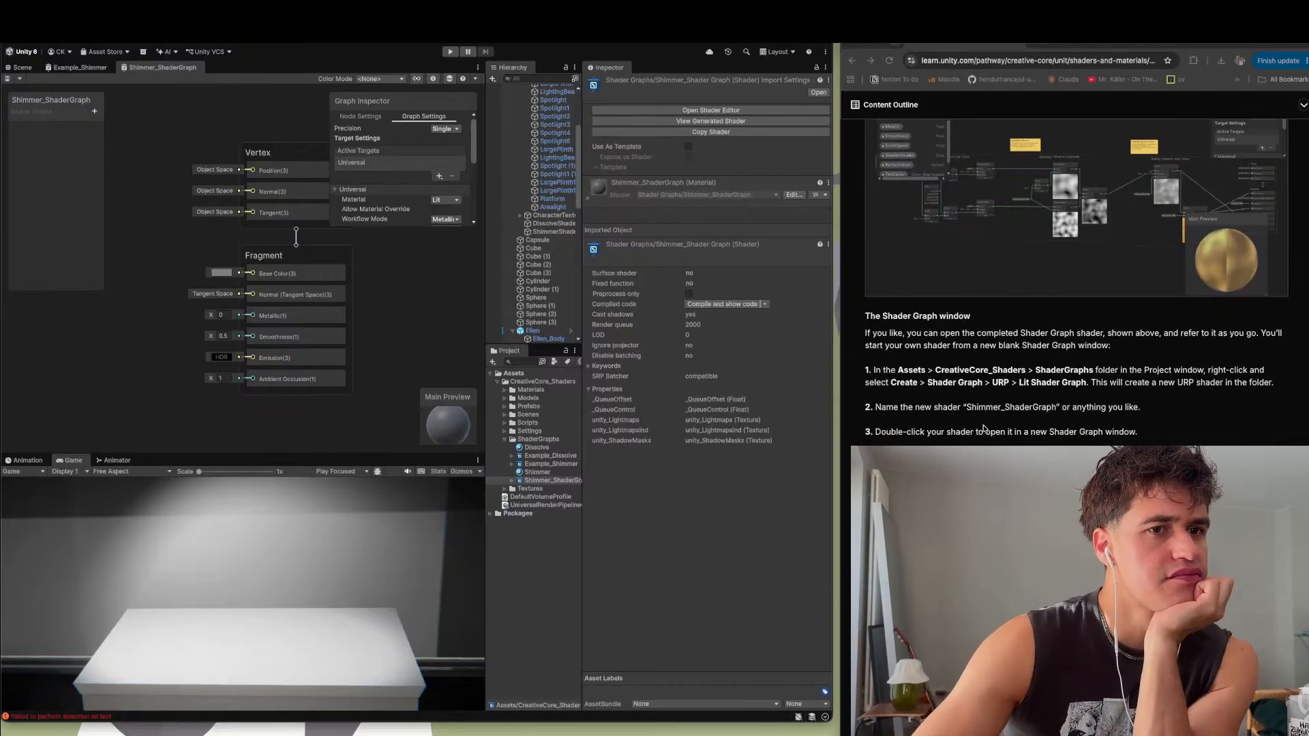
- Read the tutorial's Shader Graph window section and practise zooming and panning in the graph workspace
scroll(984, 428, down, 5)
scroll(983, 428, up, 3)
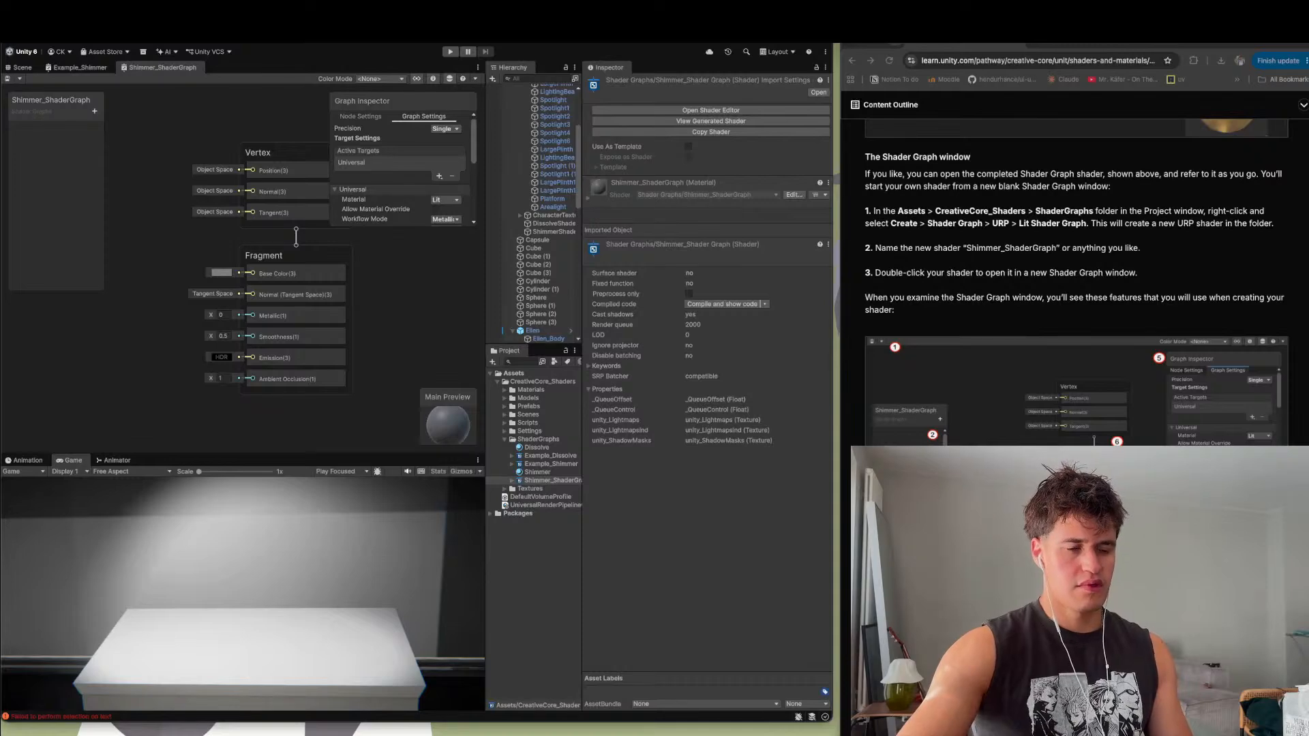
scroll(1077, 286, down, 1)
scroll(1077, 286, down, 2)
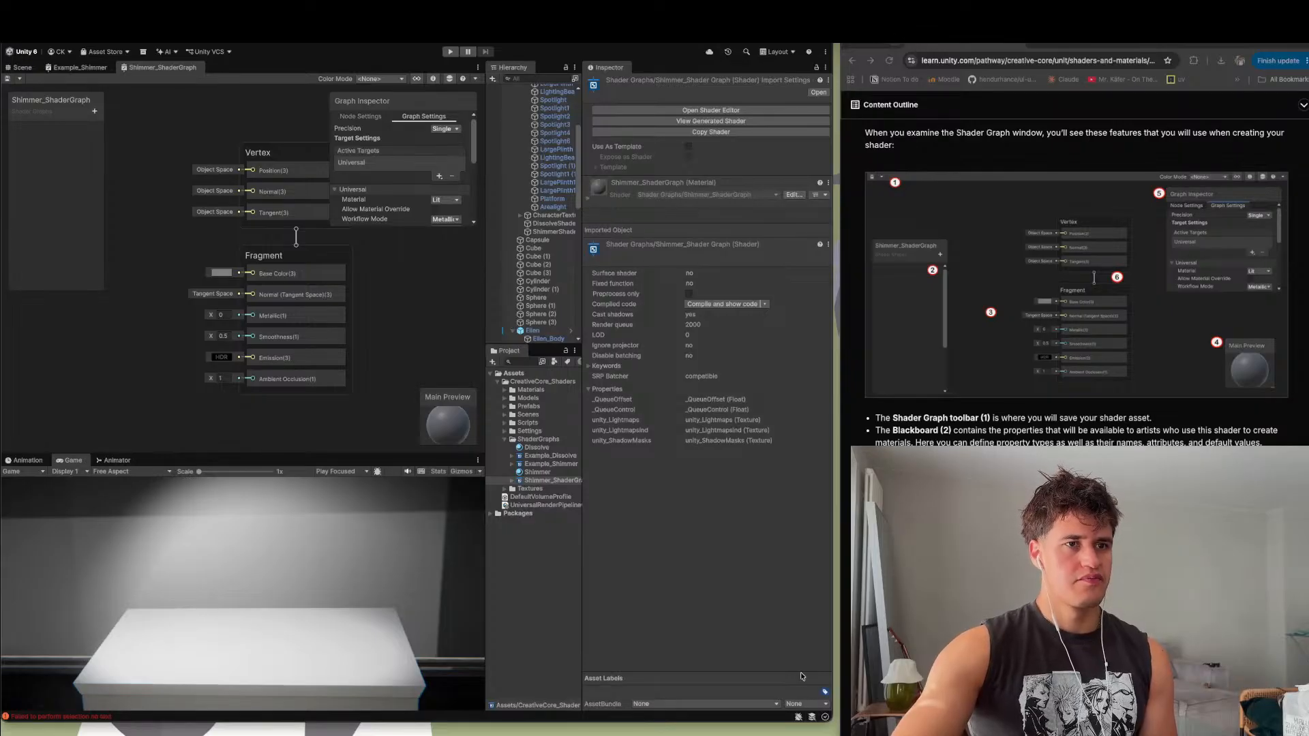
scroll(1078, 287, down, 3)
scroll(263, 222, up, 5)
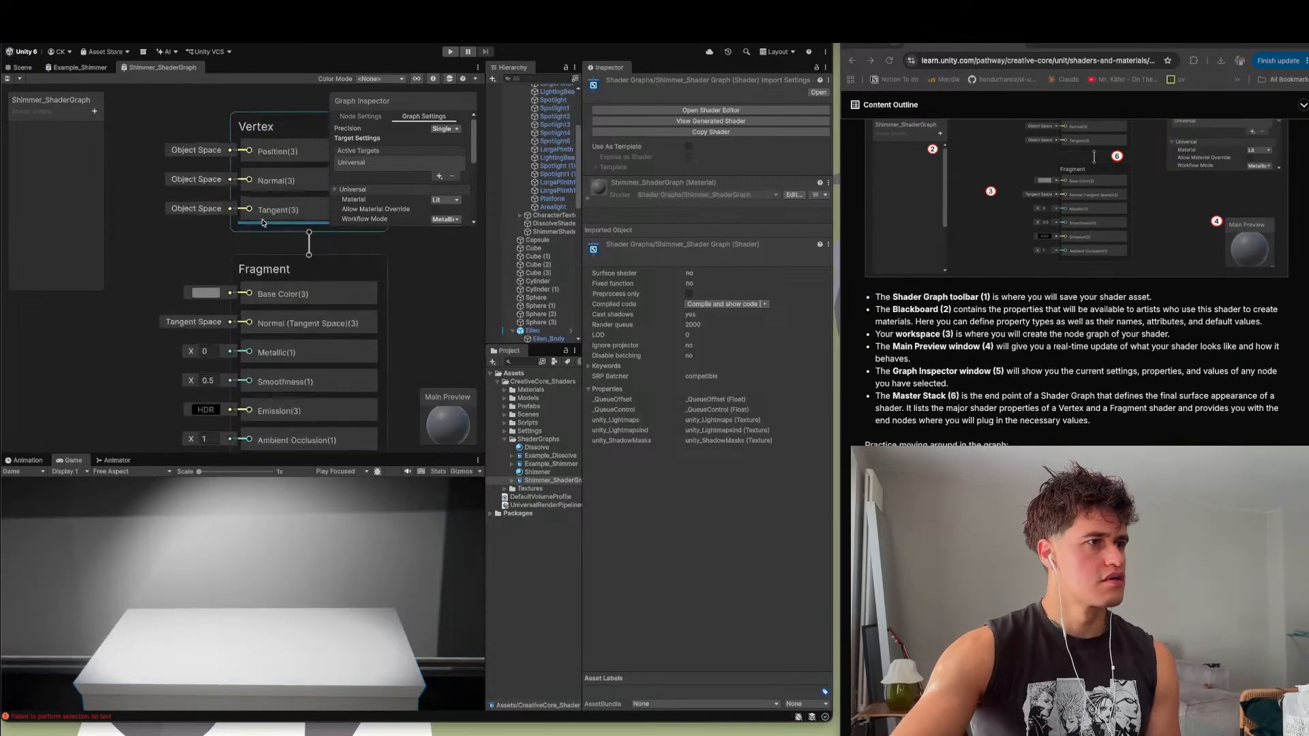
scroll(263, 222, down, 5)
mouse_move(360, 273)
middle_down()
mouse_move(291, 266)
mouse_move(347, 265)
middle_up()
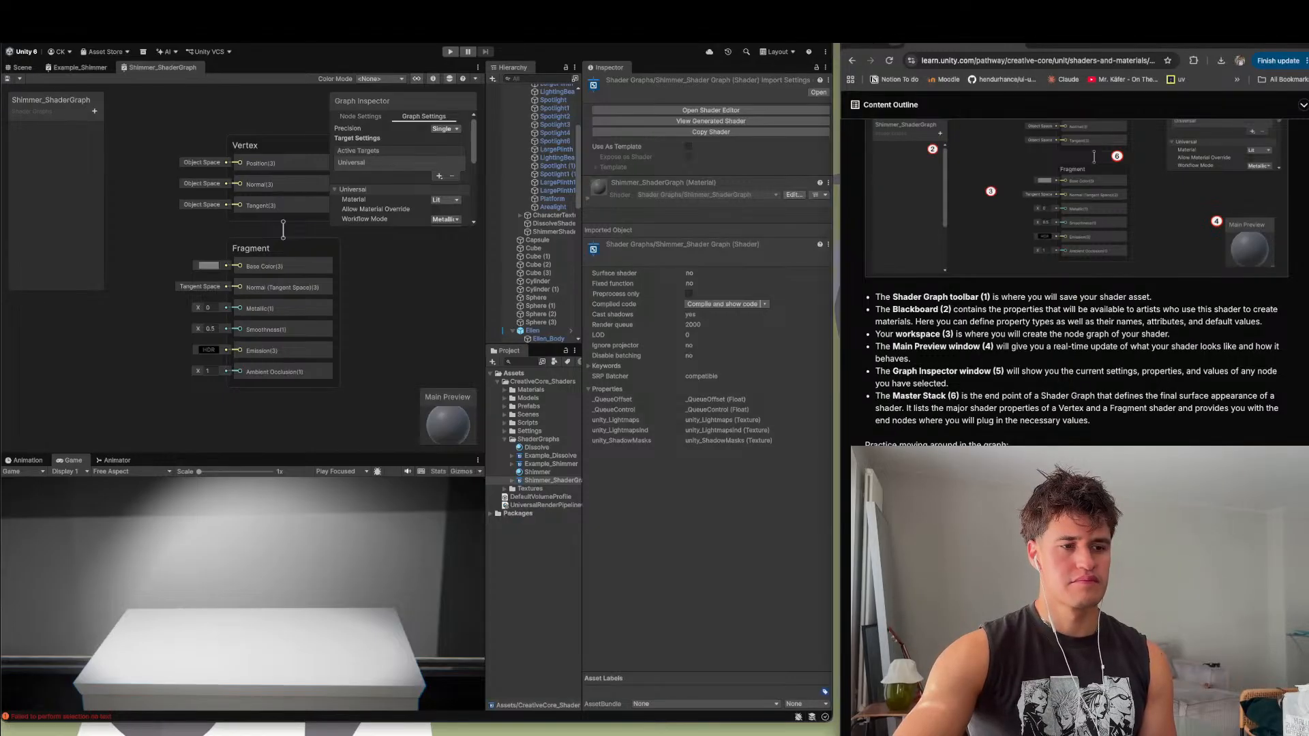
scroll(1077, 283, down, 5)
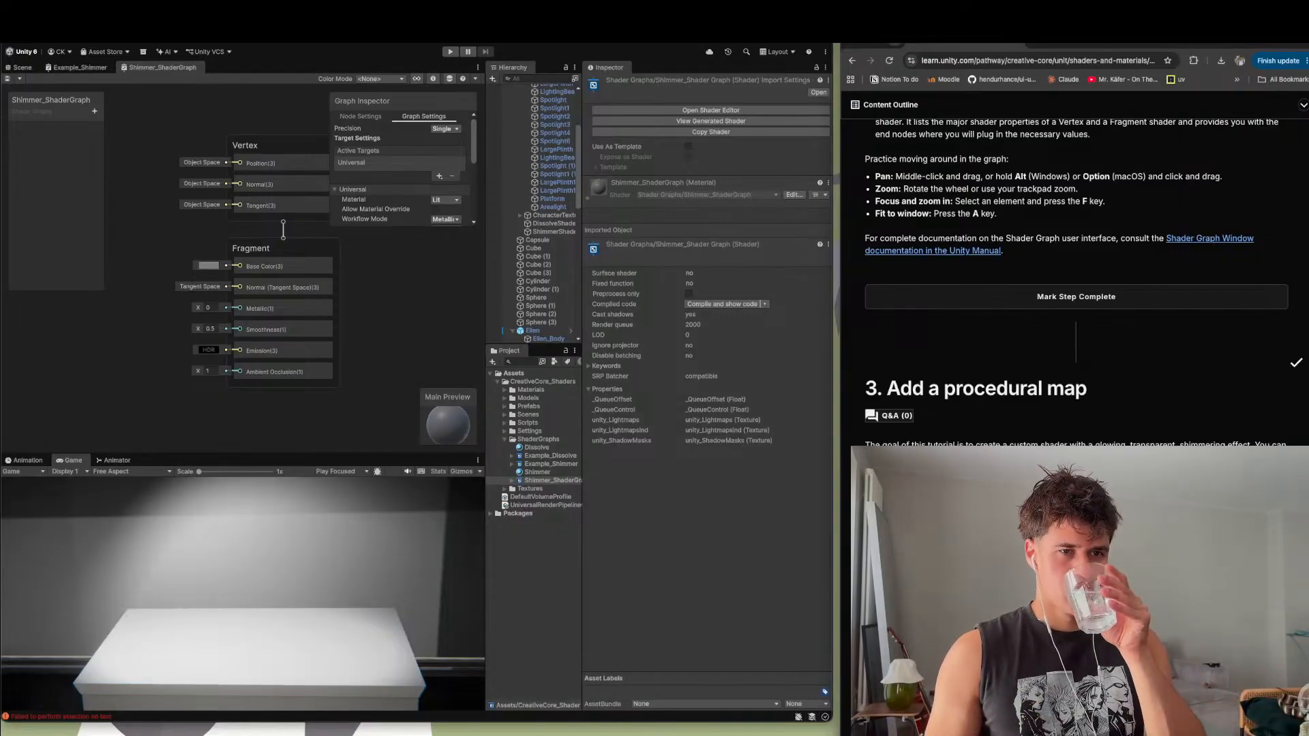
scroll(1076, 286, down, 2)
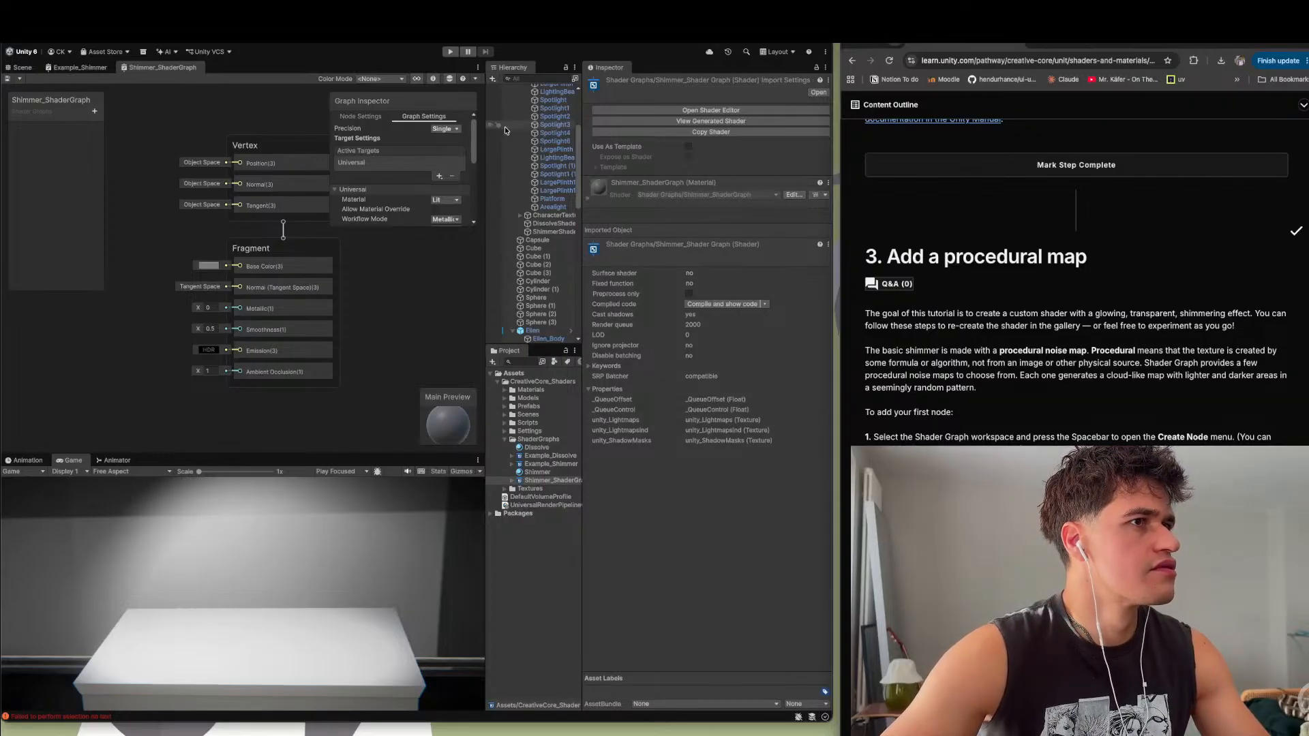
- Narrow the browser window and widen the Unity editor window to fill the freed space
click(583, 183)
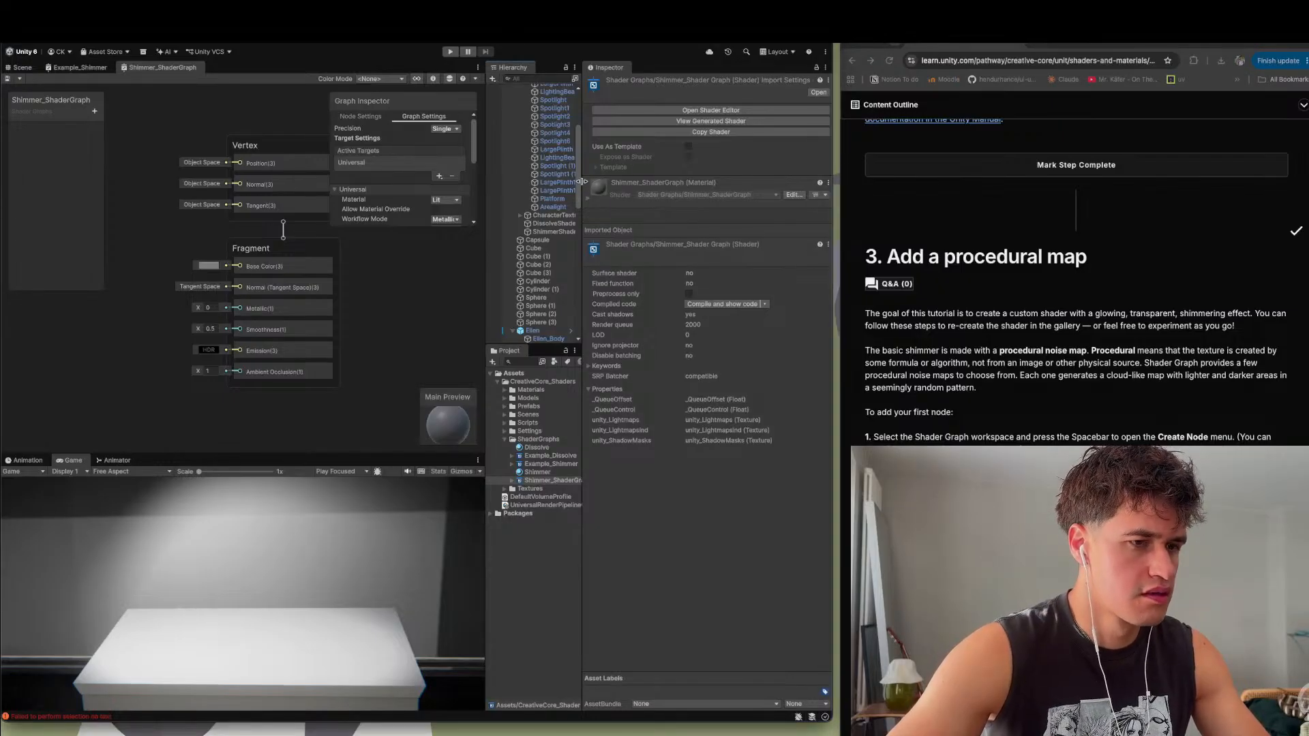
click(840, 240)
drag(840, 240, 886, 241)
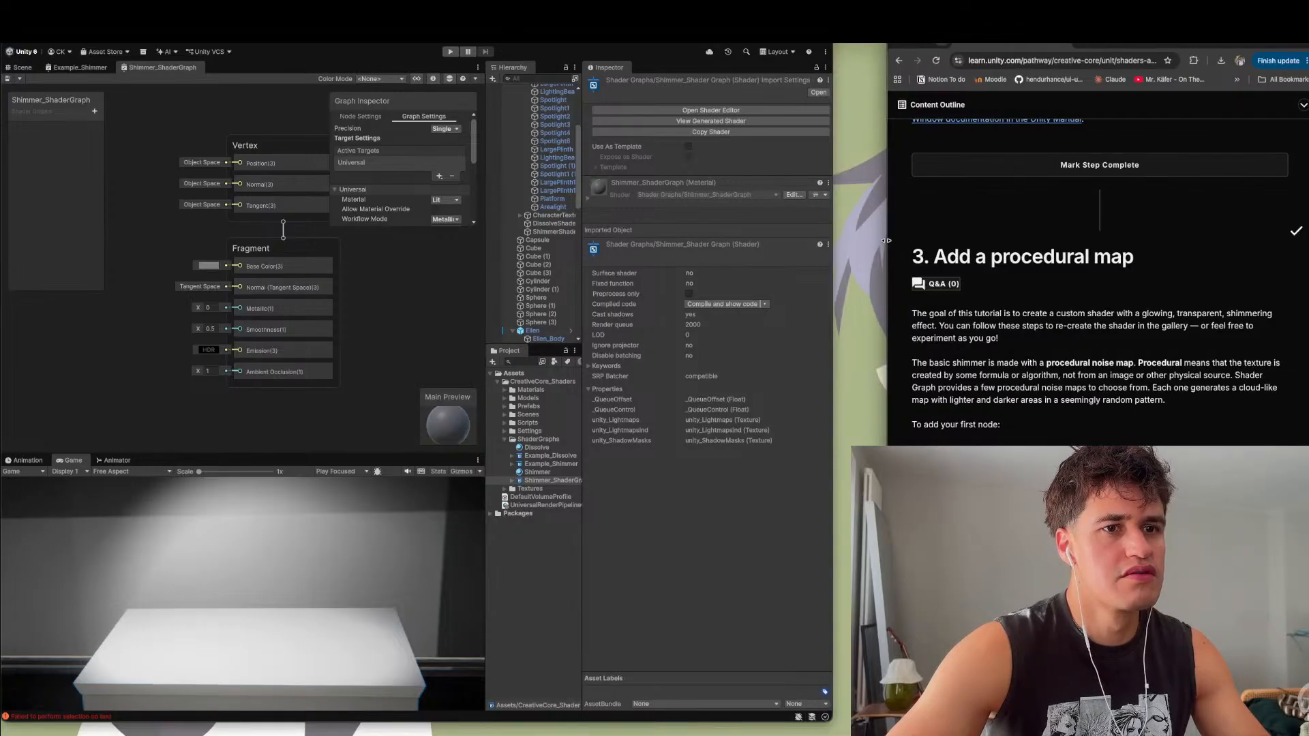
click(833, 262)
drag(832, 262, 886, 264)
scroll(346, 275, down, 4)
scroll(346, 275, up, 4)
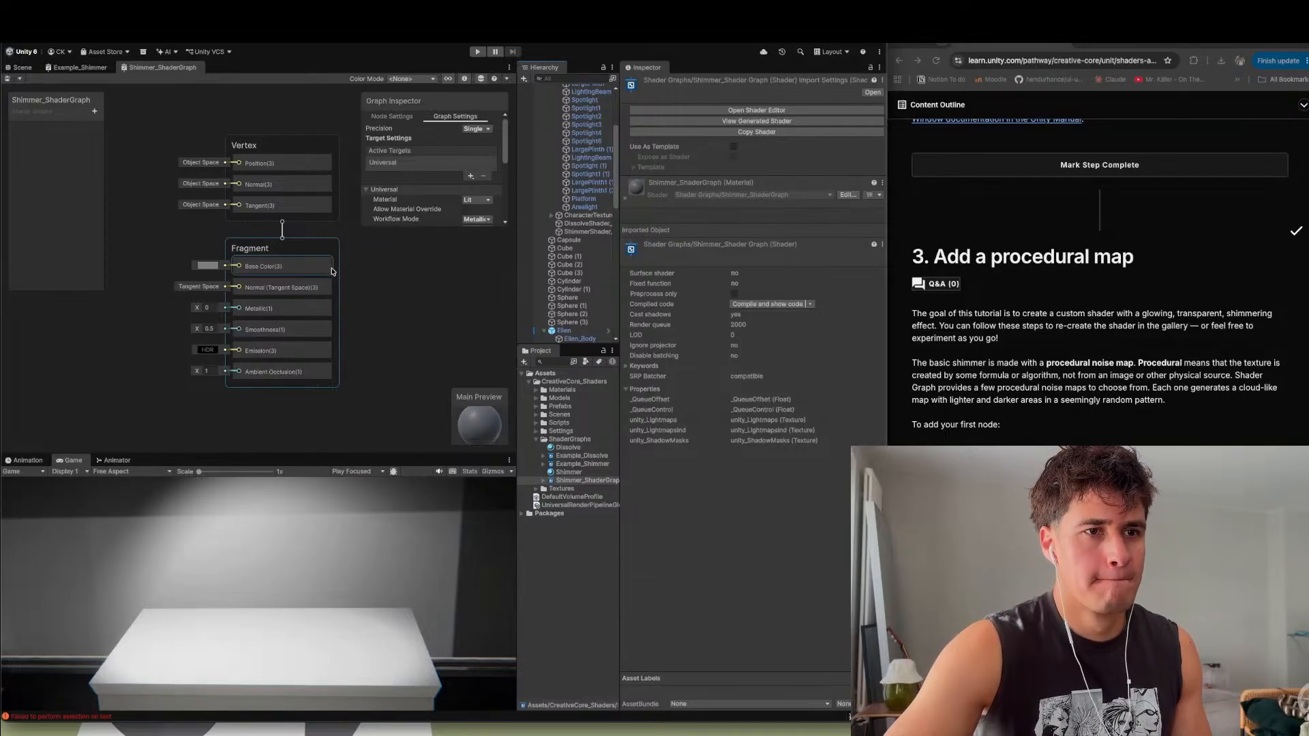
- Add a Gradient Noise node to the empty area of the graph beside the Fragment block
right_click(379, 287)
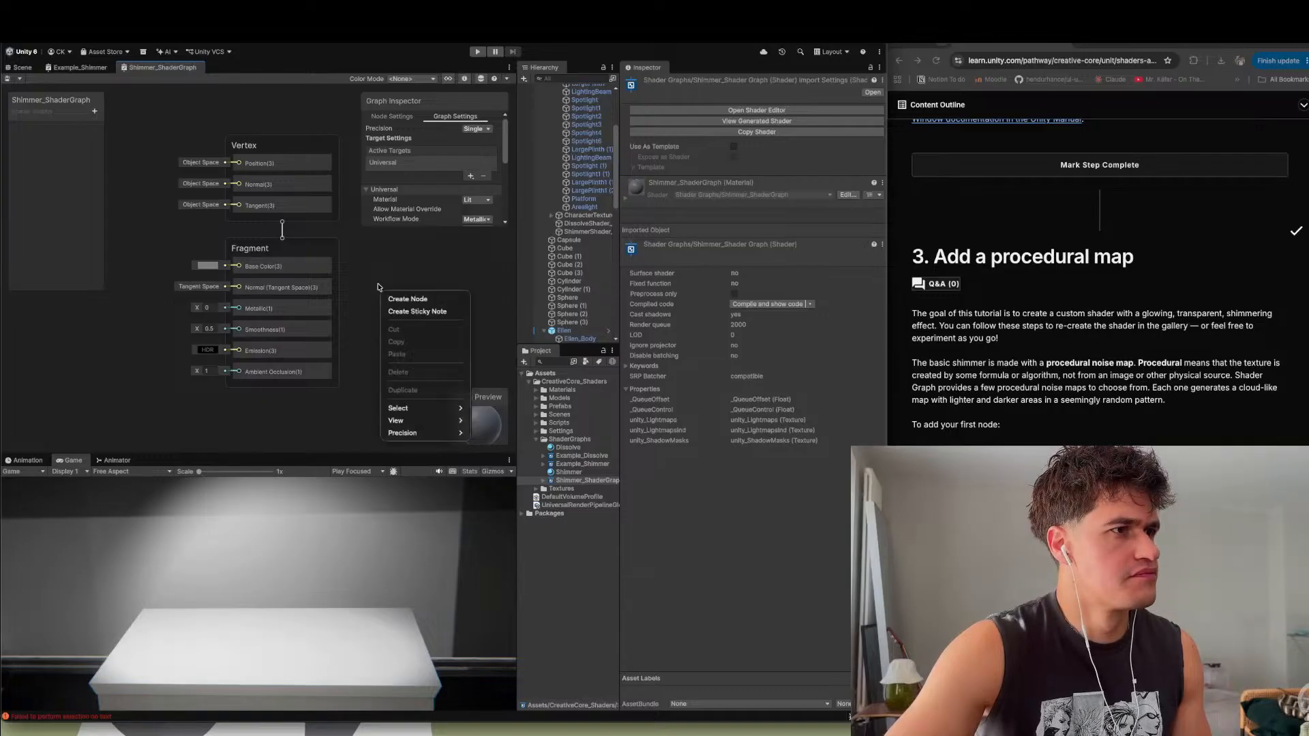
click(386, 292)
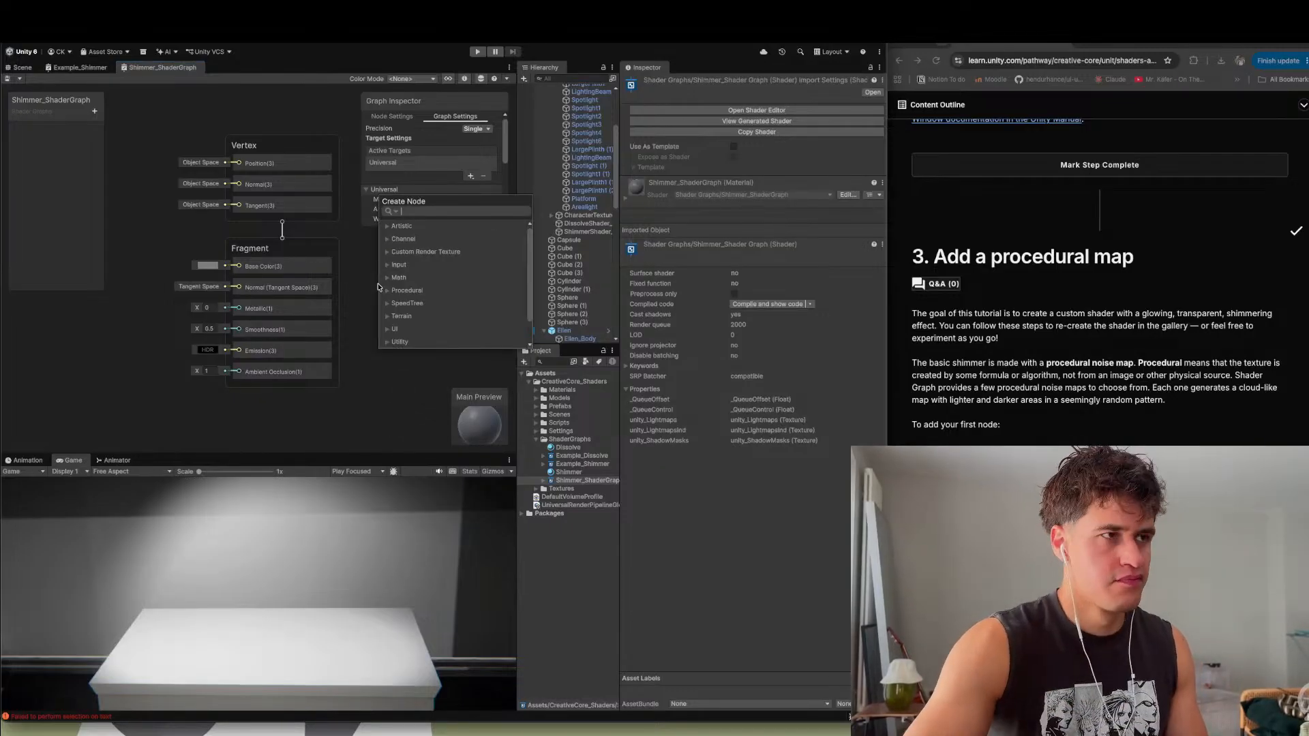
text(noise)
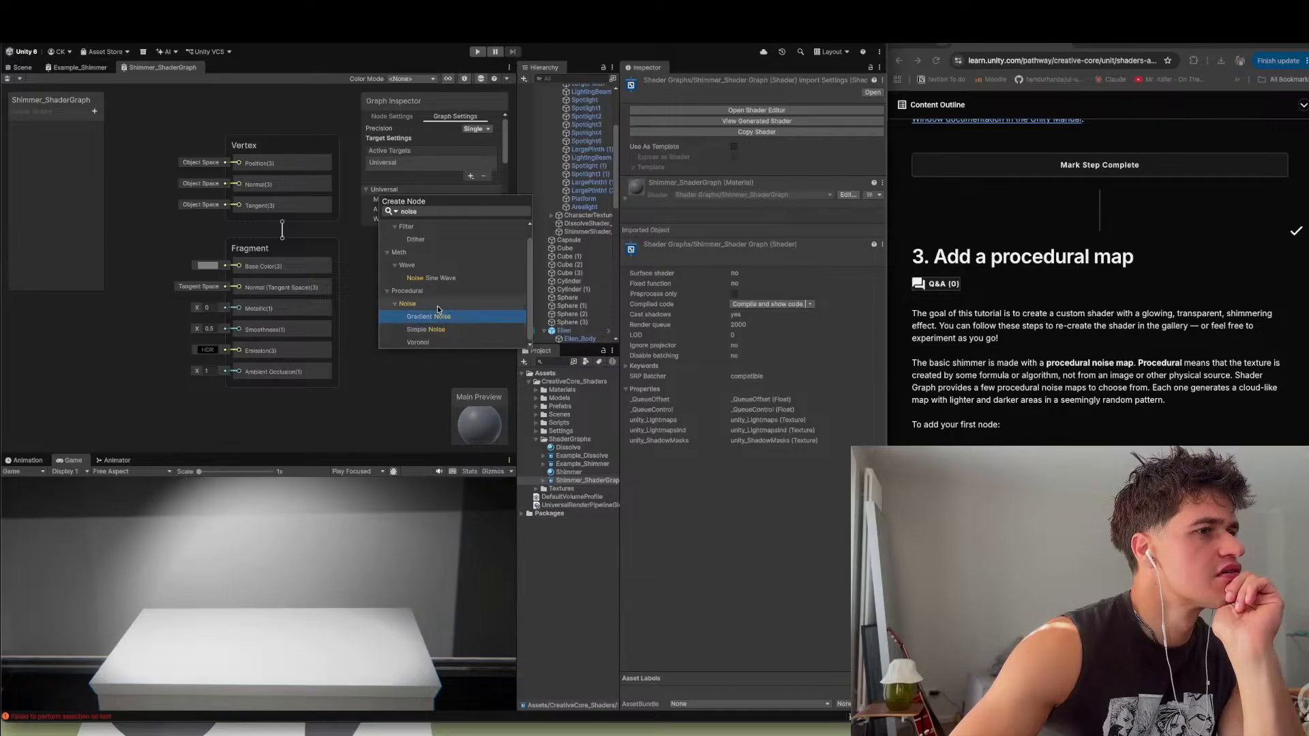
click(437, 317)
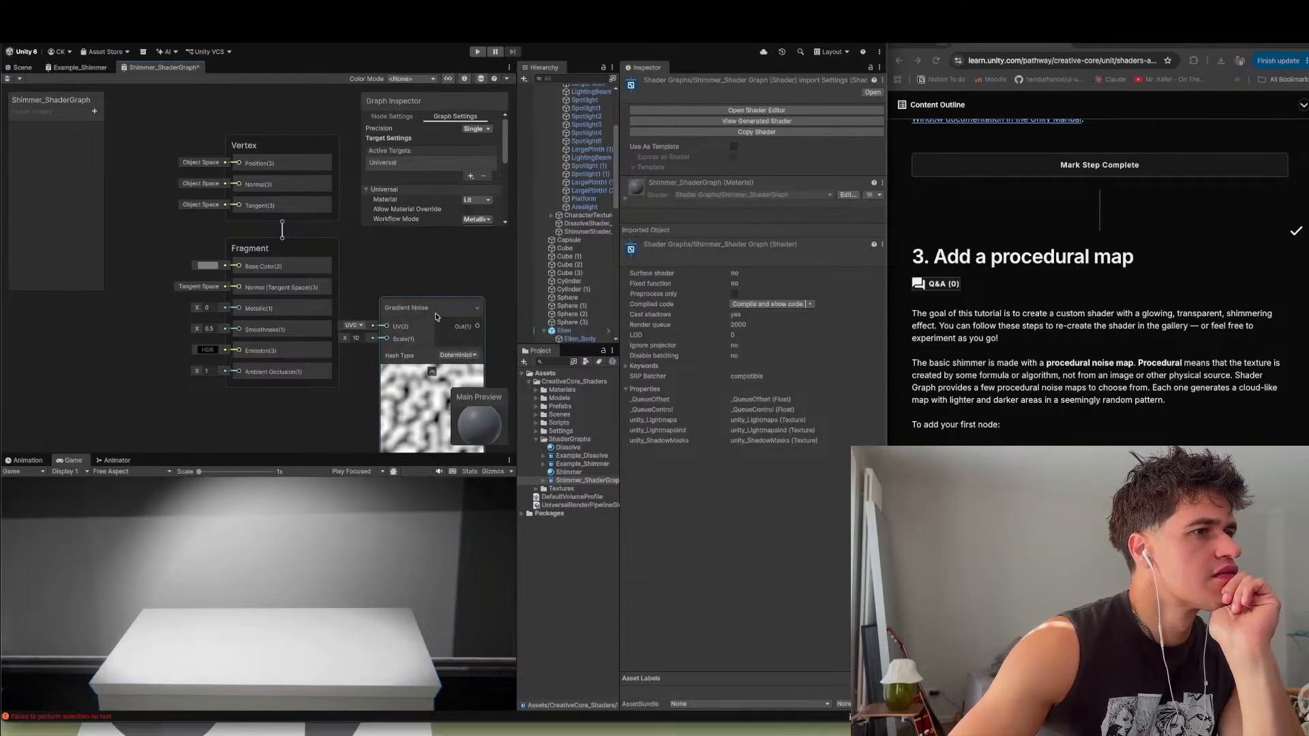
scroll(254, 326, down, 5)
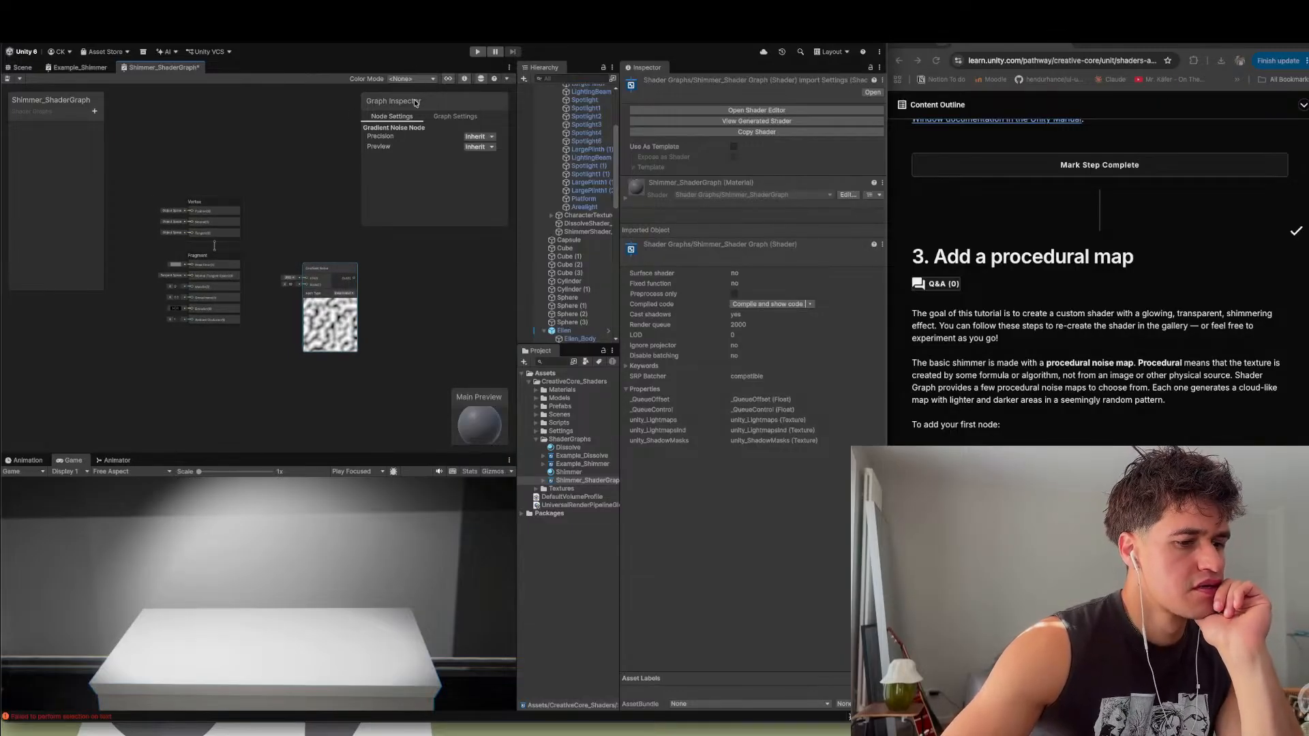
click(431, 273)
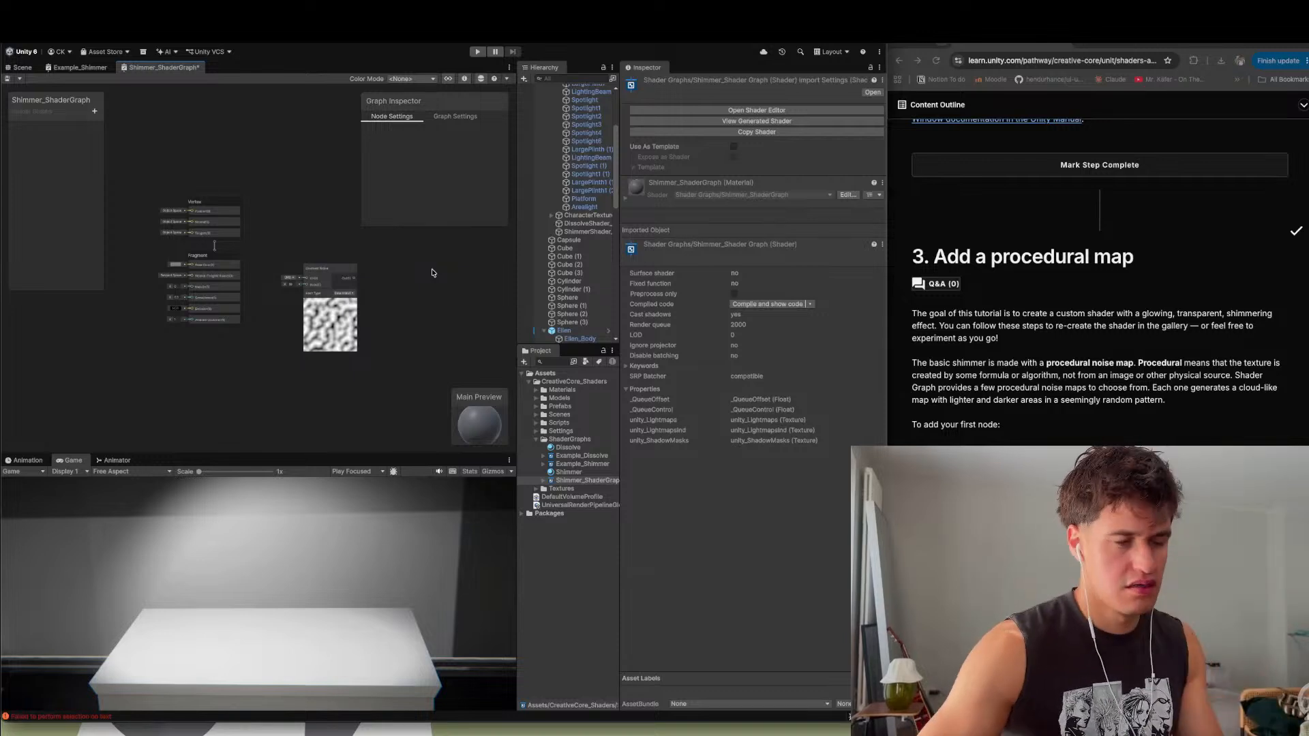
key(super+space)
key(Escape)
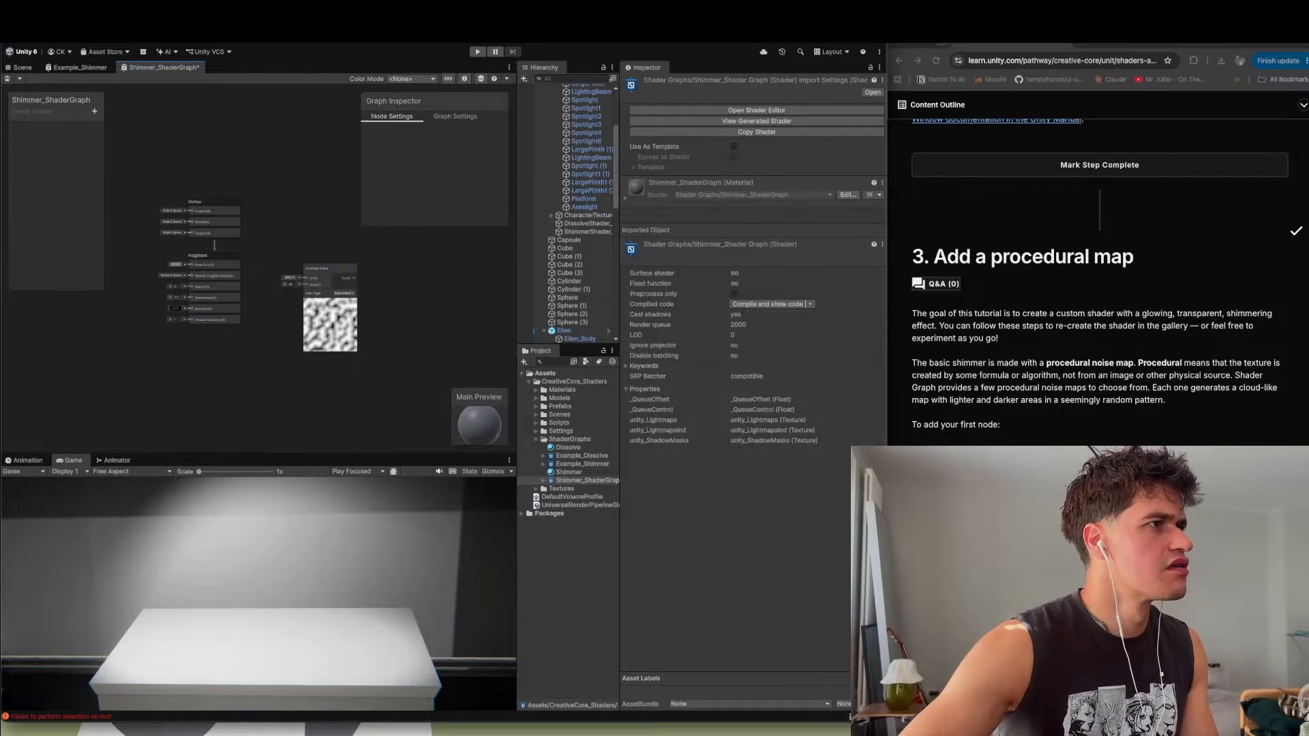
right_click(432, 273)
click(432, 273)
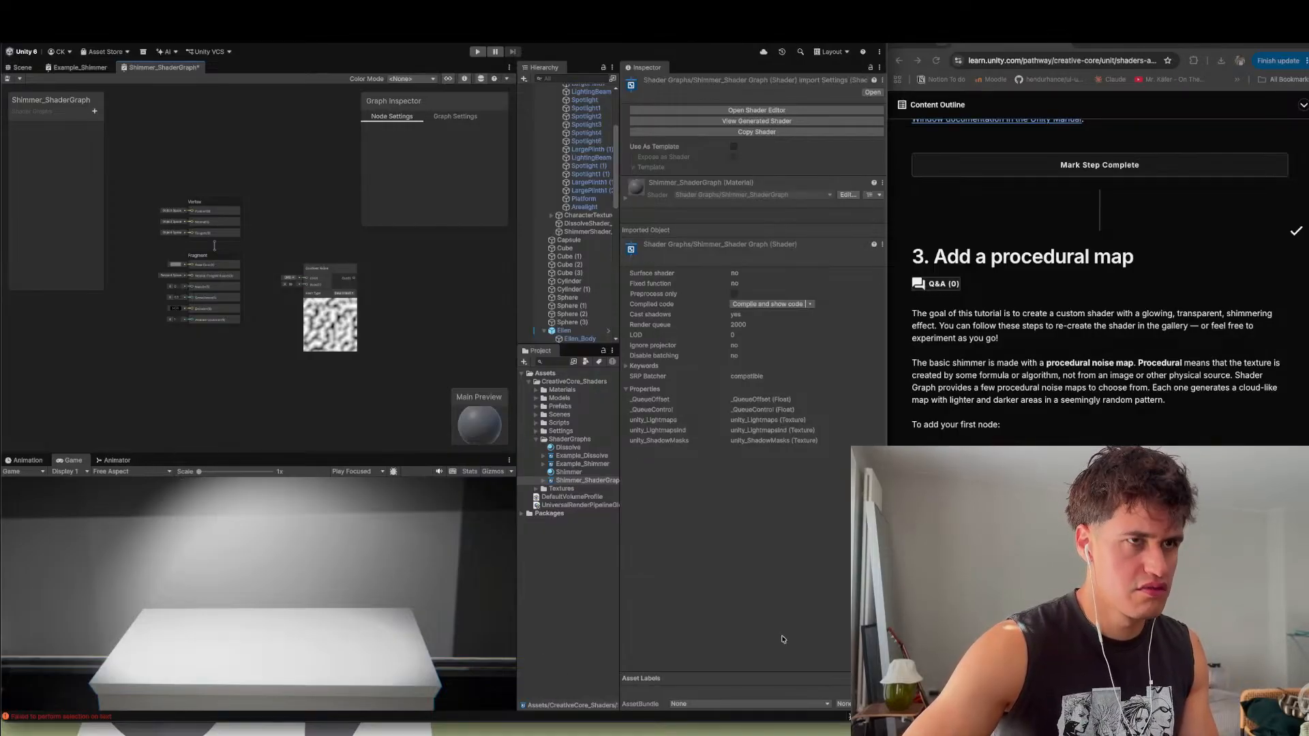
- Search the web for "unity hotkeys cheat sheet" in a new browser tab and preview the first image result
click(1208, 45)
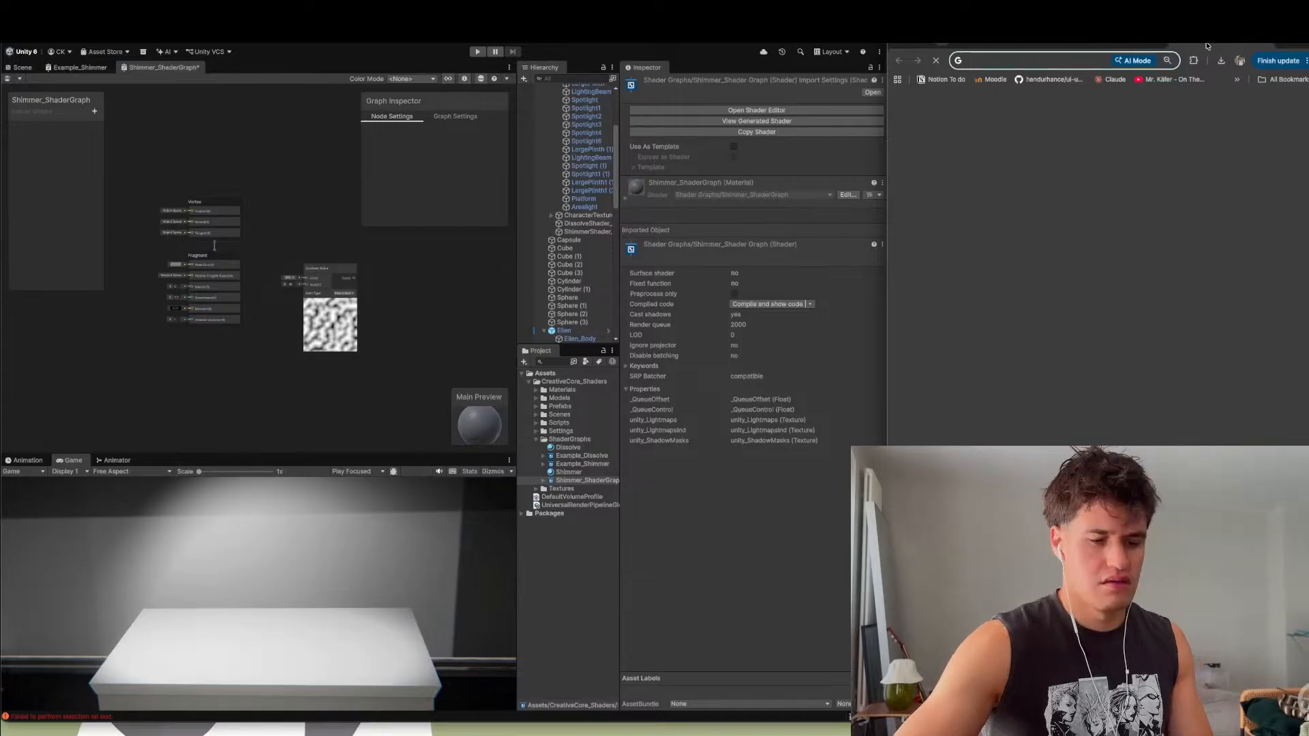
text(unity ho)
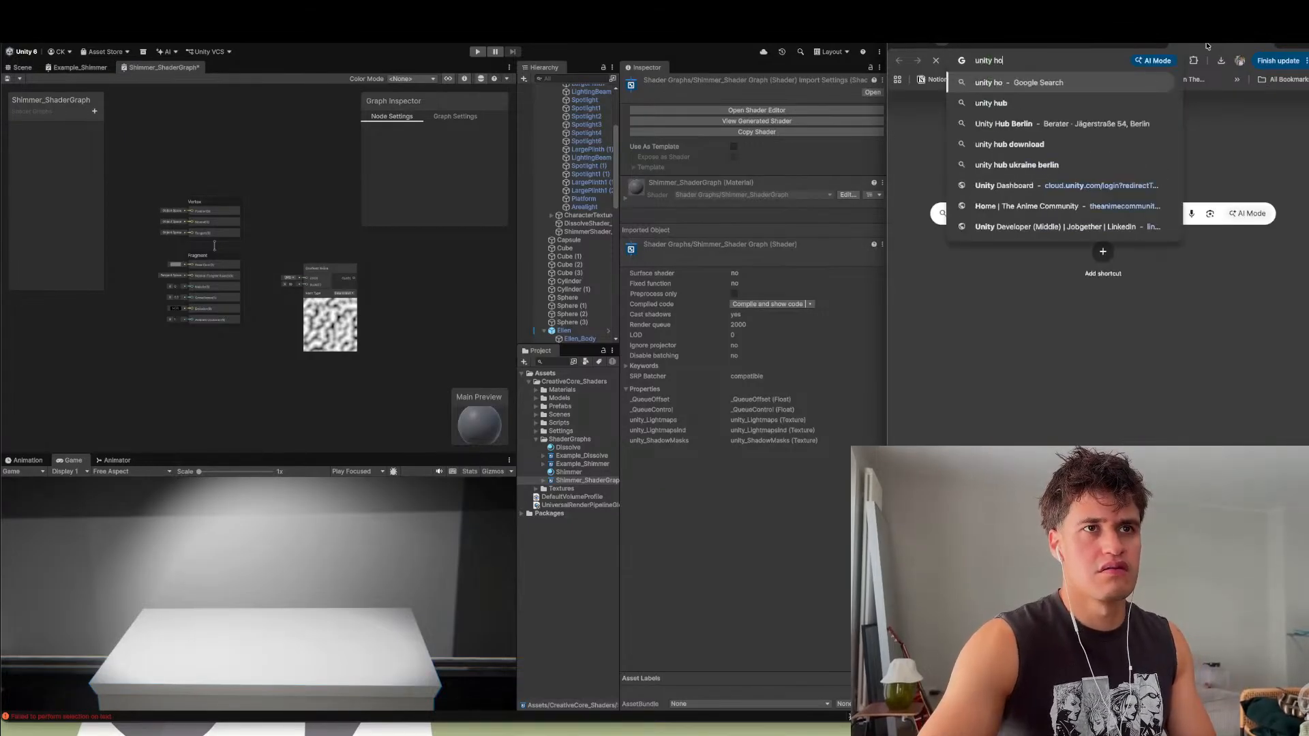
text(tkeys cheat)
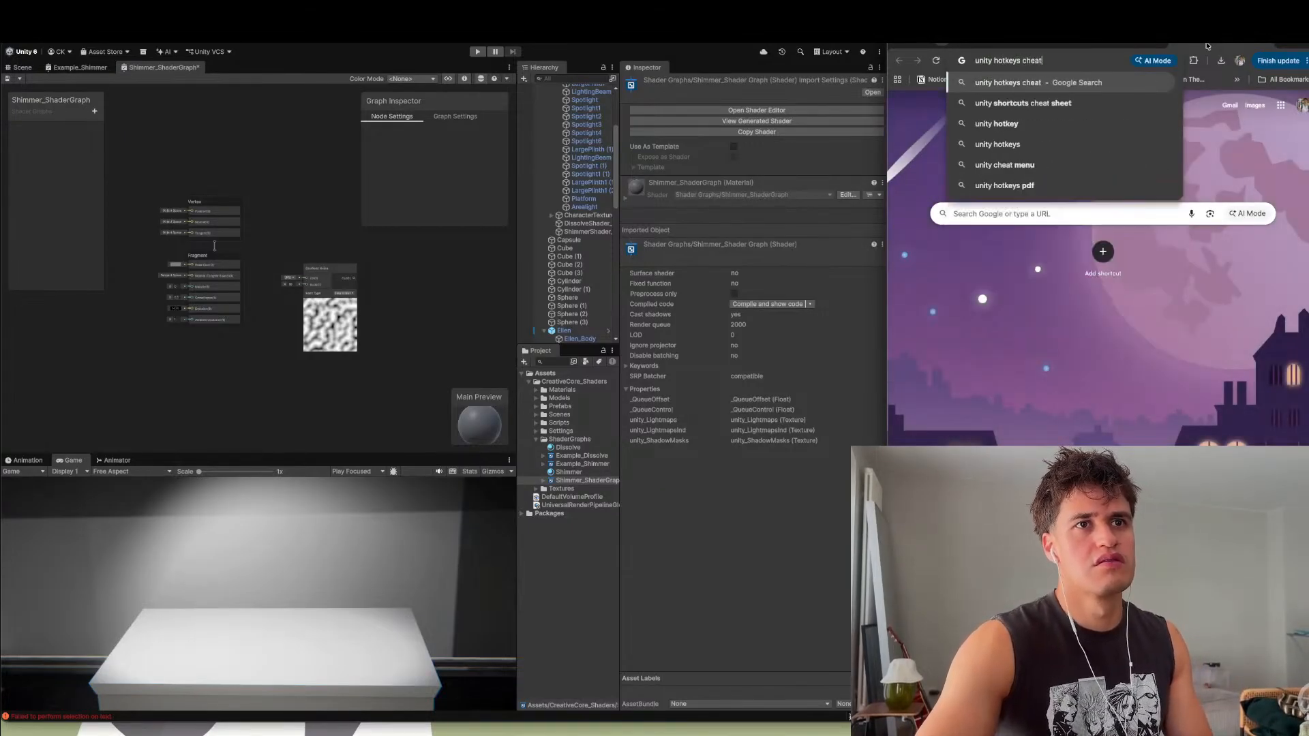
text( sheet)
key(Return)
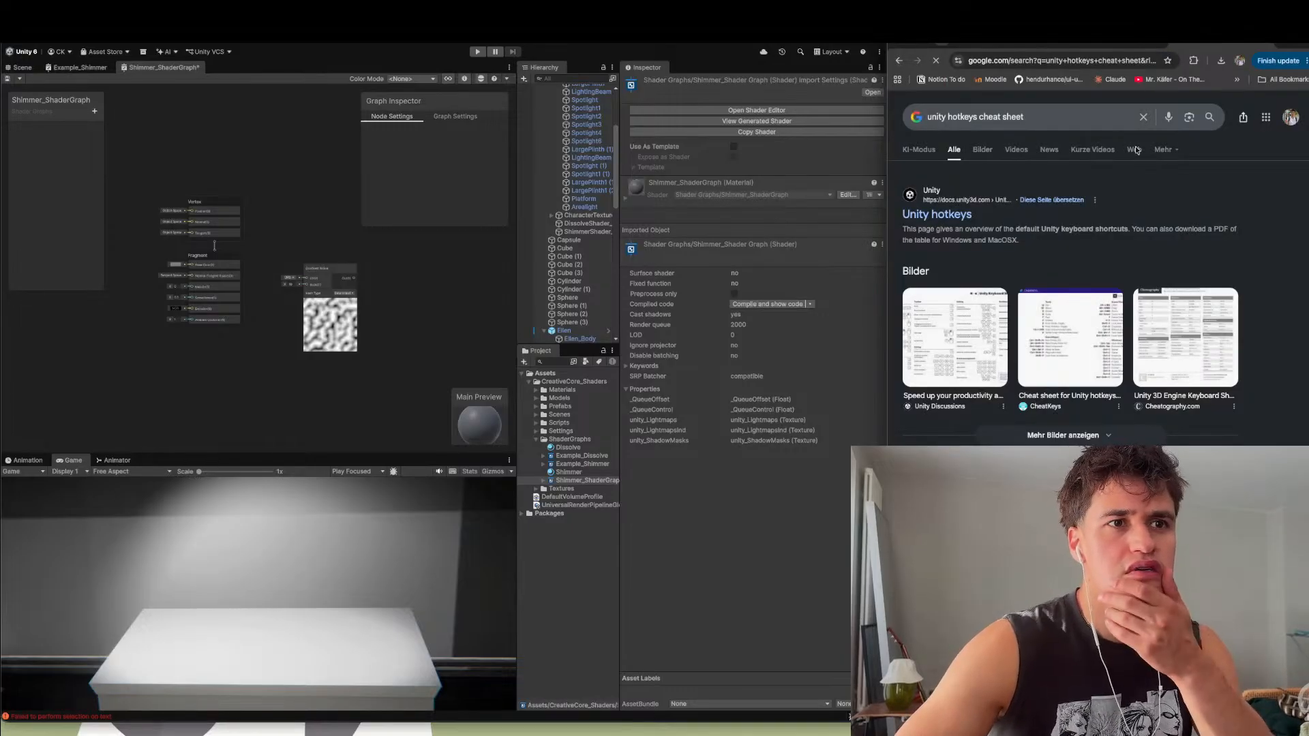
click(971, 315)
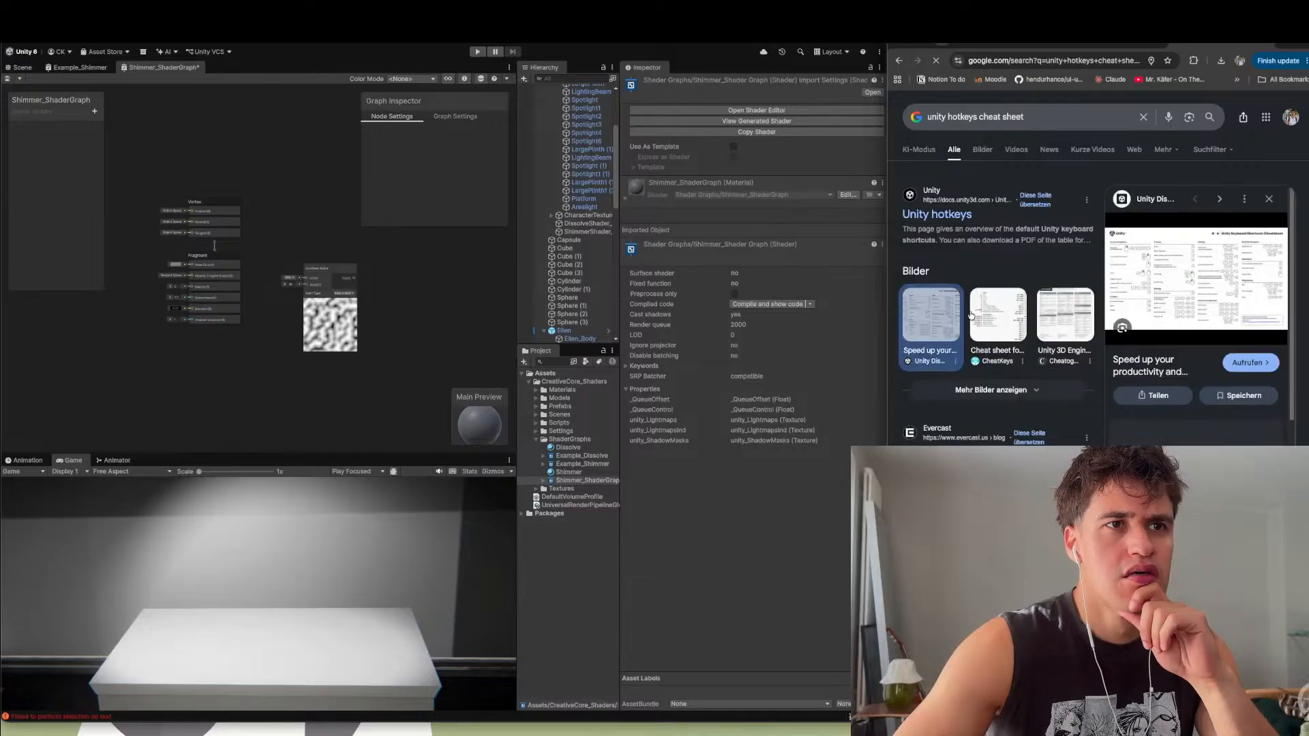
- Refine the search to "unity hotkeys cheat sheet mac", browse the image results and open the Oxmond Unity shortcuts page
click(1059, 119)
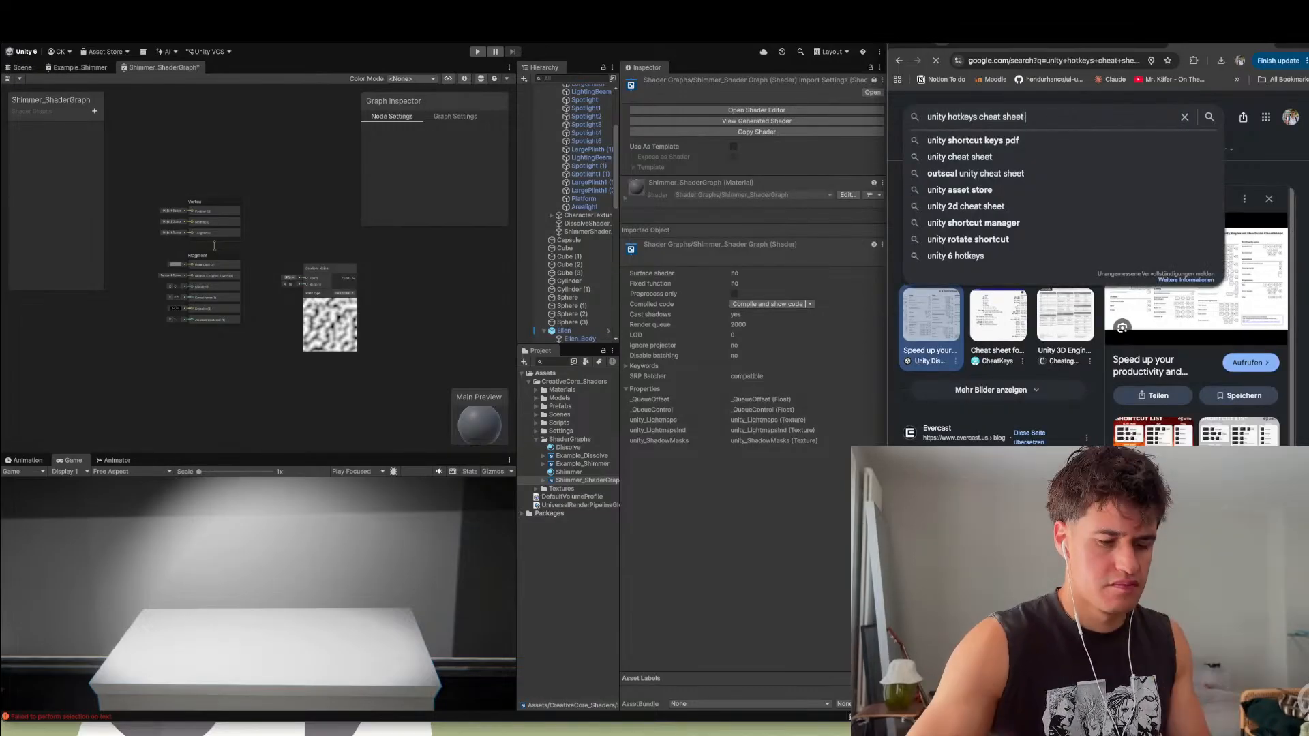
text(mac)
key(Return)
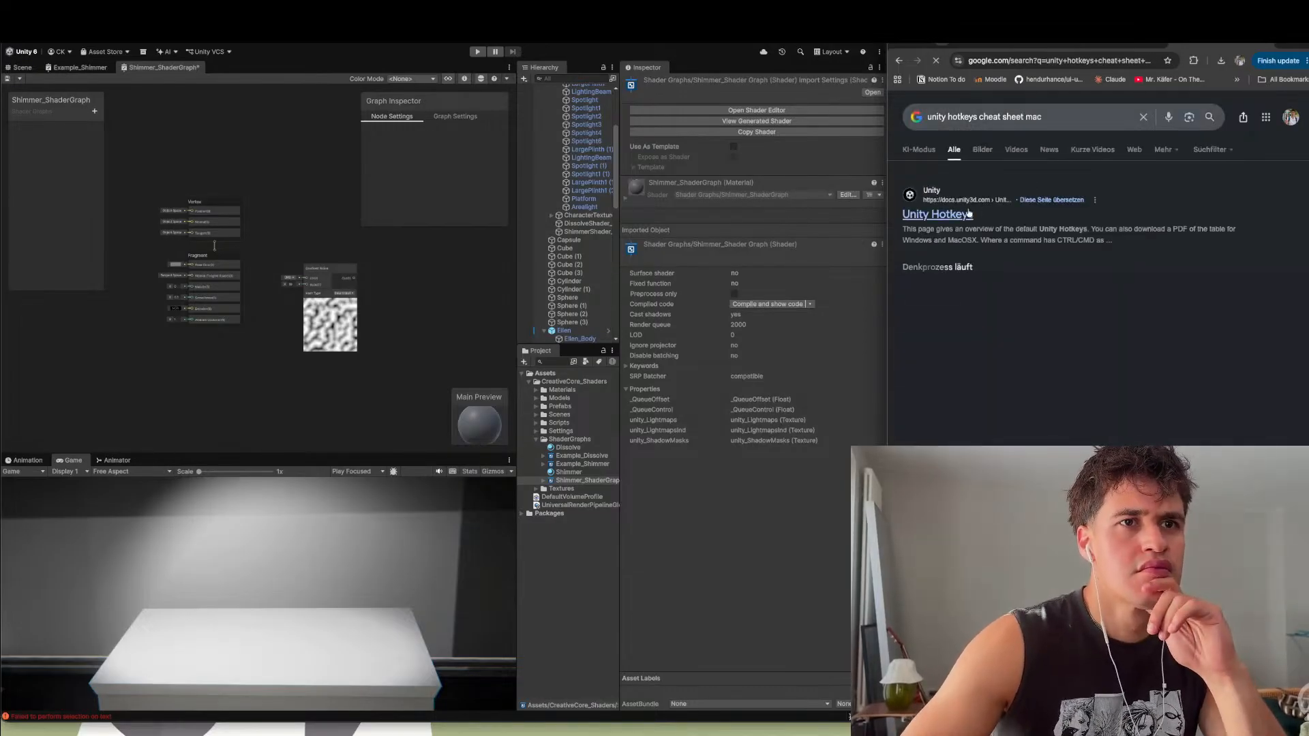
click(990, 154)
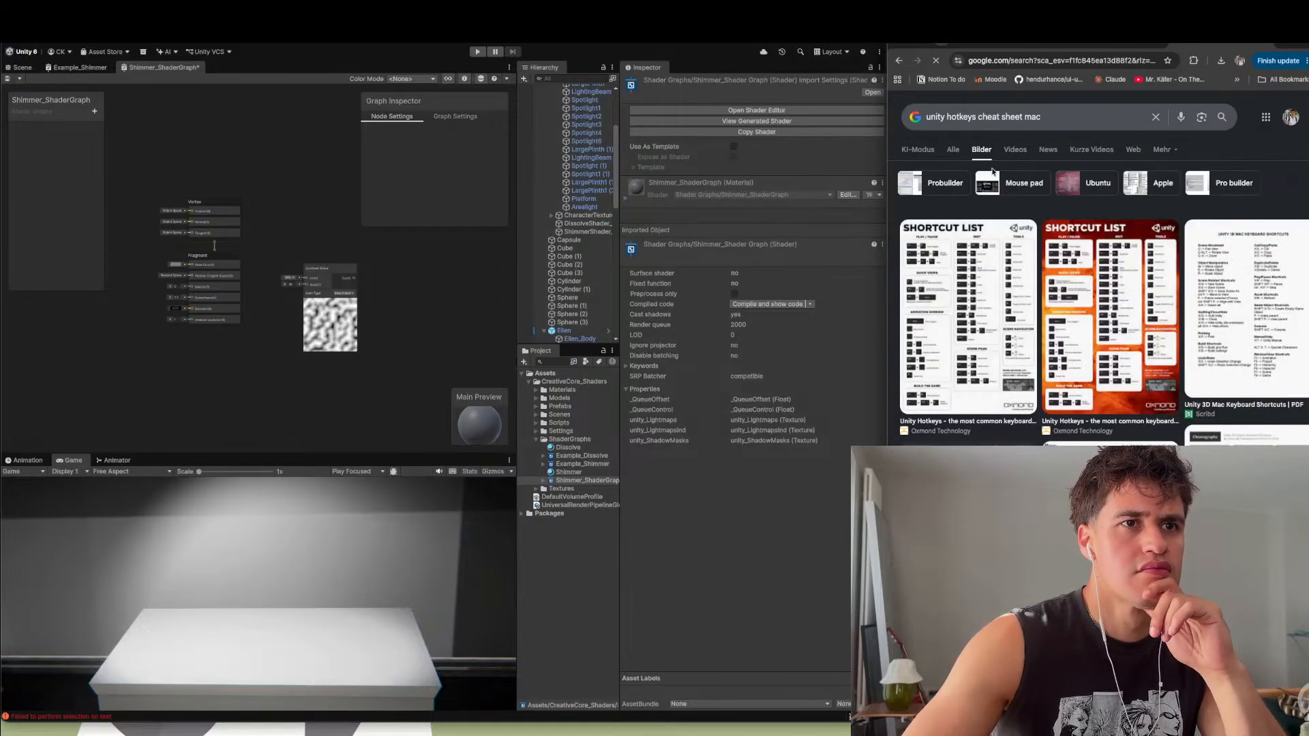
click(1010, 287)
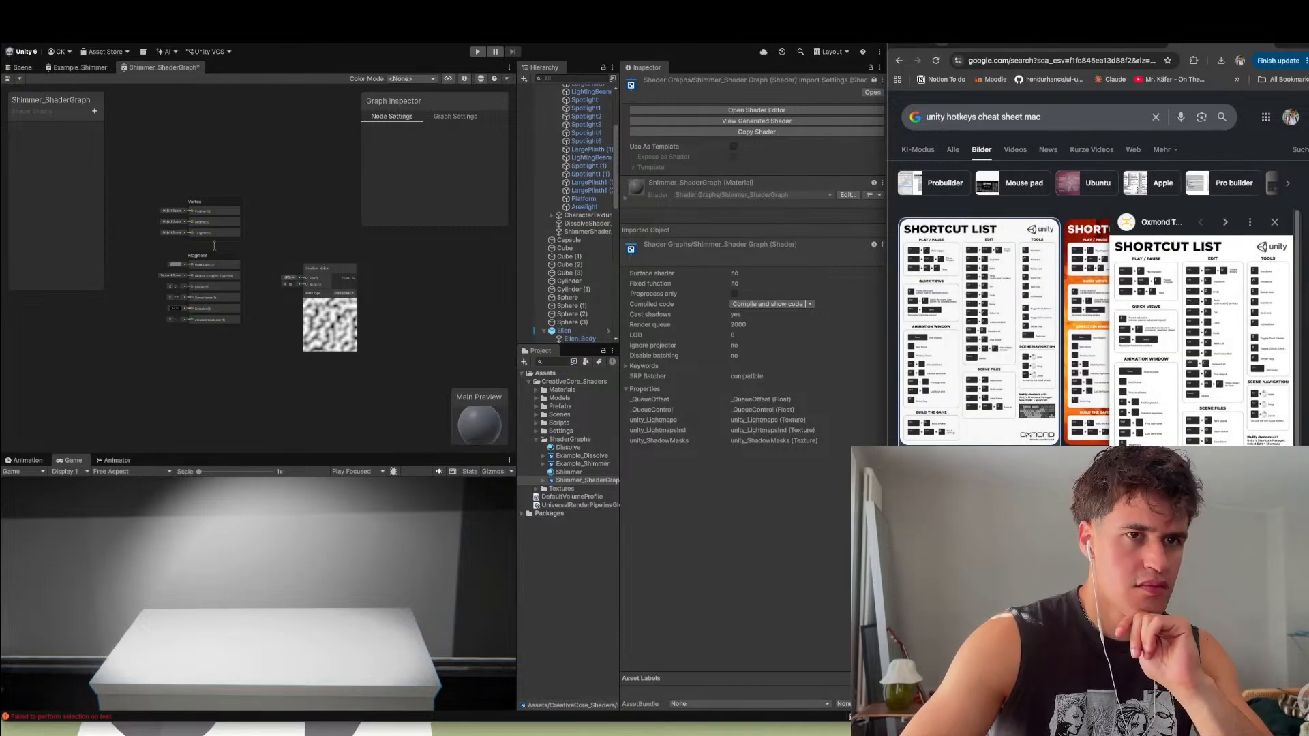
click(1202, 361)
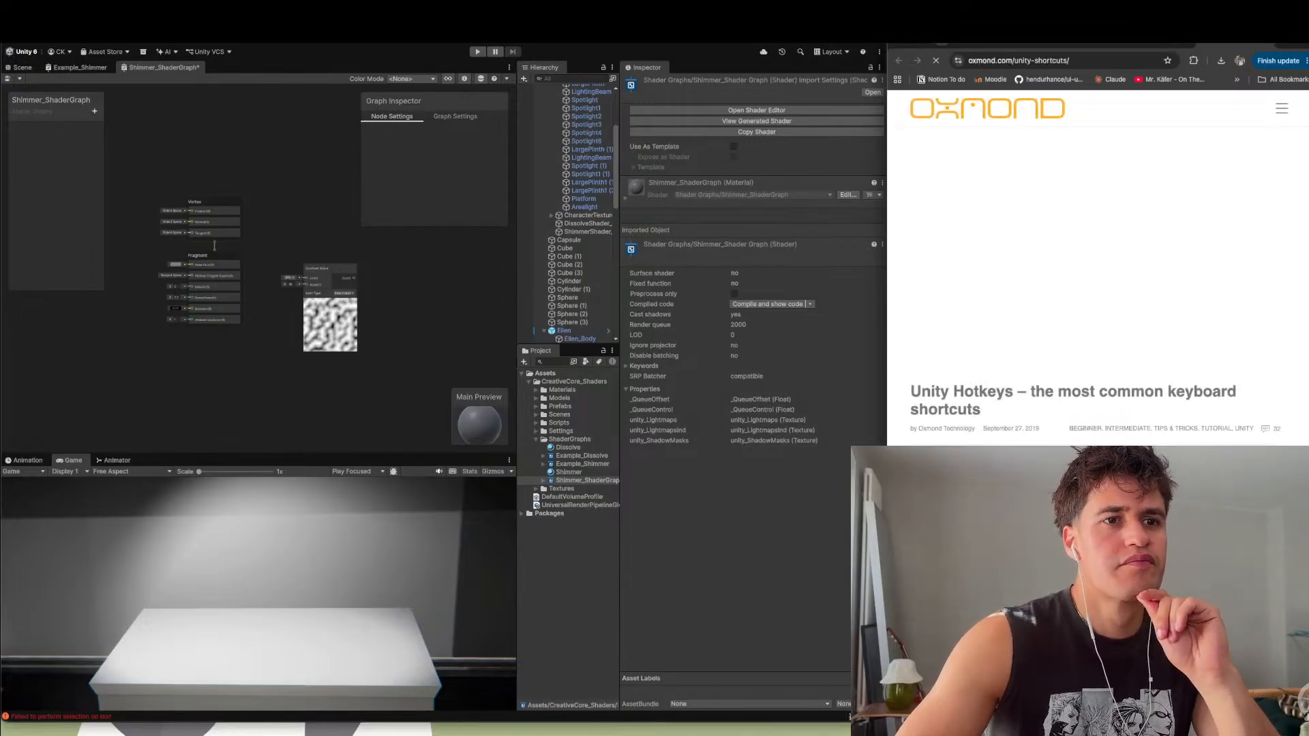
- Look through the Oxmond shortcut list for the one that maximizes an editor window
scroll(1098, 273, down, 10)
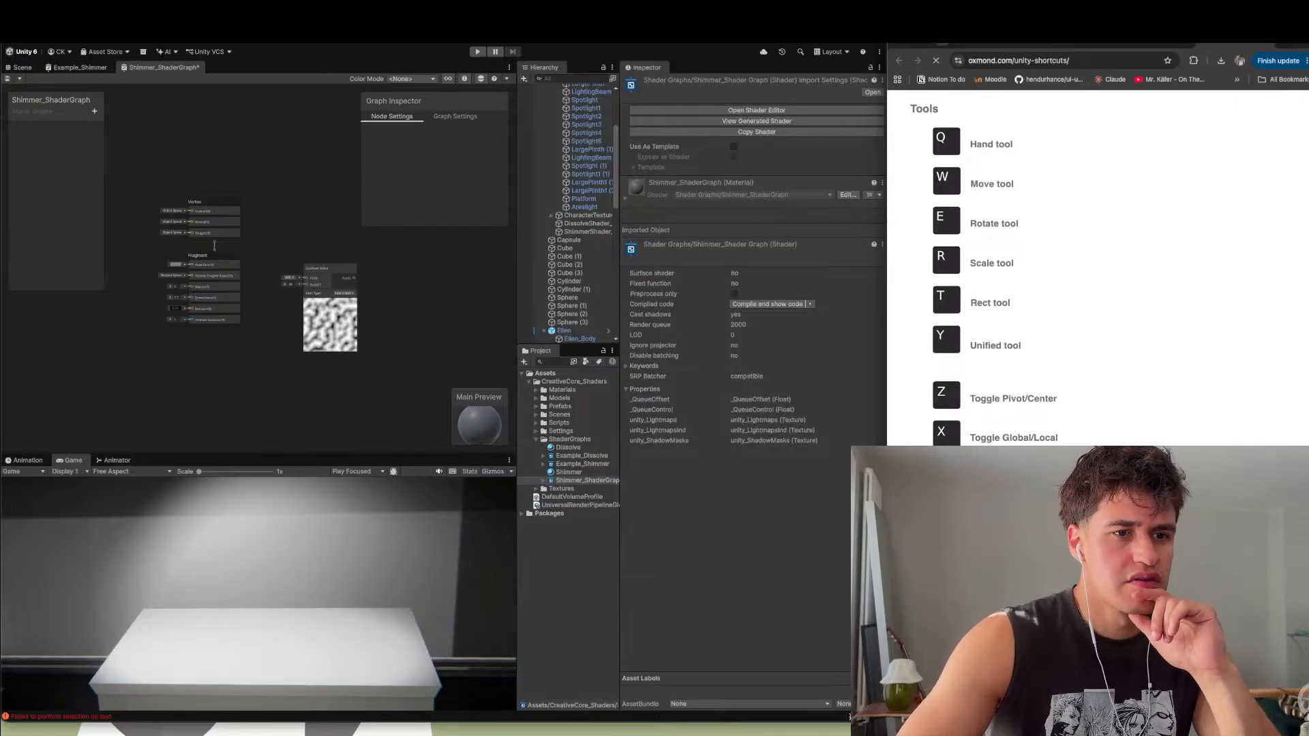
scroll(1171, 445, up, 1)
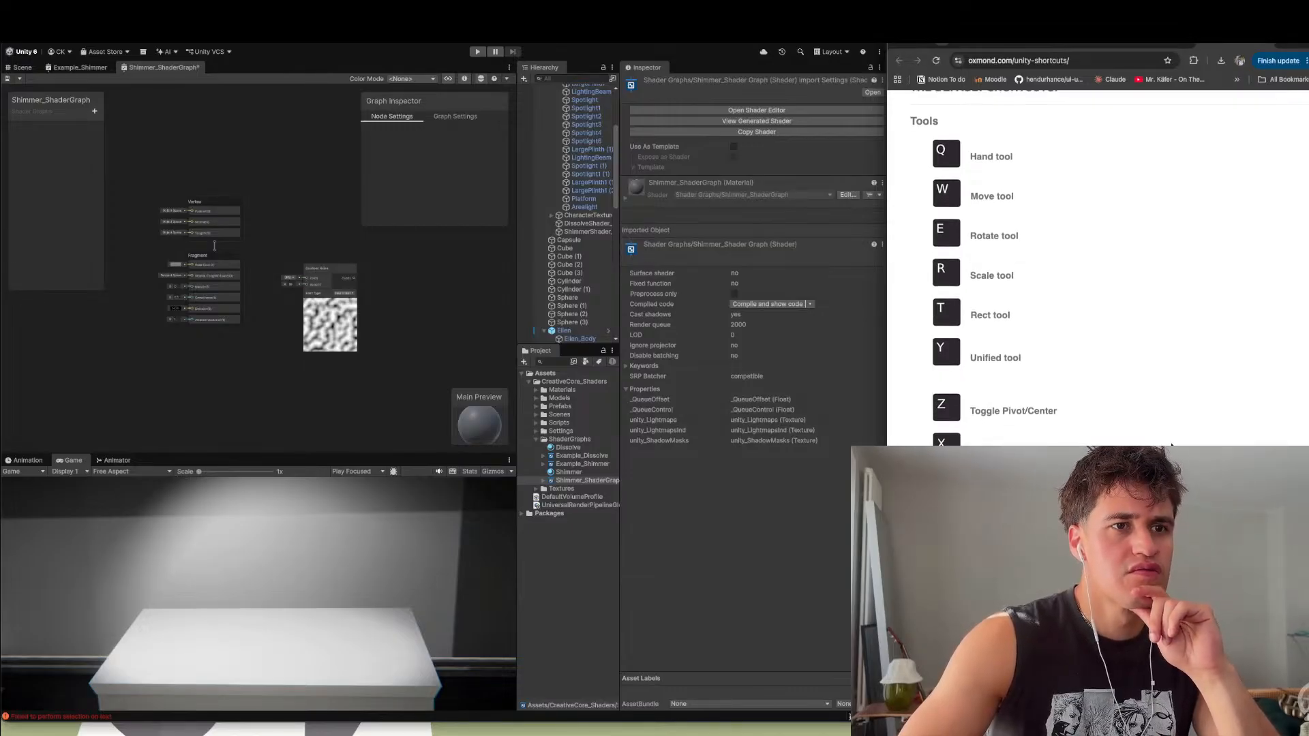
scroll(1171, 444, down, 10)
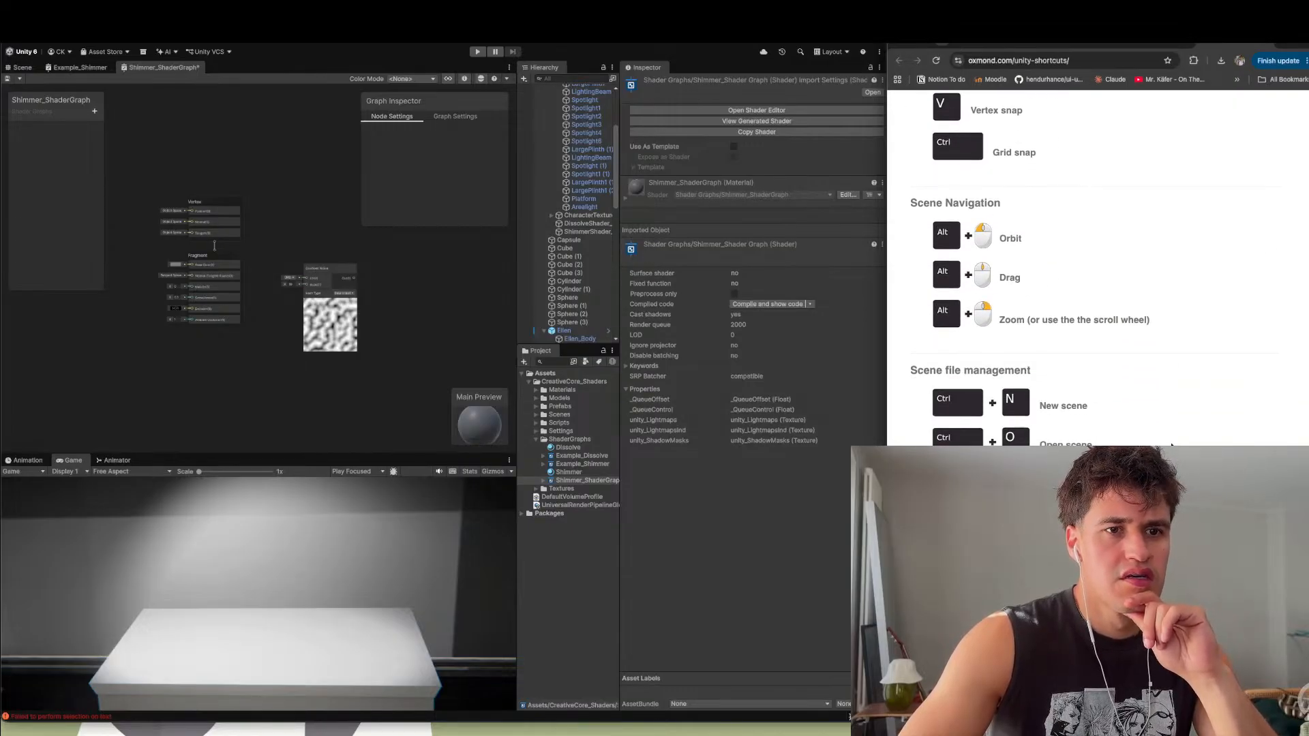
scroll(1172, 445, down, 5)
scroll(1172, 444, down, 5)
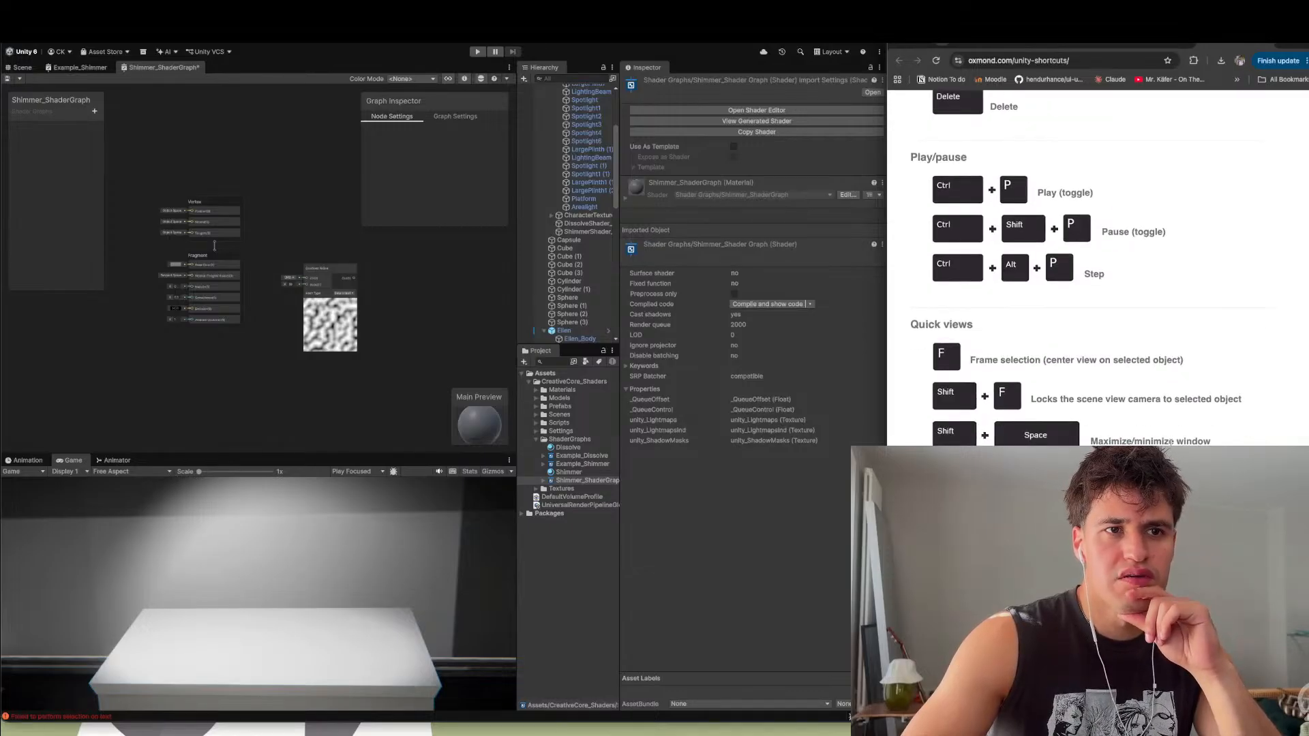
scroll(1171, 442, down, 1)
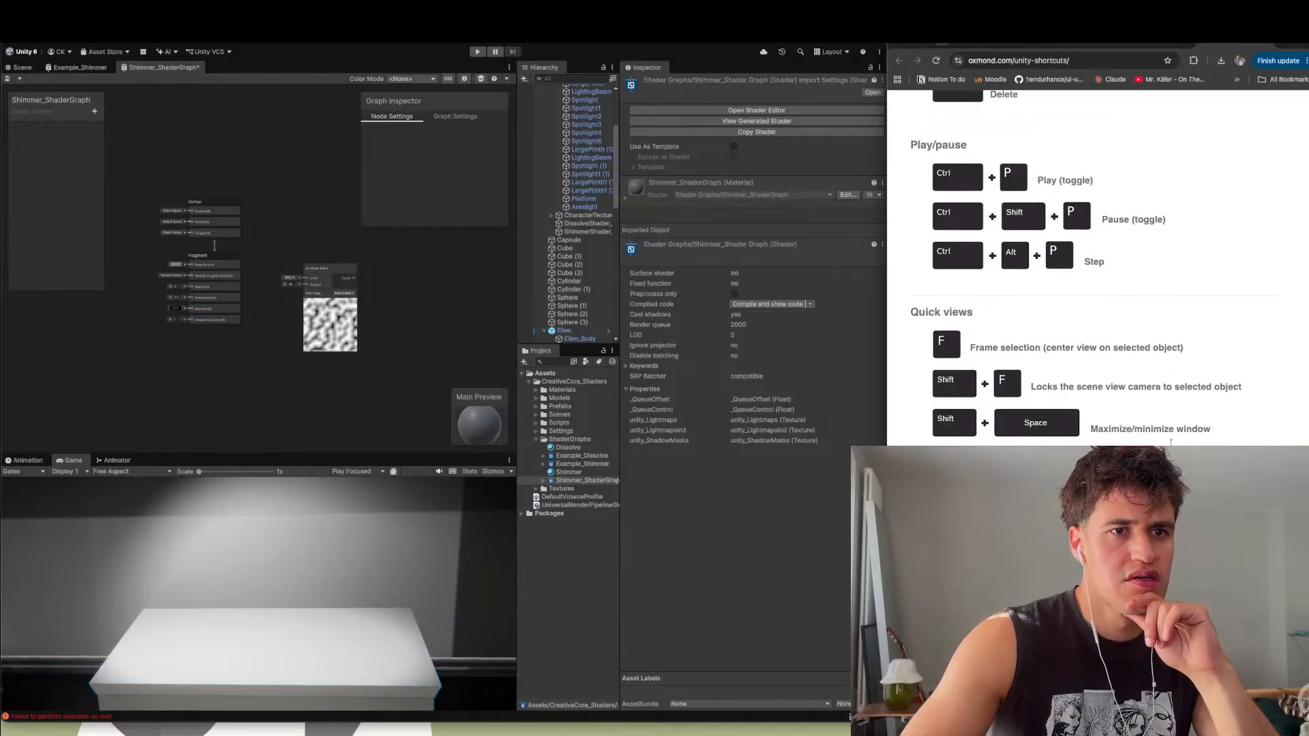
- Maximize the Shader Graph window in Unity and return the browser to the Unity Learn tutorial page
click(446, 336)
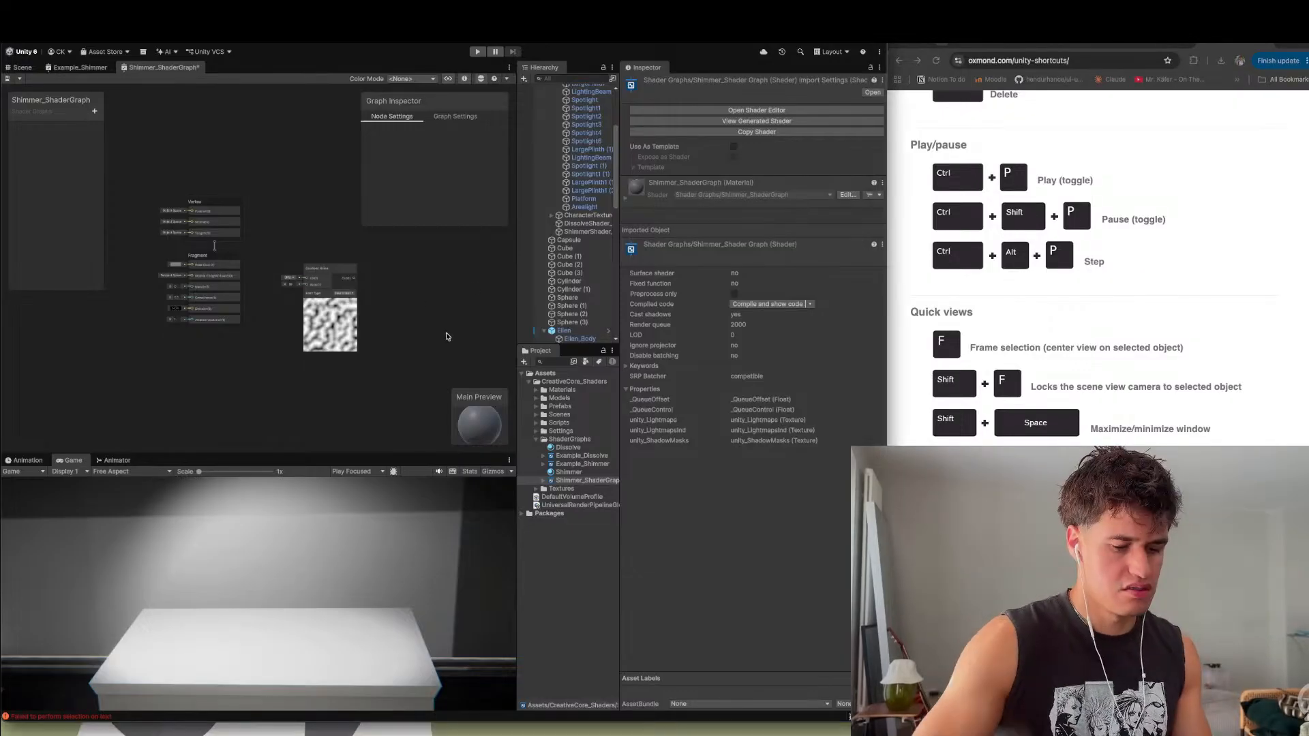
key(shift+space)
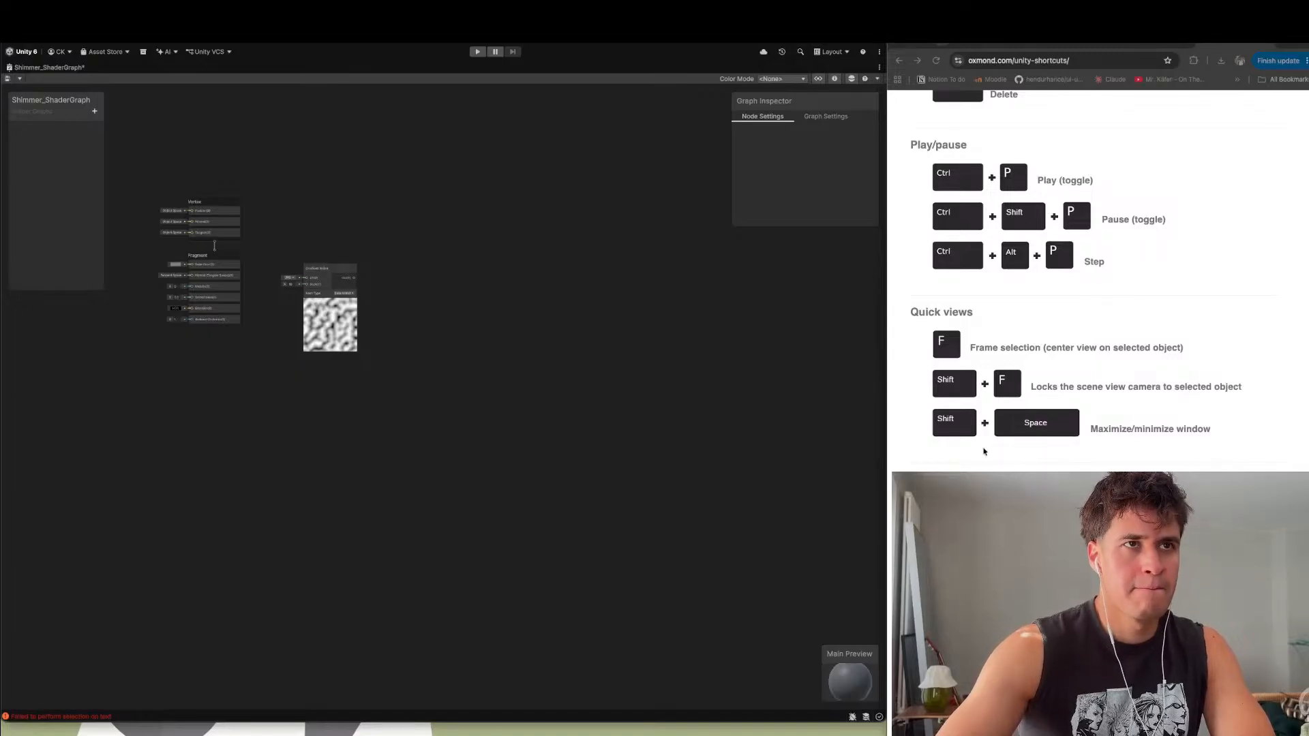
click(1002, 42)
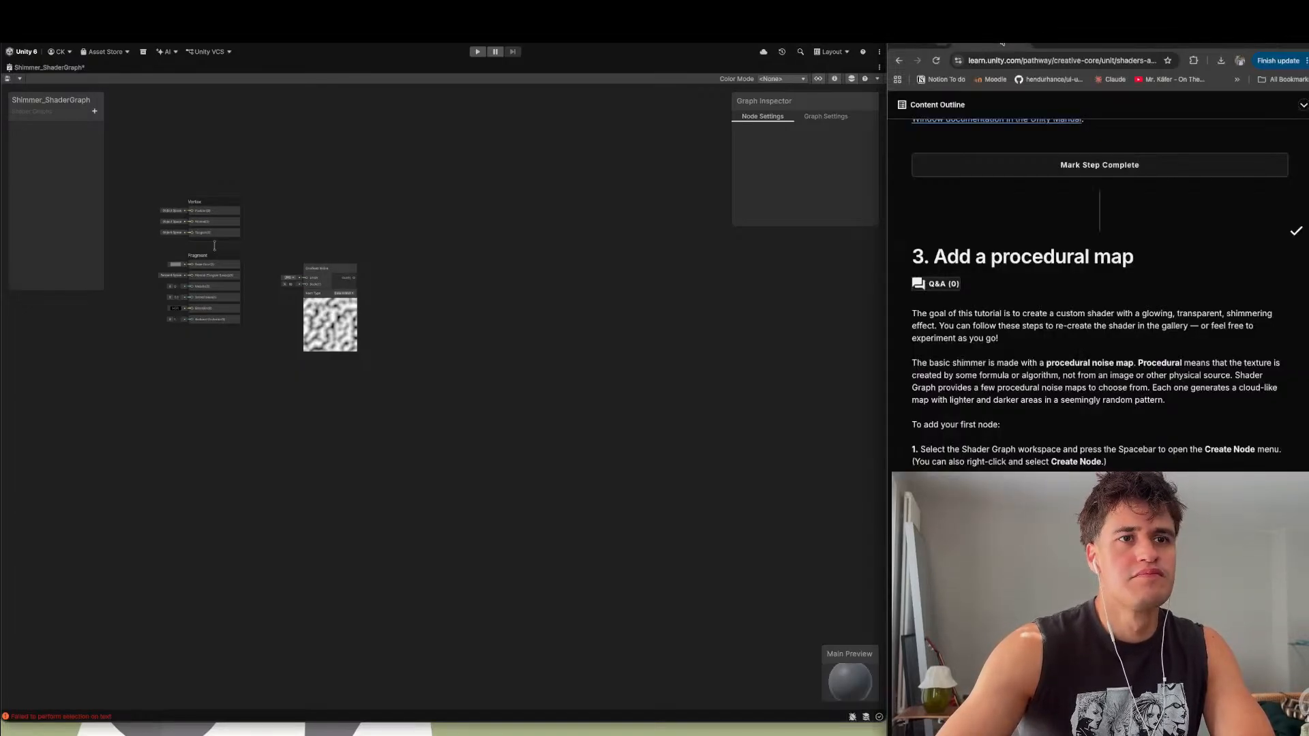
- Read the tutorial from "Add a procedural map" to "Create motion over time" and look closer at the graph's Gradient Noise node
scroll(1081, 355, down, 2)
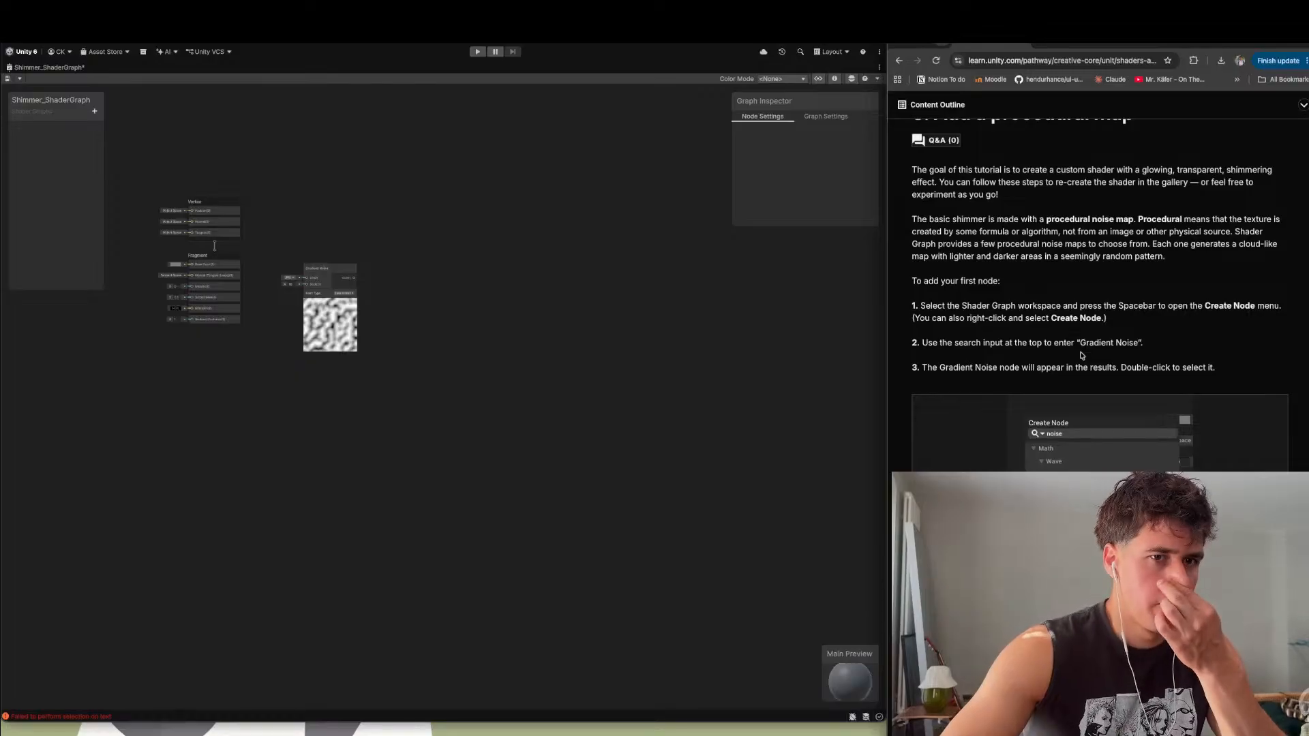
scroll(1081, 356, down, 6)
scroll(1081, 355, down, 2)
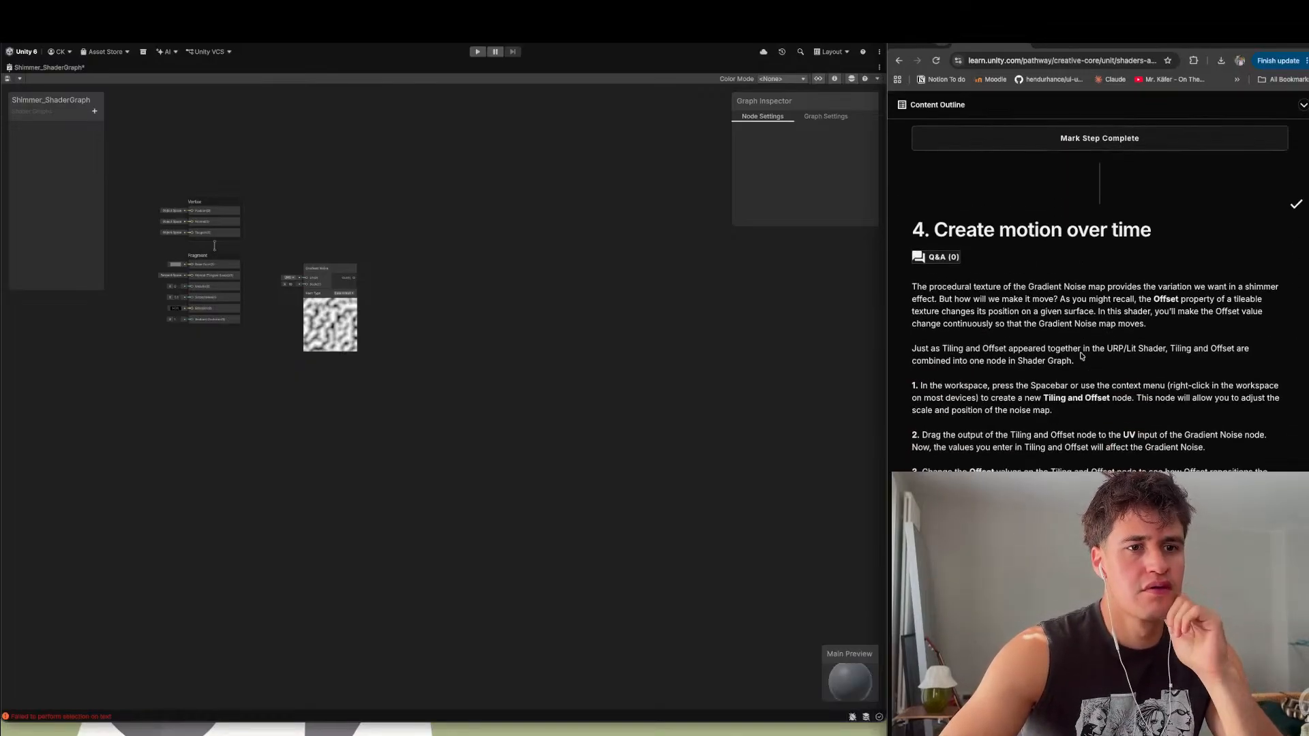
scroll(298, 302, up, 5)
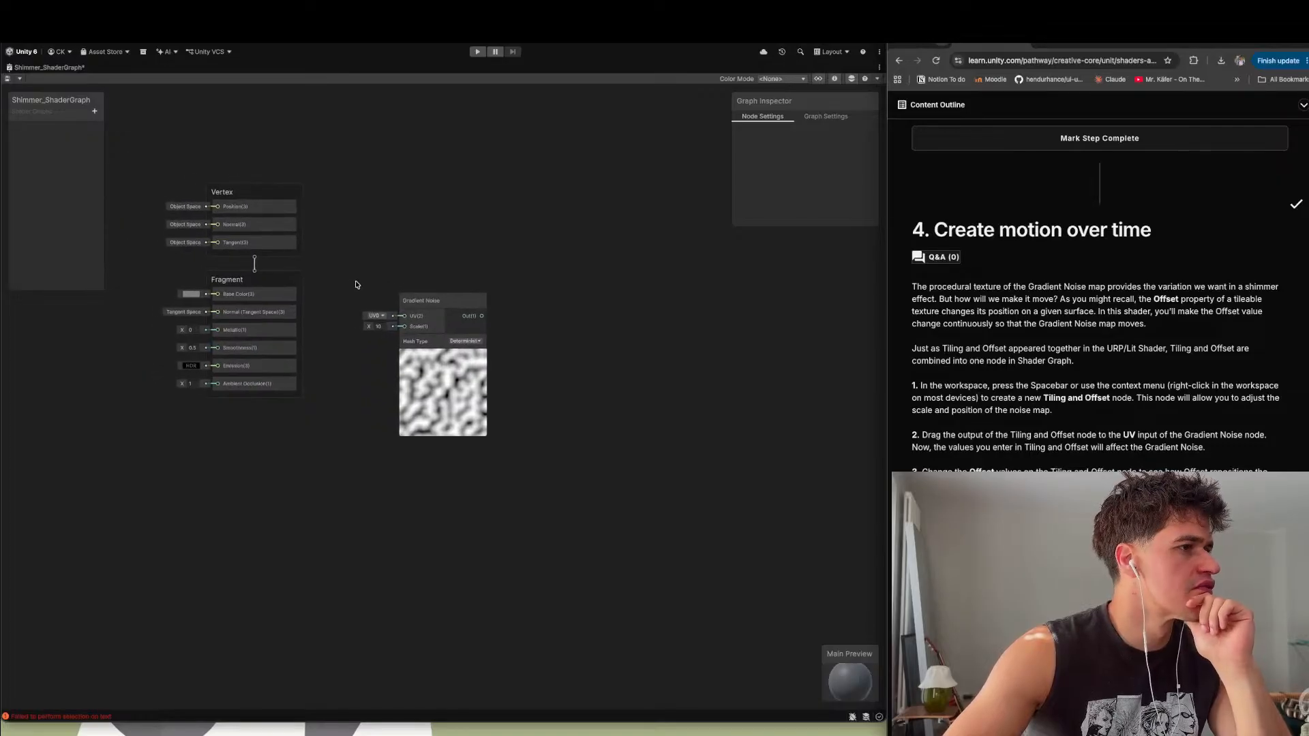
scroll(355, 285, up, 3)
scroll(356, 284, down, 2)
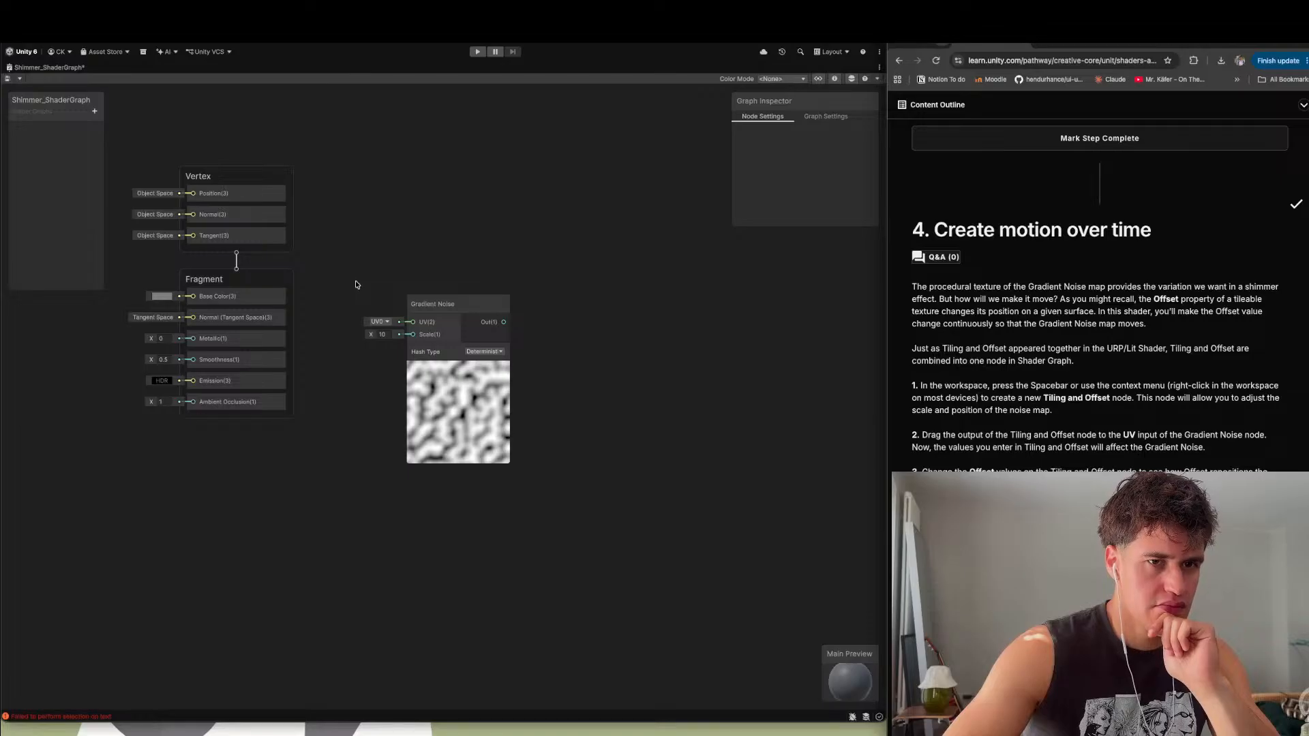
scroll(355, 284, up, 1)
drag(987, 286, 1194, 287)
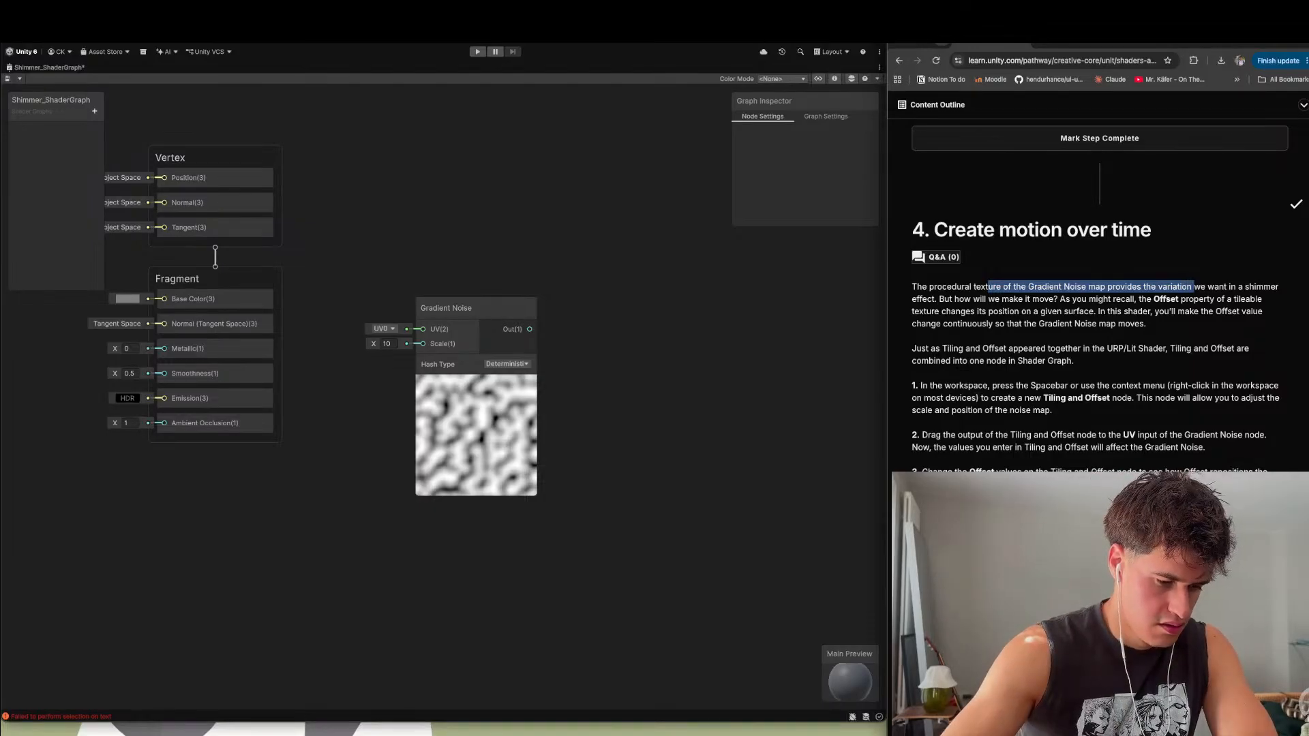
key(super+Tab)
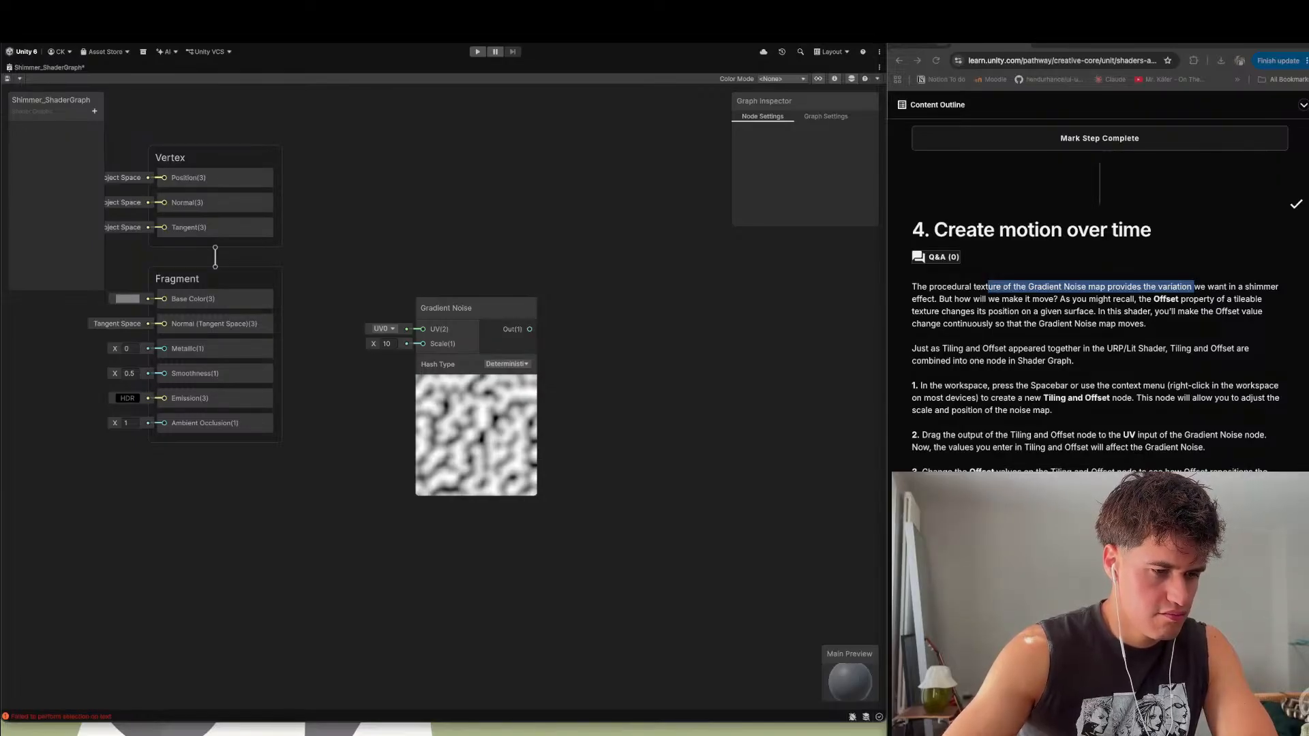
key(super+Tab)
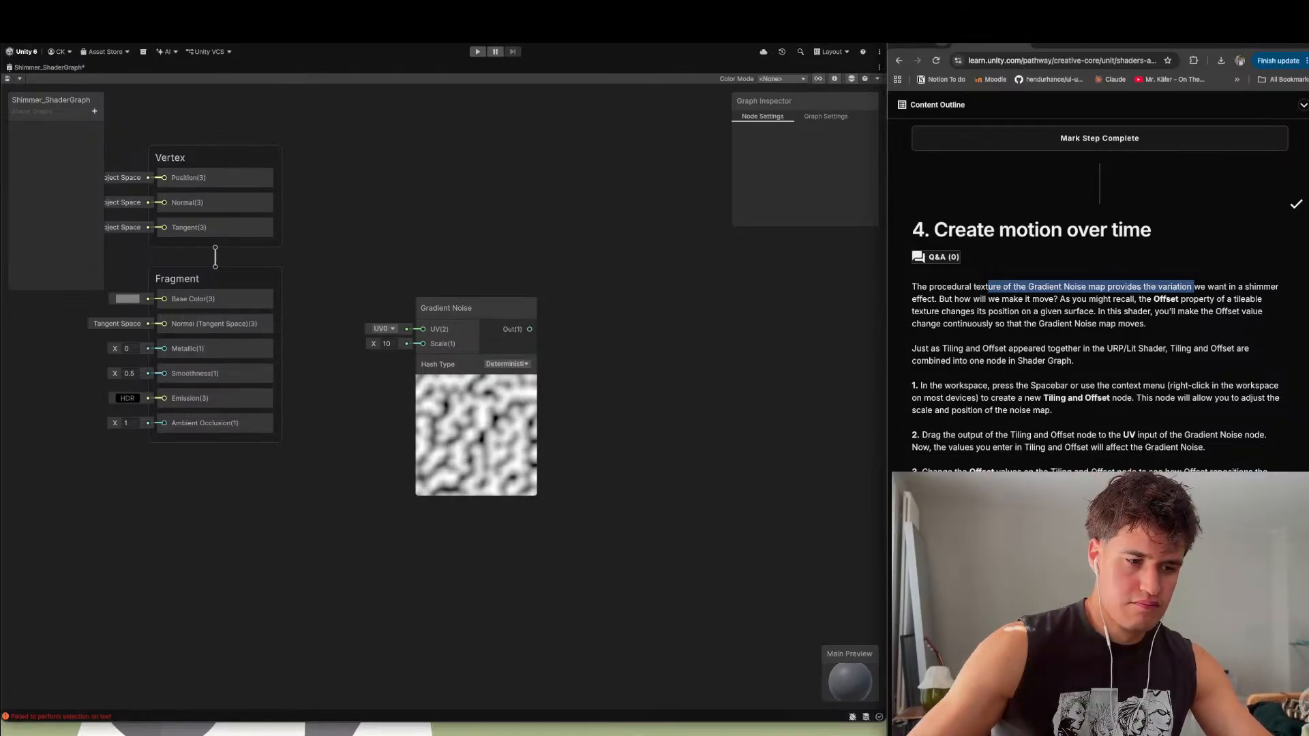
key(super+Tab)
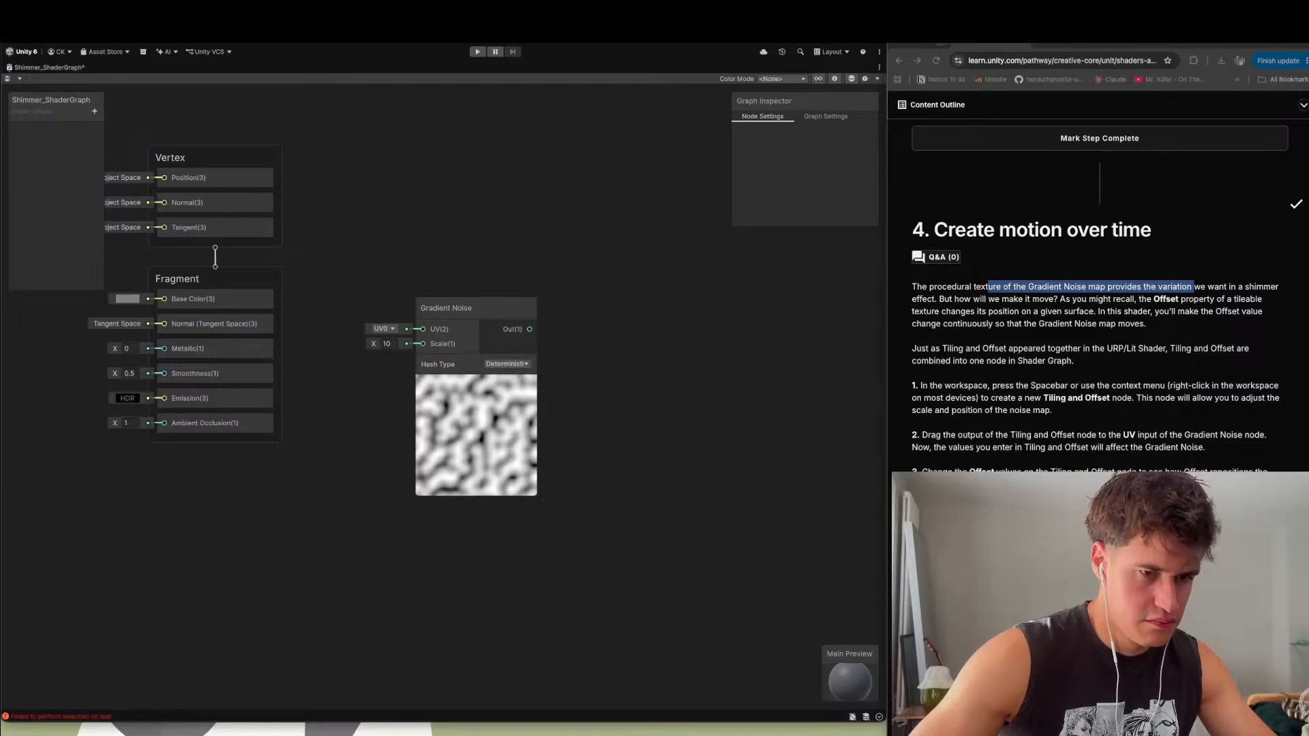
key(super+Tab)
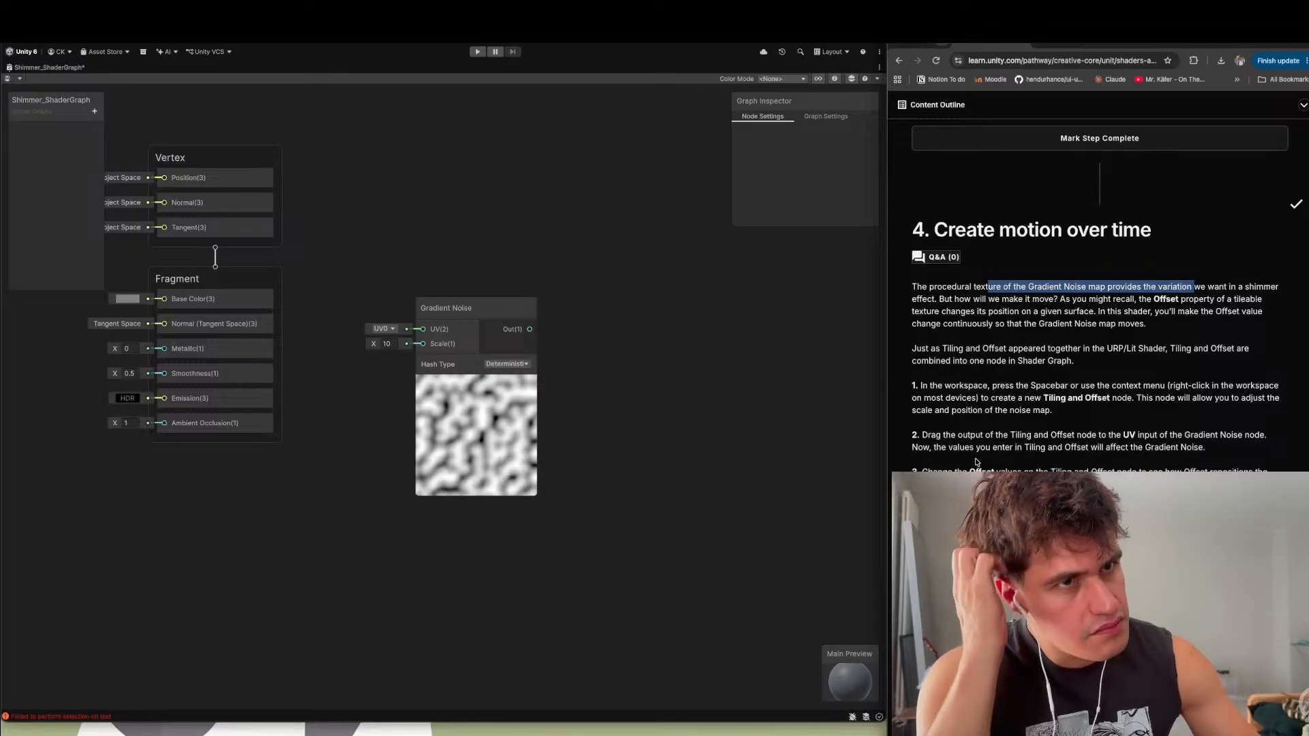
- Add a Tiling And Offset node beside the Gradient Noise node and connect its output to the Gradient Noise UV input
click(684, 417)
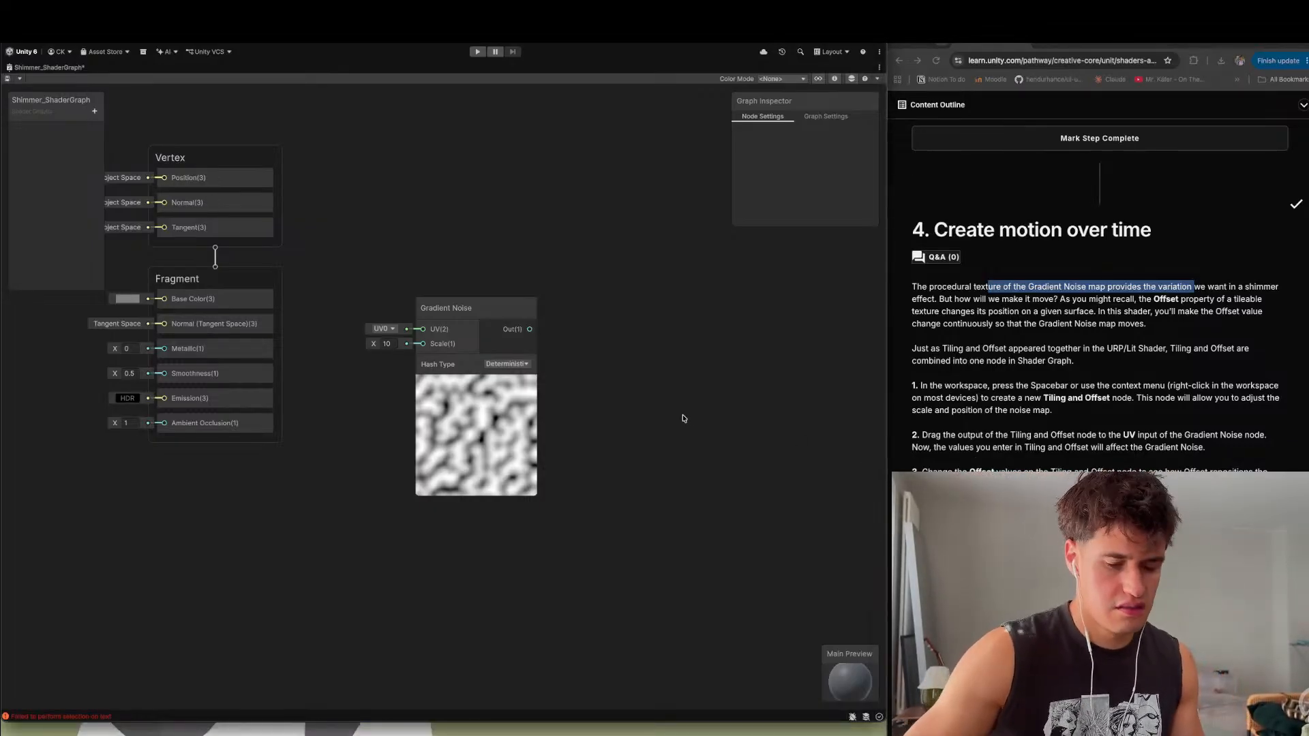
key(space)
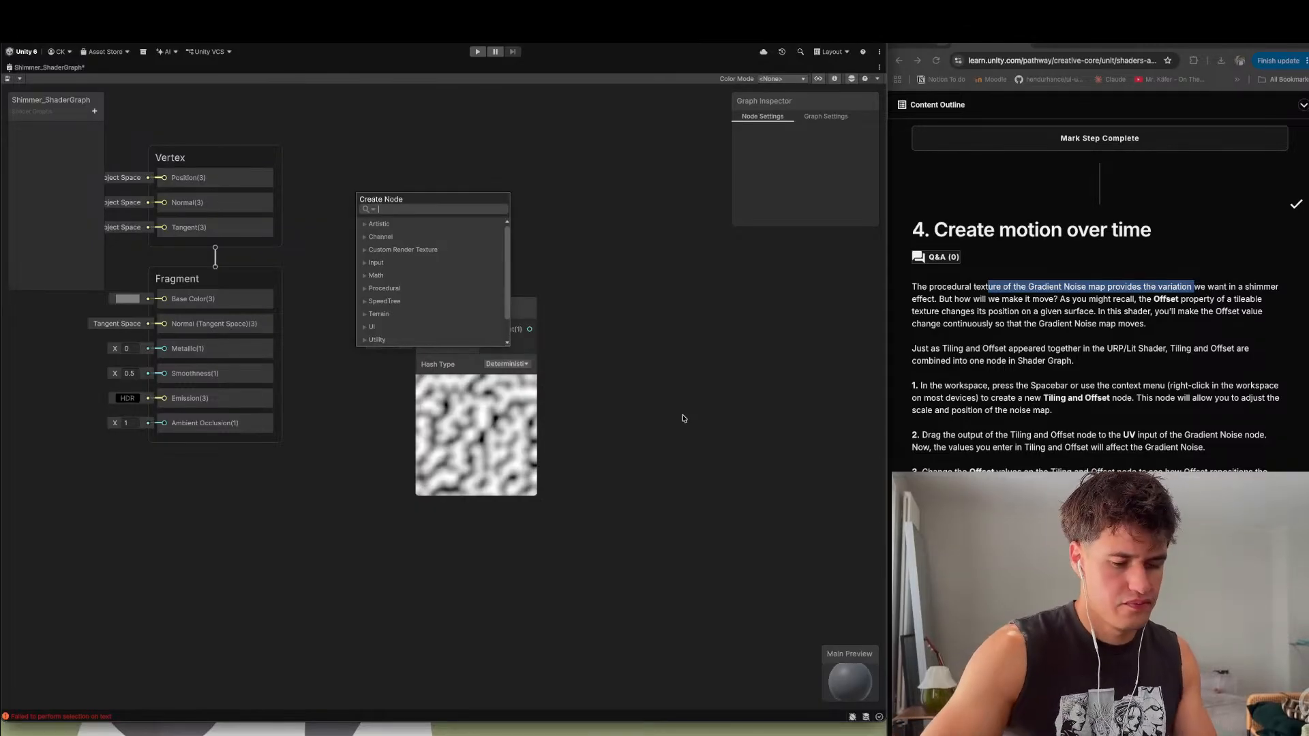
text(tiling)
key(Return)
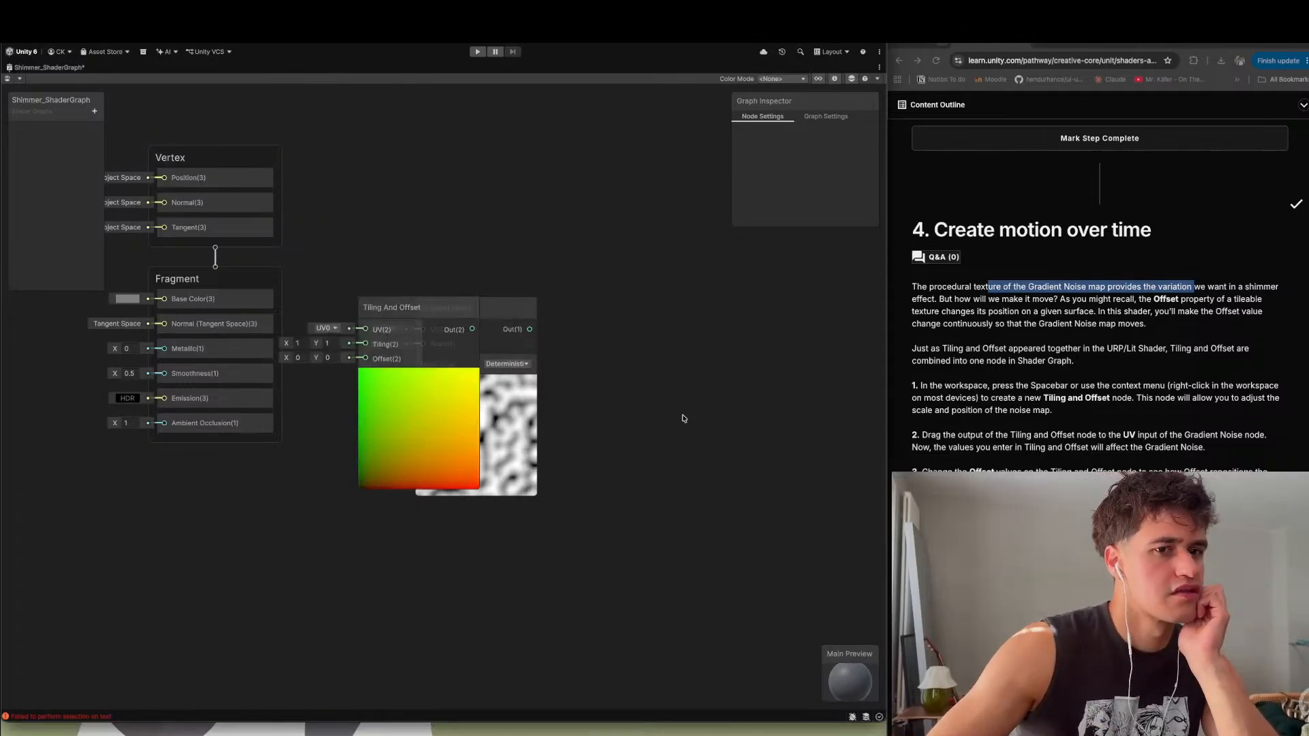
drag(517, 311, 675, 319)
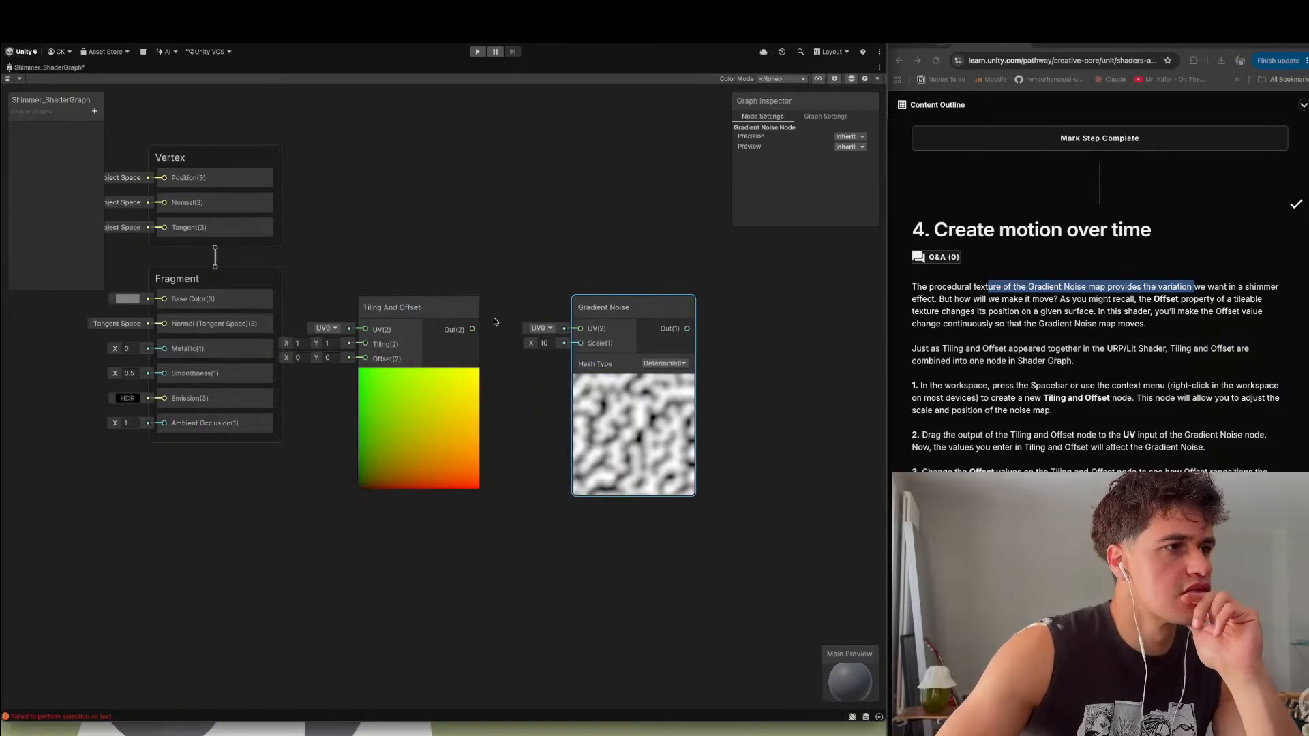
drag(472, 330, 581, 332)
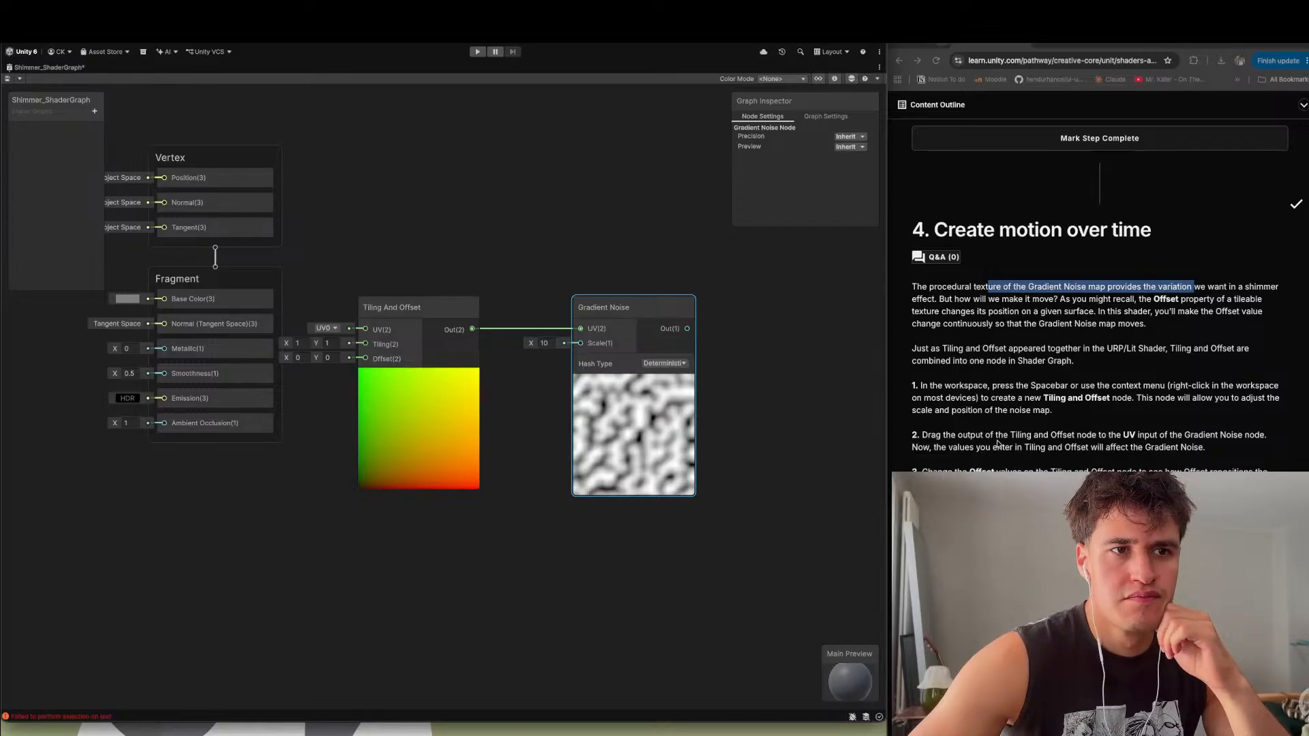
- Read the tutorial's instructions on the Gradient Noise UV input and on changing the Offset values
drag(1126, 435, 1219, 446)
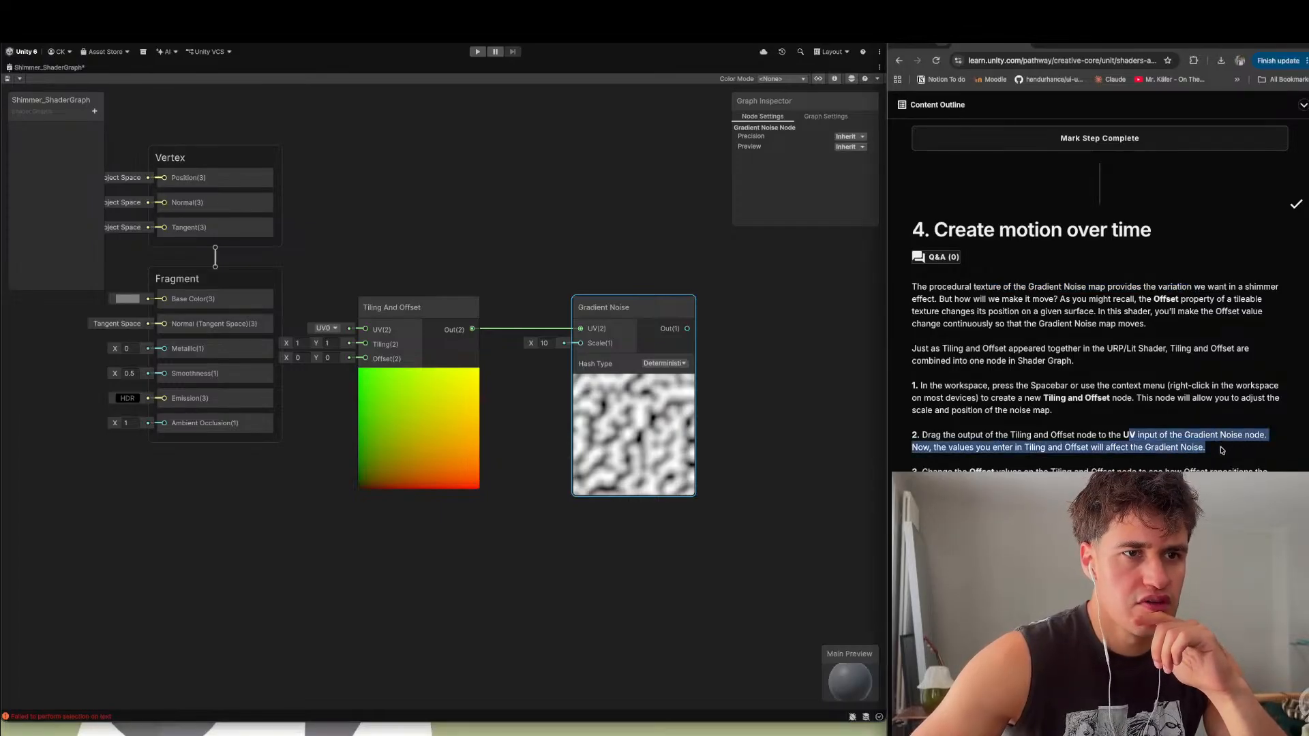
drag(927, 472, 1010, 485)
scroll(1100, 293, down, 2)
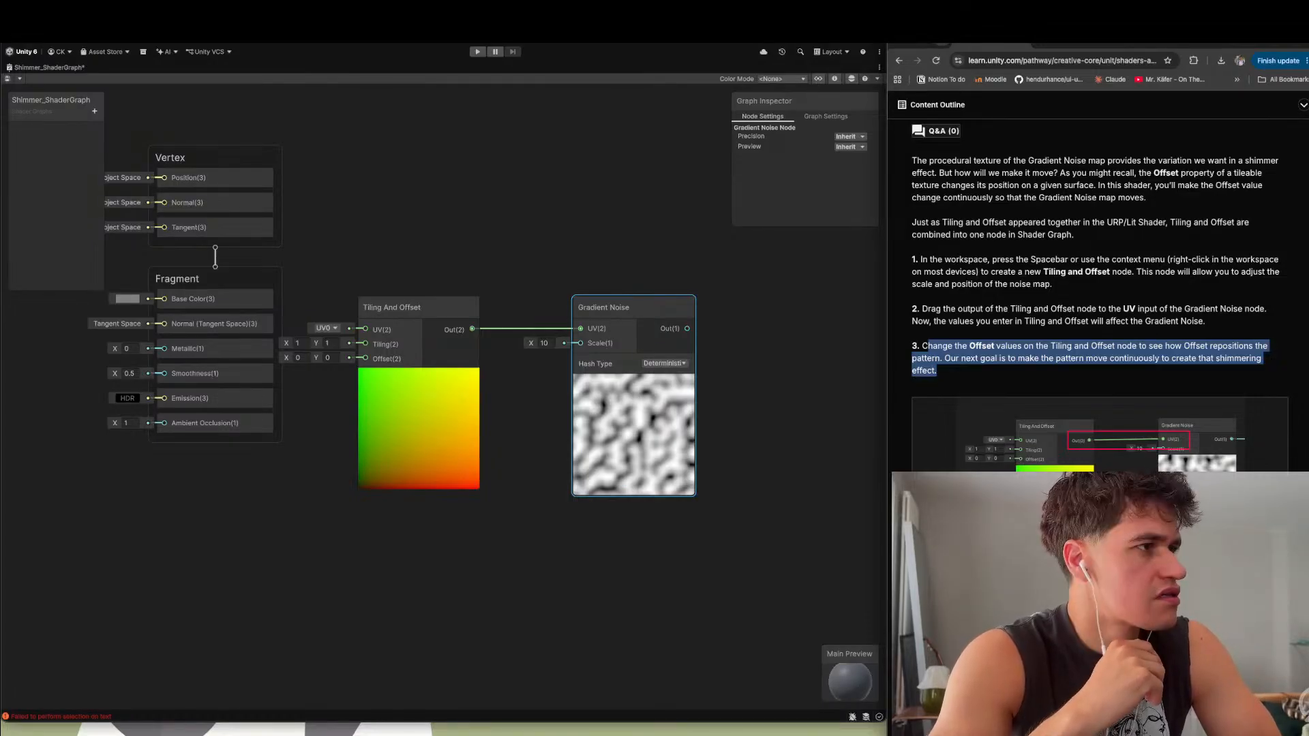
right_click(671, 579)
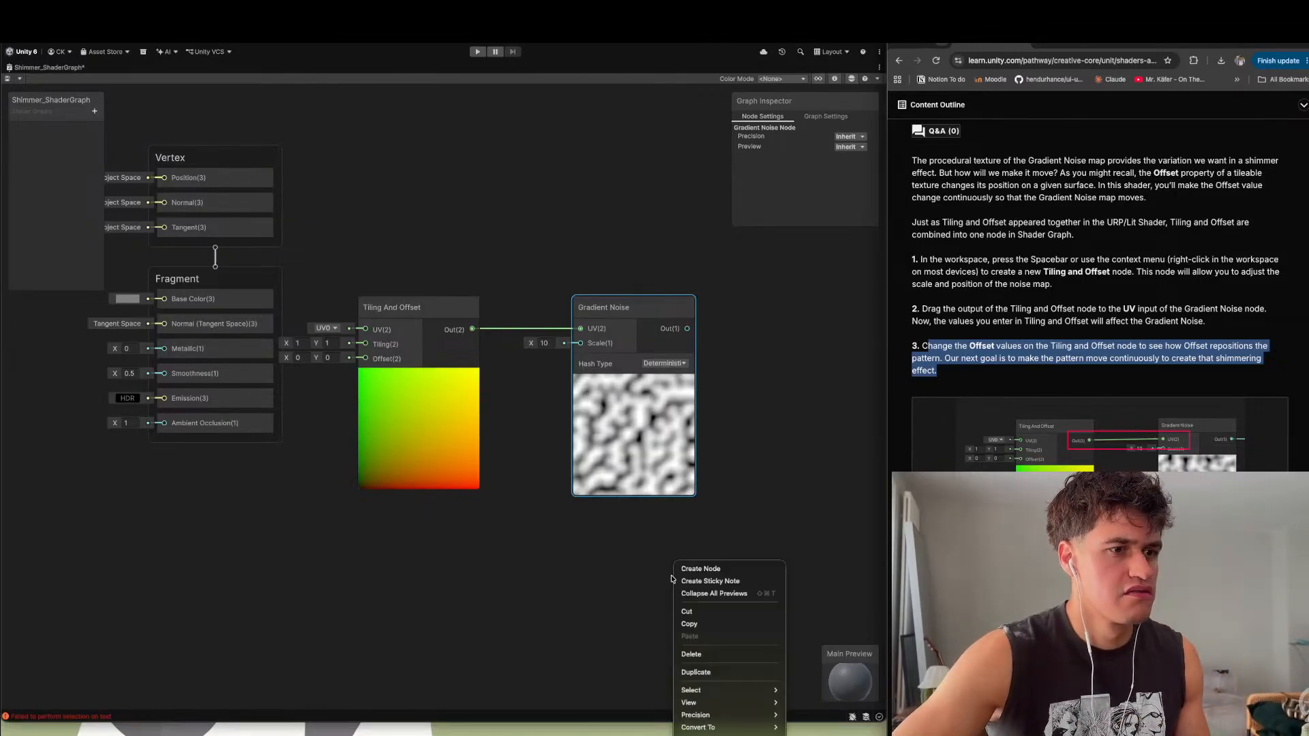
click(708, 567)
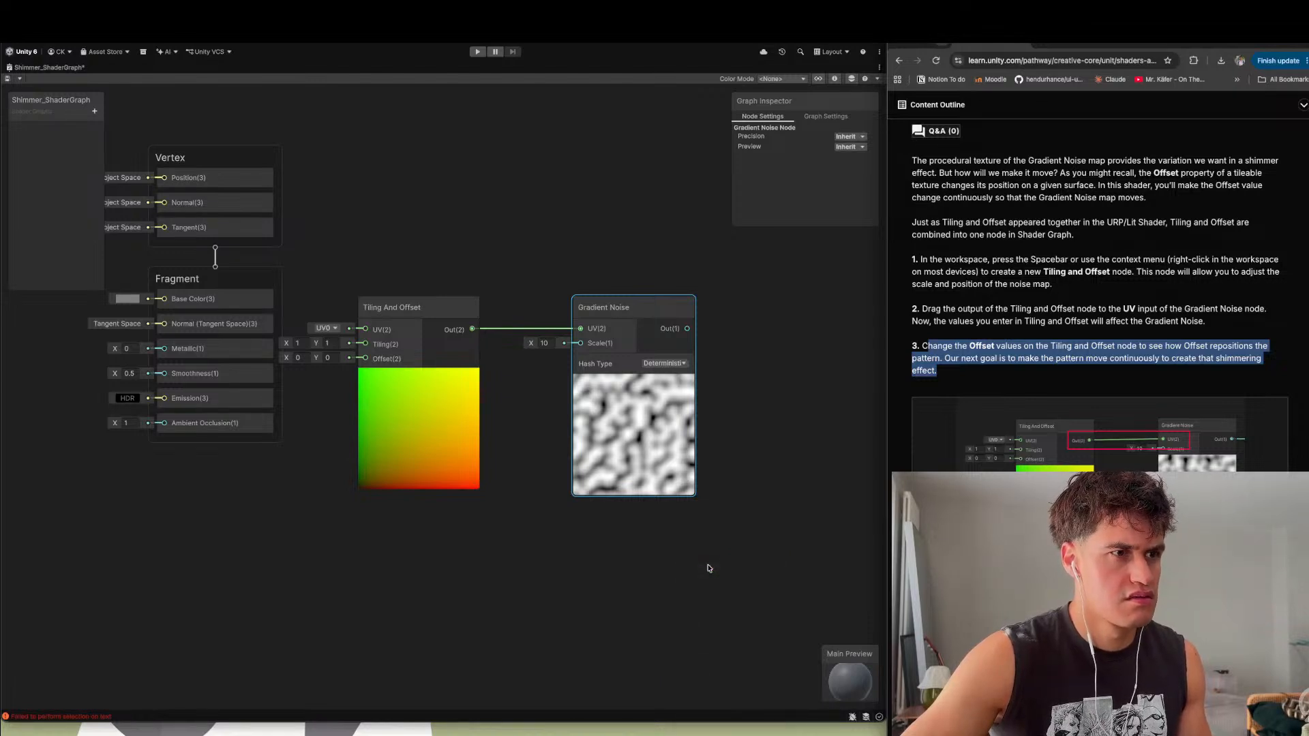
scroll(579, 552, down, 3)
right_click(469, 568)
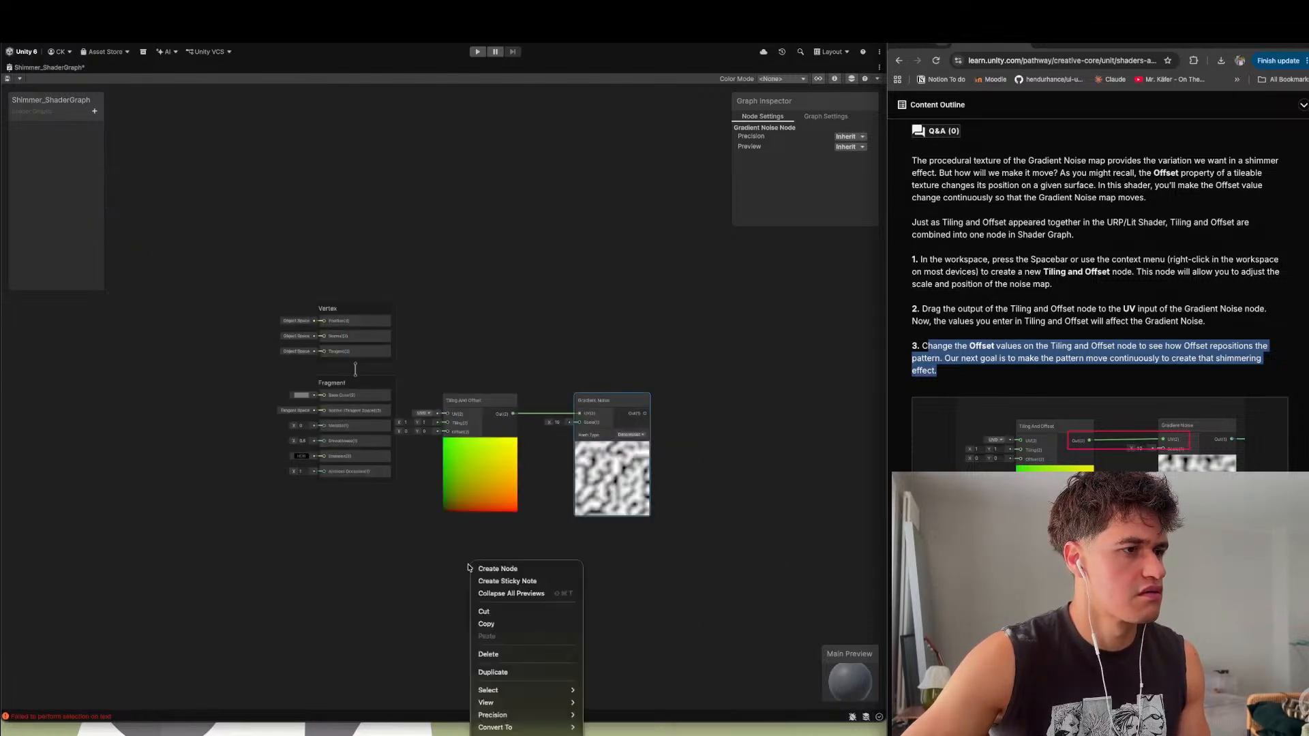
click(478, 569)
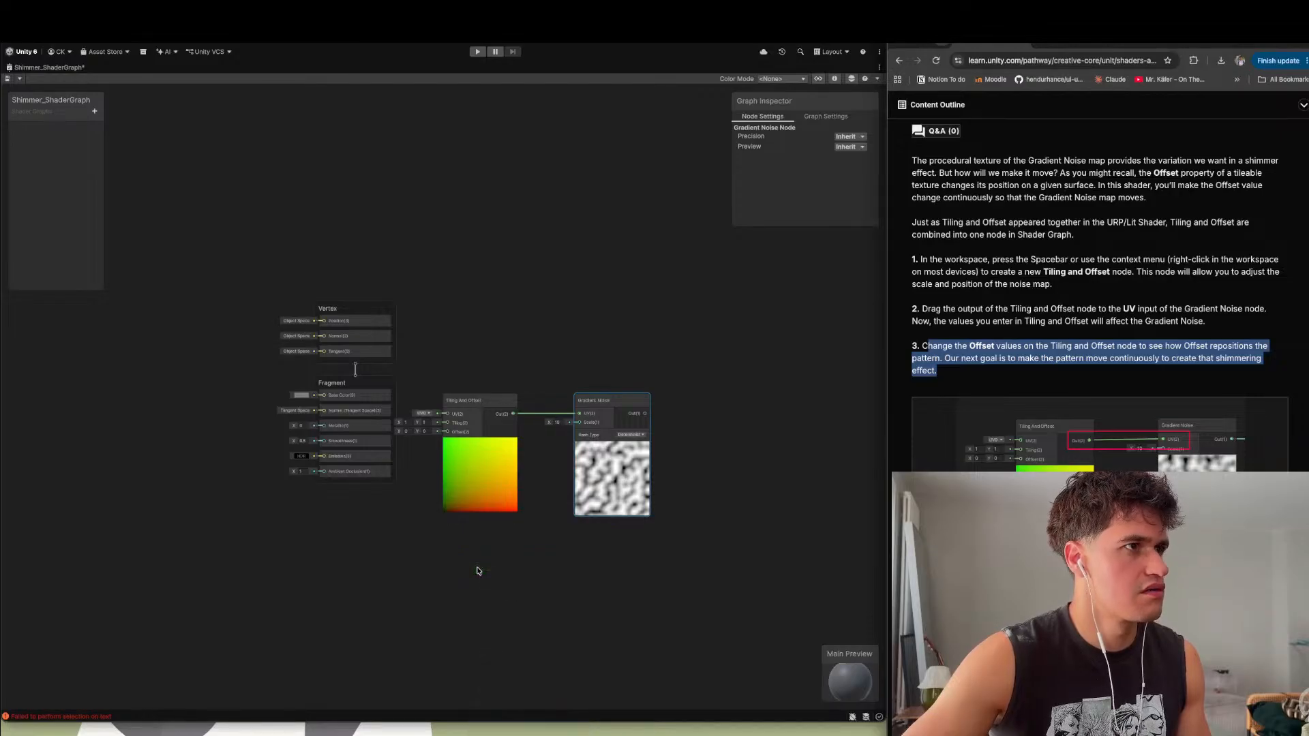
key(space)
click(478, 571)
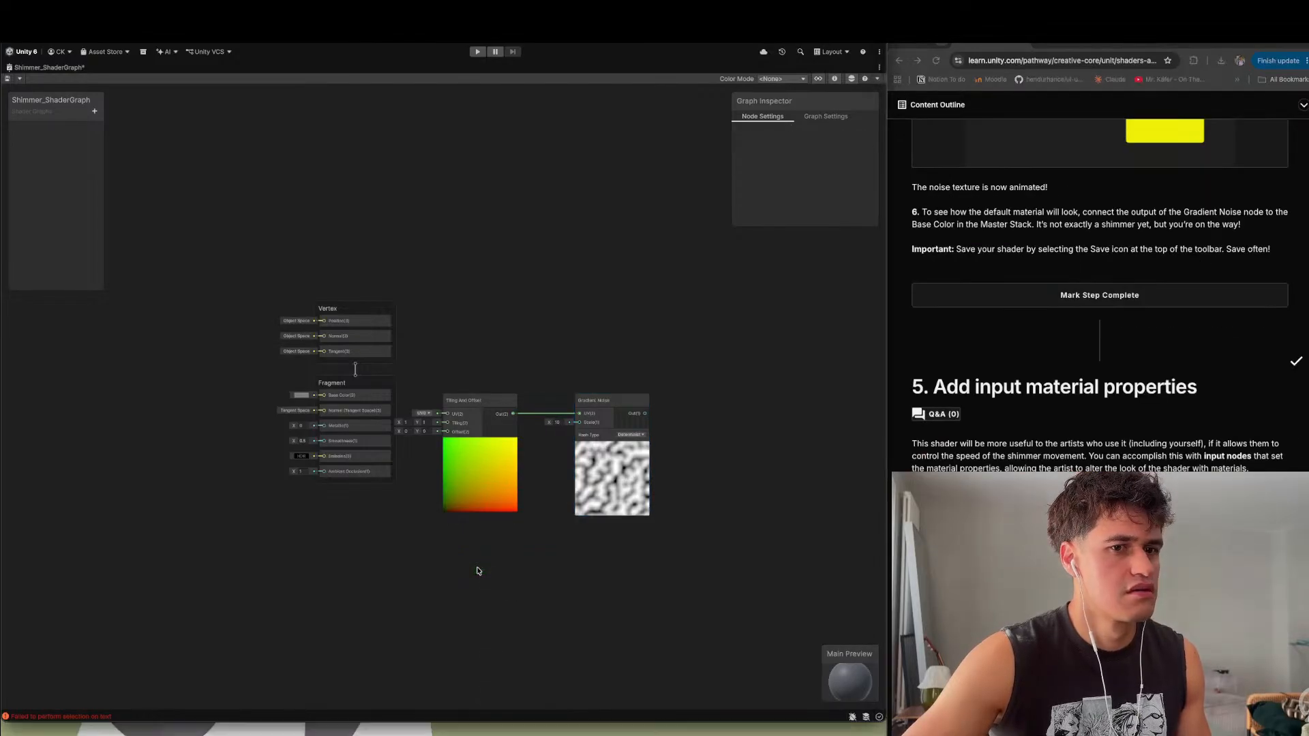
- Create a Time node in the empty workspace below the Tiling And Offset node
right_click(478, 572)
click(479, 573)
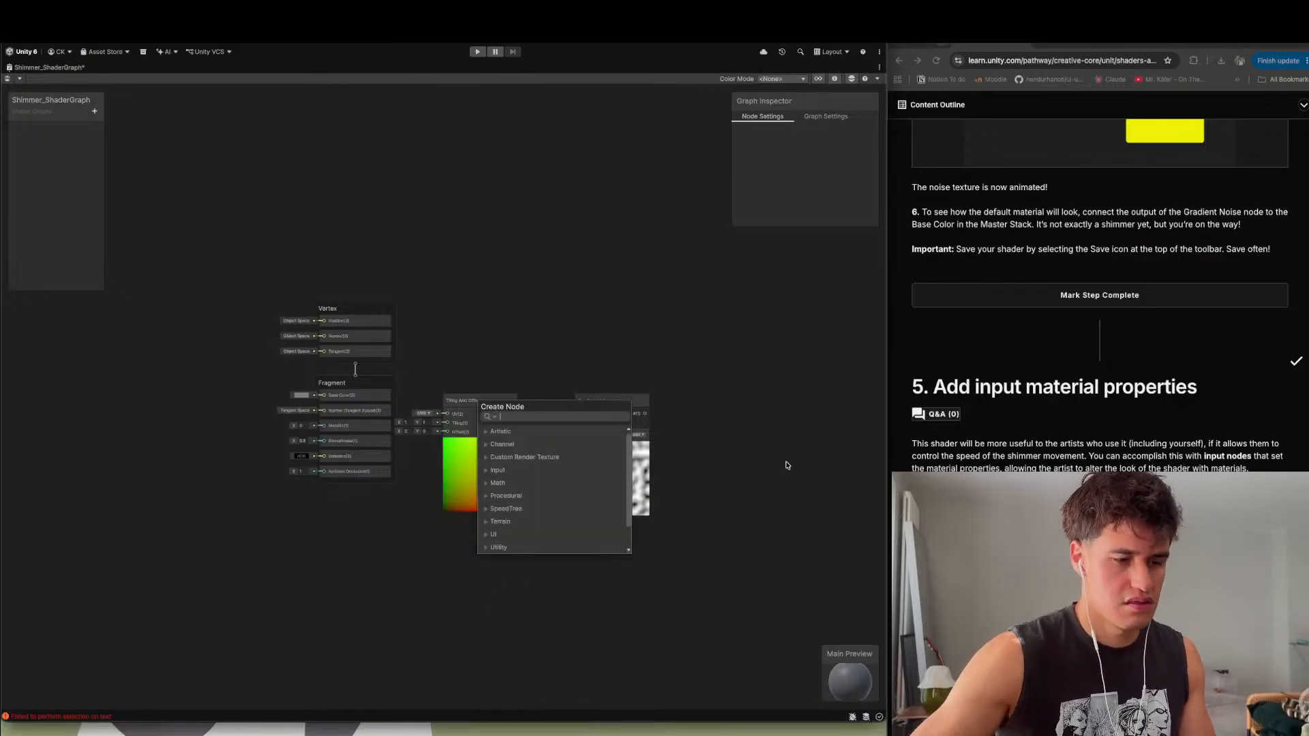
text(time)
key(Return)
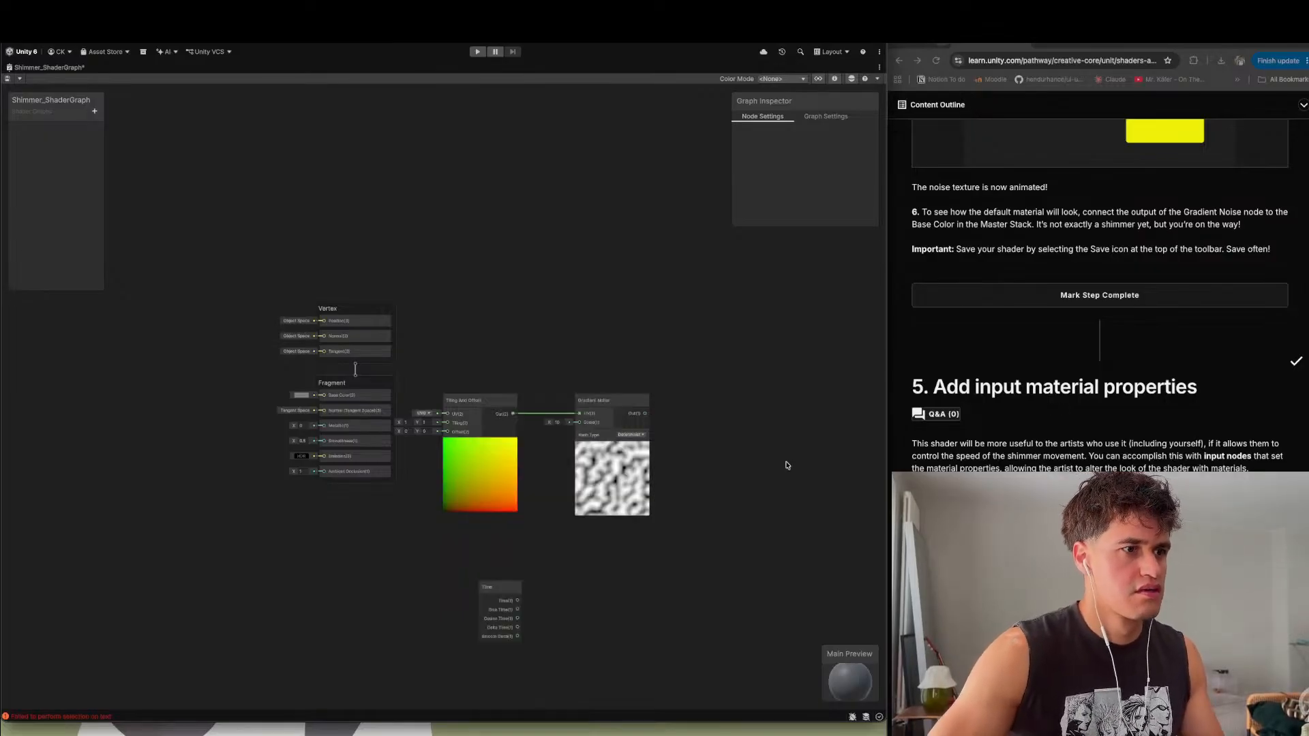
- Move the Tiling And Offset and Gradient Noise nodes together away from the master stack and connect the Time output to the Offset input
scroll(1161, 241, up, 10)
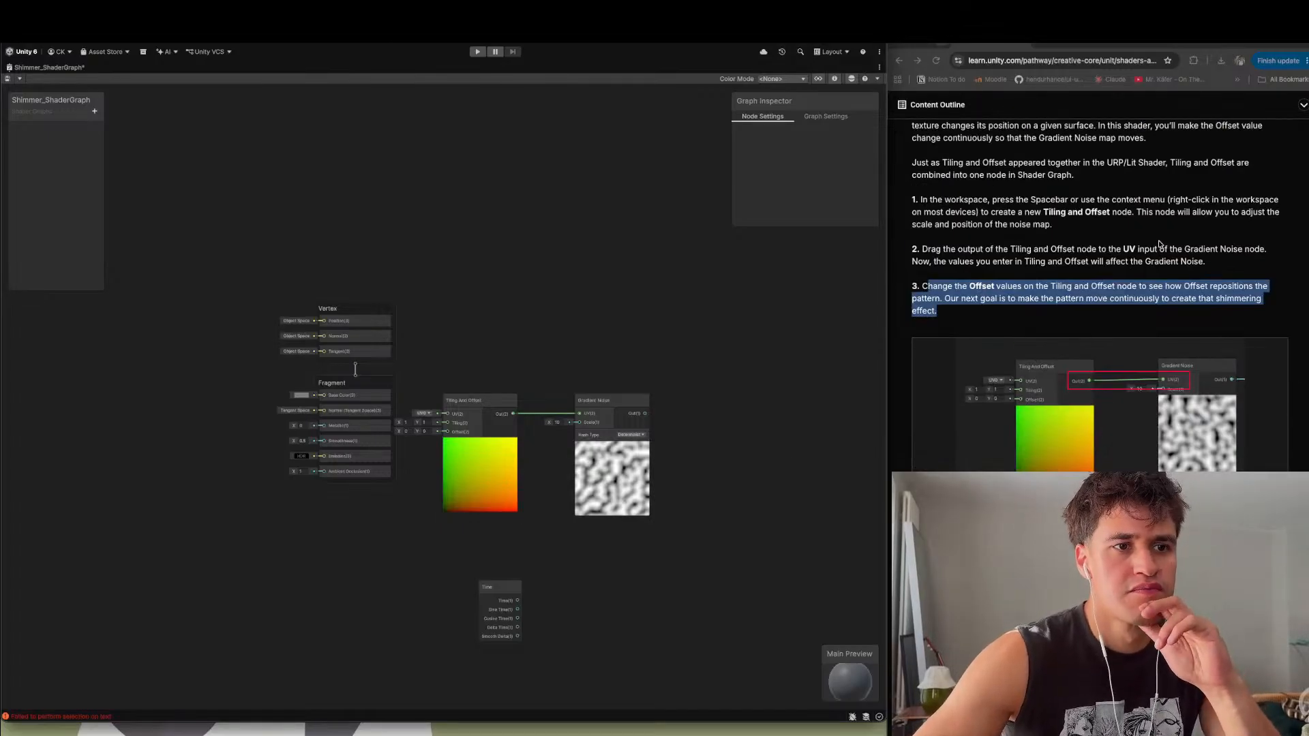
scroll(1161, 244, down, 1)
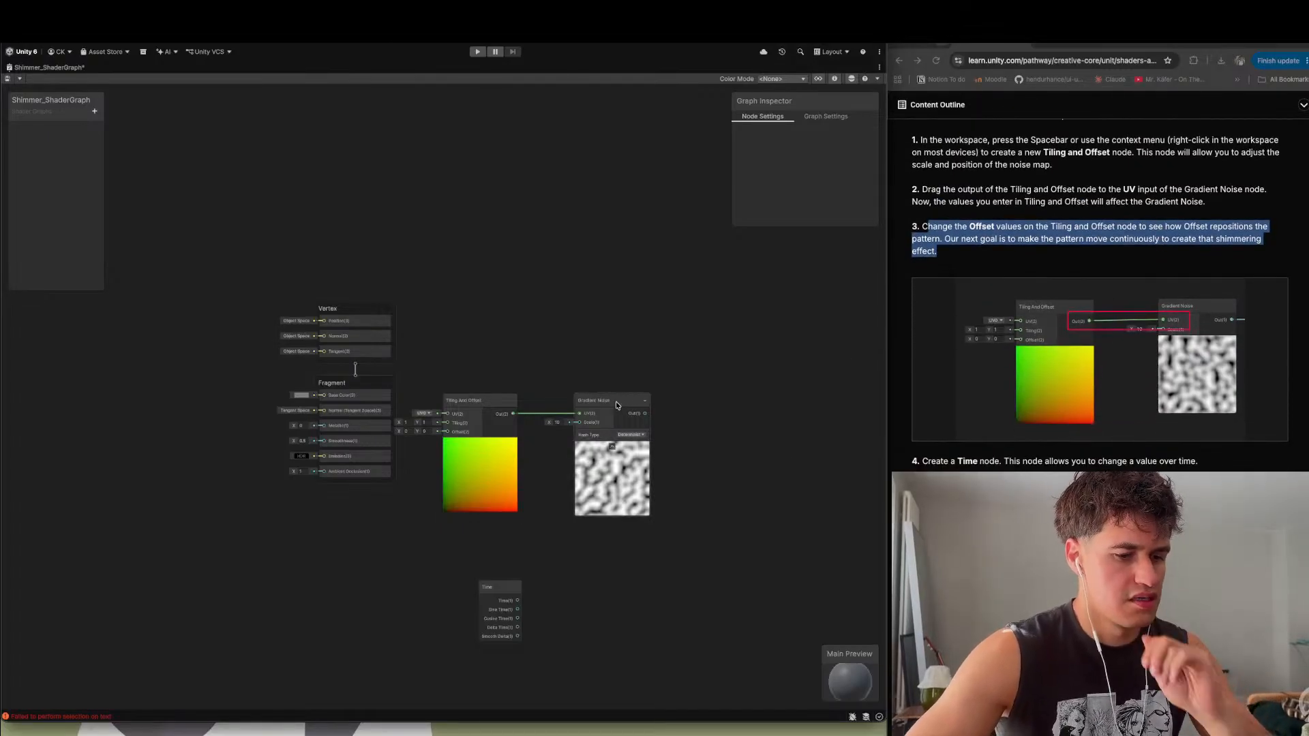
click(507, 401)
click(603, 406)
click(516, 401)
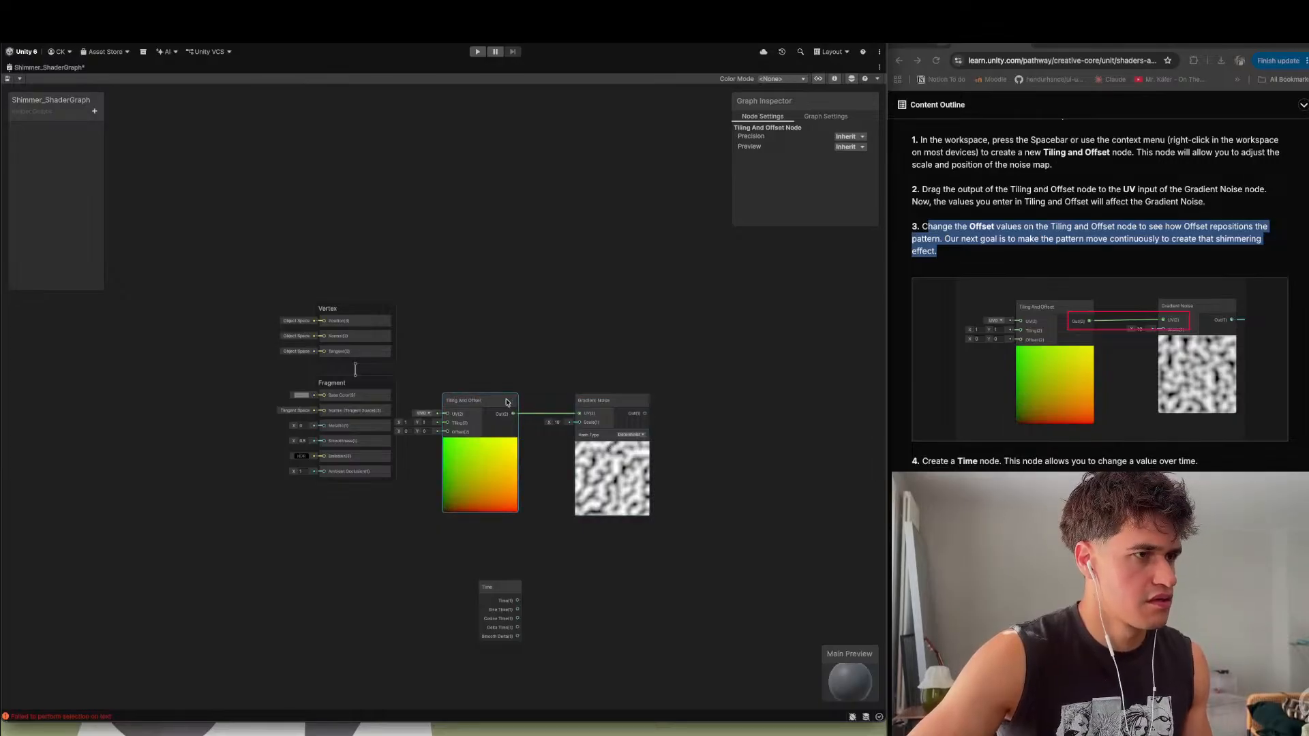
shift+click(598, 403)
drag(609, 403, 760, 379)
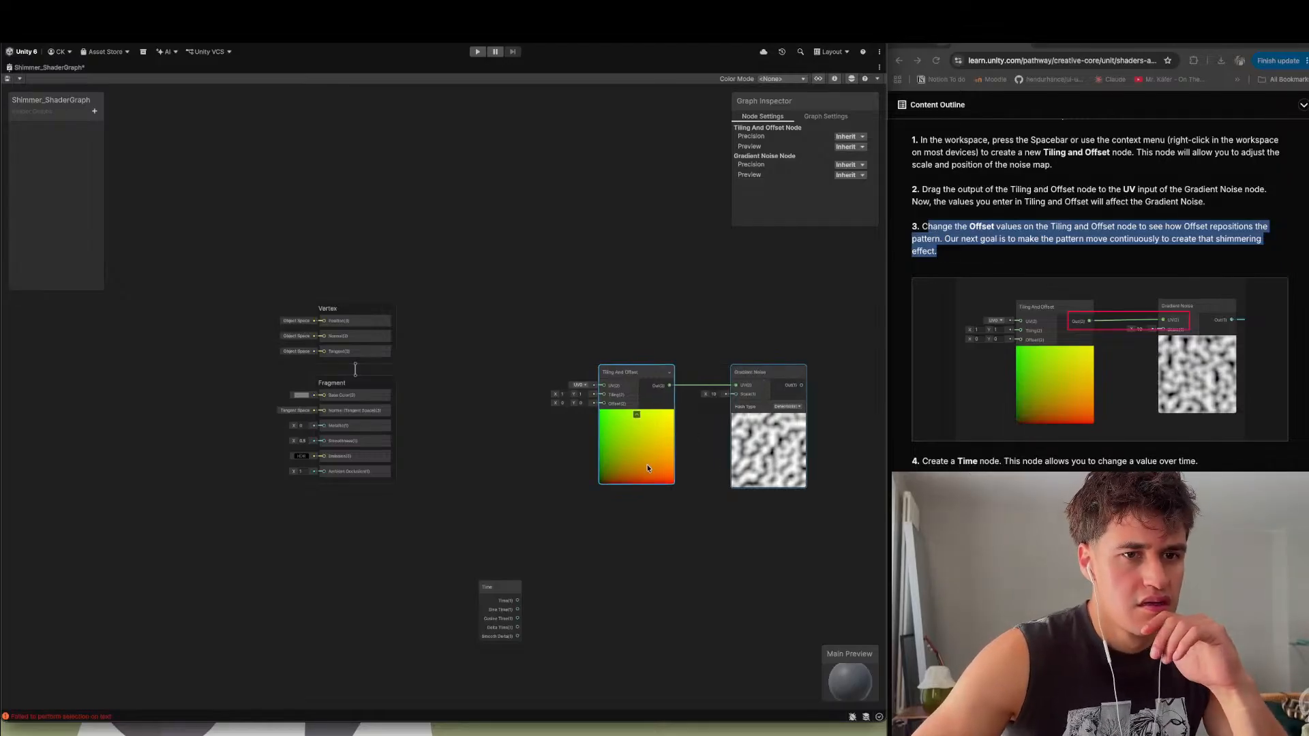
drag(498, 584, 603, 404)
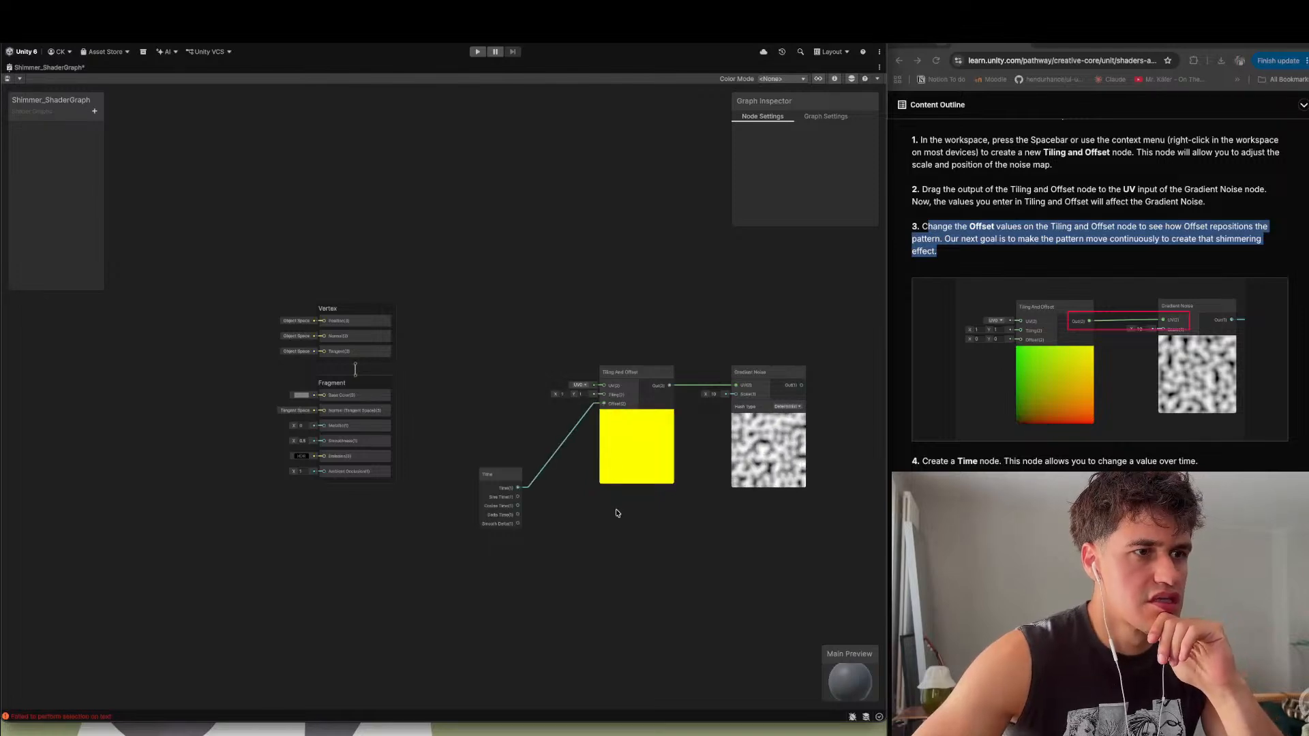
- Read the tutorial's instructions on the animated noise texture and on connecting the Gradient Noise output to Base Color
scroll(1099, 306, down, 5)
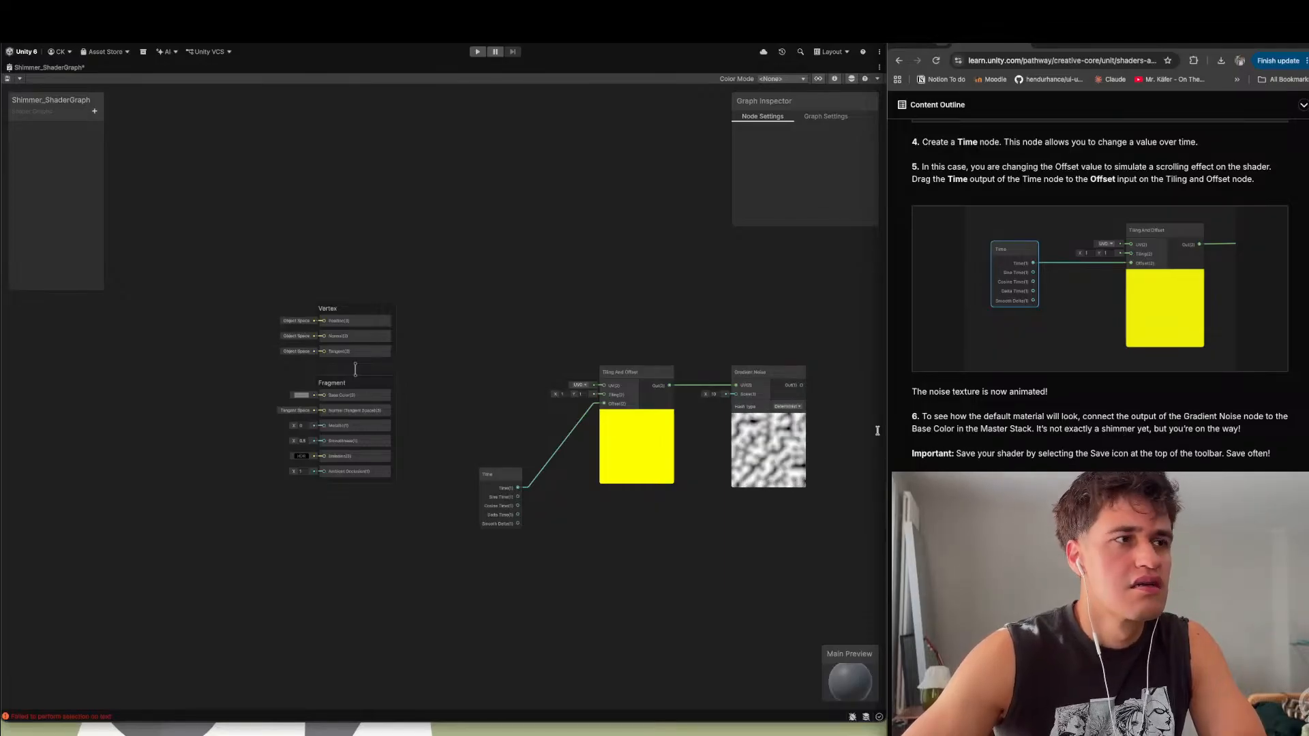
scroll(1023, 367, up, 15)
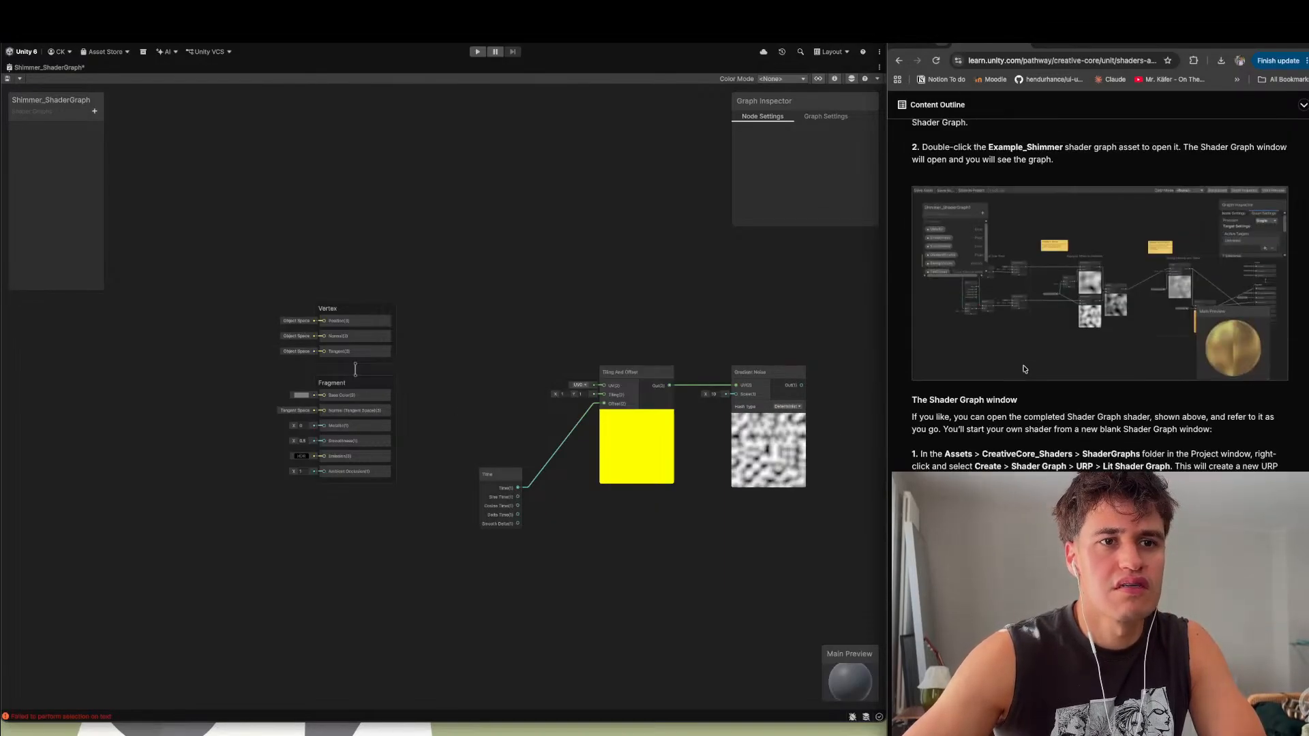
scroll(1024, 370, down, 5)
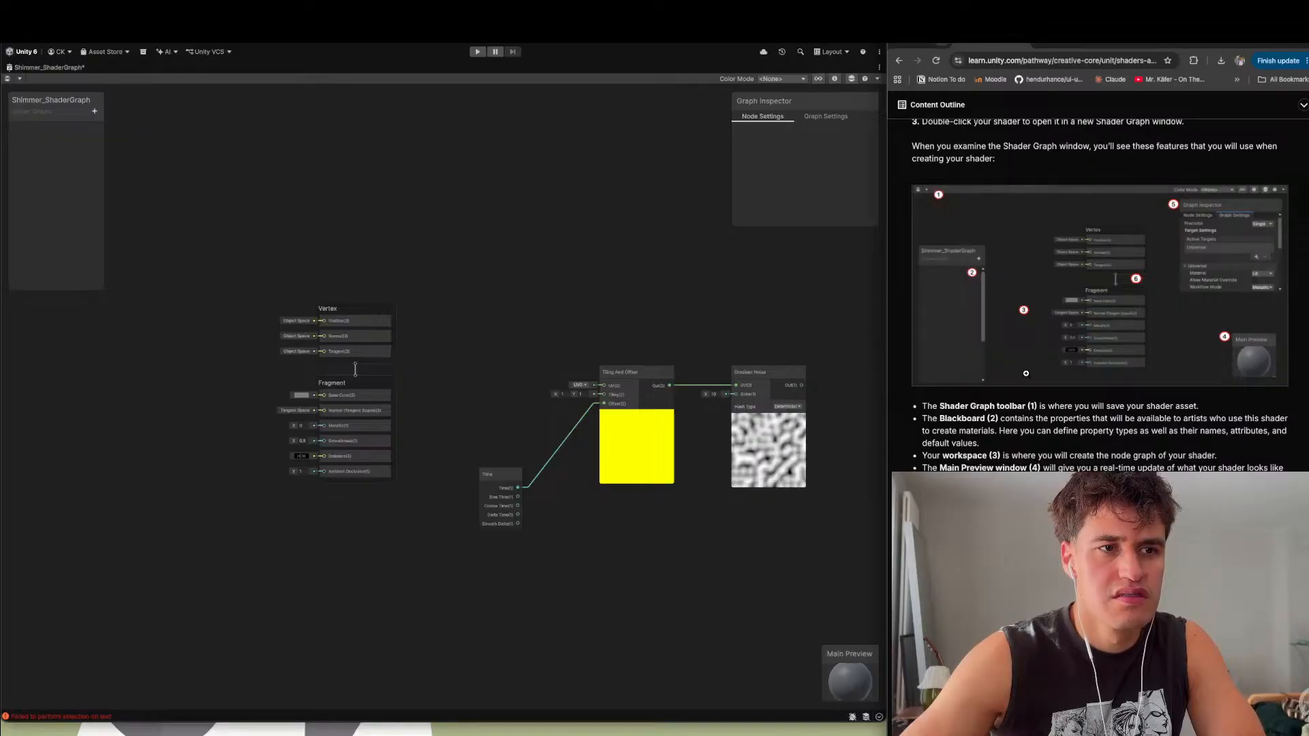
scroll(1026, 375, down, 15)
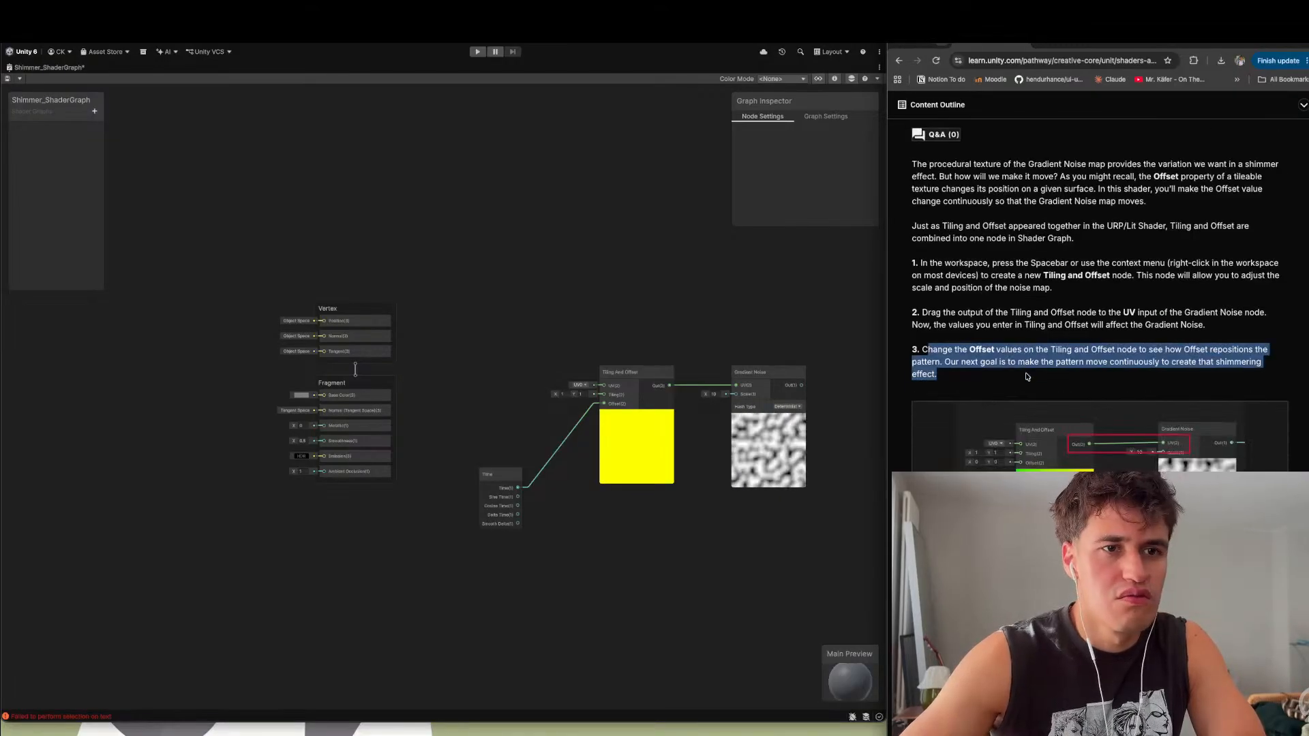
scroll(1027, 377, down, 6)
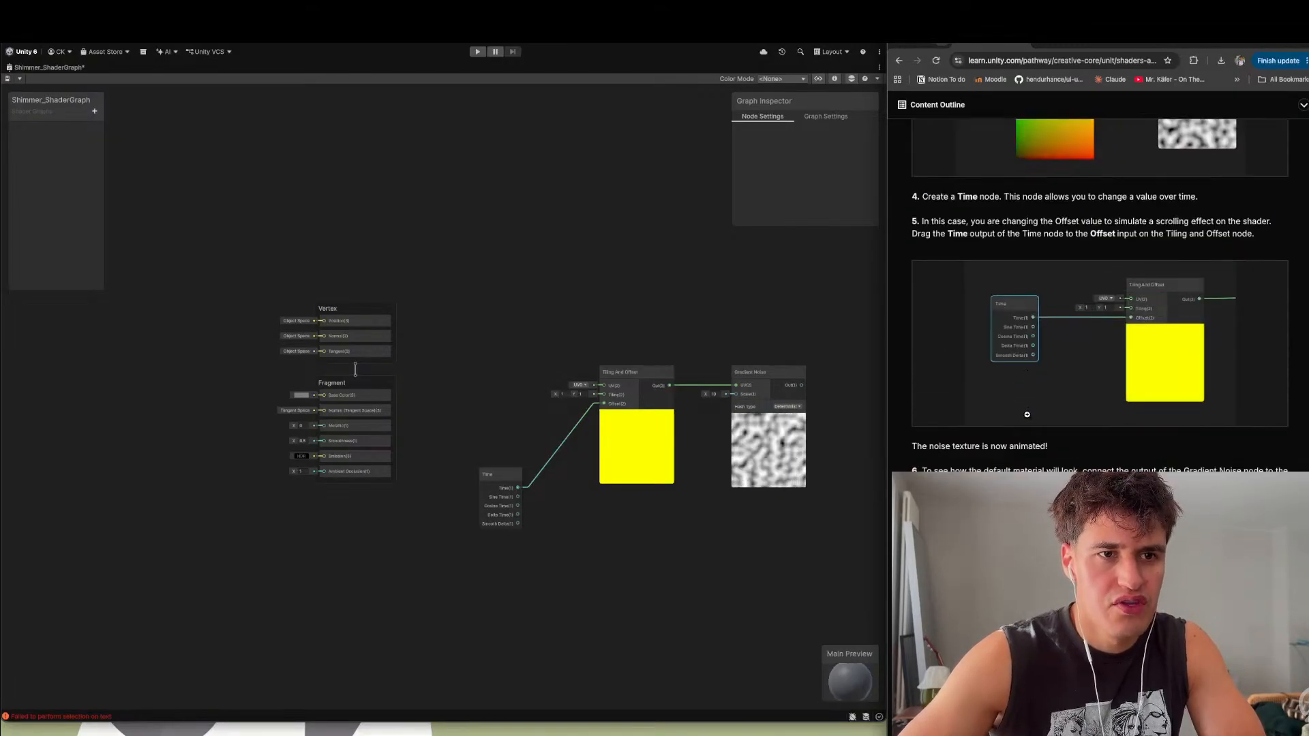
drag(994, 470, 1263, 470)
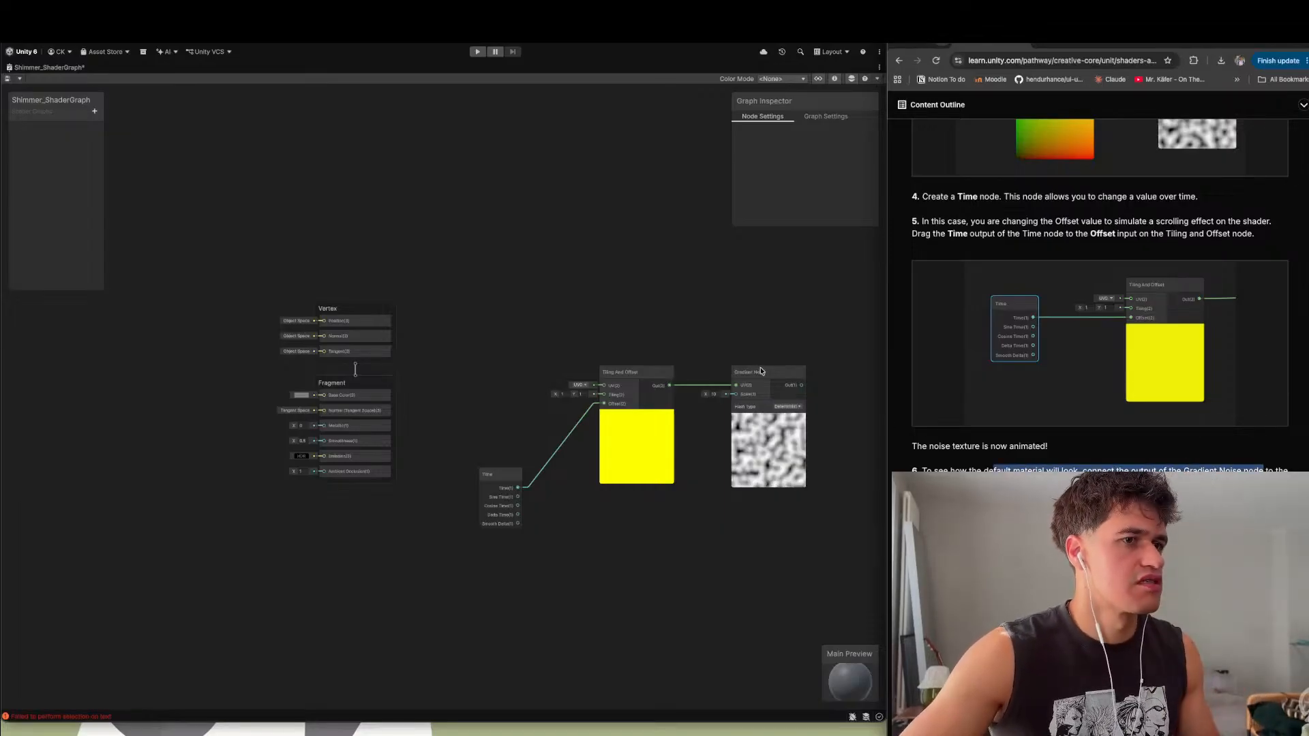
- Move the Time, Tiling And Offset and Gradient Noise nodes together to the input side of the master stack and connect the Gradient Noise output to Base Color
drag(522, 363, 803, 573)
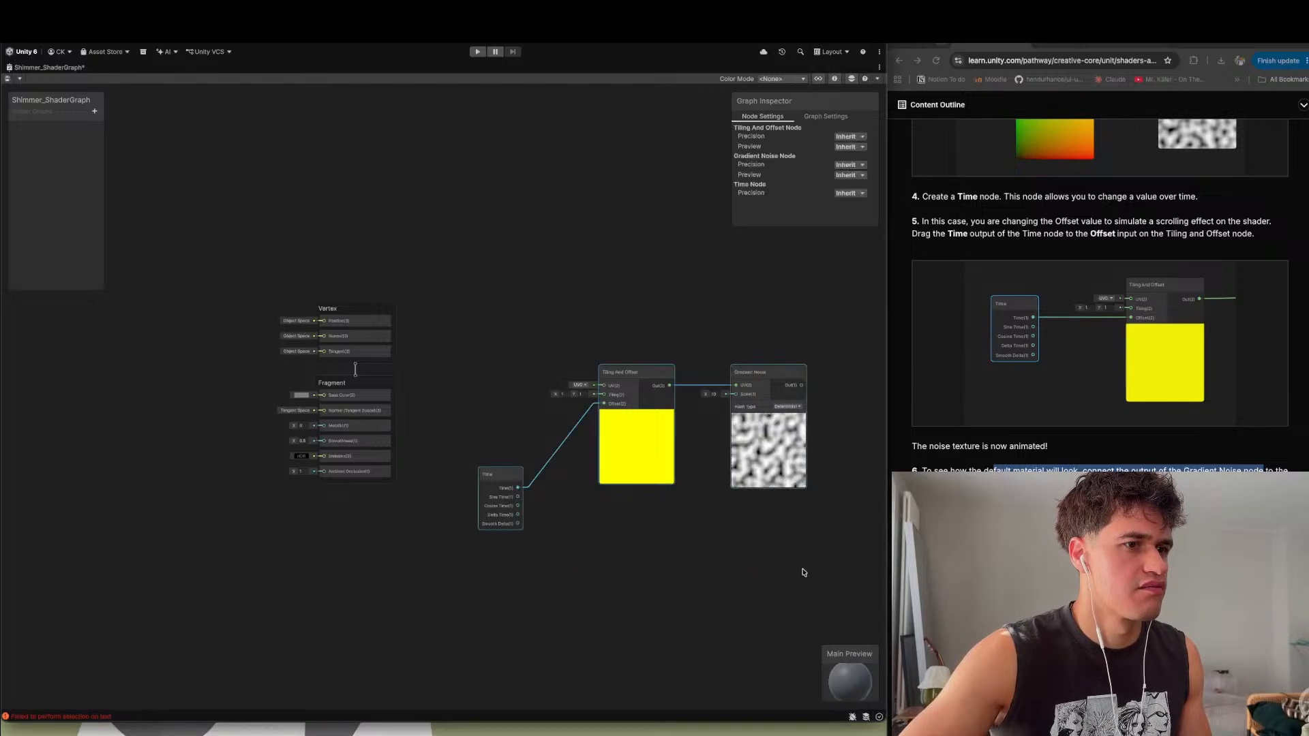
click(494, 304)
drag(458, 274, 821, 592)
drag(774, 379, 223, 436)
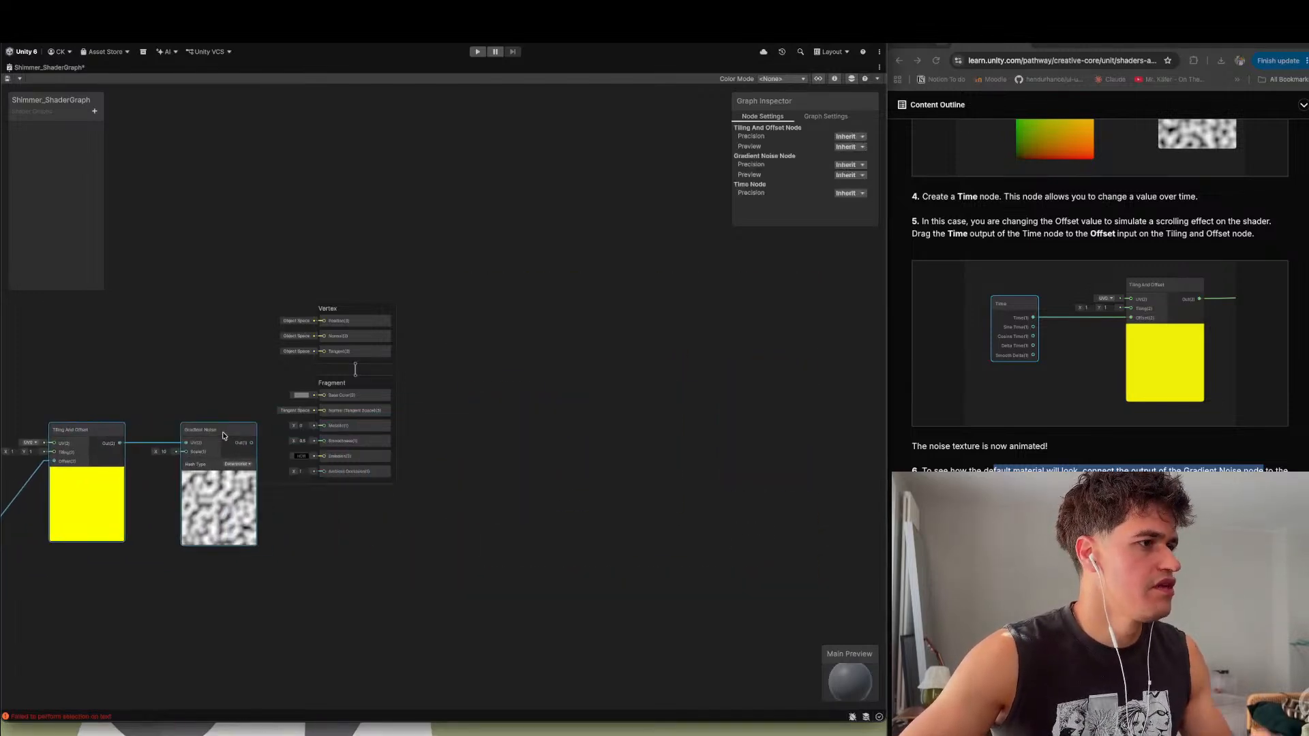
scroll(555, 380, down, 5)
scroll(253, 450, up, 5)
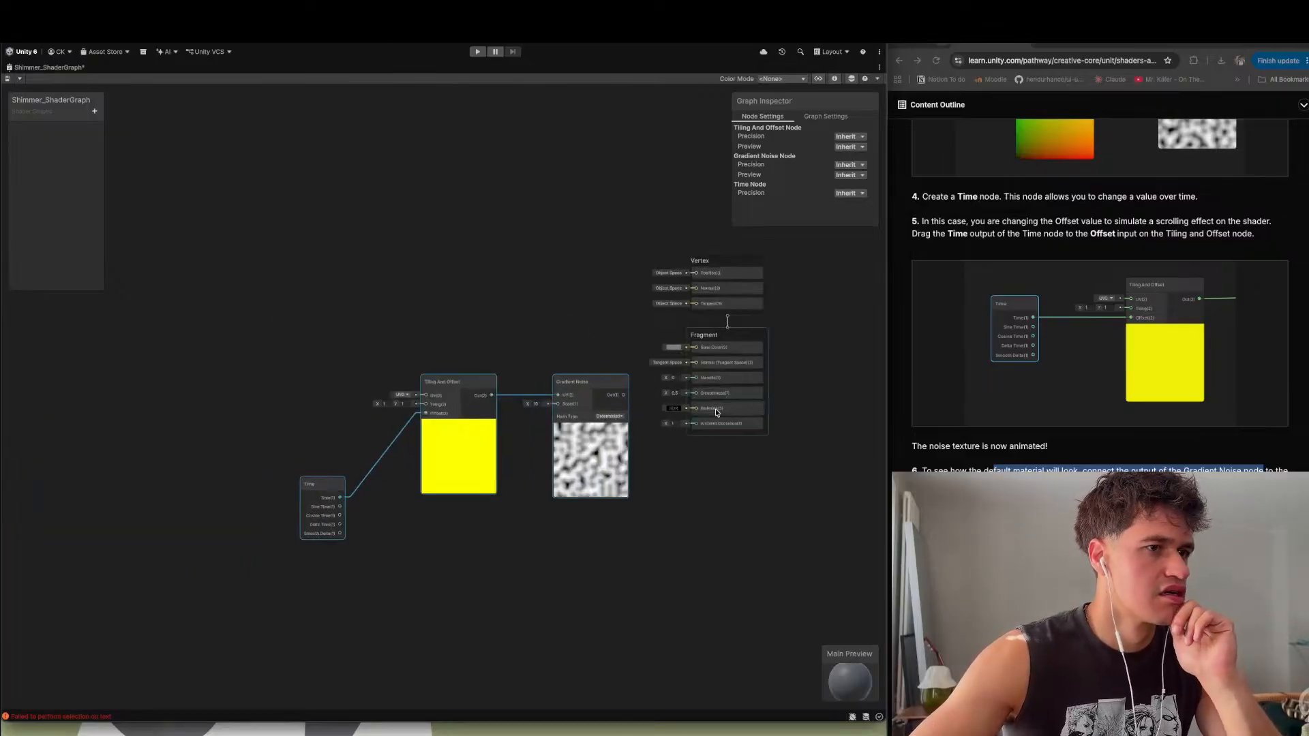
scroll(717, 413, up, 1)
drag(607, 393, 692, 336)
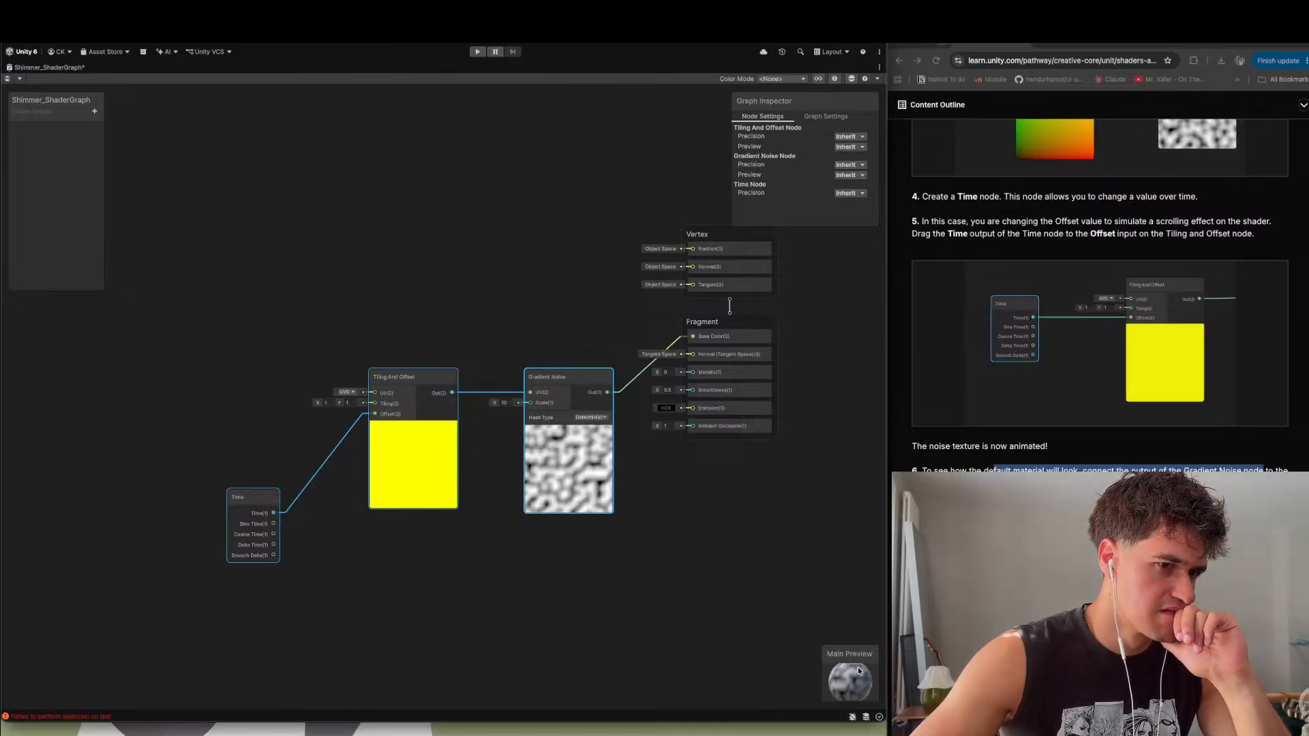
- Review the tutorial's reminder about saving and the Shader Graph window overview, and save the Shimmer_ShaderGraph asset
scroll(1100, 340, down, 1)
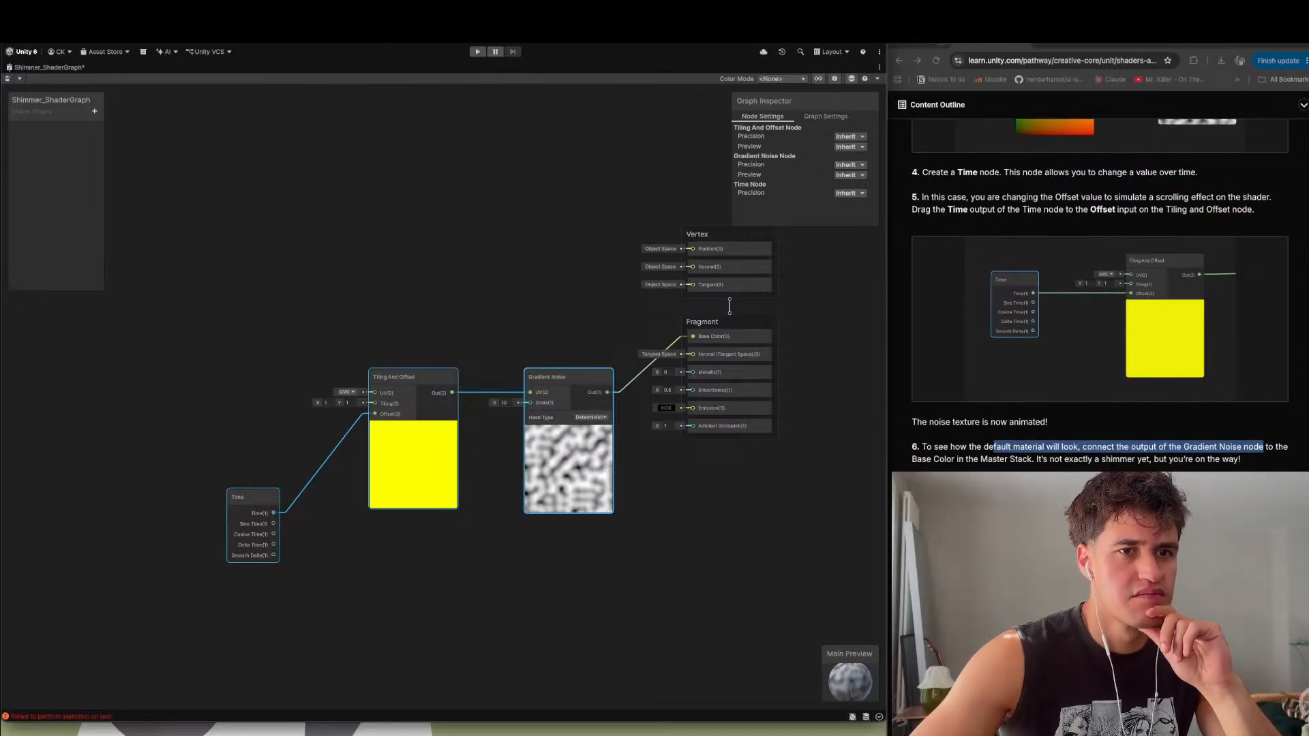
scroll(1100, 293, up, 6)
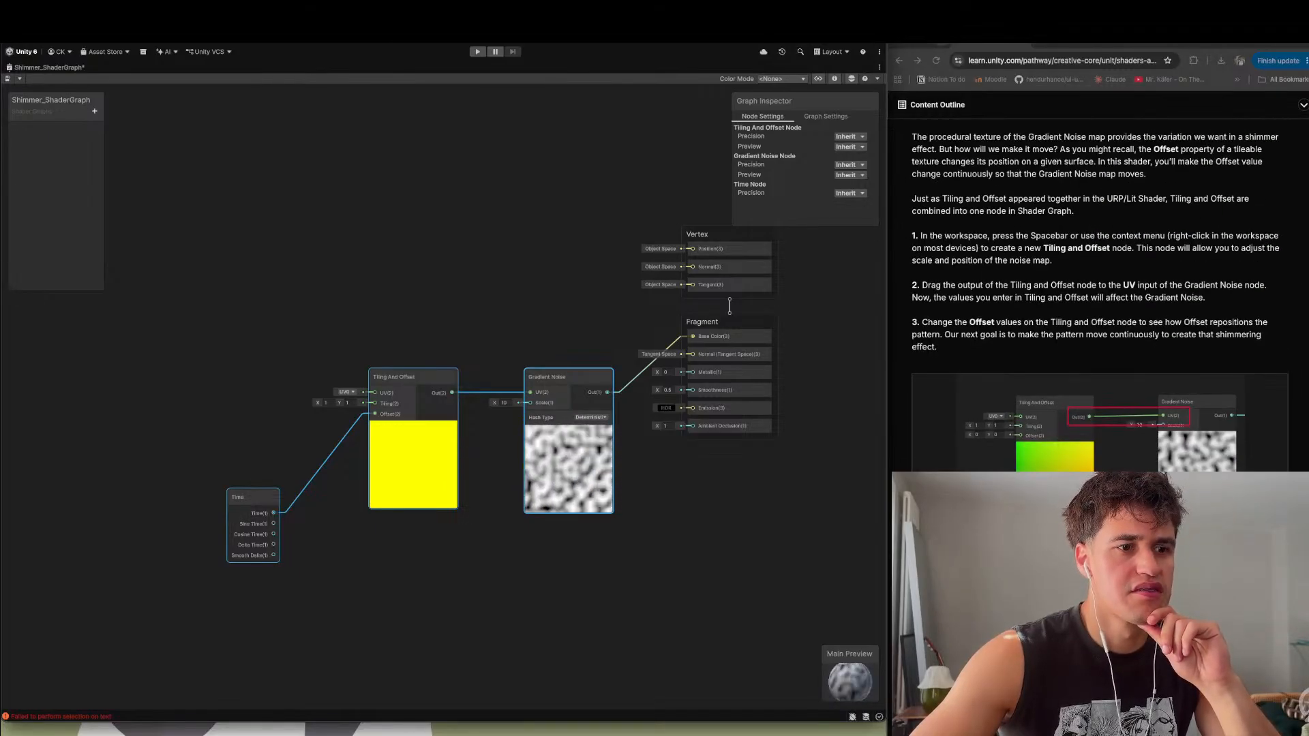
scroll(1100, 293, down, 3)
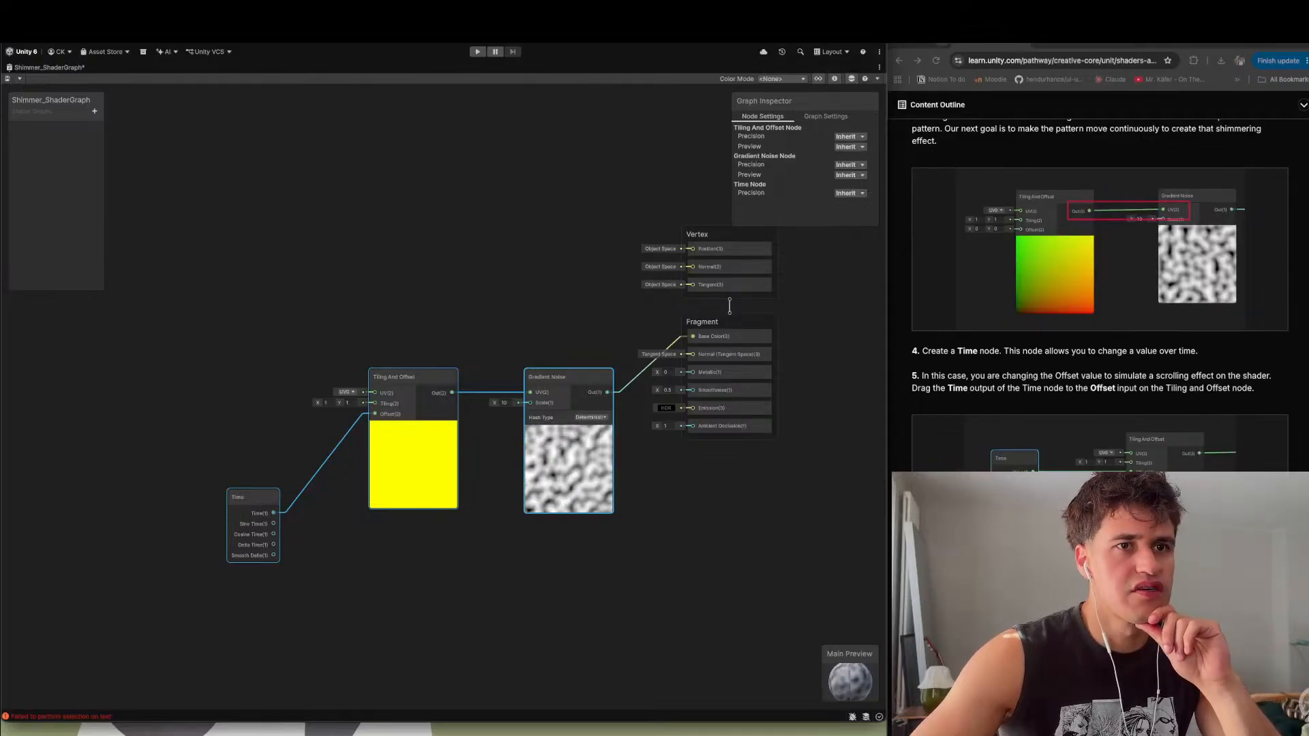
scroll(1099, 293, down, 3)
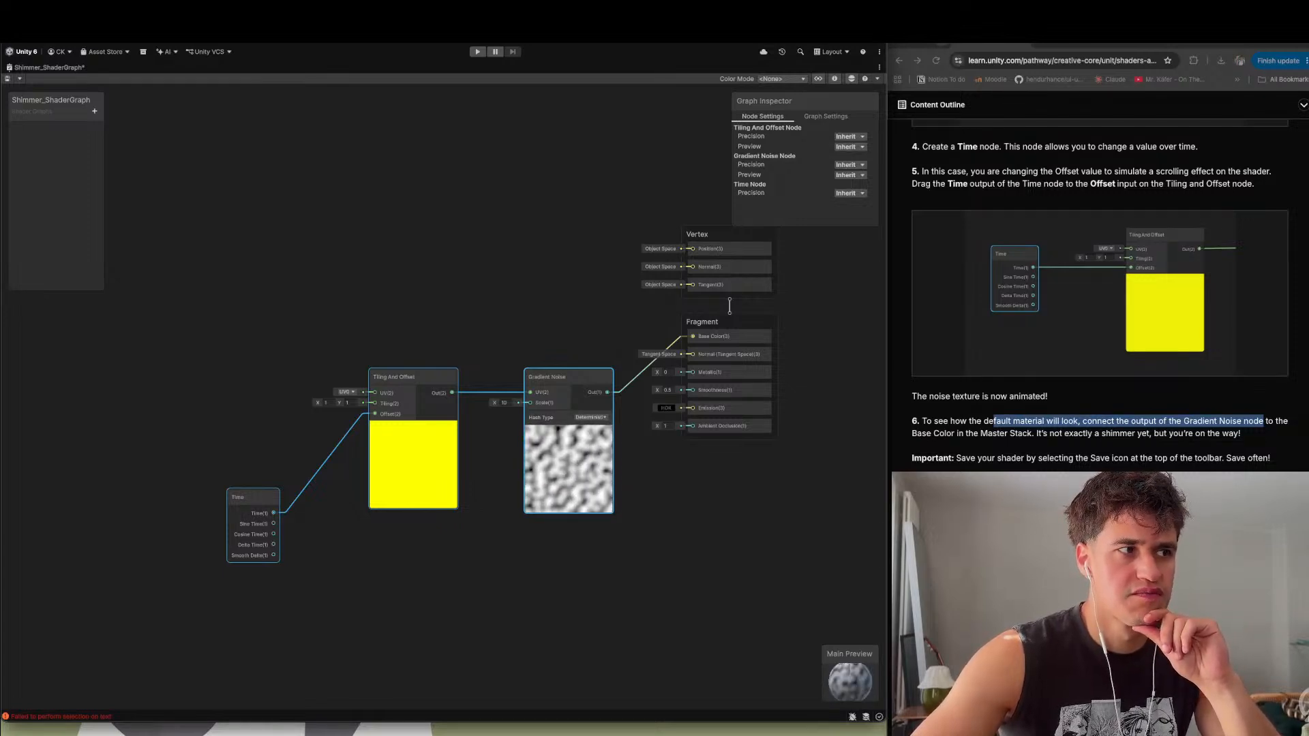
scroll(1100, 293, down, 6)
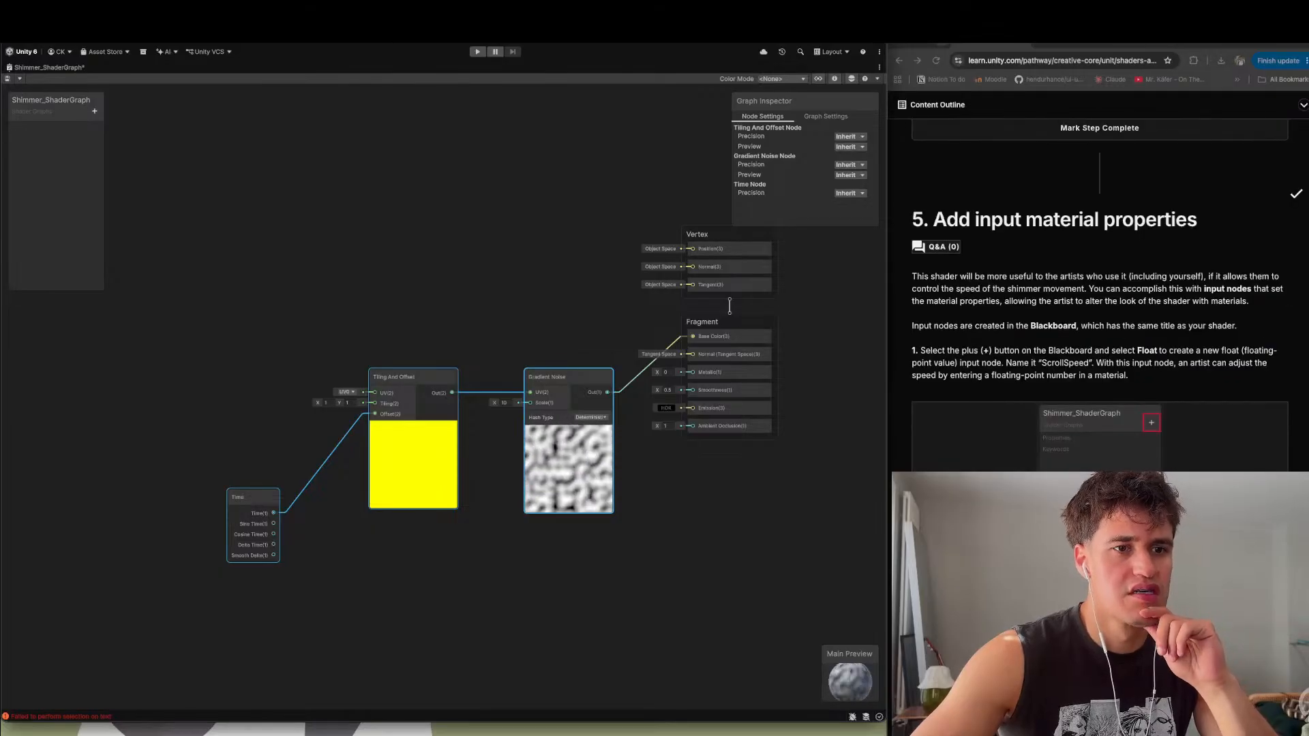
scroll(1100, 294, up, 3)
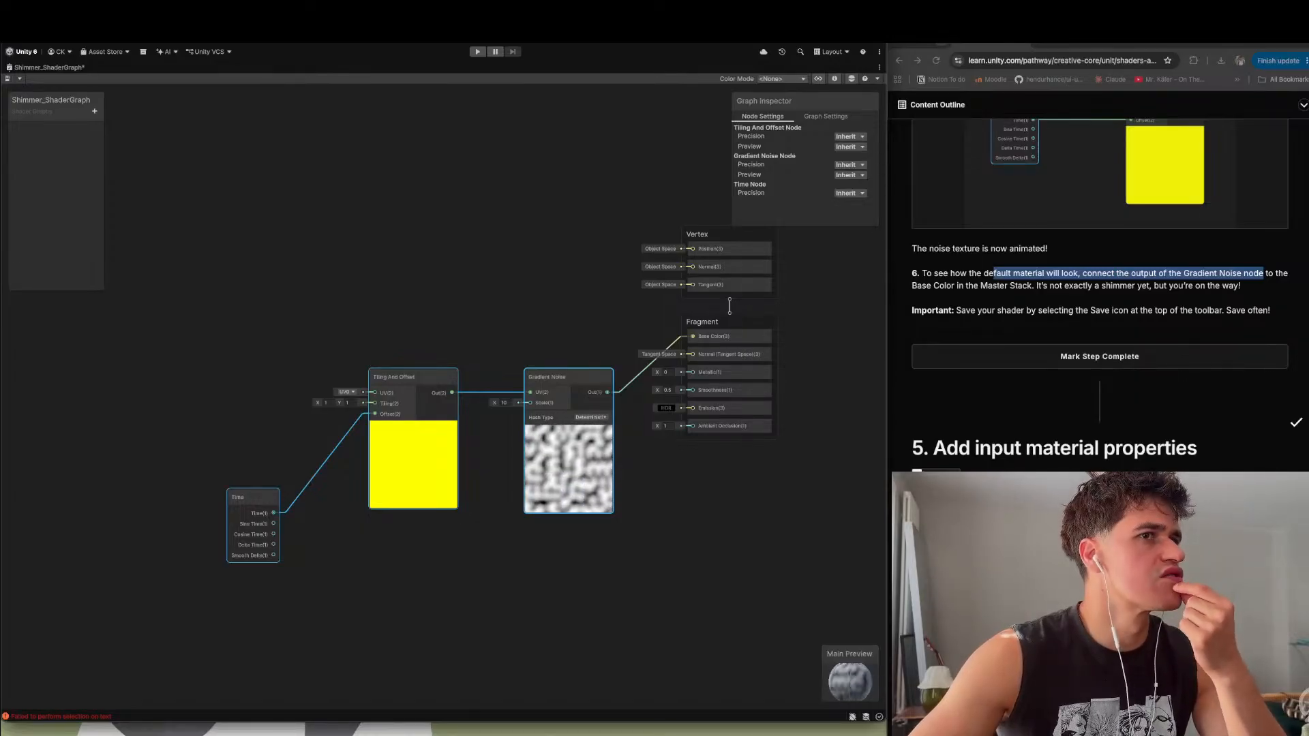
scroll(1065, 441, up, 20)
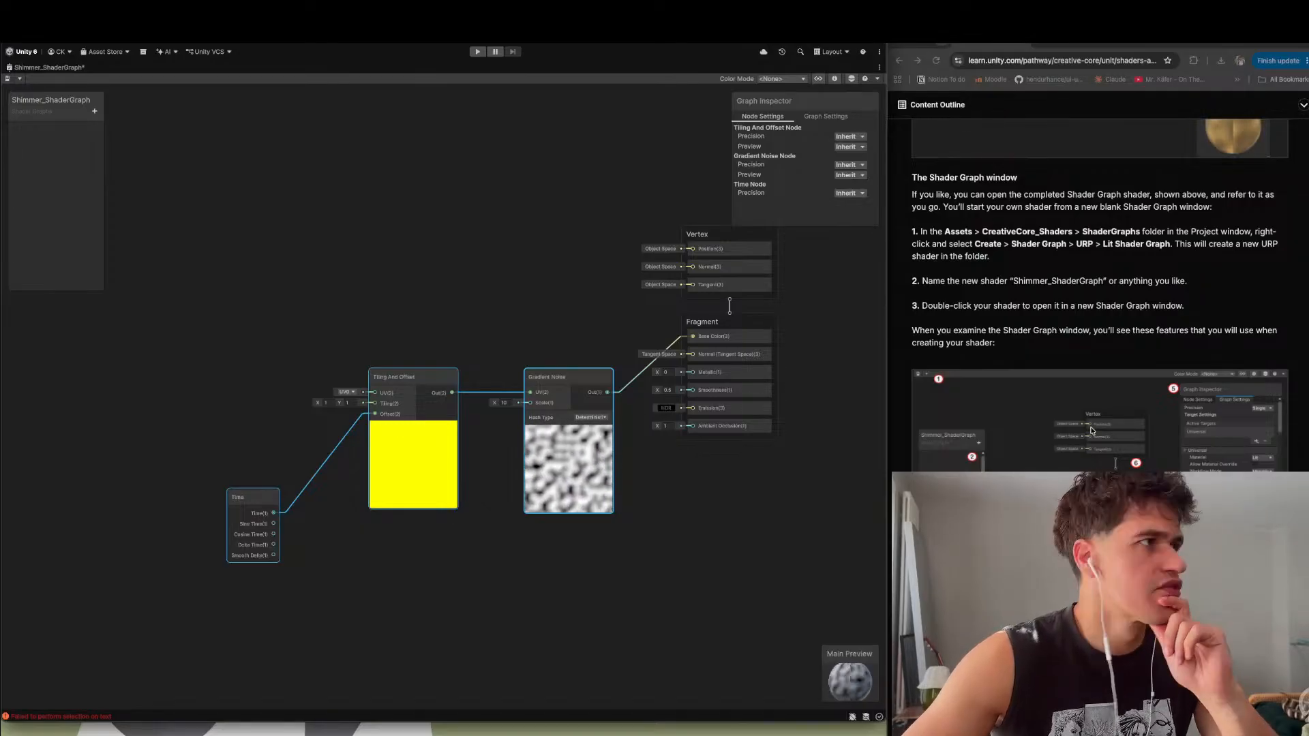
click(7, 80)
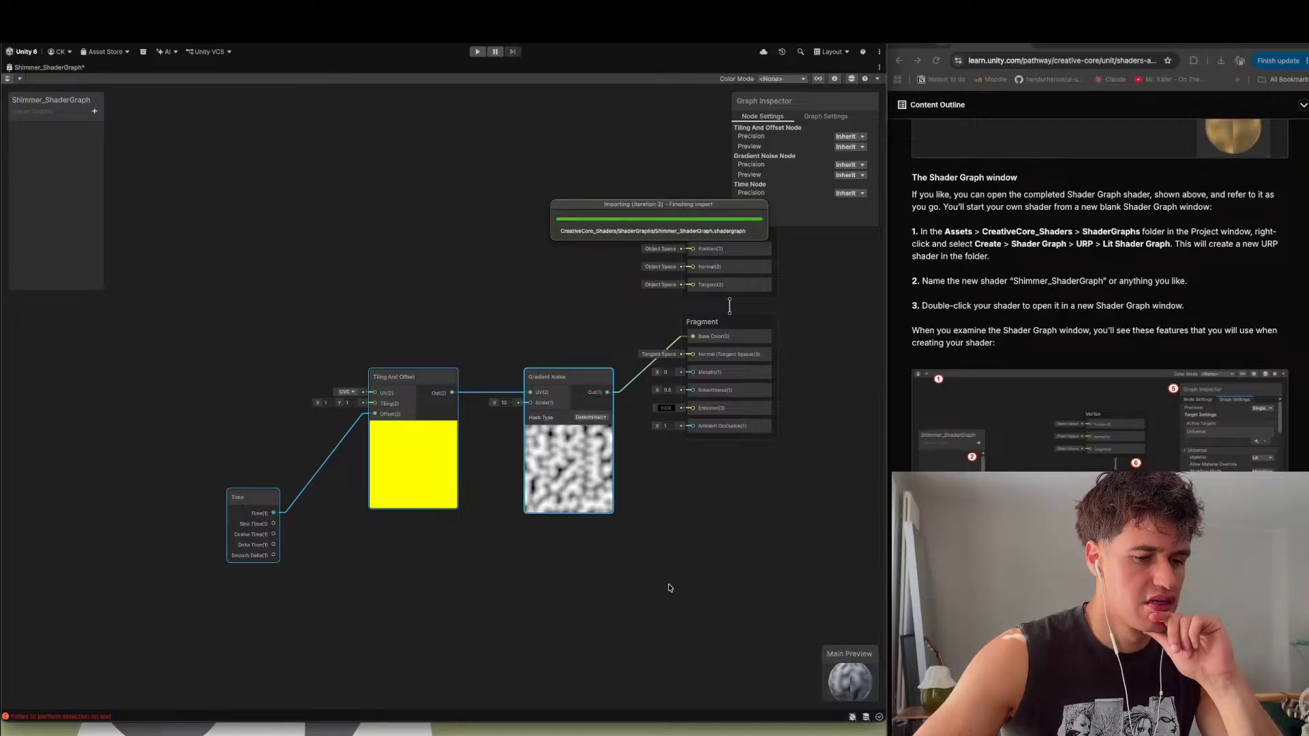
- Create a Float property named ScrollSpeed in the Blackboard and place its node in the workspace beside the Time node
scroll(1099, 286, down, 20)
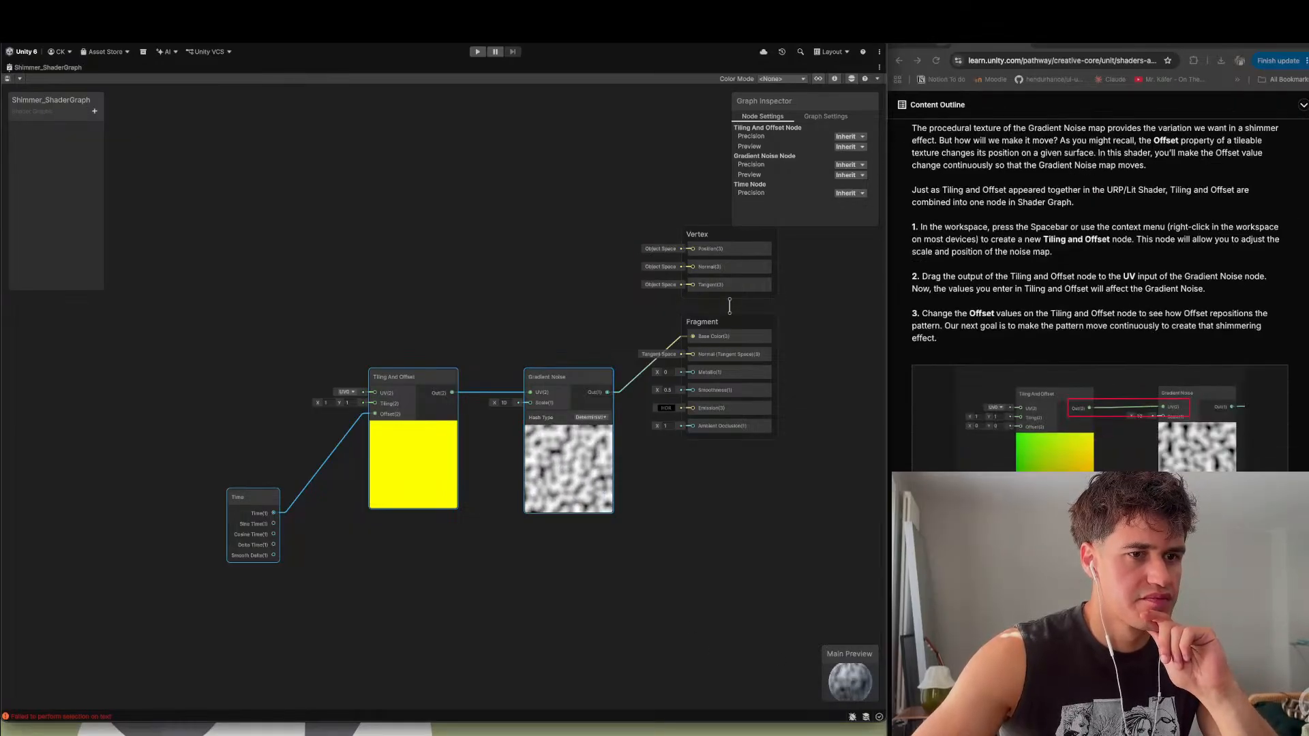
scroll(1099, 128, down, 10)
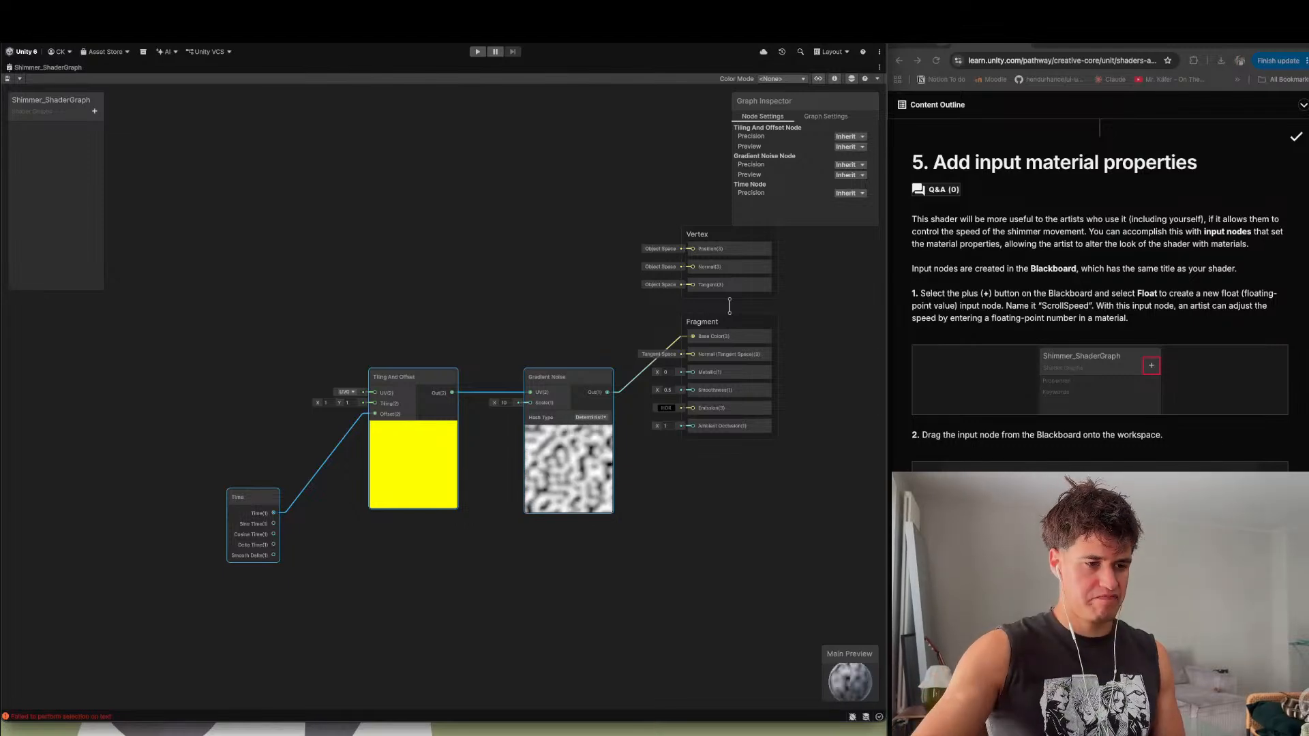
scroll(1140, 224, down, 2)
scroll(1137, 226, up, 3)
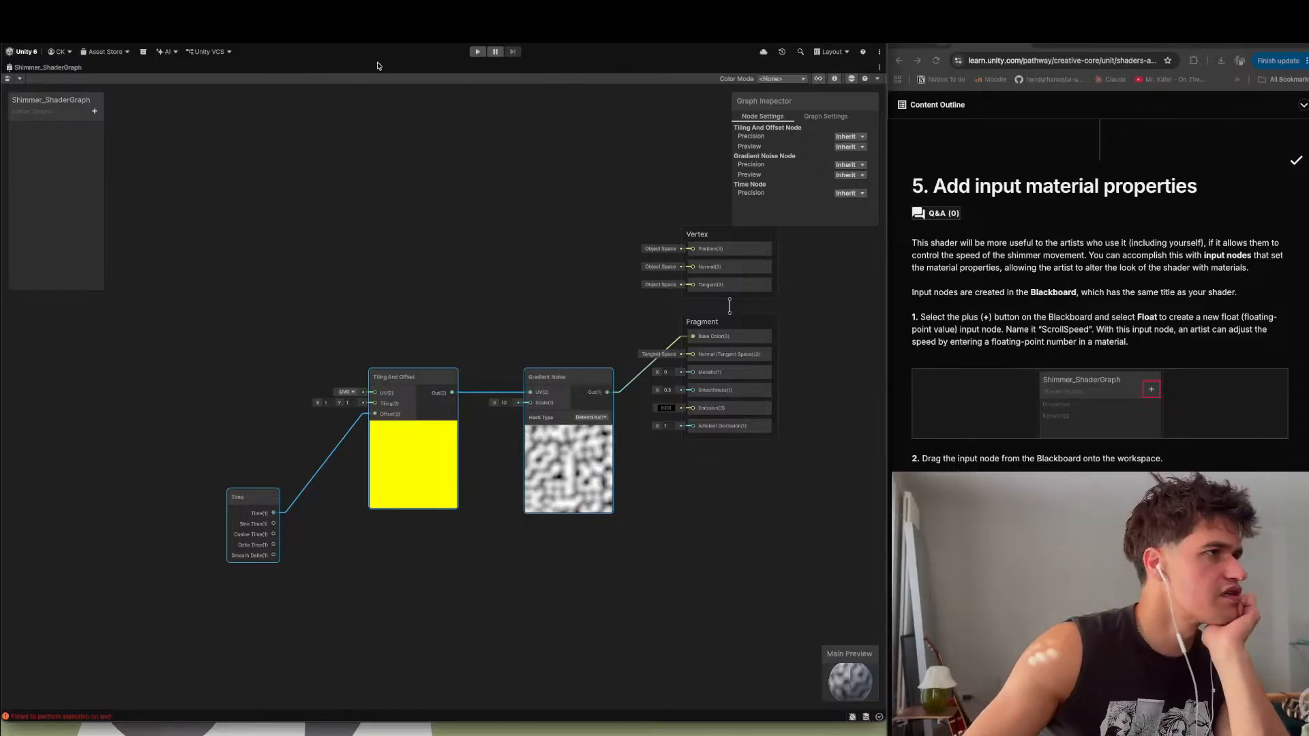
click(96, 113)
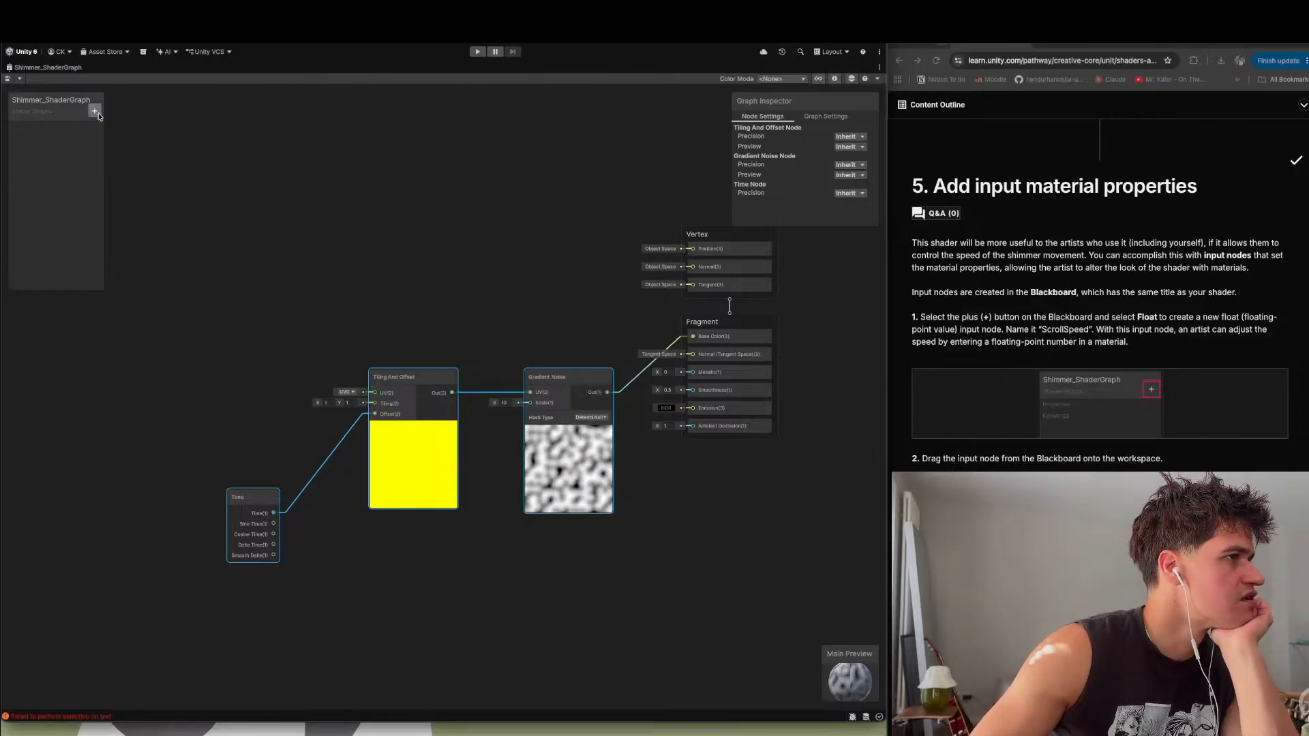
click(110, 145)
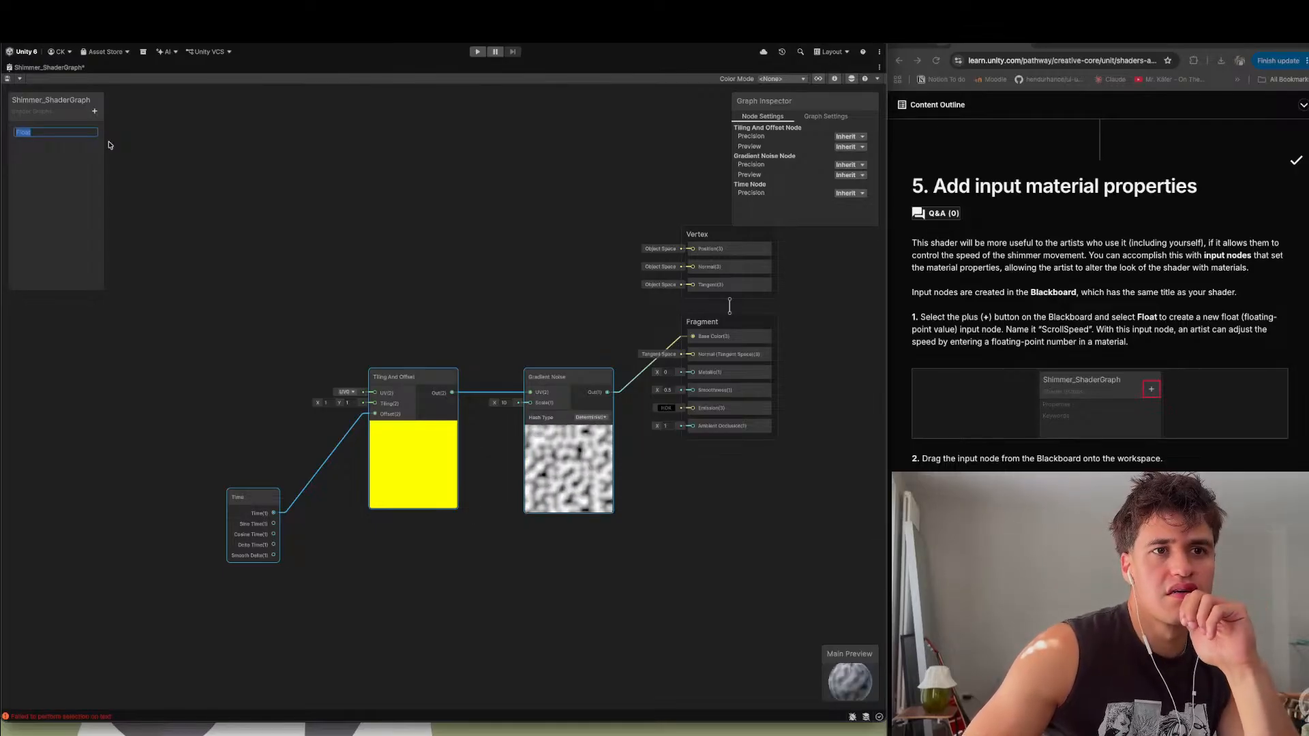
text(SA)
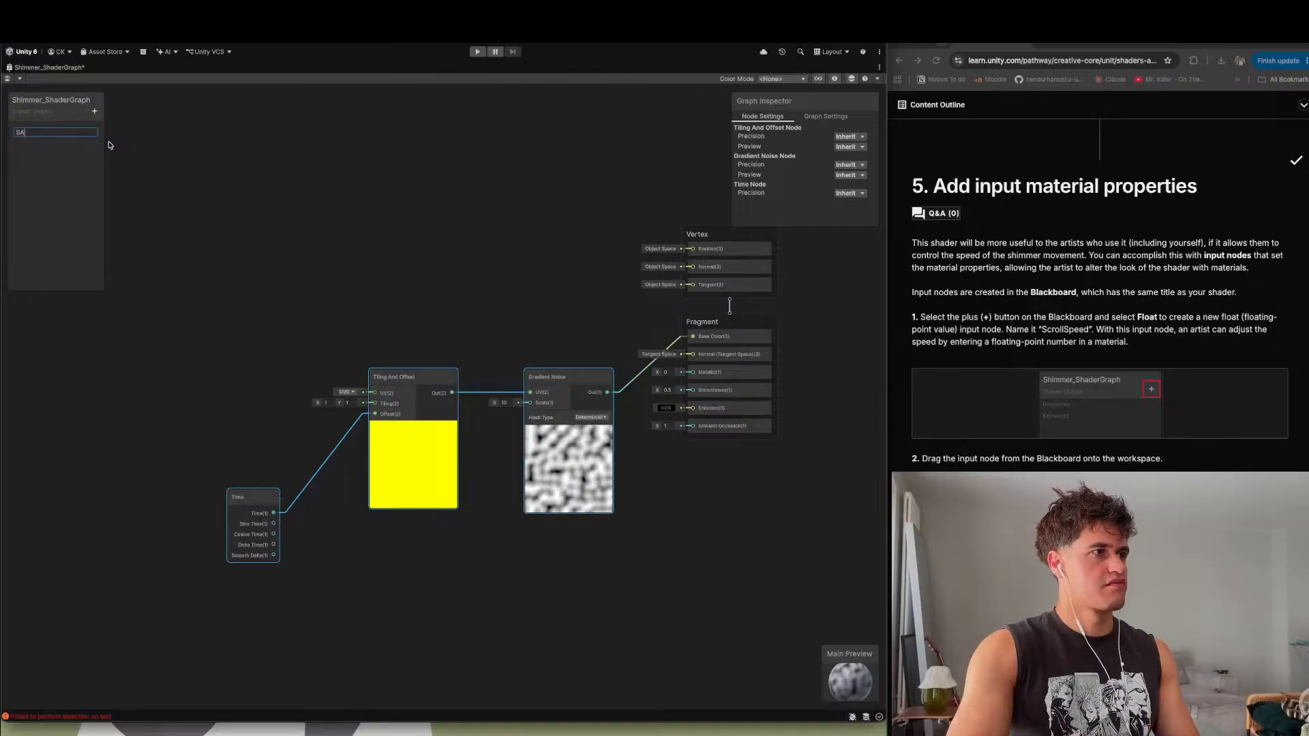
text(rollSpeed)
key(Return)
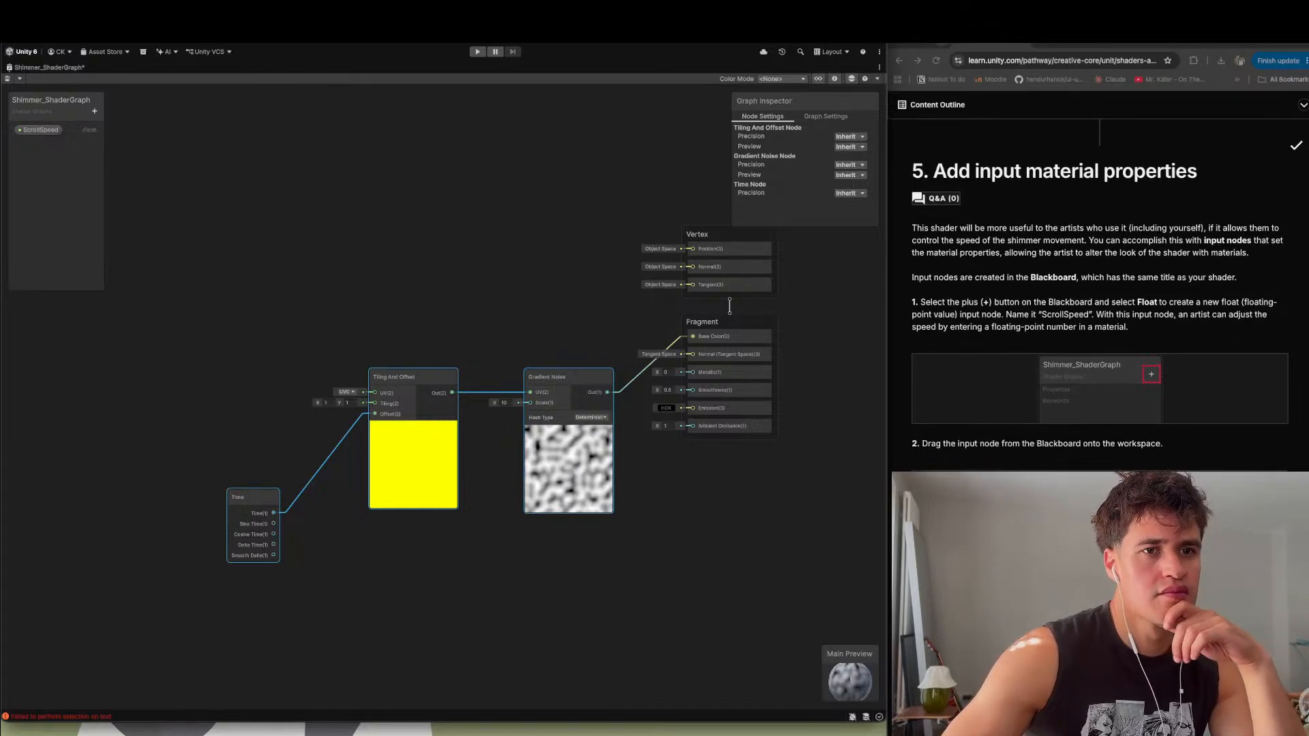
scroll(1100, 307, down, 1)
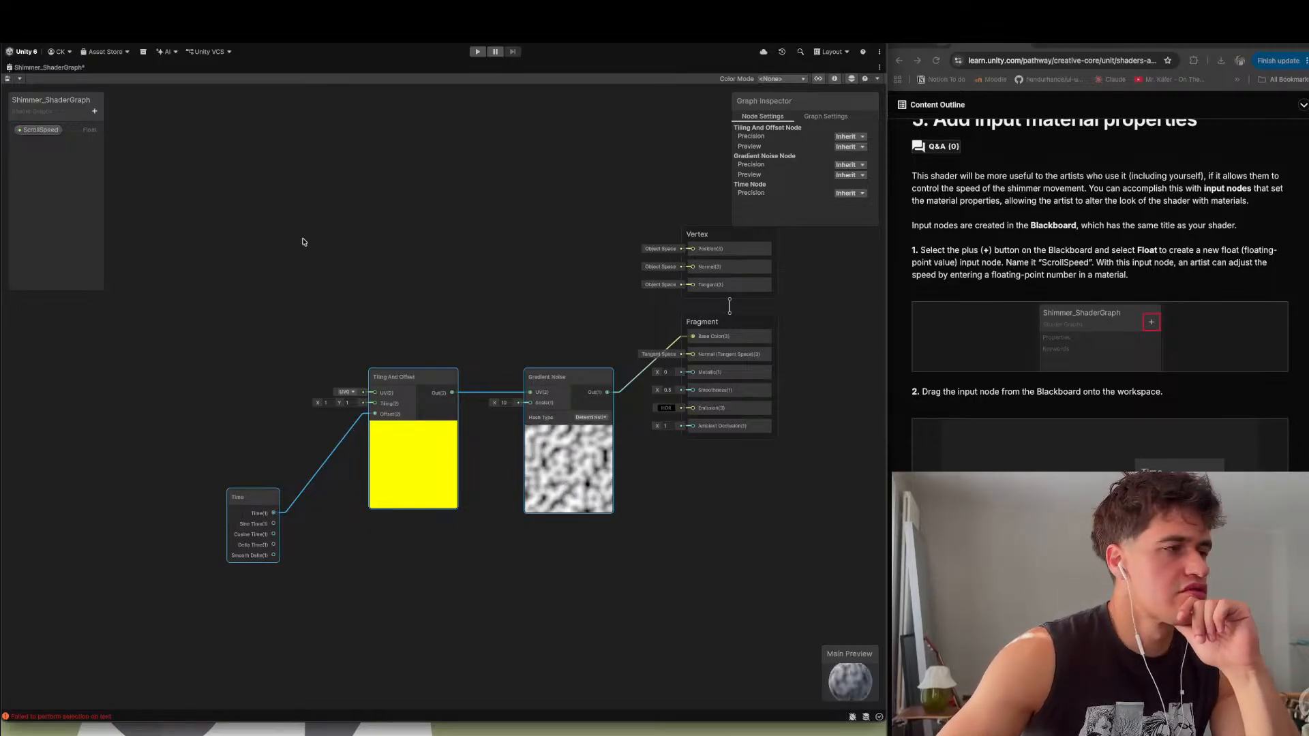
drag(37, 138, 156, 492)
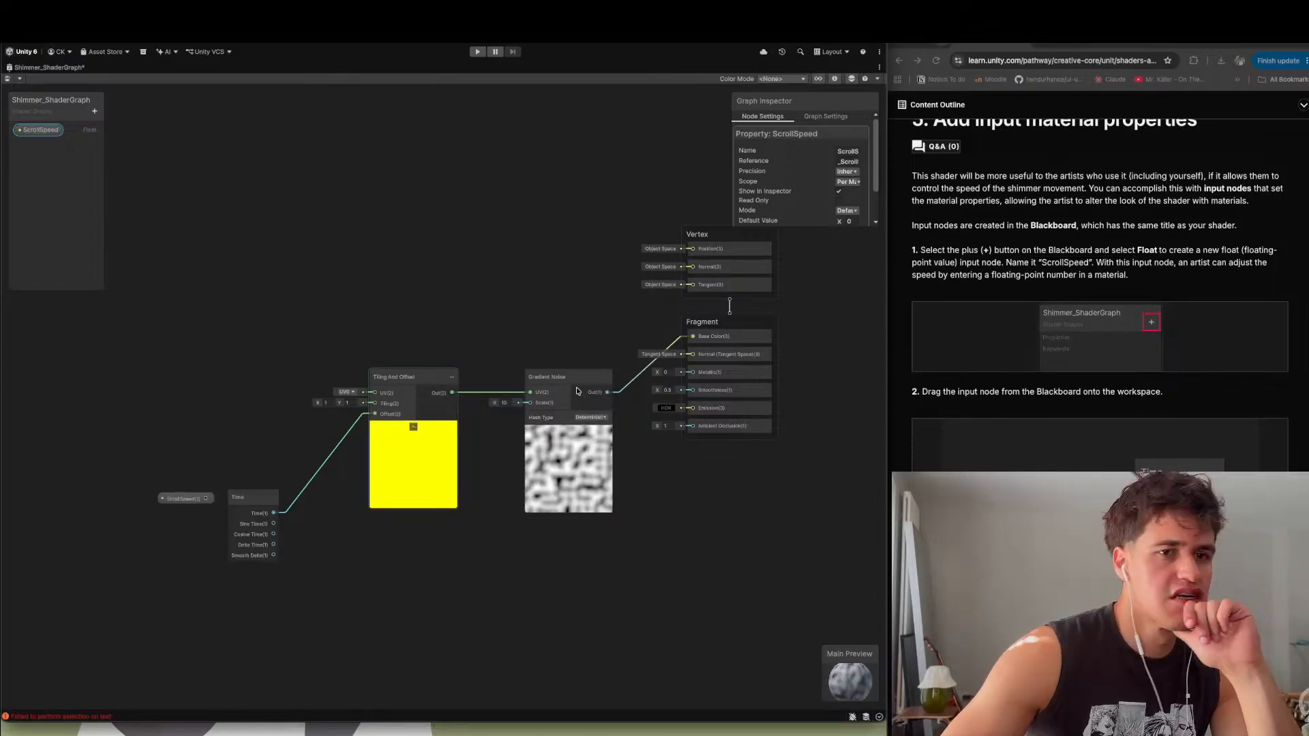
- Create a Multiply node from the ScrollSpeed output, connected to the Multiply node's A input
scroll(921, 468, down, 3)
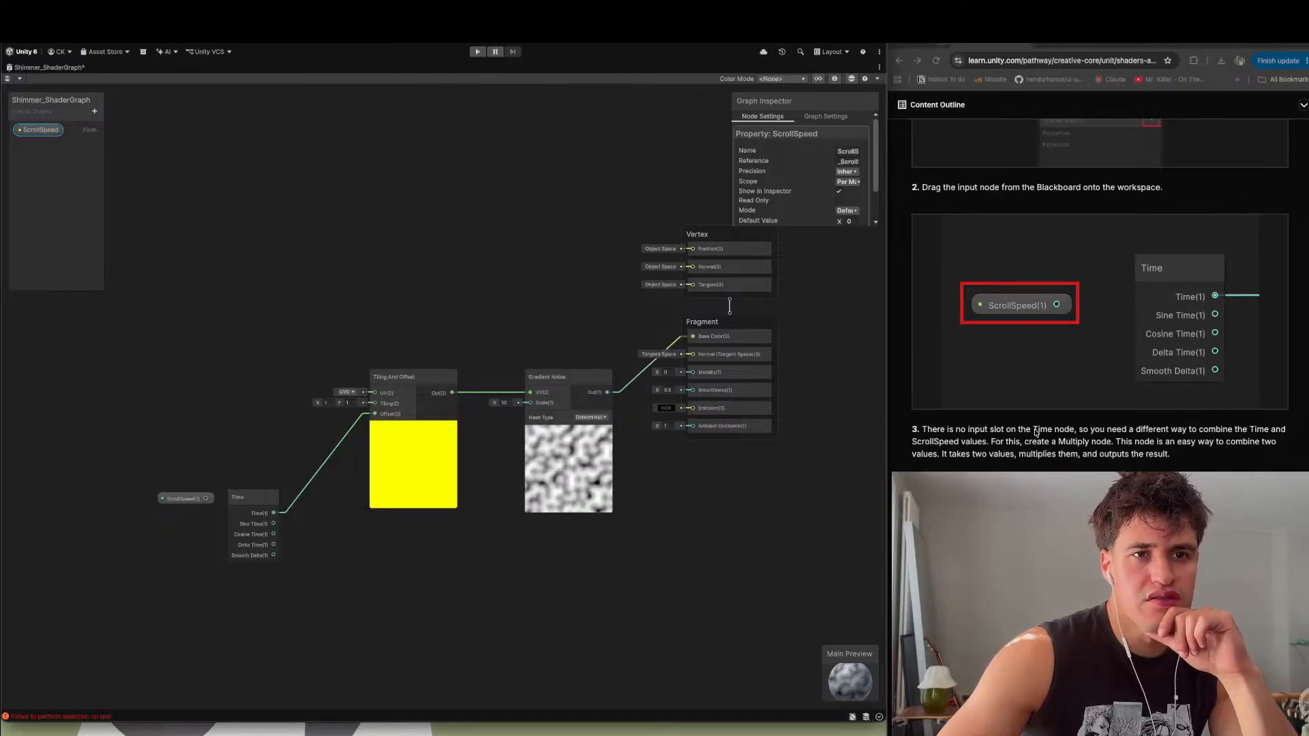
scroll(1036, 432, down, 2)
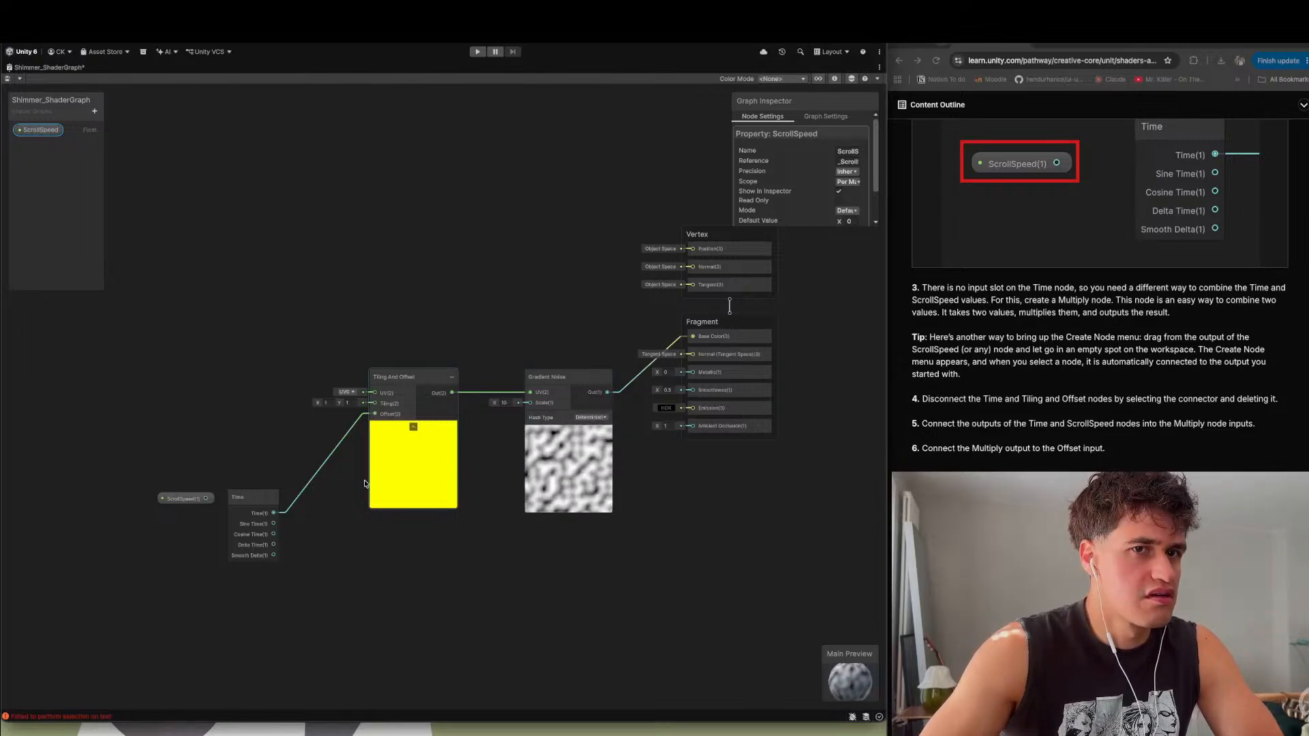
drag(206, 498, 197, 535)
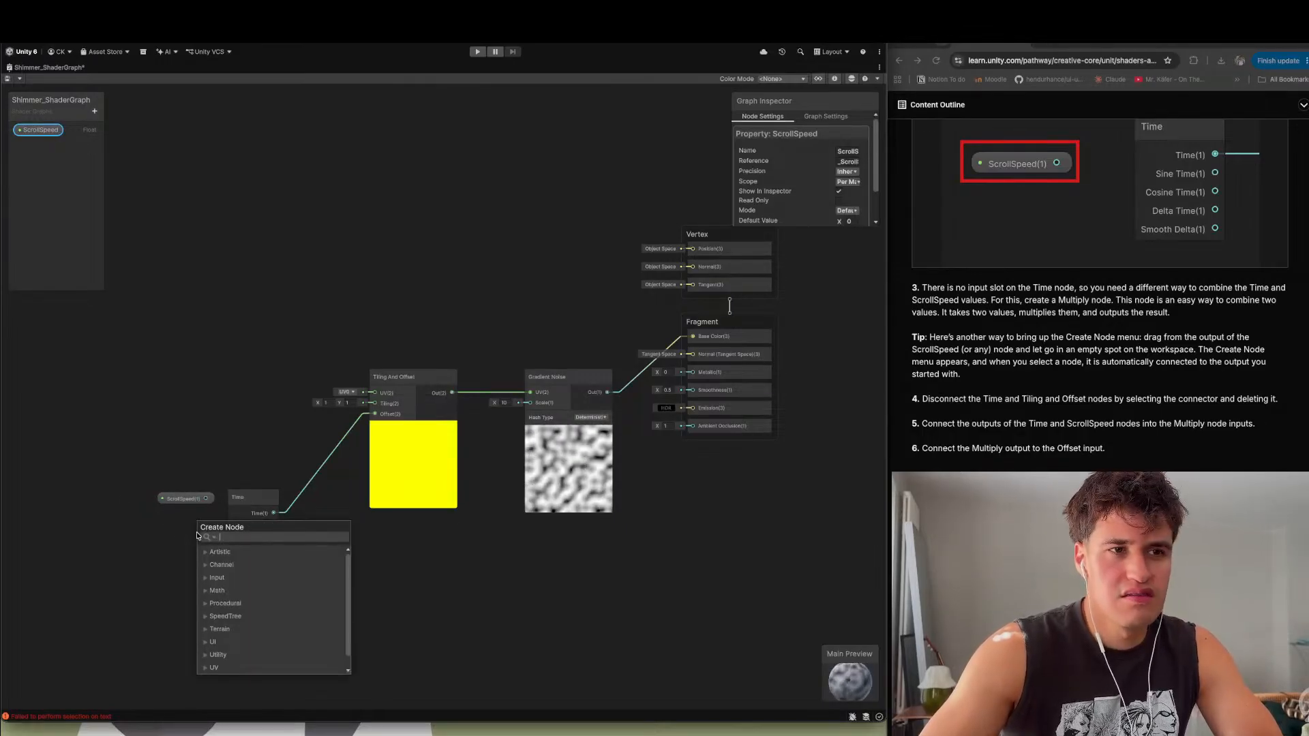
text(multipl)
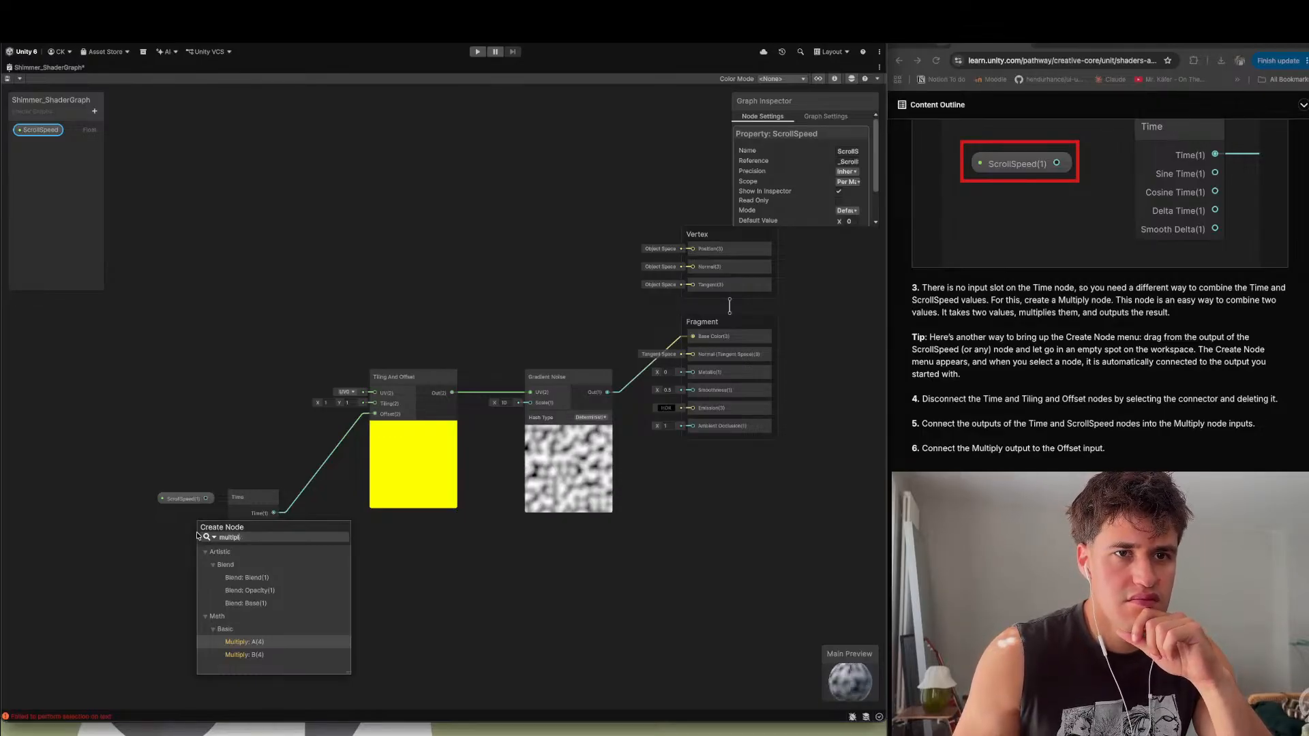
key(Return)
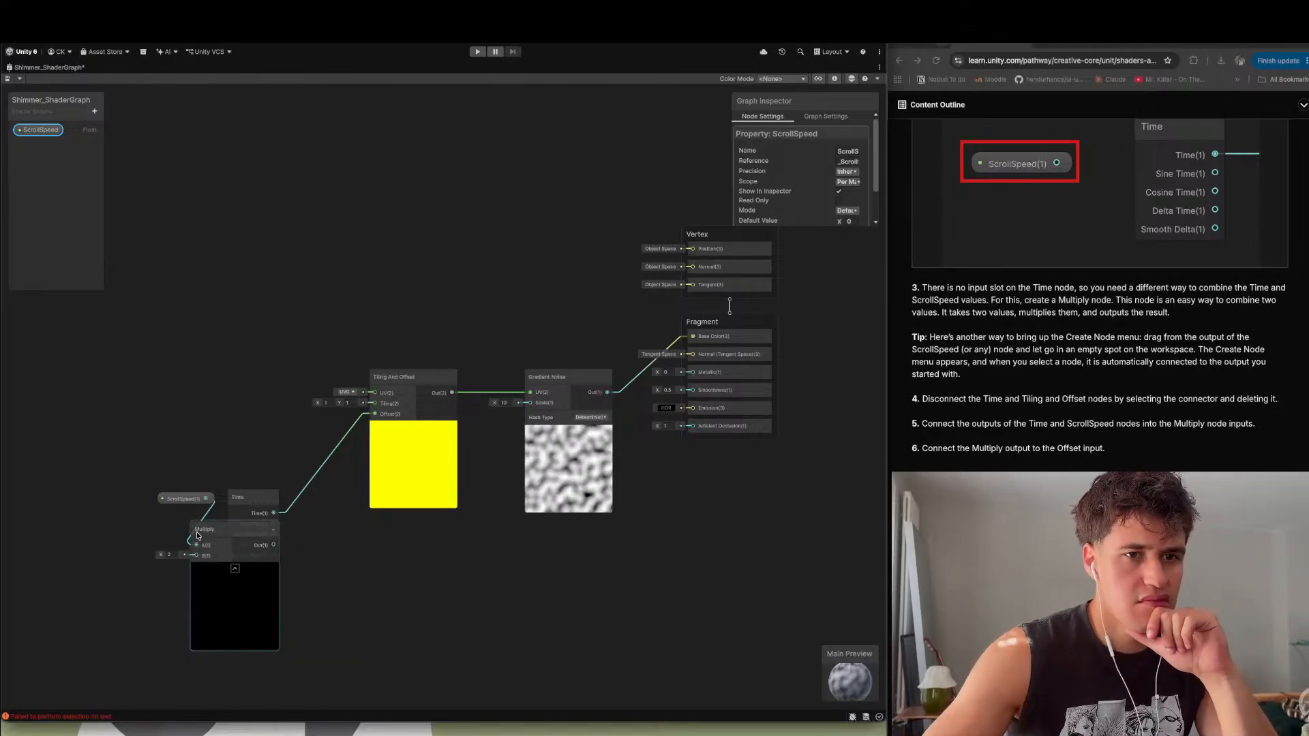
- Rearrange the graph with the Multiply node above the Time node and the ScrollSpeed node just before the Multiply inputs
drag(194, 500, 137, 513)
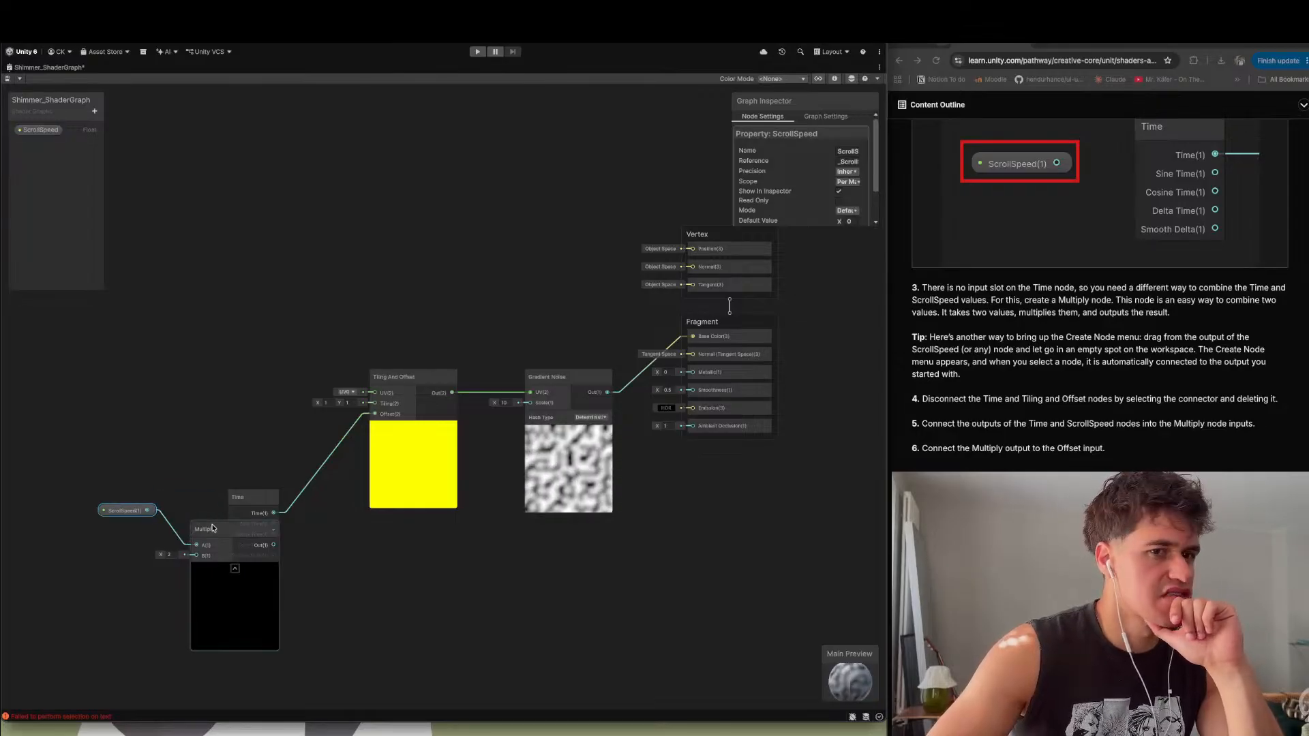
drag(249, 522, 260, 323)
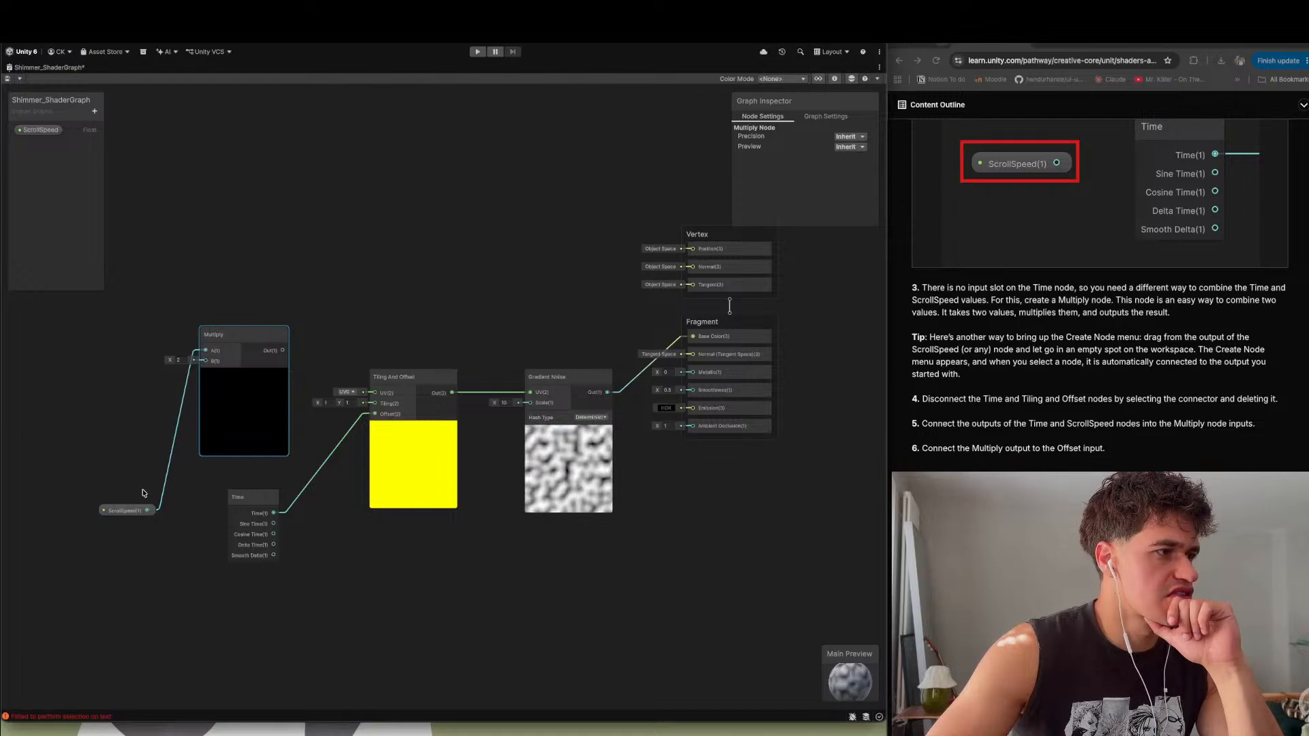
drag(137, 504, 153, 369)
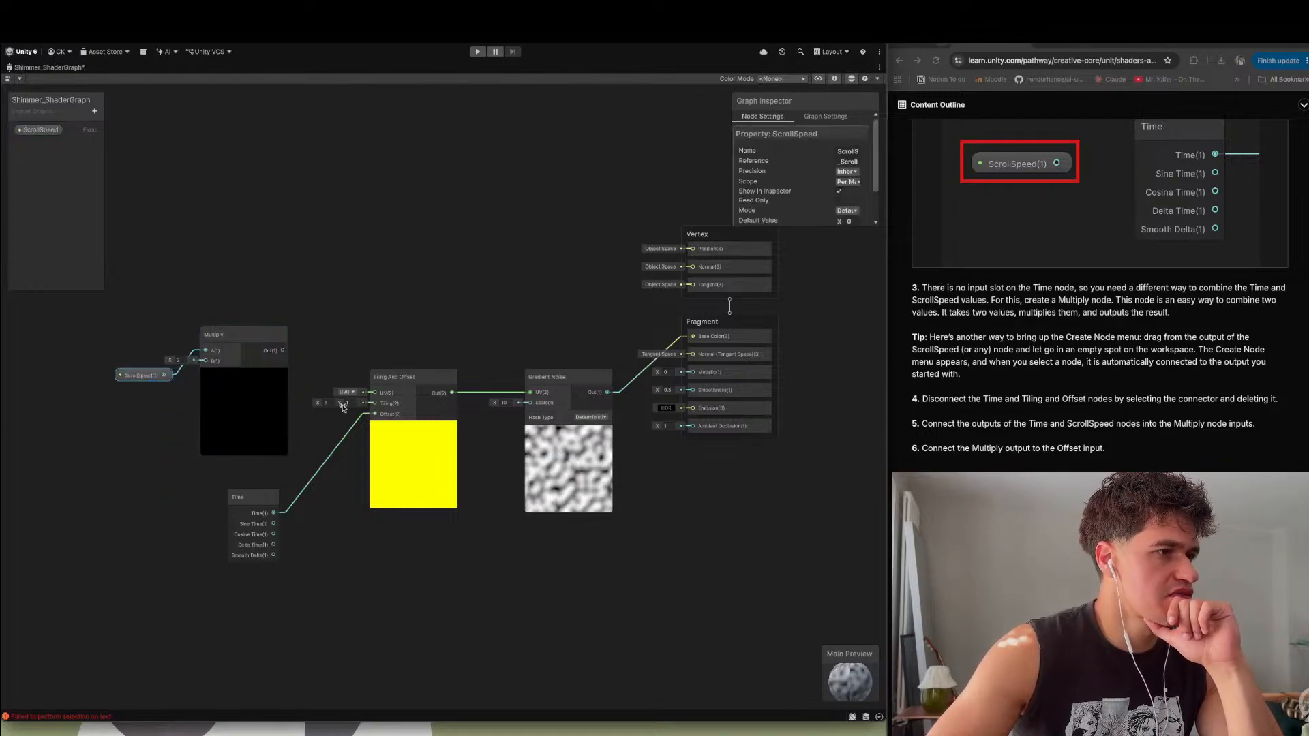
- Delete the connection between the Time node's output and the Tiling And Offset node's Offset input
drag(369, 413, 333, 457)
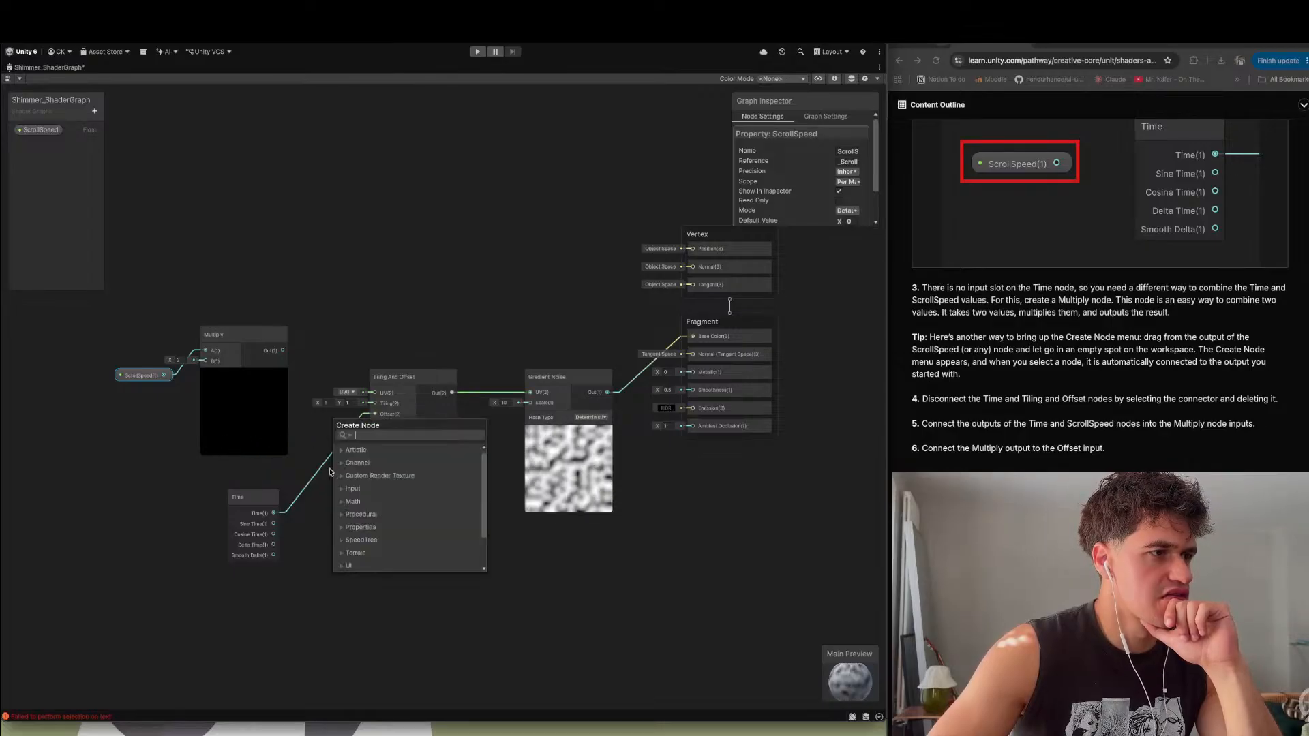
click(330, 442)
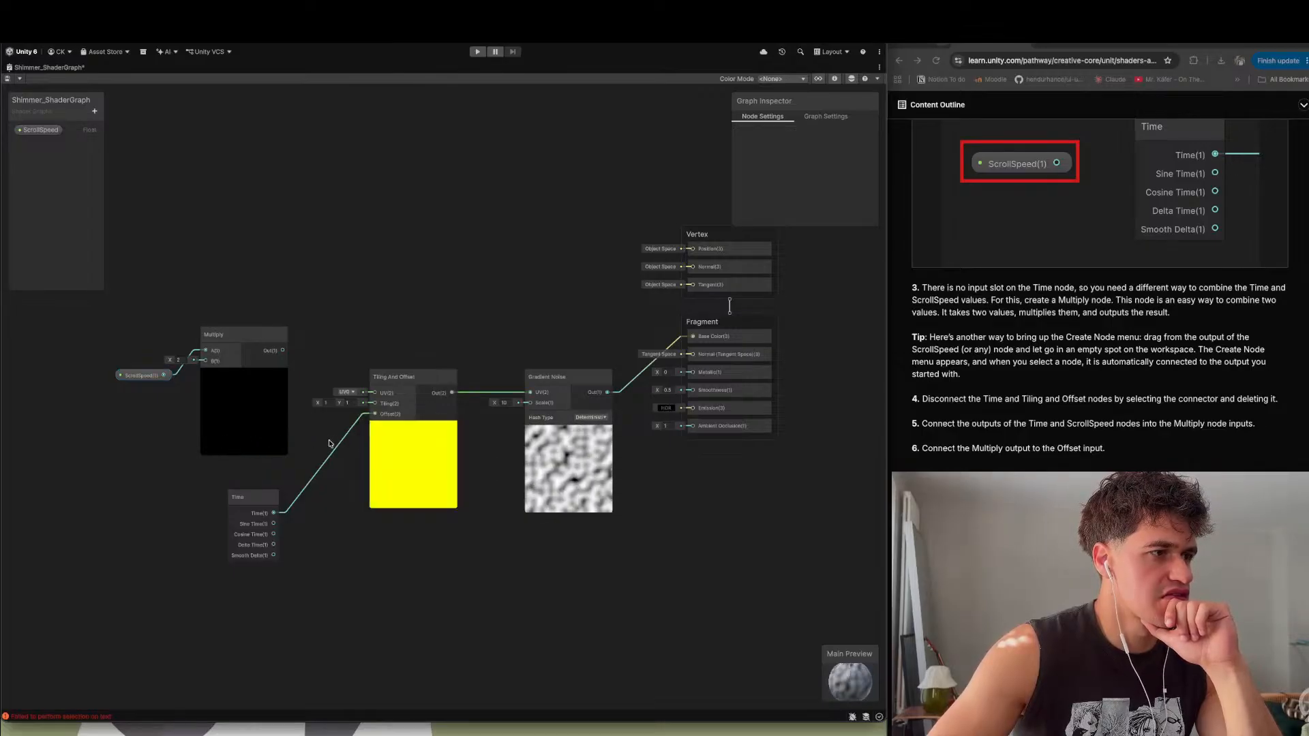
click(288, 510)
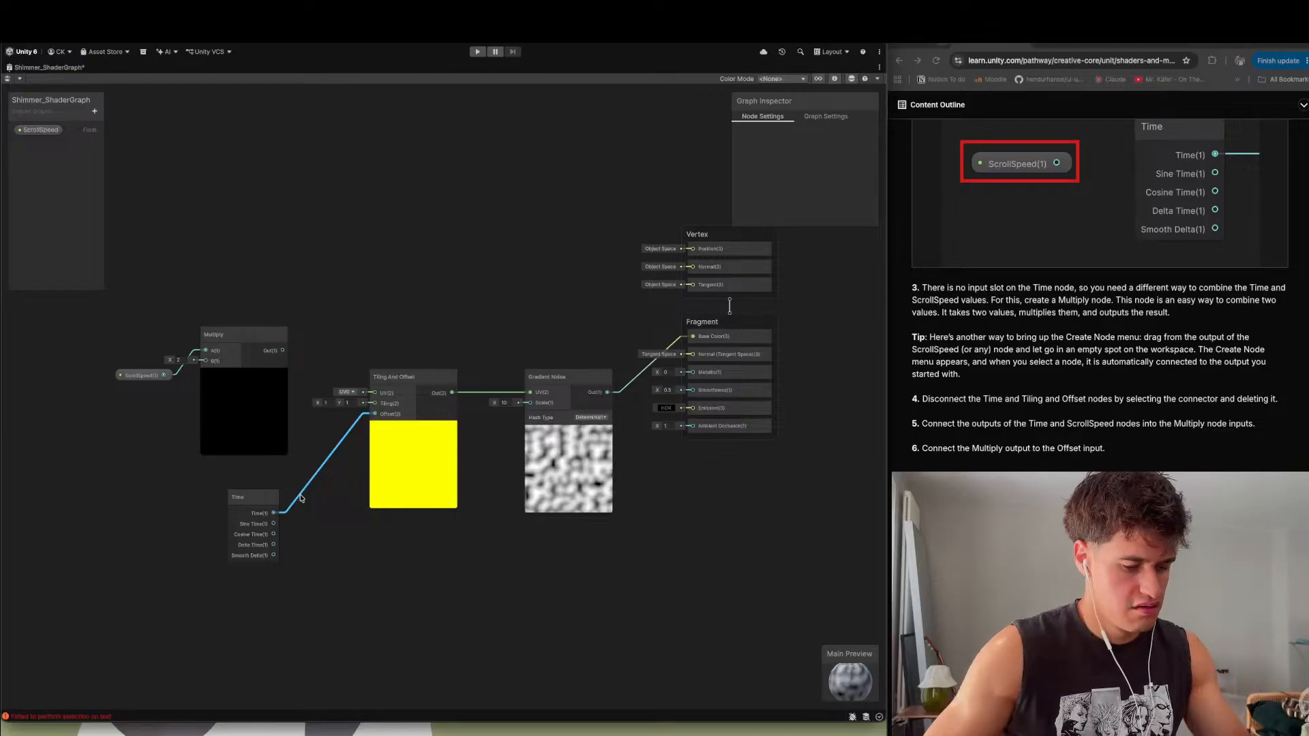
key(Delete)
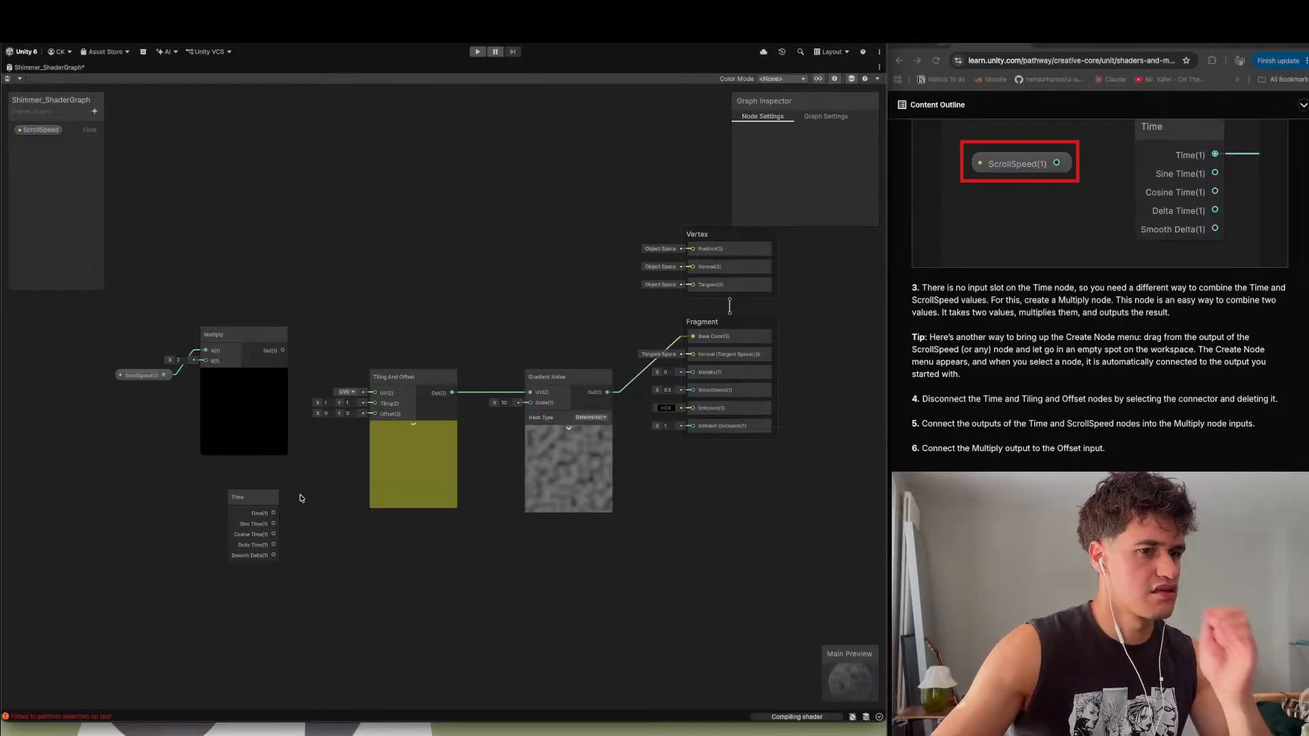
- Move the Time node below the ScrollSpeed node, connect Time to Multiply's B input, and connect Multiply's output to the Tiling And Offset node's Offset input
drag(249, 513, 106, 535)
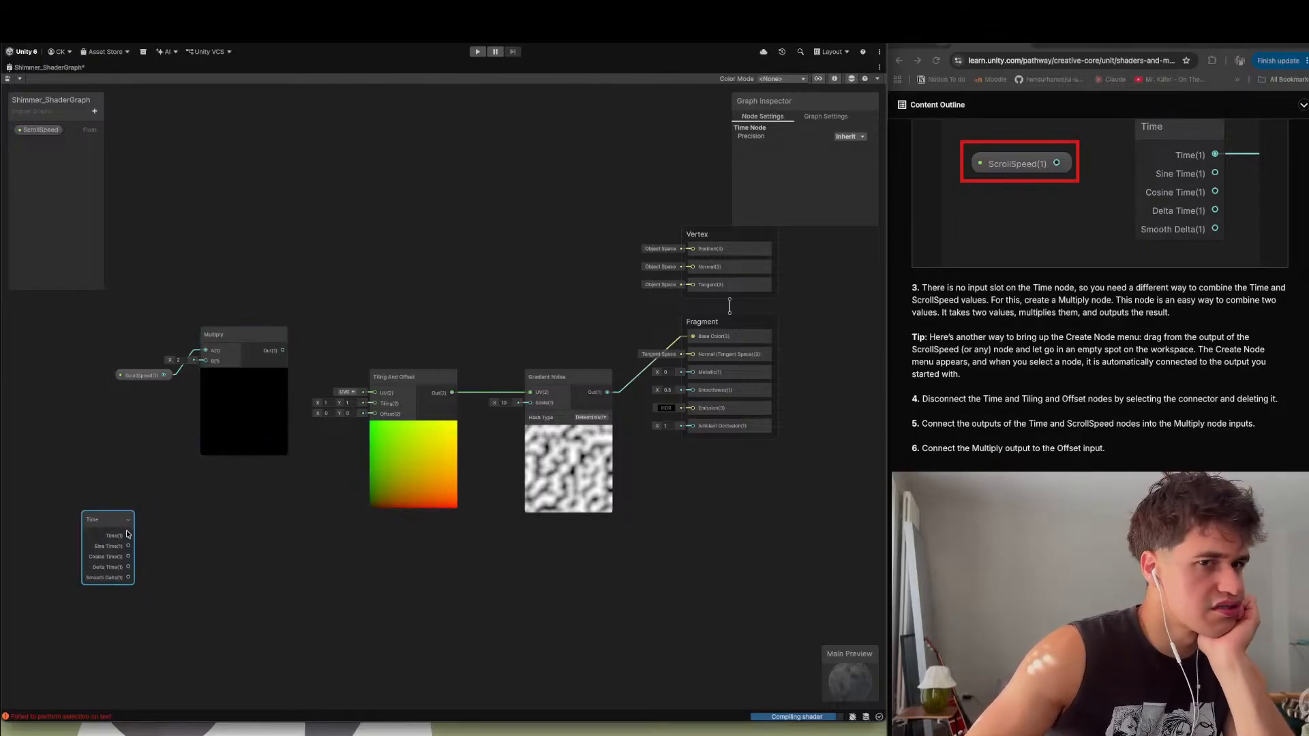
drag(153, 474, 209, 361)
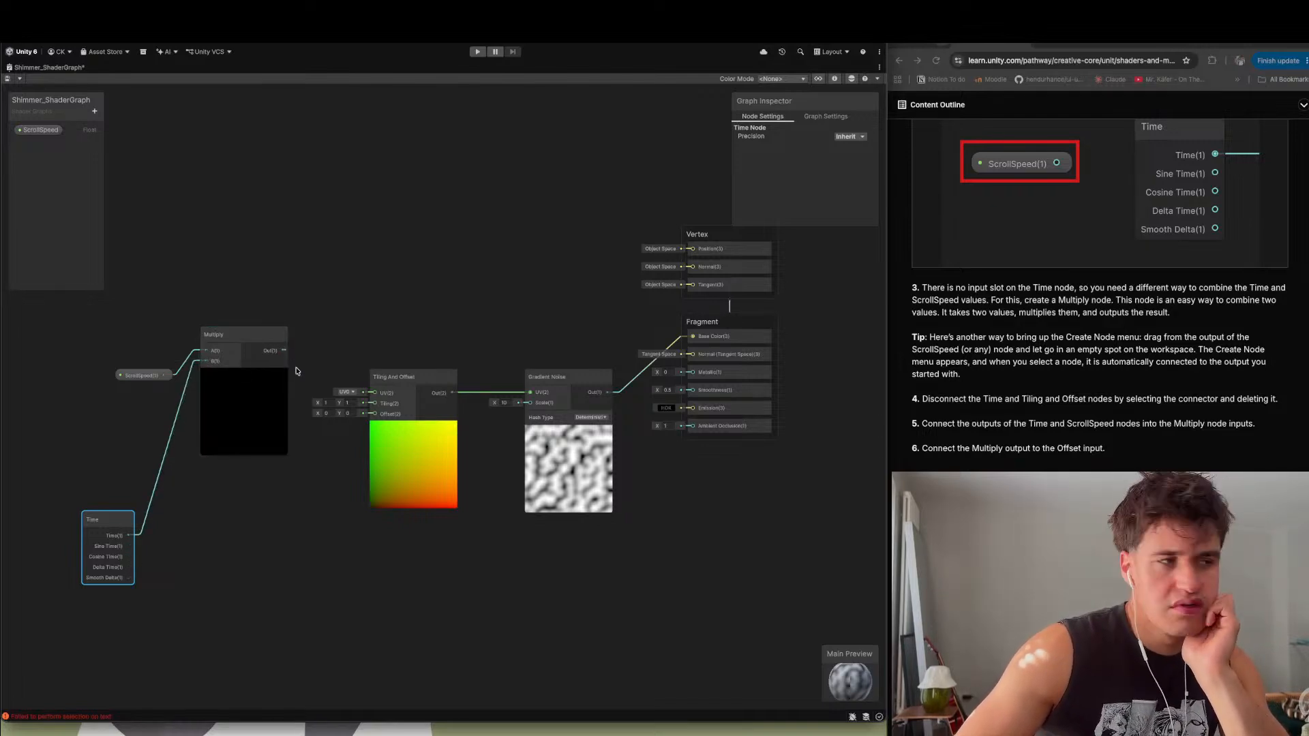
drag(372, 418, 371, 419)
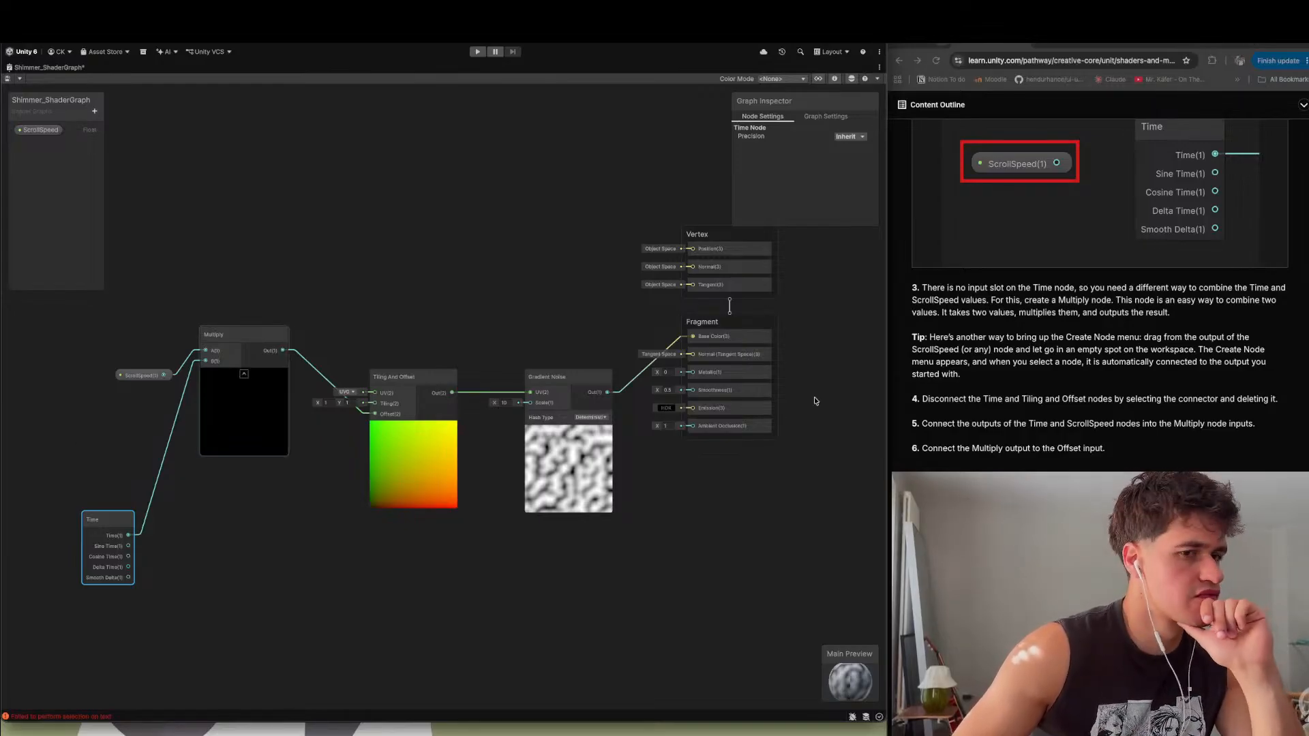
- Follow the tutorial's next instructions and set the ScrollSpeed property's default value to 0.4
click(975, 424)
drag(975, 424, 1132, 453)
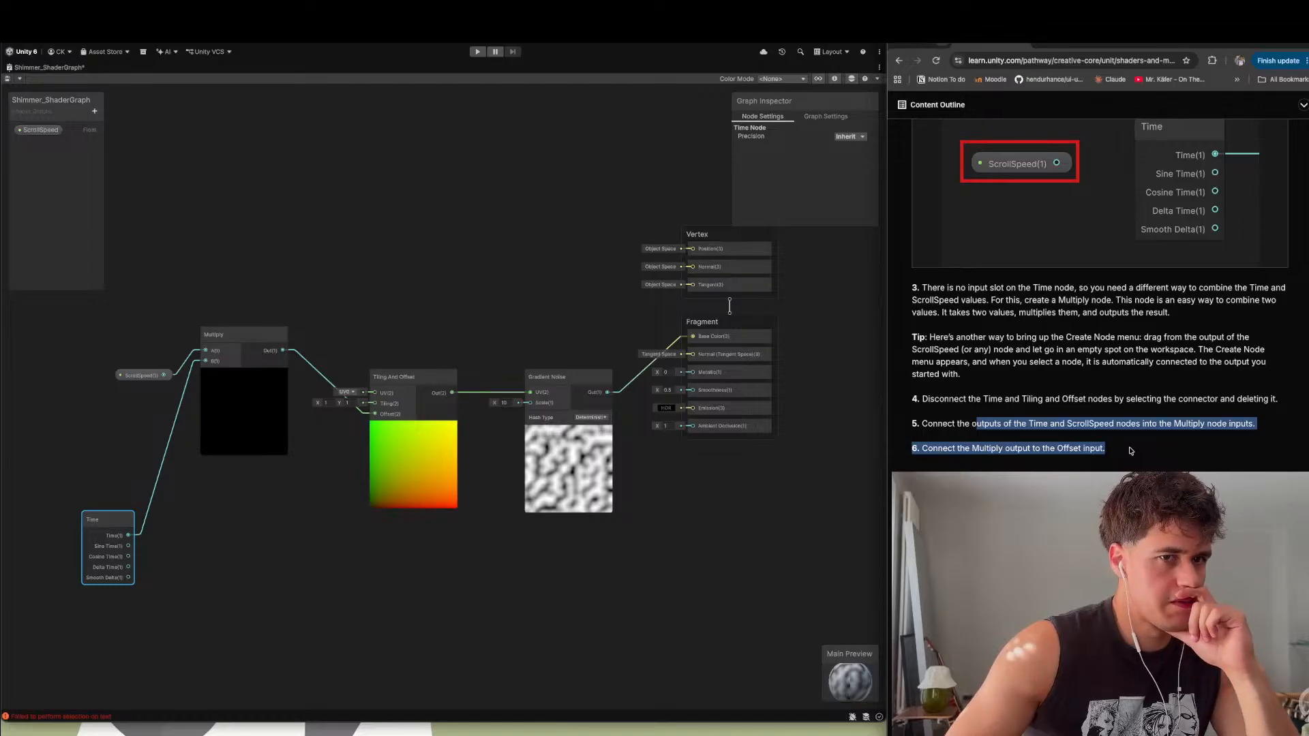
scroll(1129, 448, down, 9)
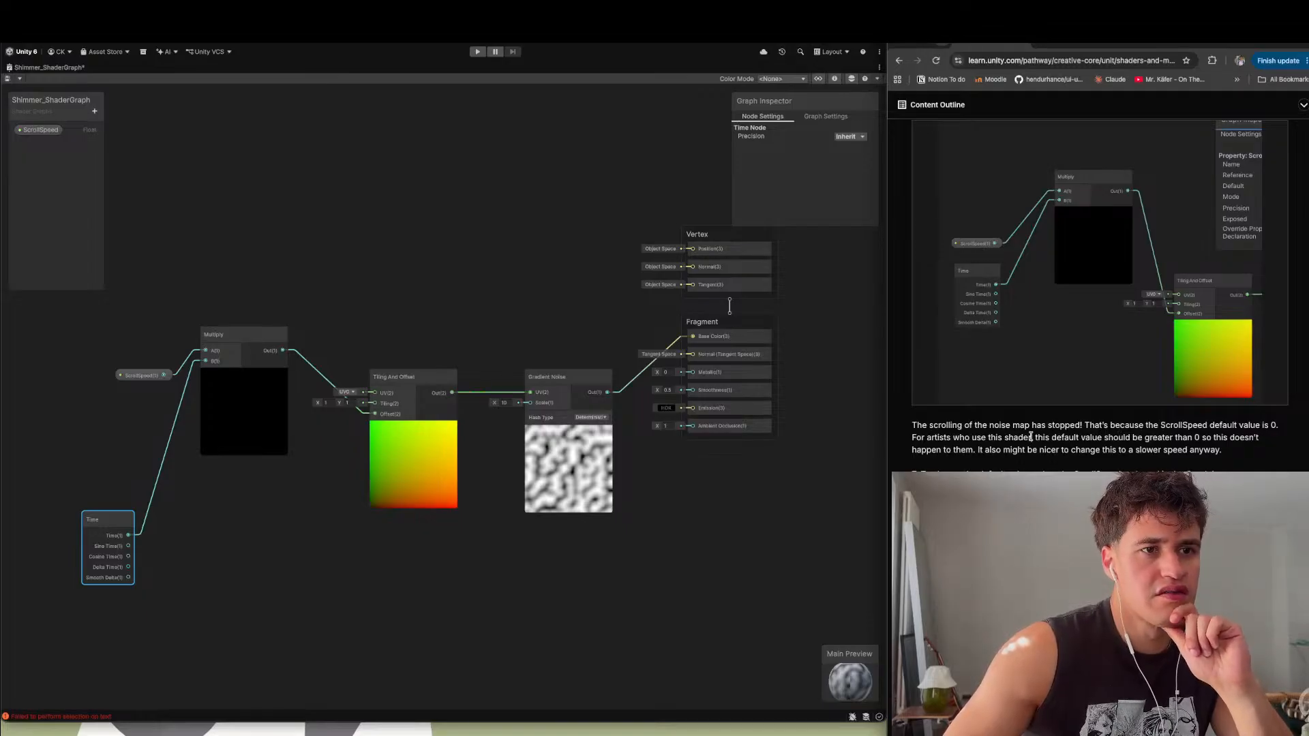
drag(1031, 437, 1211, 446)
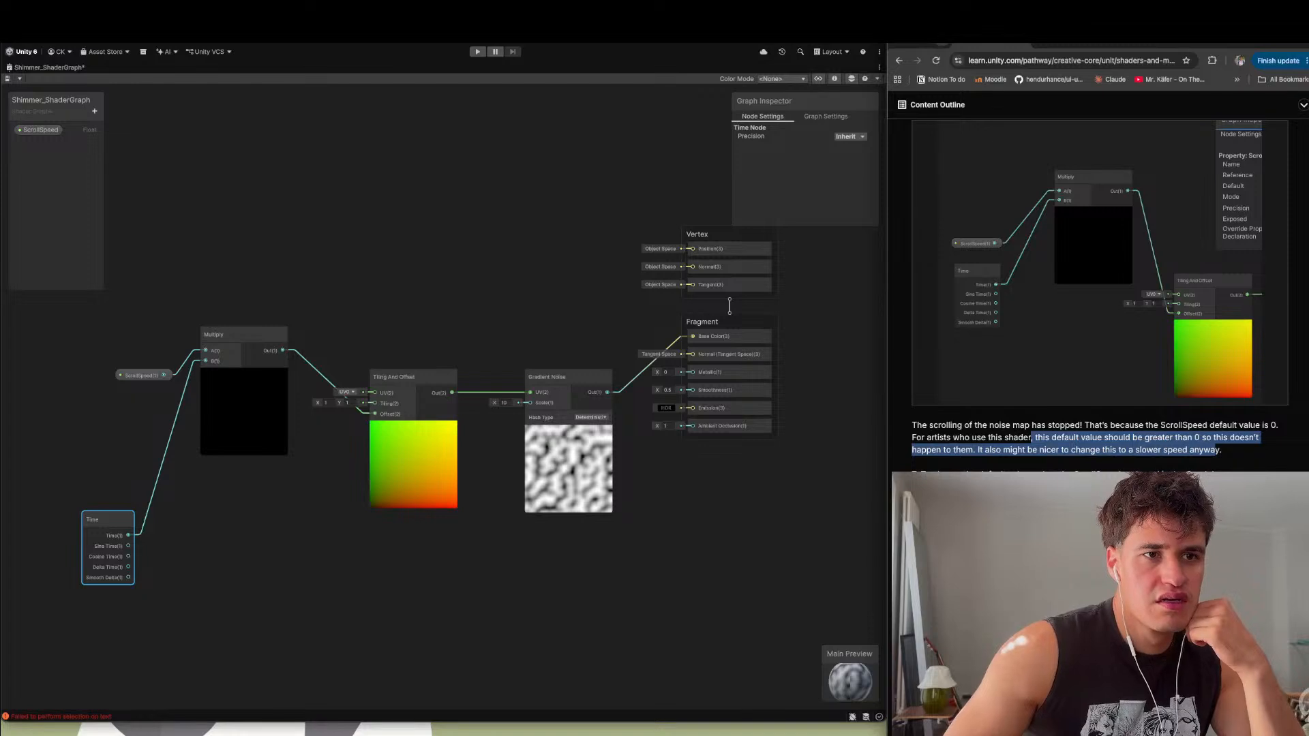
drag(929, 471, 1035, 470)
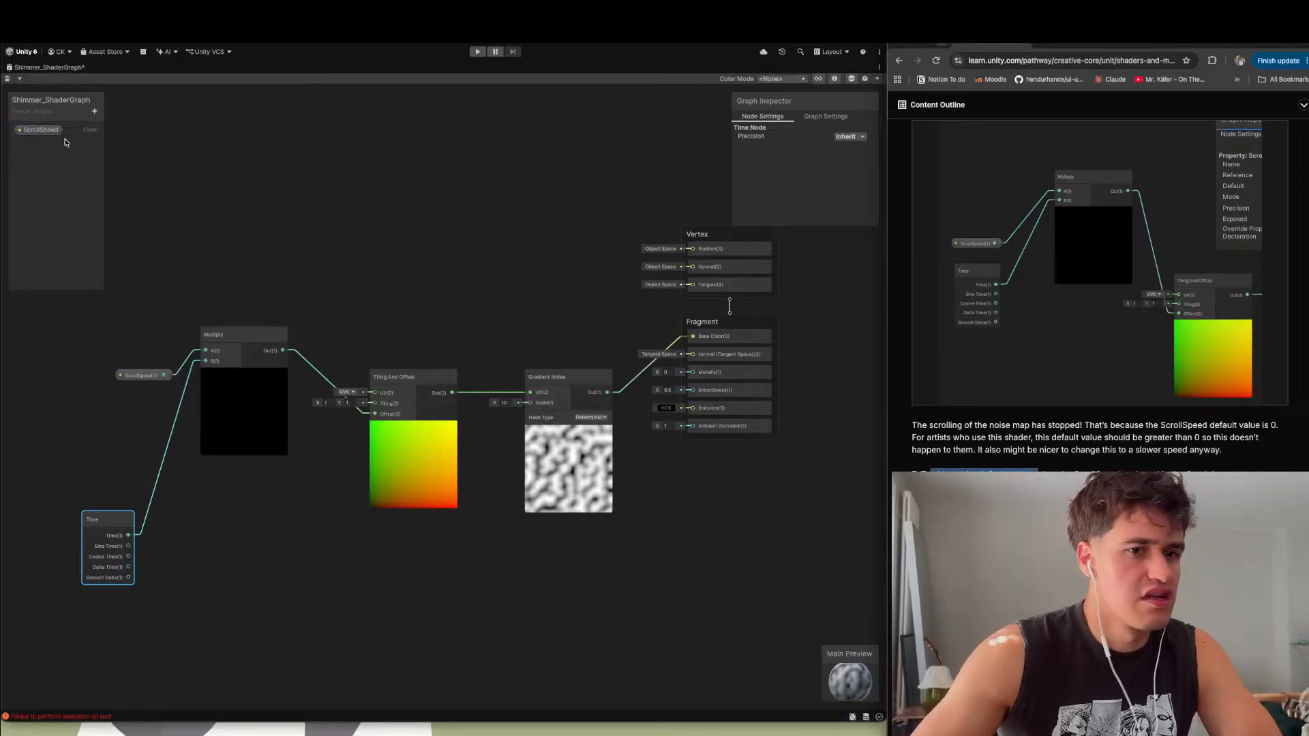
click(144, 375)
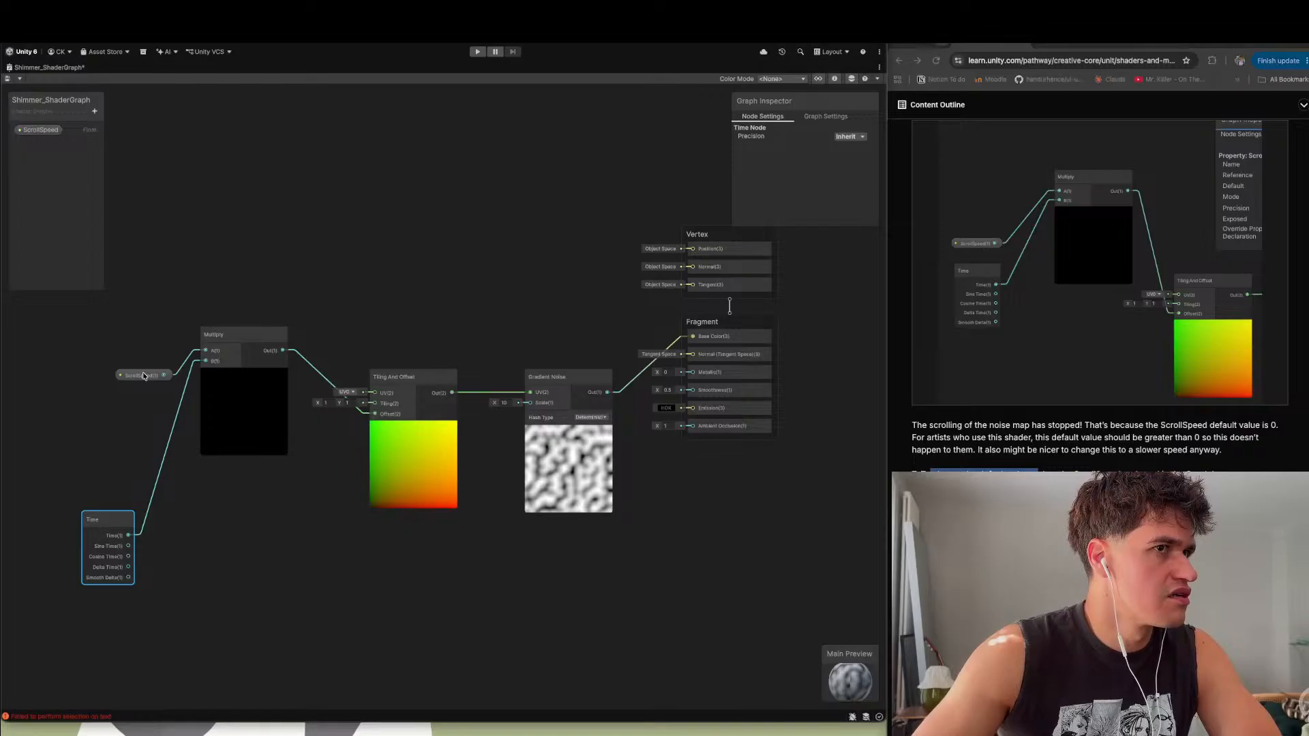
click(144, 375)
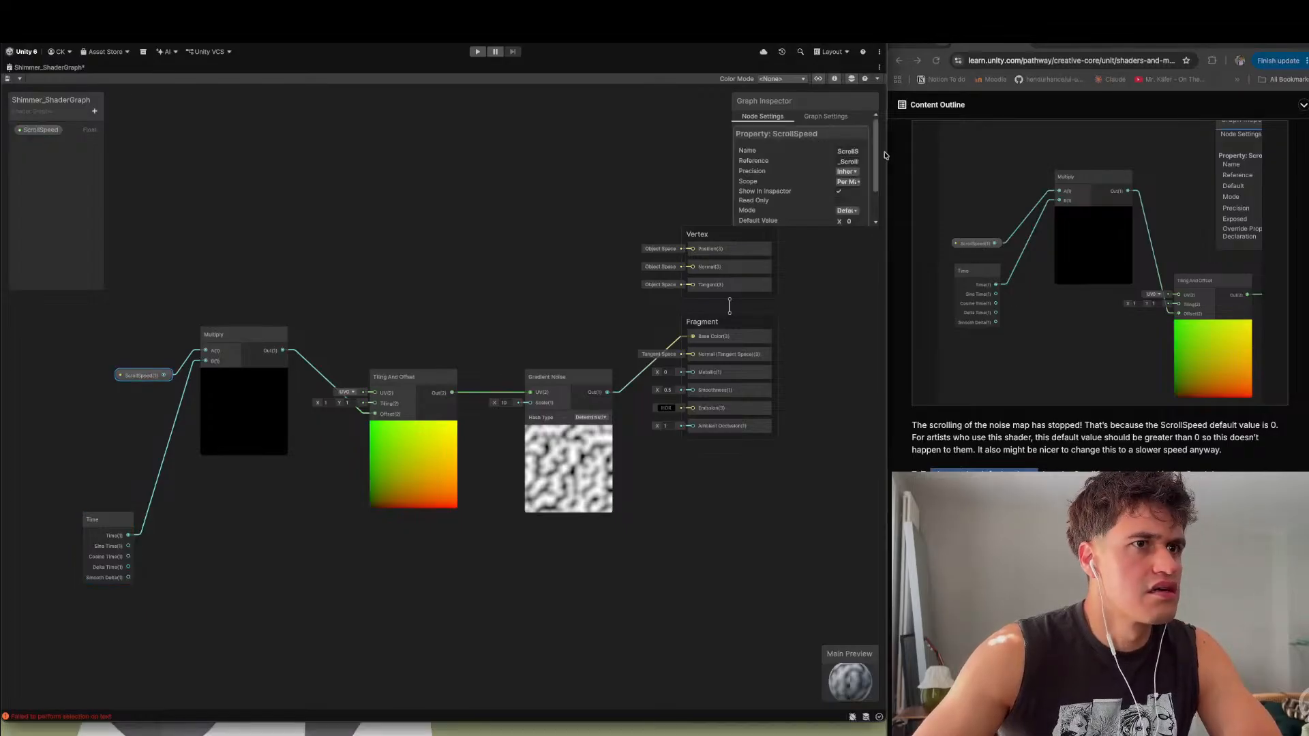
scroll(852, 181, down, 2)
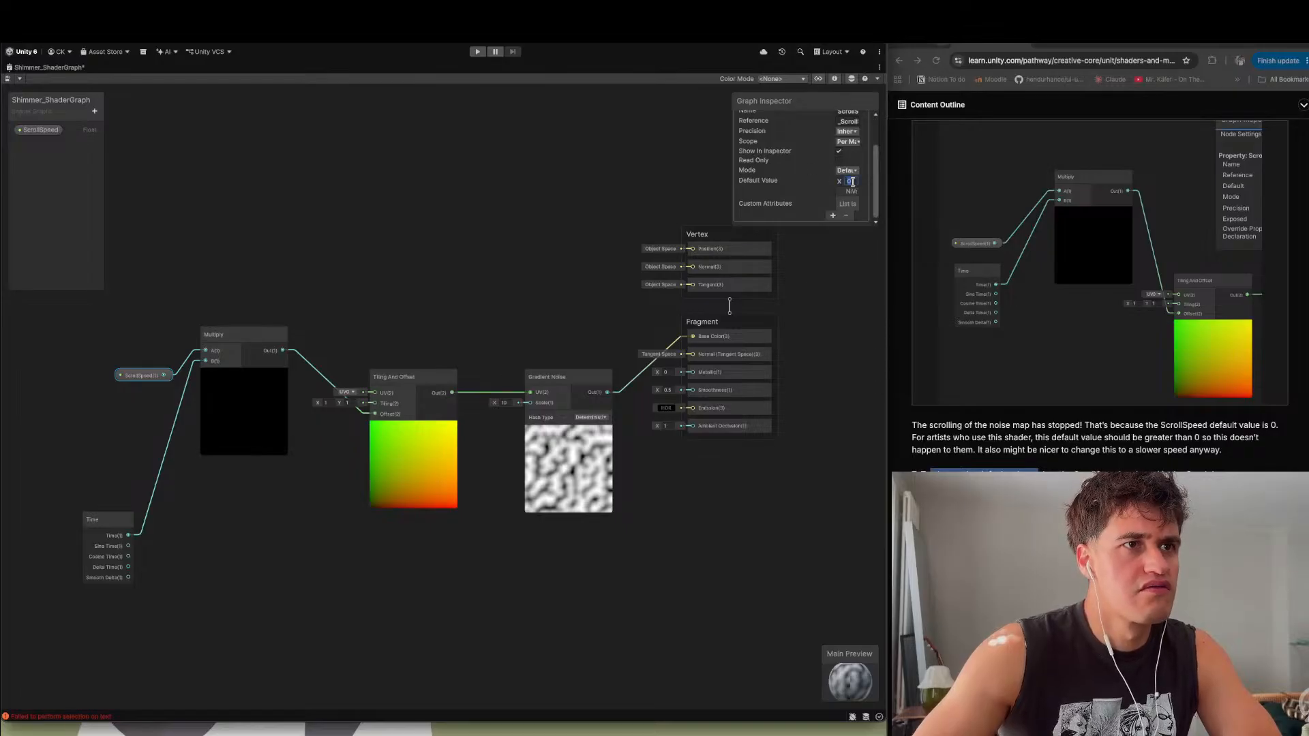
text(0.4)
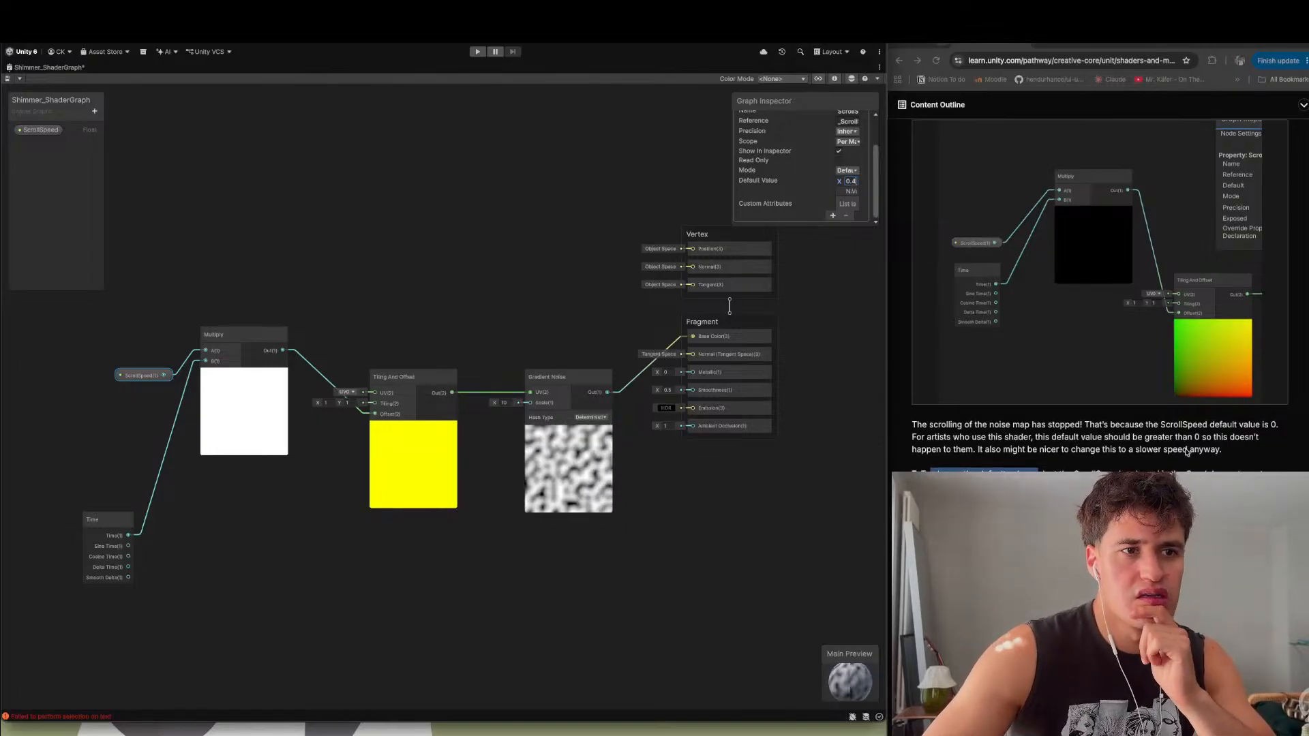
- Compare the ScrollSpeed settings with the tutorial's image and move the Main Preview closer to the Fragment block
scroll(1186, 450, down, 3)
scroll(1186, 450, down, 5)
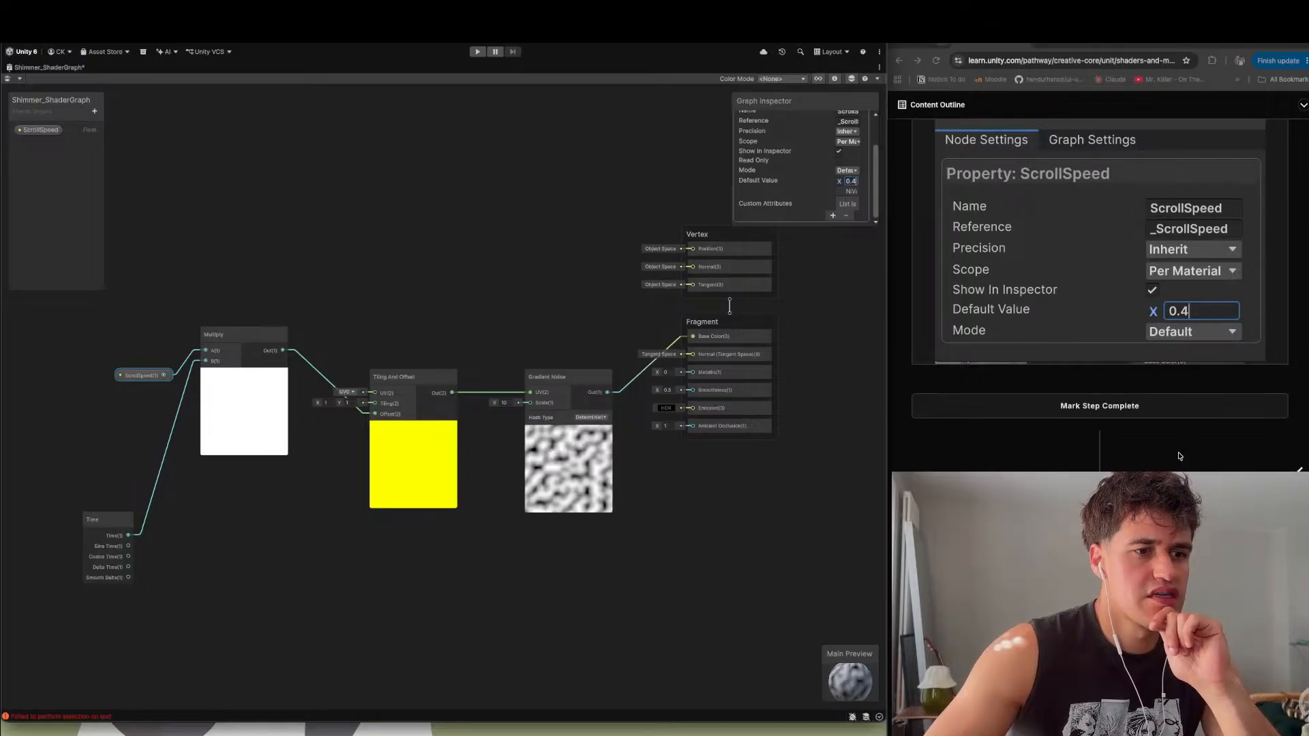
drag(865, 676, 815, 561)
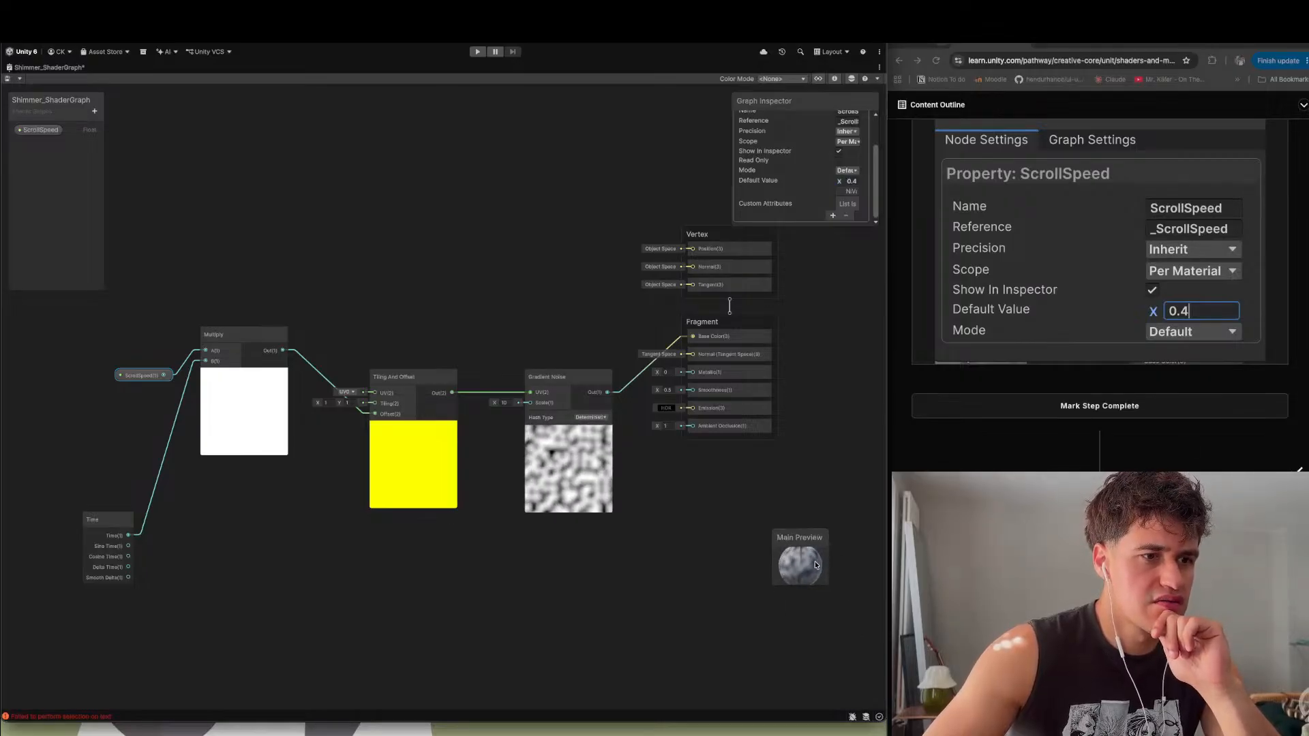
scroll(808, 562, down, 2)
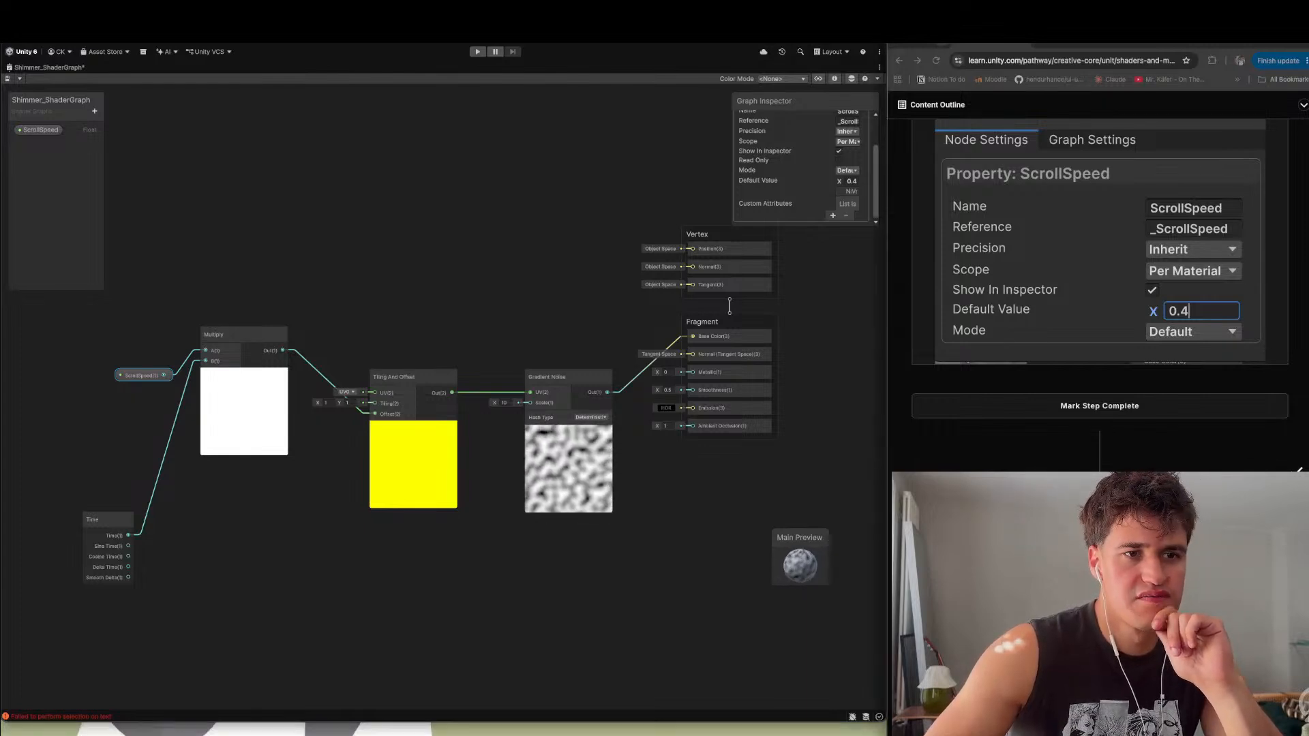
- Read the tutorial's Combine maps section on duplicating the noise nodes and slowing the copy with a Divide node
scroll(1098, 272, down, 3)
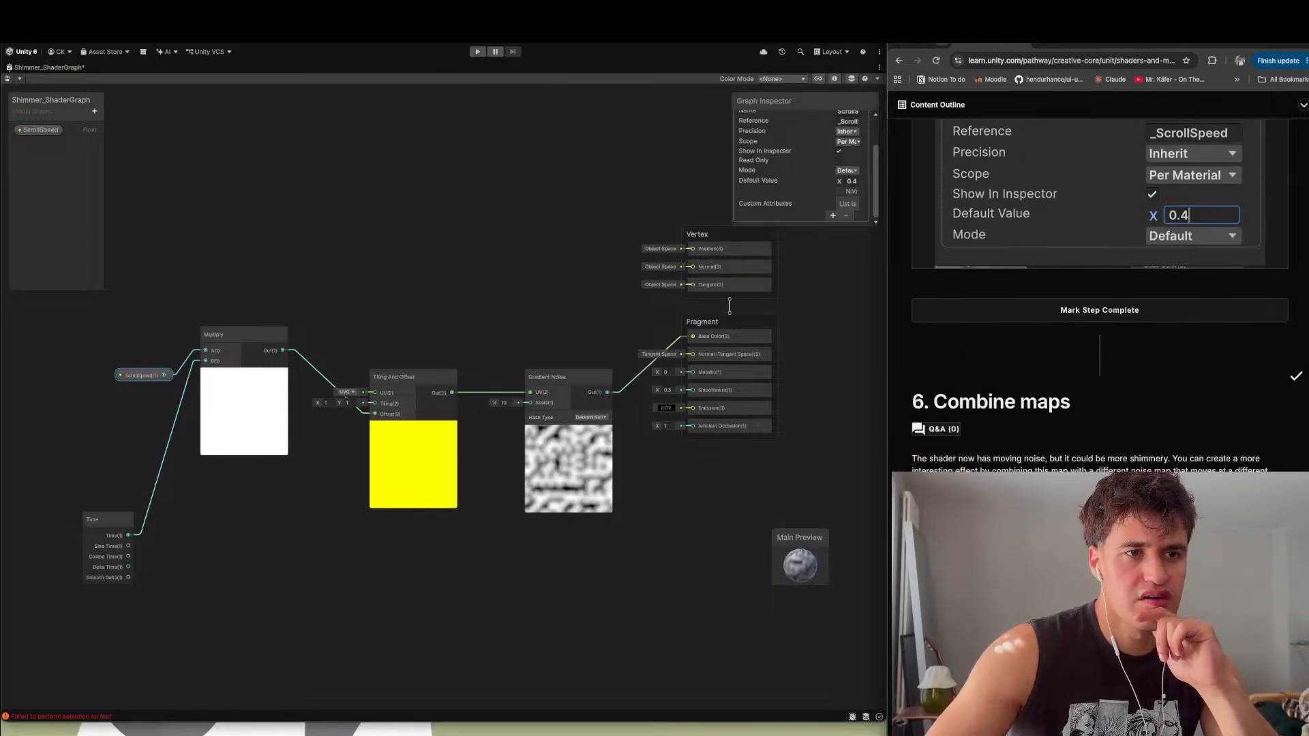
scroll(1098, 341, down, 1)
drag(1072, 394, 1256, 439)
scroll(1060, 421, down, 1)
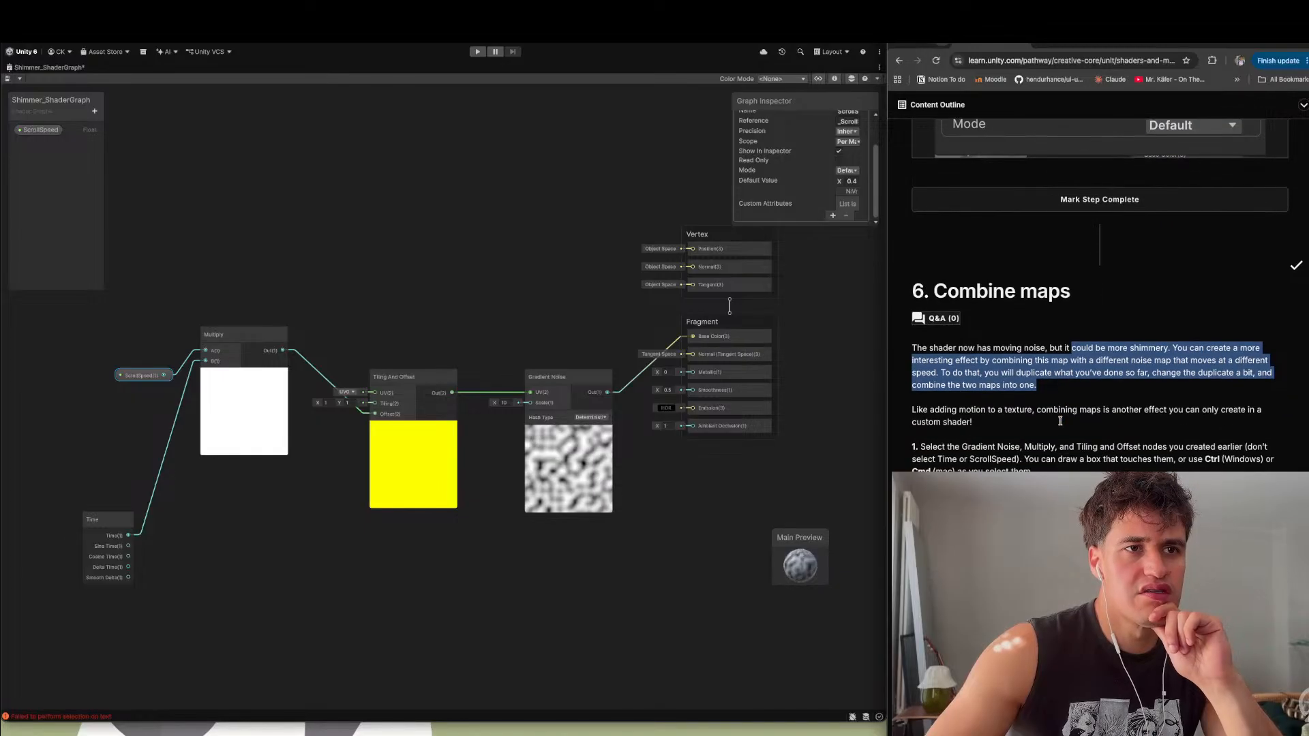
scroll(1061, 424, down, 1)
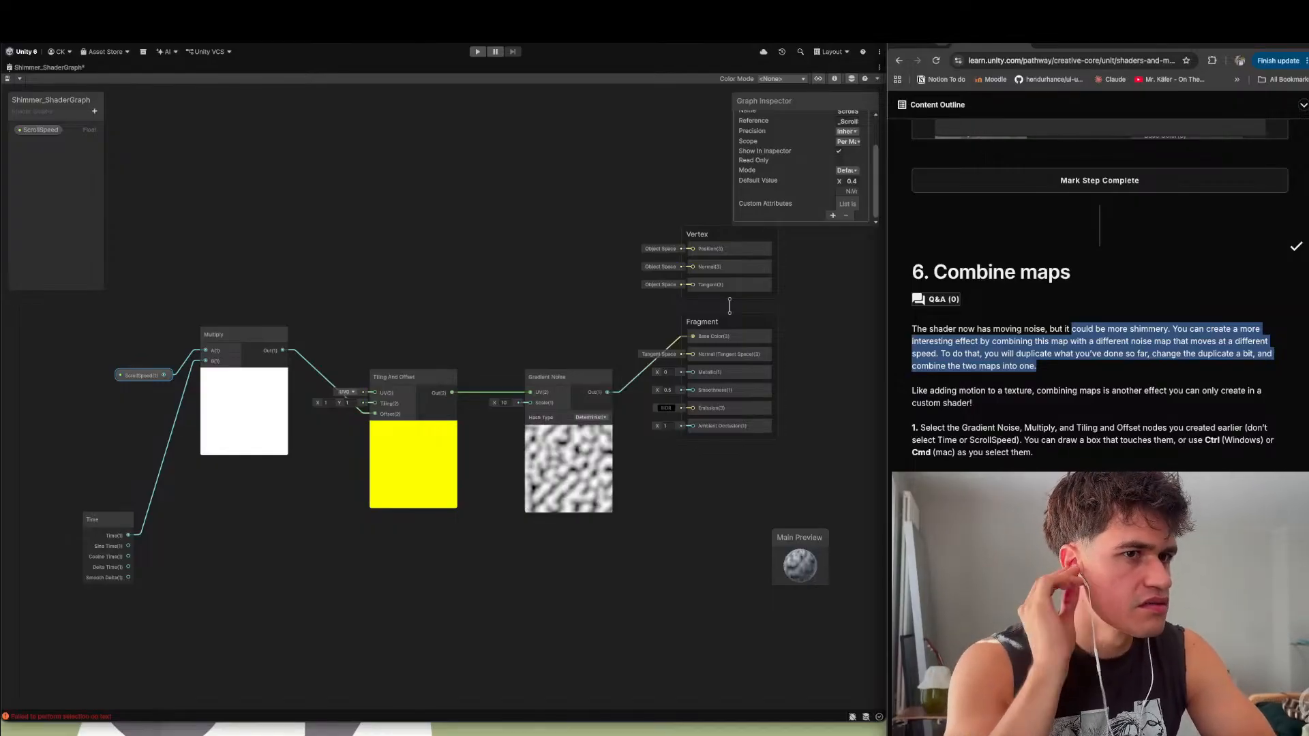
click(1105, 411)
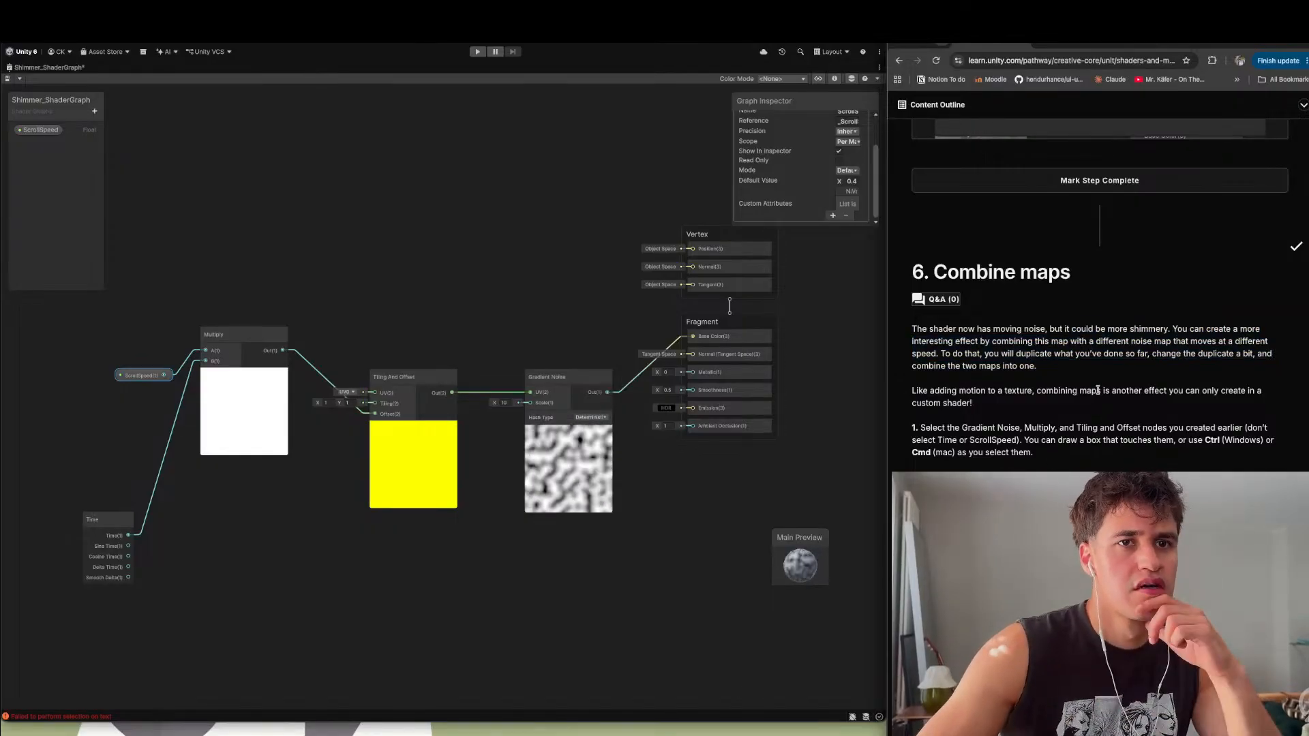
scroll(1099, 392, down, 1)
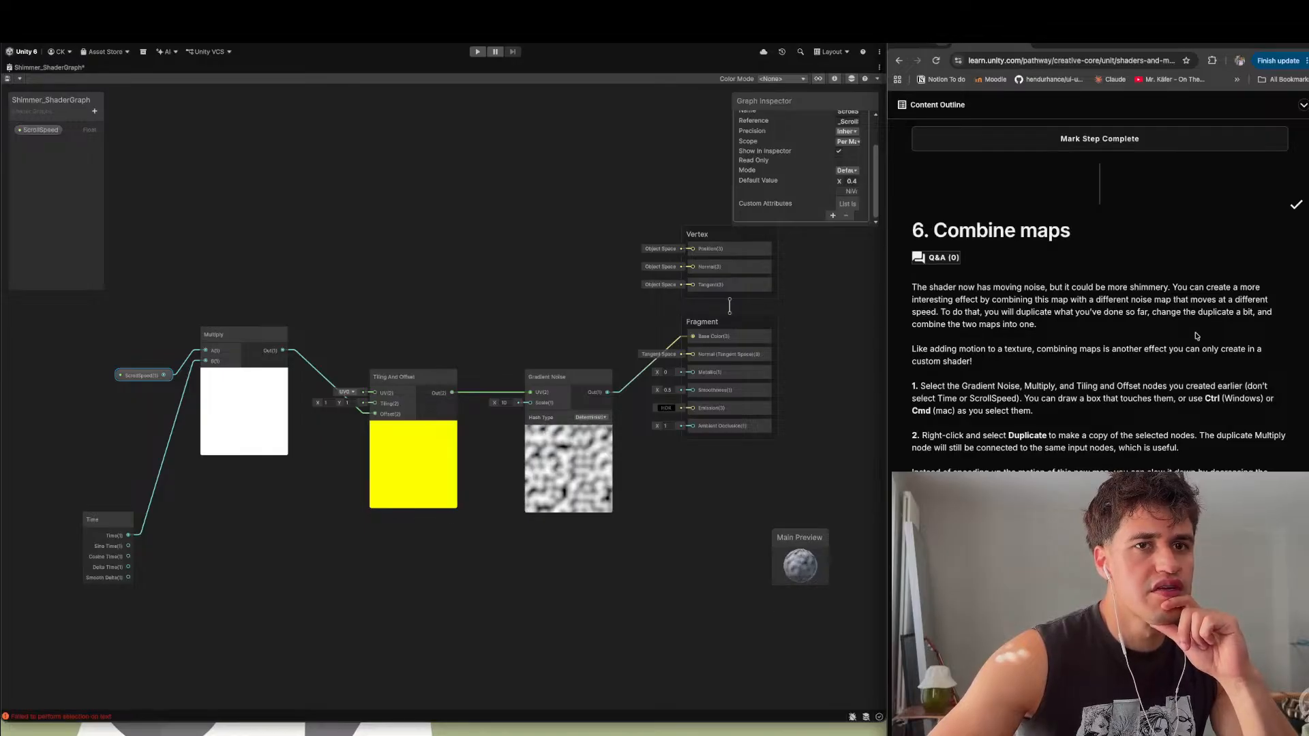
scroll(1196, 336, down, 1)
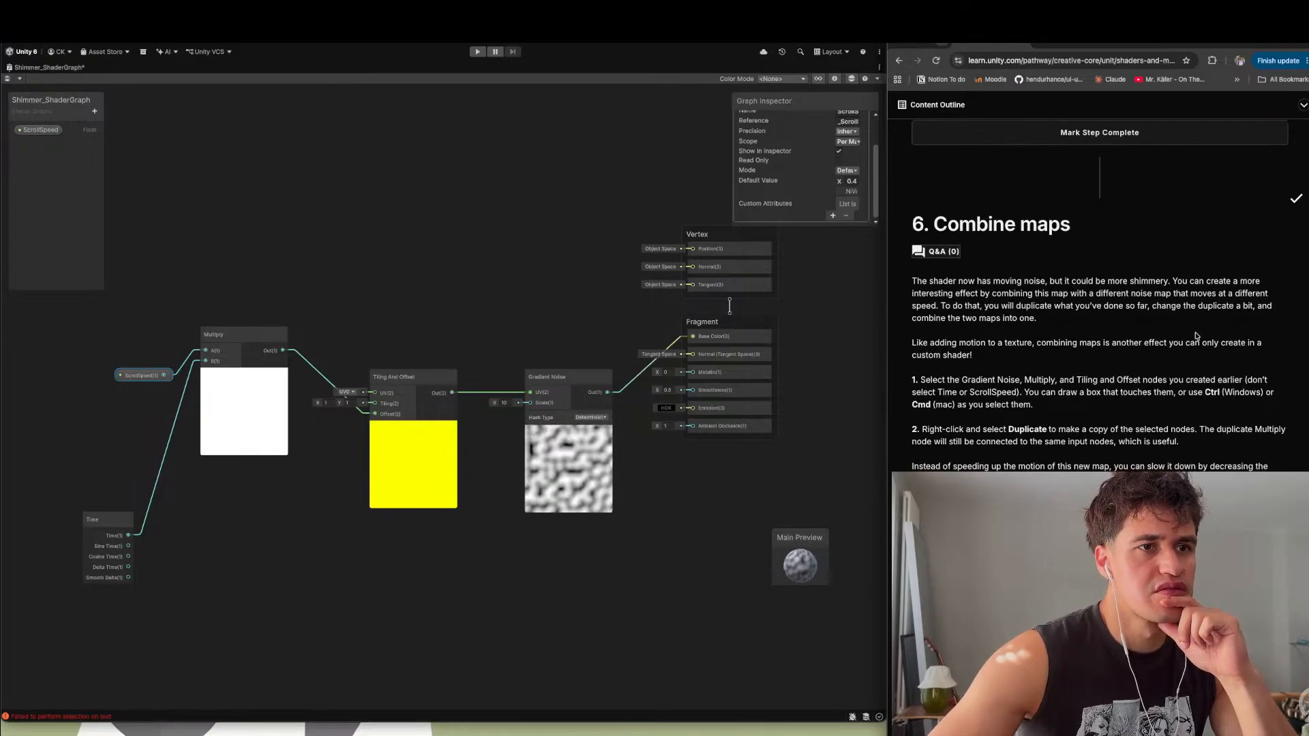
scroll(1118, 404, down, 3)
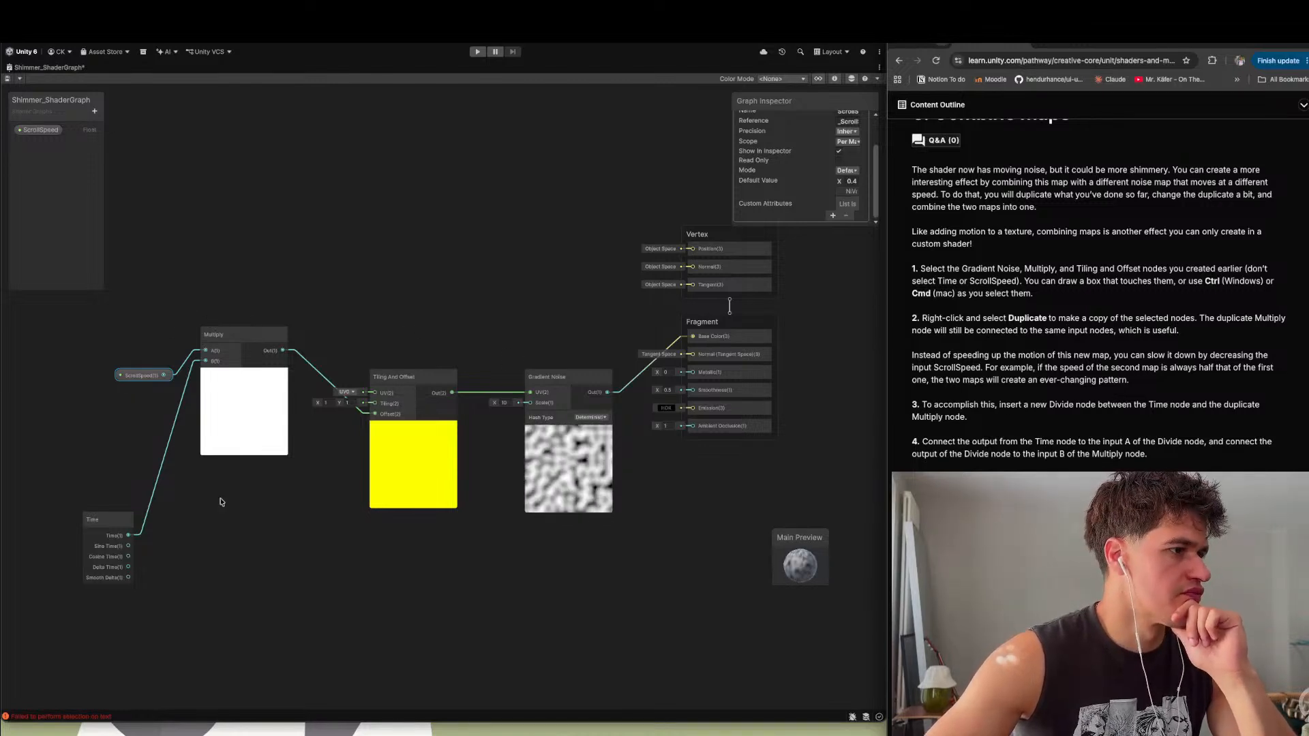
- Duplicate the ScrollSpeed, Time, Multiply and Tiling And Offset nodes together and place the copies below the originals
scroll(220, 502, down, 2)
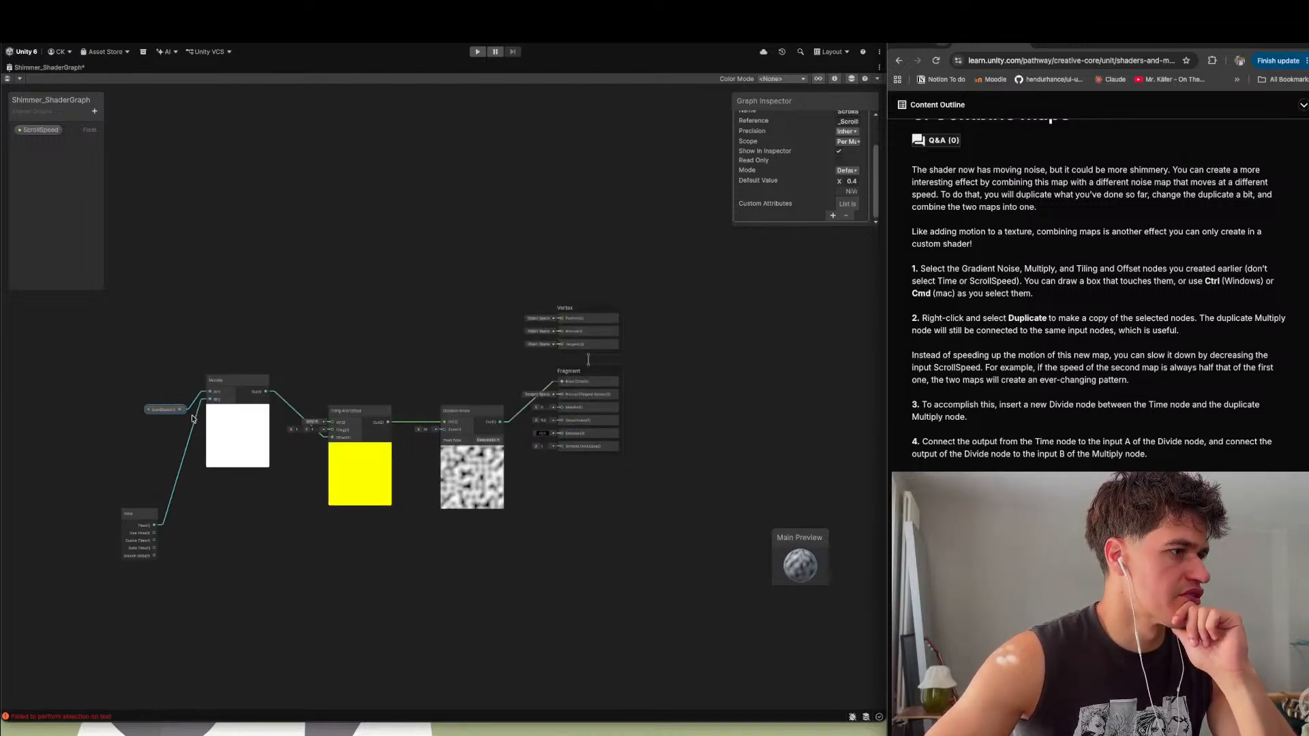
click(131, 352)
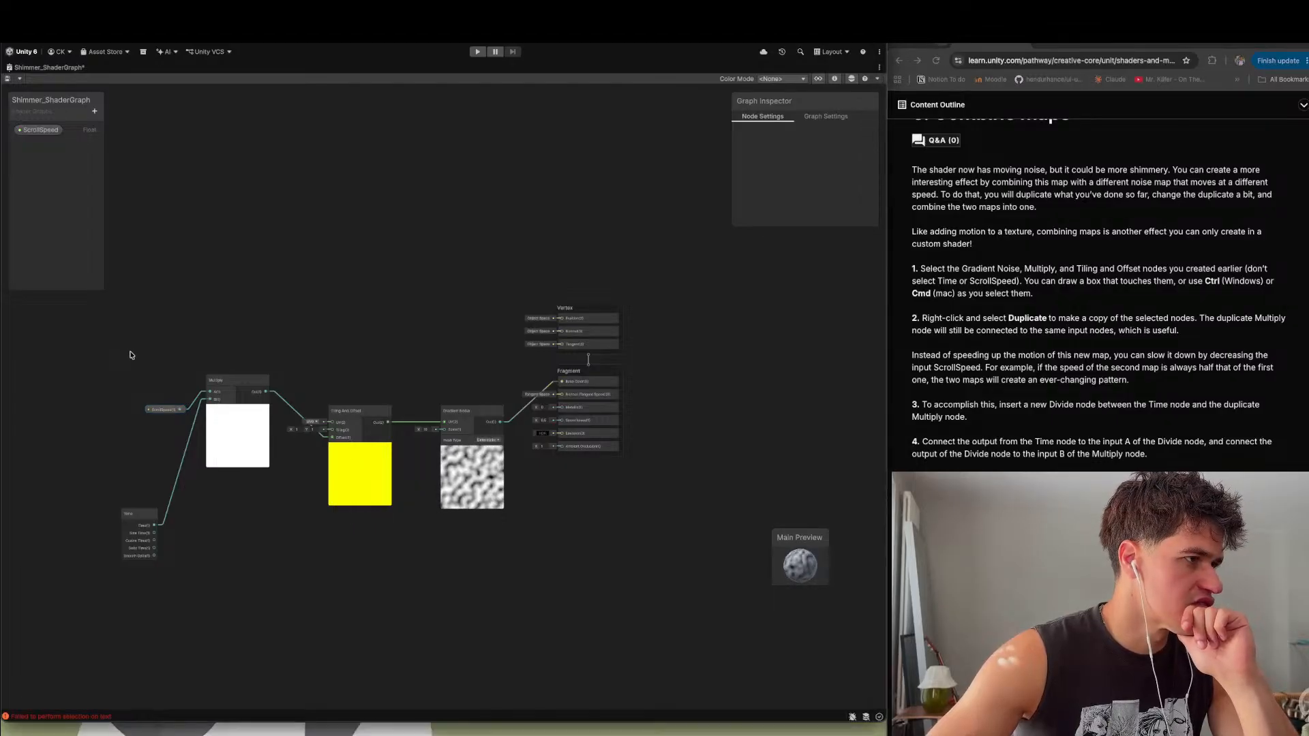
drag(117, 330, 400, 592)
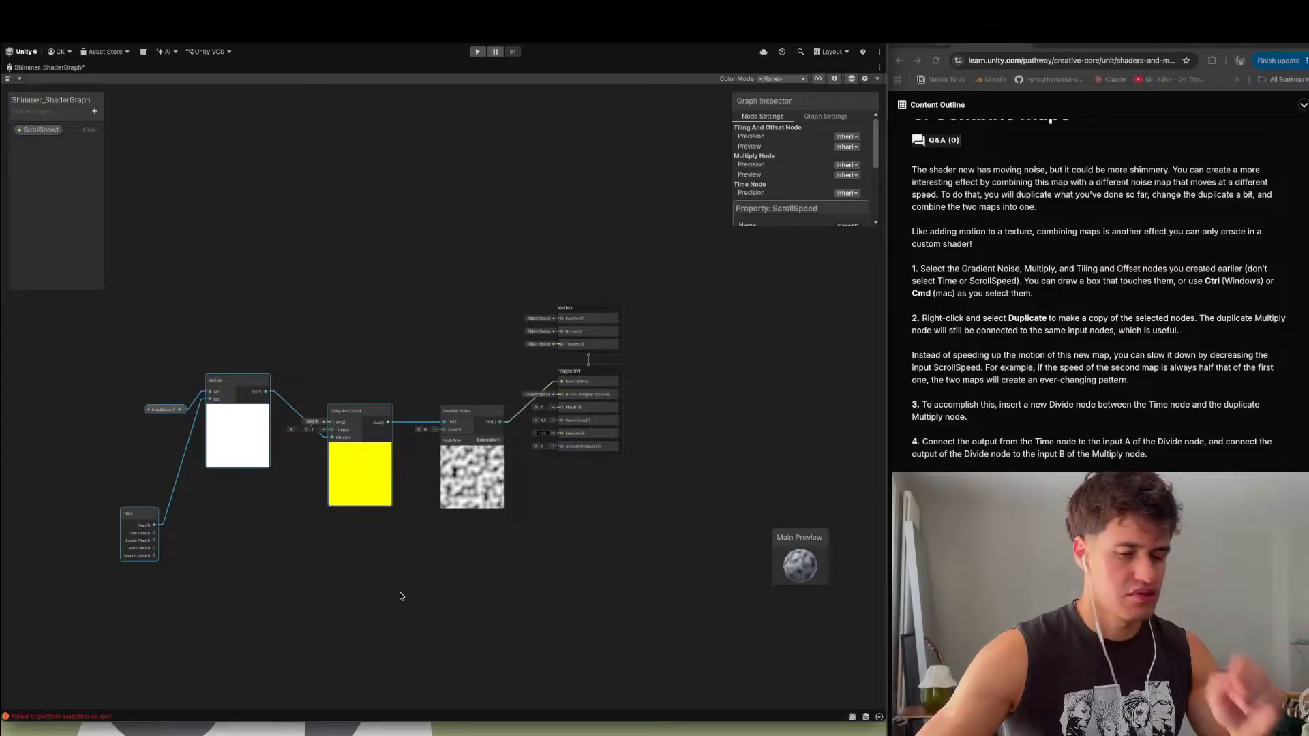
key(ctrl+d)
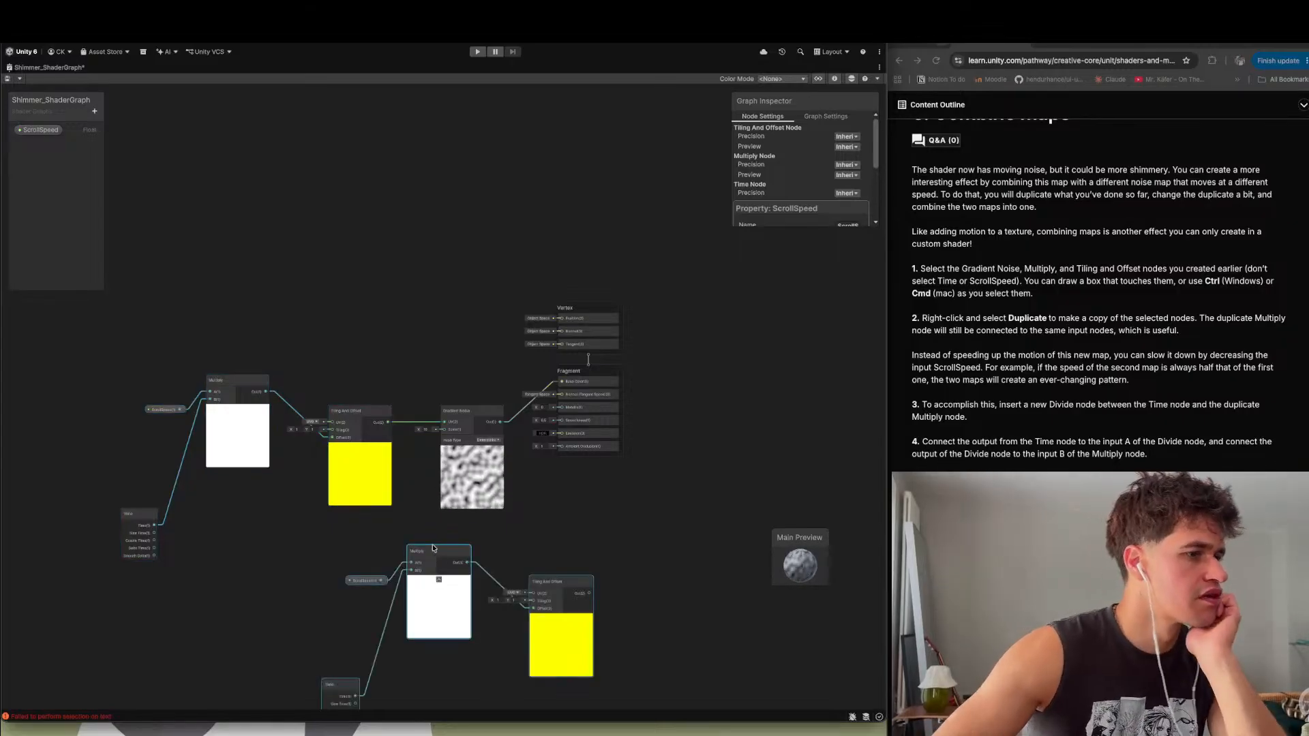
drag(415, 555, 227, 561)
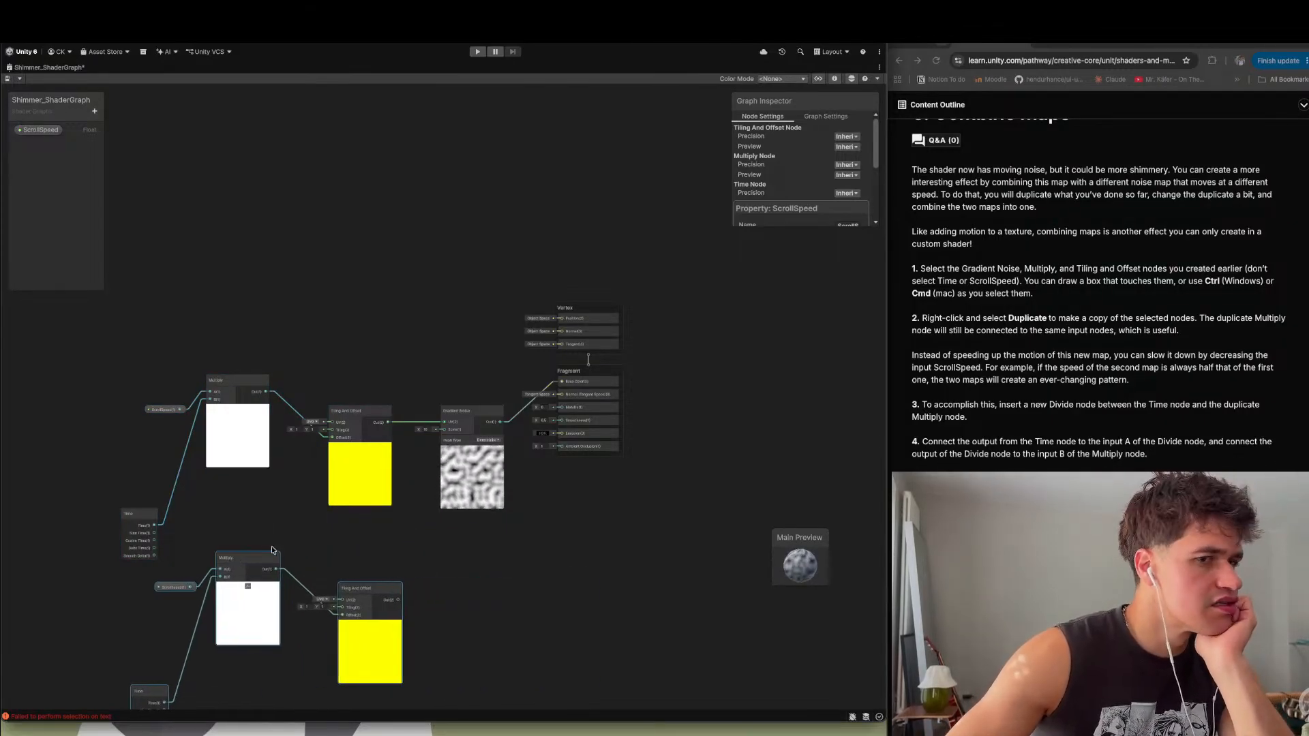
- Check the tutorial's Divide node instructions, shift the duplicated node group slightly to the right beneath the original chain, and deselect it
scroll(1033, 453, down, 1)
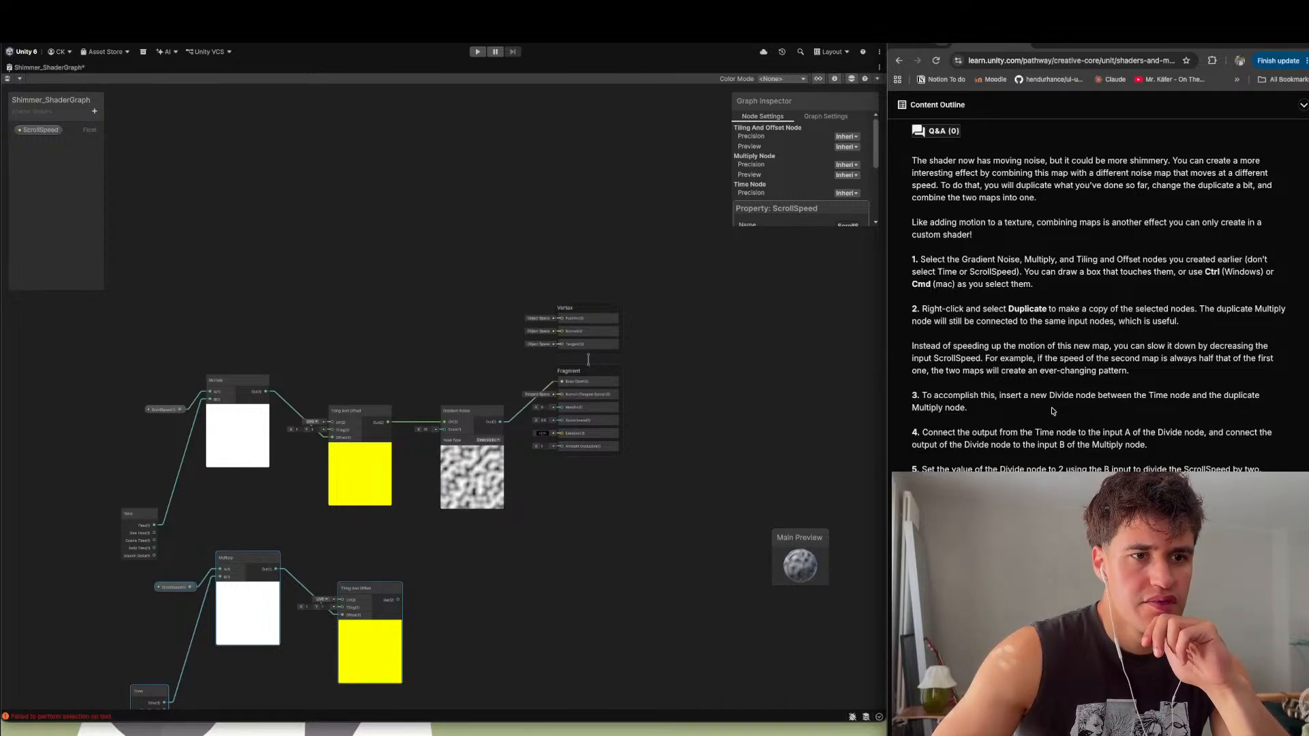
scroll(529, 494, down, 2)
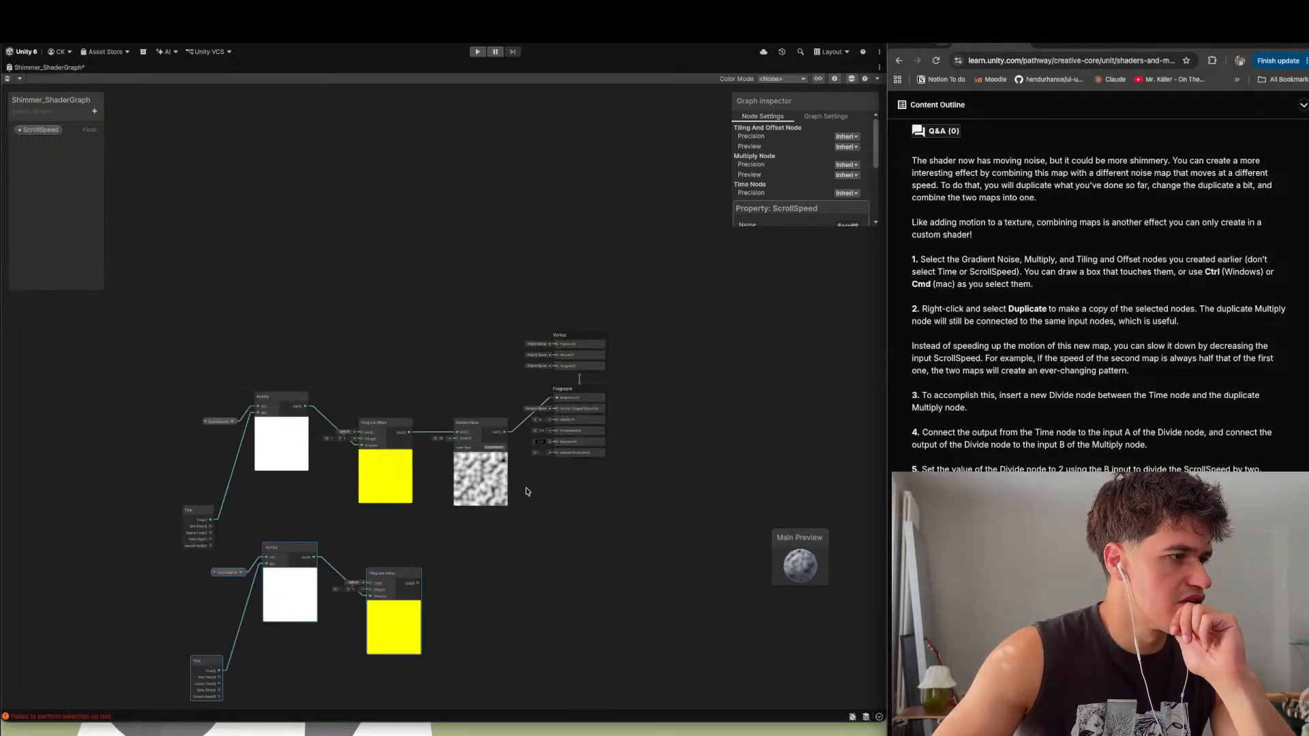
scroll(250, 618, up, 1)
scroll(249, 618, up, 1)
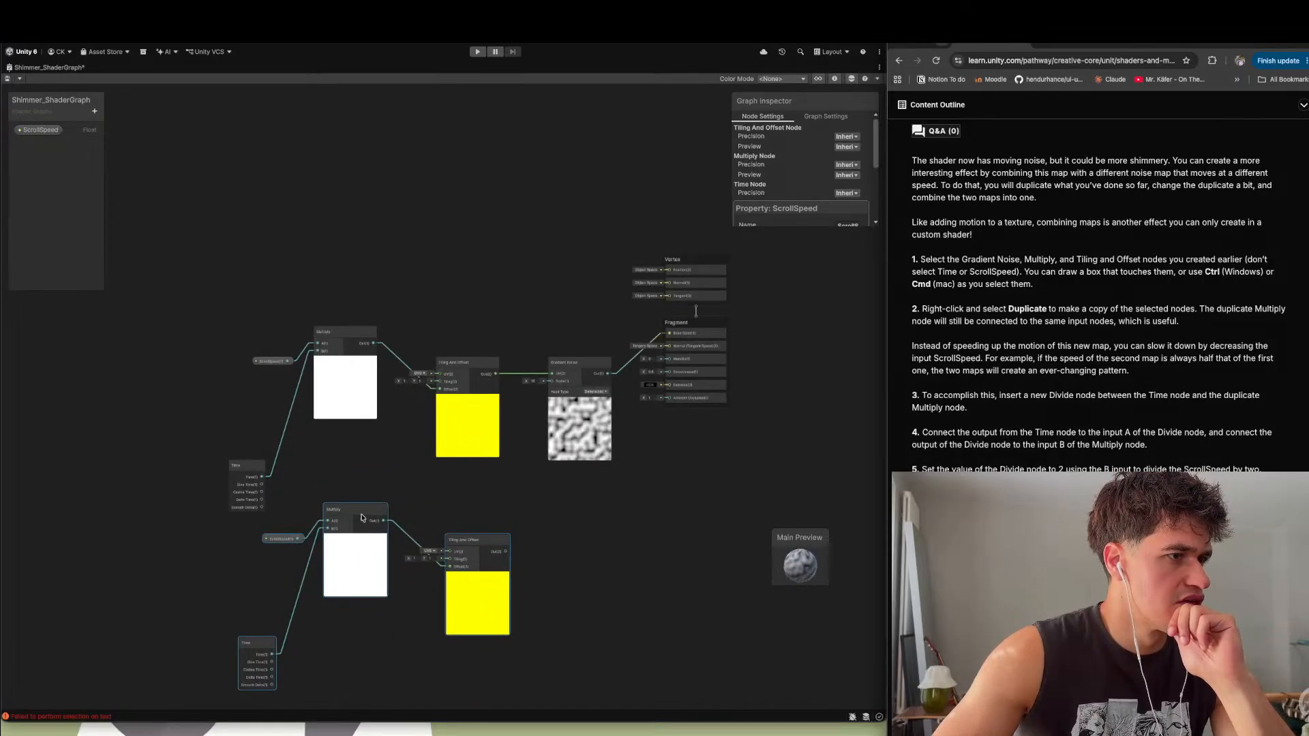
drag(361, 518, 407, 515)
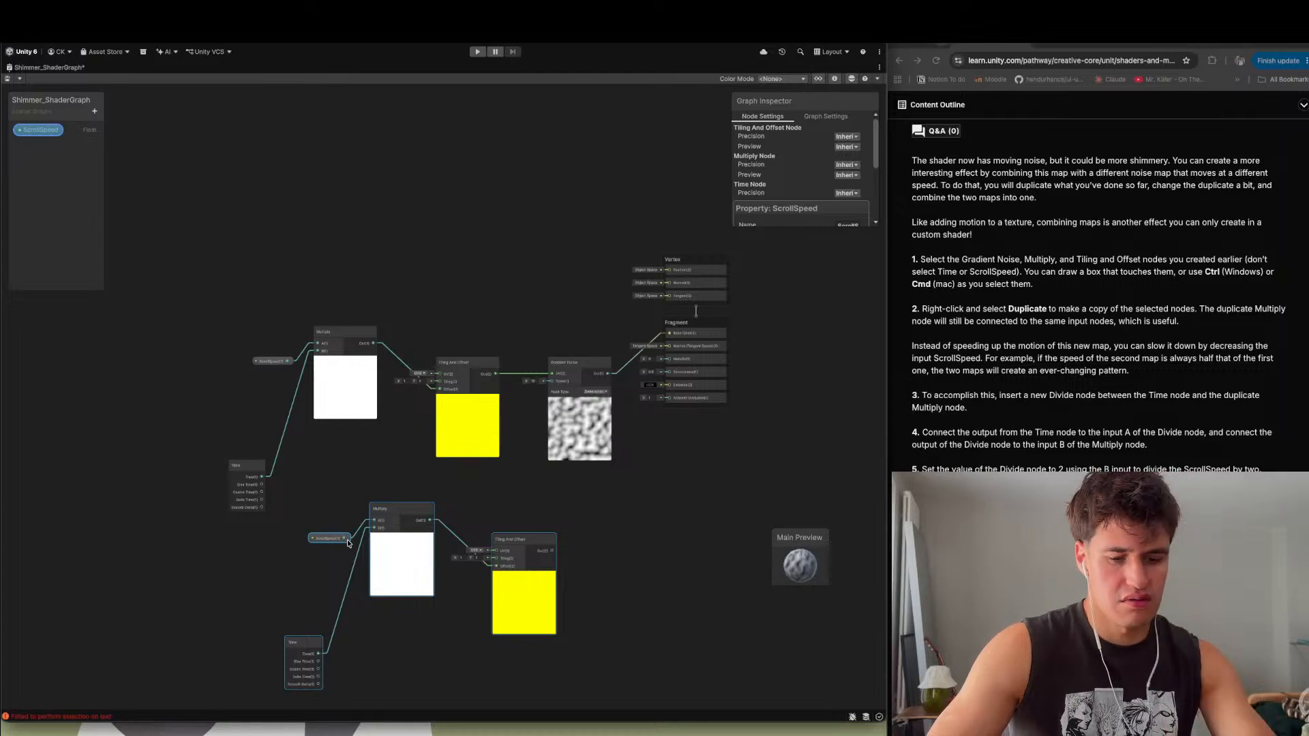
click(399, 617)
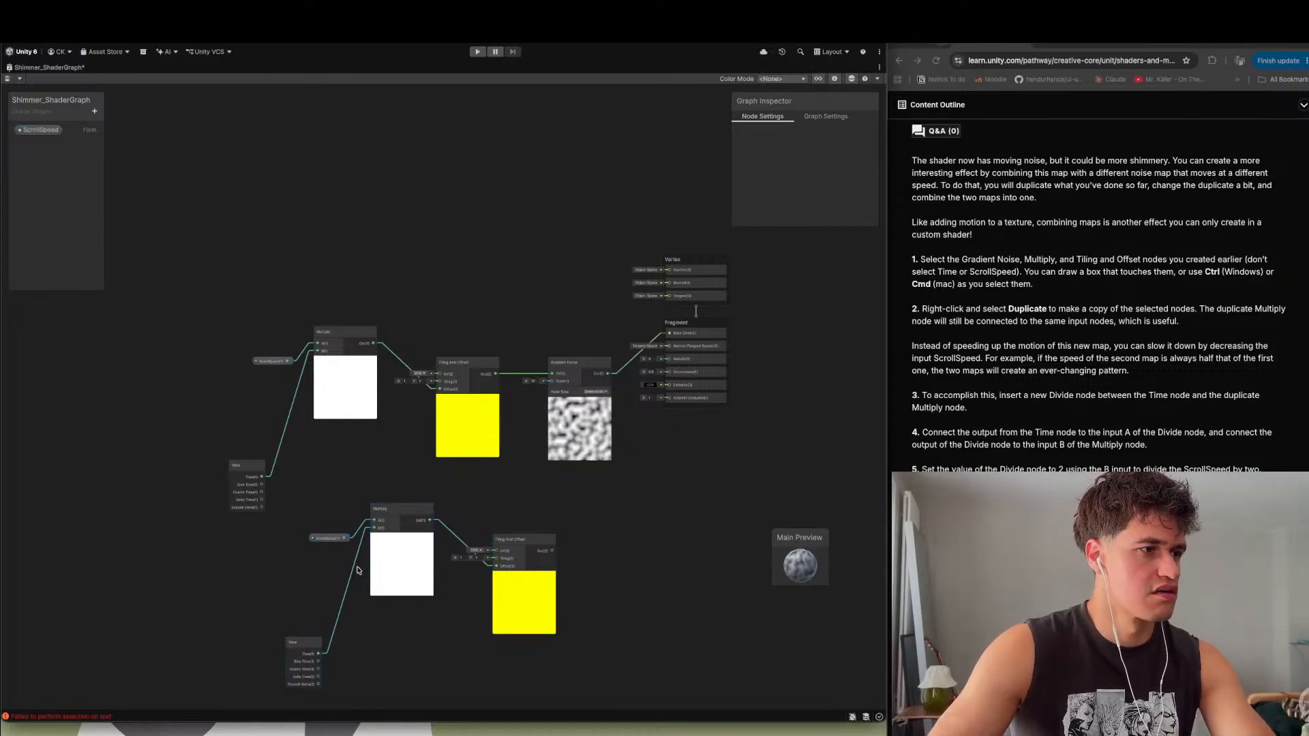
- Delete the duplicated ScrollSpeed and Time nodes and add a Divide node to the lower left of the duplicate Multiply node
click(335, 542)
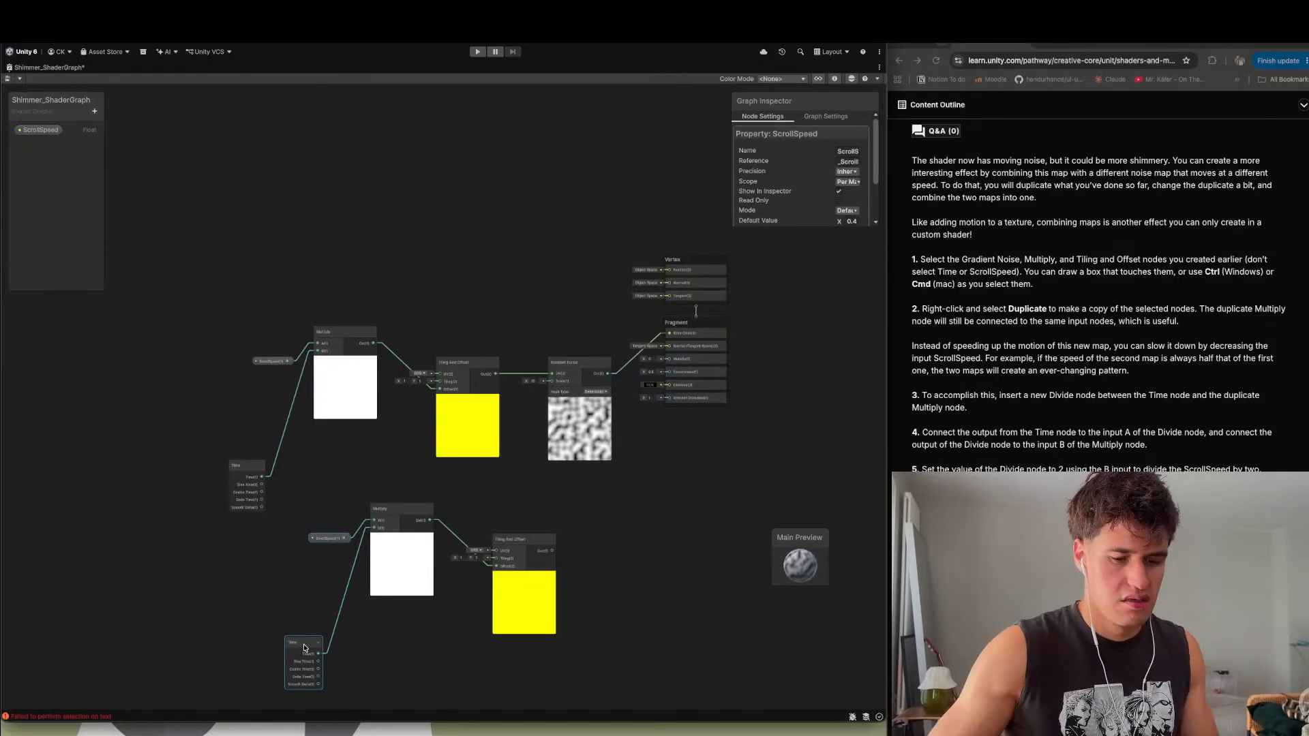
key(Delete)
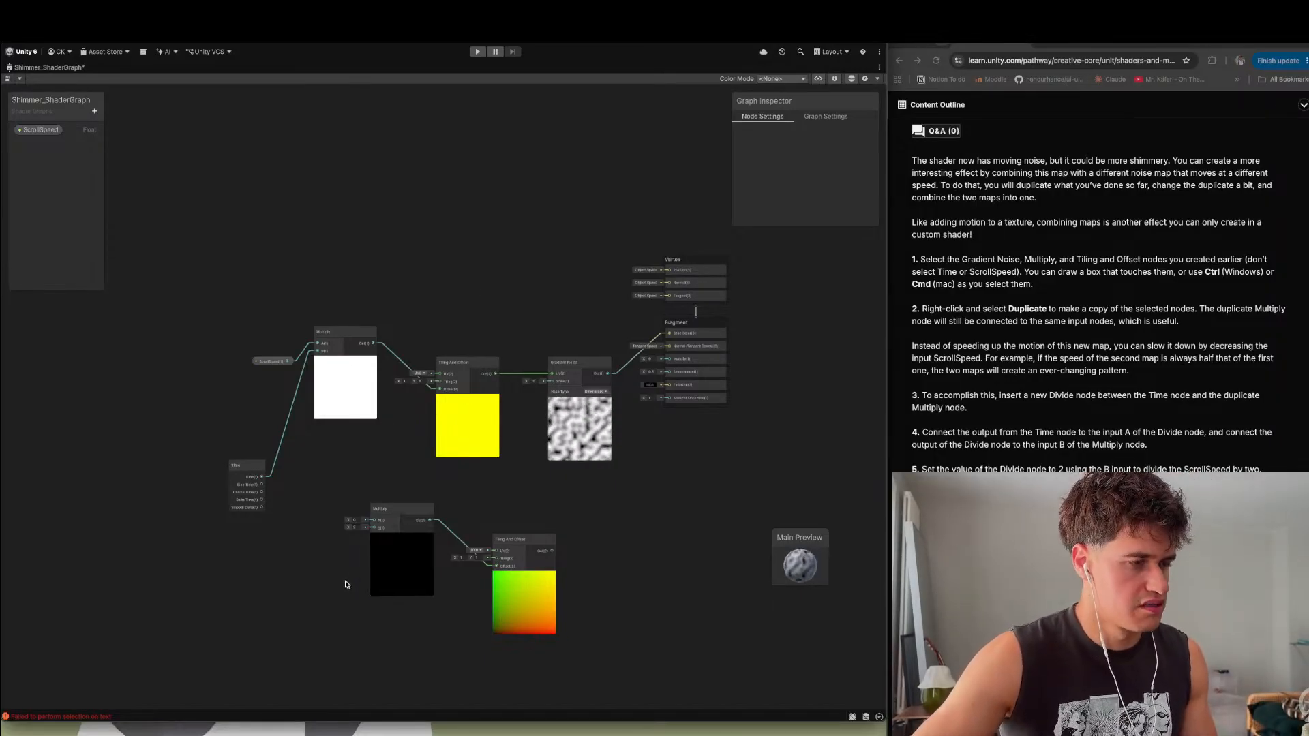
key(space)
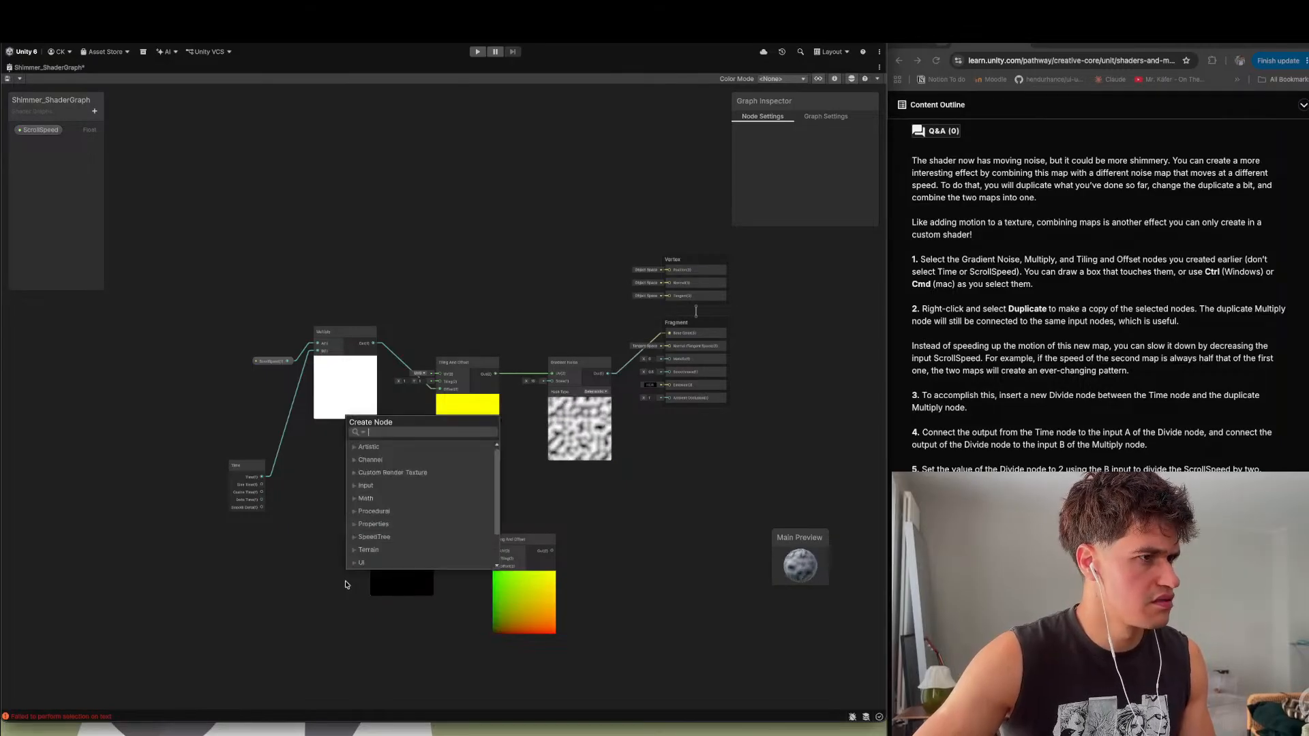
text(divide)
key(Return)
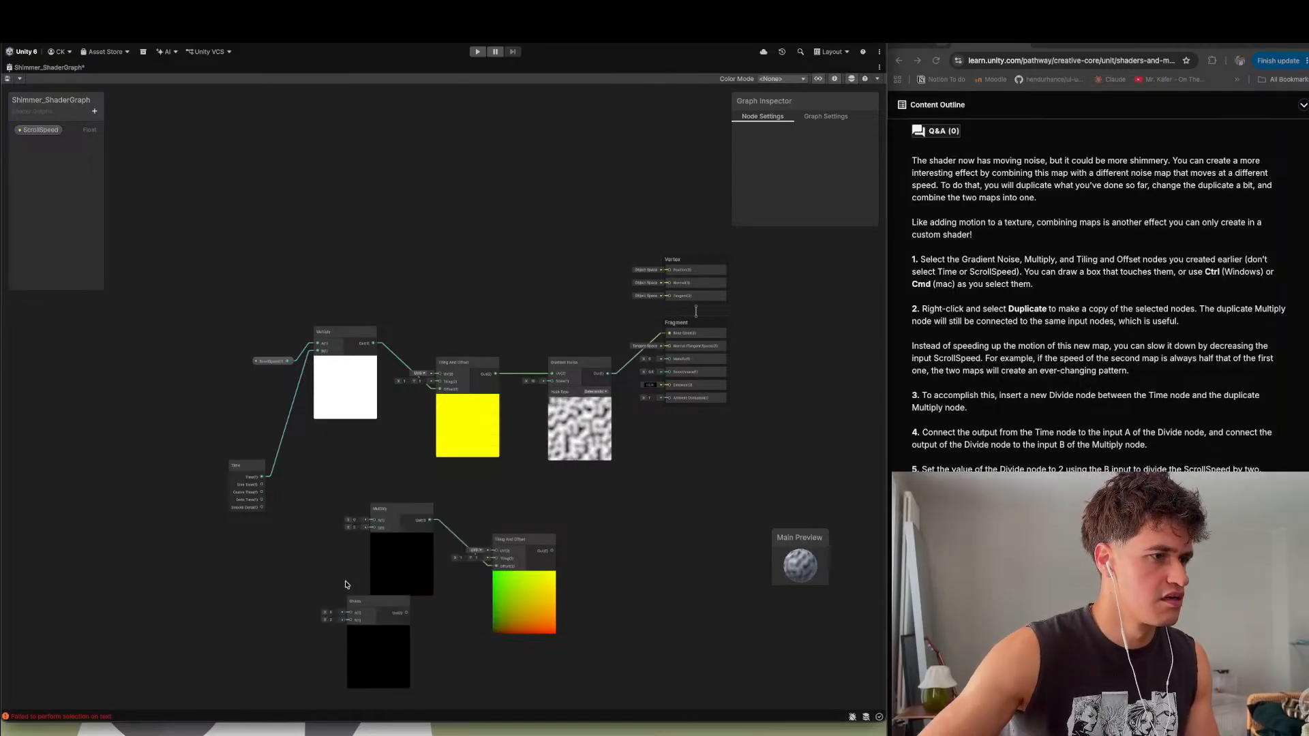
drag(375, 599, 280, 592)
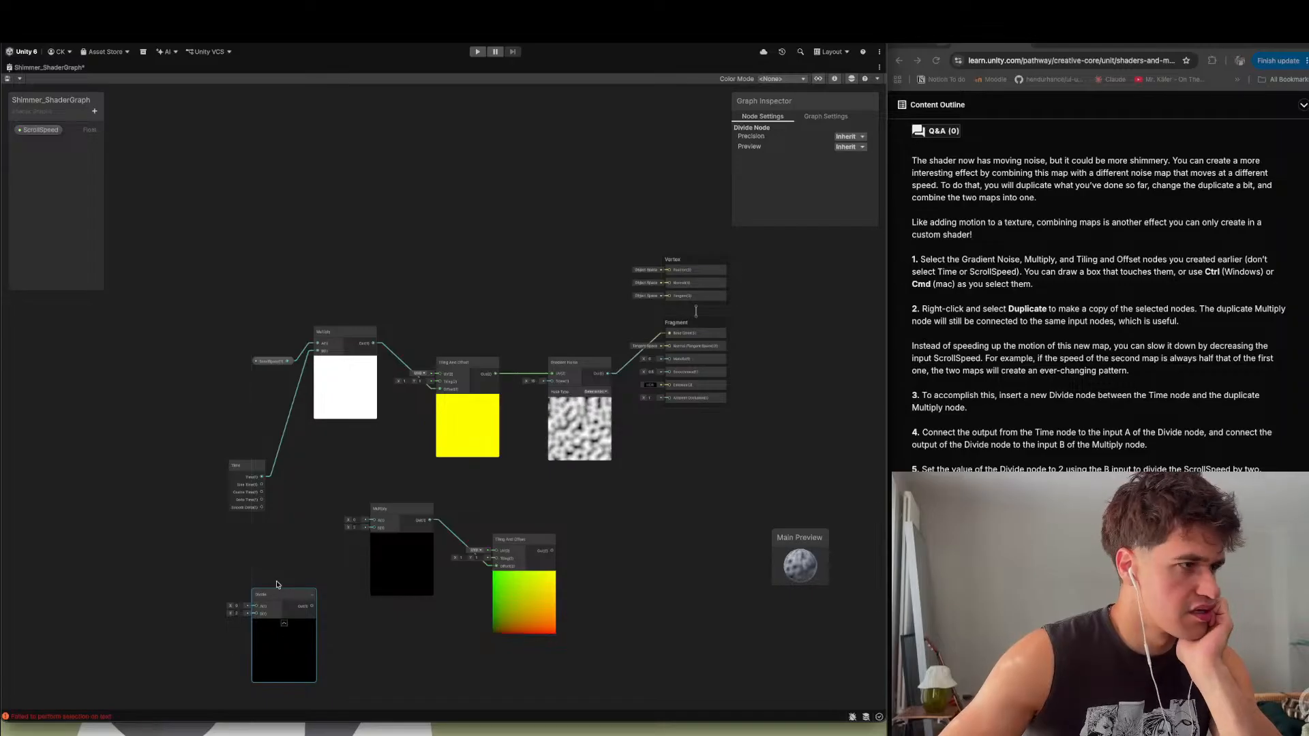
- Wire Time into Divide's A input, Divide into the duplicate Multiply's B input and ScrollSpeed into its A input, moving Divide closer
drag(262, 477, 255, 606)
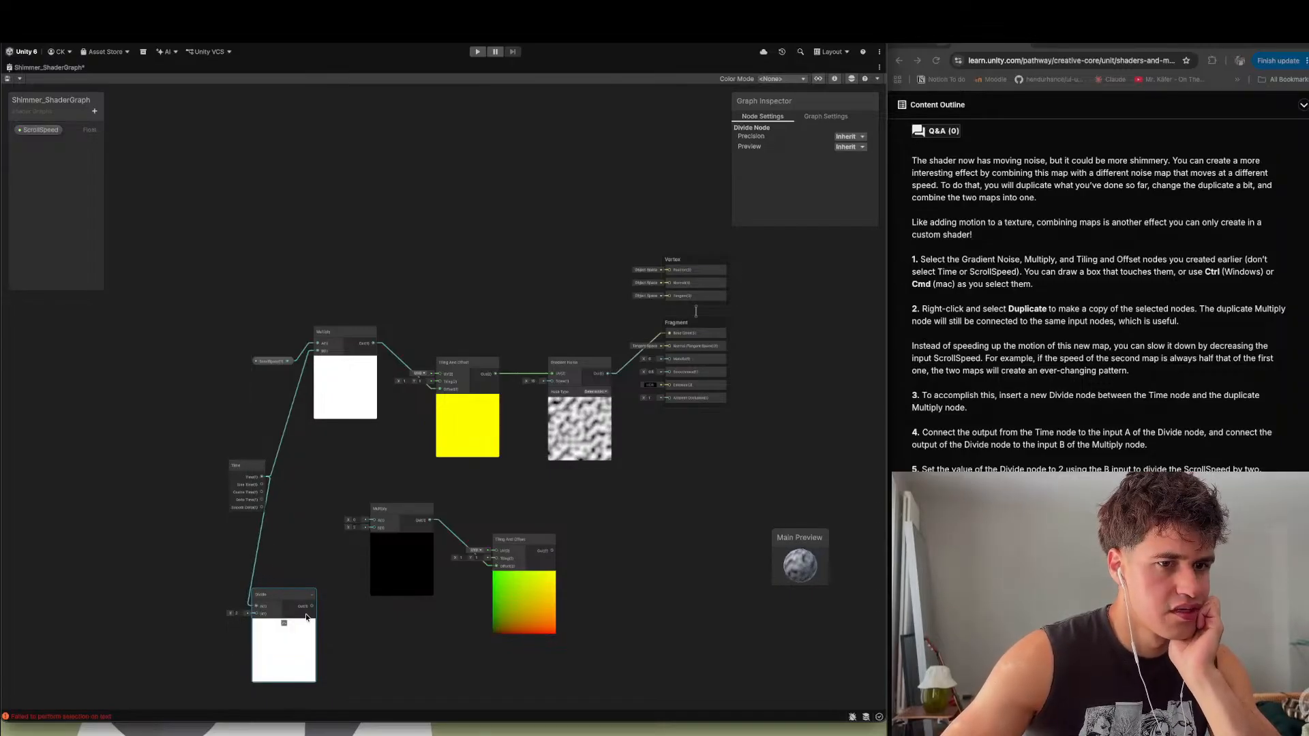
drag(314, 609, 374, 528)
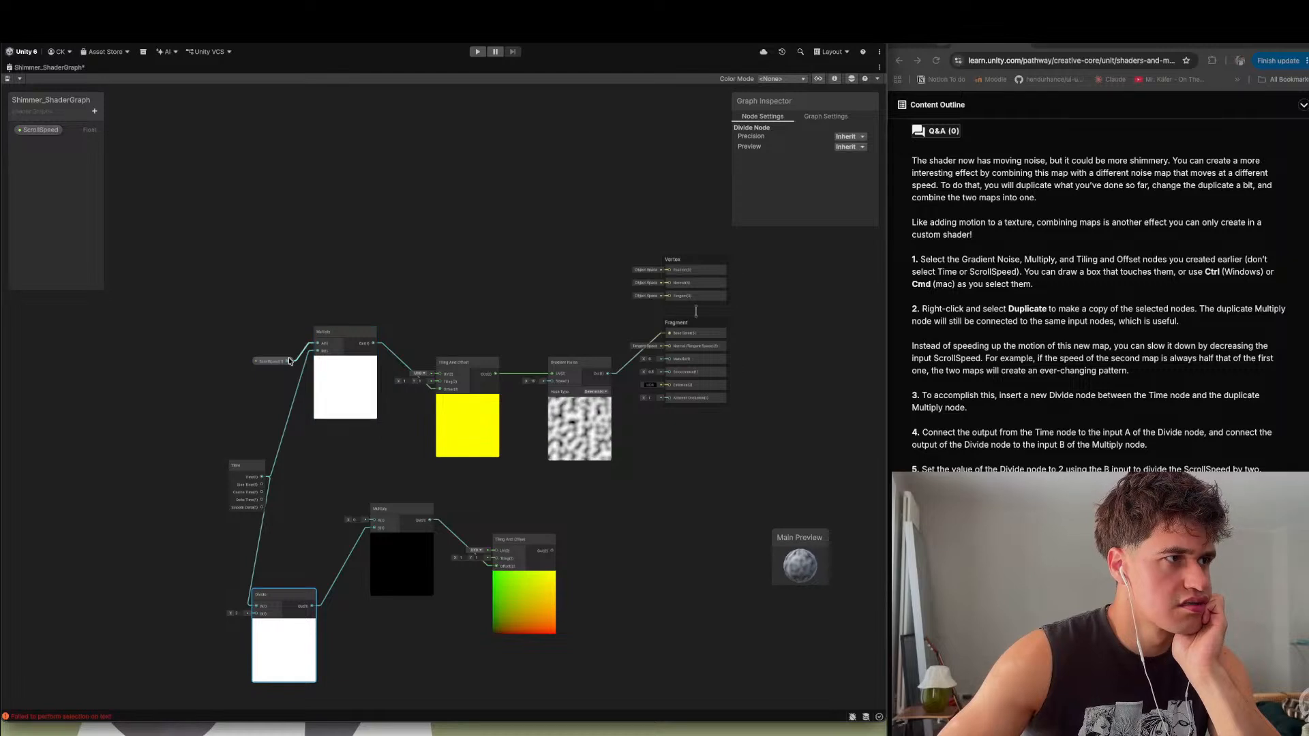
drag(287, 361, 373, 522)
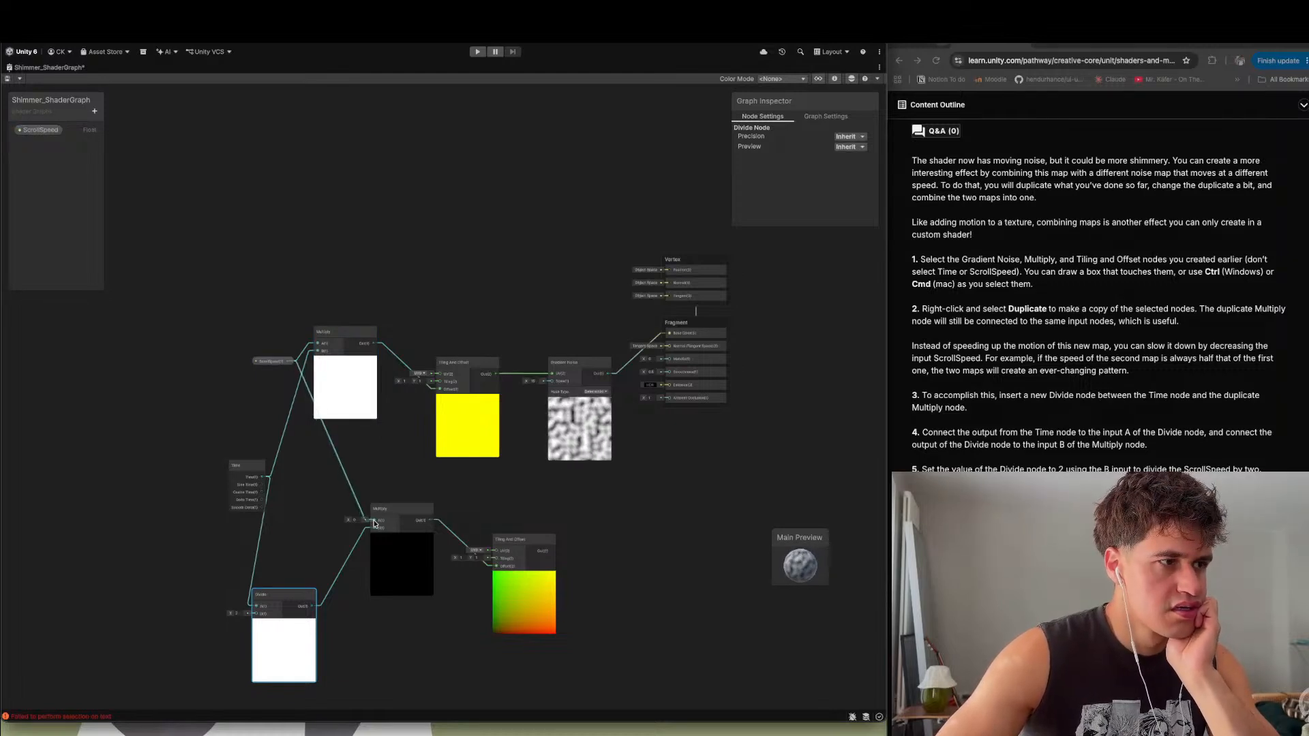
drag(274, 592, 302, 561)
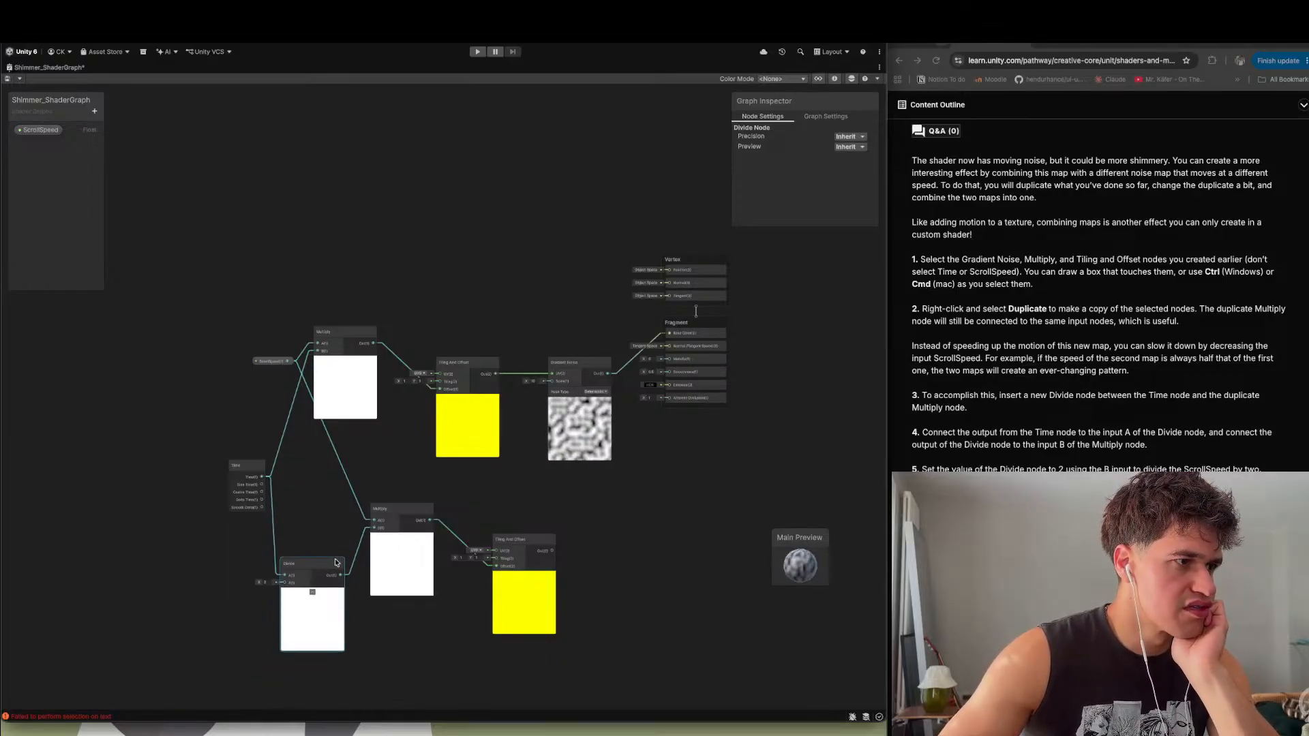
drag(341, 575, 381, 527)
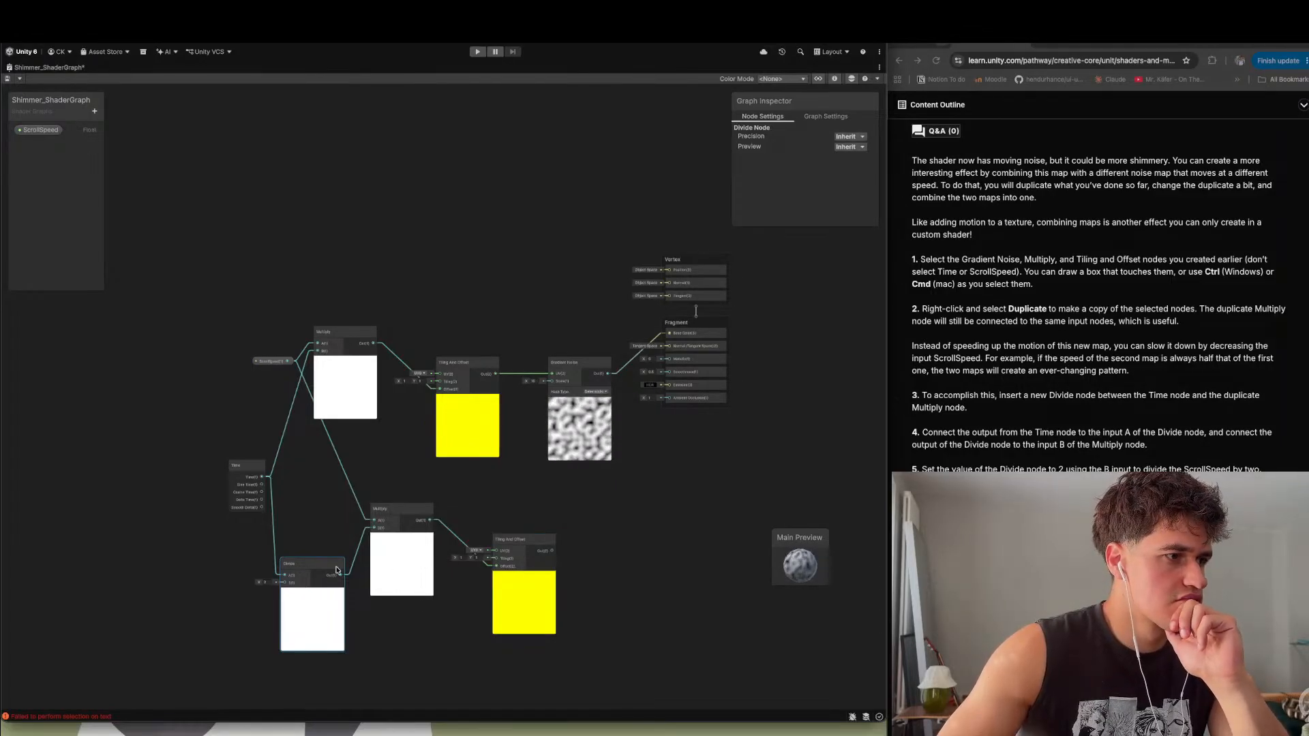
scroll(285, 589, up, 5)
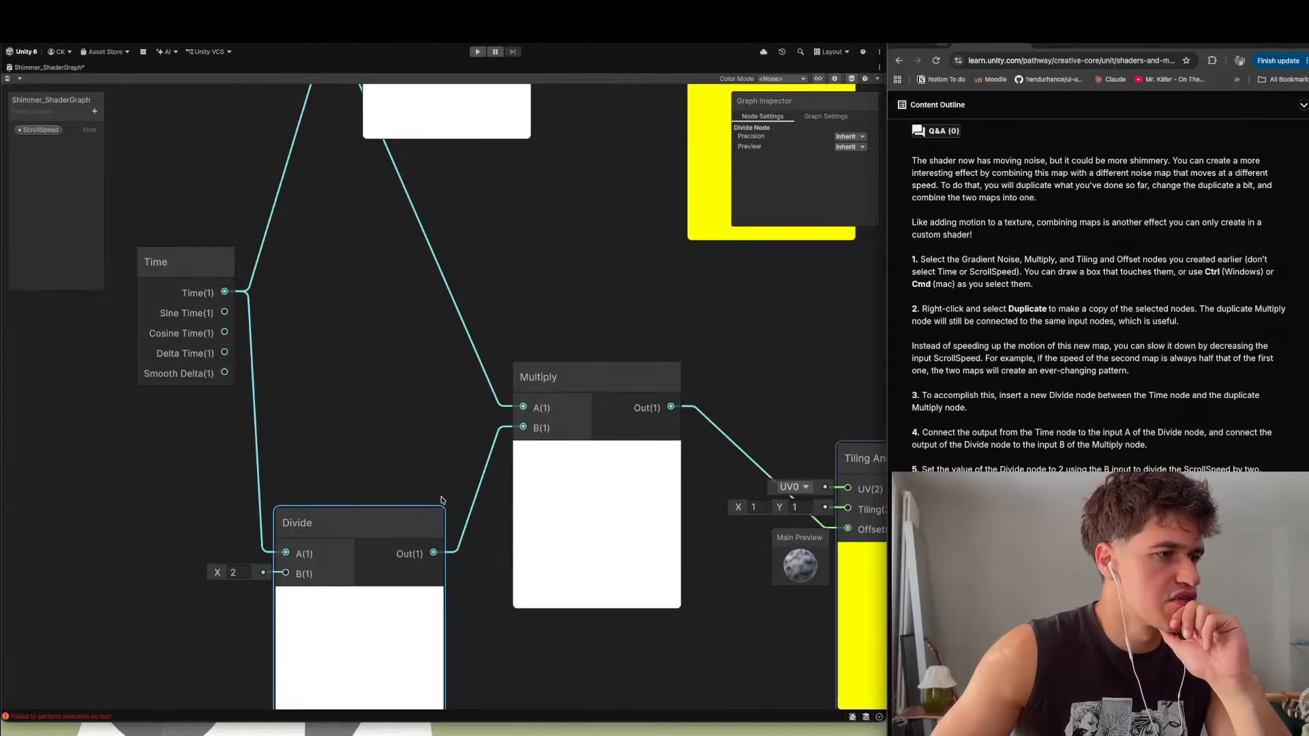
scroll(389, 470, down, 5)
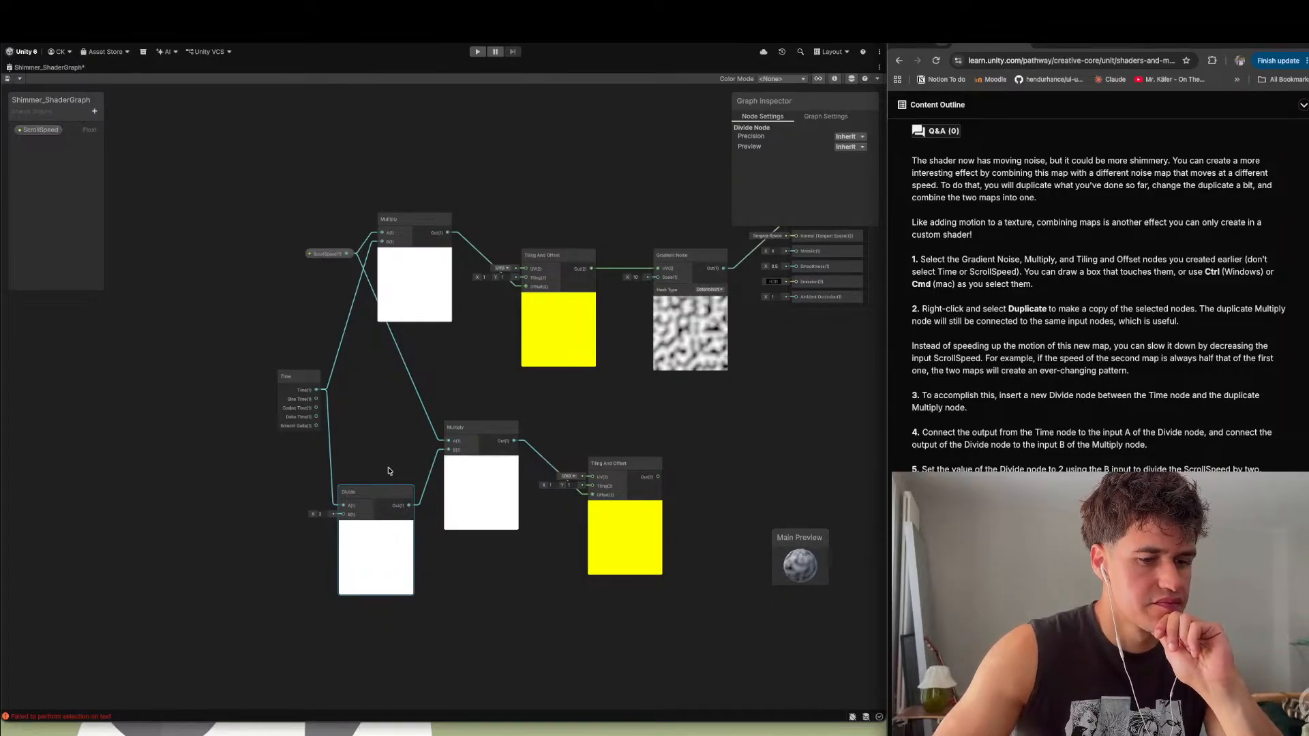
- Duplicate the Gradient Noise node and feed the copy's UV from the duplicate Tiling And Offset instead of the original, placing it alongside
scroll(1099, 295, down, 3)
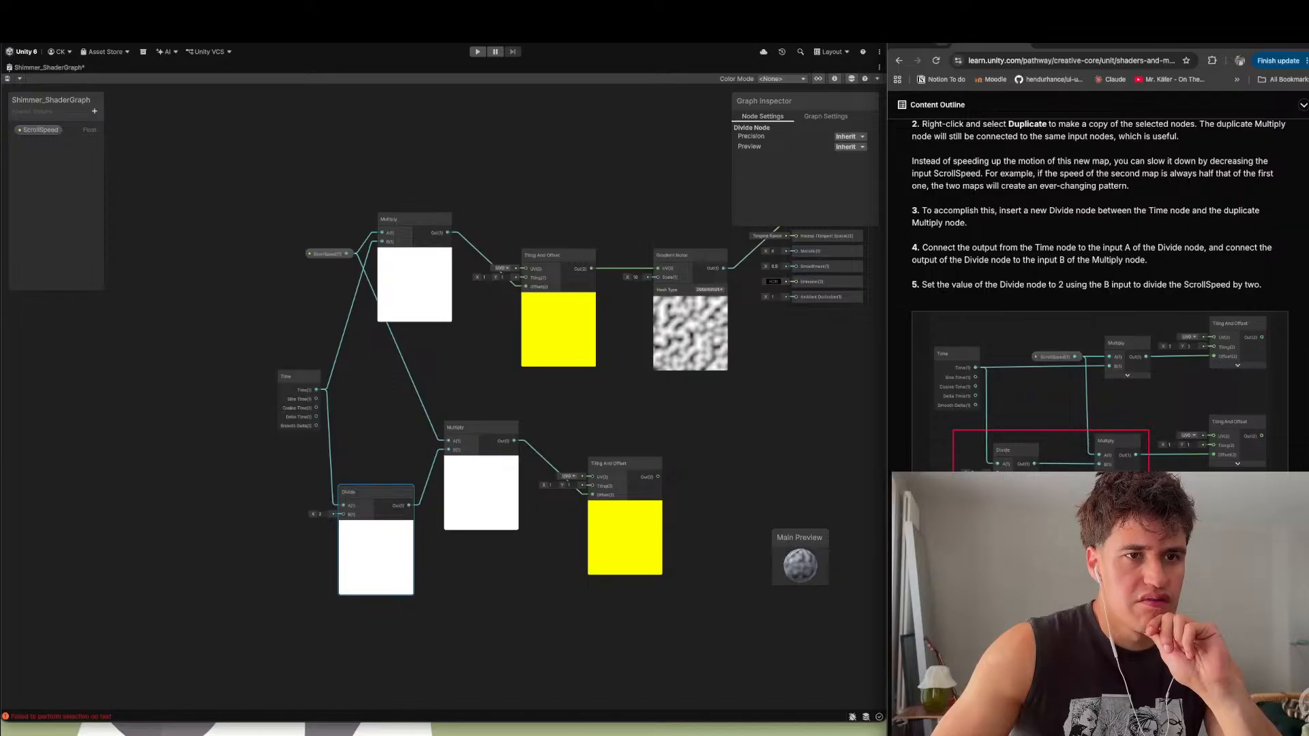
scroll(1099, 295, down, 3)
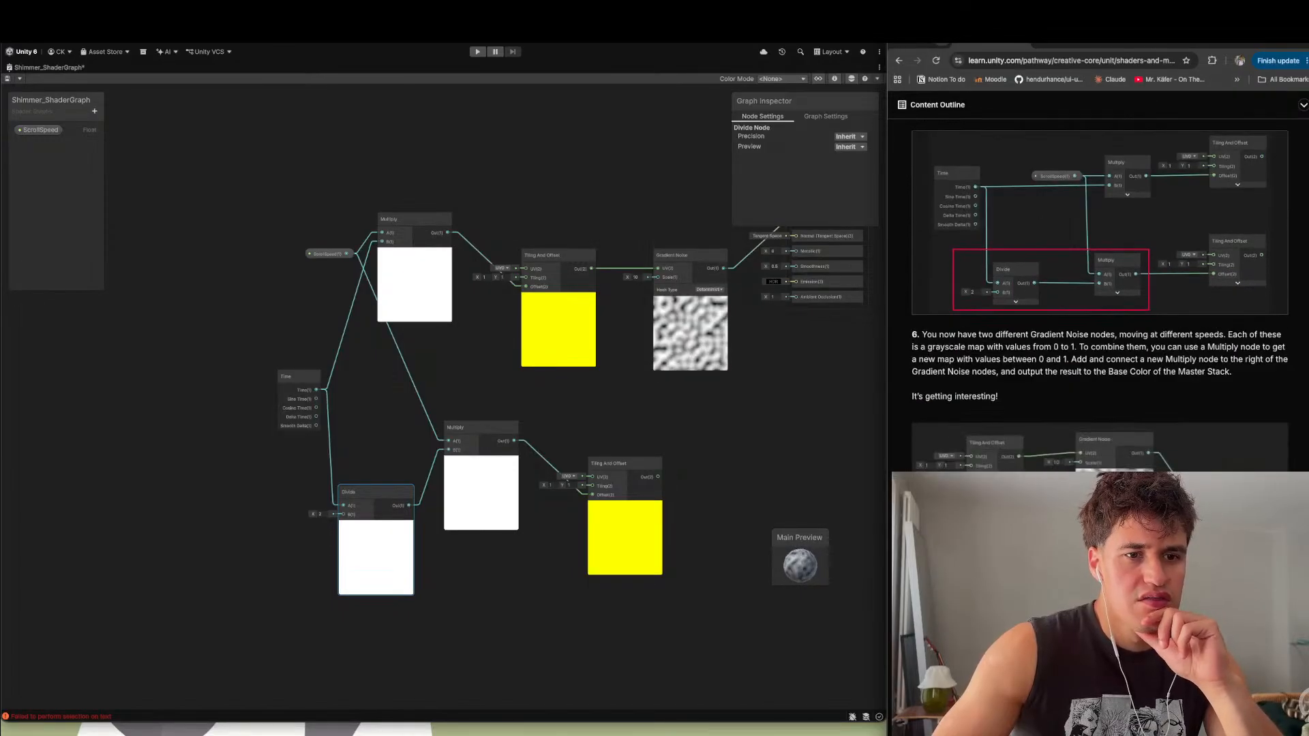
click(695, 256)
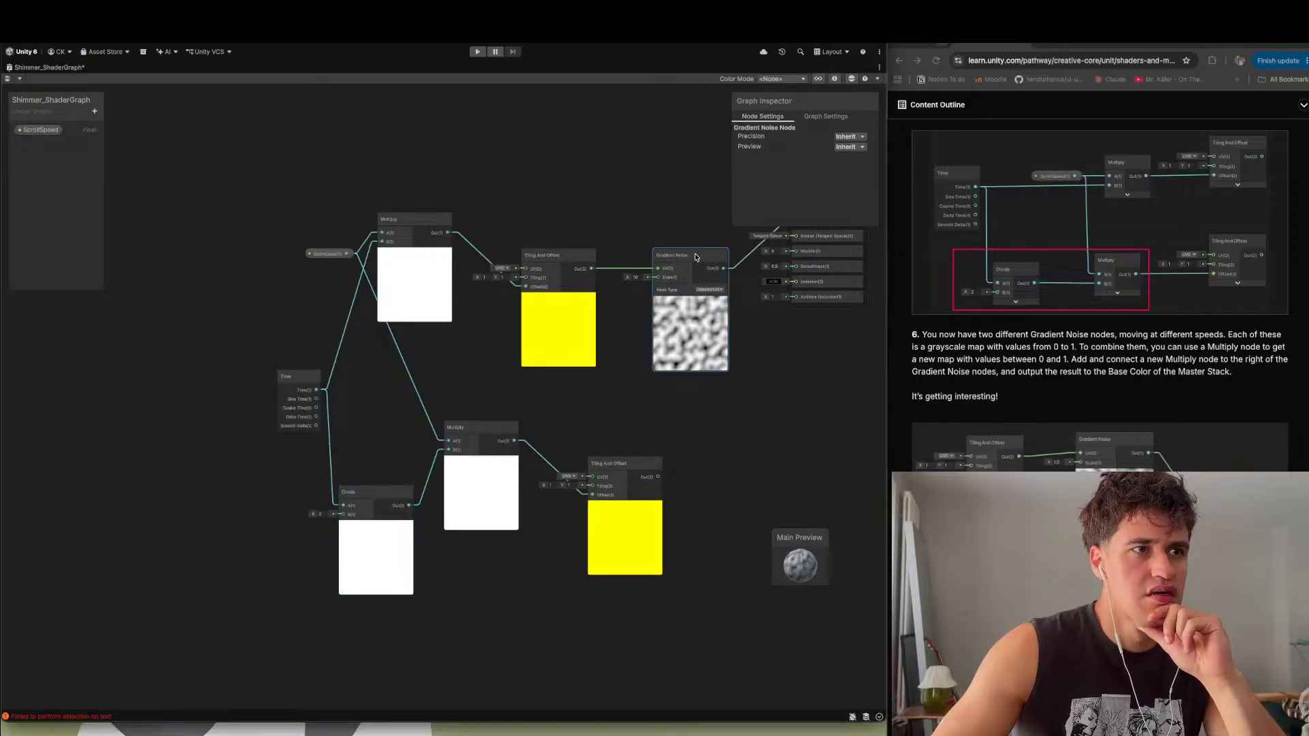
key(ctrl+d)
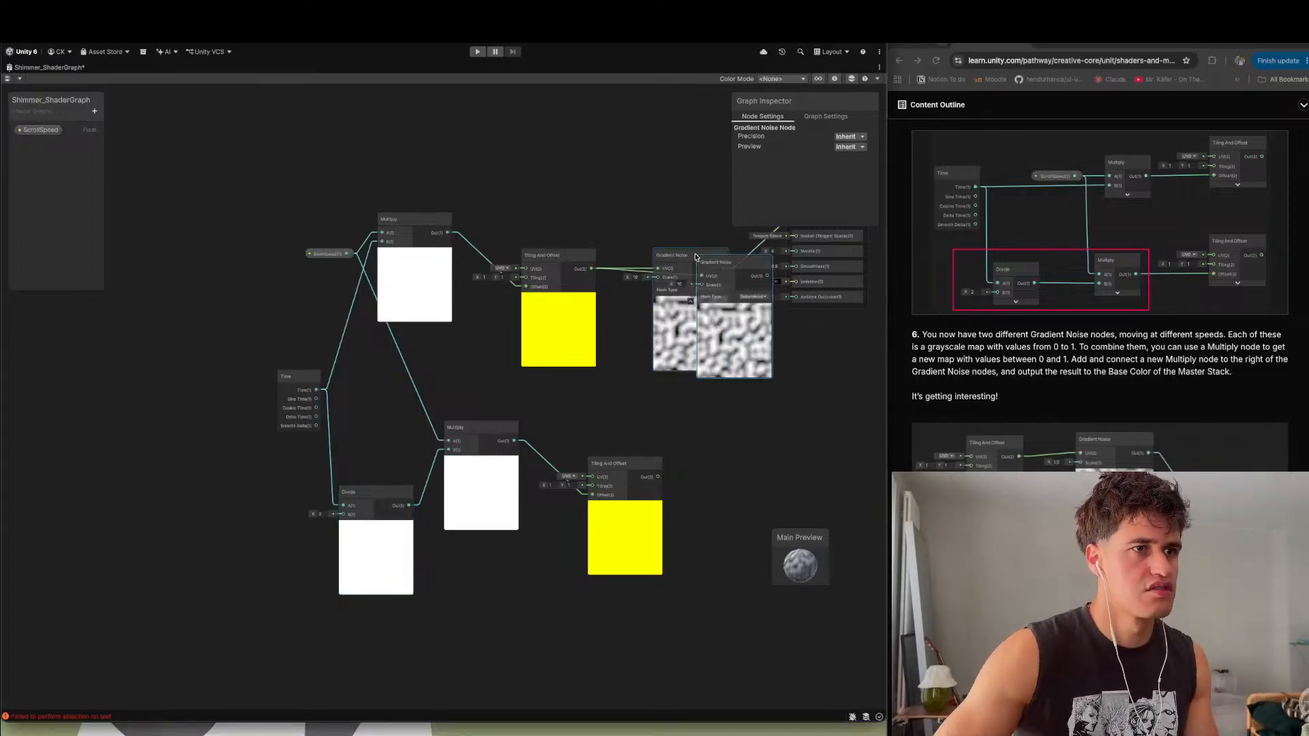
drag(714, 266, 752, 451)
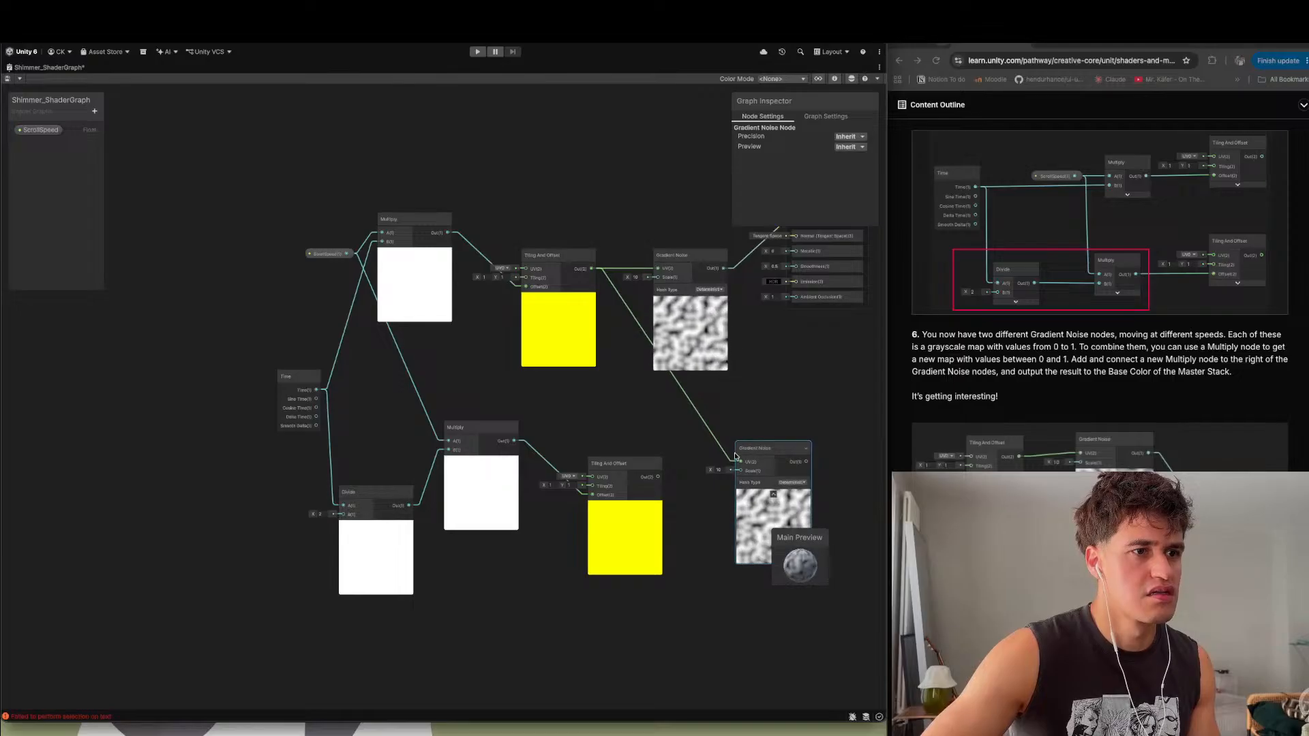
click(707, 431)
key(Delete)
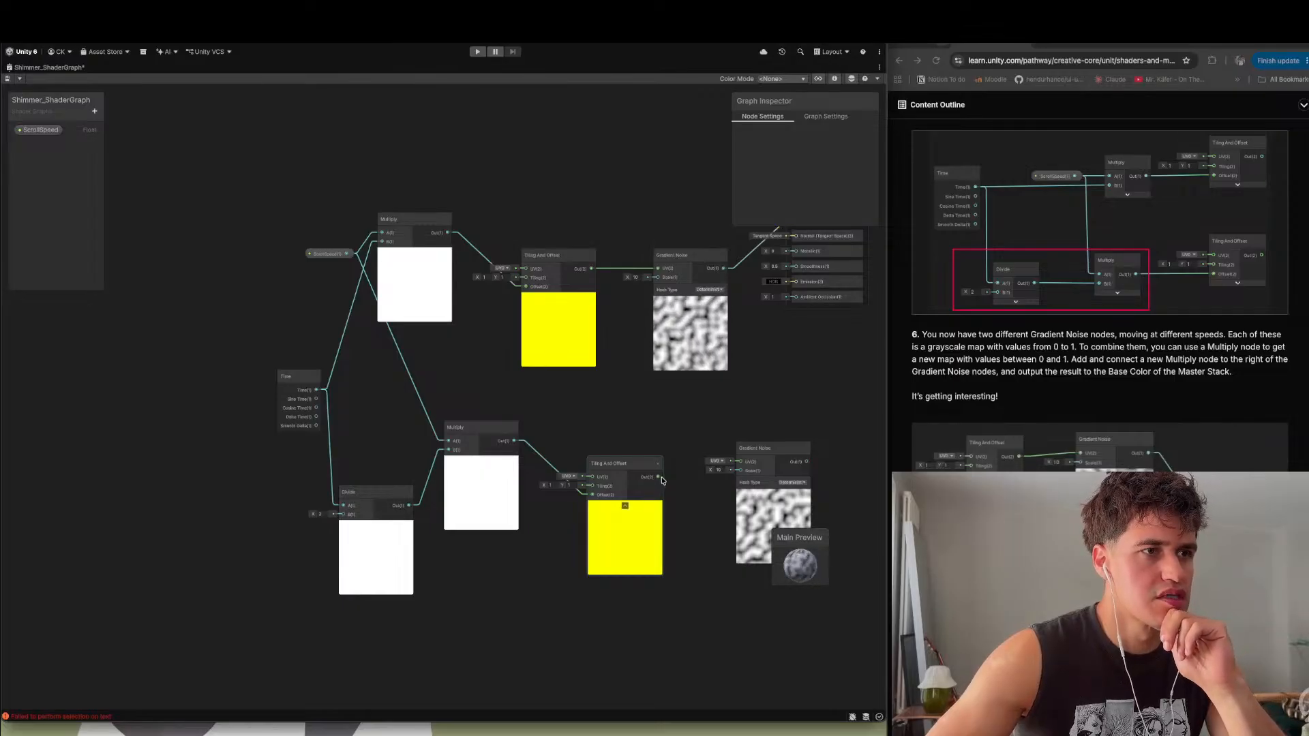
drag(658, 477, 742, 462)
drag(788, 450, 736, 445)
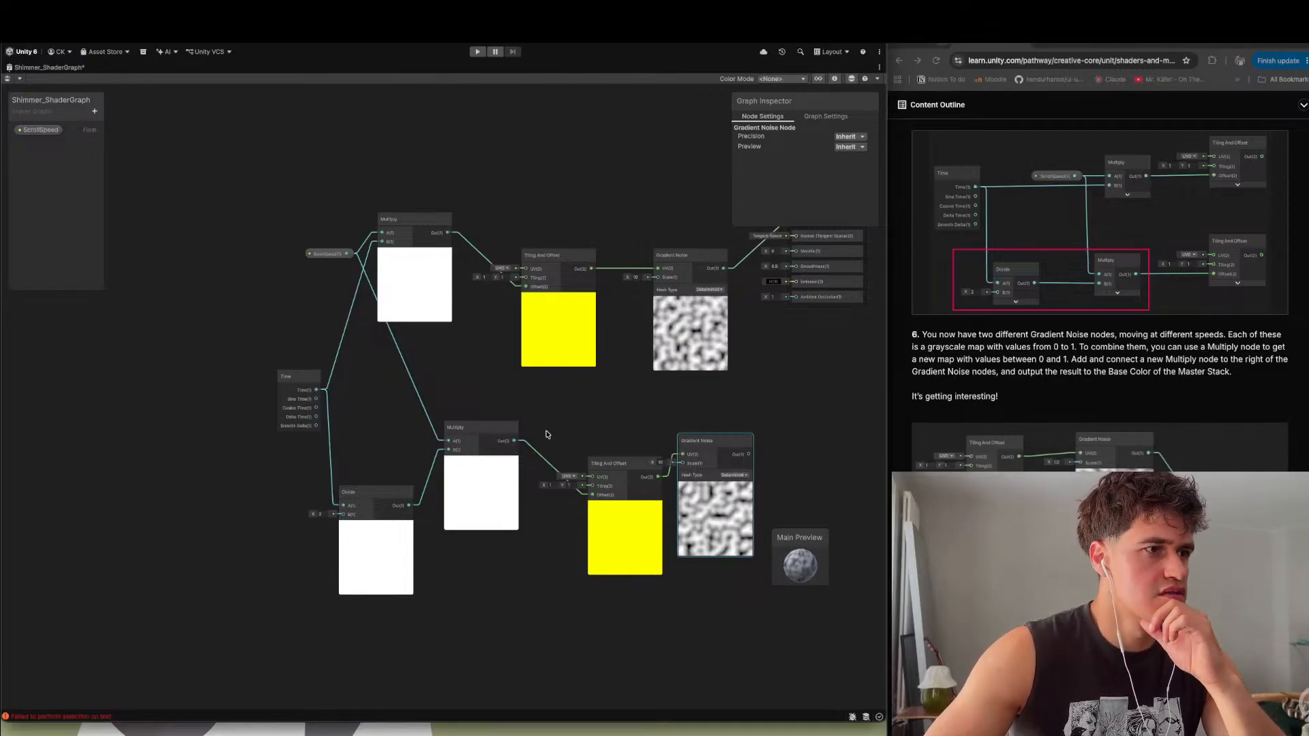
- Add a Multiply node fed by the duplicate Gradient Noise and place it to the right of both noise nodes
scroll(742, 414, down, 4)
scroll(709, 436, up, 2)
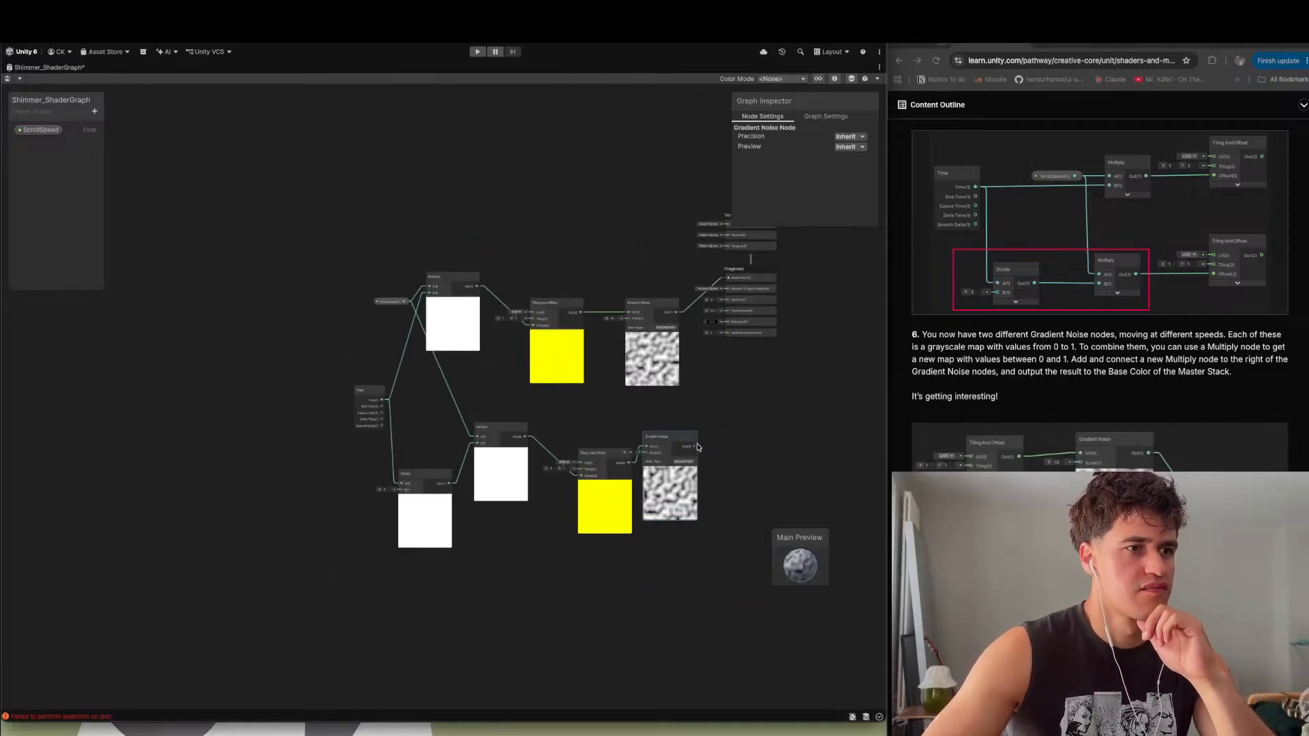
key(space)
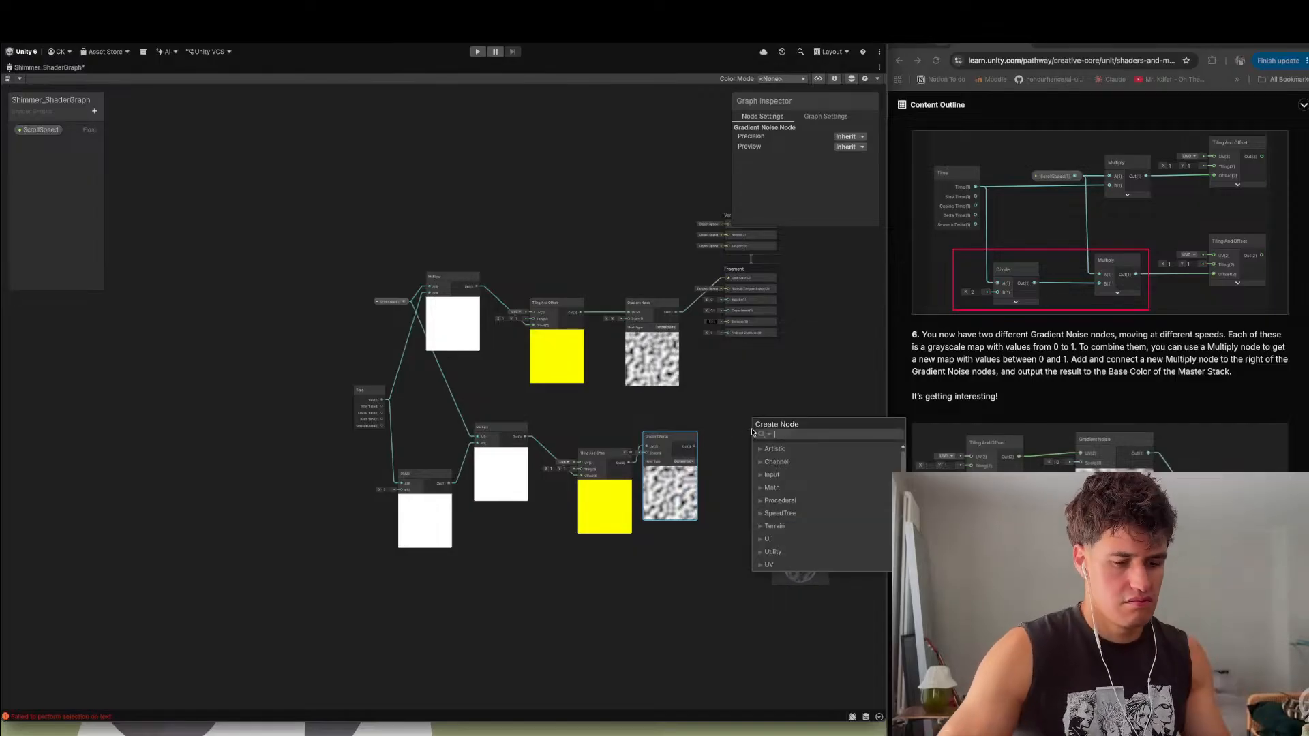
text(multi)
key(Return)
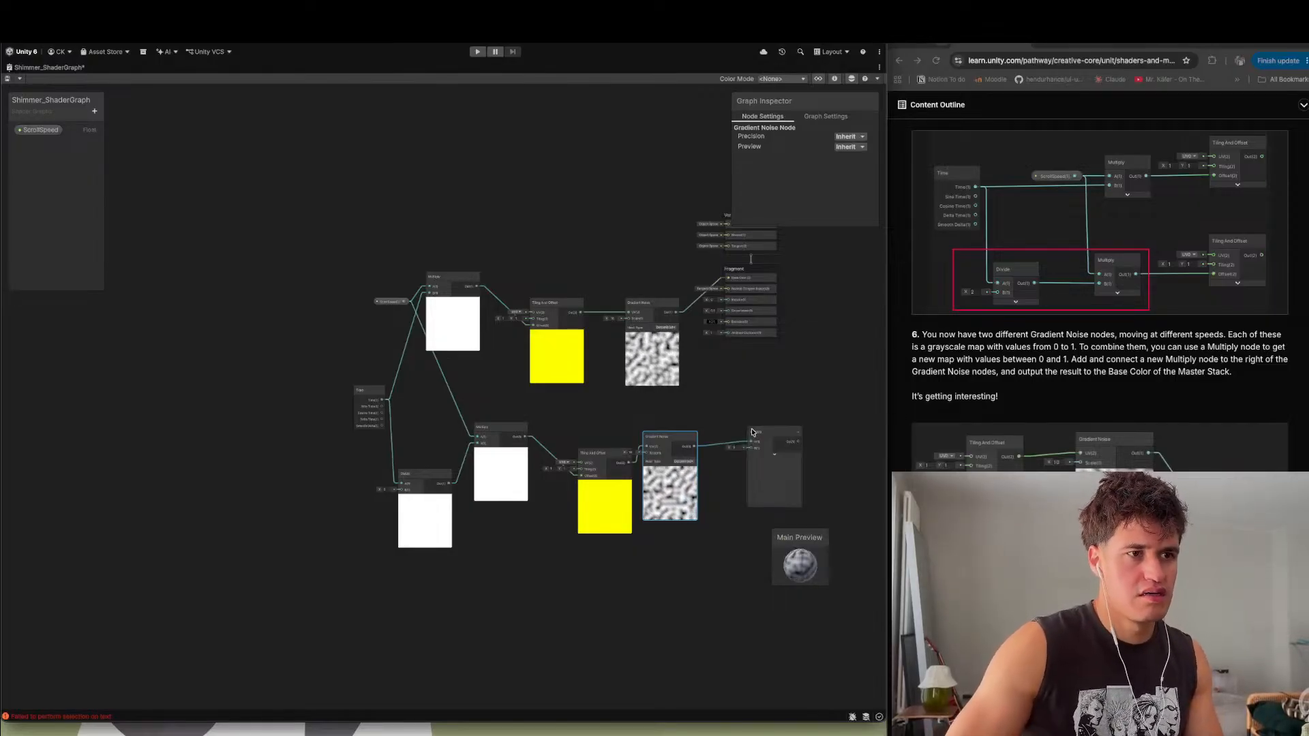
drag(751, 431, 737, 393)
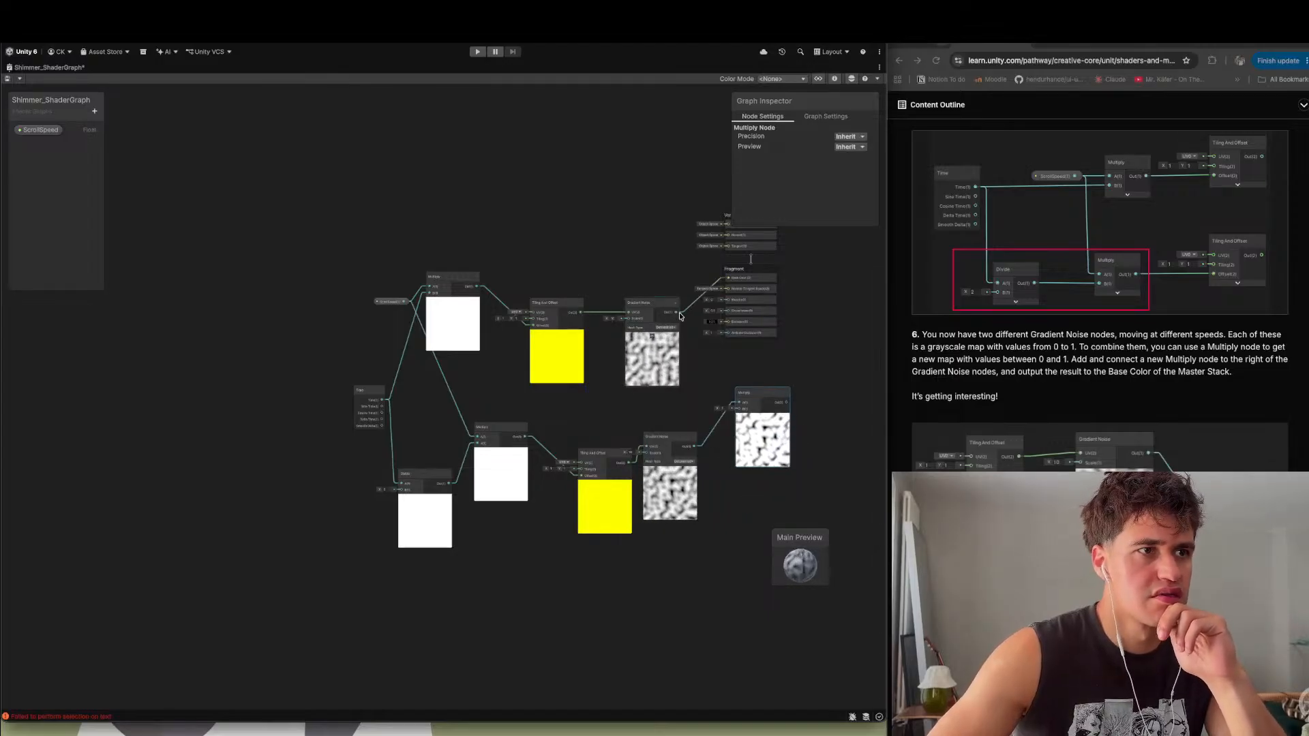
- Disconnect the original Gradient Noise from Base Color and connect its output to the new Multiply node's B input
click(689, 312)
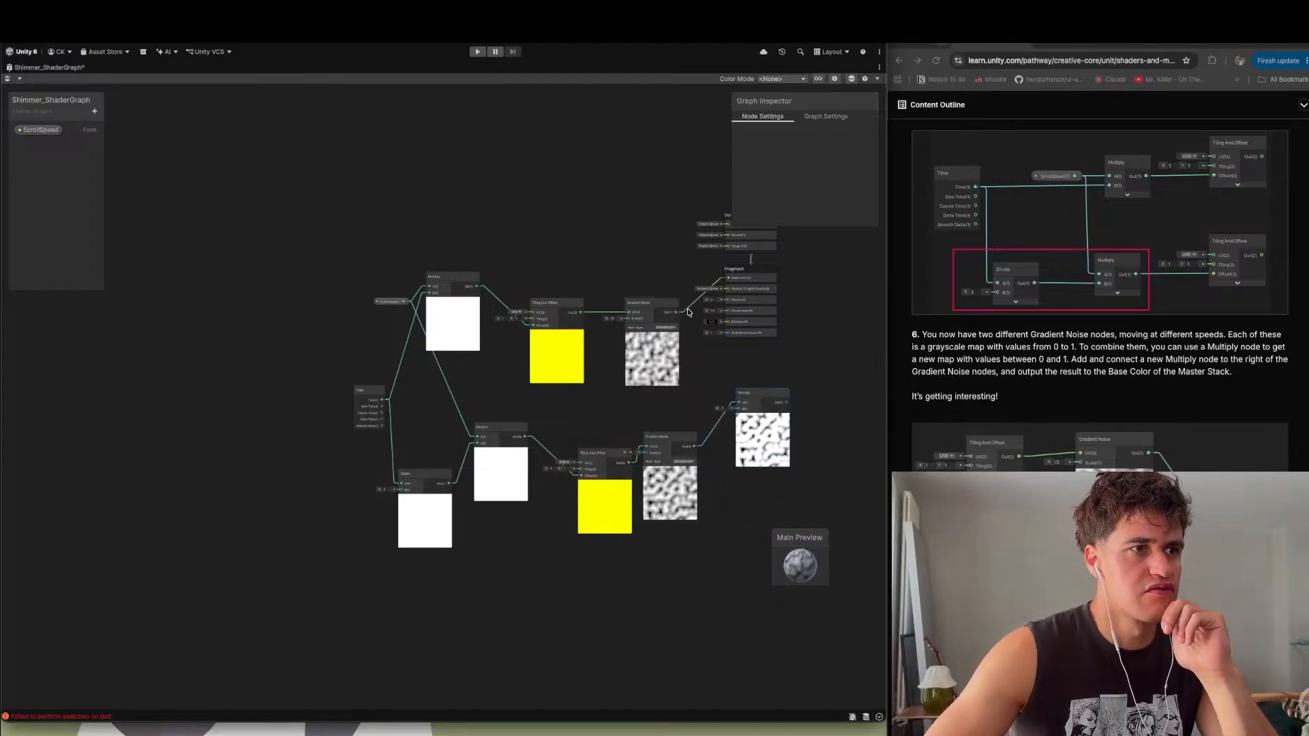
key(Delete)
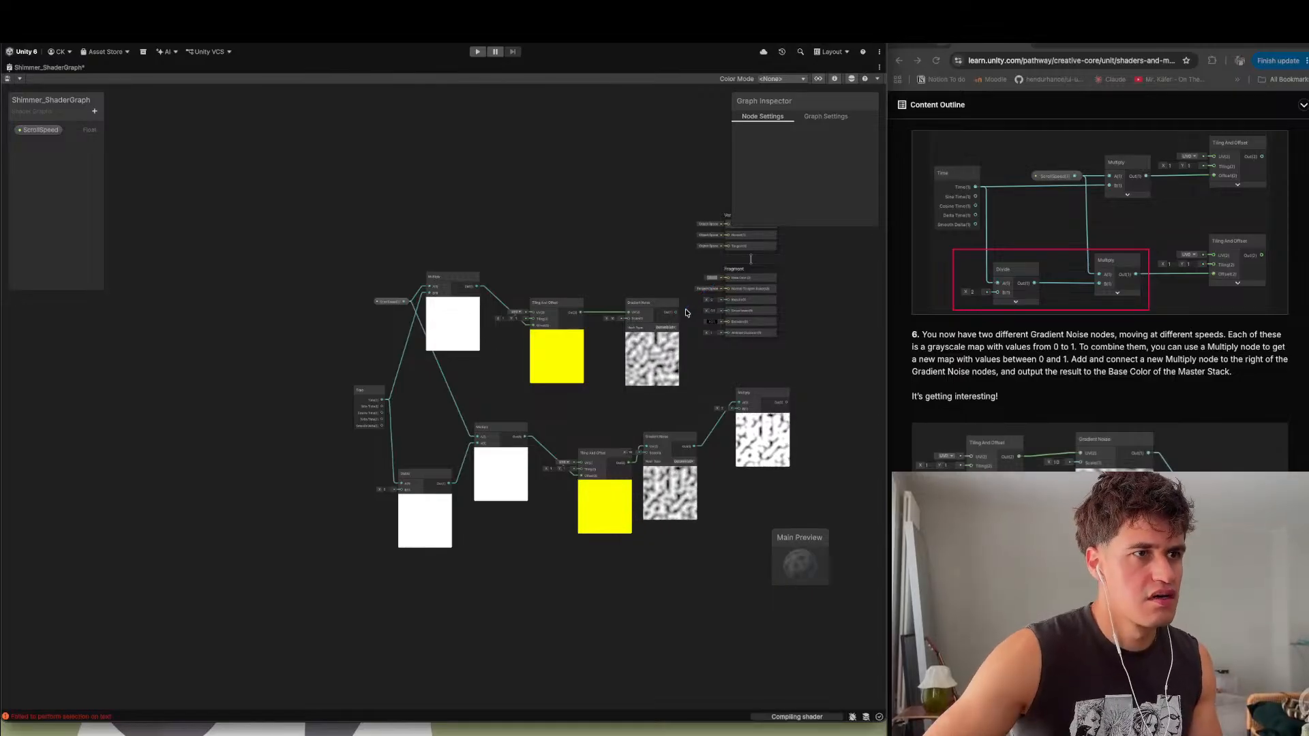
drag(675, 313, 739, 403)
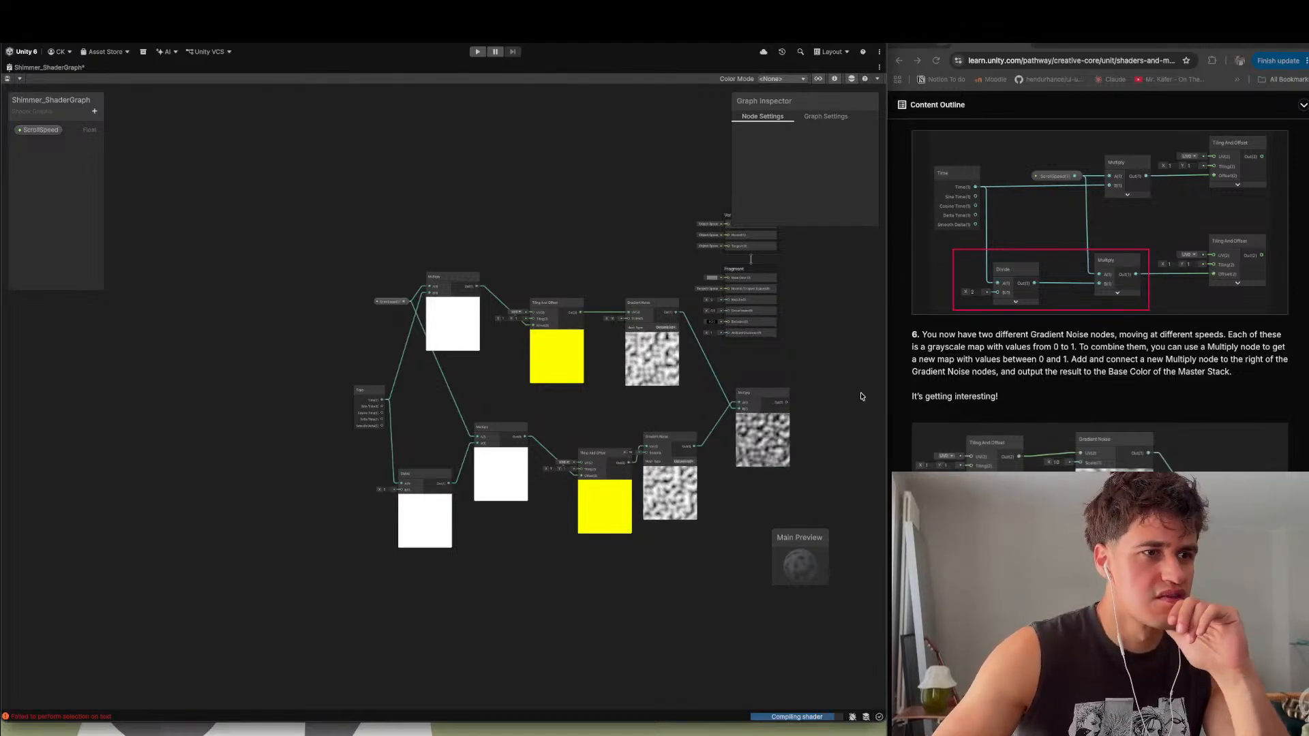
scroll(793, 446, up, 5)
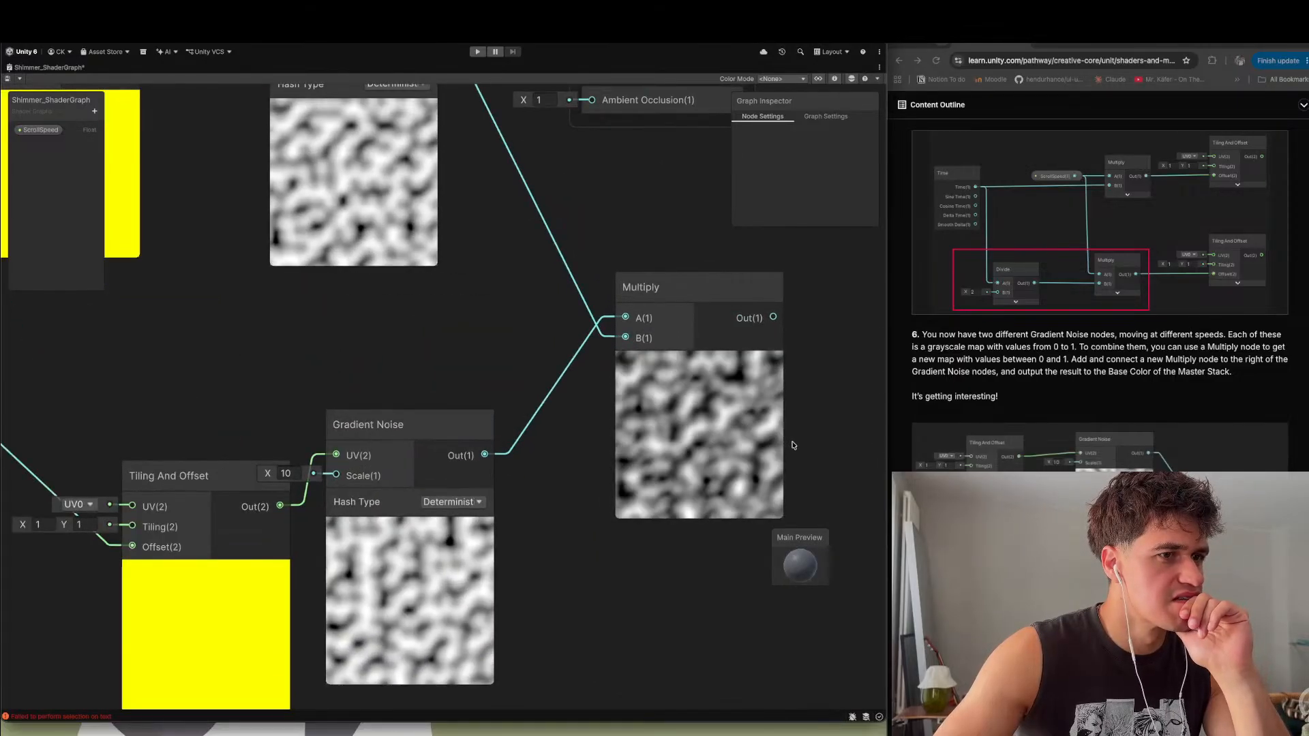
scroll(793, 445, down, 5)
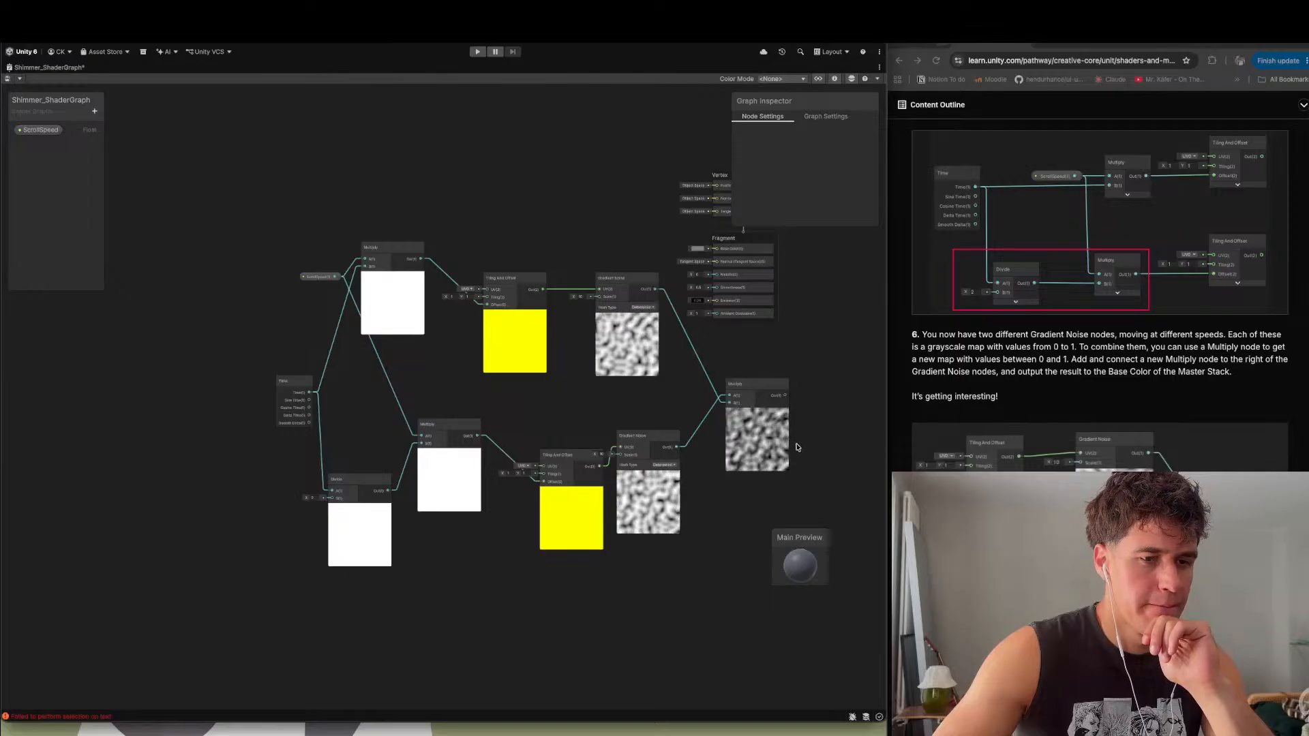
- Move the entire noise node network up and left away from the master stack, and connect the final Multiply output to Base Color
scroll(1023, 420, down, 5)
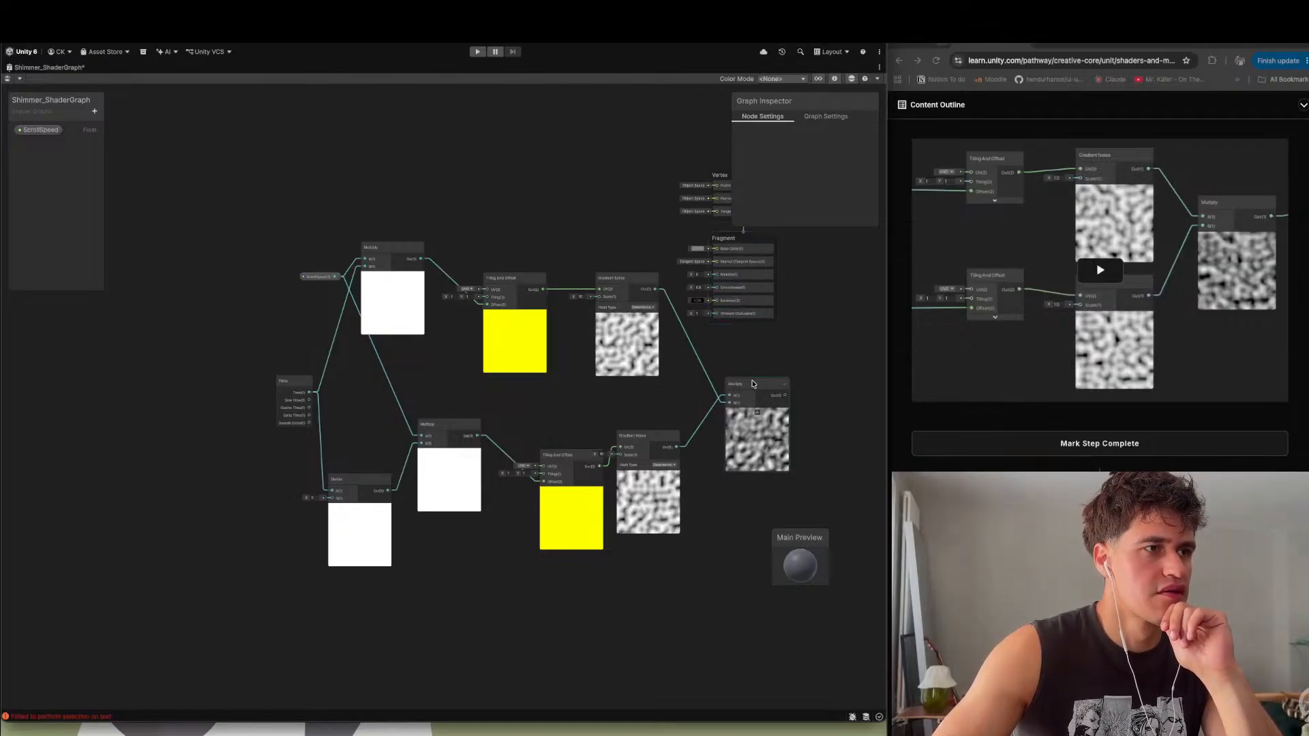
drag(295, 212, 668, 622)
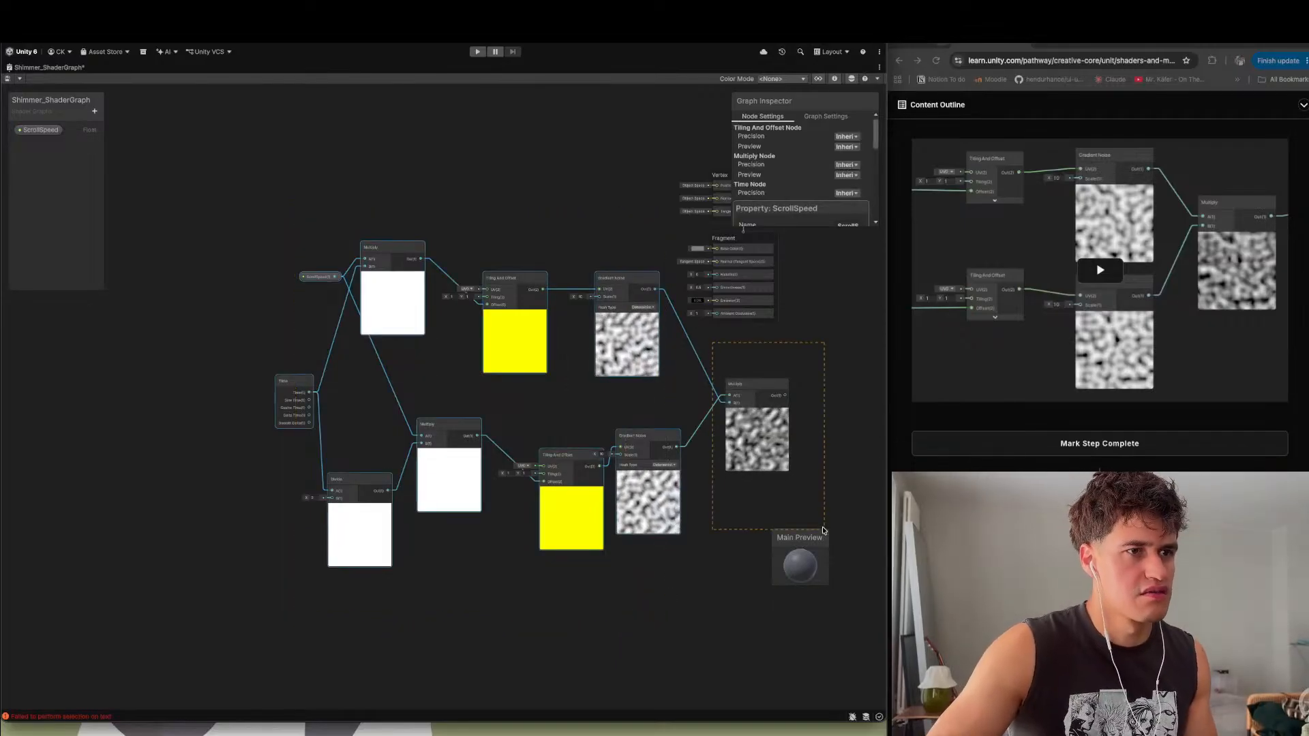
drag(739, 385, 577, 316)
click(702, 416)
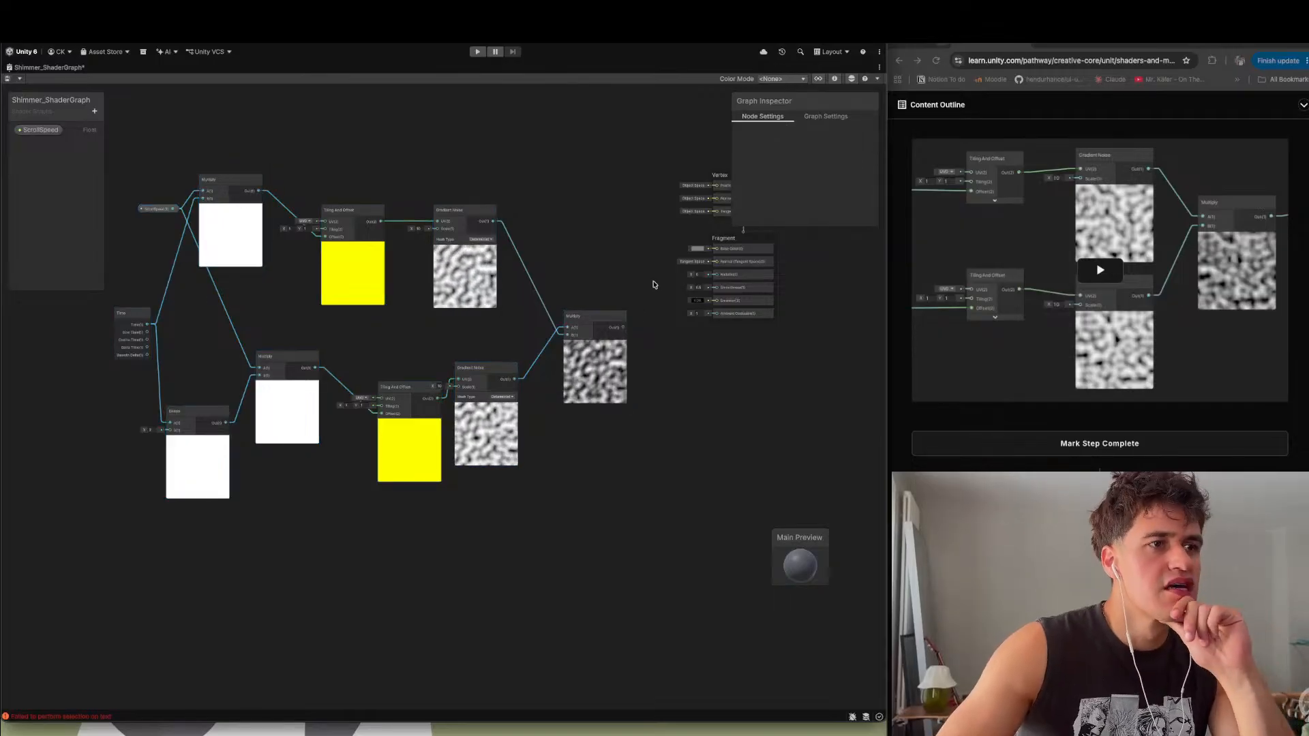
scroll(654, 285, up, 3)
scroll(694, 383, down, 5)
drag(648, 371, 724, 304)
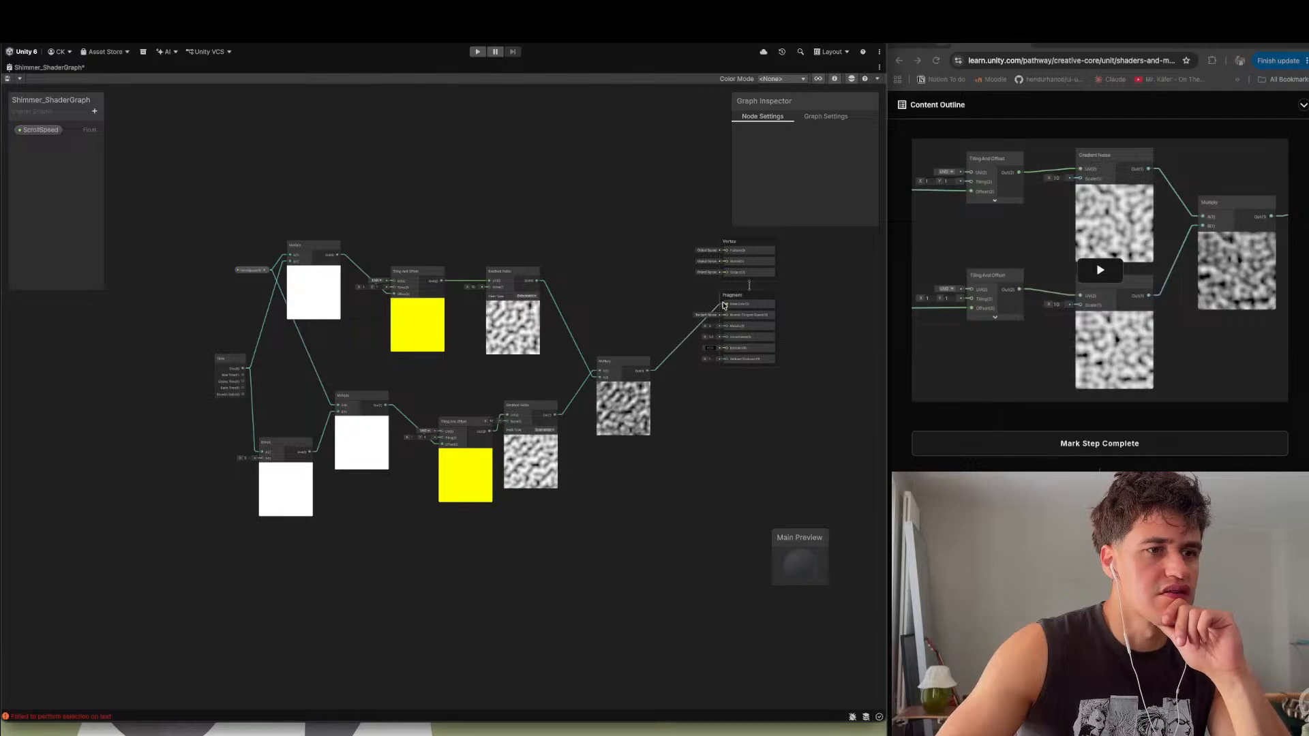
- Read the tutorial's "Group nodes to stay organized" section about grouping the nodes assembled so far
scroll(1022, 462, down, 2)
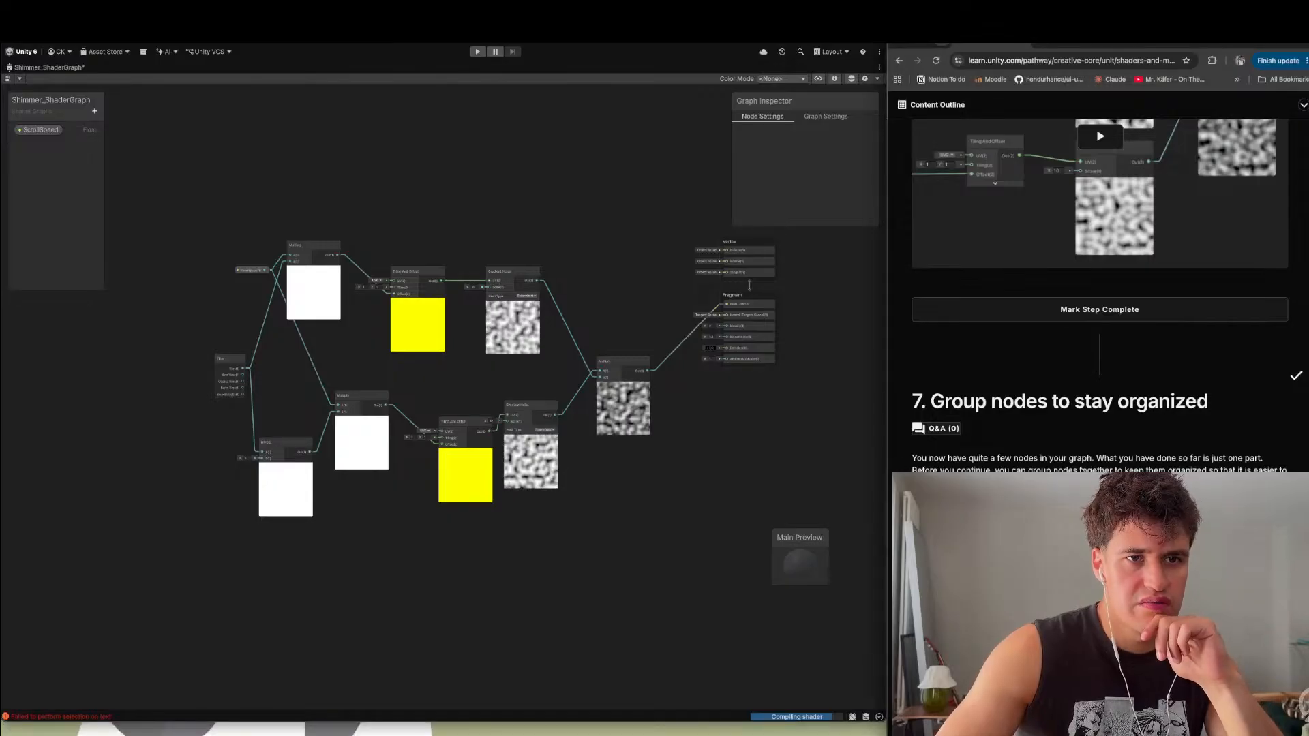
scroll(1076, 470, down, 1)
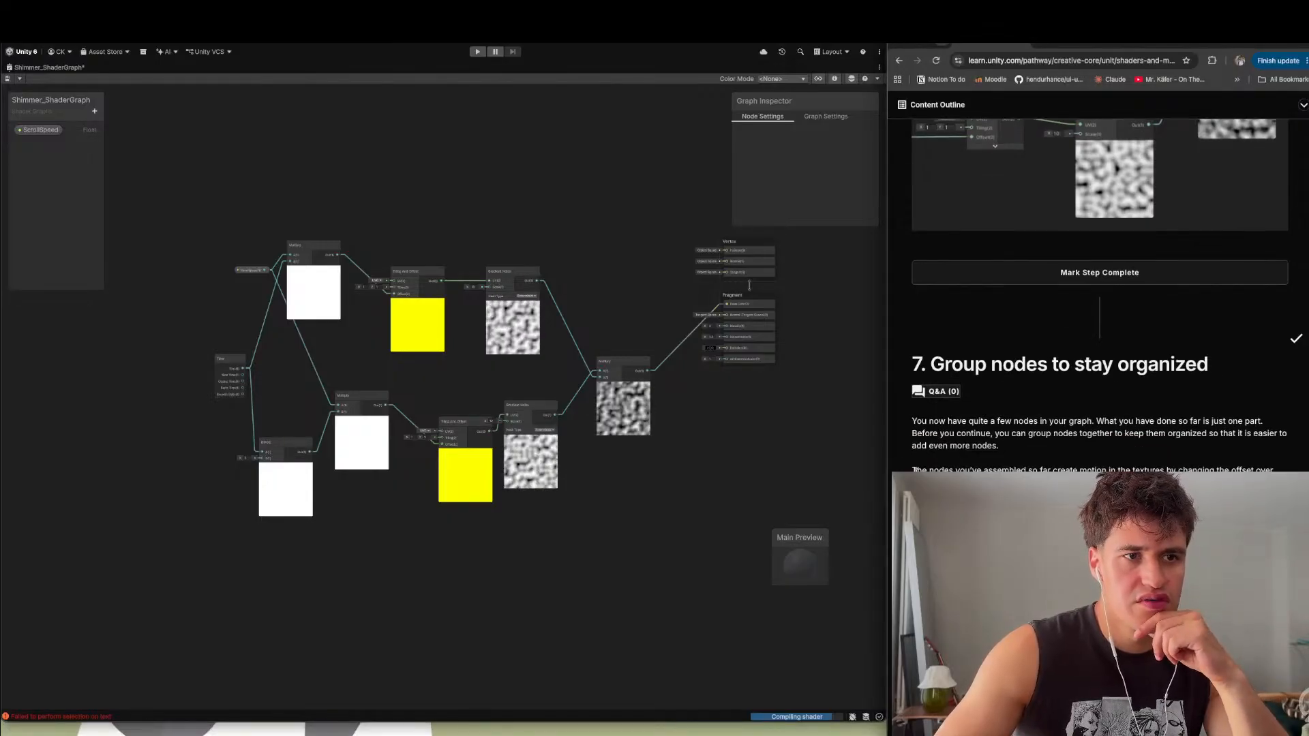
drag(917, 470, 1048, 470)
drag(1209, 469, 1274, 470)
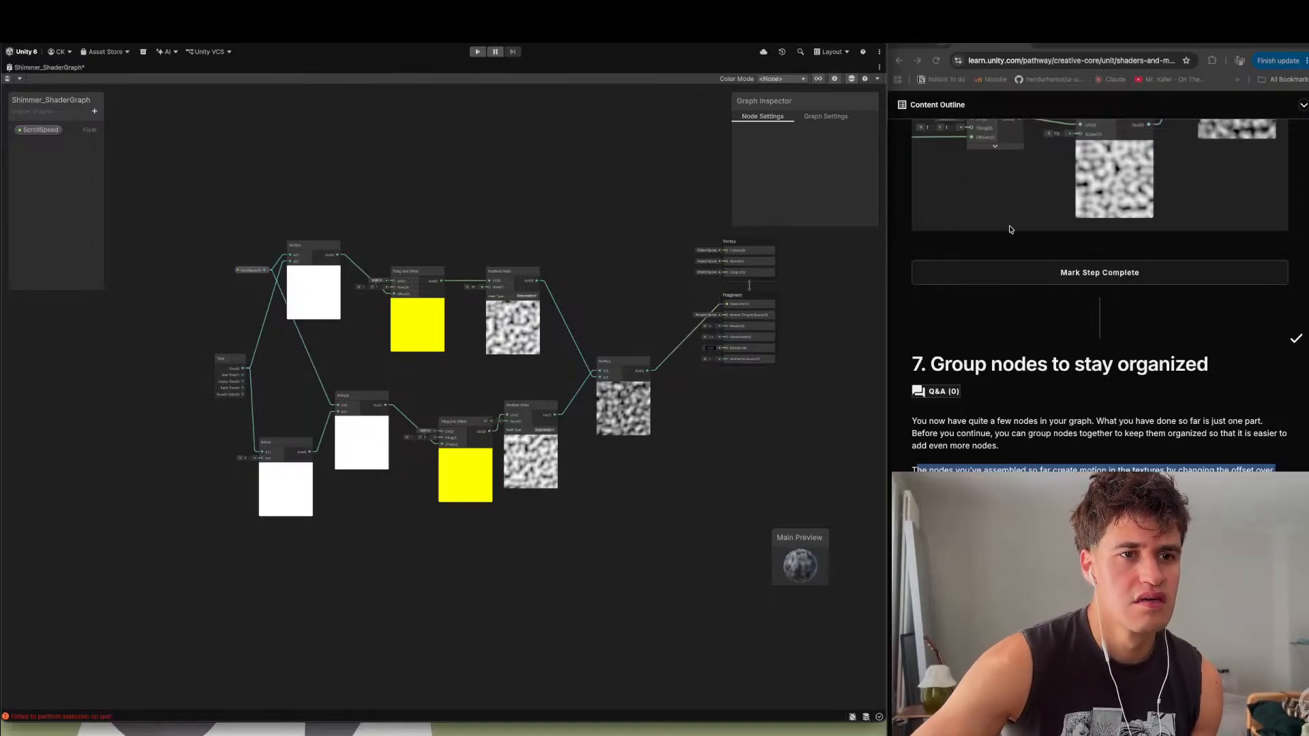
- Shift the lower Tiling And Offset node left and the upper one slightly right so the two roughly line up
scroll(1047, 458, down, 2)
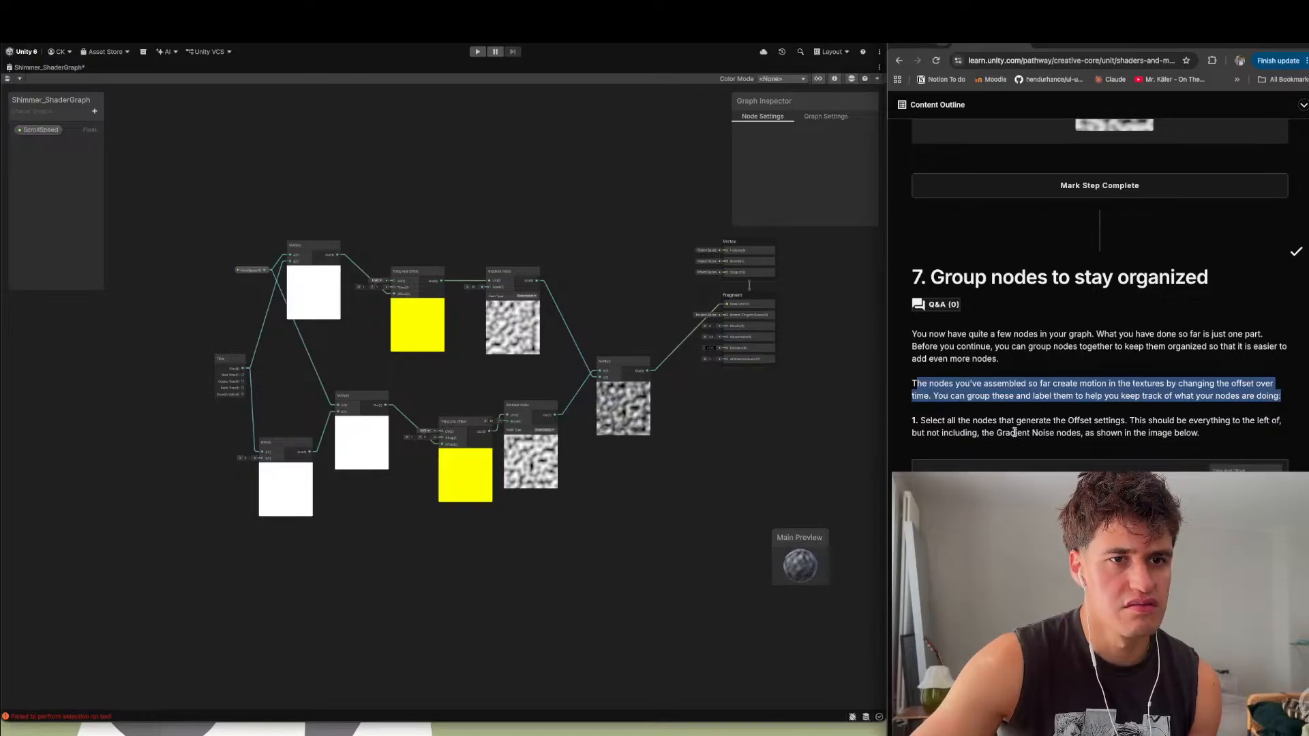
scroll(1013, 433, down, 1)
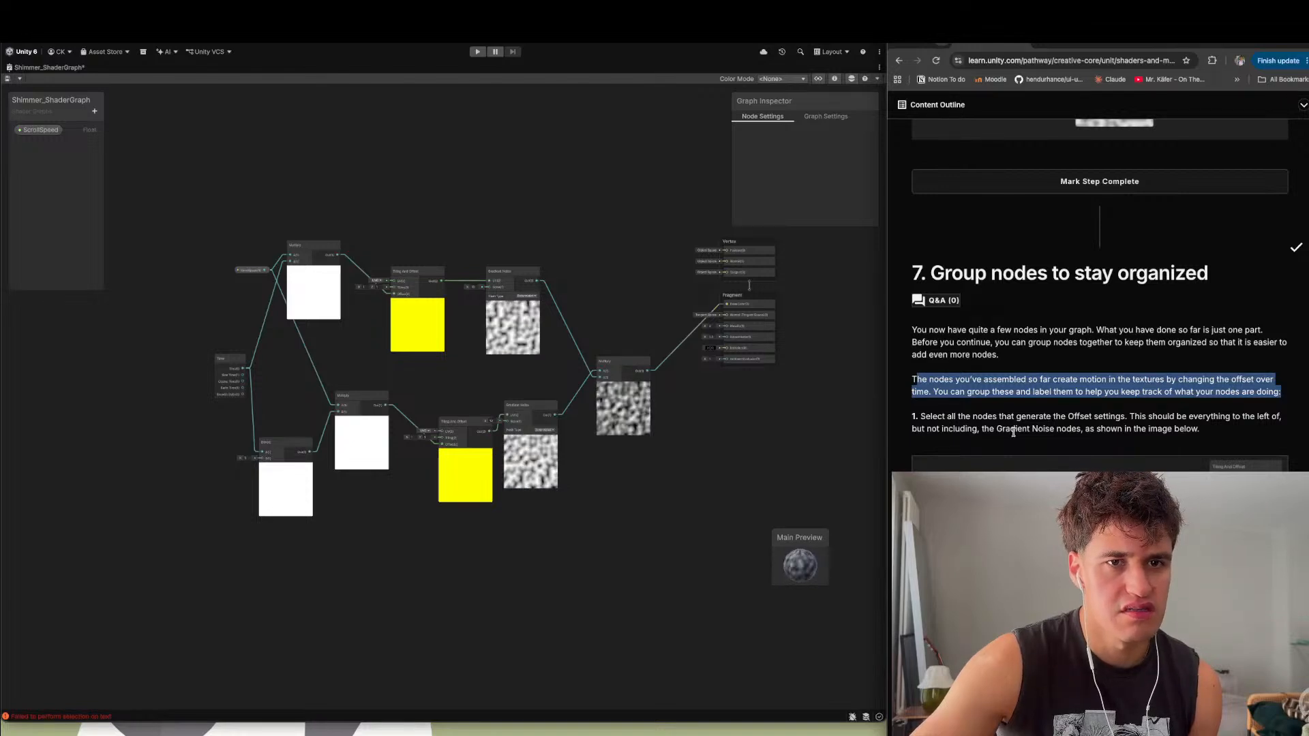
drag(460, 423, 440, 424)
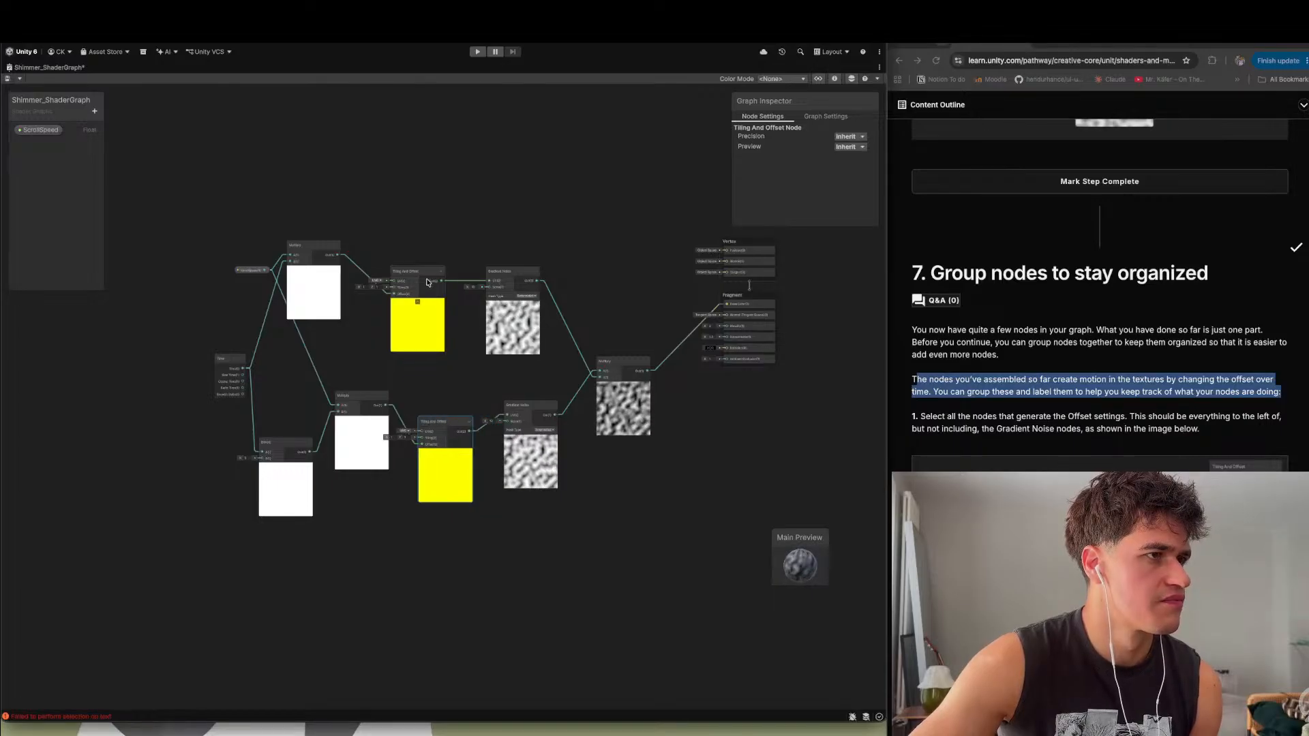
drag(427, 282, 445, 284)
- Group all nodes left of the Gradient Noise nodes as "Changing Offset over Time" and move the group further left, away from them
drag(184, 190, 336, 464)
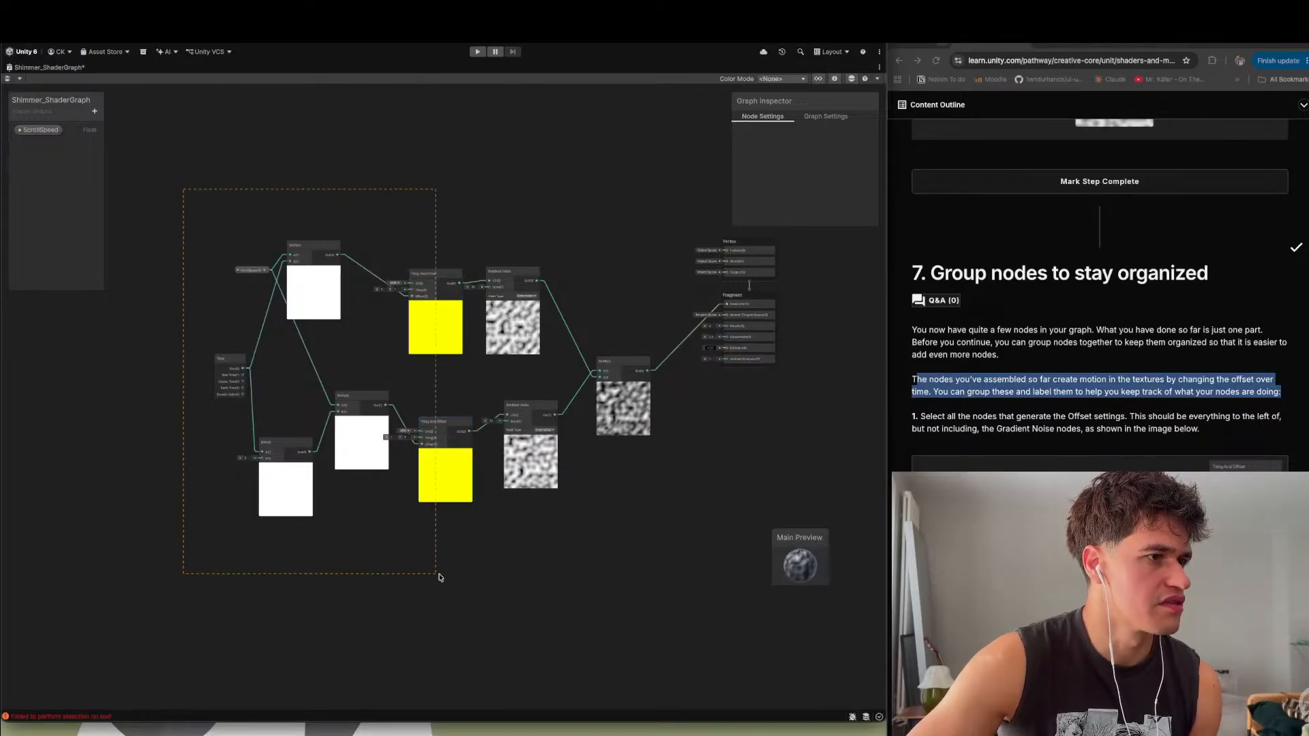
drag(438, 578, 450, 581)
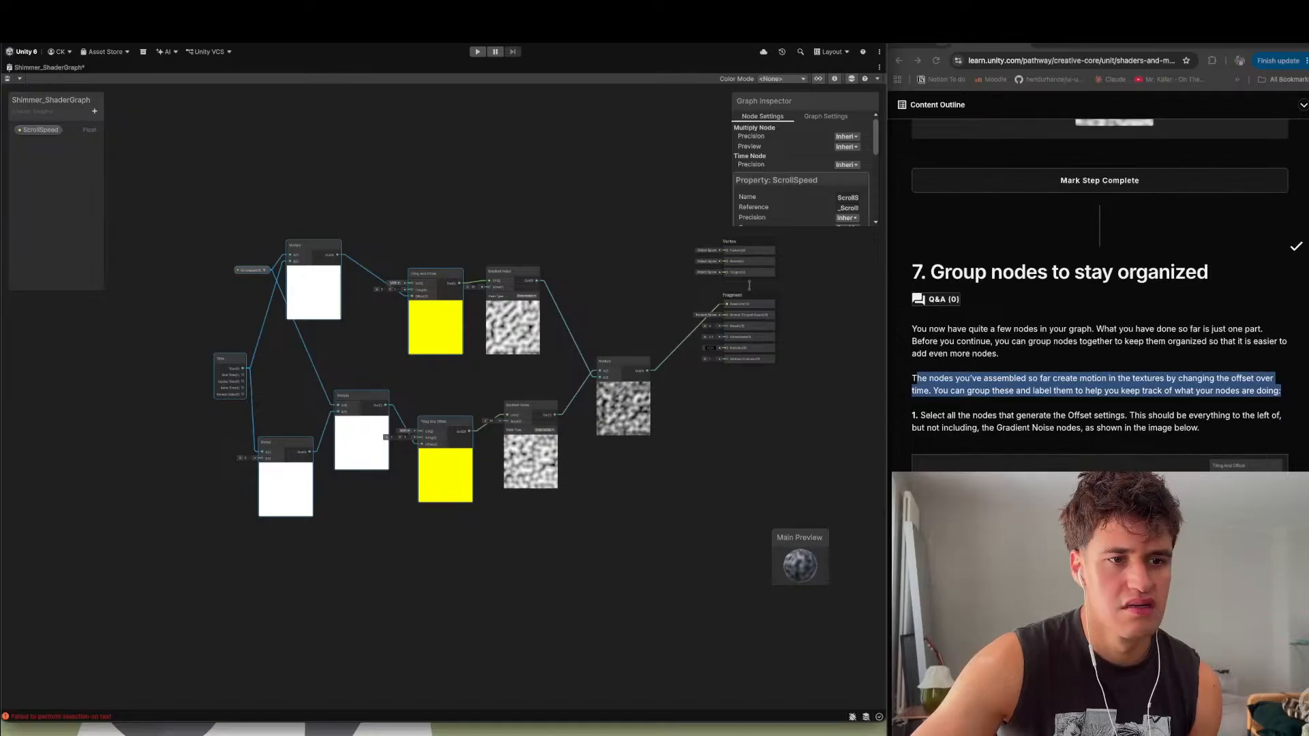
scroll(1099, 293, down, 5)
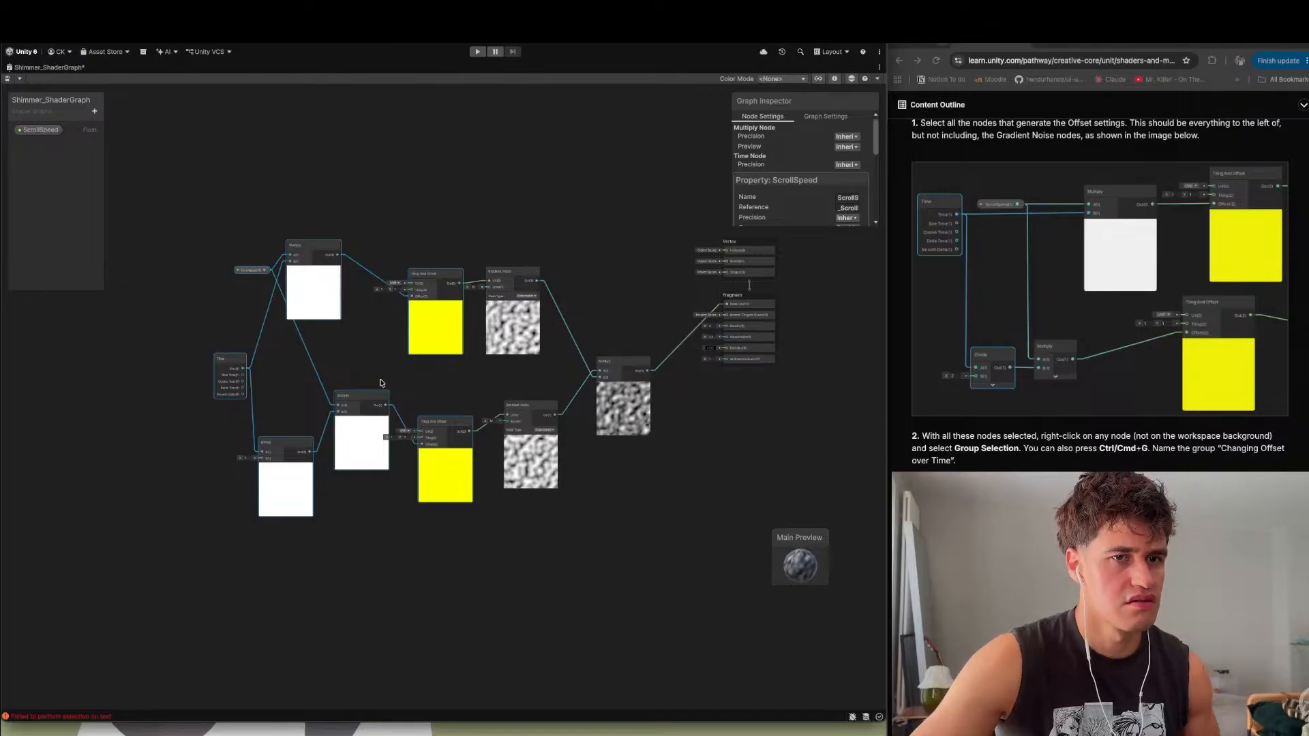
key(ctrl+g)
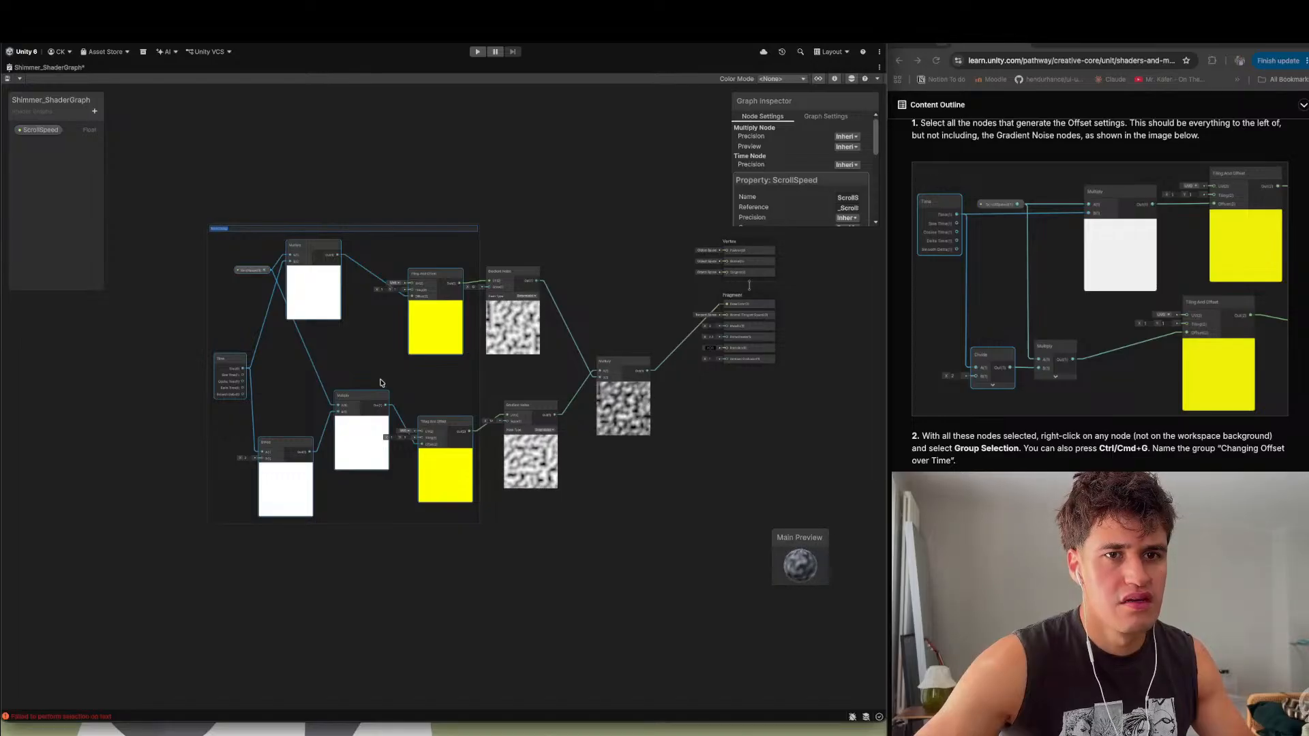
text(Changing o)
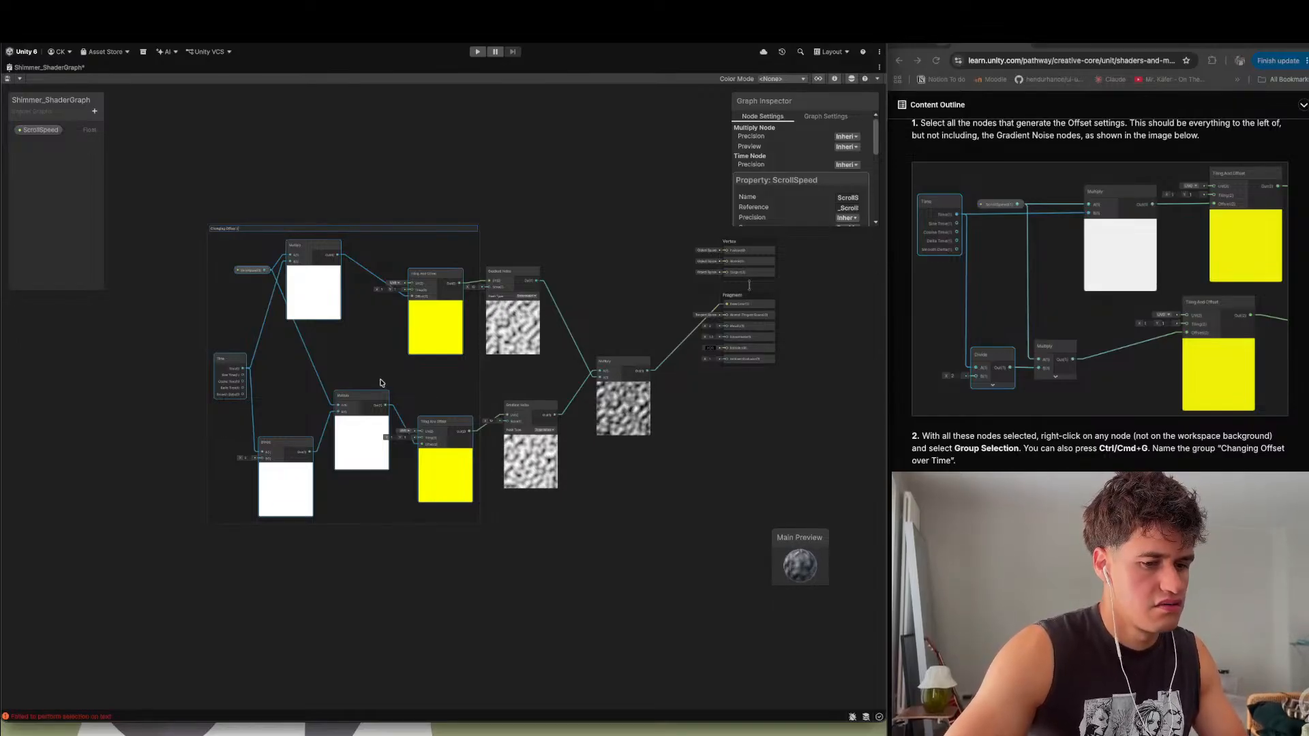
text(ime)
key(Return)
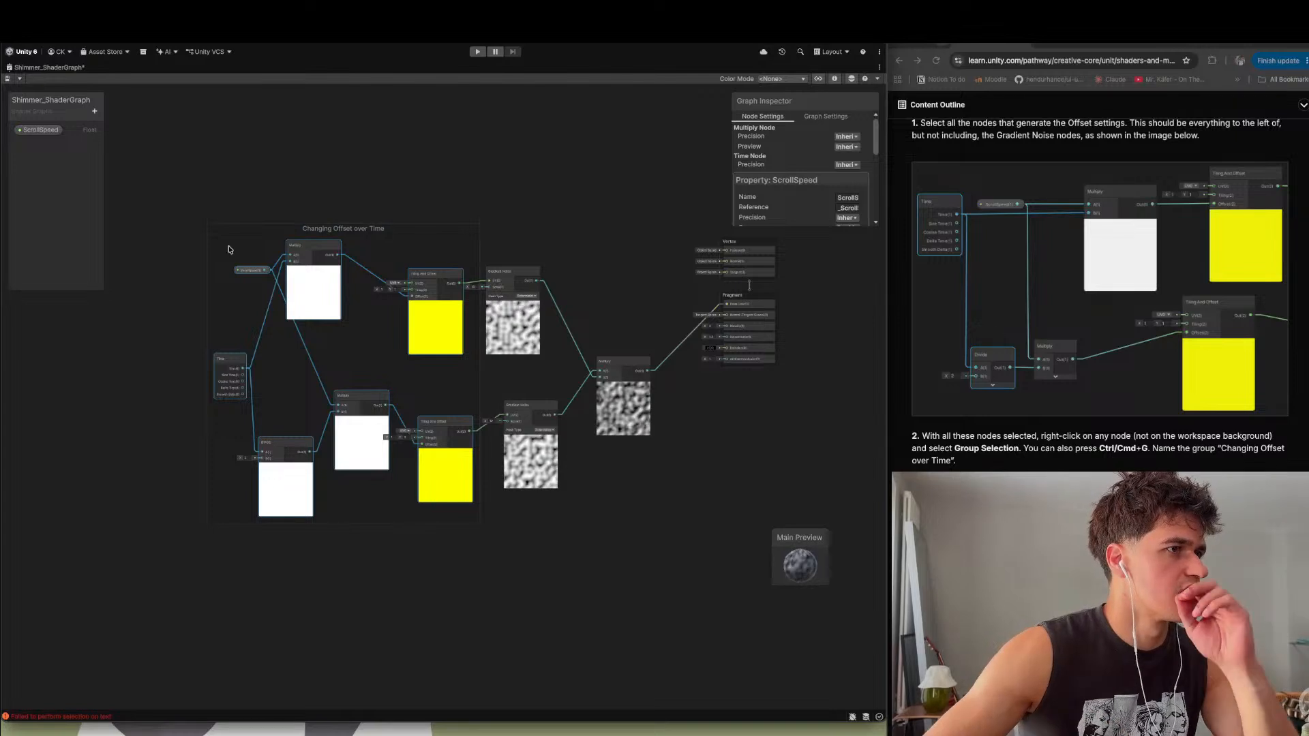
drag(411, 235, 365, 238)
click(559, 332)
- Collapse the preview thumbnails of the Divide node, both Multiply nodes and both Tiling And Offset nodes inside the group
scroll(1099, 295, down, 1)
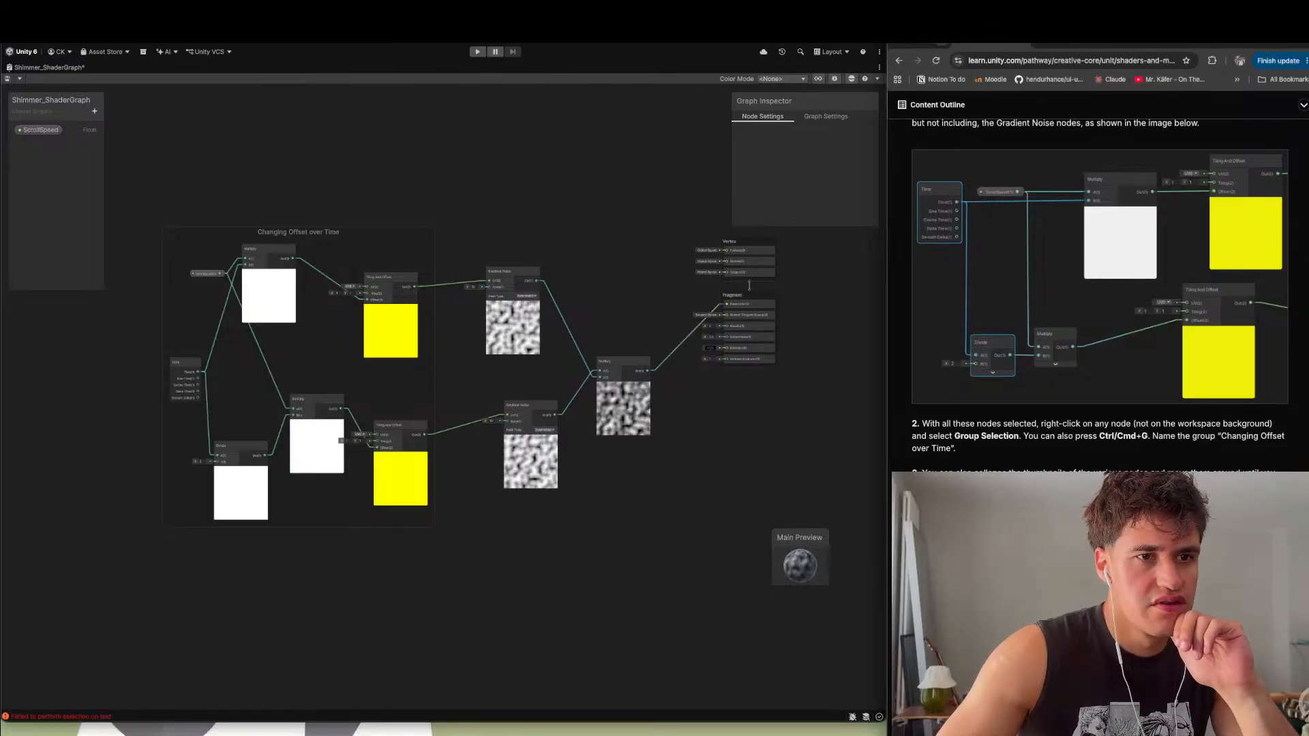
scroll(1099, 295, down, 5)
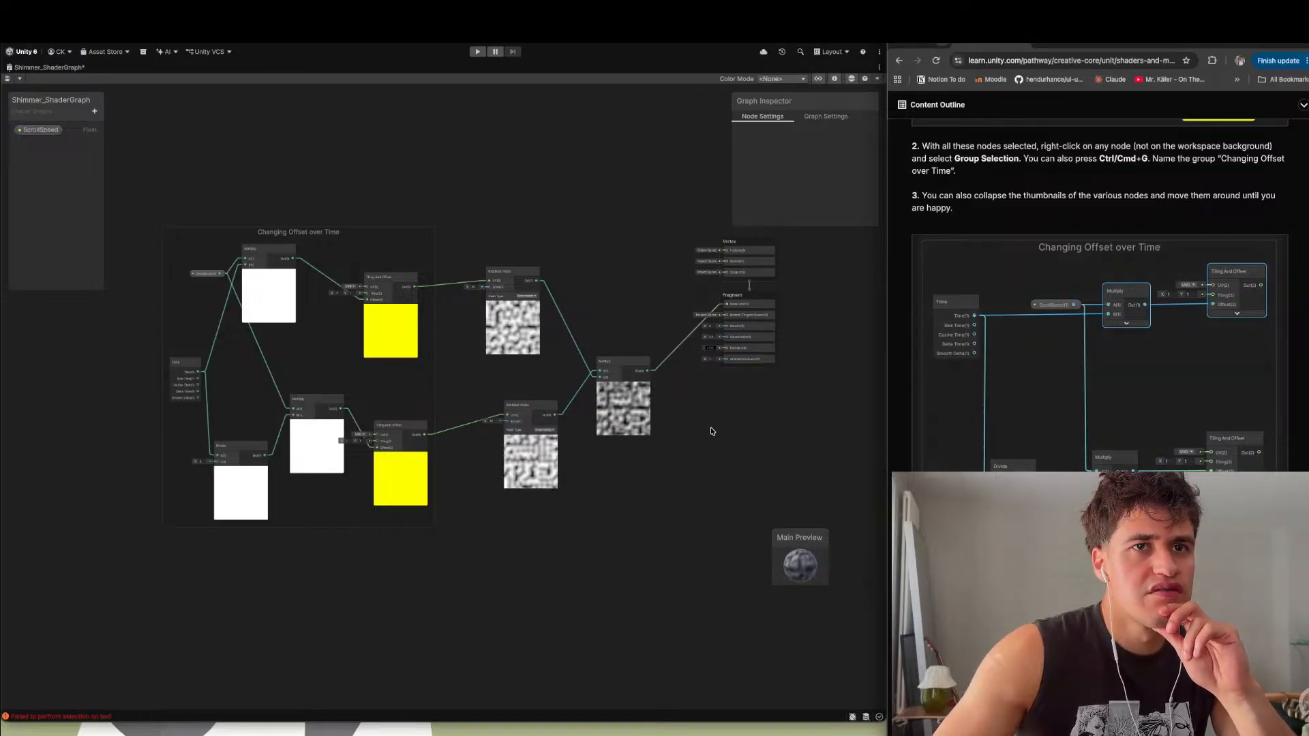
click(713, 486)
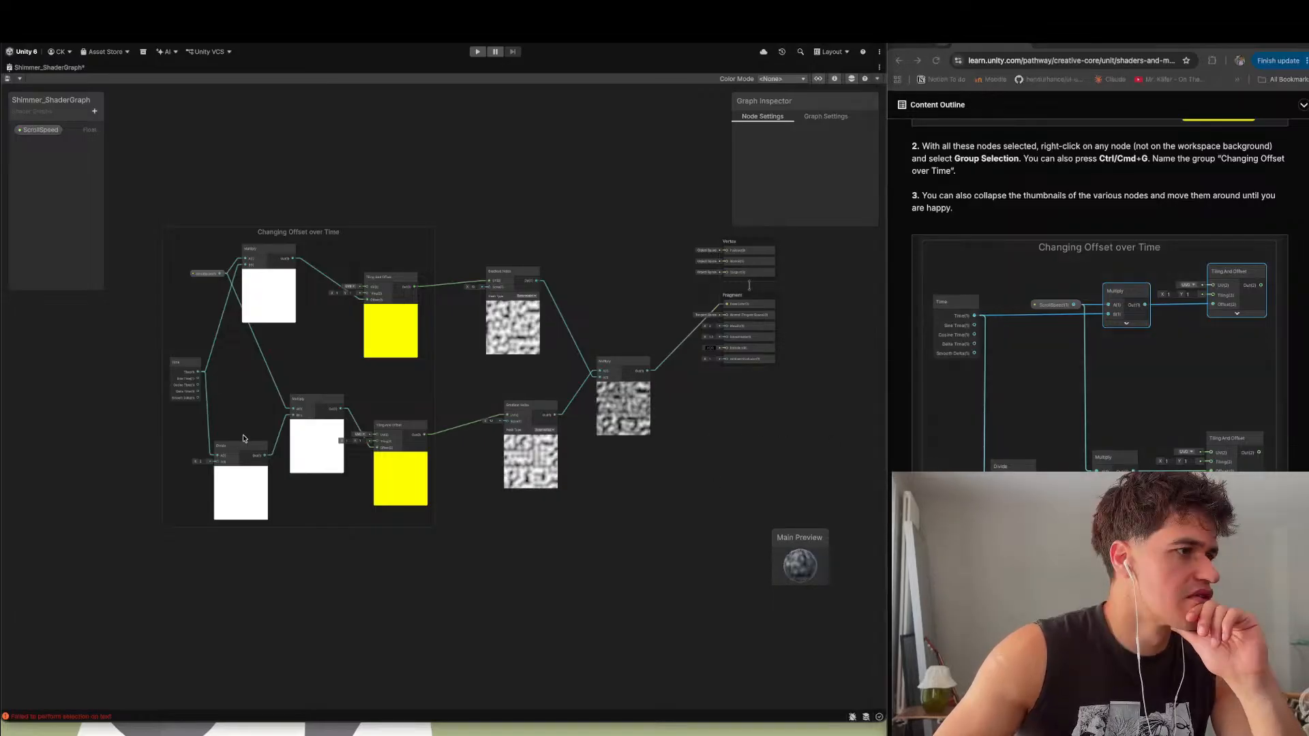
scroll(218, 452, up, 4)
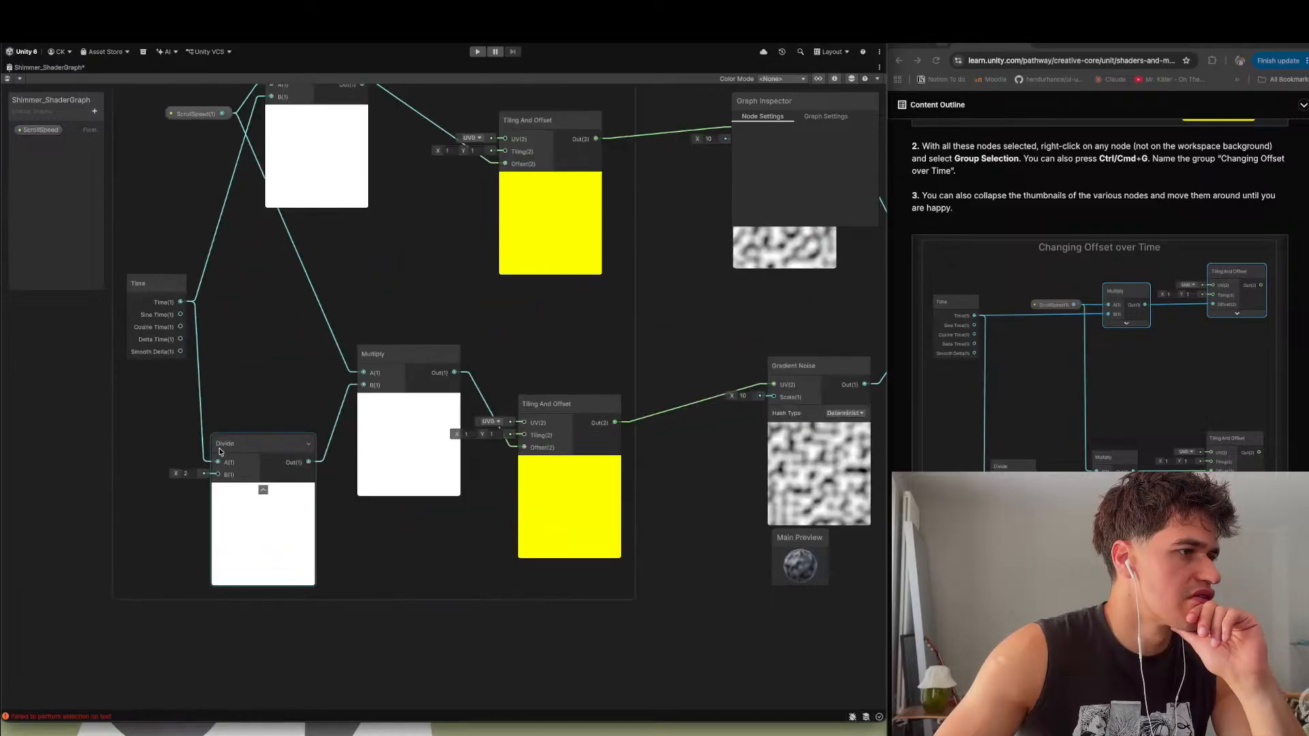
click(263, 489)
click(409, 401)
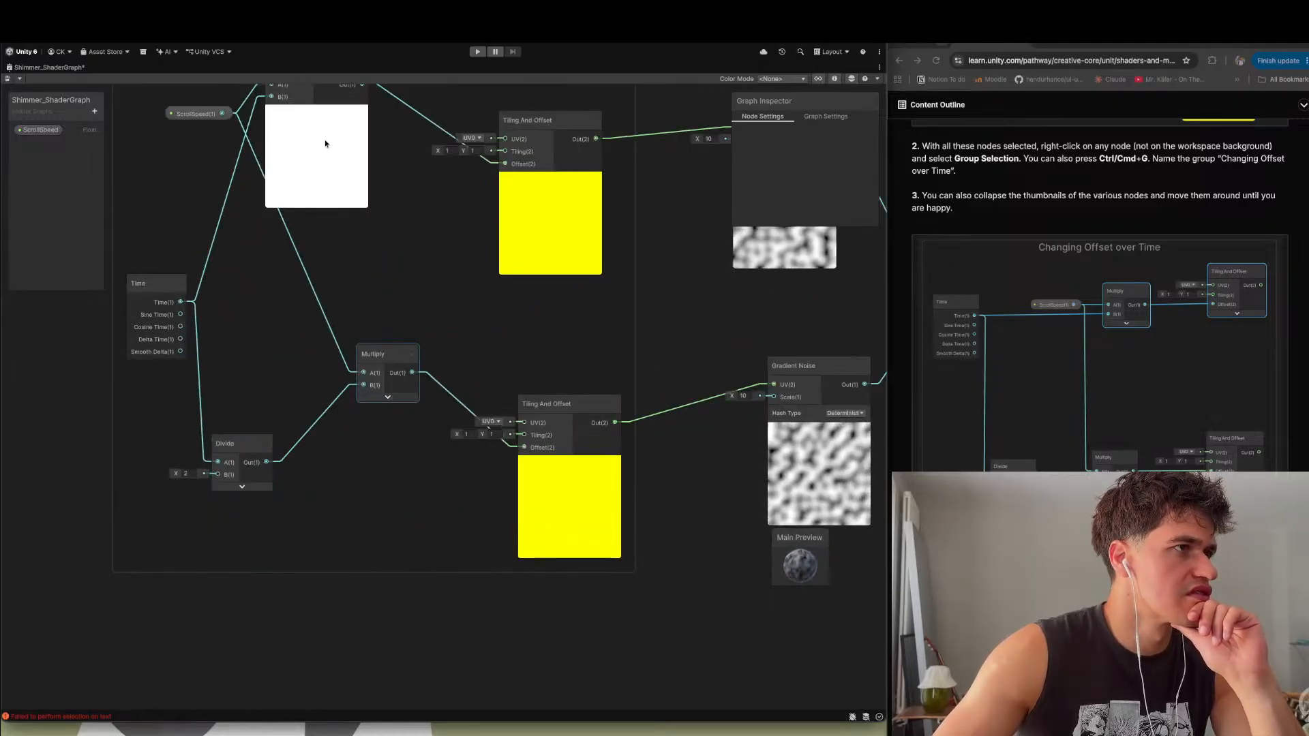
click(315, 110)
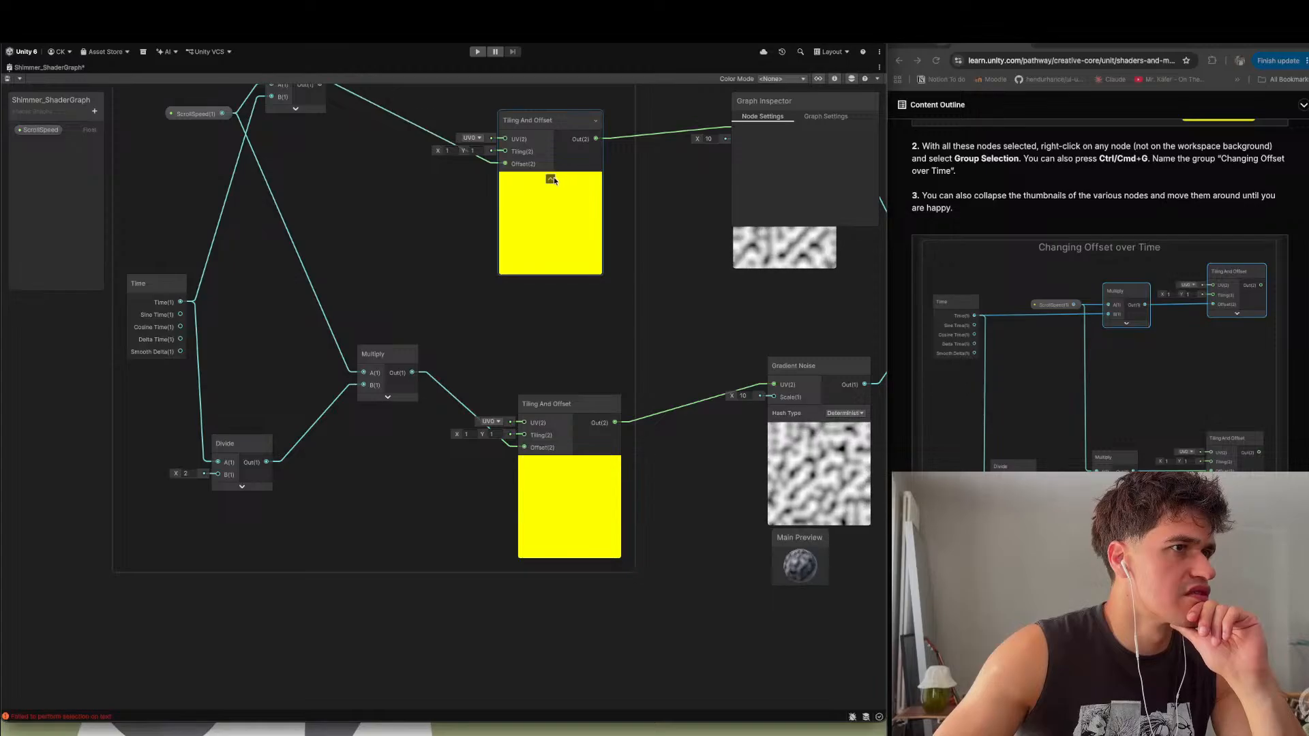
click(551, 178)
click(569, 463)
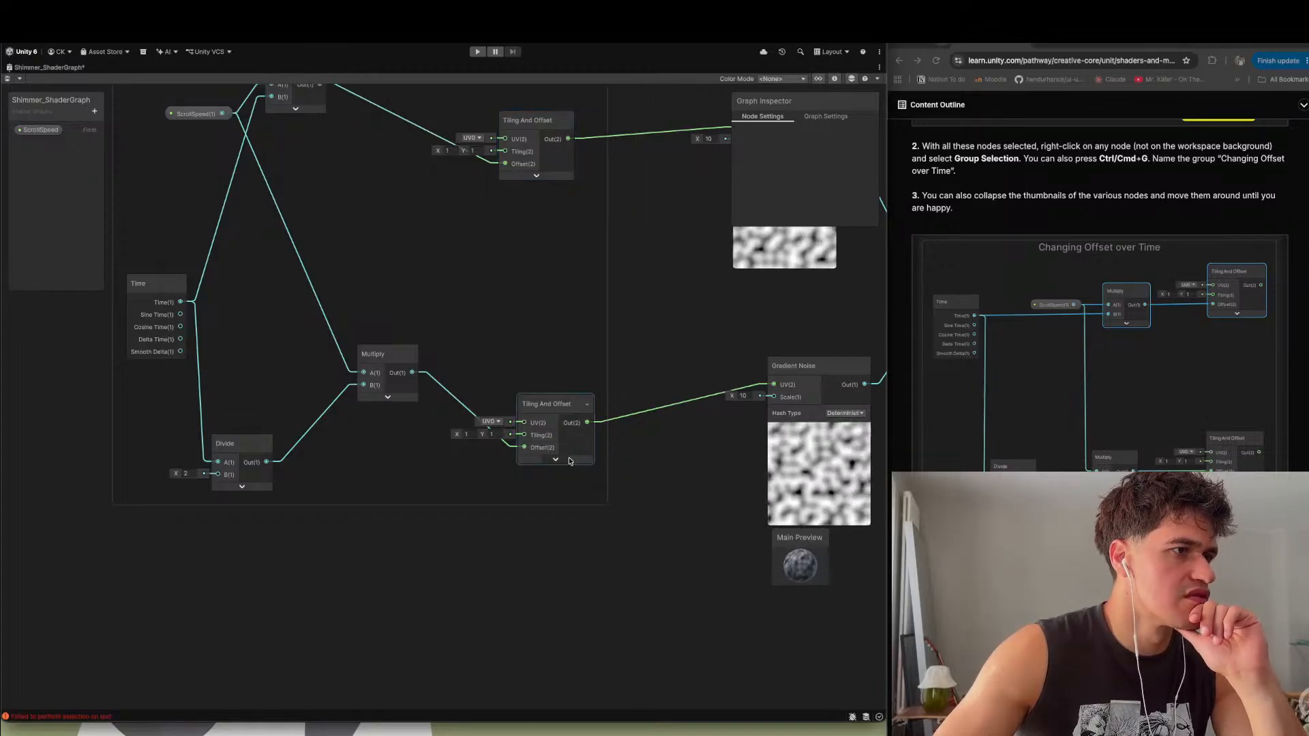
- Tidy the group by raising the lower Tiling And Offset, moving the upper Multiply above the lower one, and placing ScrollSpeed directly above Time
drag(554, 395, 555, 346)
scroll(453, 291, down, 3)
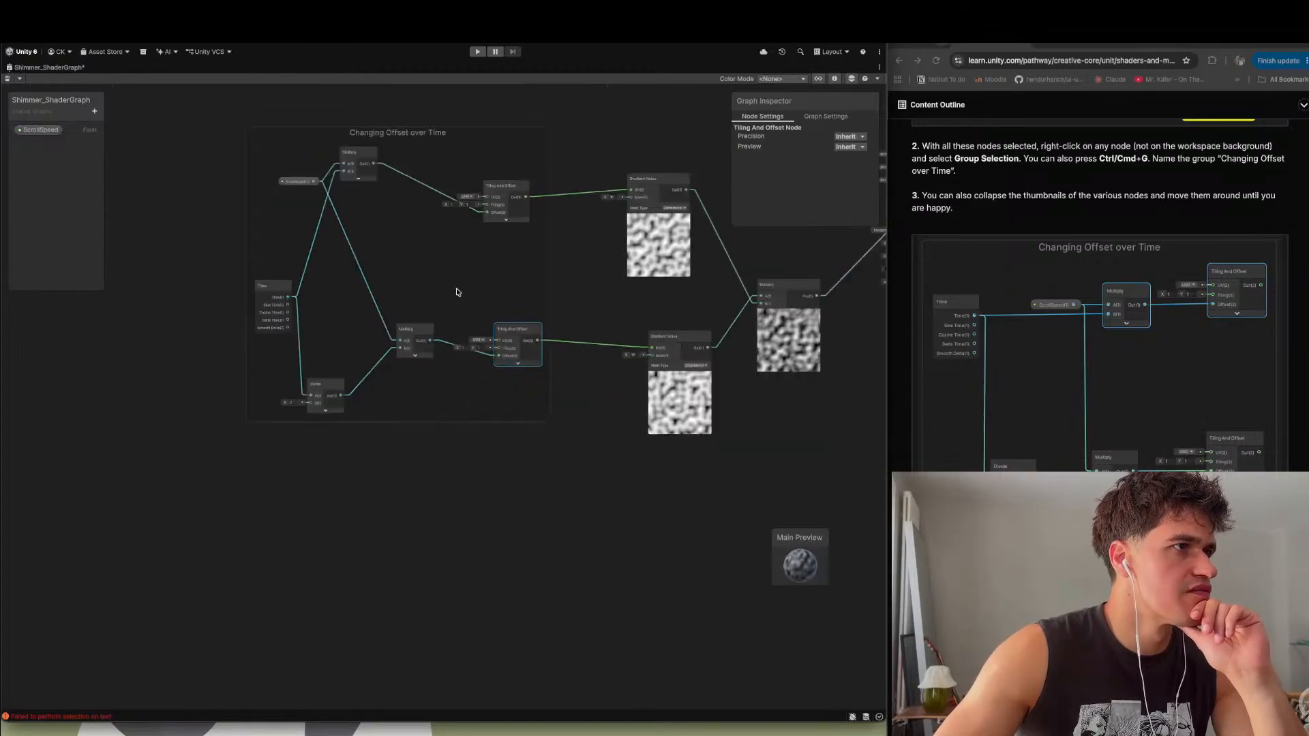
drag(370, 149, 426, 199)
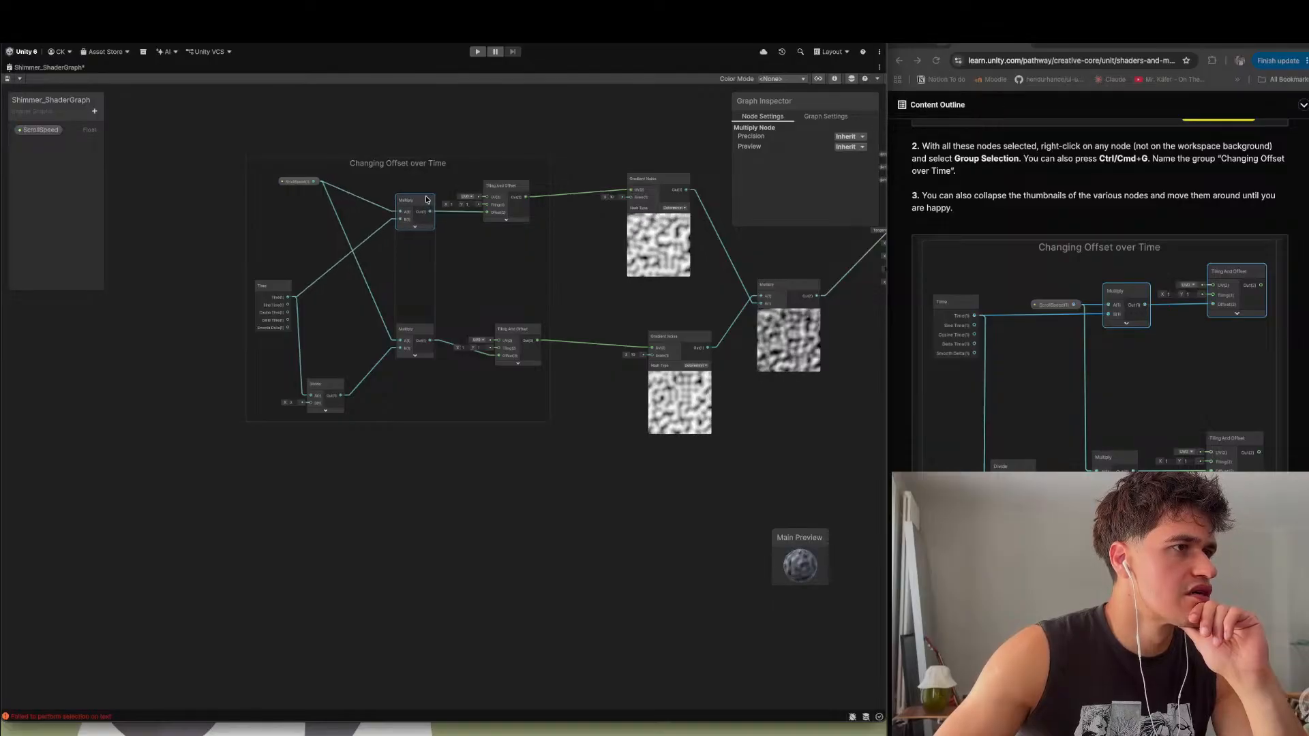
drag(295, 182, 272, 271)
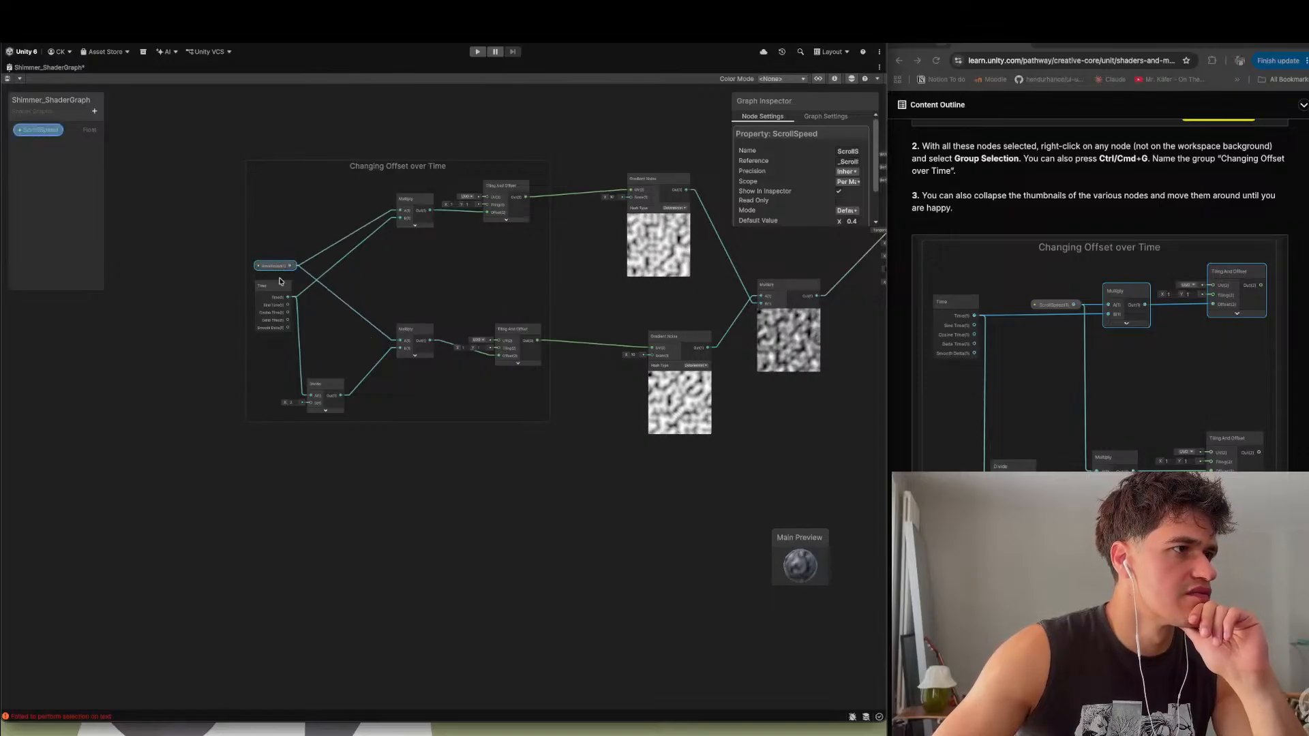
click(371, 342)
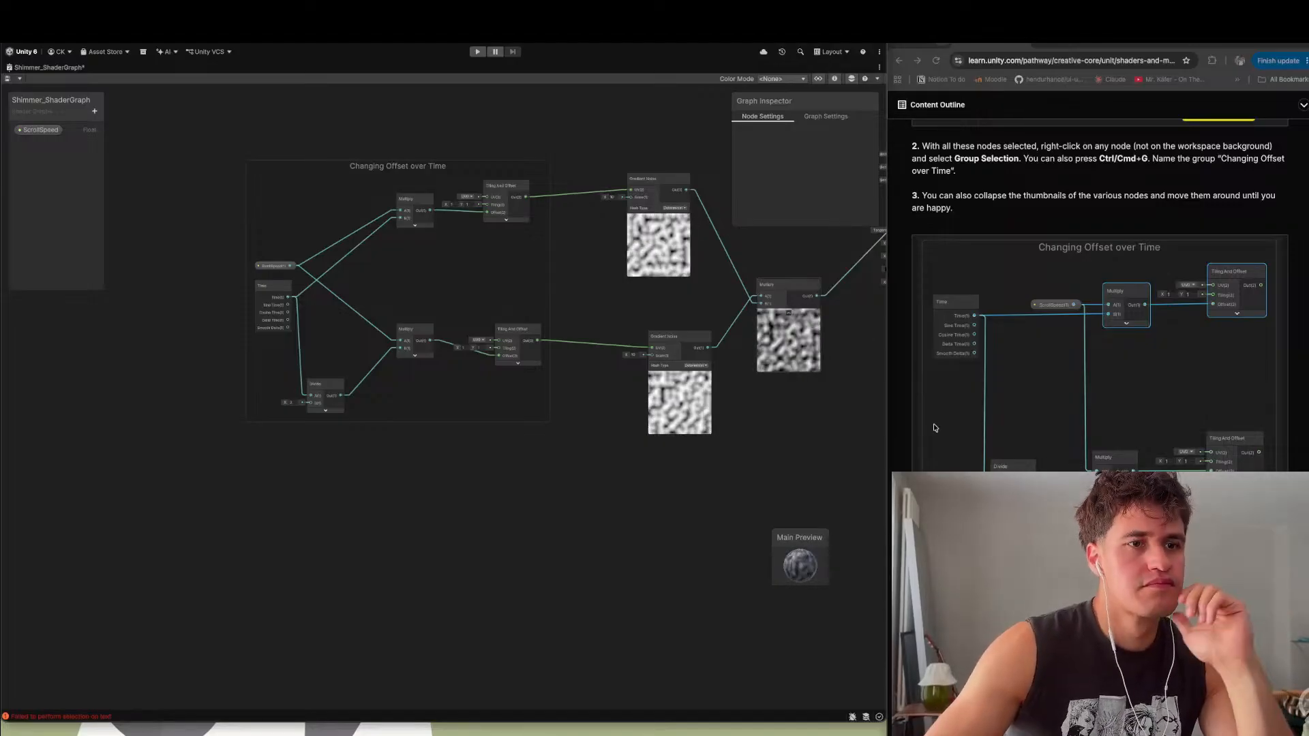
- Read the tutorial's next section on making the texture scale adjustable, including its guidelines for the GradientScales input
scroll(1099, 293, down, 2)
scroll(1099, 293, down, 6)
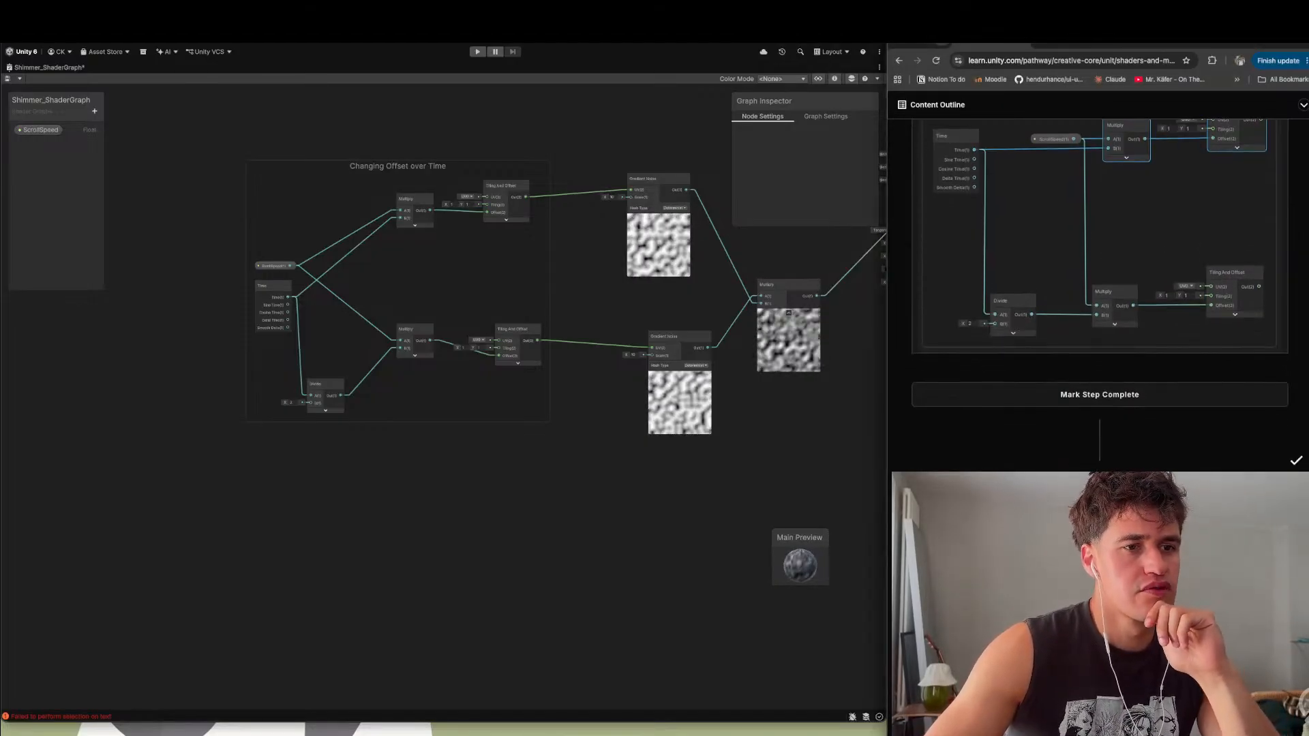
scroll(1099, 293, up, 1)
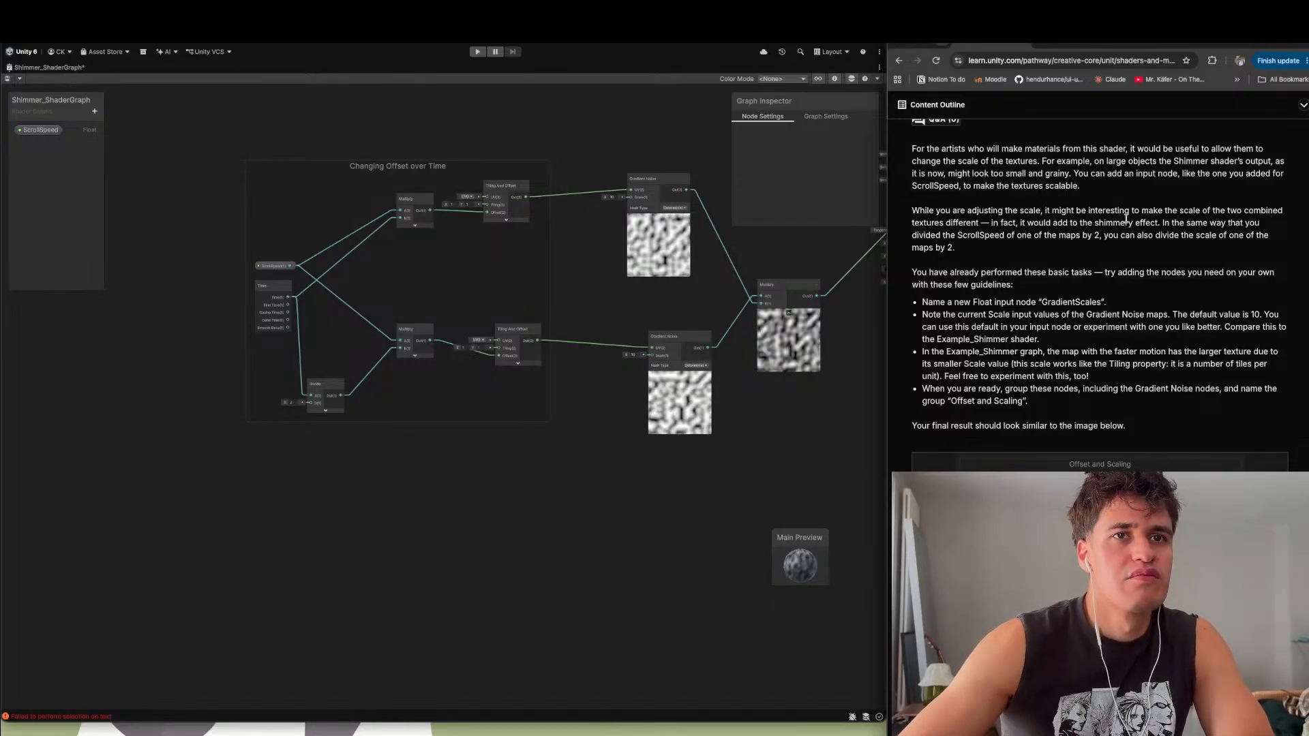
drag(1061, 193, 1073, 199)
drag(945, 223, 1049, 223)
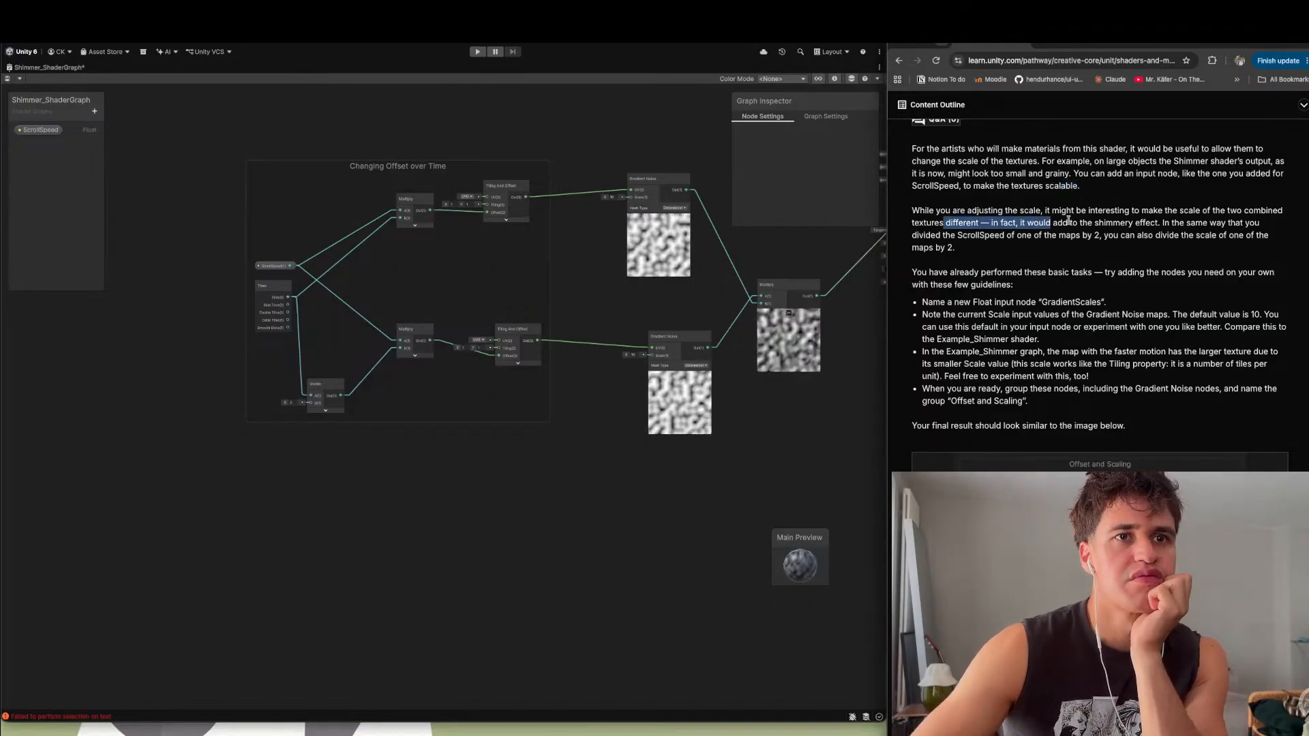
click(1070, 223)
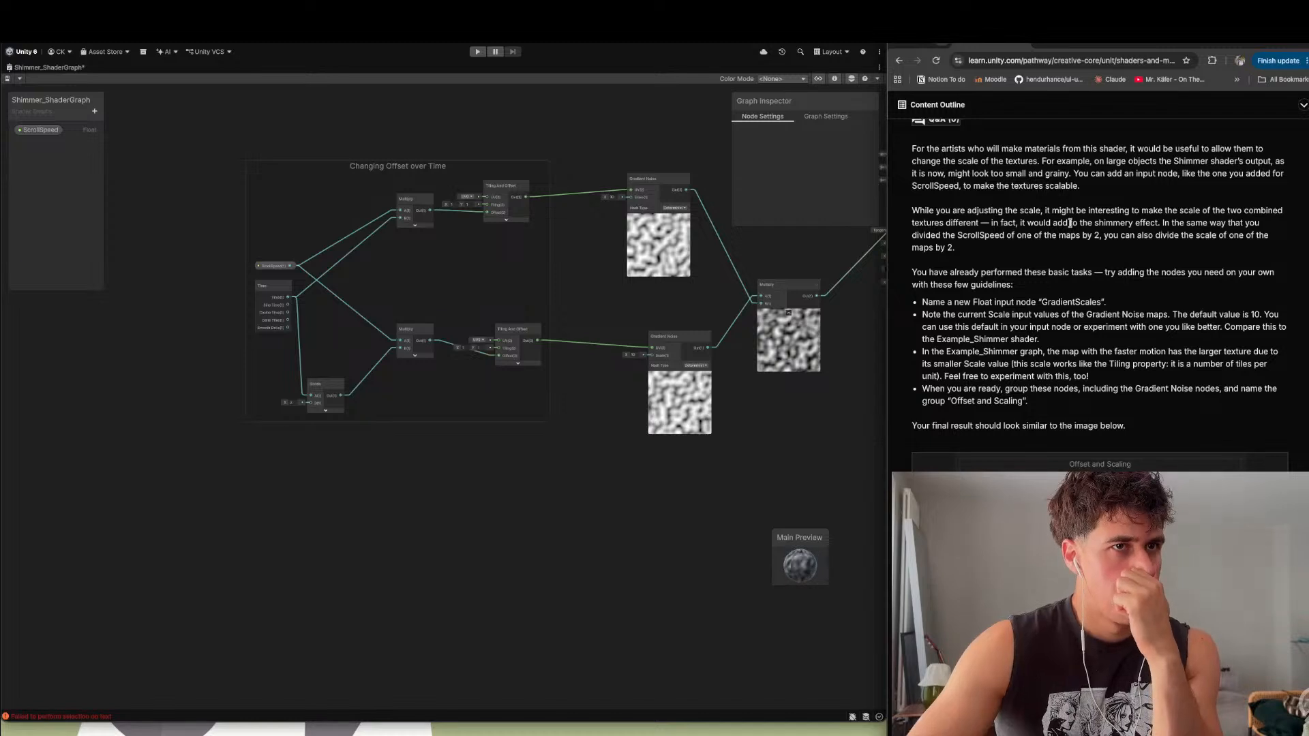
drag(990, 223, 1125, 249)
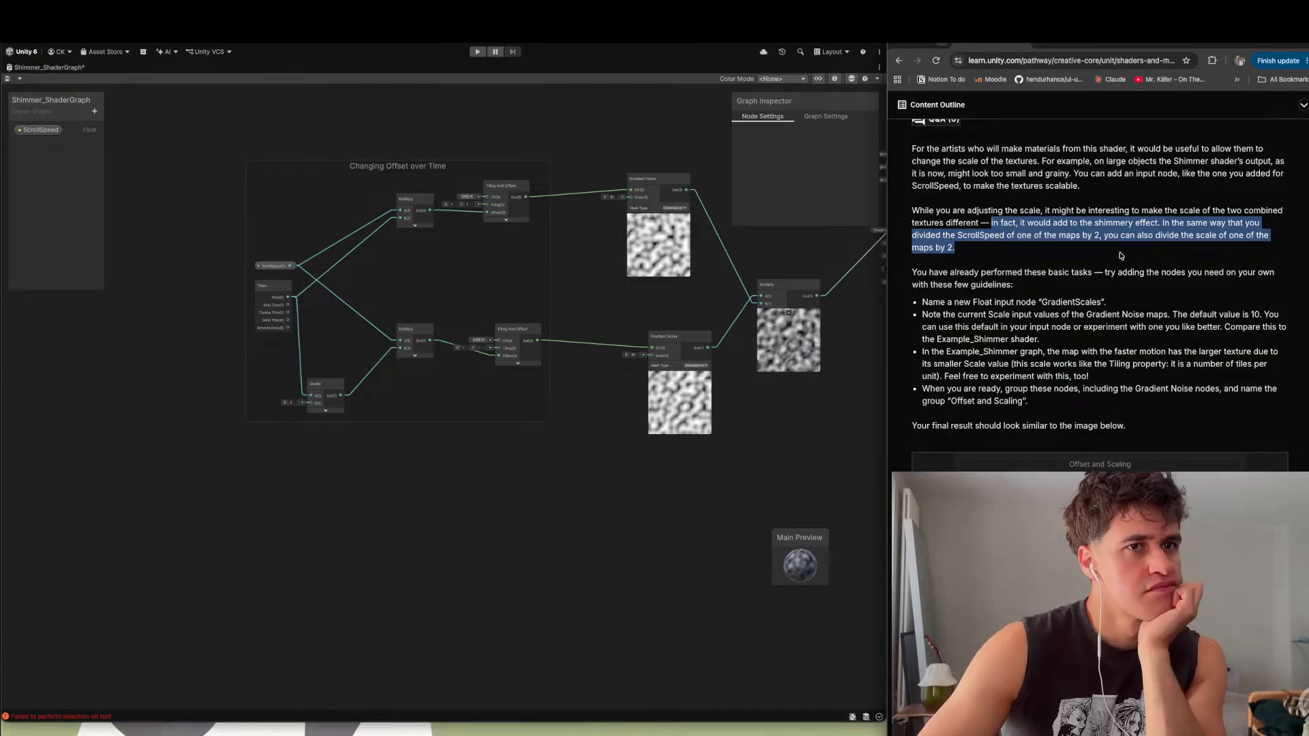
double_click(1109, 272)
drag(1109, 272, 1193, 286)
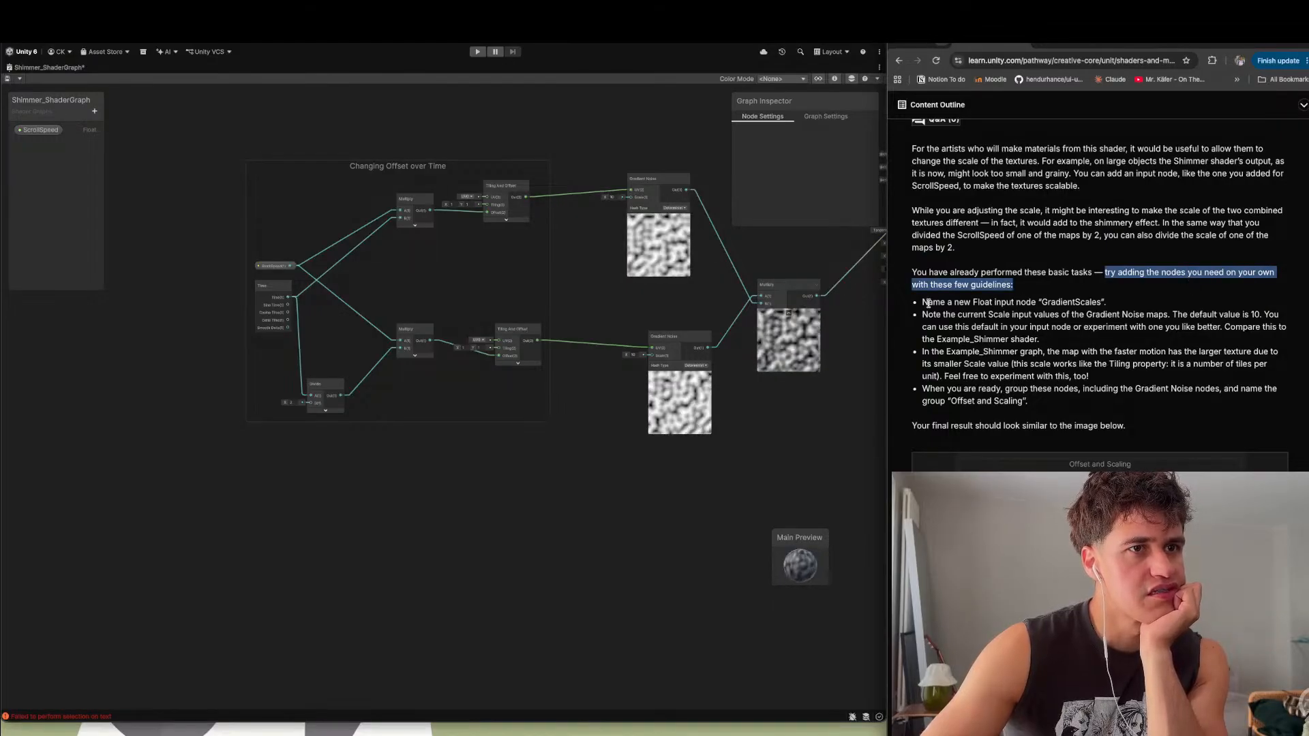
drag(922, 303, 1106, 302)
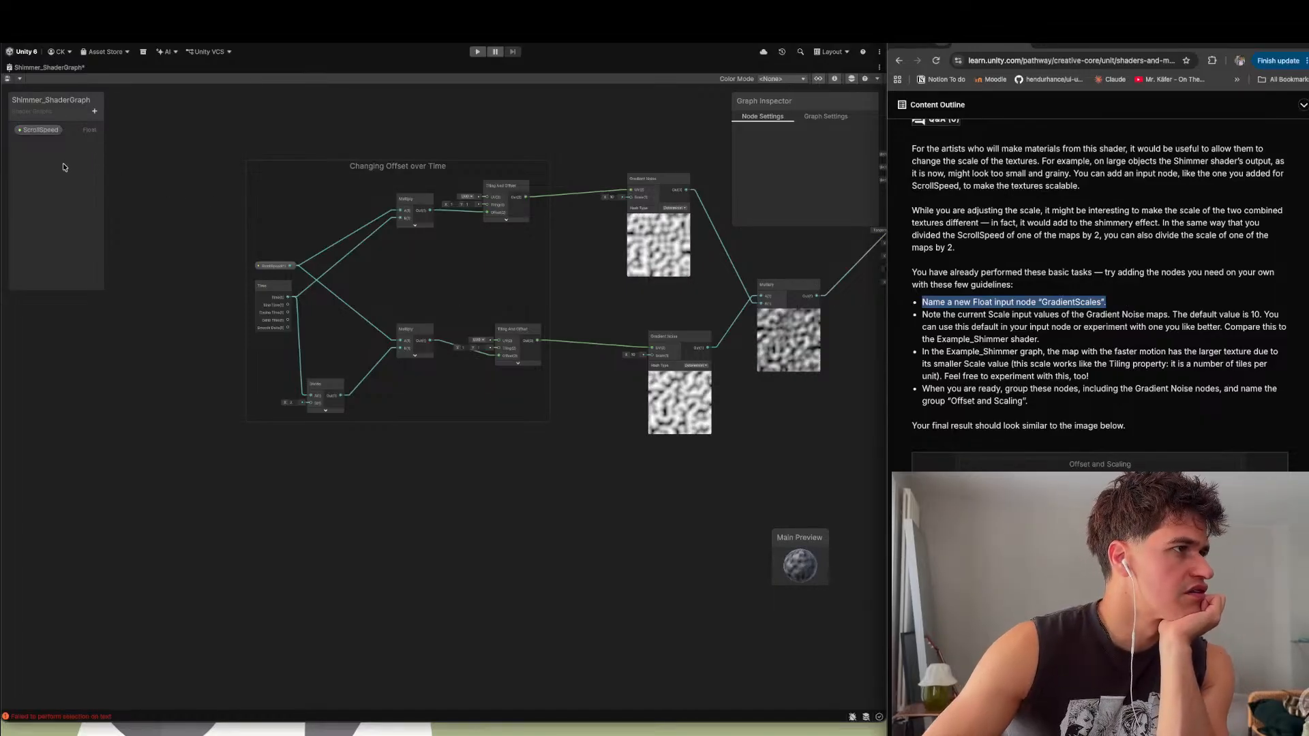
- Add a new Float property named "GradientScales" to the shader graph
click(95, 114)
click(95, 114)
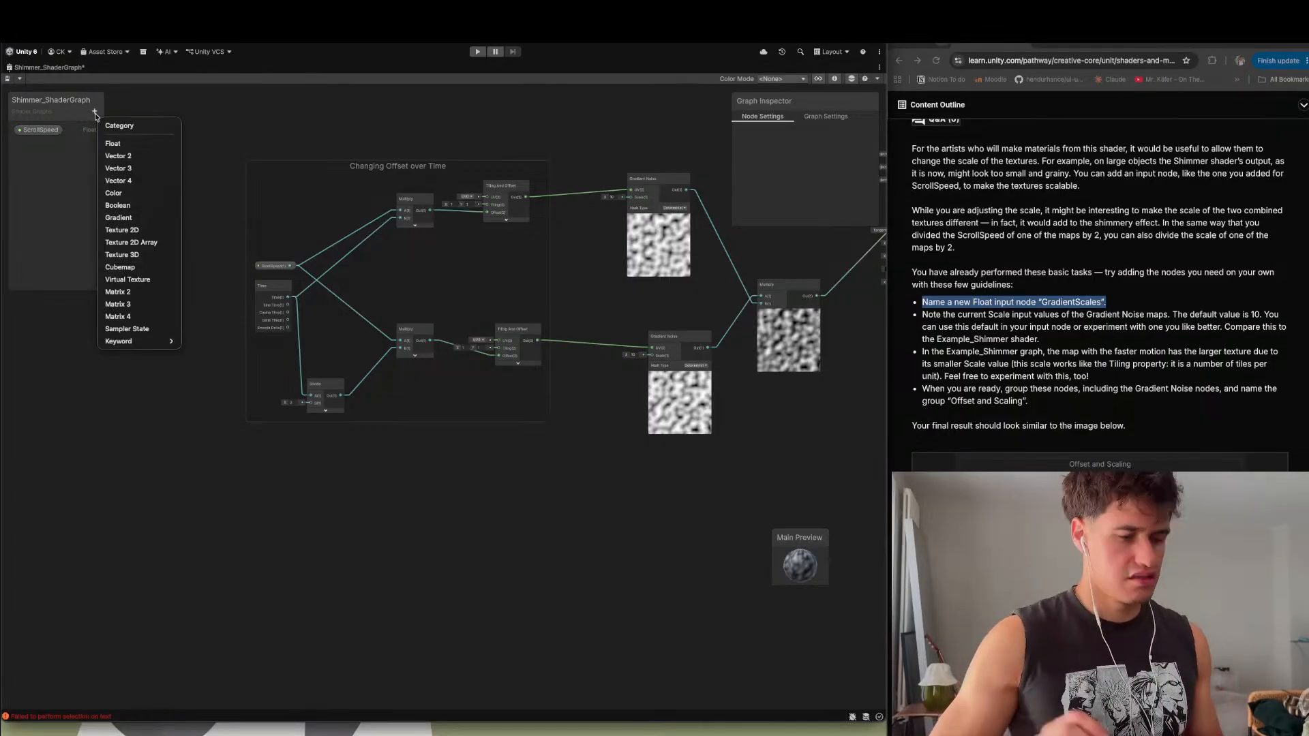
click(112, 144)
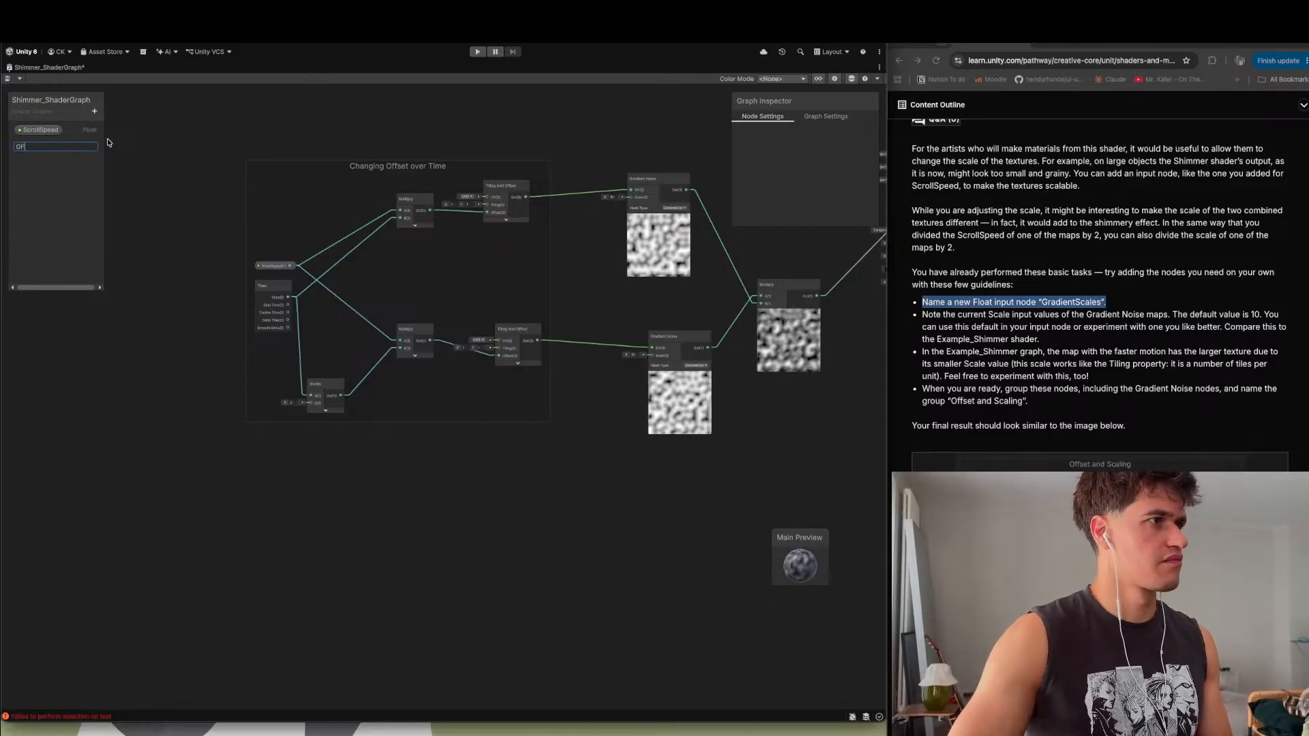
text(GradientScales)
key(Return)
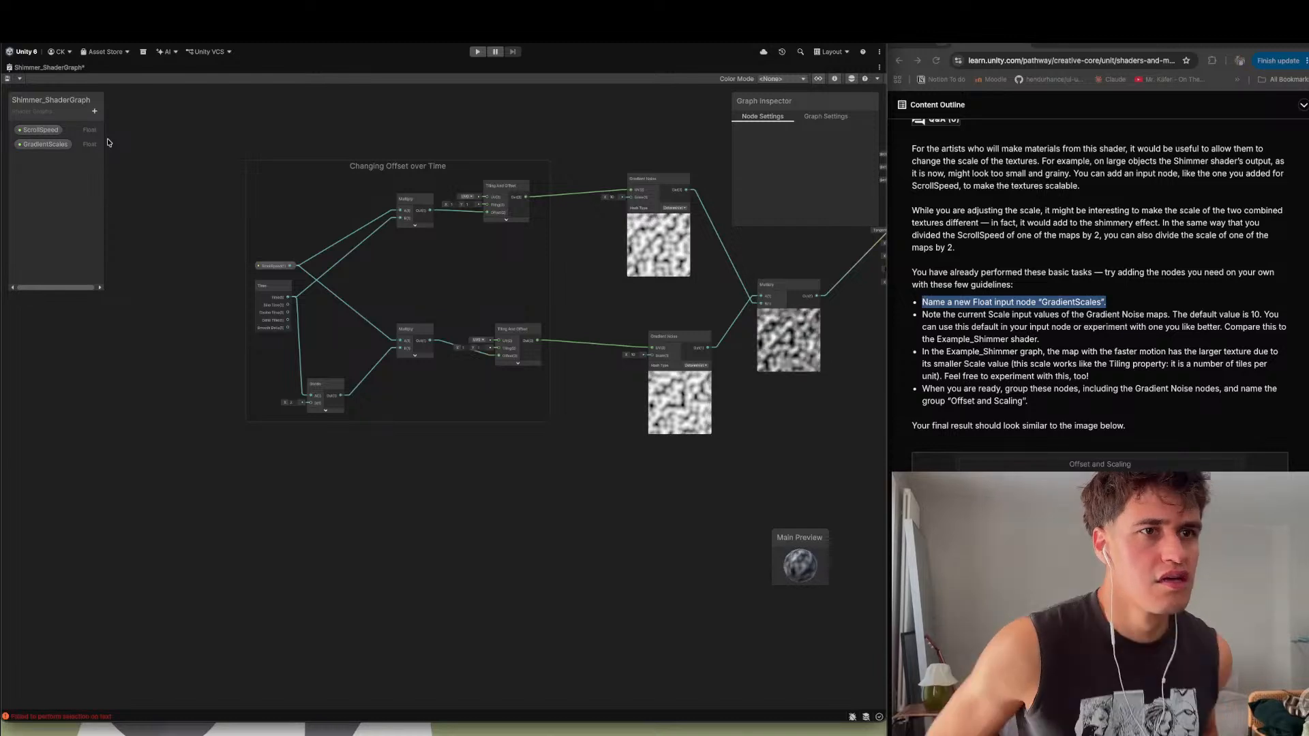
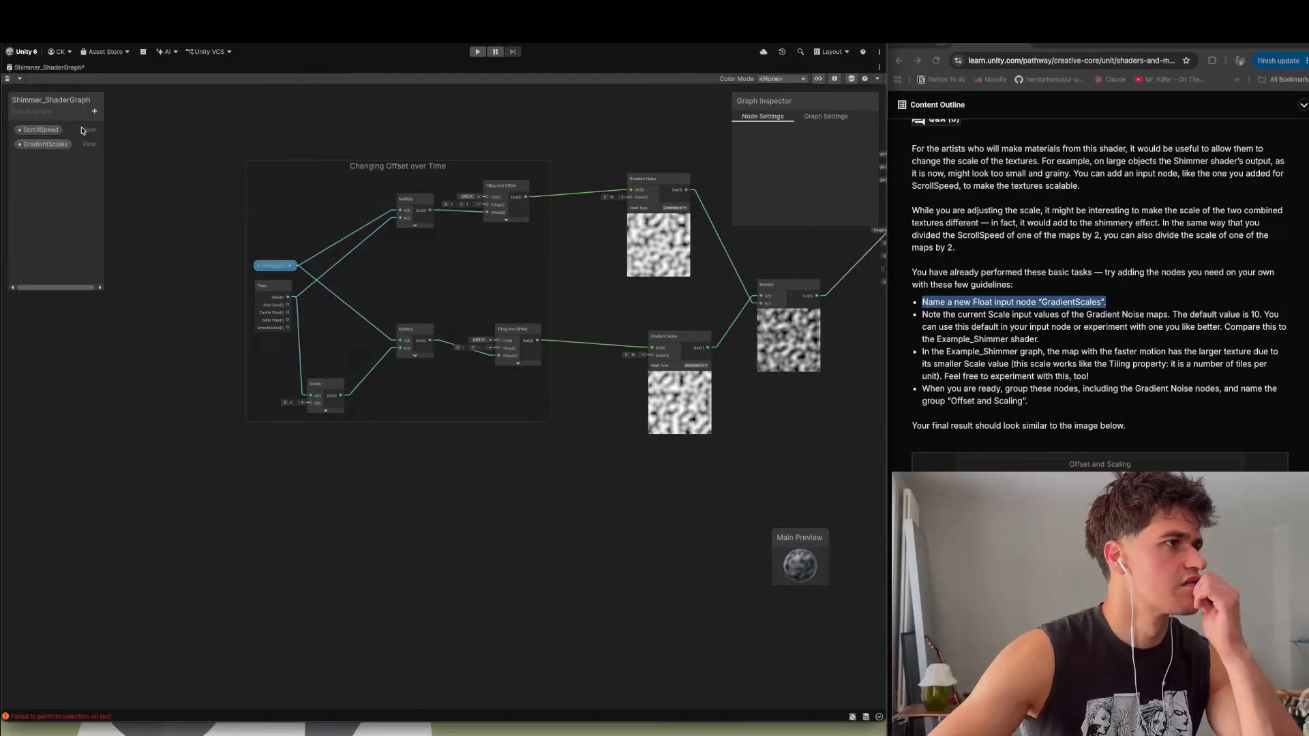
- Place a GradientScales property node left of the Gradient Noise nodes and move the "Changing Offset over Time" group further left for space
click(45, 144)
drag(602, 271, 576, 284)
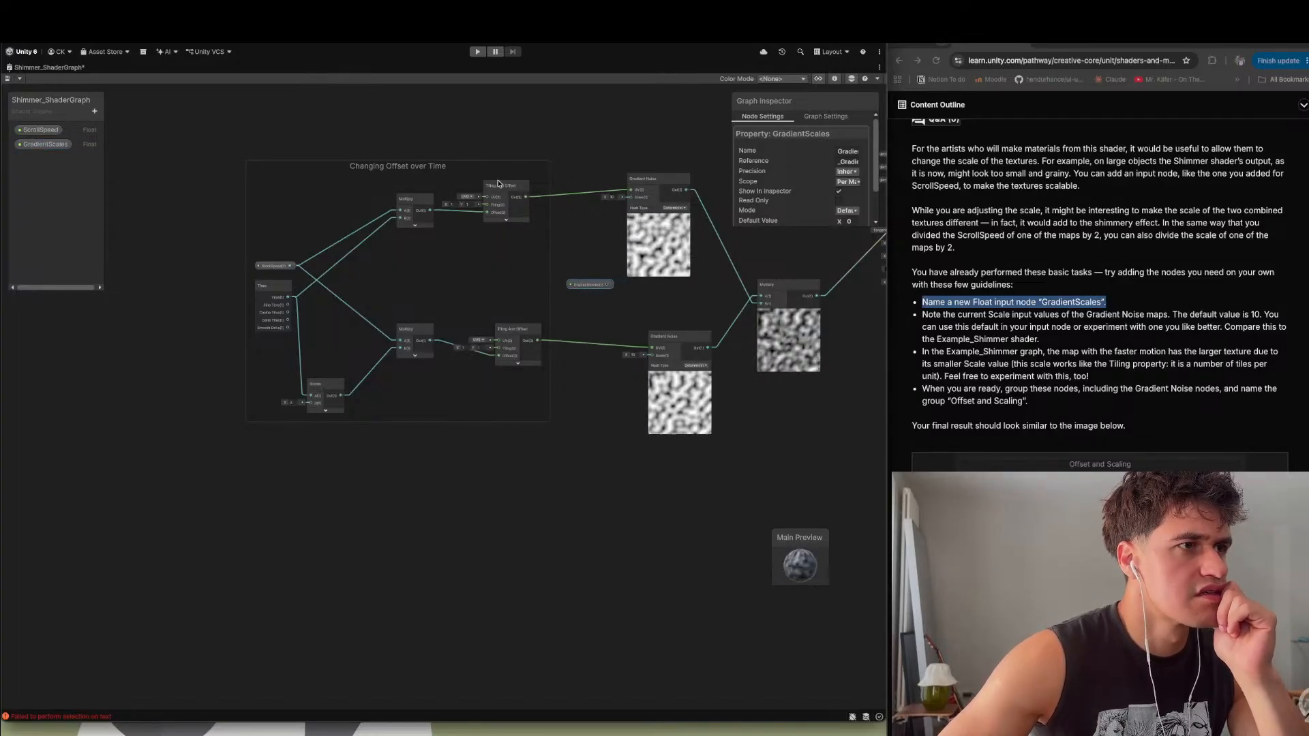
drag(499, 183, 396, 190)
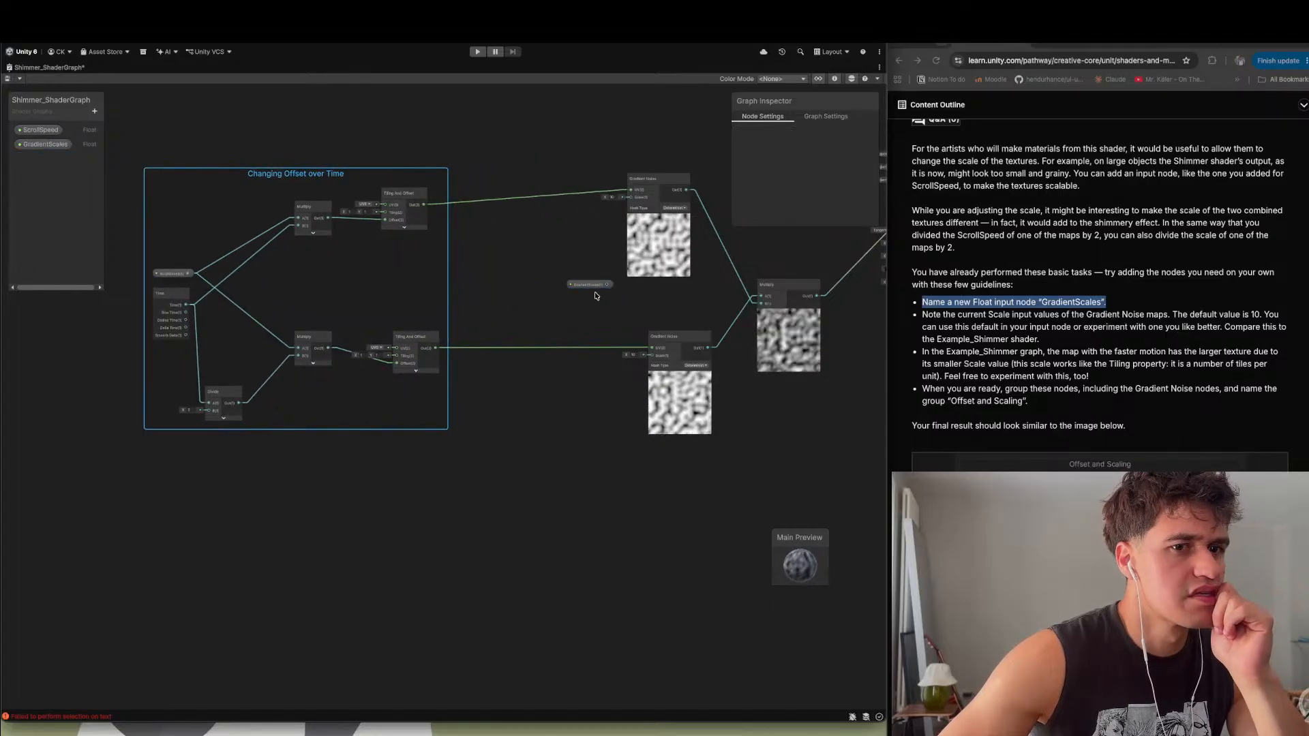
drag(590, 285, 534, 289)
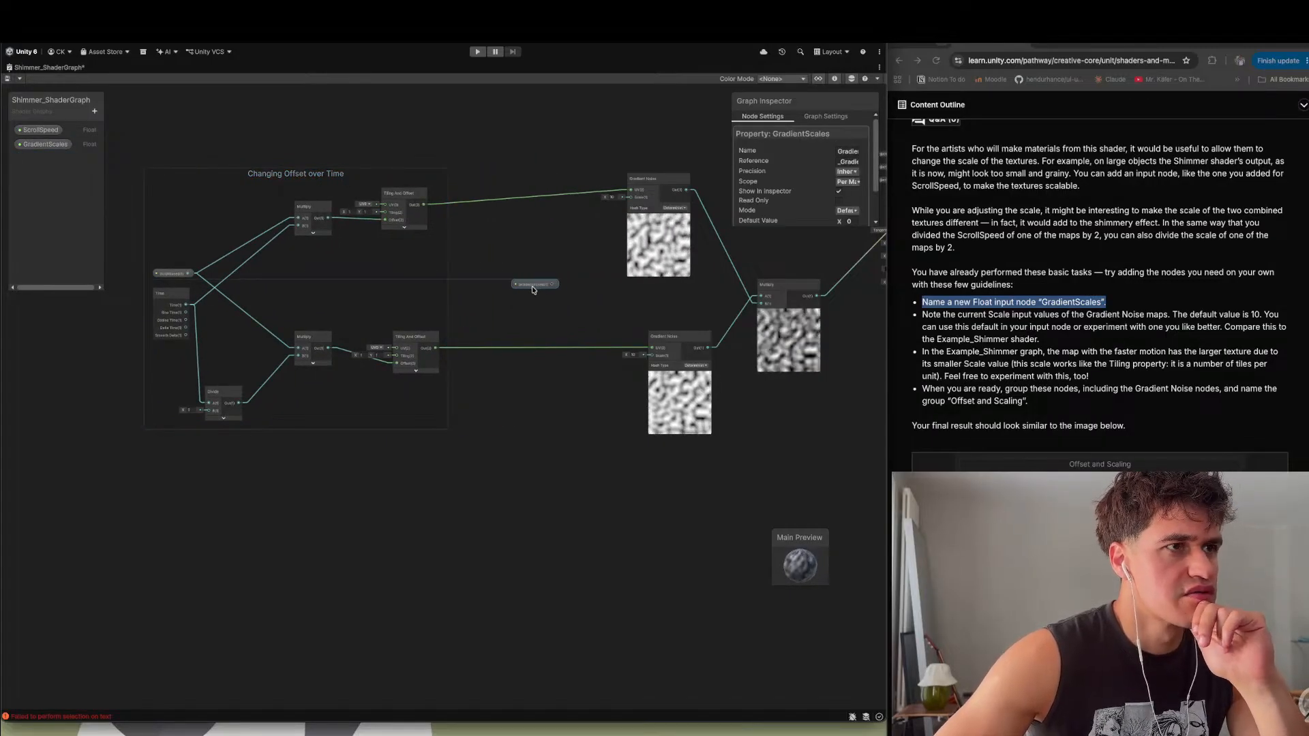
- Add a Divide node to the graph and place it just left of the upper Gradient Noise node
right_click(594, 290)
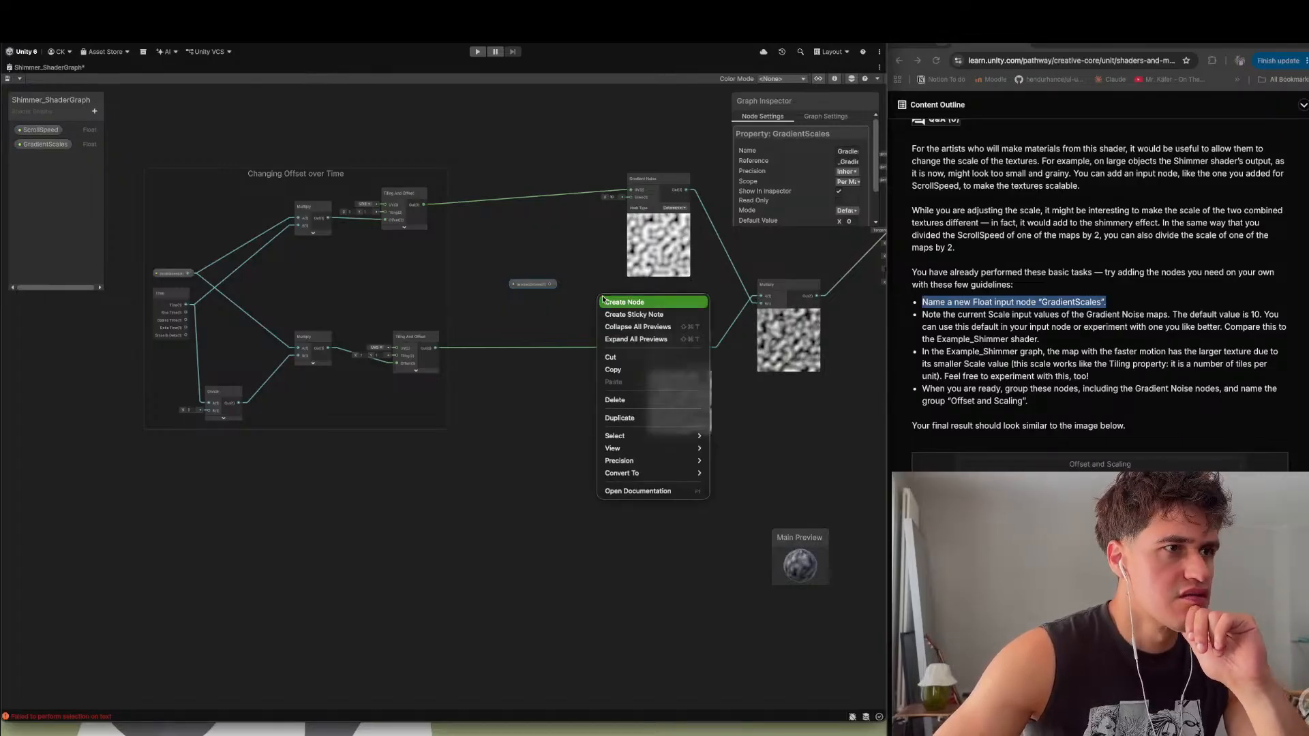
click(605, 302)
text(divide)
key(Return)
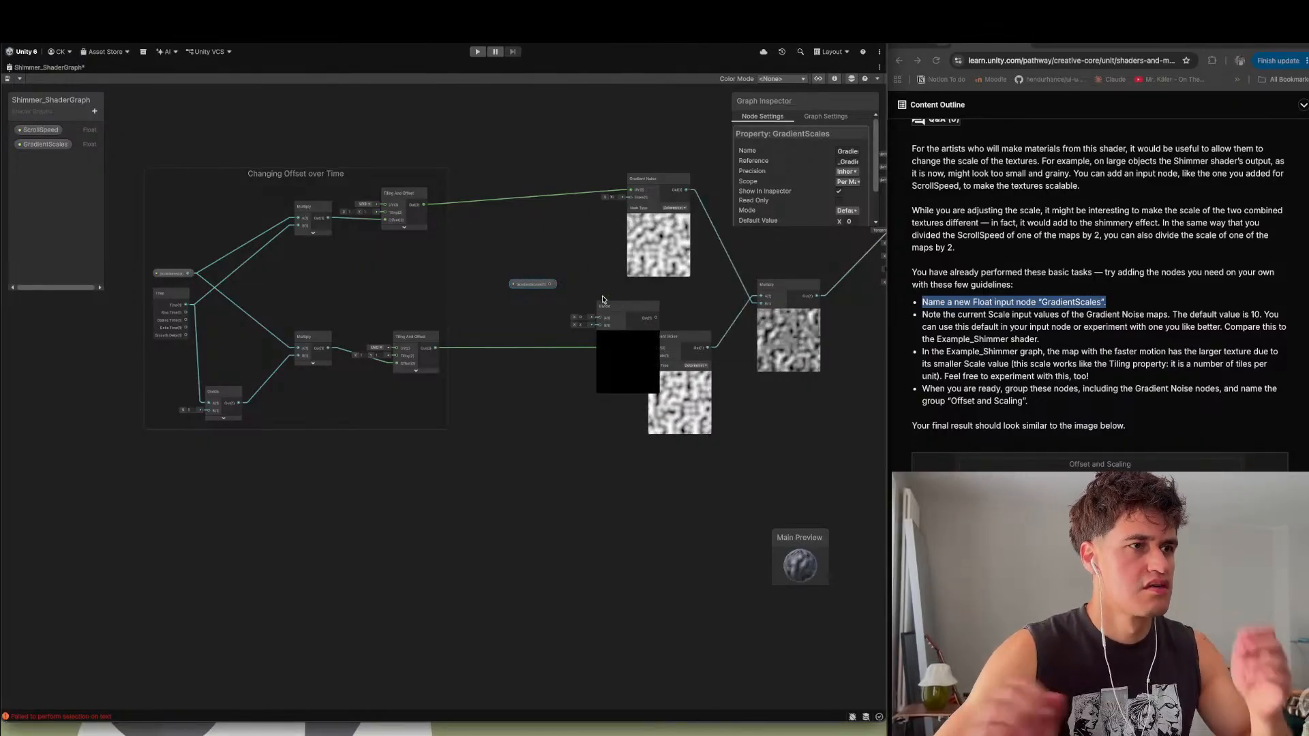
drag(604, 305, 554, 217)
- Route GradientScales through the Divide node's A input into the upper Gradient Noise's Scale, and connect it directly to the lower Gradient Noise's Scale
drag(519, 288, 552, 232)
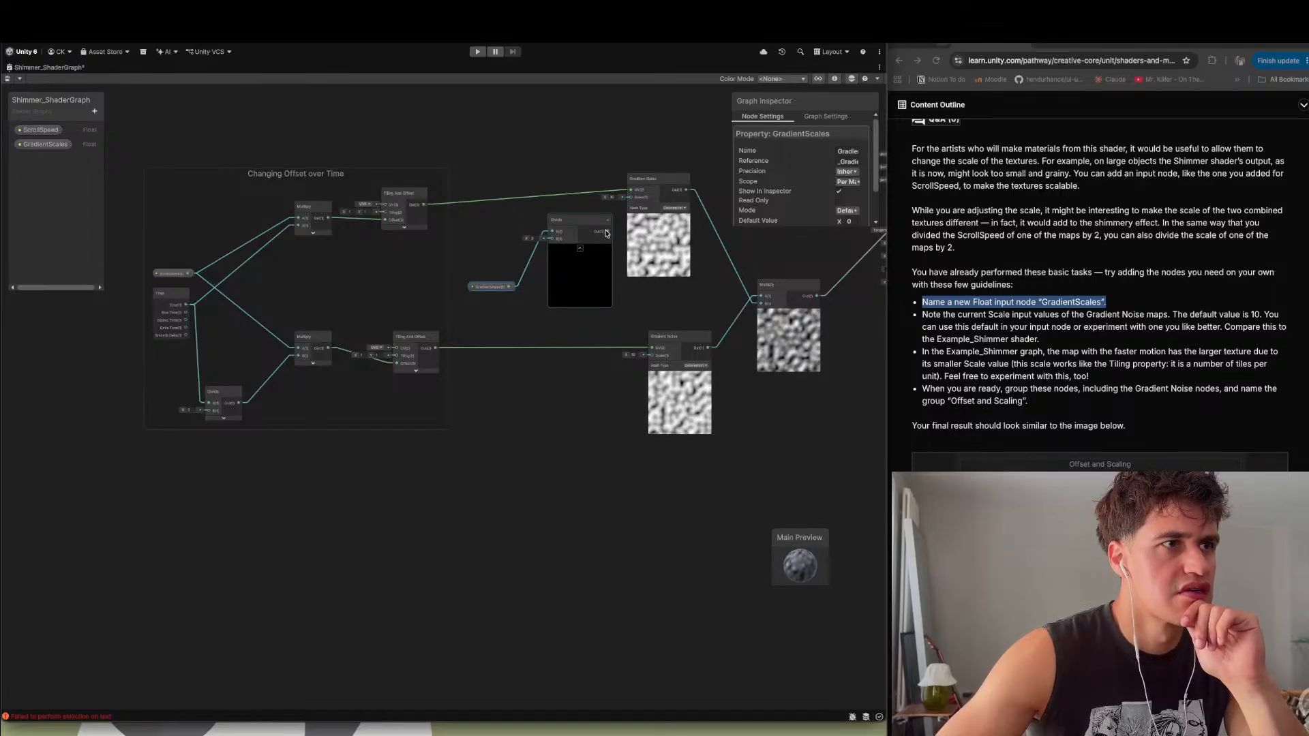
drag(626, 210, 632, 198)
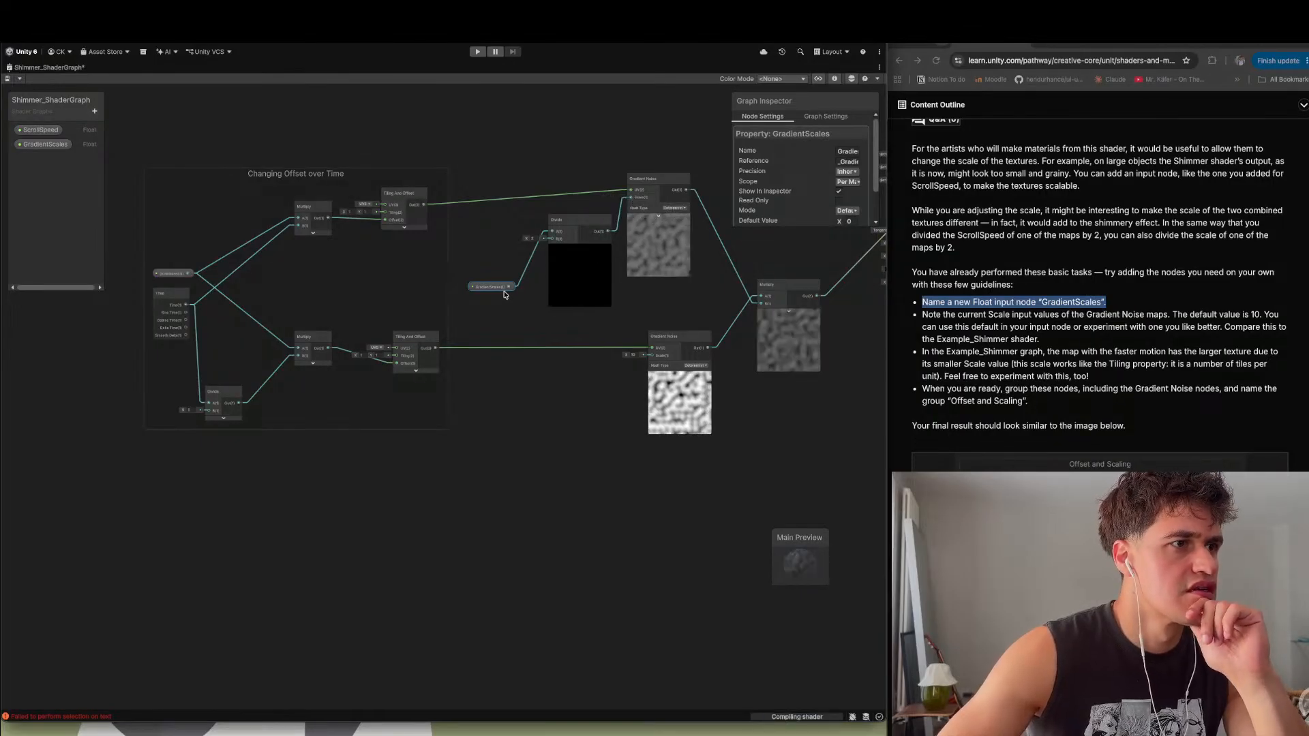
drag(510, 287, 647, 358)
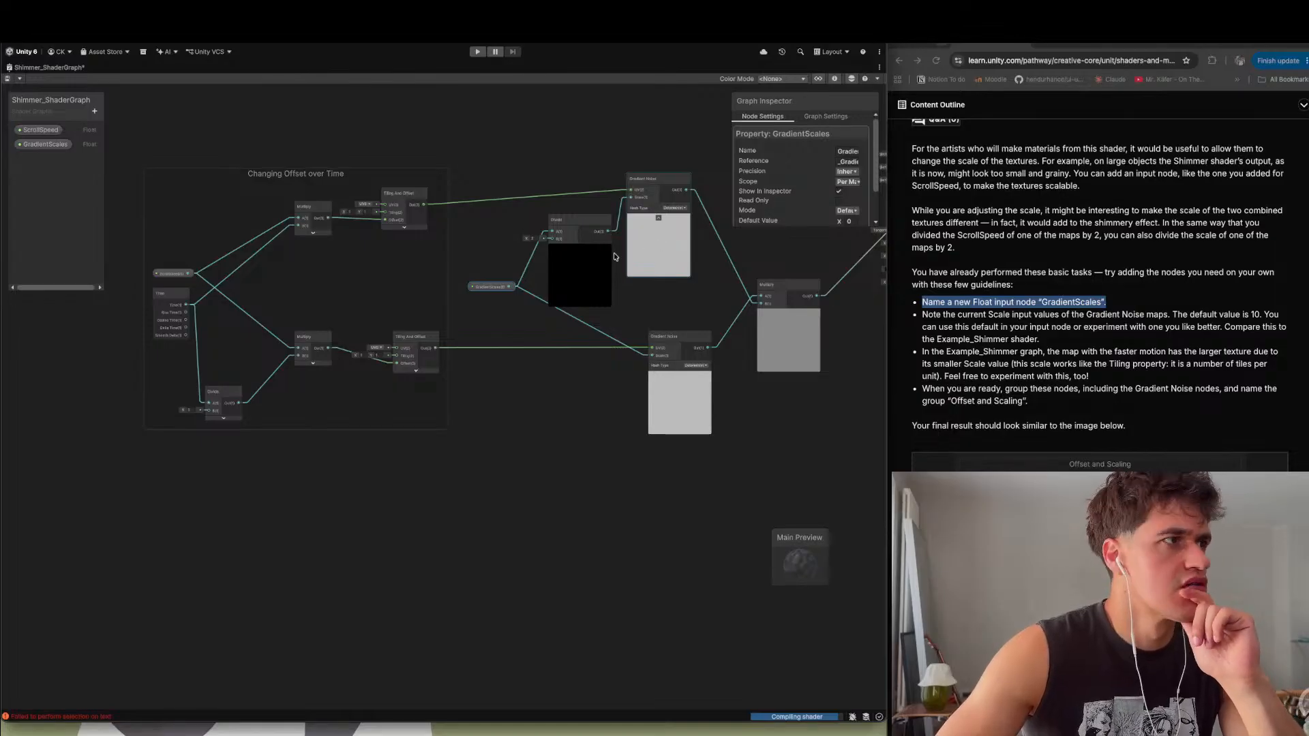
- Set the default value of the GradientScales property to 20
click(503, 283)
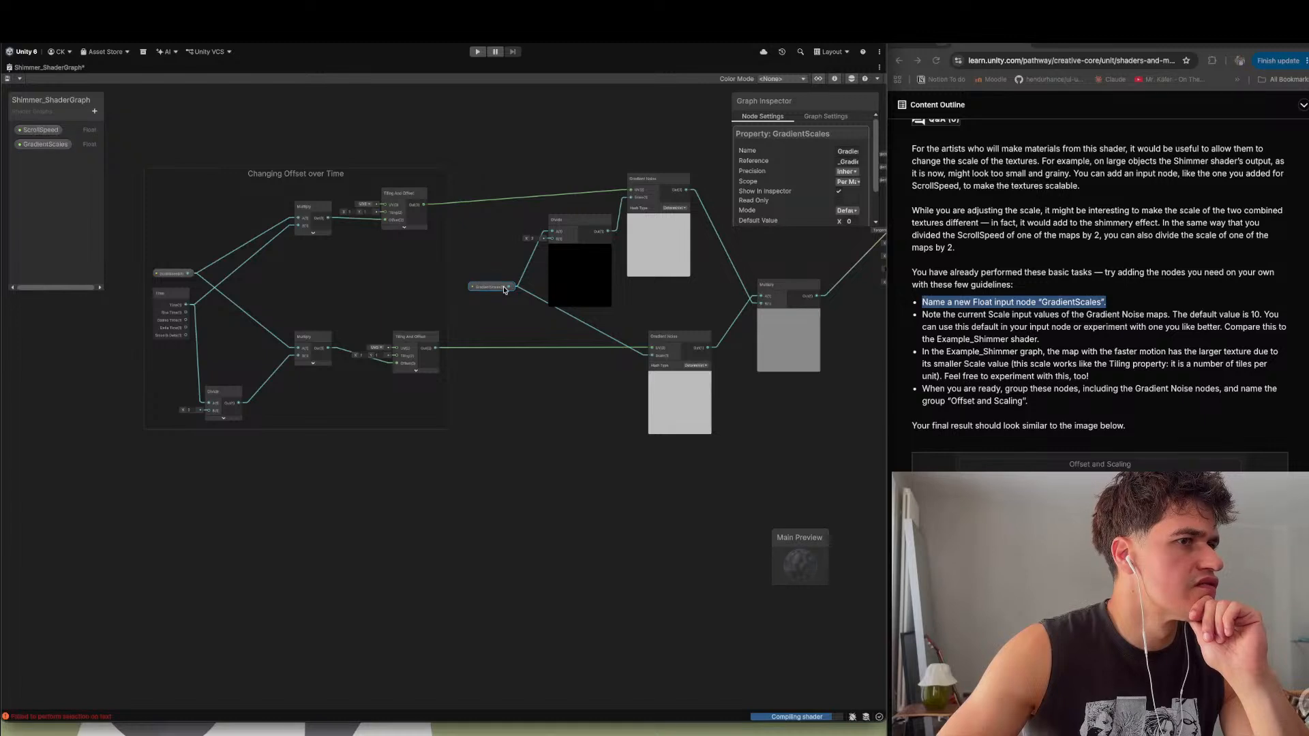
scroll(851, 196, down, 1)
click(851, 197)
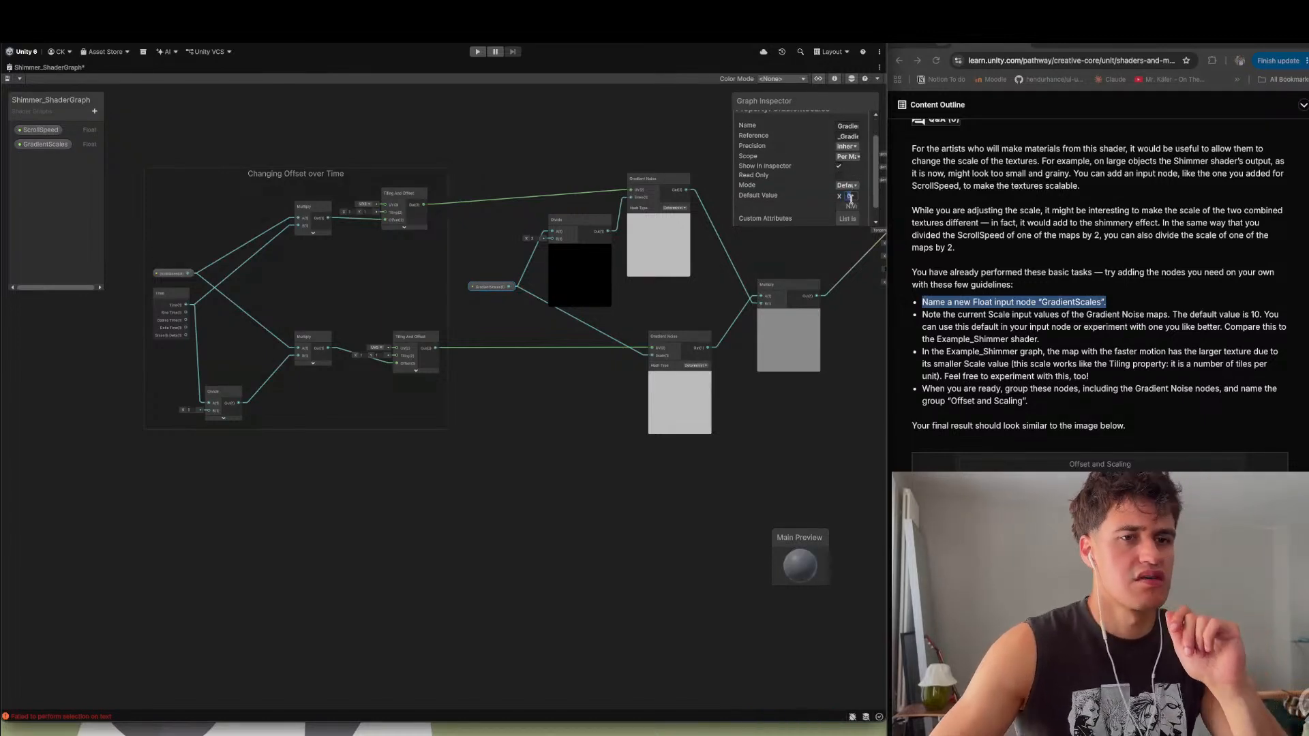
text(10)
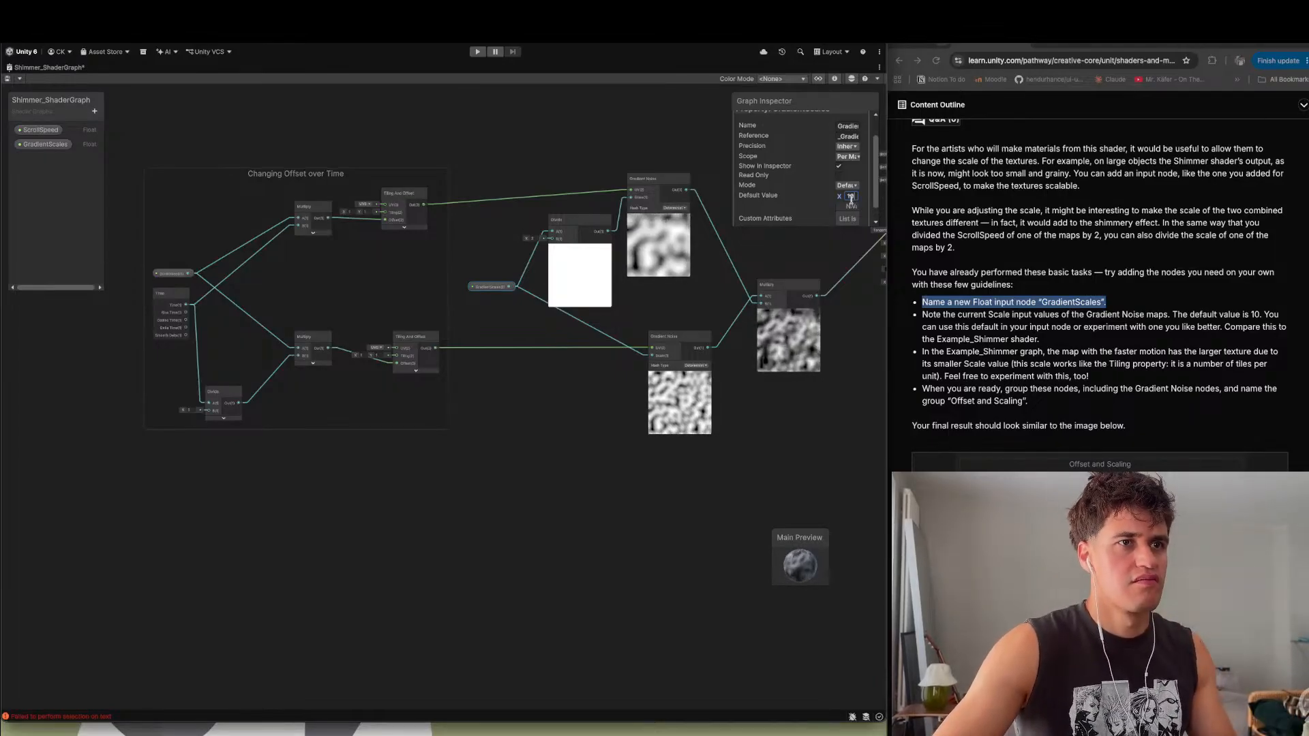
key(BackSpace)
key(BackSpace)
text(20)
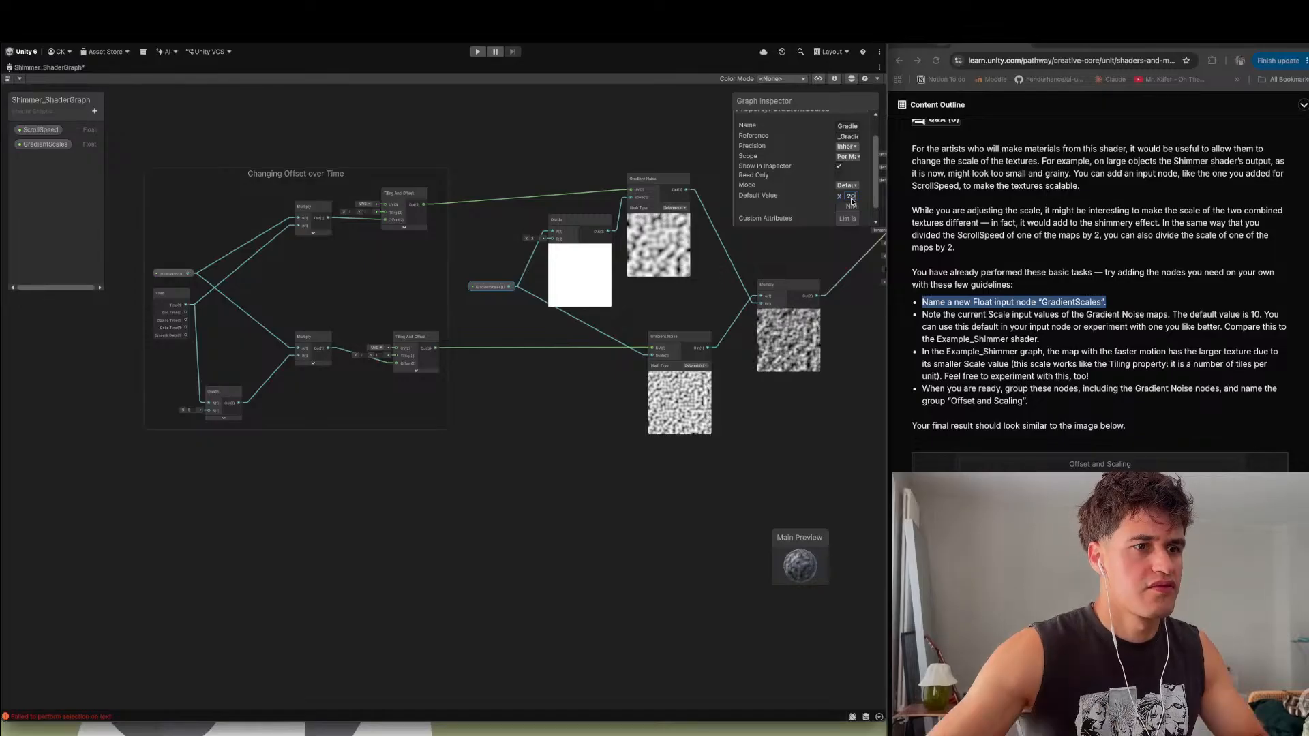
click(761, 533)
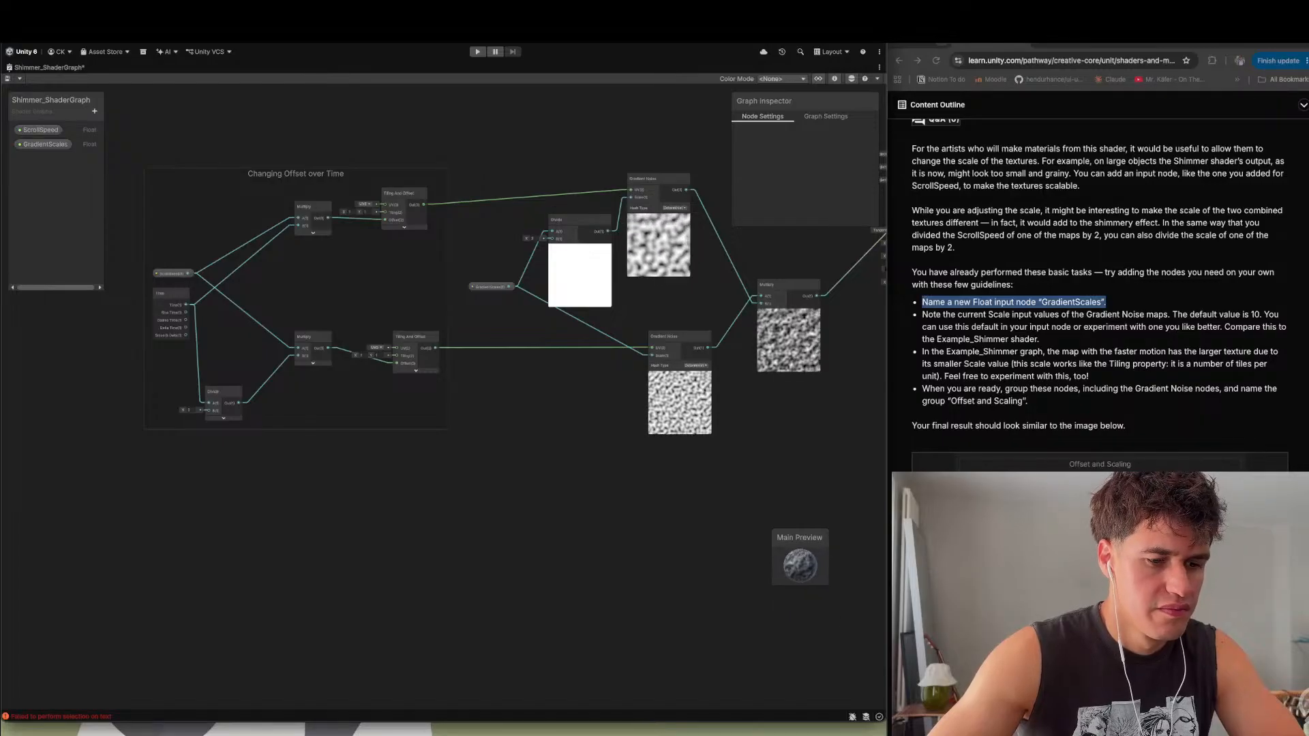
- Follow the tutorial on to "Adjust contrast" and add a Vector 2 property named "RemapValues" to the shader graph
scroll(1099, 286, down, 4)
scroll(1099, 286, down, 1)
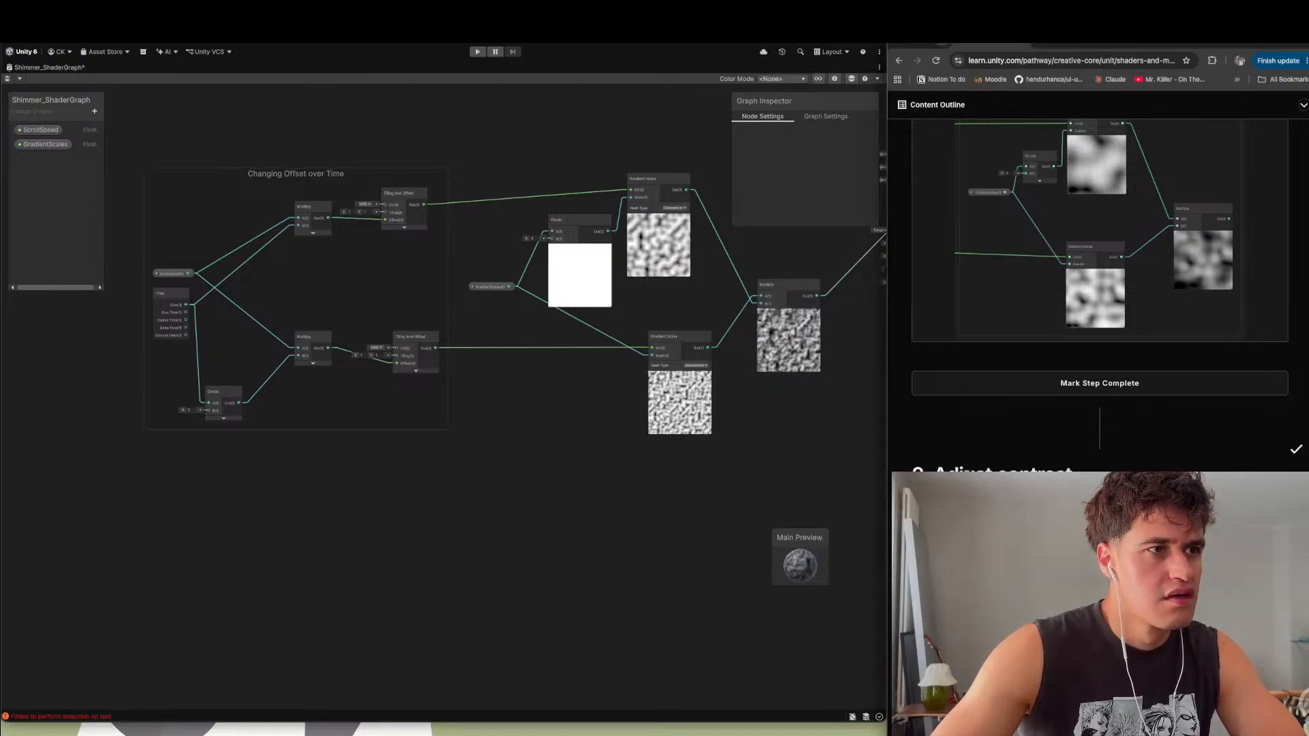
scroll(1100, 286, down, 3)
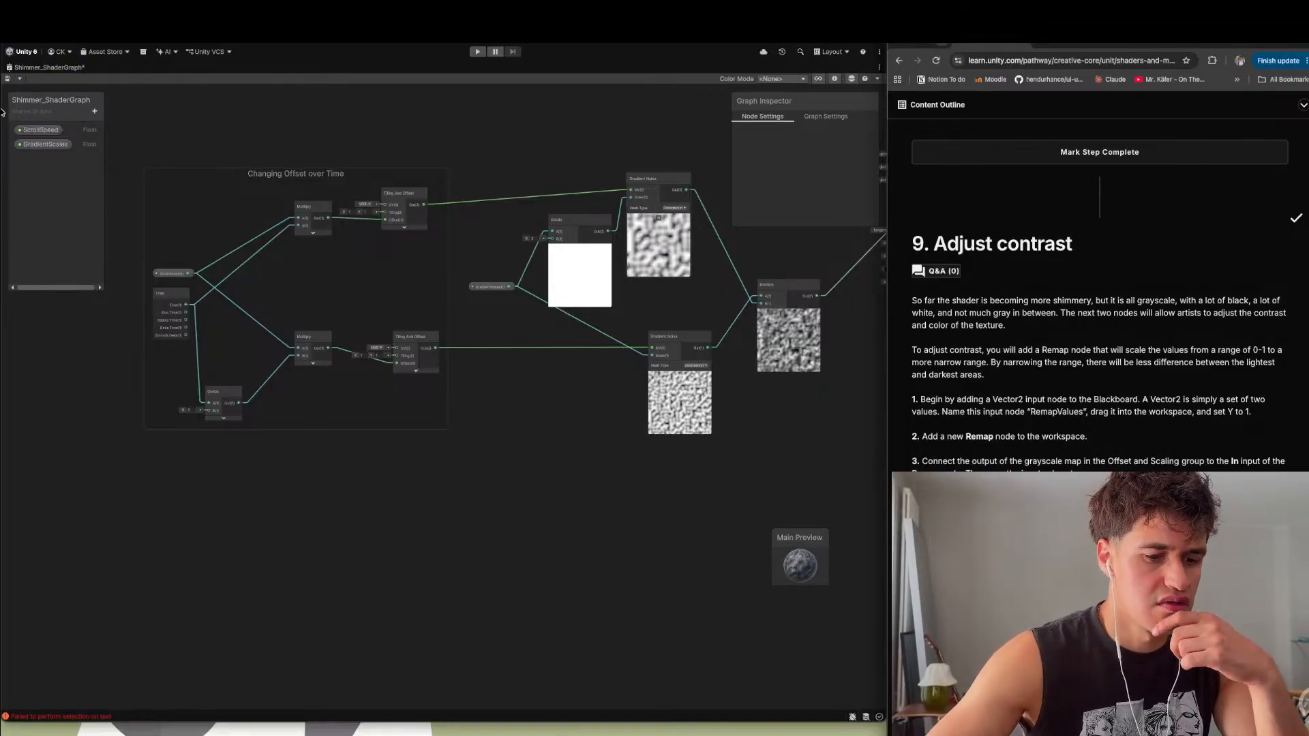
click(28, 180)
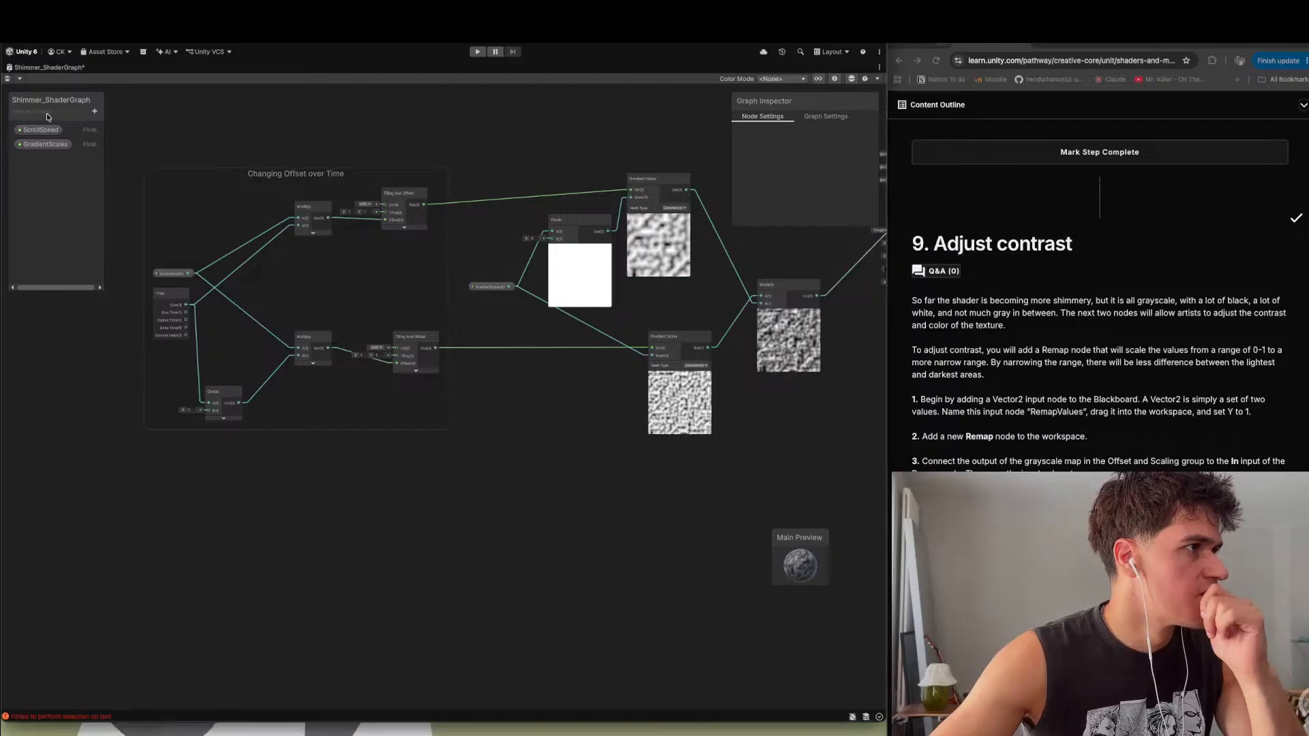
click(95, 109)
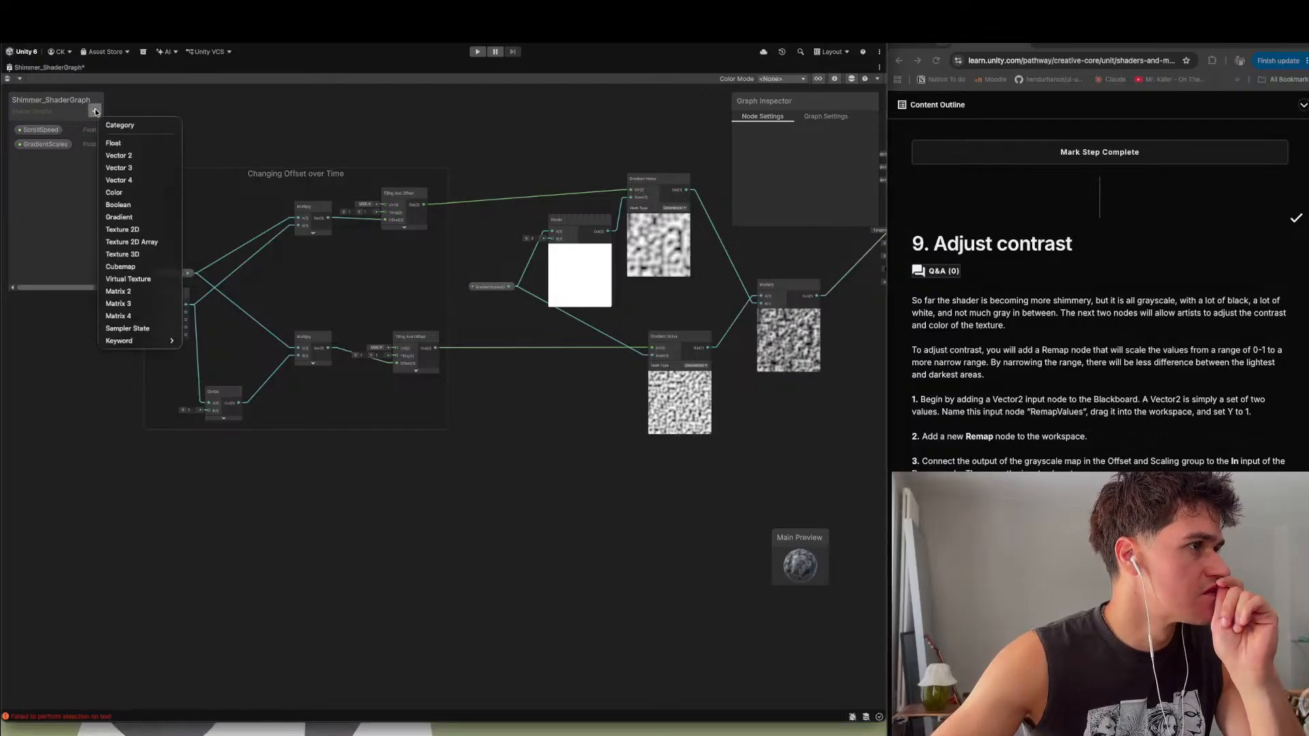
click(115, 155)
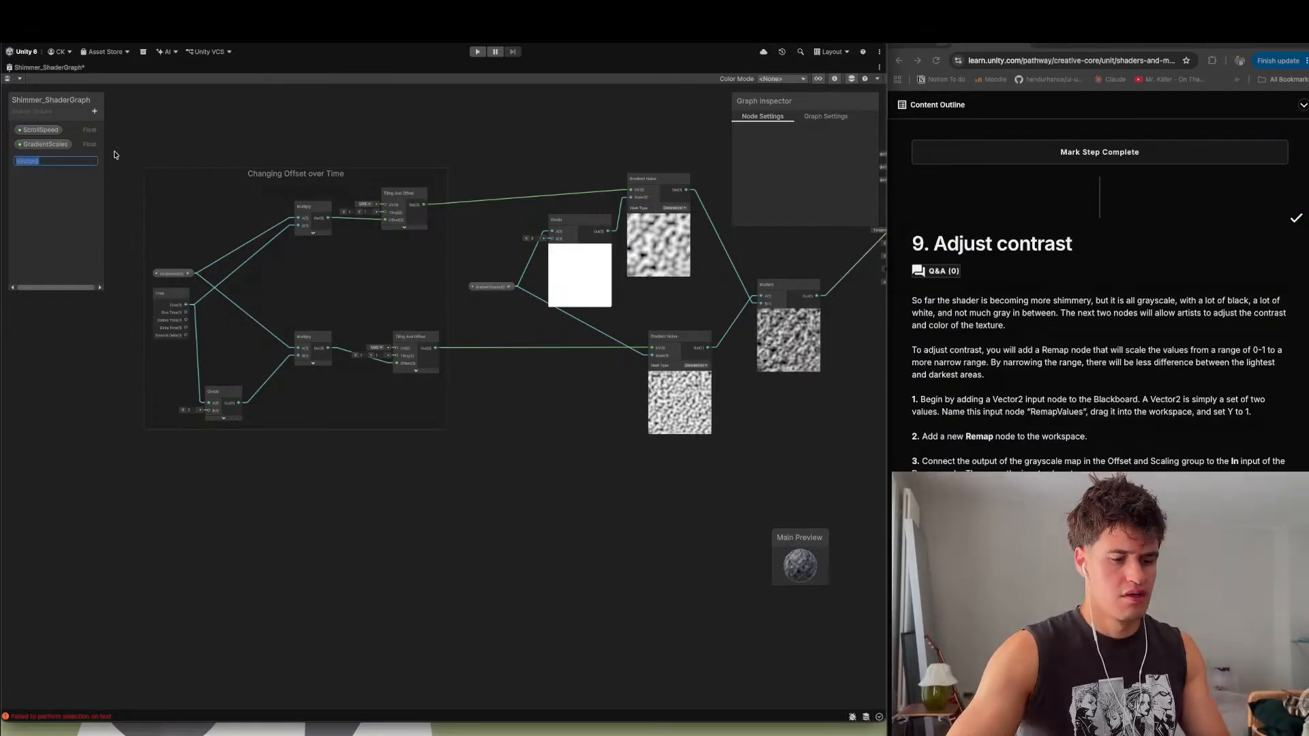
text(RemapValues)
key(Return)
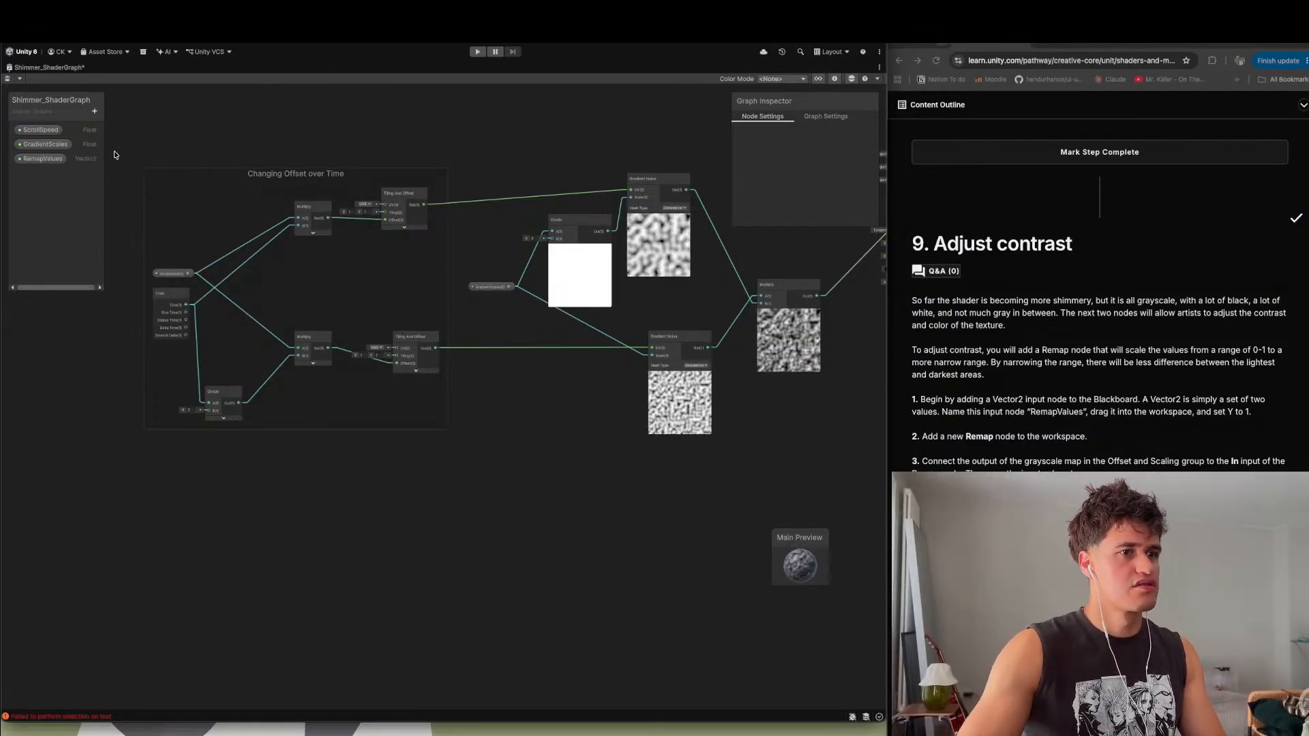
- Place a RemapValues property node below the noise nodes and create a Remap node connected to it through Out Min Max
click(61, 159)
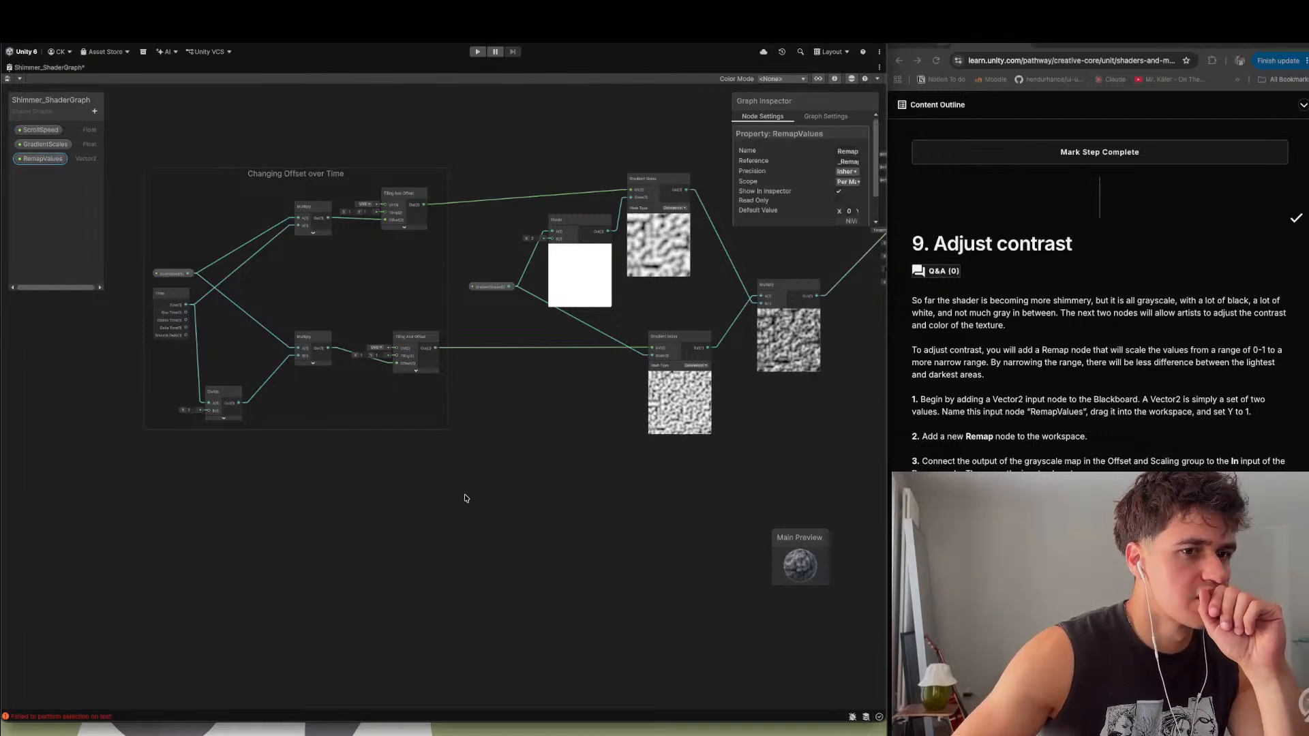
drag(466, 499, 469, 497)
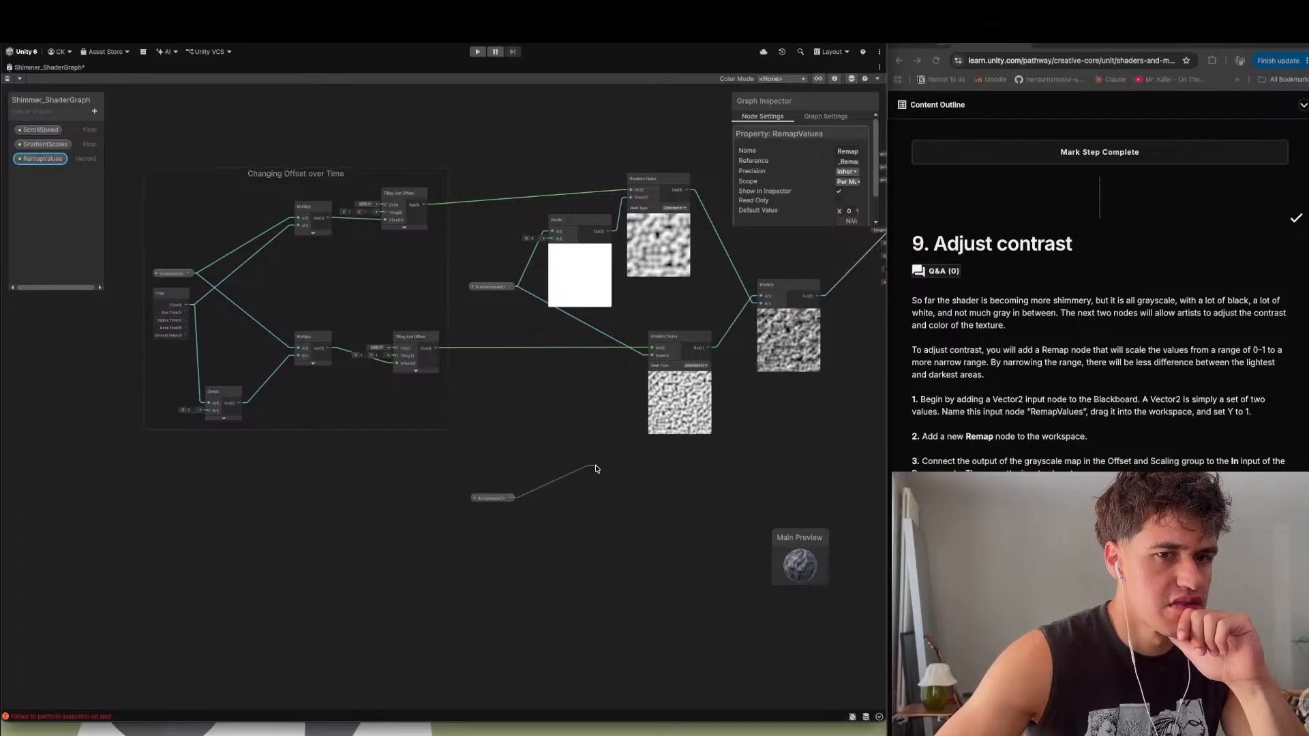
key(space)
text(remap)
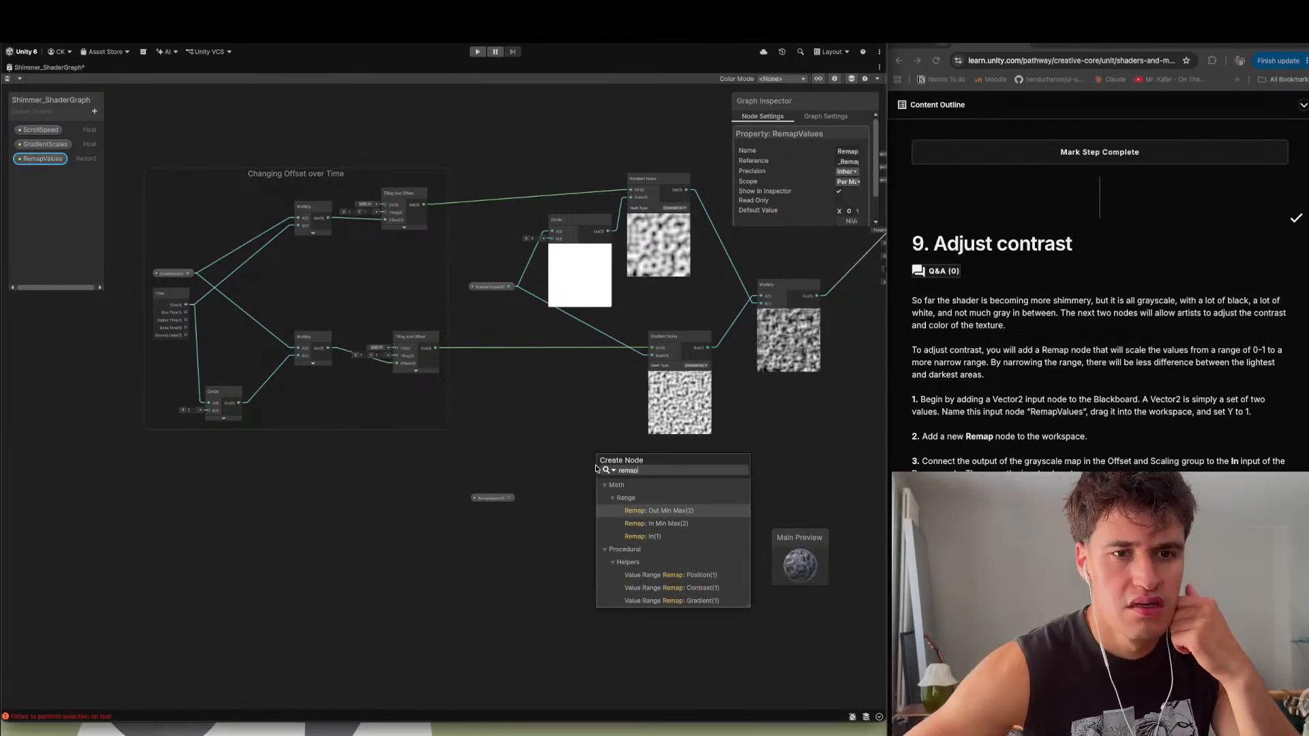
key(Return)
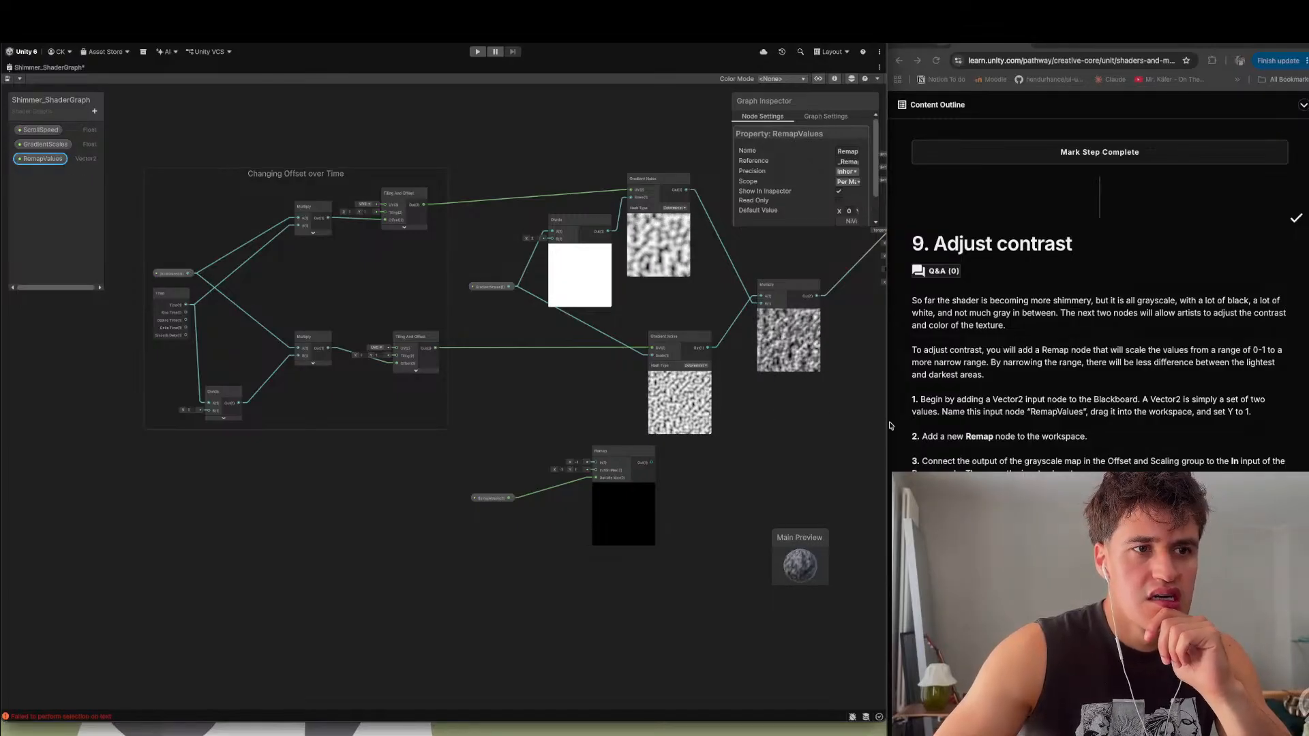
- Move all the offset, noise and remap nodes together further left to make space before the Master Stack
scroll(555, 382, down, 3)
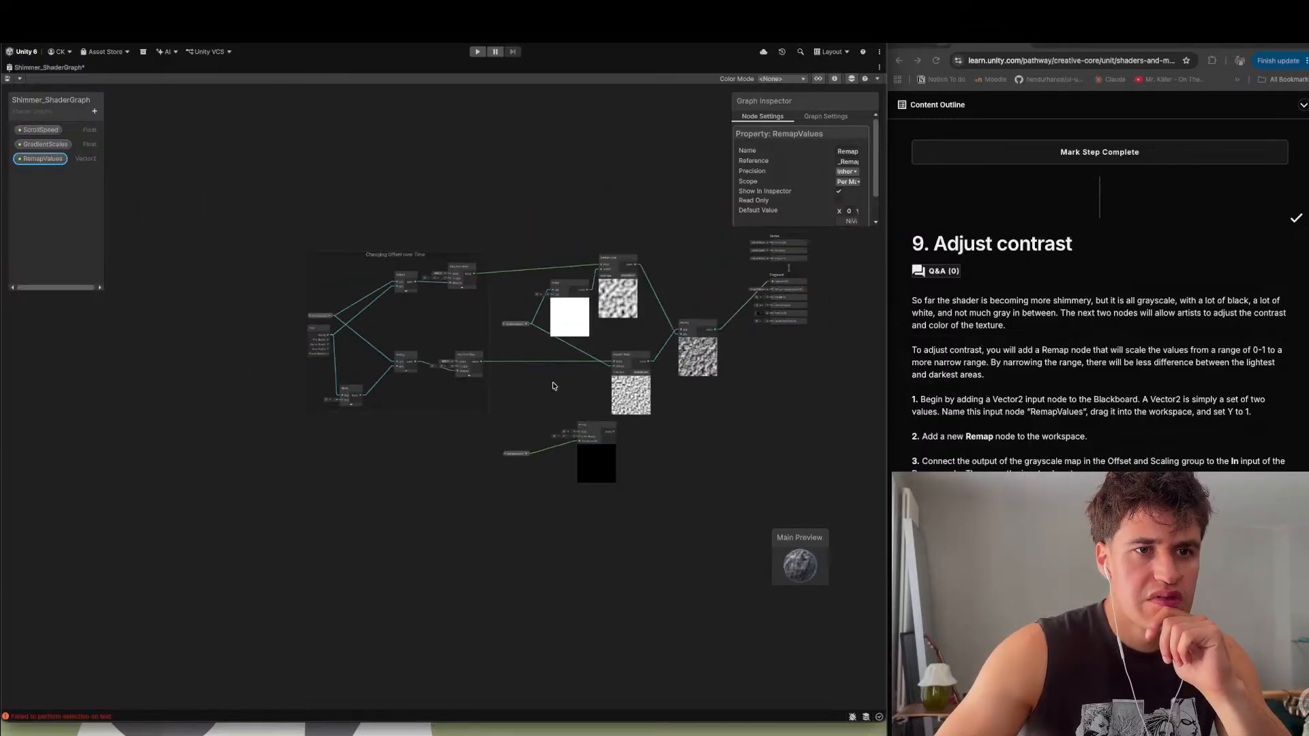
scroll(577, 383, up, 3)
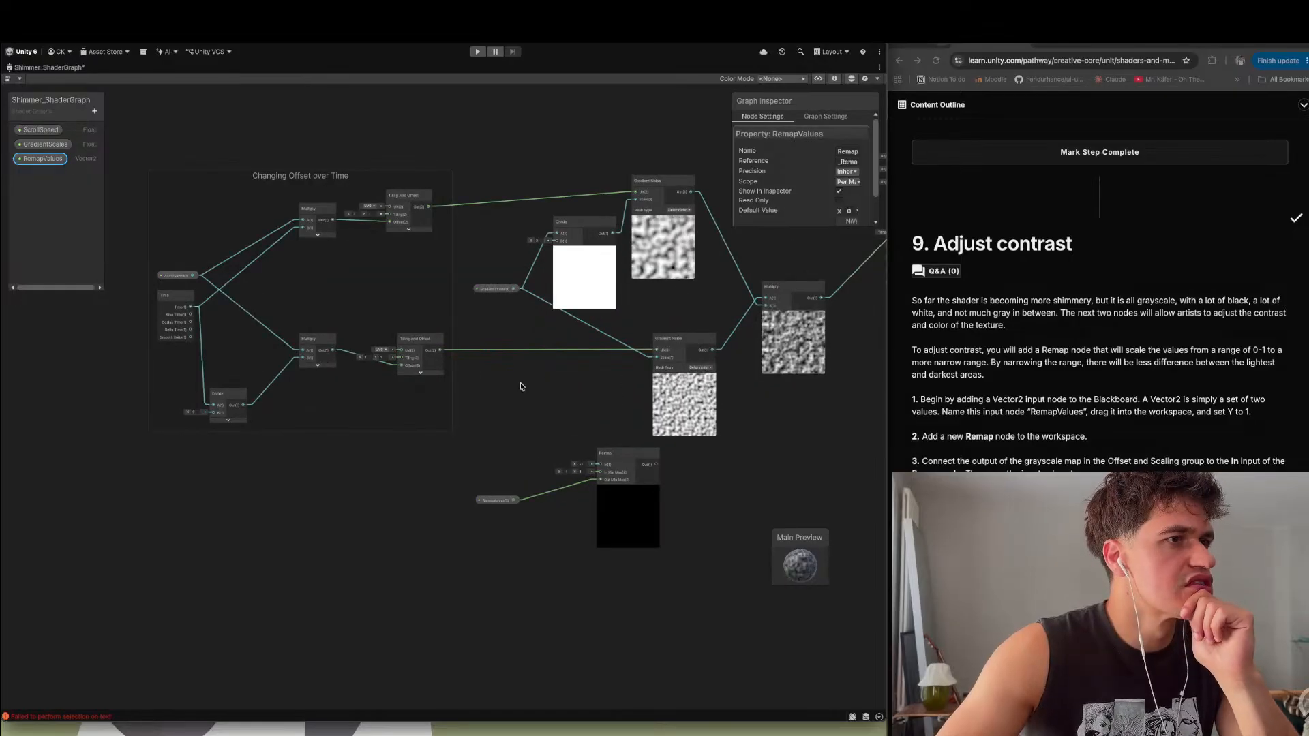
scroll(679, 335, down, 2)
scroll(811, 327, up, 2)
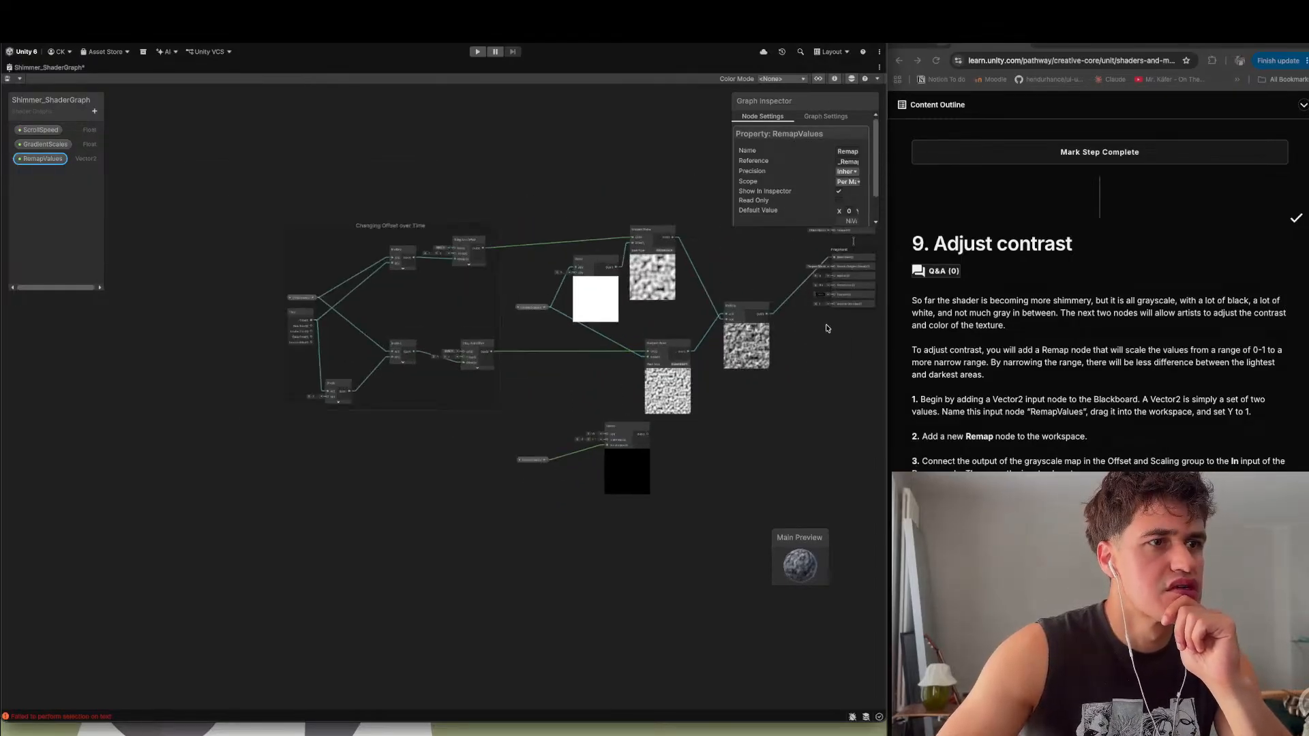
middle_drag(808, 331, 785, 337)
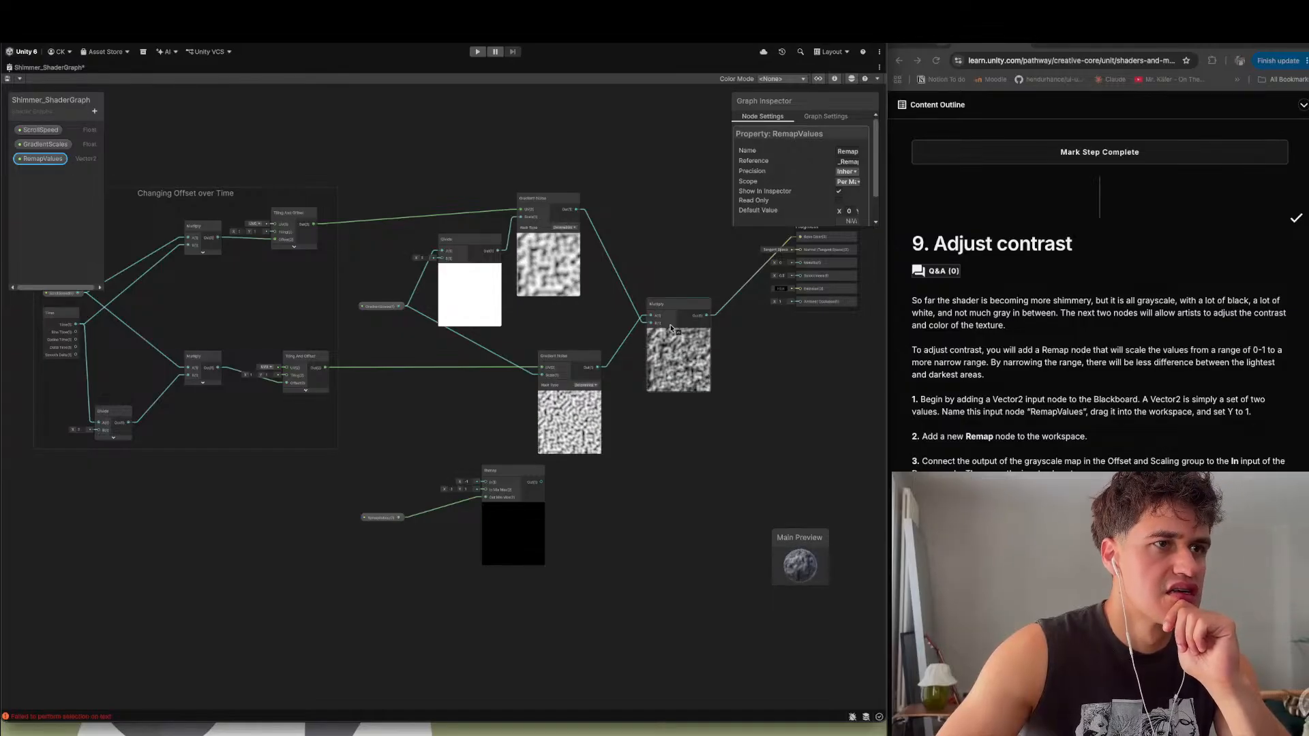
scroll(548, 285, down, 3)
drag(257, 193, 633, 475)
drag(621, 322, 548, 329)
click(567, 387)
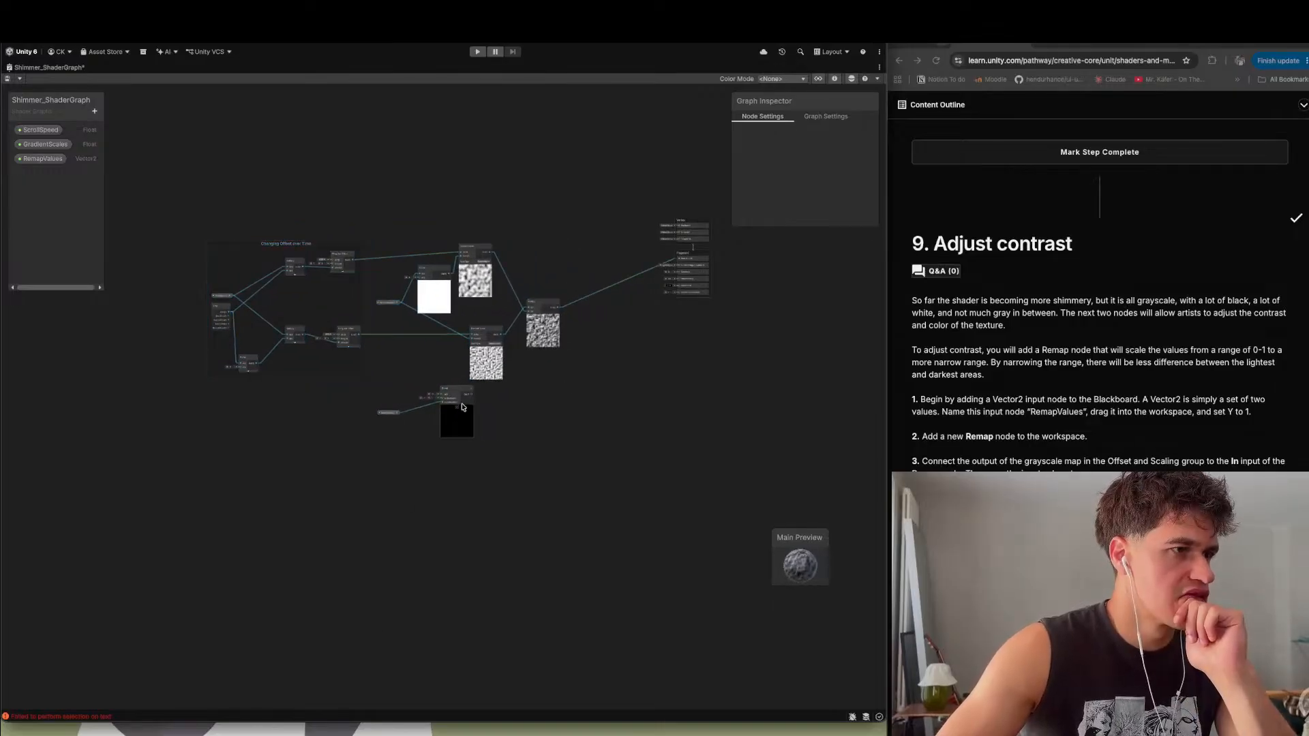
- Place the Remap node between the final Multiply and the Master Stack, with the RemapValues node below it
drag(459, 395, 641, 350)
drag(394, 414, 597, 280)
scroll(595, 279, up, 6)
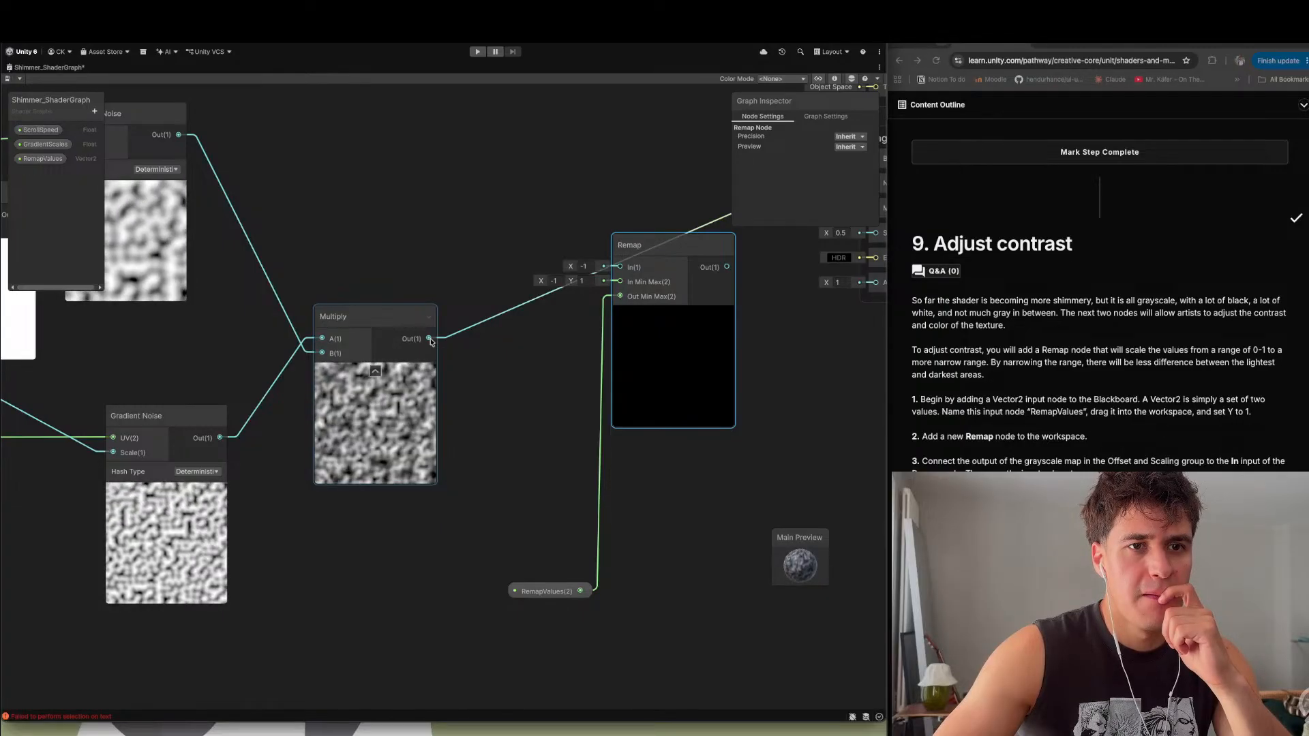
- Remove the final Multiply's link to the Master Stack, connect its output to Remap's In input, and move RemapValues up closer to Remap
click(449, 339)
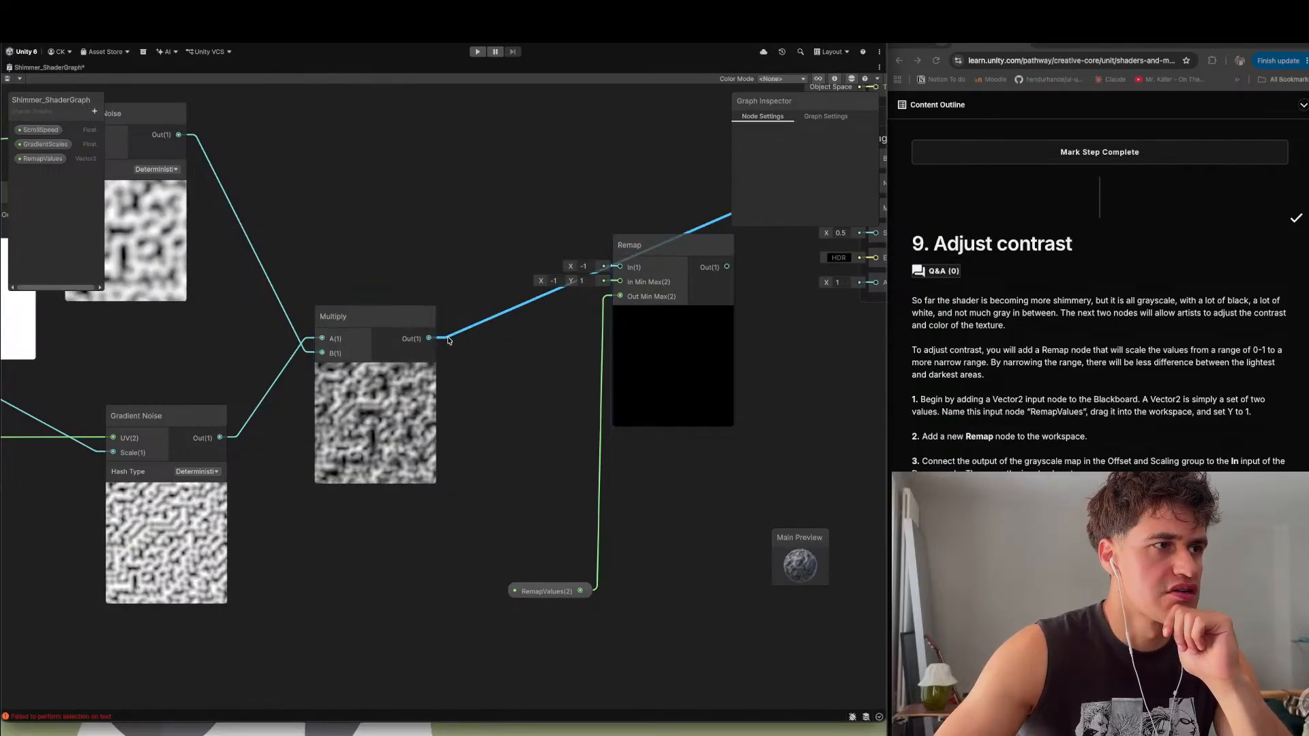
key(Delete)
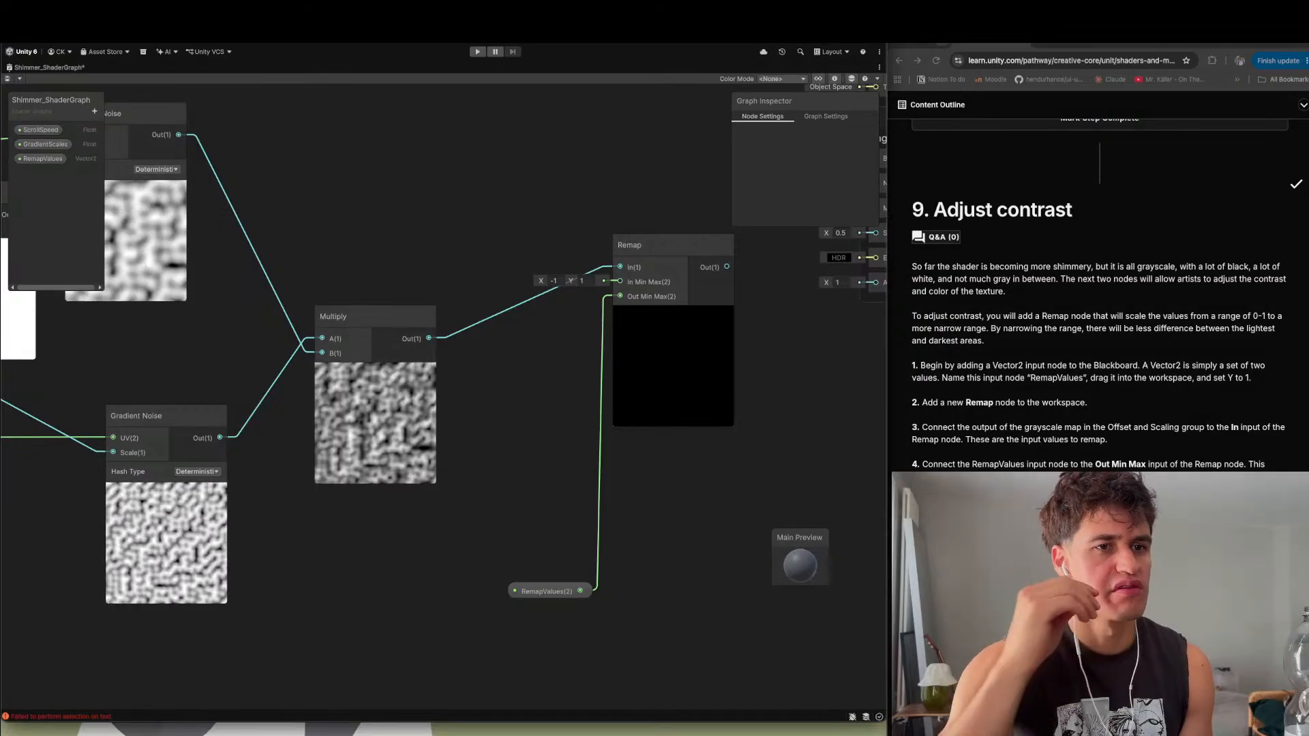
click(566, 585)
drag(566, 587, 560, 472)
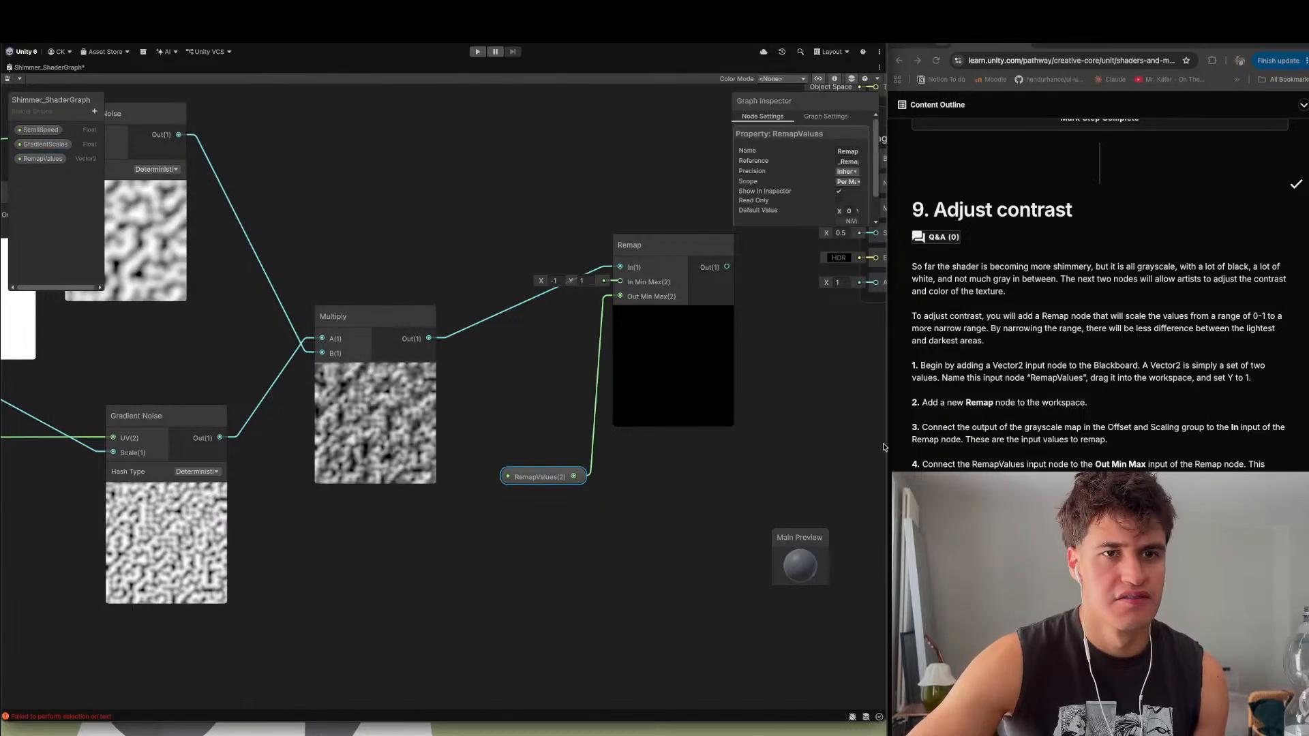
- Set the X value of the Remap node's In Min Max to 0 and compare the setup with the tutorial's reference image
drag(918, 465, 1266, 465)
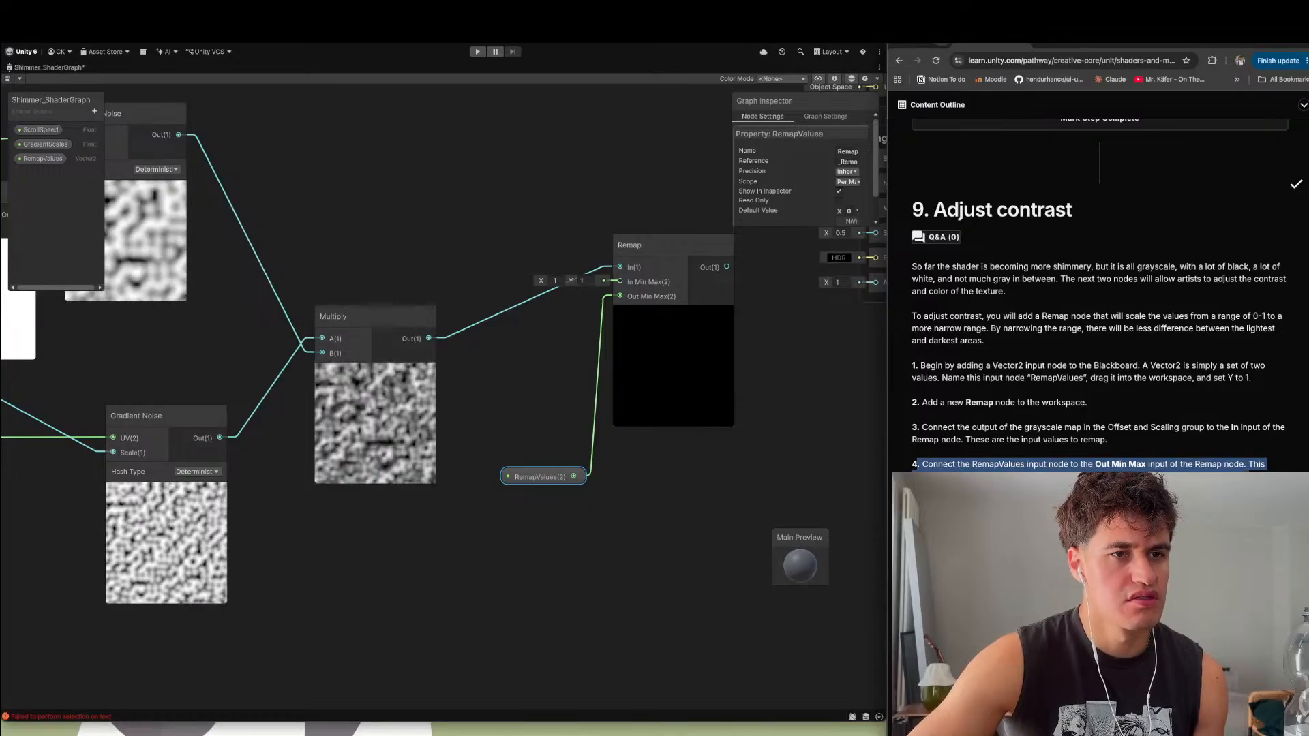
click(1105, 485)
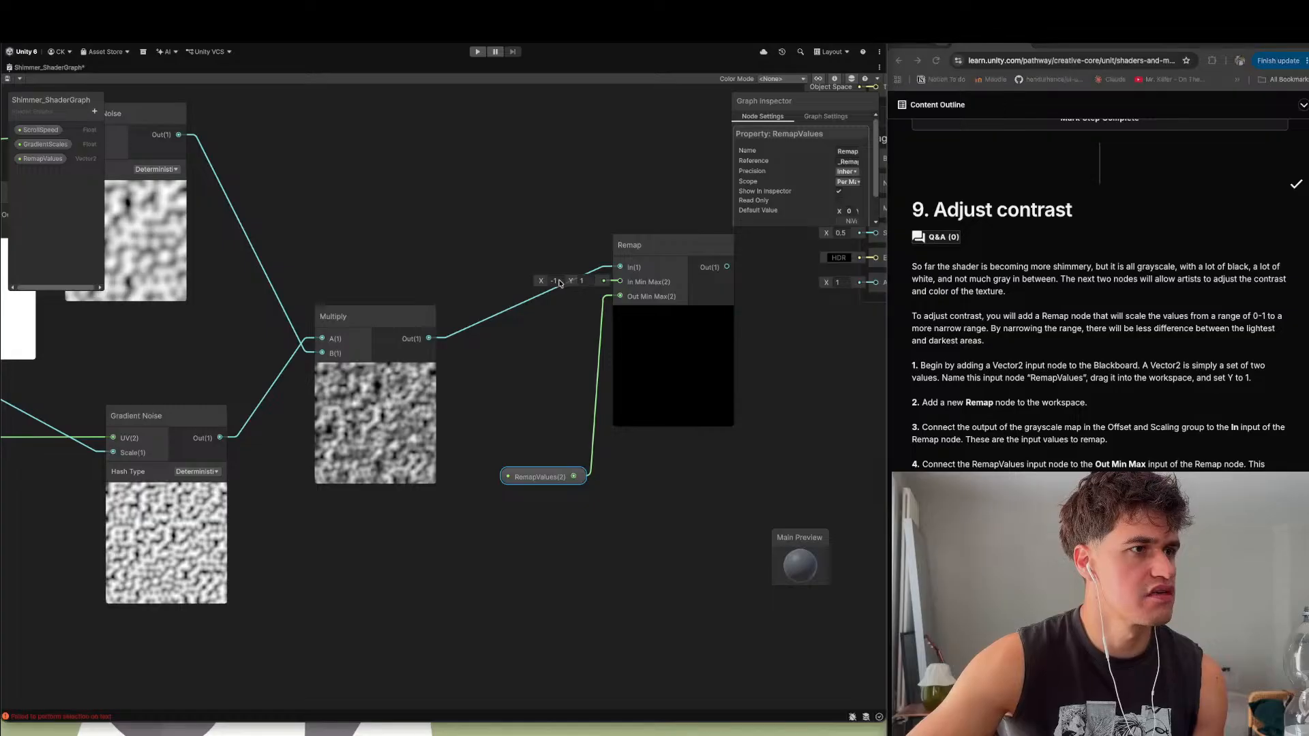
click(556, 281)
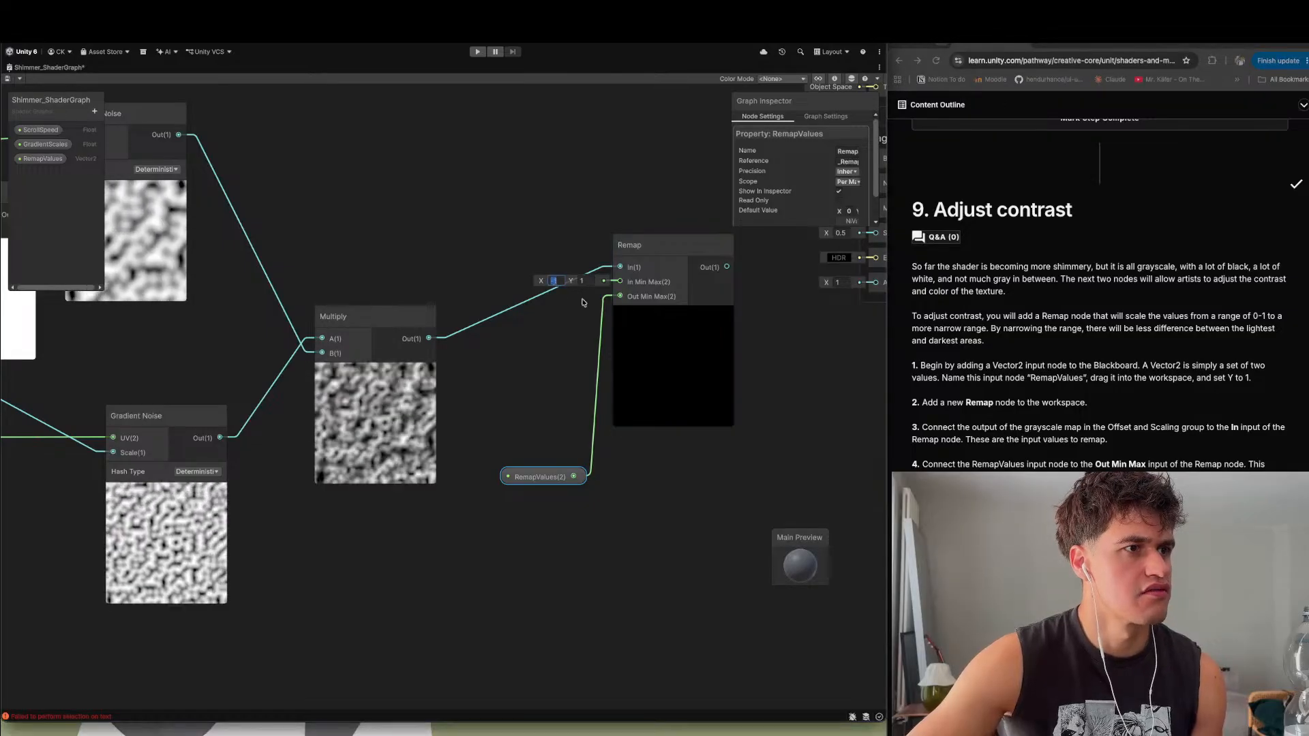
text(0)
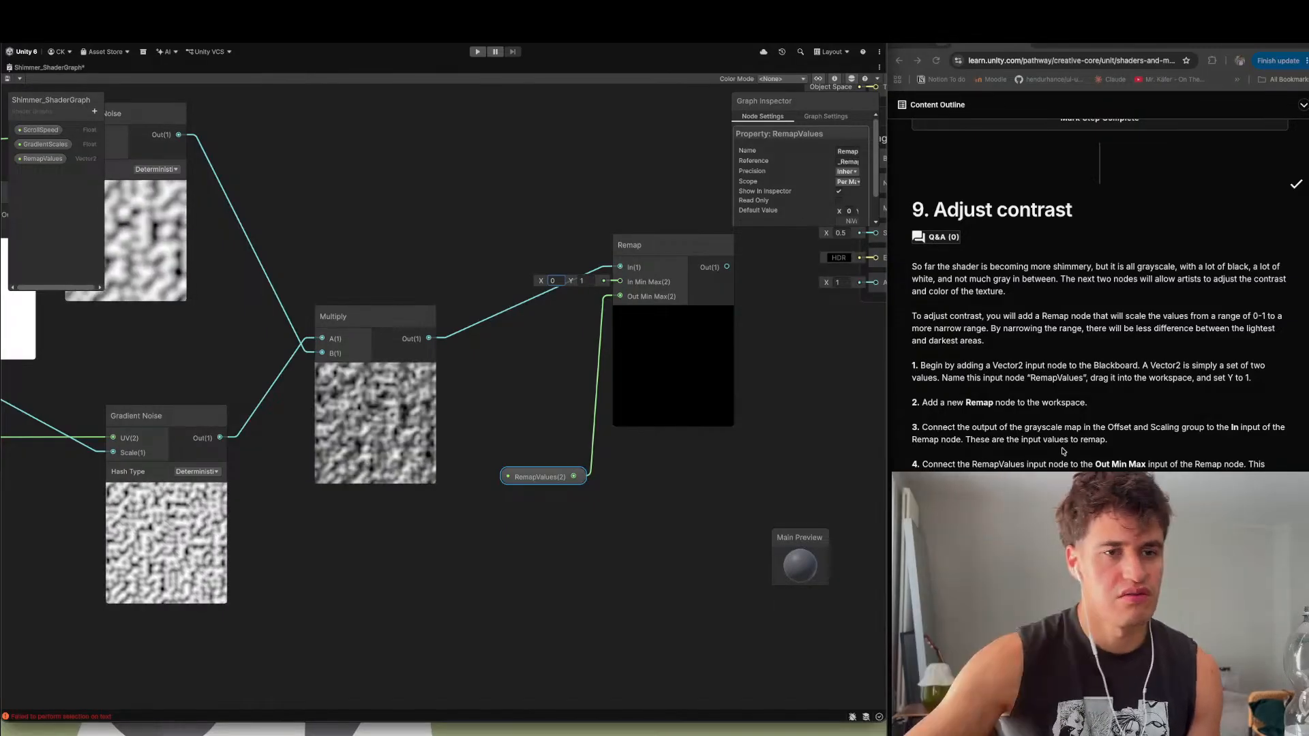
scroll(1075, 427, down, 6)
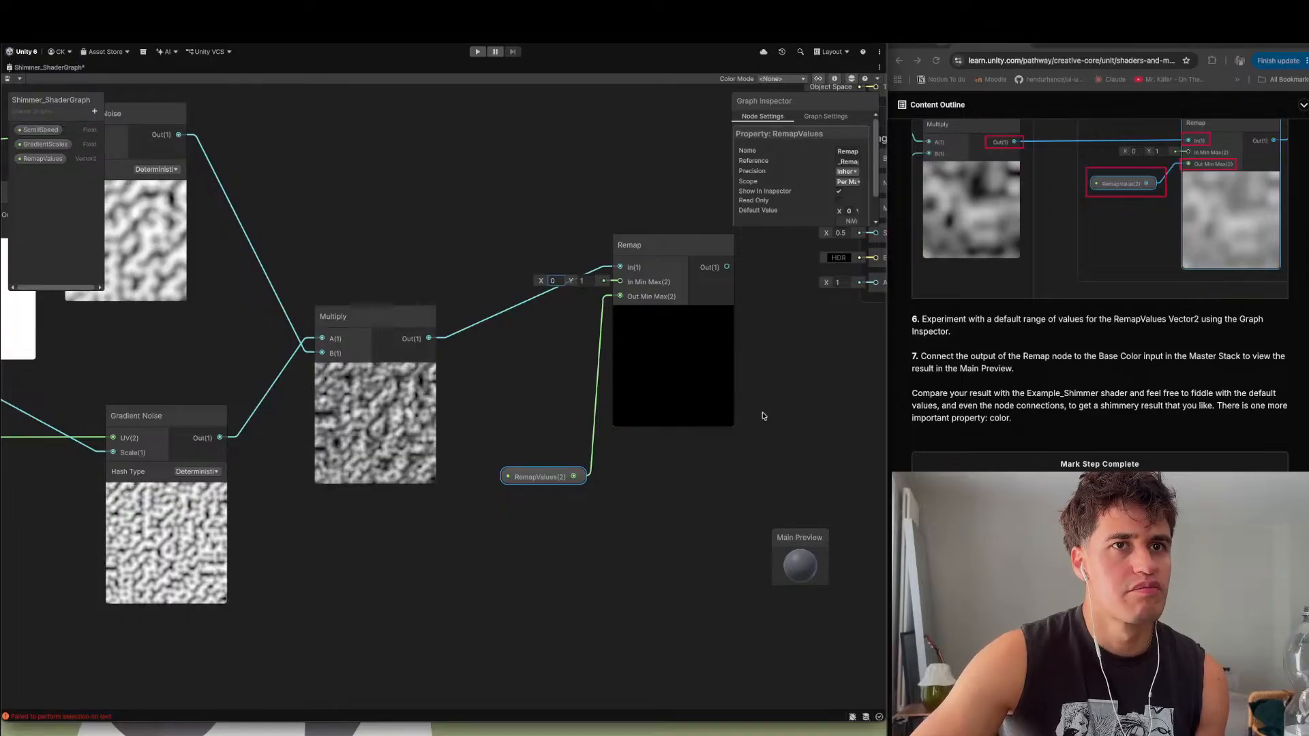
click(679, 350)
scroll(1019, 387, up, 1)
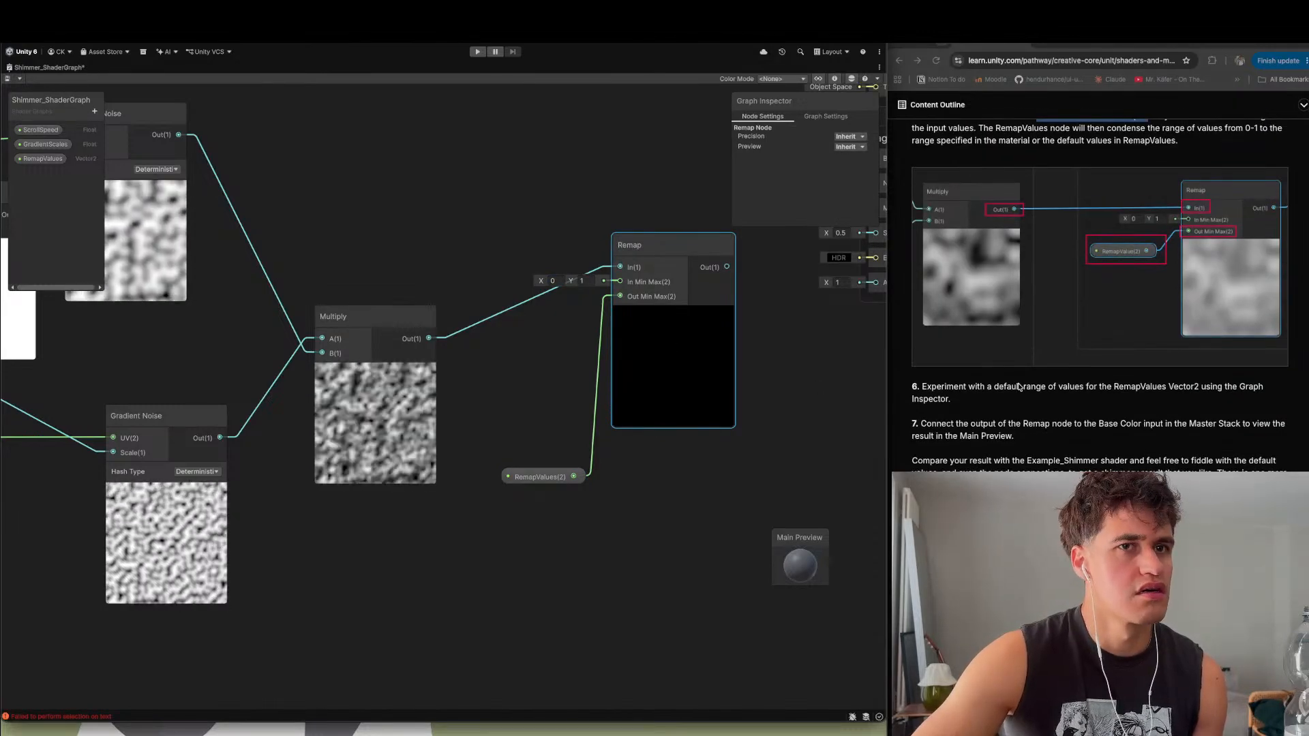
- Widen the Graph Inspector and set the default Y value of the RemapValues property to 1
click(518, 475)
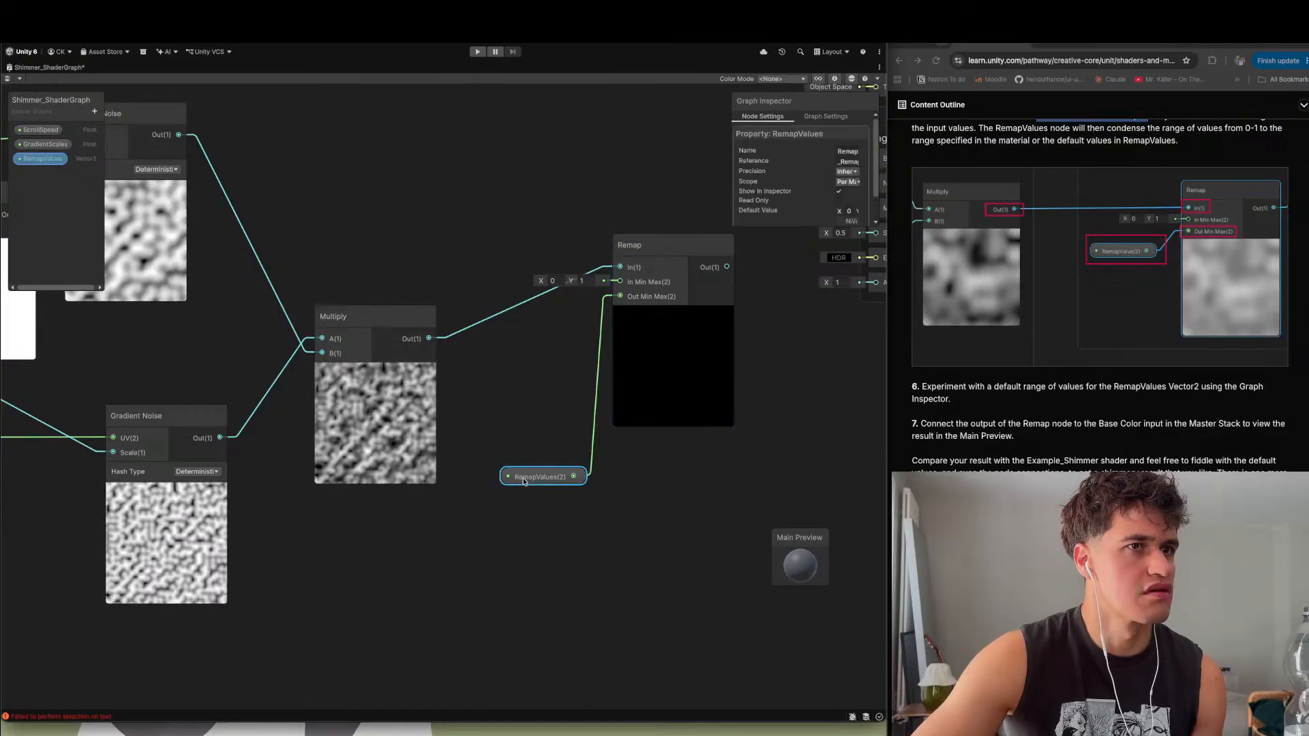
scroll(1043, 426, up, 2)
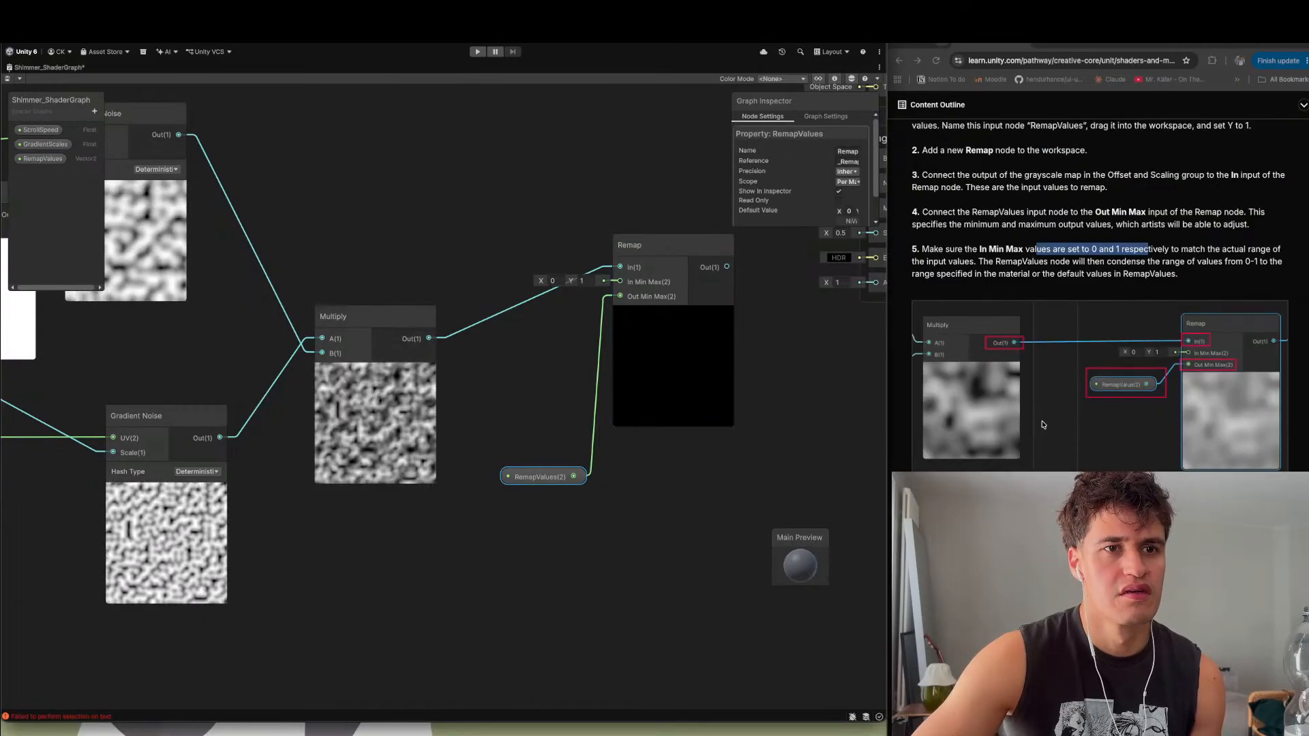
scroll(824, 202, down, 1)
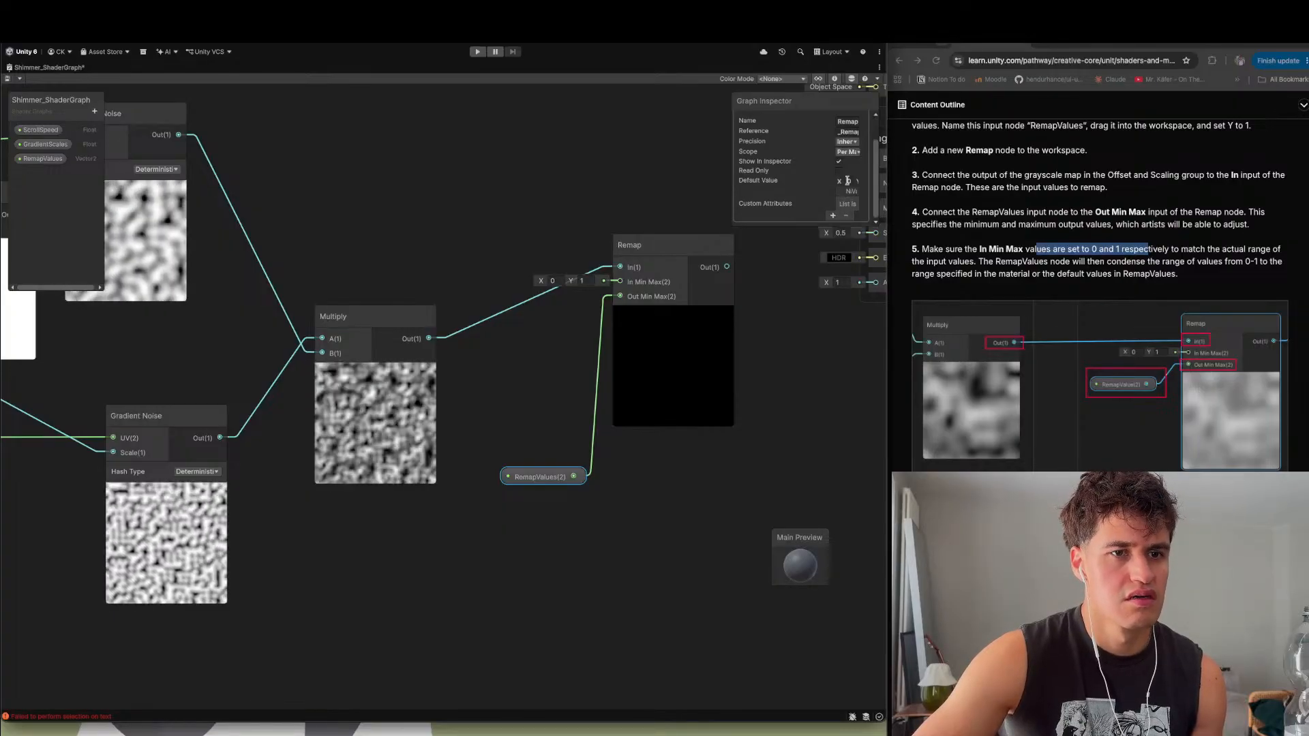
drag(732, 185, 631, 185)
click(766, 182)
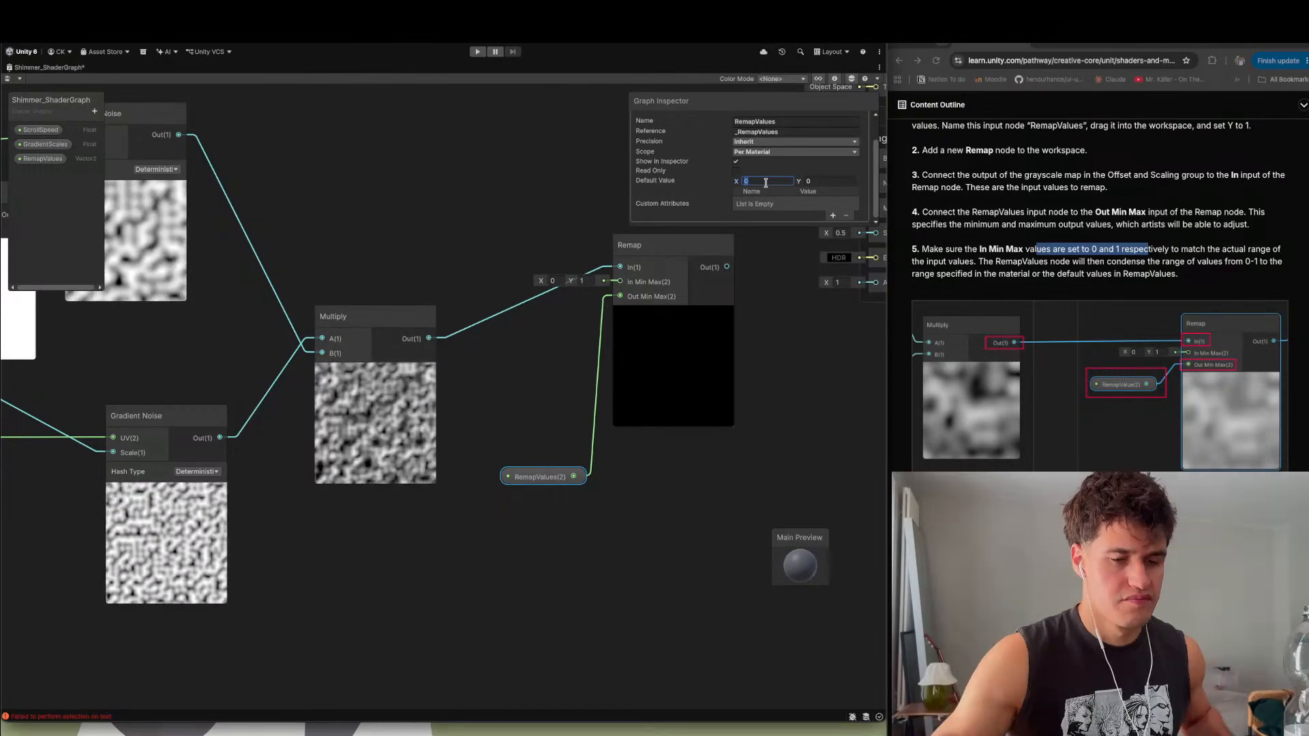
click(813, 182)
text(1)
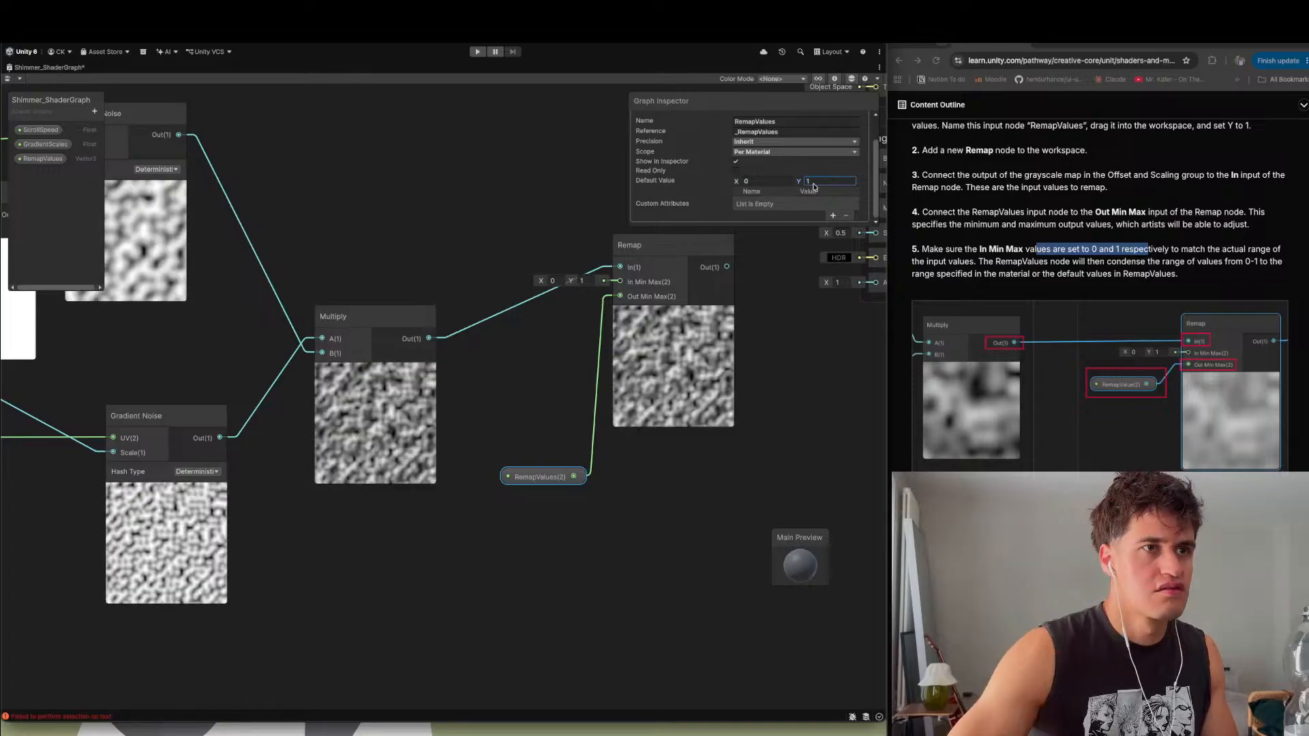
- Try 0.5 and 0.2 as the default Y value of RemapValues, and set it back to 1
double_click(819, 182)
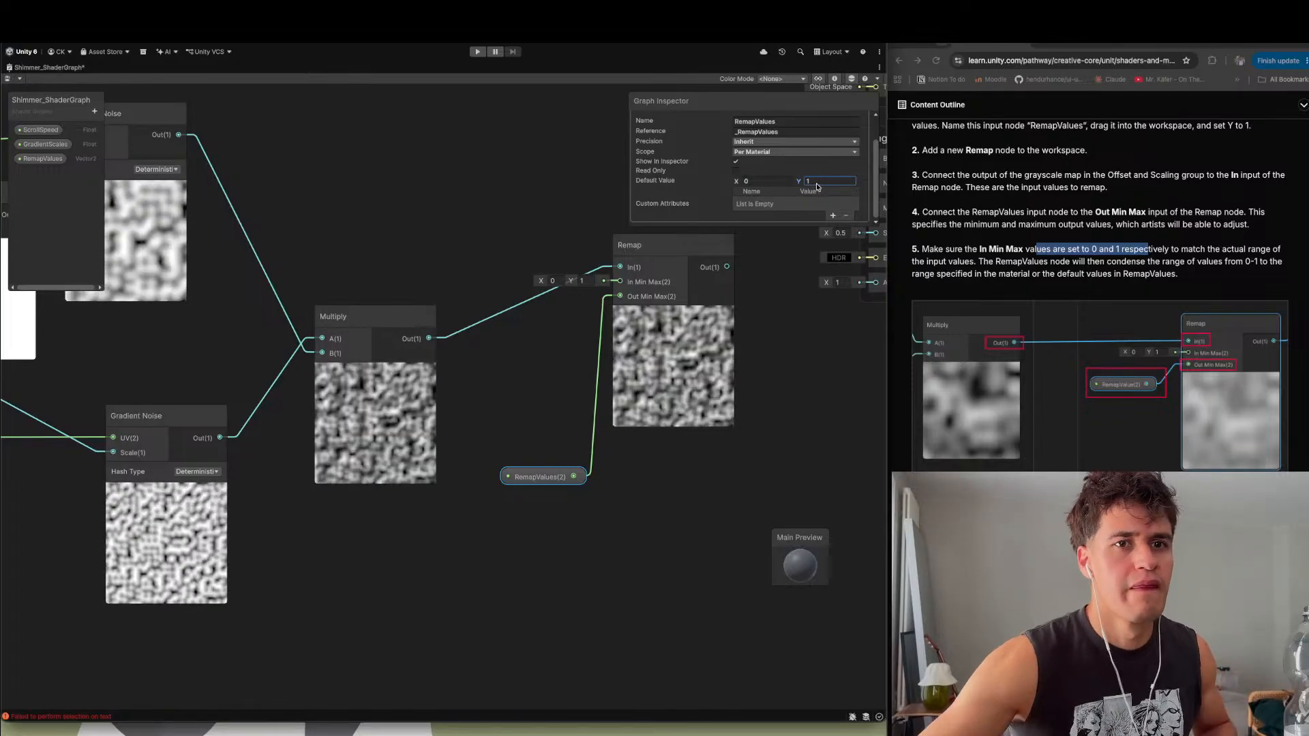
text(0.5)
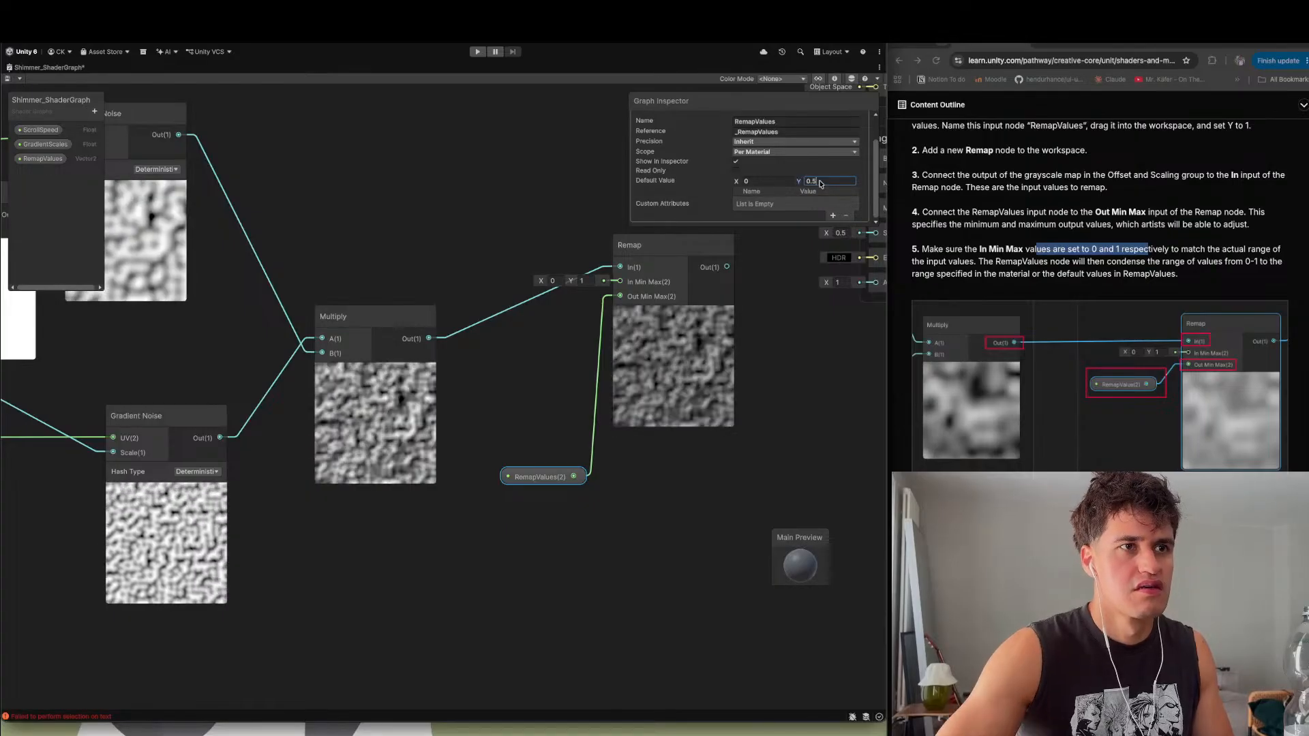
key(BackSpace)
key(BackSpace)
key(BackSpace)
text(0.2)
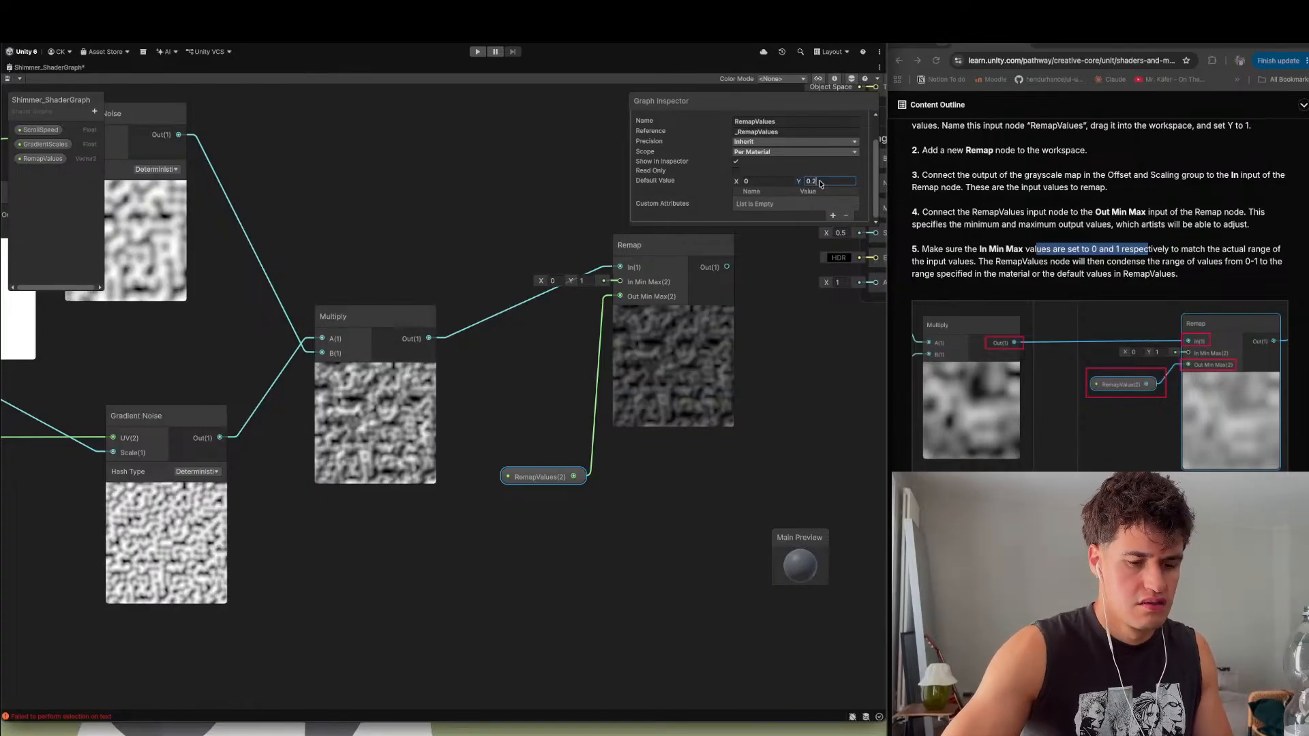
key(BackSpace)
key(BackSpace)
key(BackSpace)
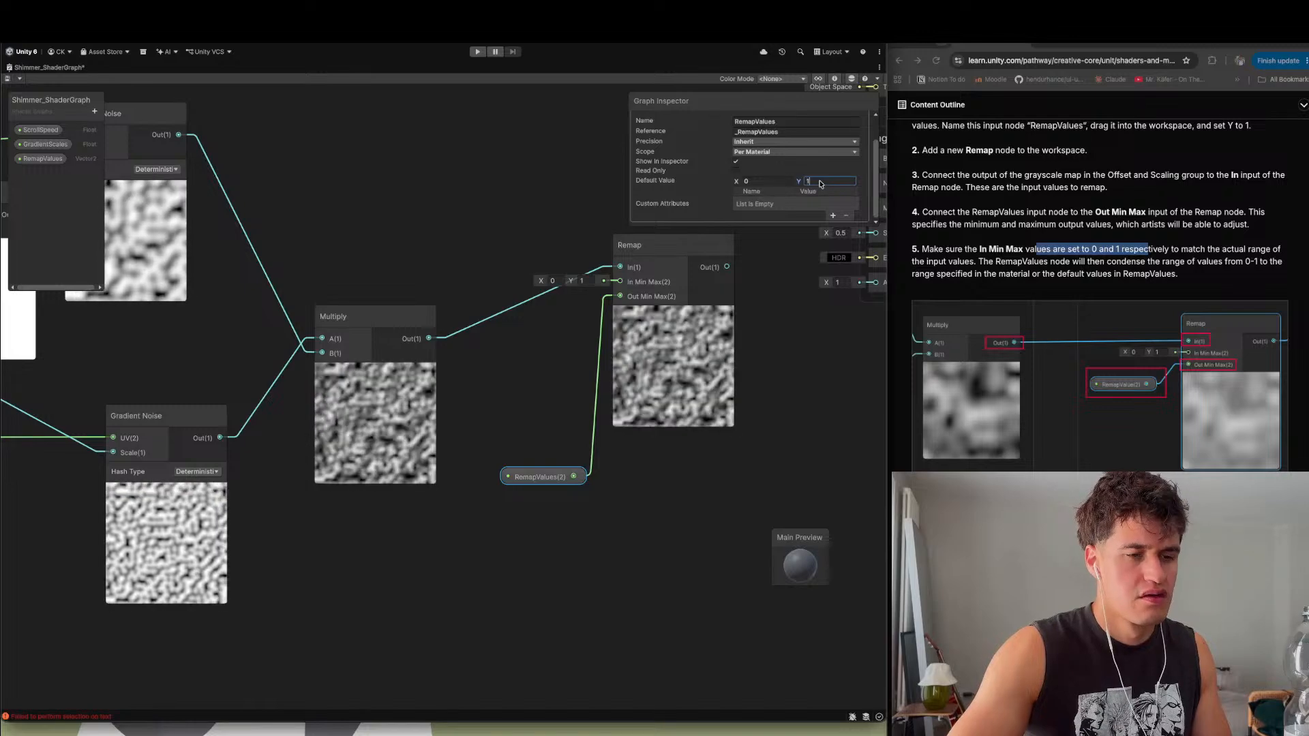
- Try 0.5 as the default X value of RemapValues, and return it to 0
click(777, 179)
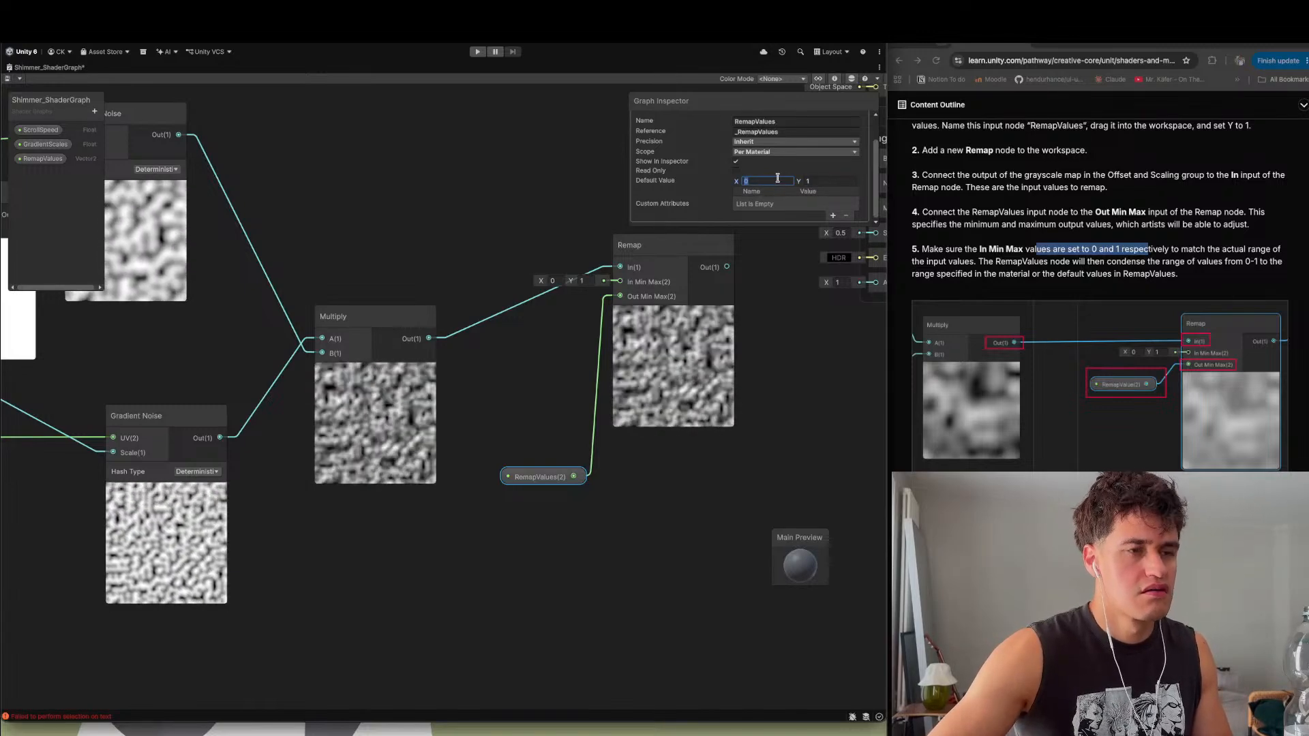
text(0.5)
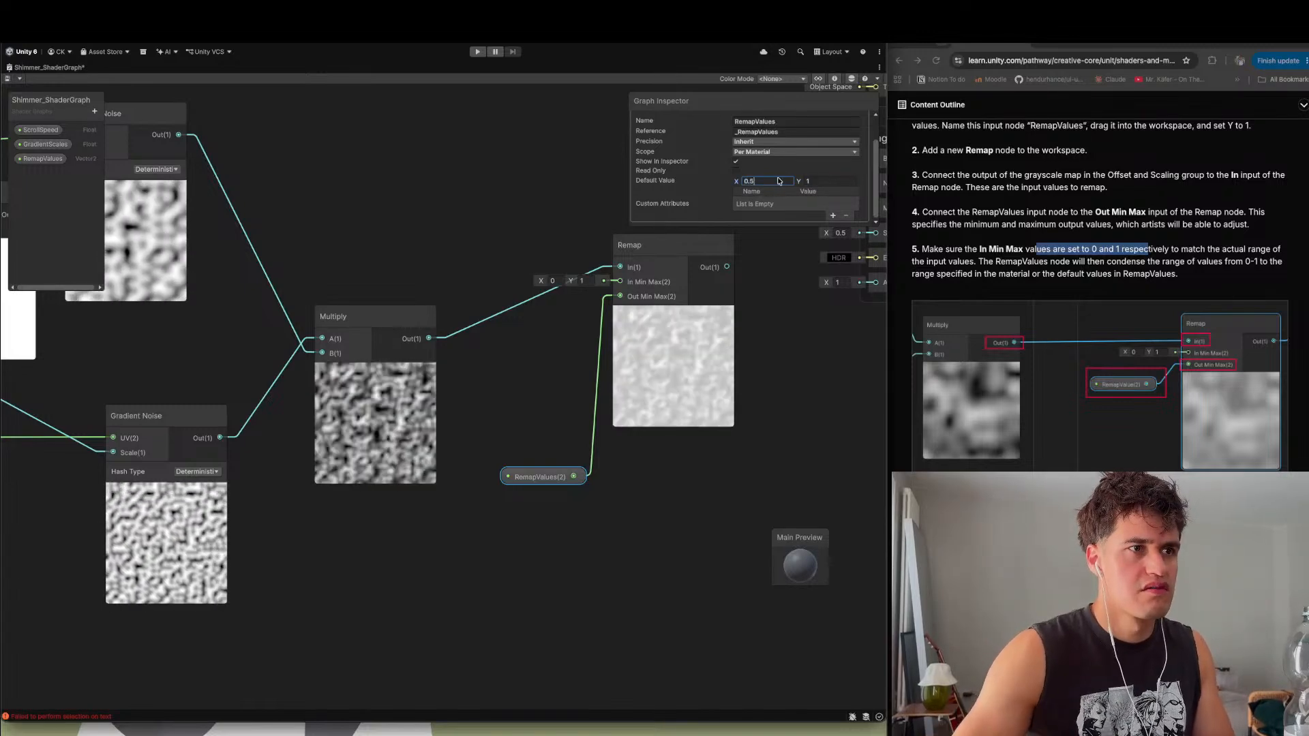
key(BackSpace)
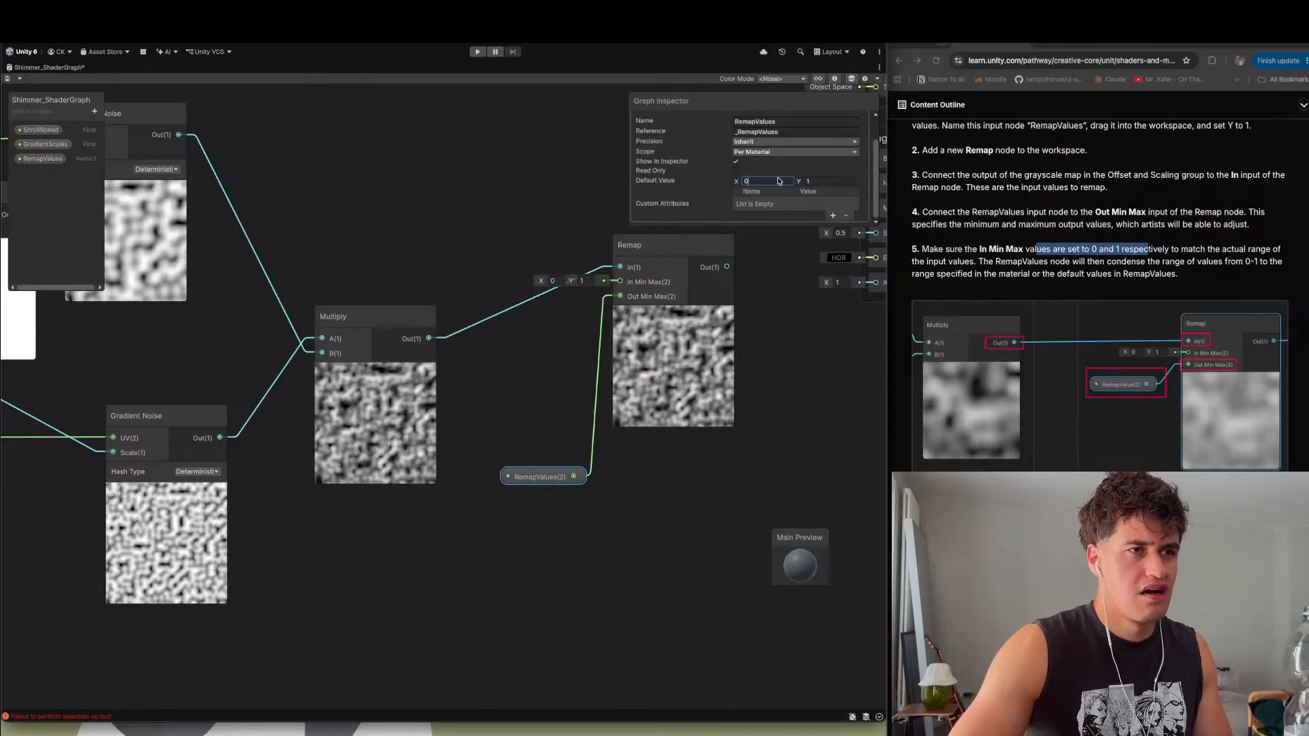
- Reread the tutorial's Adjust contrast section on narrowing the range and experimenting with the RemapValues defaults
scroll(1072, 285, up, 3)
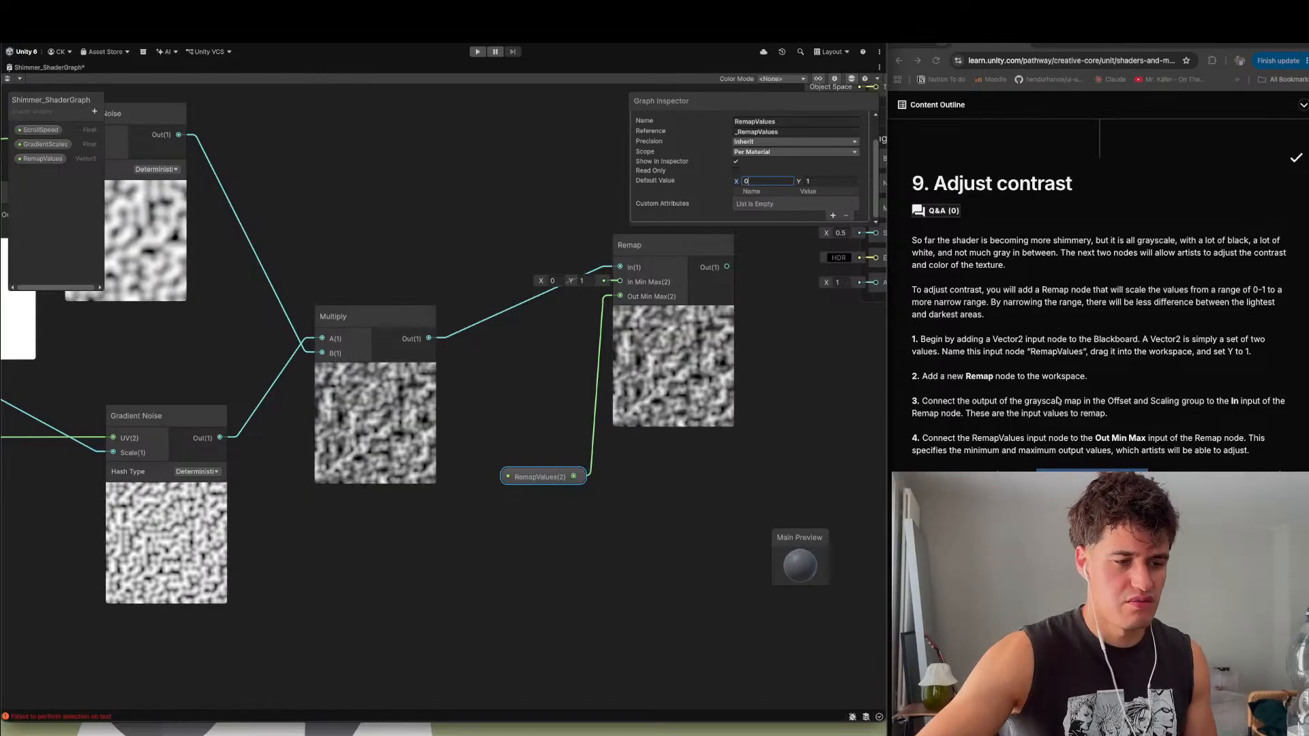
click(1042, 464)
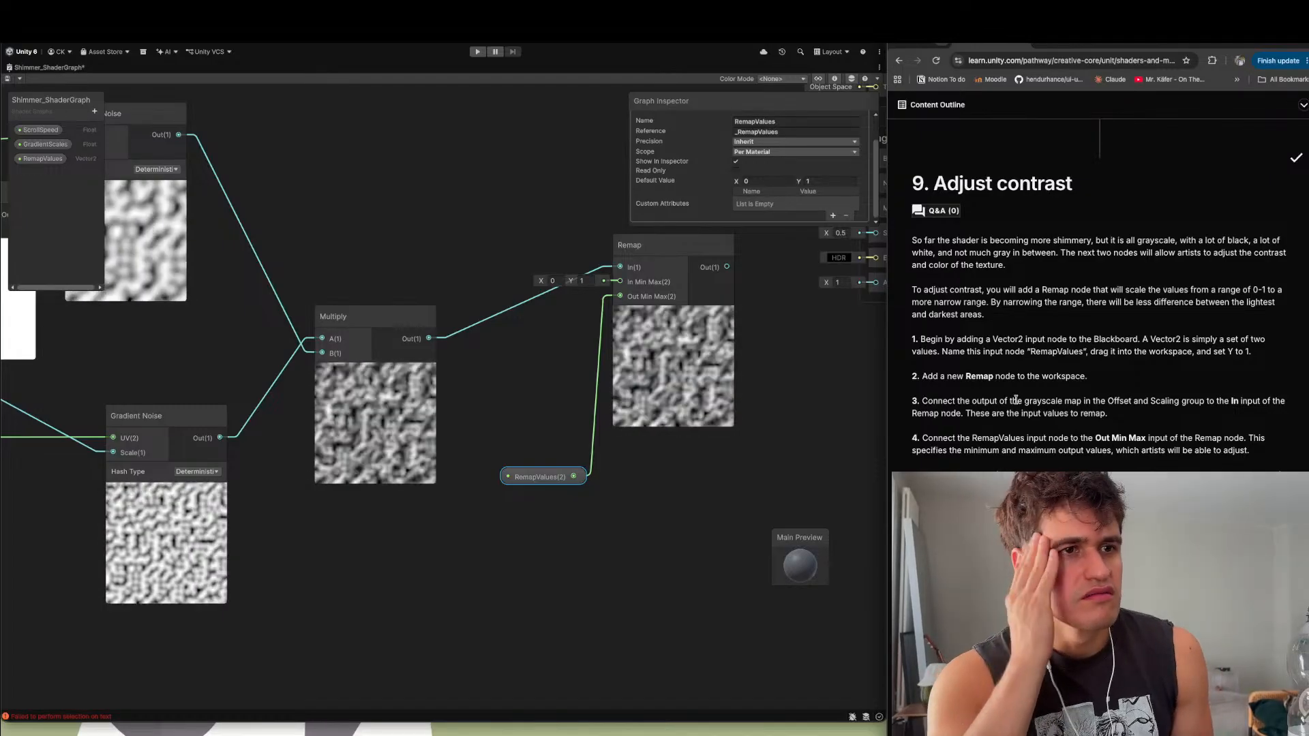
scroll(1016, 400, down, 4)
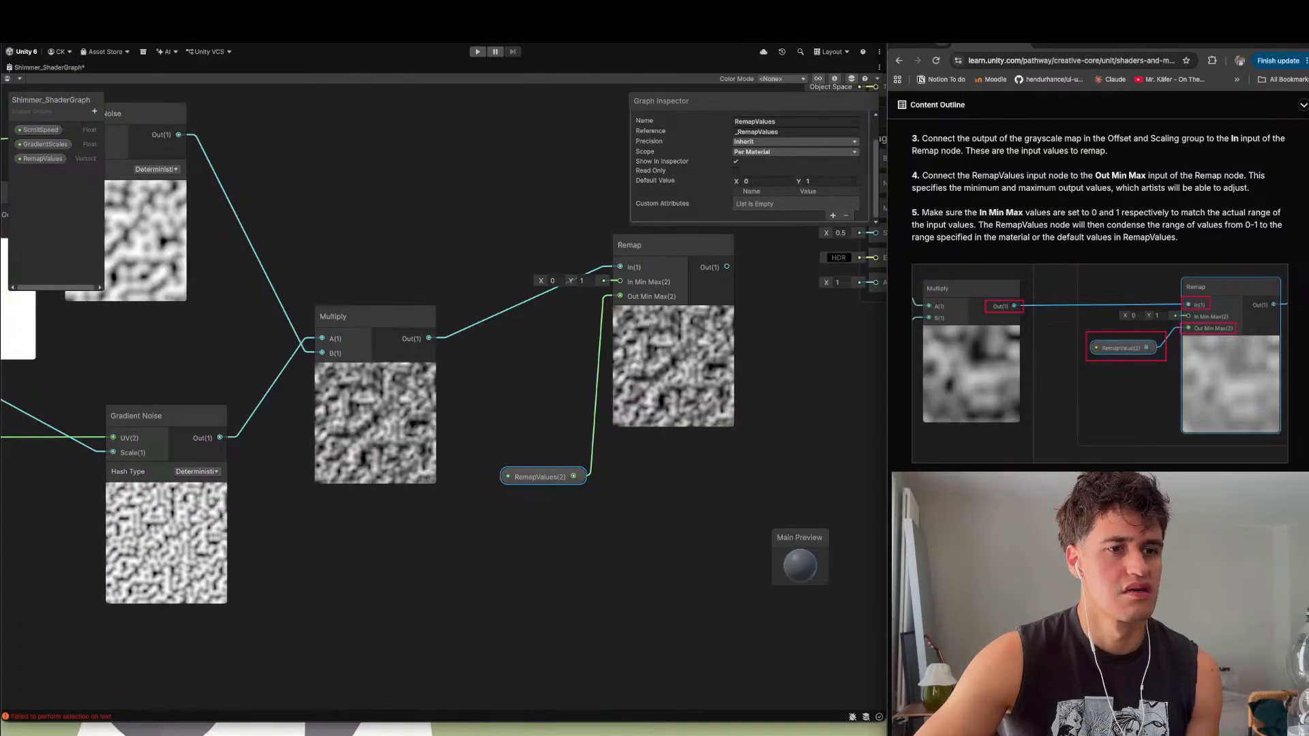
scroll(1099, 293, down, 10)
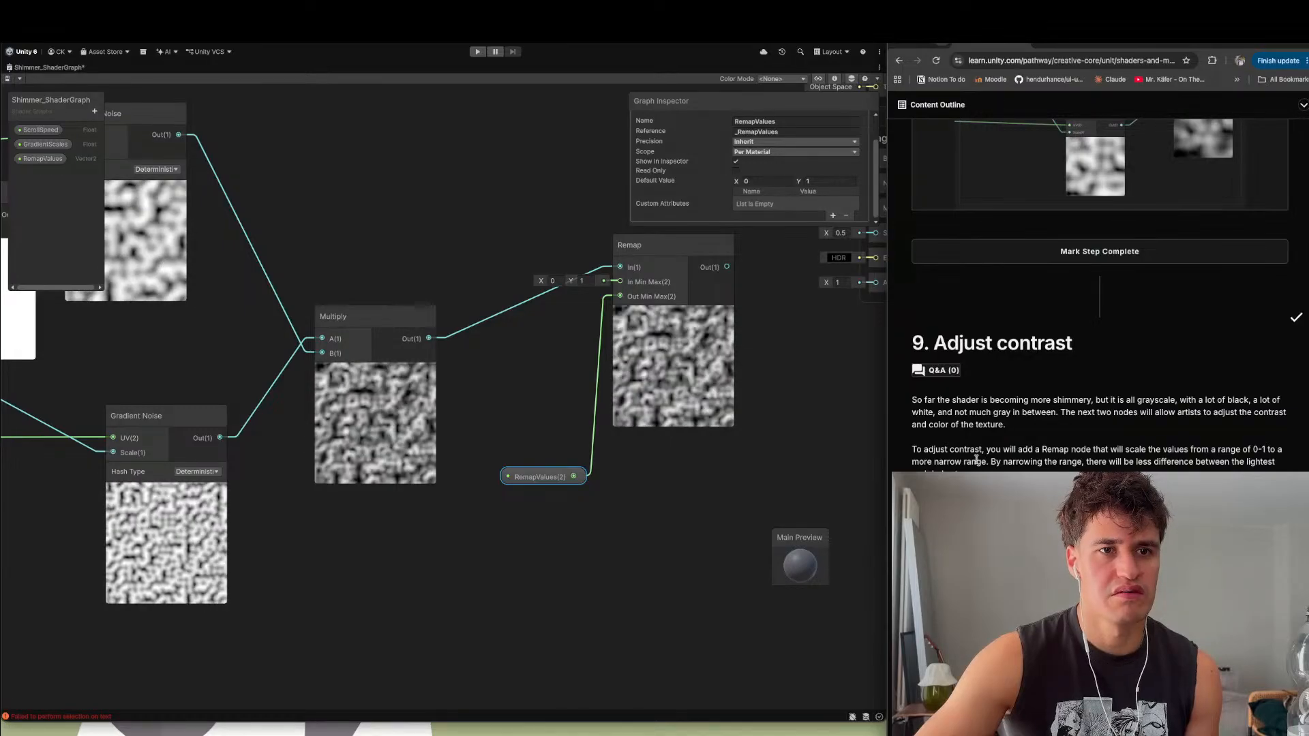
drag(1091, 451, 1274, 460)
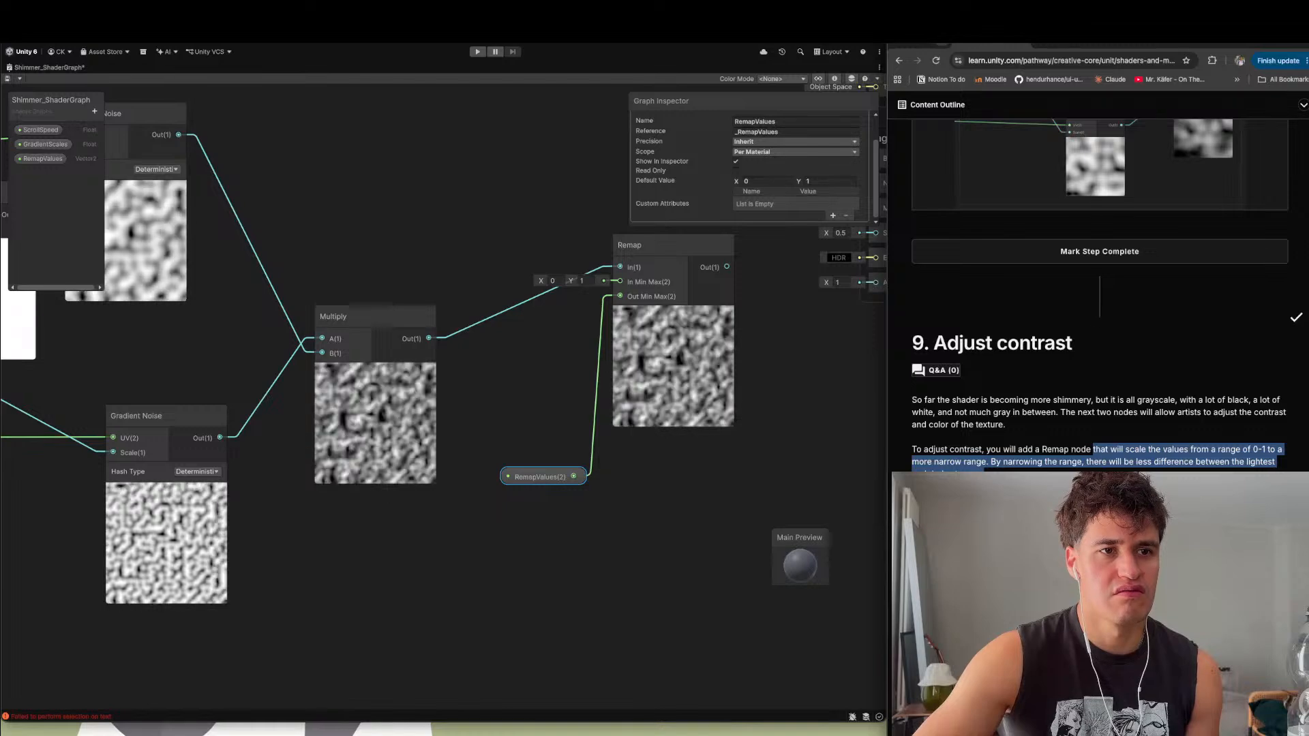
scroll(1099, 293, down, 6)
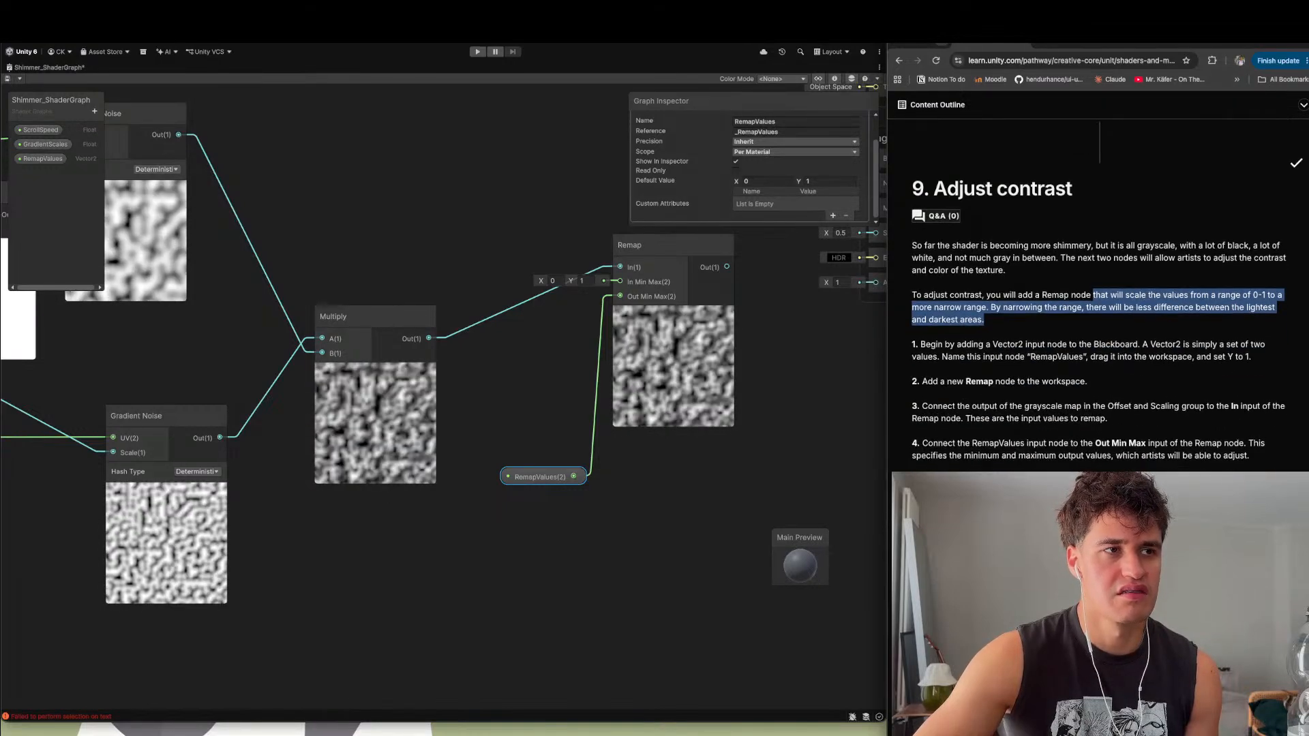
scroll(1099, 293, down, 2)
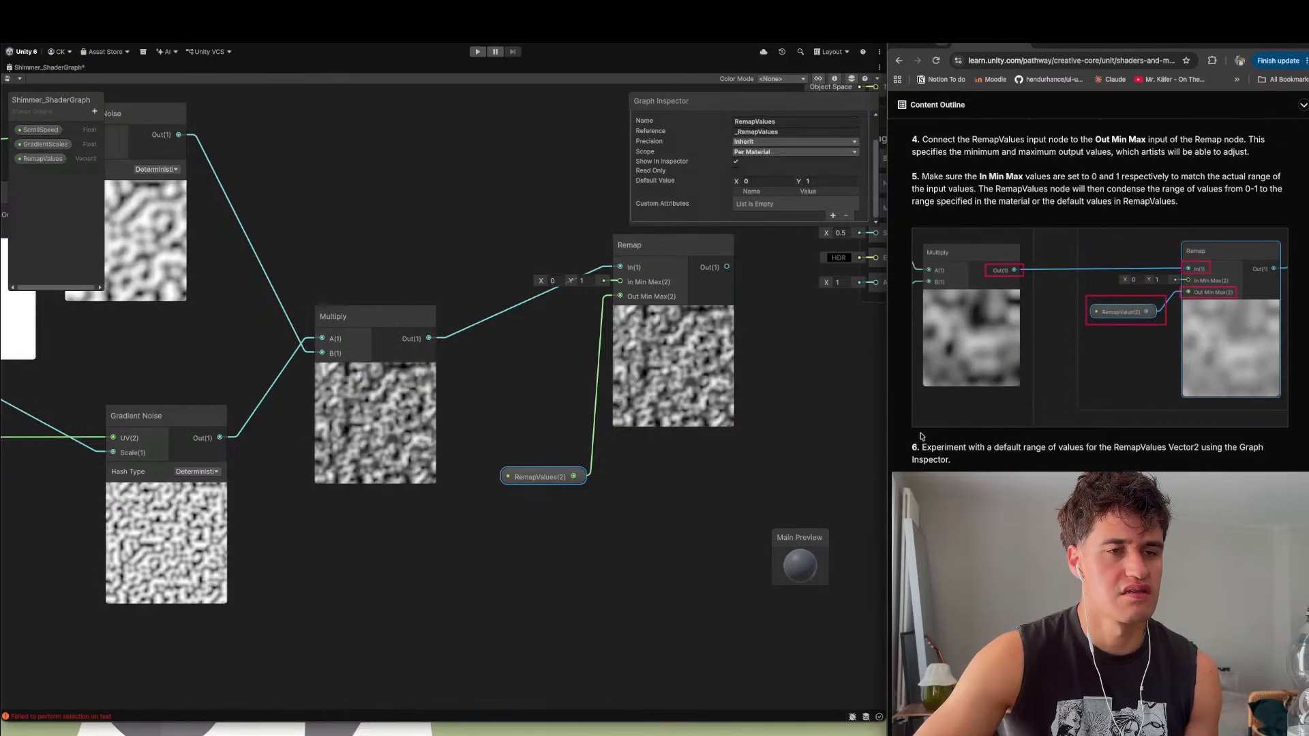
drag(912, 447, 974, 460)
click(993, 451)
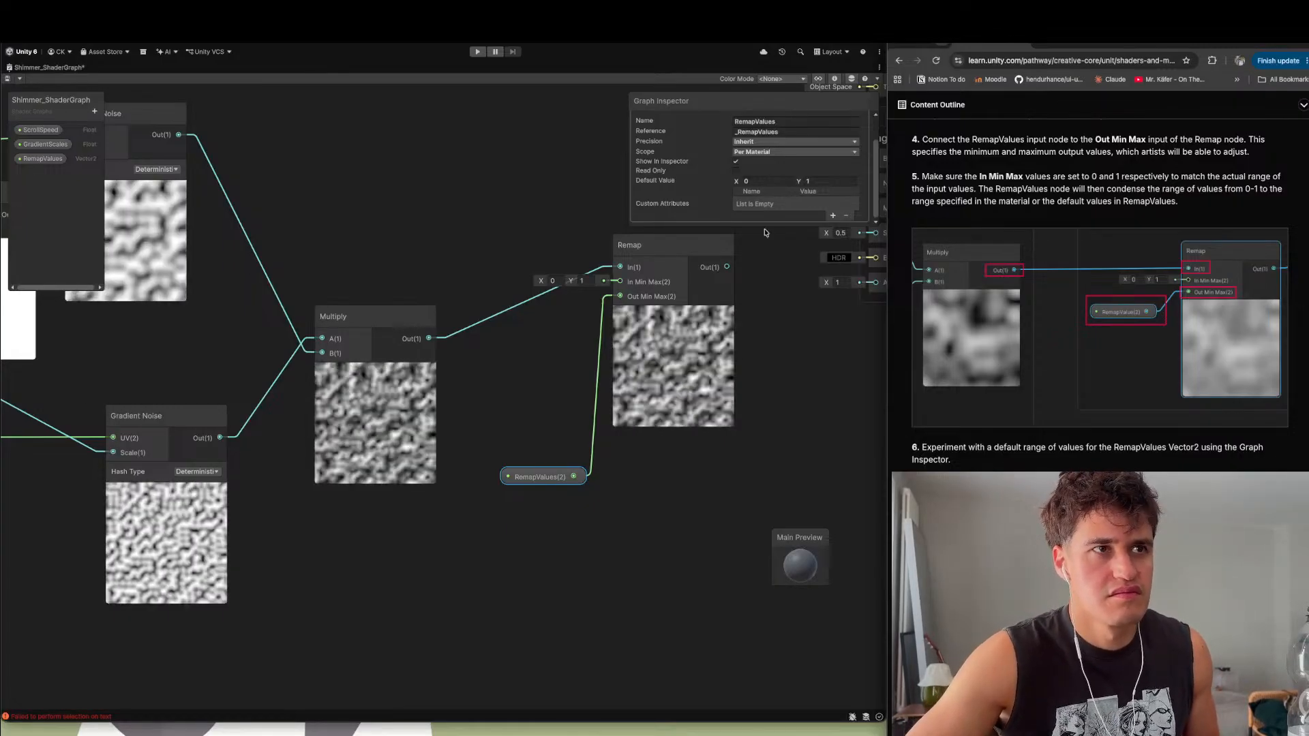
- Test different default X values for RemapValues, including 0.54, and set X to 0.2
click(778, 184)
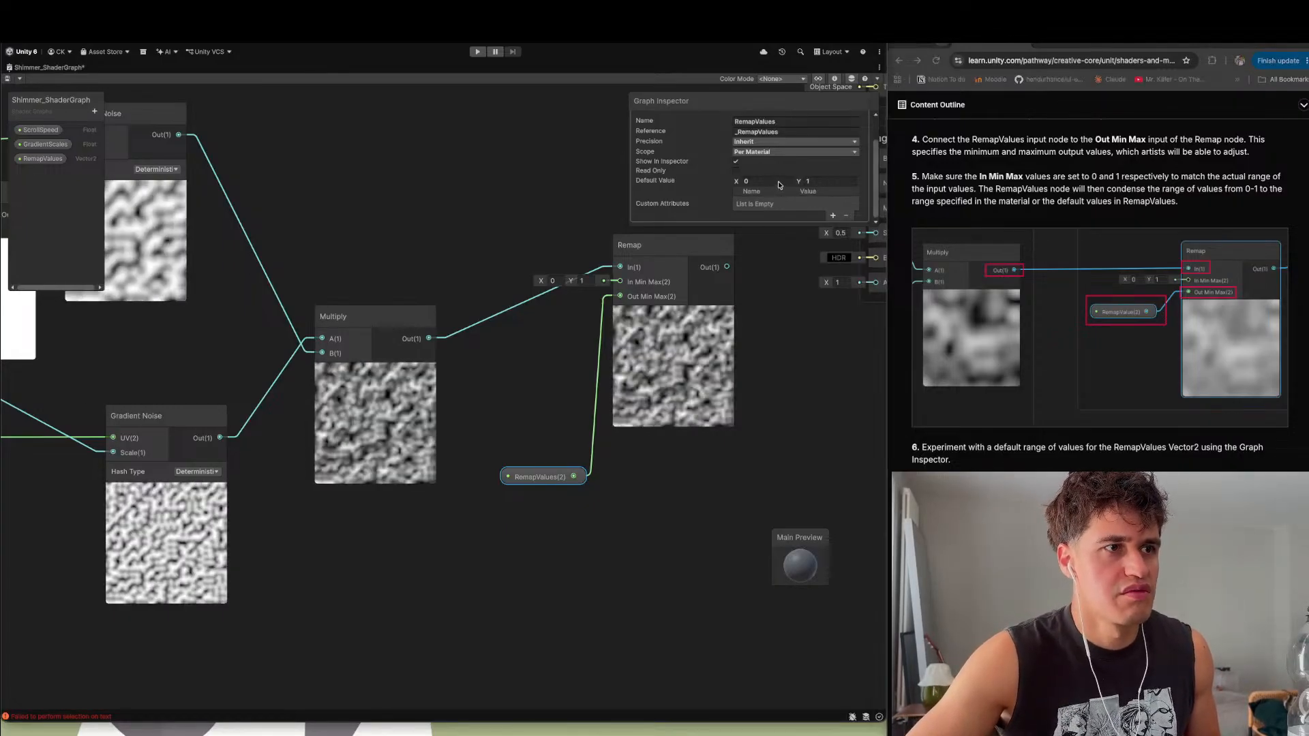
click(778, 182)
text(.2)
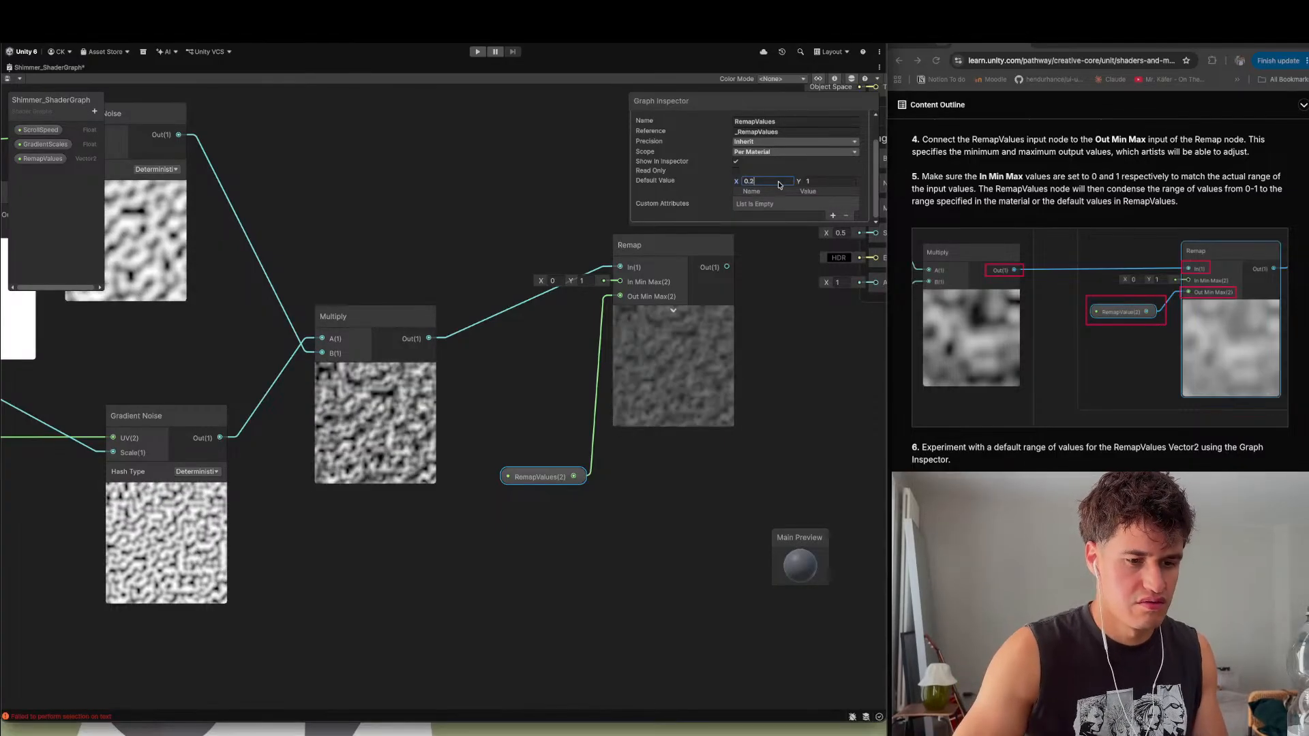
key(BackSpace)
text(54)
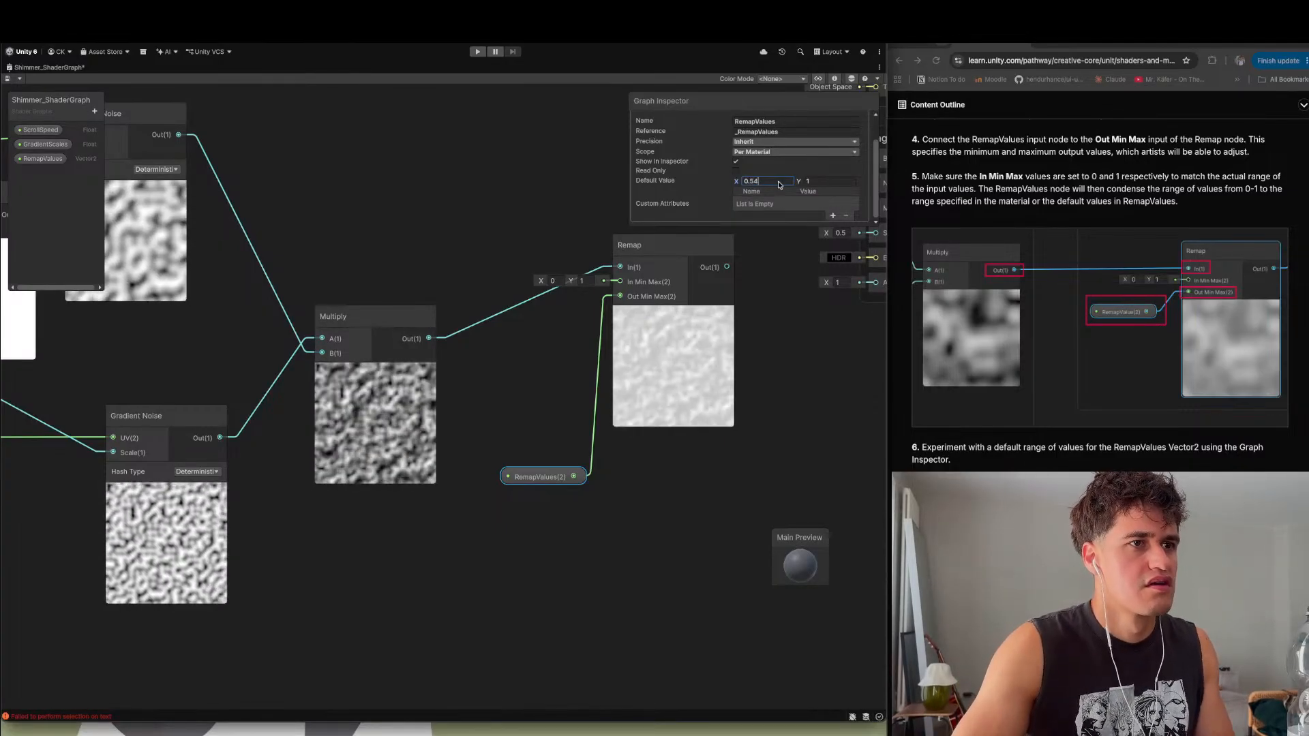
key(BackSpace)
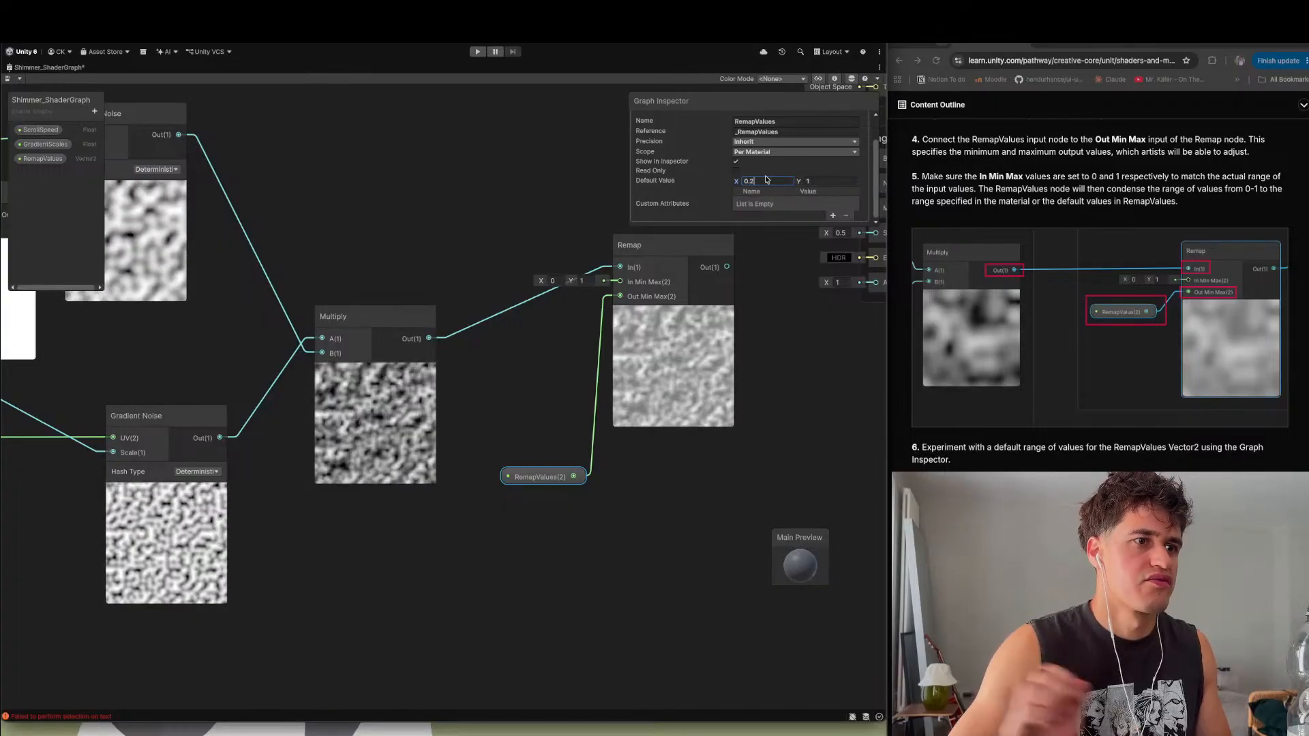
- Connect the Remap node's output to the Base Color input of the Master Stack's Fragment block
click(957, 393)
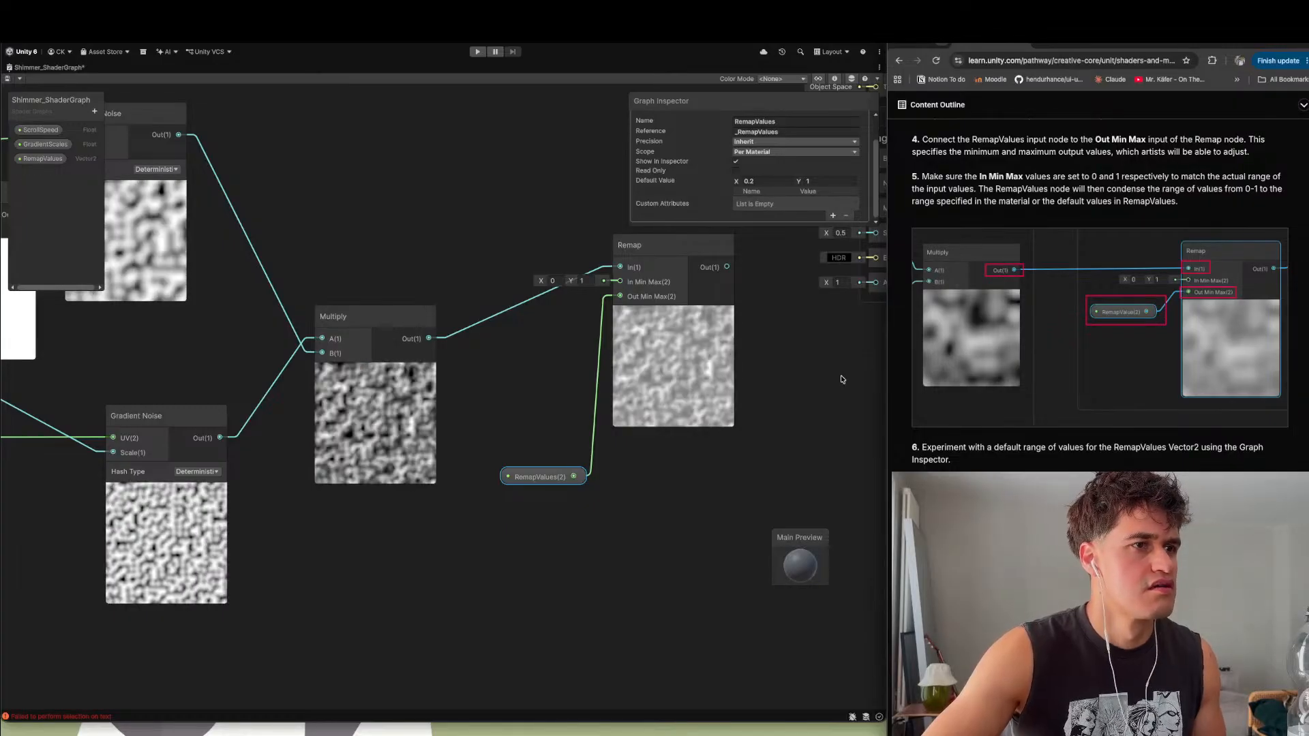
scroll(983, 468, down, 4)
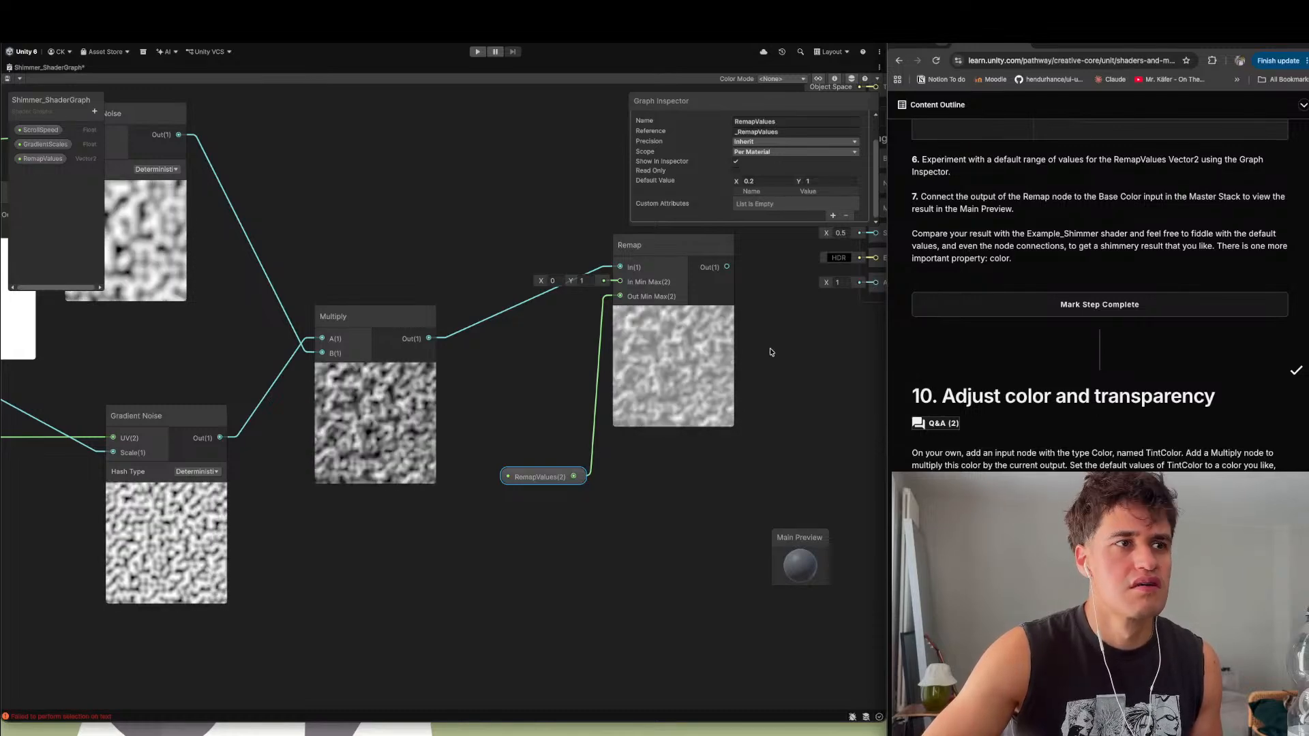
scroll(747, 388, down, 3)
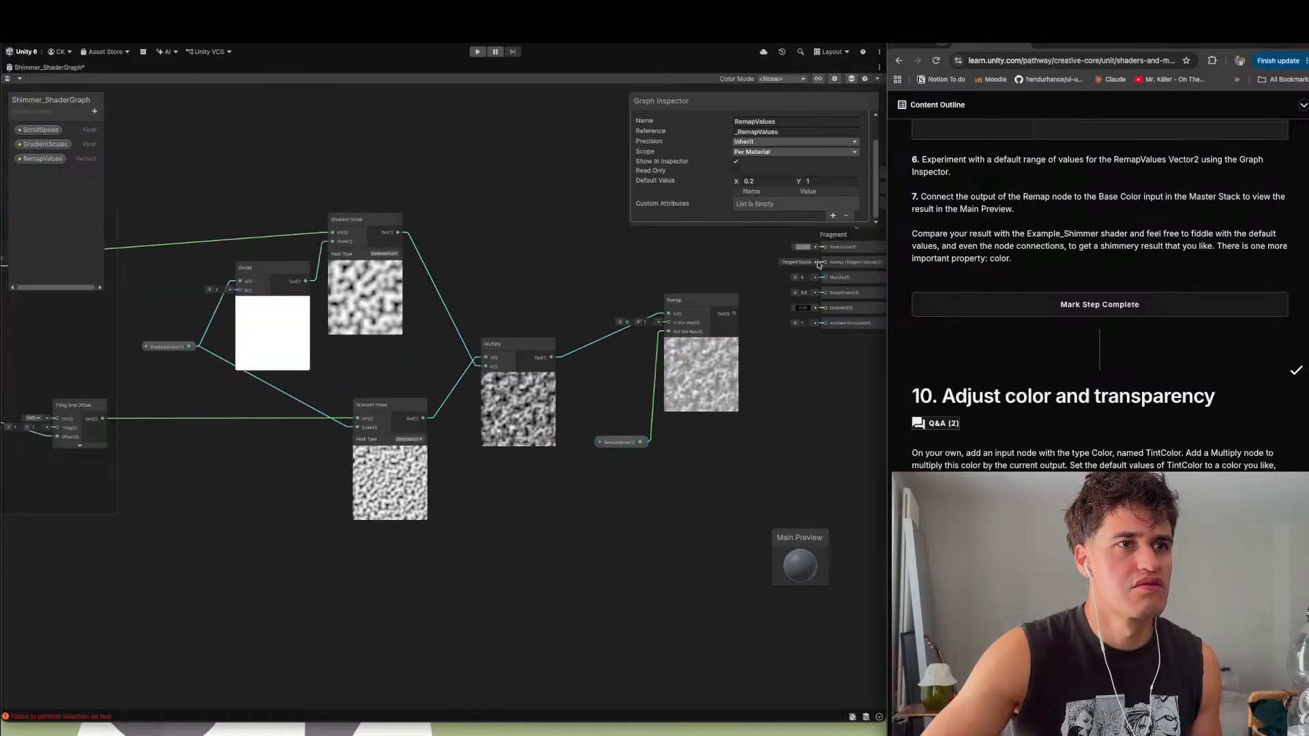
scroll(853, 254, down, 2)
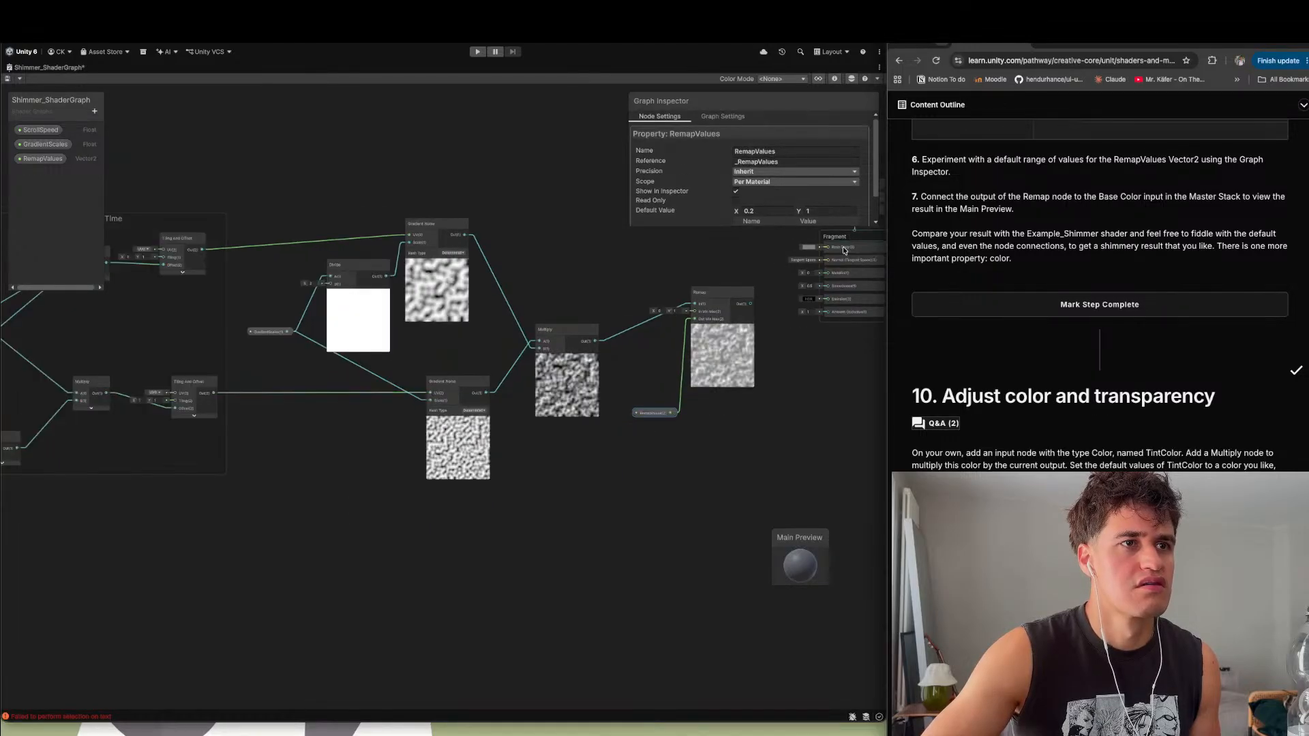
middle_drag(749, 257, 600, 330)
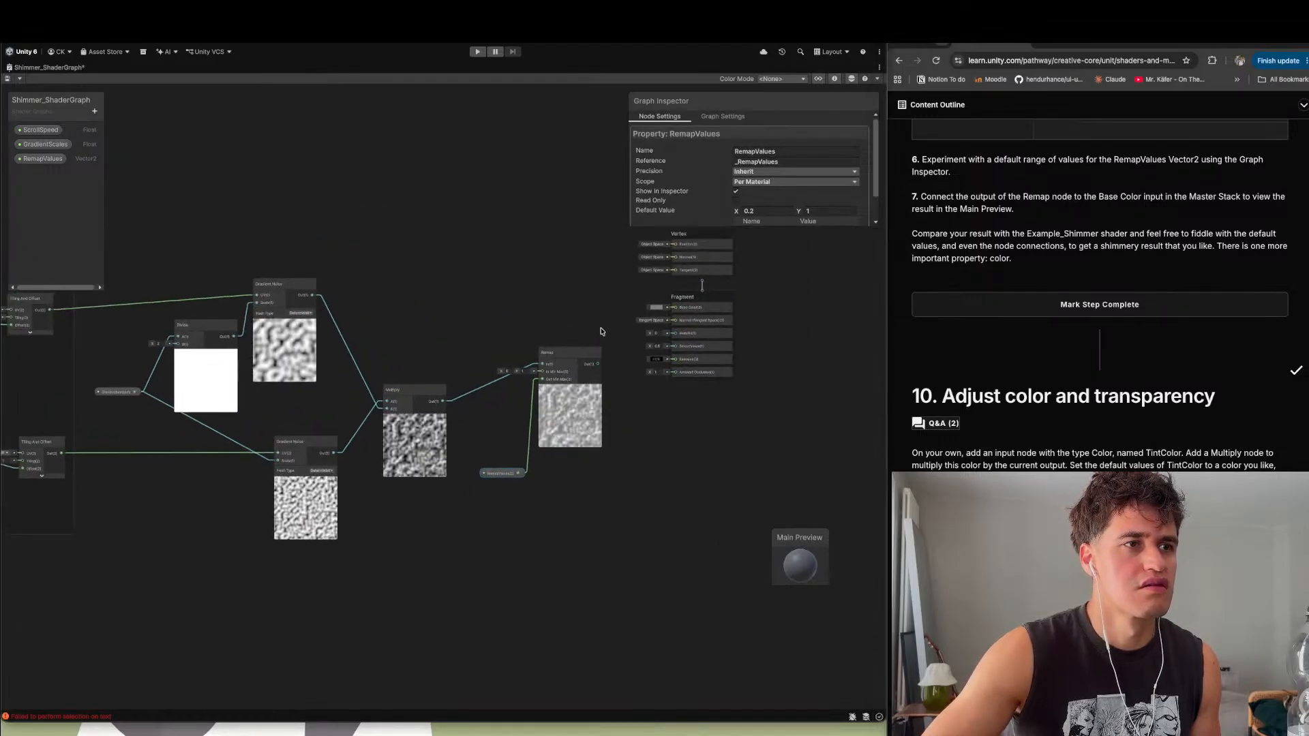
click(598, 367)
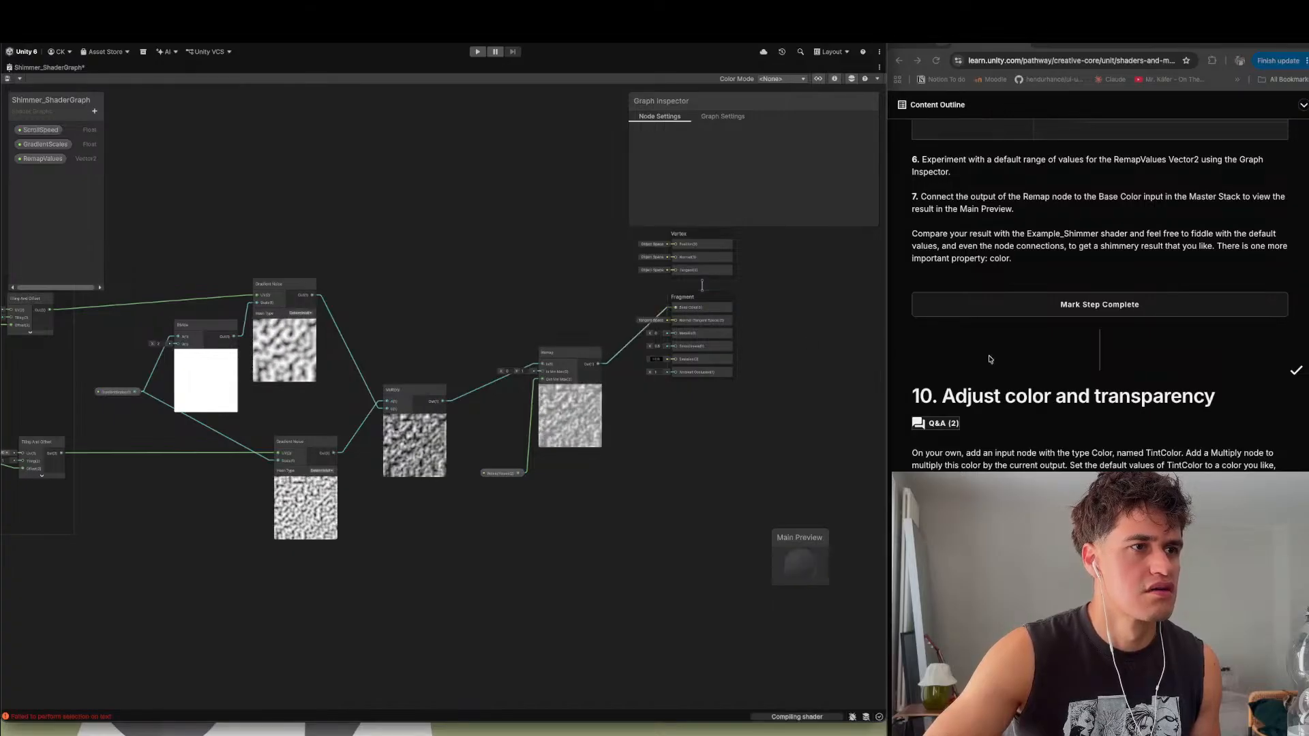
- Read the tutorial's Adjust color and transparency section on adding TintColor and the Intensity and Color group
scroll(990, 360, down, 5)
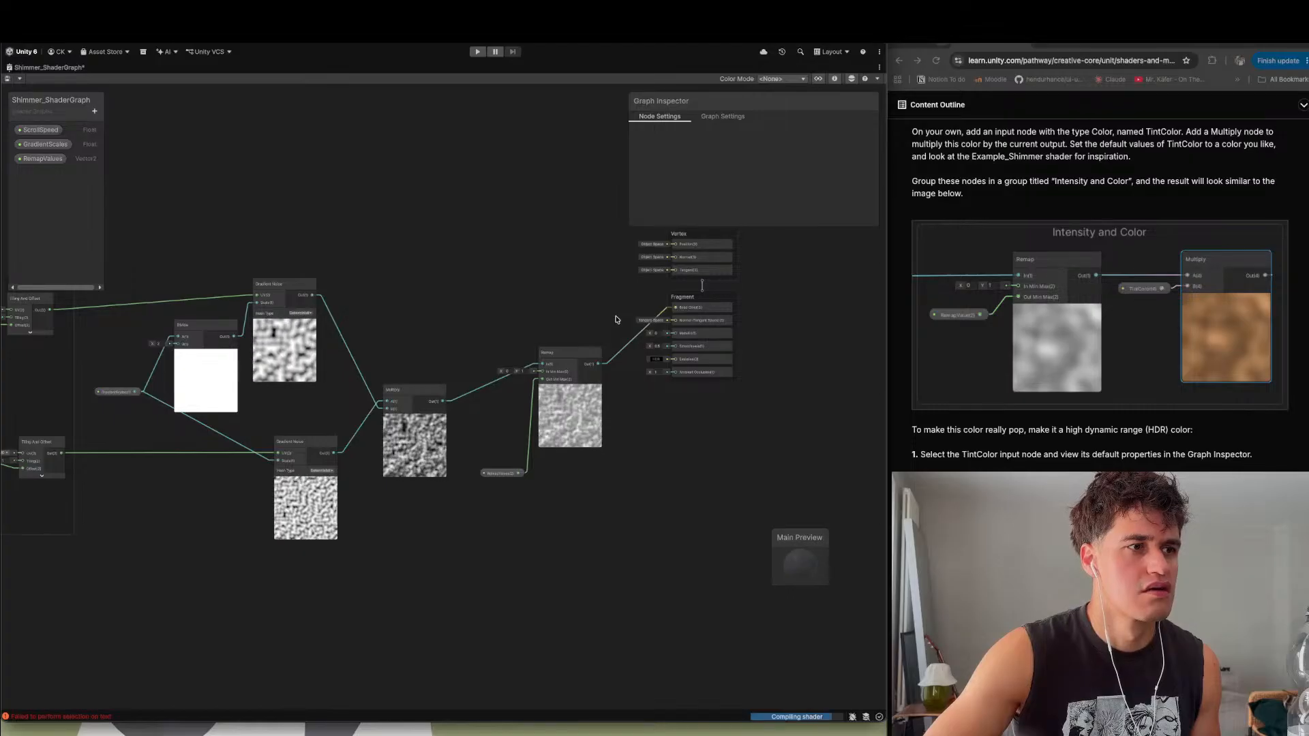
scroll(1053, 369, up, 3)
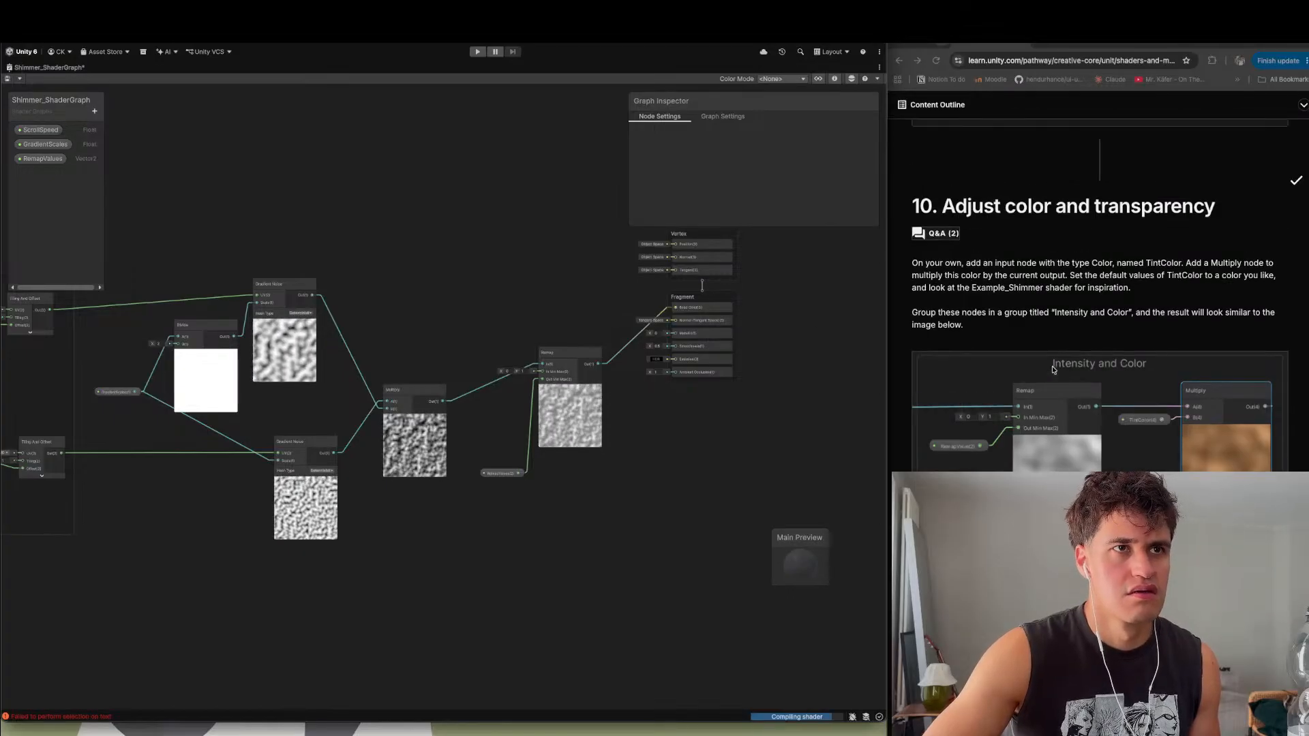
scroll(1053, 369, up, 2)
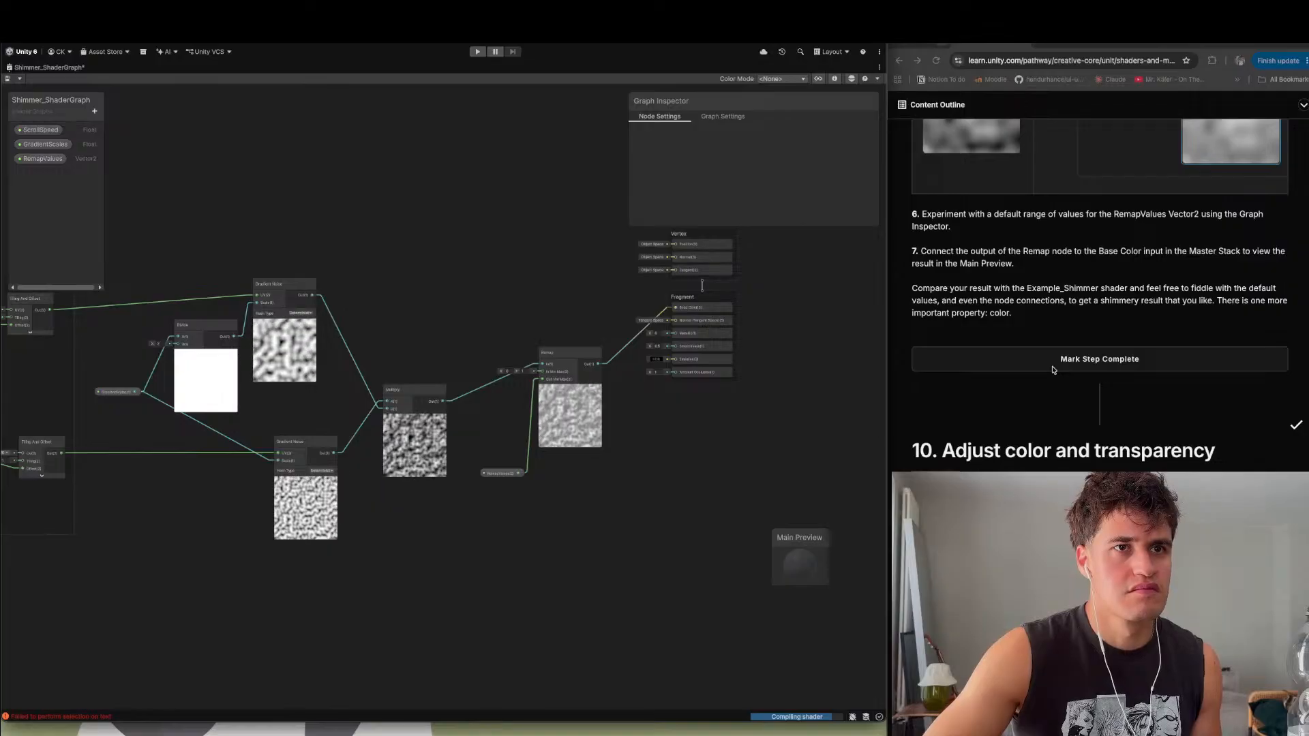
scroll(1053, 370, down, 2)
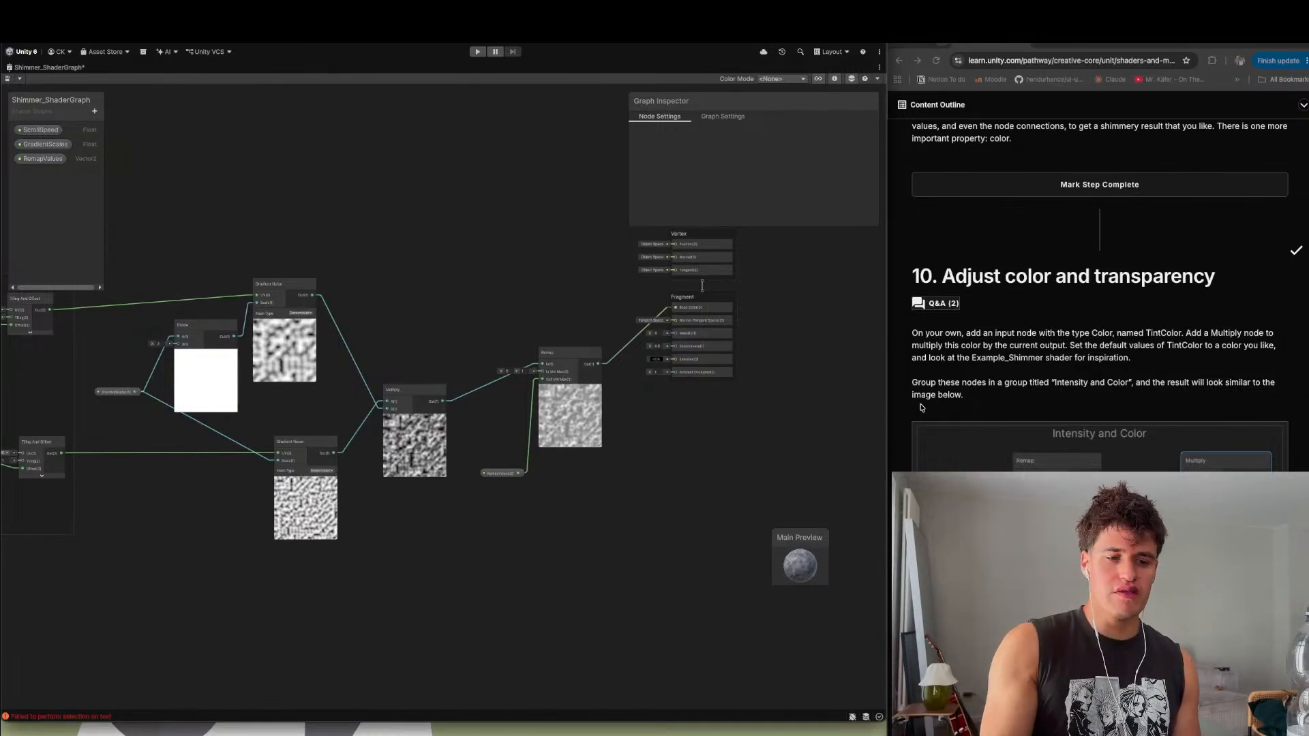
scroll(1209, 339, down, 1)
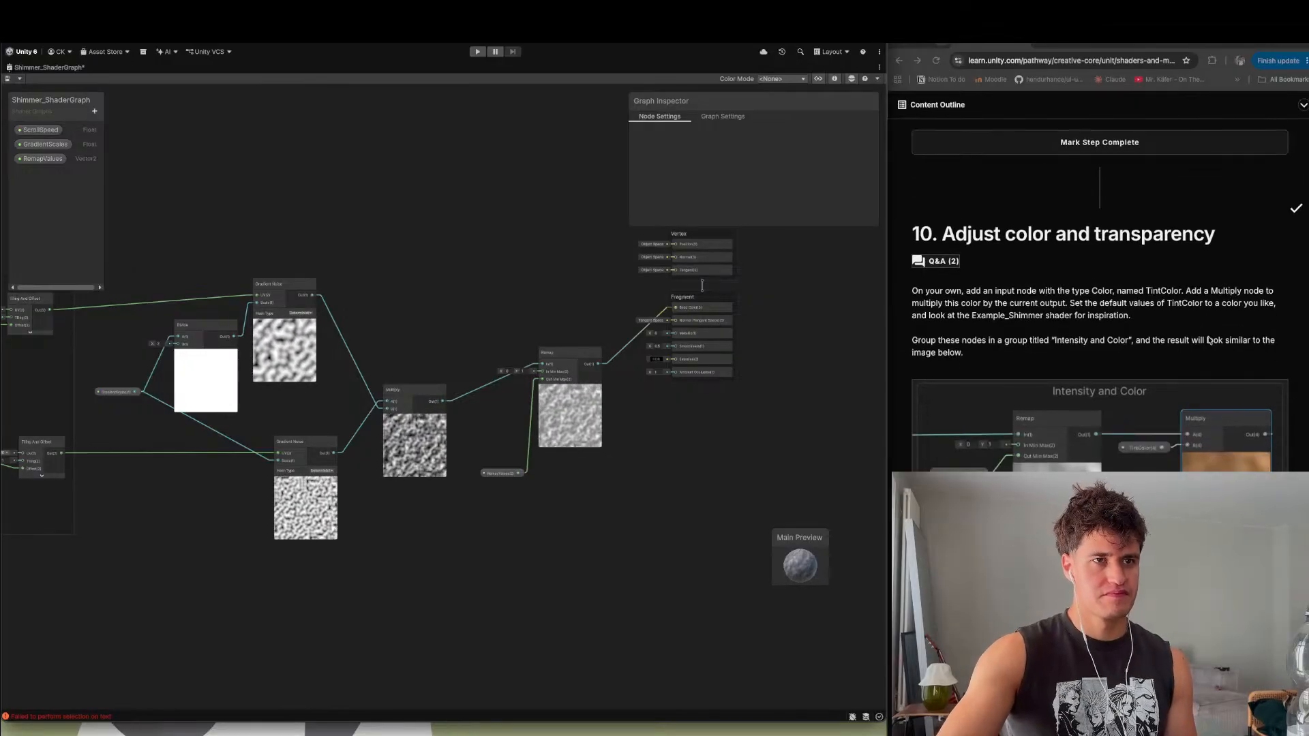
- Add a Color property named TintColor to the Shimmer_ShaderGraph blackboard
drag(1053, 291, 1144, 315)
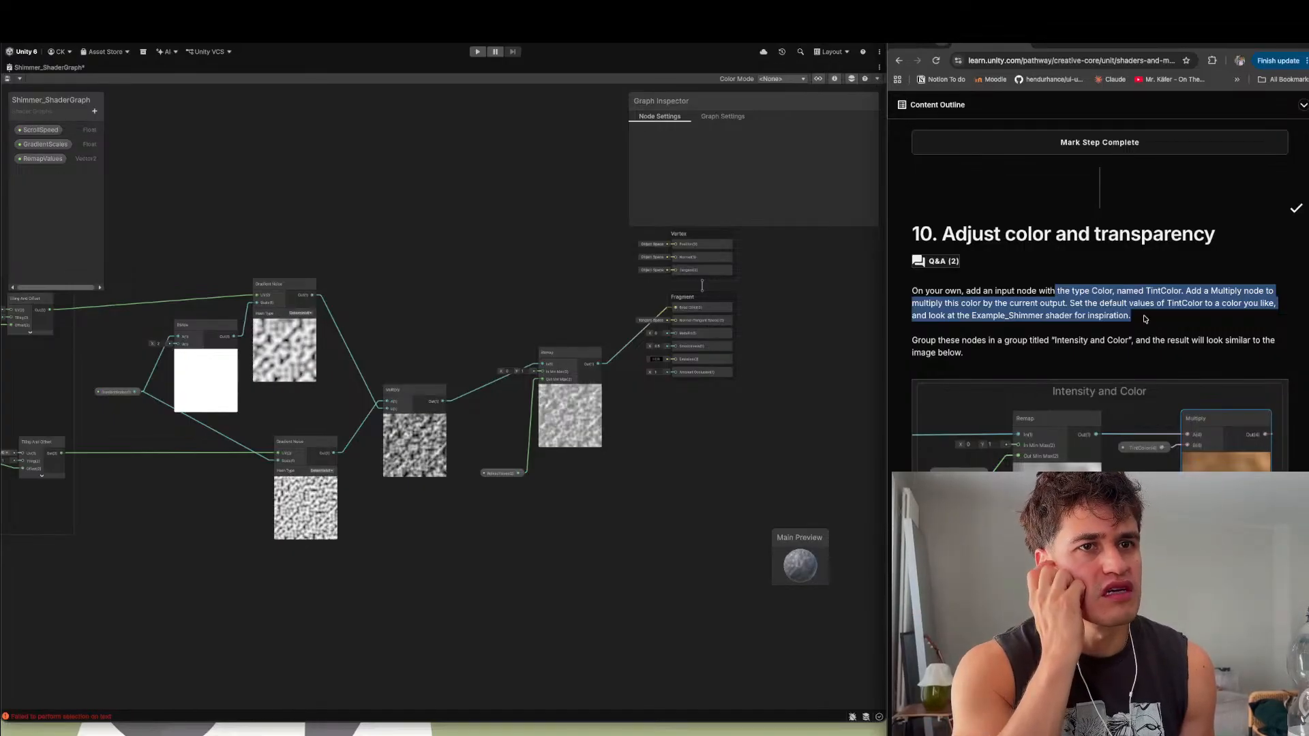
click(39, 232)
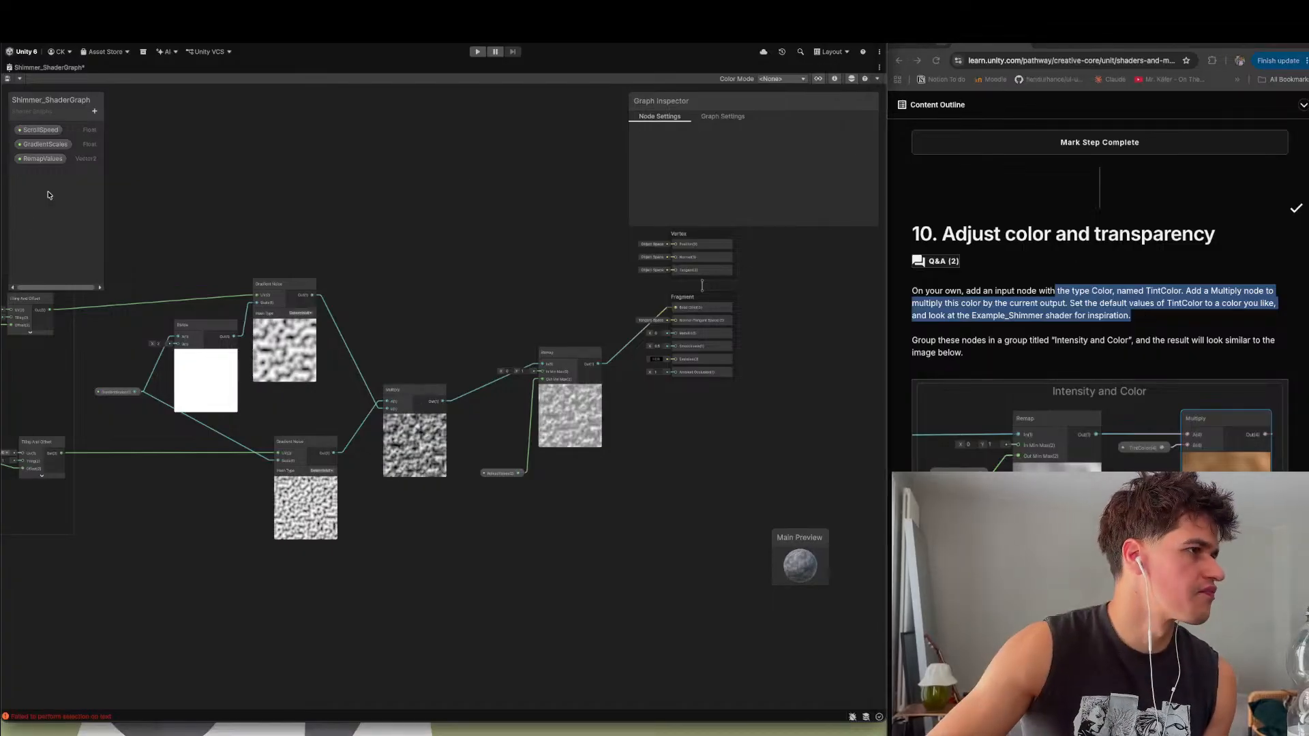
click(94, 112)
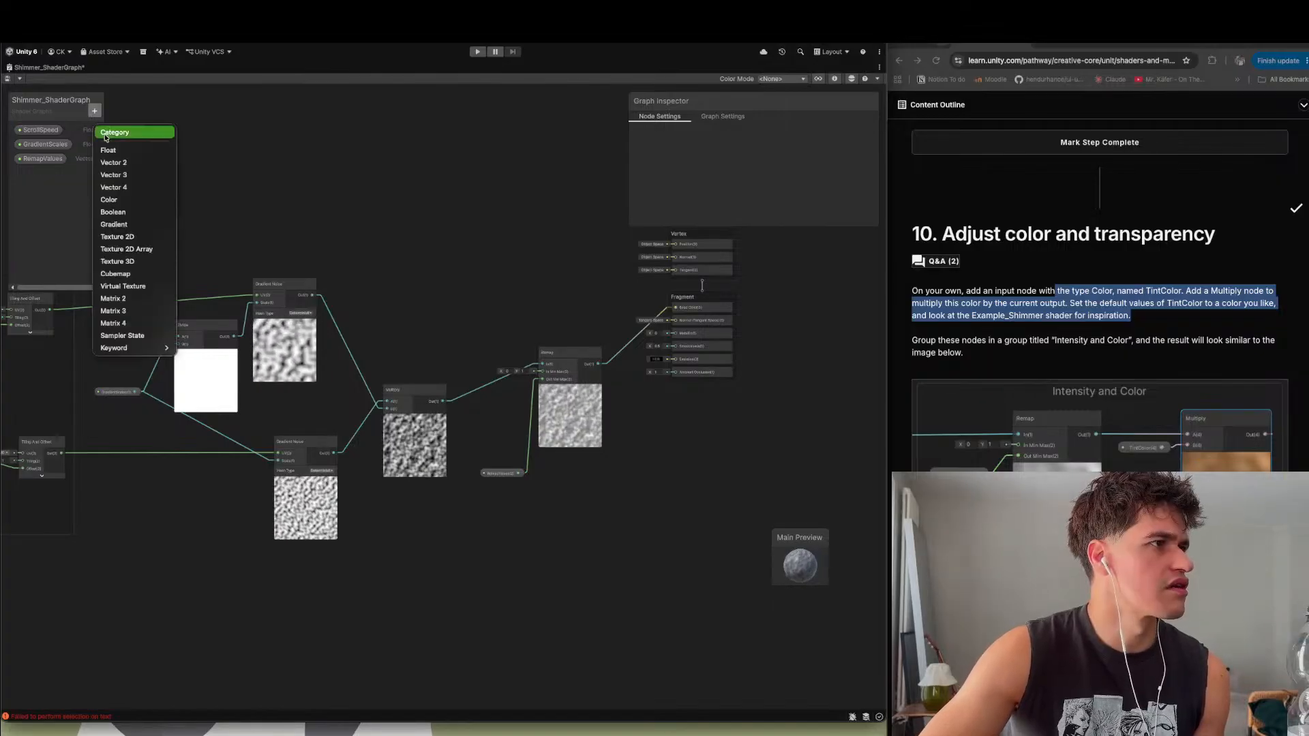
click(116, 199)
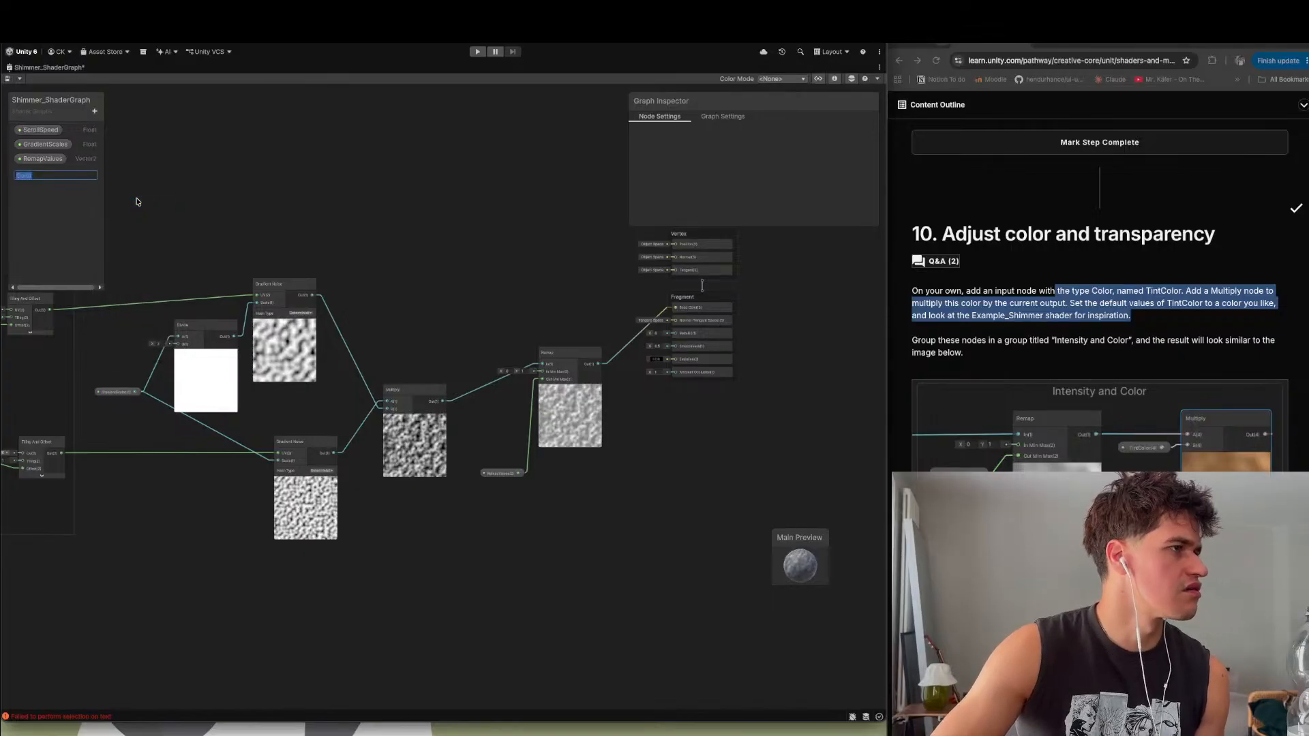
text(TintColor)
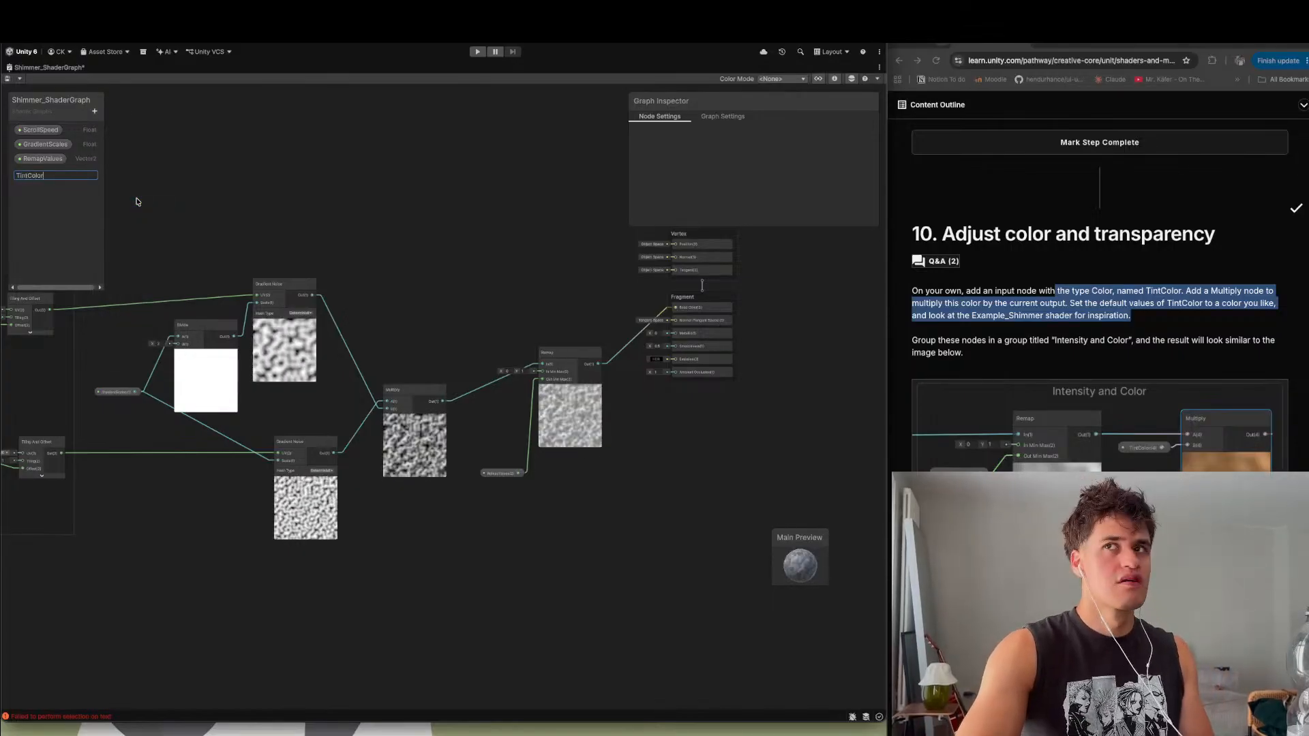
key(Return)
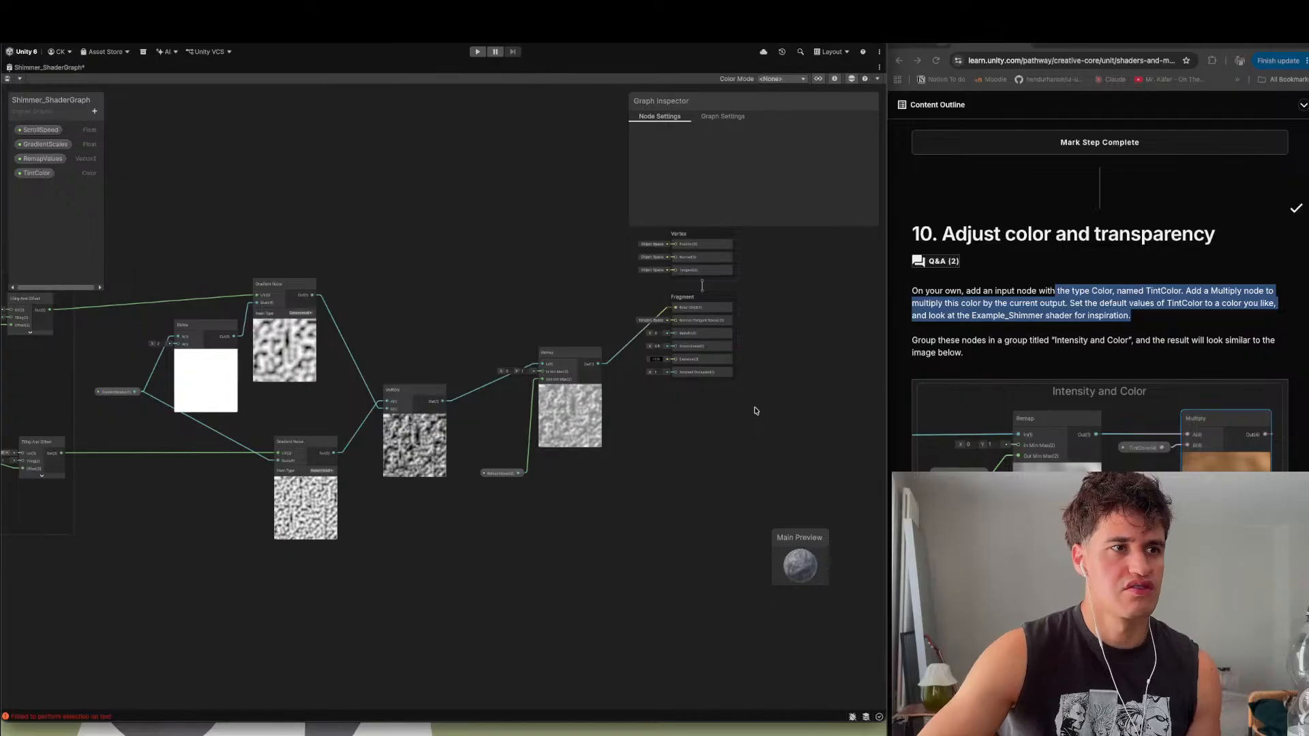
- Shift all nodes feeding the Master Stack away from it to make room after the Remap node
scroll(514, 369, down, 3)
scroll(515, 369, down, 2)
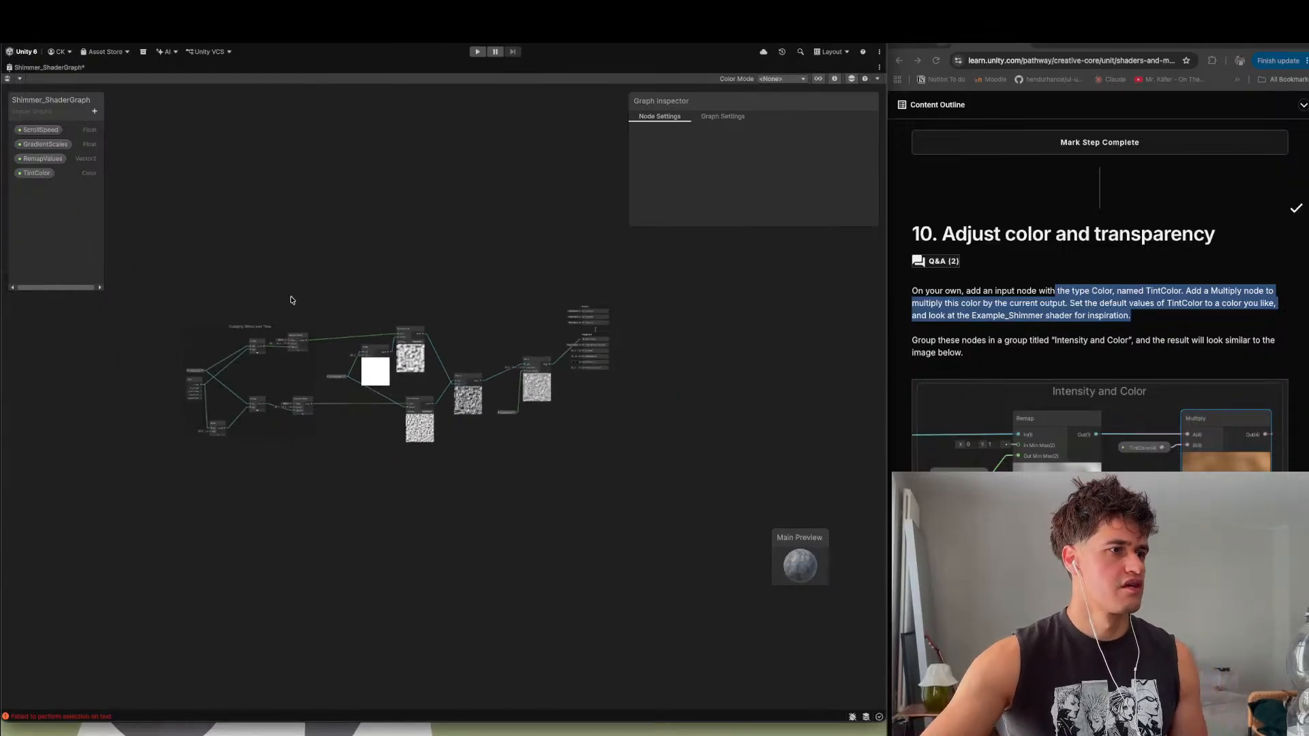
drag(168, 256, 577, 522)
drag(531, 387, 460, 385)
click(503, 447)
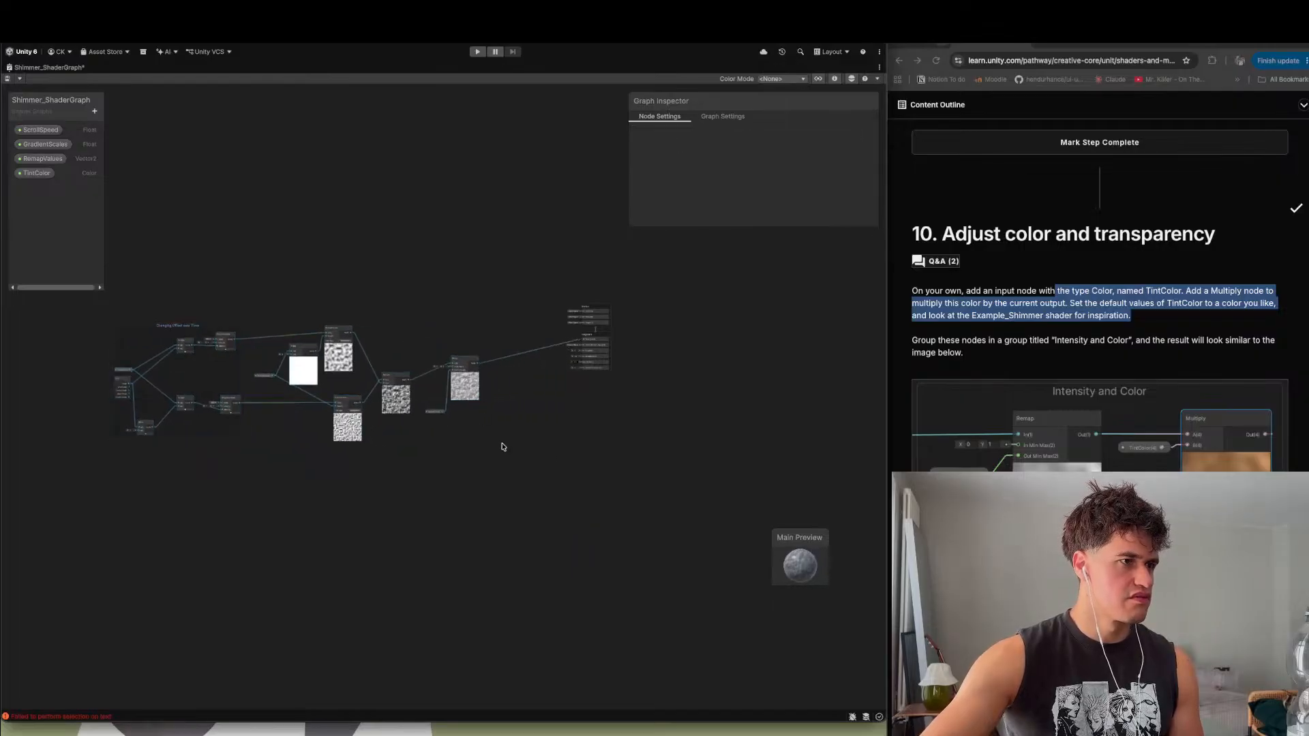
scroll(497, 400, up, 5)
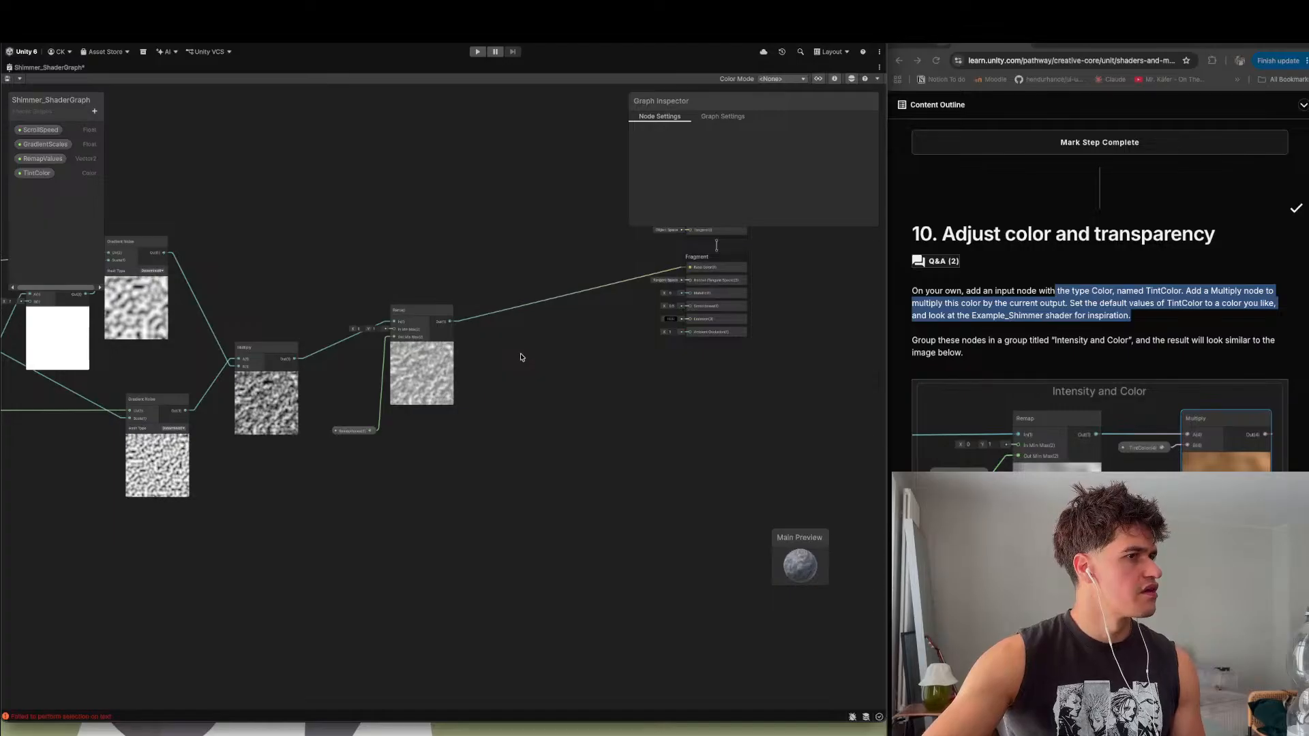
- Place a TintColor property node near the Remap node and create a Multiply node beside it
click(37, 173)
drag(440, 514, 535, 414)
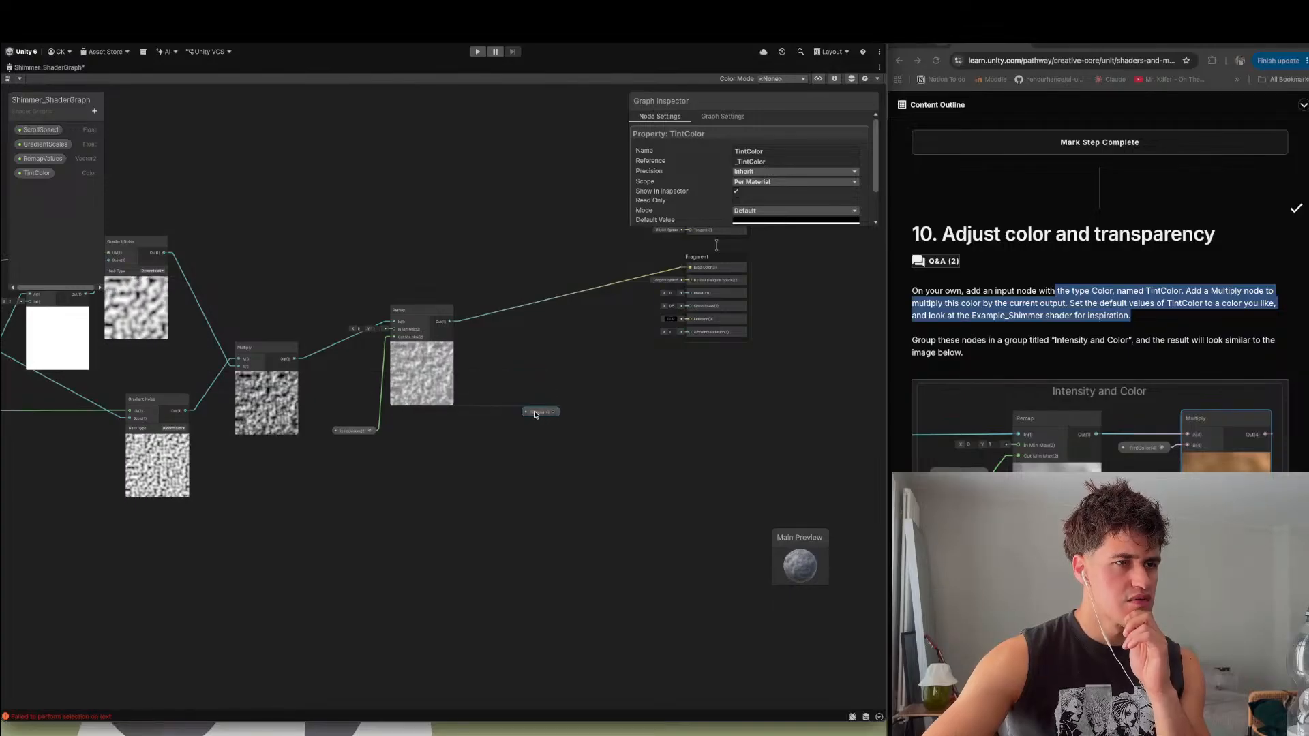
click(553, 382)
key(space)
text(mul)
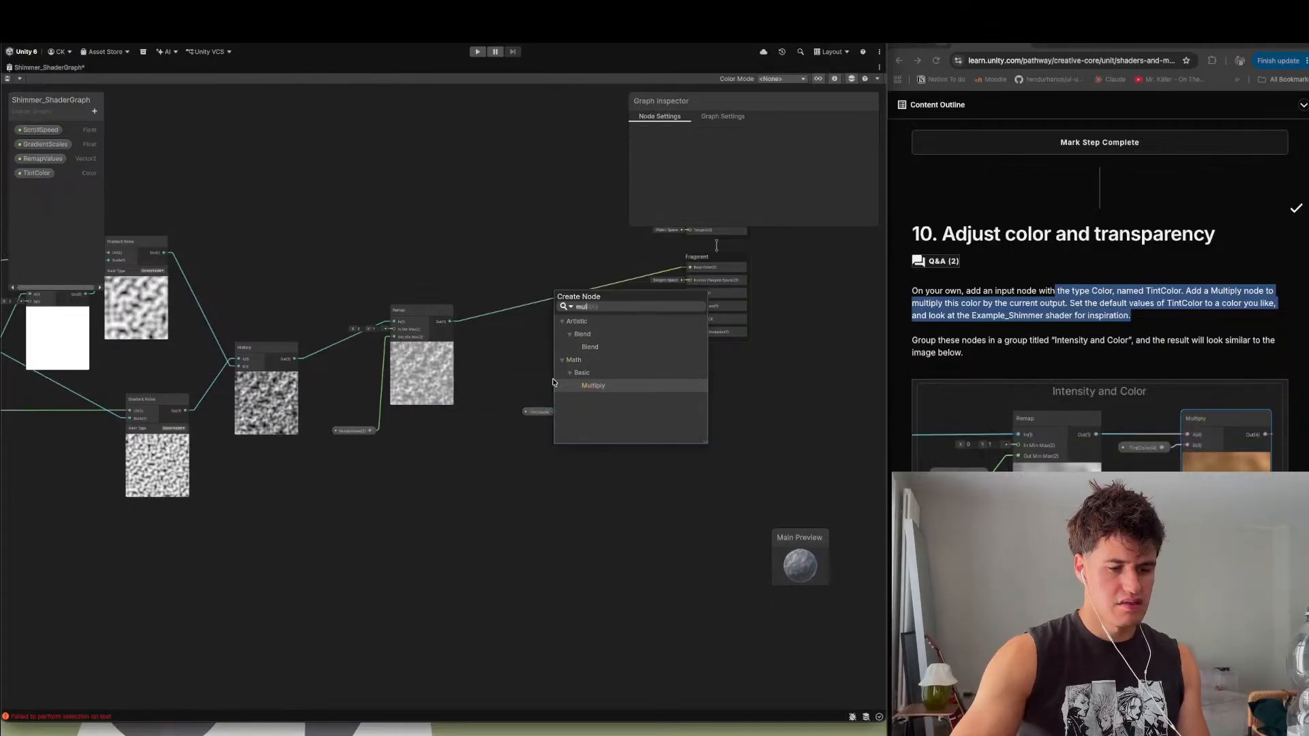
key(Return)
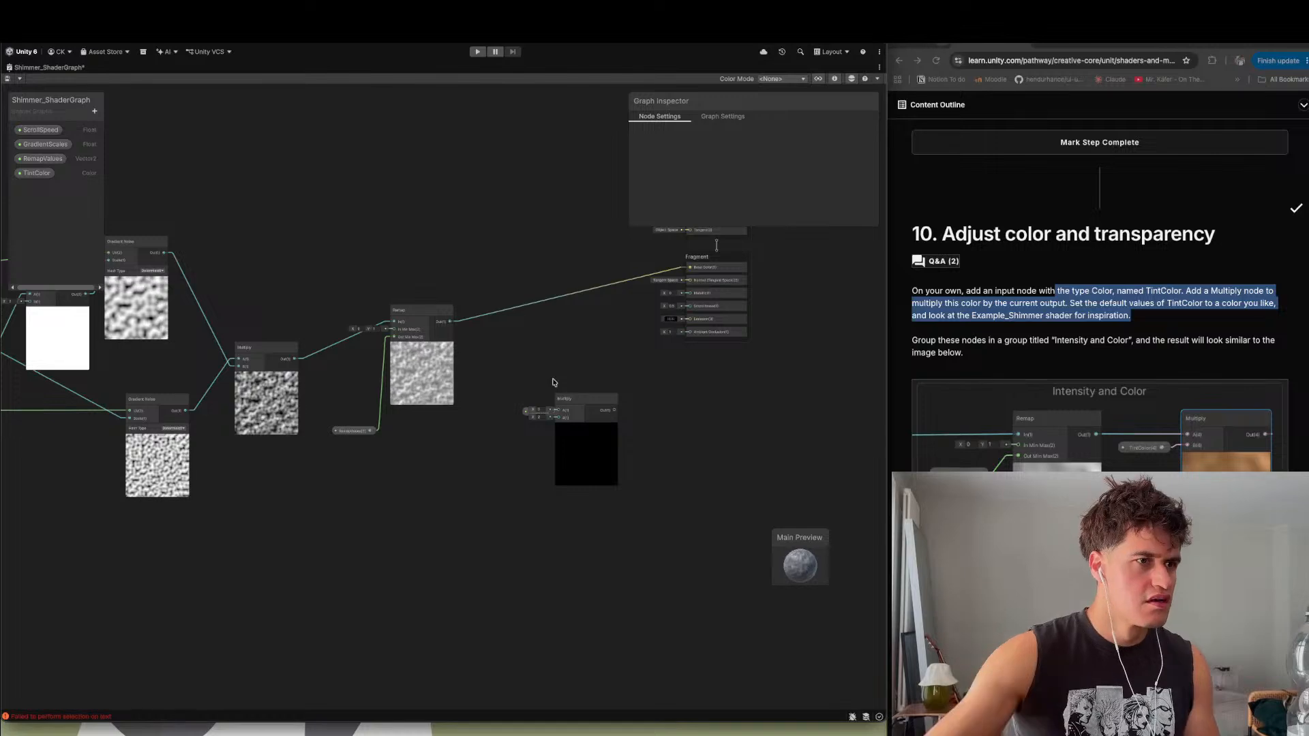
- Position the Multiply node after Remap, wire Remap into A and TintColor into B, and feed its output to Base Color
drag(570, 399, 587, 325)
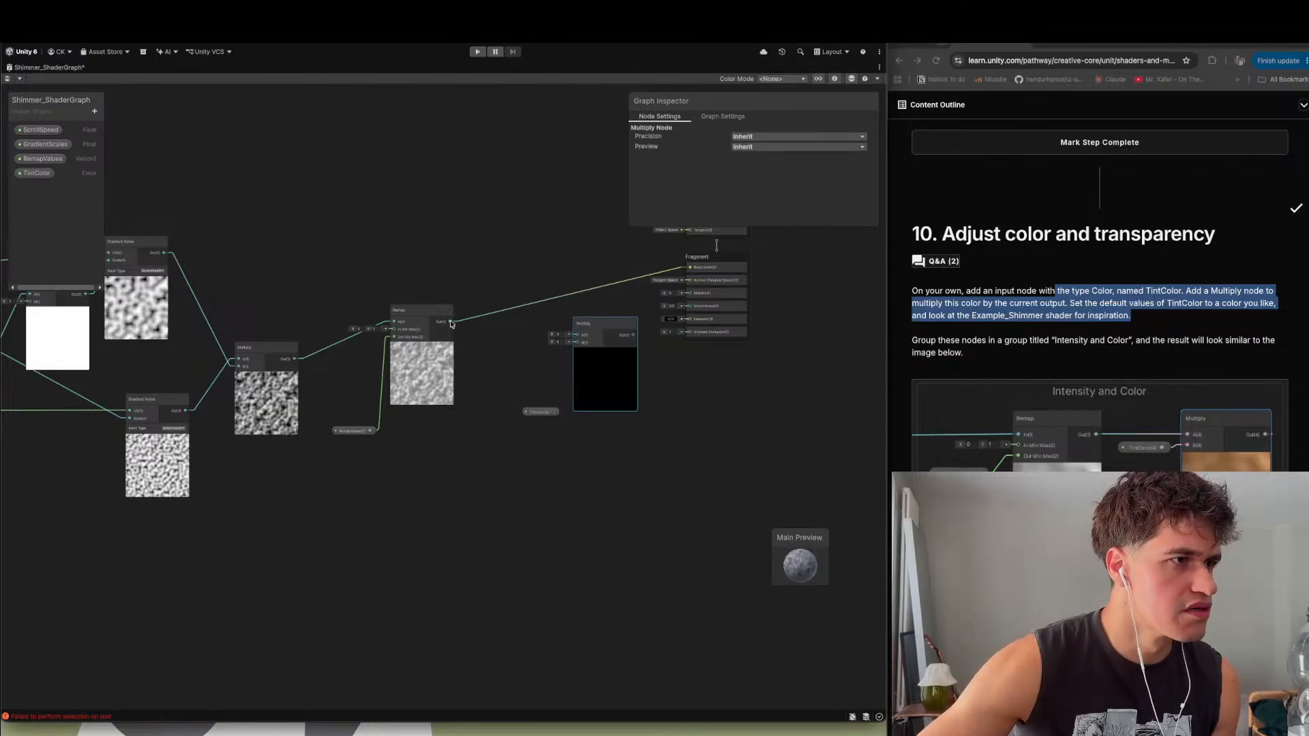
drag(451, 324, 579, 336)
drag(553, 412, 591, 344)
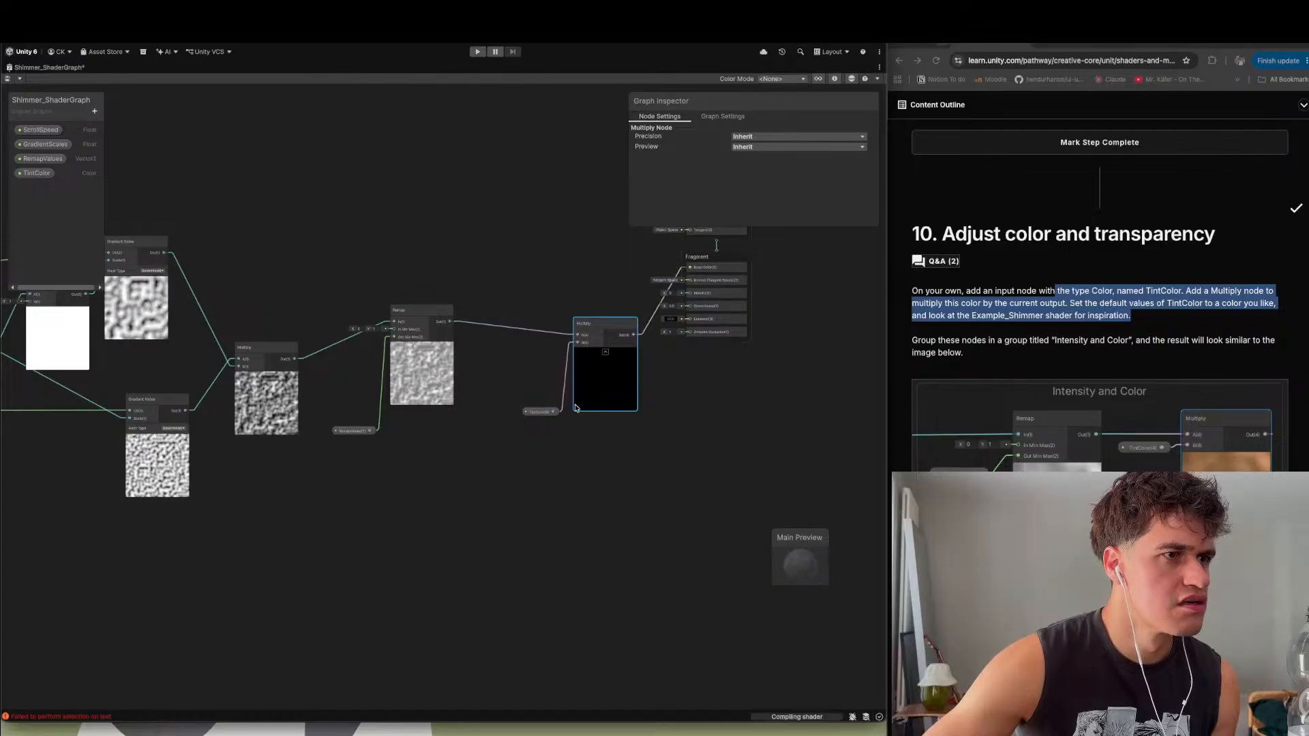
- Set TintColor's default value to a pinkish magenta, RGB 200, 88, 181
click(548, 412)
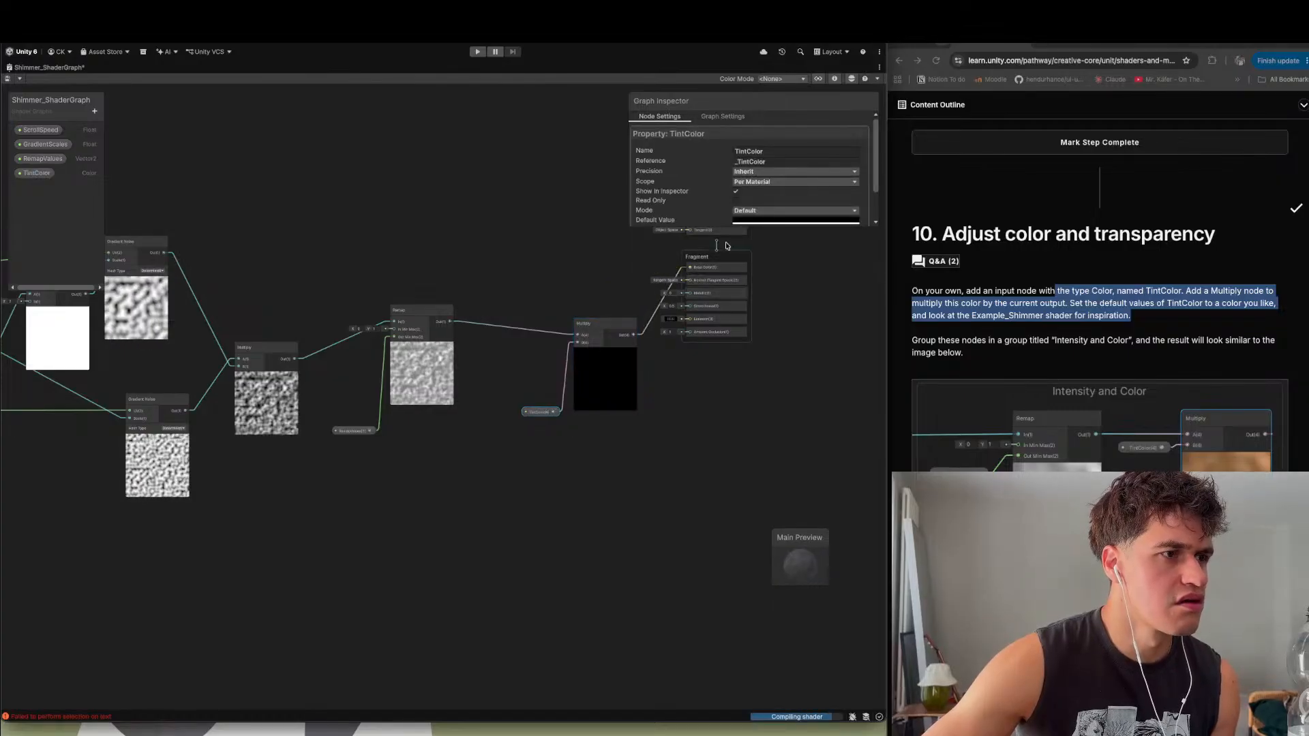
scroll(835, 183, down, 2)
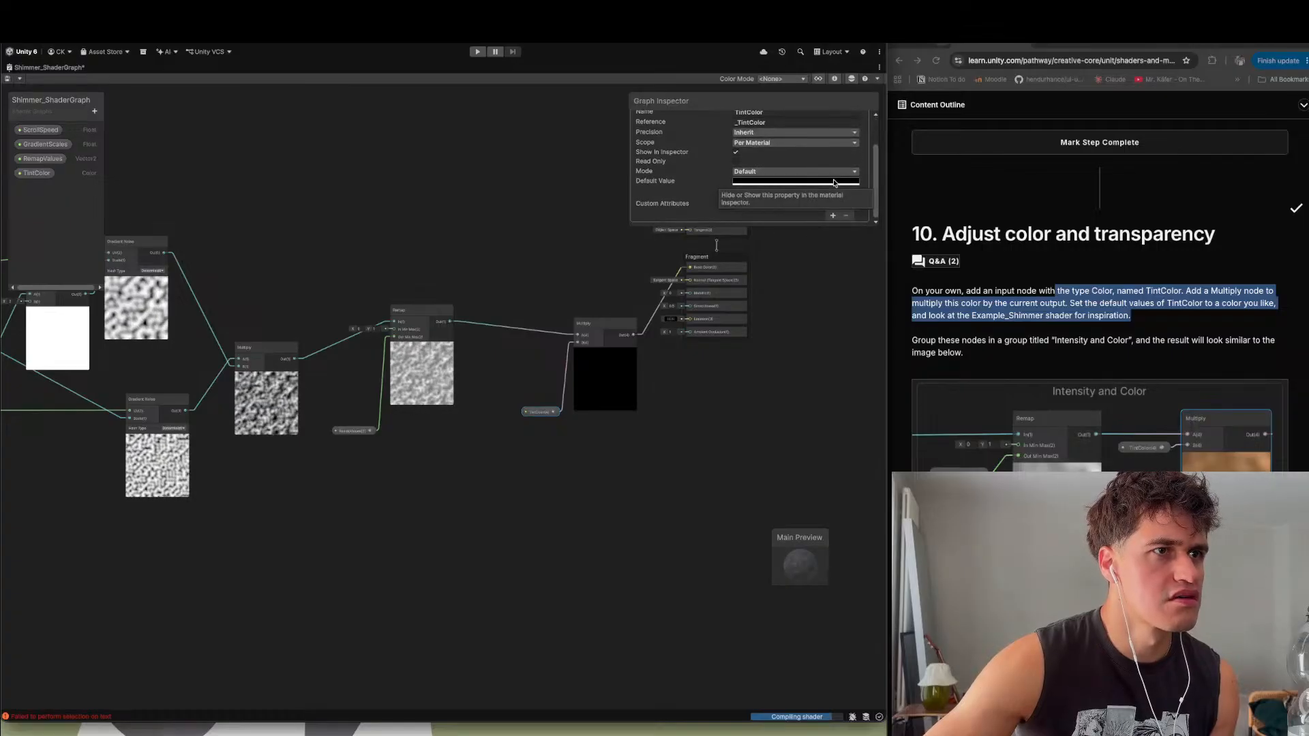
click(835, 183)
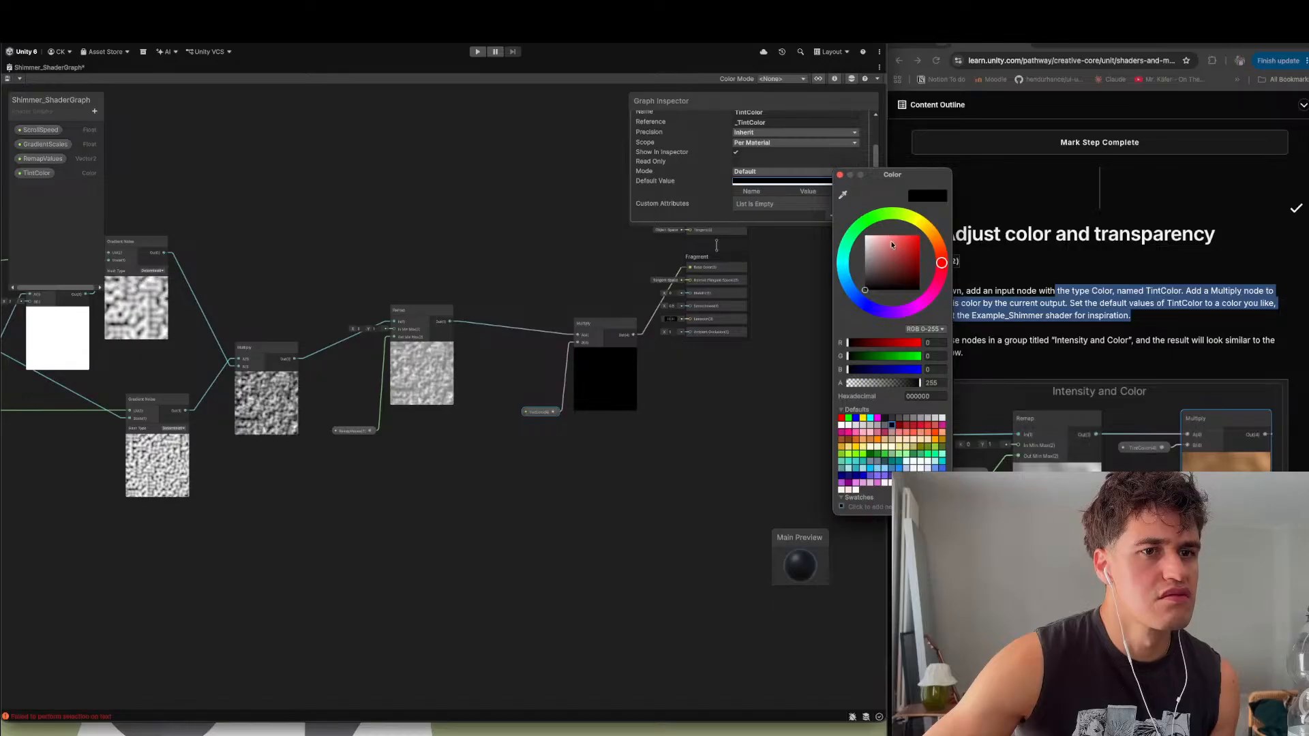
click(896, 244)
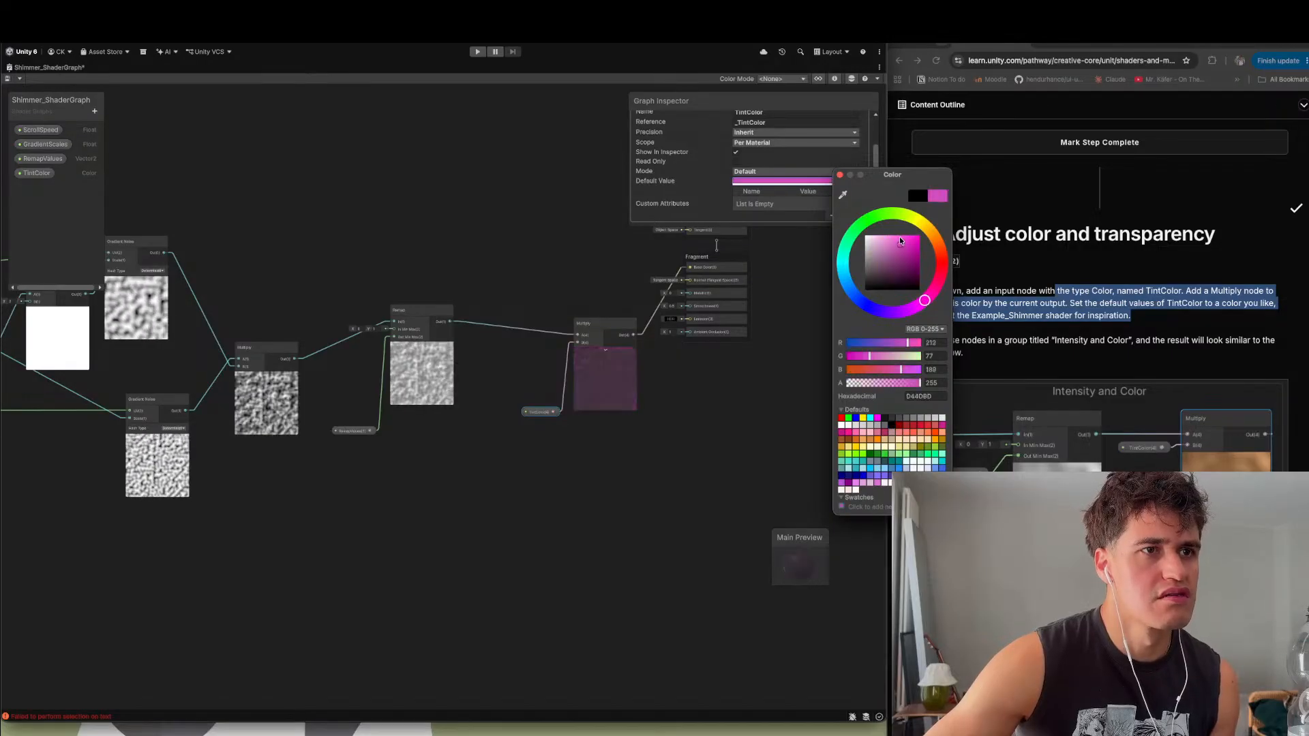
drag(896, 246, 896, 247)
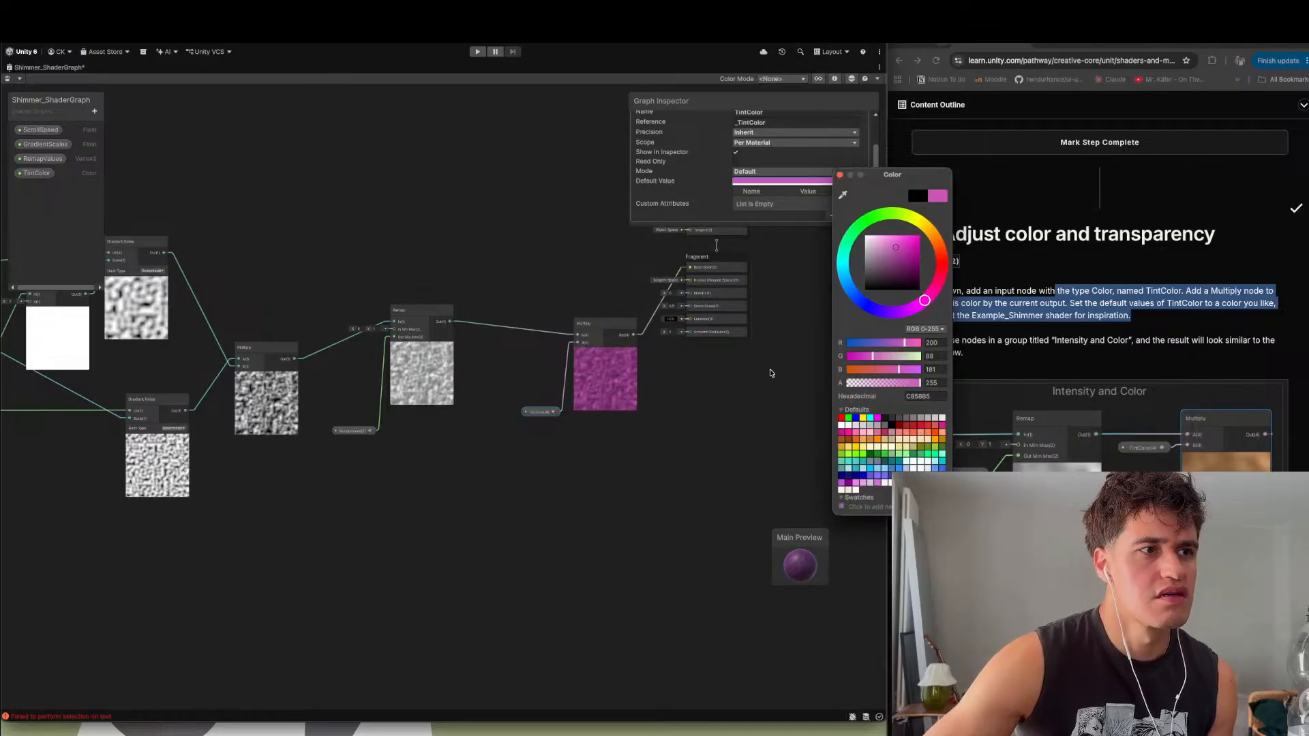
click(764, 422)
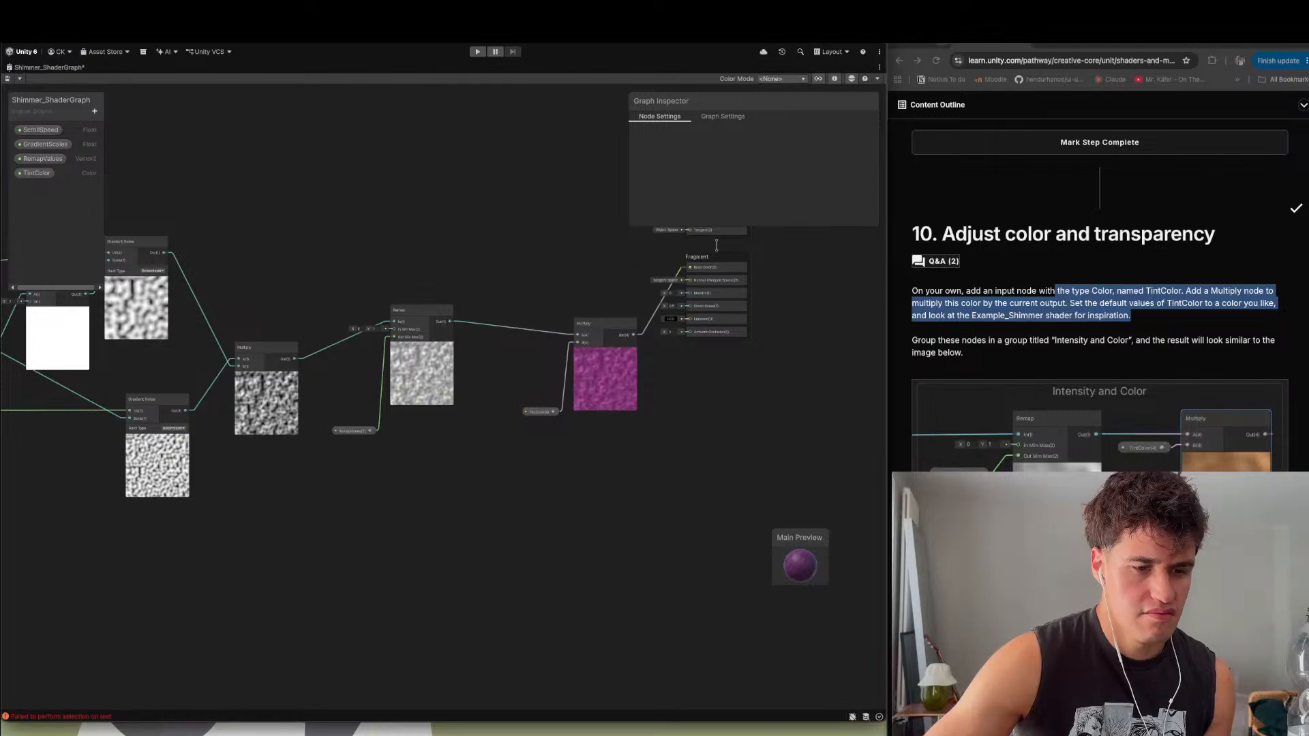
- Test GradientScales default values of 200, 5, 10 and 2, and set the default to 15
scroll(566, 298, down, 3)
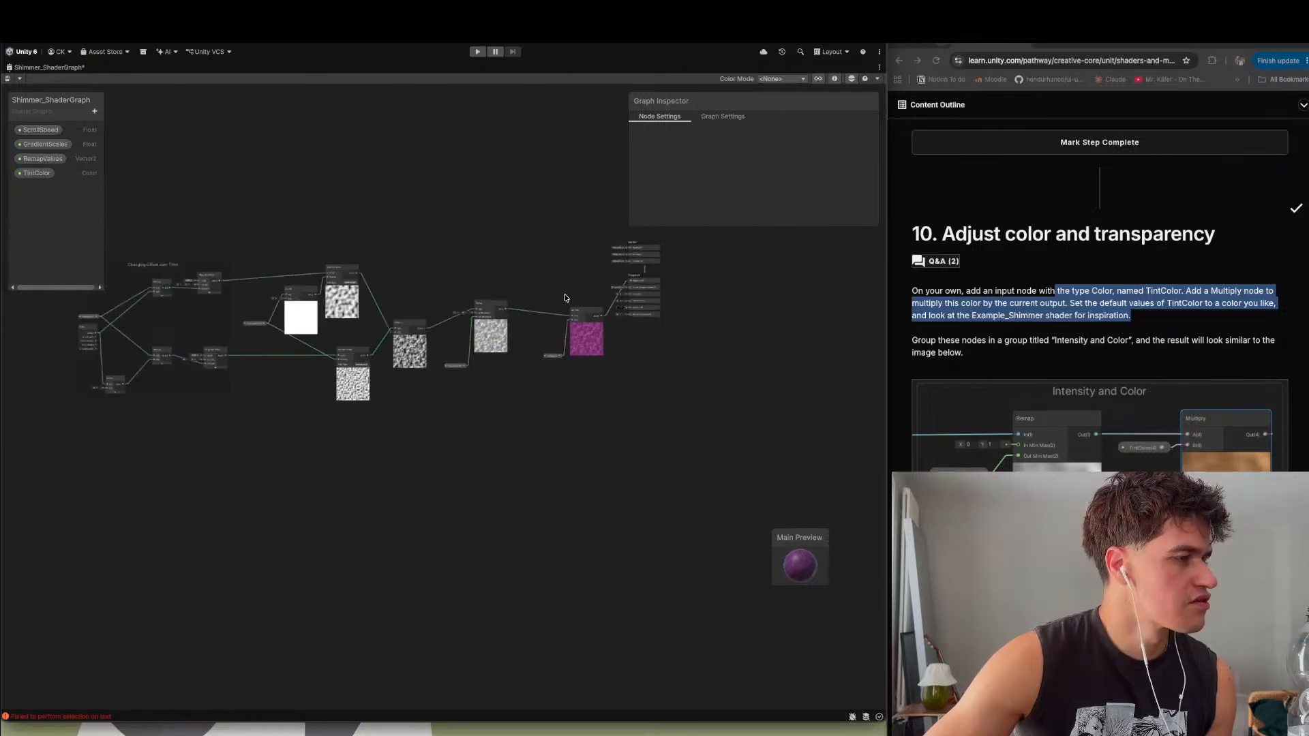
scroll(370, 305, up, 5)
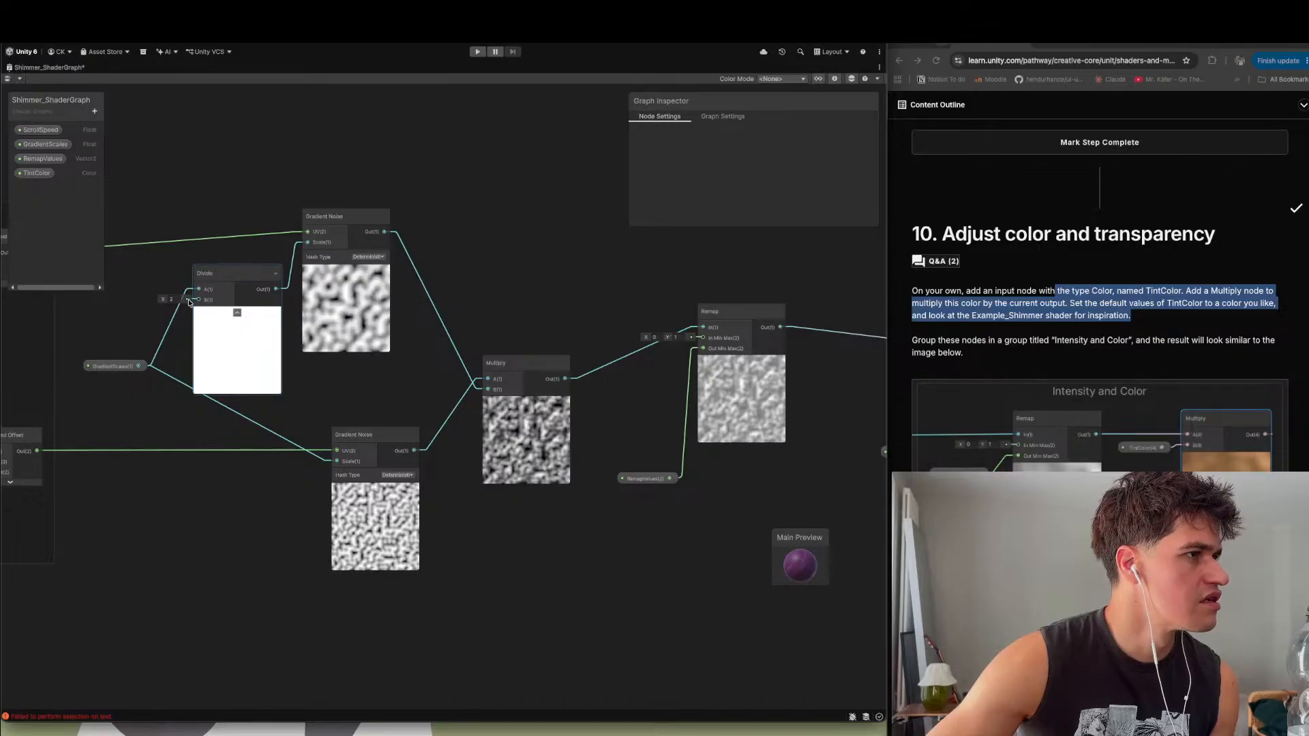
click(97, 366)
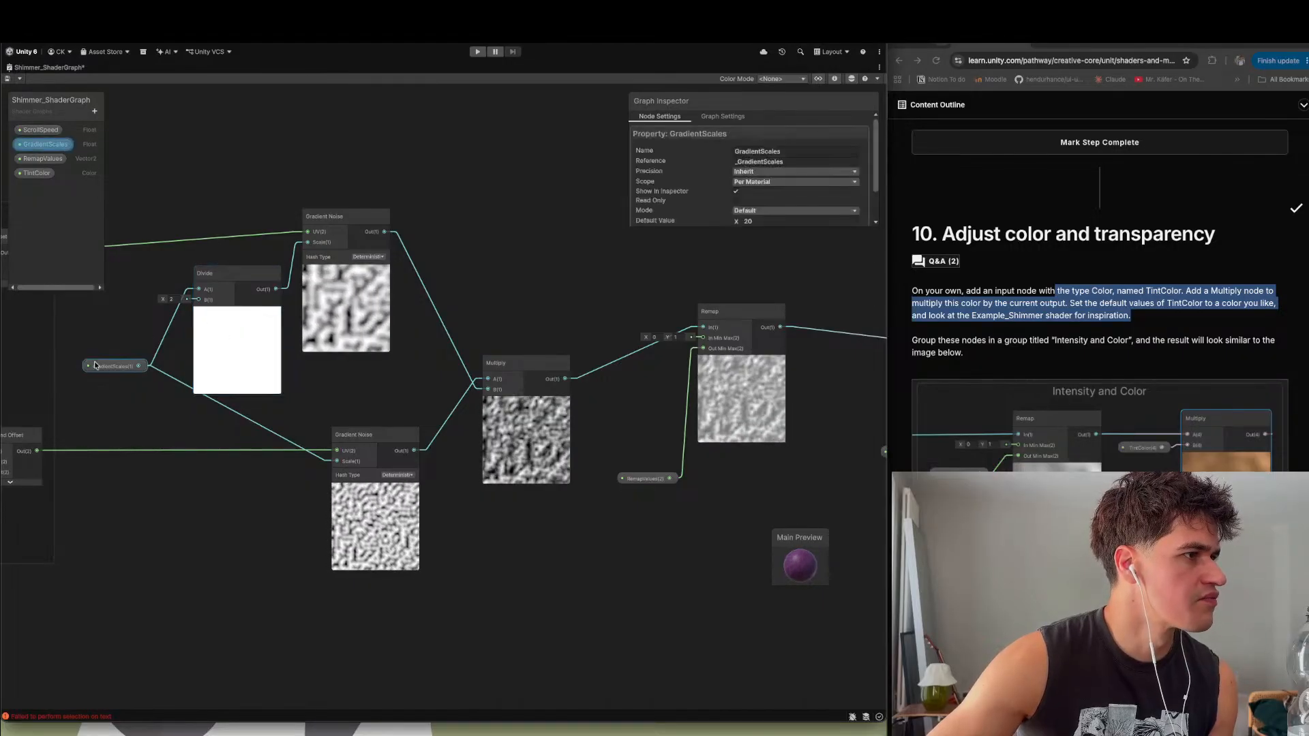
scroll(778, 196, down, 1)
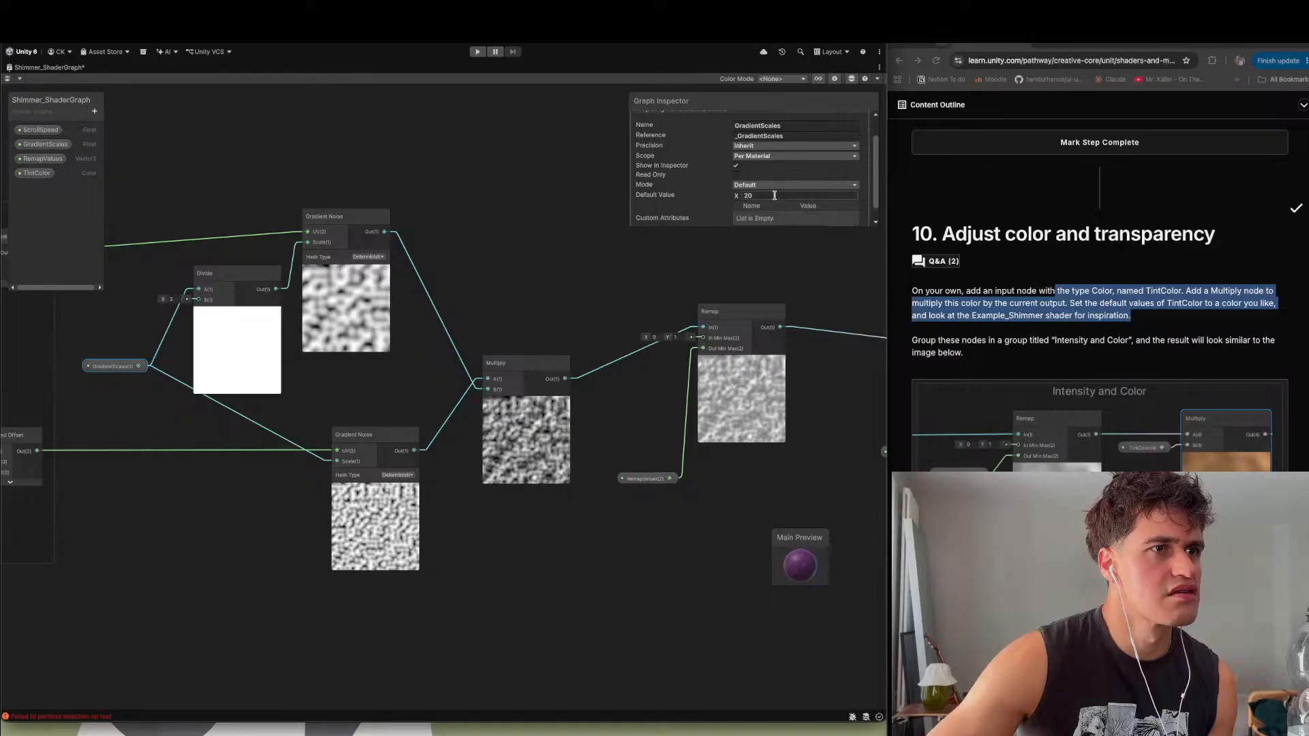
text(0)
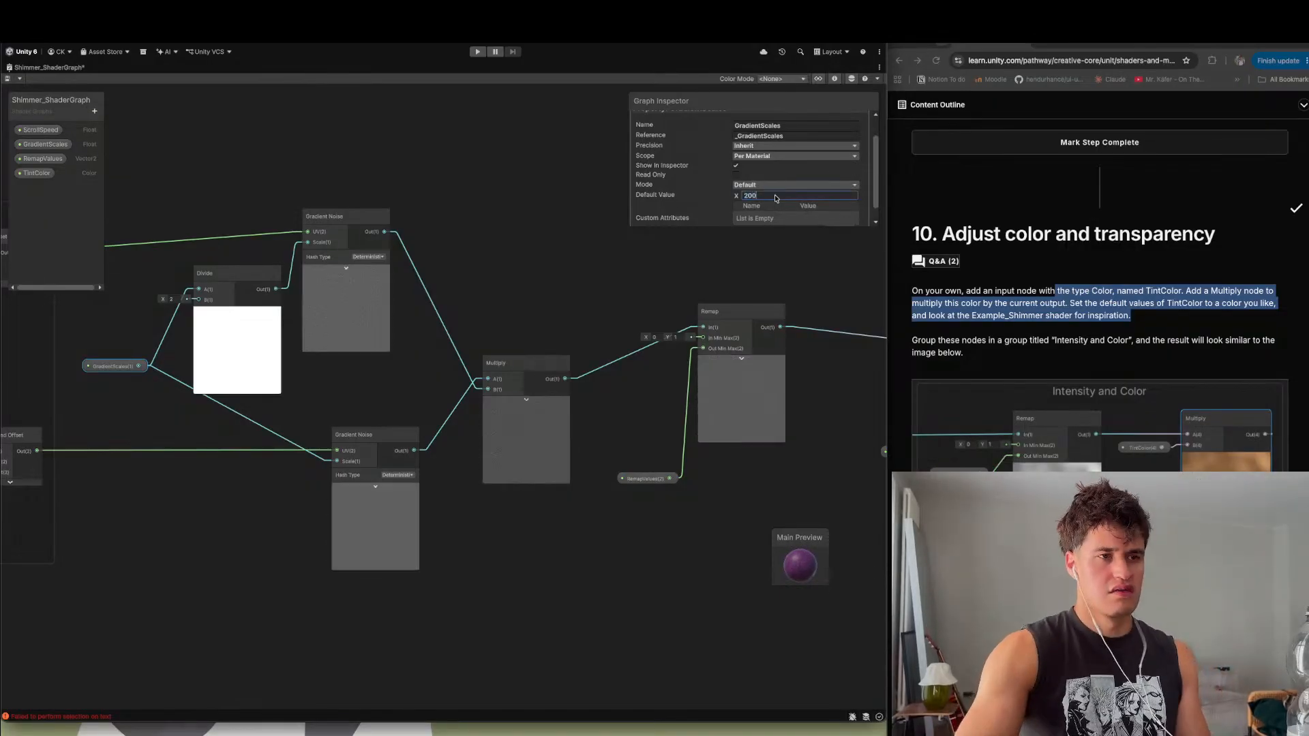
key(BackSpace)
key(BackSpace)
key(BackSpace)
text(5)
key(BackSpace)
text(10)
key(BackSpace)
key(BackSpace)
text(2)
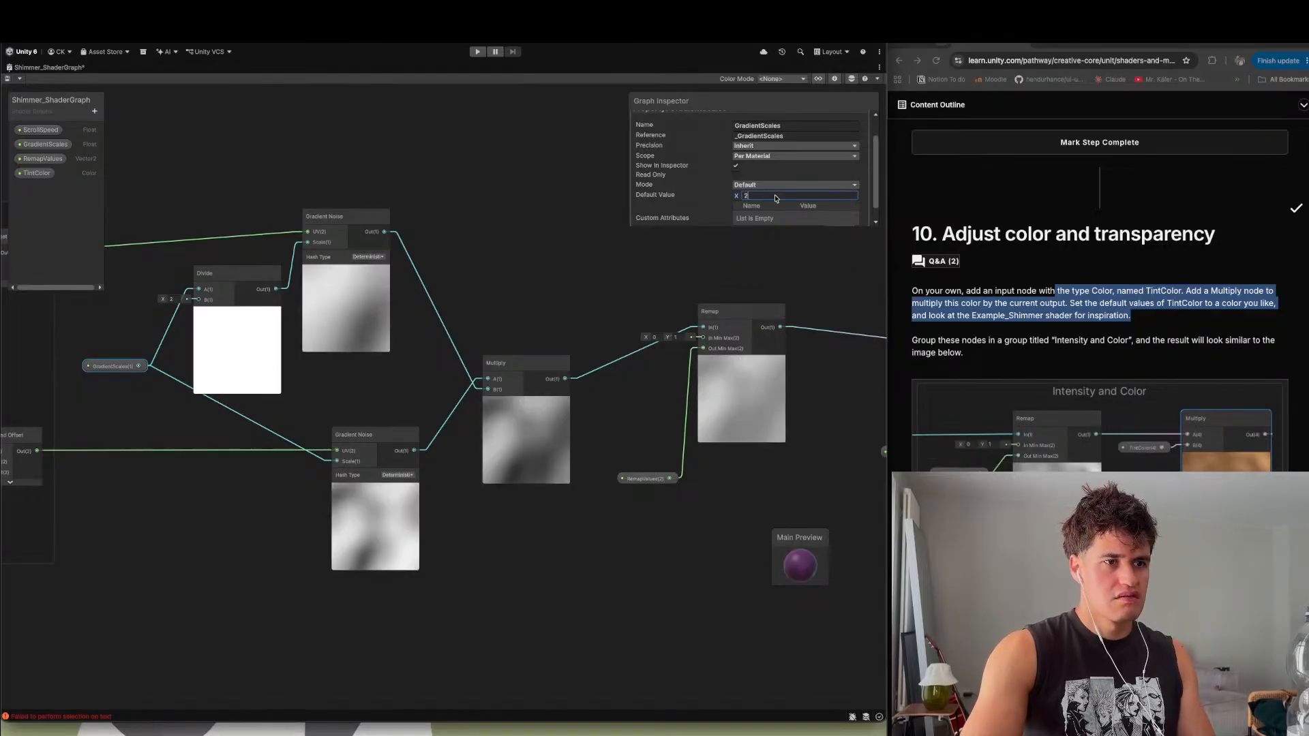
key(BackSpace)
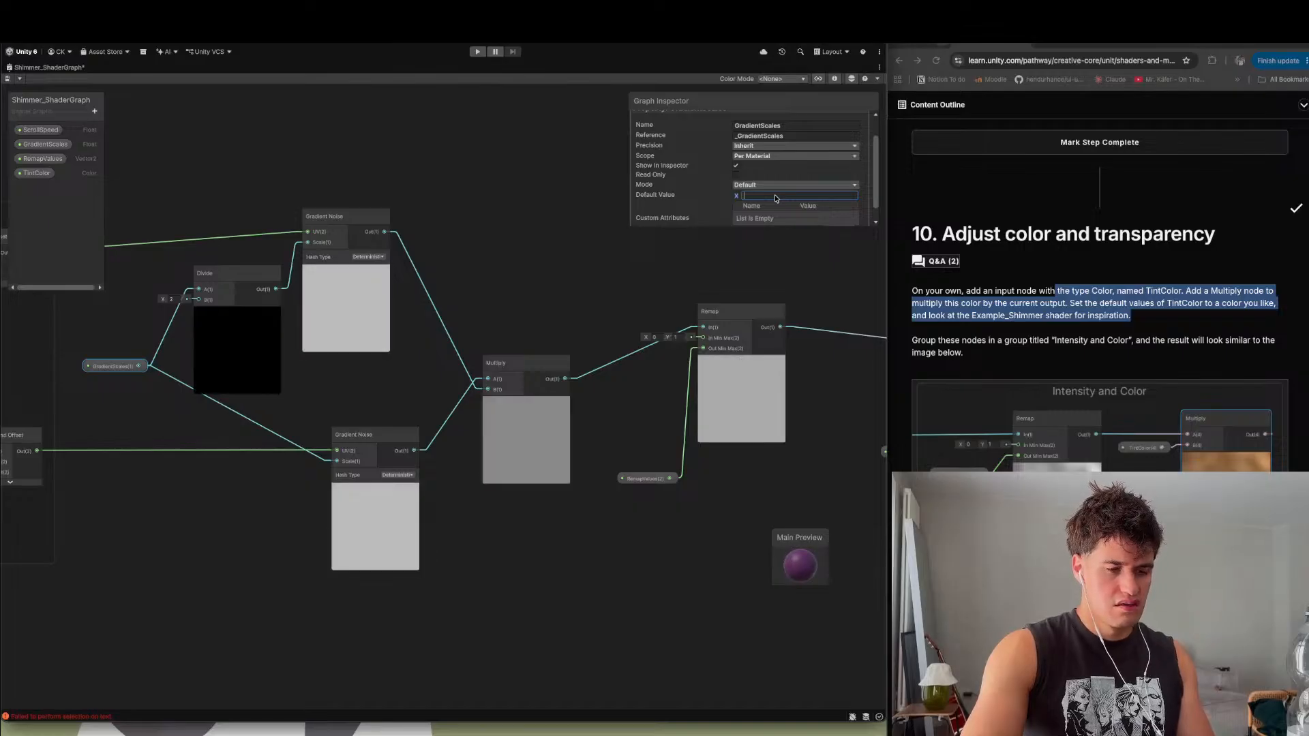
text(15)
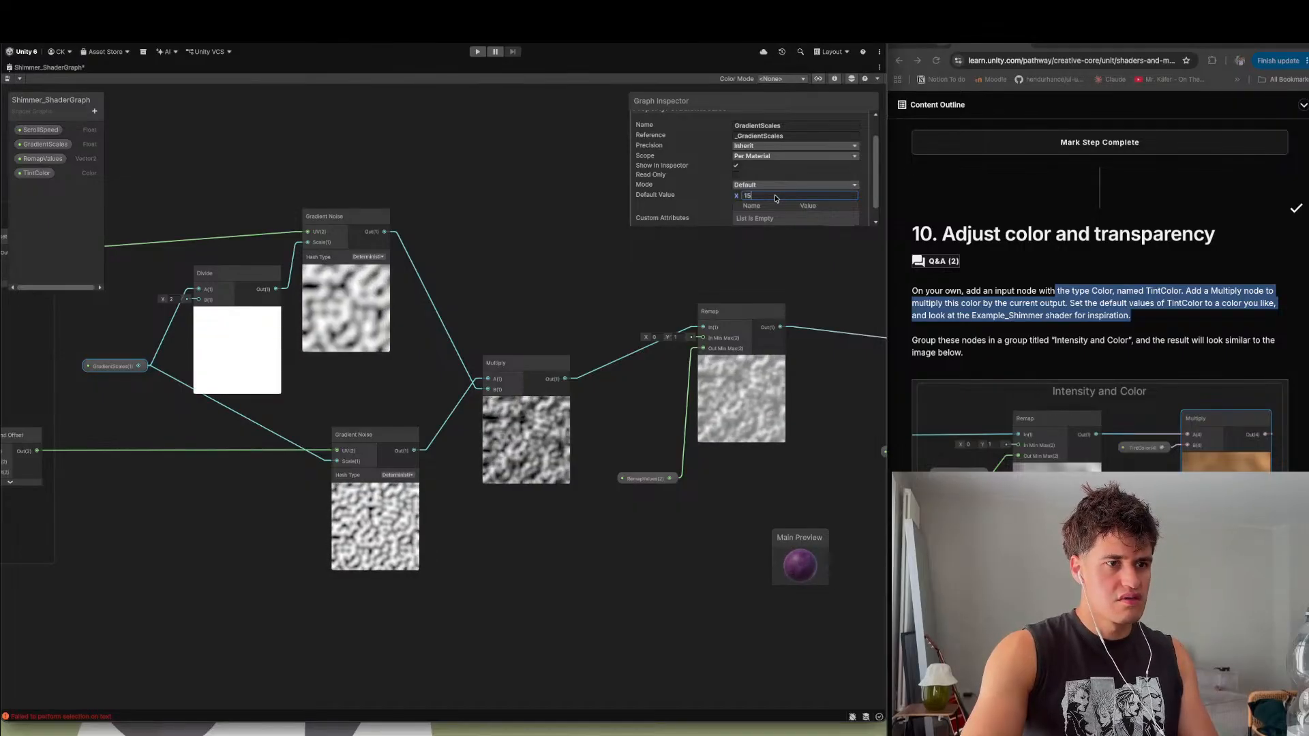
click(617, 591)
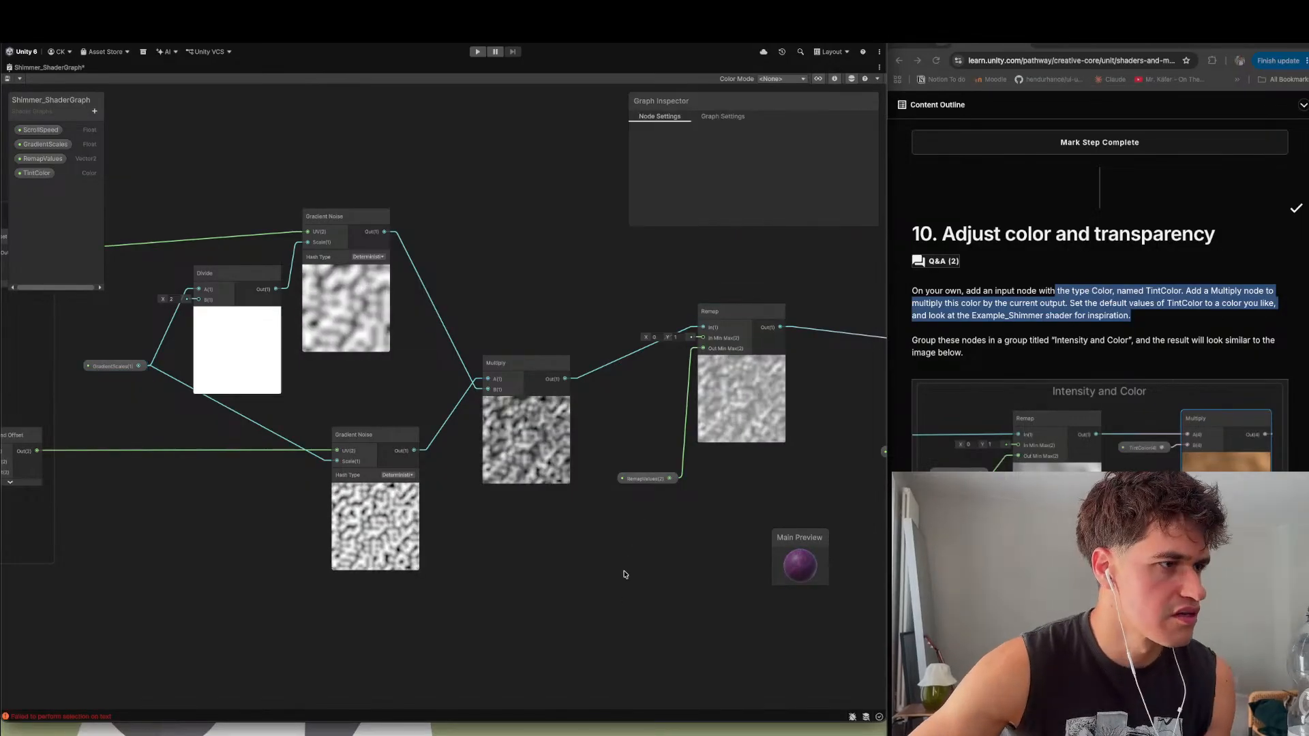
- Compare the node graph with the tutorial's Intensity and Color reference image and read on below it
scroll(626, 569, down, 5)
scroll(628, 566, up, 4)
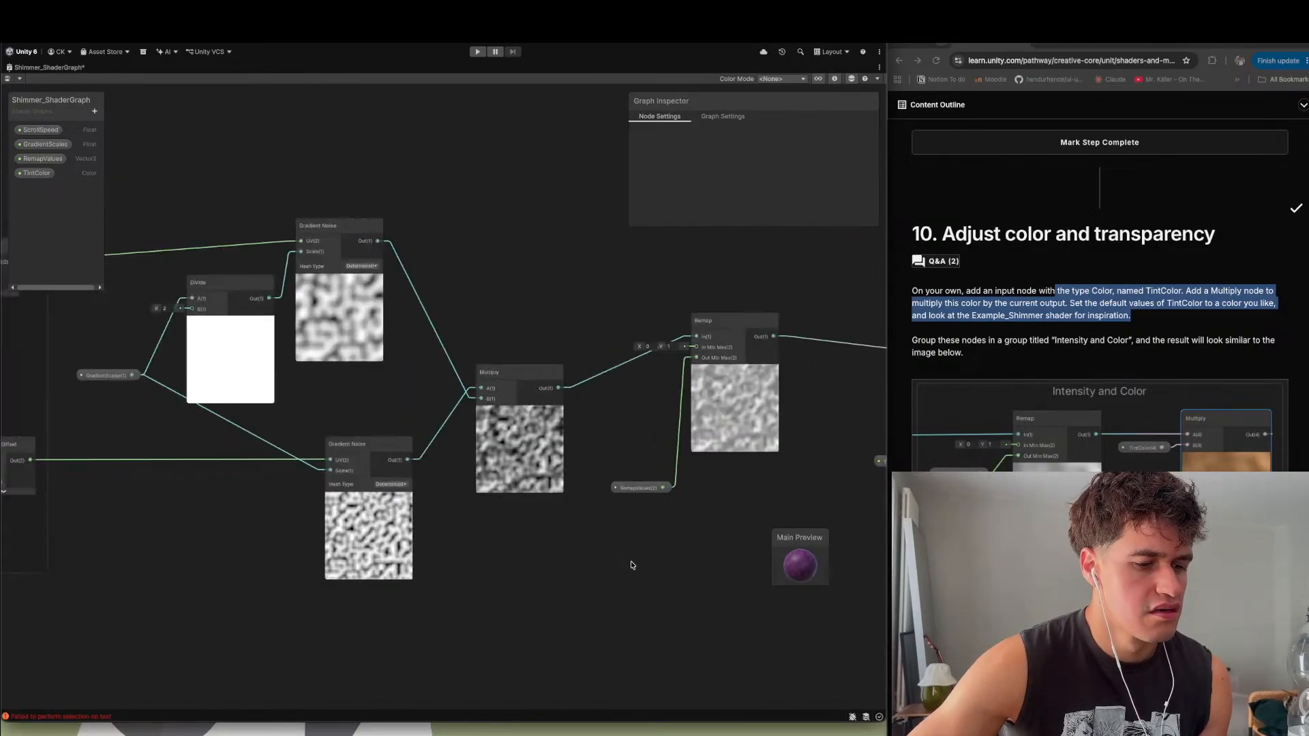
scroll(702, 528, down, 2)
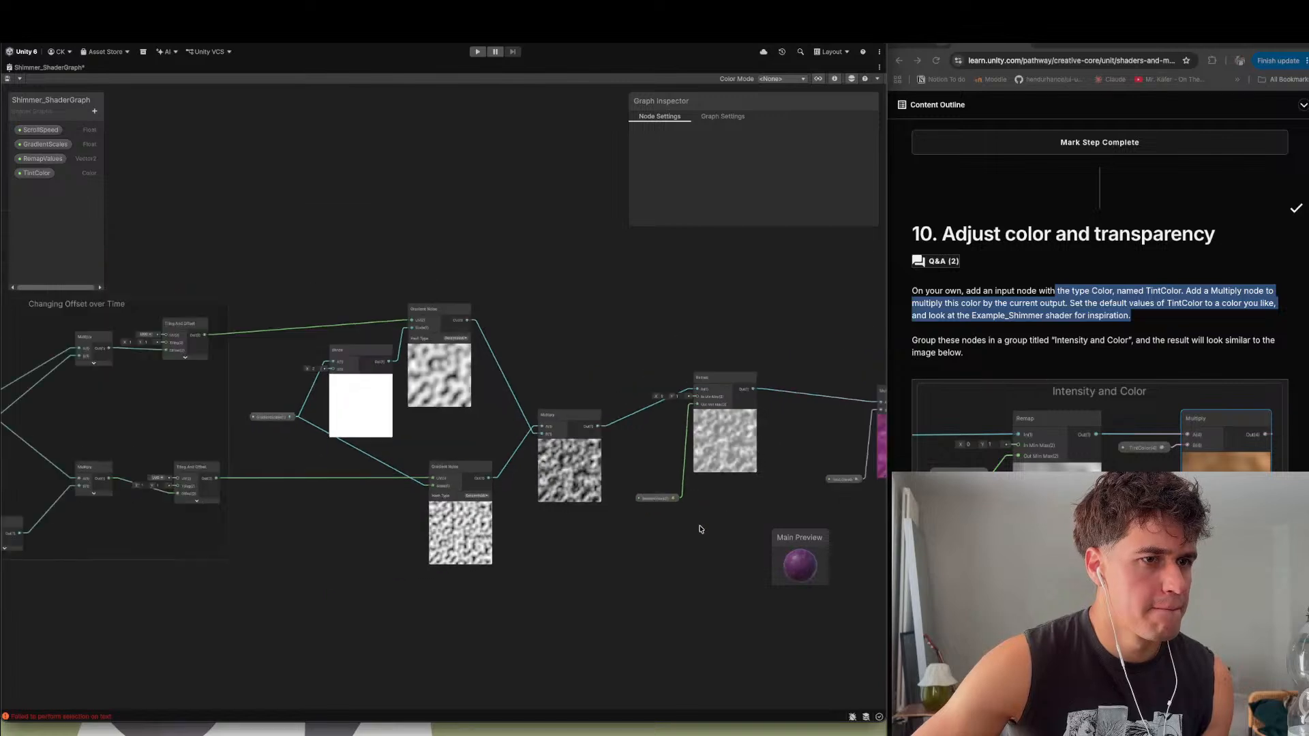
middle_drag(683, 525, 372, 519)
scroll(1099, 293, down, 2)
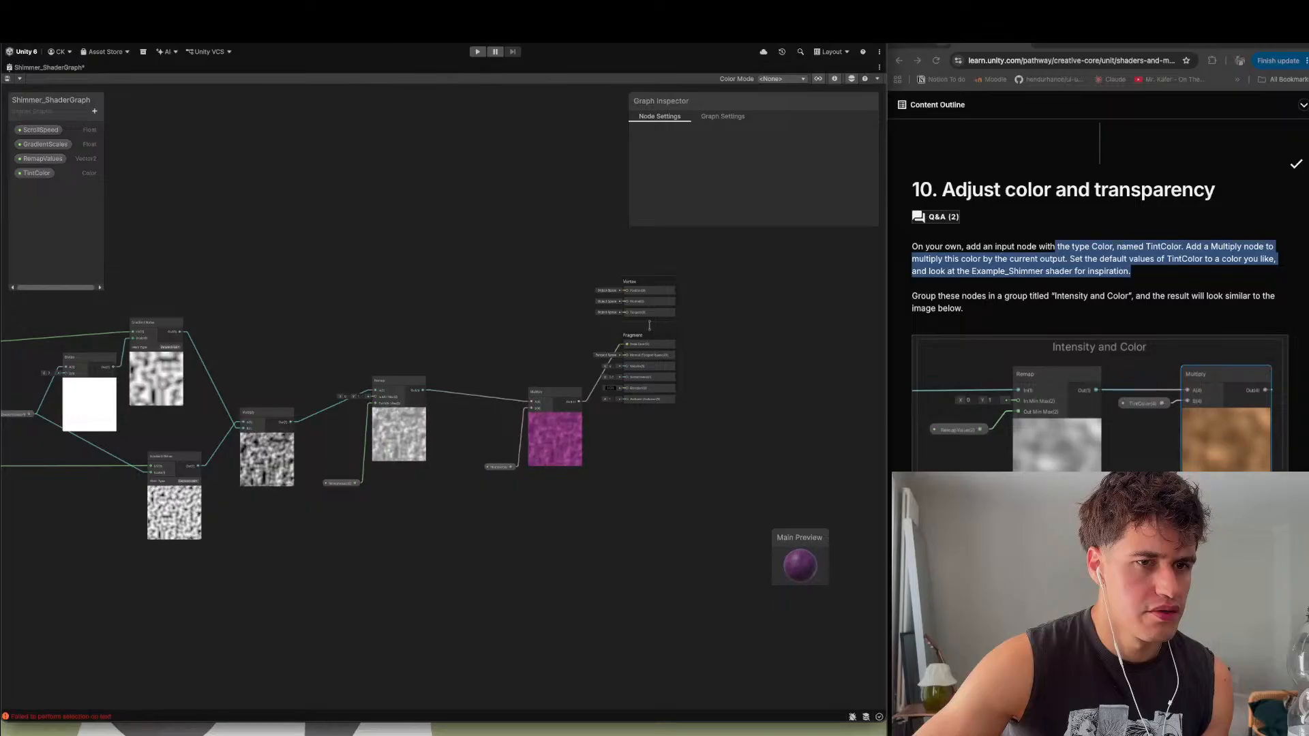
scroll(1099, 293, down, 1)
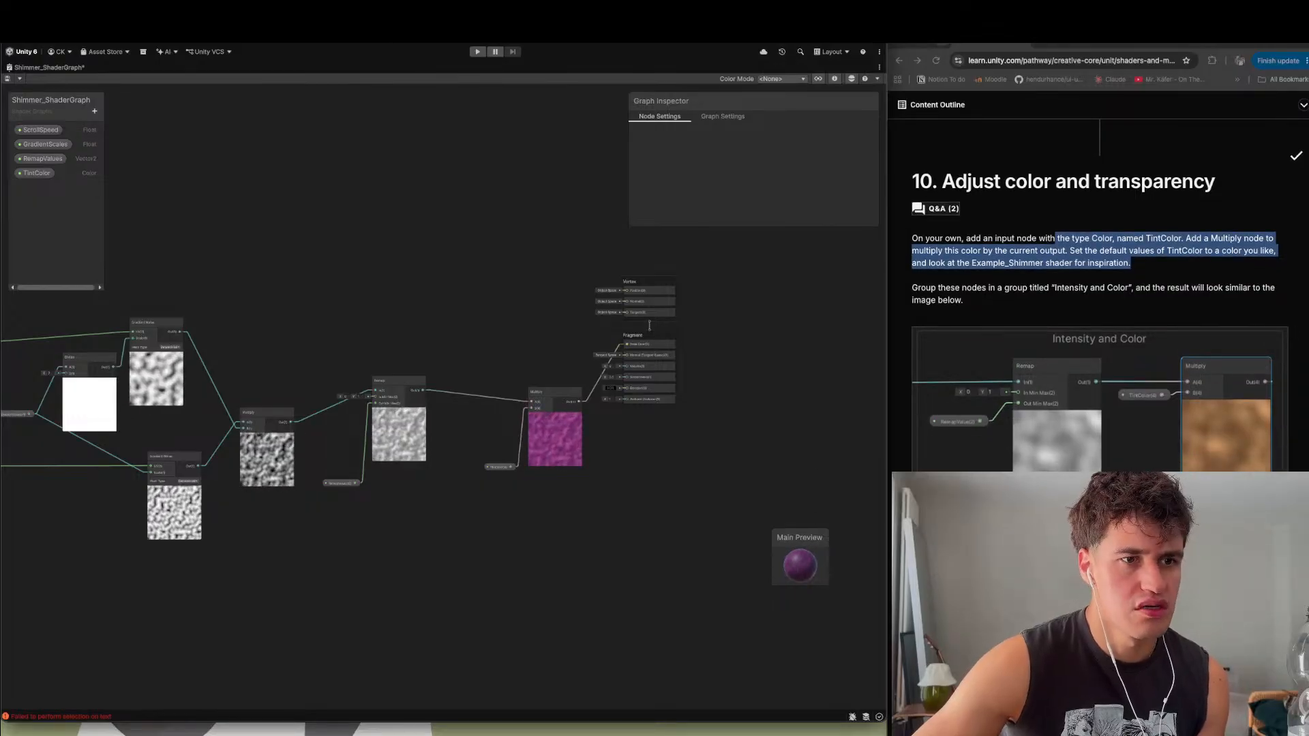
scroll(1099, 293, down, 2)
- Change the TintColor property's color mode to HDR
click(499, 468)
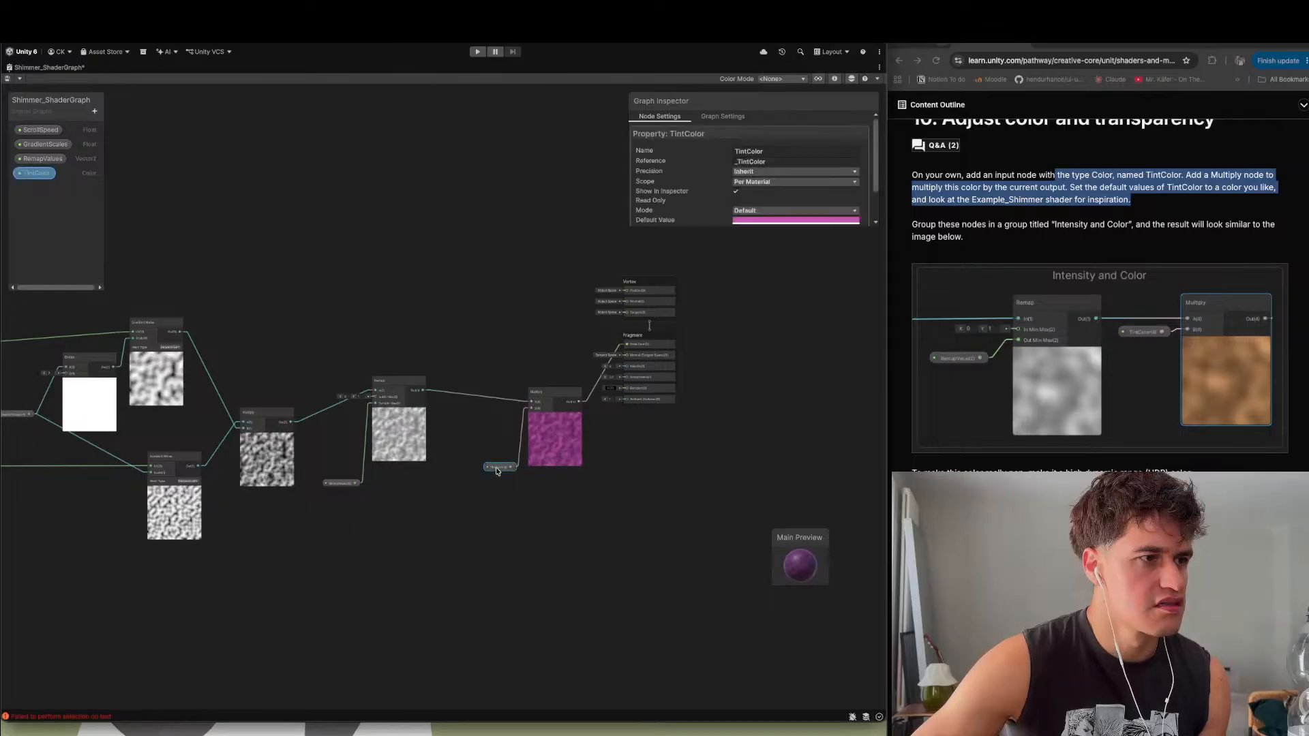
scroll(774, 181, down, 1)
click(781, 194)
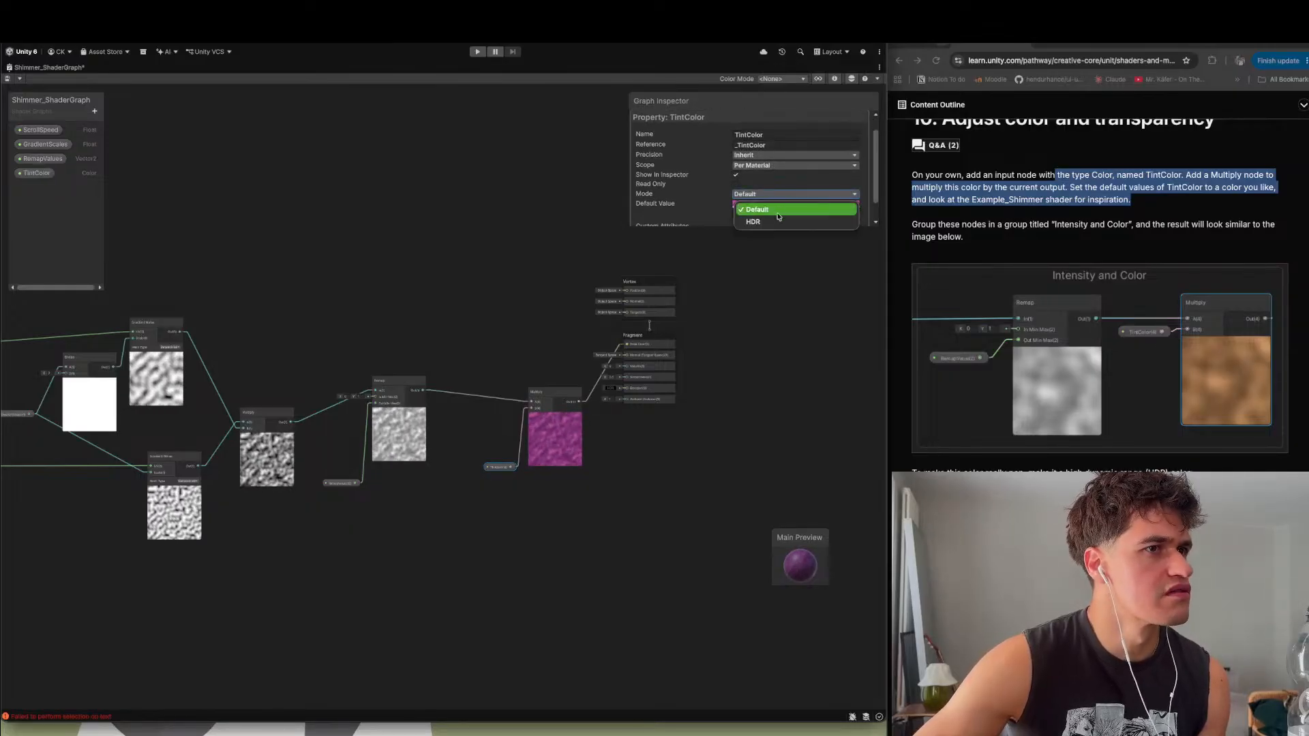
click(776, 221)
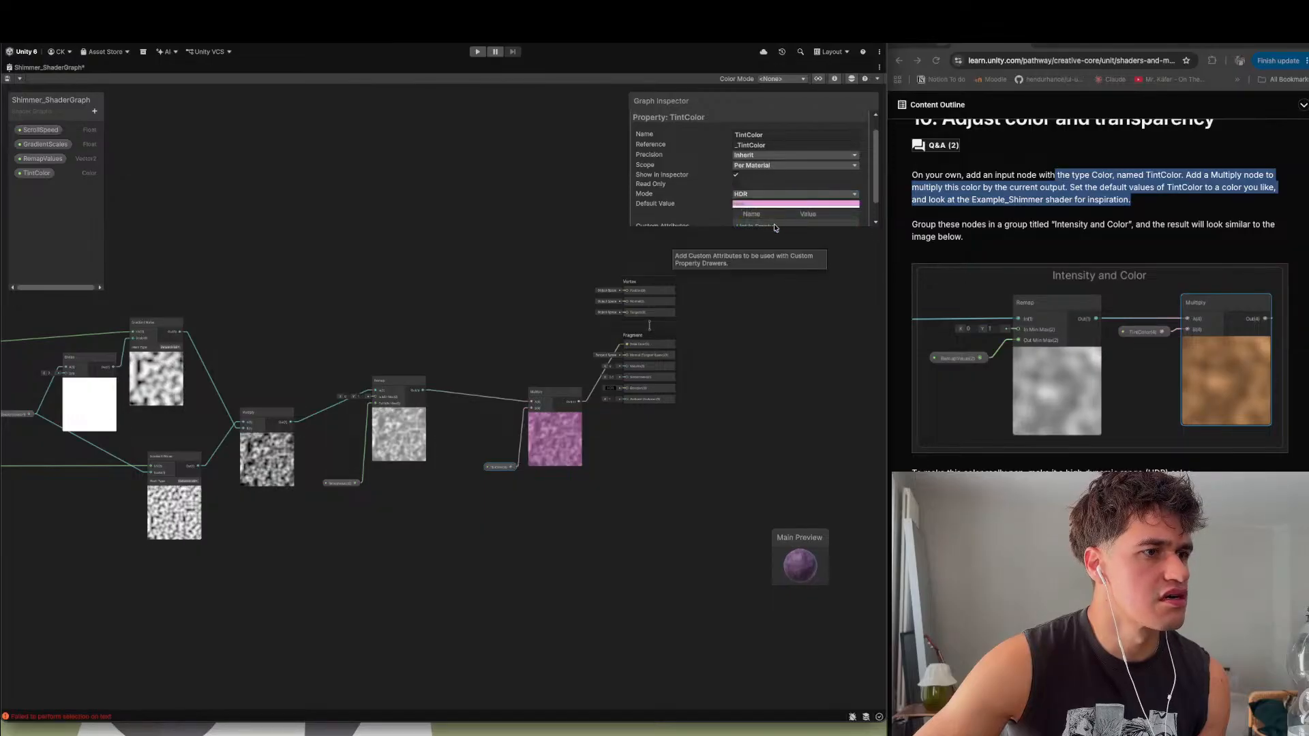
- Raise the intensity of TintColor's default HDR color to 1
scroll(554, 442, up, 4)
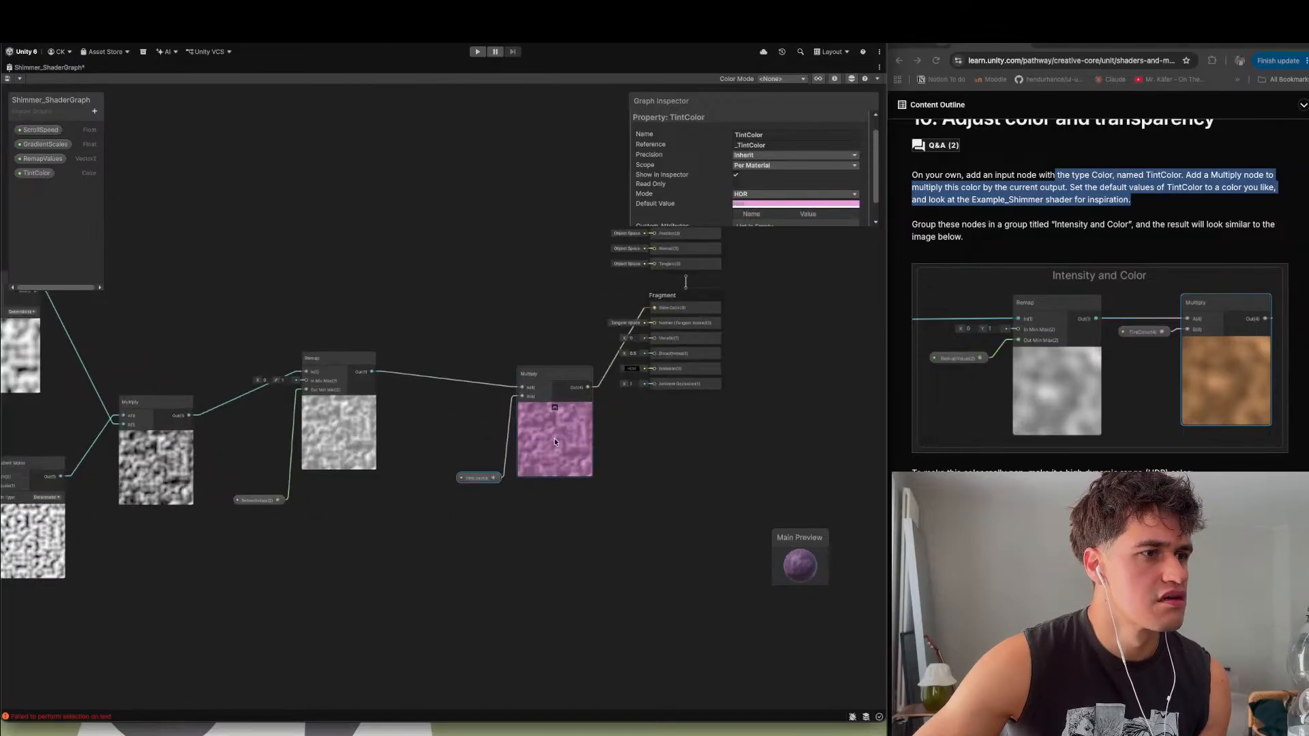
scroll(554, 443, up, 2)
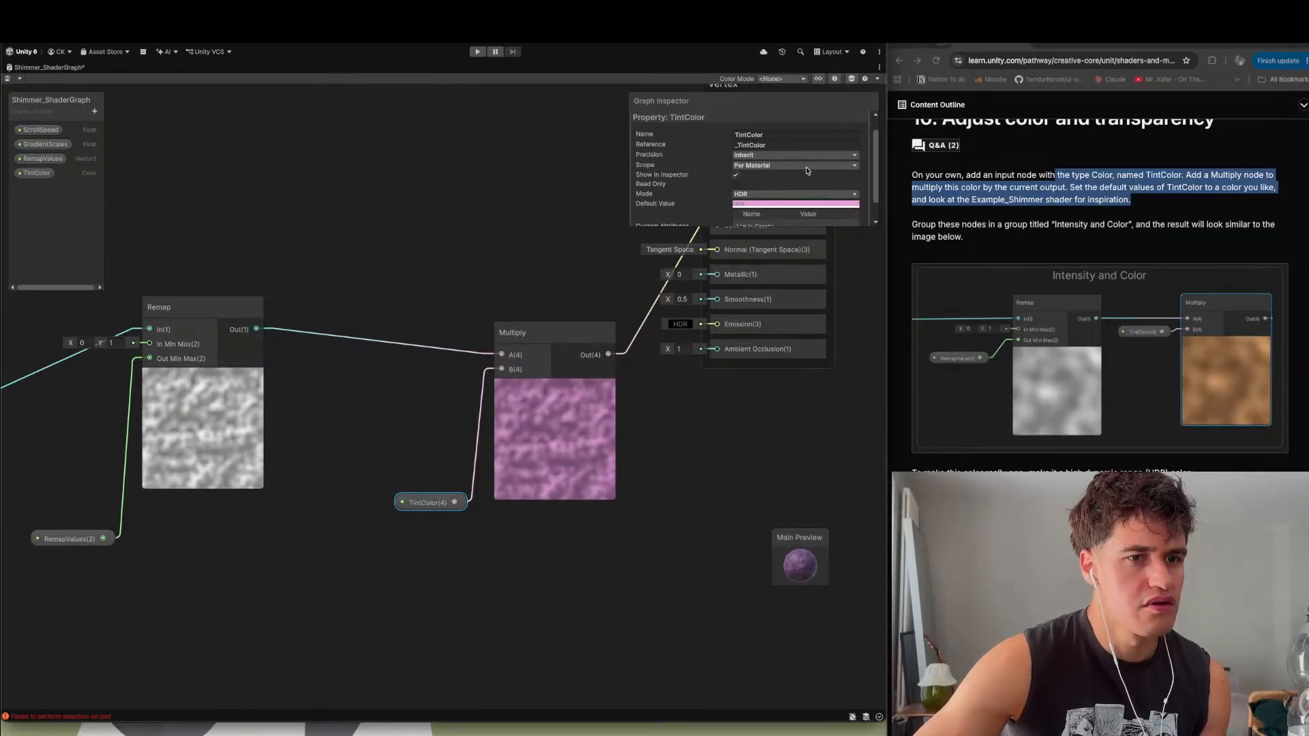
click(793, 202)
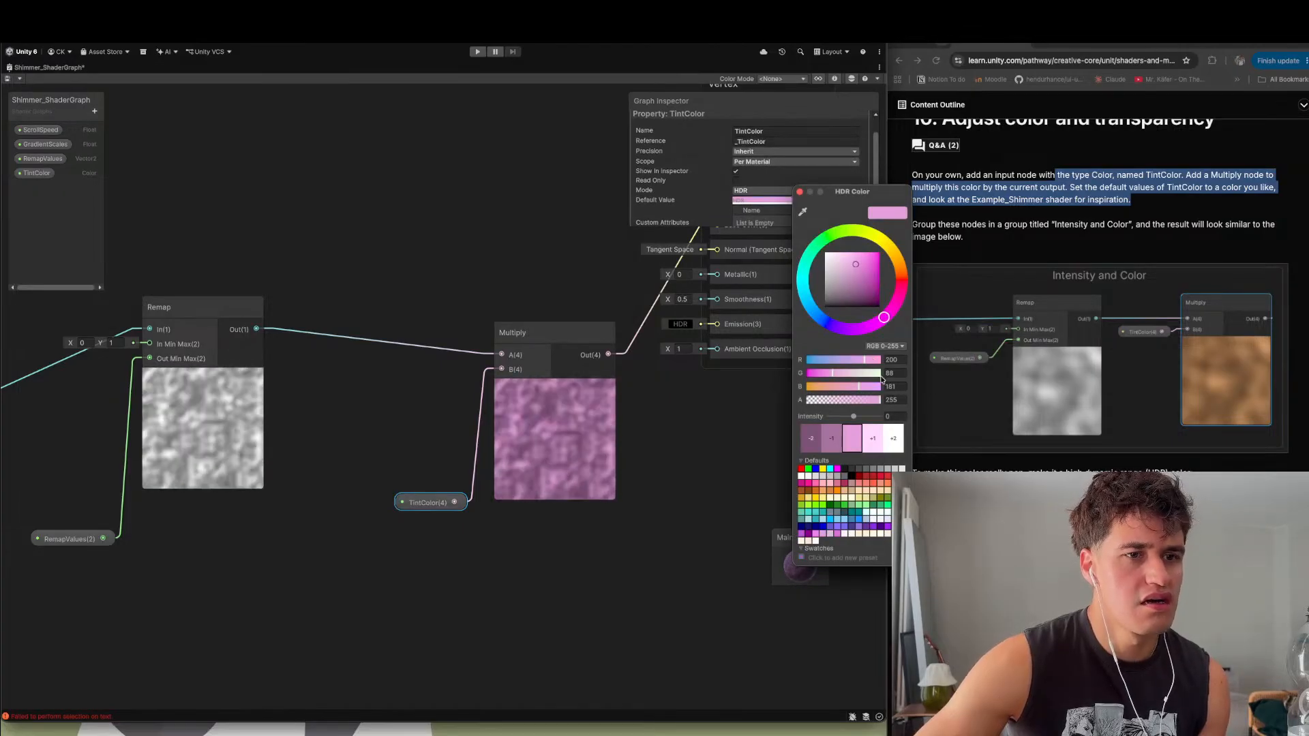
drag(855, 193, 777, 175)
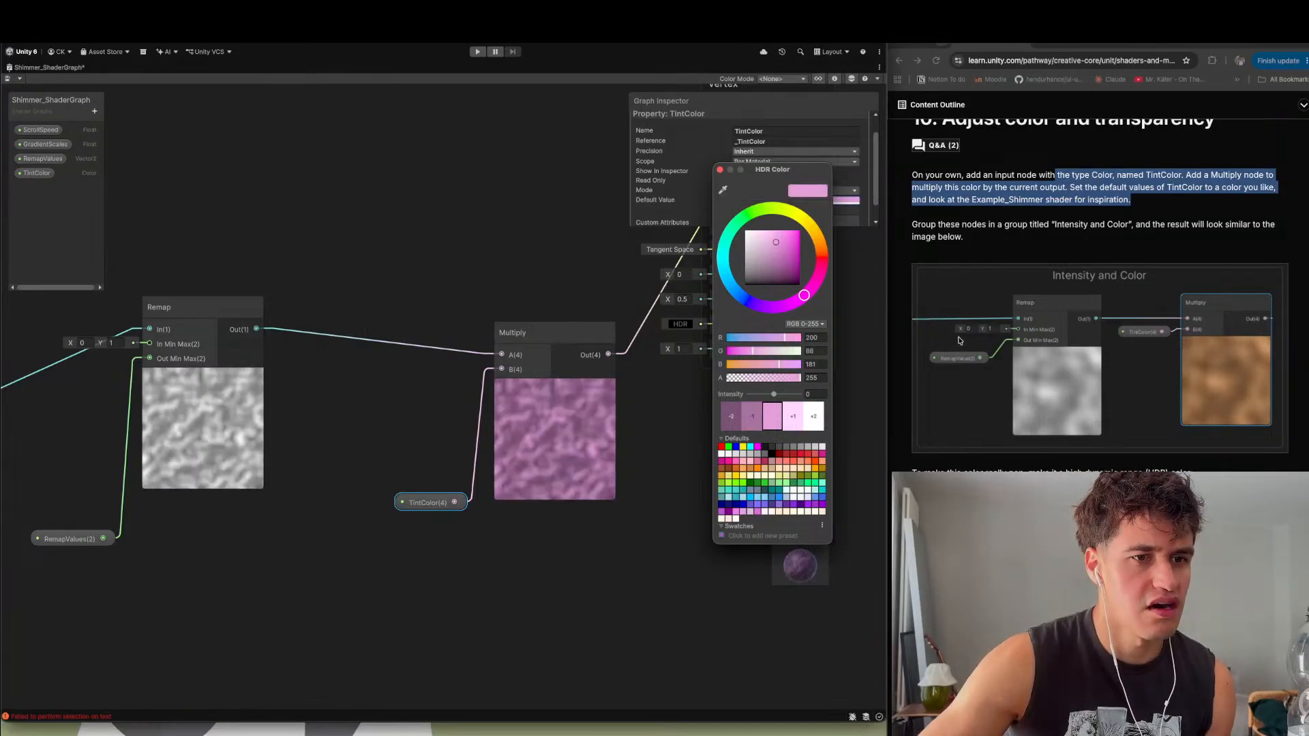
scroll(1099, 294, down, 5)
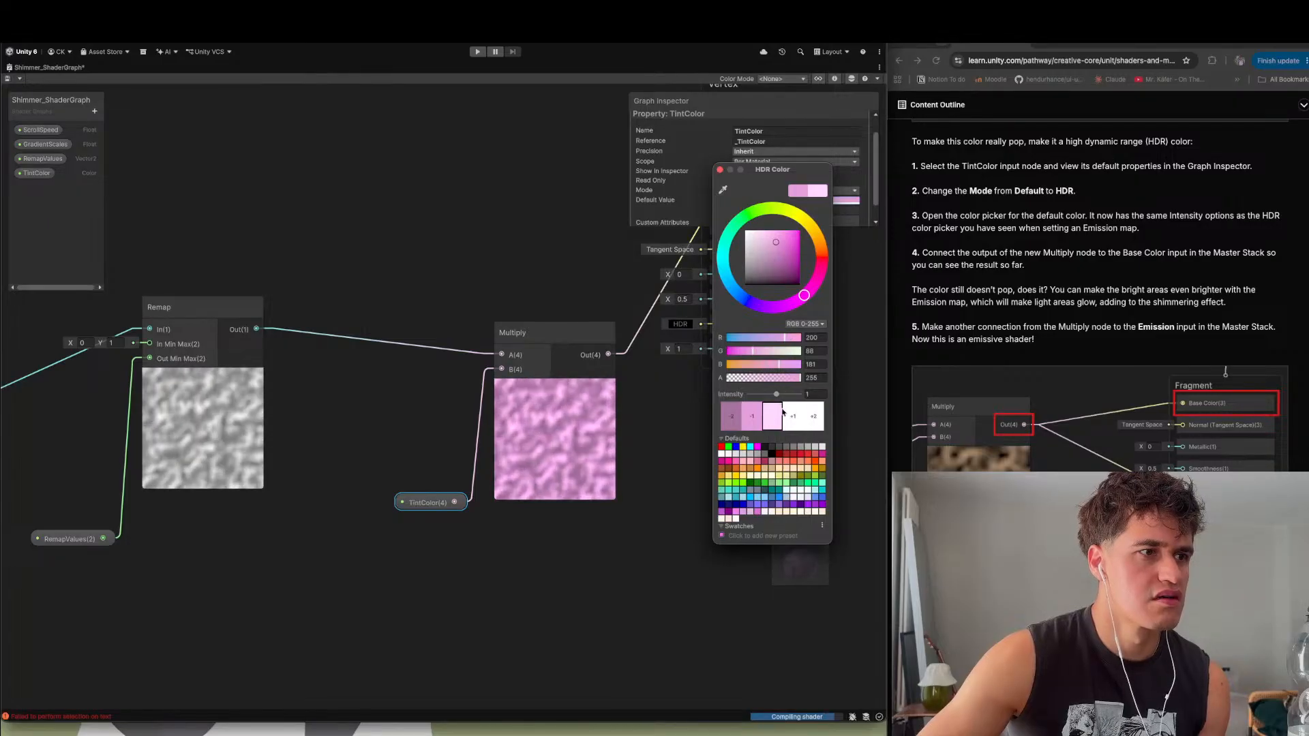
click(721, 171)
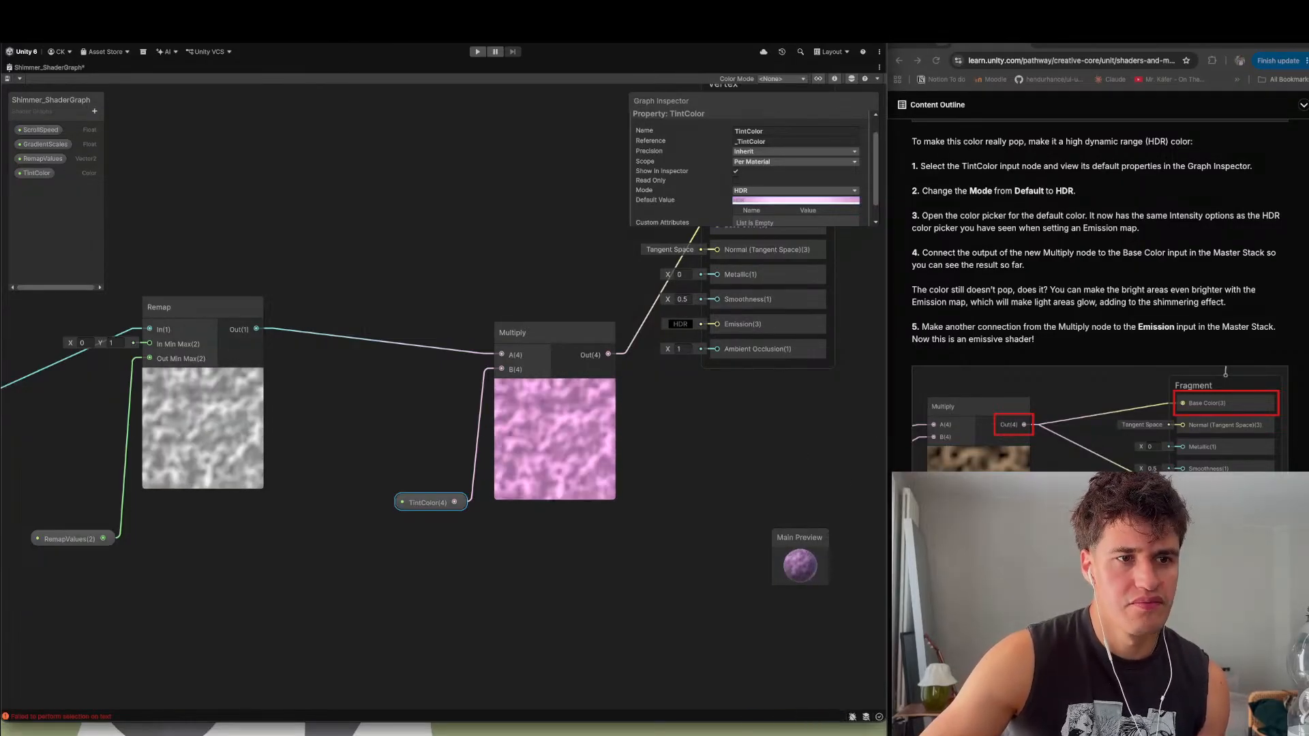
- Read the tutorial's emission instructions, move the tint Multiply node up beside the Fragment block, and connect its output to Emission
scroll(624, 479, down, 6)
scroll(721, 447, up, 6)
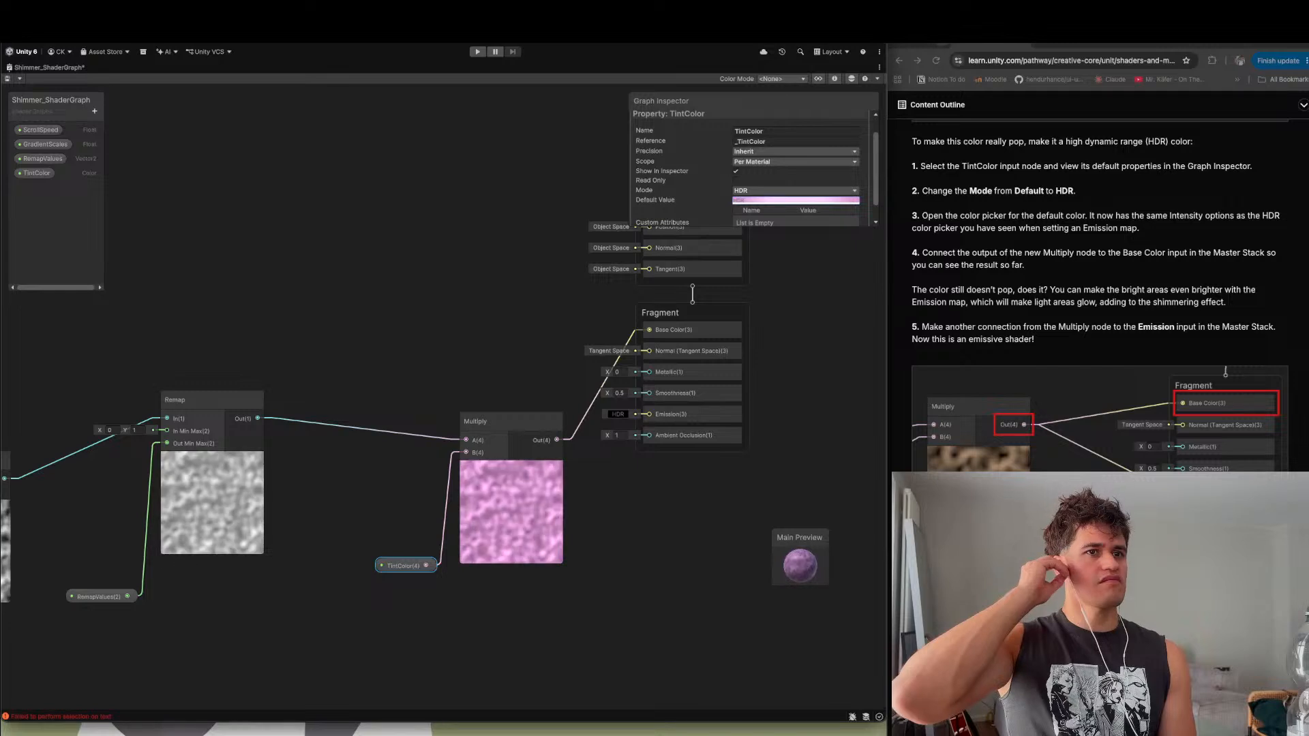
scroll(997, 234, up, 1)
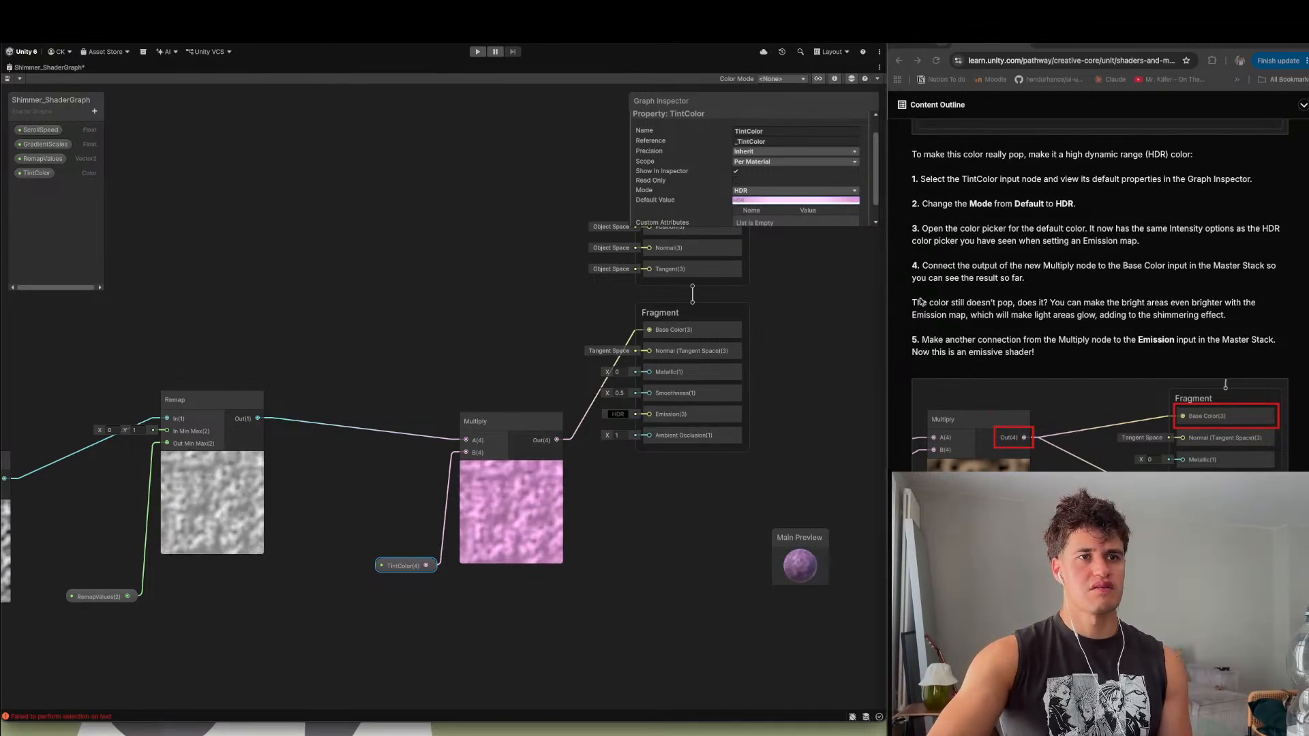
drag(1232, 300, 1248, 317)
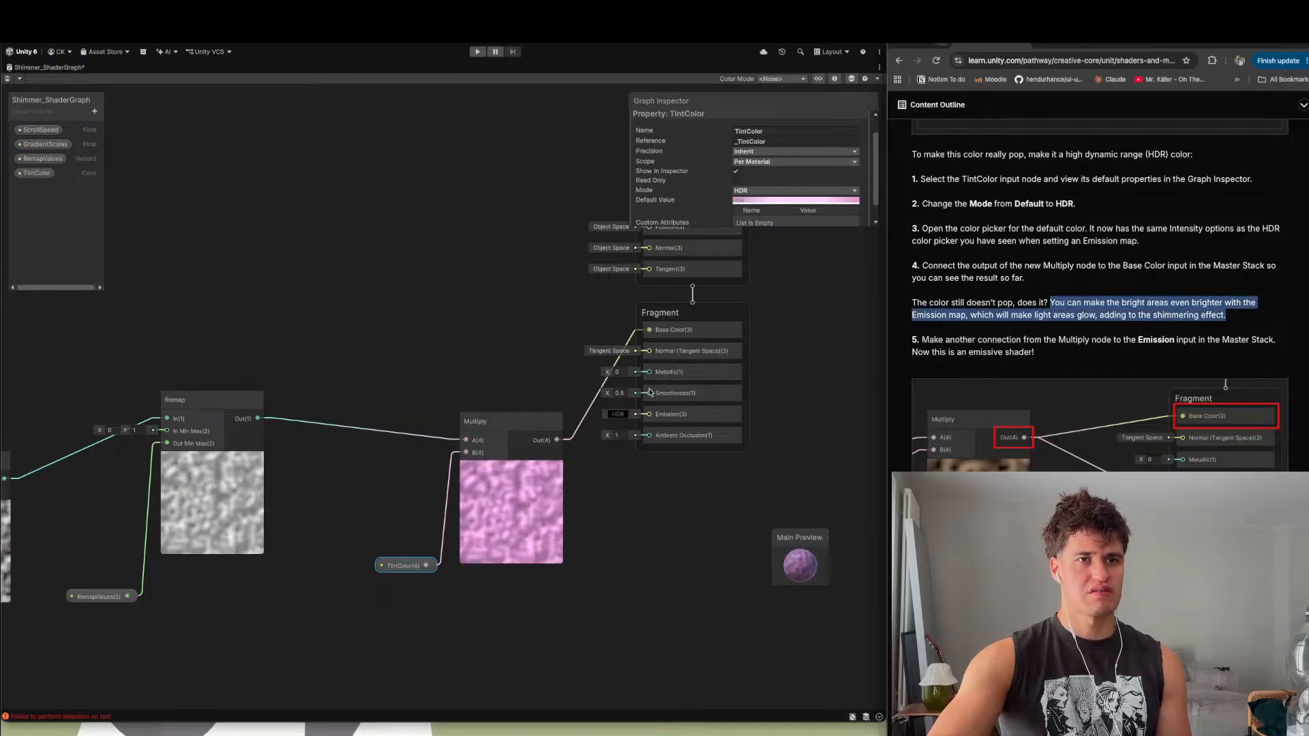
drag(523, 430, 494, 343)
drag(595, 395, 649, 414)
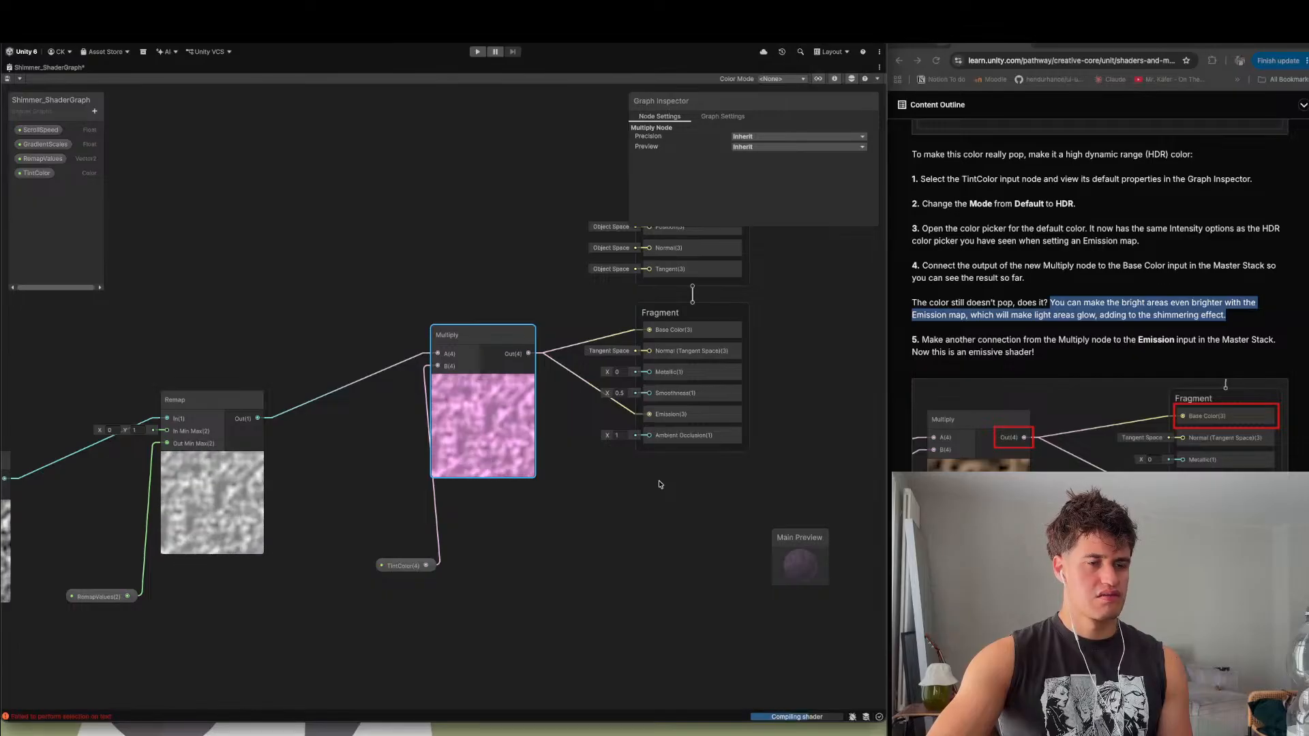
- Follow the tutorial's transparency step by setting the graph's Surface Type to Transparent
scroll(1038, 470, down, 1)
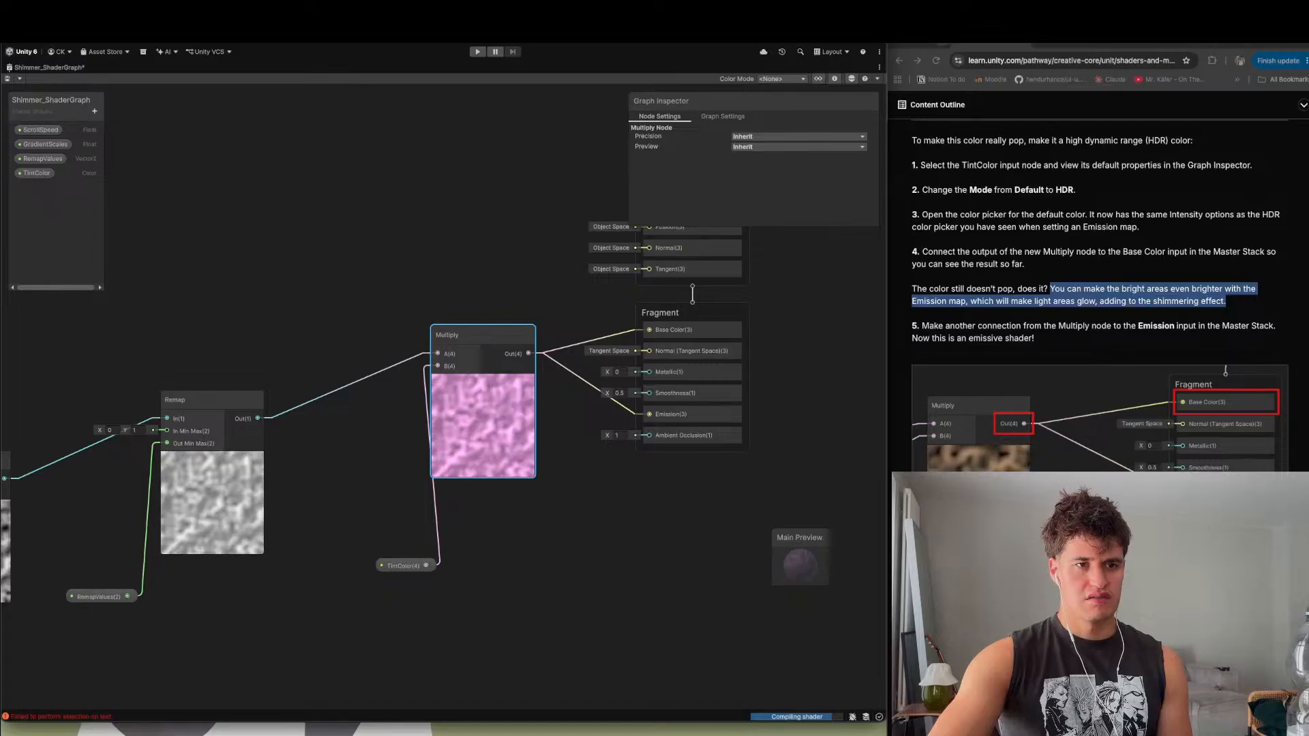
scroll(1099, 293, down, 3)
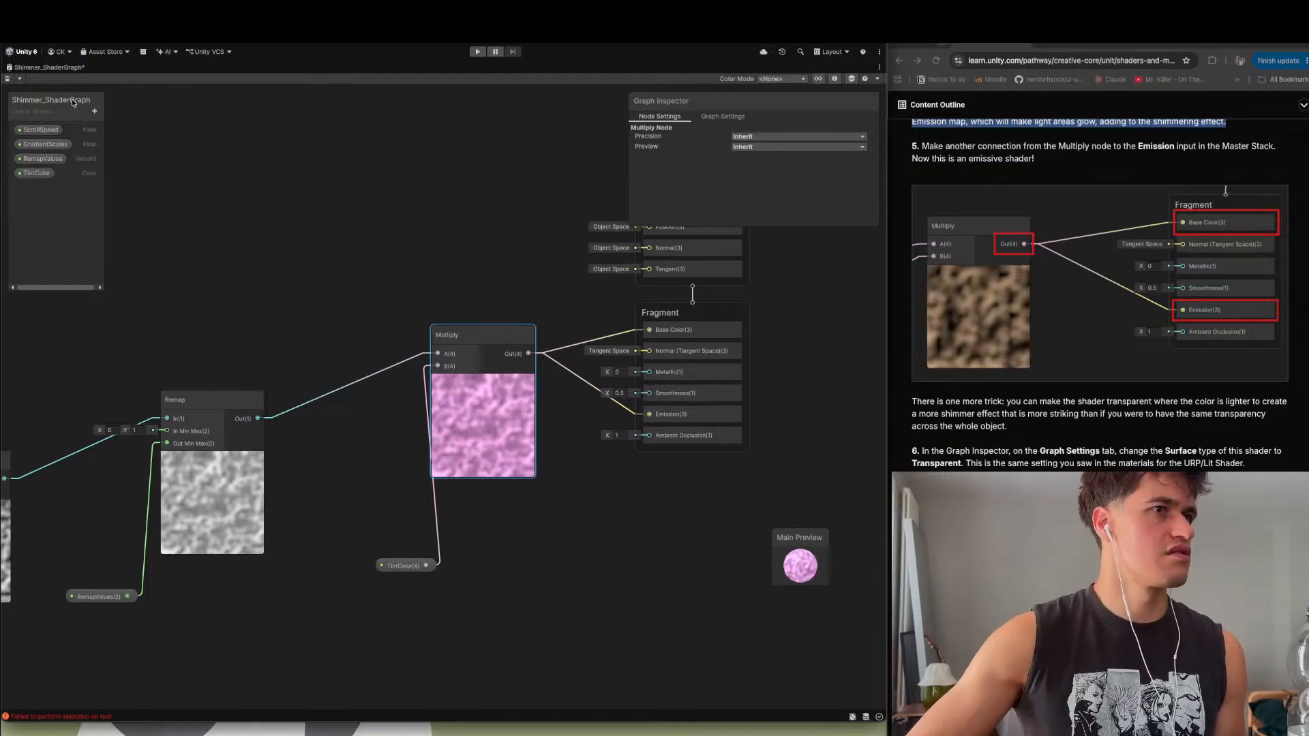
click(746, 118)
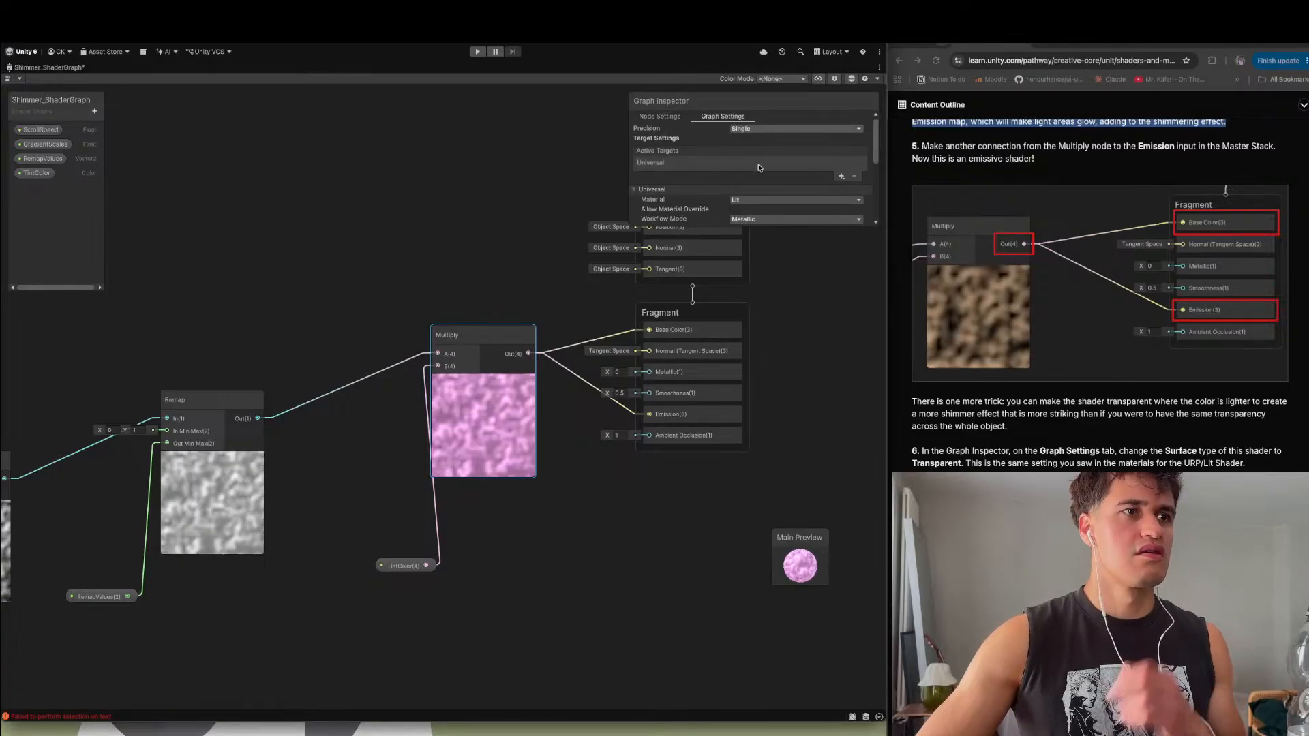
scroll(759, 168, down, 3)
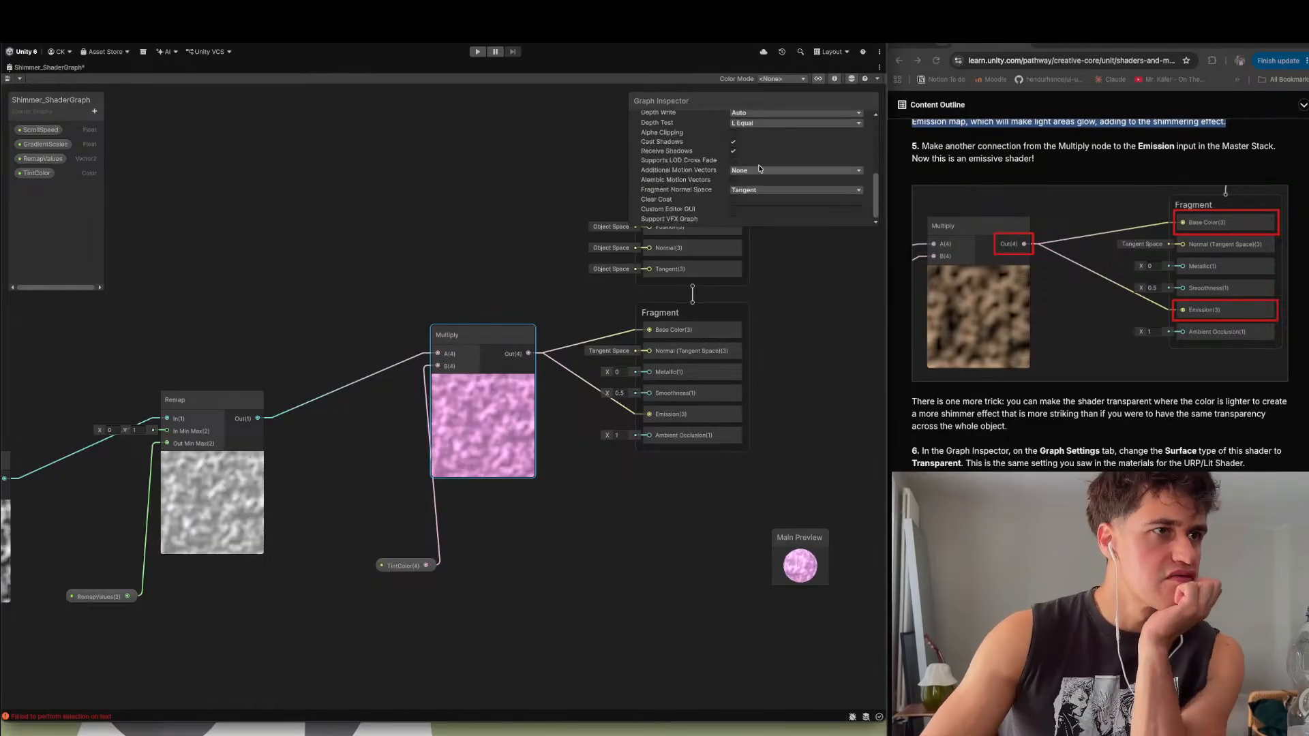
scroll(760, 169, up, 4)
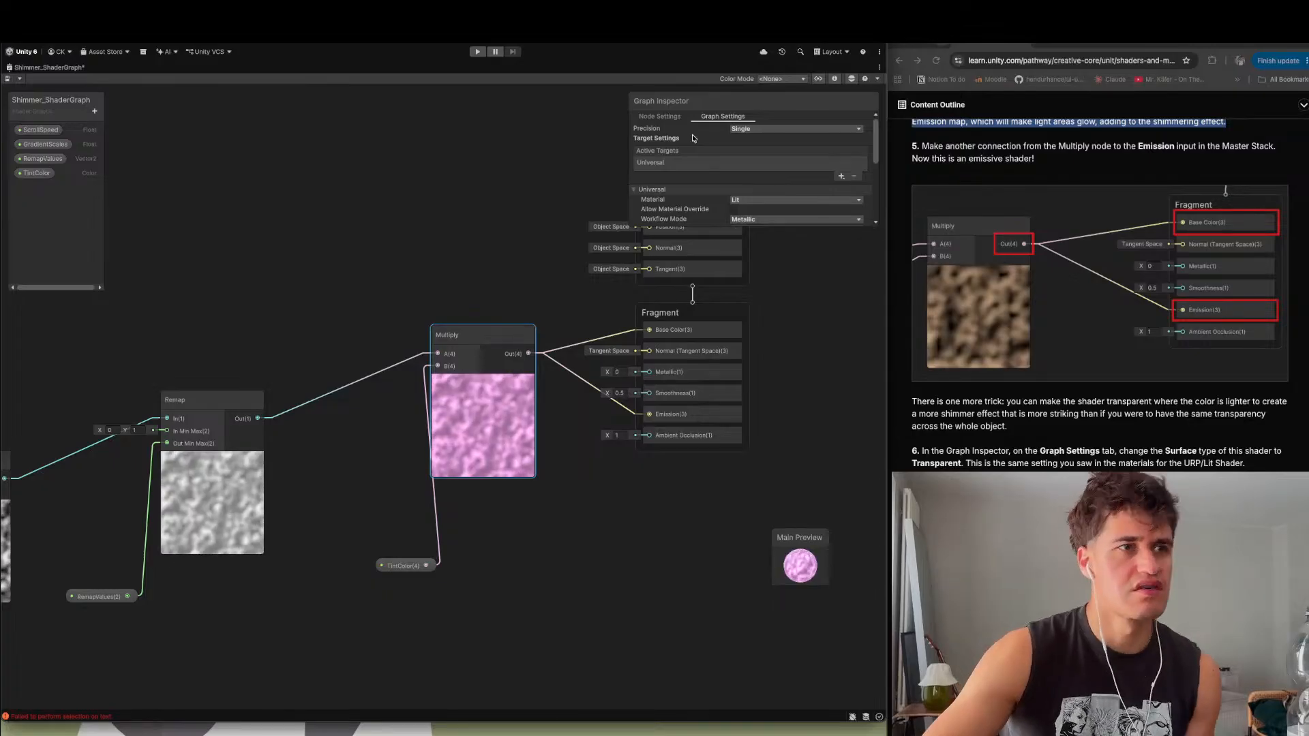
scroll(695, 144, down, 1)
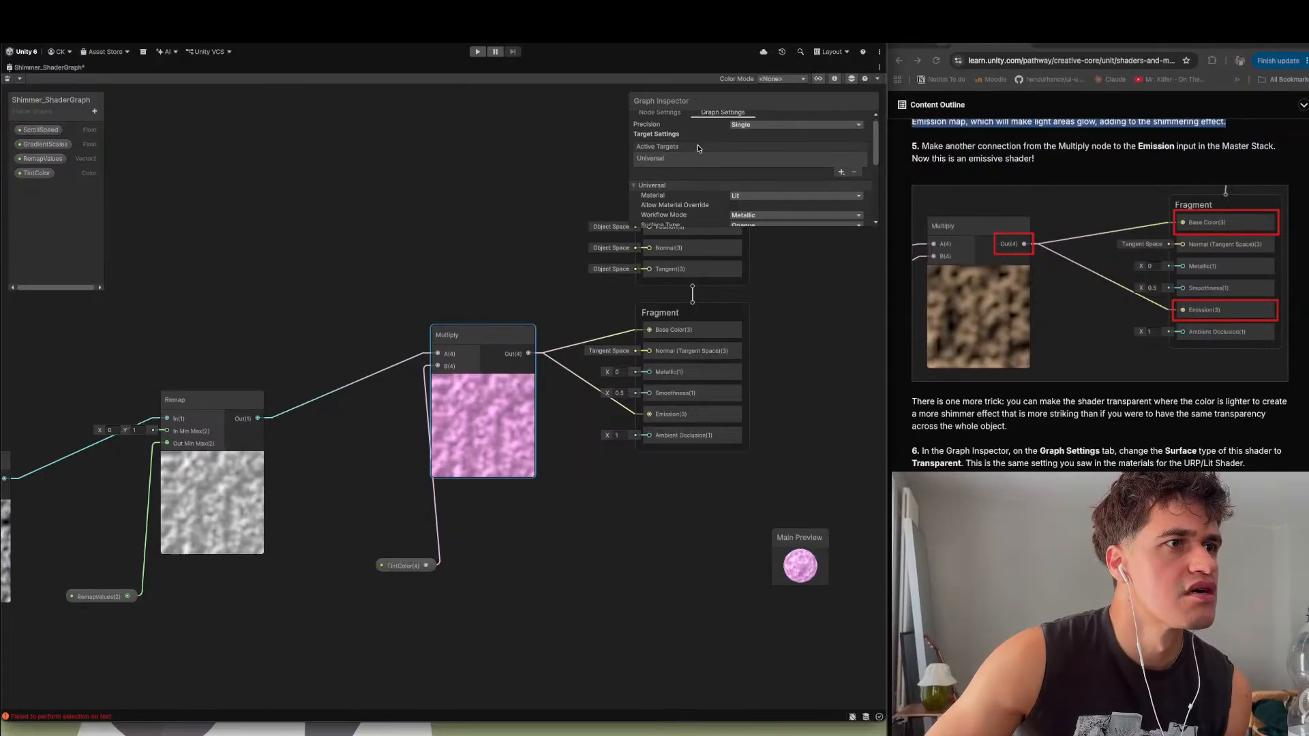
scroll(719, 192, down, 1)
click(766, 204)
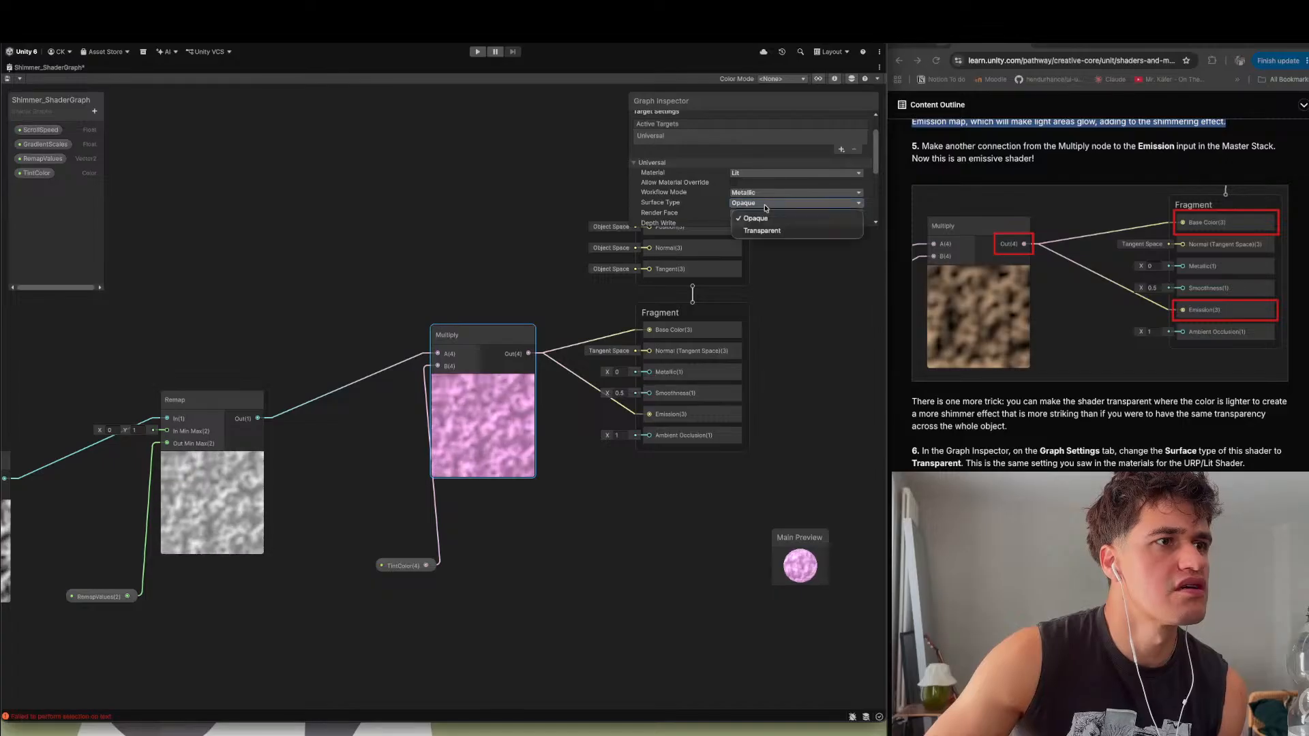
click(769, 229)
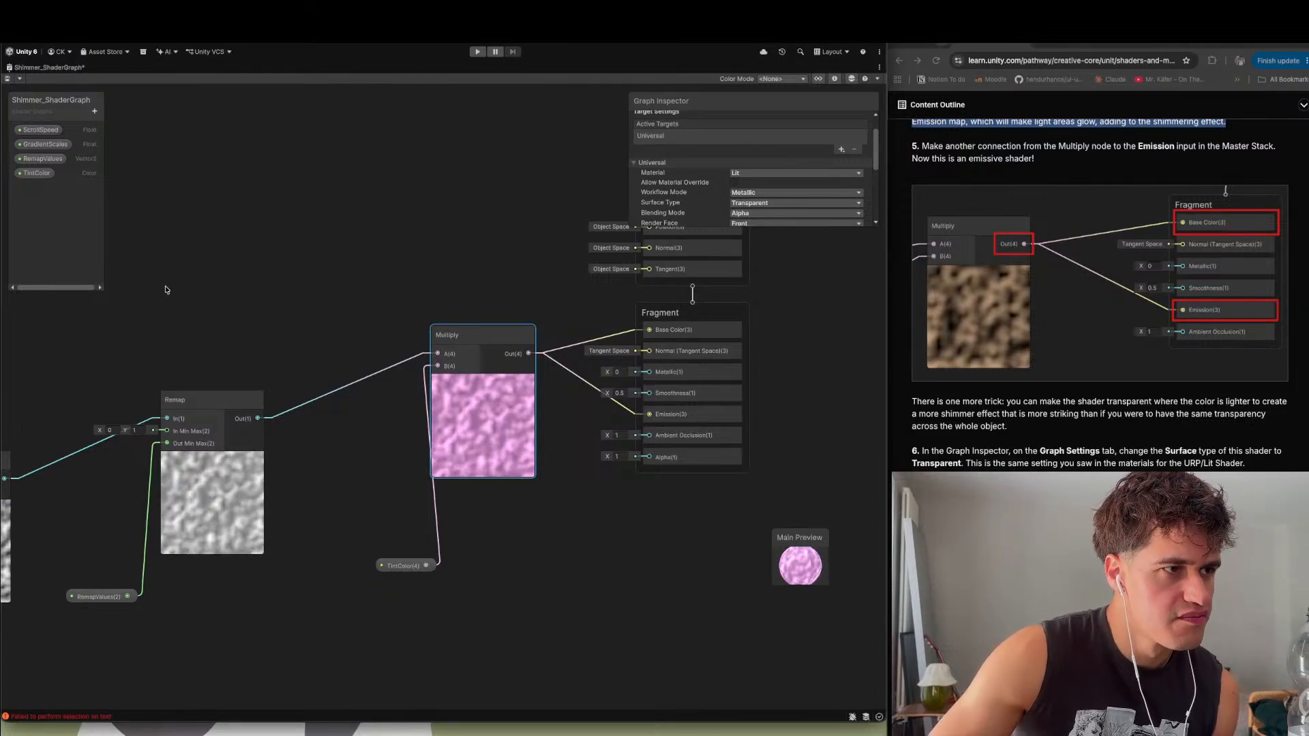
- Test GradientScales default values of 40, 2, 4, 5, 6 and 7, and set the default to 10
scroll(203, 336, down, 6)
middle_drag(207, 336, 639, 348)
scroll(382, 361, up, 5)
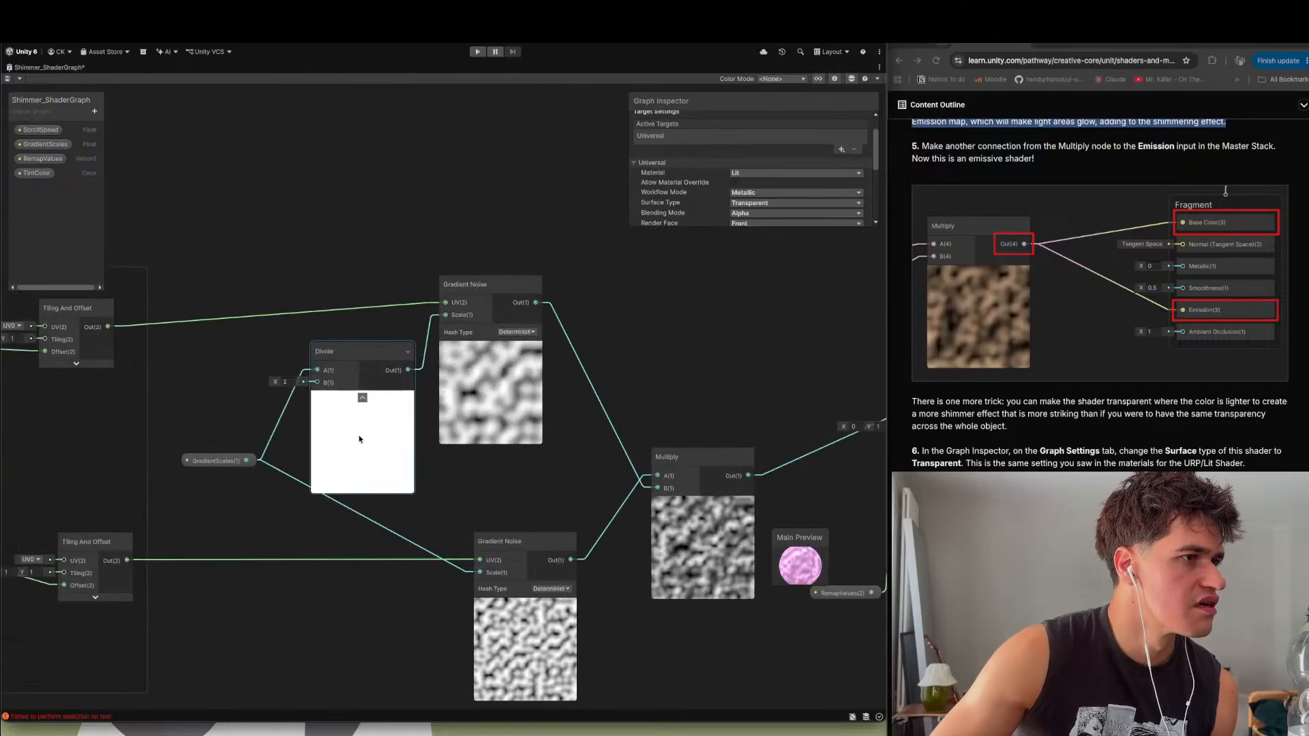
click(229, 463)
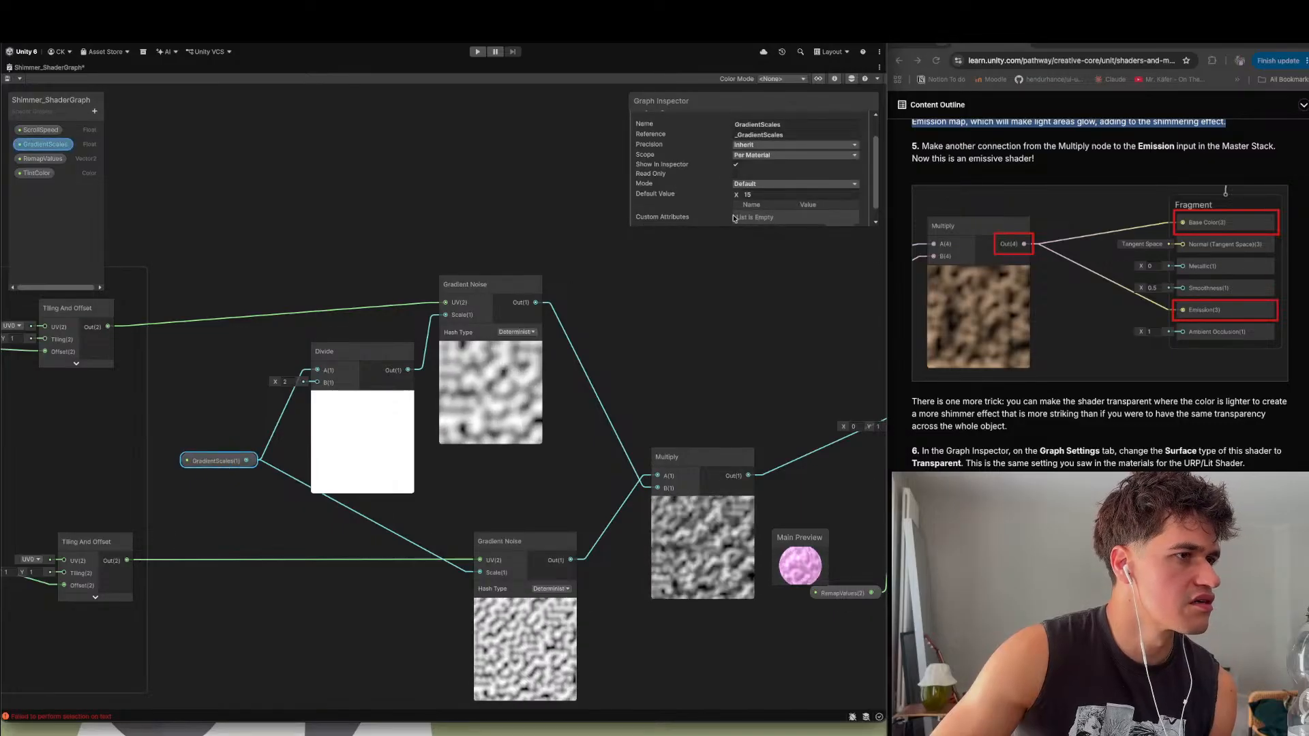
click(762, 195)
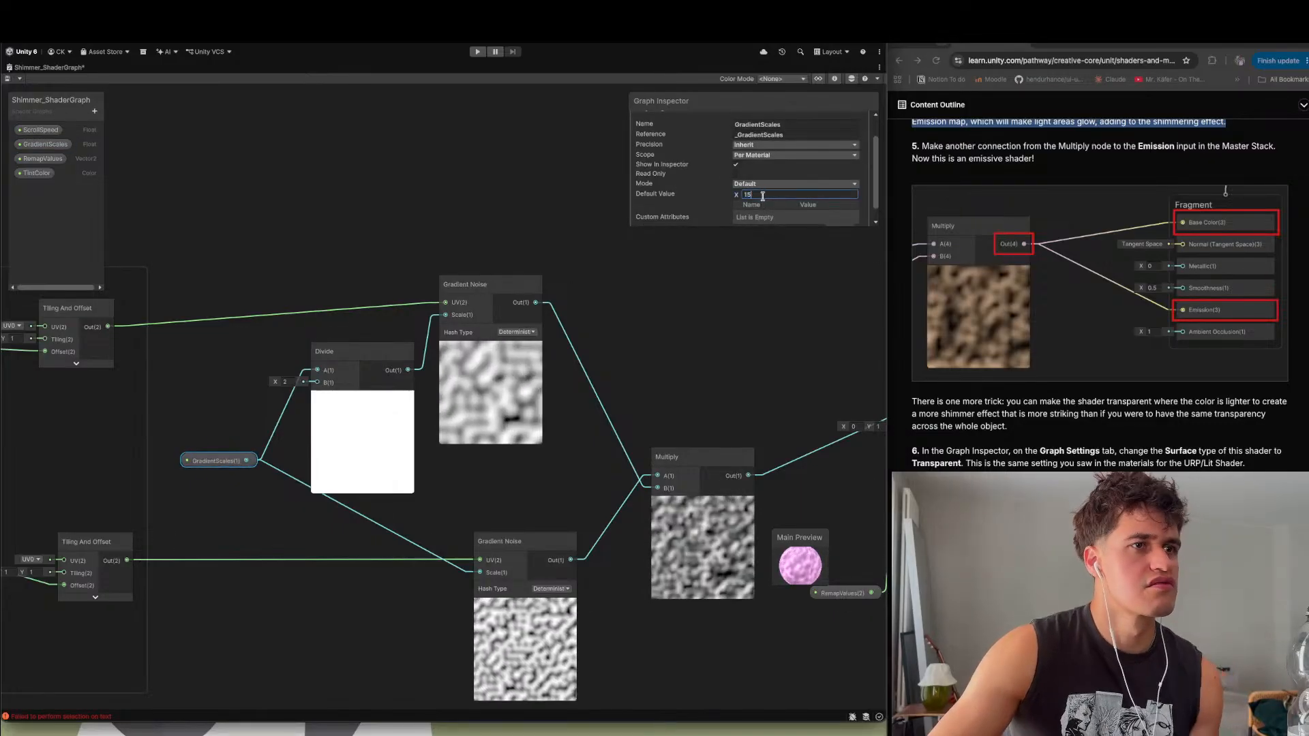
key(BackSpace)
key(BackSpace)
text(40)
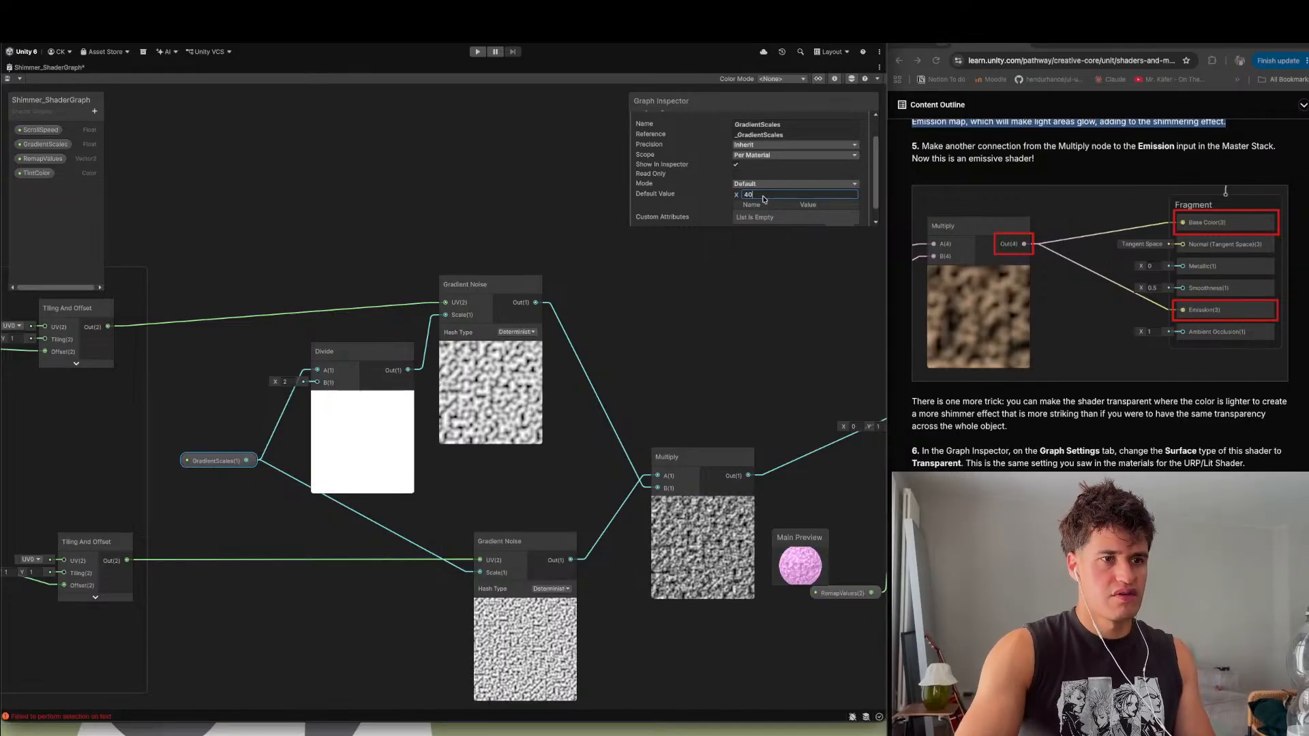
key(BackSpace)
key(BackSpace)
text(2)
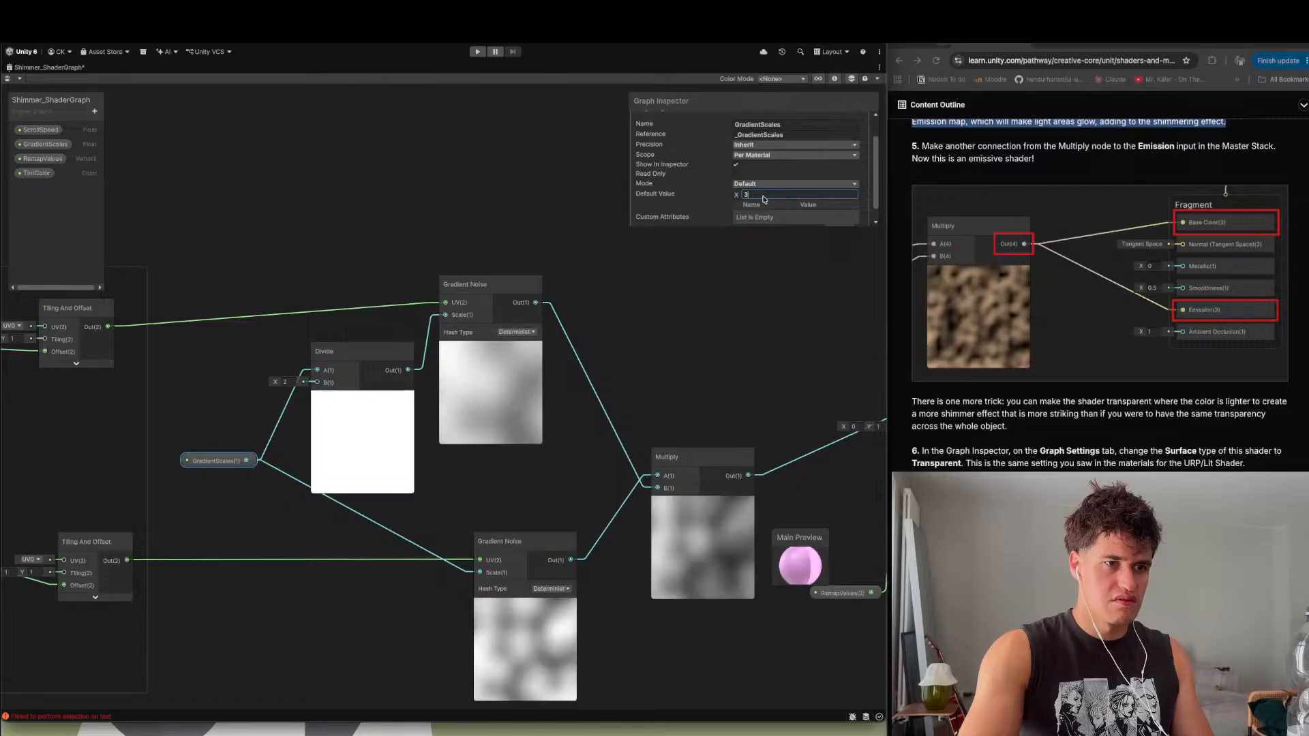
key(BackSpace)
text(4)
key(BackSpace)
text(5)
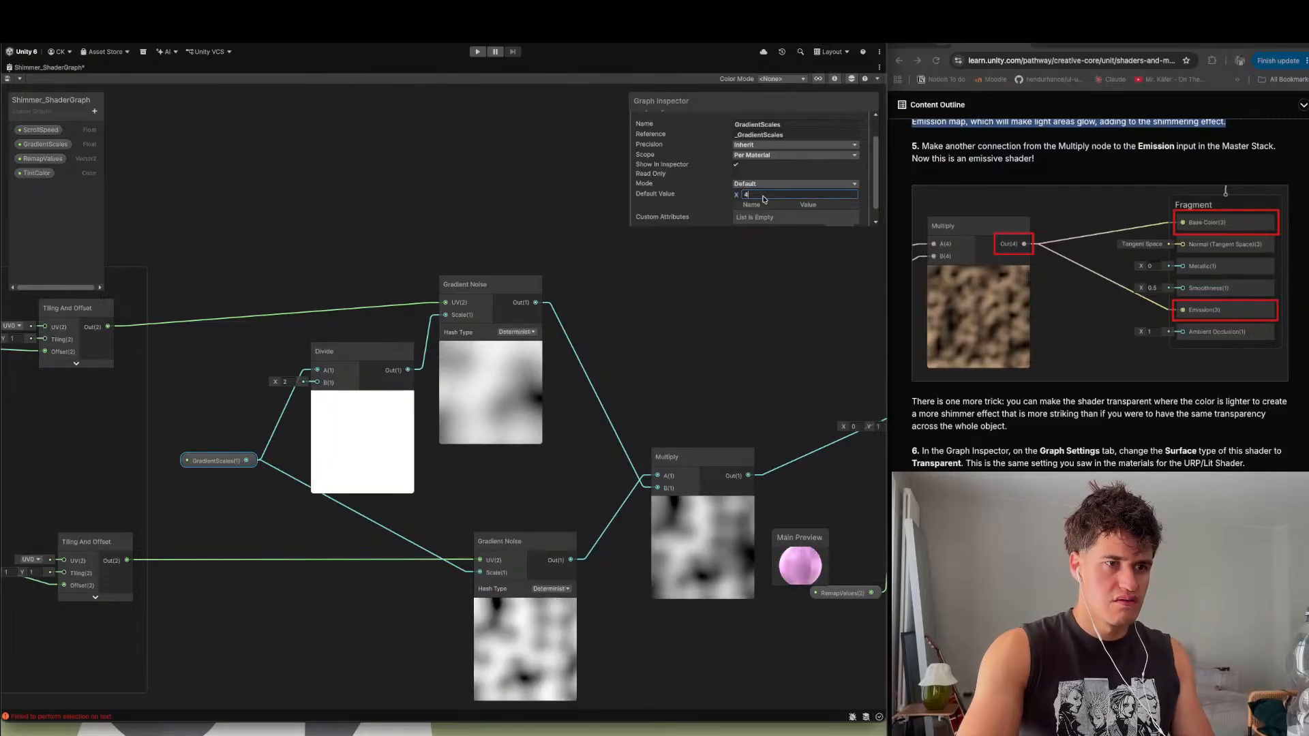
key(BackSpace)
text(6)
key(BackSpace)
text(7)
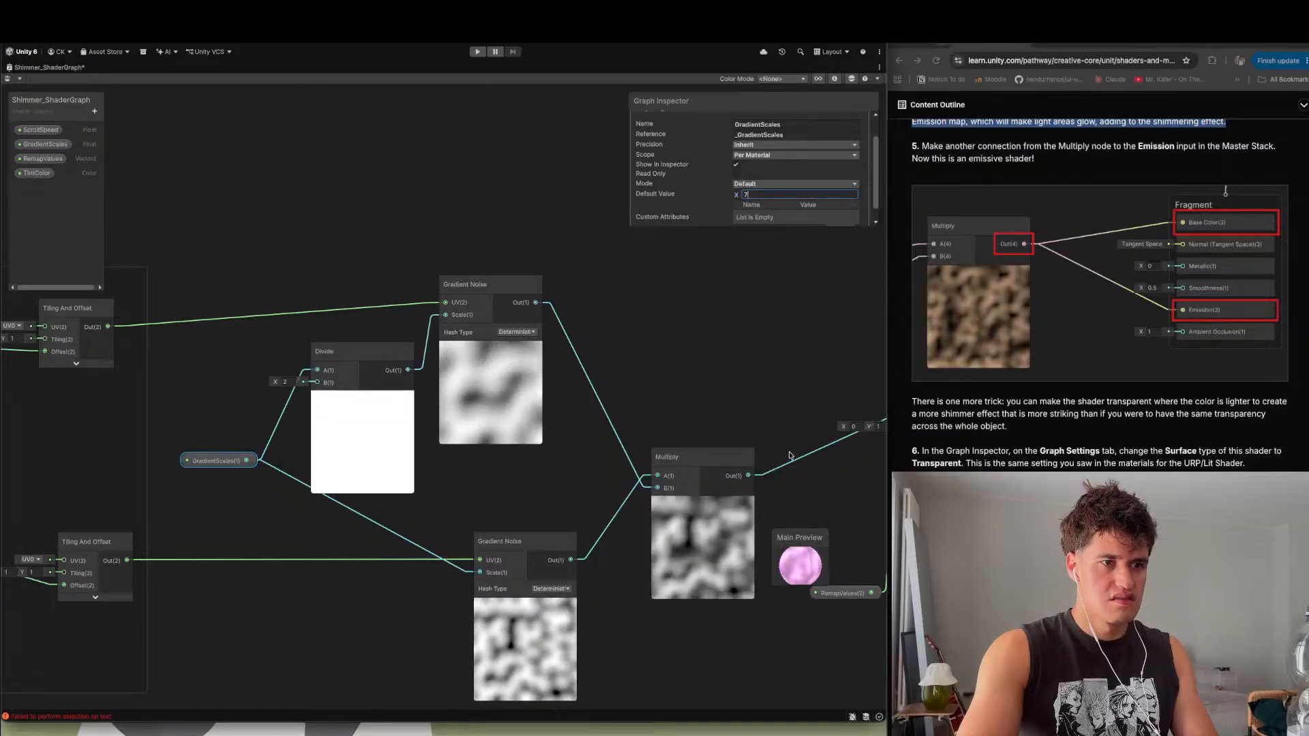
click(815, 570)
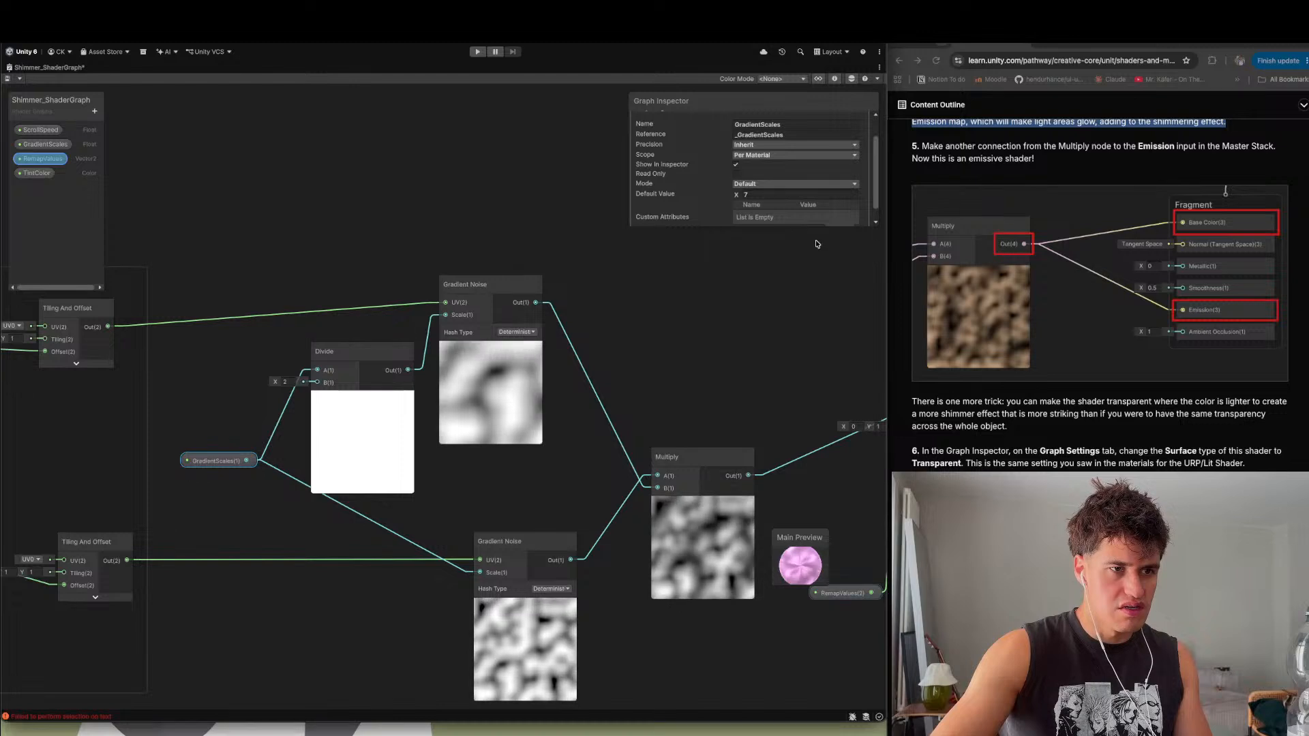
click(783, 194)
text(10)
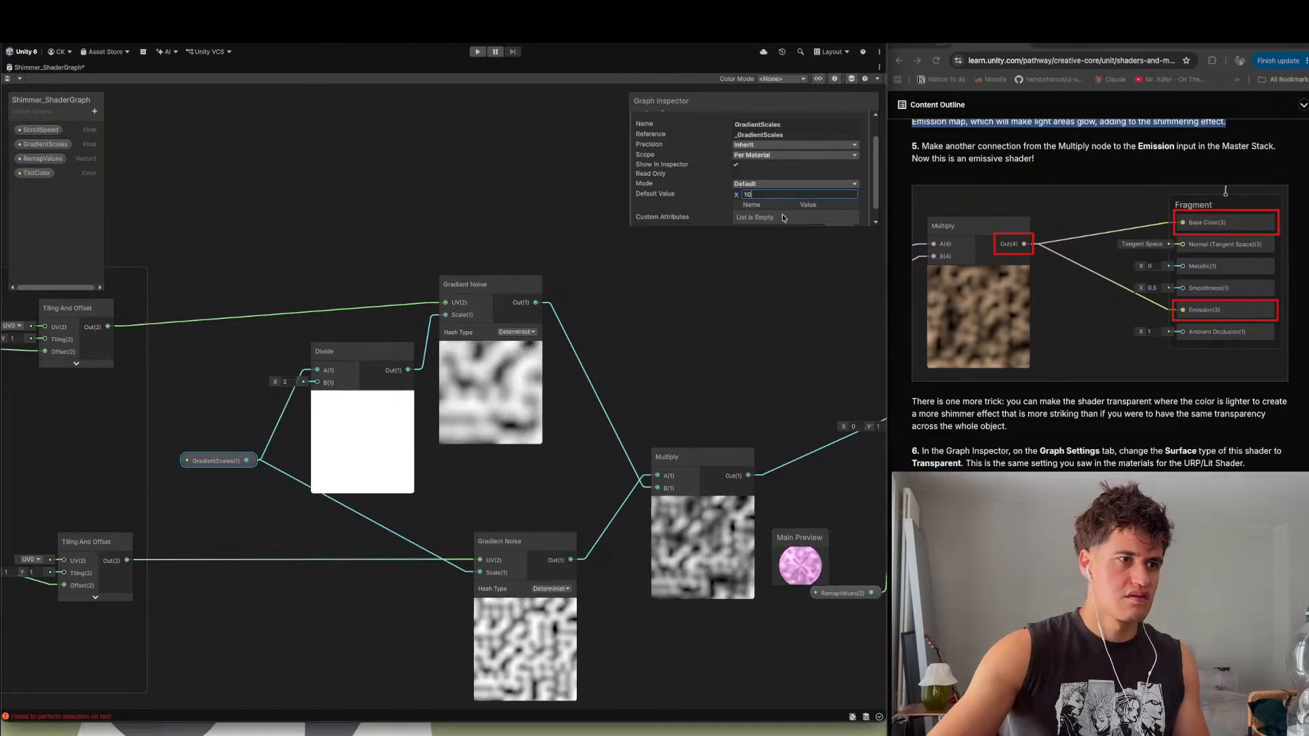
drag(816, 571, 793, 516)
- Connect the grayscale output of the Remap node to the Alpha input of the Fragment block and move the Main Preview closer beneath the block
scroll(772, 479, down, 5)
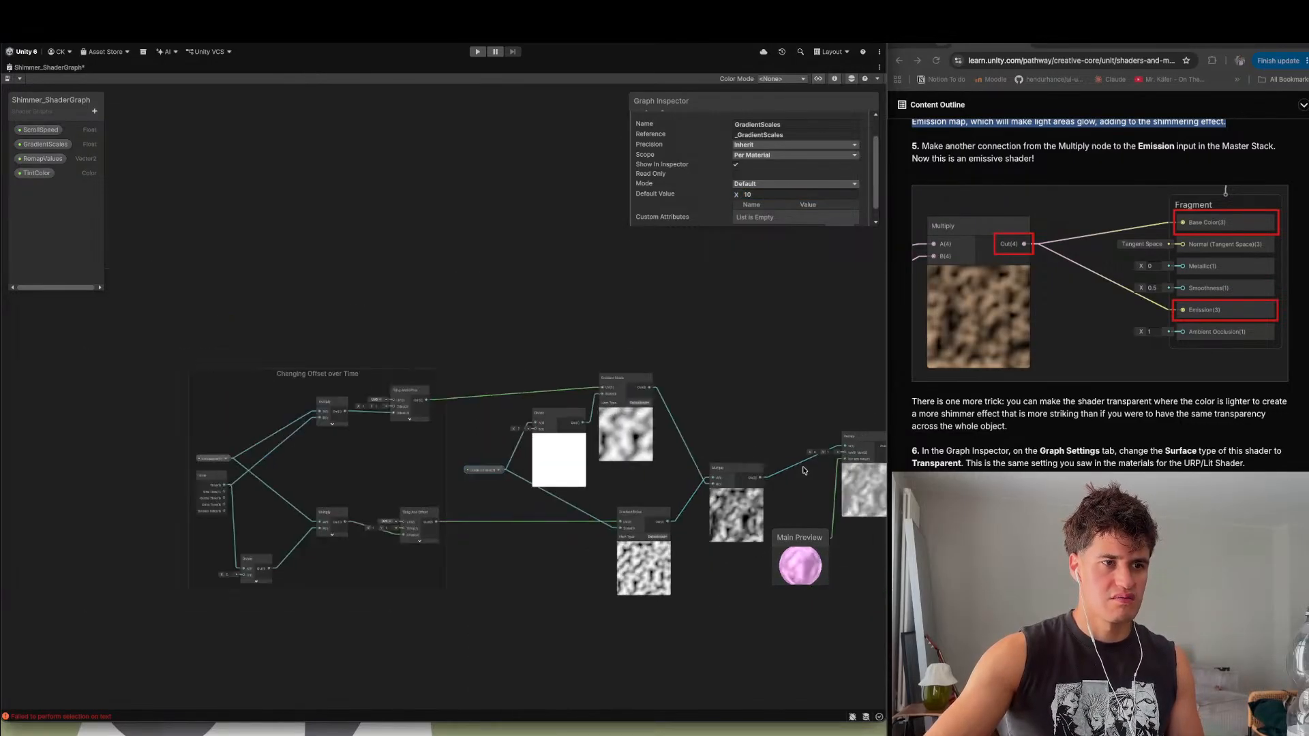
middle_drag(687, 406, 562, 385)
scroll(979, 403, down, 5)
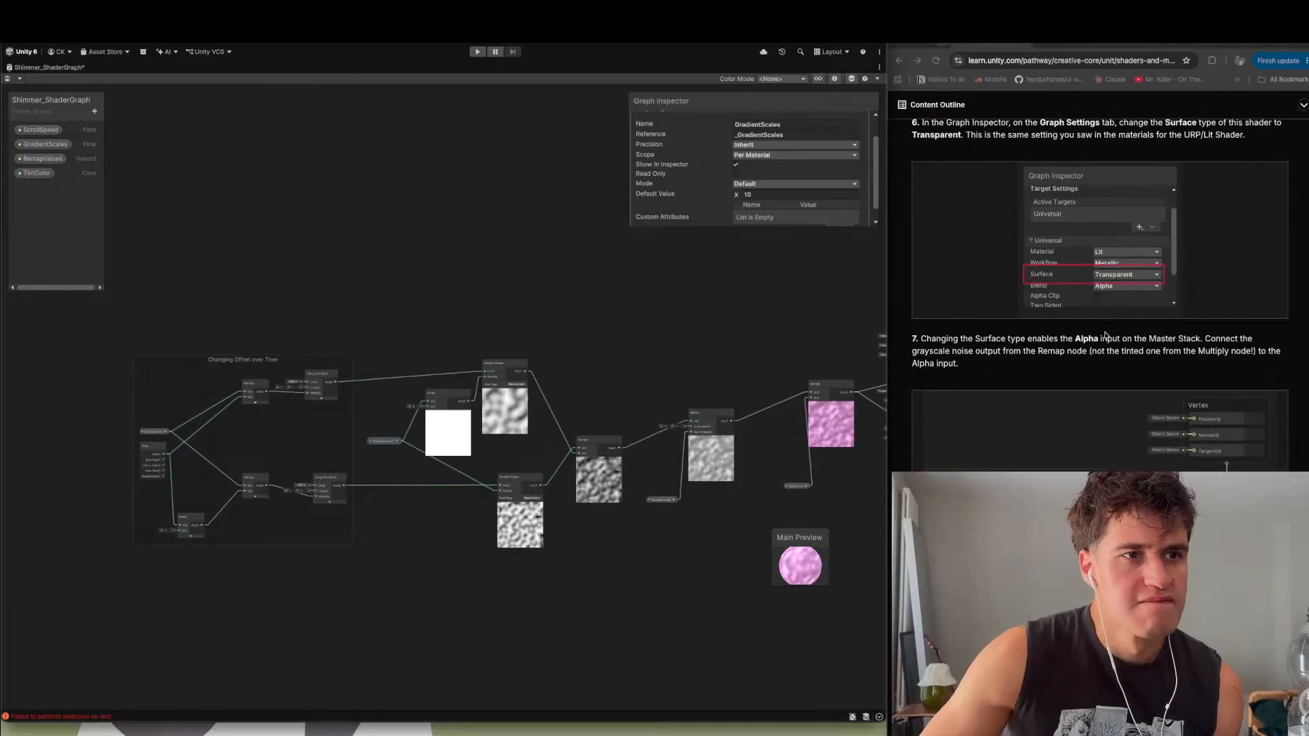
middle_drag(751, 365, 536, 355)
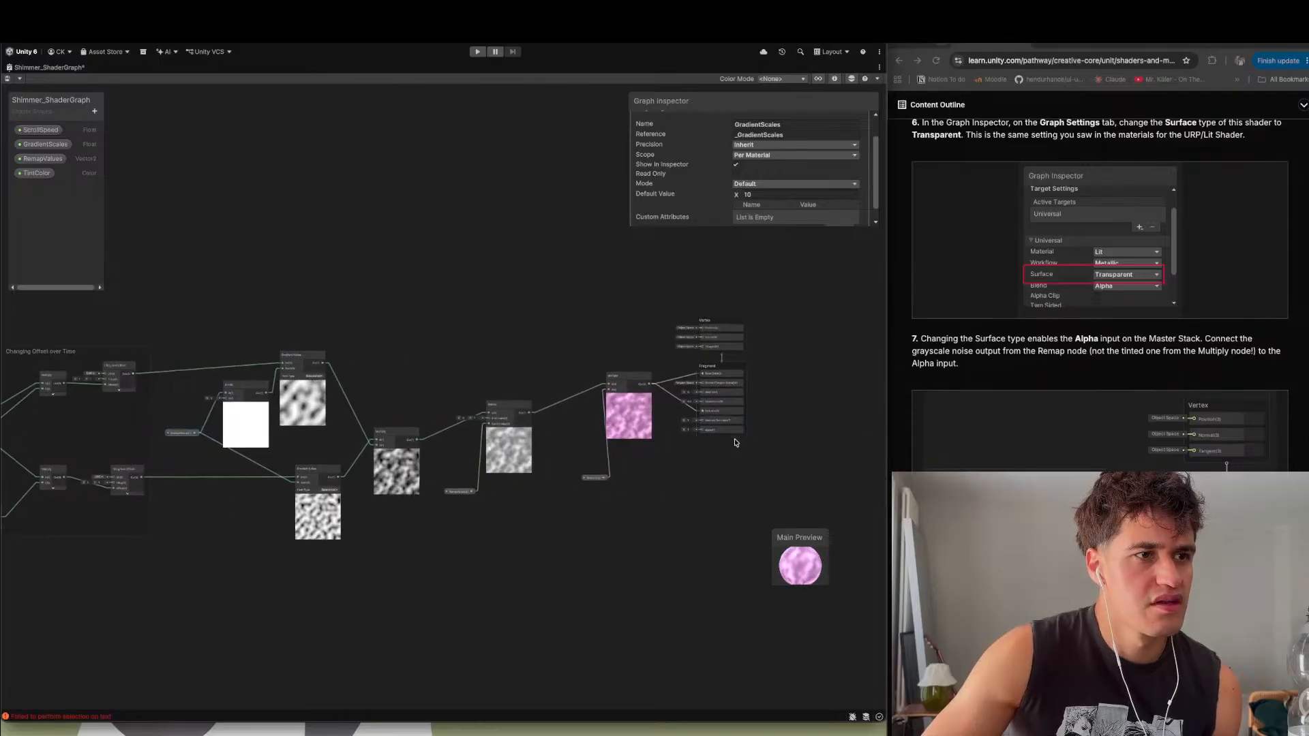
scroll(736, 443, up, 3)
scroll(610, 361, up, 2)
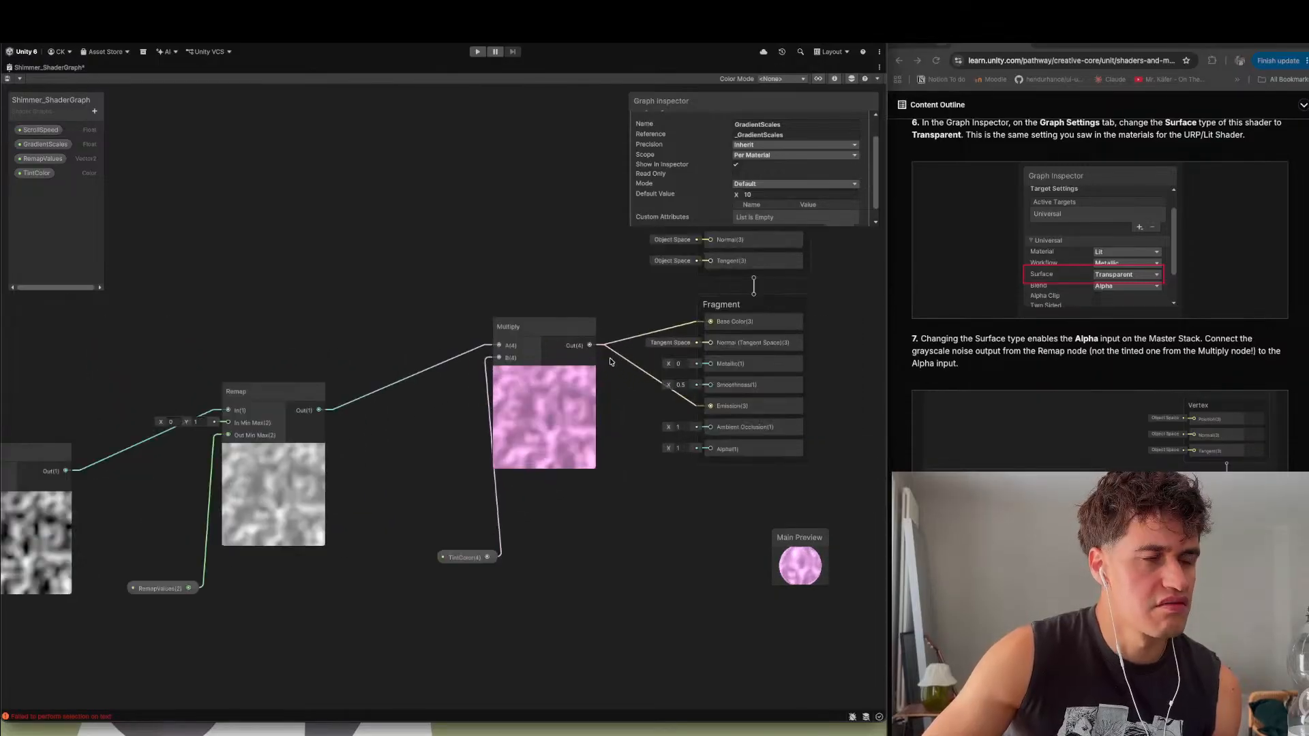
scroll(600, 351, down, 1)
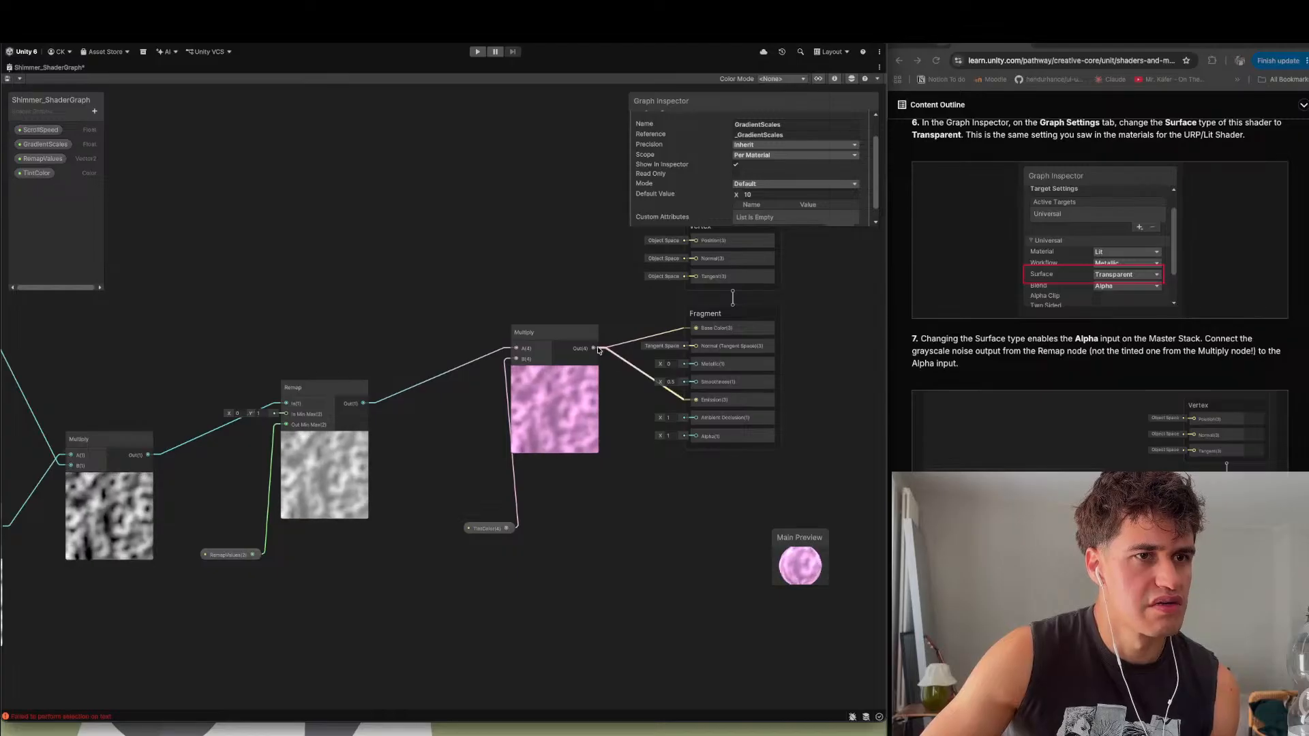
drag(593, 352, 620, 369)
click(590, 298)
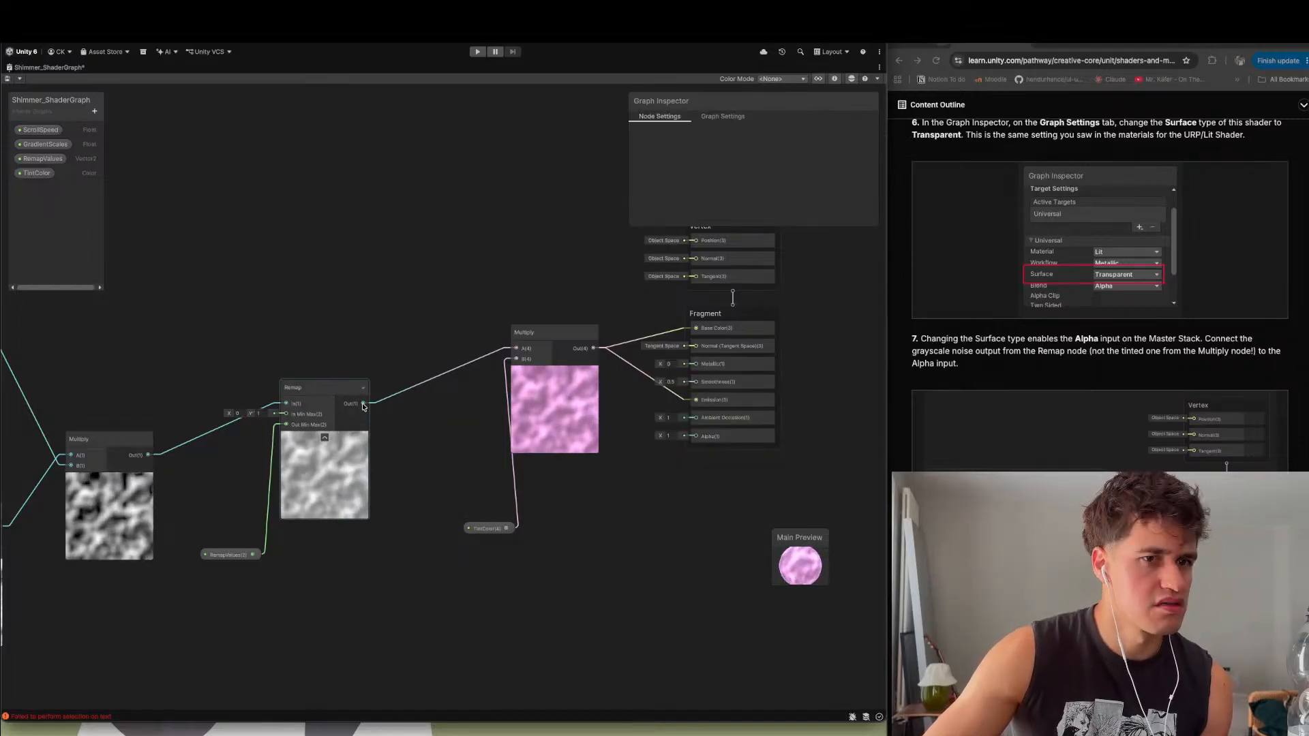
drag(363, 405, 699, 439)
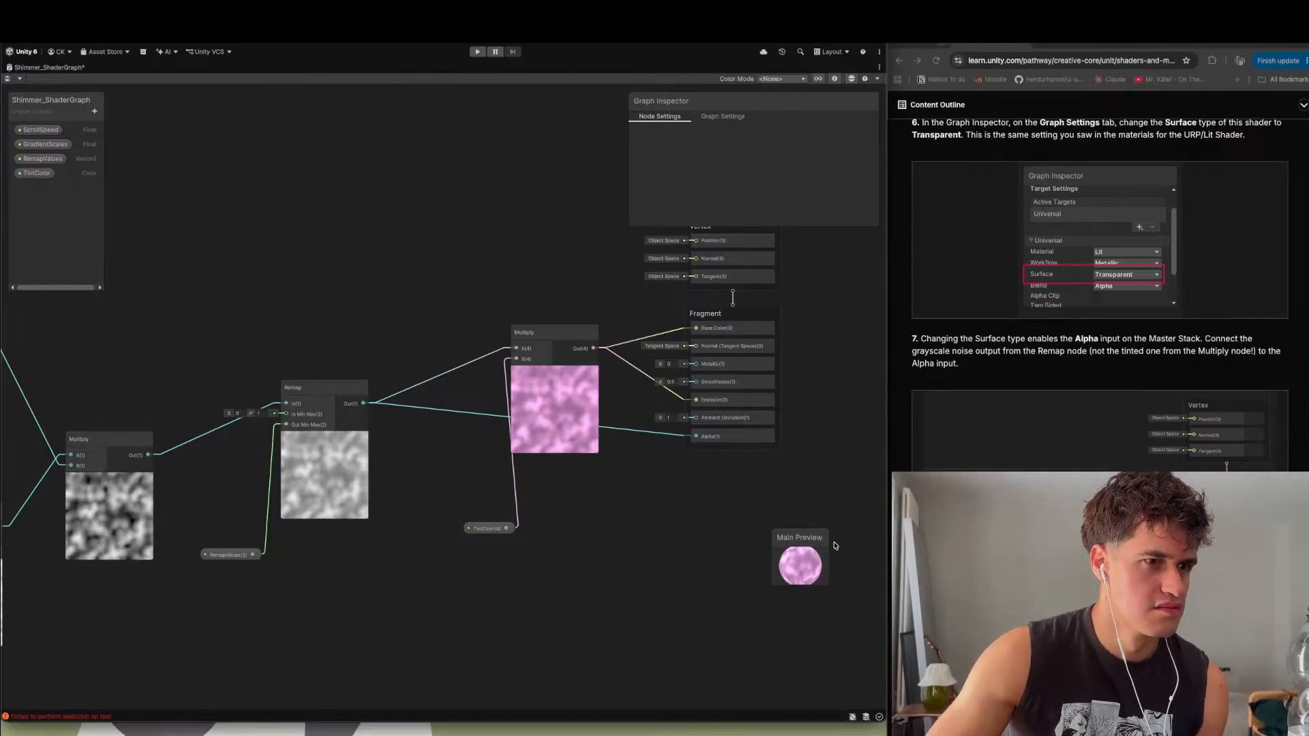
drag(814, 538, 785, 498)
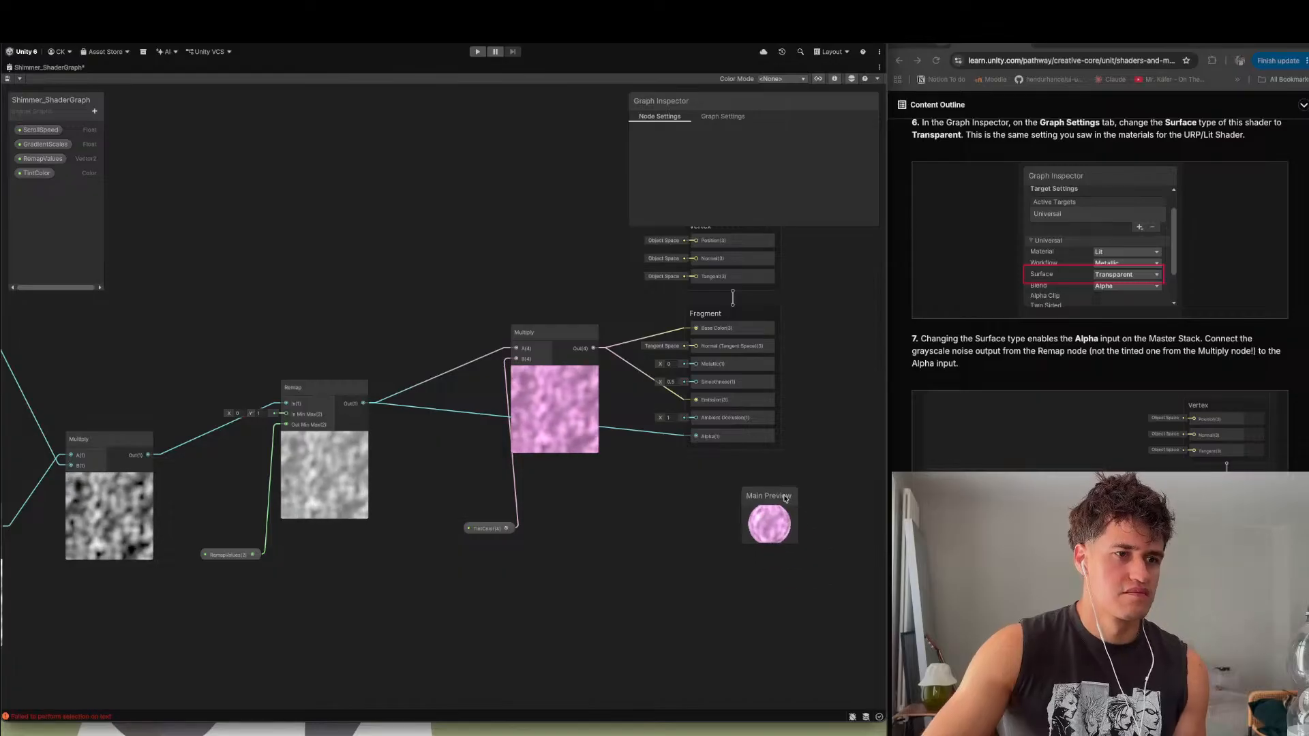
- Read the tutorial's sections on finalizing the shader and creating a test material, and save the shader graph
scroll(1099, 287, down, 4)
scroll(1100, 286, down, 7)
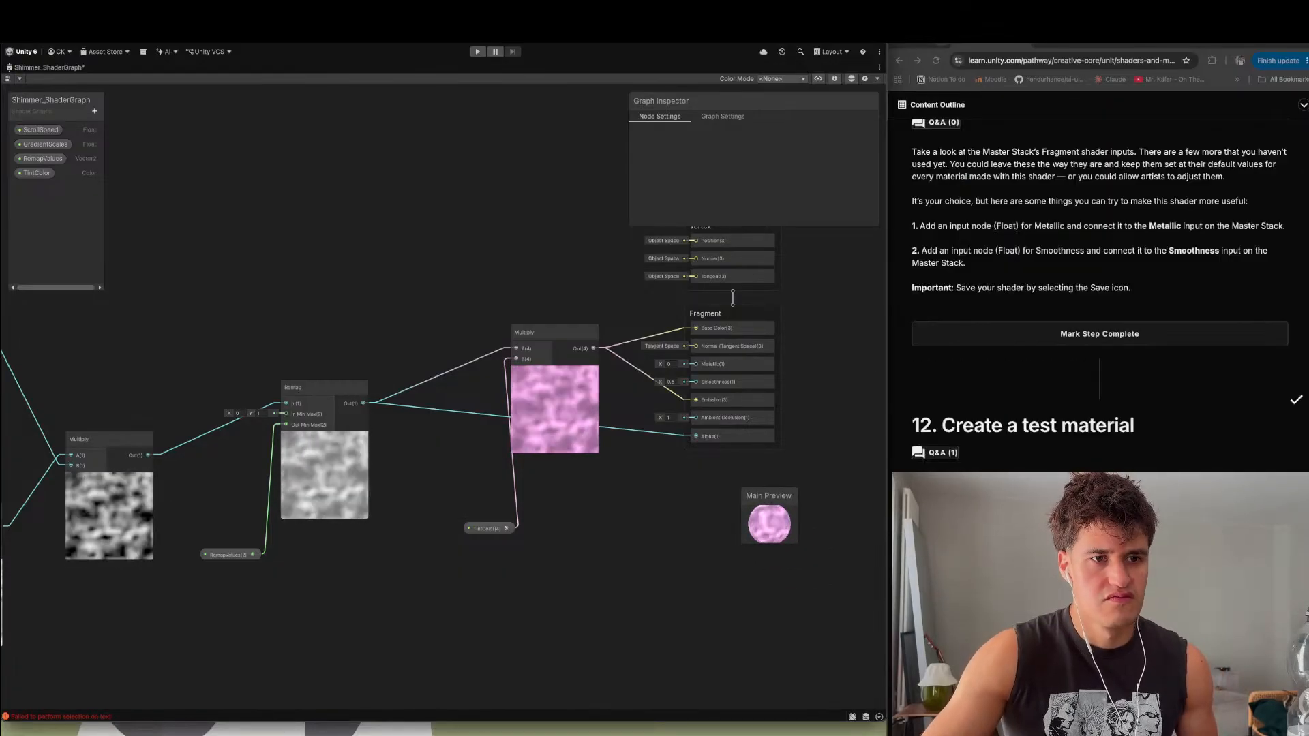
scroll(1099, 286, up, 1)
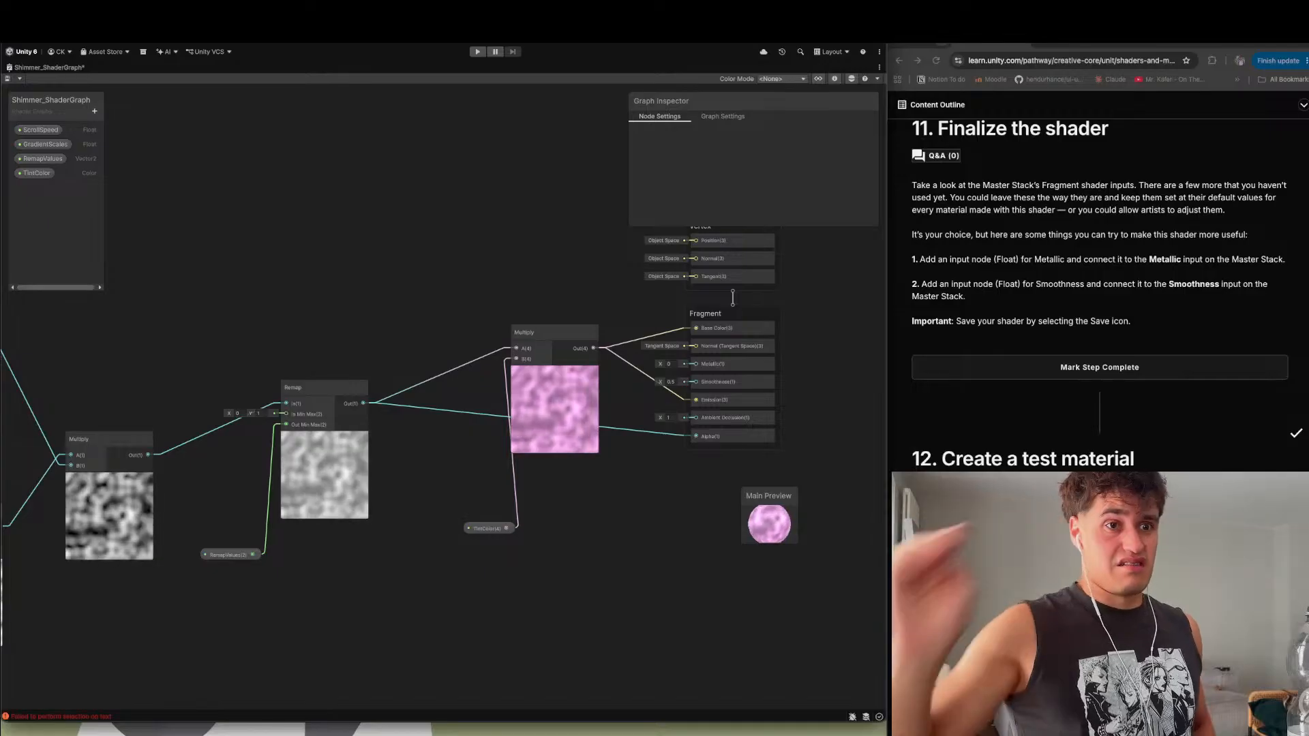
scroll(1099, 286, down, 6)
scroll(1100, 128, up, 2)
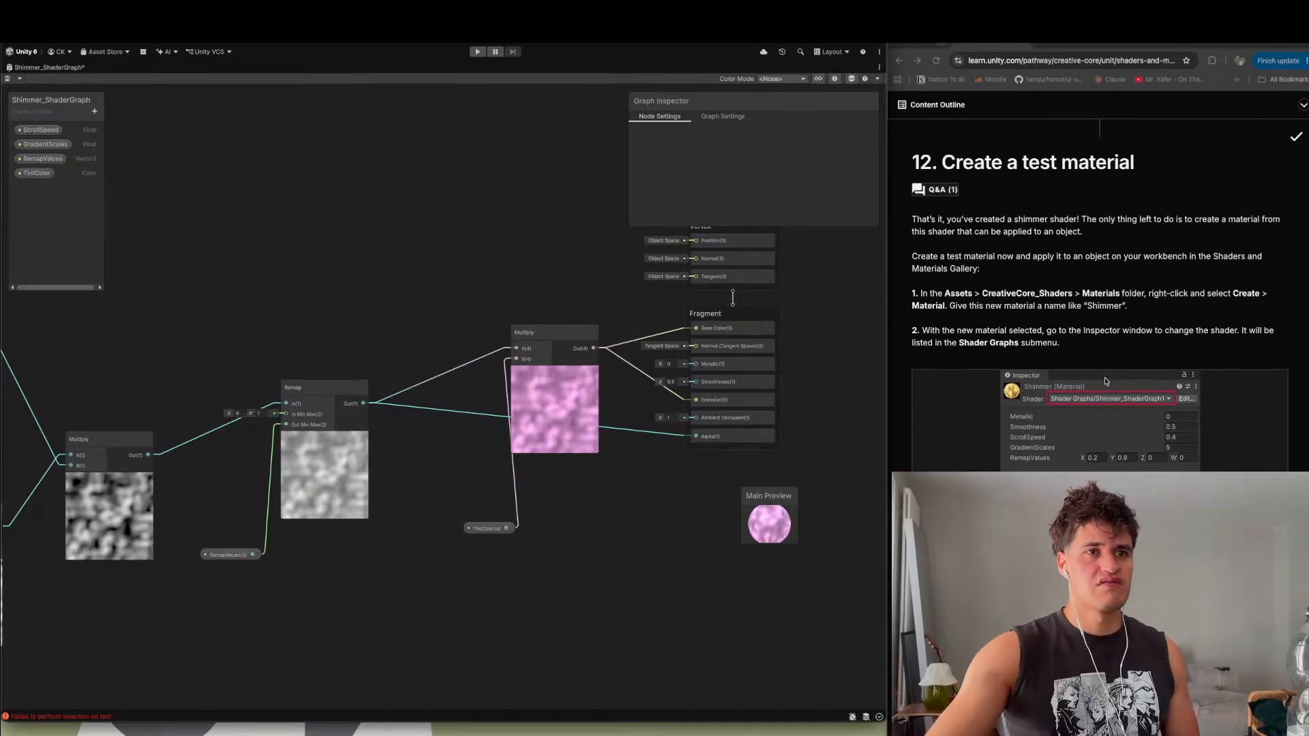
scroll(1106, 381, up, 4)
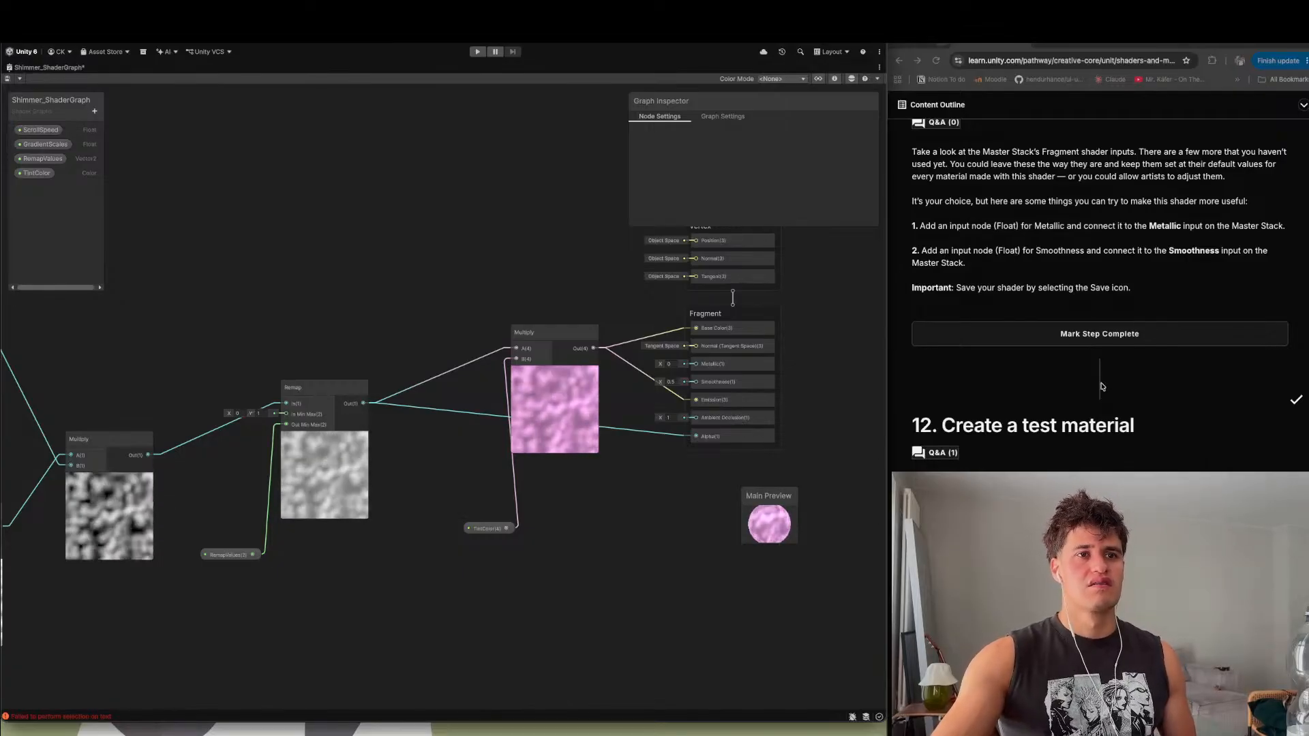
scroll(1102, 387, up, 3)
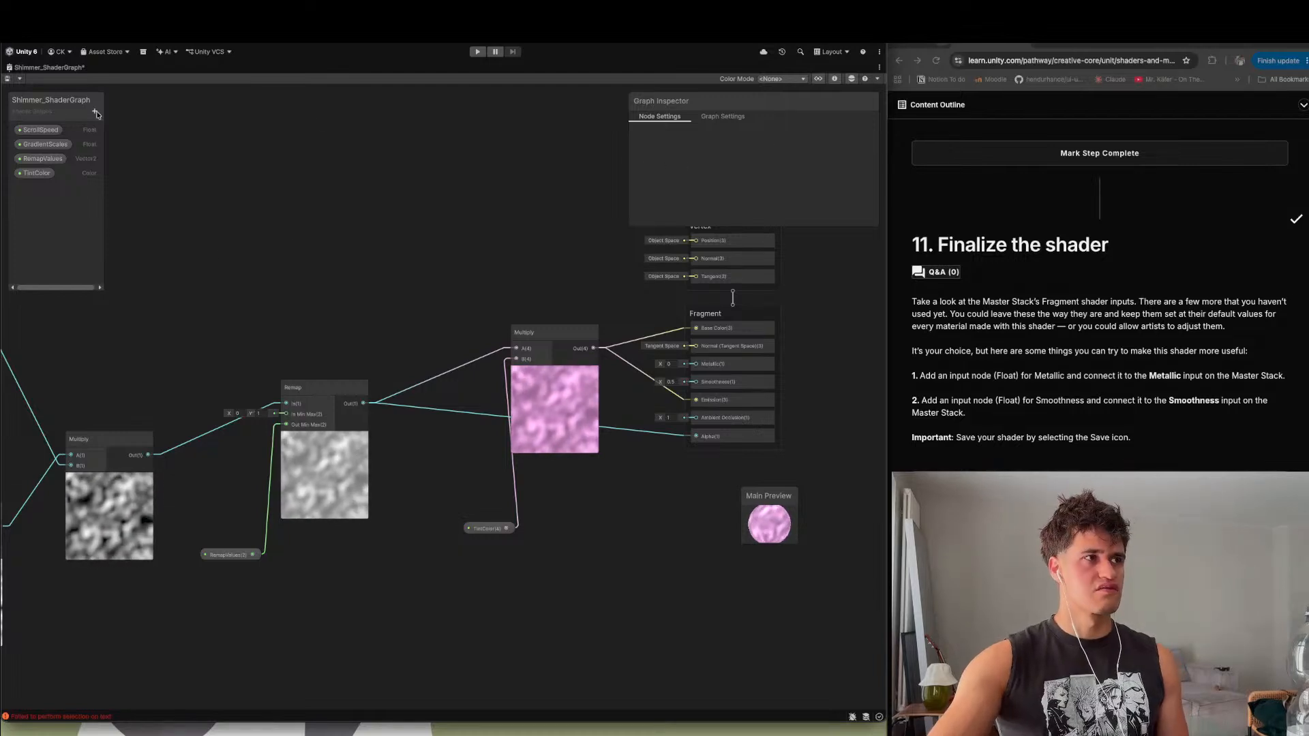
click(6, 79)
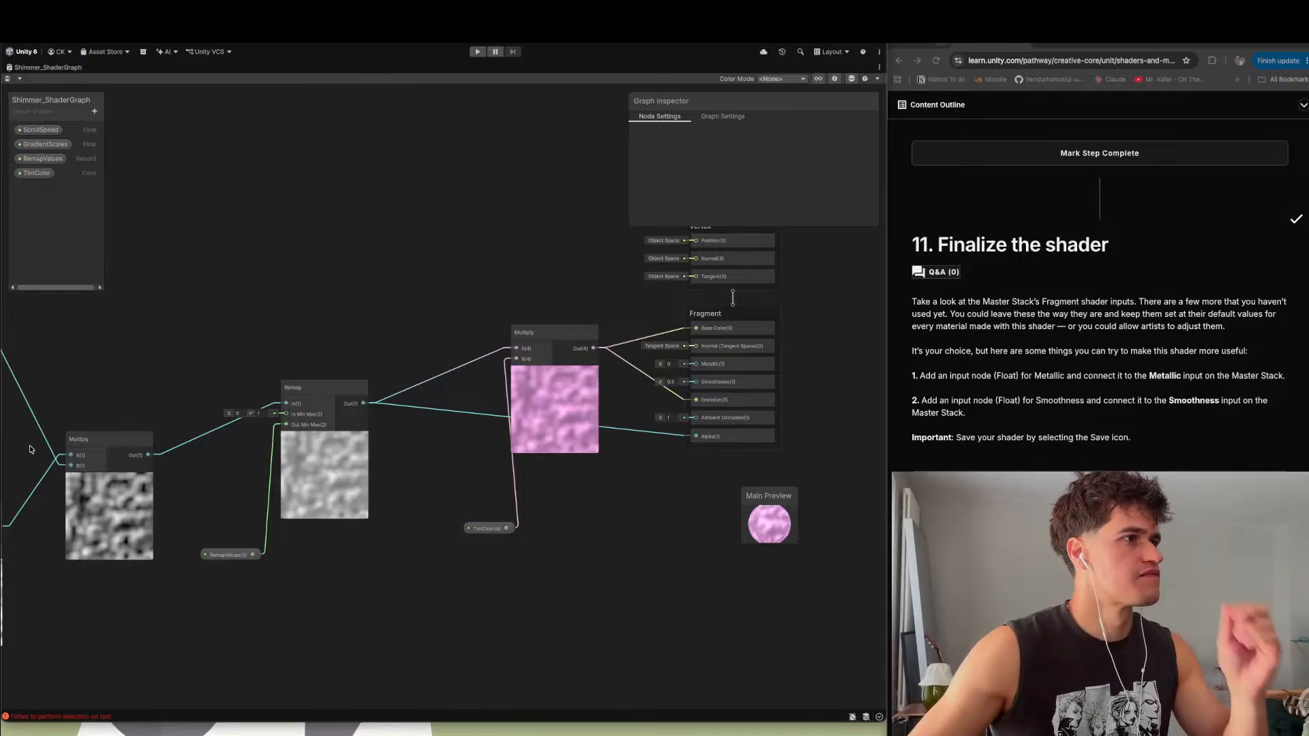
- Add a Float property named Metallic to the Shimmer_ShaderGraph properties
click(95, 113)
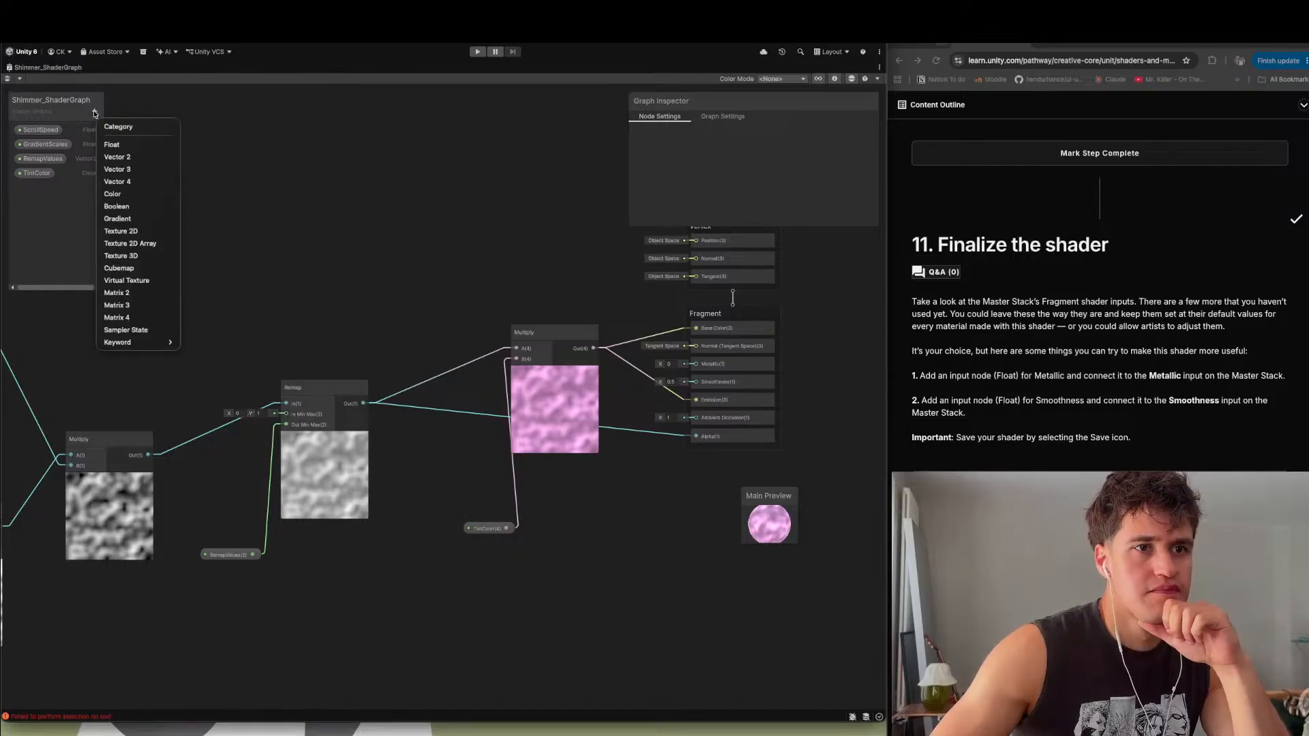
click(112, 144)
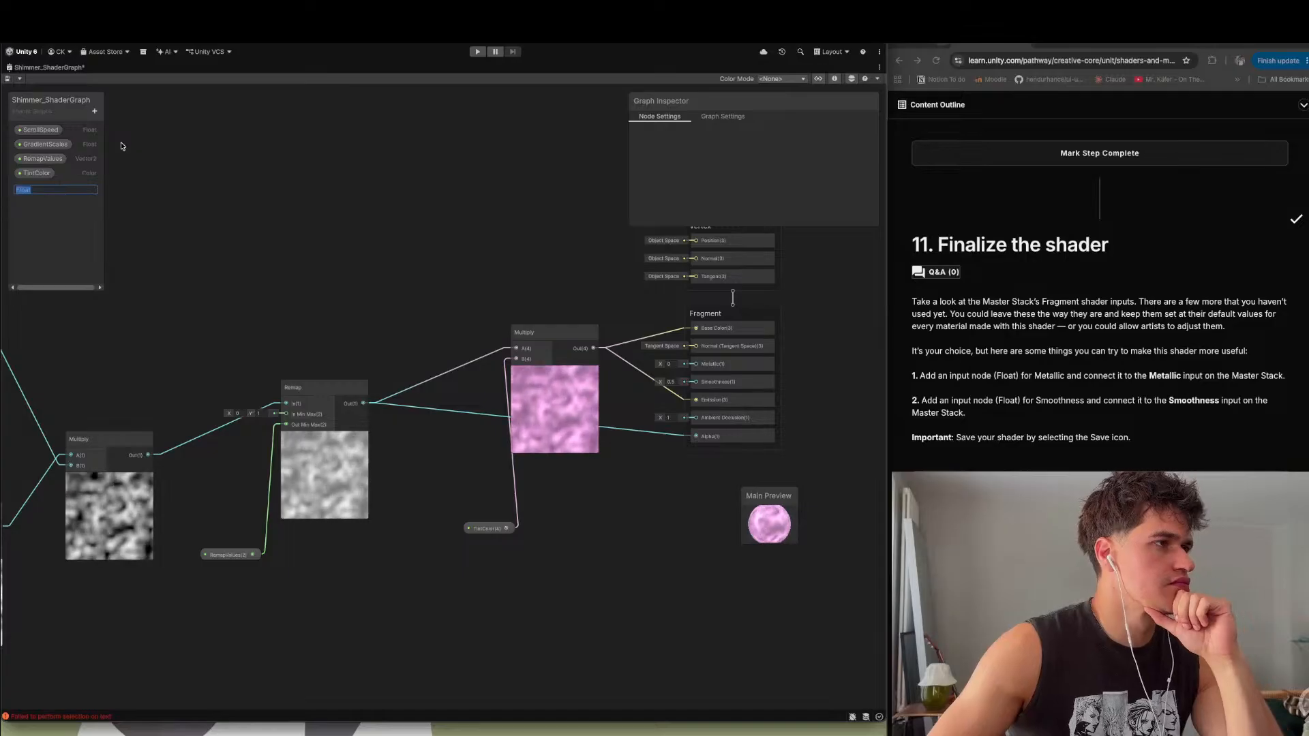
text(Metallic)
key(Return)
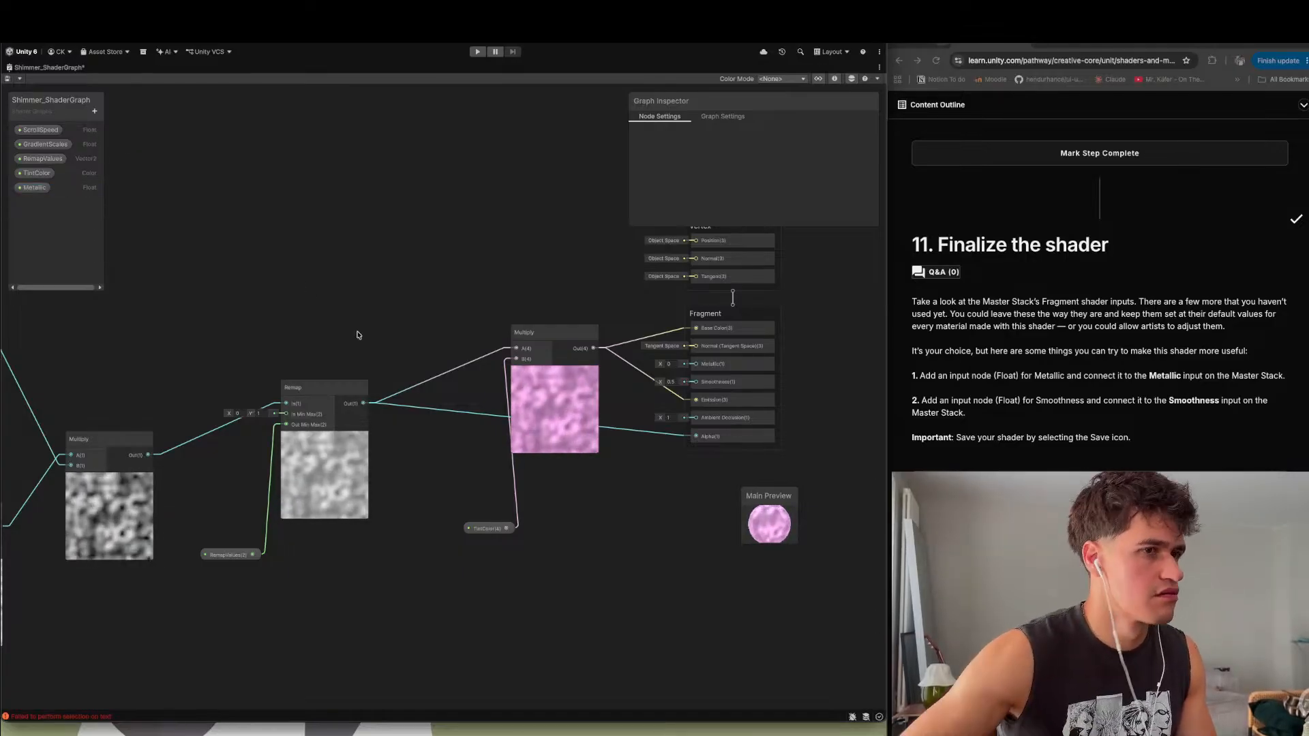
- Place the Metallic property in the graph and connect it to the Fragment's Metallic input
scroll(362, 331, down, 3)
scroll(604, 358, up, 3)
click(34, 187)
drag(34, 187, 466, 286)
drag(505, 289, 540, 354)
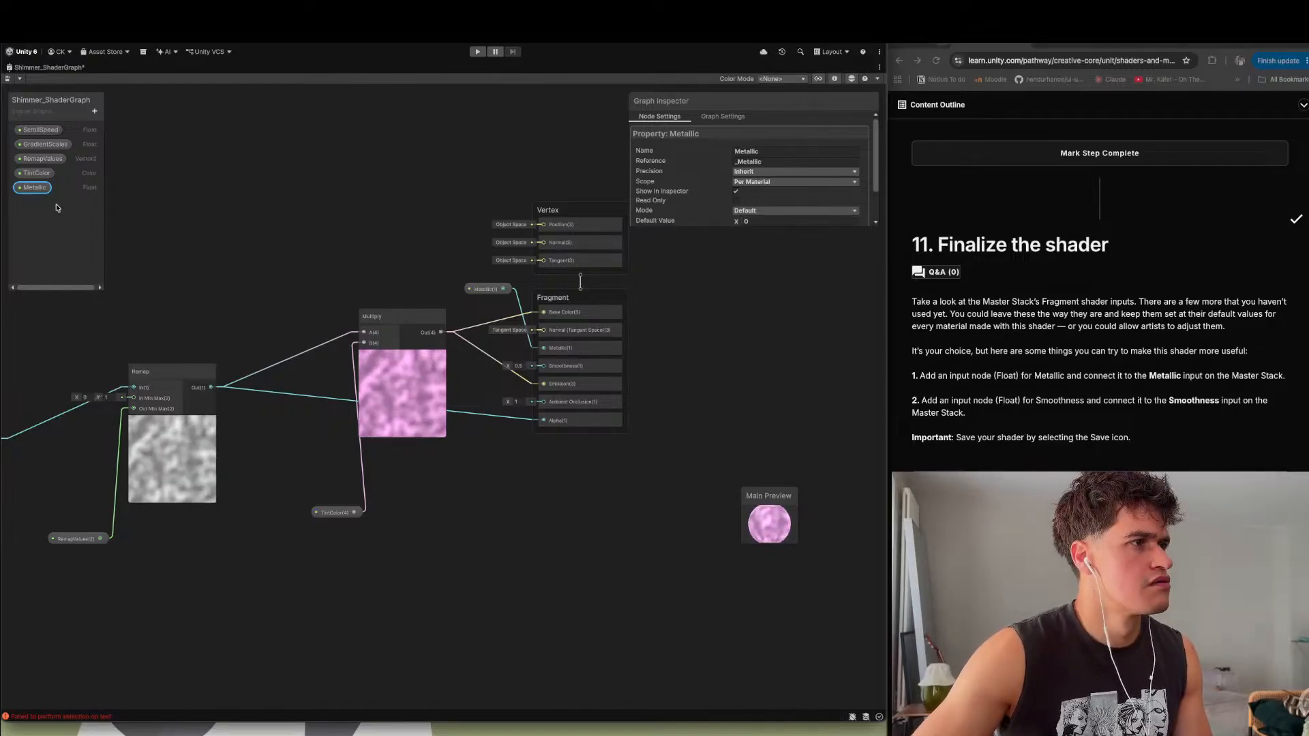
- Add a second Float property named Smoothness to the shader graph
click(95, 112)
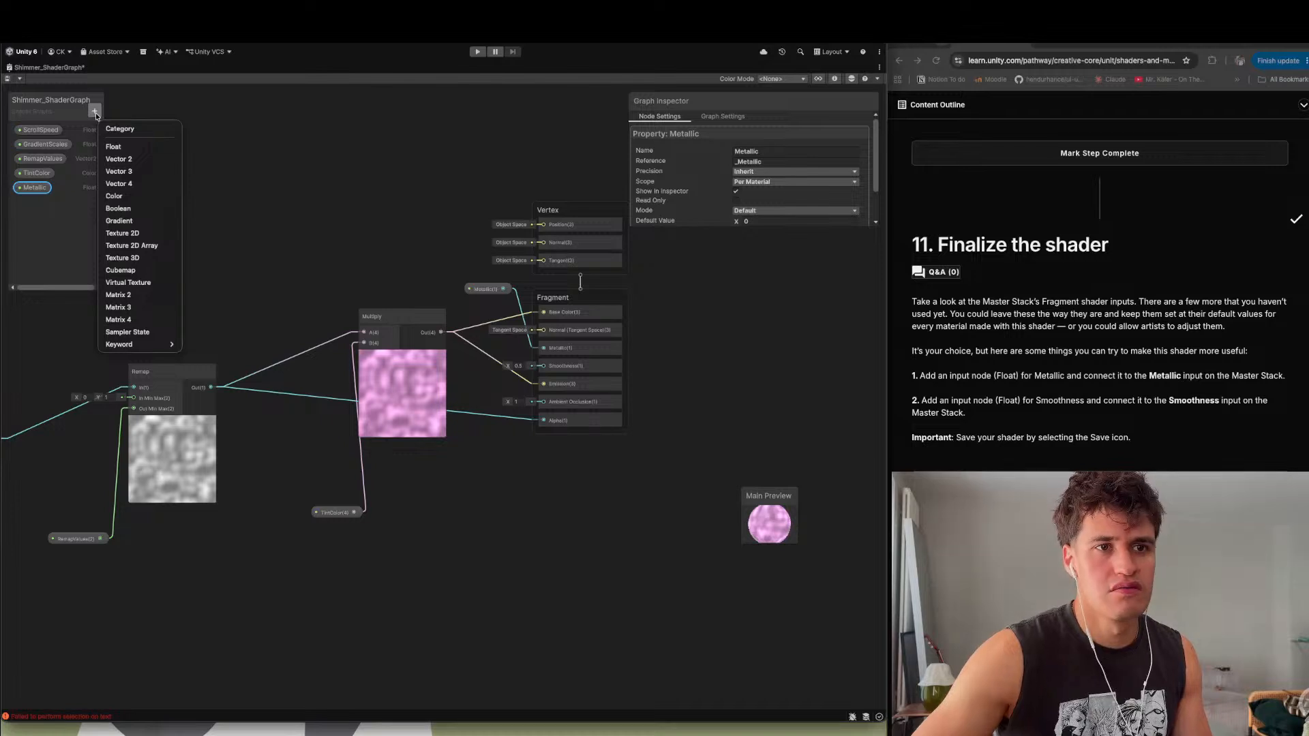
text(sm)
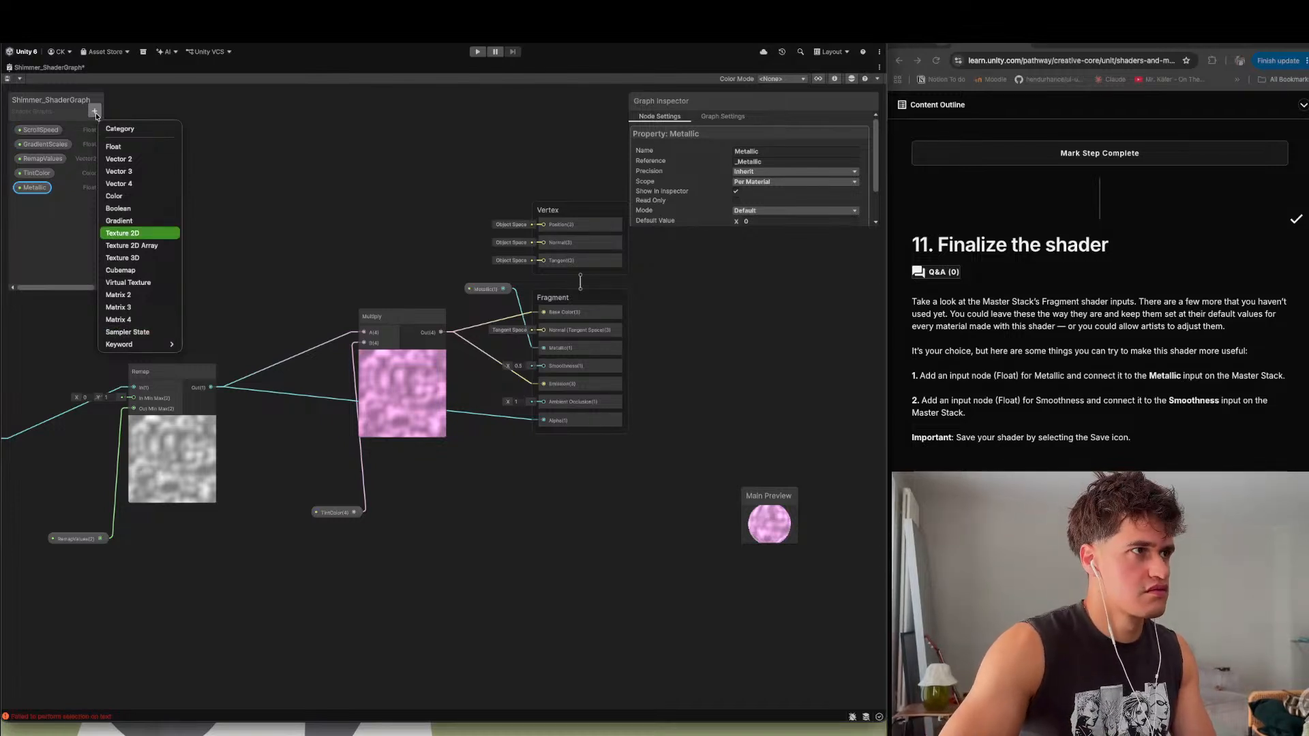
click(119, 147)
text(Smo)
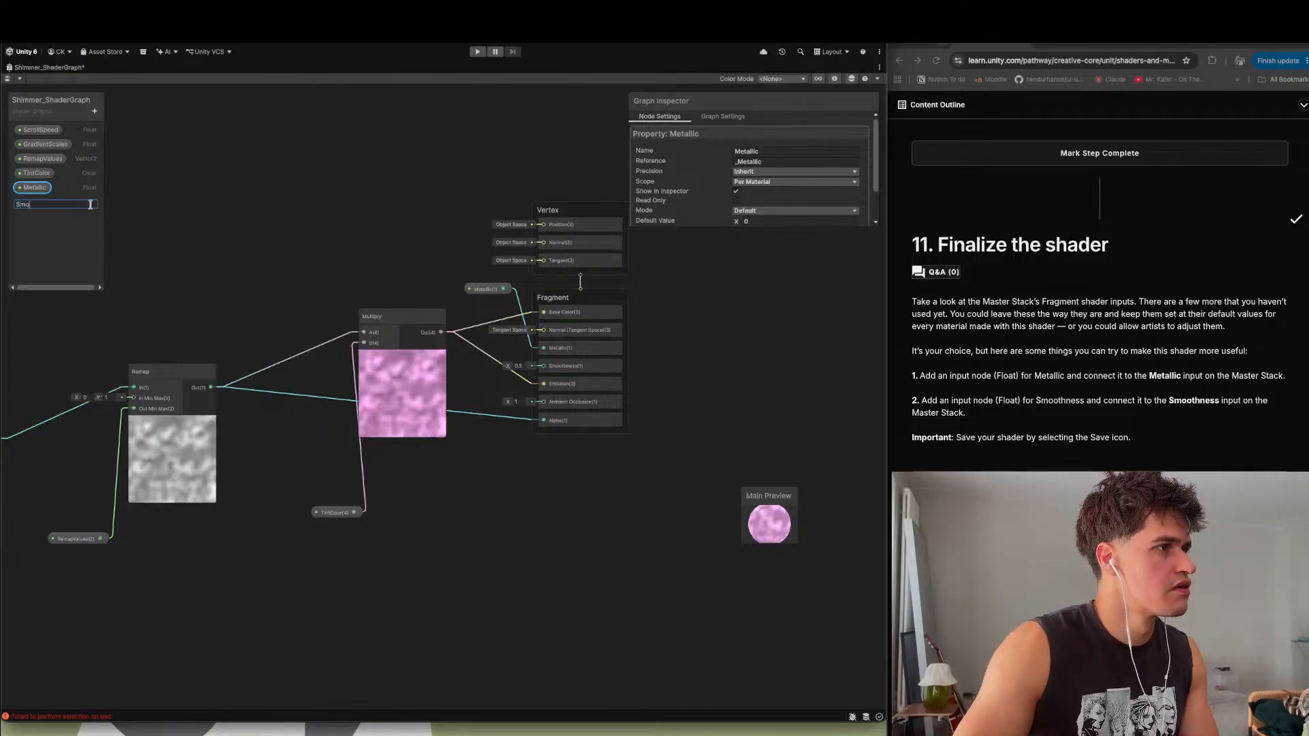
text(othness)
key(Return)
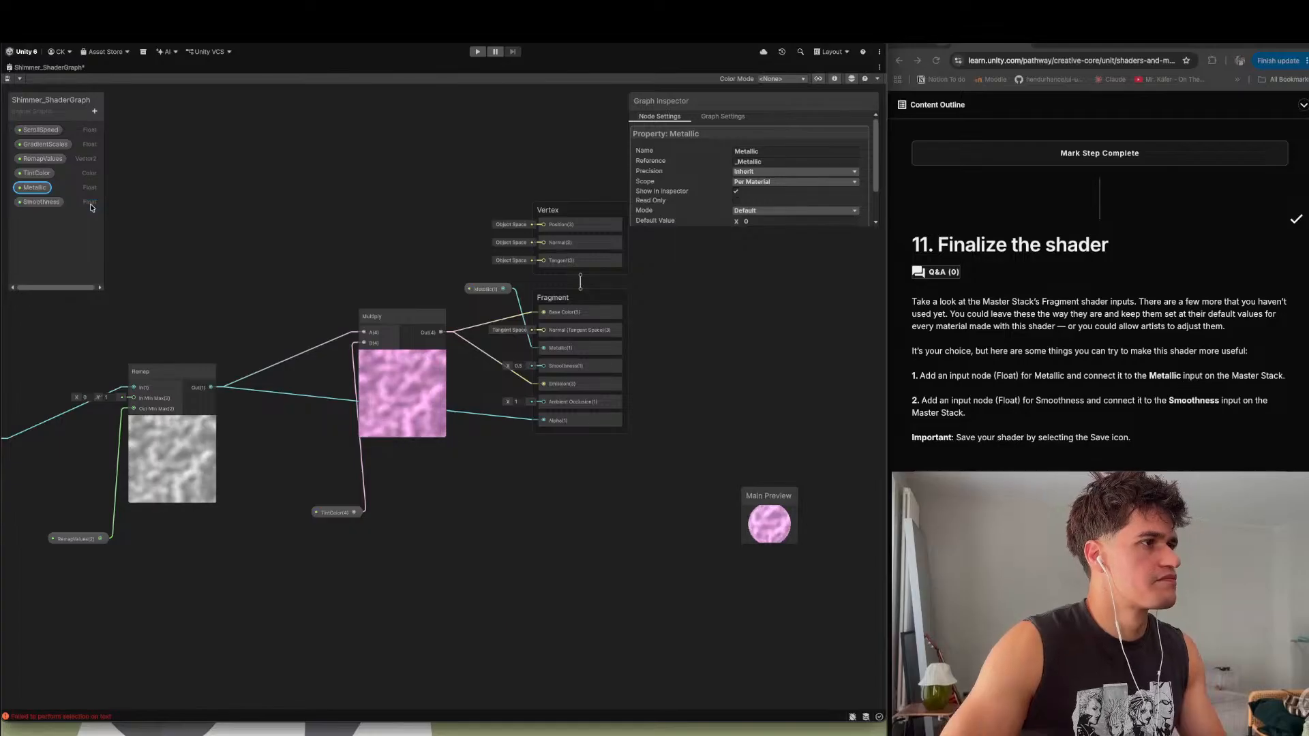
- Connect a Smoothness property node to the Fragment's Smoothness input and save the shader graph
click(42, 204)
drag(417, 275, 482, 498)
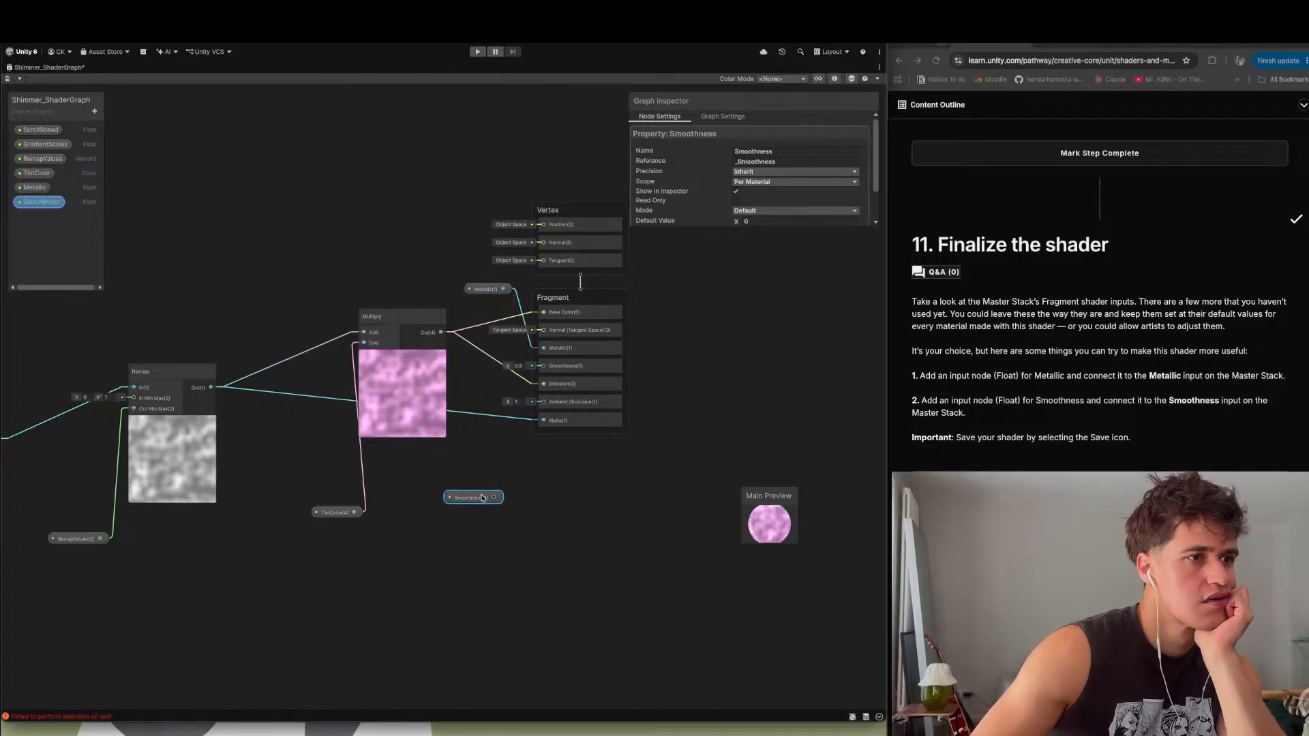
drag(497, 497, 542, 367)
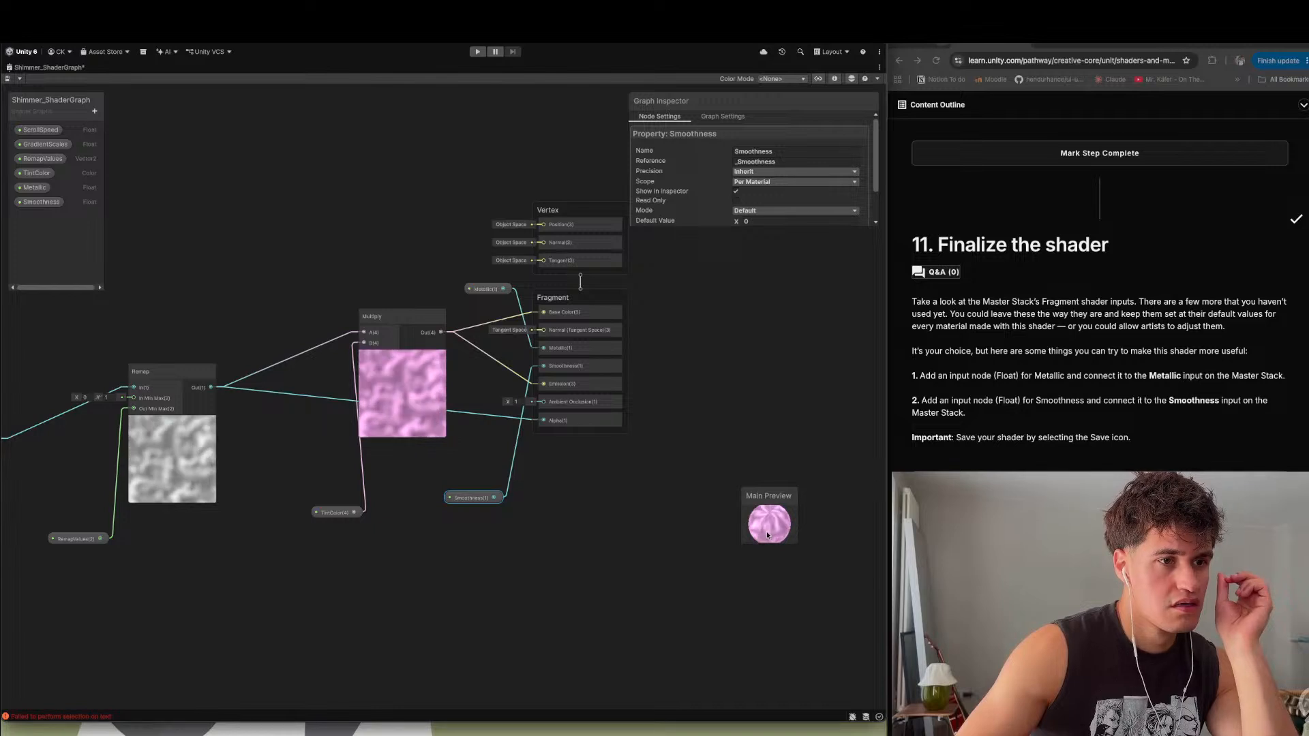
scroll(959, 455, down, 3)
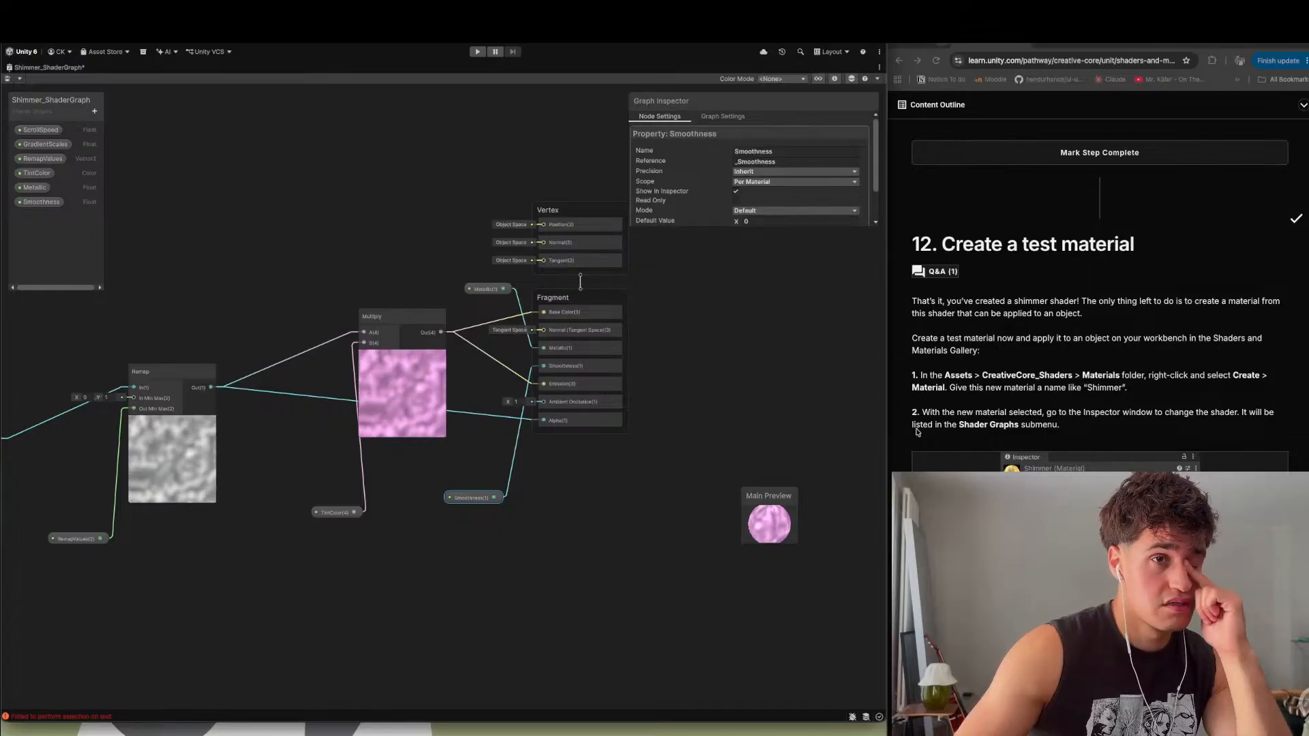
click(7, 80)
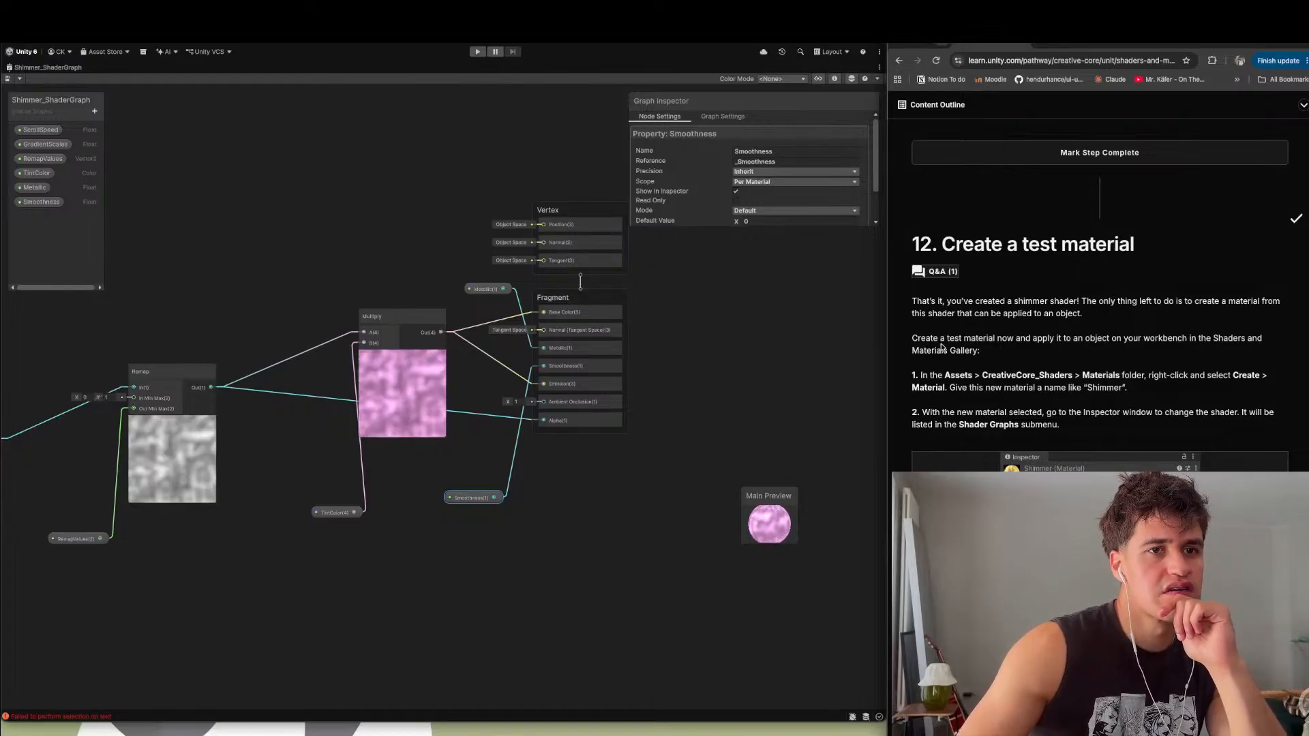
- Close the Example_Shimmer graph with its changes saved, and close the Shimmer_ShaderGraph editor as well
click(728, 357)
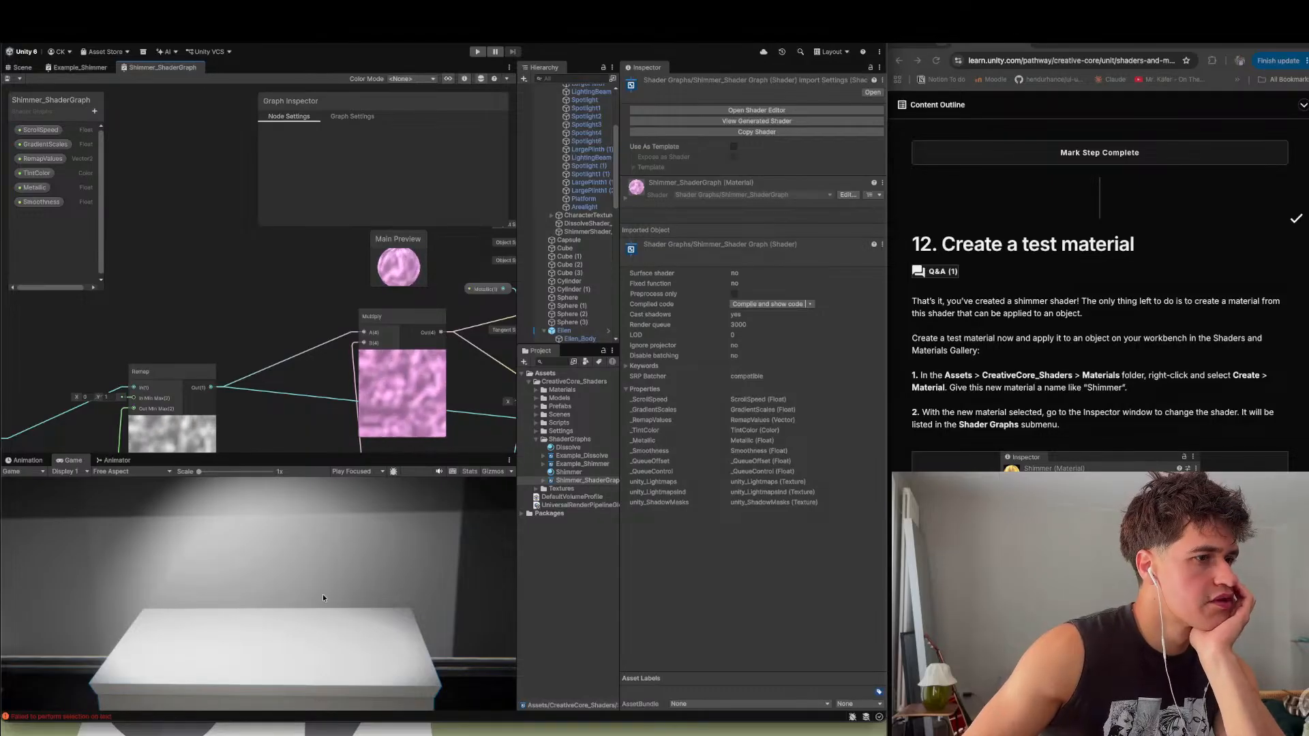
click(77, 67)
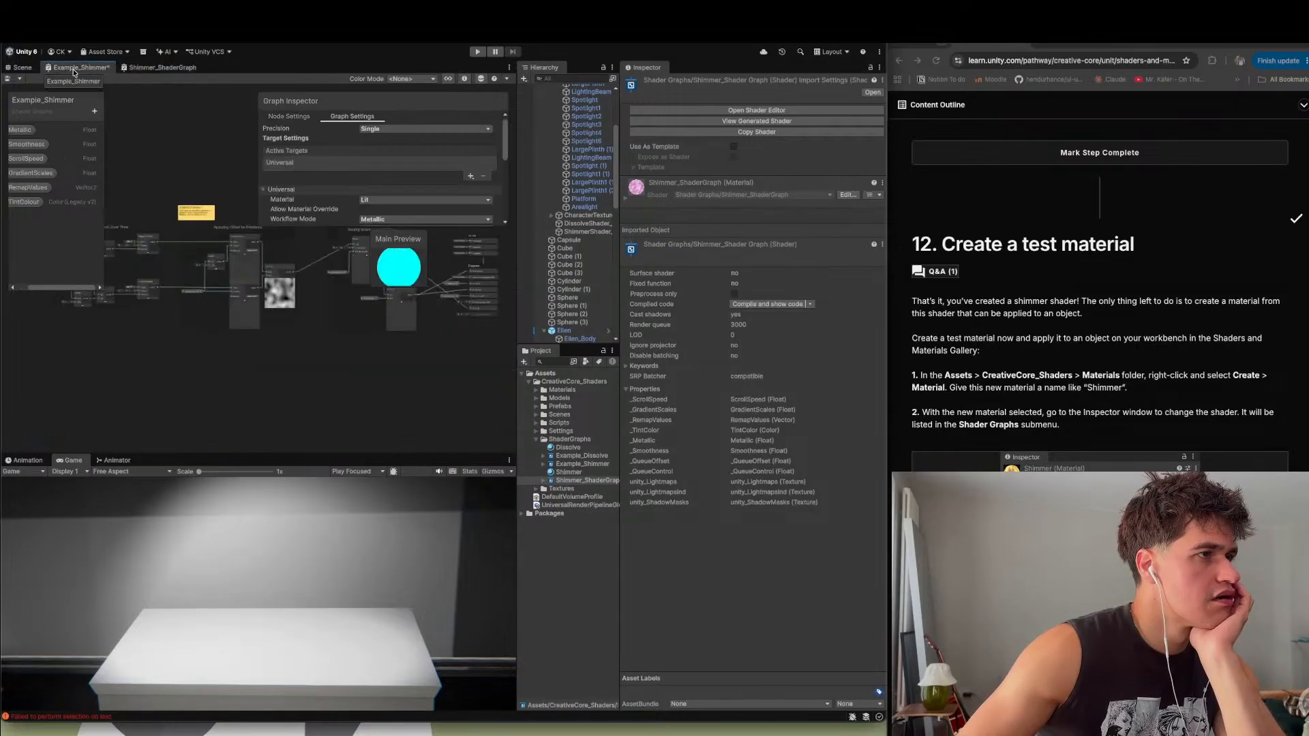
click(133, 68)
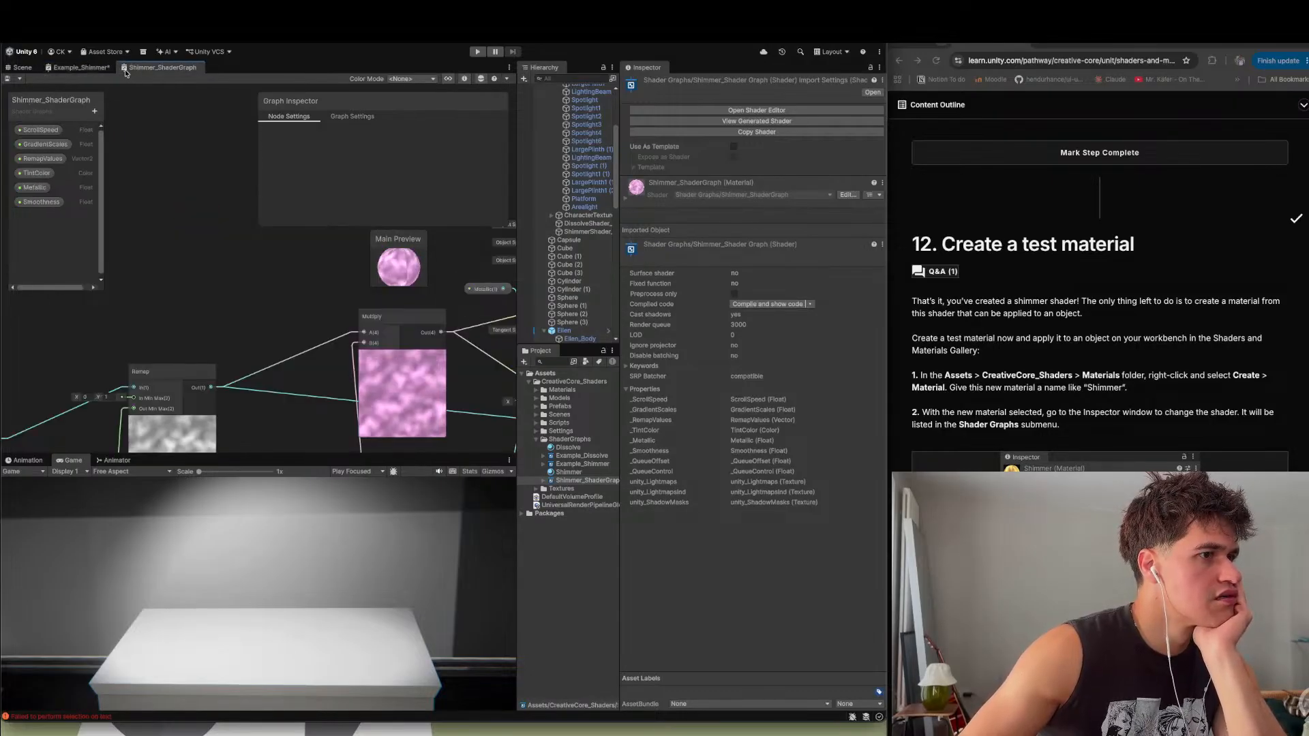
click(71, 68)
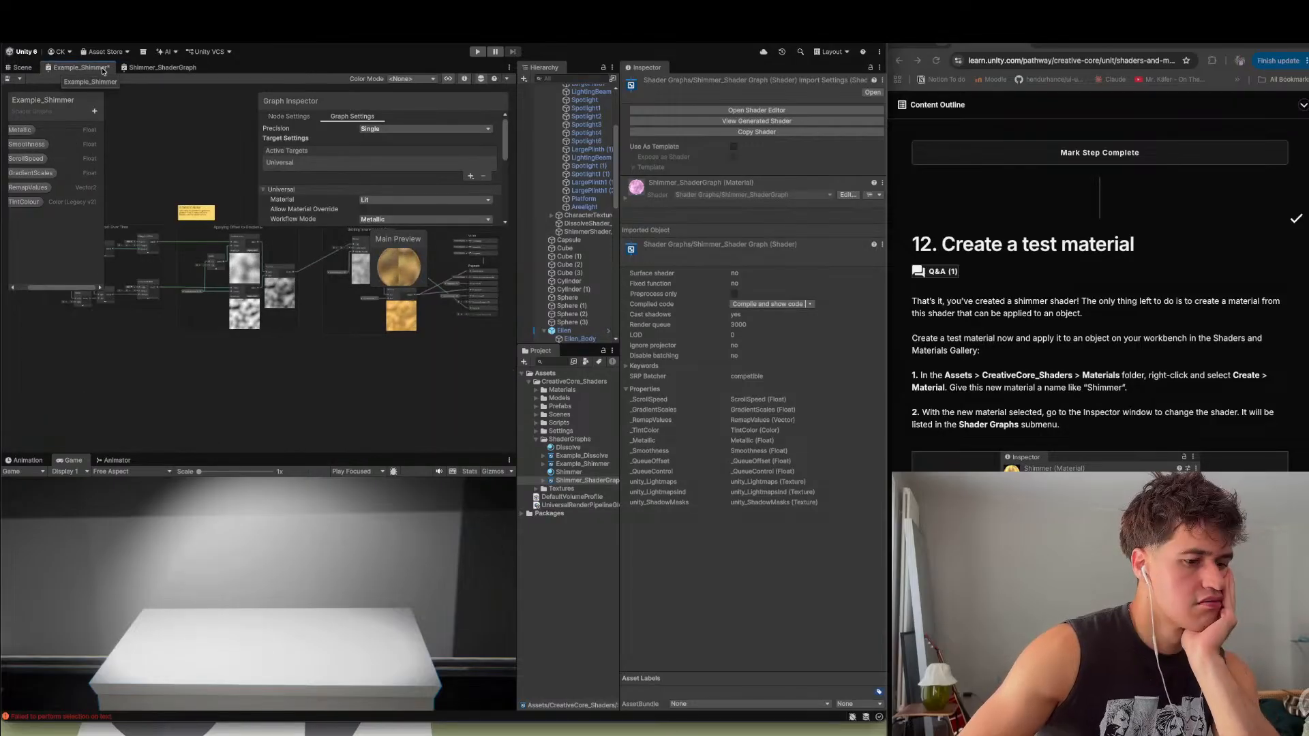
right_click(51, 71)
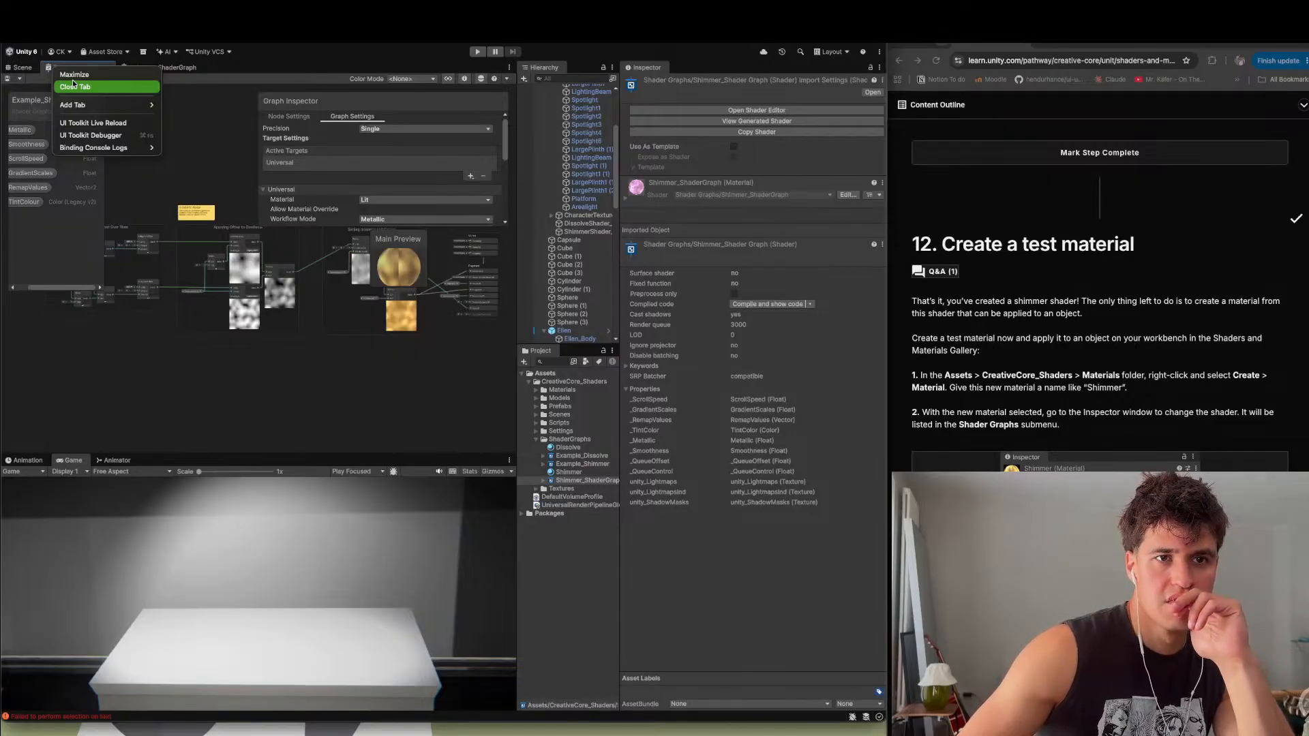
click(73, 86)
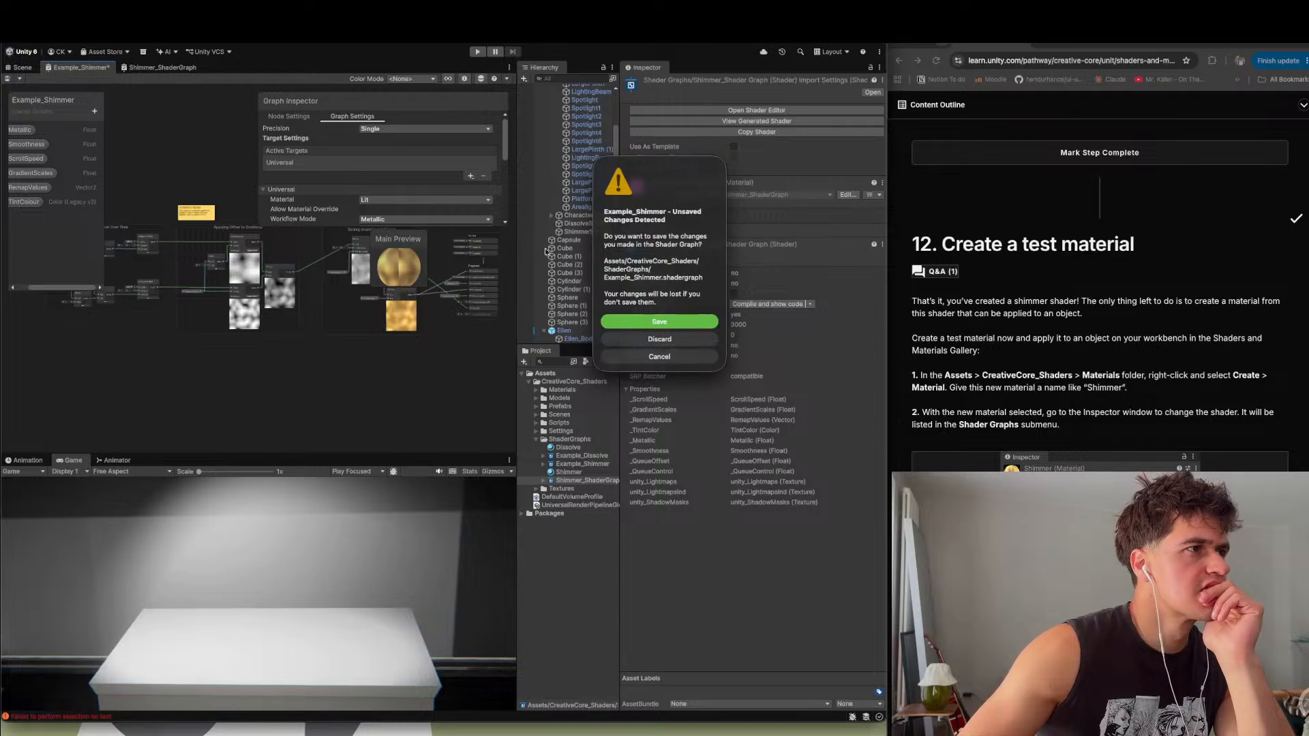
click(639, 320)
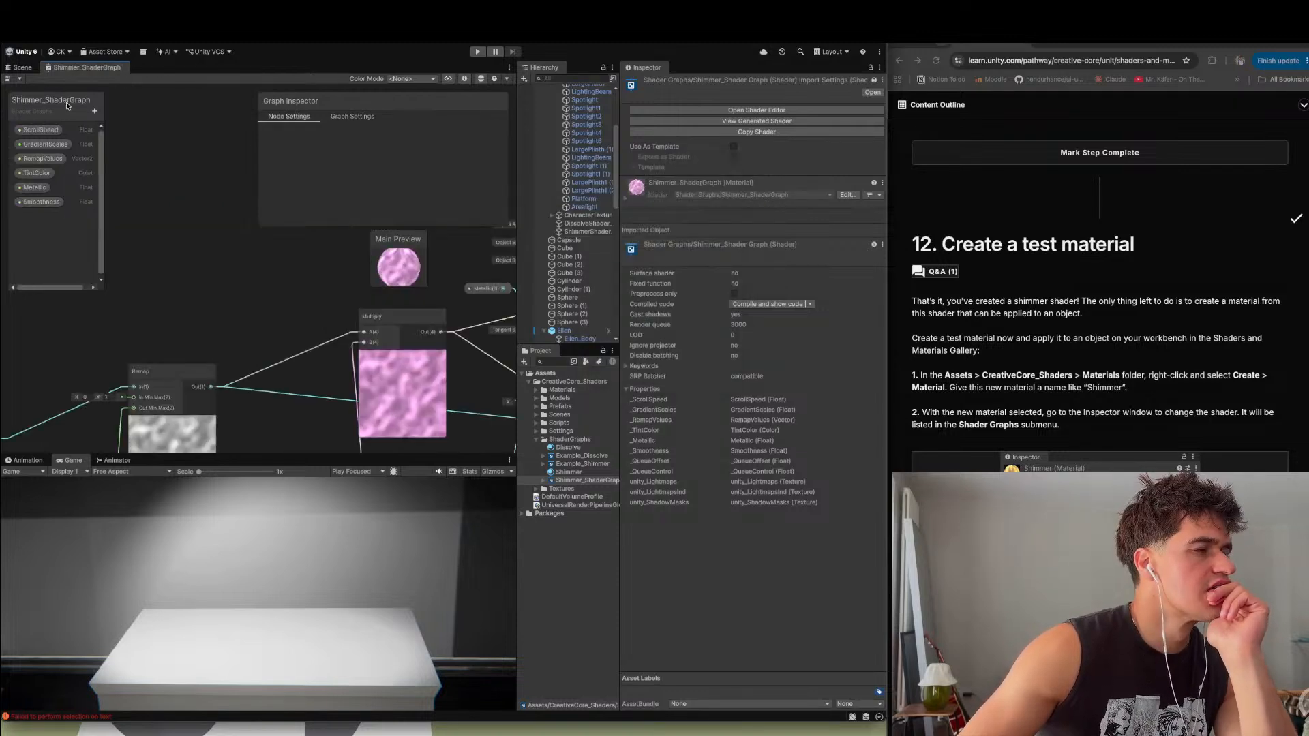
right_click(79, 71)
click(89, 86)
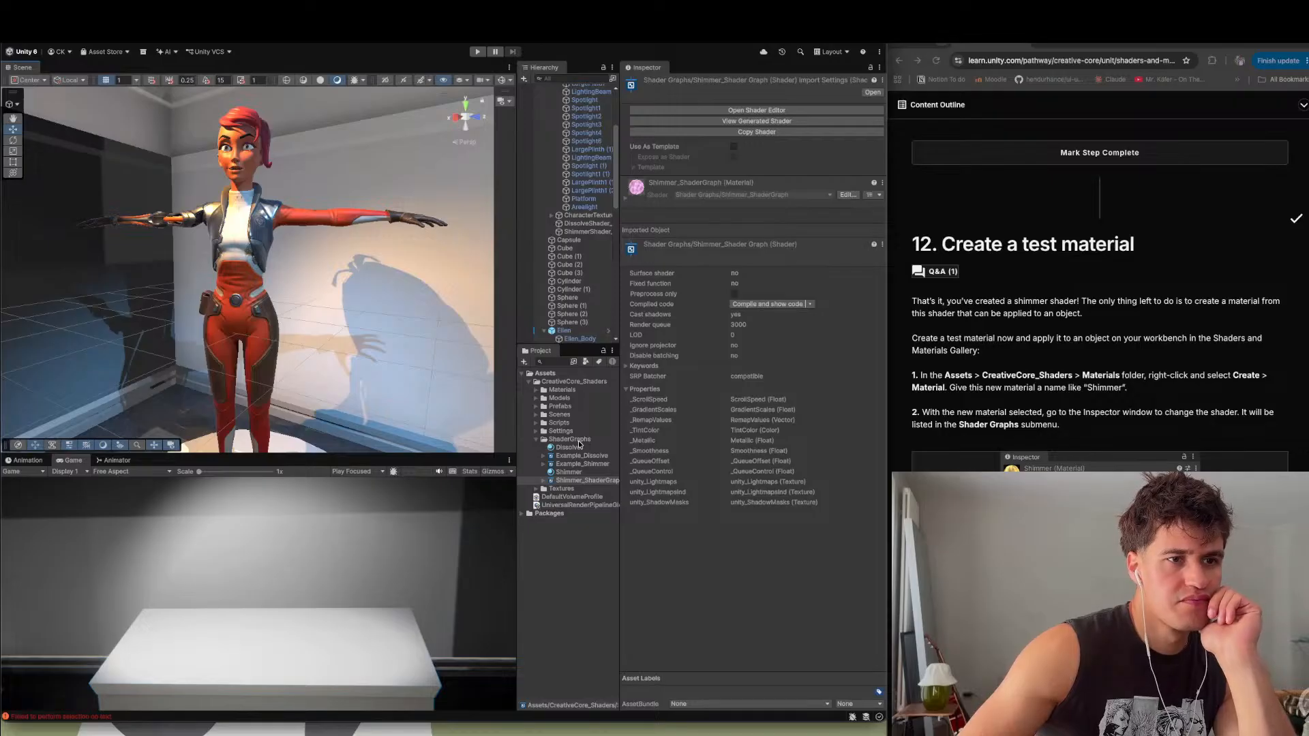
- Create a new material named Shimmer in the CreativeCore_Shaders Materials folder
click(537, 440)
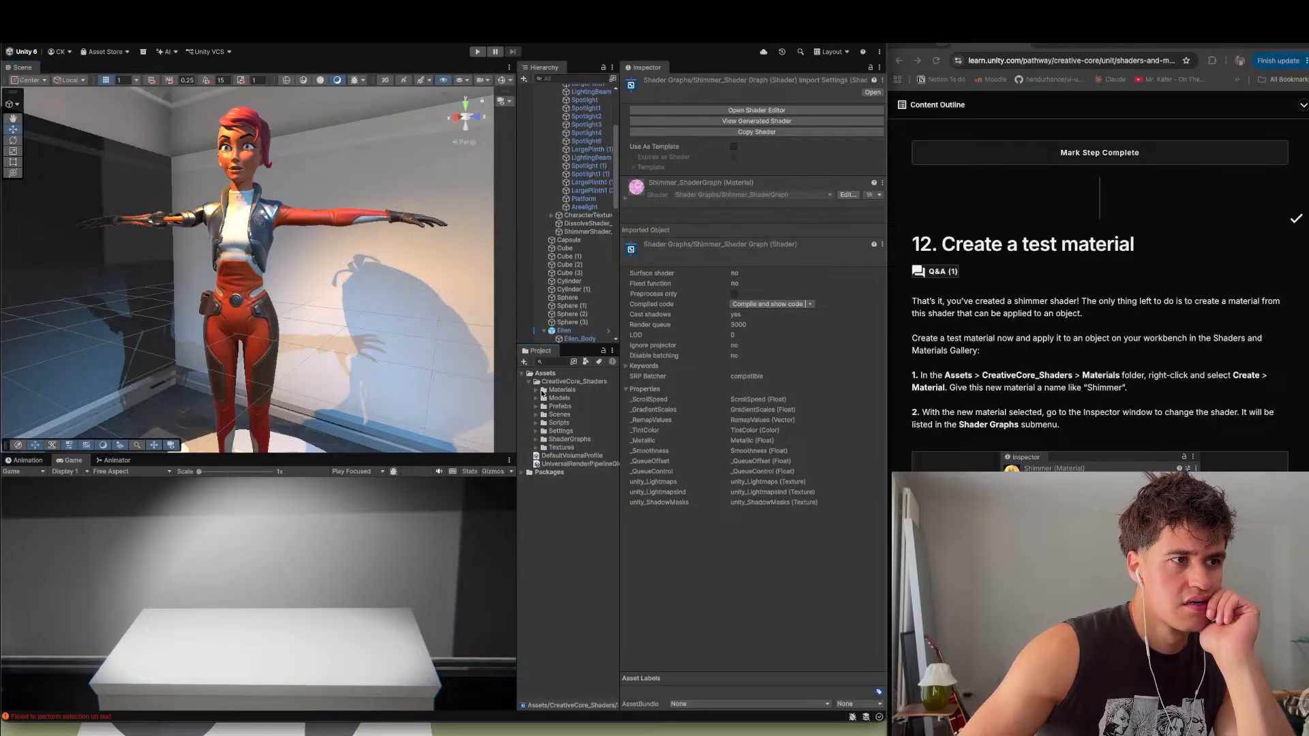
click(558, 390)
click(537, 391)
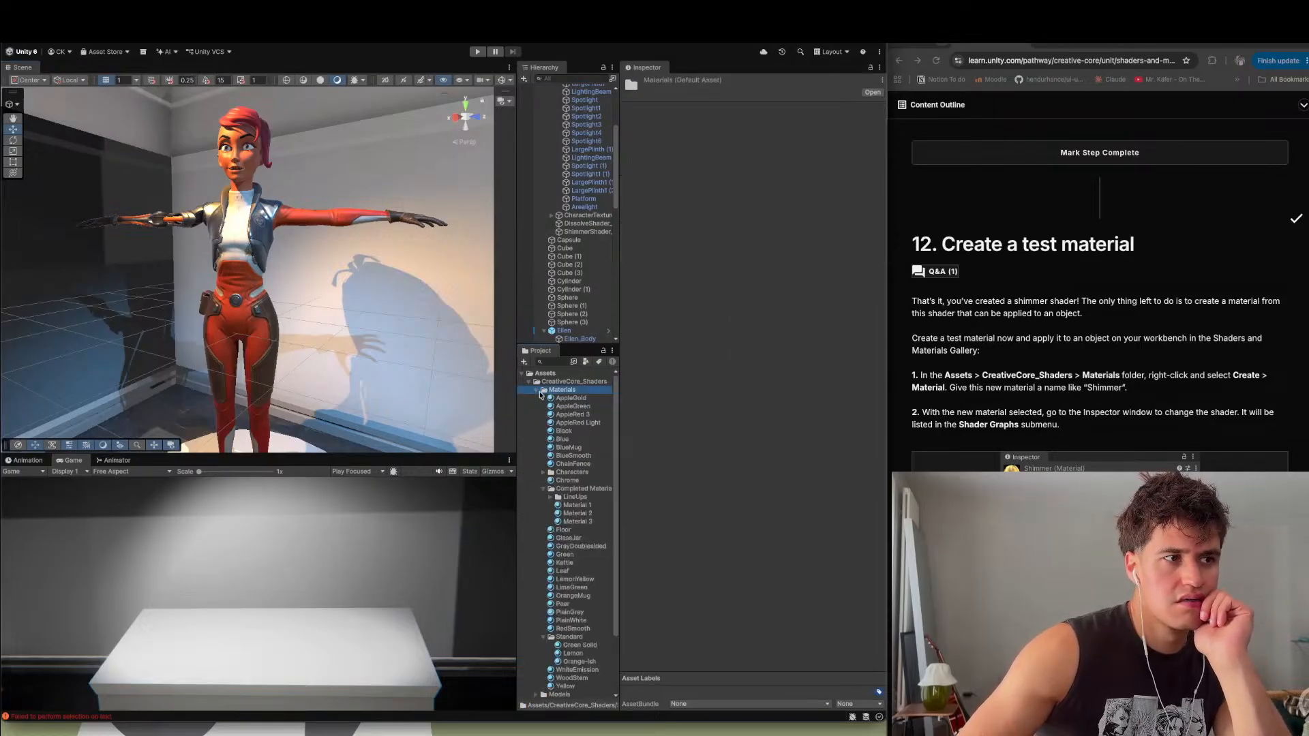
right_click(544, 394)
mouse_move(600, 398)
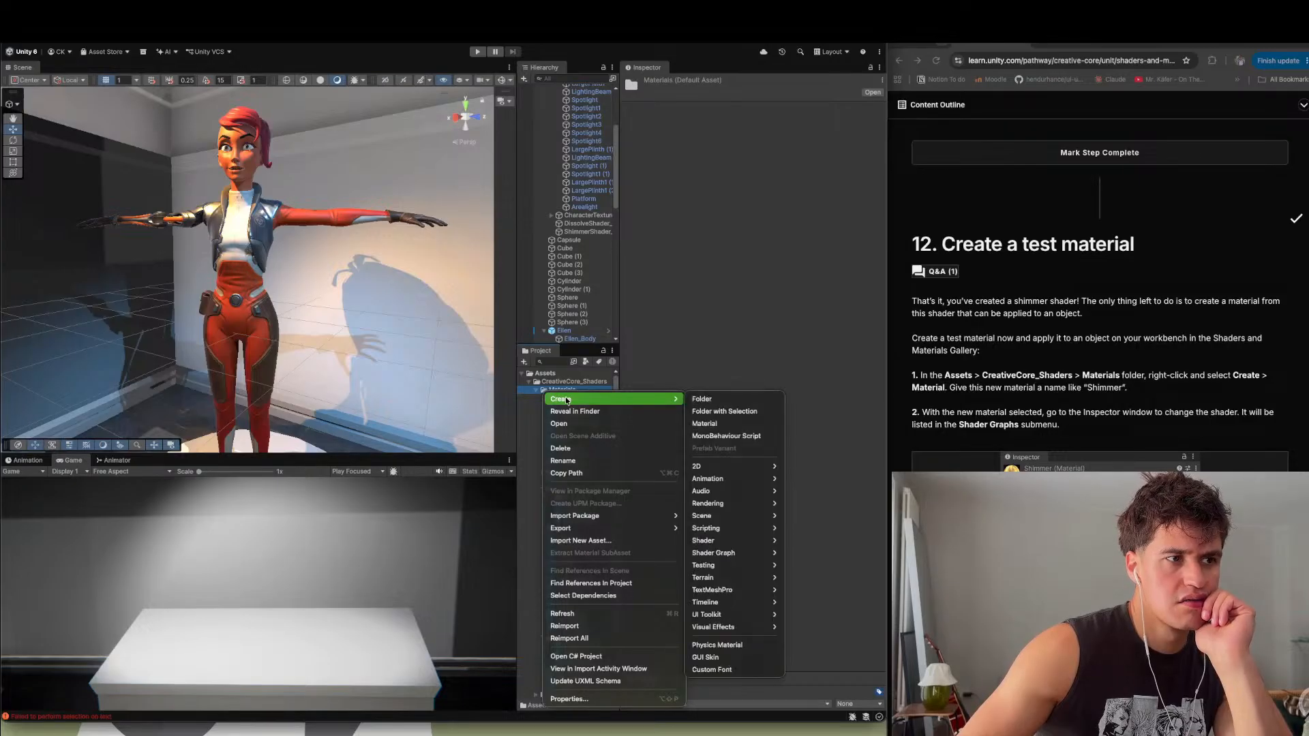
click(734, 425)
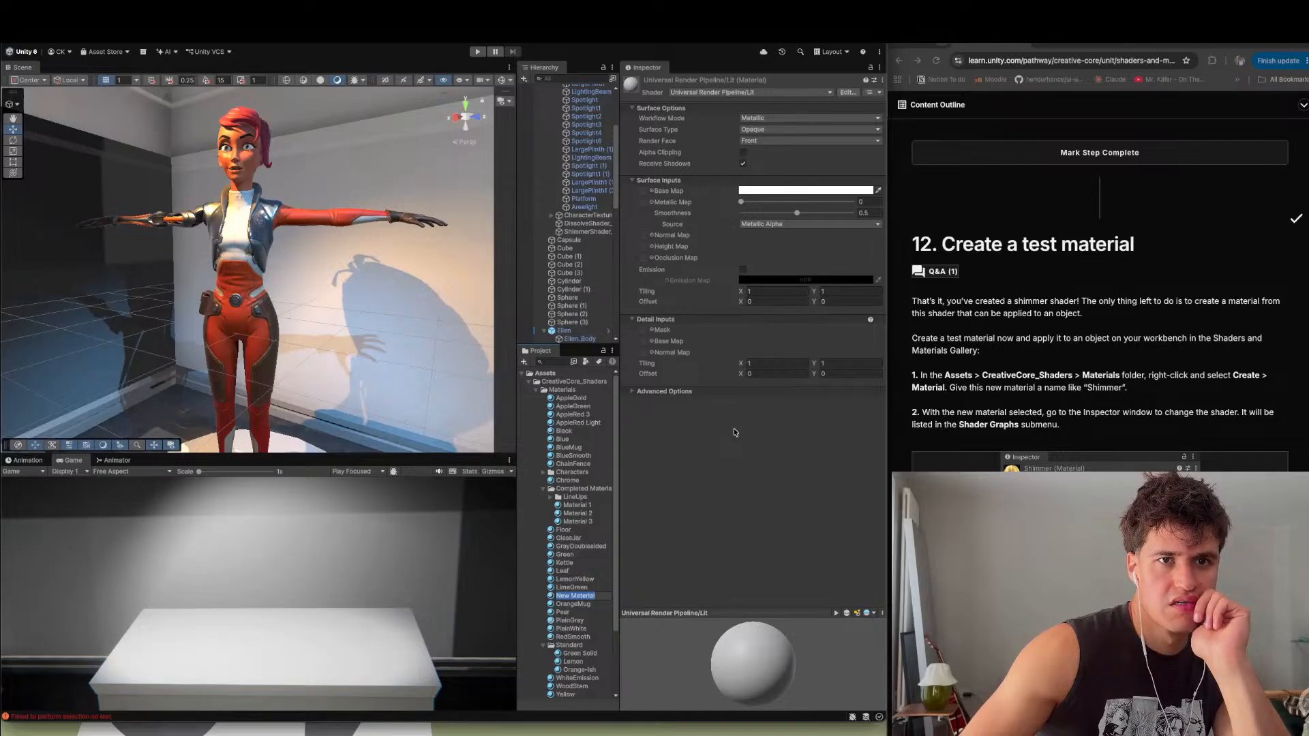
text(Shimmer)
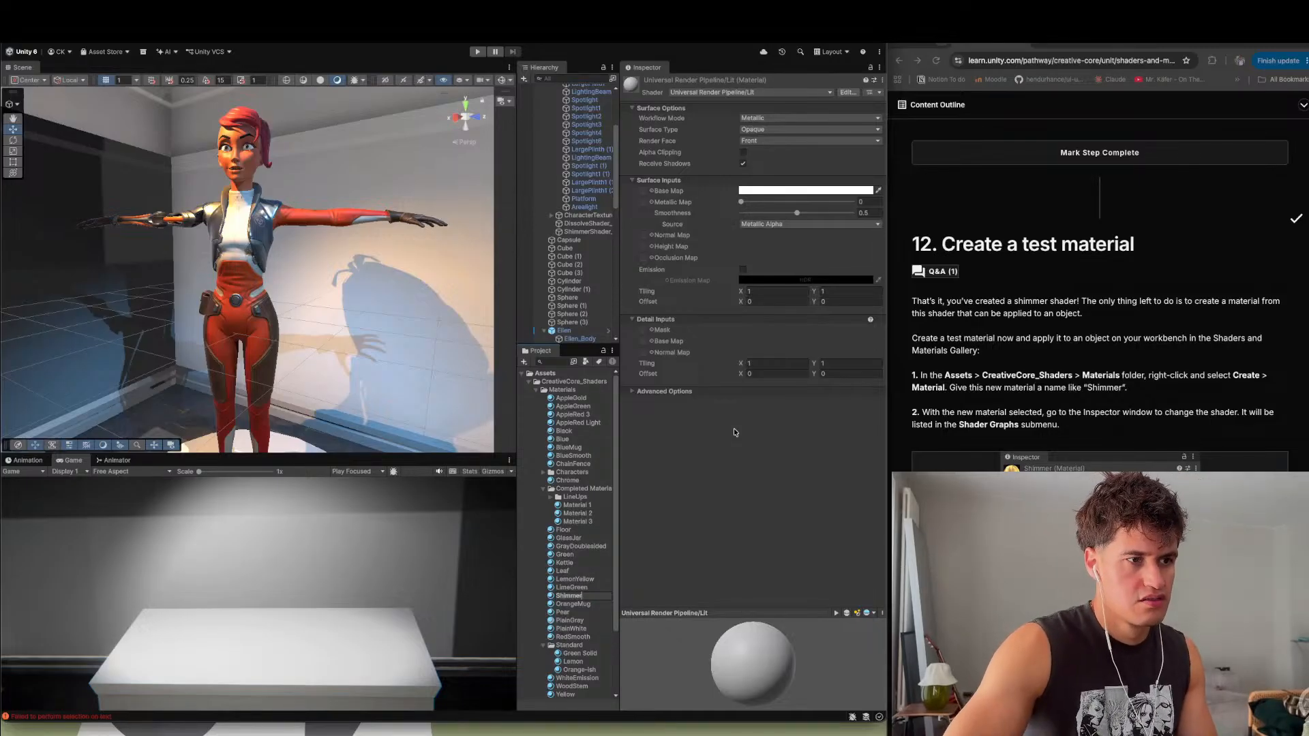
key(Return)
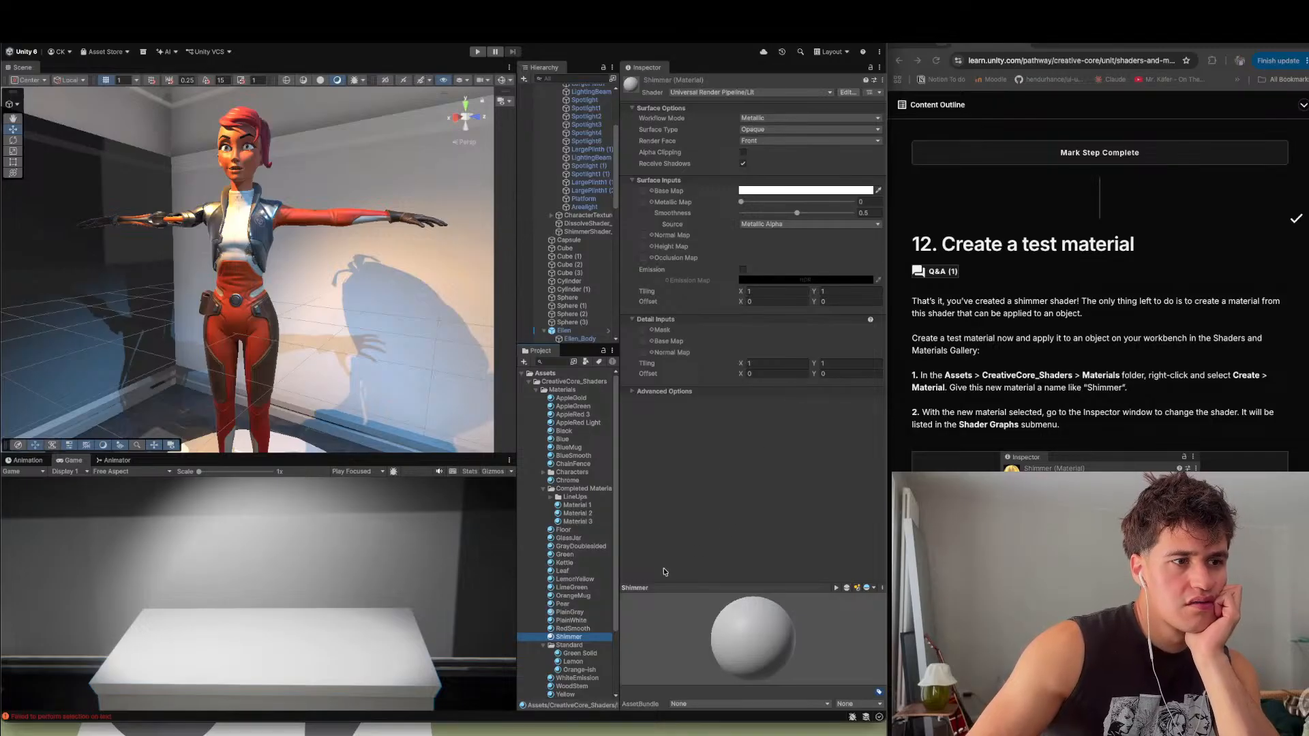
- Set the Shimmer material's shader to Shader Graphs/Shimmer_ShaderGraph
click(716, 400)
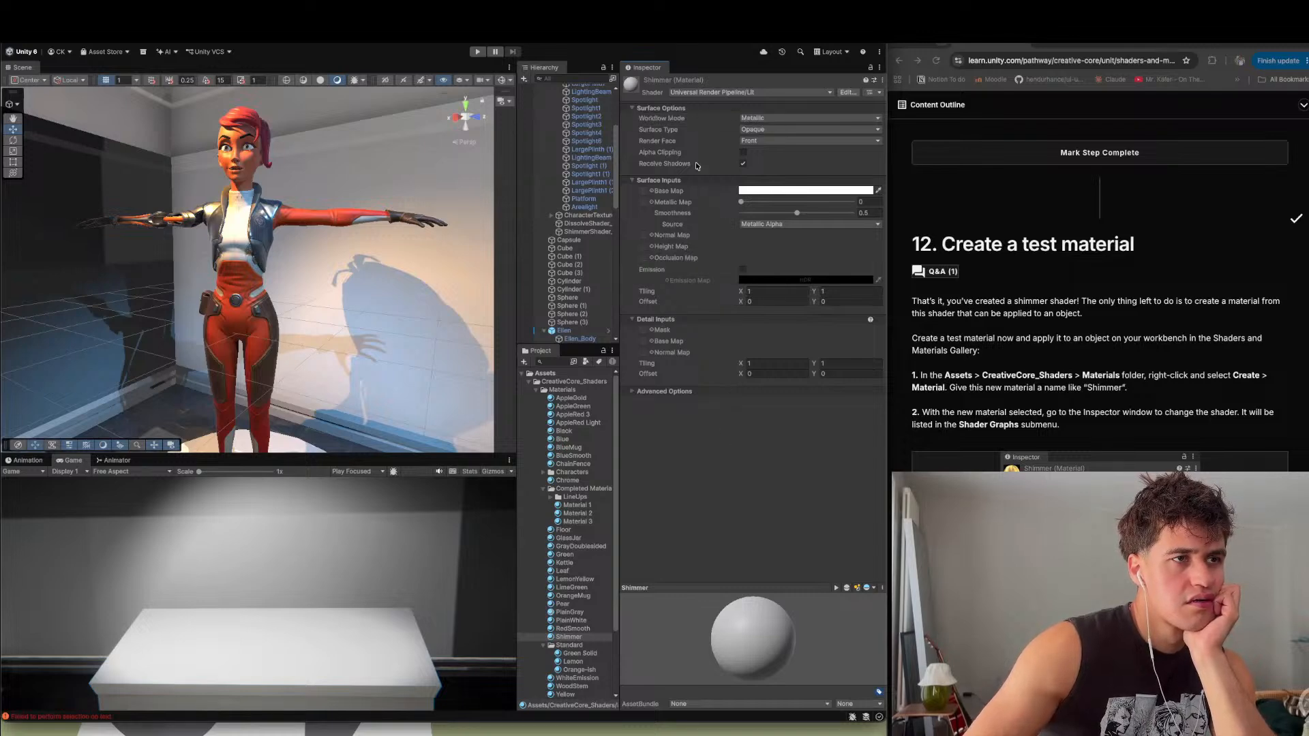
click(762, 94)
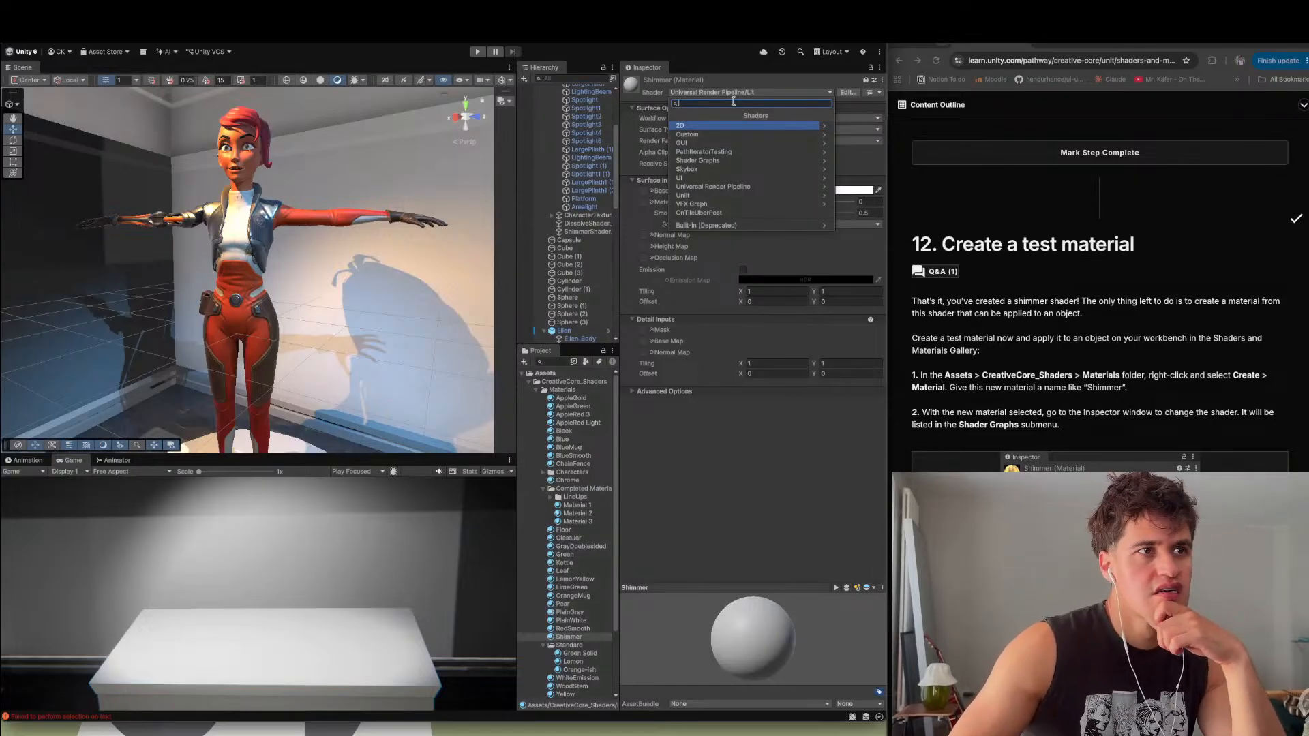
click(723, 161)
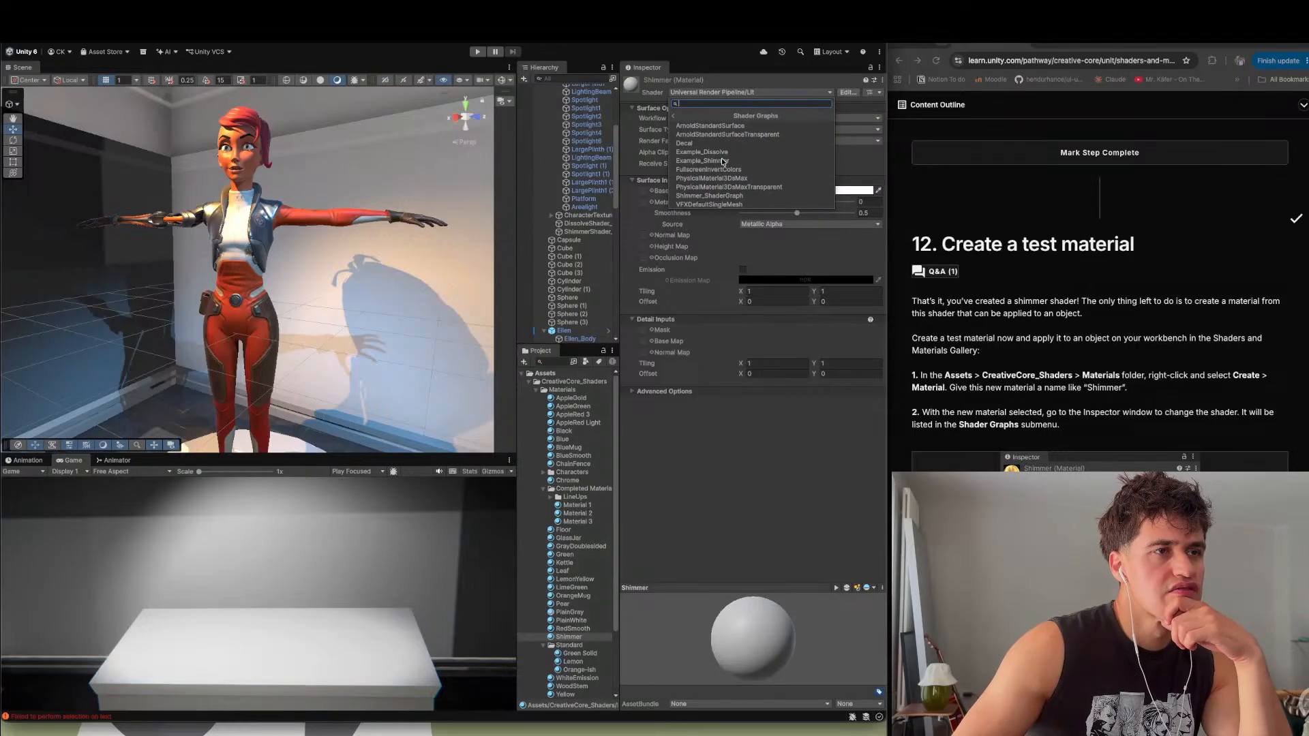
click(731, 196)
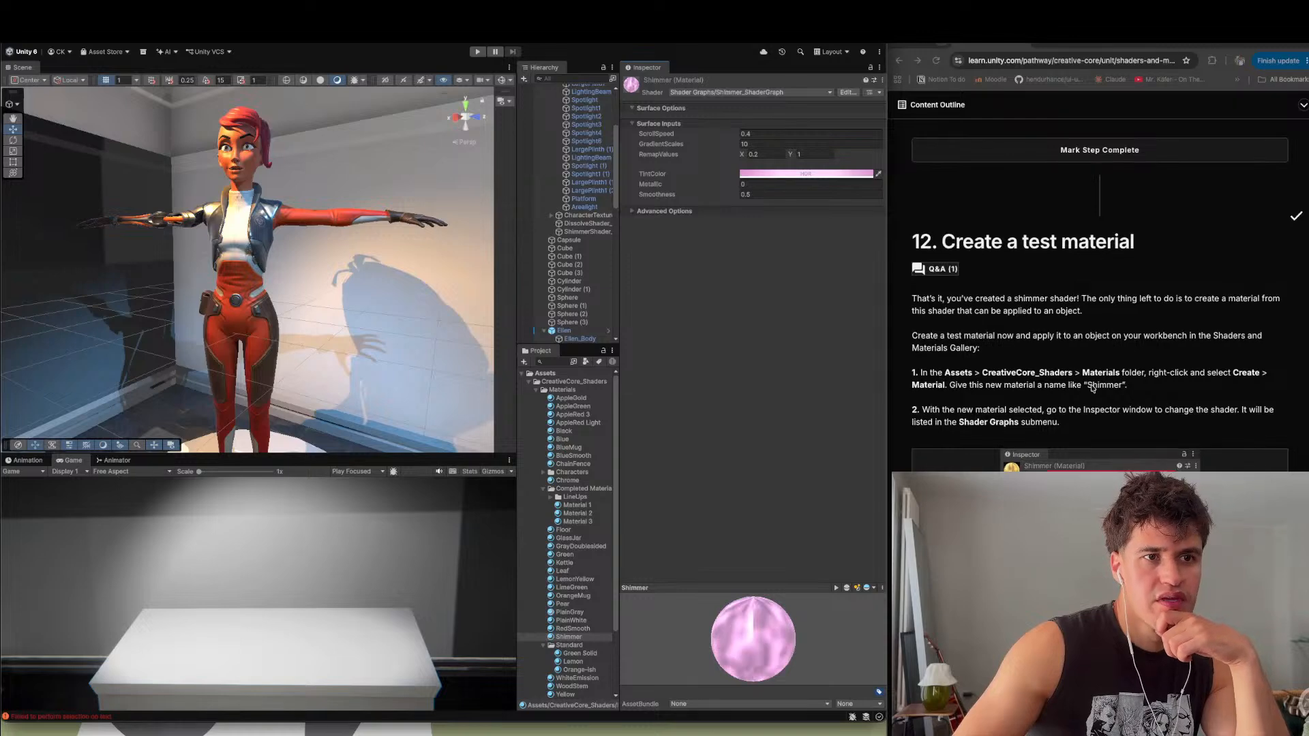
- Read on in the test-material instructions and examine the objects on the workbench in the gallery scene
scroll(1091, 383, down, 3)
scroll(431, 345, down, 5)
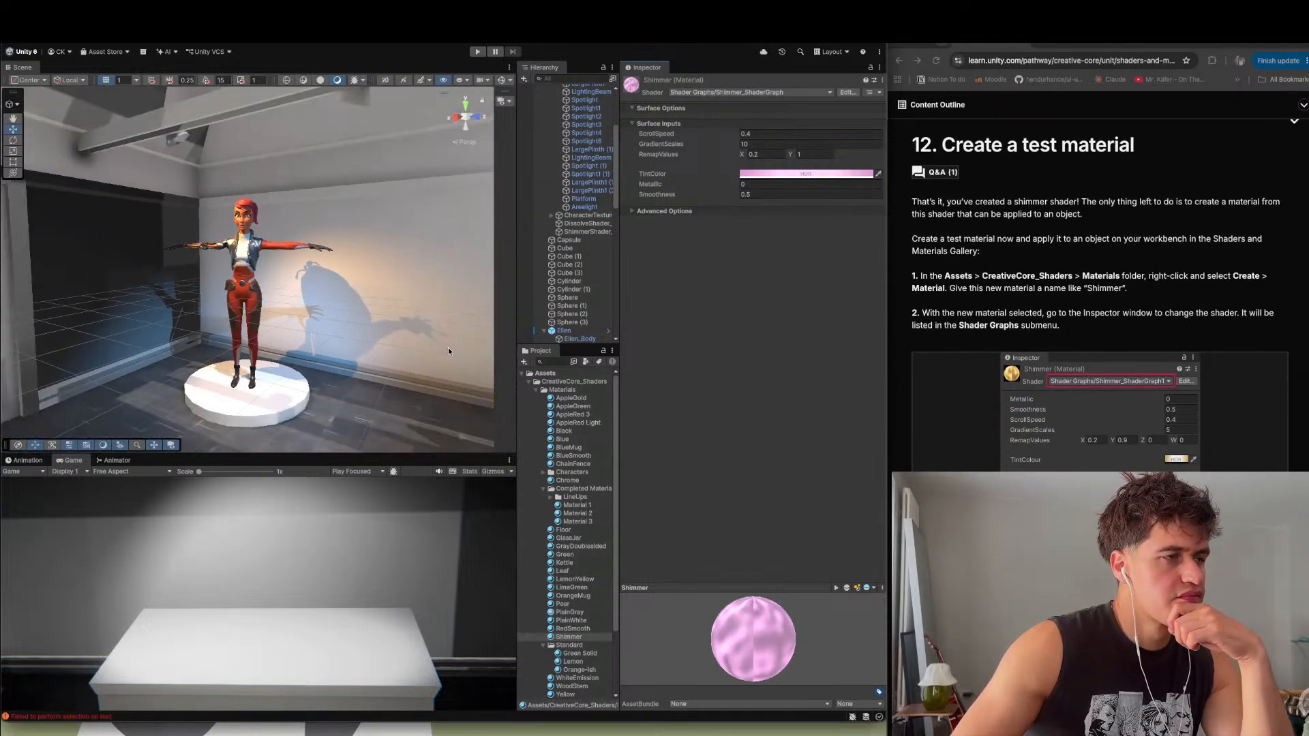
middle_drag(436, 350, 397, 321)
click(434, 328)
scroll(394, 345, down, 3)
right_drag(431, 345, 1051, 346)
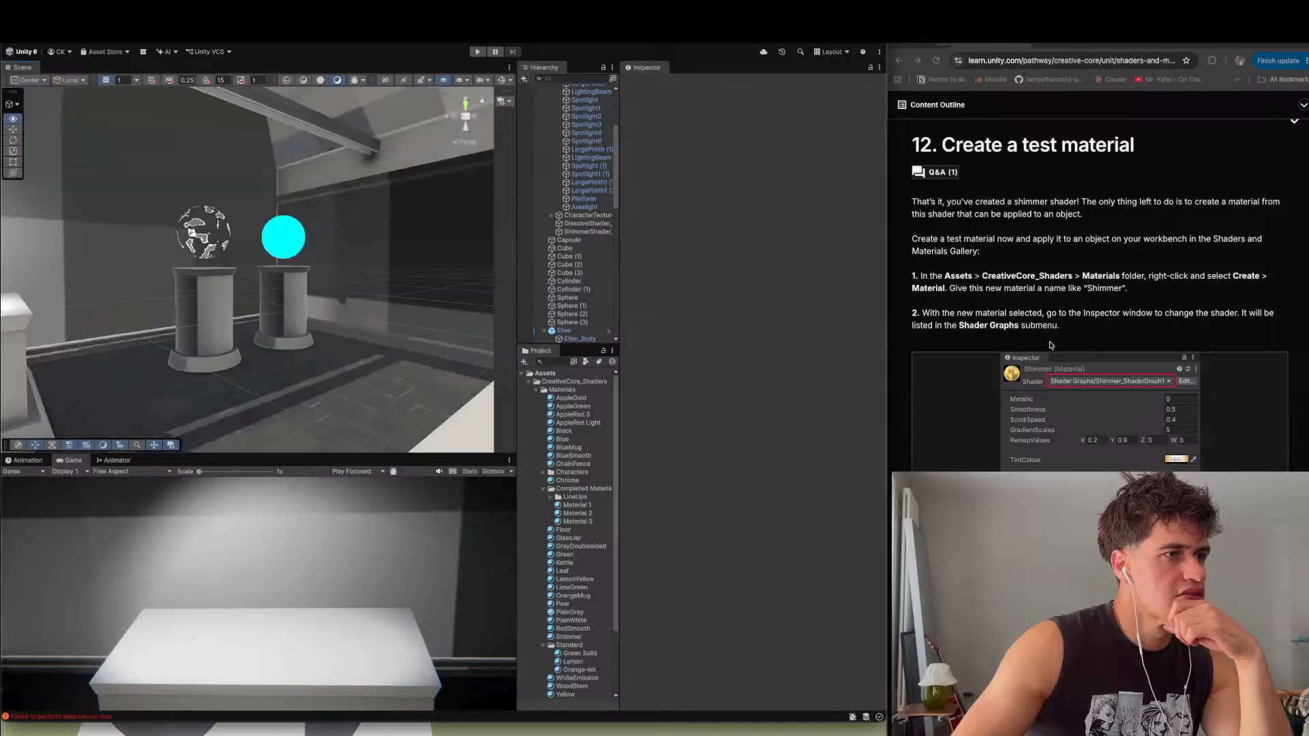
right_drag(410, 344, 80, 299)
scroll(155, 307, up, 3)
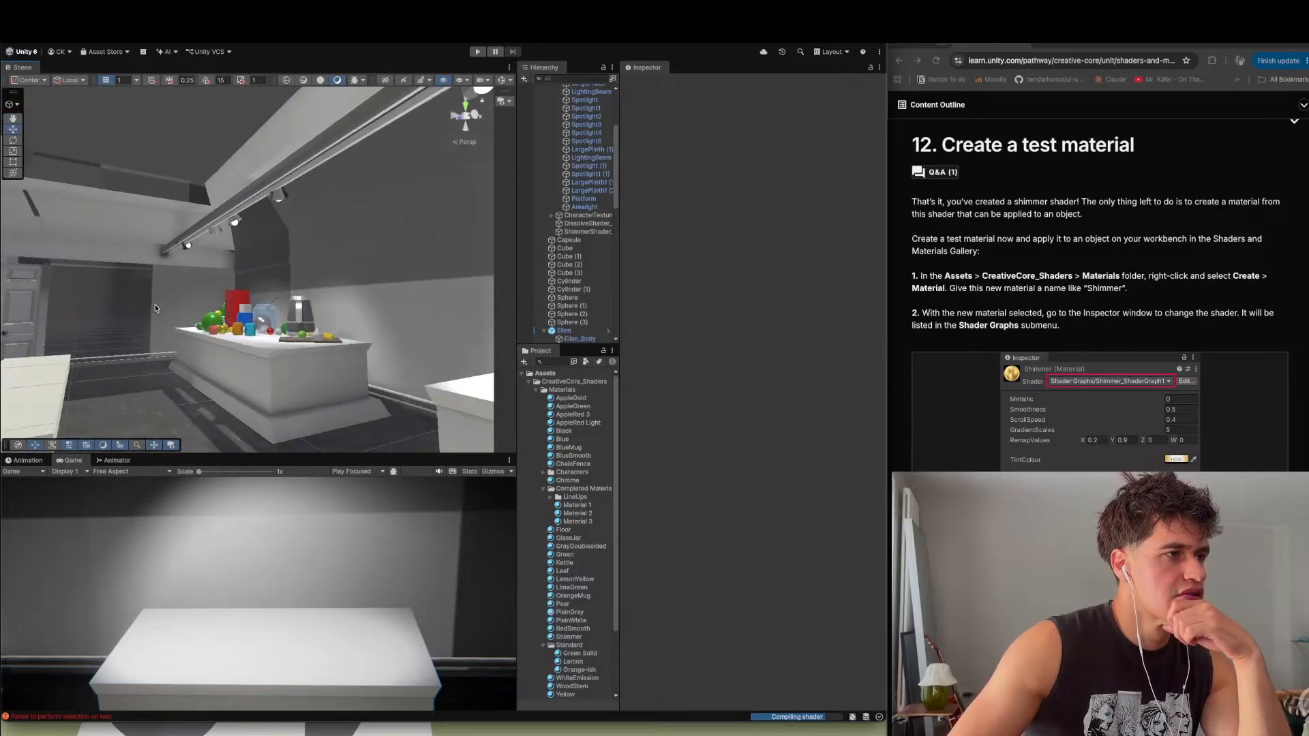
scroll(158, 305, up, 5)
right_drag(350, 320, 378, 382)
scroll(378, 382, down, 3)
scroll(378, 382, down, 5)
scroll(442, 299, up, 5)
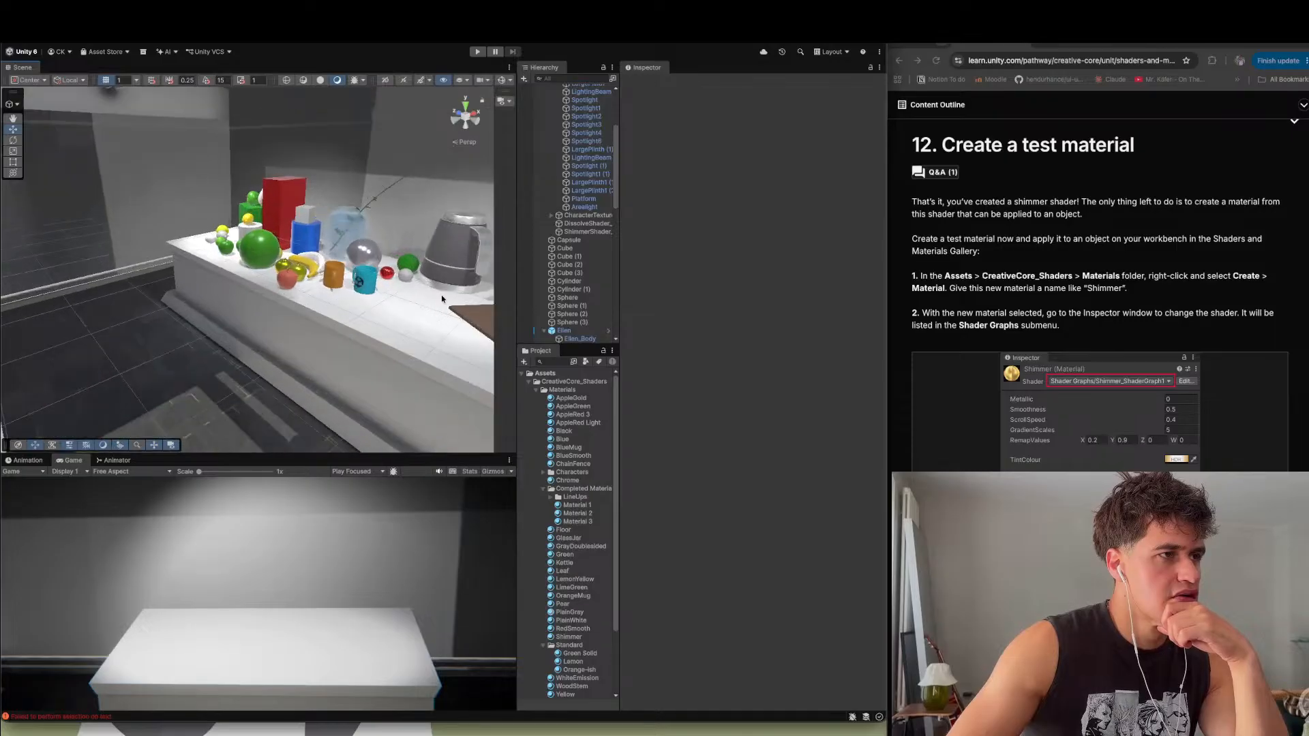
scroll(441, 299, up, 2)
middle_drag(392, 291, 402, 293)
right_drag(402, 294, 554, 300)
scroll(278, 227, up, 3)
scroll(286, 265, down, 5)
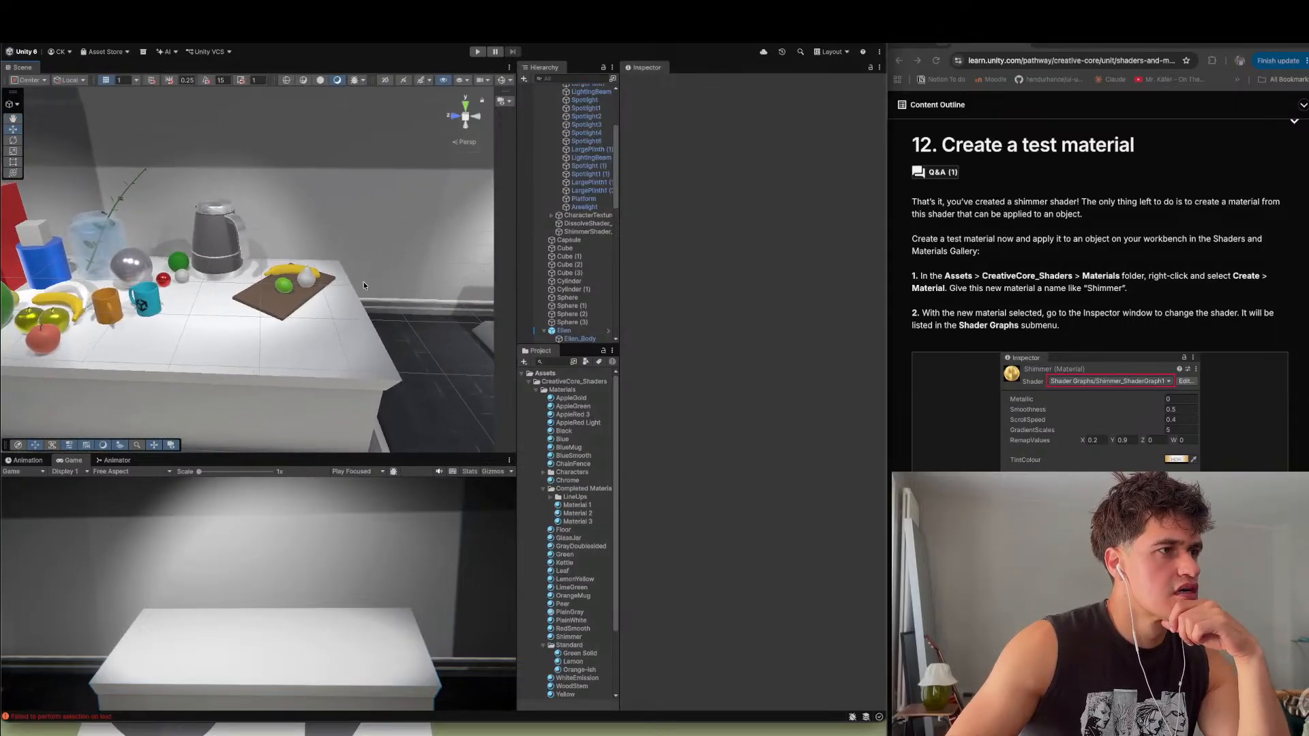
- Apply the Shimmer material to the white pear on the cutting board
scroll(363, 285, up, 4)
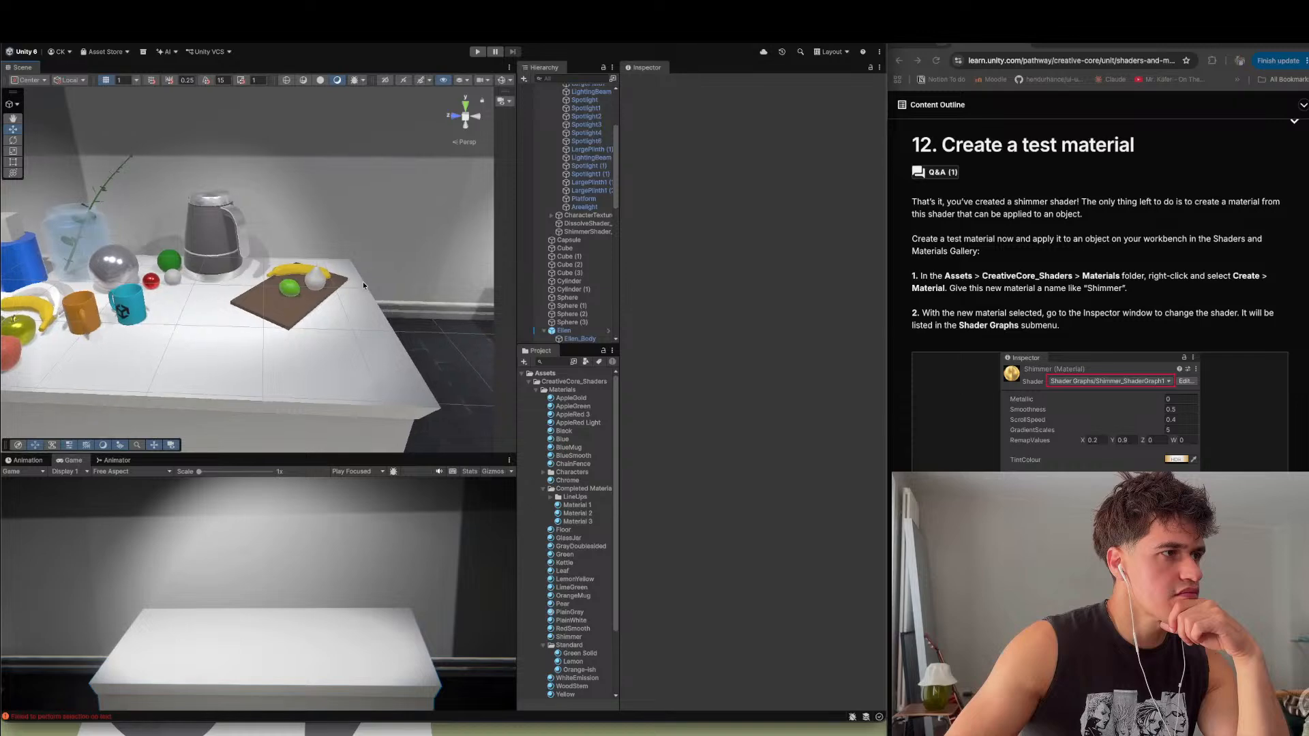
click(362, 285)
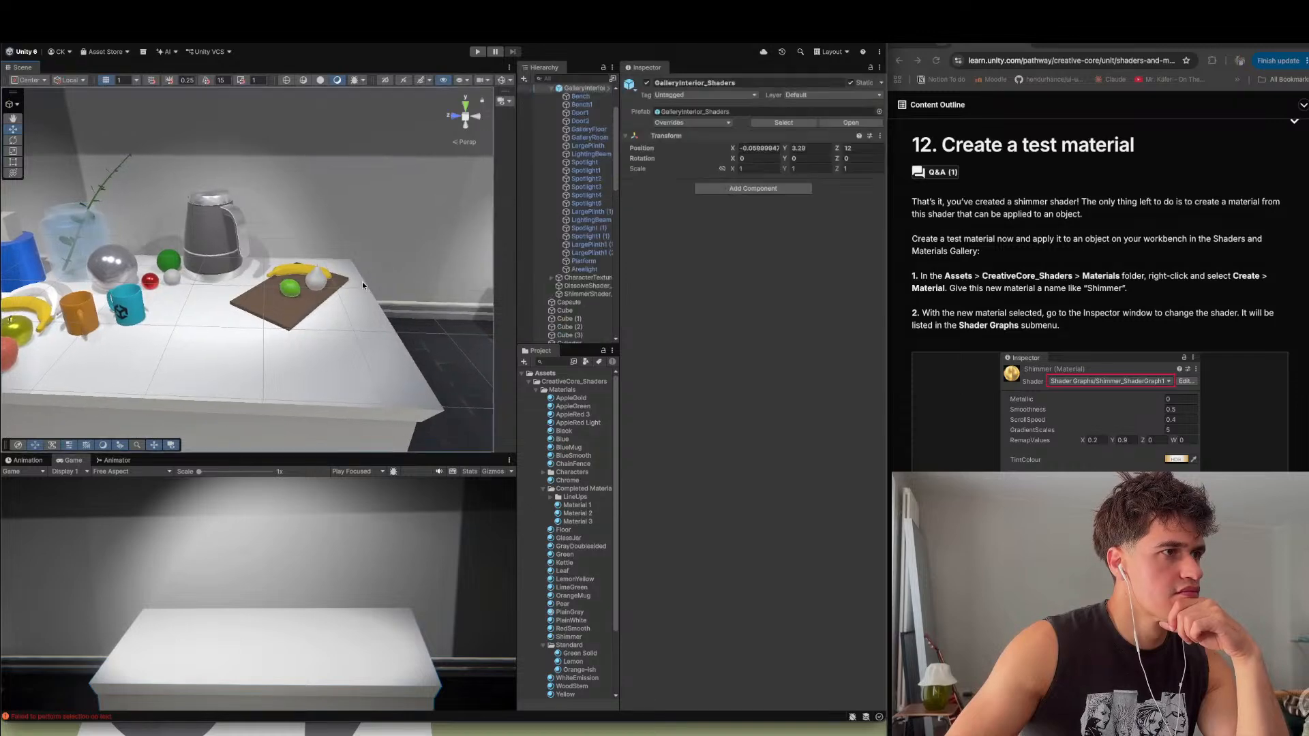
click(319, 285)
key(f)
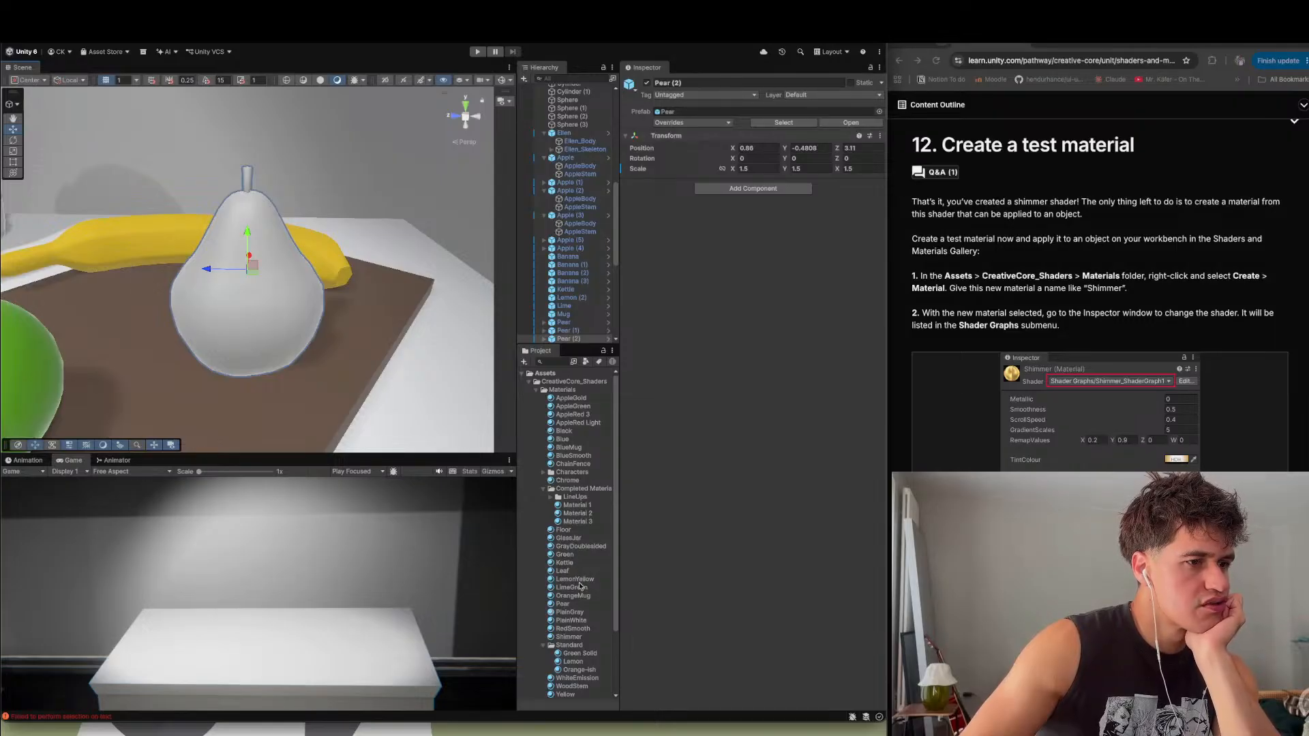
drag(558, 638, 262, 310)
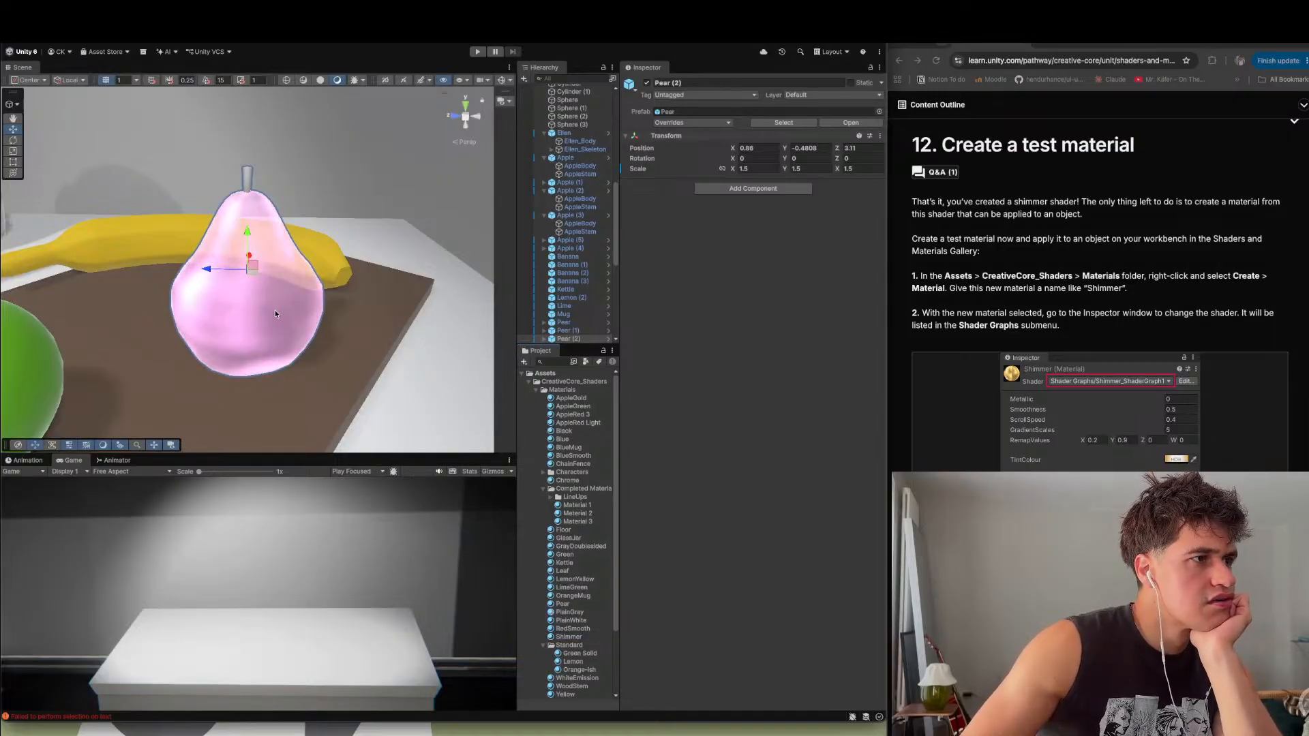
click(361, 338)
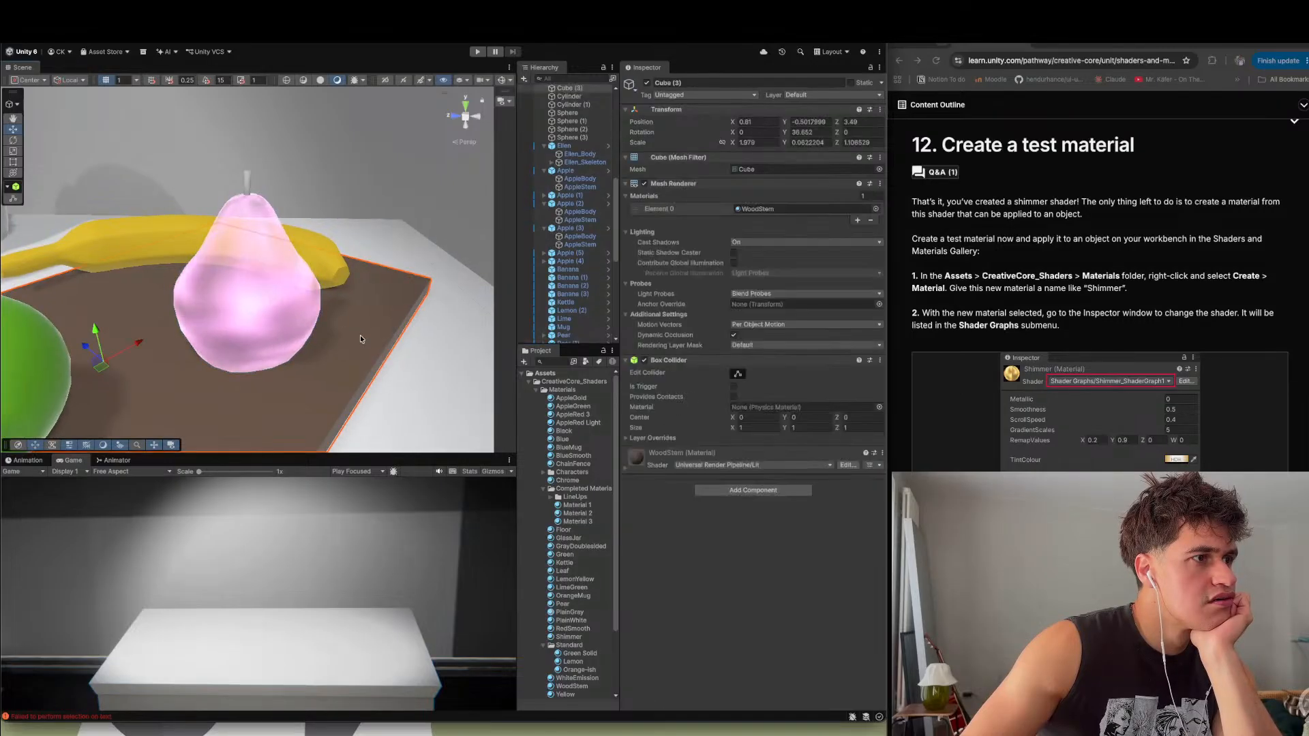
- Select the PearBody part of the Pear (2) object and open its Shimmer material's properties
click(265, 312)
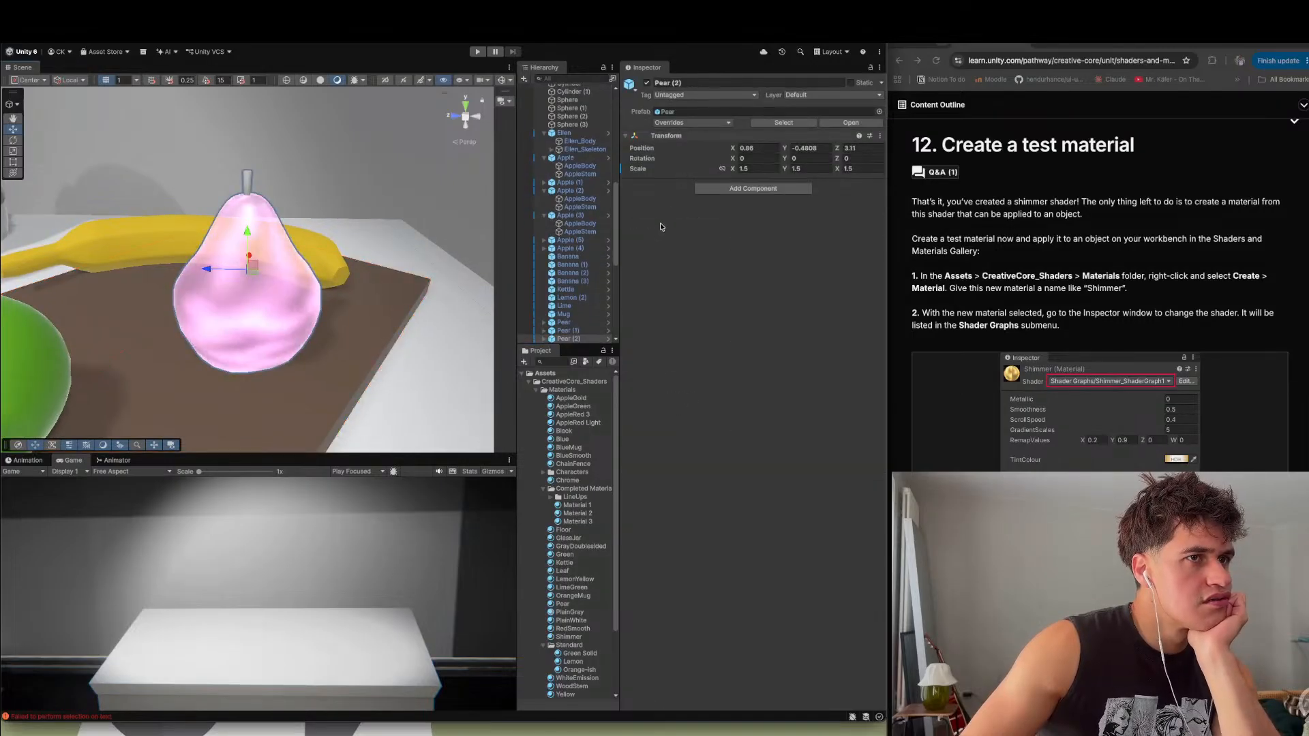
scroll(561, 291, down, 3)
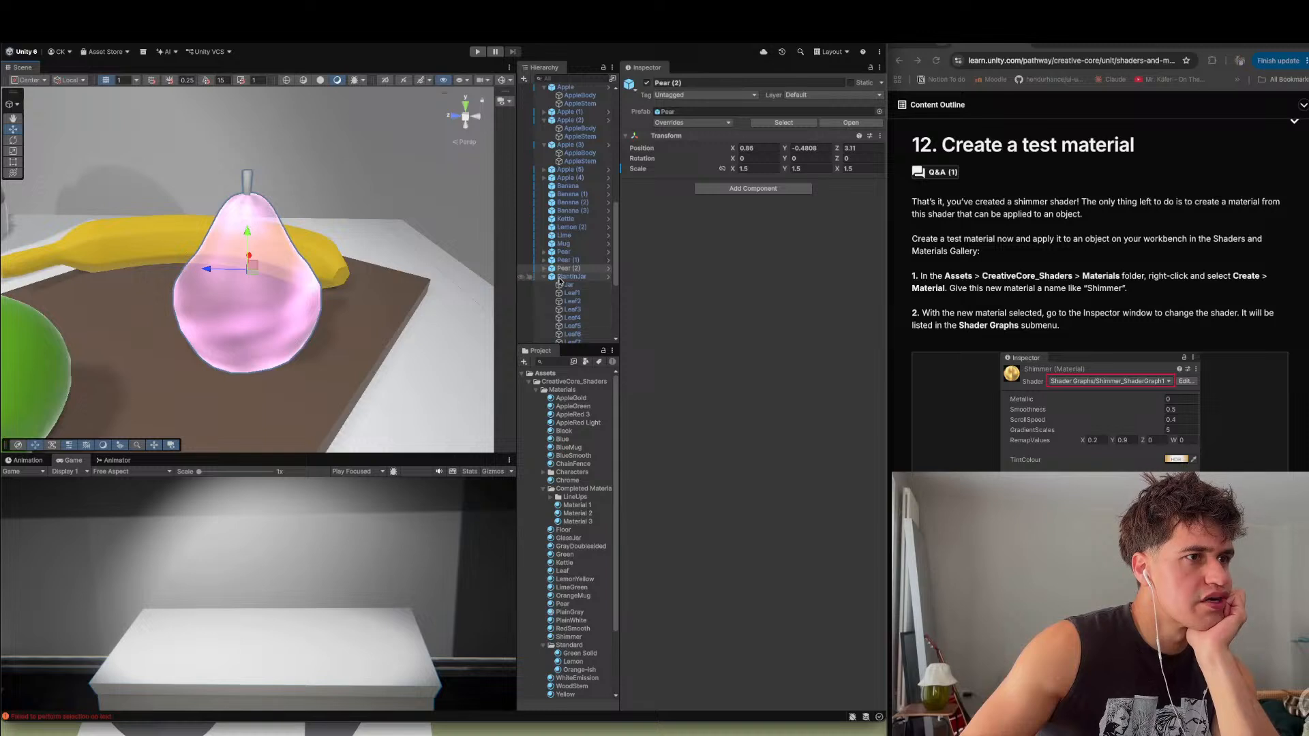
click(544, 269)
click(569, 284)
click(572, 277)
click(624, 375)
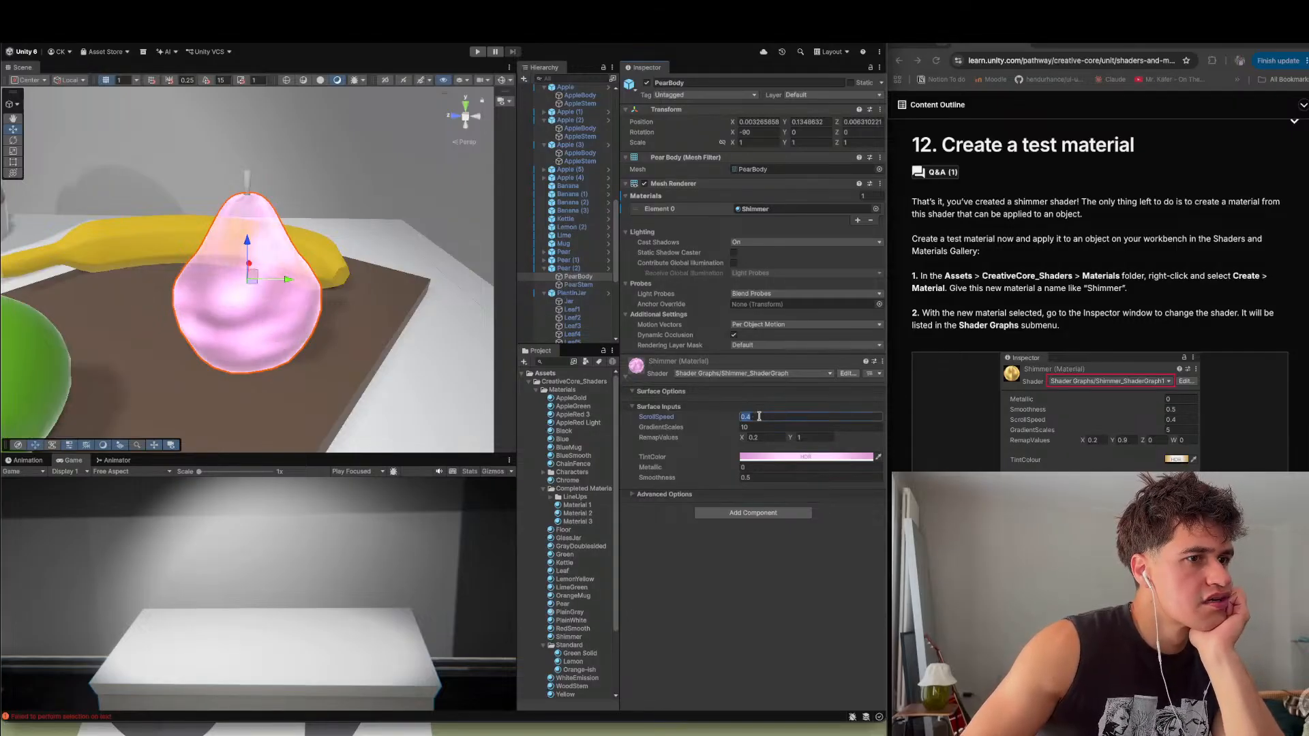
- Try ScrollSpeed values of 0.7 and 2 on the Shimmer material and settle on 0.2
click(759, 417)
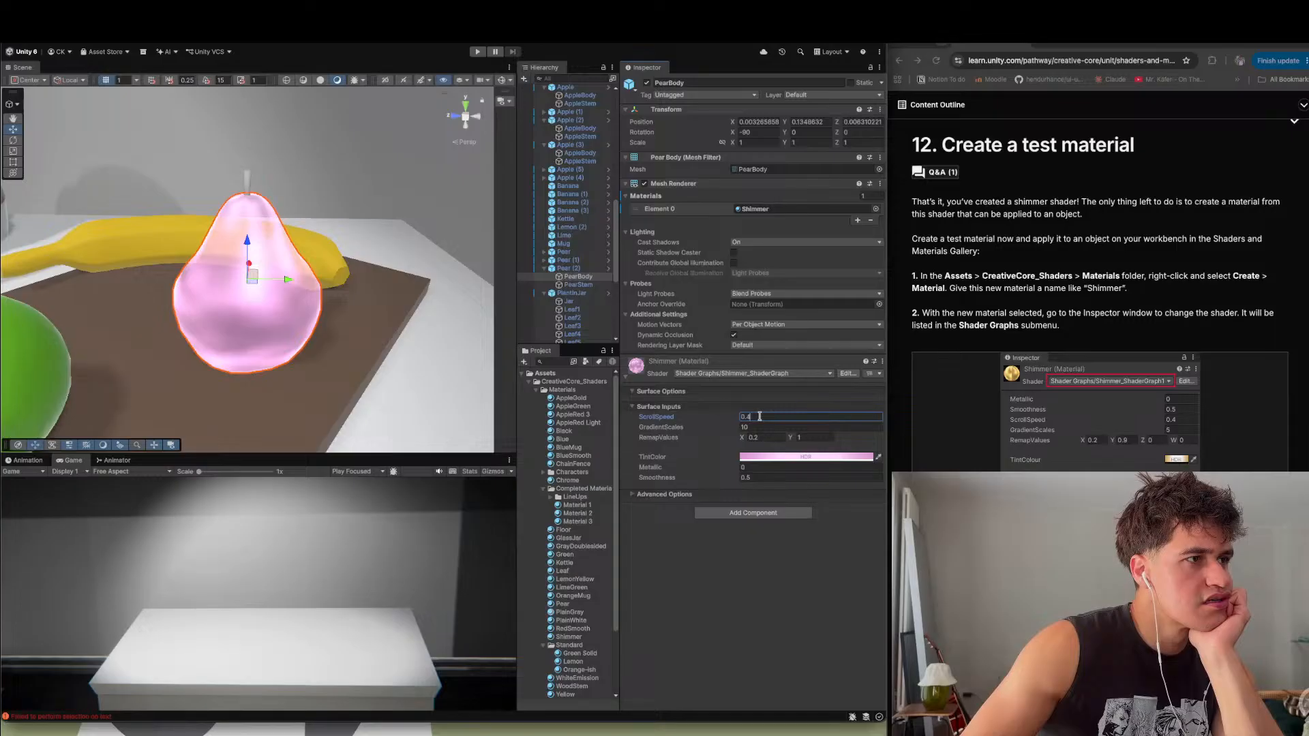
text(0.7)
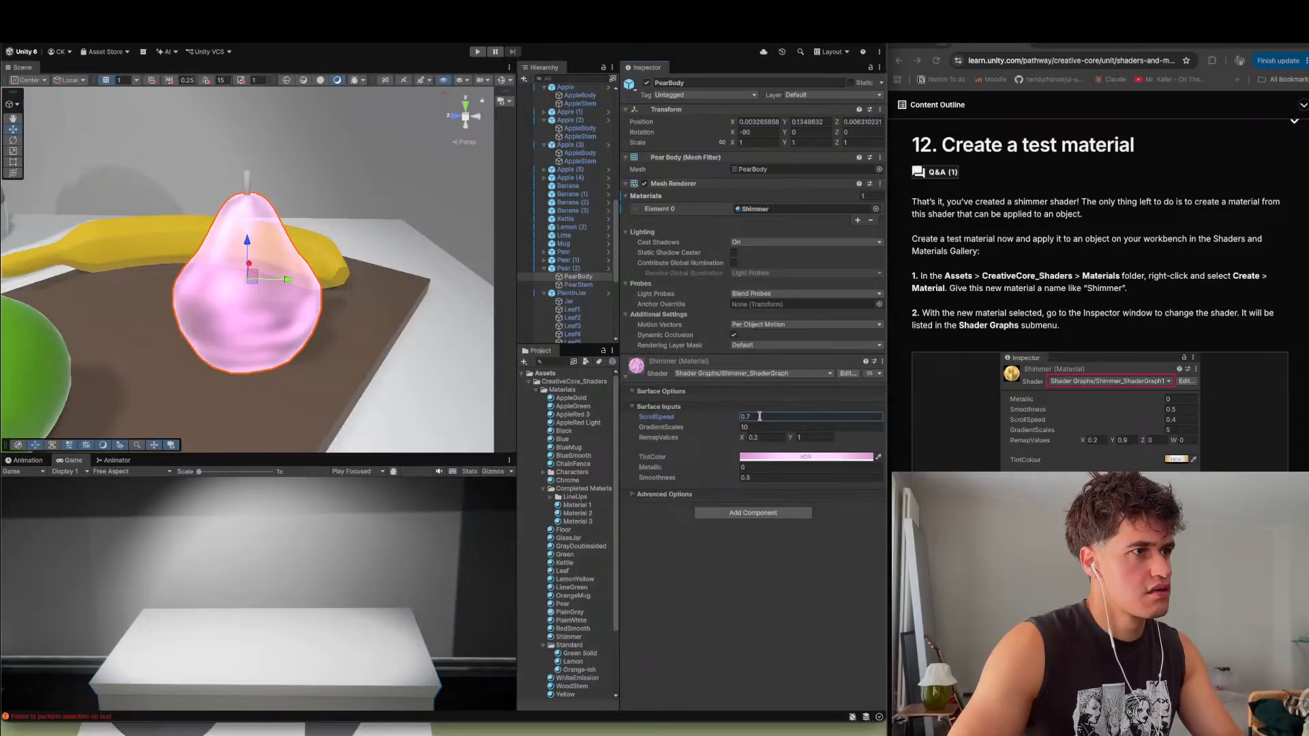
scroll(348, 297, down, 3)
scroll(348, 298, down, 4)
double_click(787, 416)
text(2)
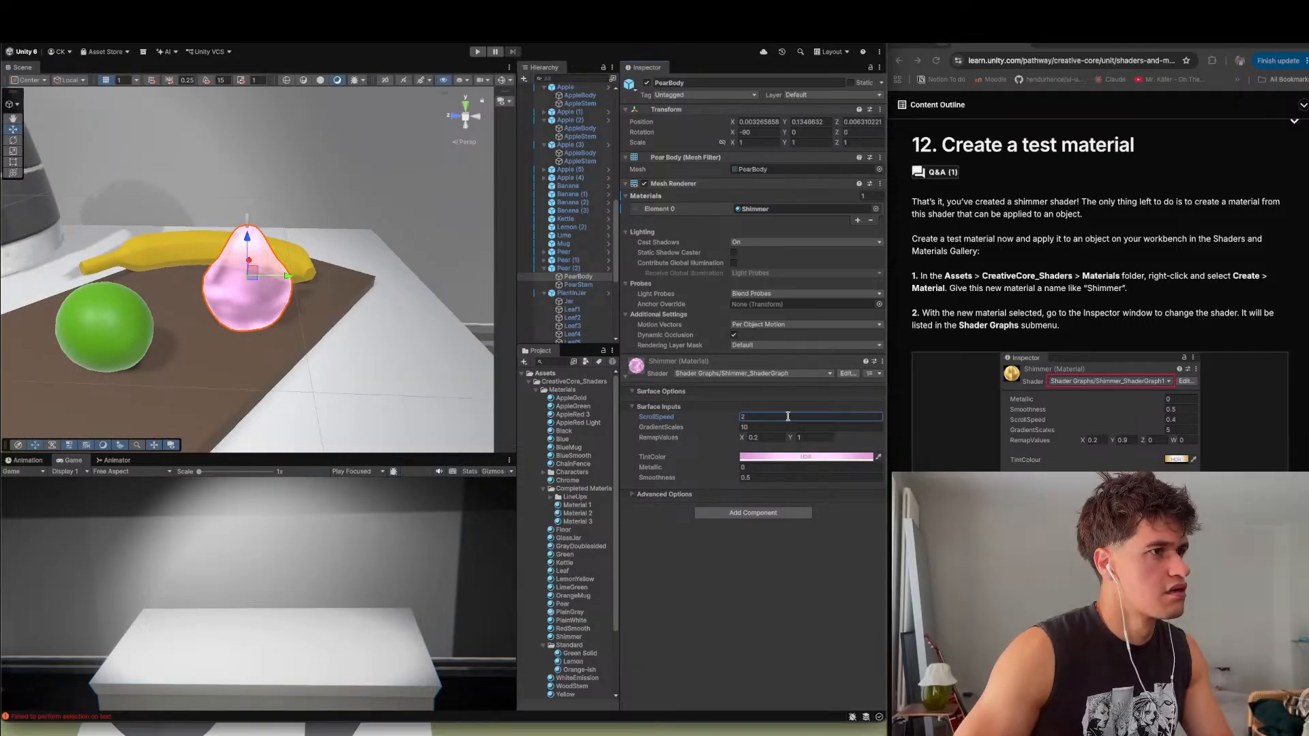
double_click(787, 416)
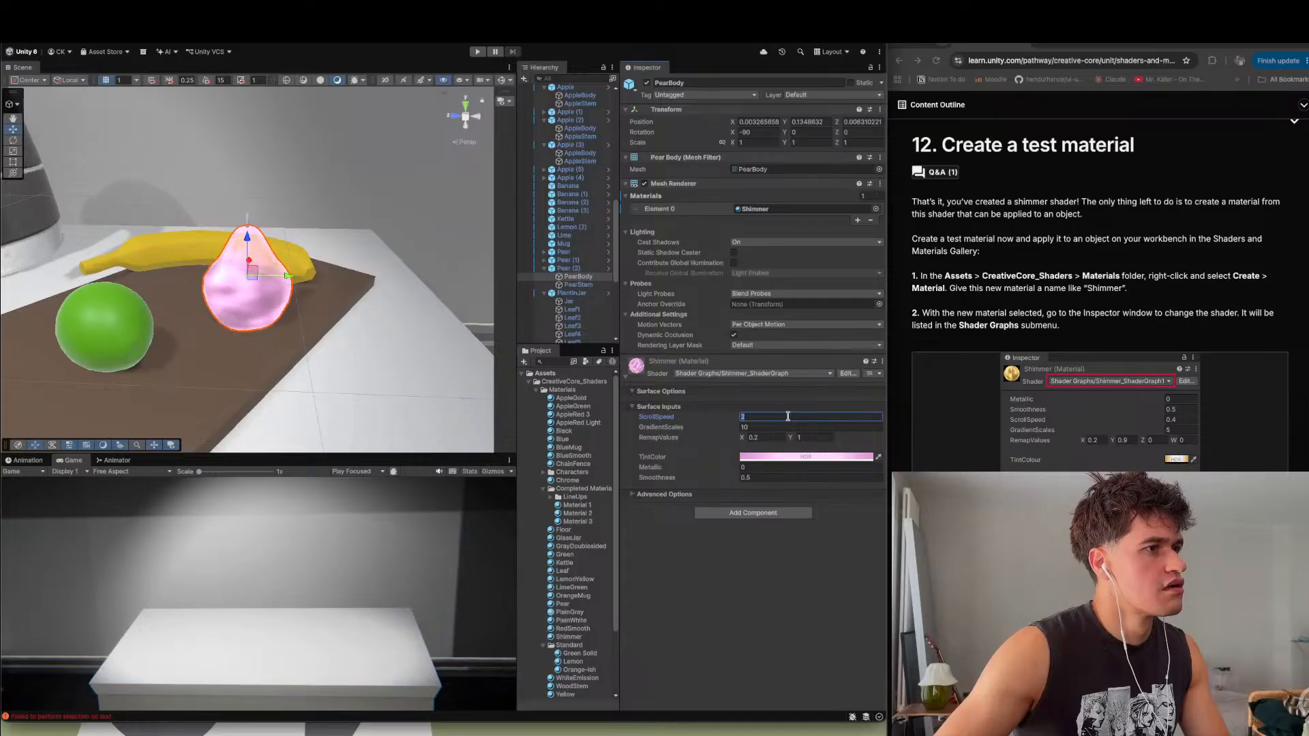
text(0.2)
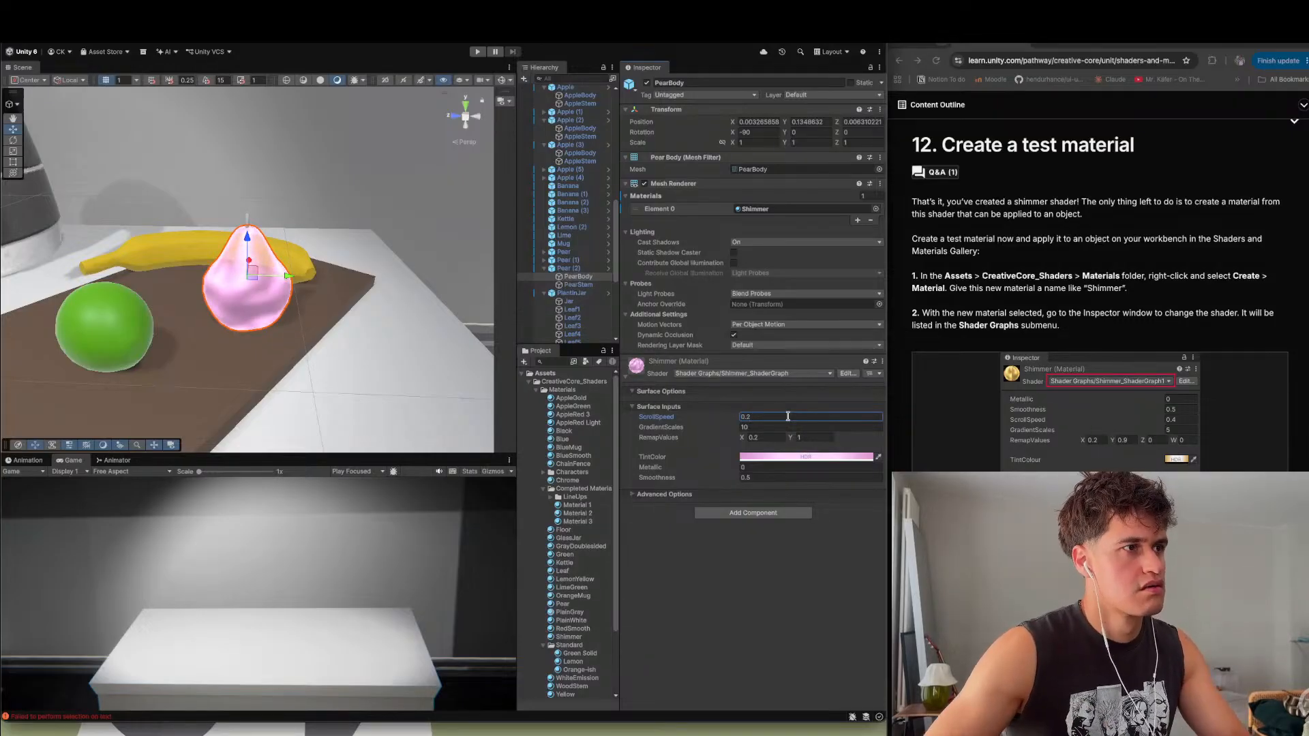
- Try a GradientScales value of 70 on the Shimmer material and check the pear in the scene
click(781, 423)
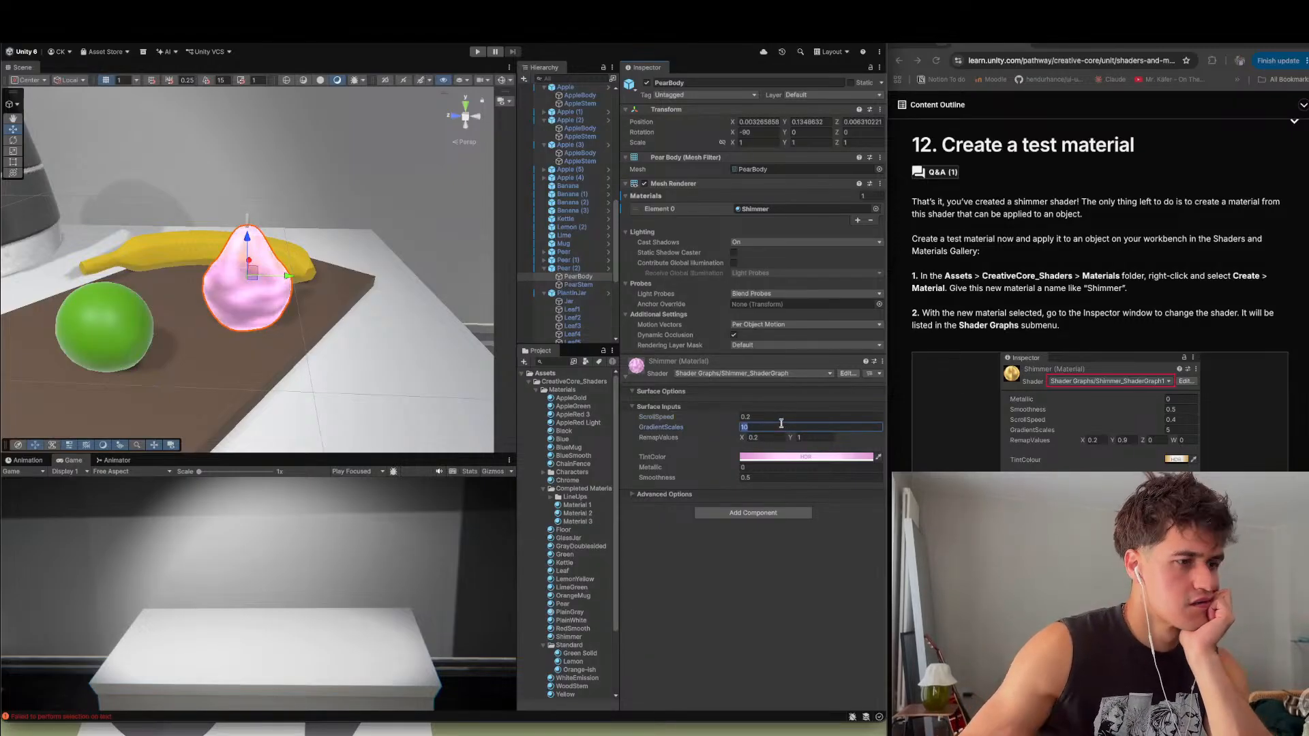
text(70)
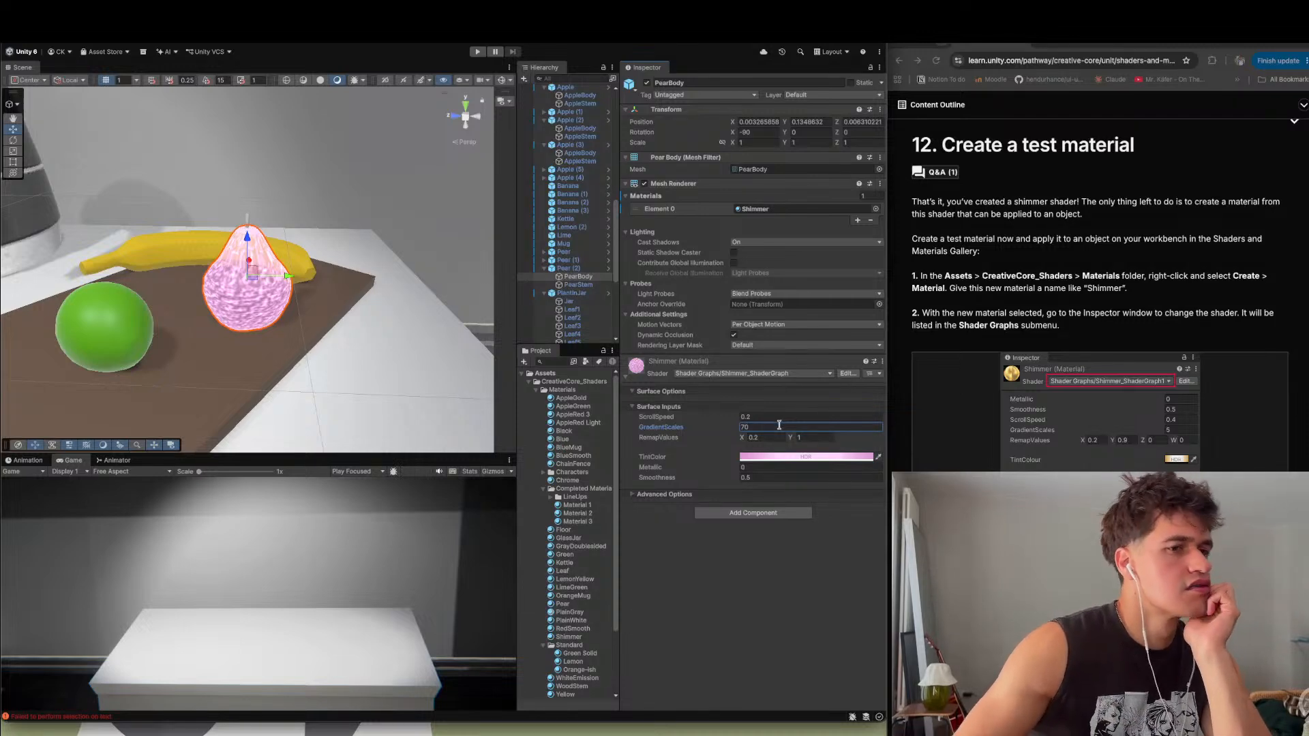
click(266, 302)
click(266, 302)
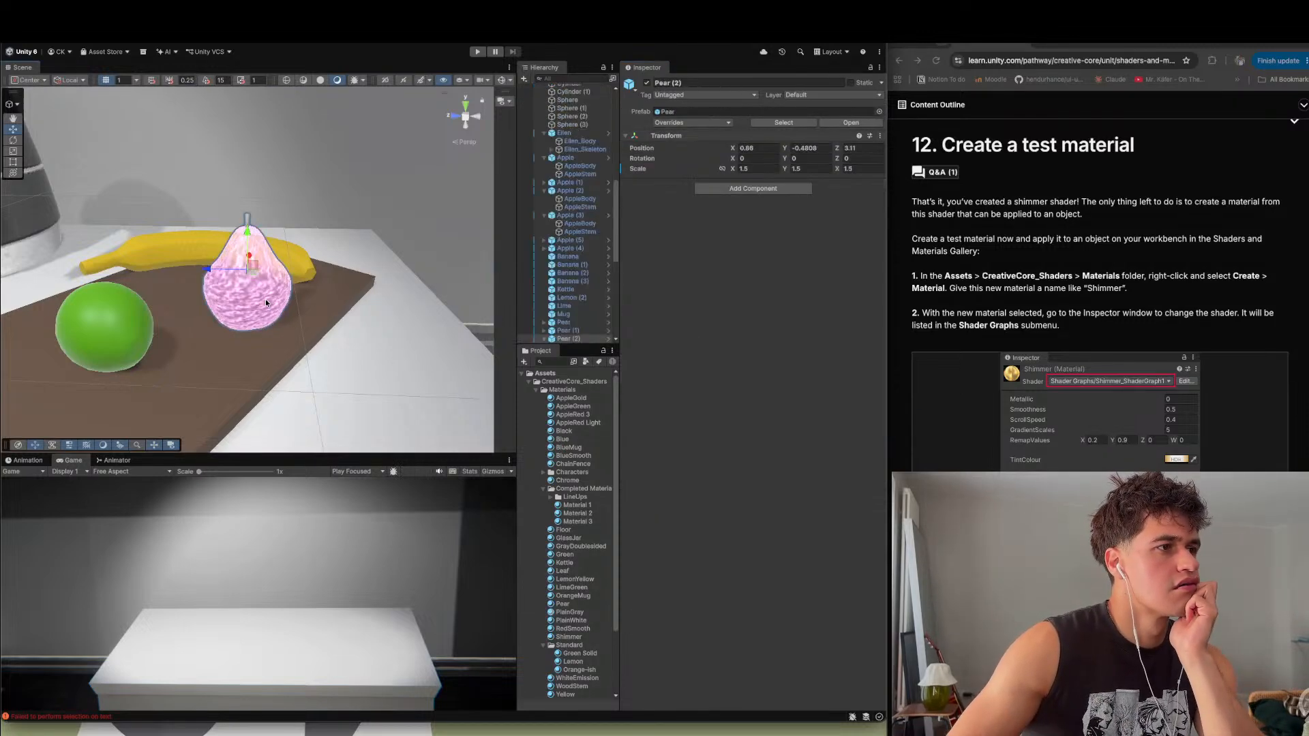
- With PearBody selected, set the Shimmer material's GradientScales to 30 and RemapValues X to 0.4
scroll(558, 342, down, 3)
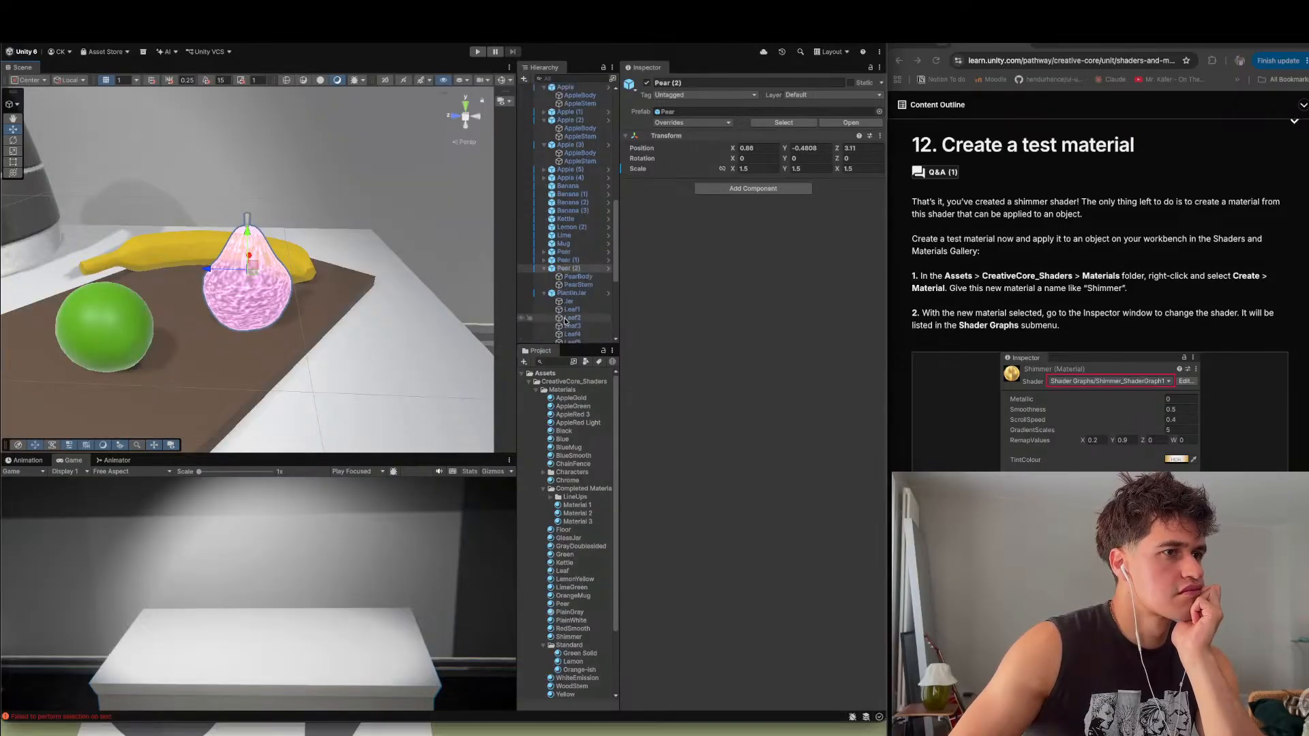
click(580, 277)
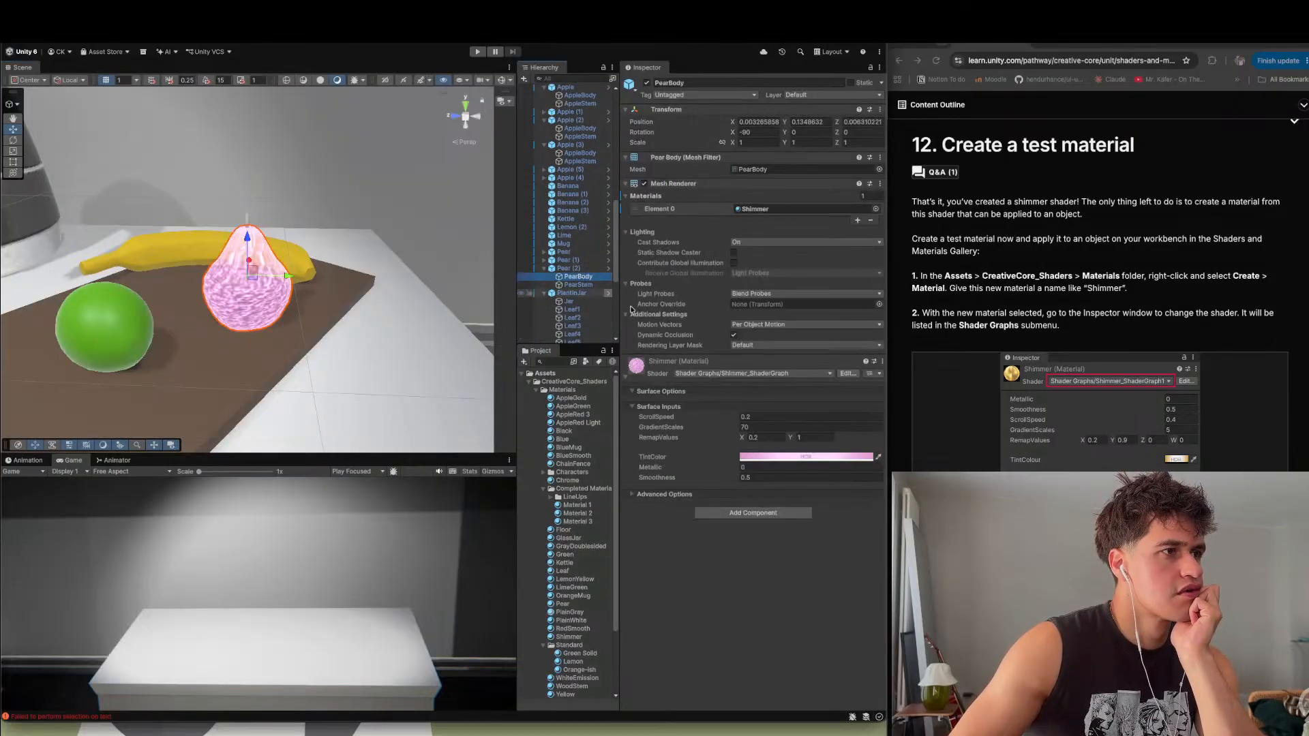
click(751, 426)
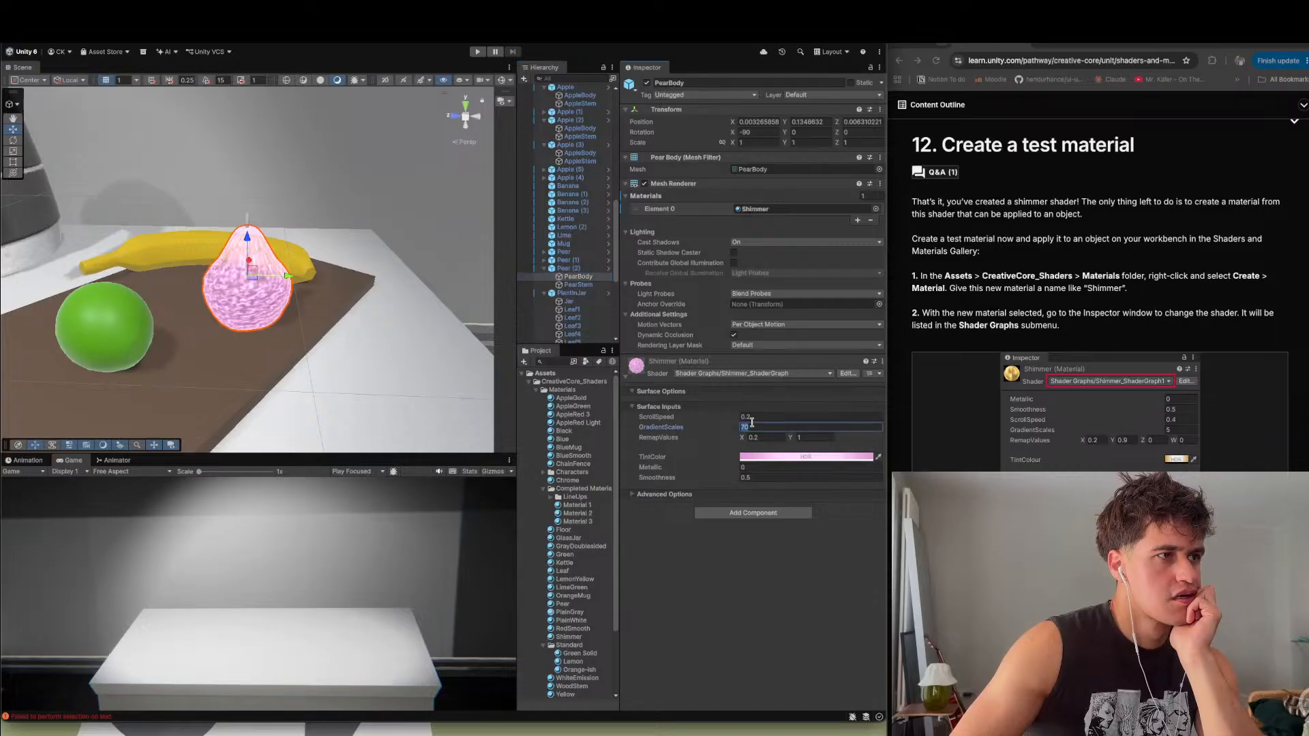
text(30)
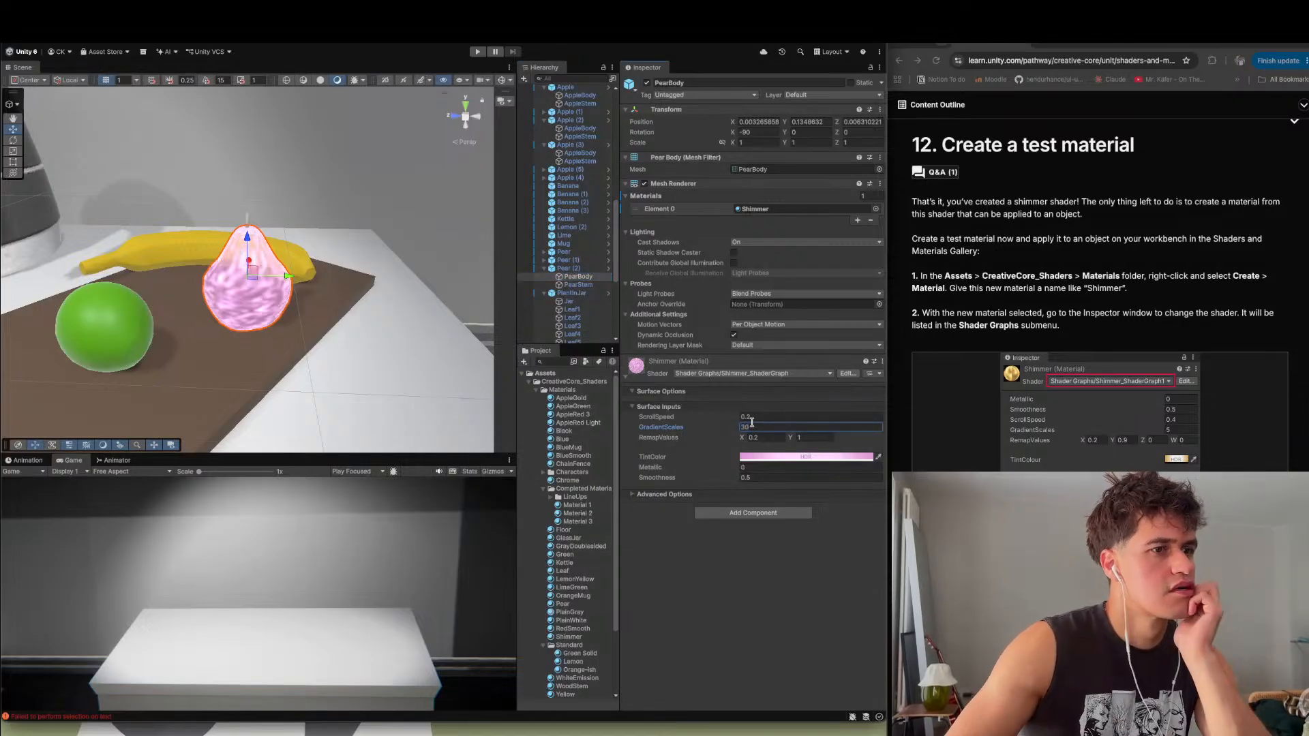
click(780, 437)
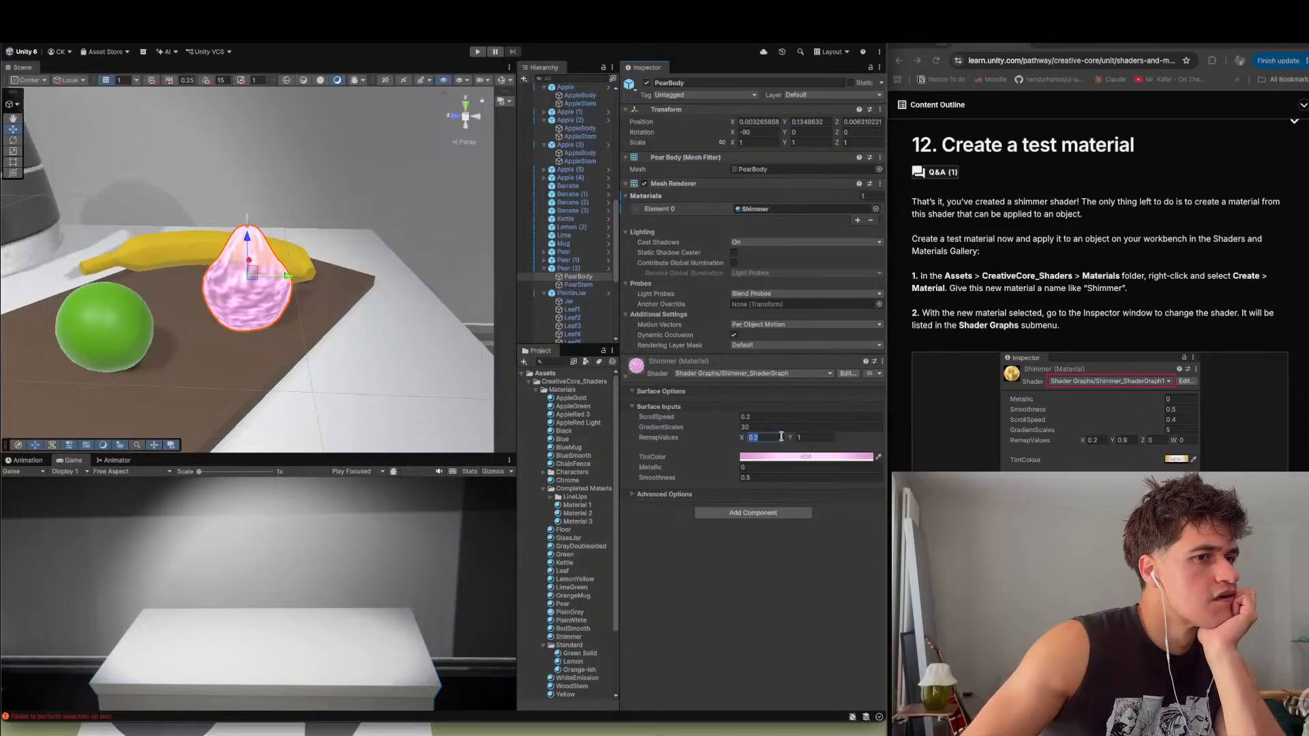
text(0.4)
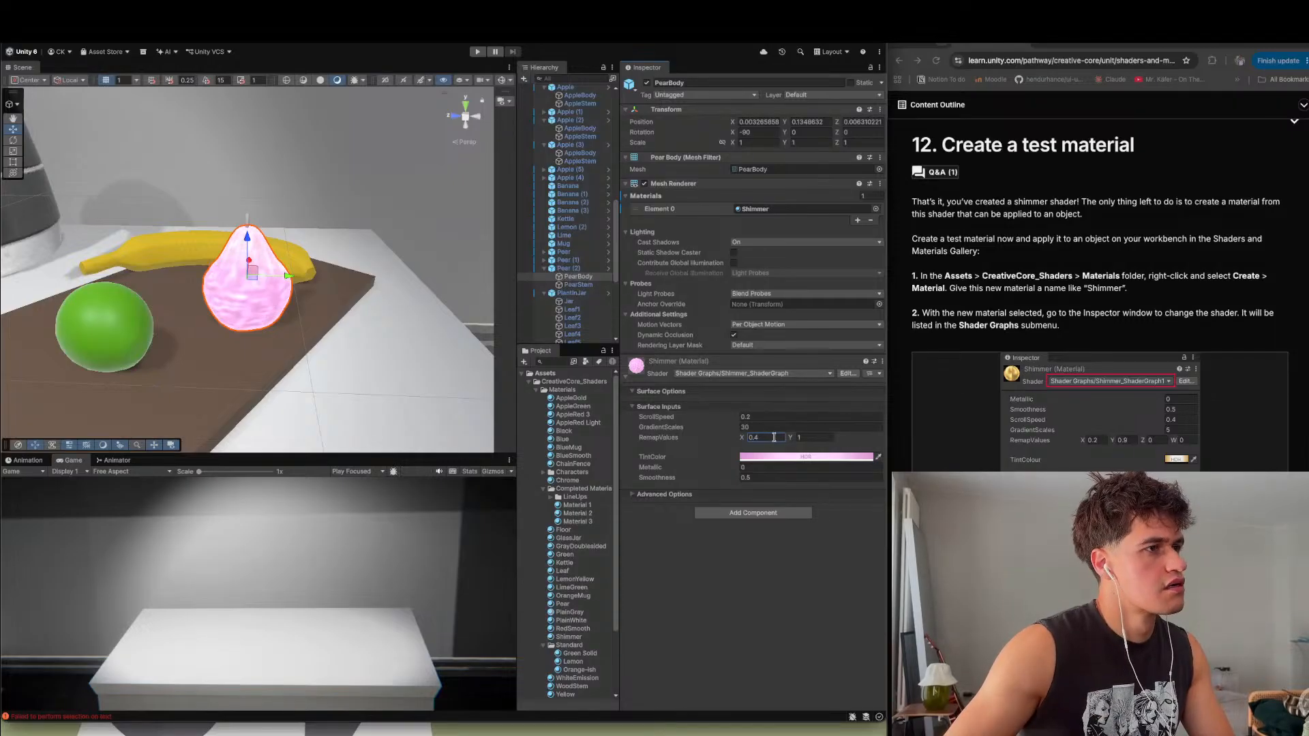
- Set the Shimmer material's Metallic value to 1 and its Smoothness to 0.4
click(774, 466)
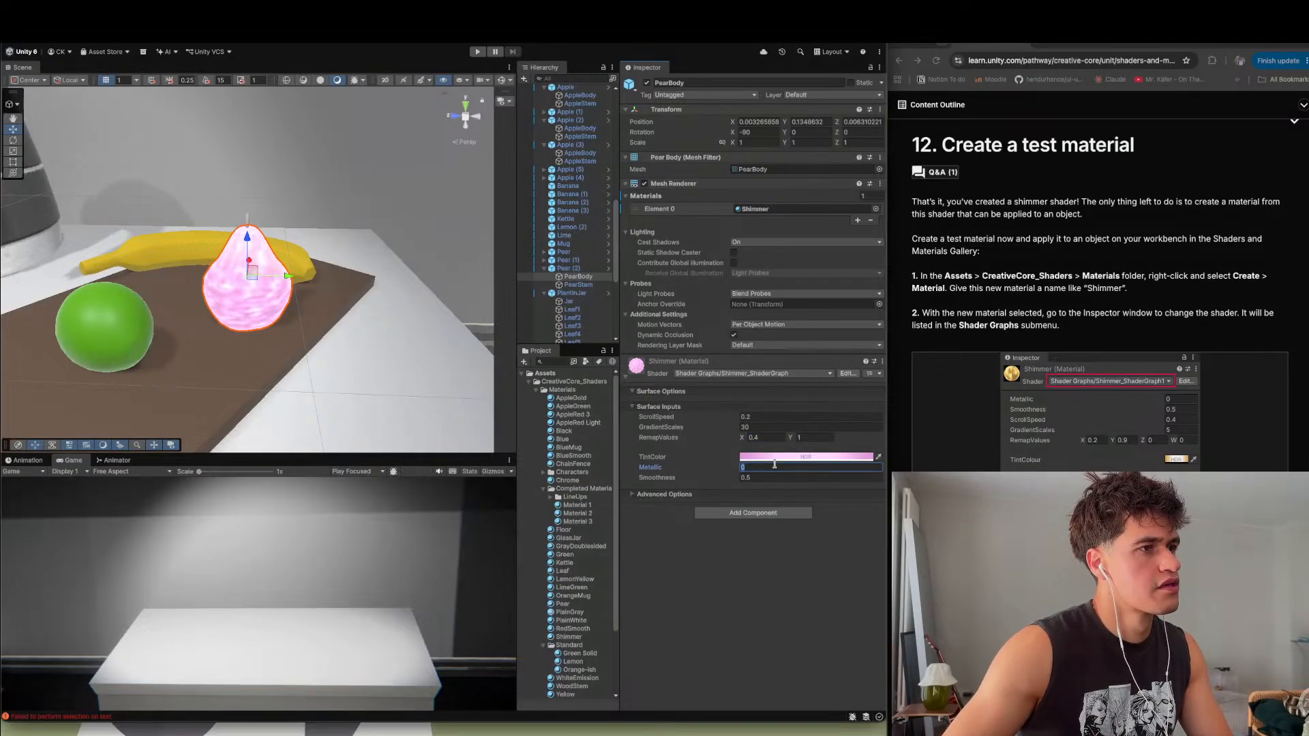
text(10)
key(BackSpace)
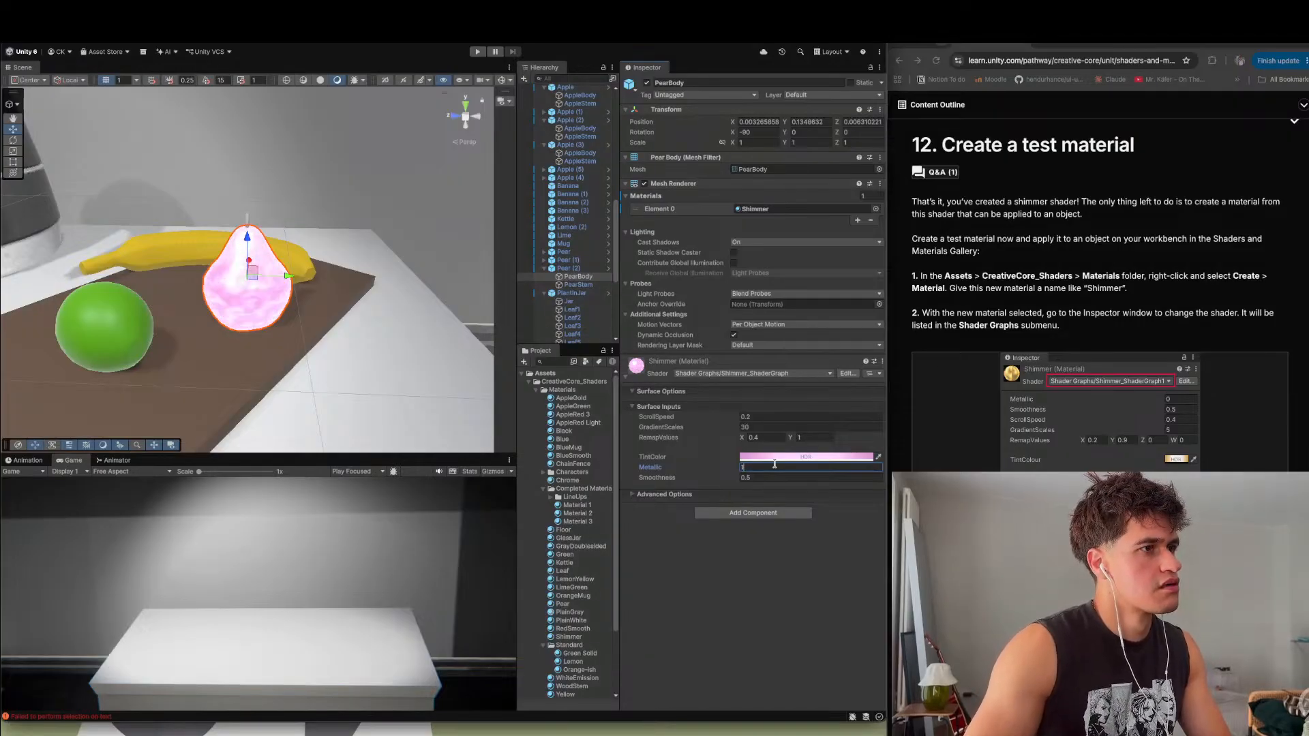
click(769, 478)
text(1)
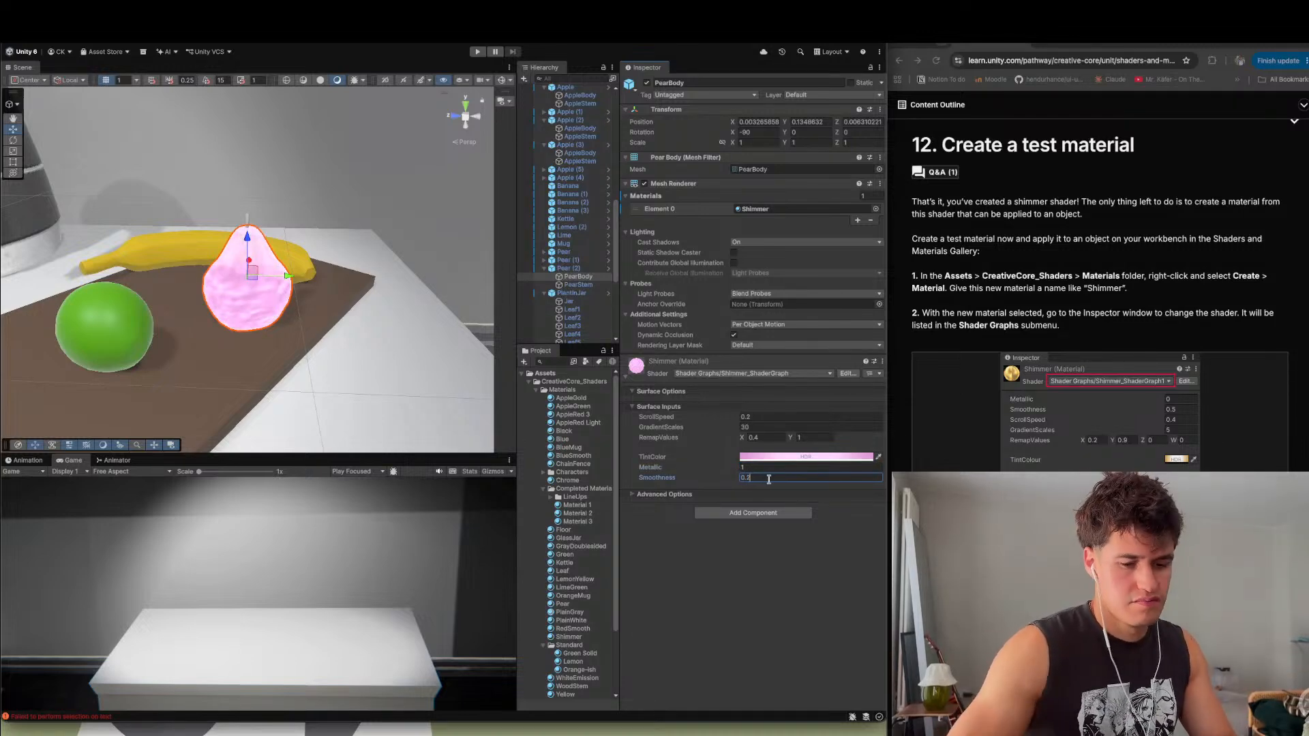
key(BackSpace)
text(0)
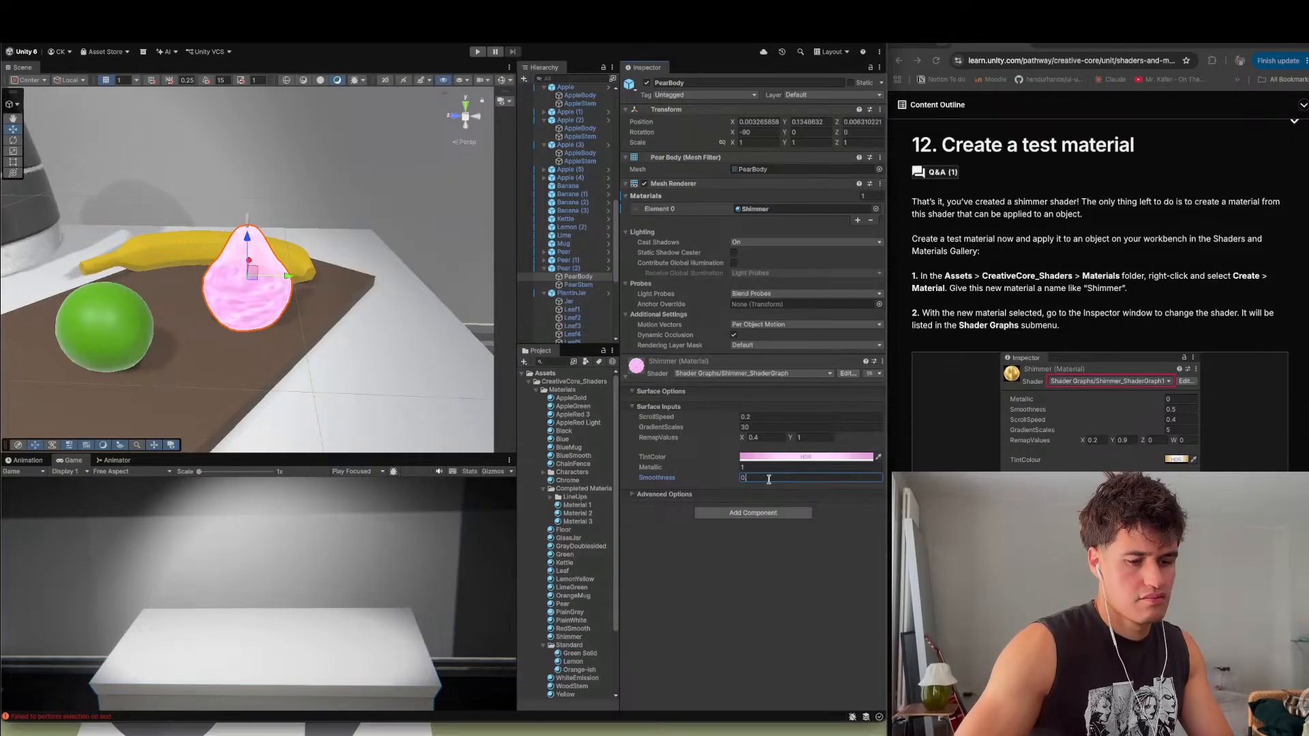
text(.4)
key(Return)
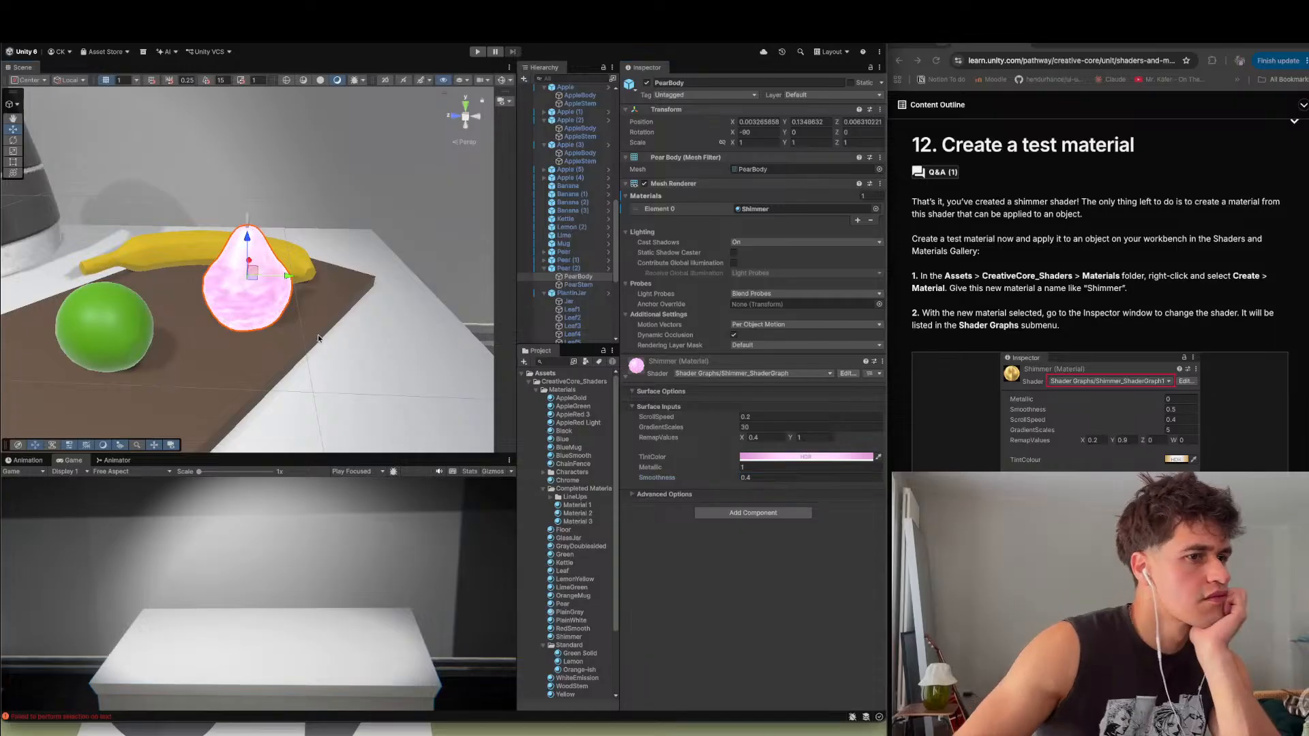
- Deselect the pear and examine its shimmer up close and from farther back over the workbench
click(318, 338)
scroll(294, 292, up, 3)
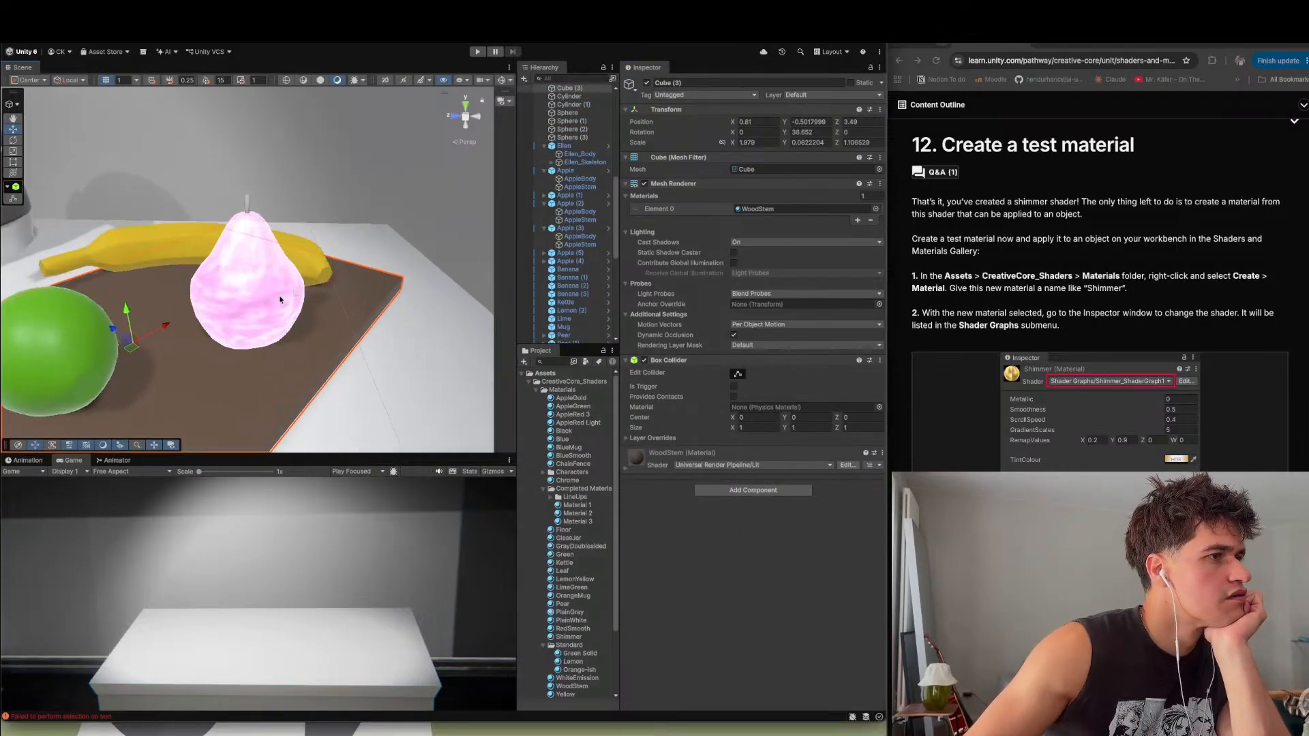
scroll(279, 299, down, 6)
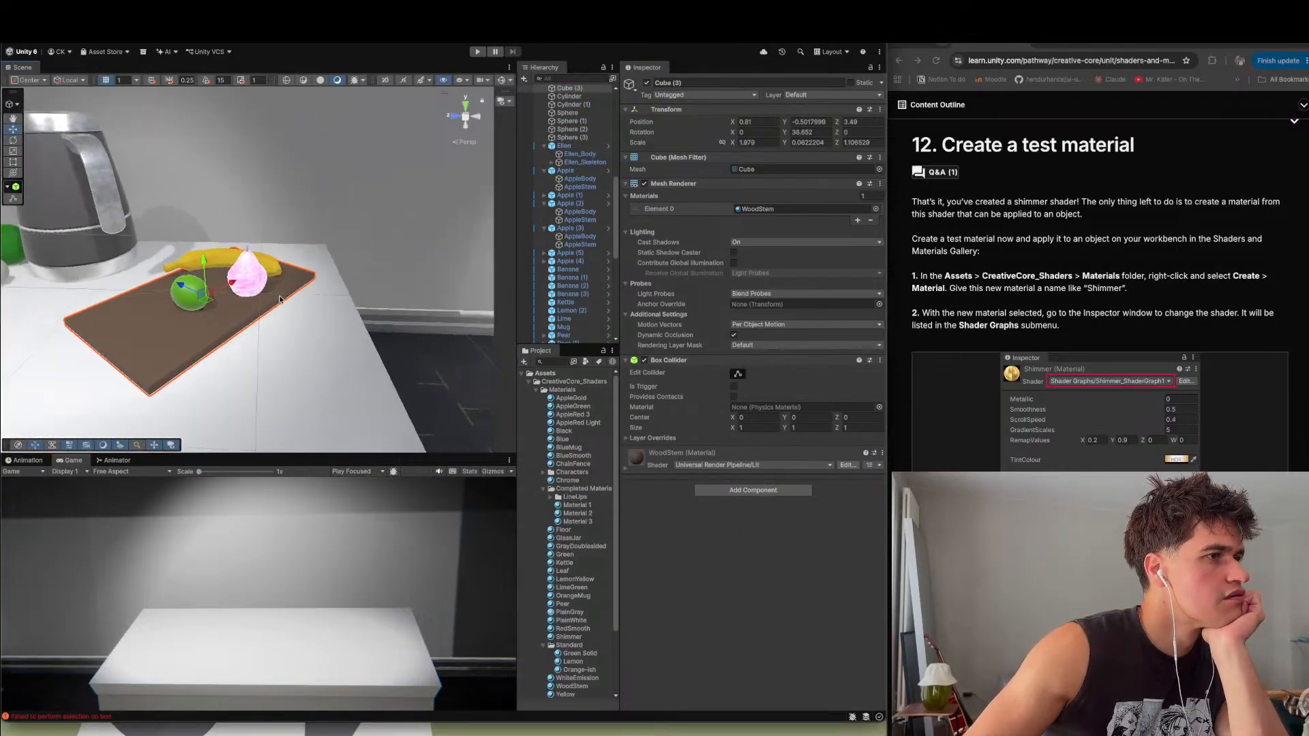
scroll(279, 298, down, 1)
middle_drag(240, 285, 346, 272)
- On PearBody of the pear on the cutting board, change the Shimmer material's TintColor to yellow-green, about RGB 50, 176, 0
click(347, 272)
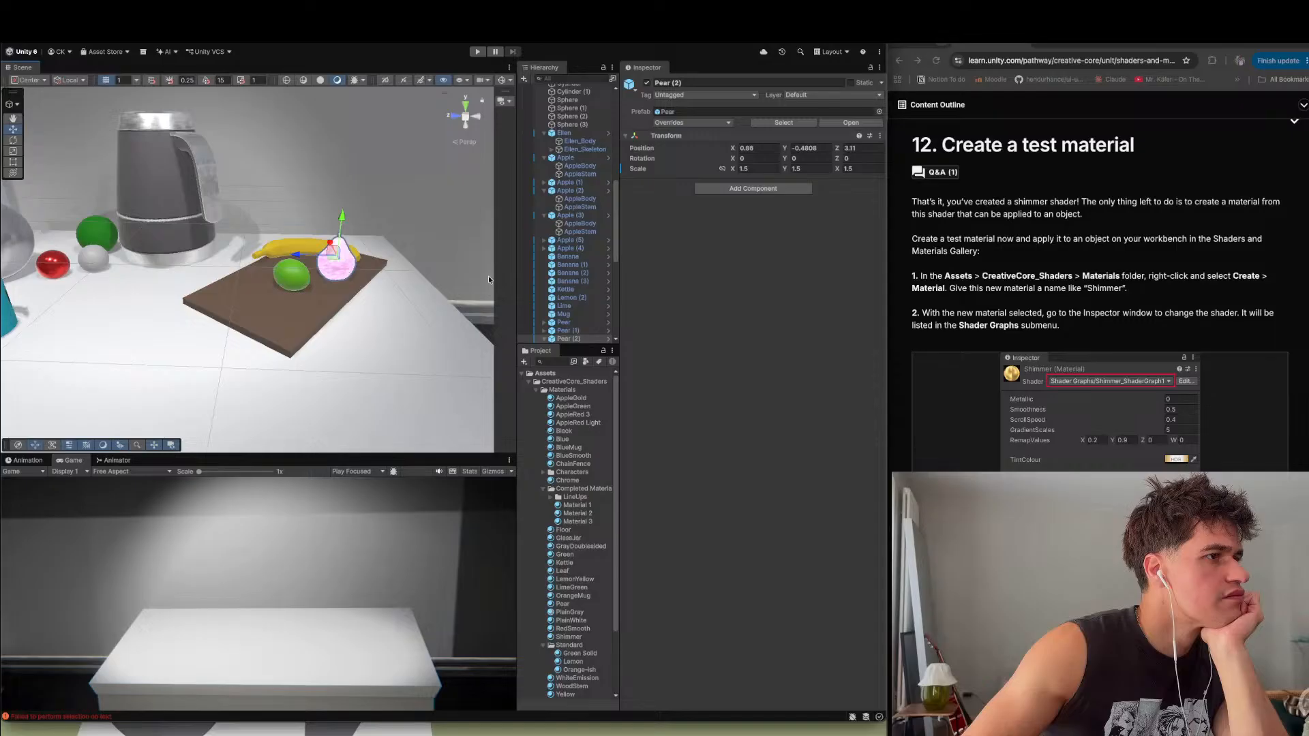
scroll(587, 318, down, 5)
click(577, 217)
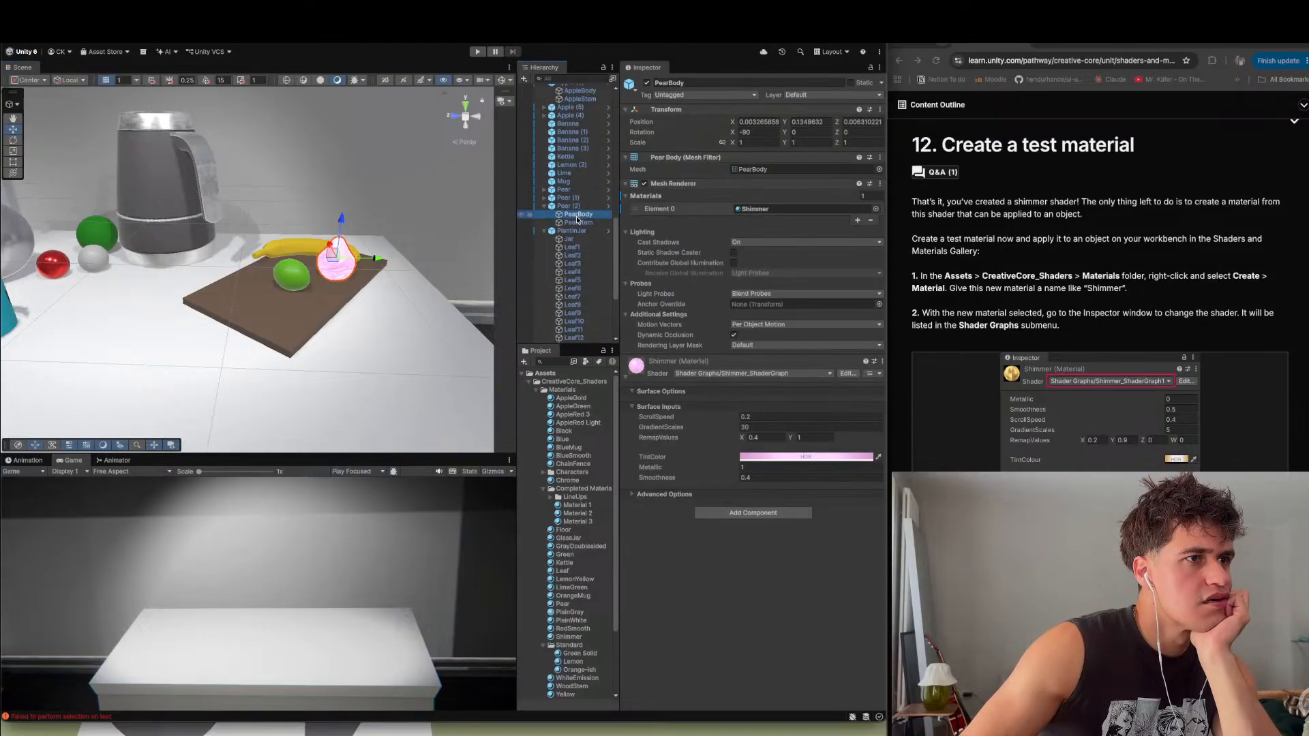
click(768, 455)
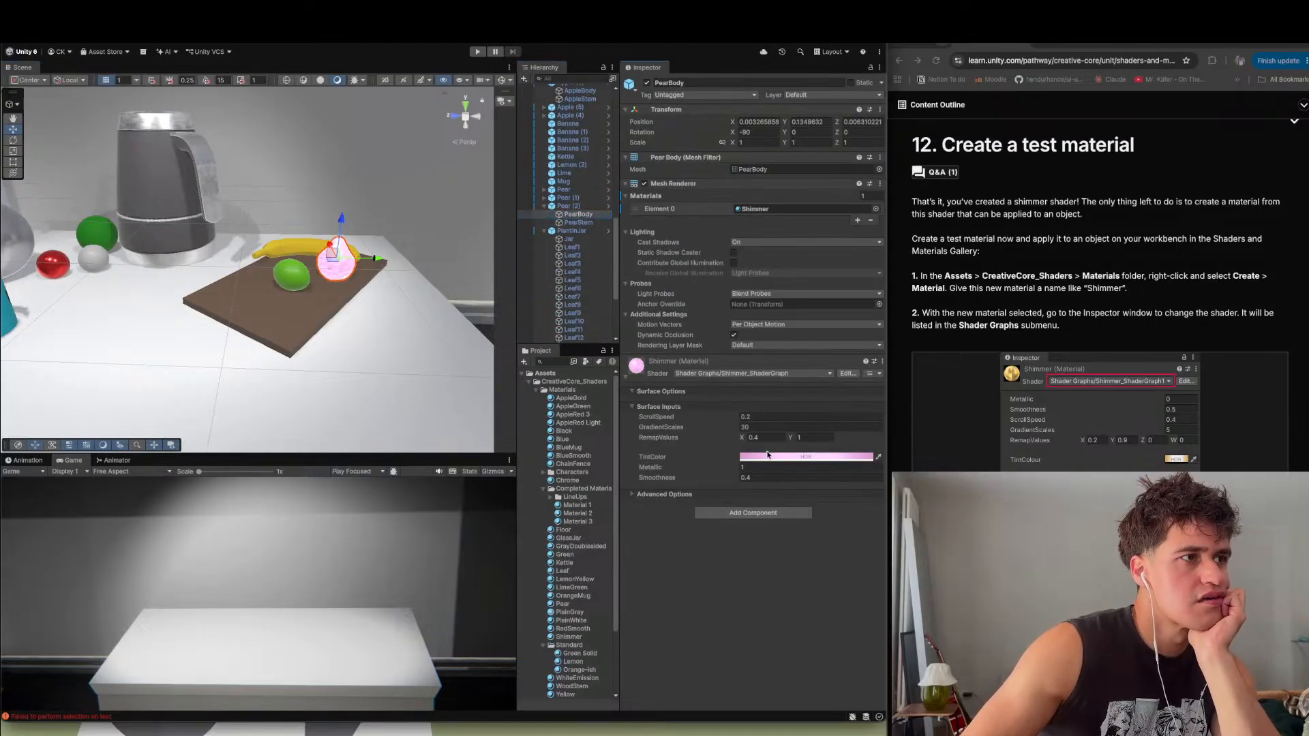
mouse_move(797, 456)
mouse_down()
mouse_move(808, 428)
mouse_move(860, 468)
mouse_up()
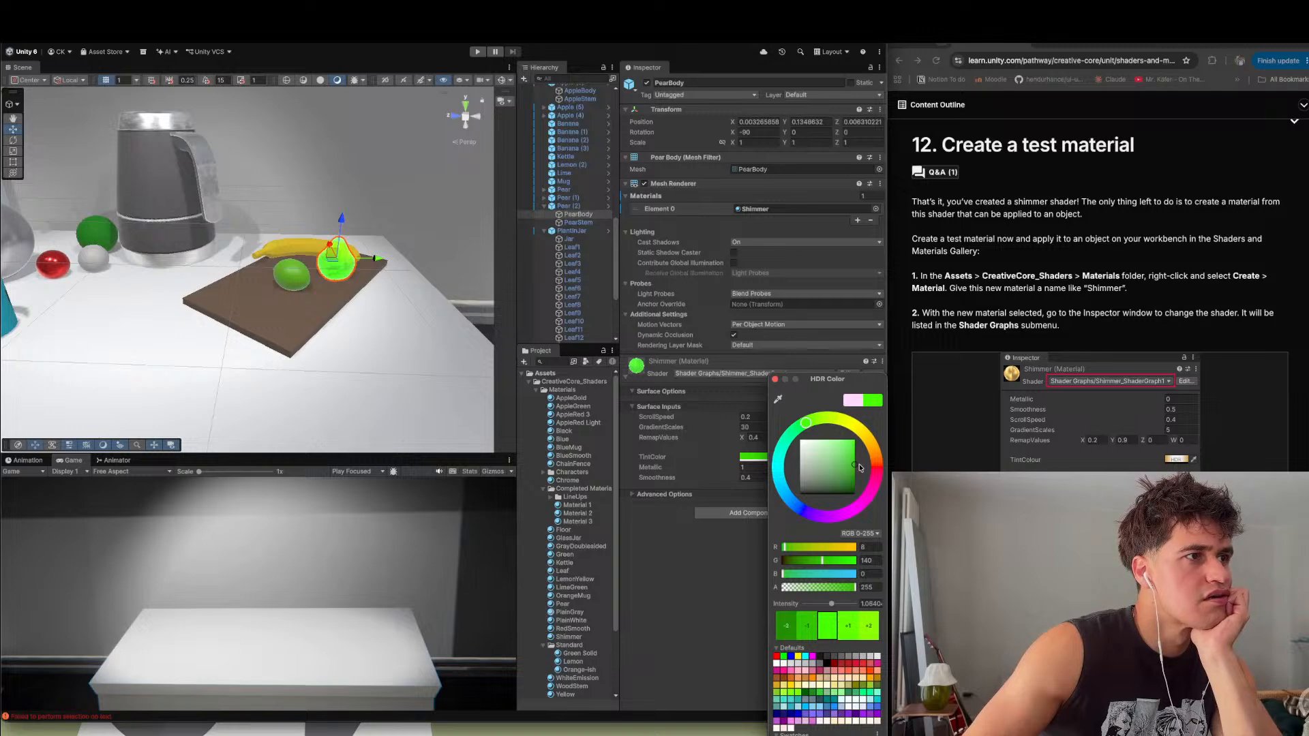
click(848, 426)
mouse_move(829, 425)
mouse_down()
mouse_move(817, 420)
mouse_move(857, 460)
mouse_up()
click(843, 459)
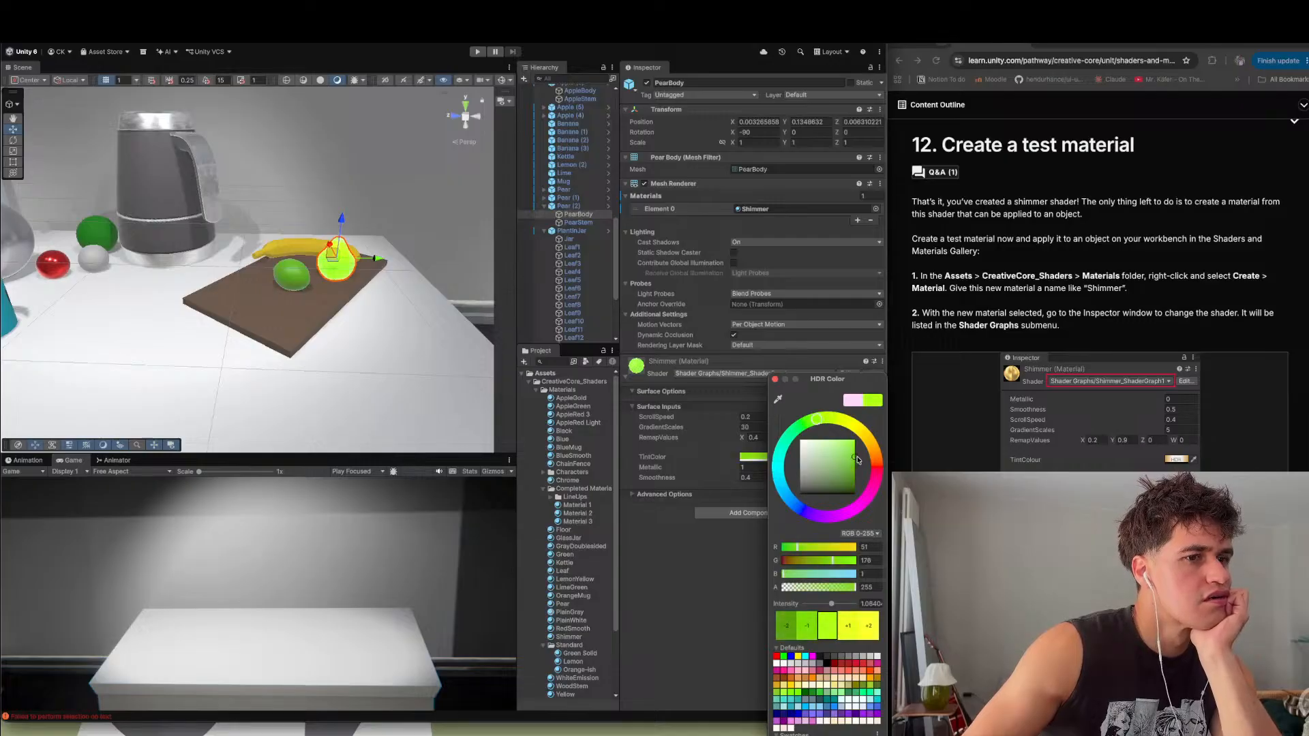
- Try darker and brighter exposure variants of the Shimmer tint, and set its HDR intensity to 0.3
click(869, 627)
click(792, 631)
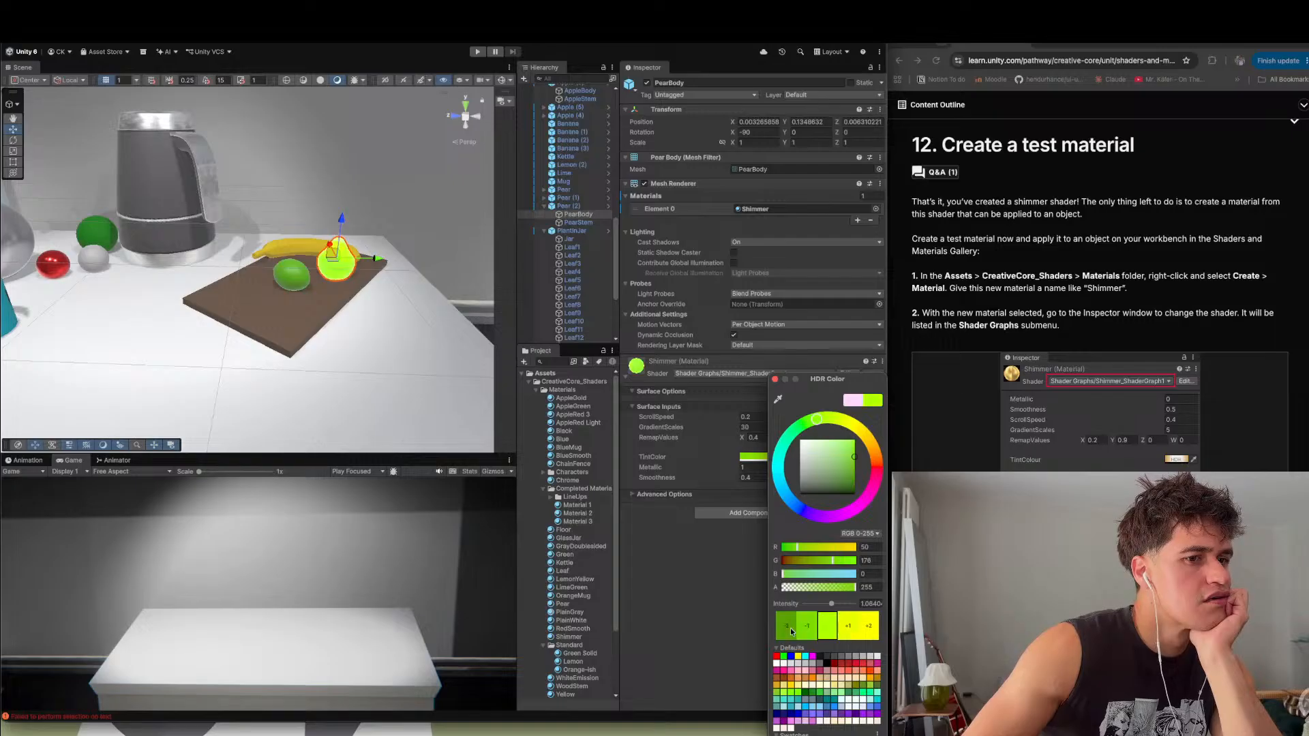
click(811, 627)
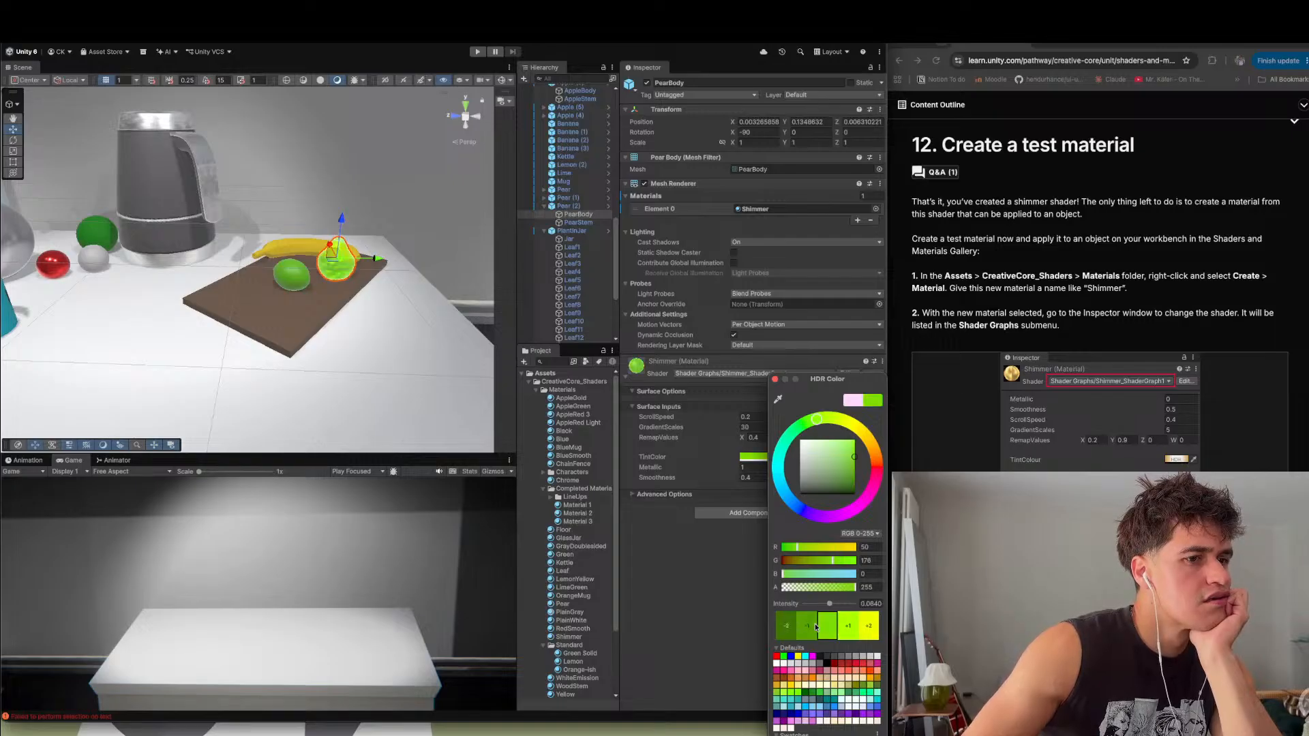
drag(824, 605, 829, 606)
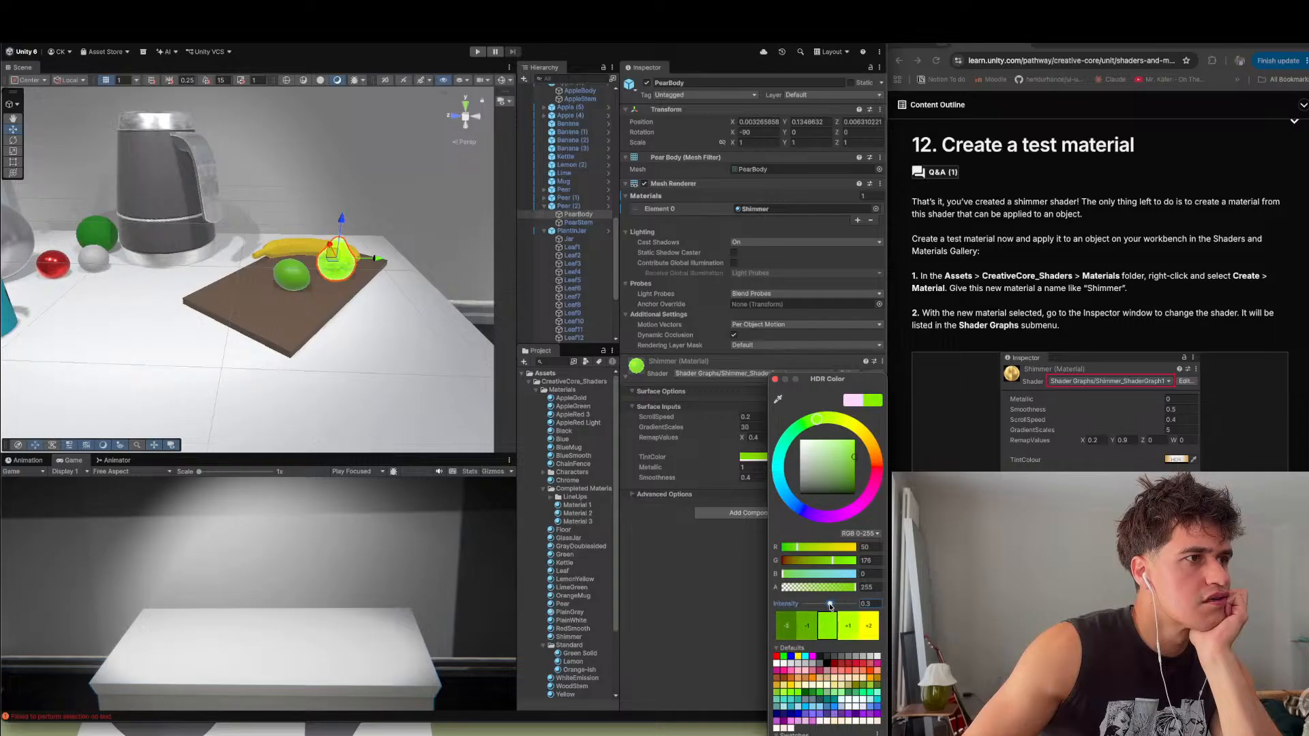
- Deselect the pear and examine its green shimmer up close and from farther back over the workbench
click(359, 379)
middle_drag(361, 284, 319, 328)
scroll(319, 328, up, 6)
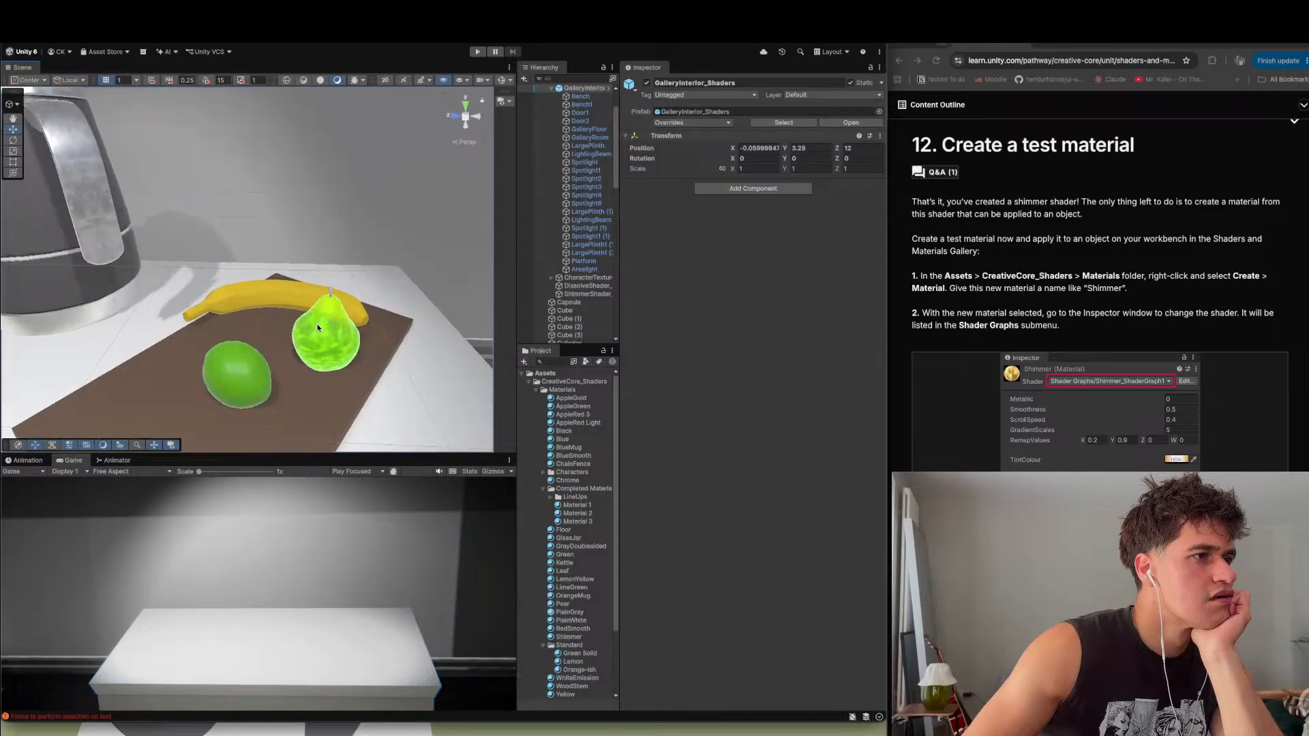
scroll(318, 328, down, 5)
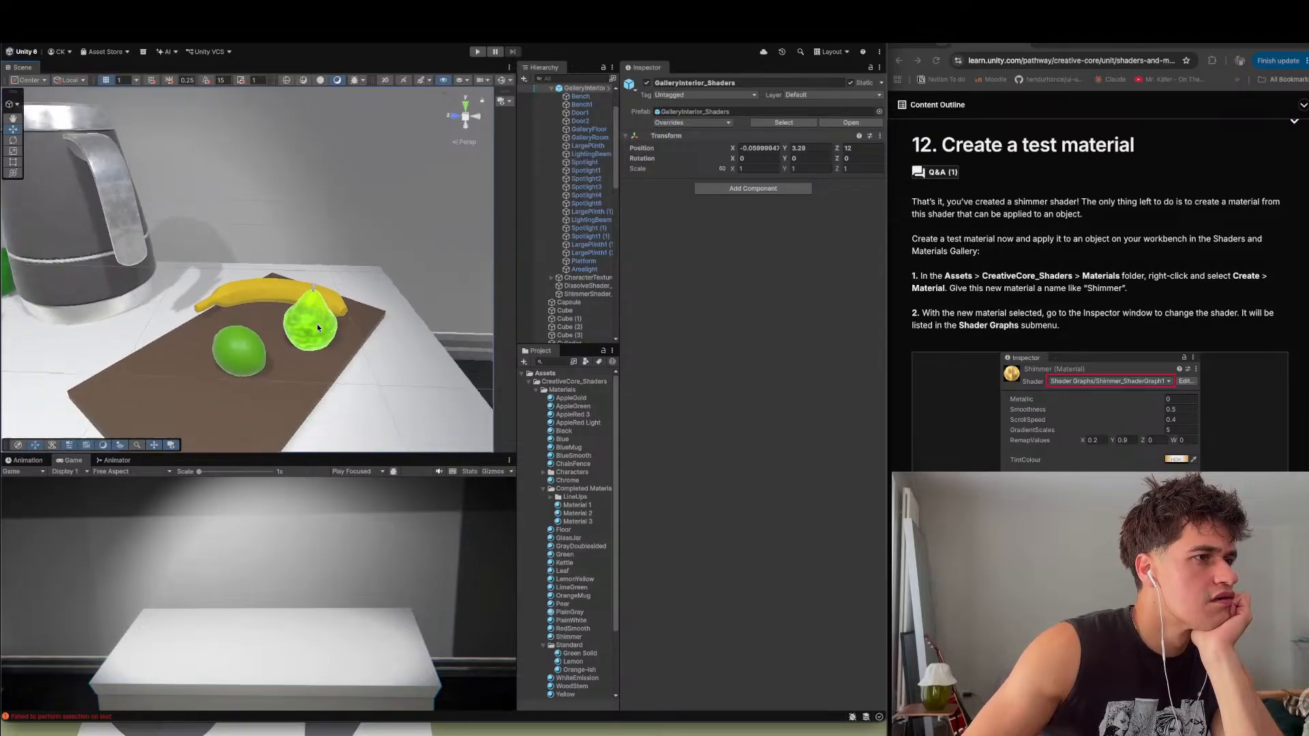
scroll(318, 328, down, 4)
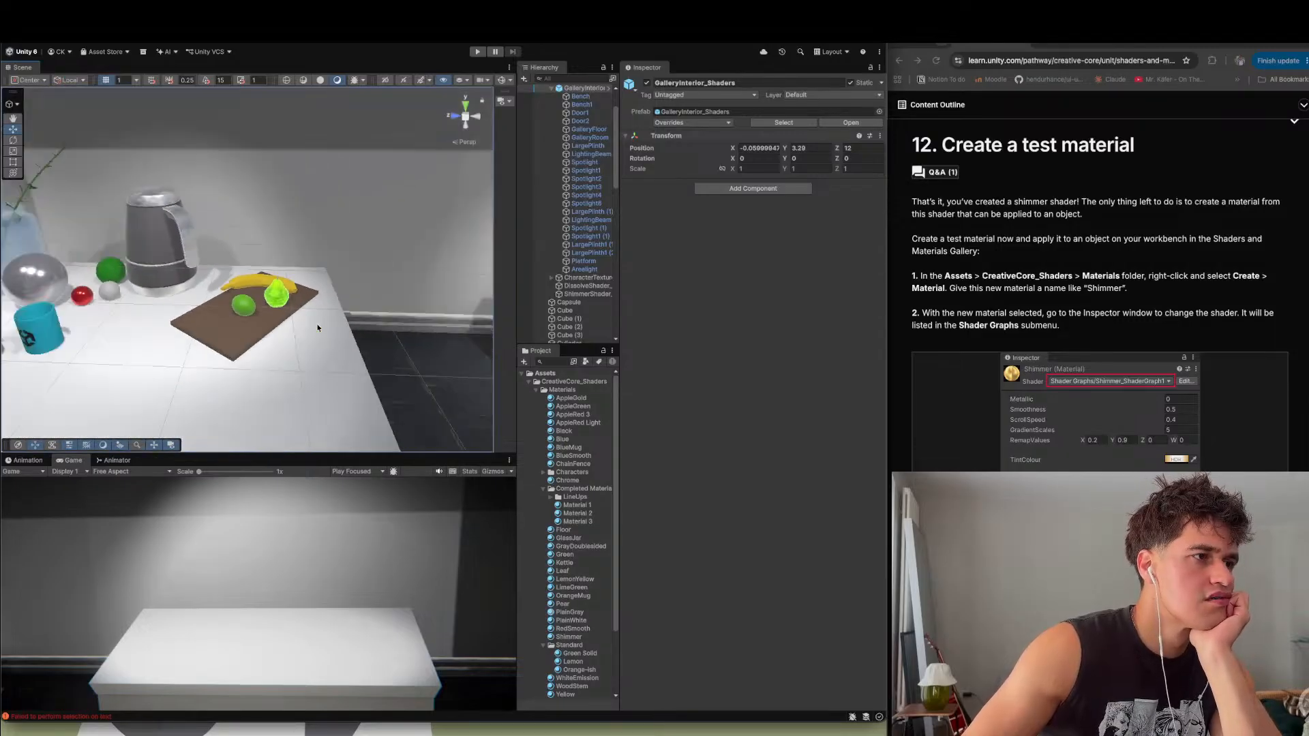
scroll(319, 334, up, 4)
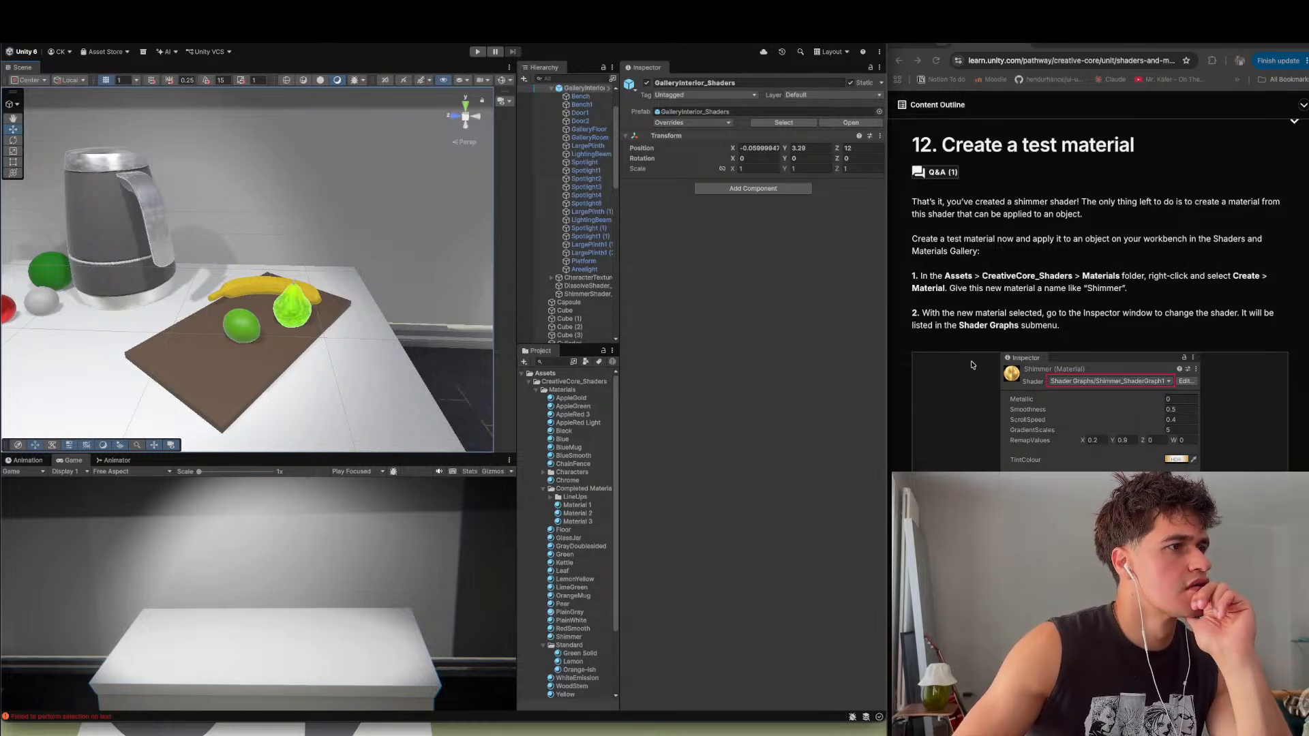
- Switch to the Unity Learn page in the browser, skim to its end and mark the tutorial complete
scroll(1015, 325, down, 10)
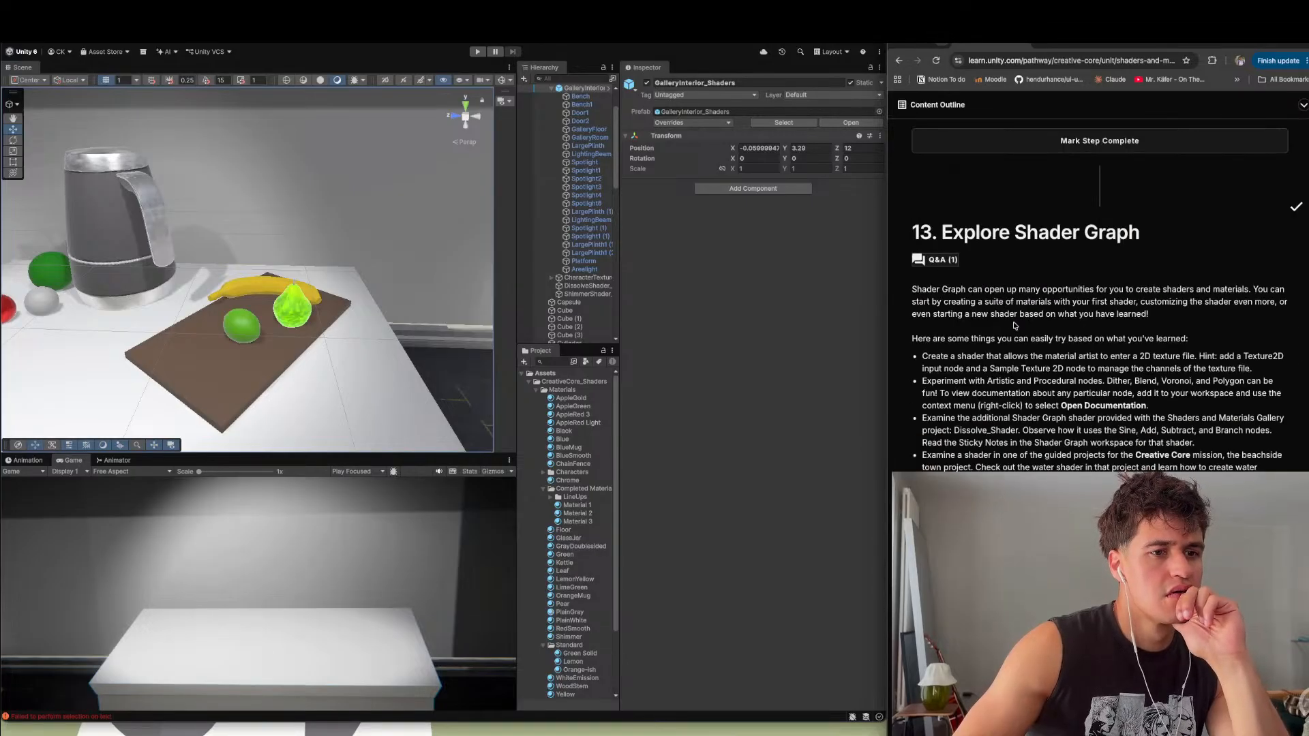
scroll(1015, 326, down, 10)
click(1065, 416)
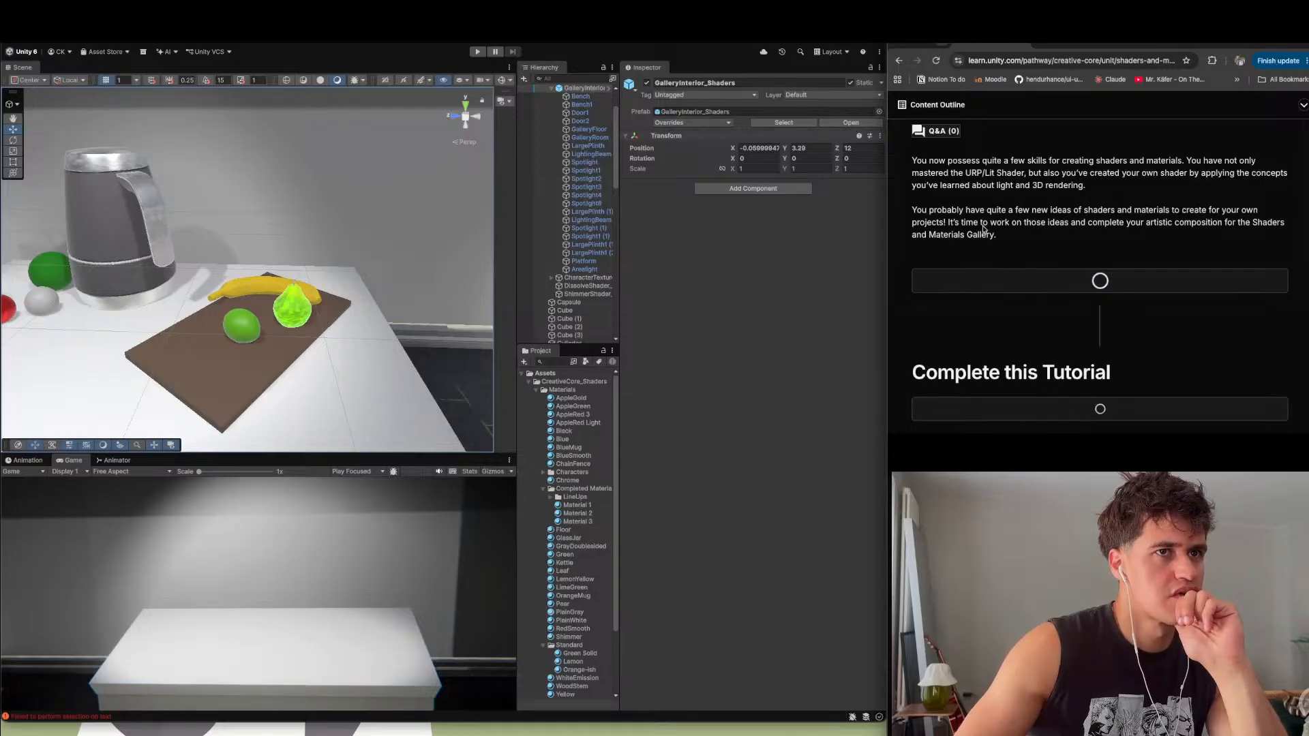
scroll(1071, 439, down, 2)
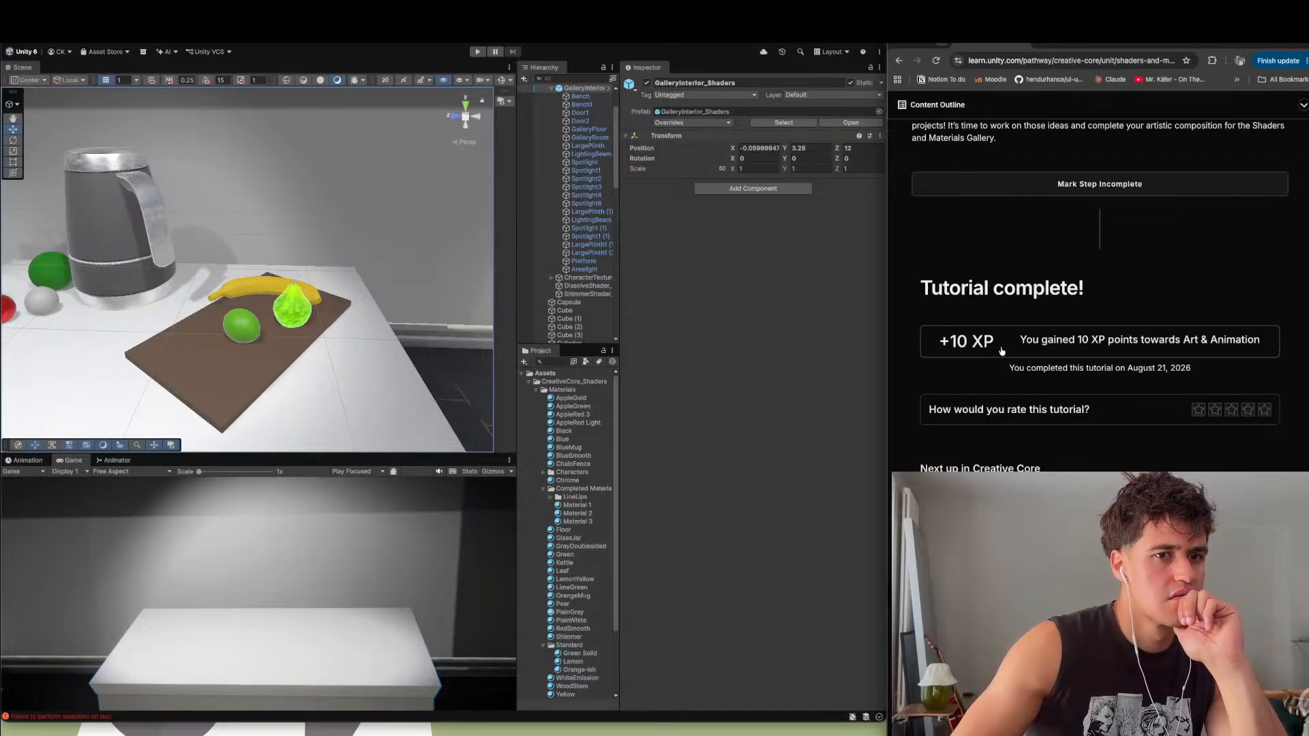
- Open the "Challenge: Create your still life composition" exercise and read its skills review, still life background and composition instructions
click(901, 102)
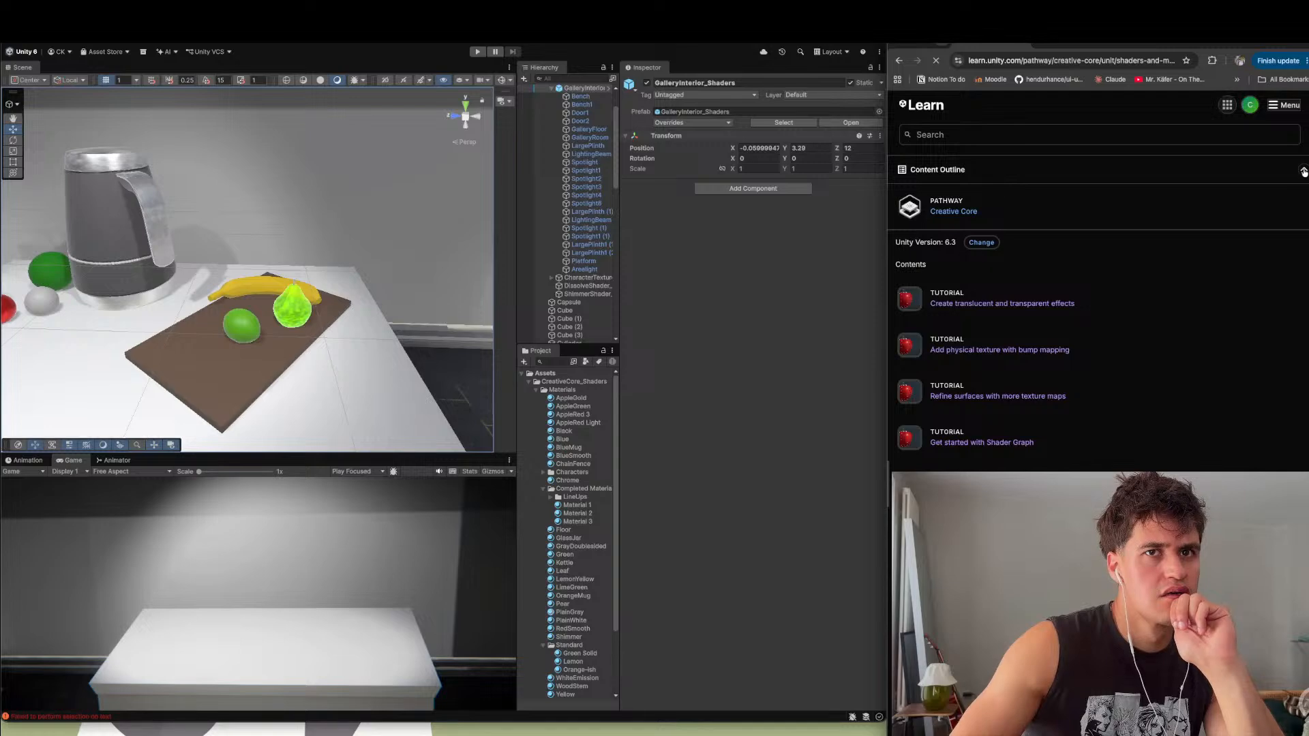
click(1303, 172)
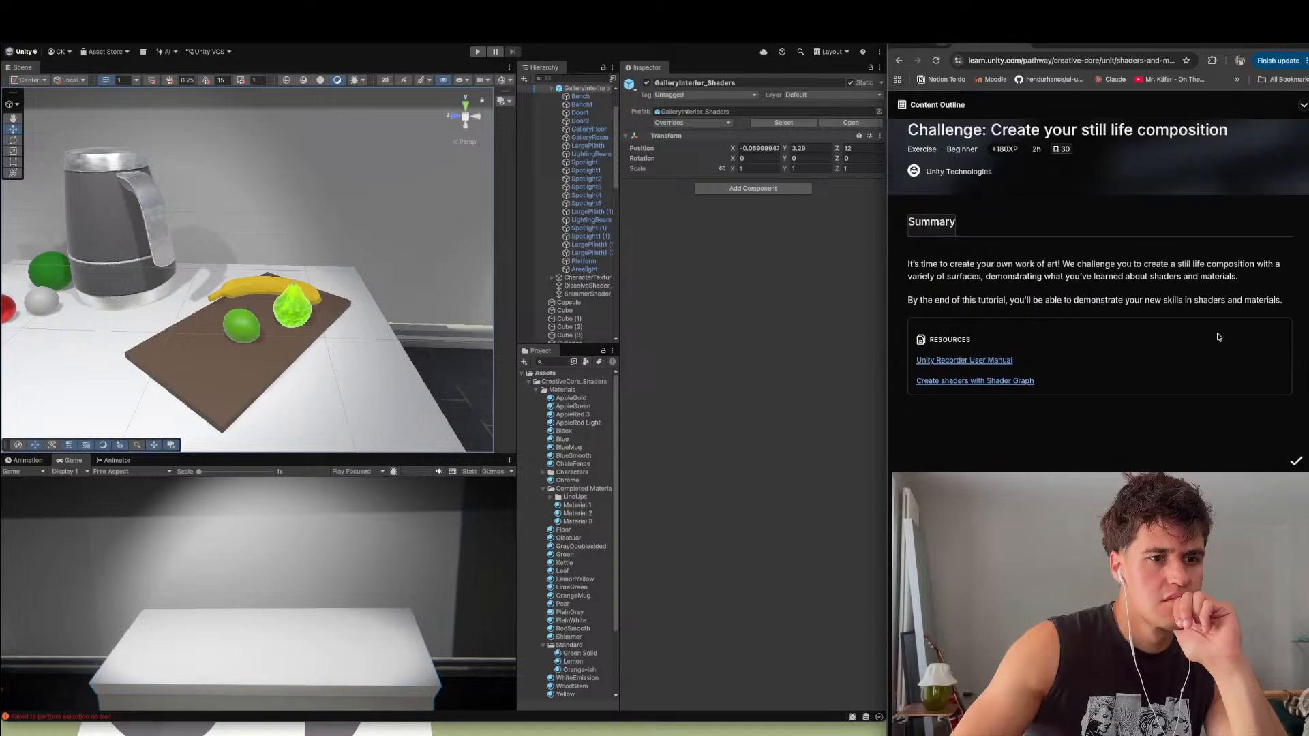
scroll(1218, 337, down, 3)
scroll(1218, 336, down, 6)
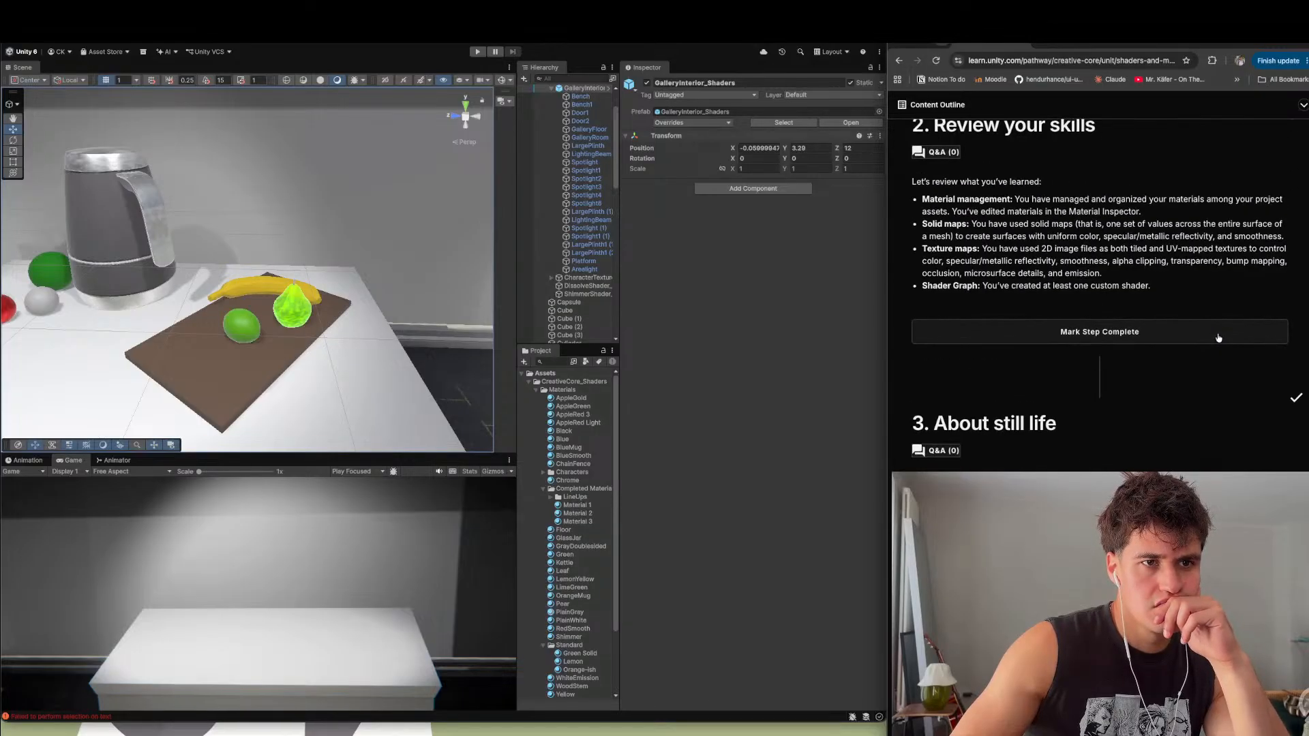
scroll(1218, 337, down, 3)
scroll(1219, 336, down, 2)
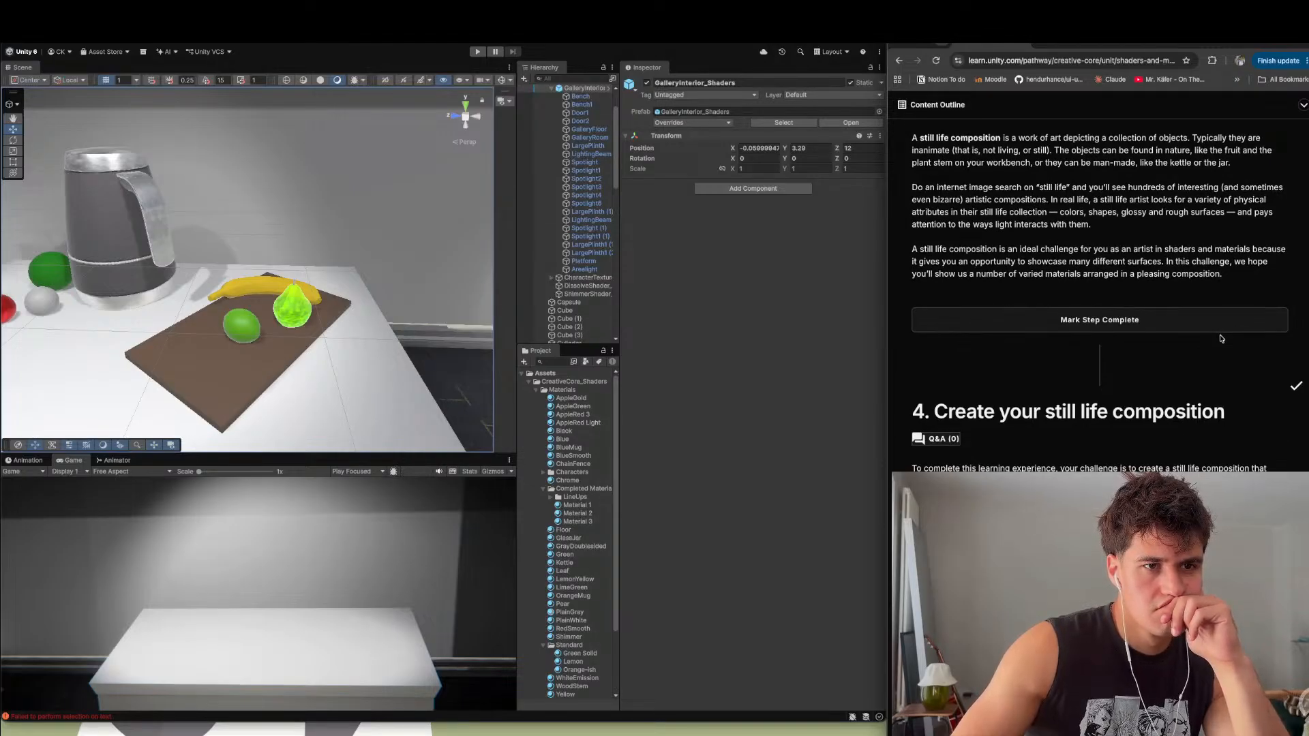
scroll(1221, 338, down, 4)
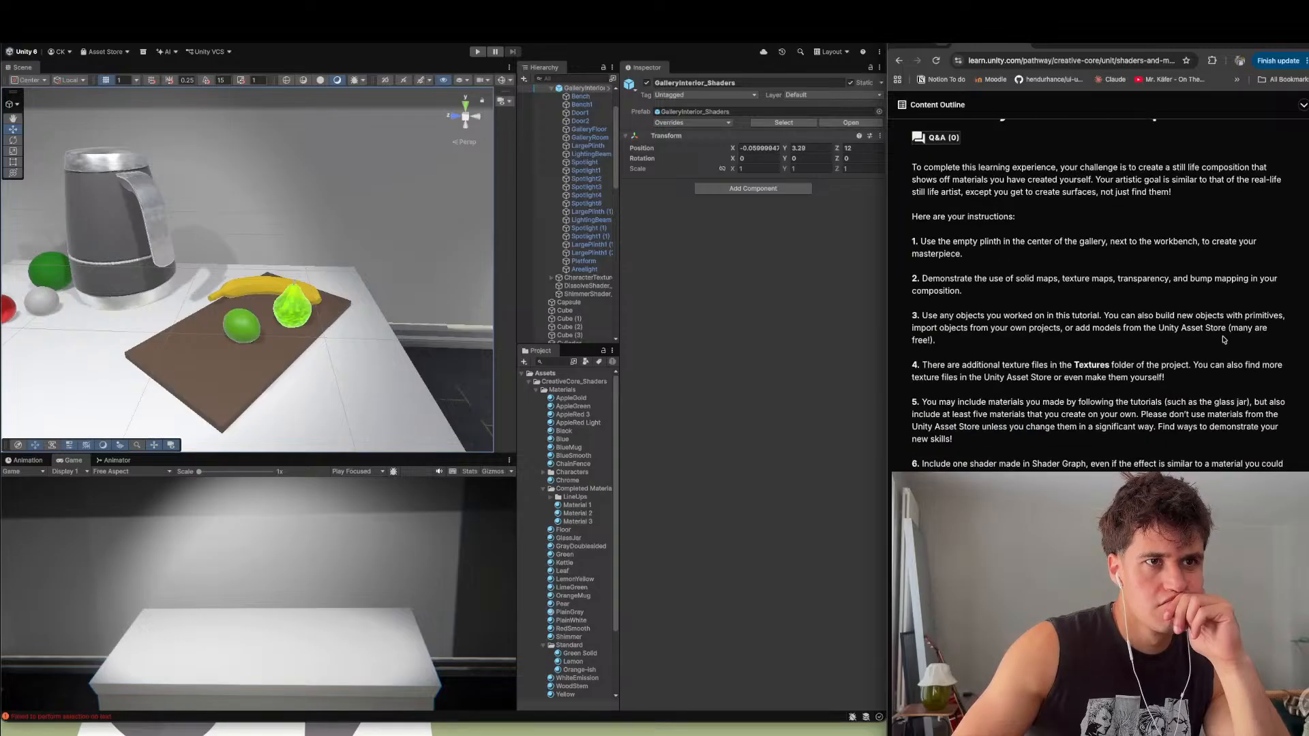
- Open the tutorial "Apply materials and shaders to your guided project" and read its overview and design document requirements
click(901, 109)
scroll(932, 253, down, 3)
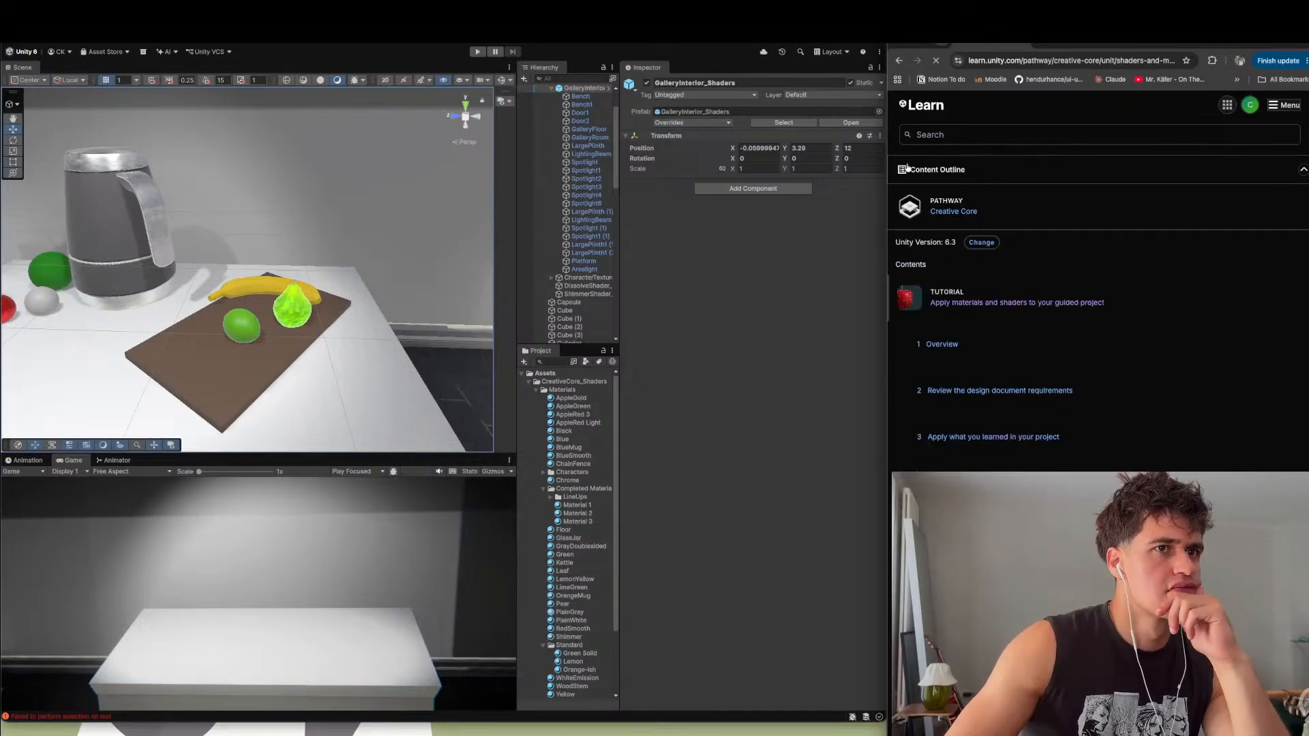
scroll(1039, 376, down, 3)
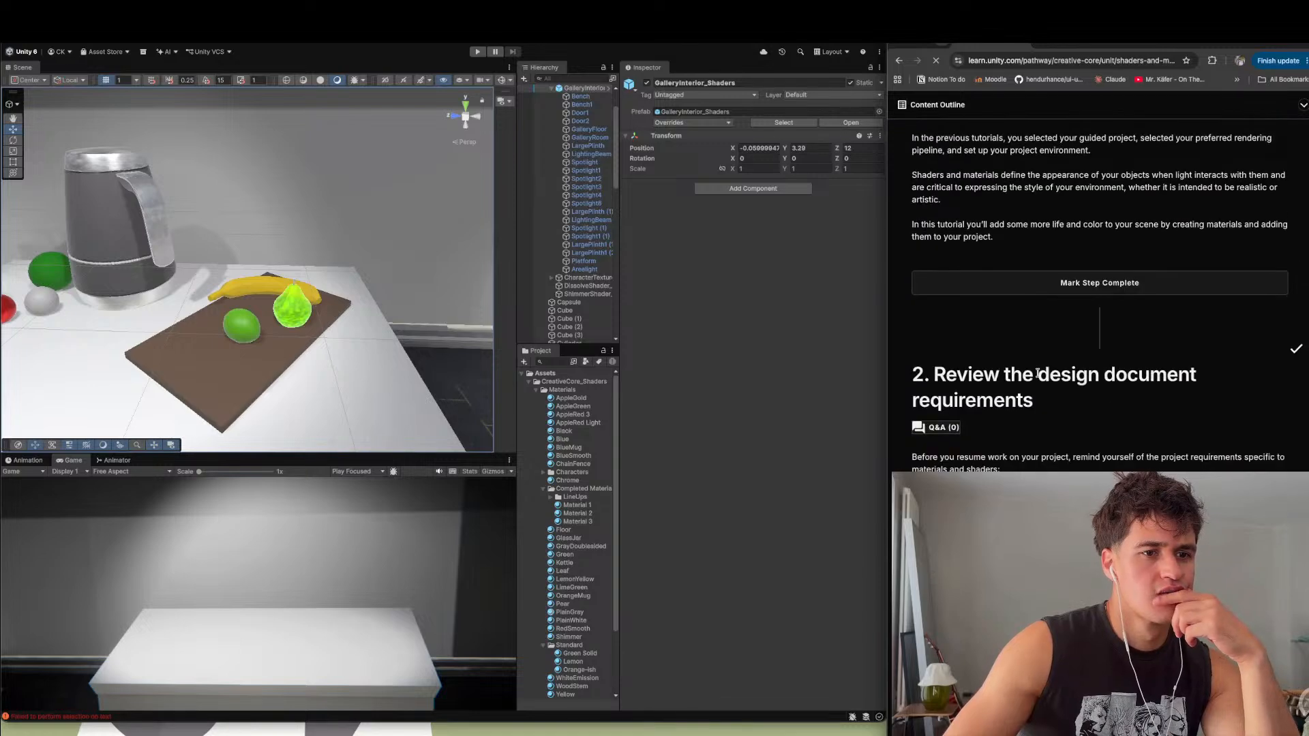
scroll(1038, 374, down, 3)
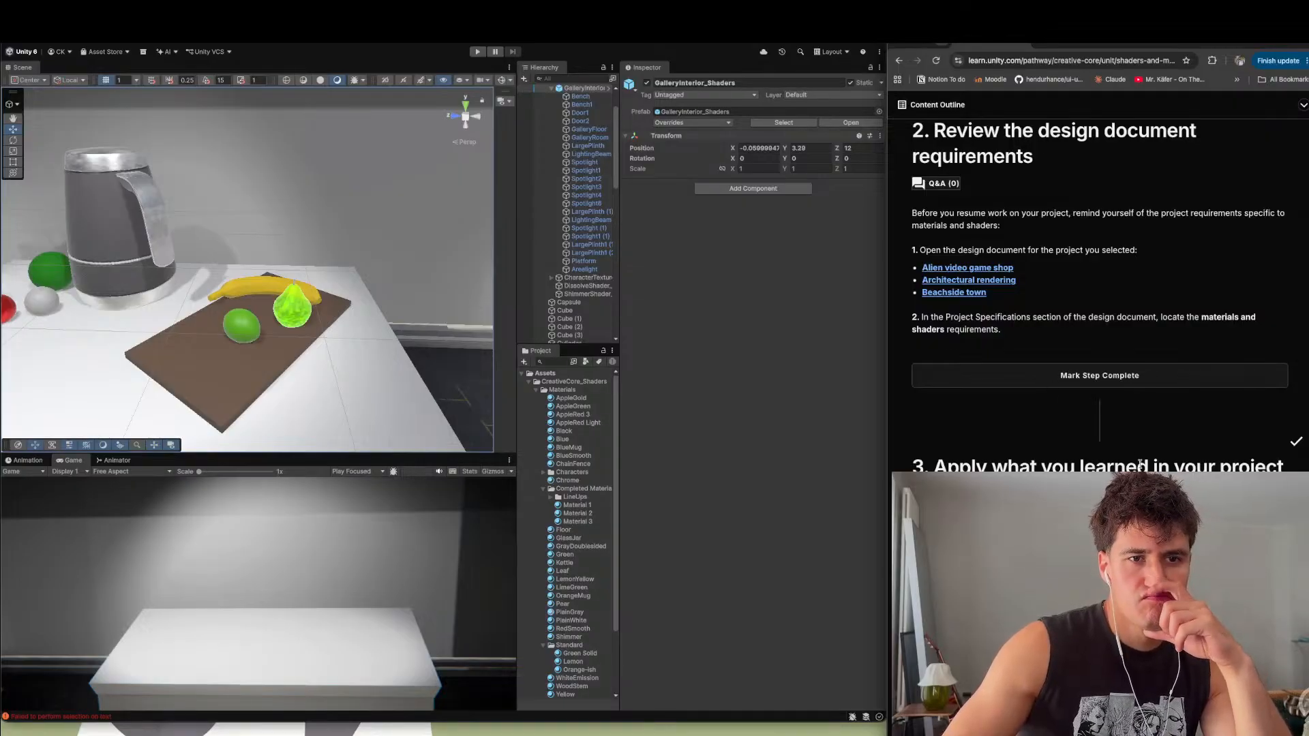
scroll(1141, 468, down, 4)
scroll(1142, 468, down, 1)
- Read the Alien video games shop requirements on fixing materials and adding a custom shader, including the example images
scroll(1141, 468, down, 8)
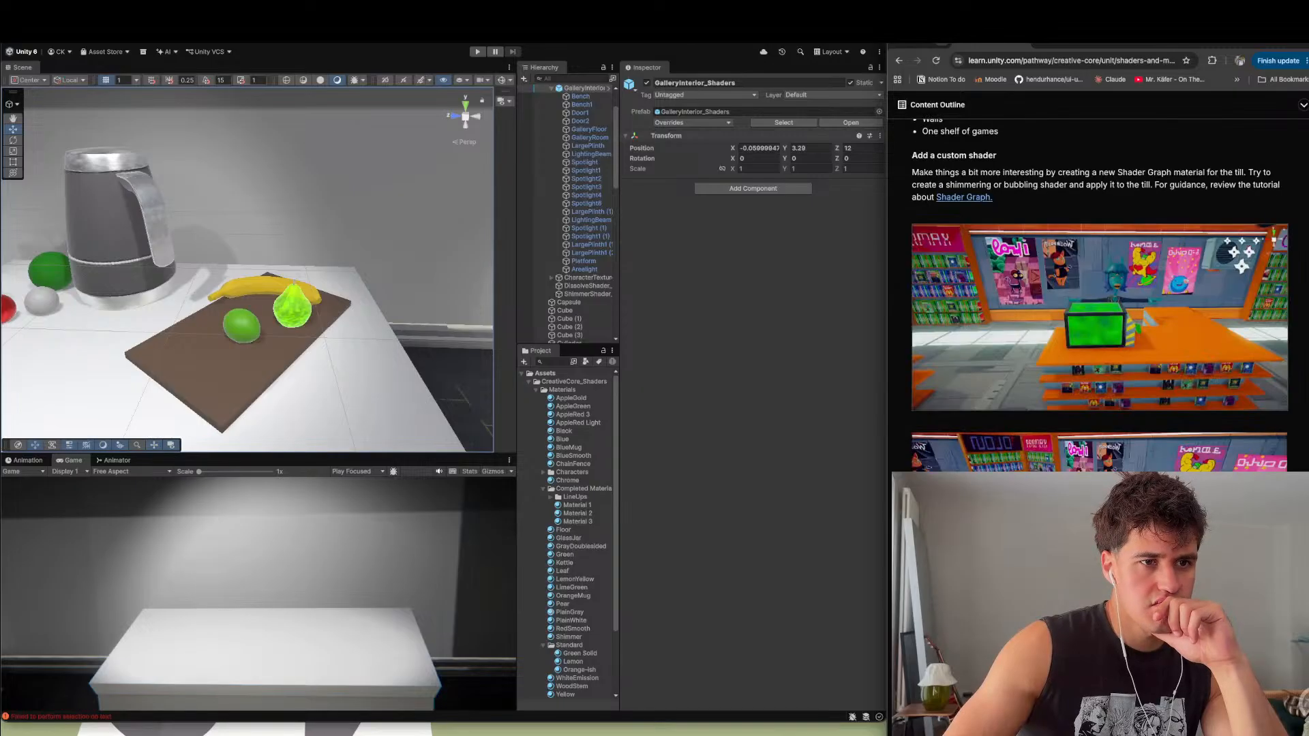
scroll(1041, 341, down, 2)
scroll(1041, 341, up, 5)
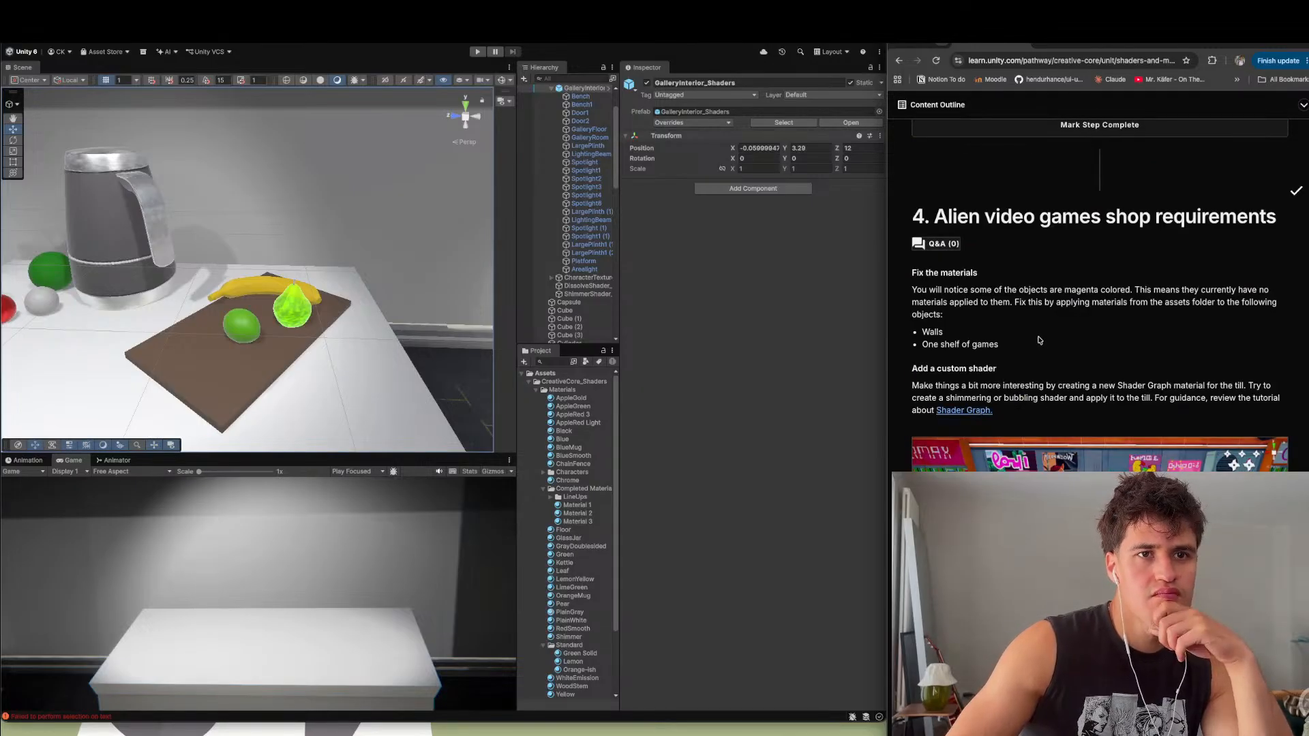
scroll(1039, 340, down, 2)
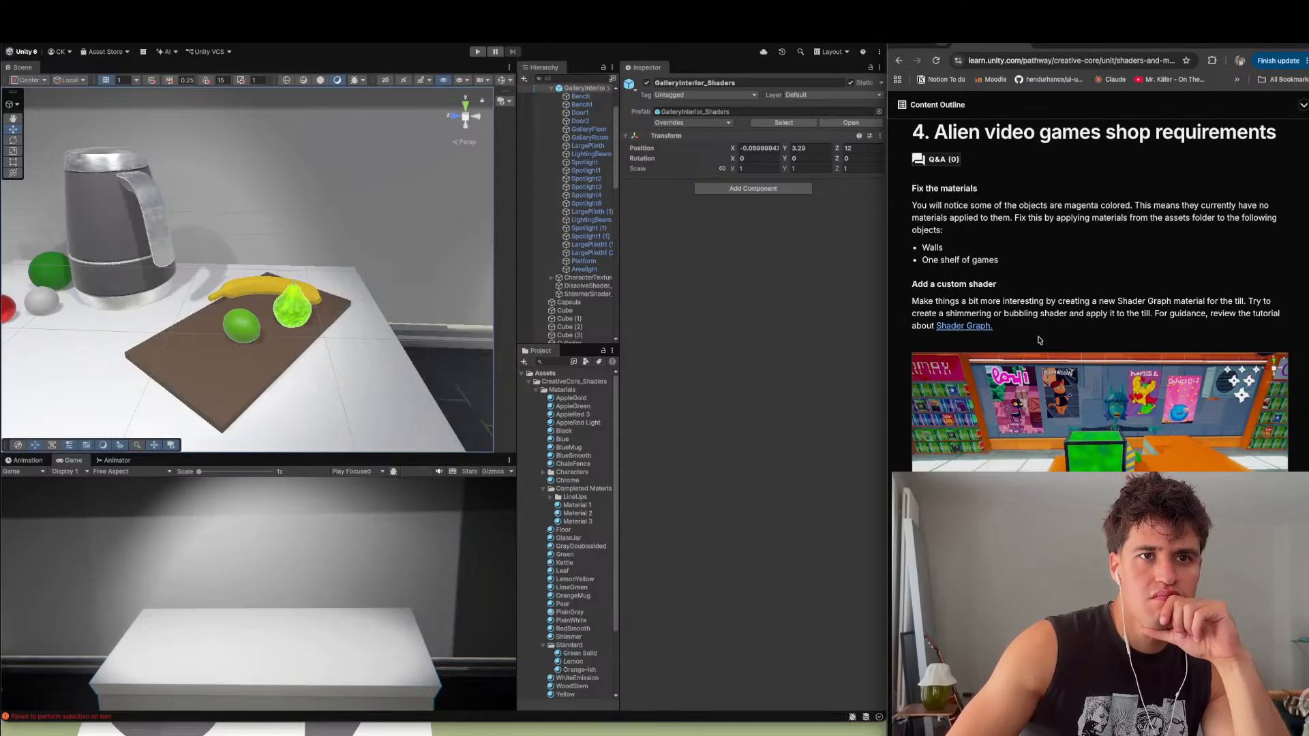
scroll(1043, 344, down, 5)
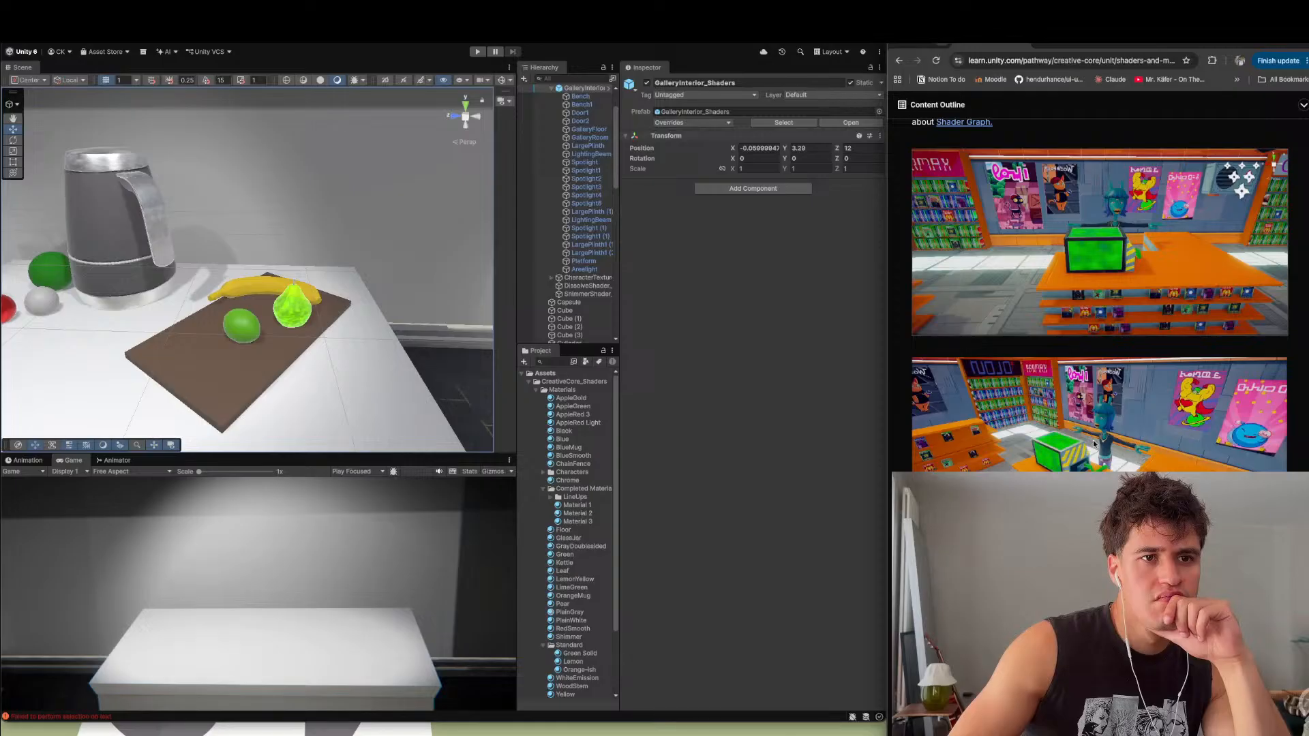
scroll(1093, 444, up, 3)
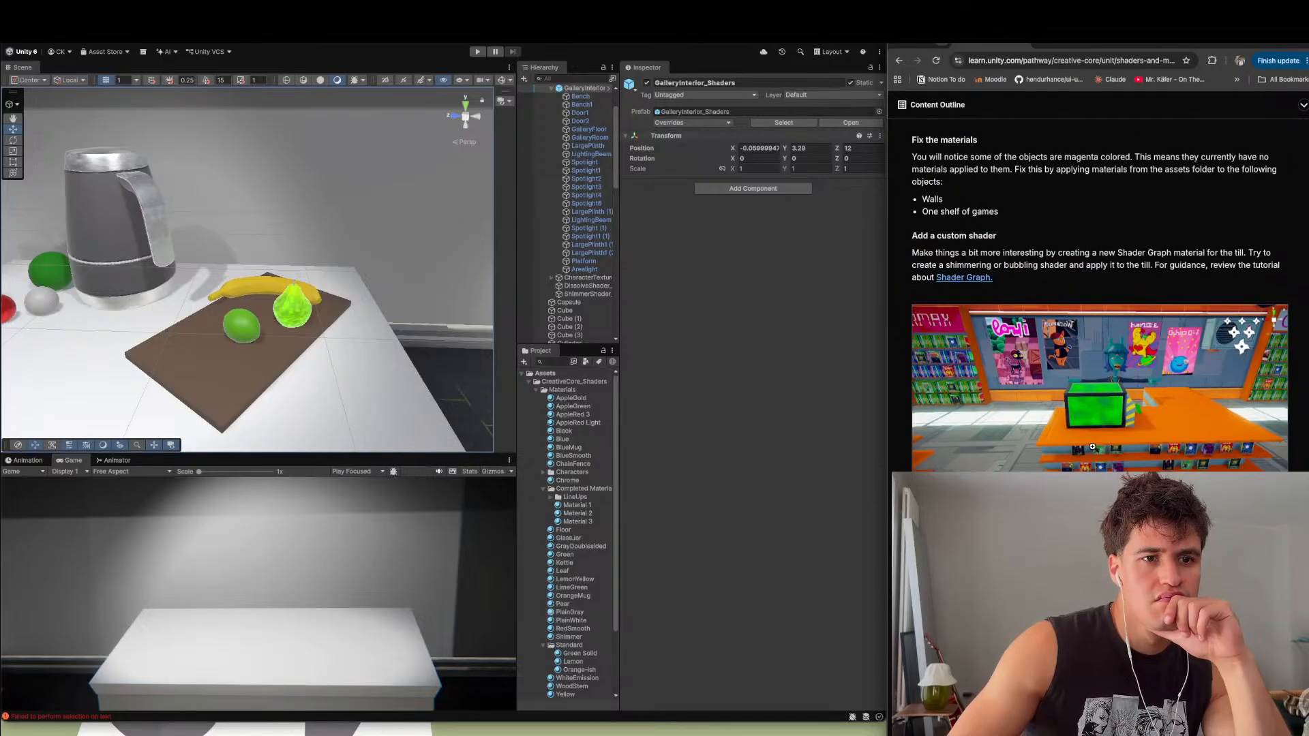
scroll(1092, 447, down, 5)
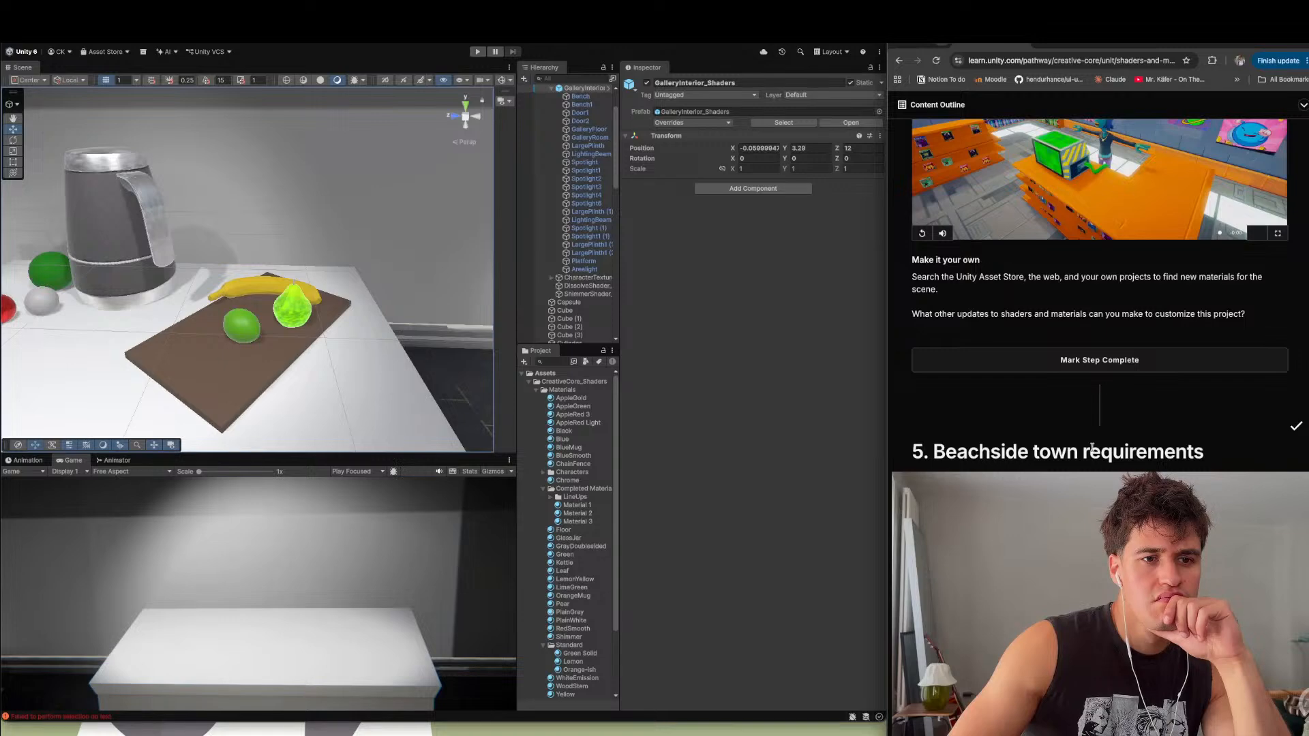
- Review the Beachside town requirements and the example images for the remaining guided projects
scroll(1092, 448, down, 4)
scroll(1092, 448, down, 4)
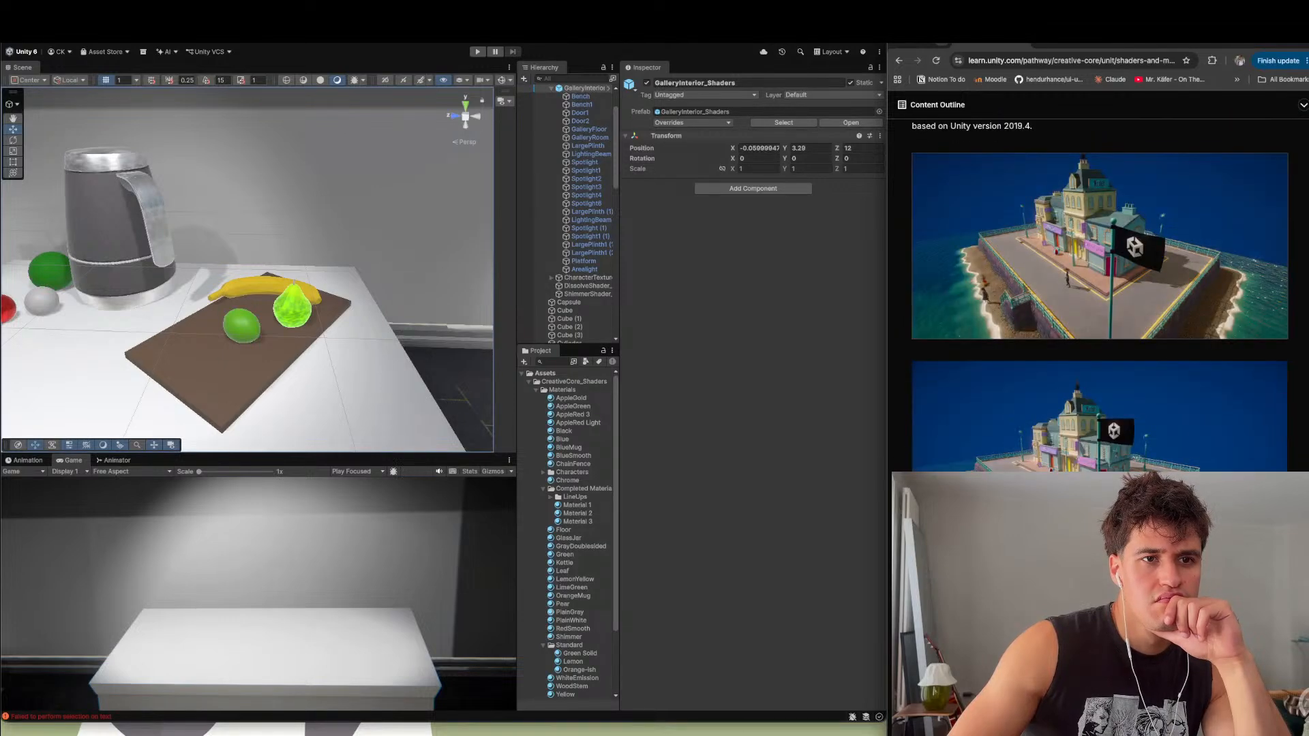
scroll(1099, 286, down, 10)
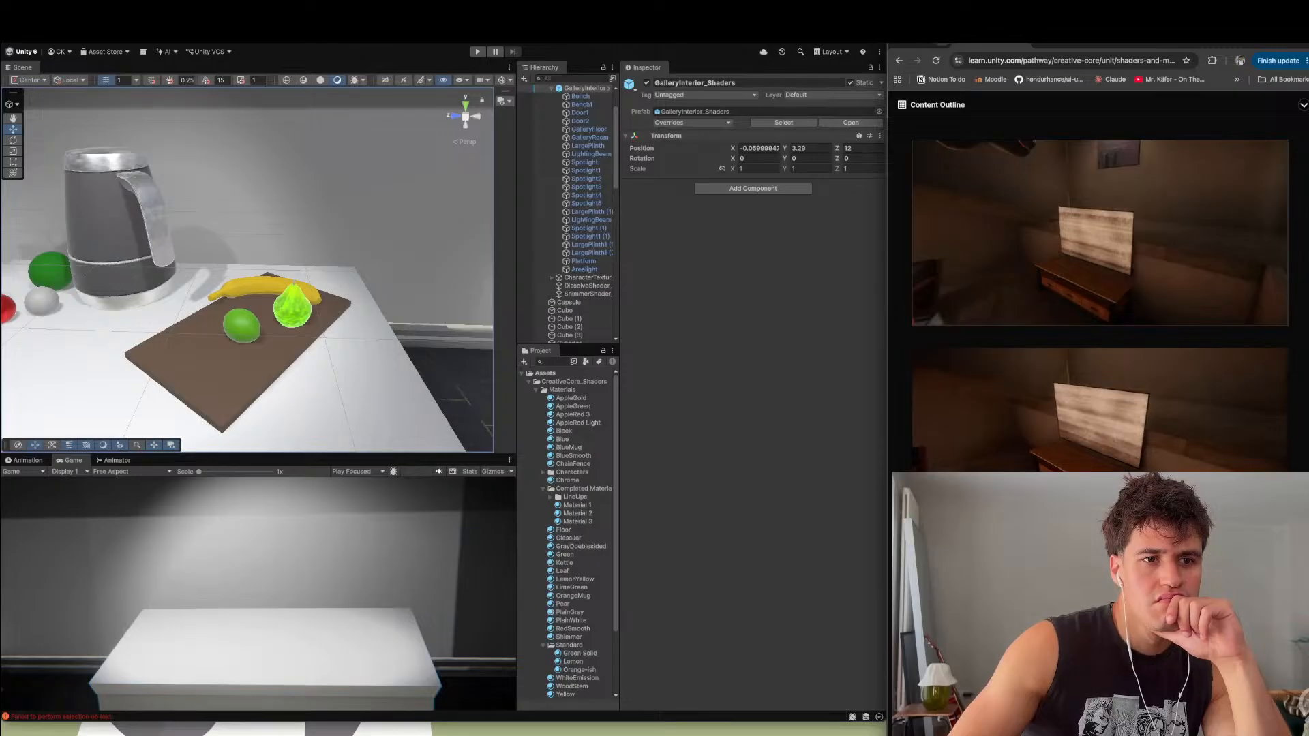
scroll(1099, 287, up, 5)
scroll(1099, 286, up, 8)
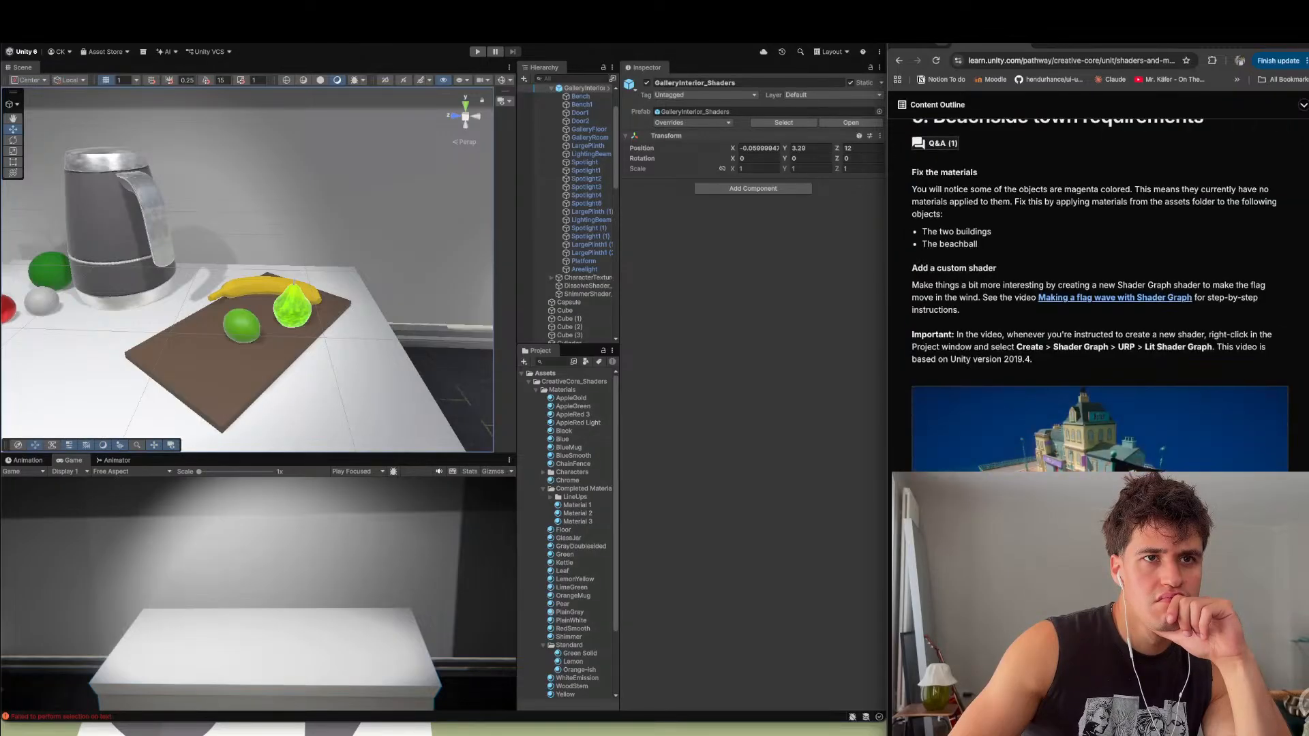
scroll(1099, 286, down, 8)
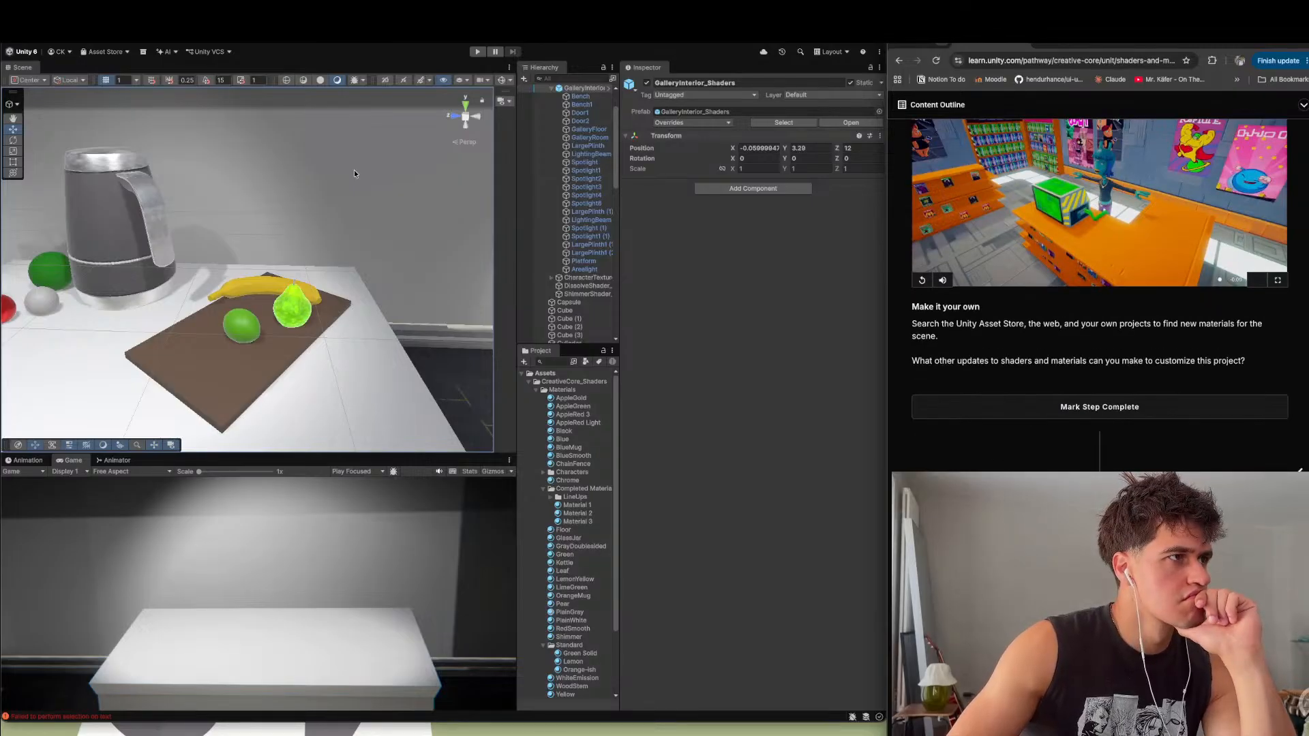
- Return to the Unity editor and quit it
click(237, 45)
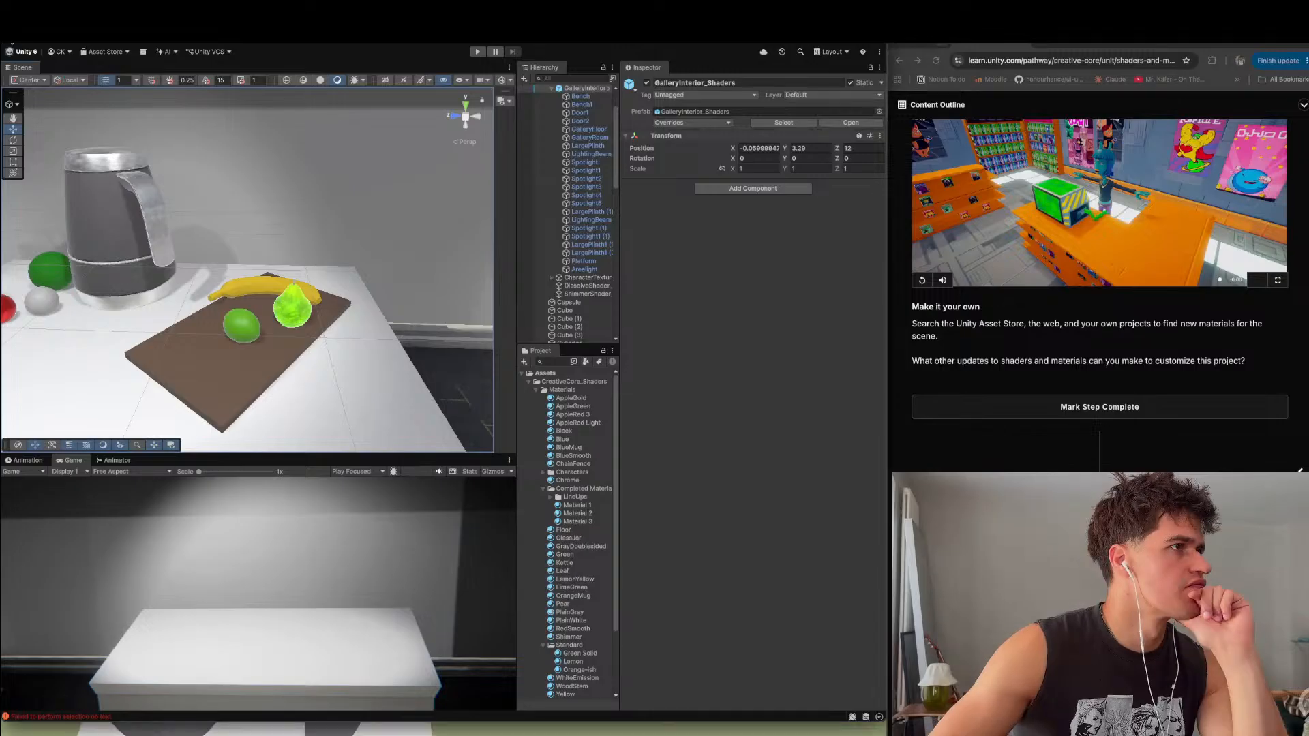
key(super+q)
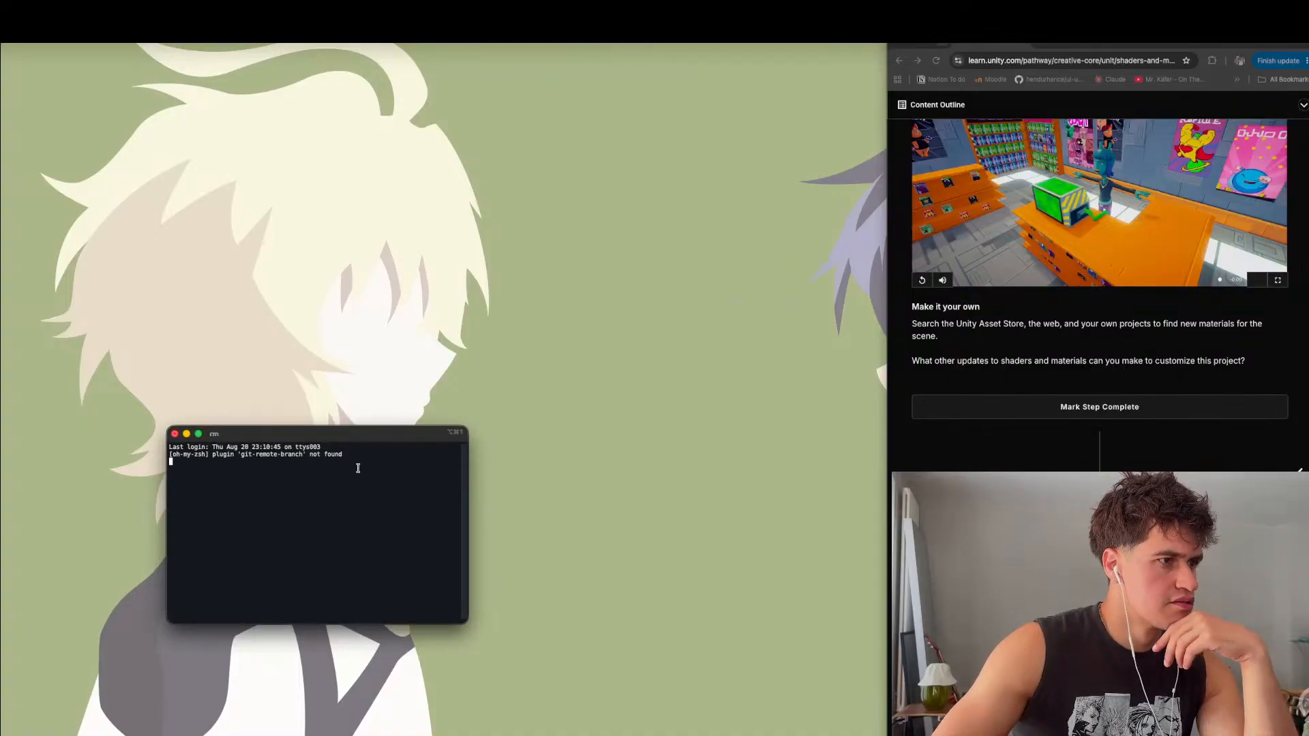
- Move the terminal window out of the way and review the remaining tutorials, quiz and missions in the Creative Core content outline
drag(363, 436, 501, 733)
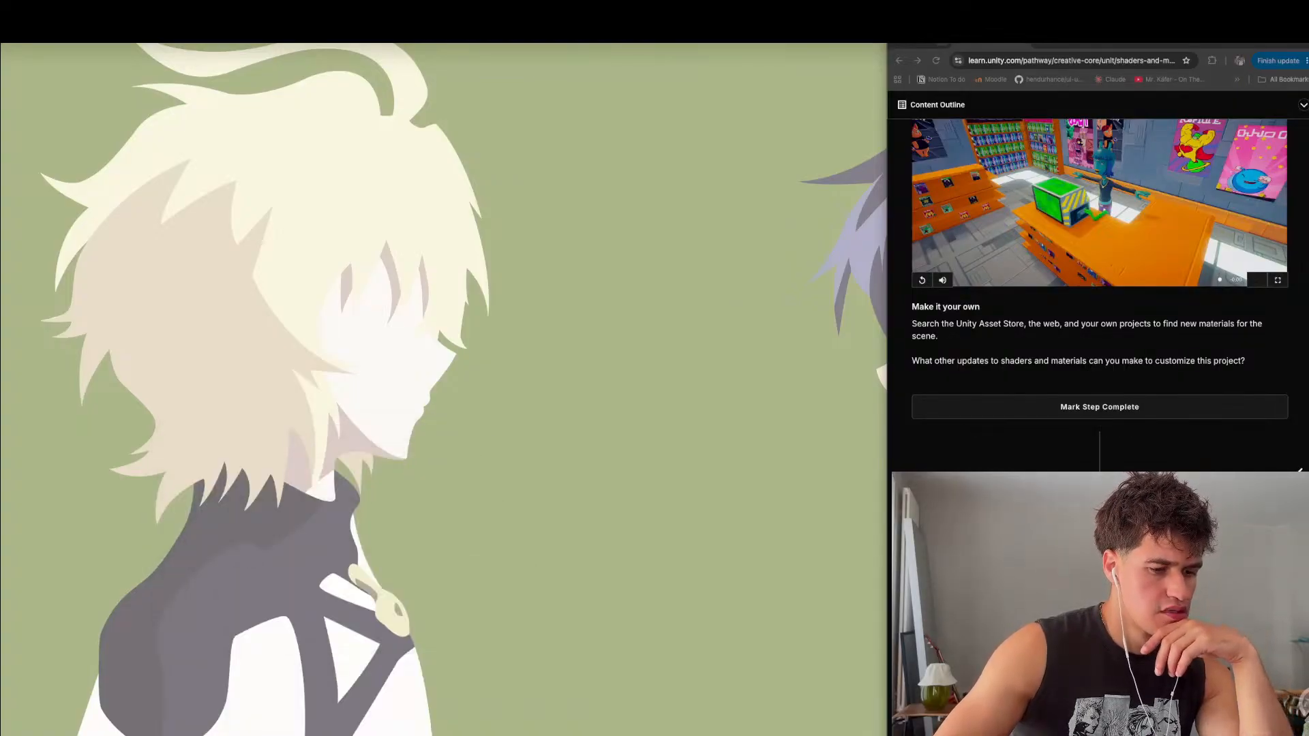
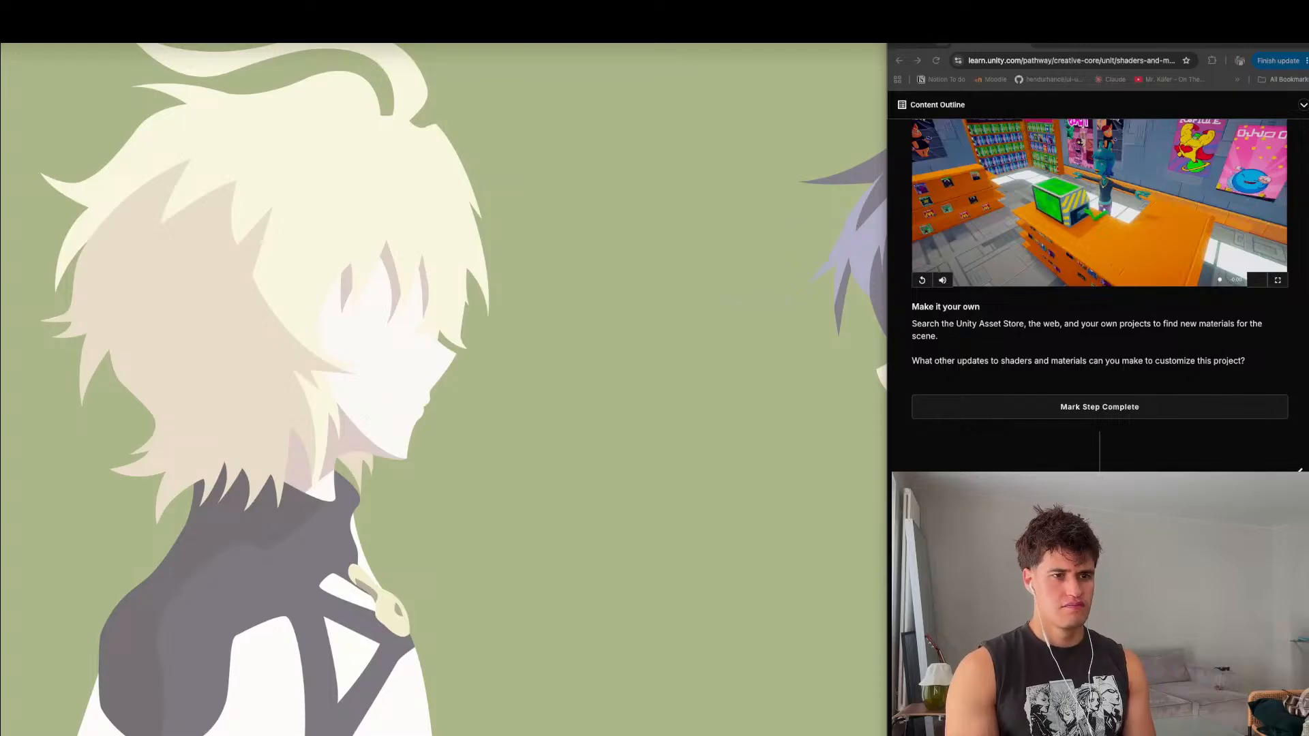
scroll(1099, 294, down, 6)
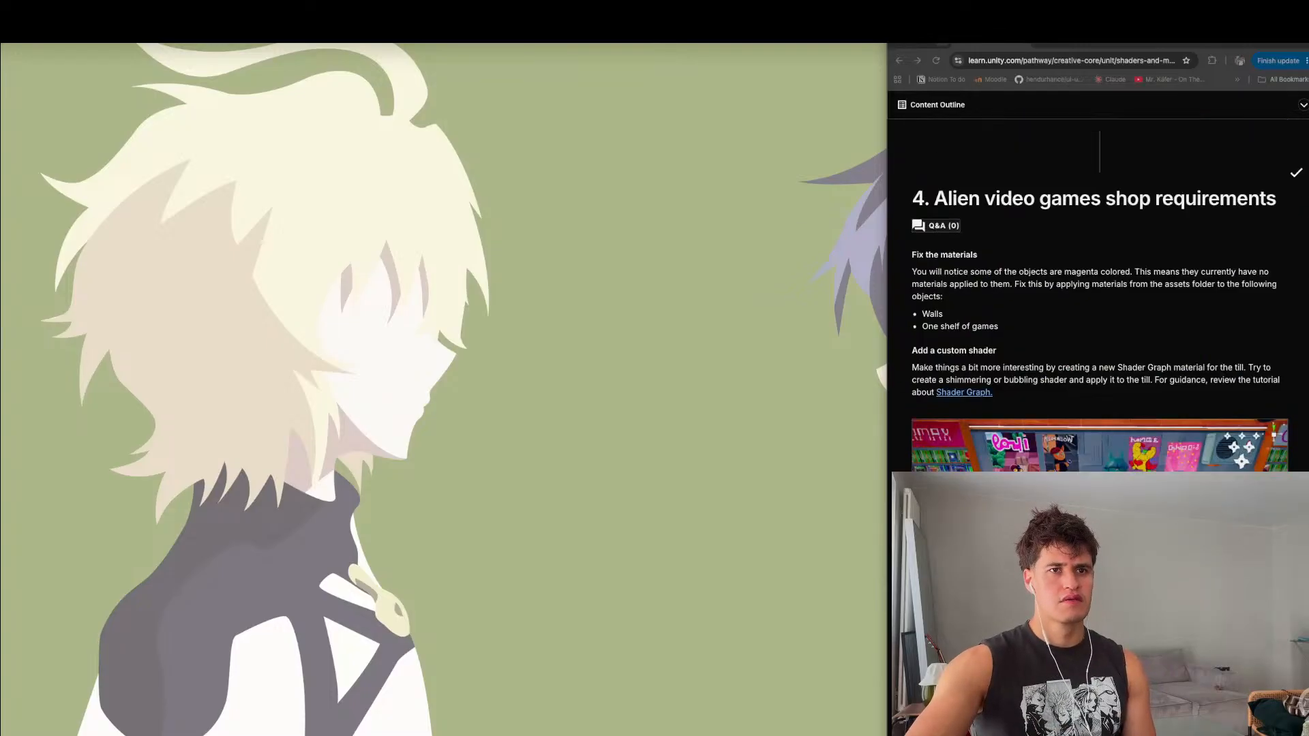
click(905, 107)
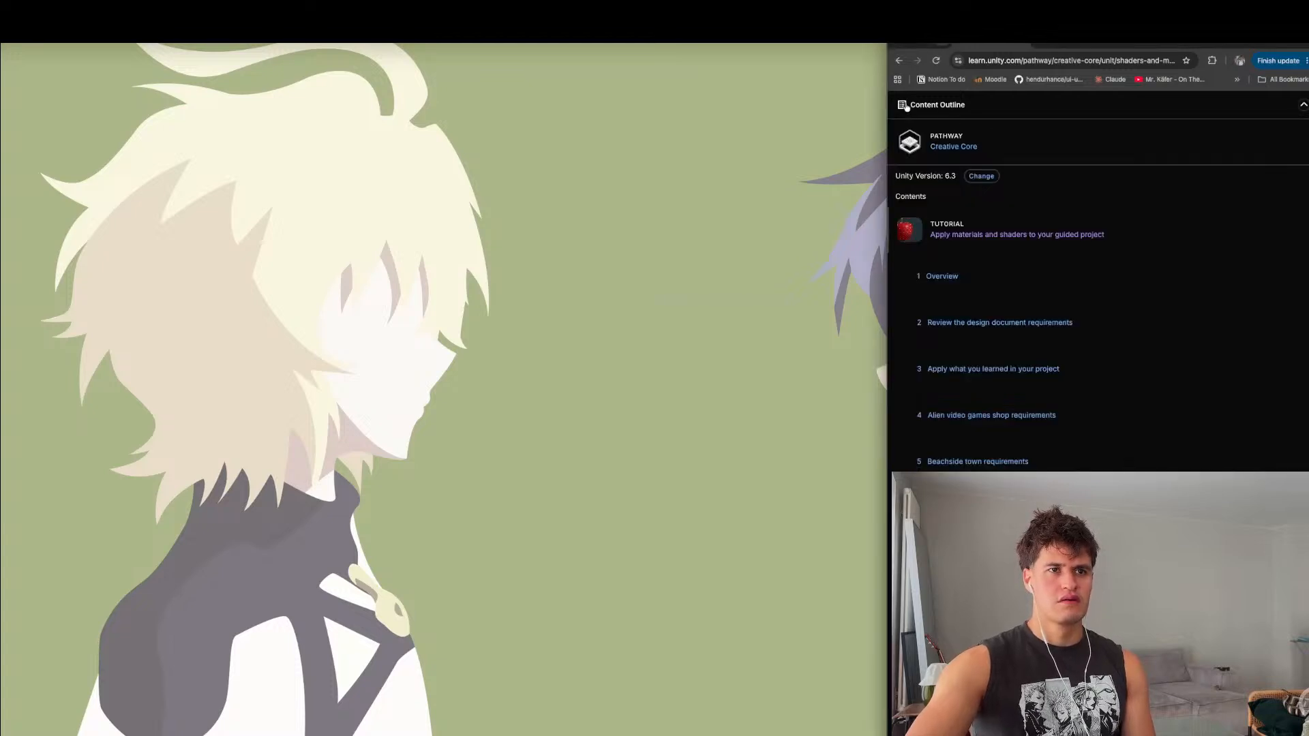
scroll(1017, 361, down, 3)
scroll(983, 409, up, 6)
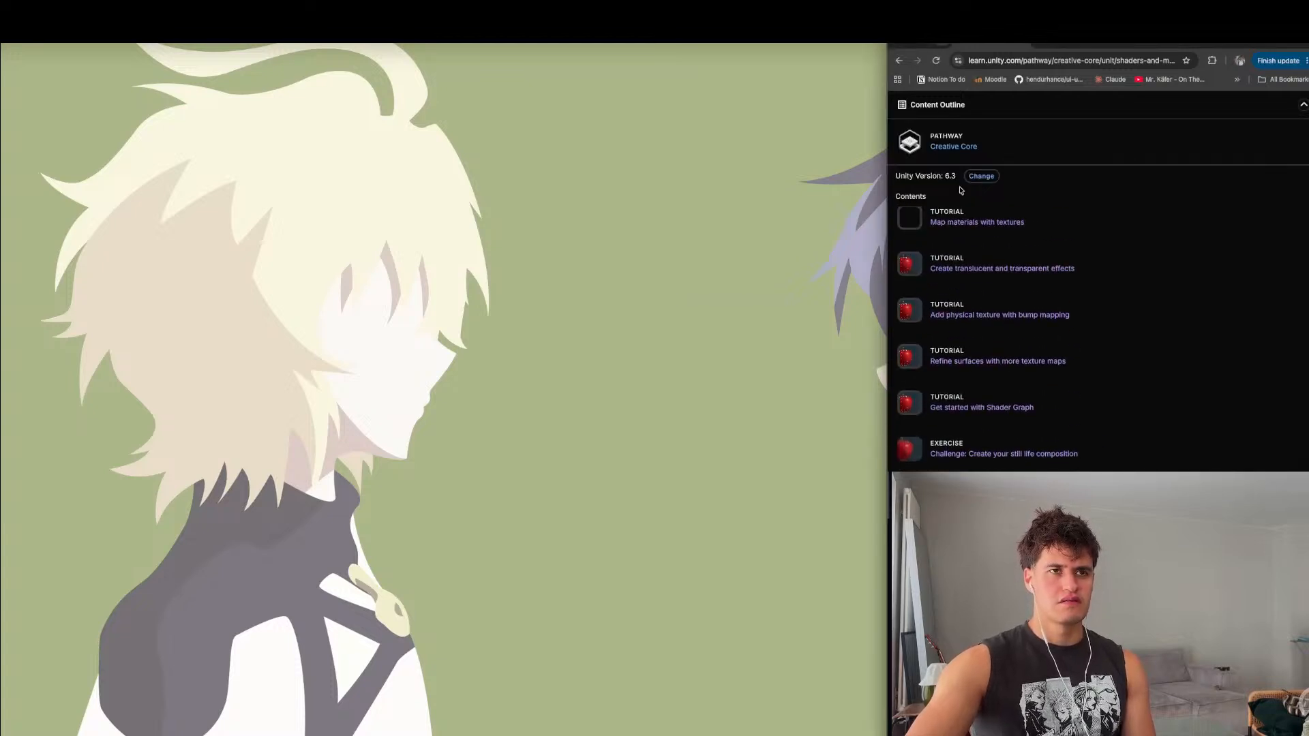
scroll(981, 325, down, 6)
scroll(981, 325, down, 1)
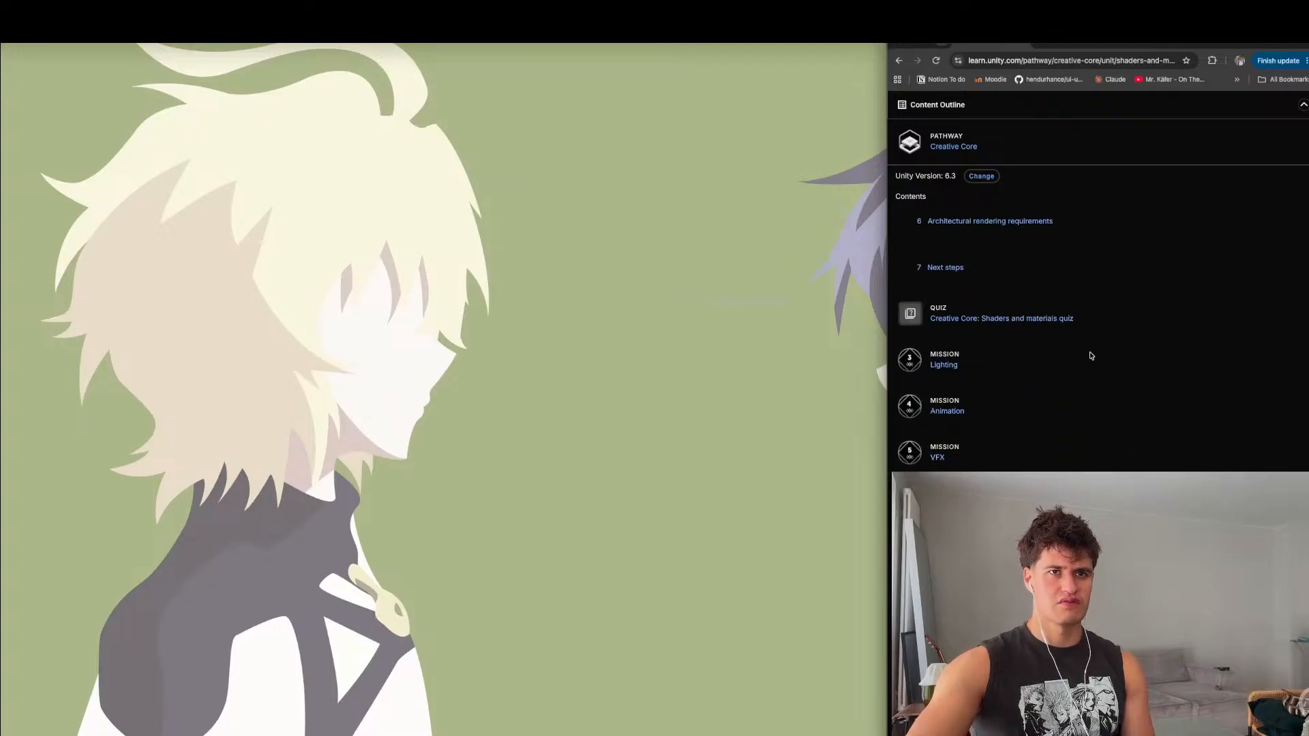
click(946, 112)
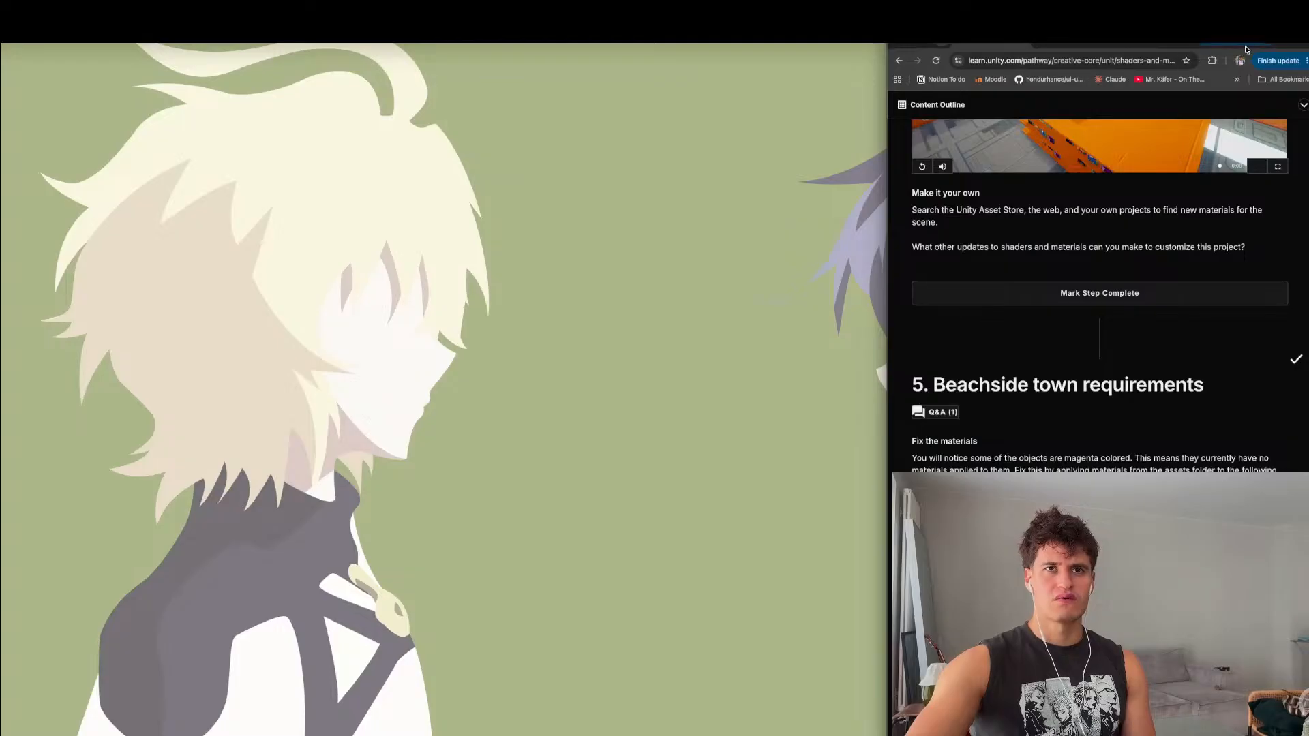
- Open YouTube in a new browser tab and enlarge the browser window to fill the screen
click(1285, 45)
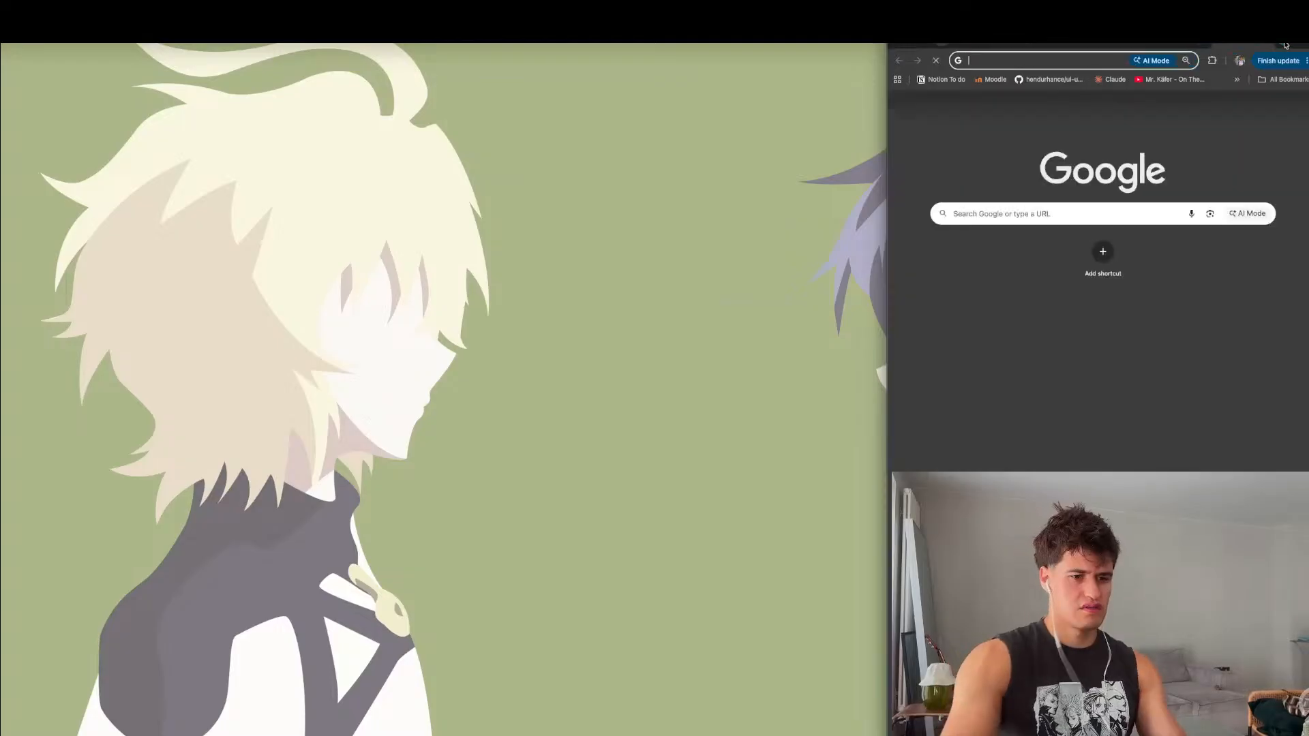
text(you)
key(Return)
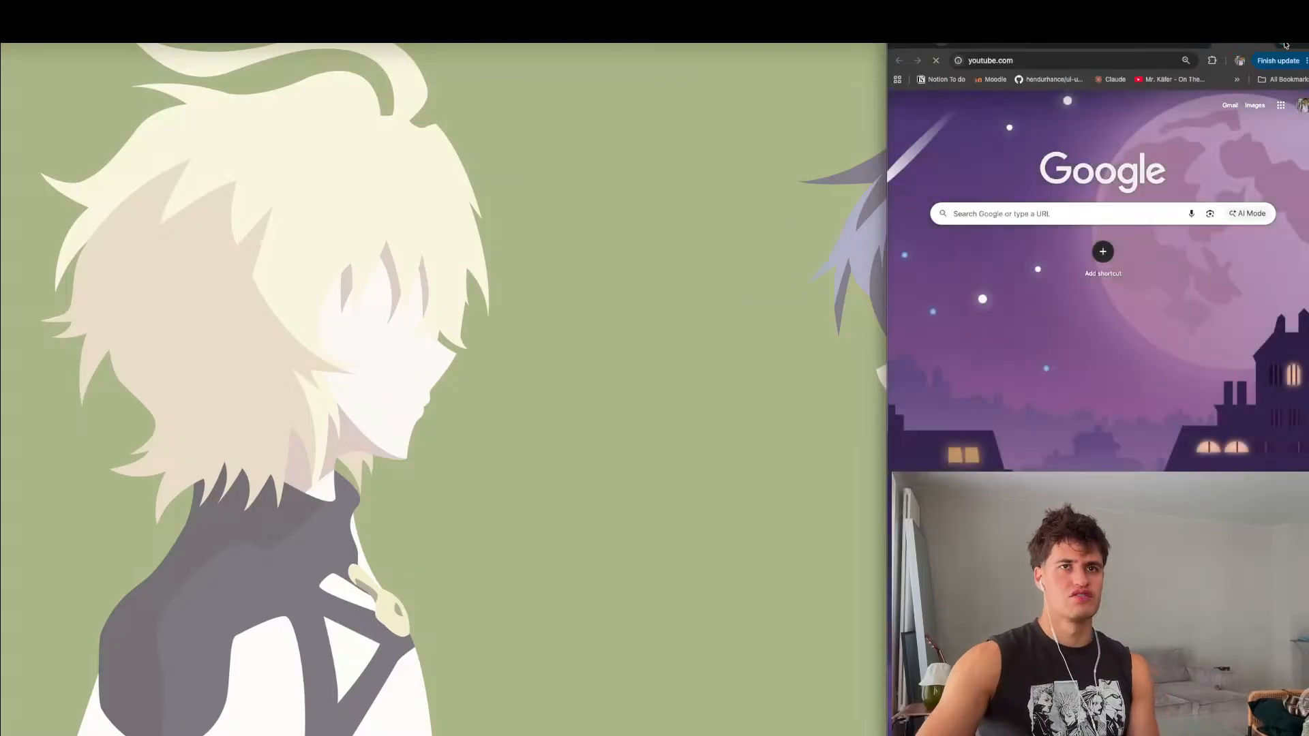
double_click(1298, 44)
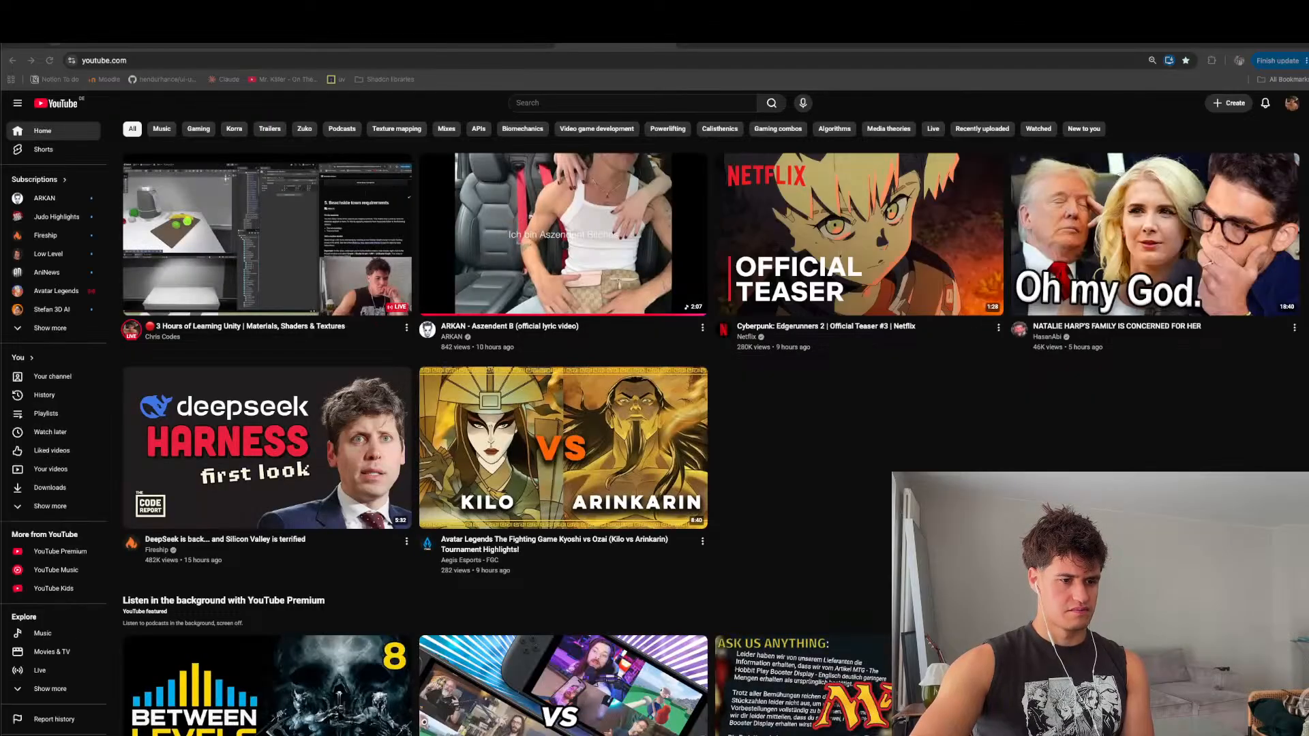
- Search YouTube for "unity scene movements"
click(642, 103)
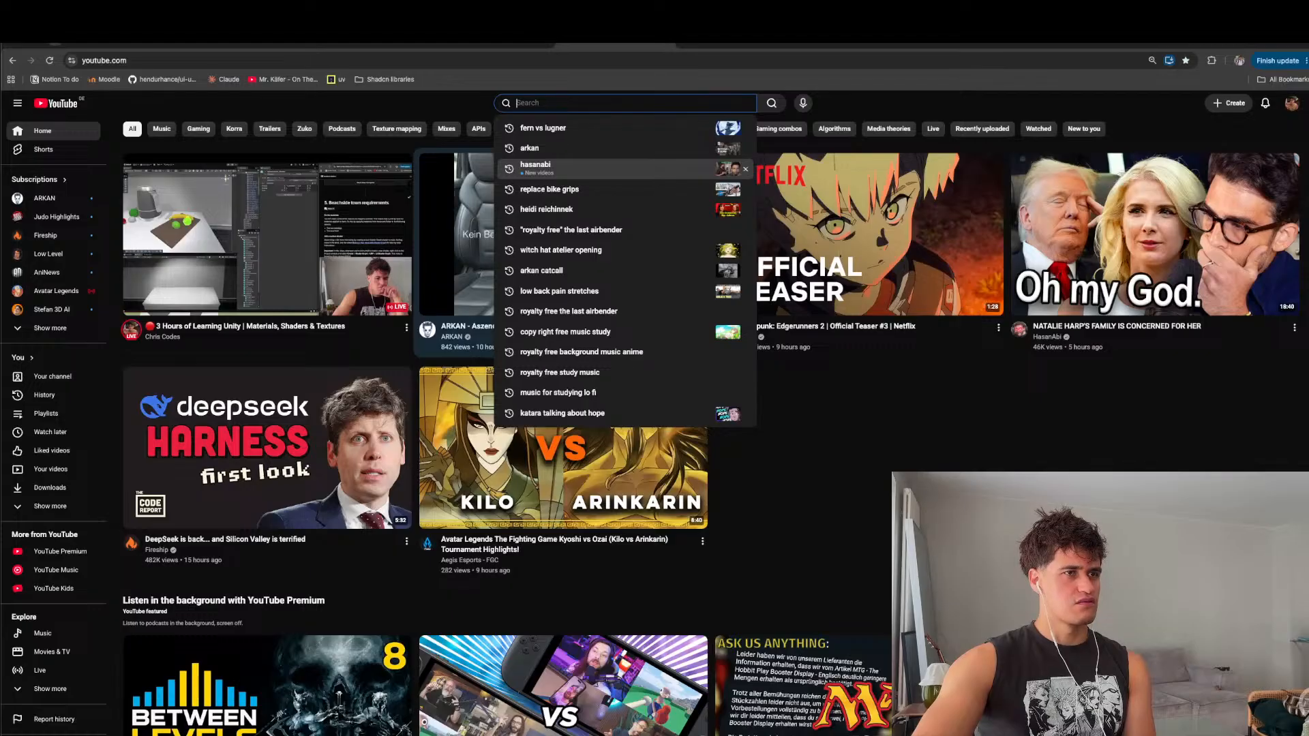
text(unity c)
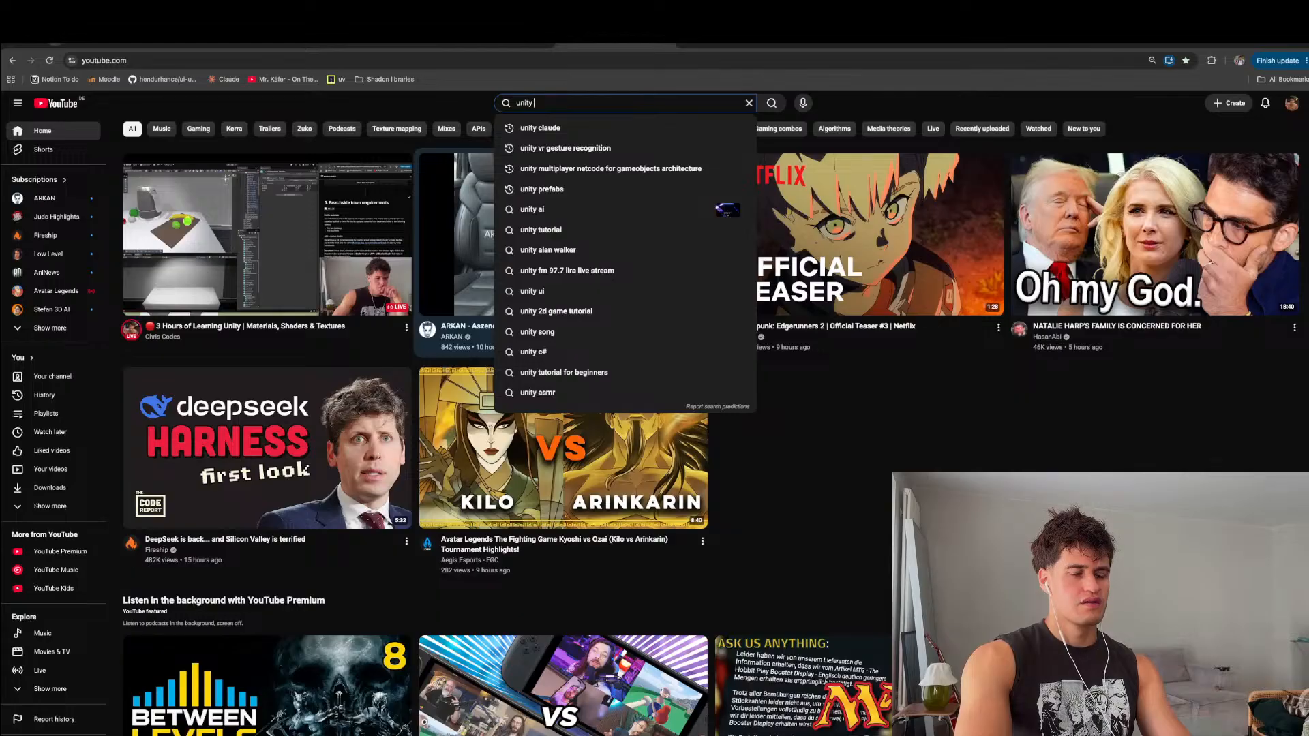
text(oving)
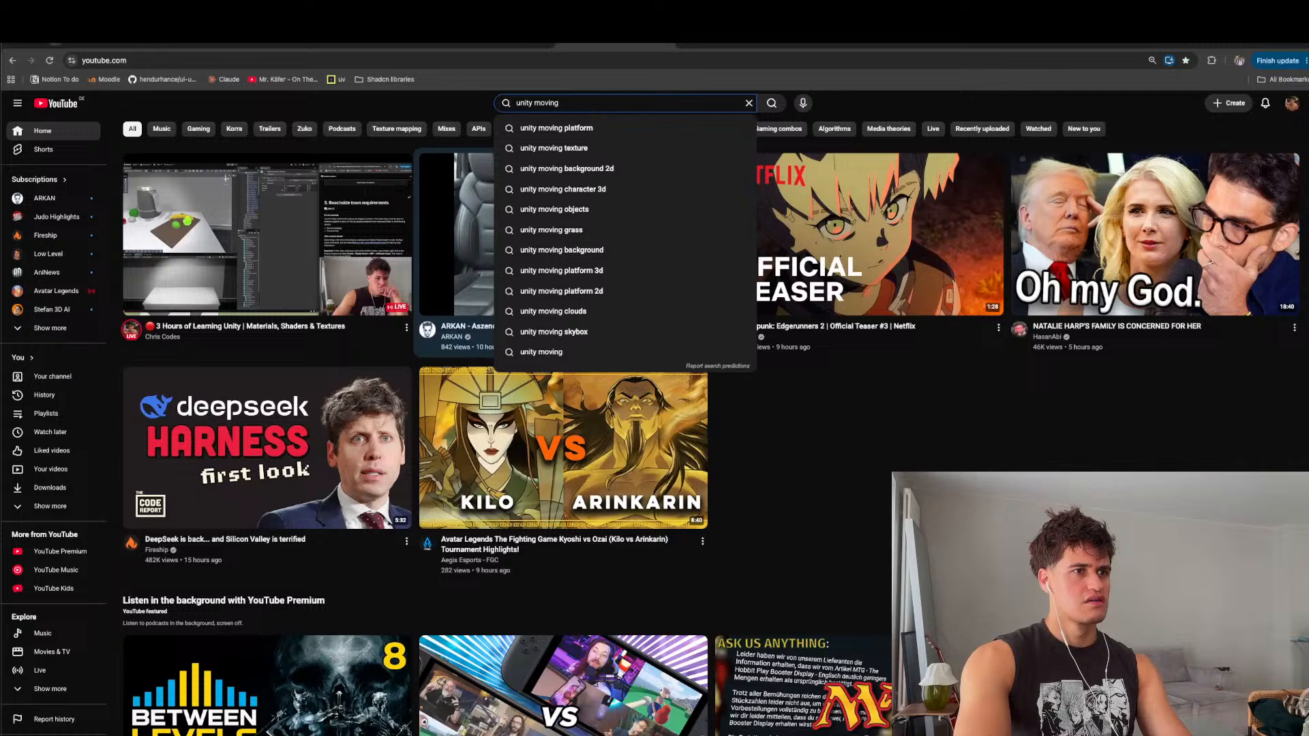
key(BackSpace)
key(BackSpace)
key(BackSpace)
key(BackSpace)
key(BackSpace)
key(BackSpace)
key(BackSpace)
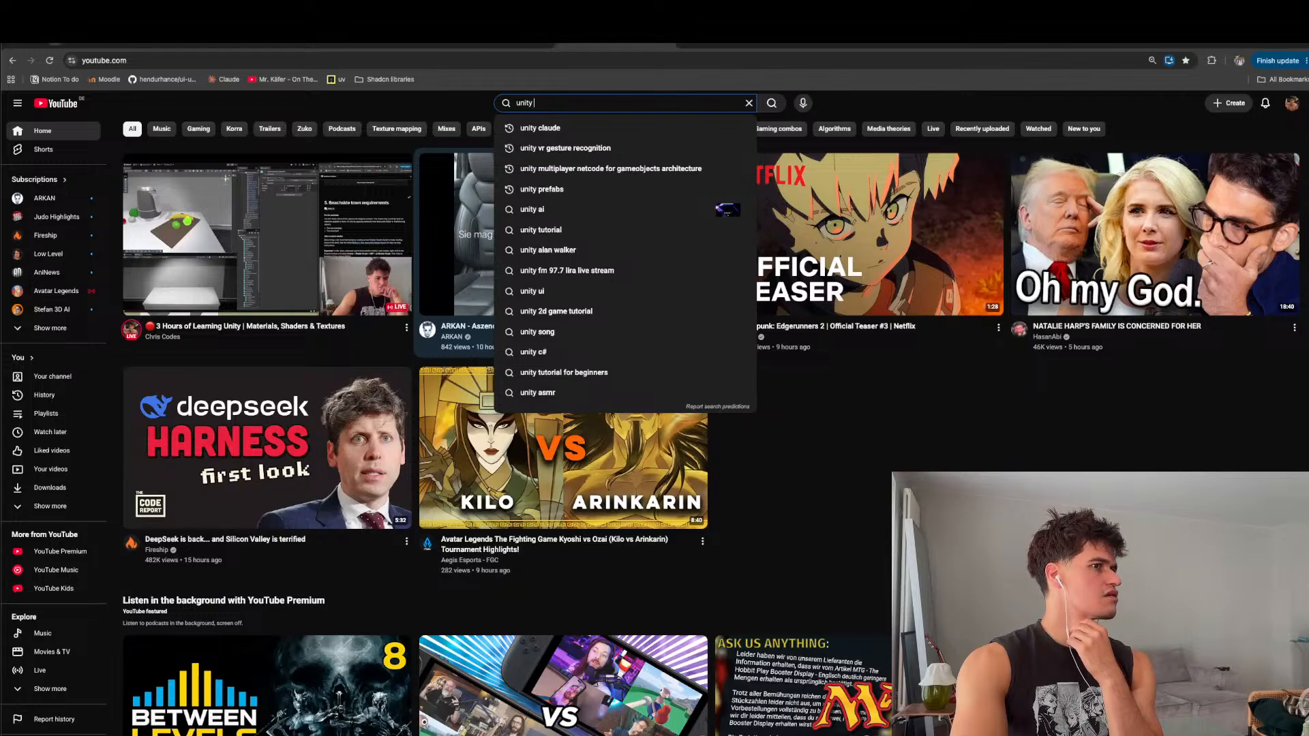
text(scene)
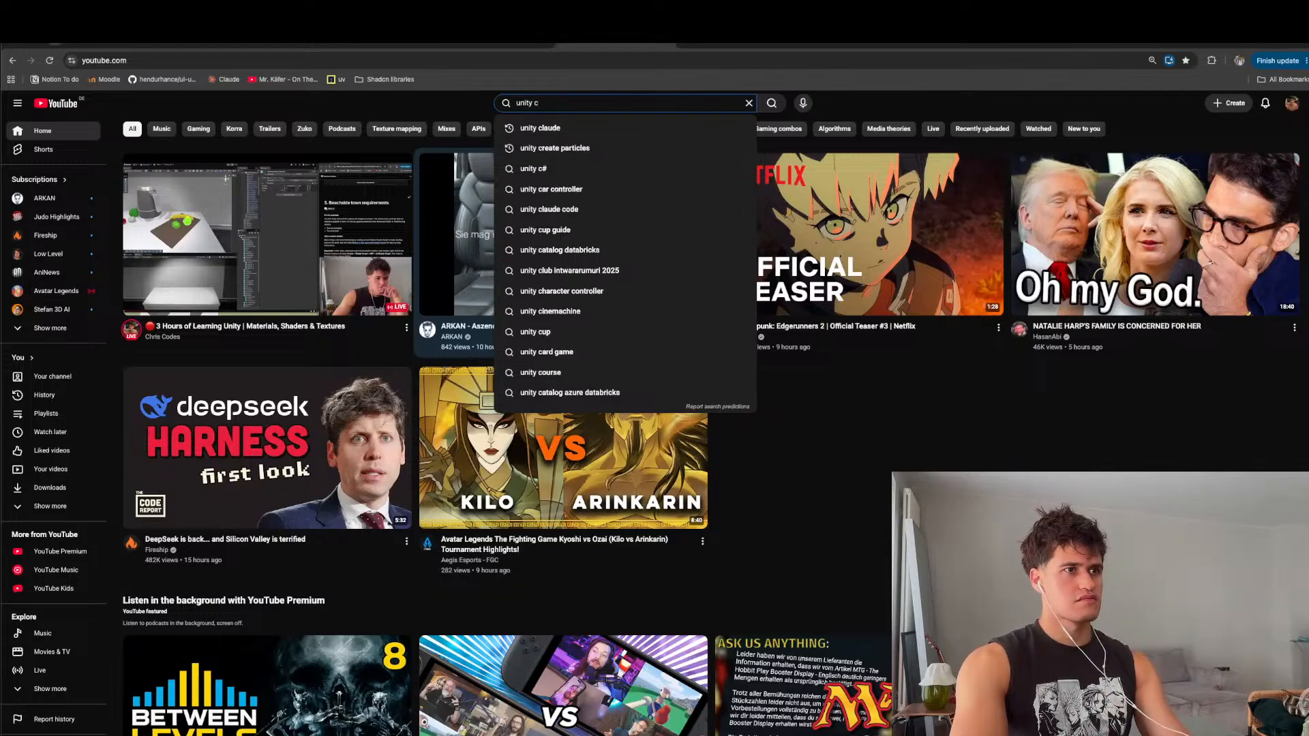
text( mp)
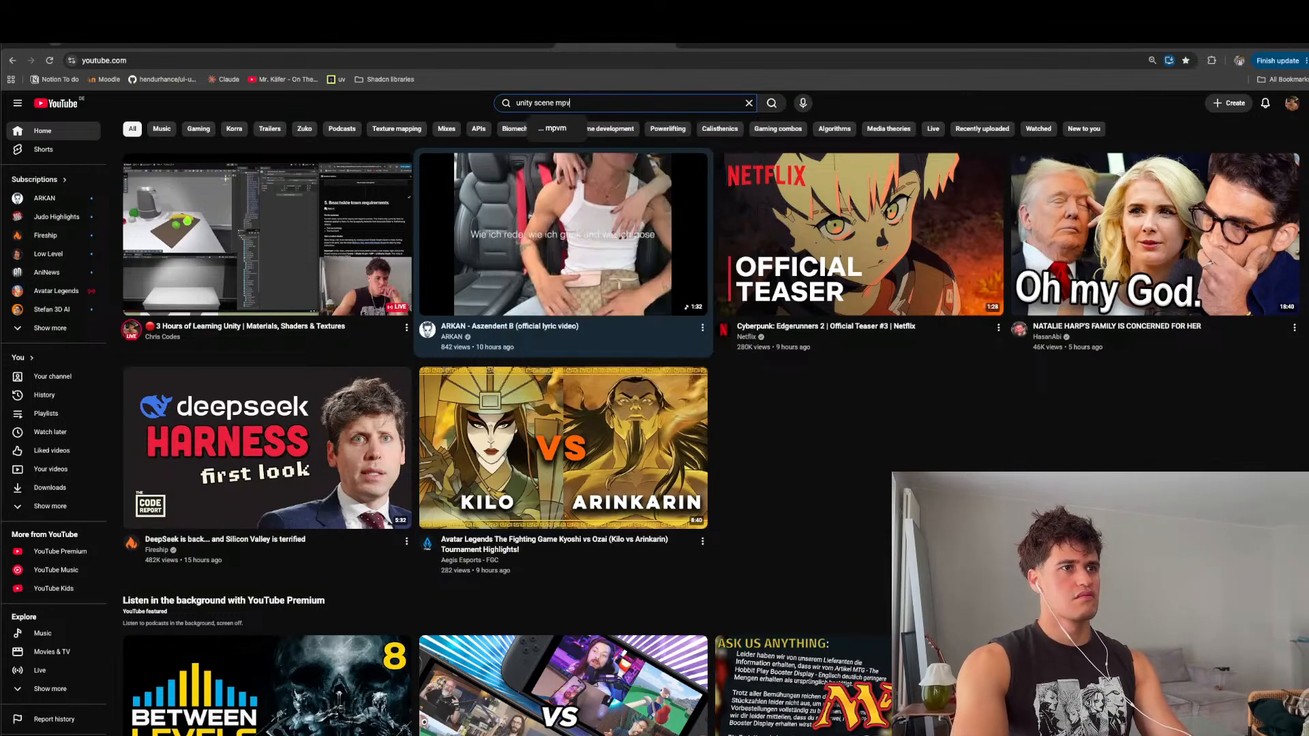
key(BackSpace)
text(ovement)
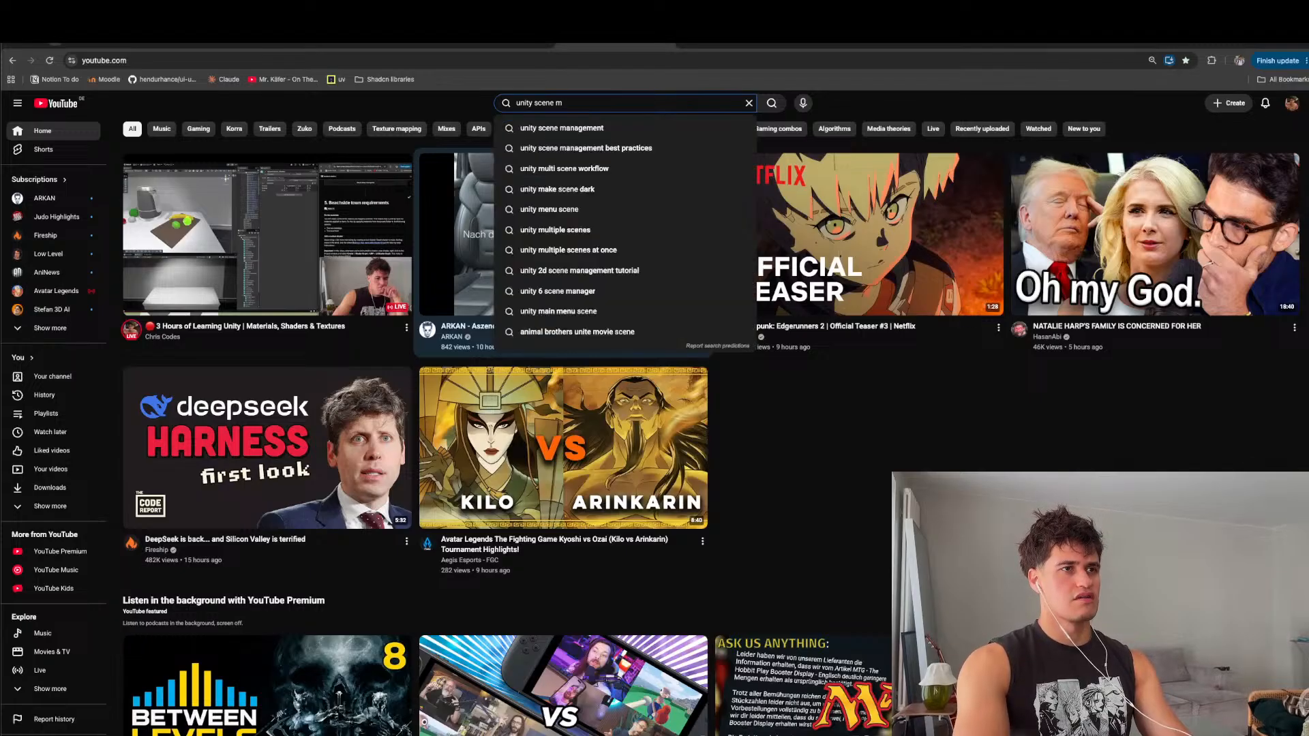
text(s)
key(Return)
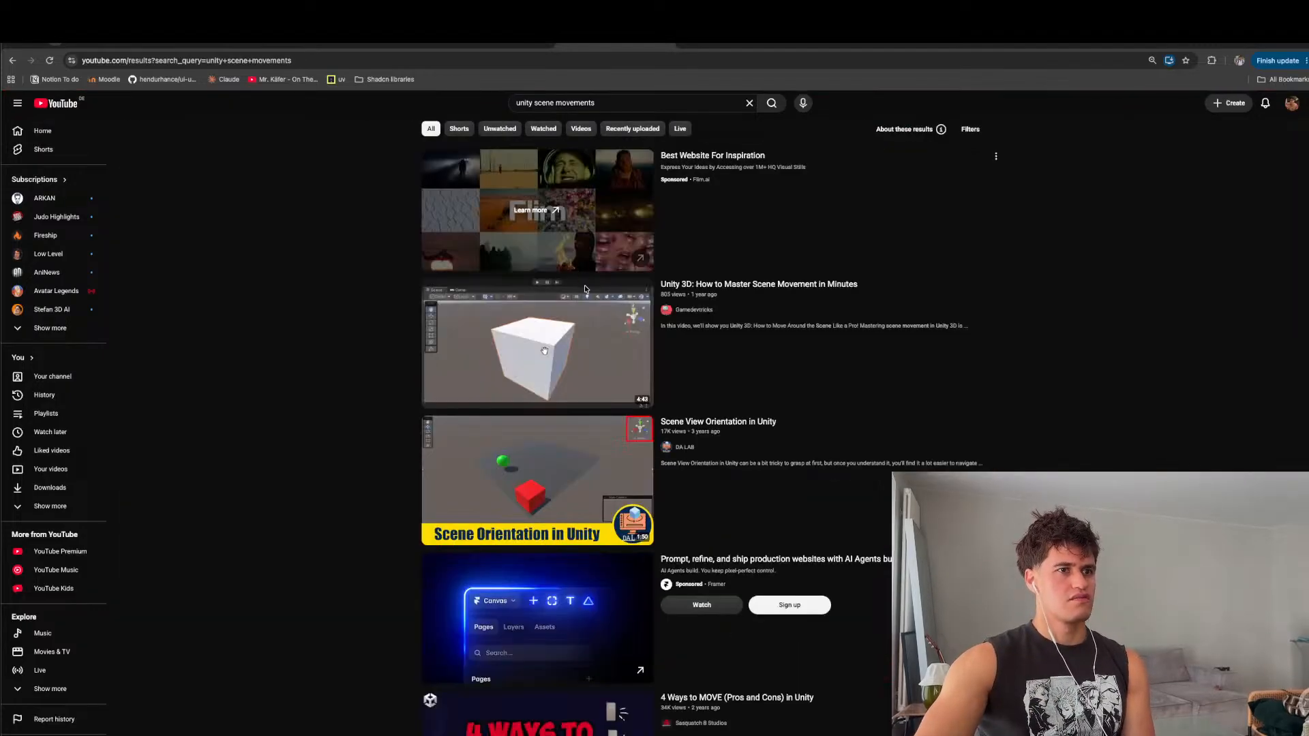
- Look through the search results for a video on moving around in the Unity scene
scroll(591, 323, down, 3)
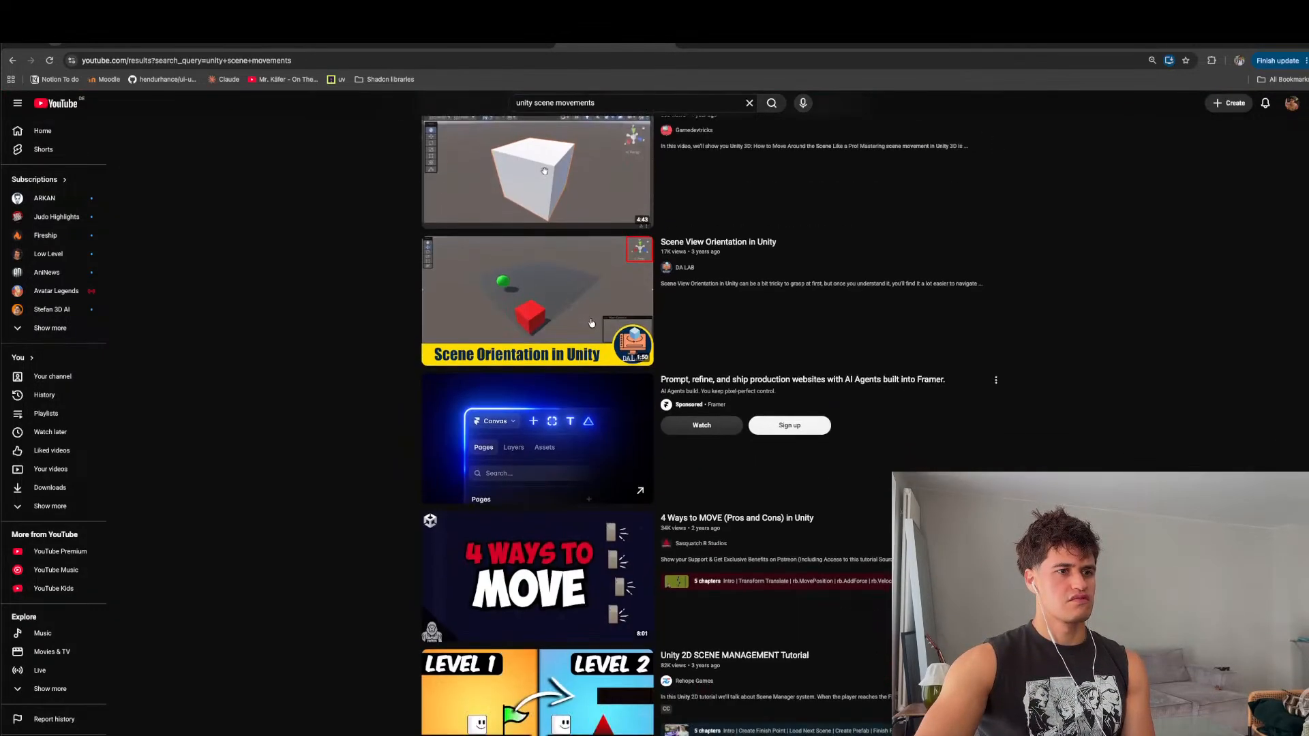
scroll(592, 324, down, 12)
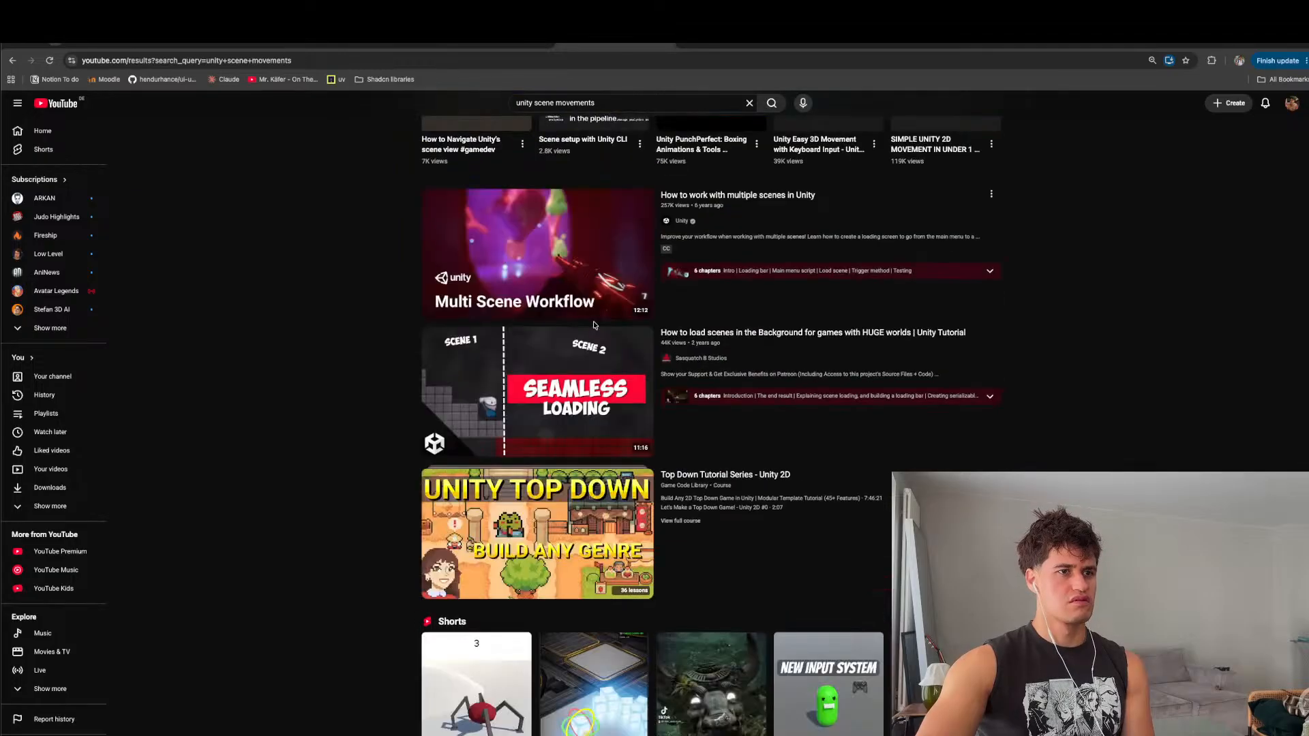
scroll(593, 325, down, 10)
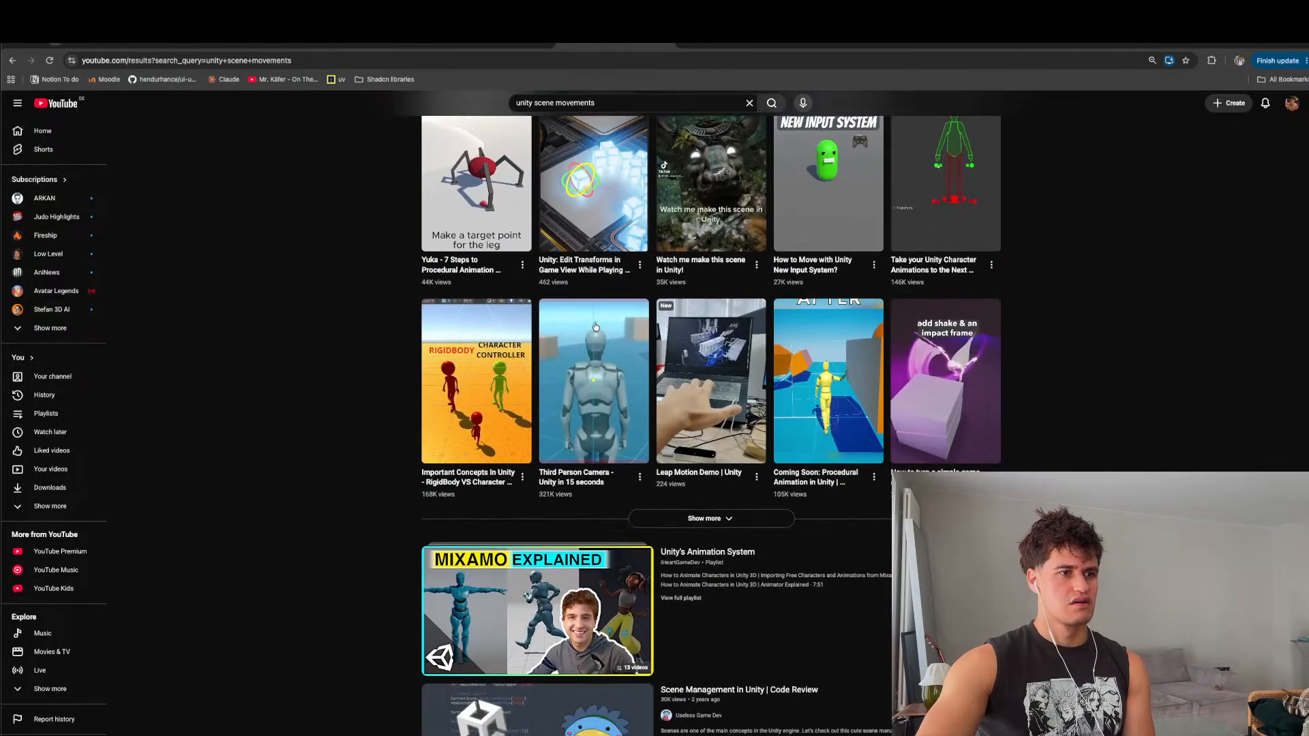
scroll(595, 327, down, 7)
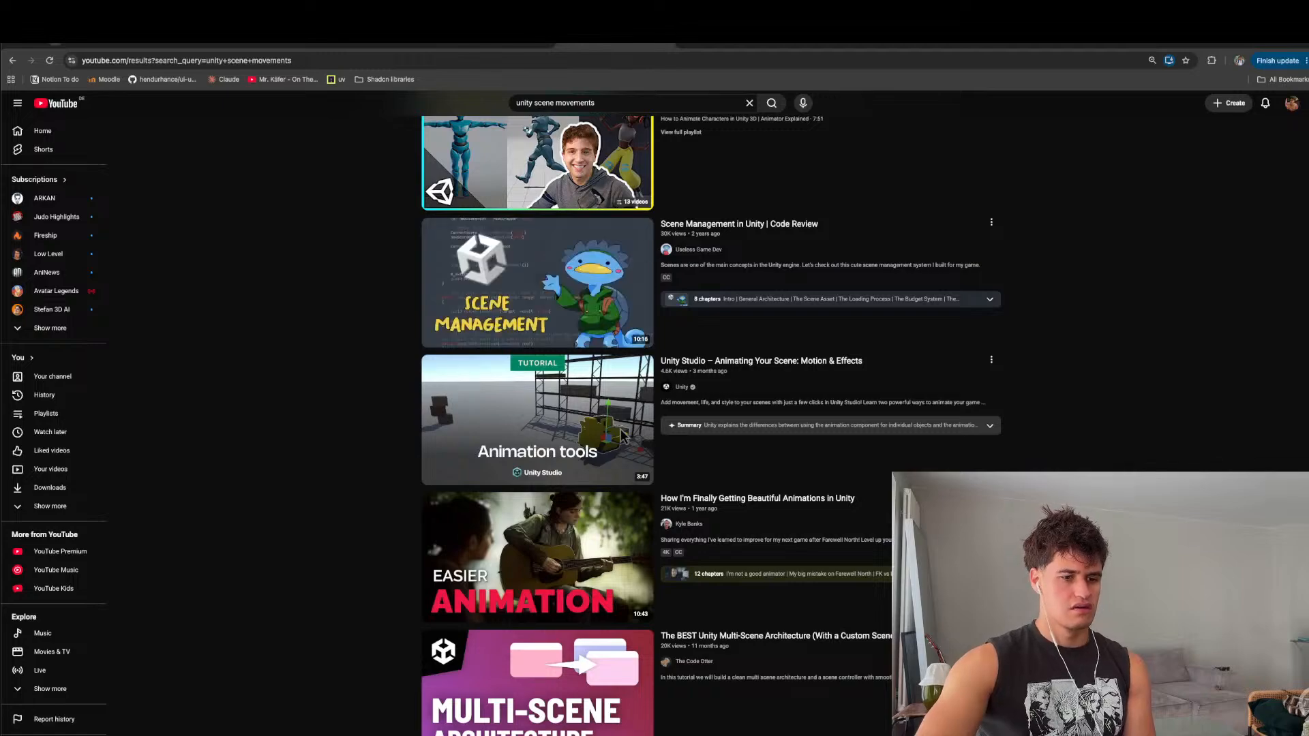
scroll(685, 498, down, 5)
scroll(698, 493, up, 20)
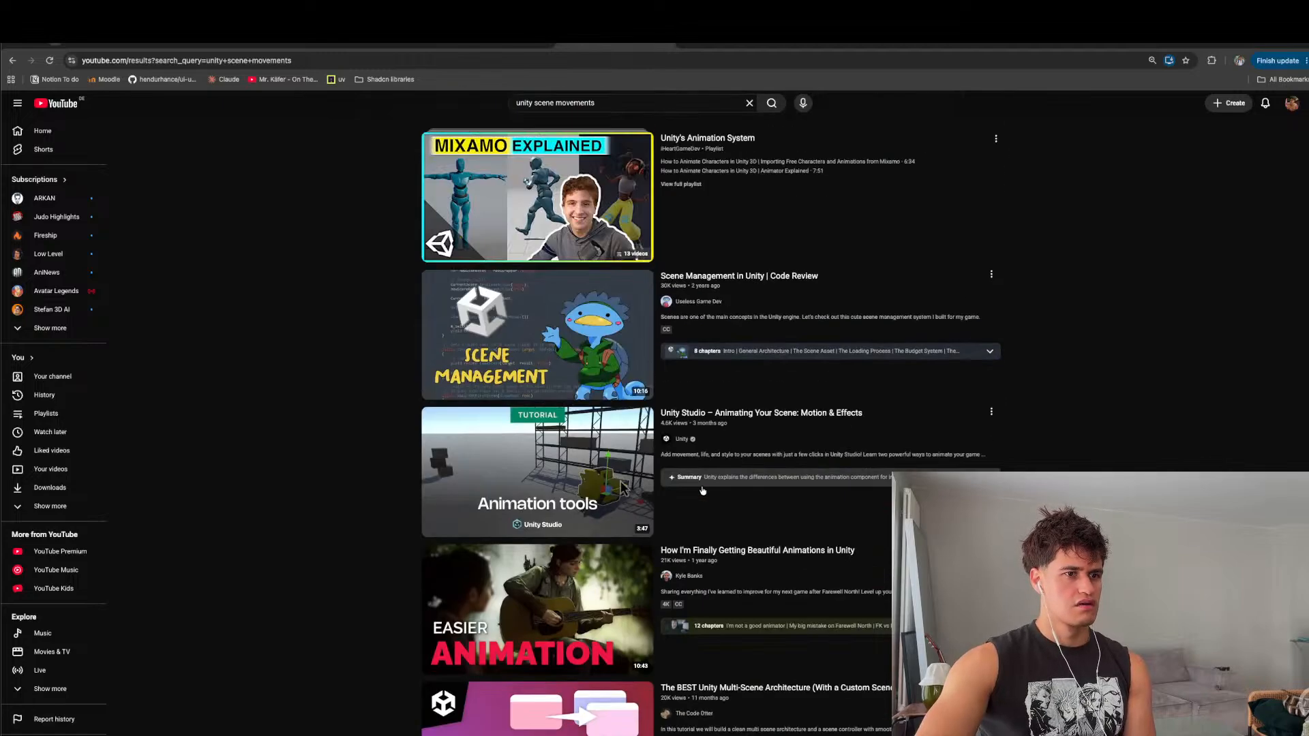
scroll(703, 490, up, 10)
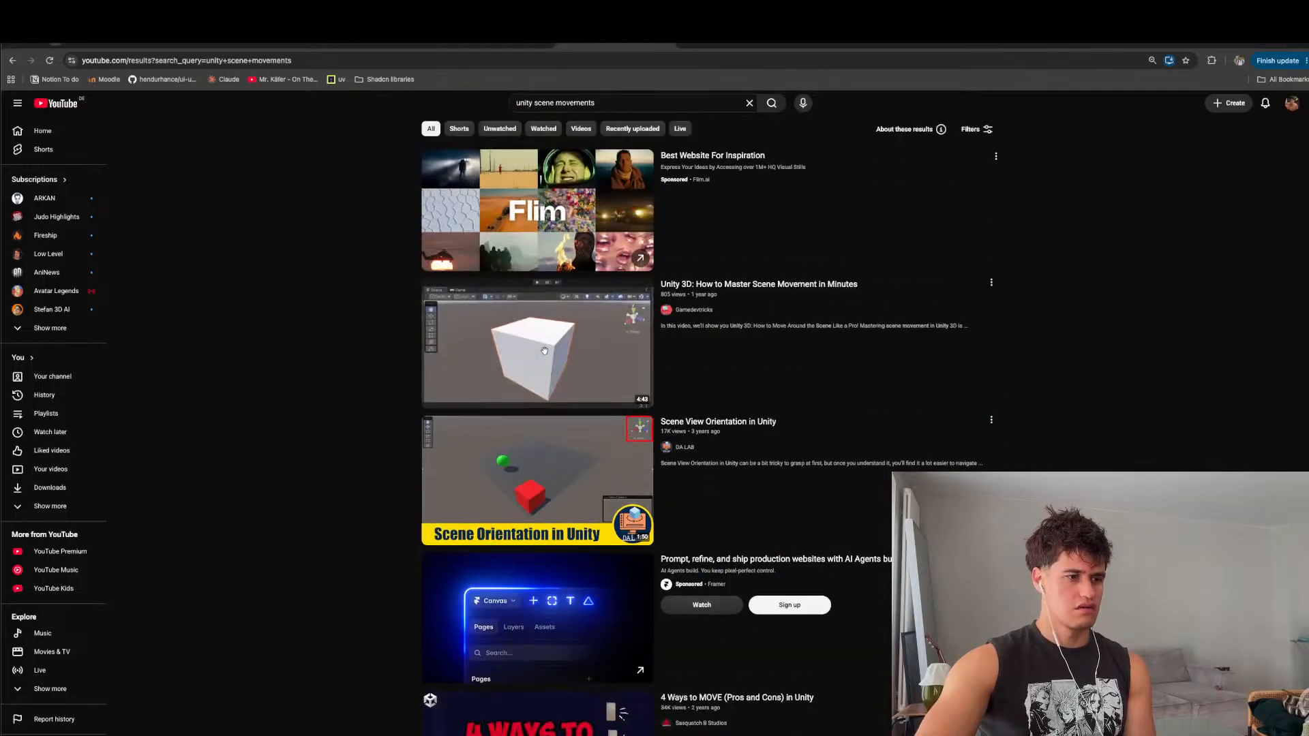
- Change the video search to "unity scene orbiting" and run it
click(543, 102)
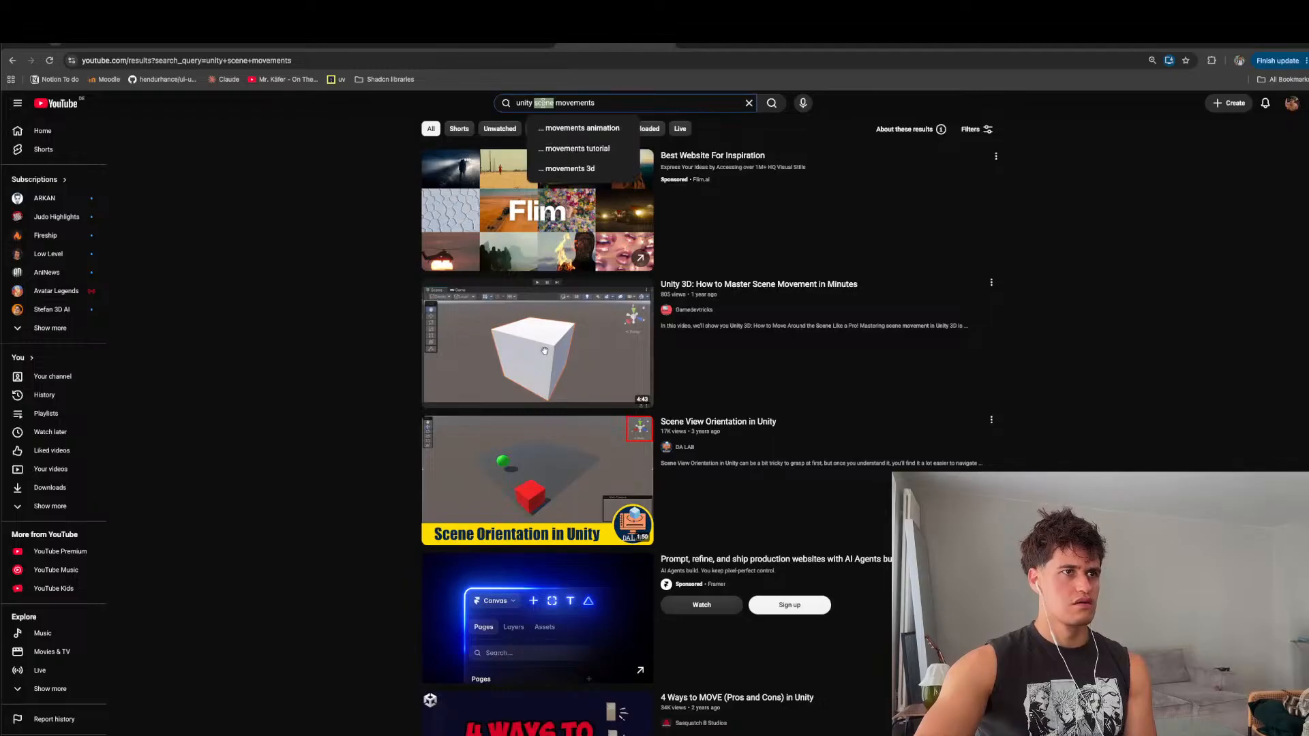
double_click(589, 102)
text(orbiting)
key(Return)
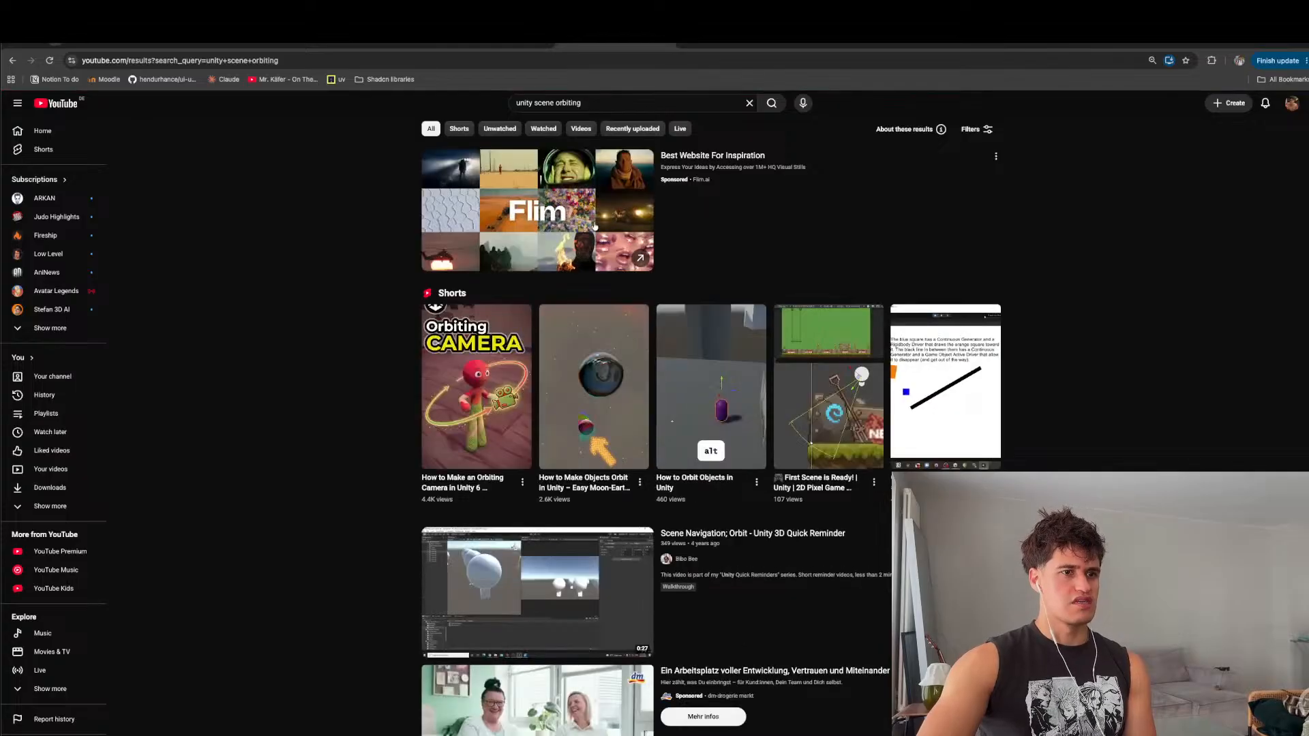
- Replace the search wording with "unity scene navigation" and run the search
click(577, 103)
key(ctrl+shift+Left)
key(ctrl+shift+Left)
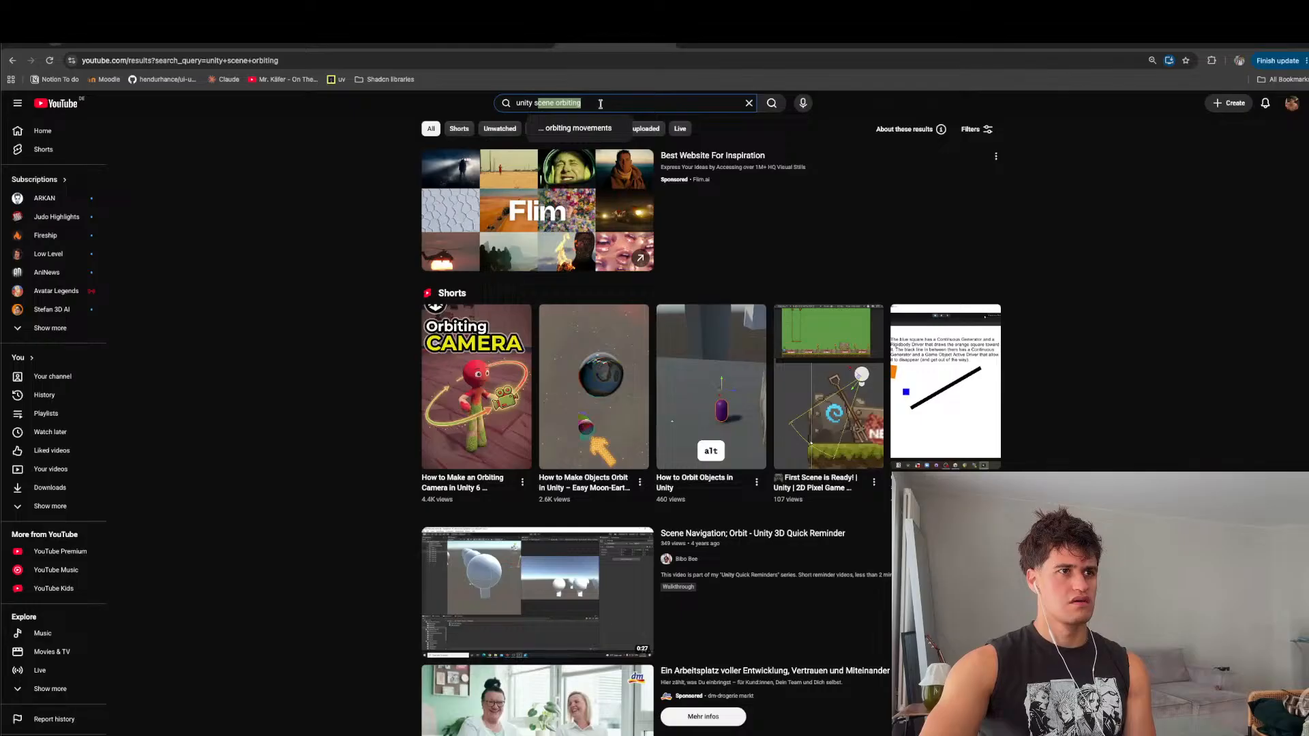
text(navigatio)
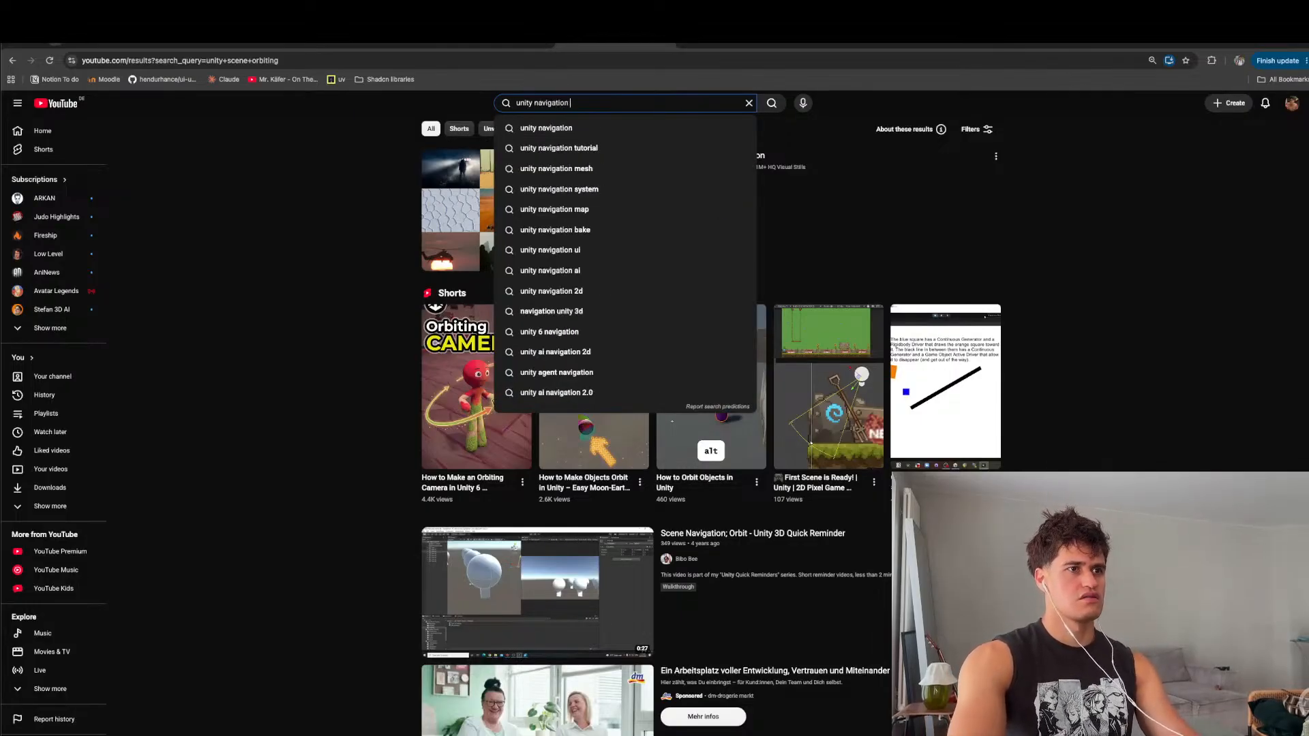
key(BackSpace)
key(BackSpace)
key(BackSpace)
key(BackSpace)
key(BackSpace)
key(BackSpace)
key(BackSpace)
key(BackSpace)
key(BackSpace)
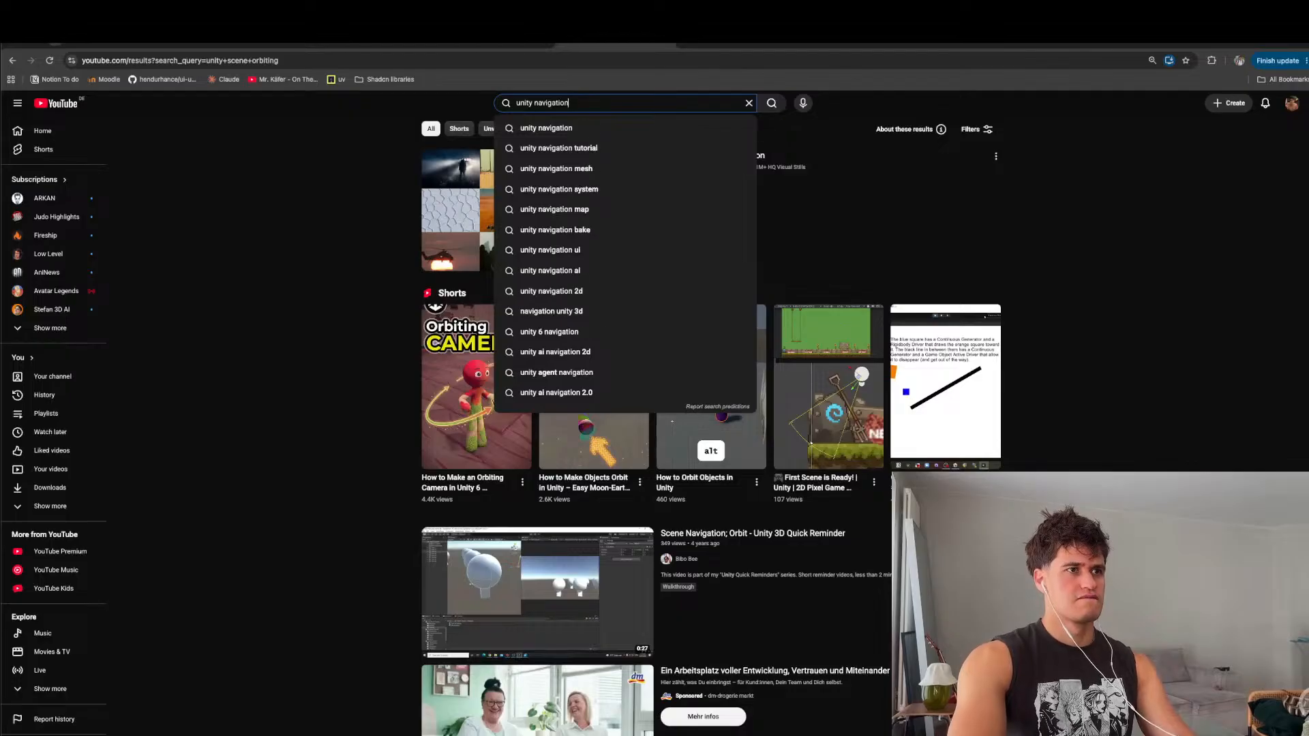
key(BackSpace)
text(s)
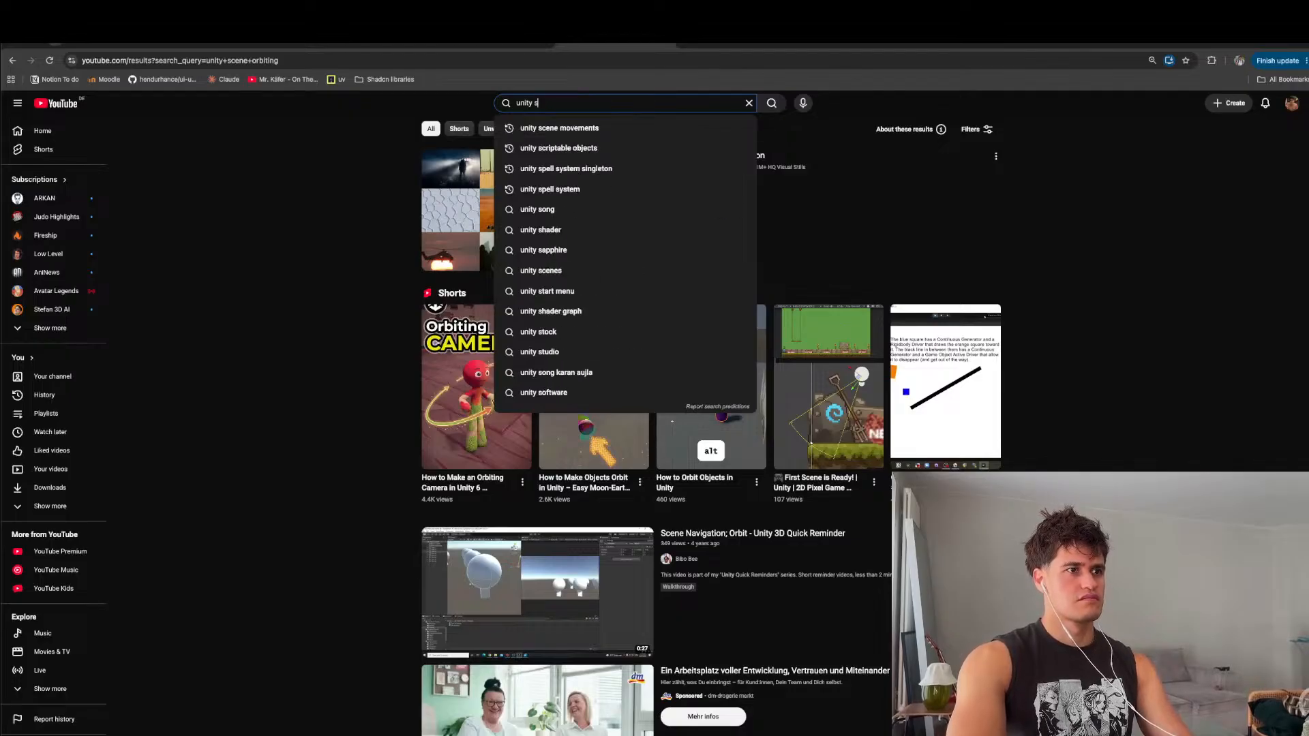
text(cene navigation)
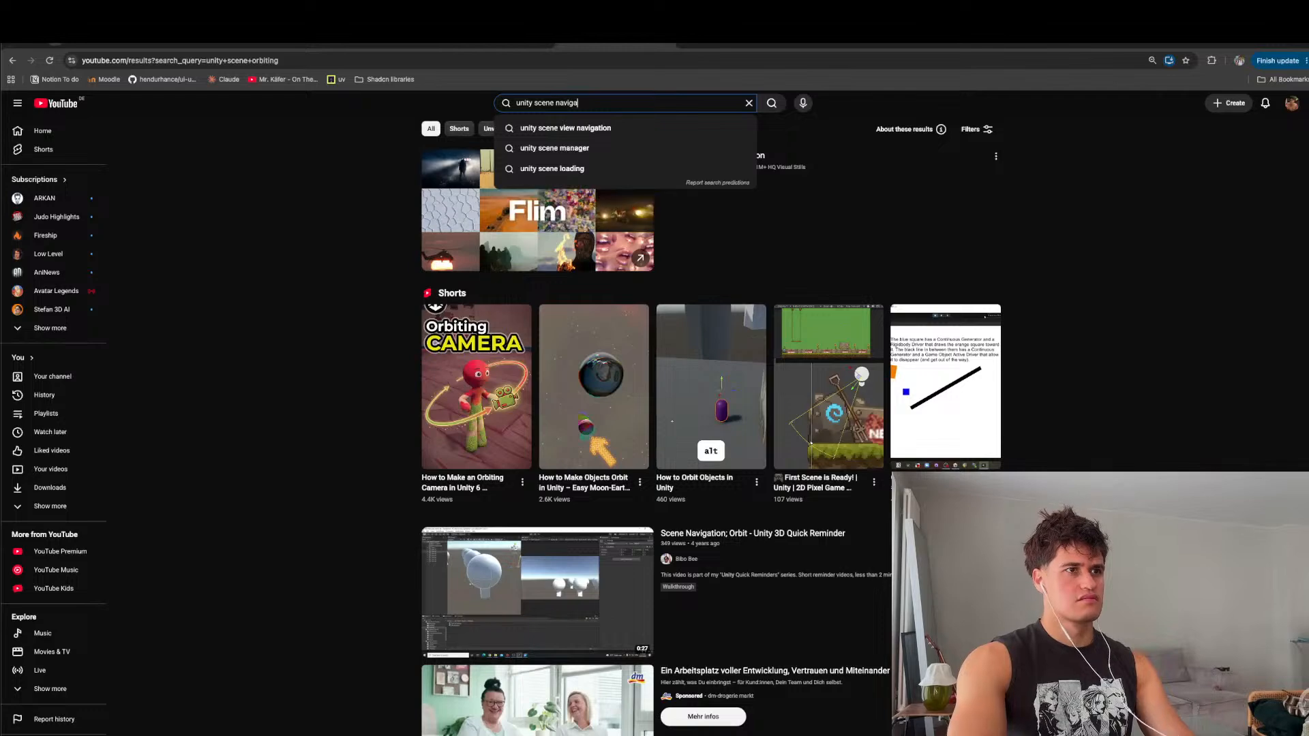
key(Return)
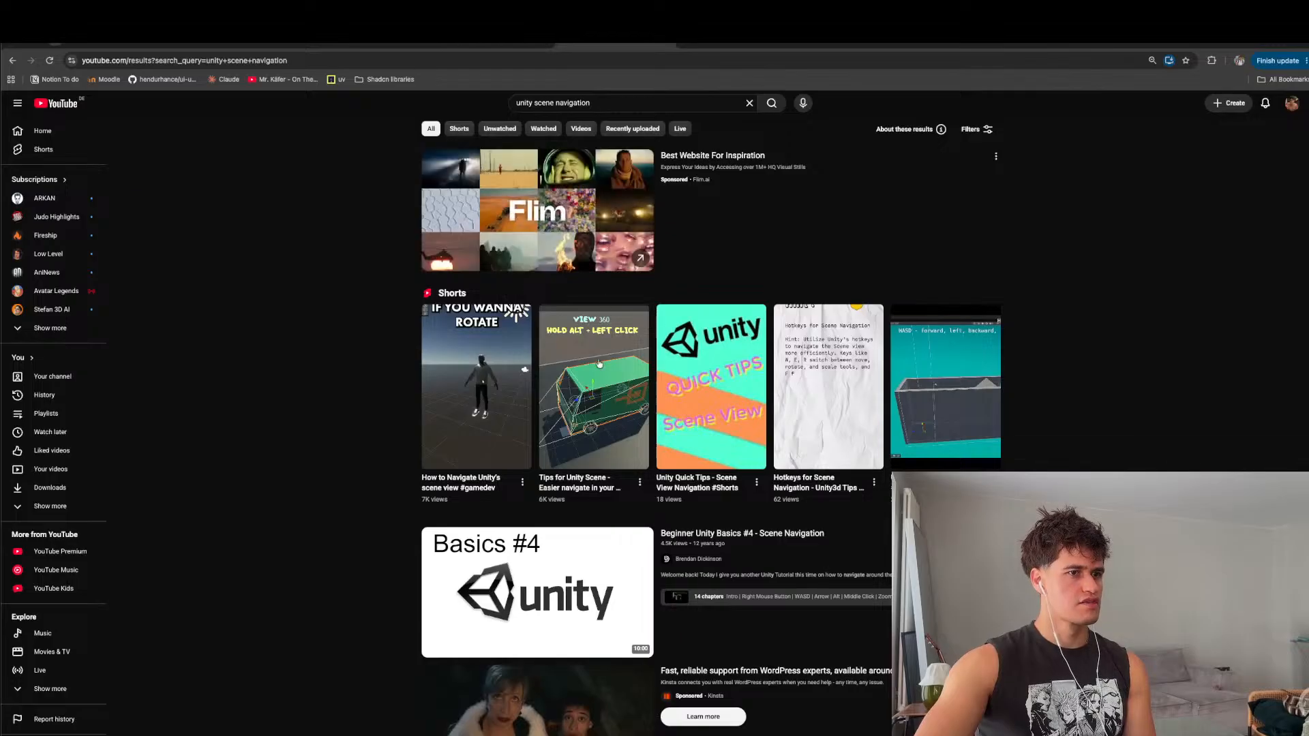
- Preview the scene-view tips Short and browse the other results on Unity scene navigation
mouse_move(600, 364)
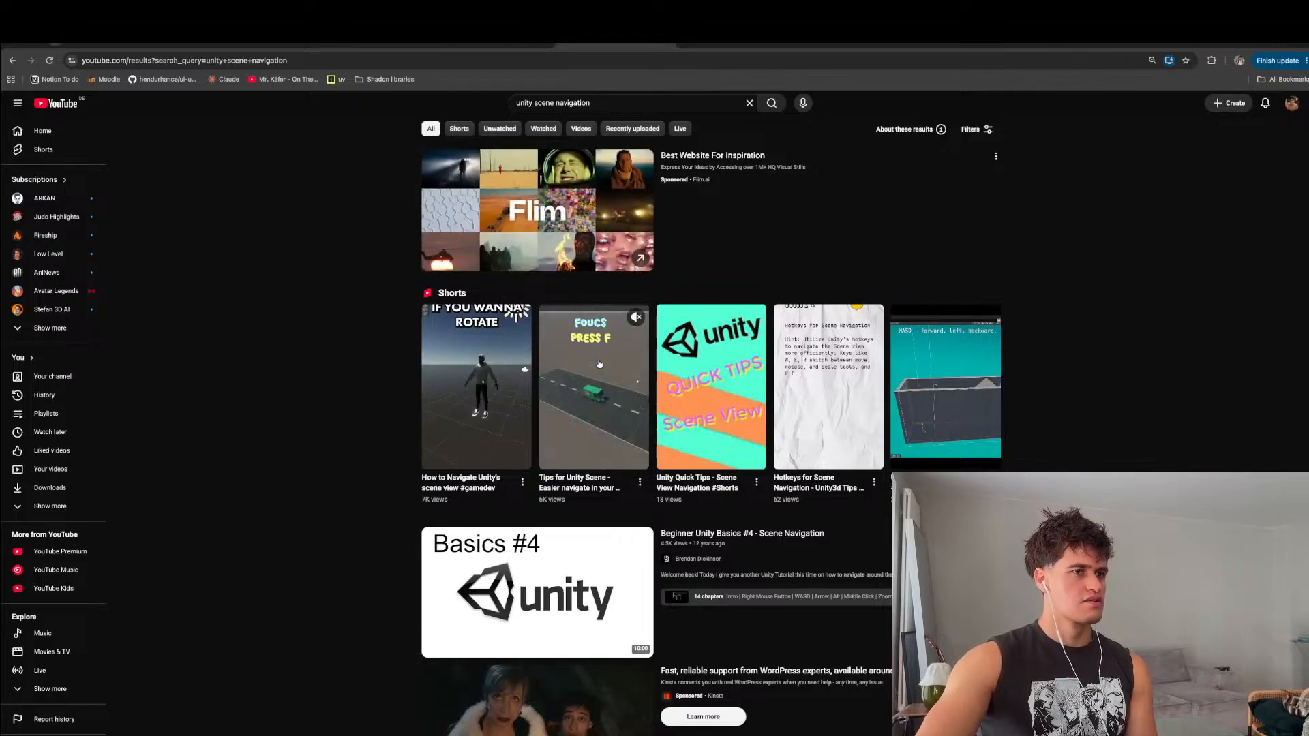
scroll(600, 364, down, 3)
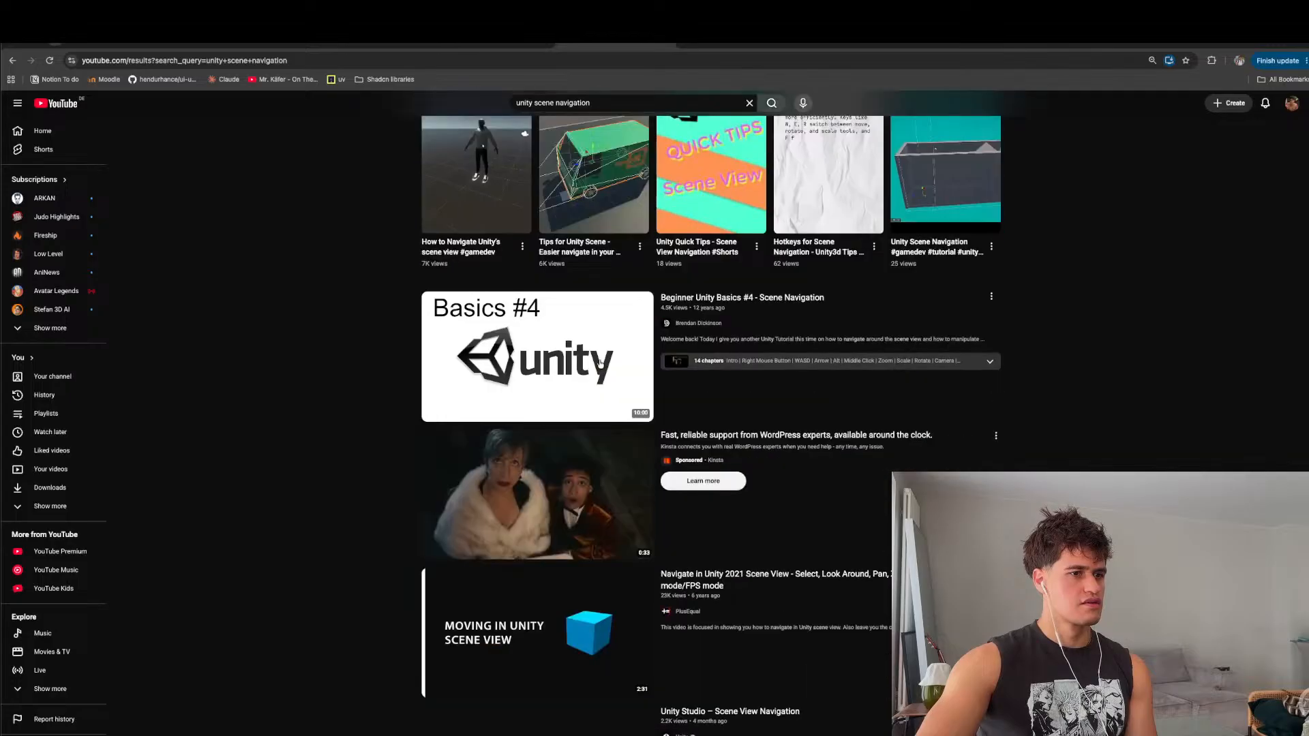
scroll(601, 364, down, 3)
scroll(605, 360, up, 6)
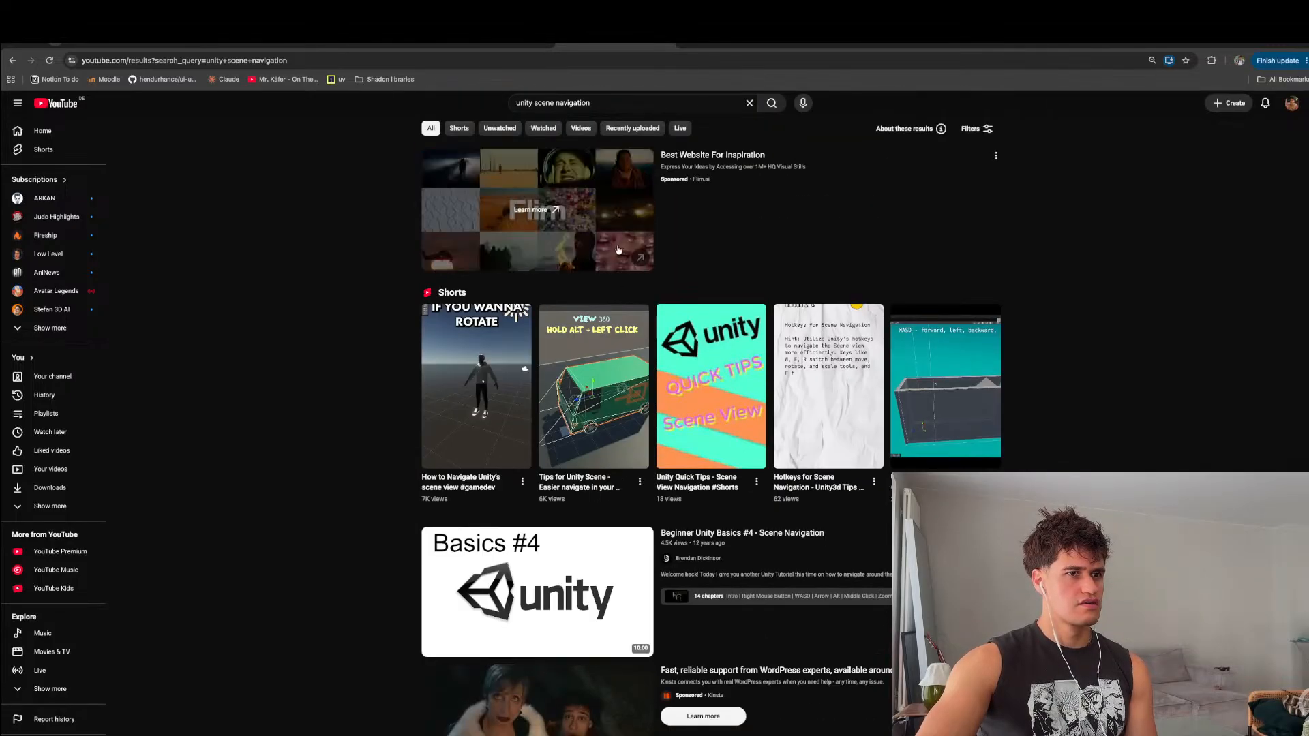
- Watch the Short "Tips for Unity Scene - Easier navigate in your scene", view its comments and return to the search results
click(604, 347)
scroll(597, 391, down, 2)
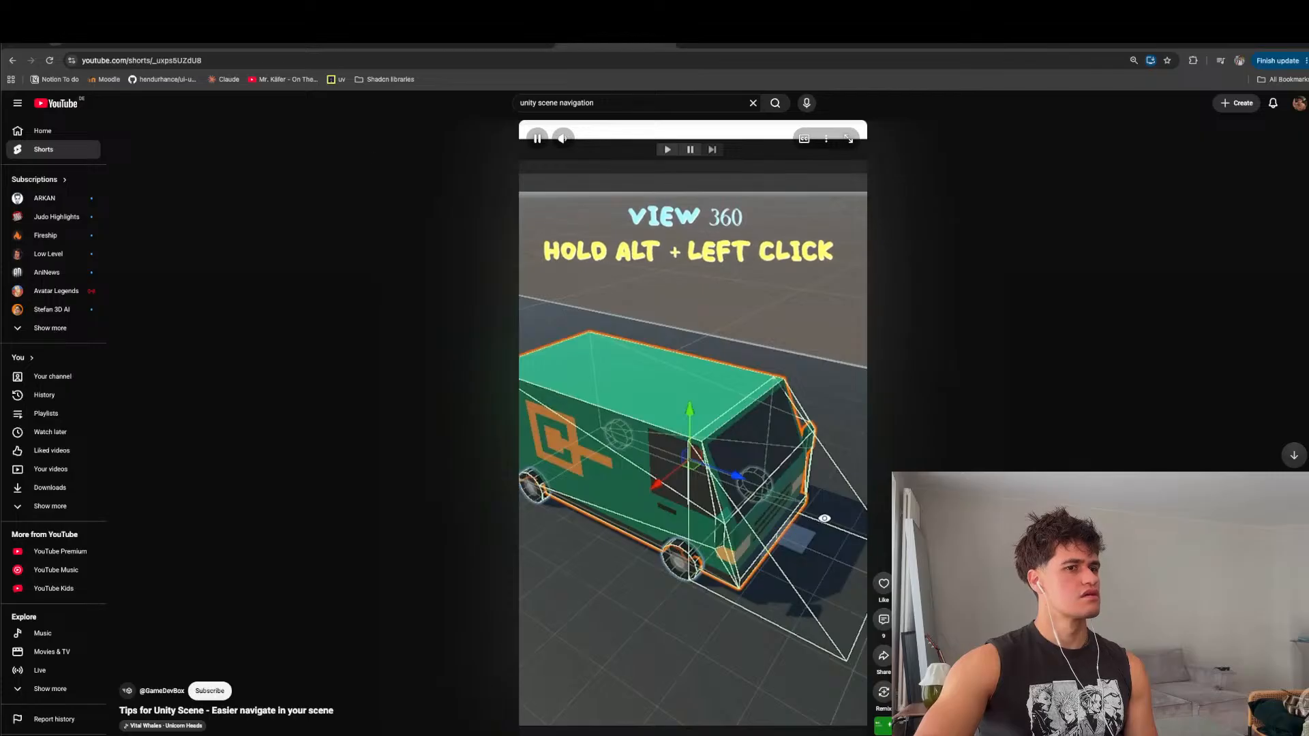
click(884, 619)
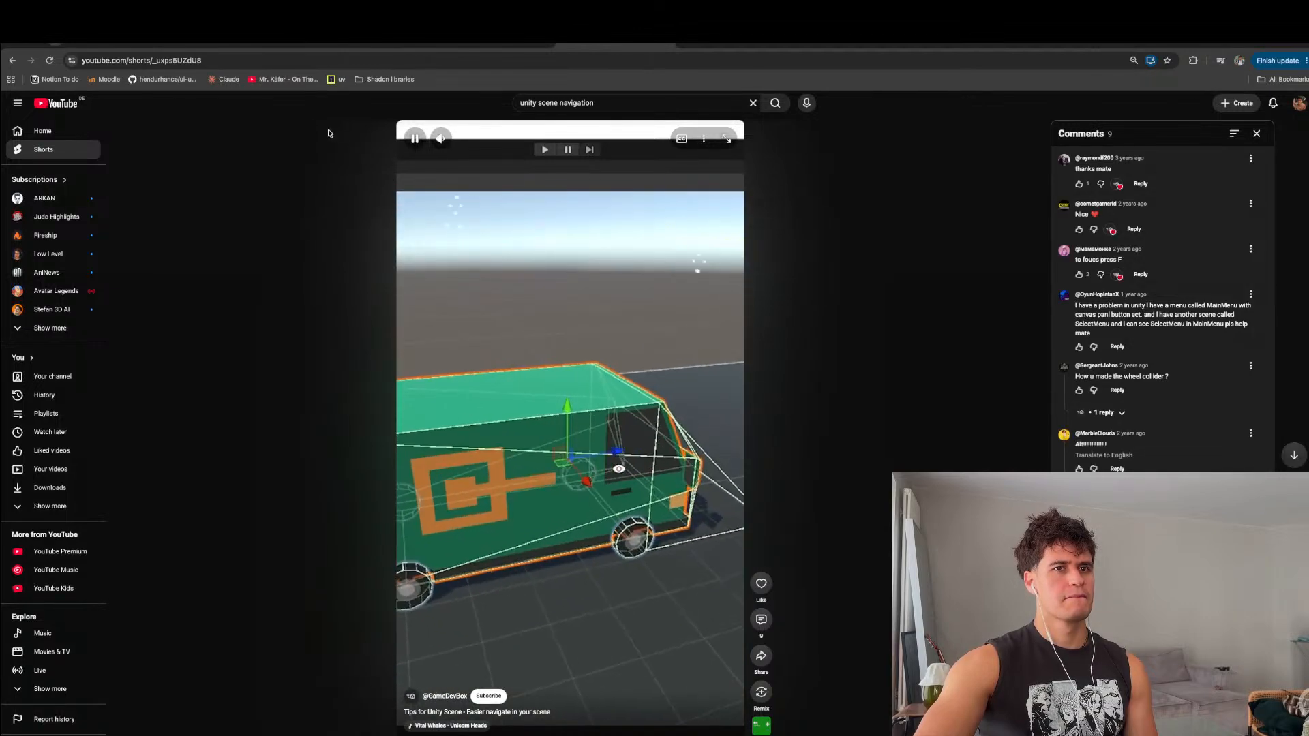
click(13, 62)
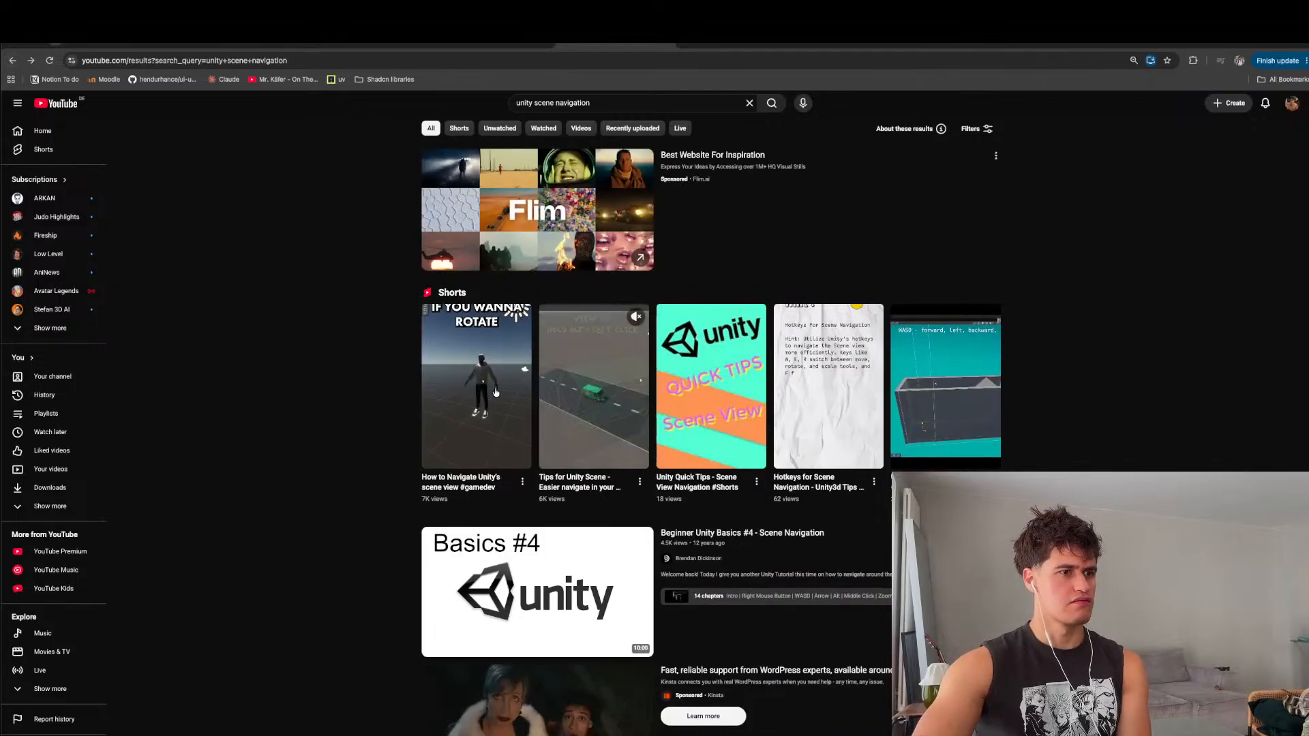
- Browse further down the scene navigation results and refine the video search to "unity scene navigation easy"
scroll(492, 393, down, 1)
scroll(492, 393, down, 10)
mouse_move(605, 393)
scroll(604, 393, down, 5)
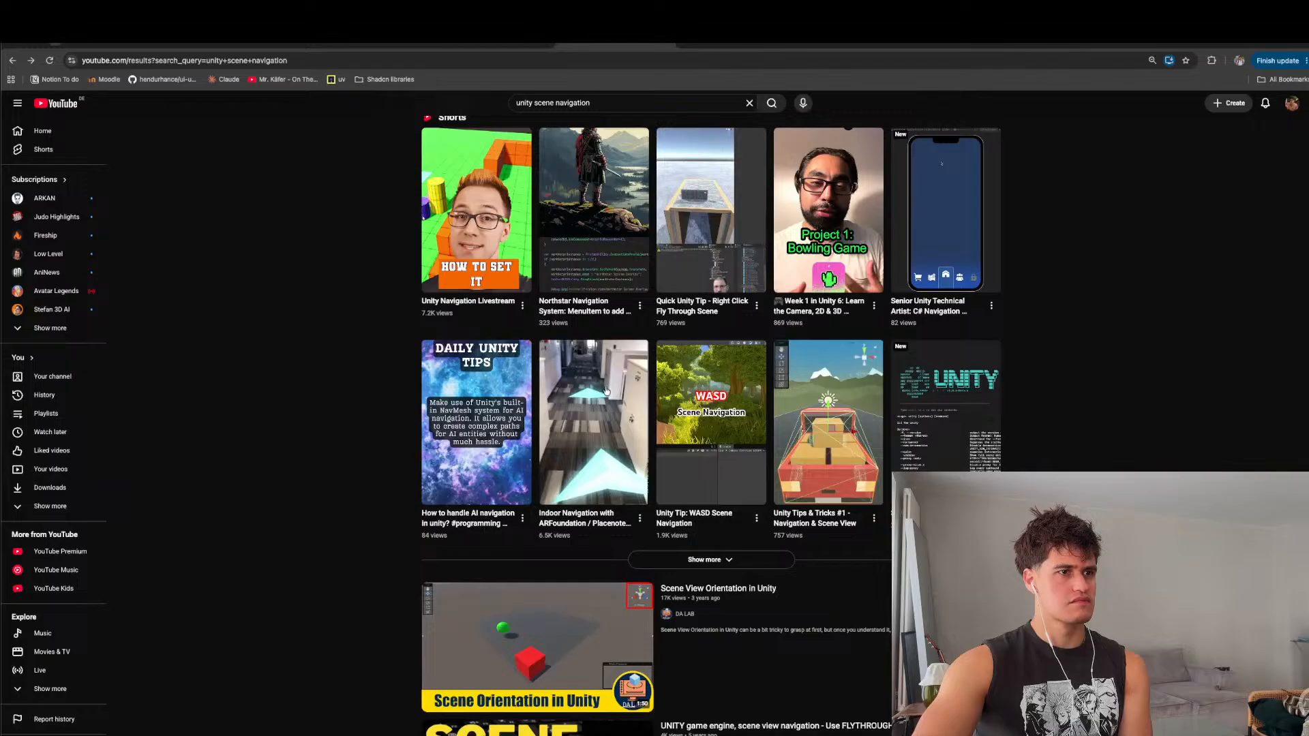
scroll(605, 391, down, 4)
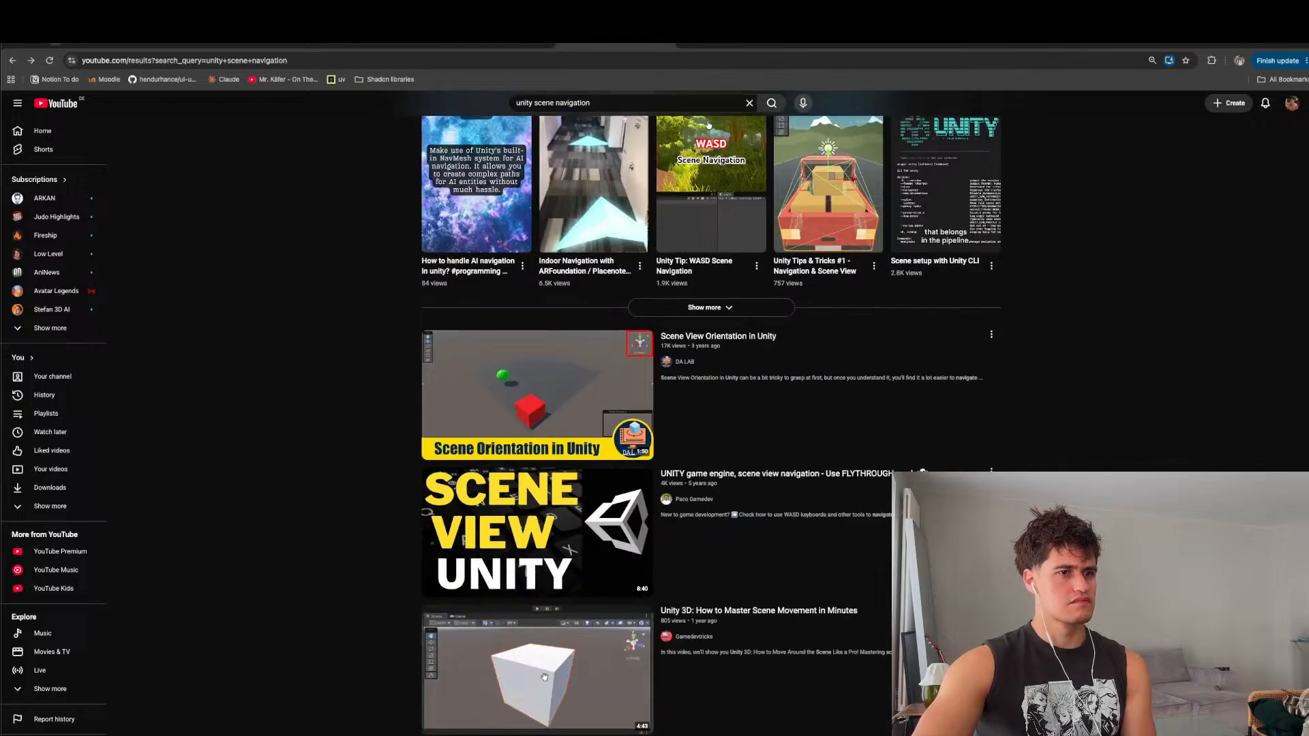
click(698, 107)
text(ea)
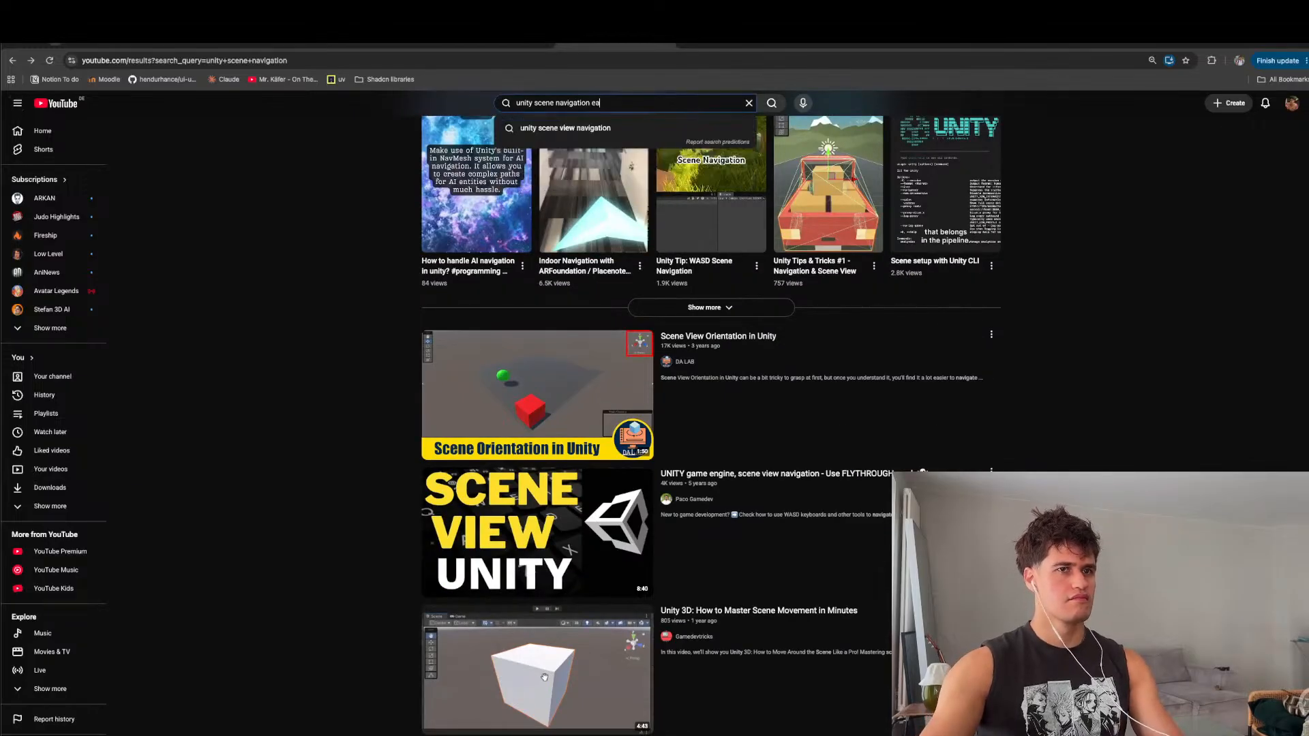
text(sy)
key(Return)
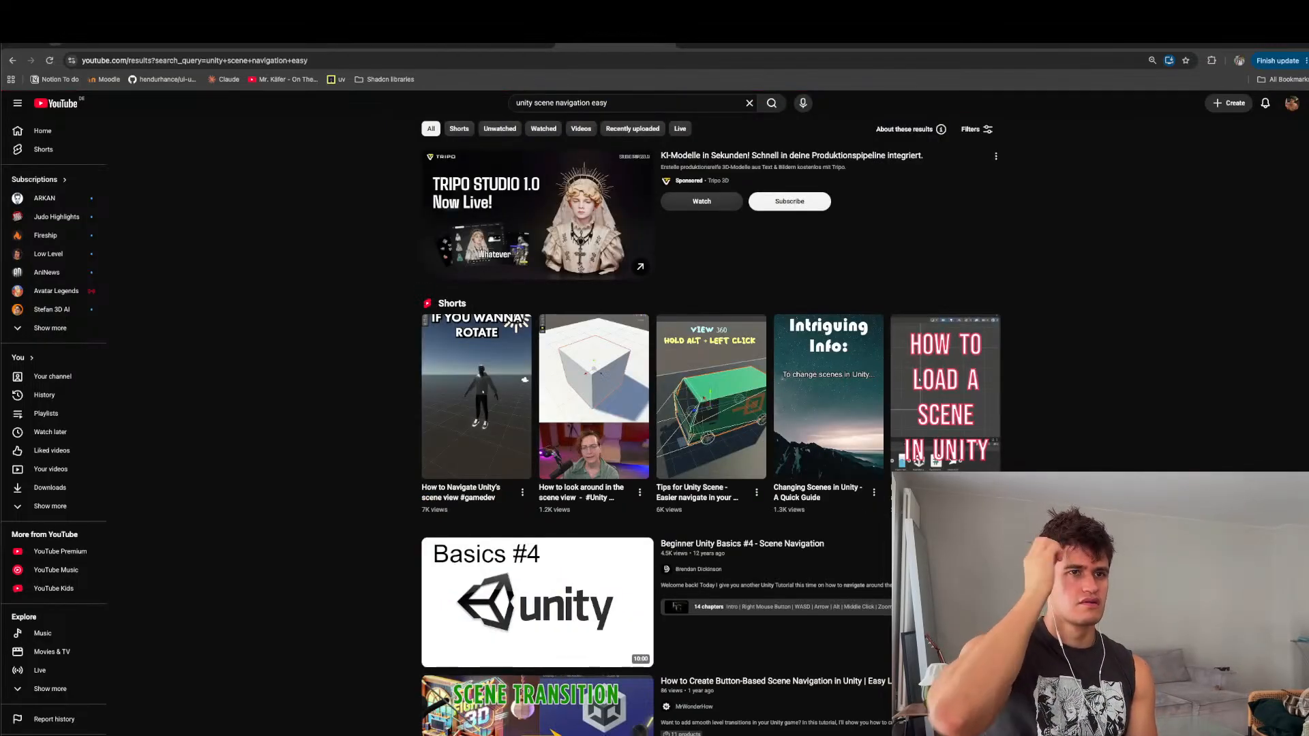
- Look through the new search results and filter them to Shorts only
scroll(700, 233, down, 5)
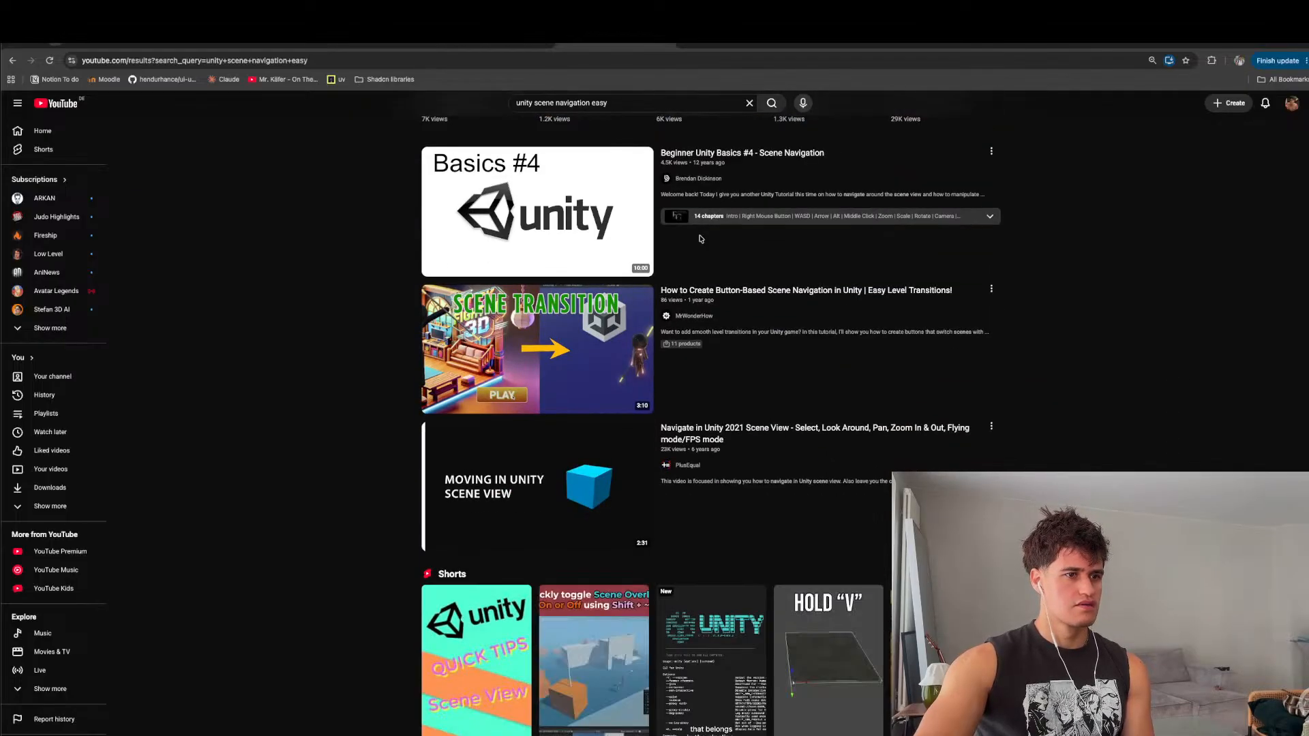
scroll(700, 239, up, 5)
click(460, 129)
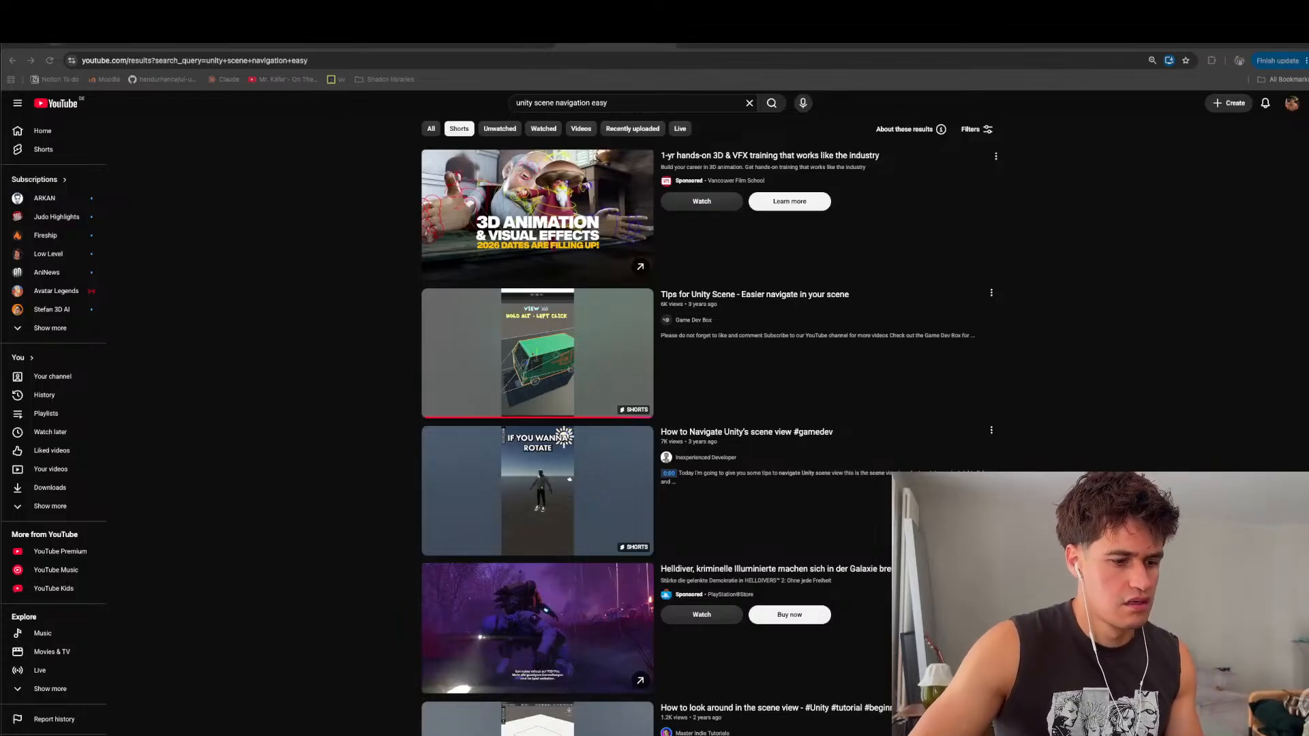
key(super+Tab)
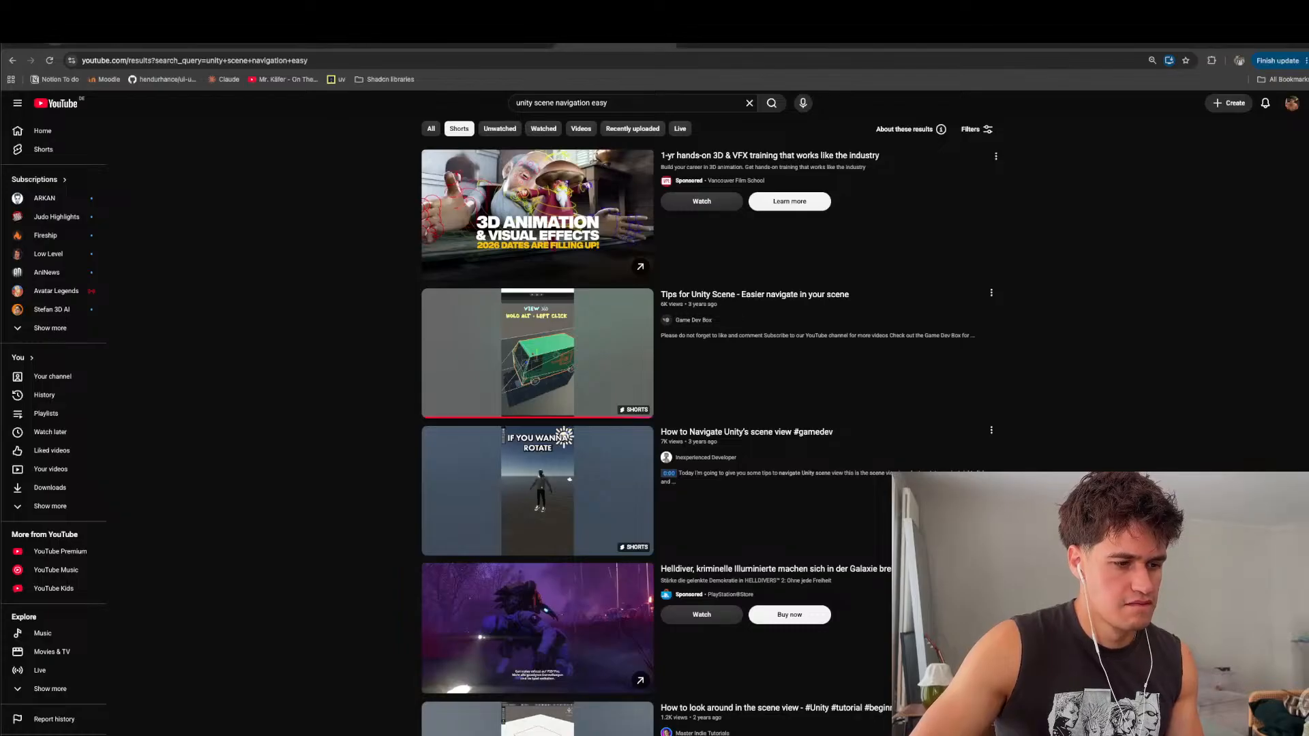
key(super+Tab)
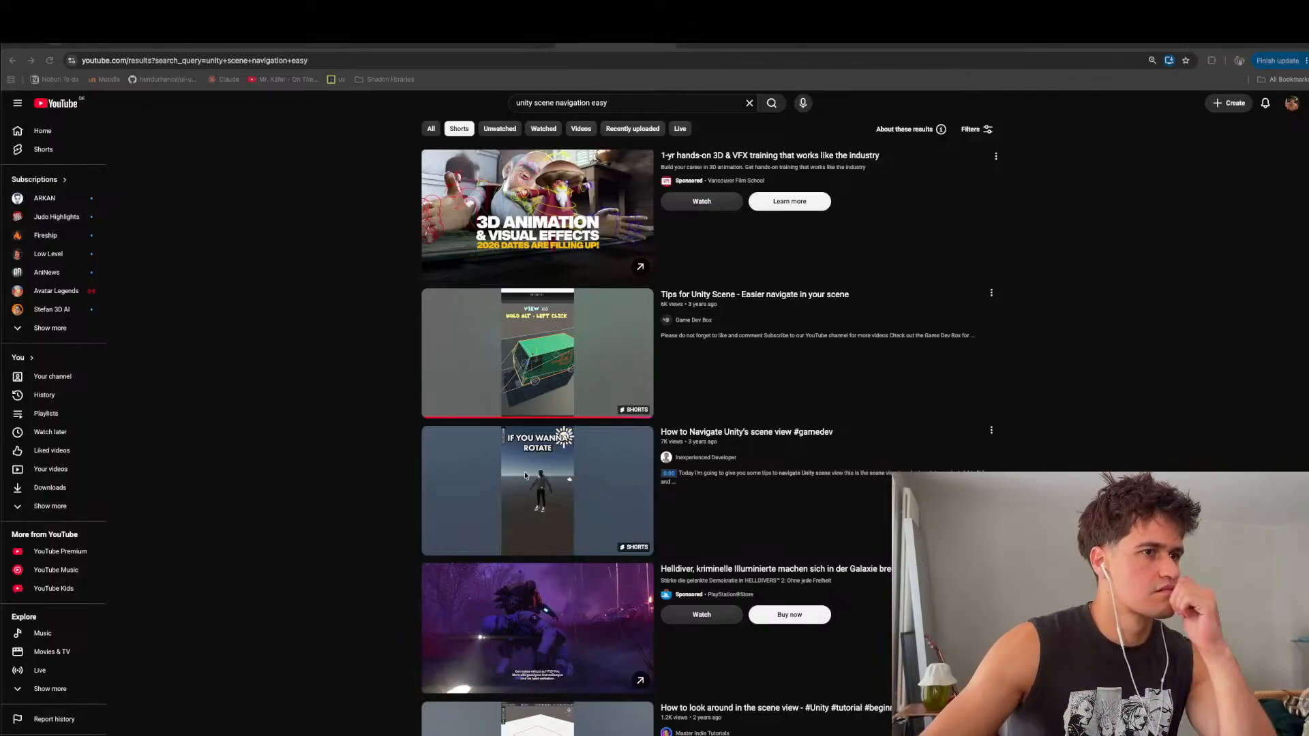
click(1157, 240)
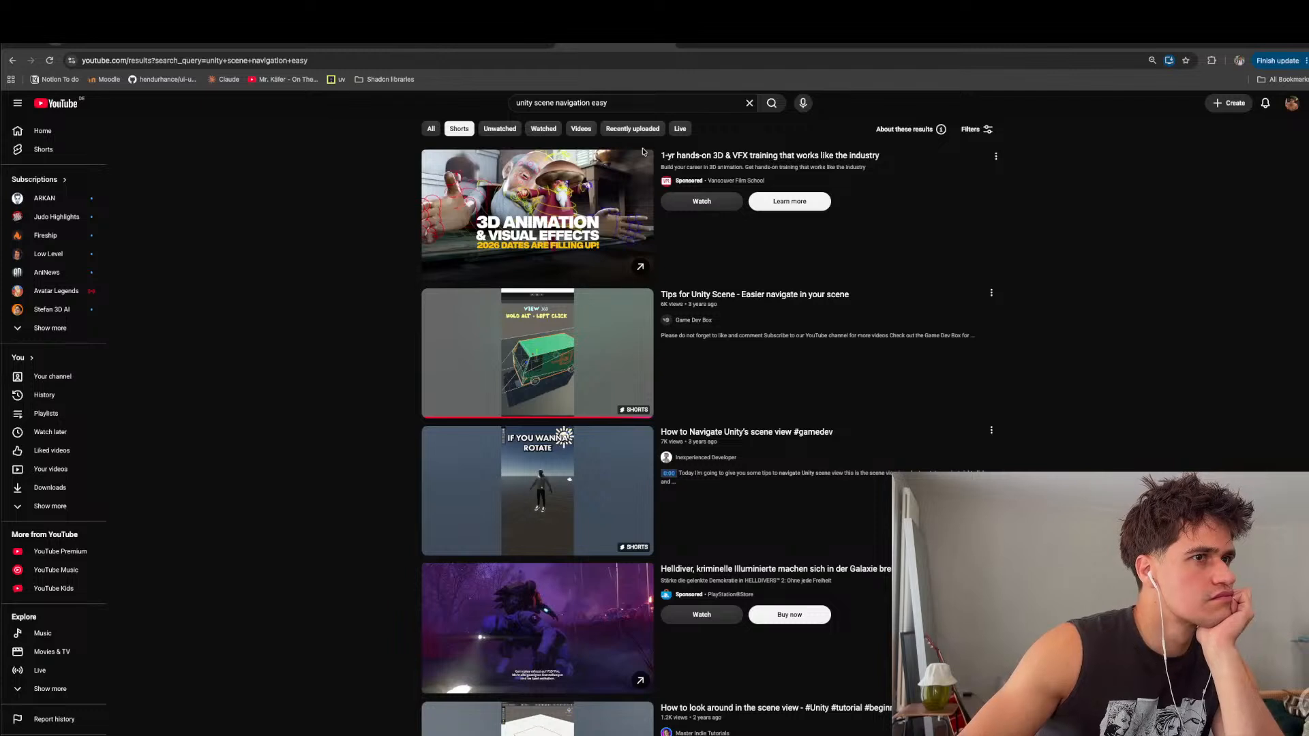
- Go to the signed-in account's own channel and open its running live stream about Unity materials, shaders and textures
click(1292, 103)
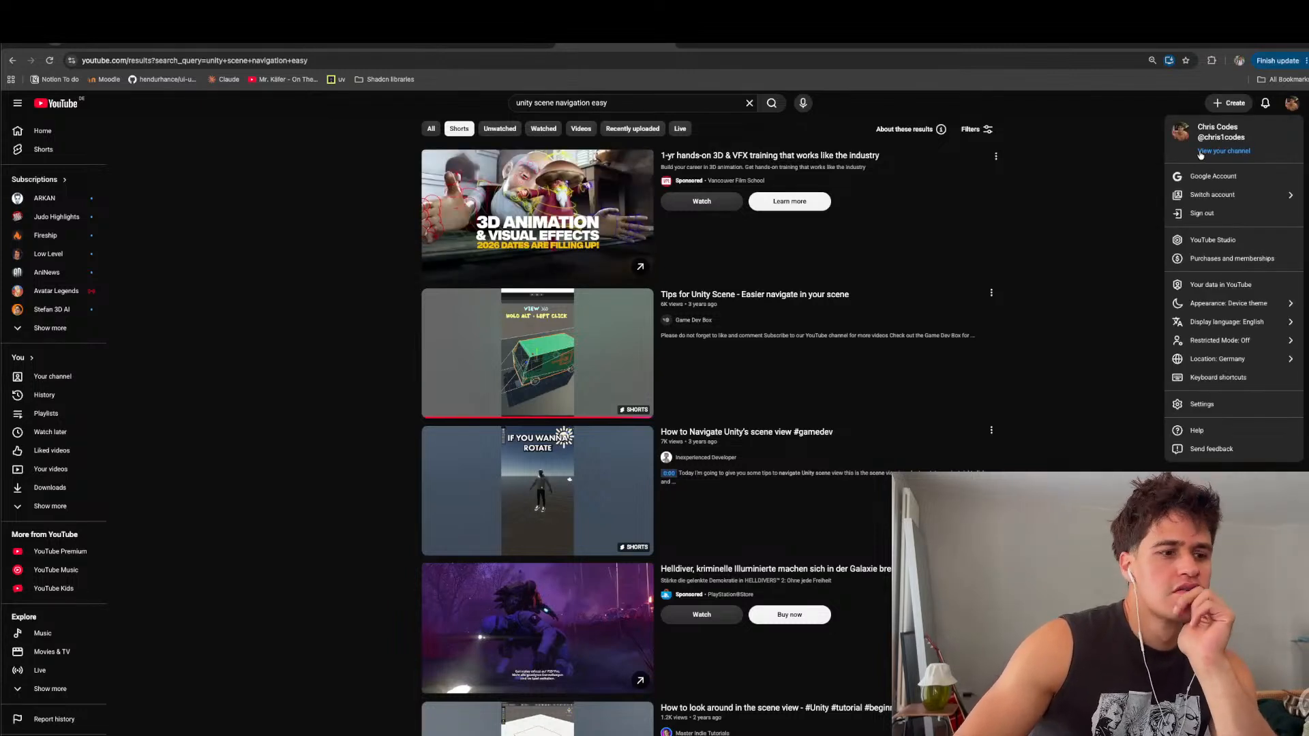
click(1201, 156)
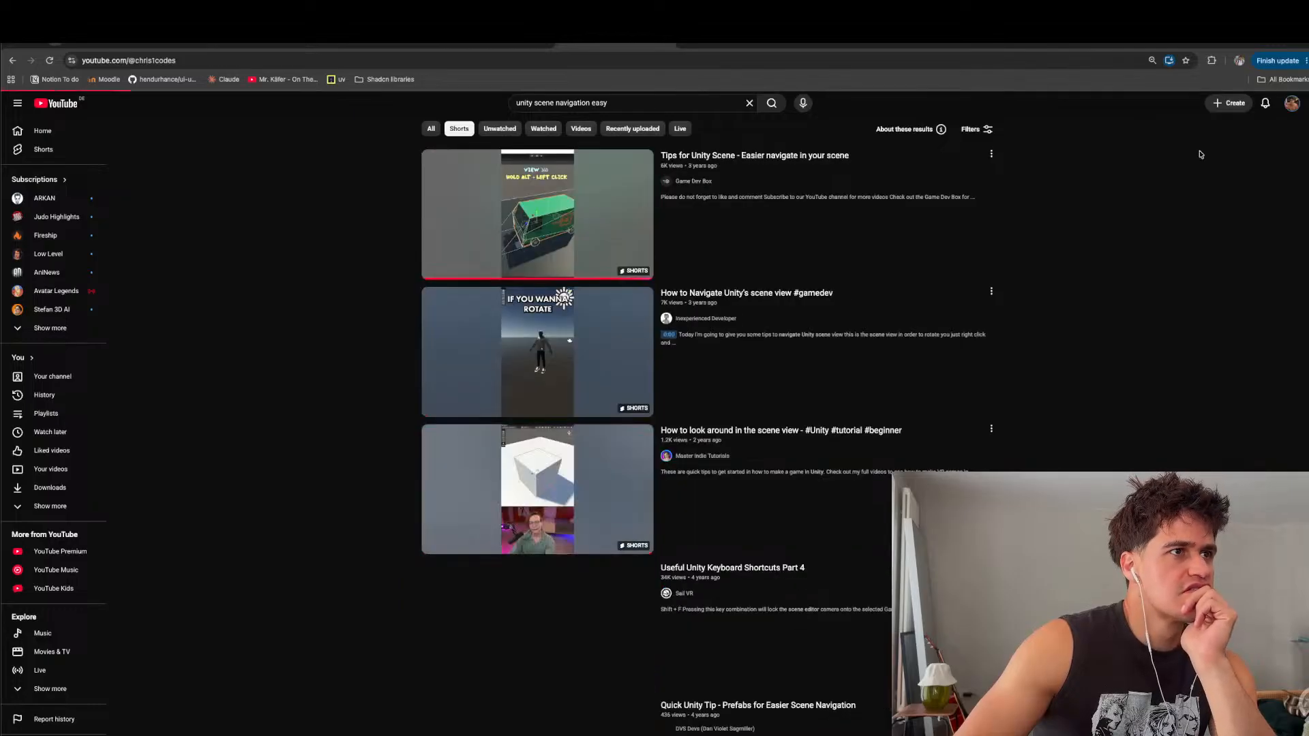
click(498, 292)
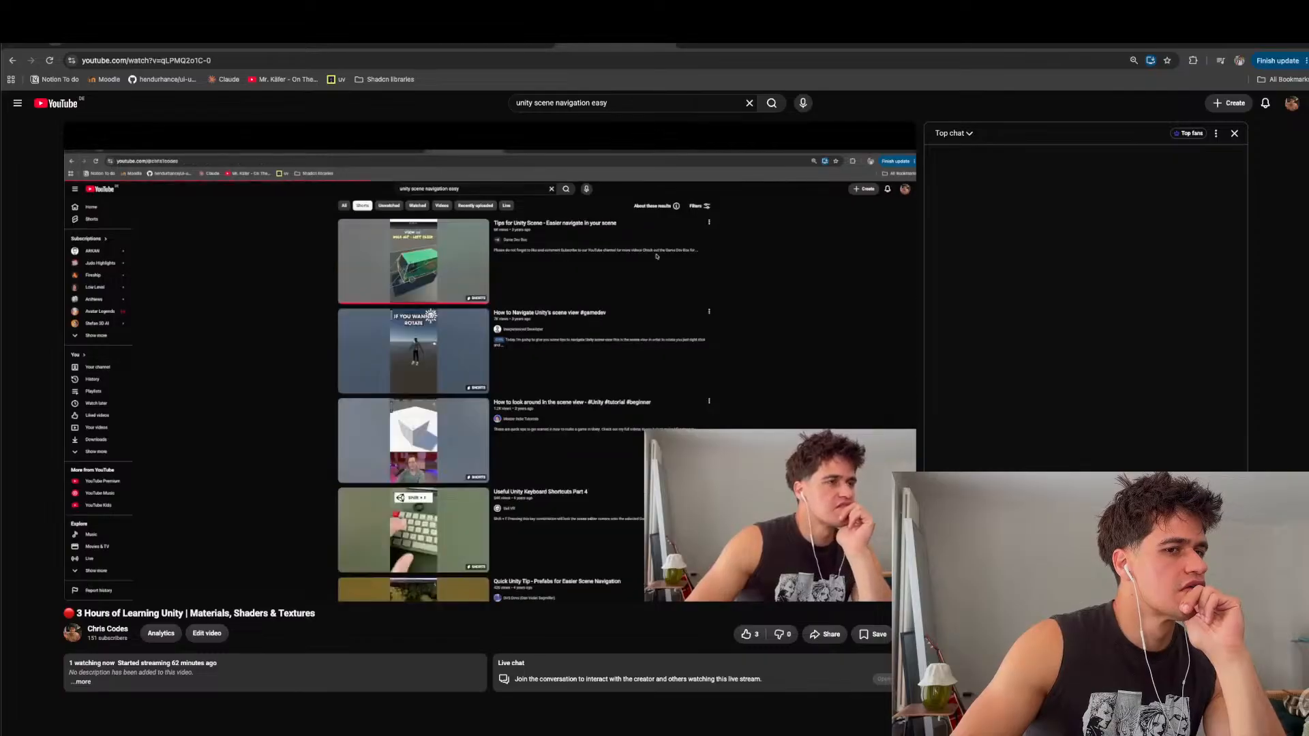
scroll(575, 569, down, 1)
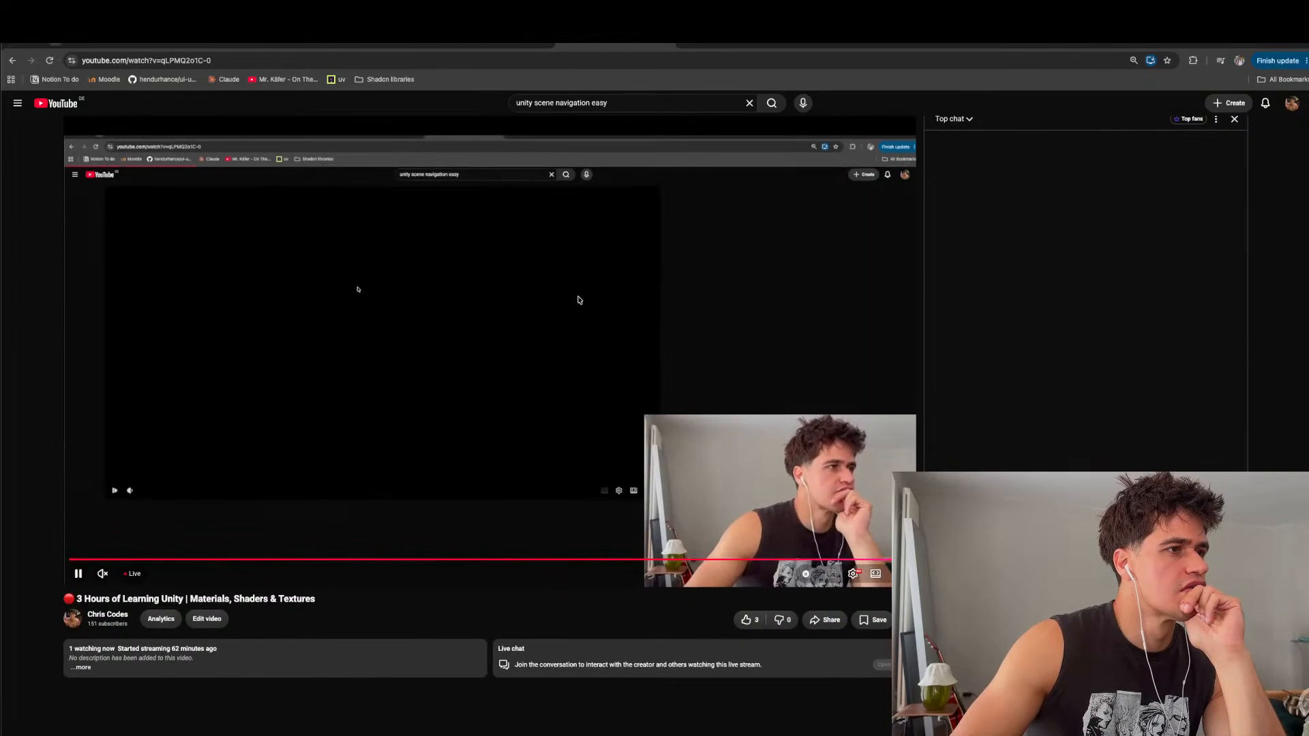
- Return to the Unity Learn tutorial, review the alien video games shop requirements and highlight the "Walls" and "One shelf of games" items
click(667, 45)
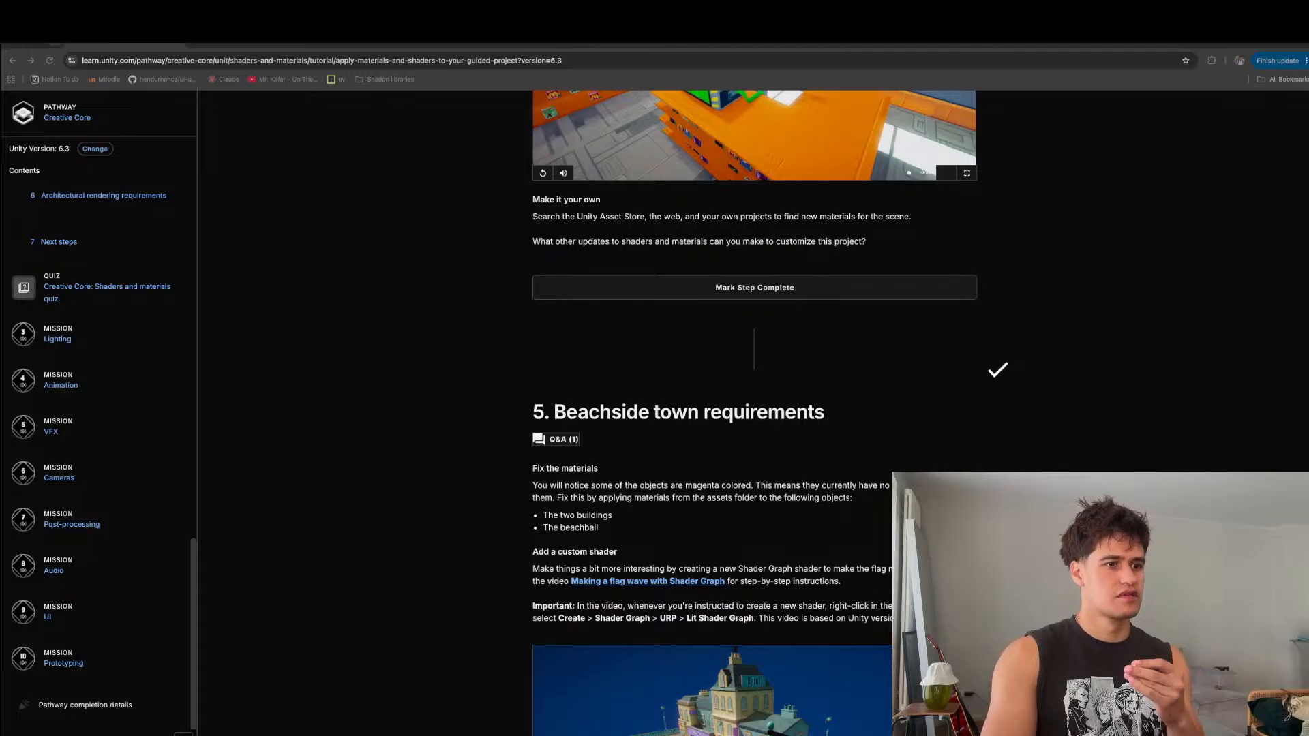
scroll(715, 317, up, 3)
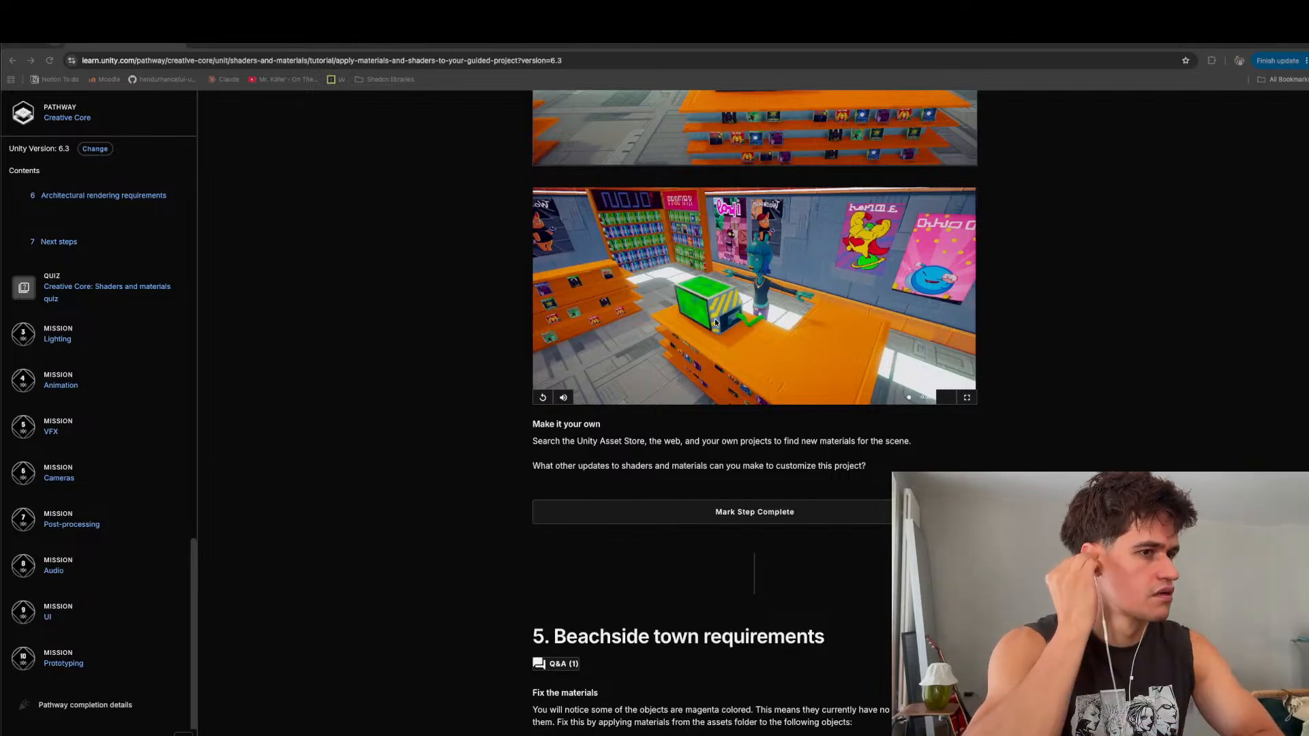
scroll(805, 321, up, 3)
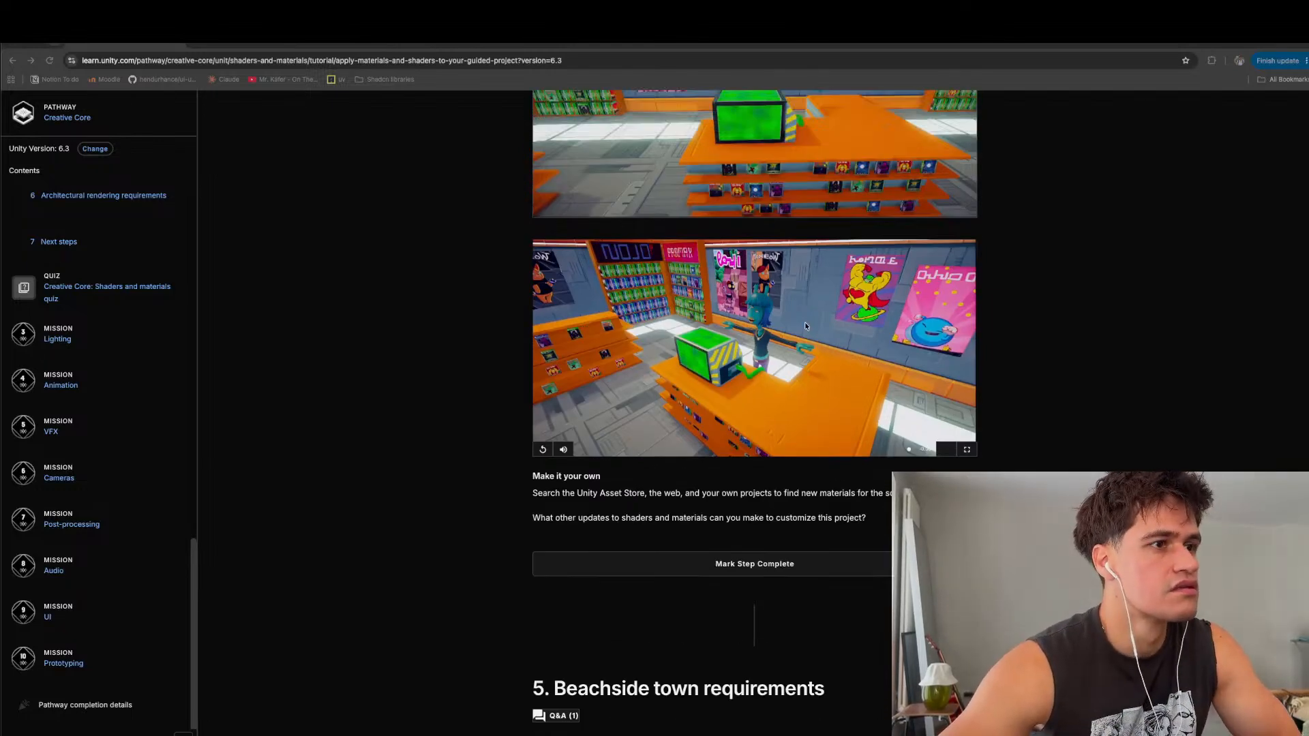
right_click(805, 326)
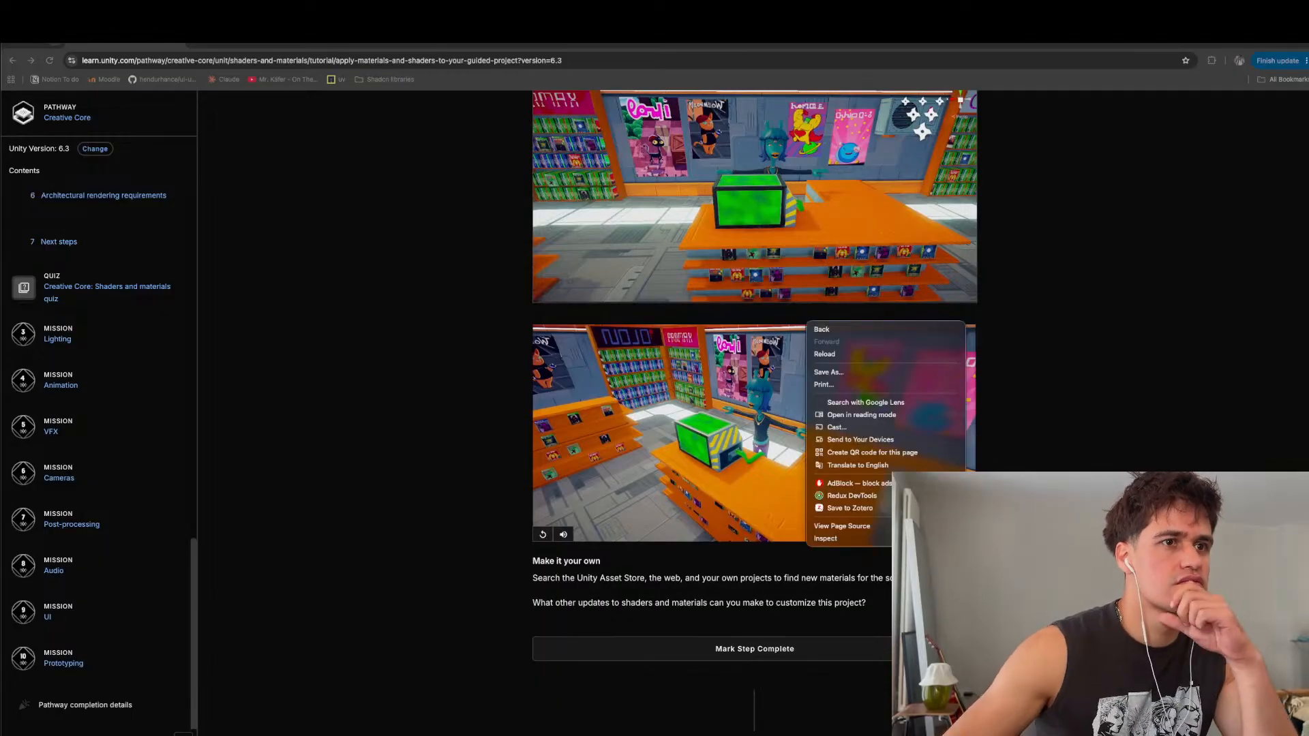
click(501, 366)
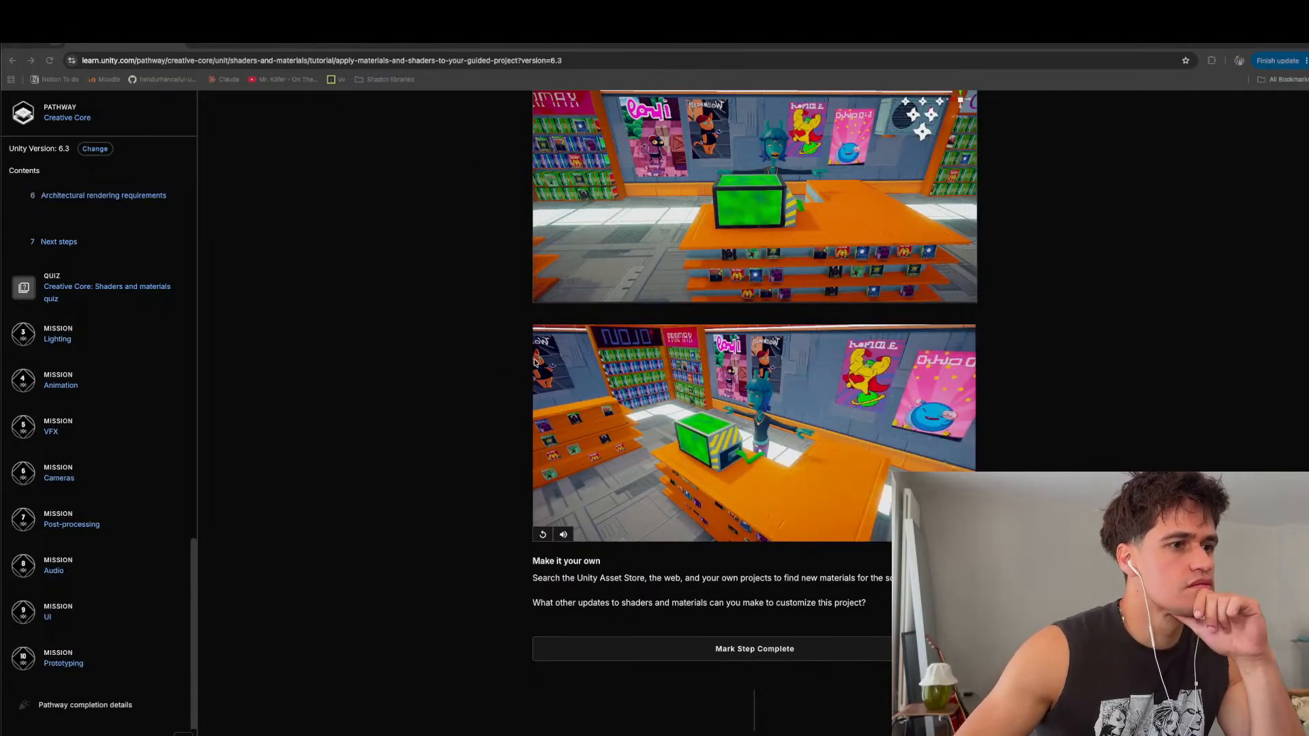
scroll(580, 354, up, 10)
scroll(658, 365, down, 4)
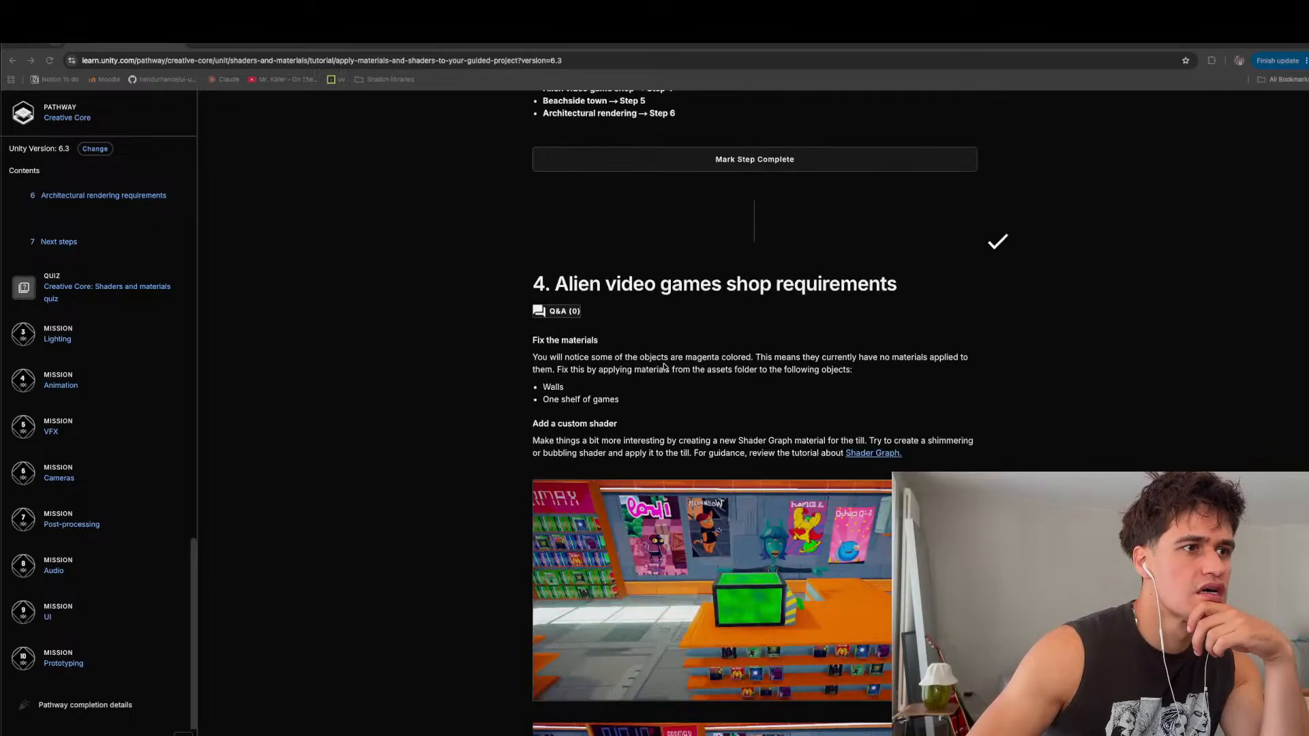
scroll(663, 367, down, 1)
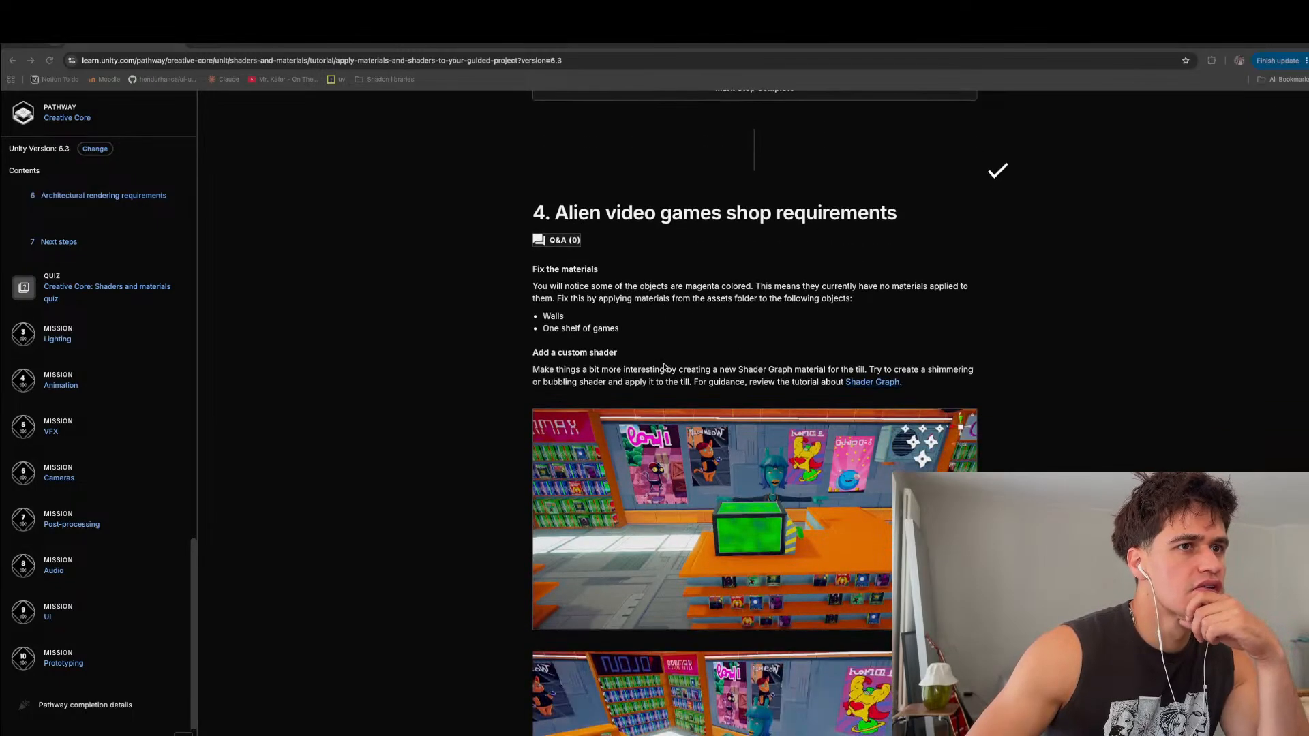
drag(529, 319, 702, 355)
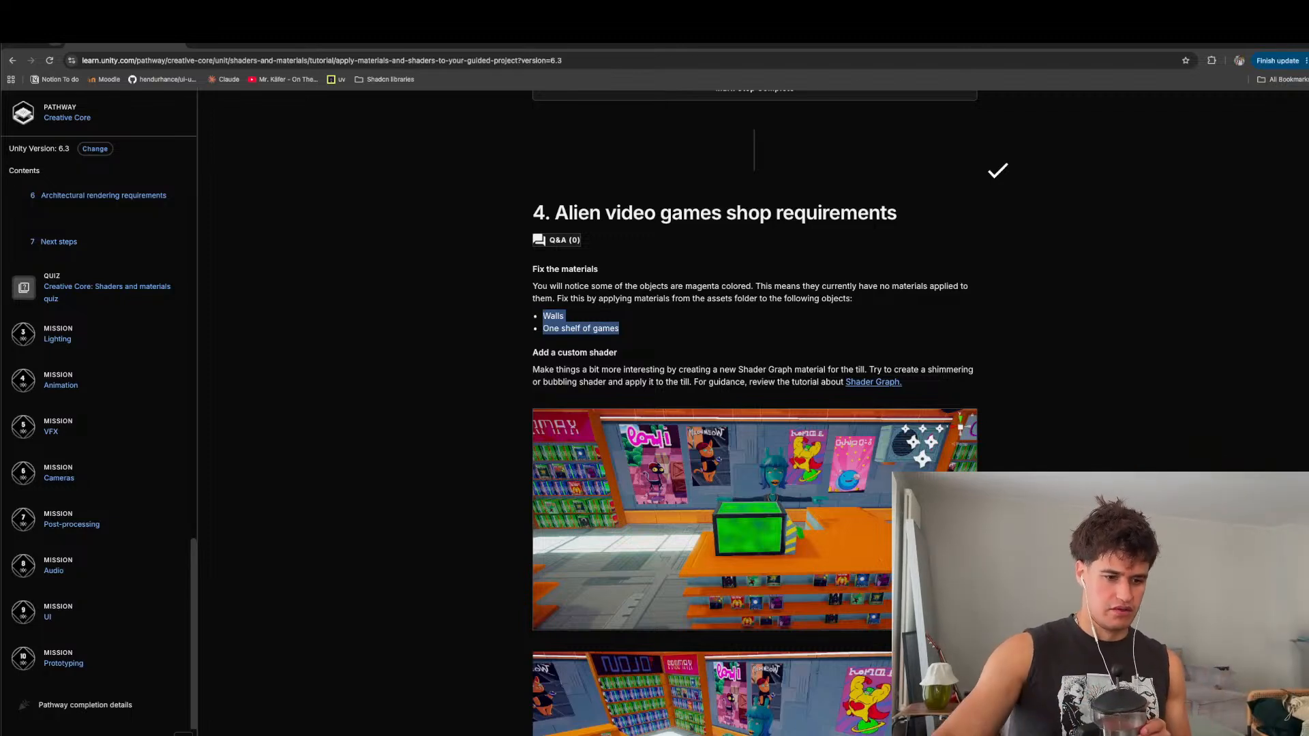
- Switch to the Unity editor by minimising the browser window and enlarging the Unity window to fill the screen
key(super+Tab)
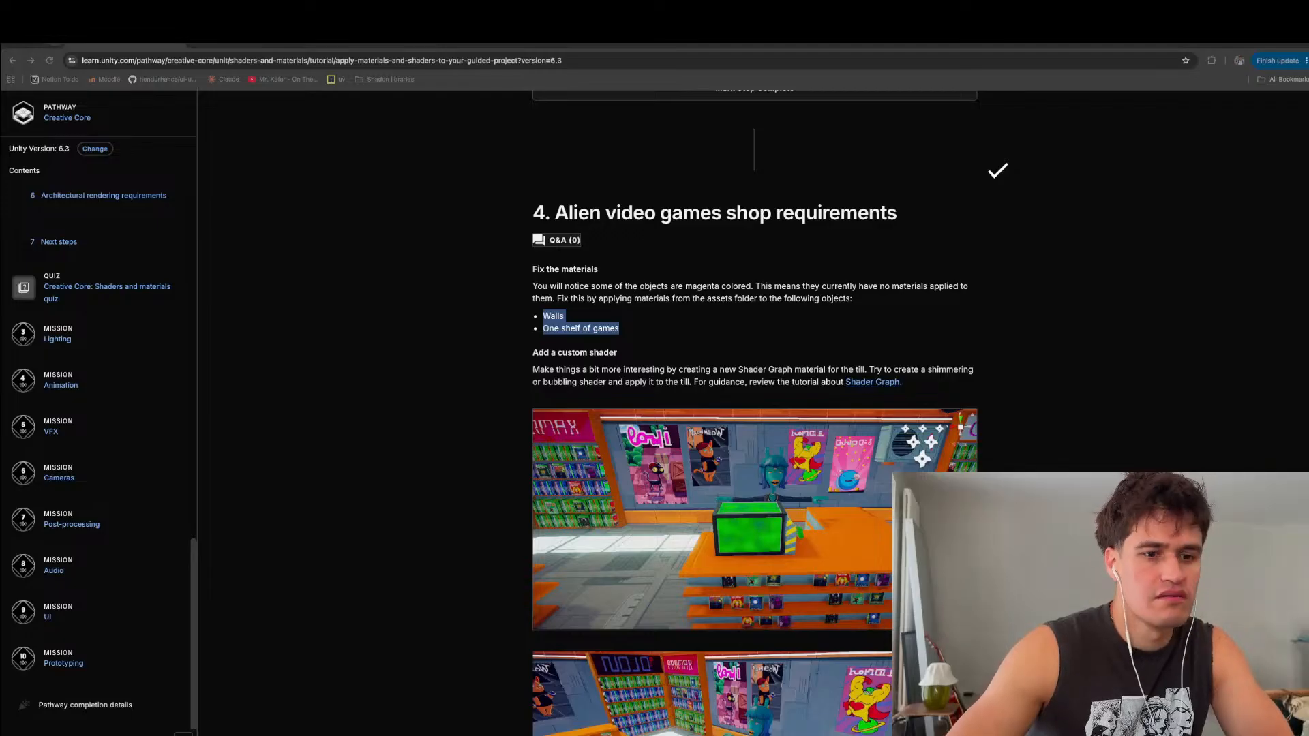
key(super+Tab)
drag(634, 45, 1308, 206)
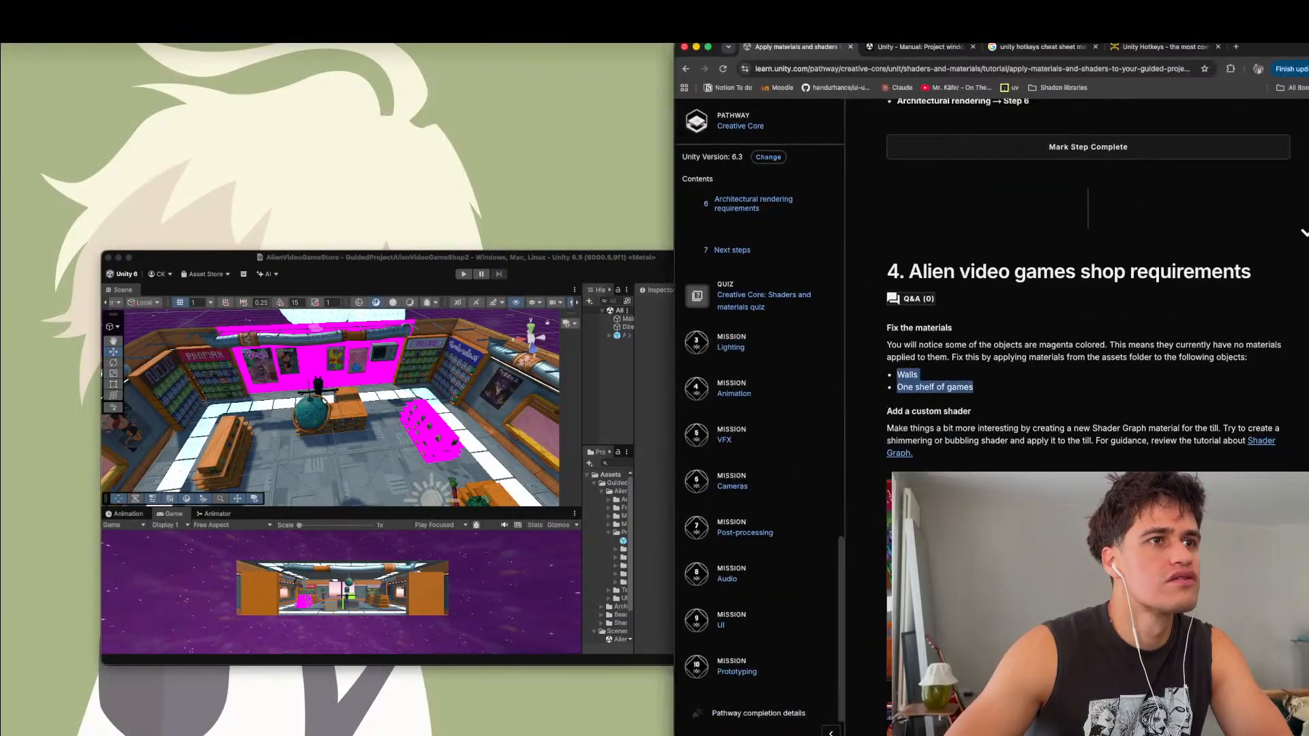
drag(659, 151, 975, 158)
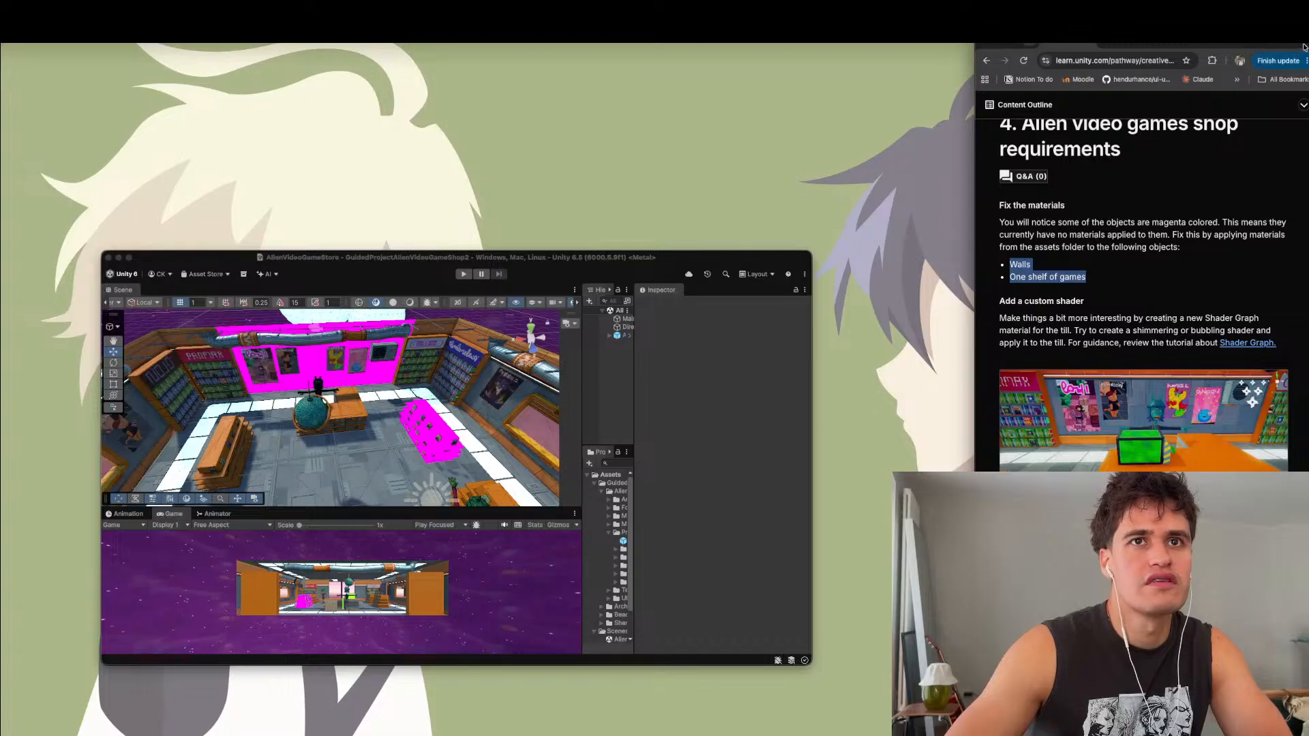
drag(1303, 47, 1176, 81)
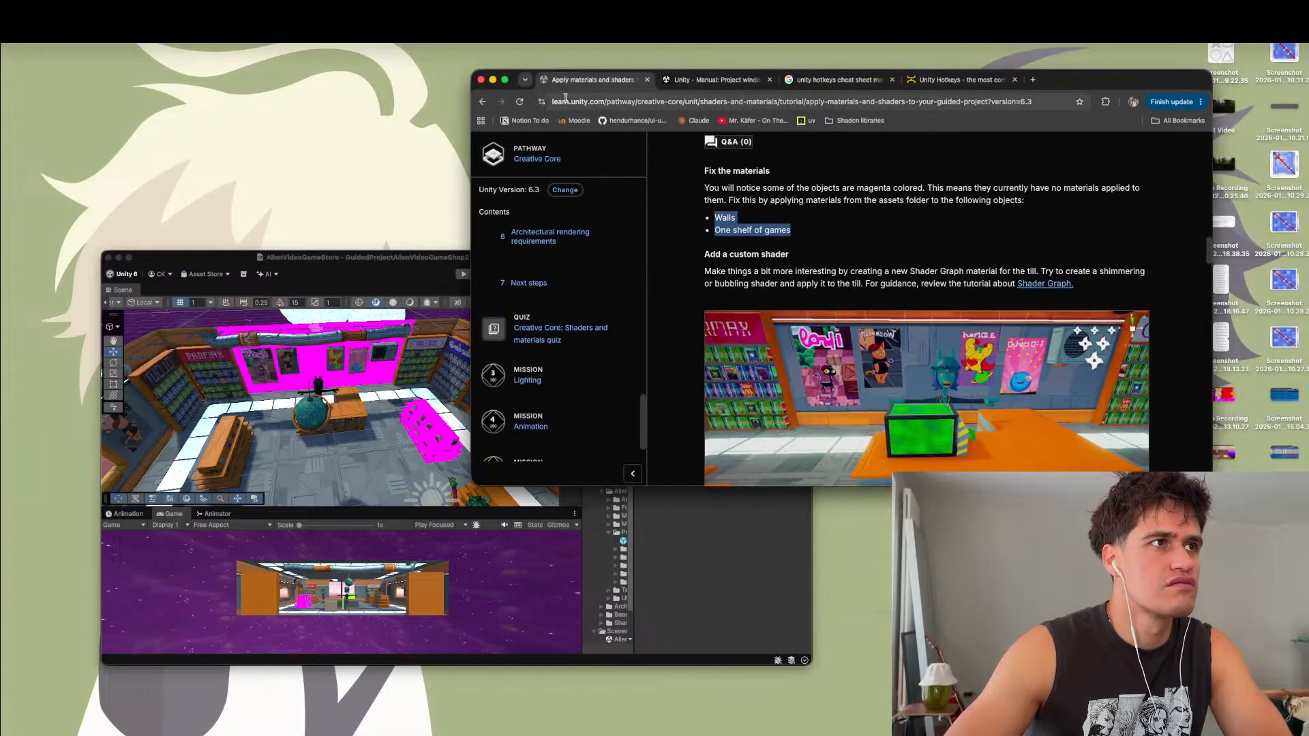
click(492, 80)
double_click(721, 257)
- Zoom and orbit around the alien game shop in the Scene view to inspect the magenta wall and shelf
scroll(389, 307, up, 4)
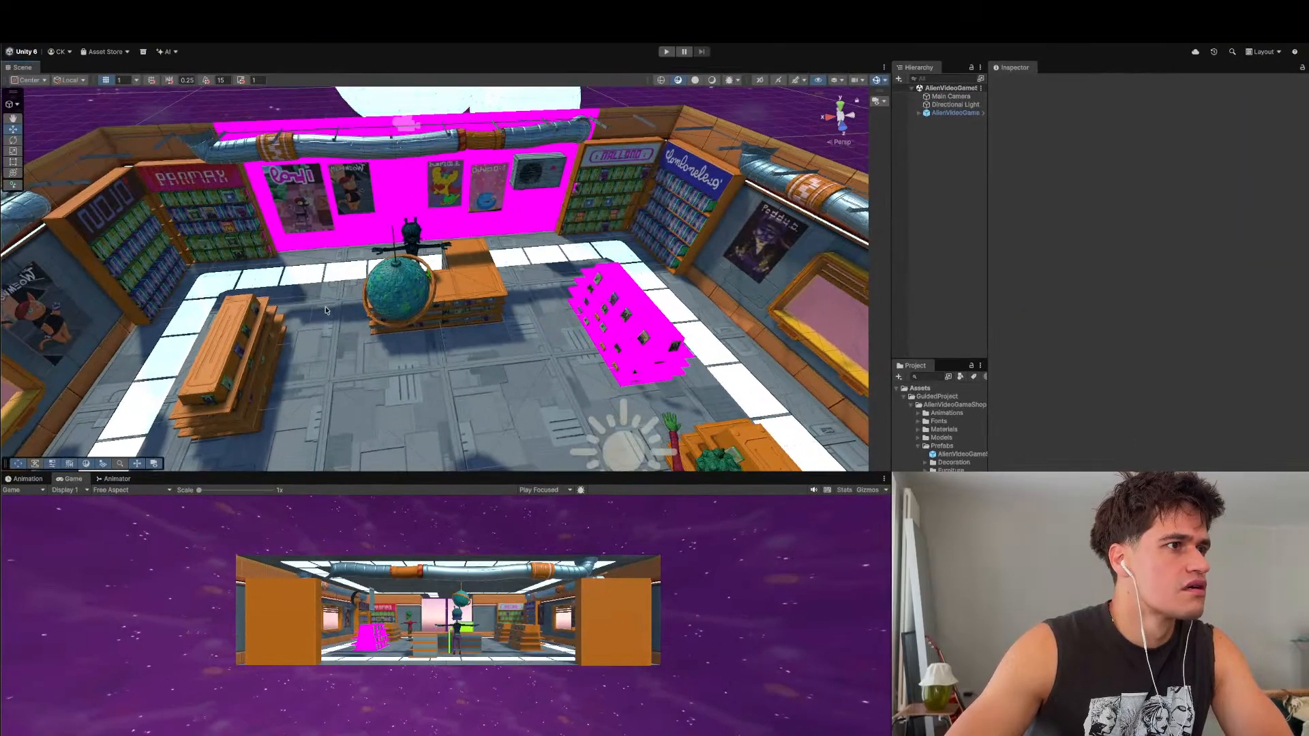
scroll(389, 307, down, 1)
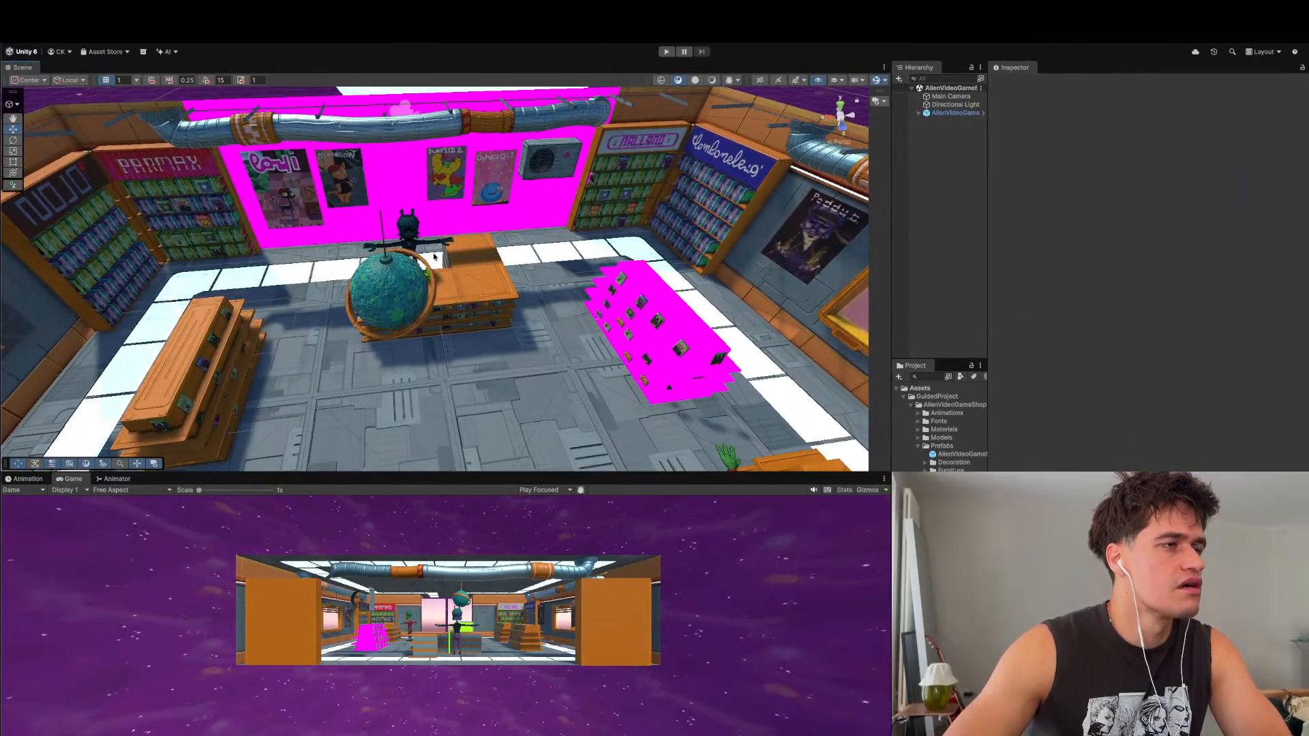
alt+drag(438, 284, 549, 293)
click(549, 296)
alt+right_drag(549, 296, 495, 296)
alt+drag(441, 291, 512, 338)
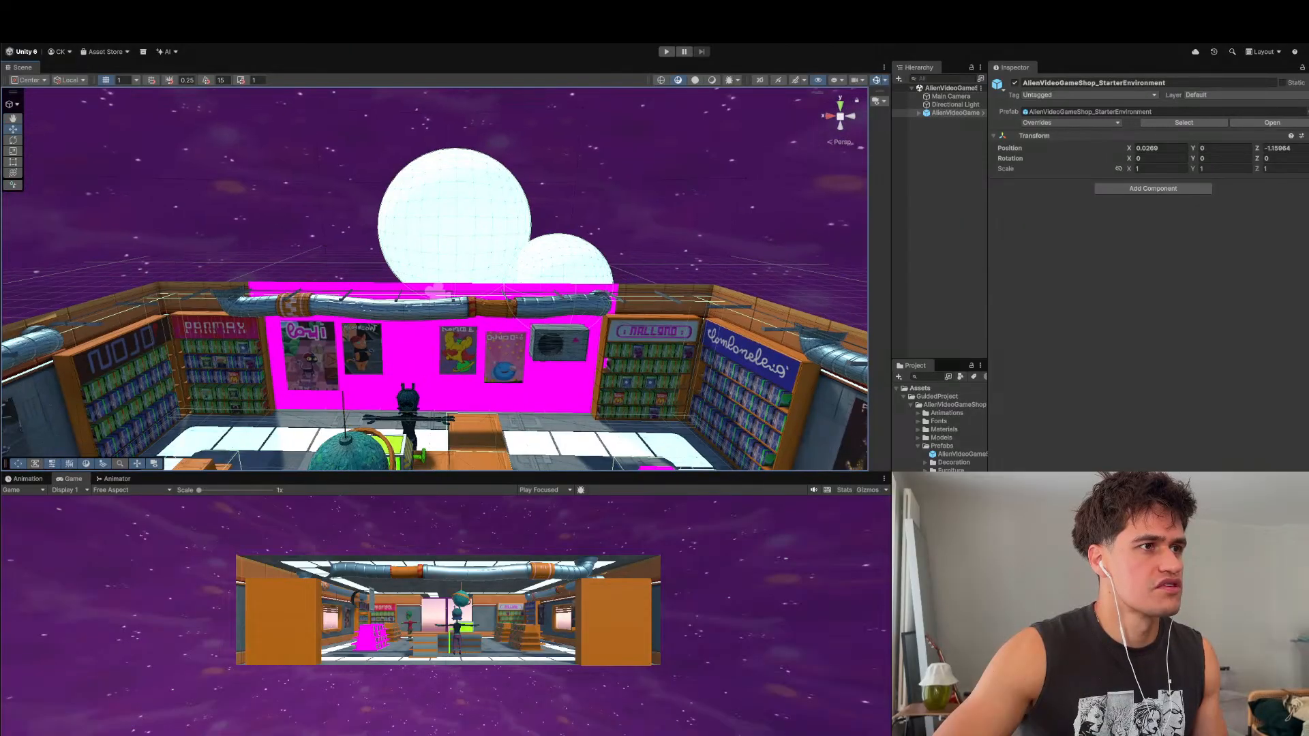
- Bring the Unity Learn tutorial back in the browser, maximise its window and examine the shop's reference images
click(818, 735)
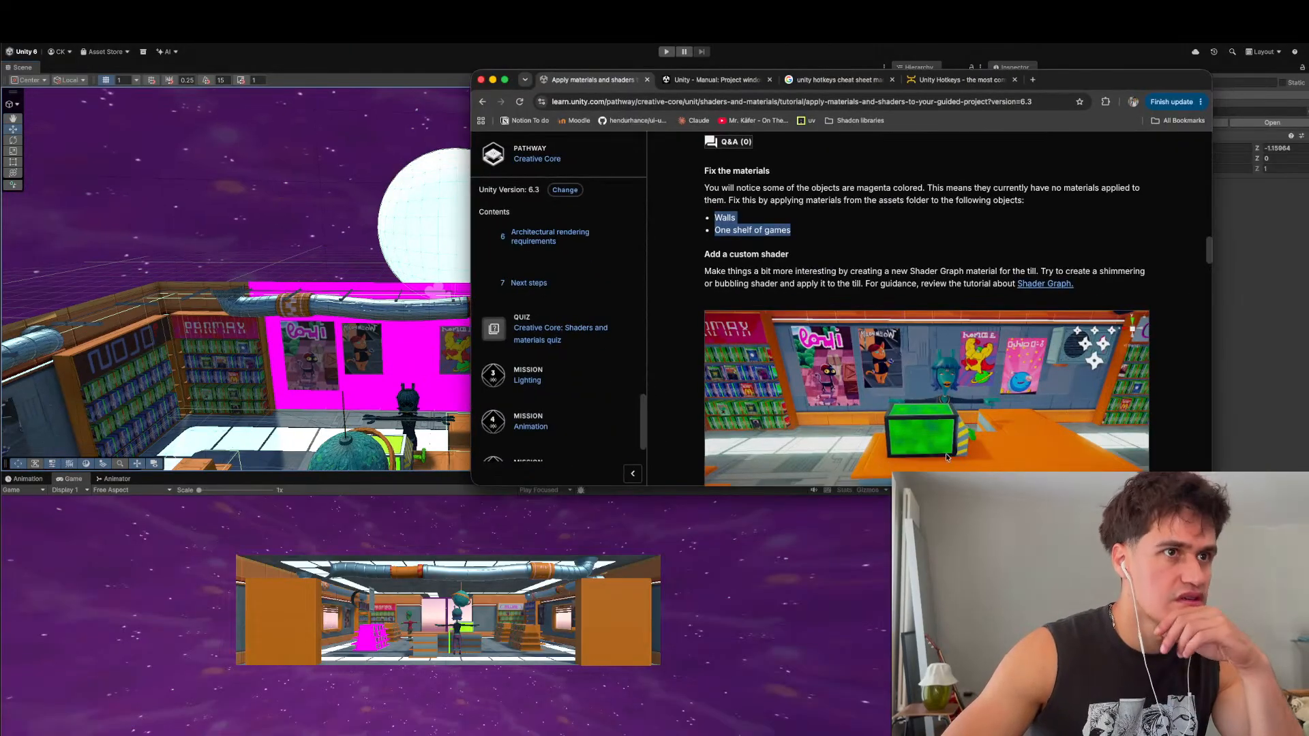
double_click(1098, 85)
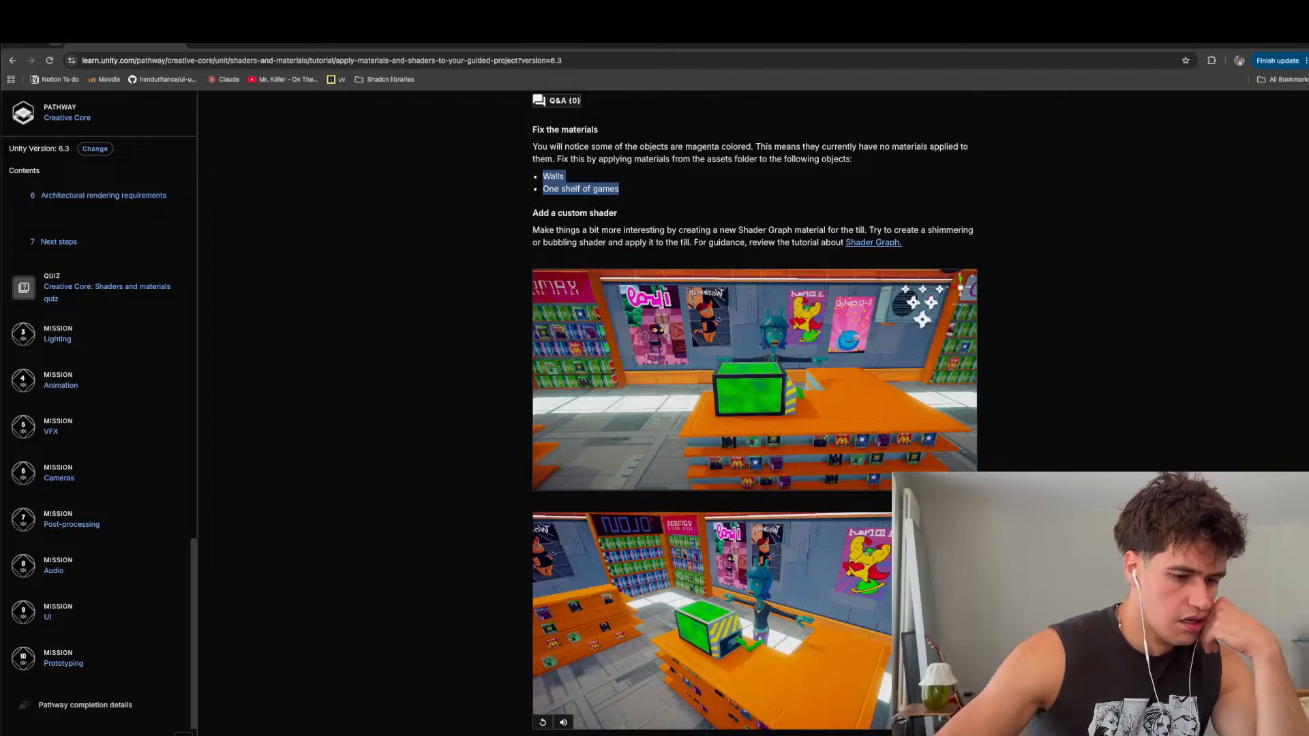
key(super+Tab)
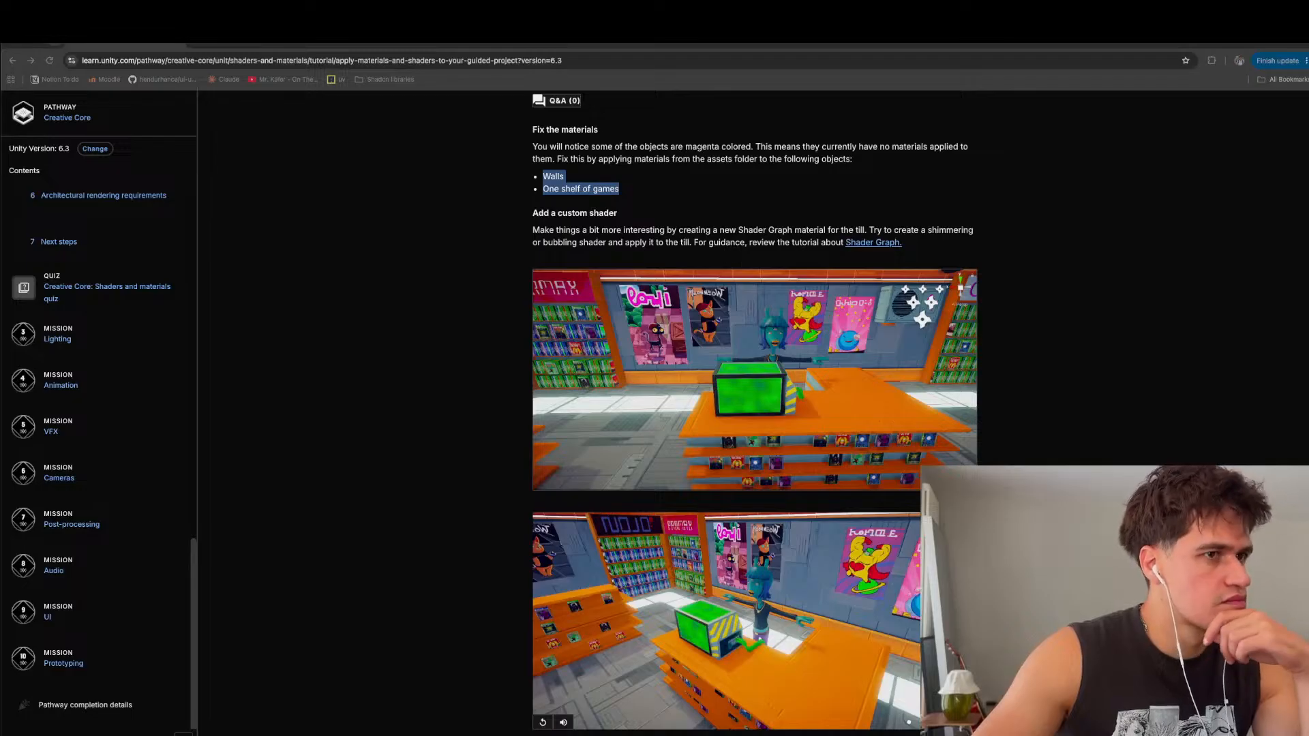
- Open YouTube in a new browser tab and search for "tips on unity navigation"
click(566, 43)
text(youtube.com)
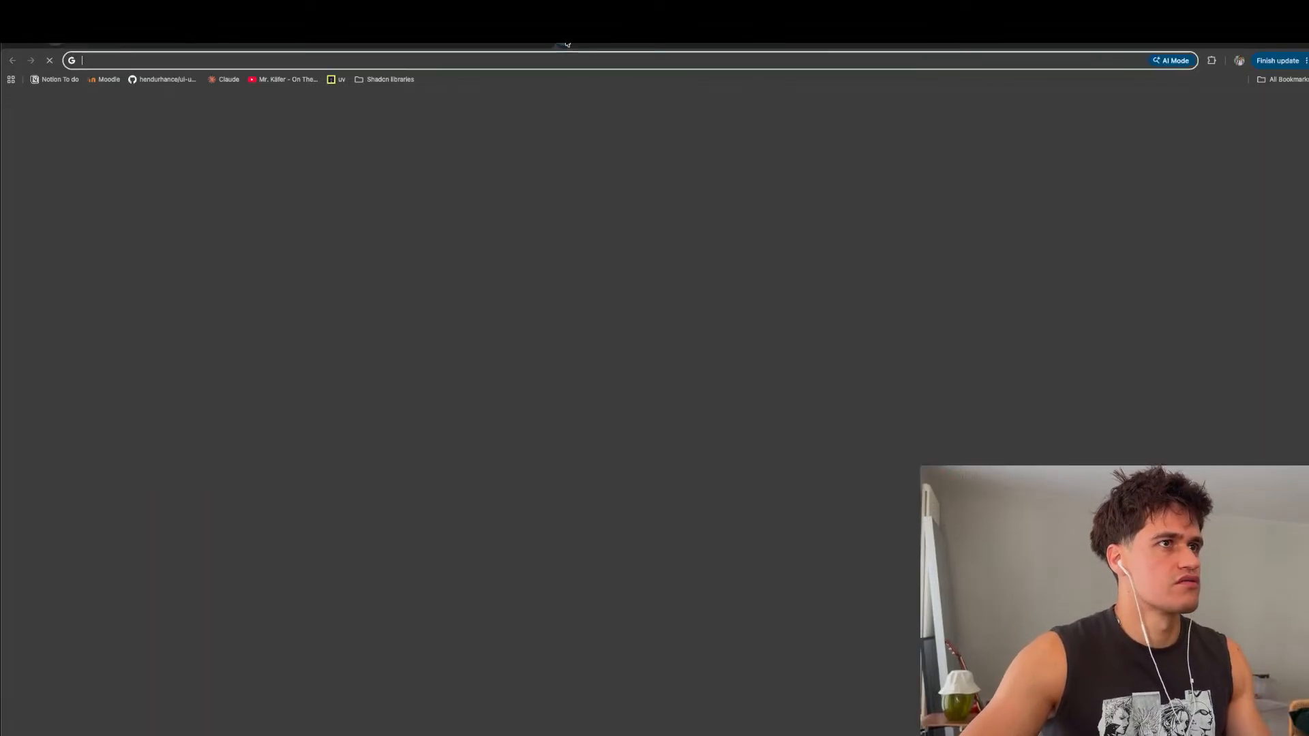
key(Return)
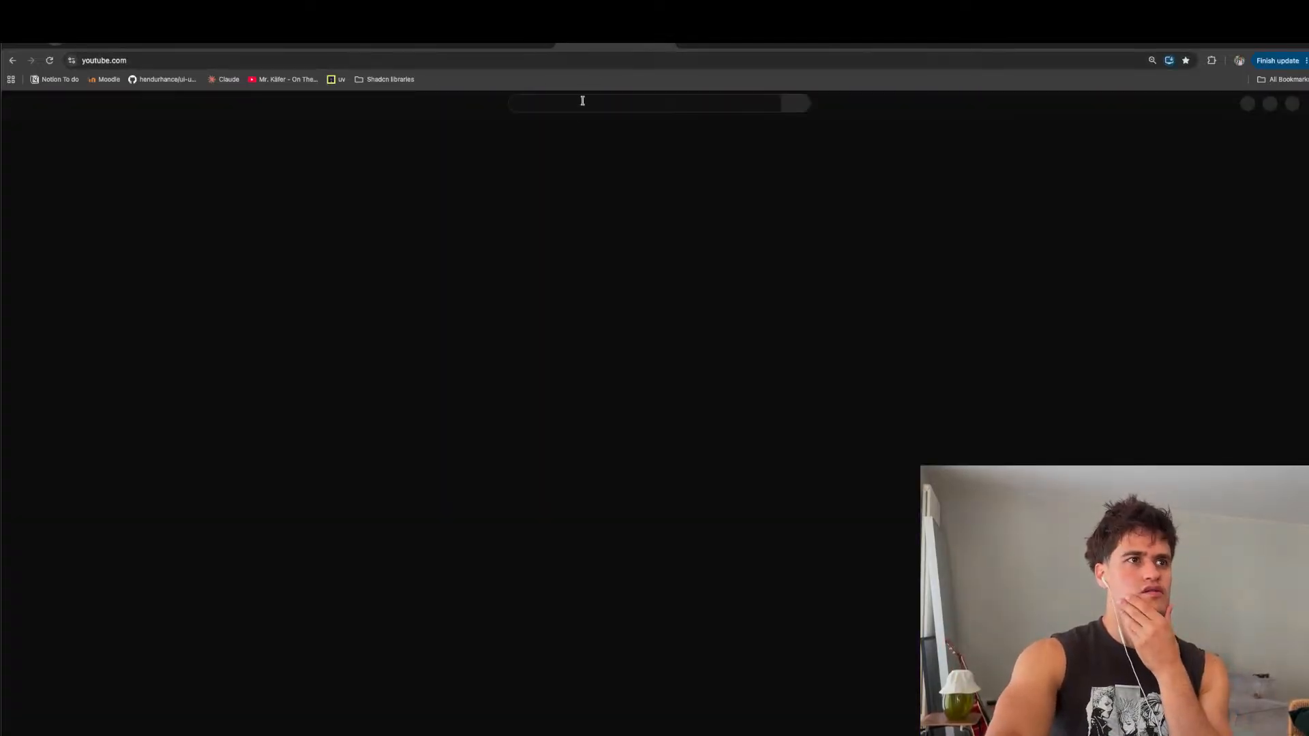
click(582, 101)
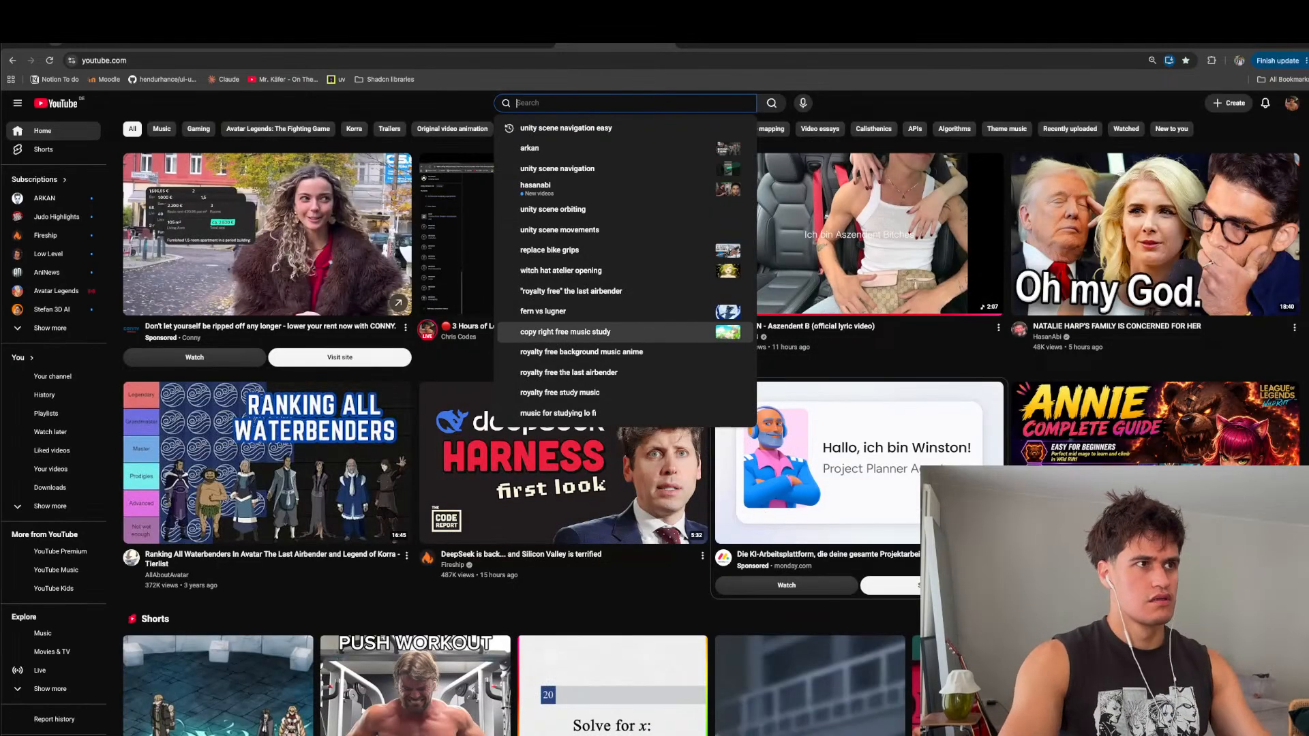
text(tips on)
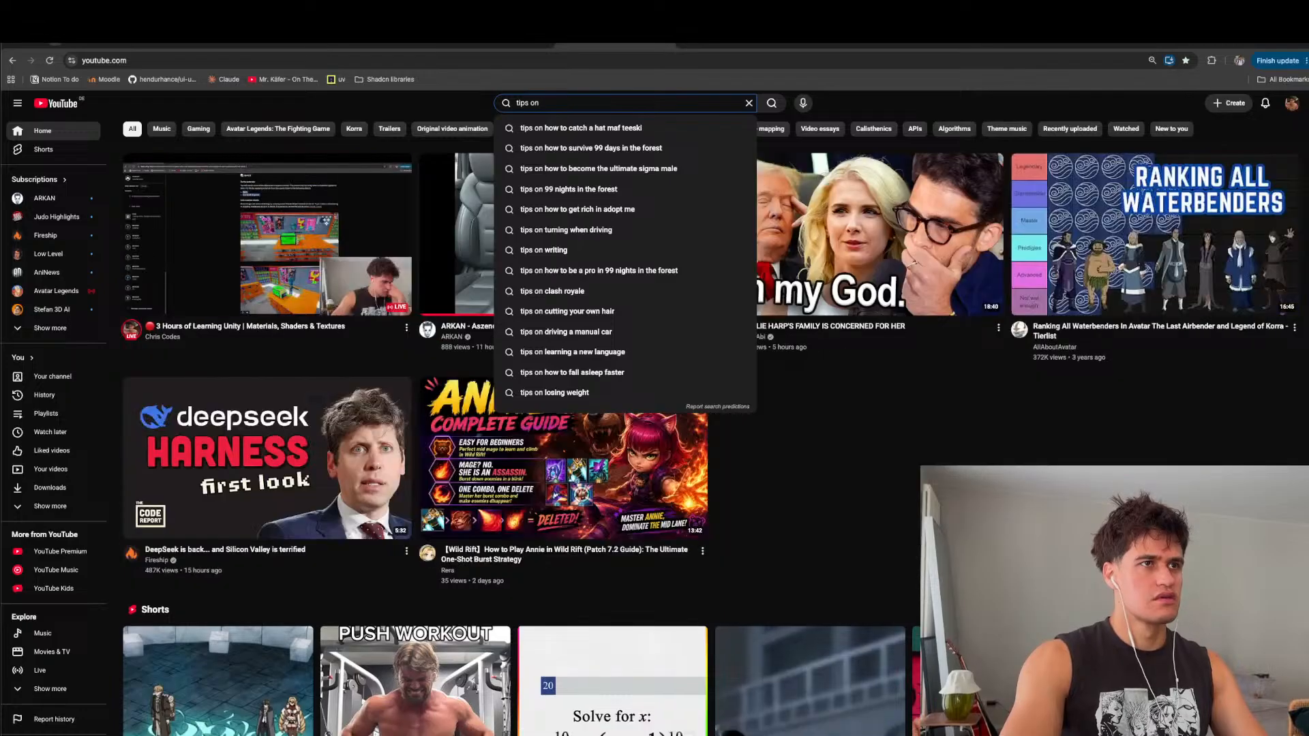
text( unity navig)
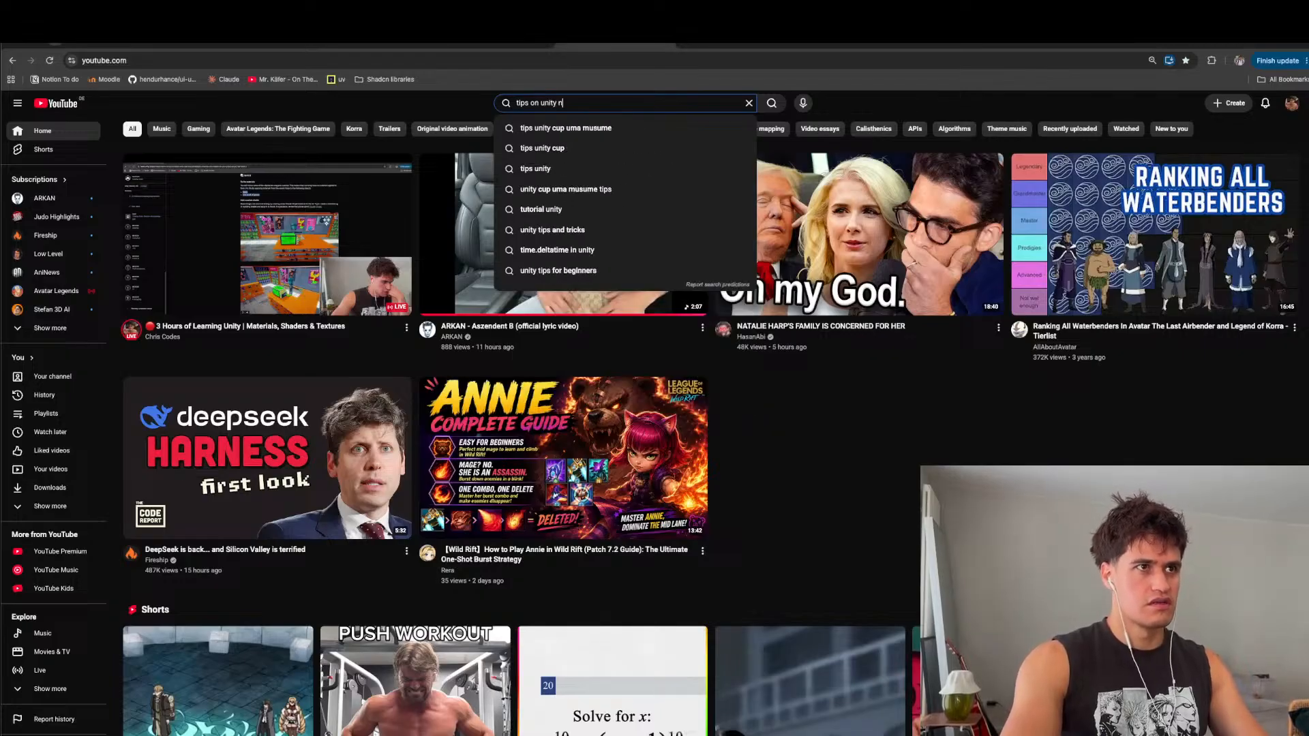
text(ation)
key(Return)
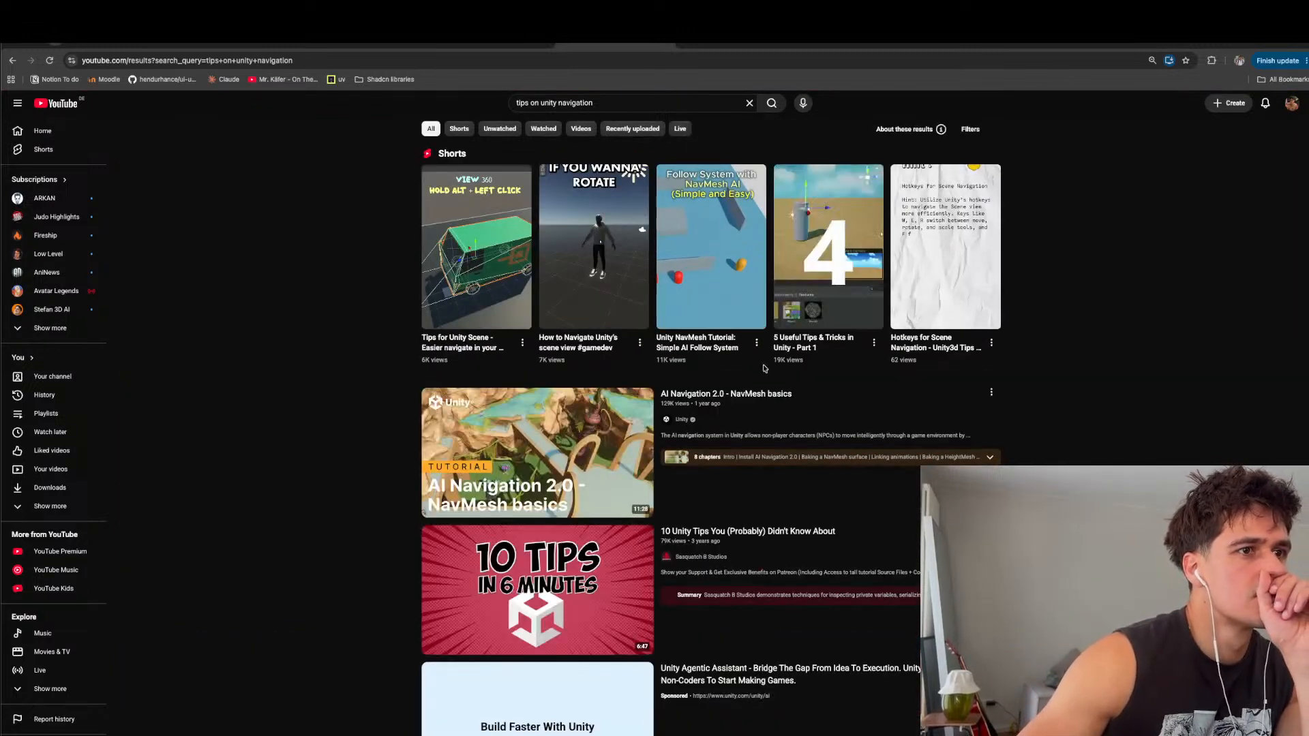
- Look through the YouTube results for a suitable video or short on Unity scene navigation
mouse_move(818, 294)
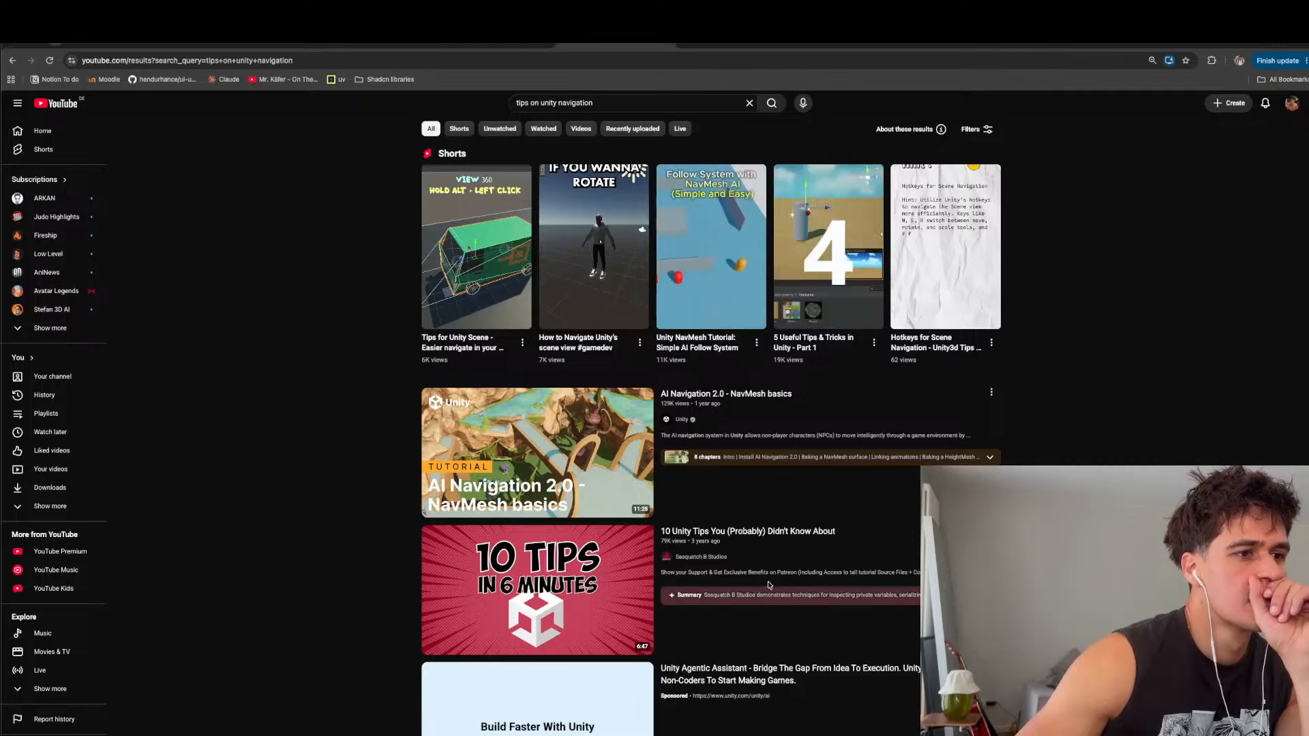
scroll(769, 585, down, 1)
scroll(769, 585, down, 1)
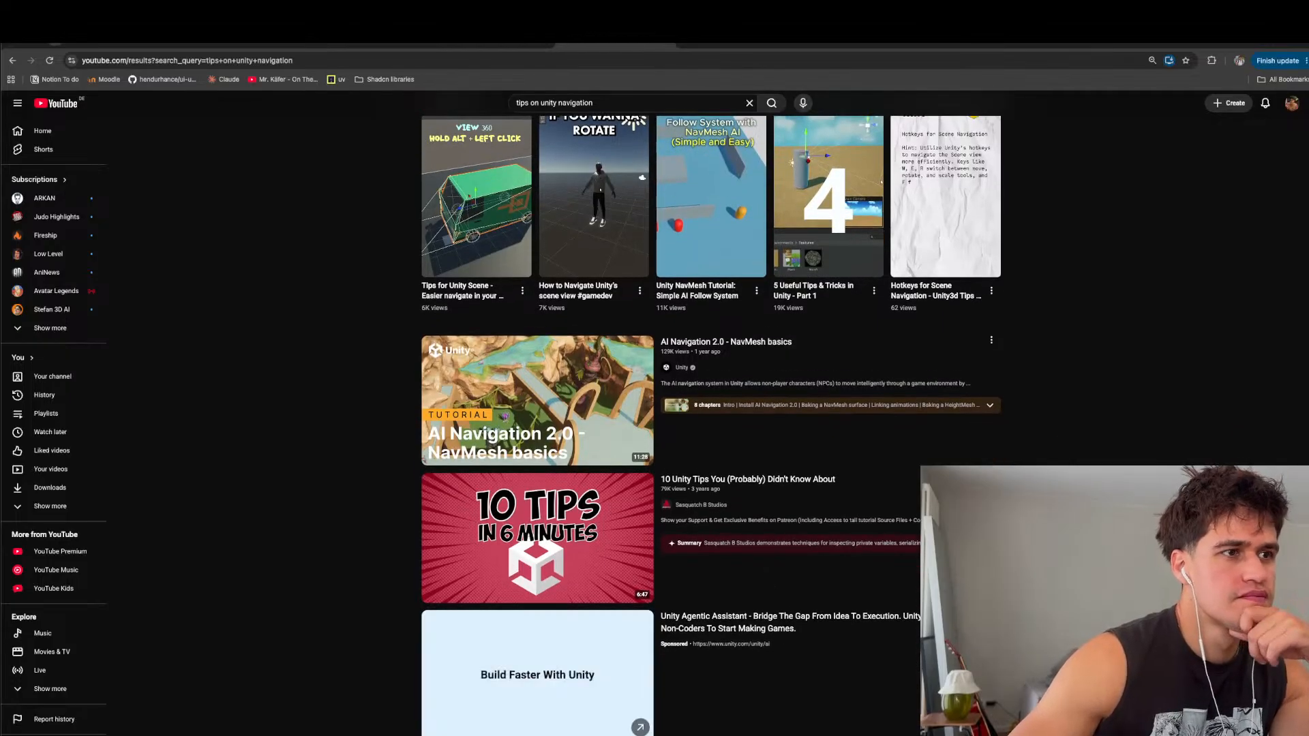
scroll(837, 714, down, 6)
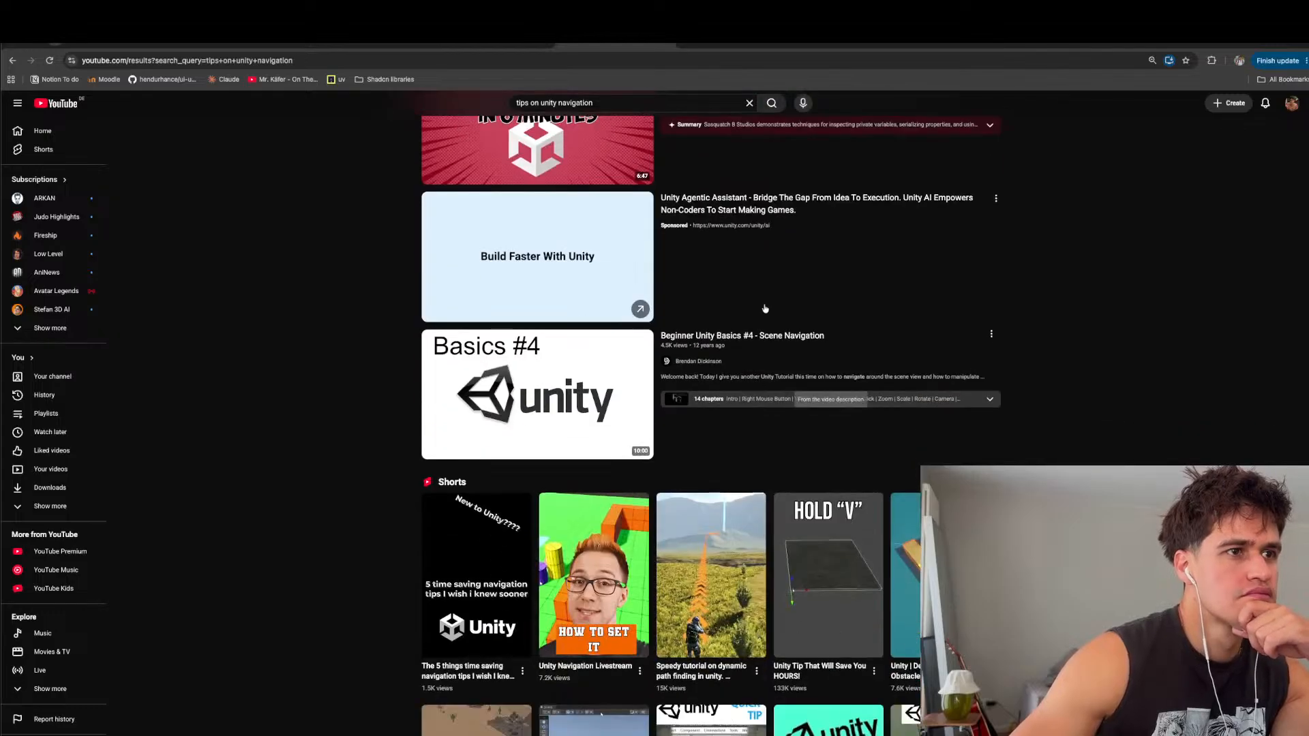
scroll(769, 341, down, 6)
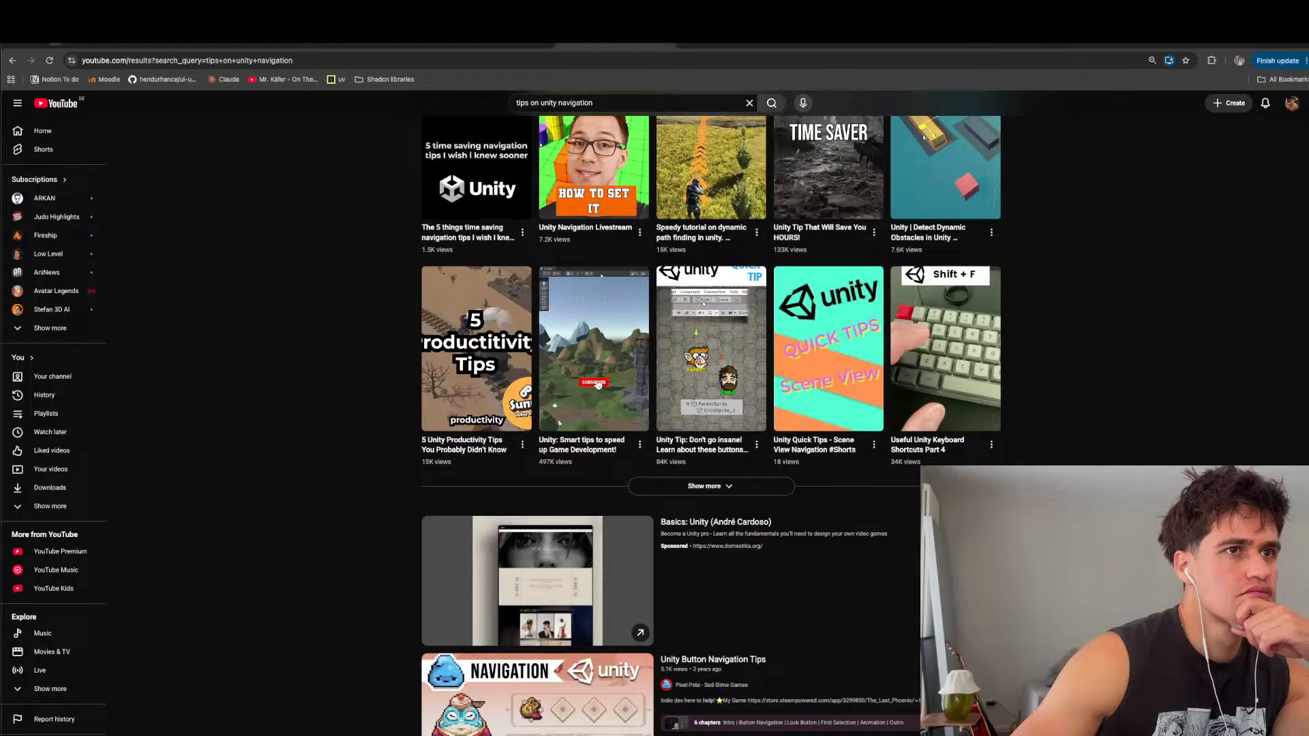
scroll(831, 240, up, 2)
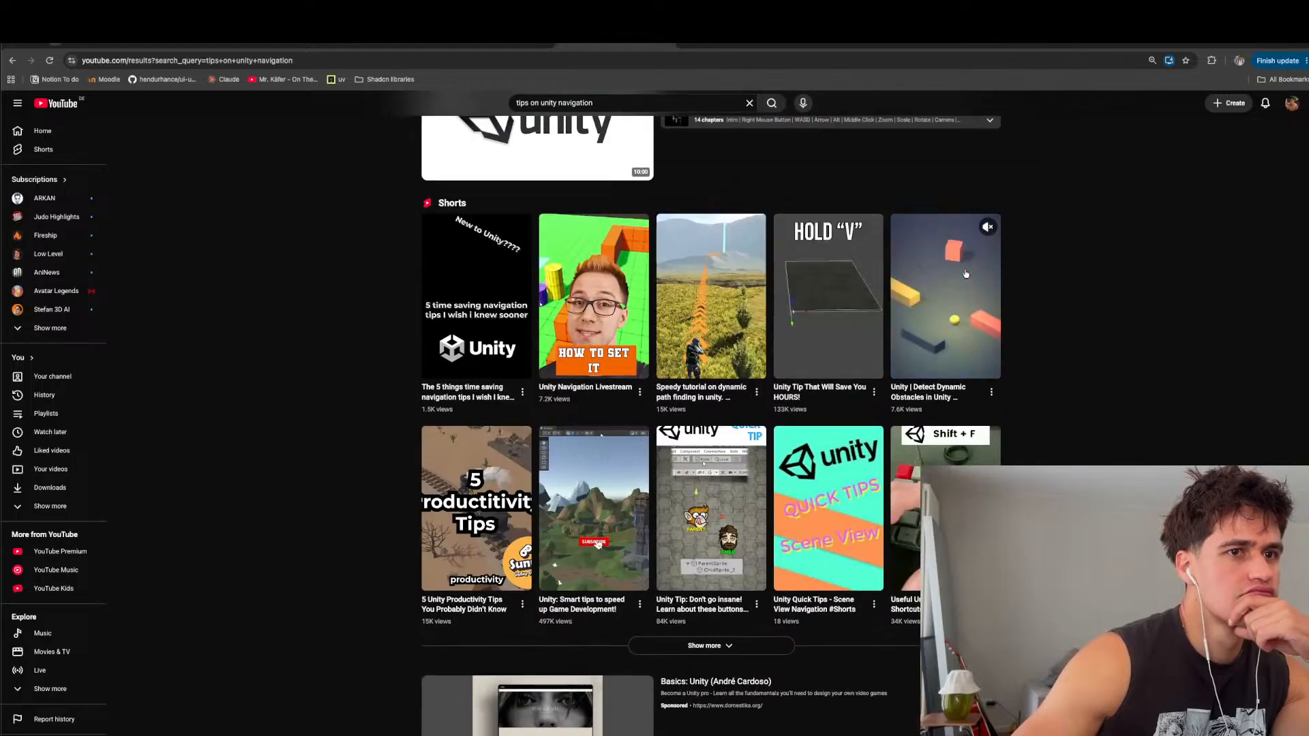
scroll(764, 382, down, 1)
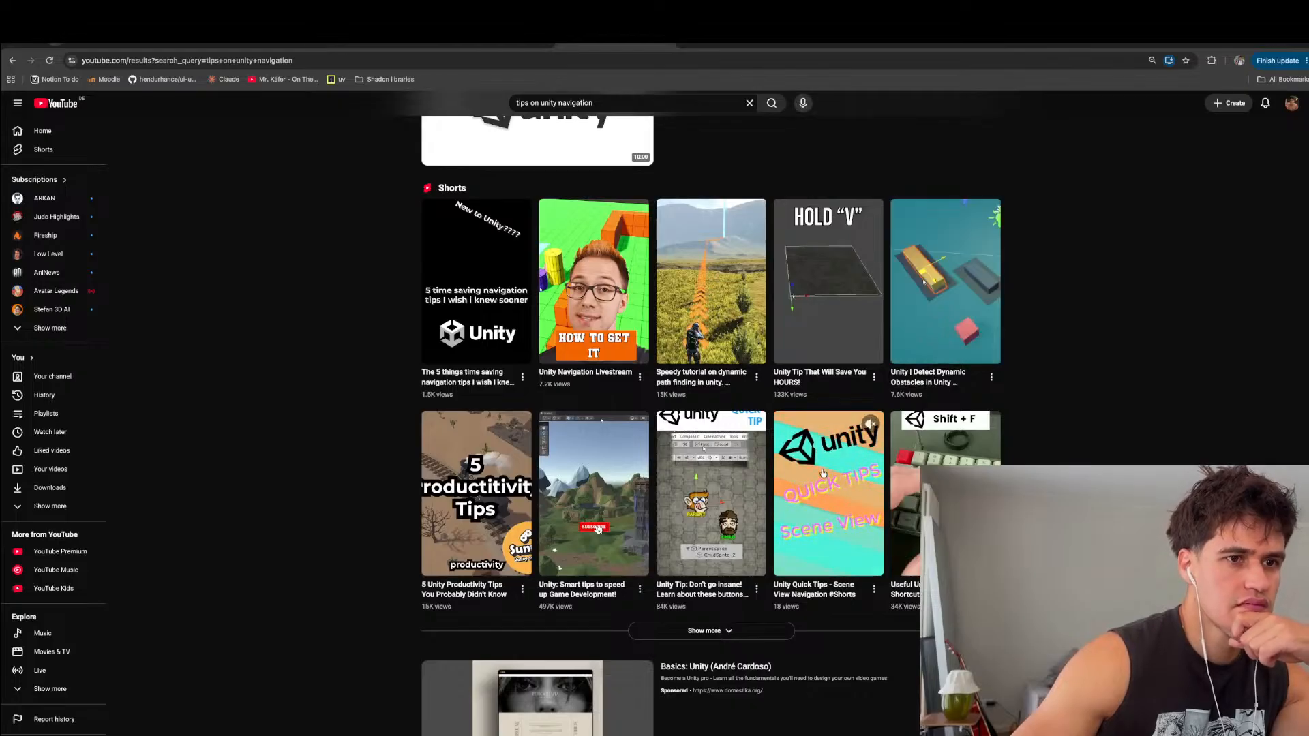
scroll(645, 476, down, 7)
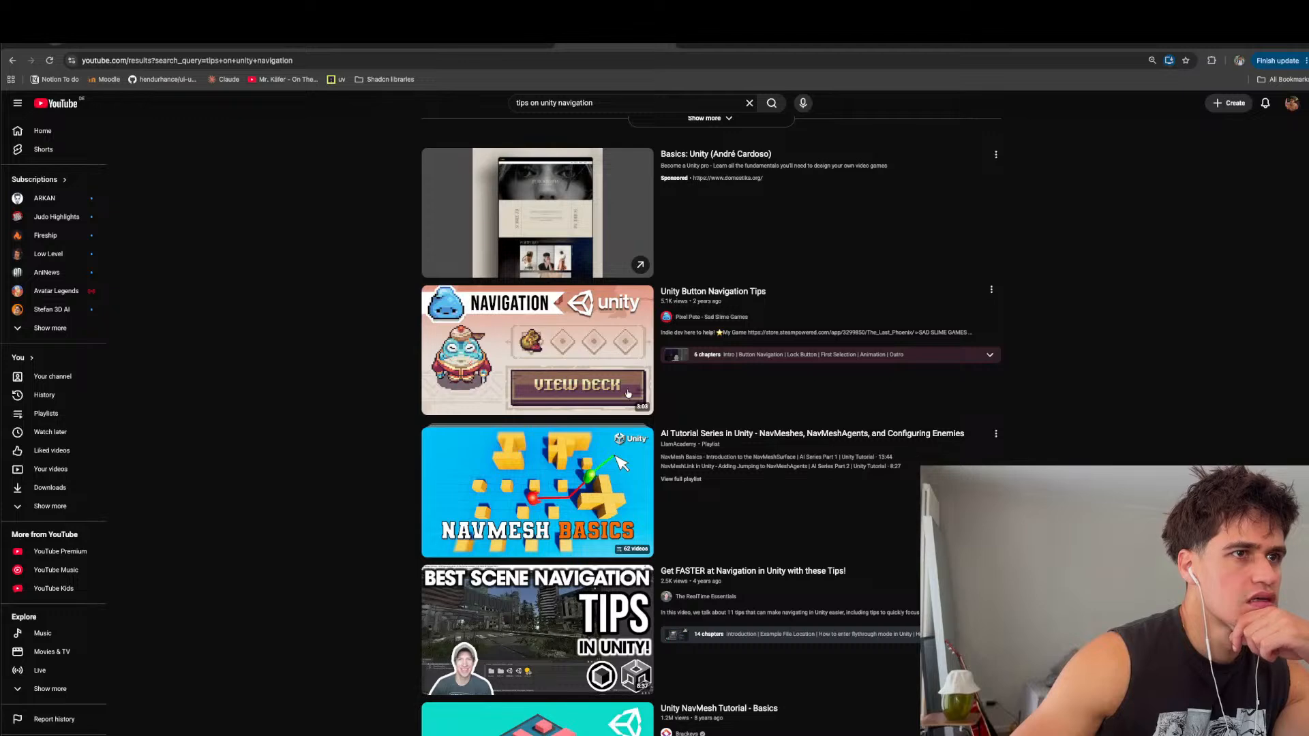
- Search Google in another new tab for "univty scene navigation reddit bad compared to blender" and read the AI overview comparing viewport navigation
click(680, 44)
text(uni)
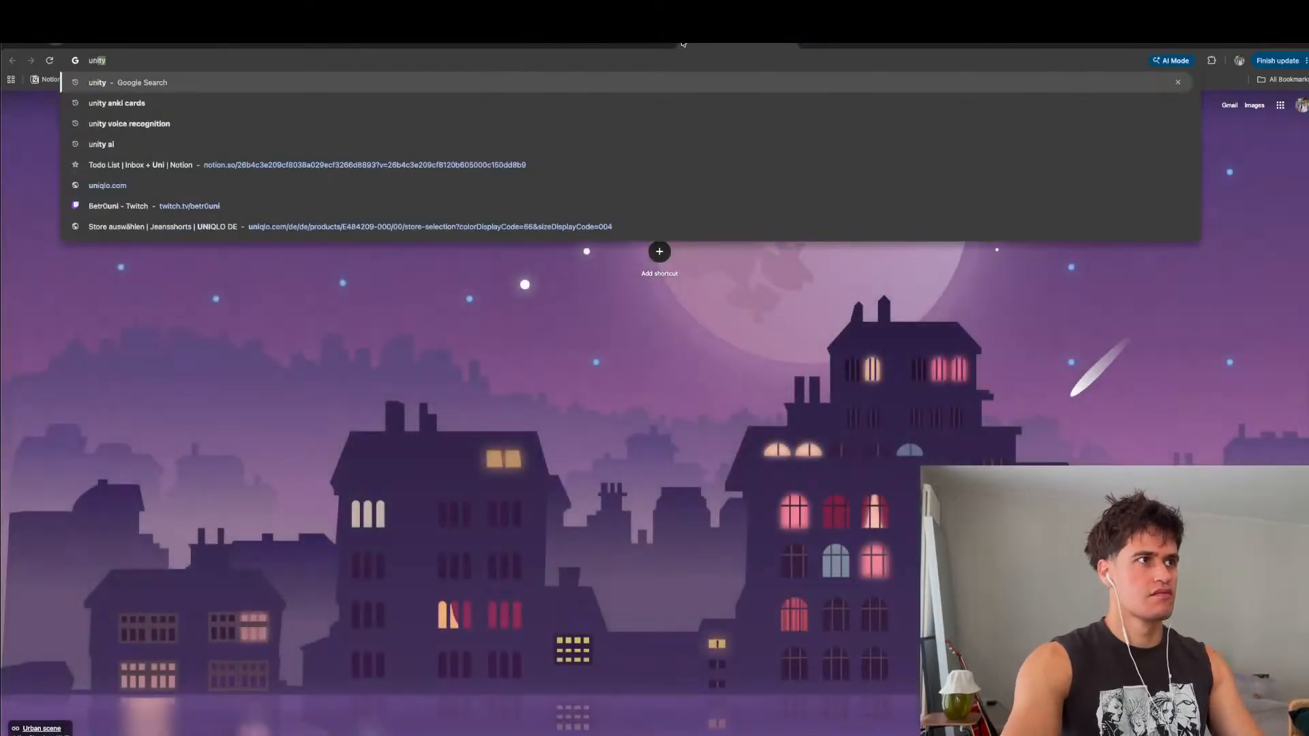
text(vty scene navigation reddit )
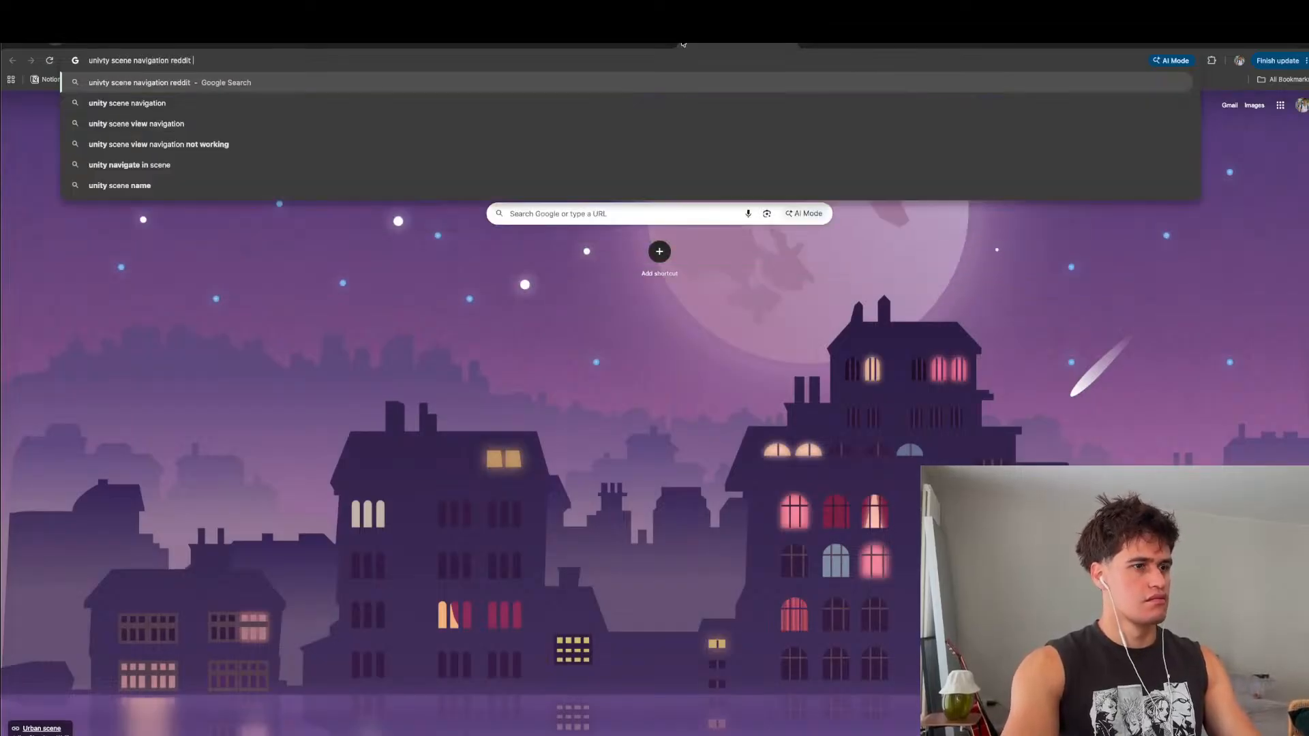
text(bad compared to blender)
key(Return)
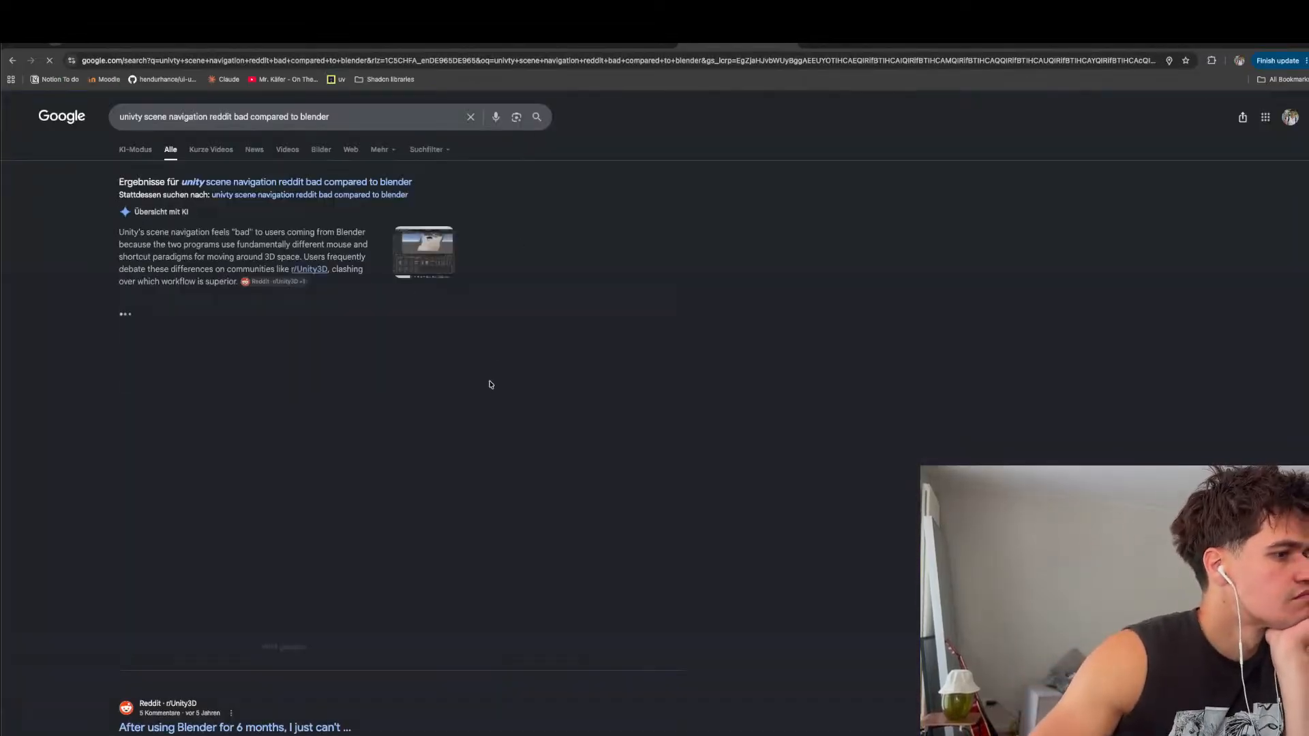
scroll(490, 384, down, 2)
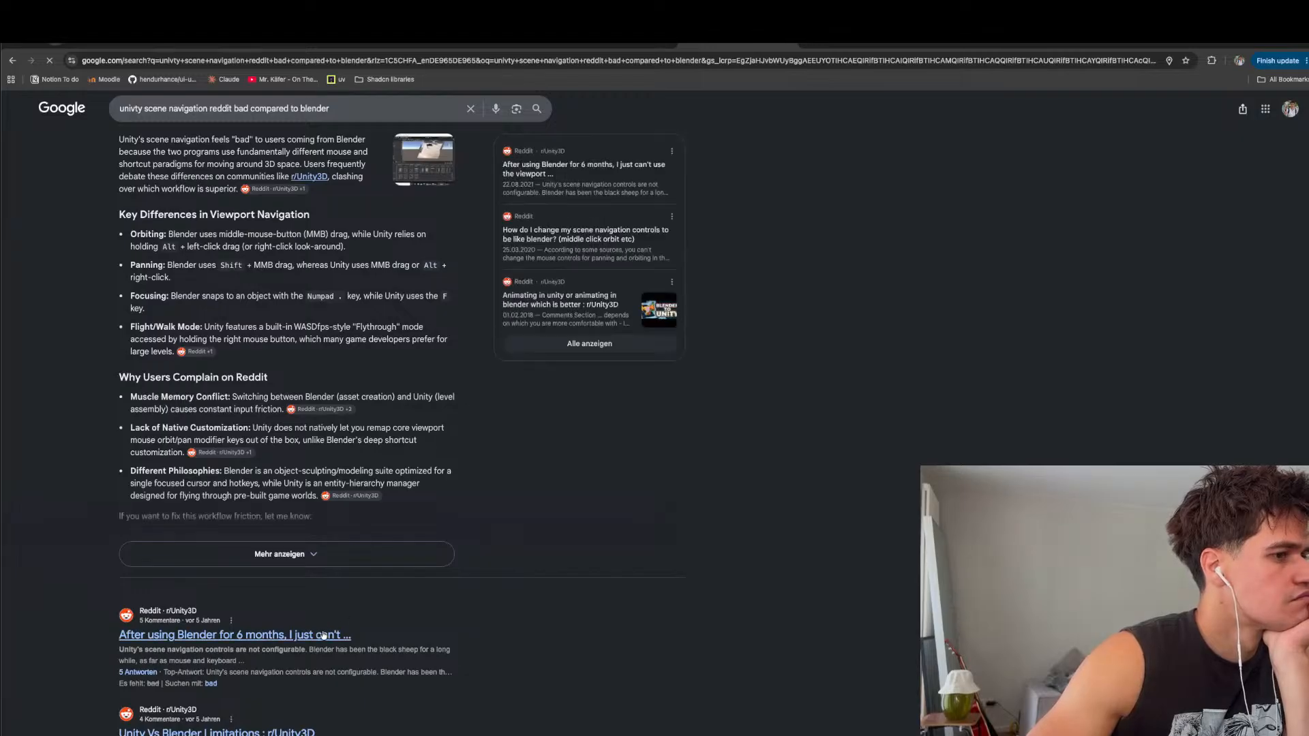
scroll(351, 496, up, 2)
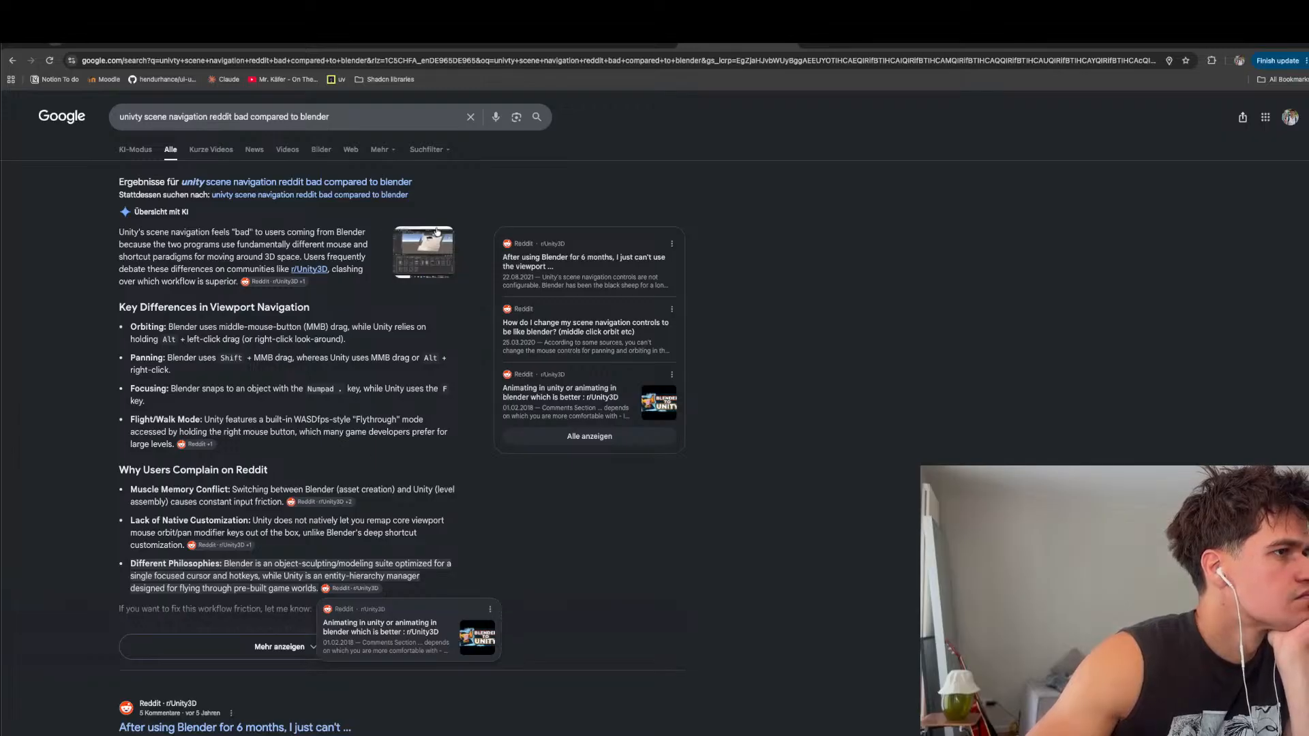
scroll(437, 230, down, 7)
scroll(437, 230, up, 6)
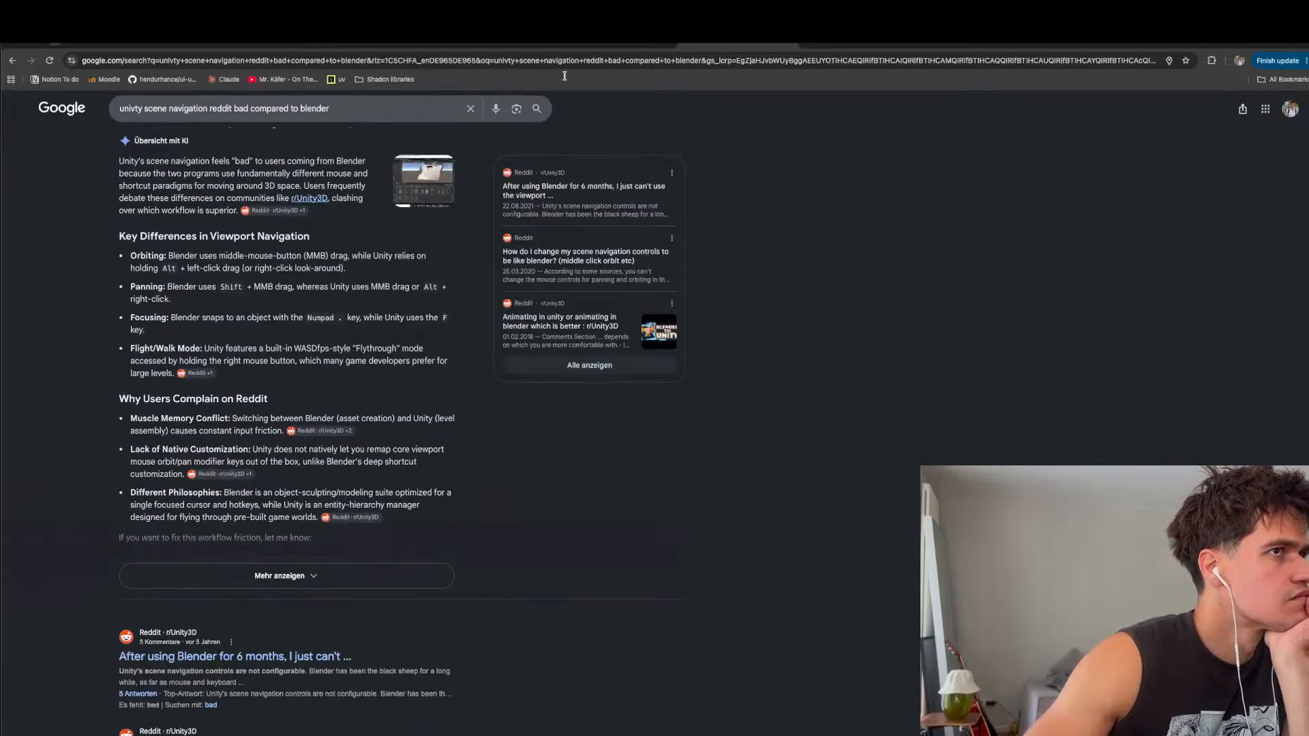
- Return to the YouTube results, play the short "How to Navigate Unity's scene view" with sound and pause it at the moving-around tip
click(602, 54)
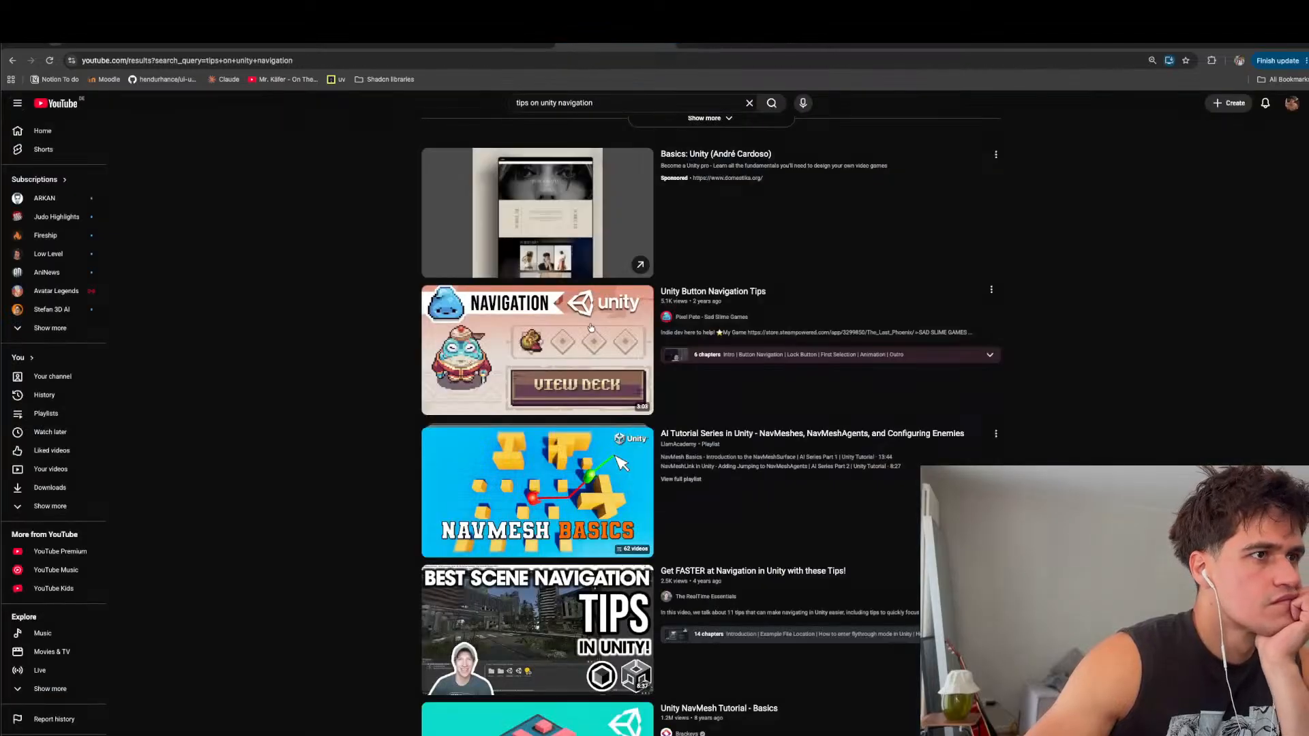
scroll(590, 328, up, 15)
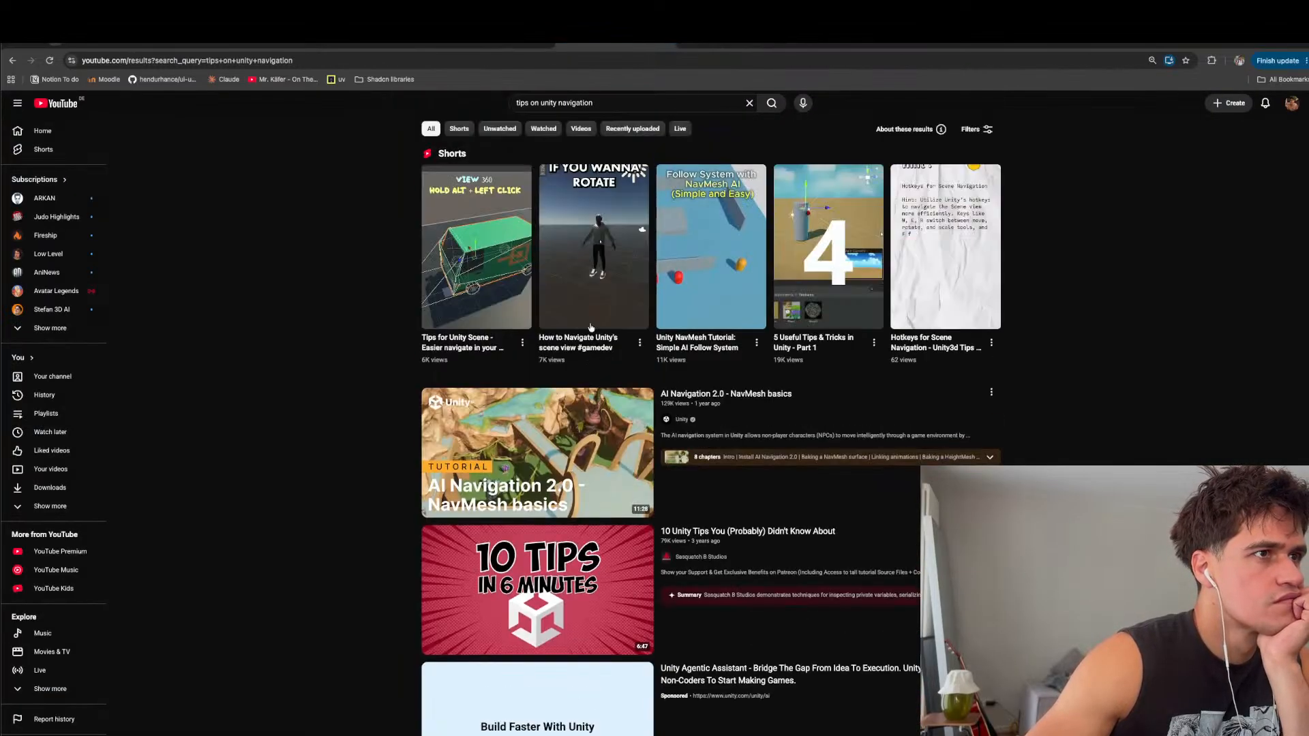
mouse_move(563, 302)
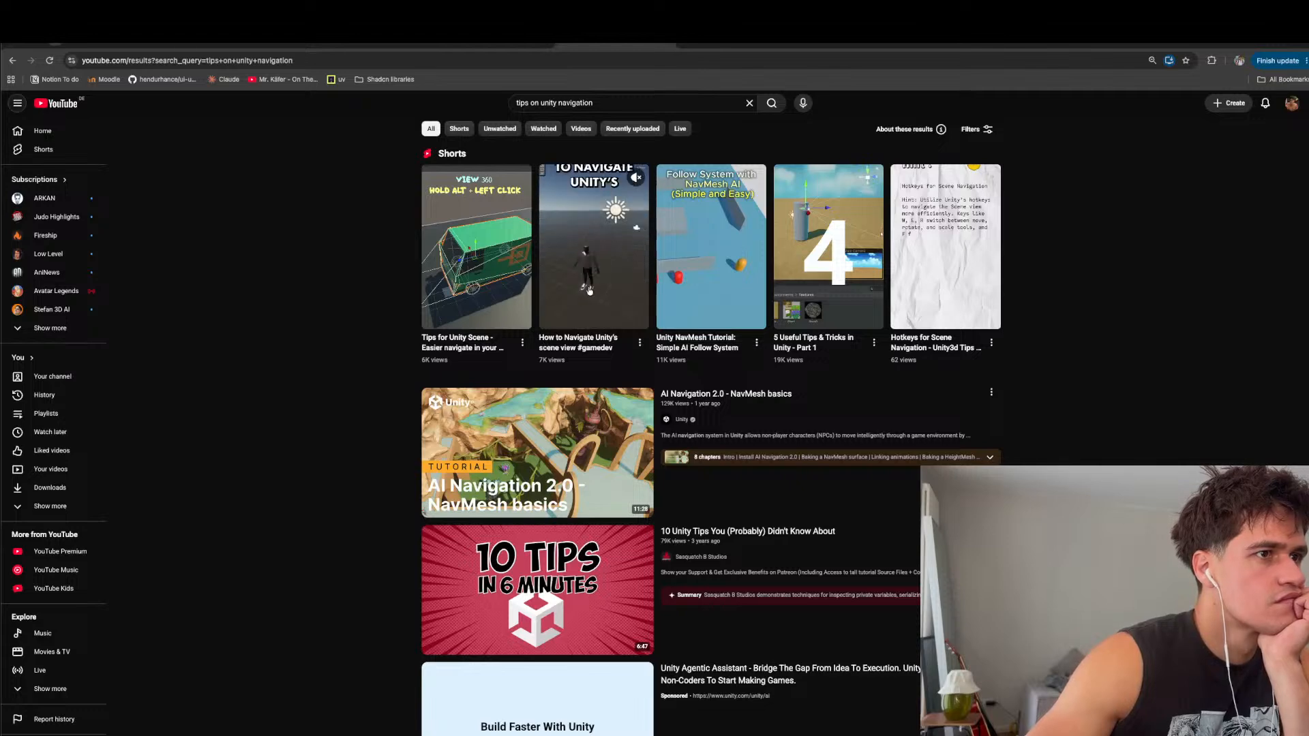
click(578, 294)
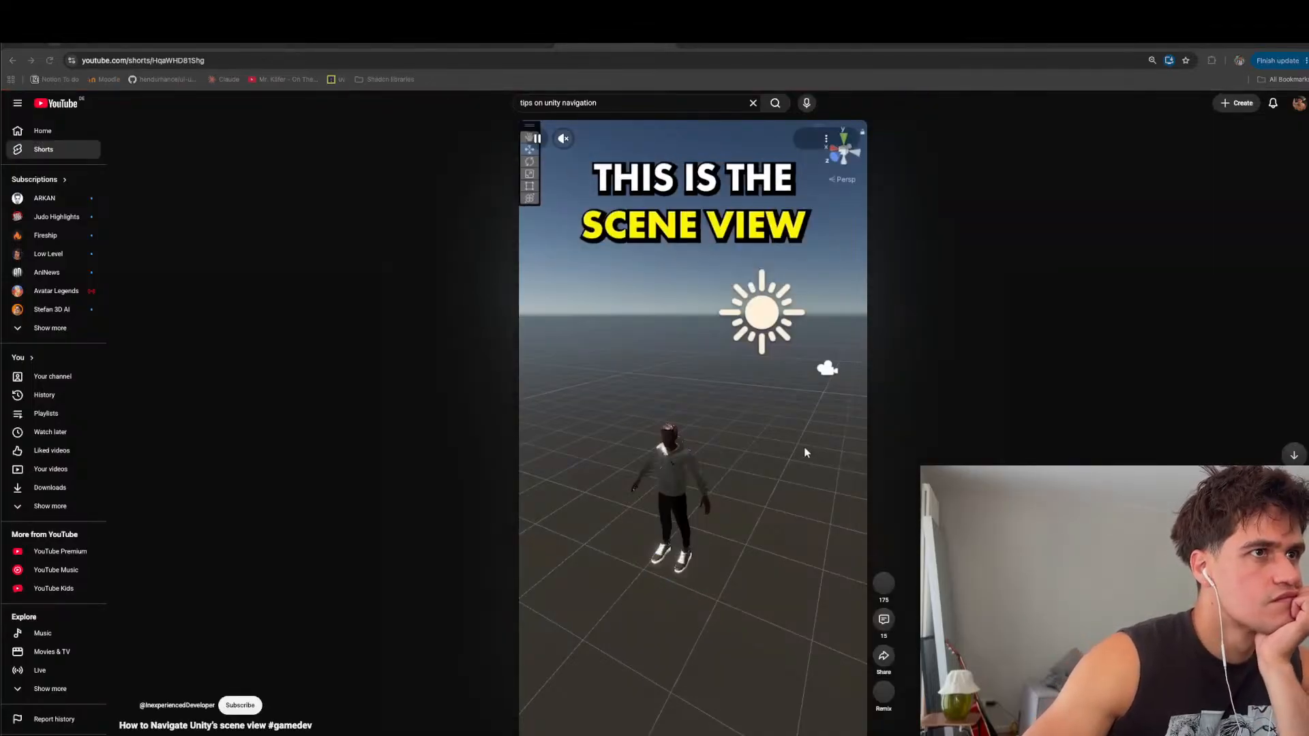
click(562, 138)
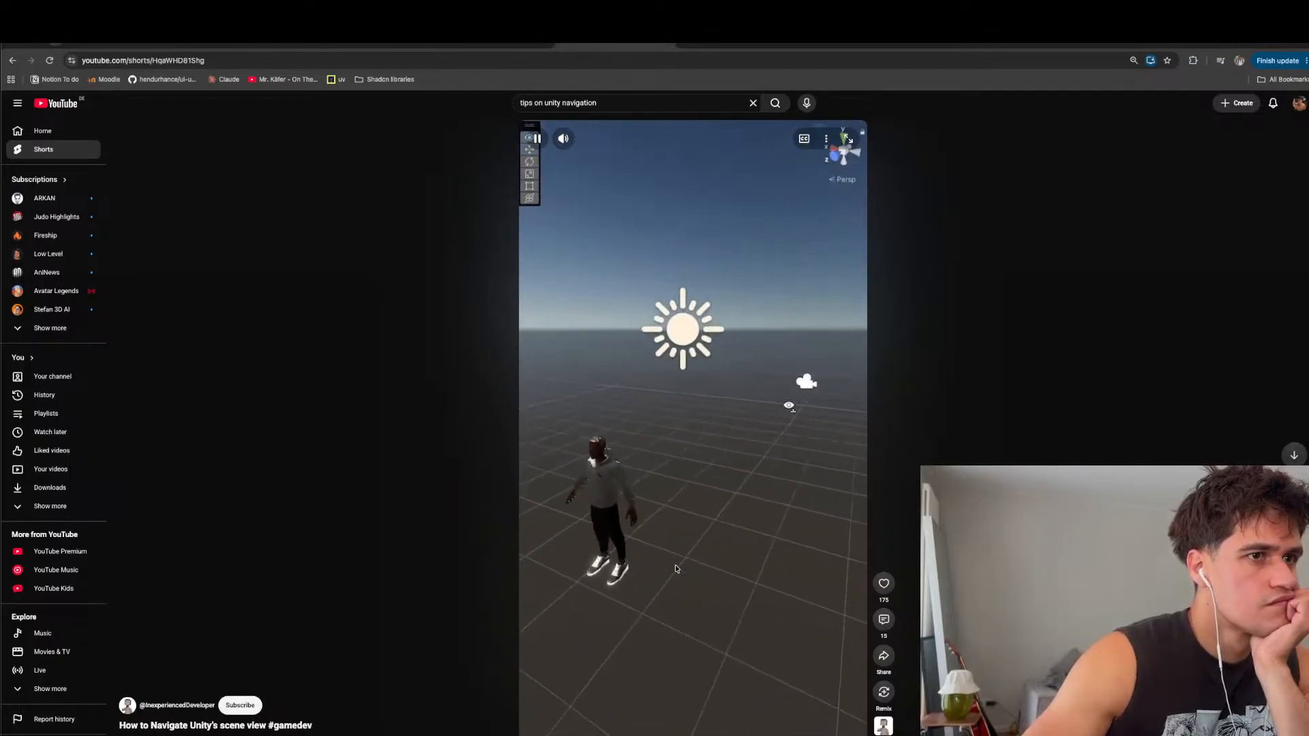
key(space)
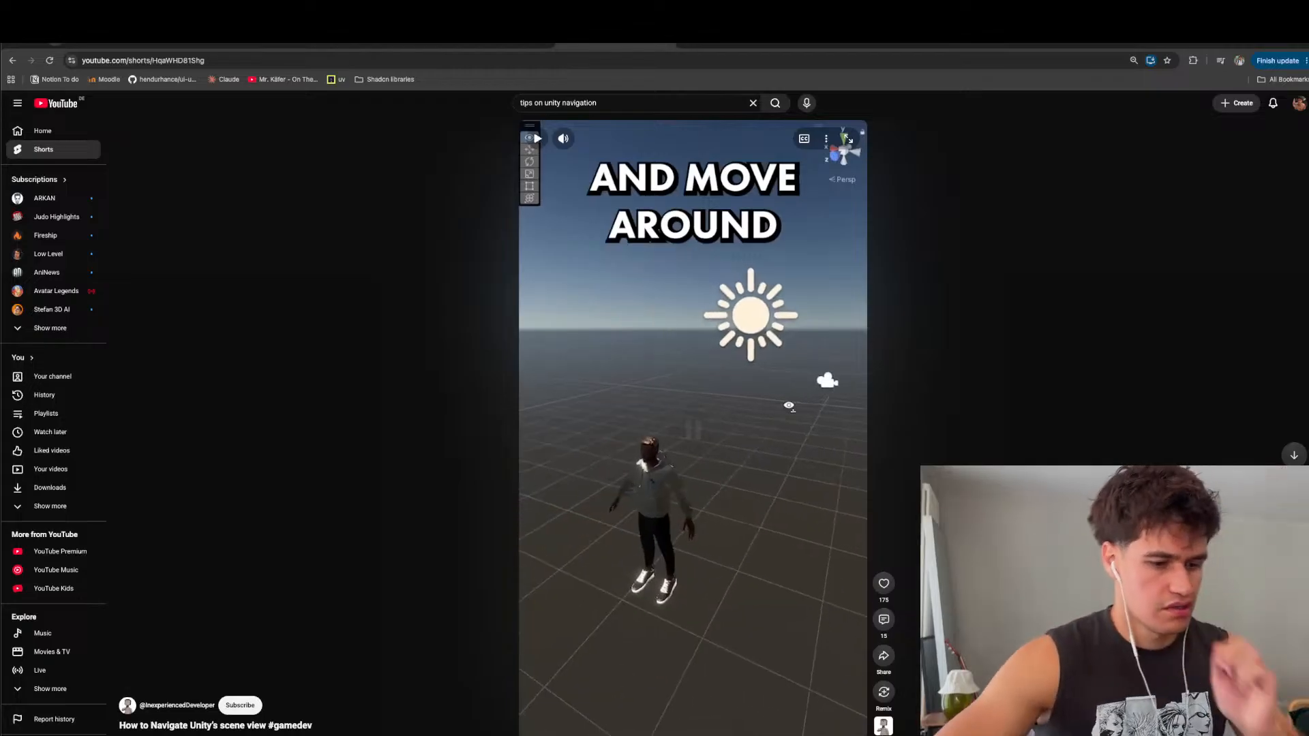
- Switch to the Unity editor and practise flying forwards and backwards while looking around the alien game shop in the Scene view
key(super+Tab)
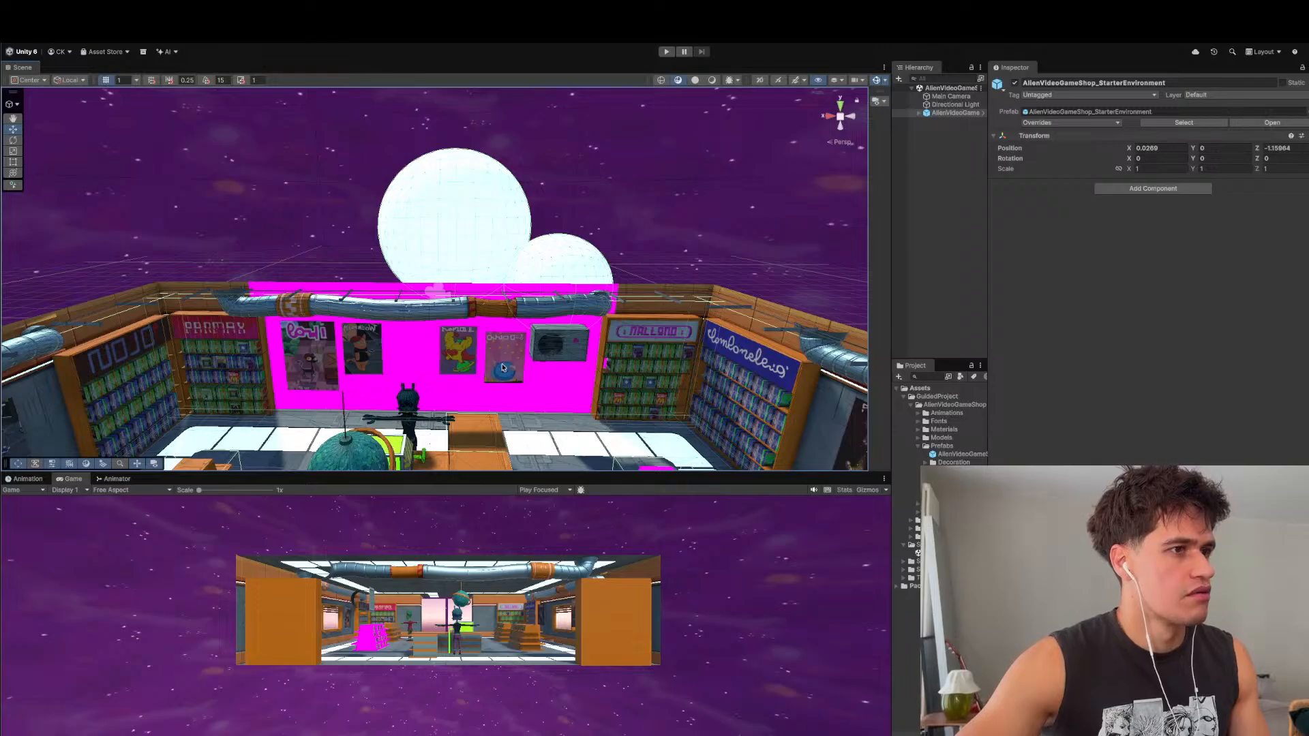
key(s)
right_drag(502, 368, 419, 369)
key(w)
key(s)
key(w)
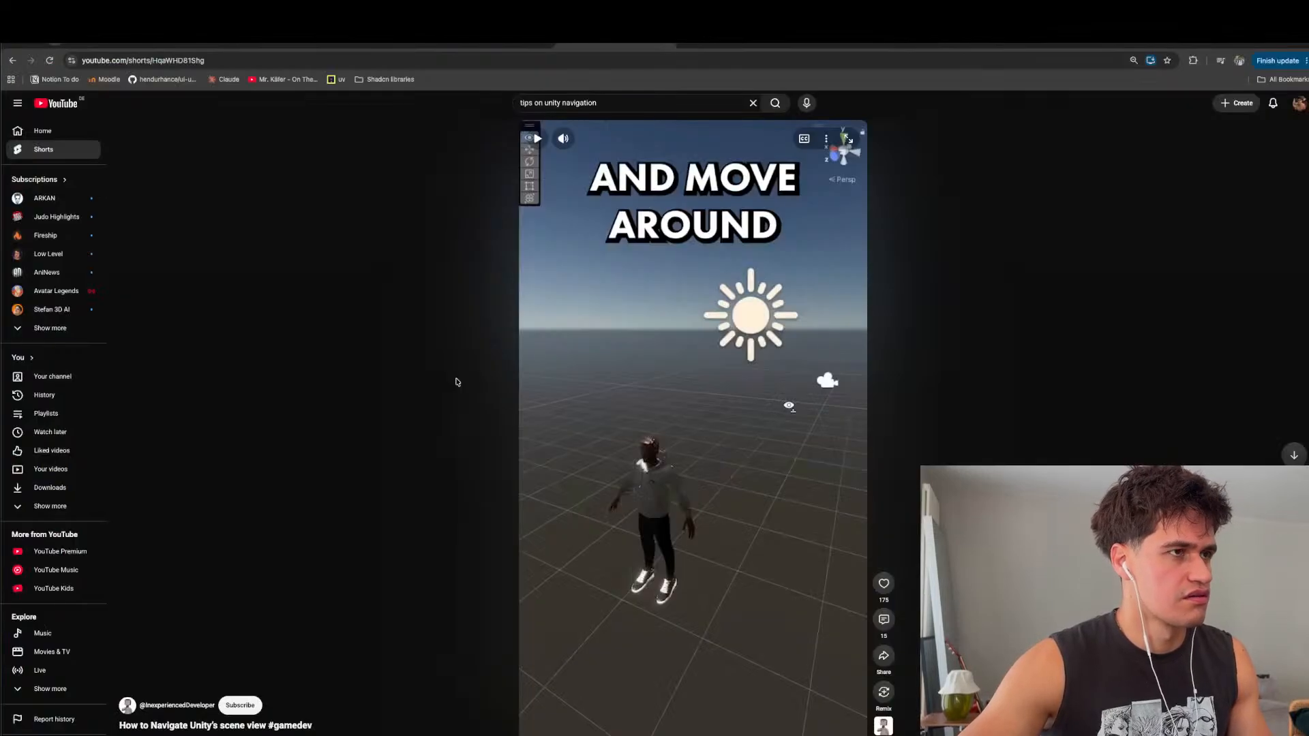
- Watch more of the navigation short, return to Unity, and select and frame the magenta wall section below the air conditioner
click(587, 409)
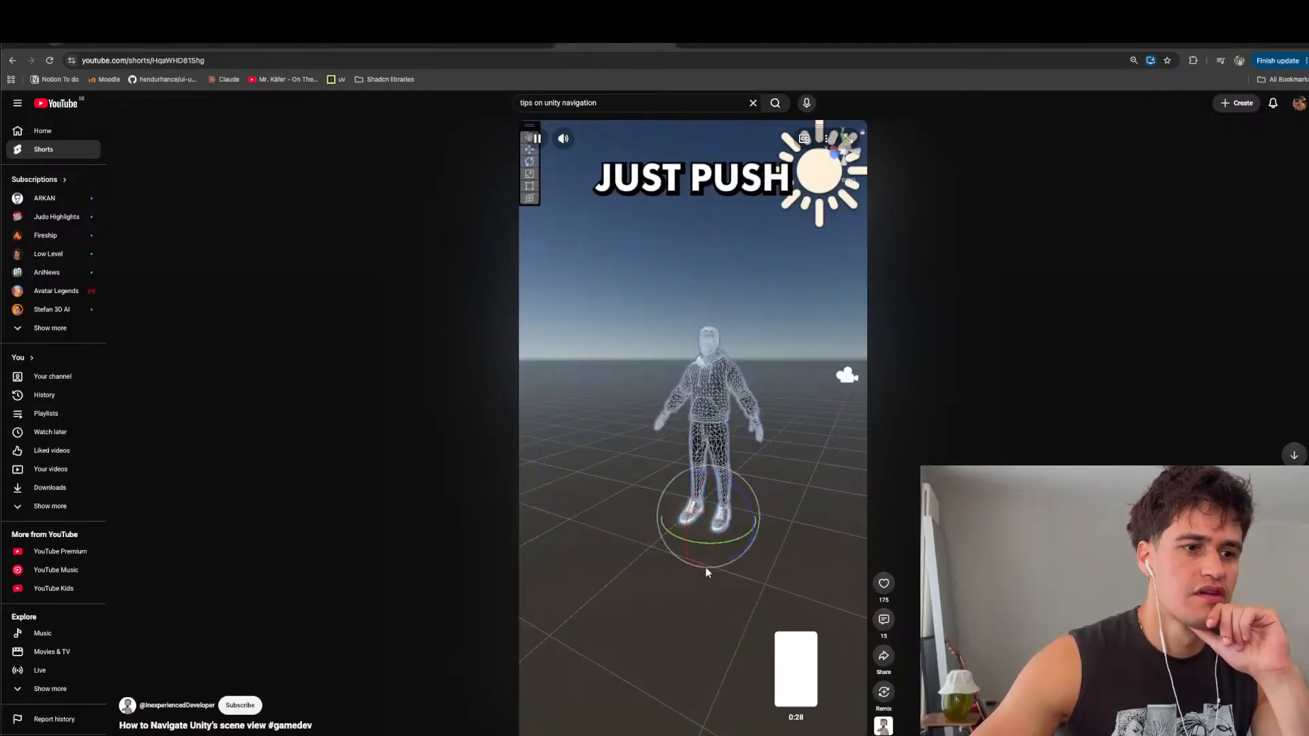
click(775, 660)
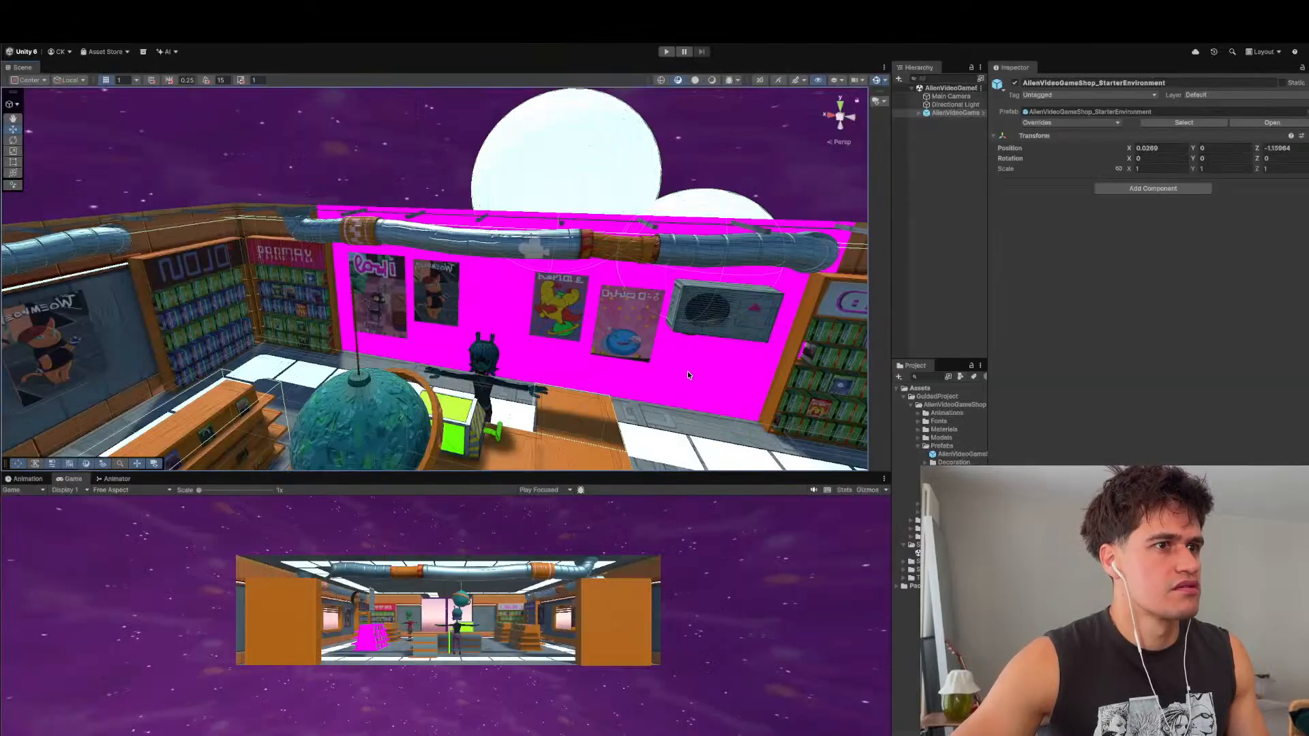
click(687, 371)
key(f)
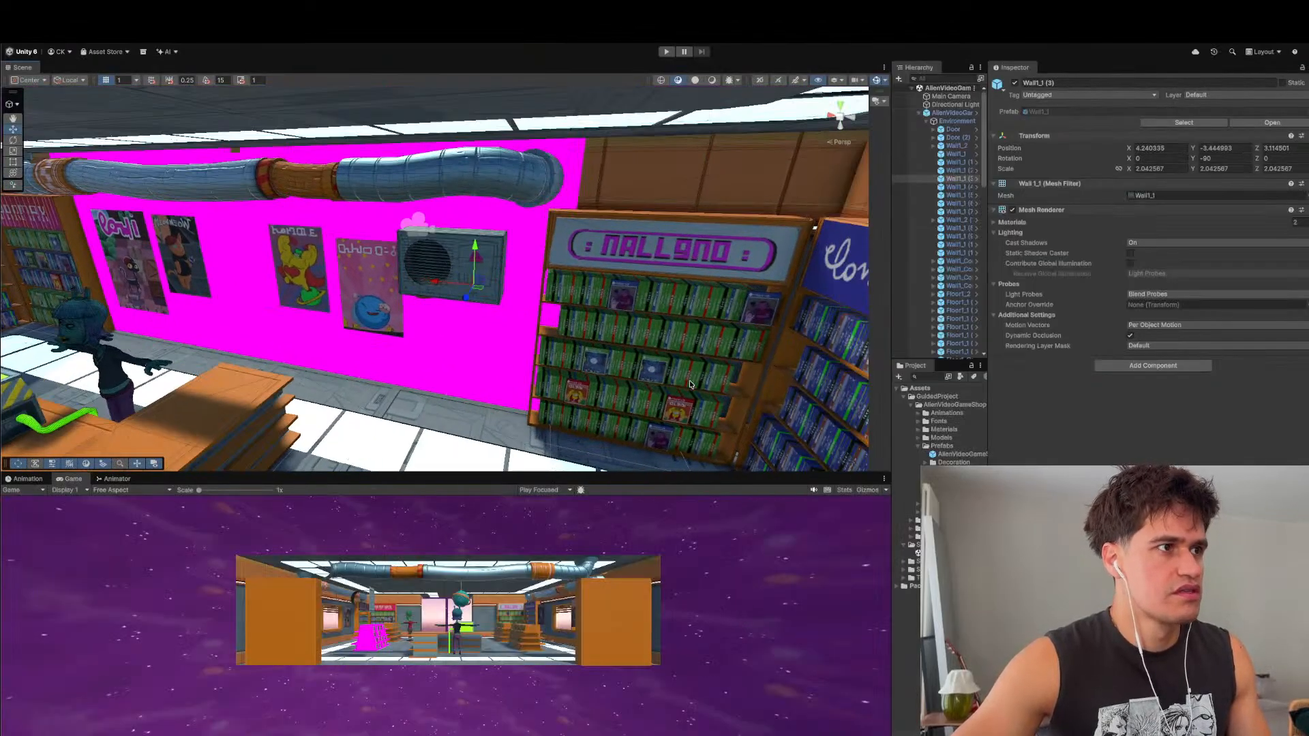
right_drag(686, 373, 594, 306)
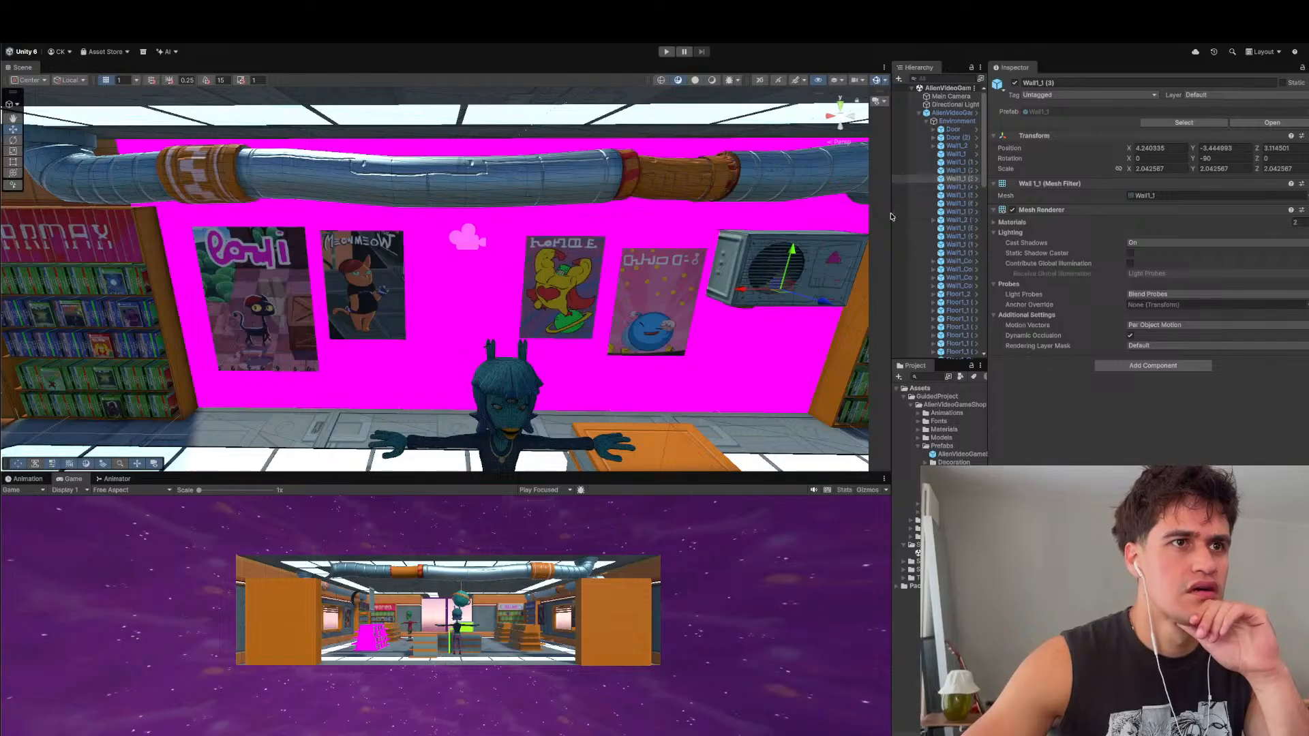
- Widen the Hierarchy to show full object names, select Wall1_1 (2), and inspect its prefab's materials before returning to the scene
drag(891, 217, 823, 219)
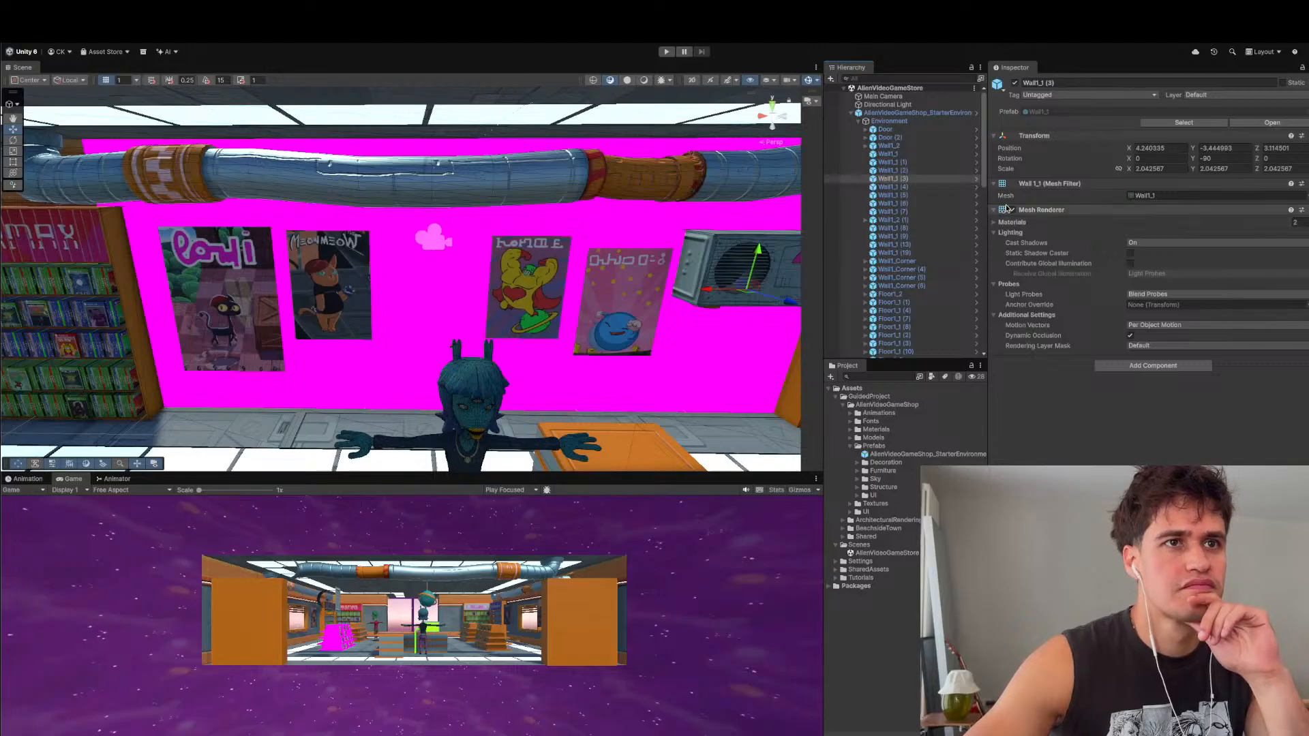
key(Up)
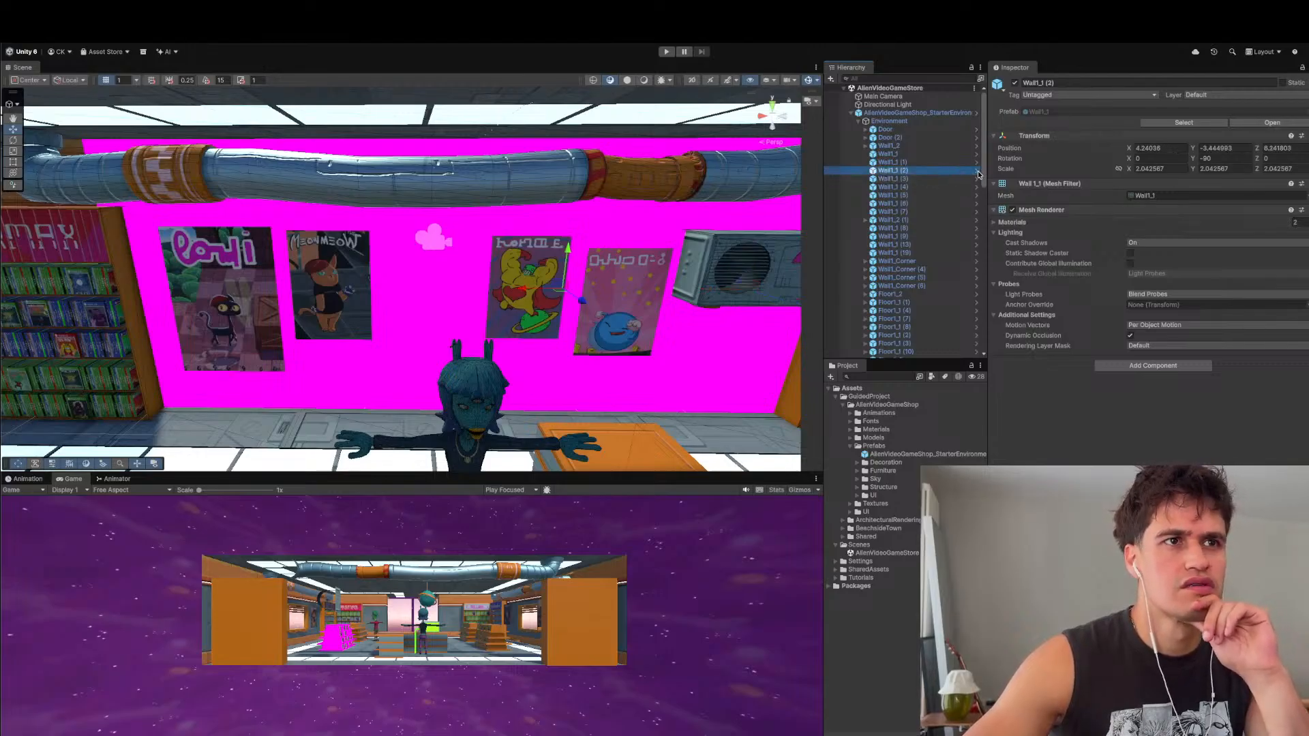
click(977, 174)
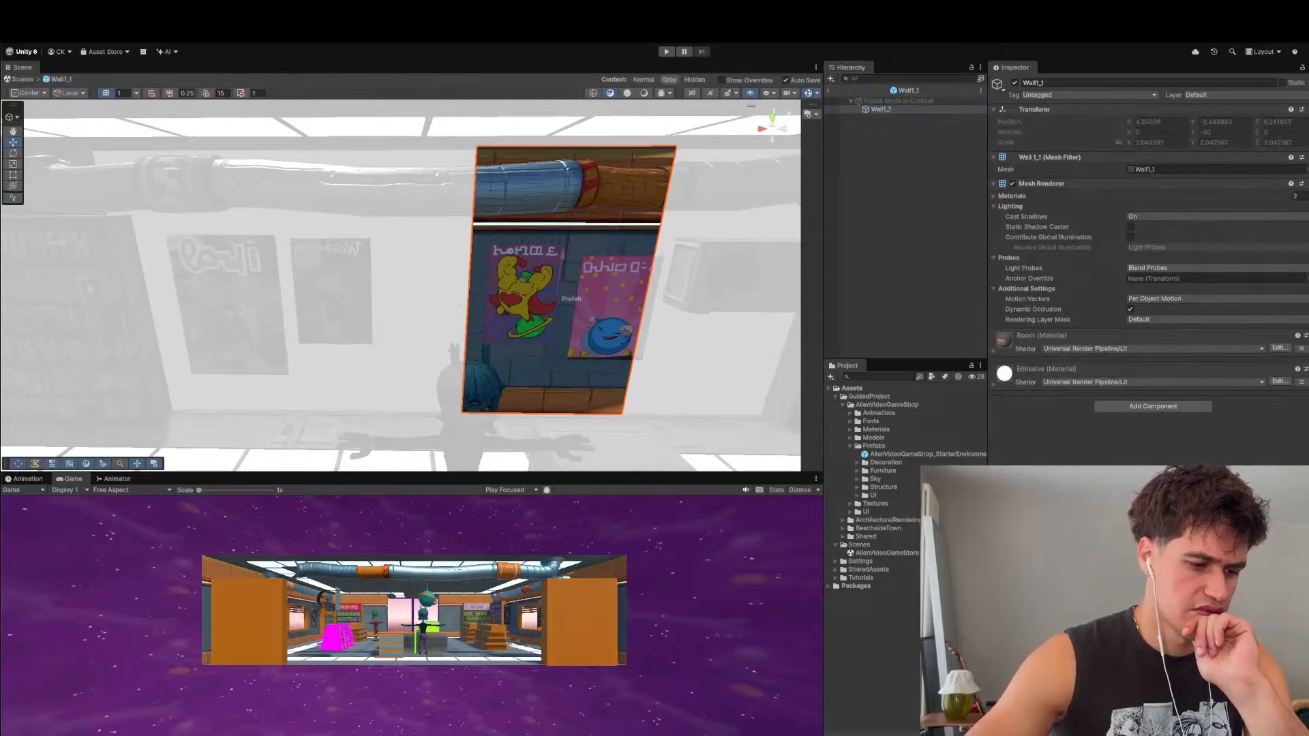
click(829, 93)
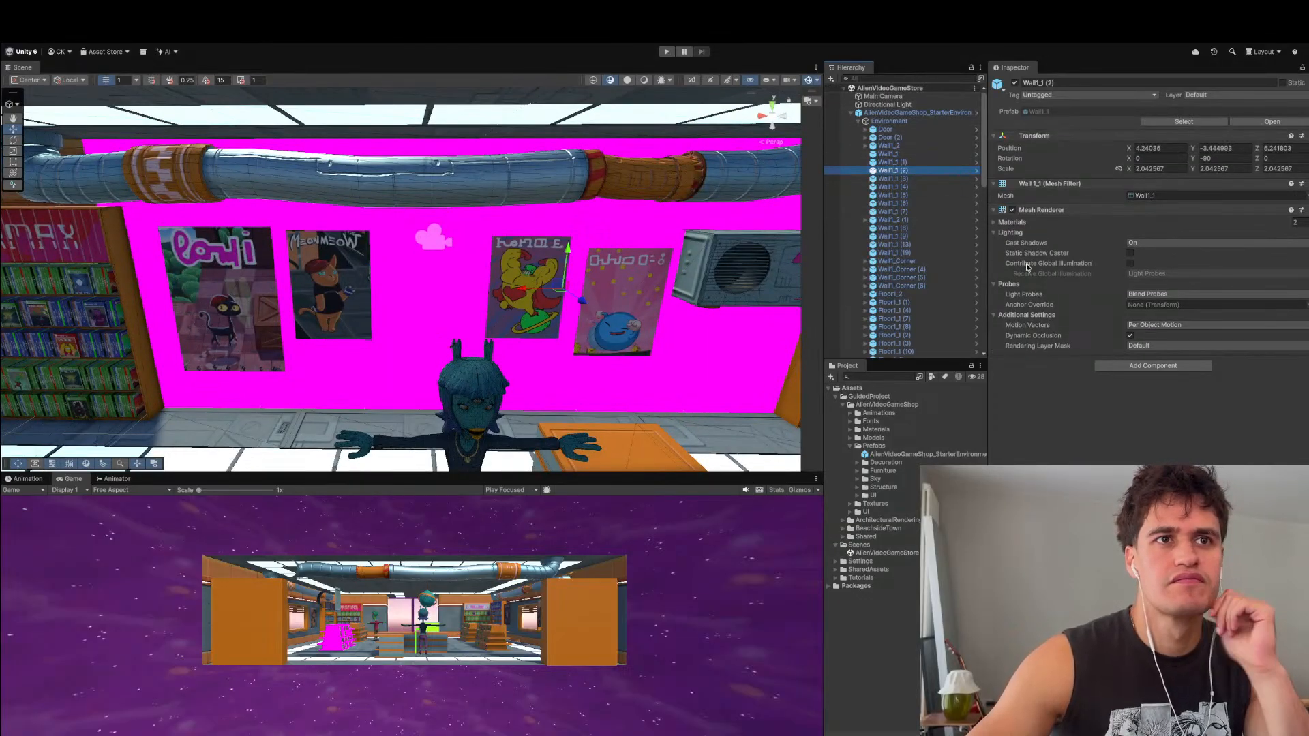
- Select the intact corner wall section beside the magenta wall and inspect which materials it uses
scroll(424, 287, down, 10)
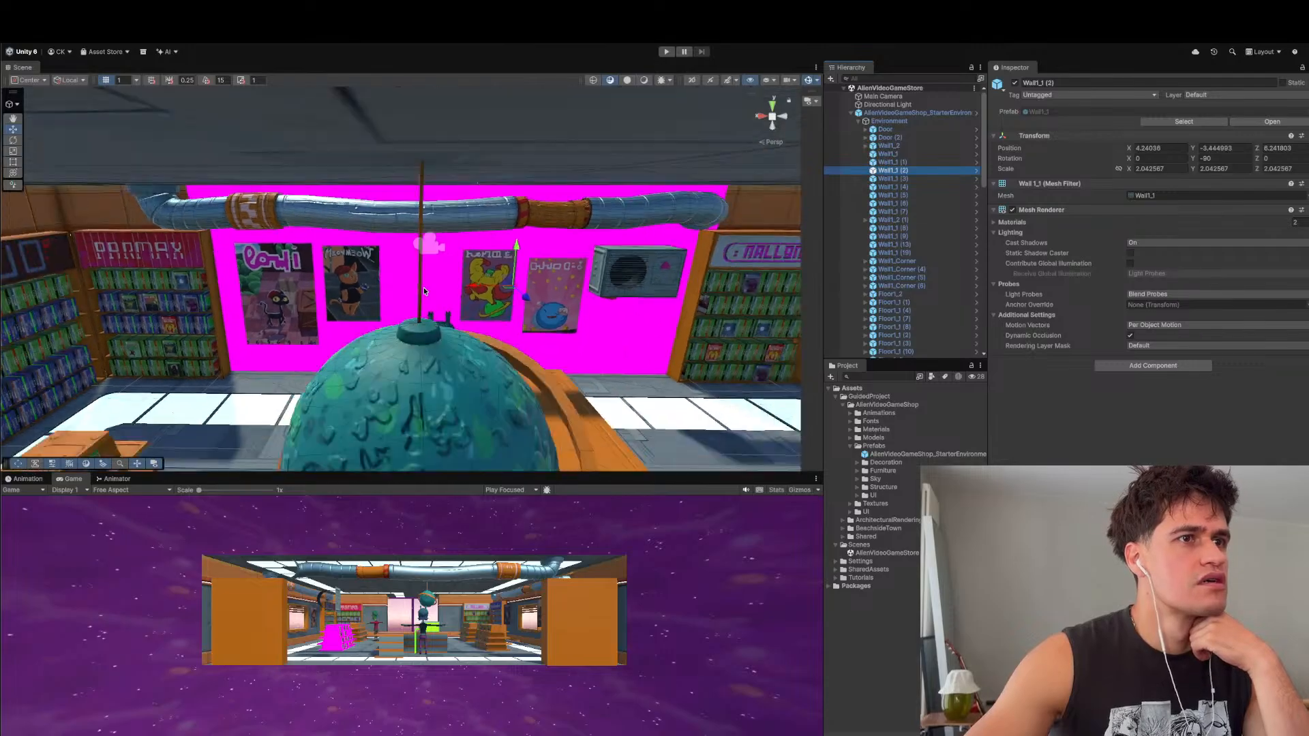
click(731, 211)
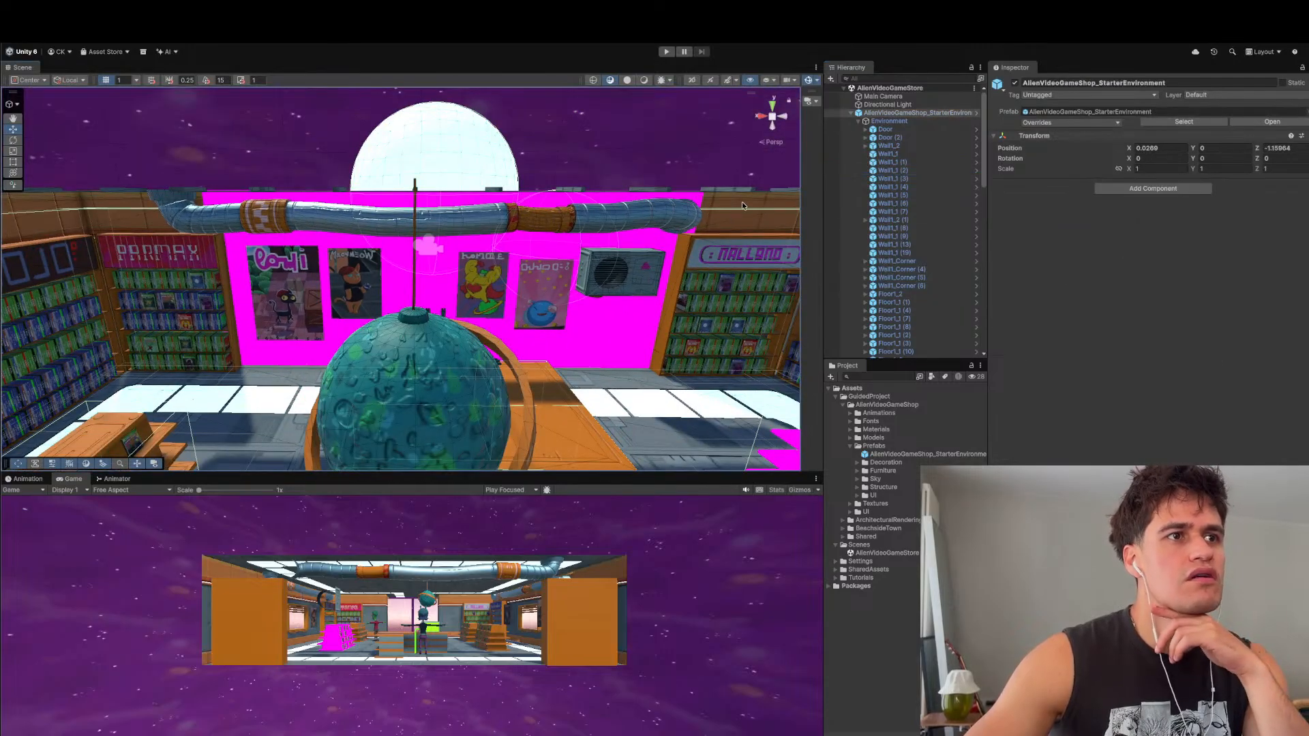
click(85, 210)
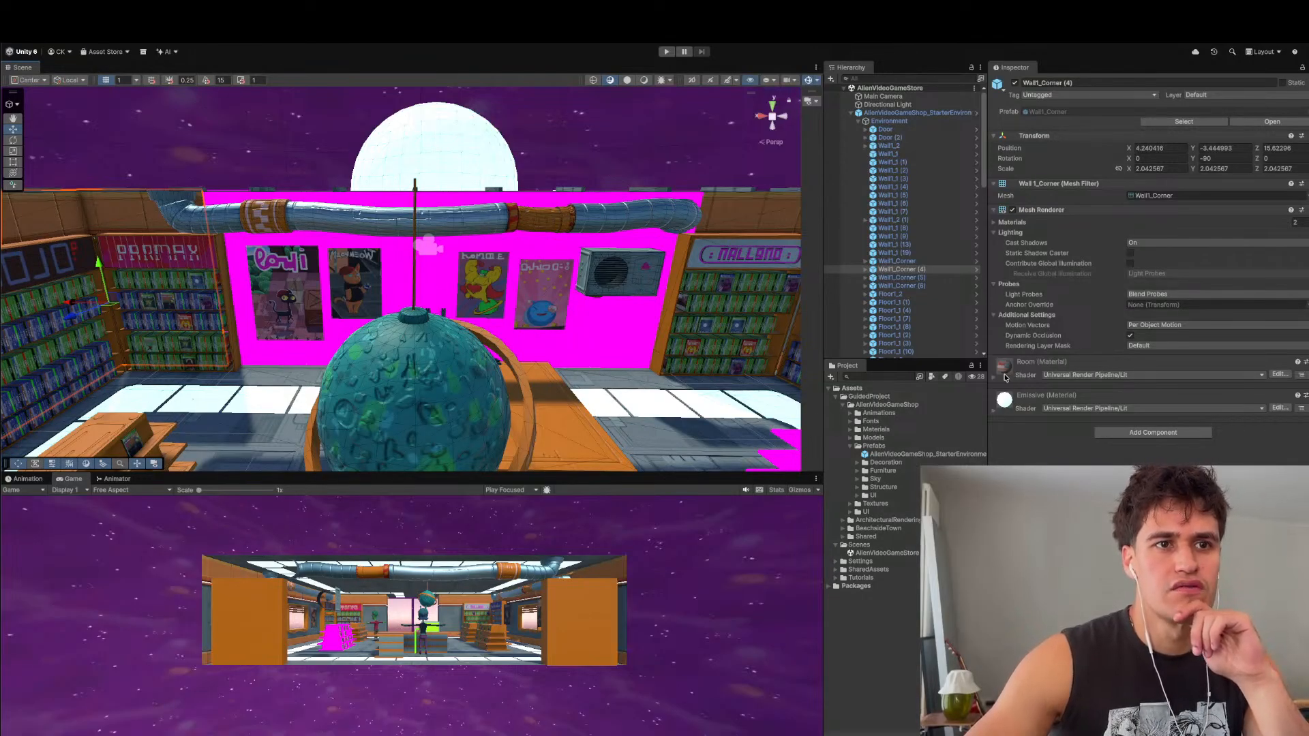
- Assign the Room material from the Materials folder to the magenta wall sections Wall1_1 (3) and Wall1_1 (2)
click(641, 326)
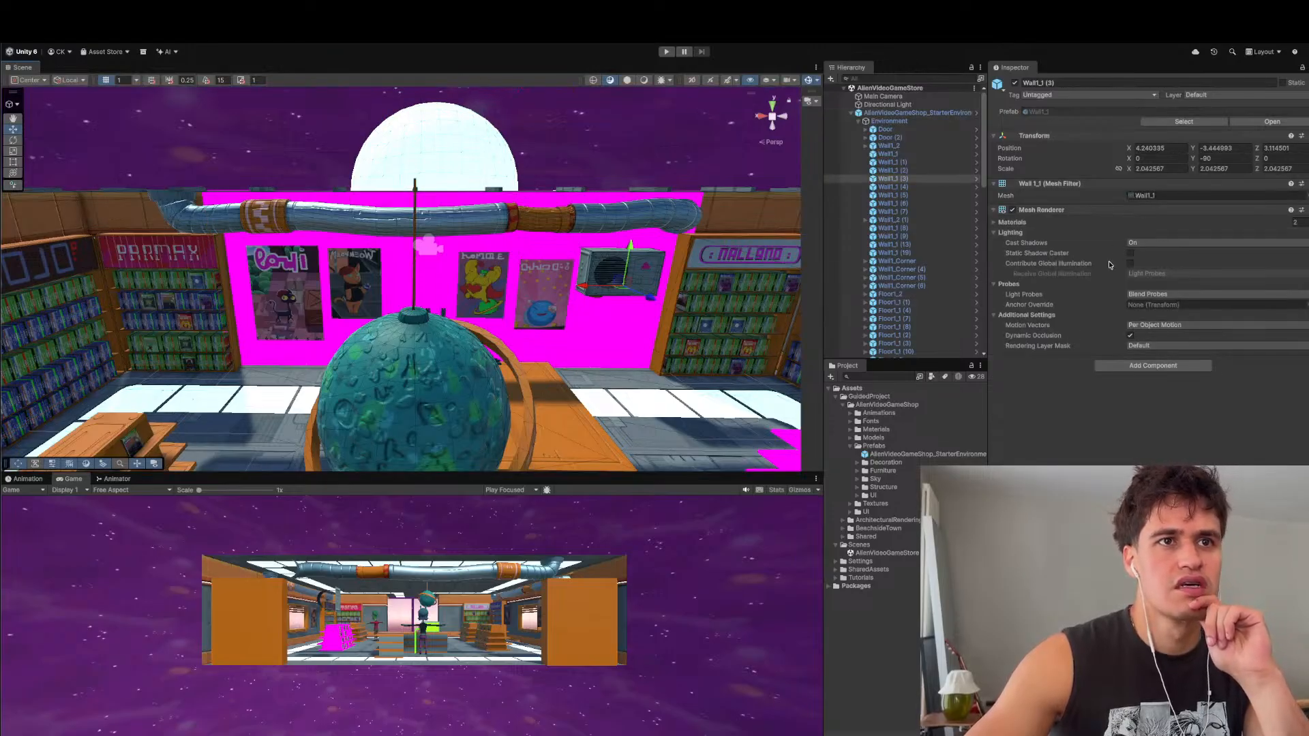
click(851, 429)
drag(878, 495, 1125, 441)
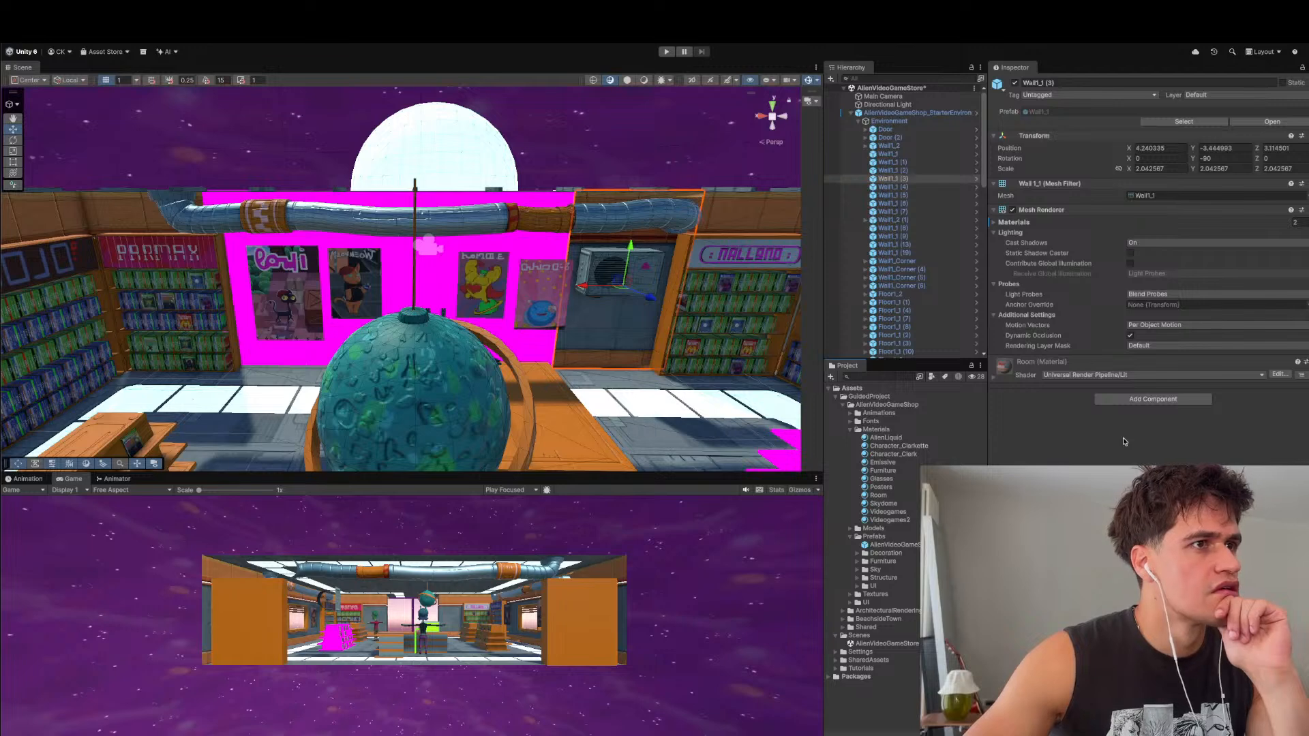
click(529, 247)
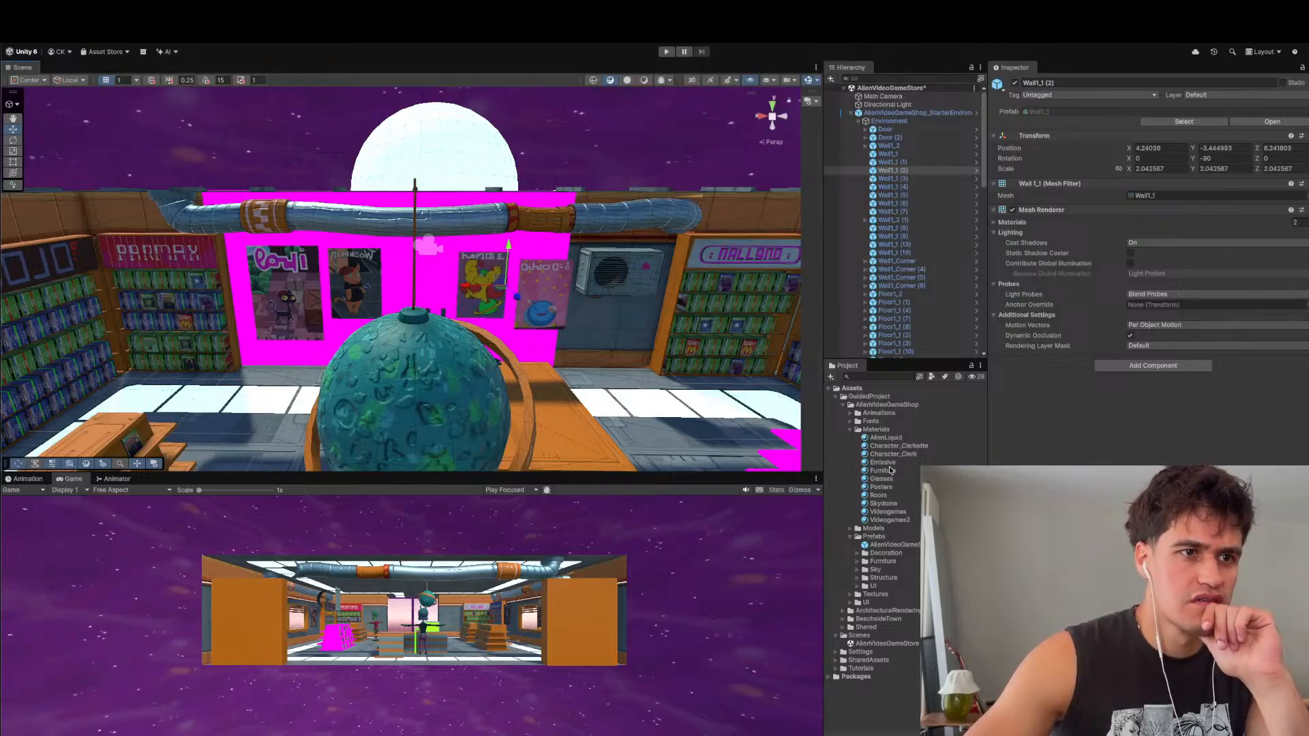
drag(878, 495, 1098, 436)
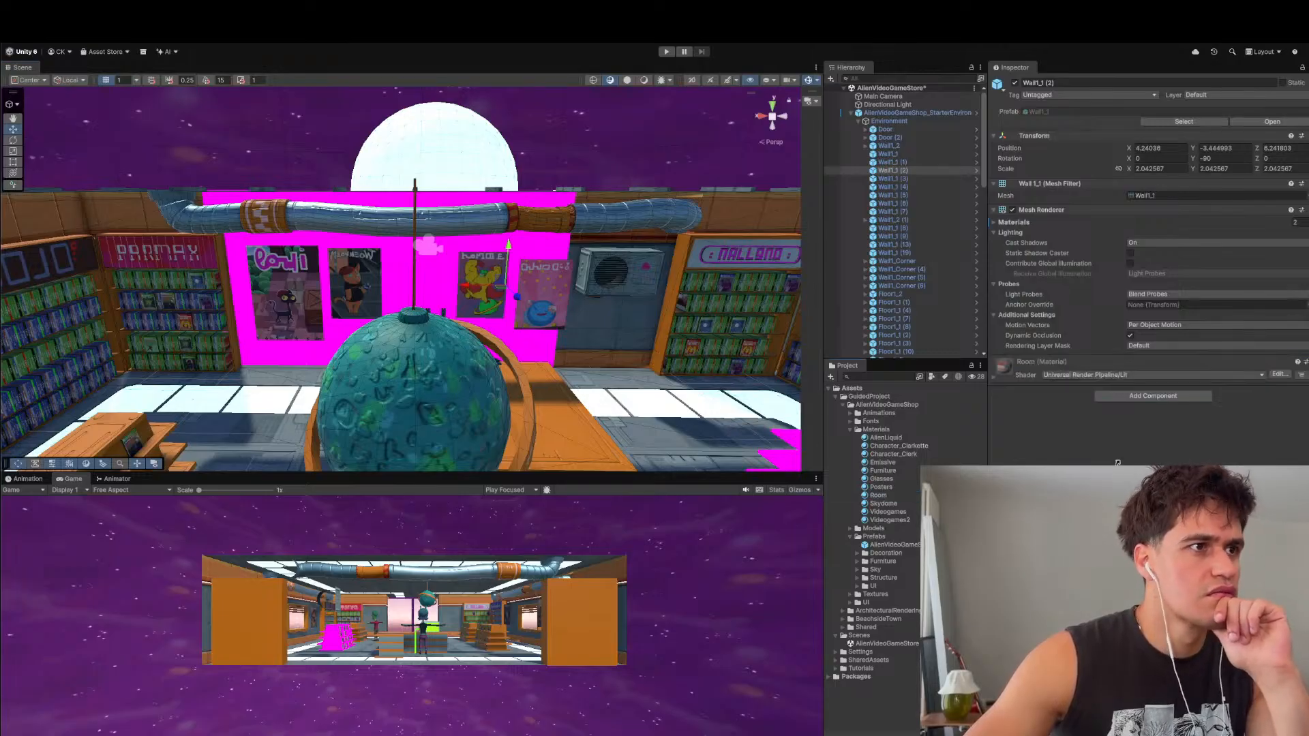
click(424, 206)
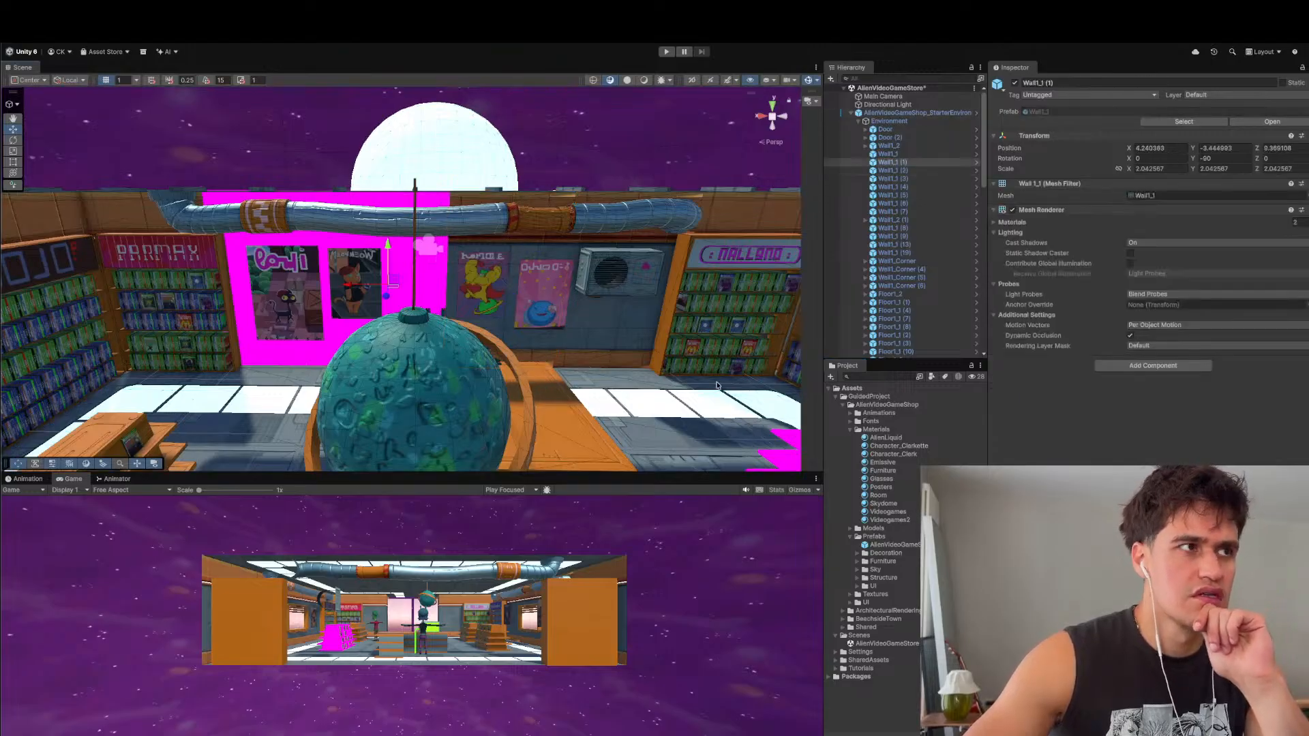
shift+click(323, 204)
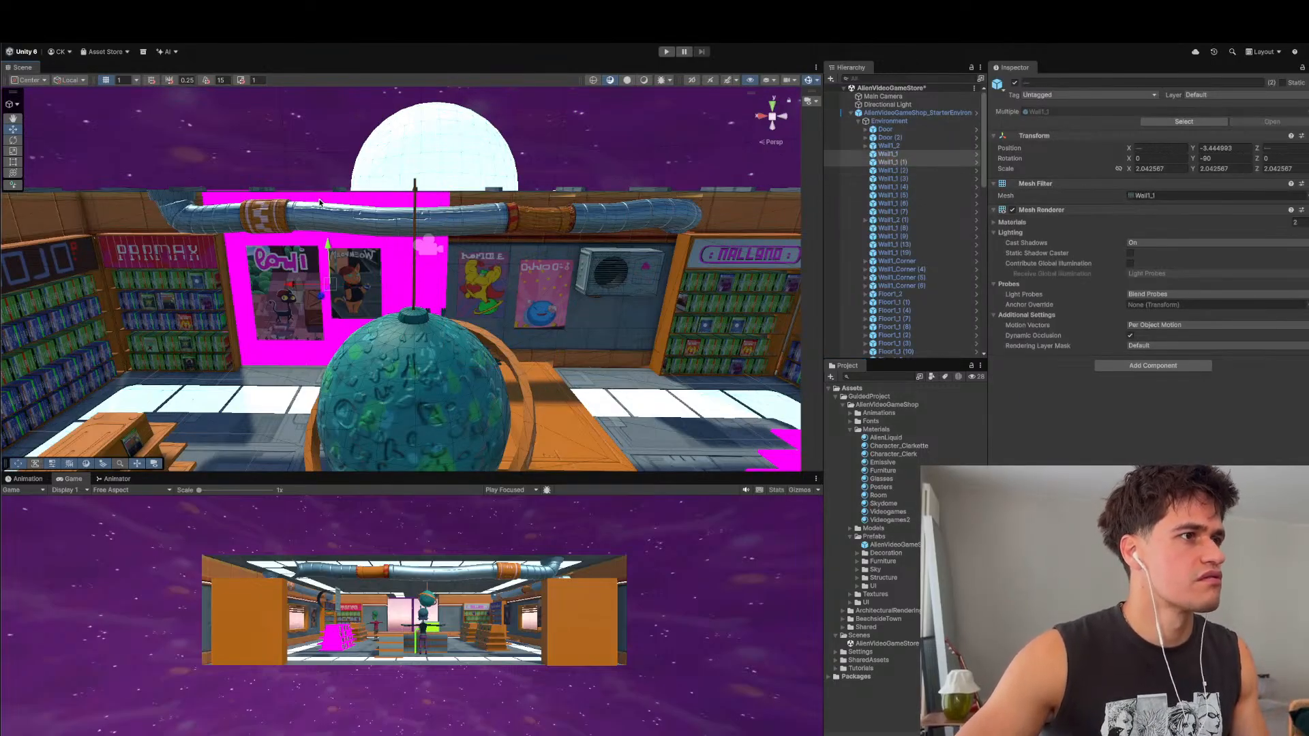
click(906, 488)
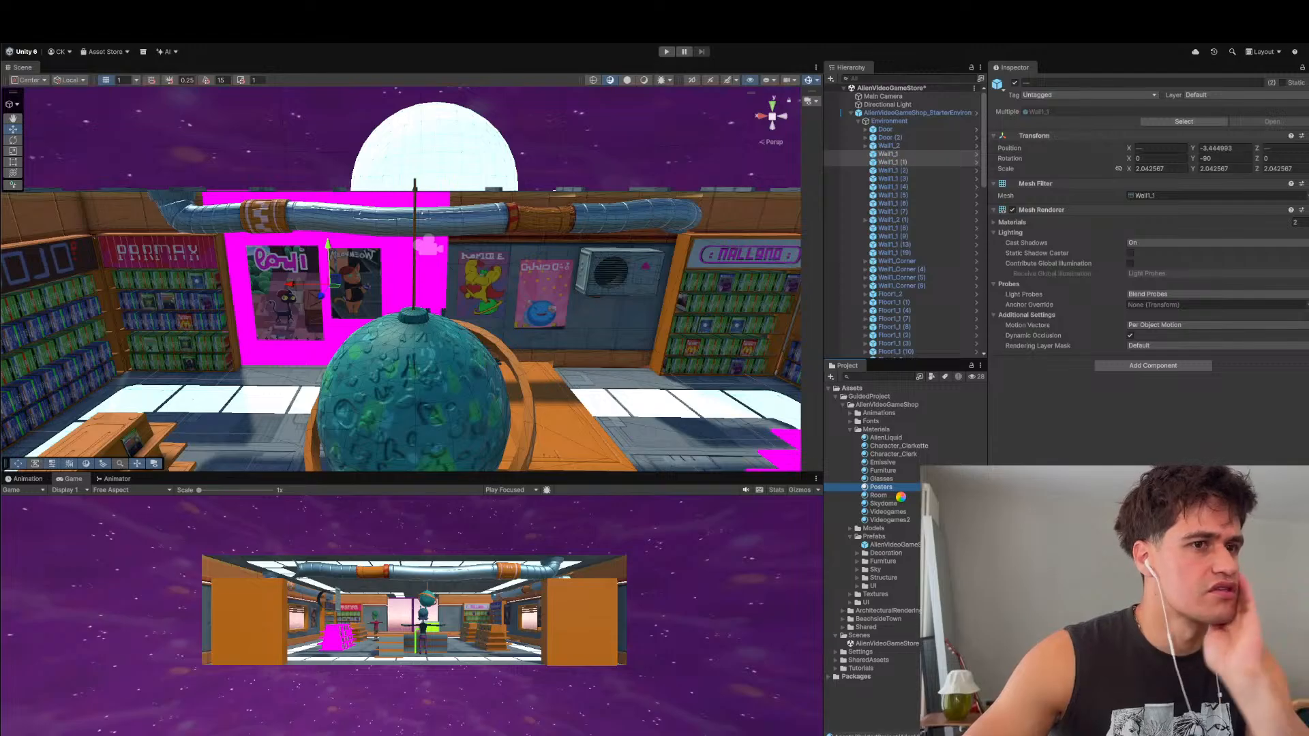
key(Down)
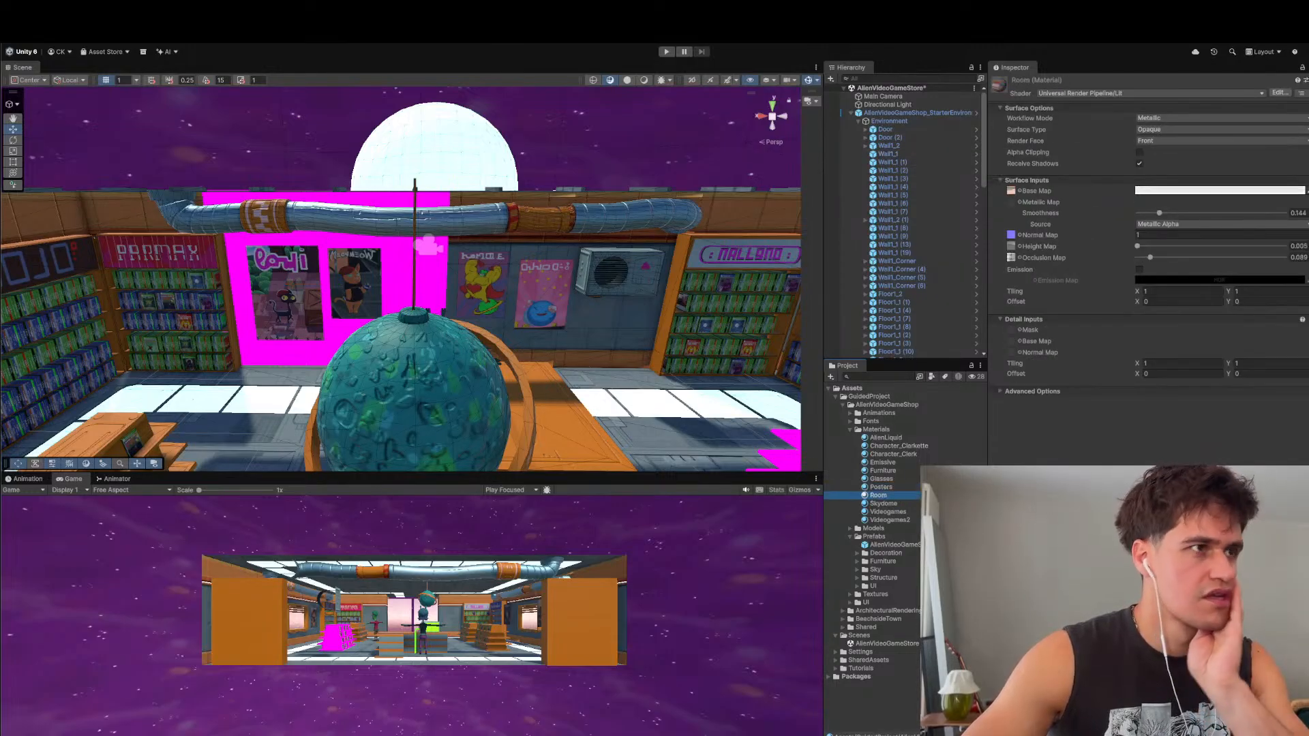
- Select the two remaining magenta wall sections, Wall1_1 and Wall1_1 (1), together and assign the Room material to them
click(401, 257)
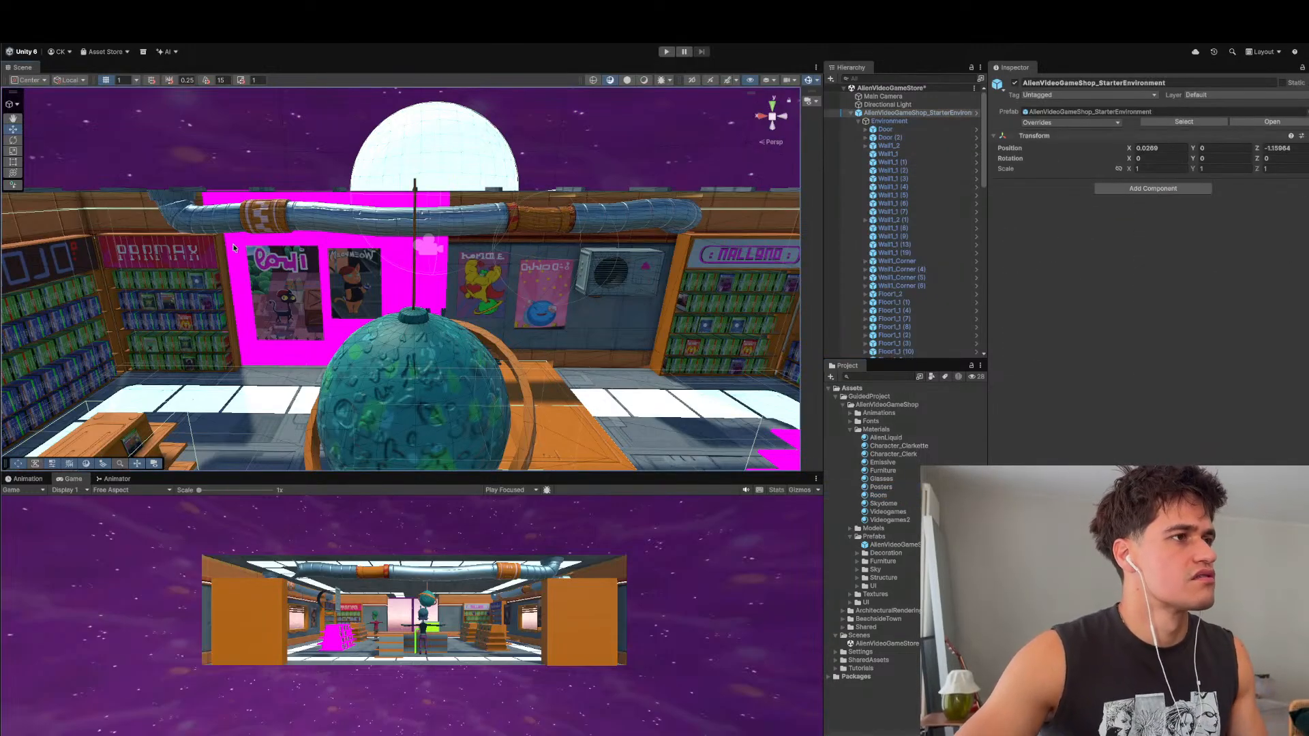
click(234, 201)
click(309, 196)
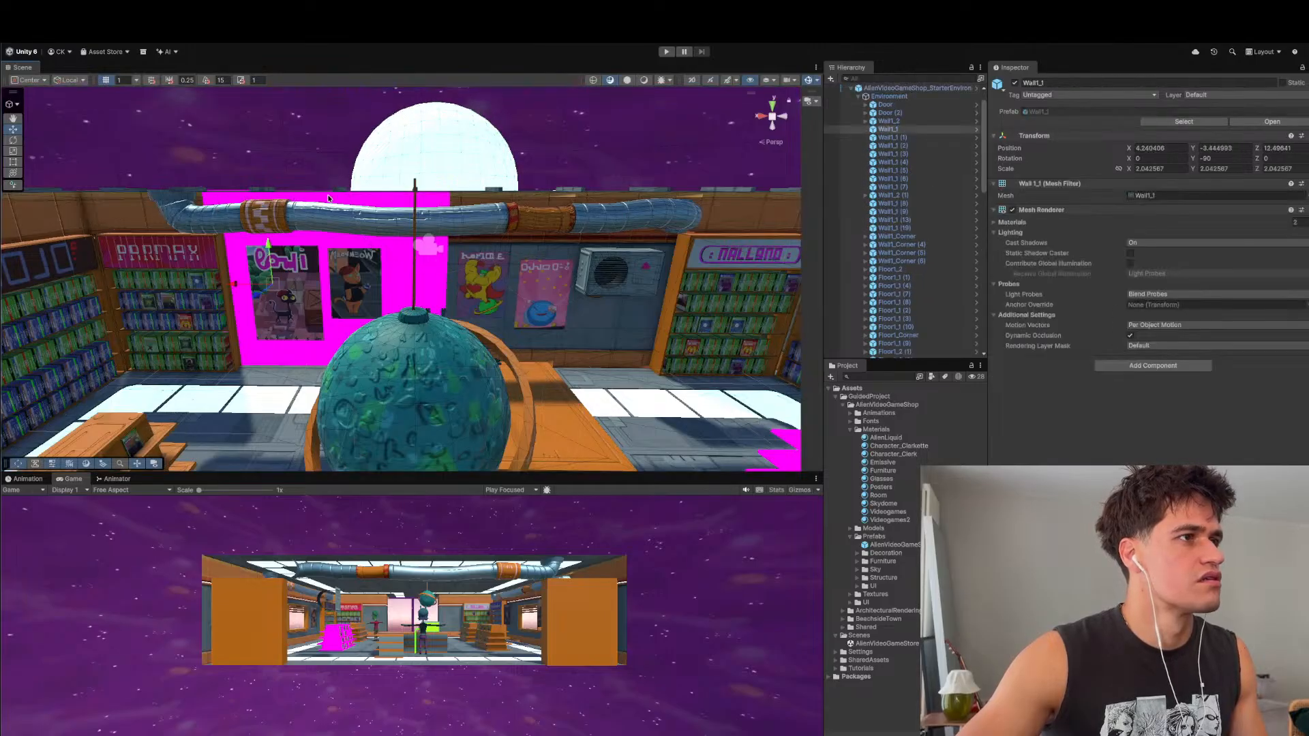
shift+click(337, 194)
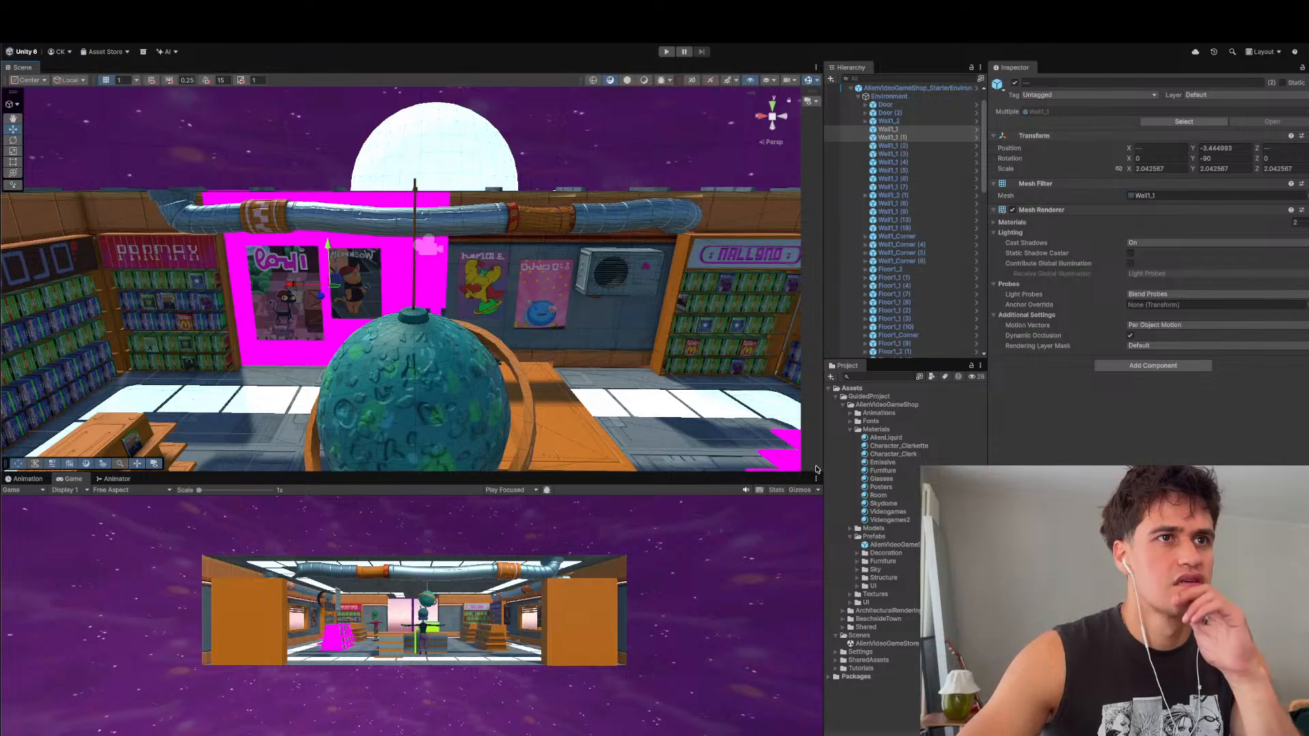
drag(879, 497, 327, 287)
- Inspect the material of an intact low shelf and assign the Furniture material to the magenta Shelf_Low
scroll(613, 317, down, 10)
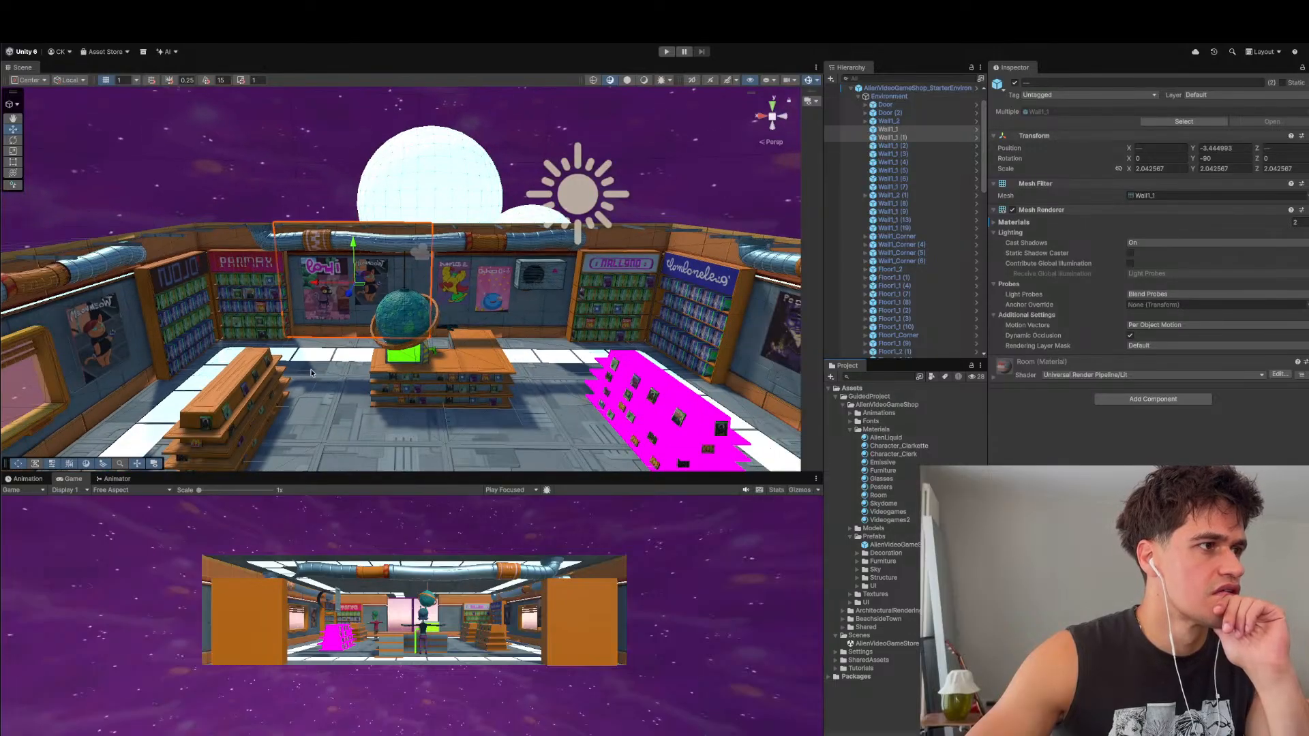
click(246, 375)
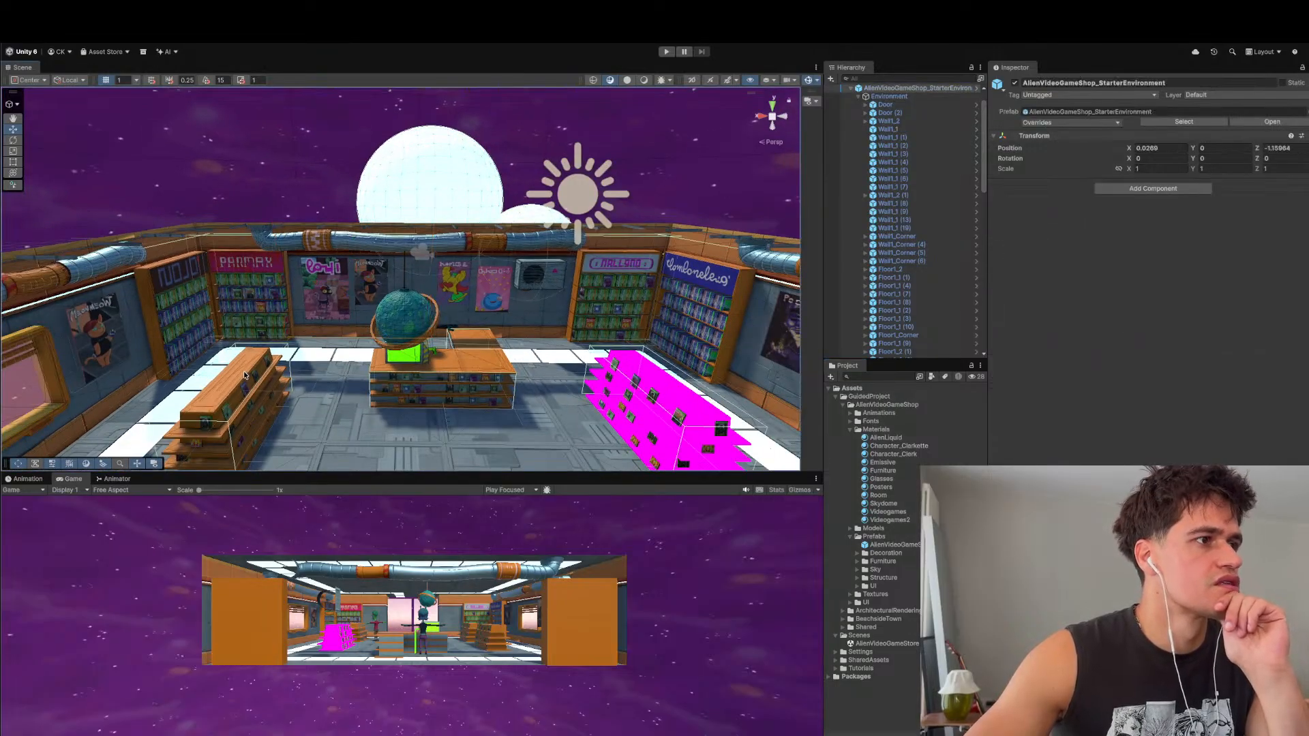
click(251, 382)
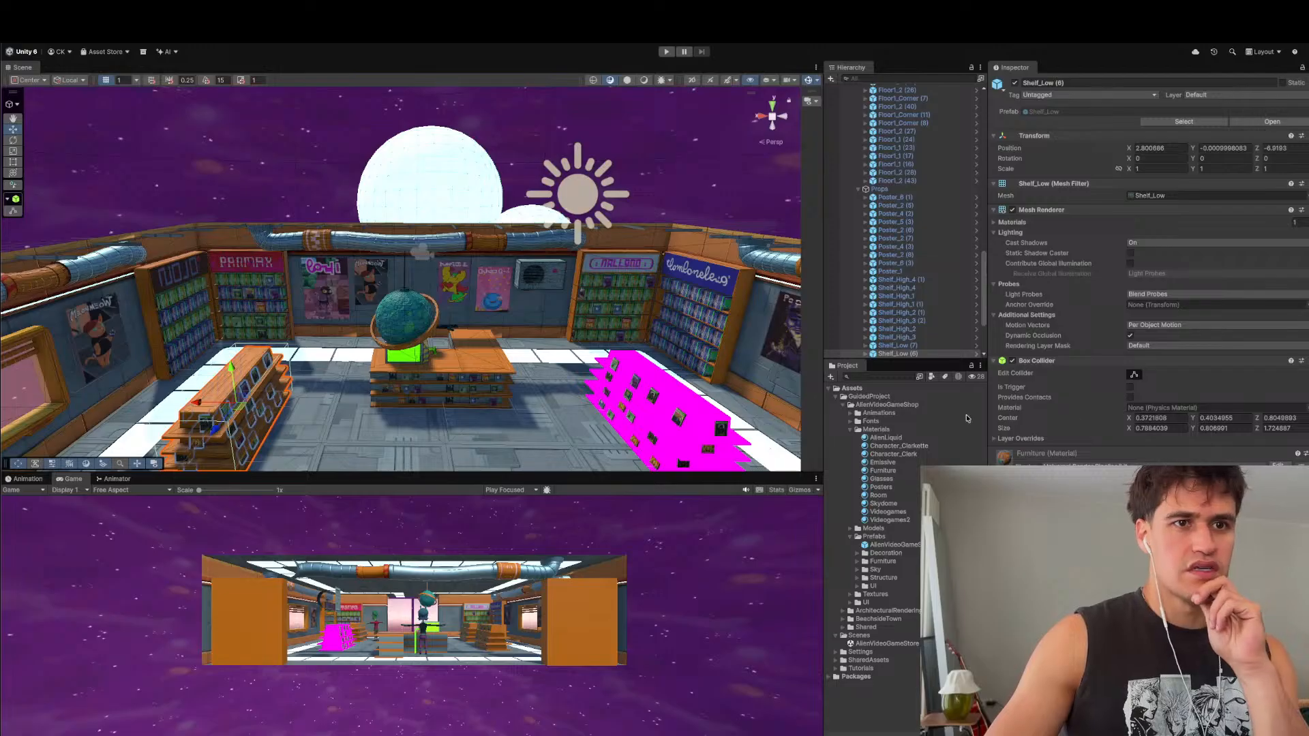
click(693, 409)
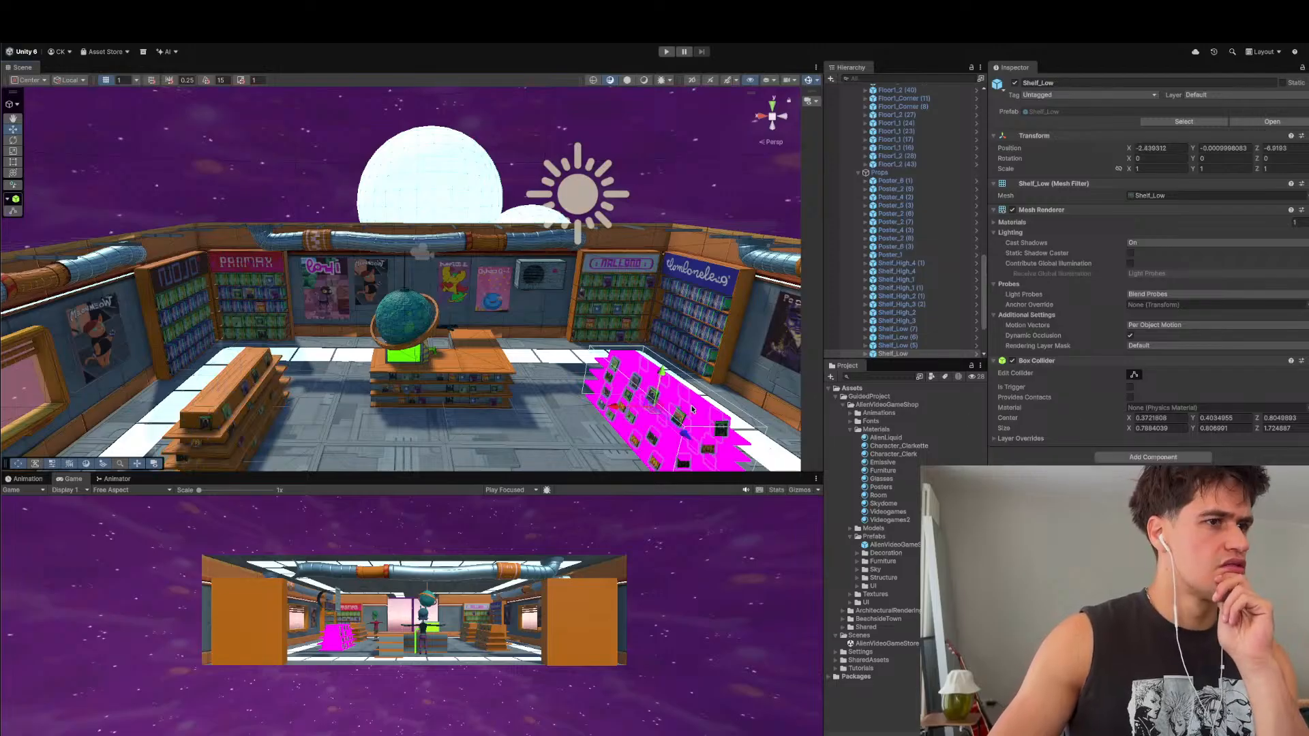
drag(882, 472, 657, 409)
- Orbit and zoom through the shop to check the walls, shelves and counter for remaining magenta surfaces
middle_drag(726, 393, 672, 324)
scroll(671, 325, down, 5)
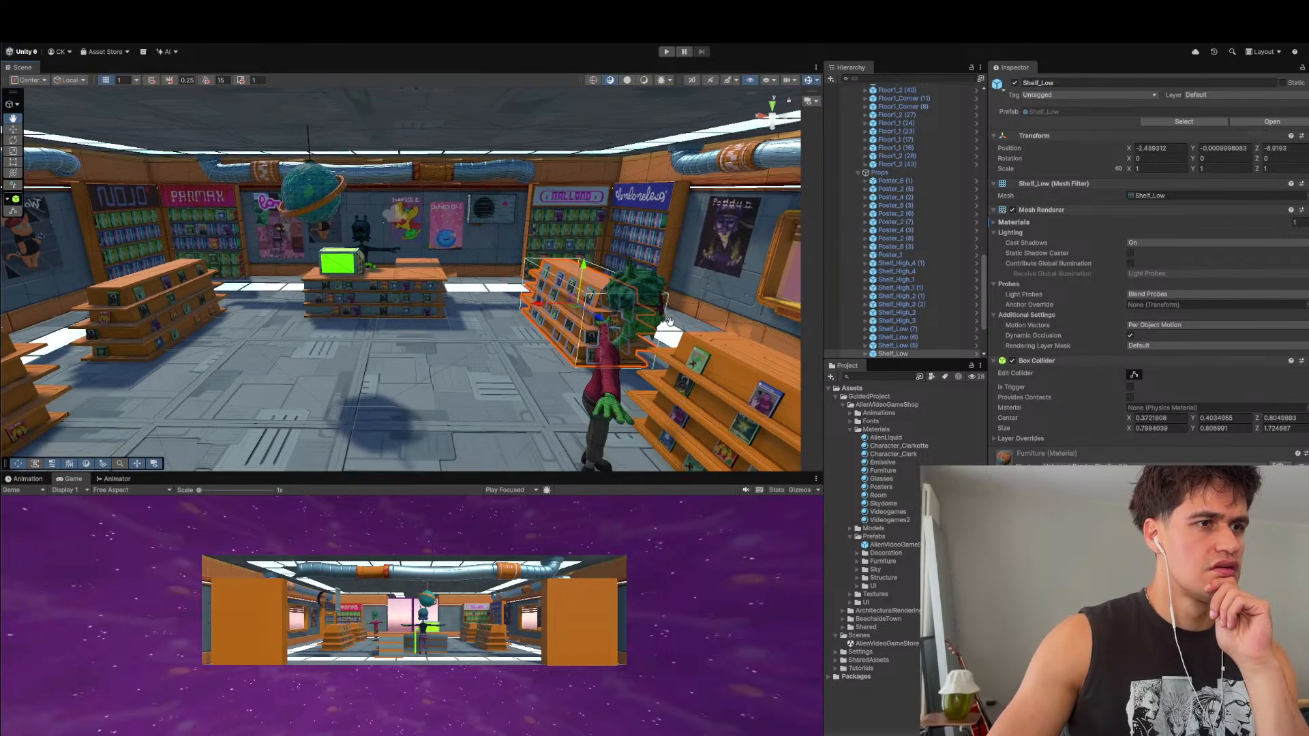
scroll(671, 325, up, 3)
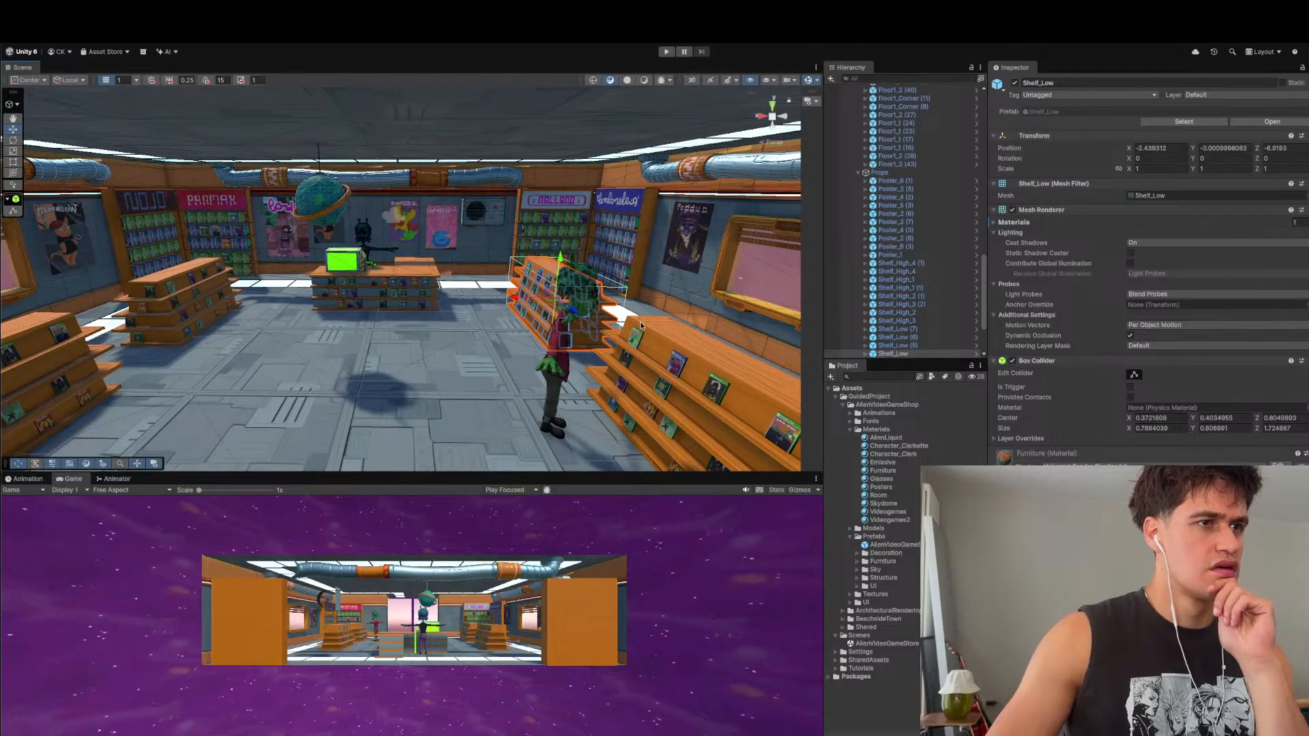
alt+drag(641, 326, 509, 317)
scroll(602, 331, up, 5)
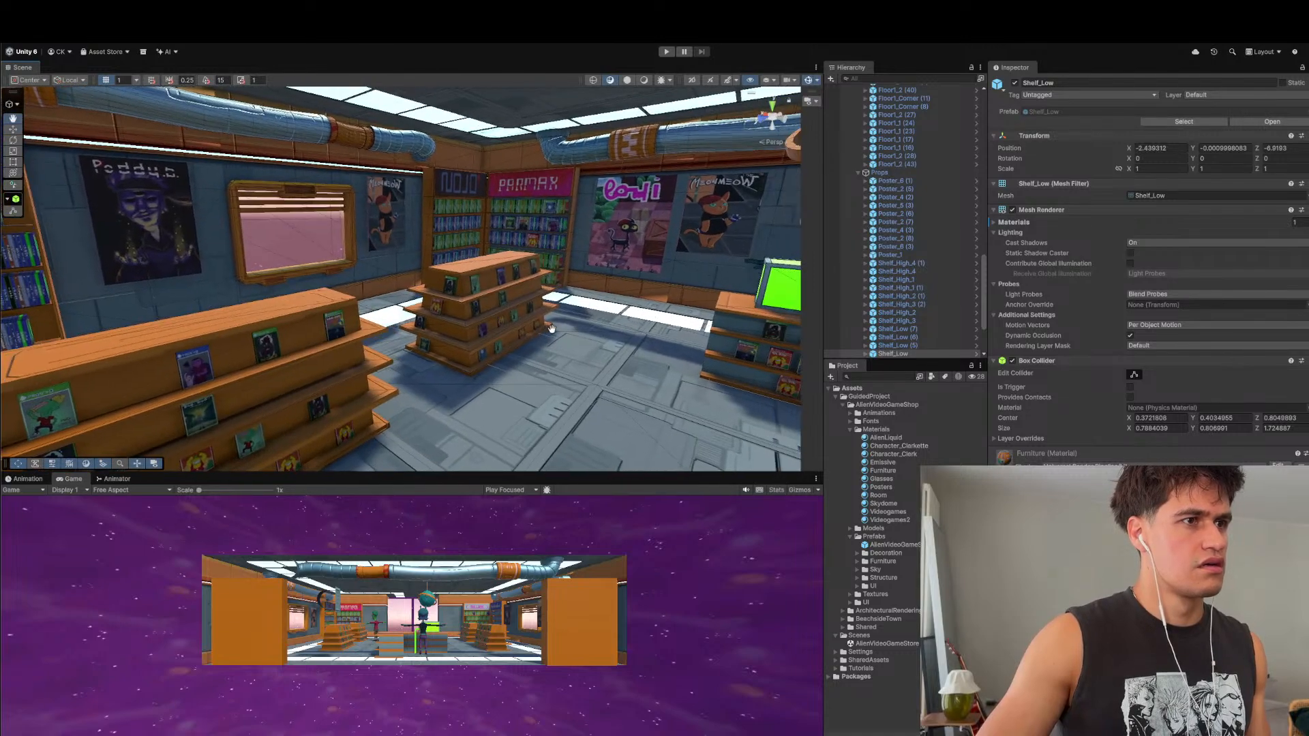
alt+drag(551, 329, 327, 299)
scroll(366, 300, up, 3)
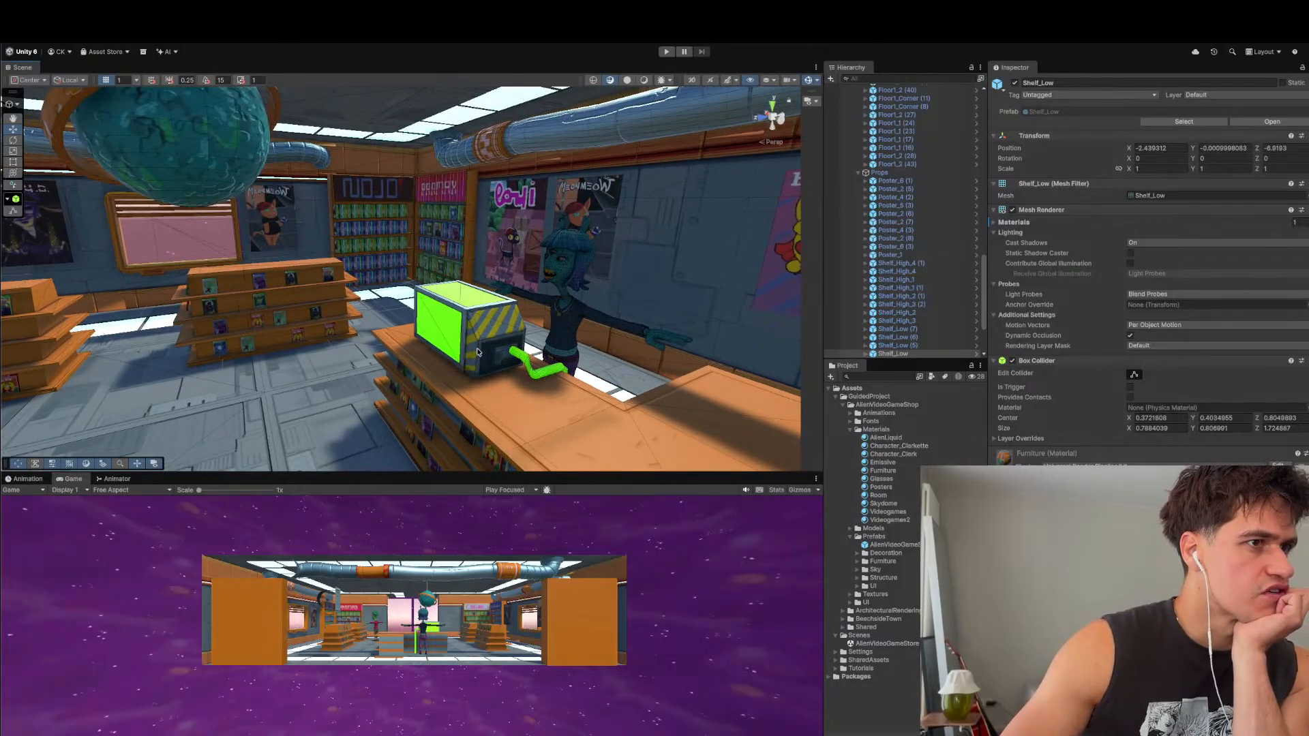
- Try the Unlit draw mode and set the Scene view to shaded drawing without wireframe lines
middle_drag(619, 379, 656, 375)
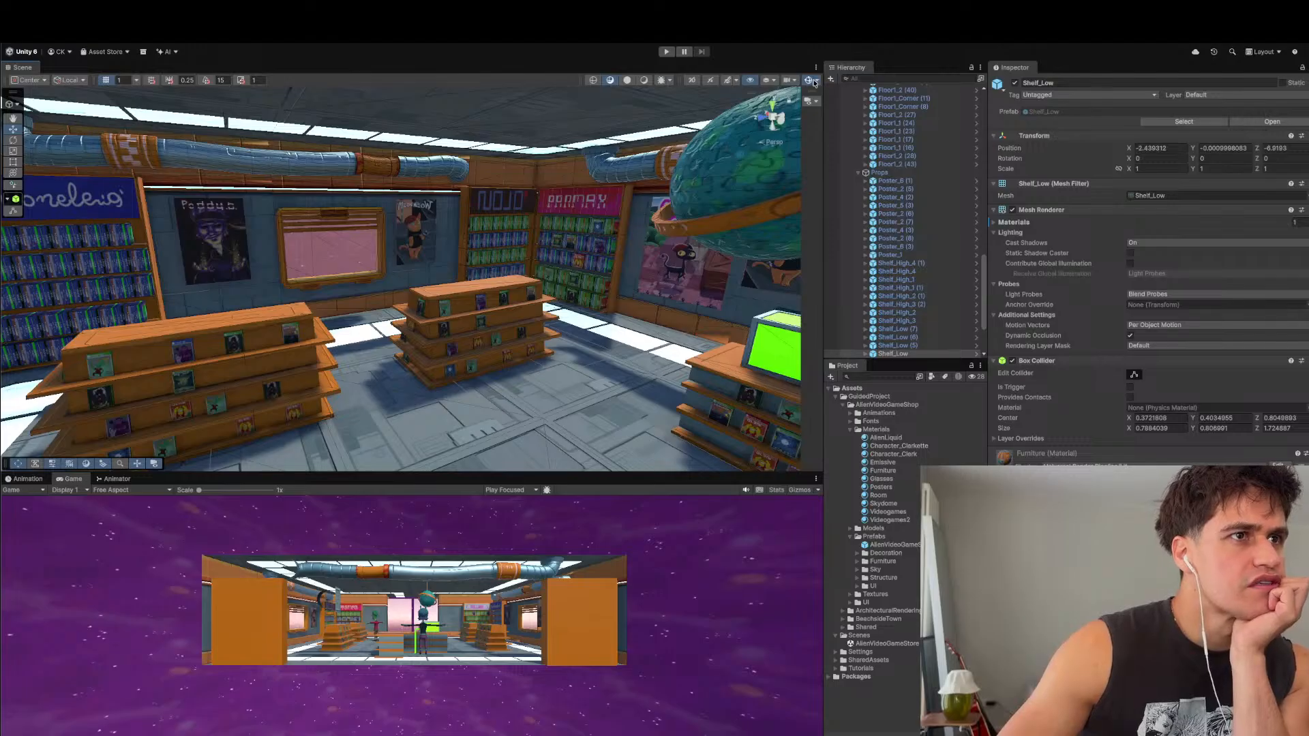
click(628, 81)
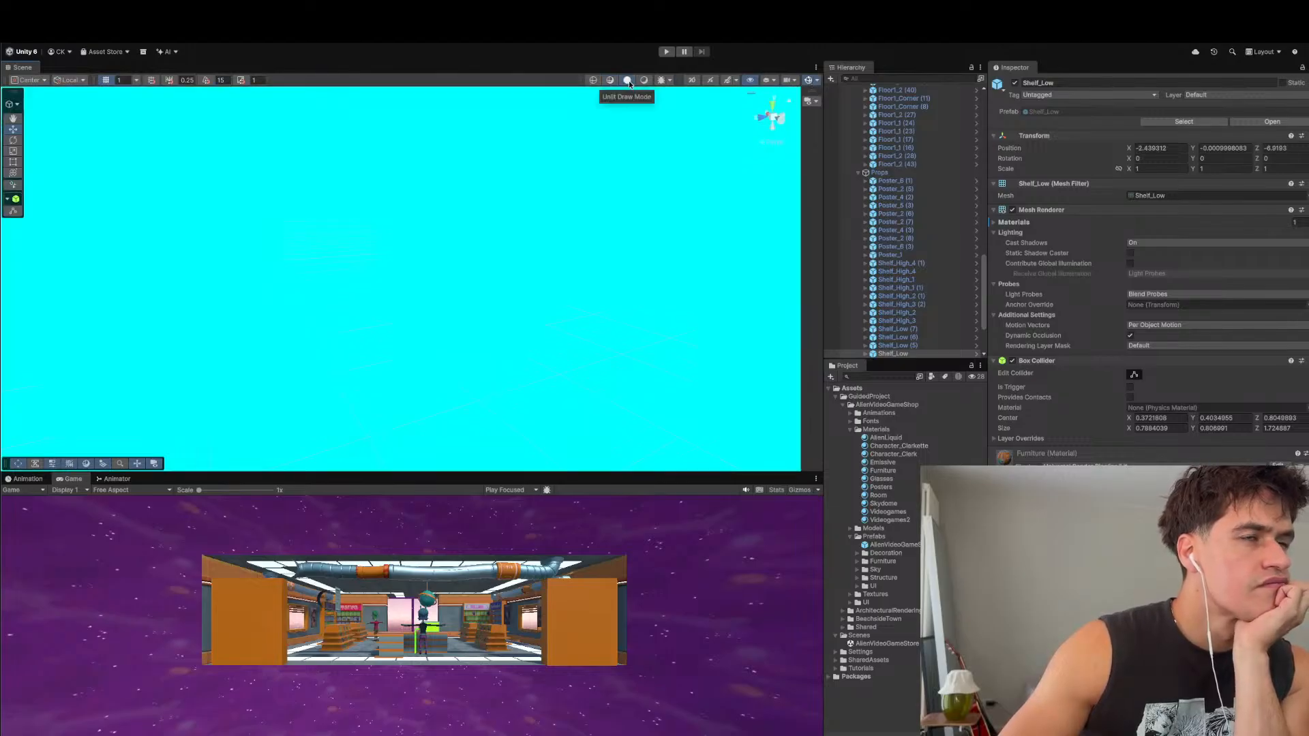
click(639, 84)
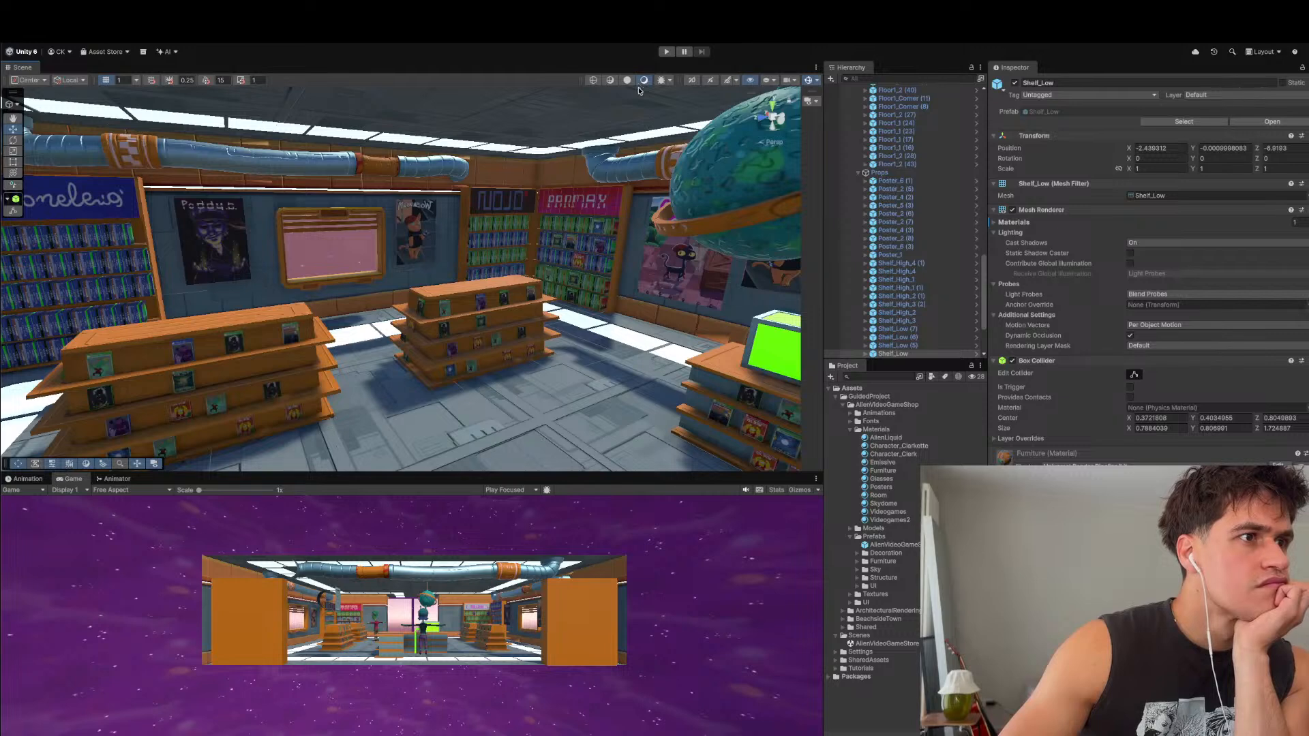
- Select the green AlienBox on the counter, frame it in the Scene view and look at it from another angle
right_drag(719, 330, 489, 315)
click(486, 318)
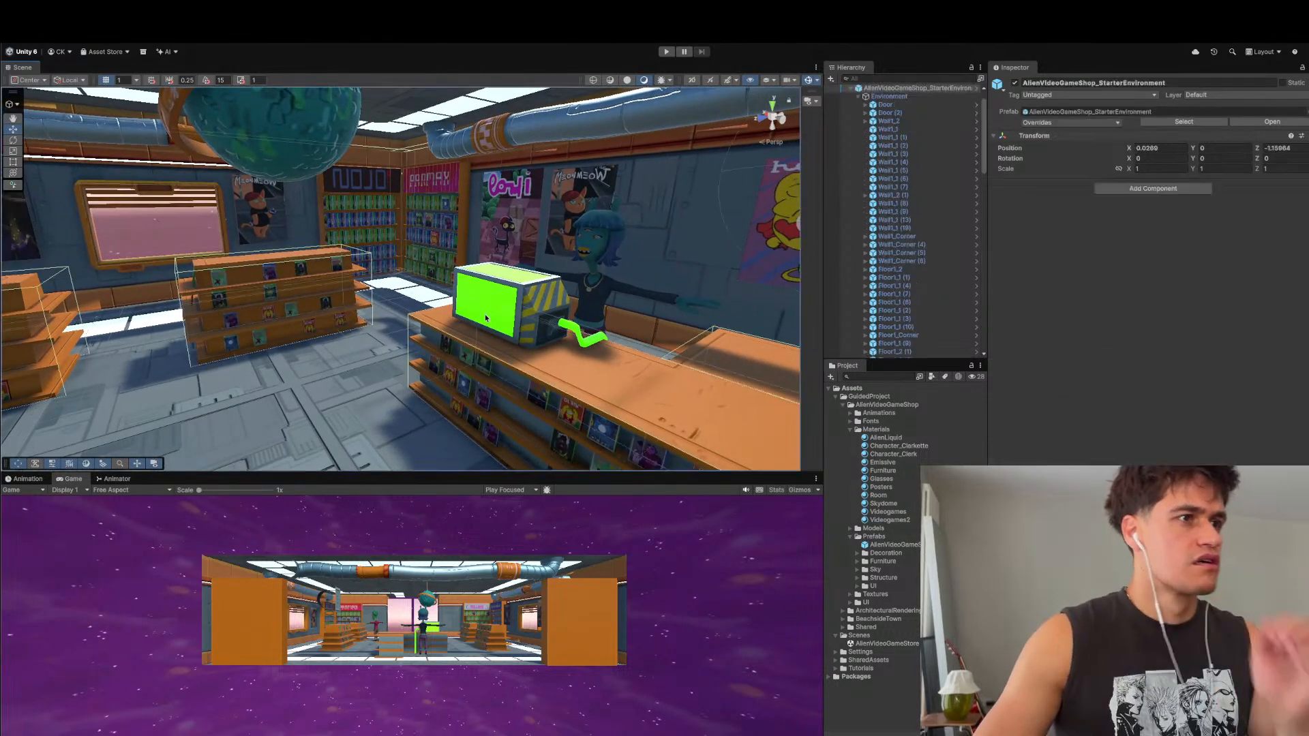
click(486, 318)
key(f)
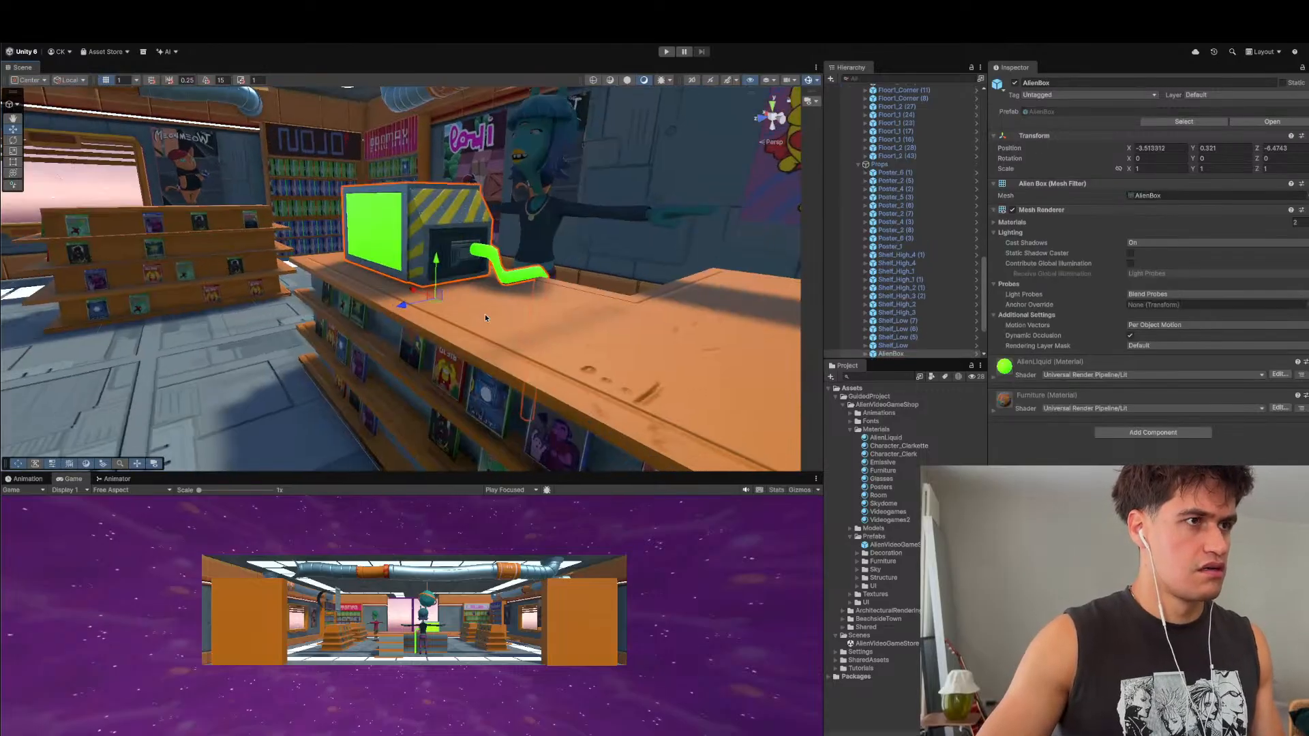
right_drag(484, 313, 545, 306)
middle_drag(335, 204, 623, 415)
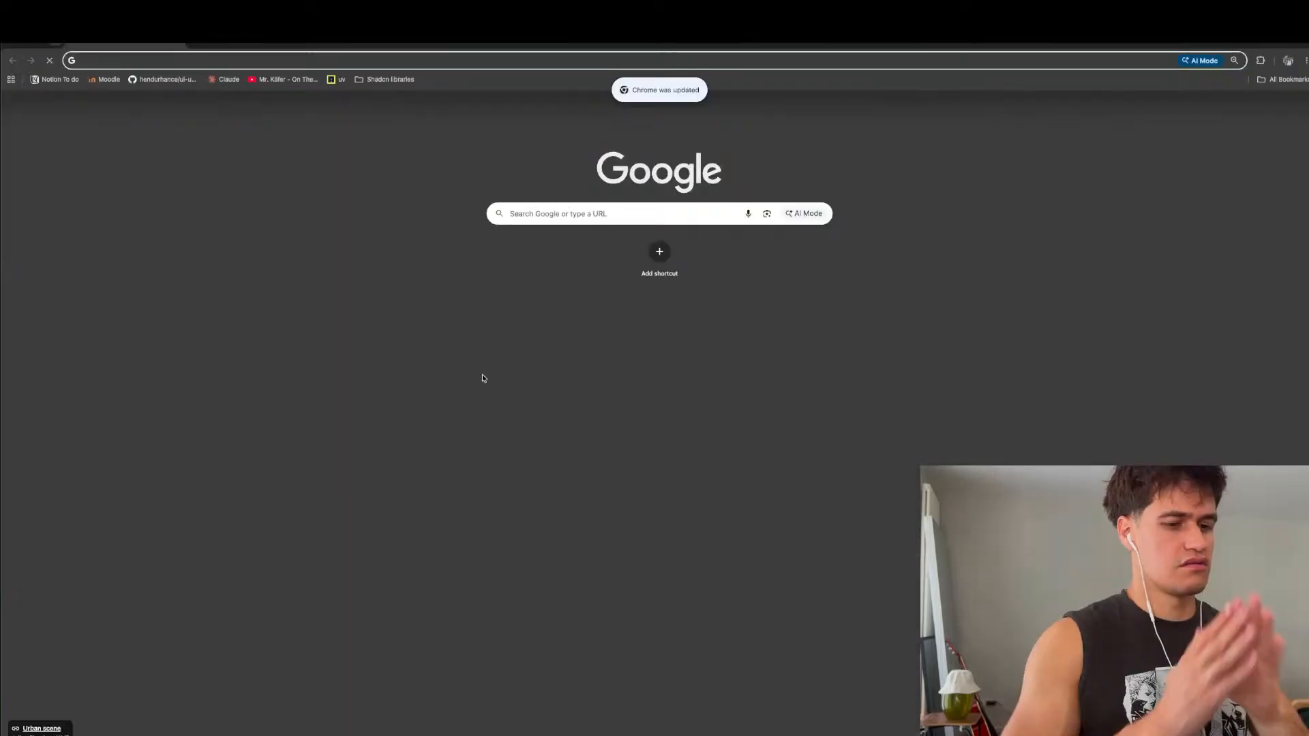
- In Chrome, search Google for "unity navigation around object rotate like in blender" and read how to orbit around a selected object
text(uni)
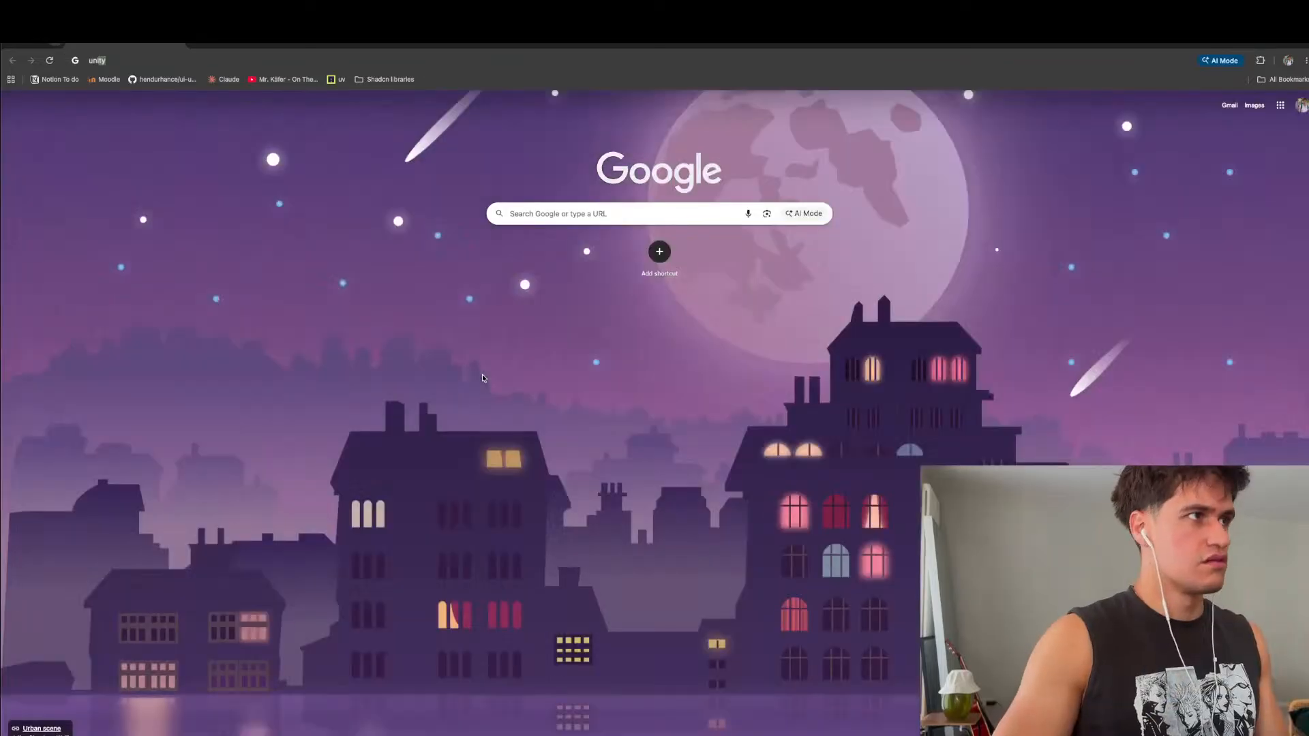
text(ty c)
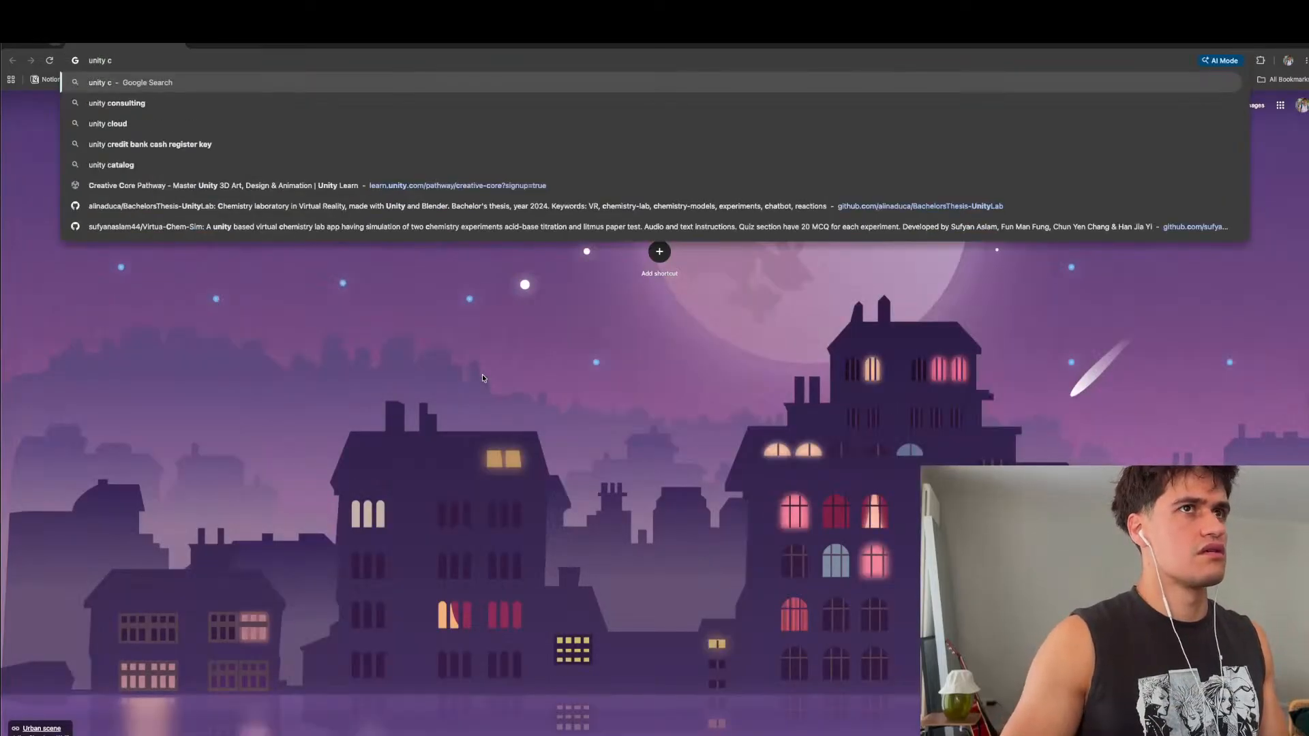
key(BackSpace)
text(navigatio)
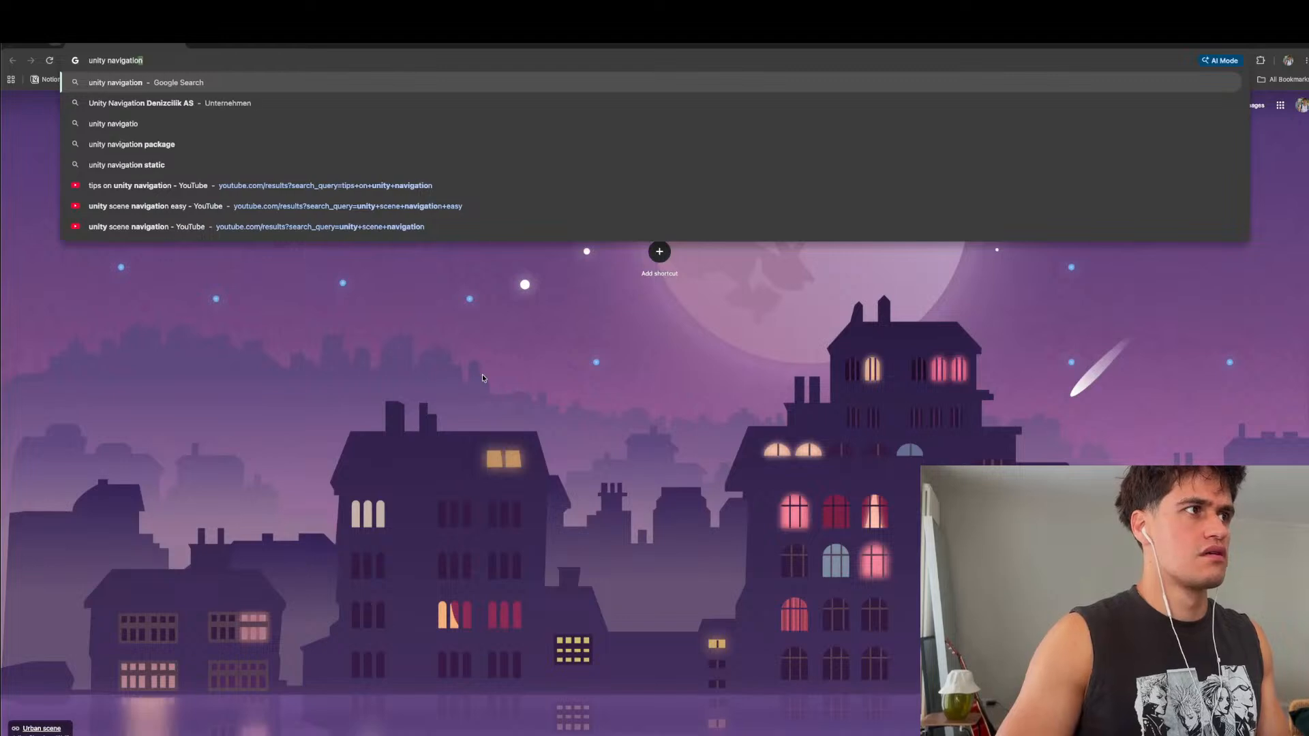
text(n around object rotate like in blender)
key(Return)
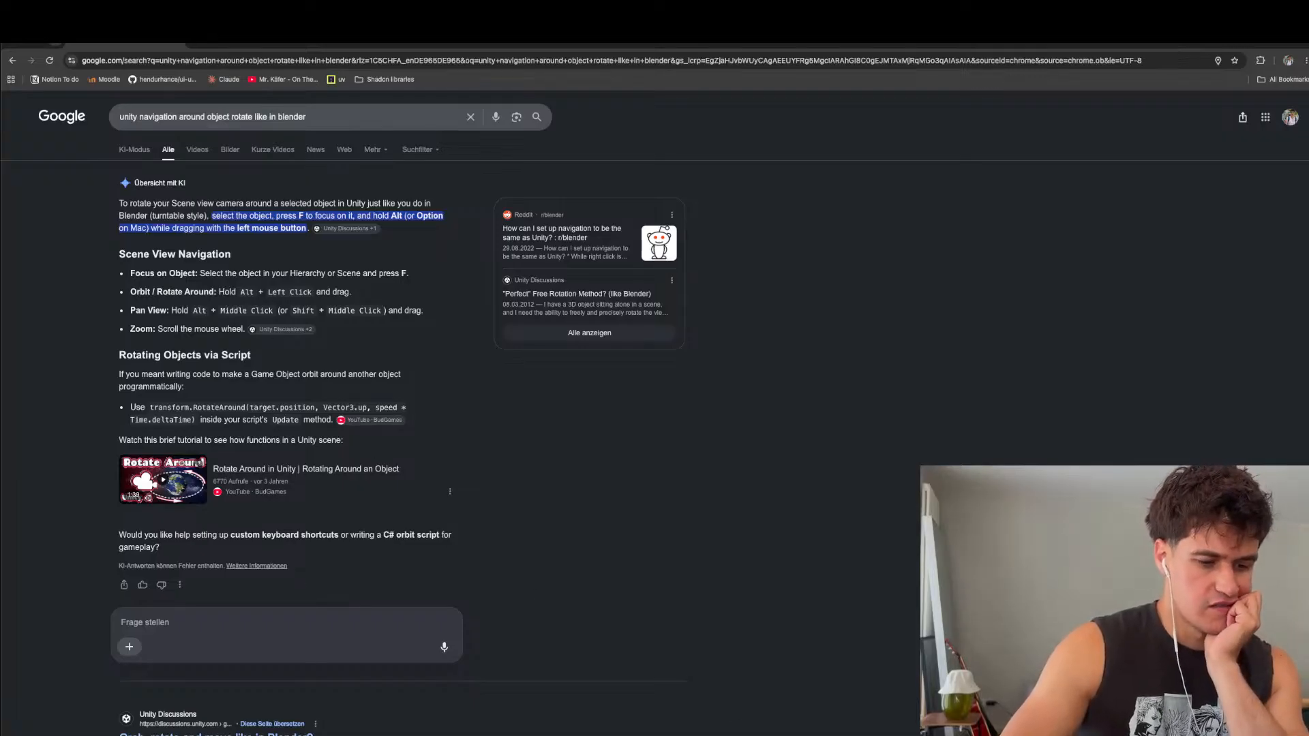
- Switch back to Unity and orbit the Scene view around the green AlienBox on the counter
key(super+Tab)
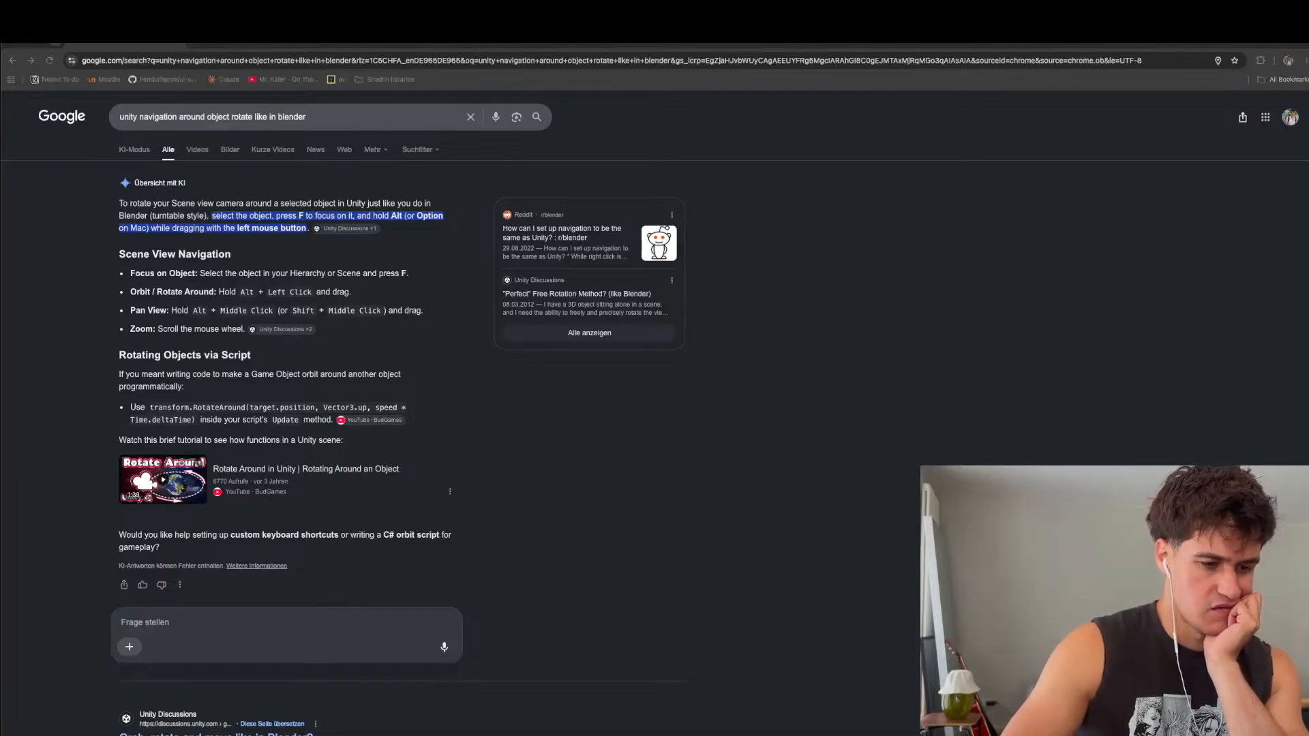
key(super+Tab)
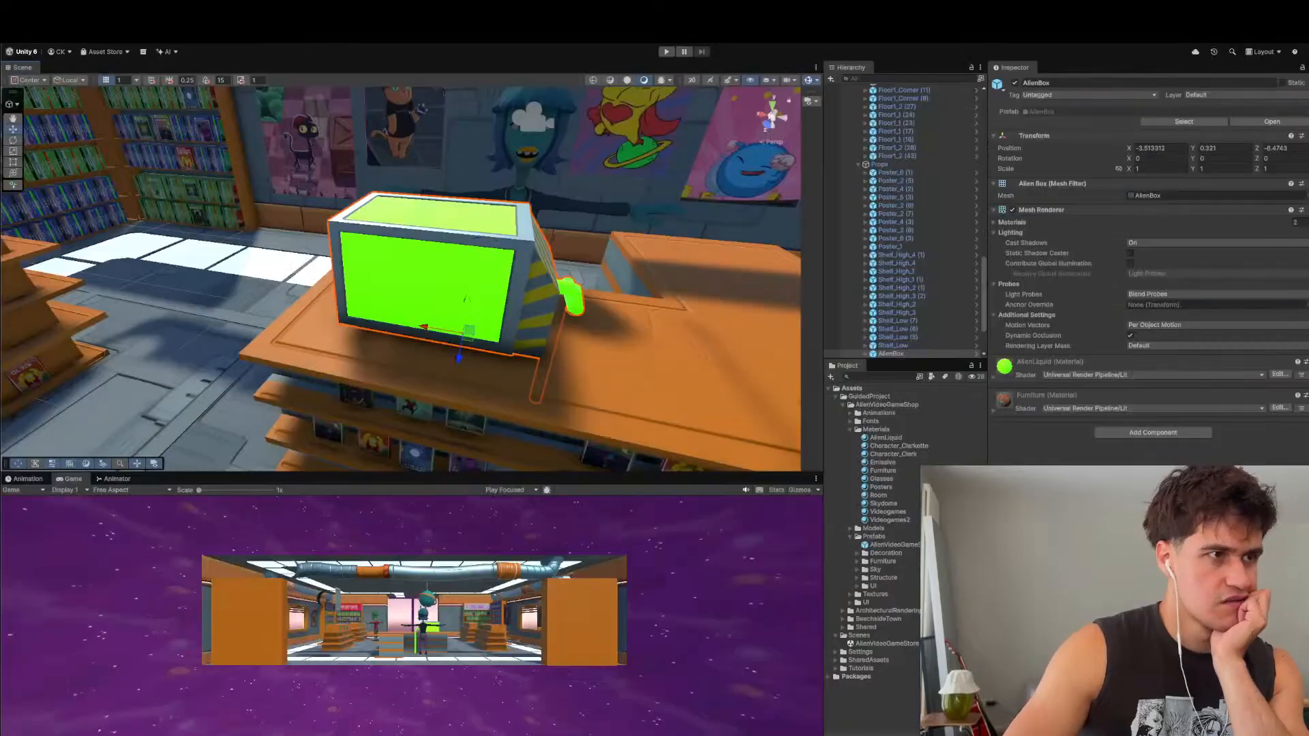
click(485, 269)
click(505, 315)
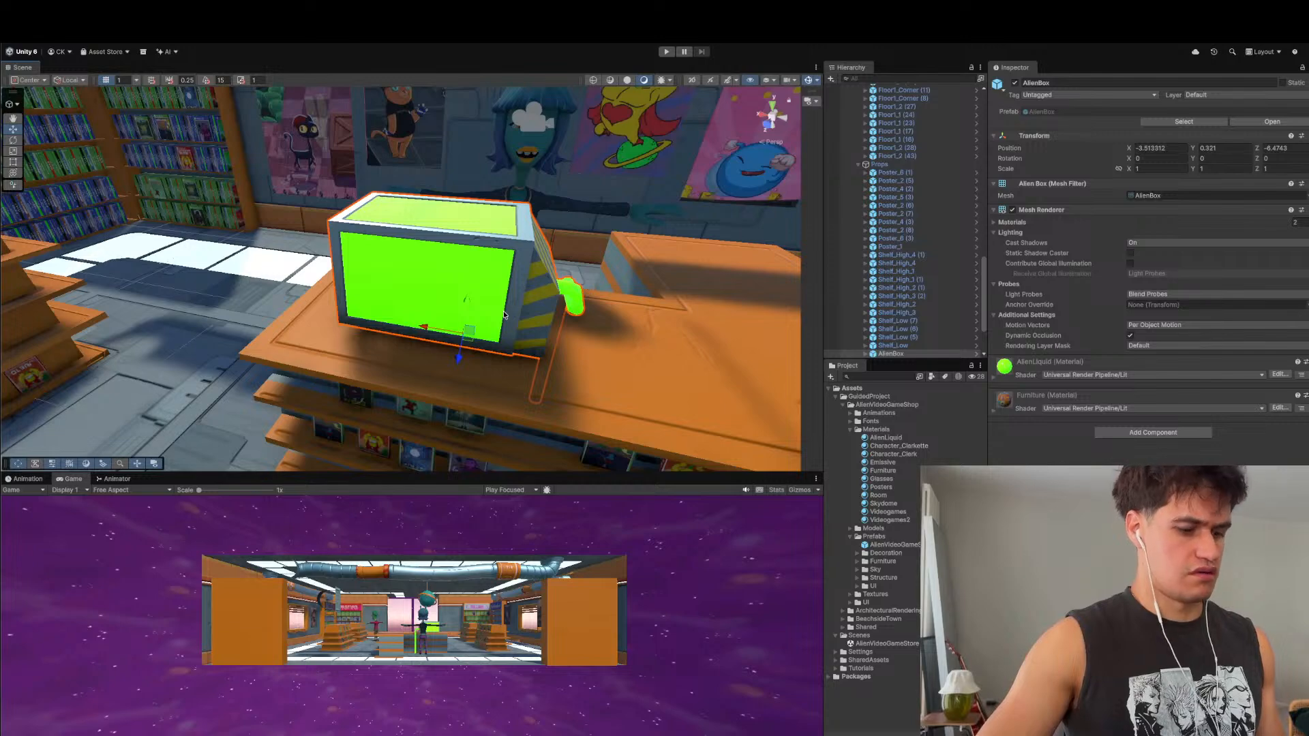
alt+right_drag(505, 315, 579, 302)
alt+drag(578, 256, 1288, 286)
alt+drag(7, 279, 334, 207)
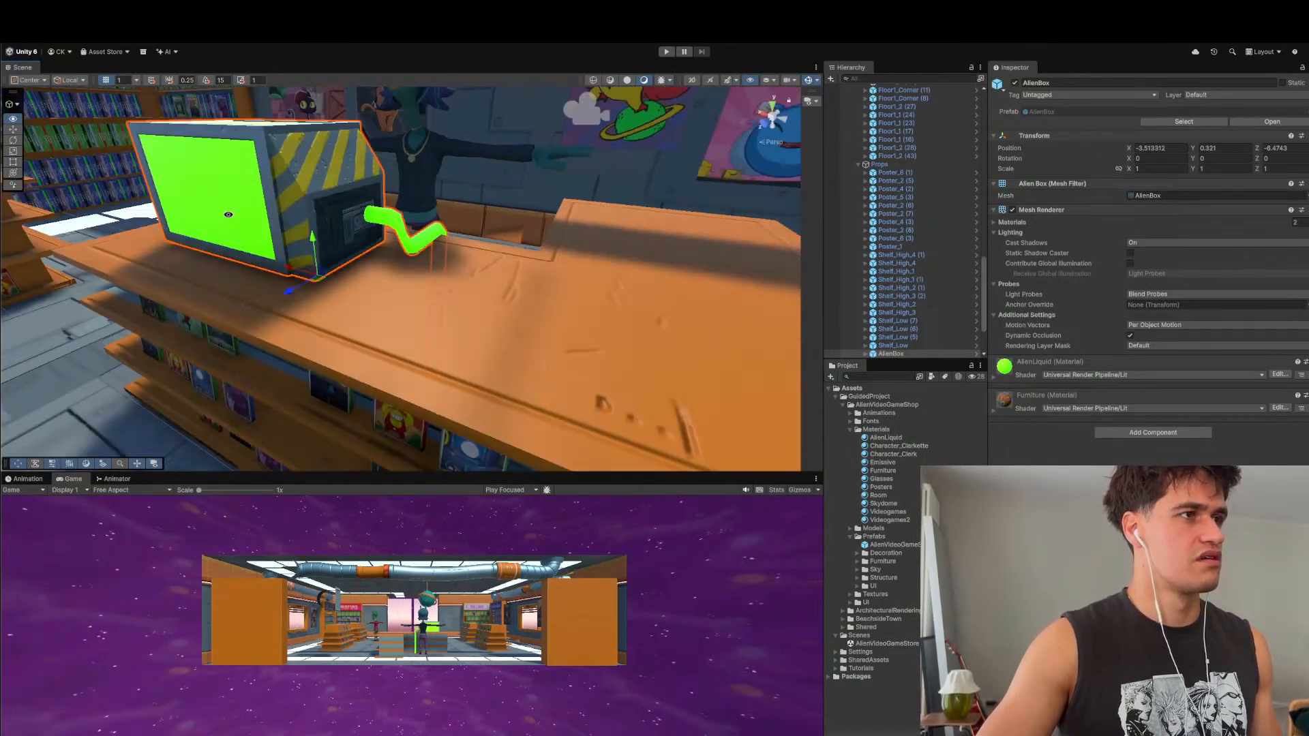
- Clear the selection and fly around the counter to view the green box from the front
right_drag(334, 208, 429, 236)
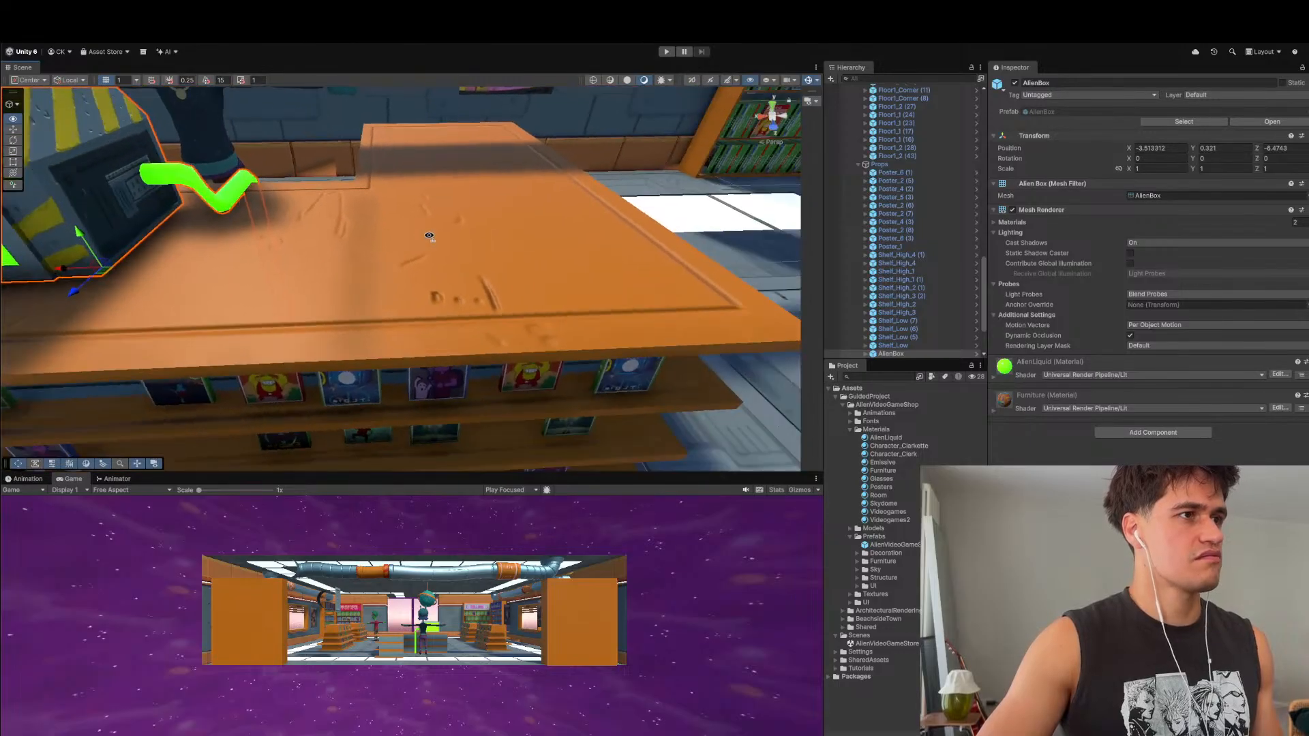
click(326, 226)
right_drag(559, 228, 429, 279)
key(a)
key(s)
key(d)
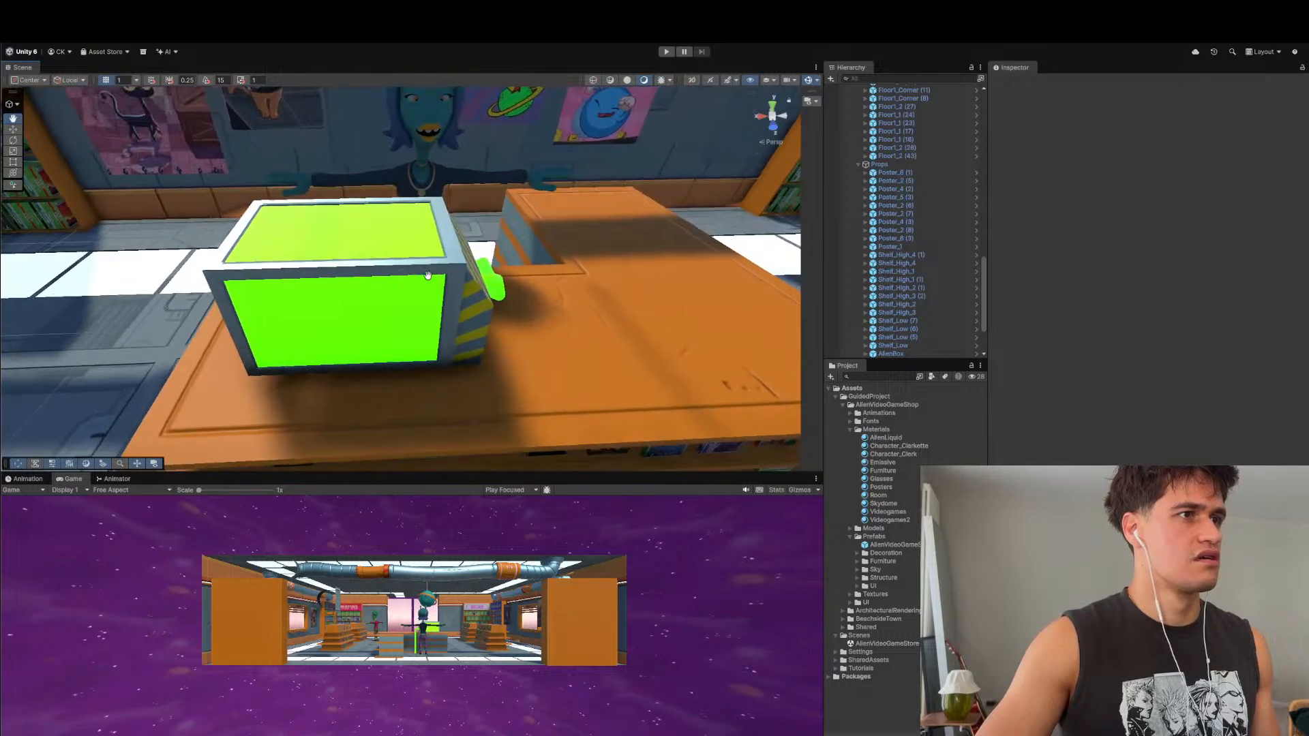
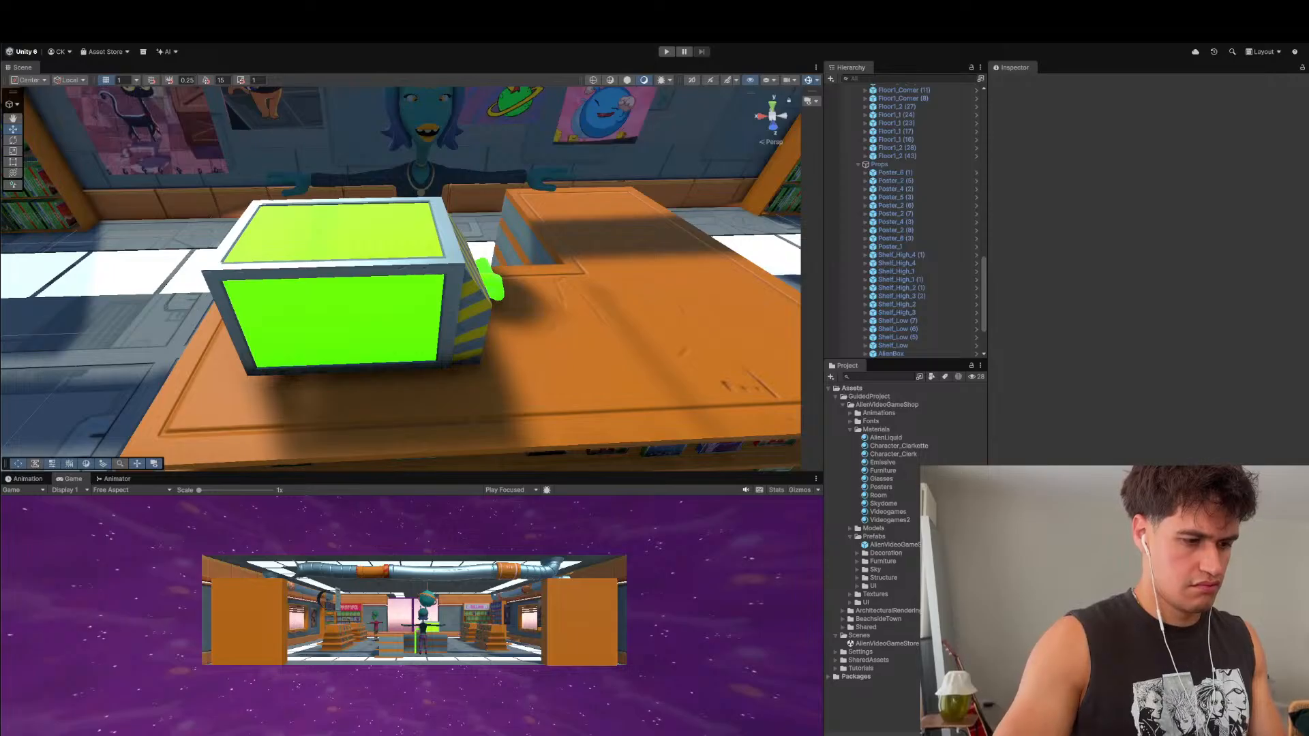
scroll(566, 329, down, 10)
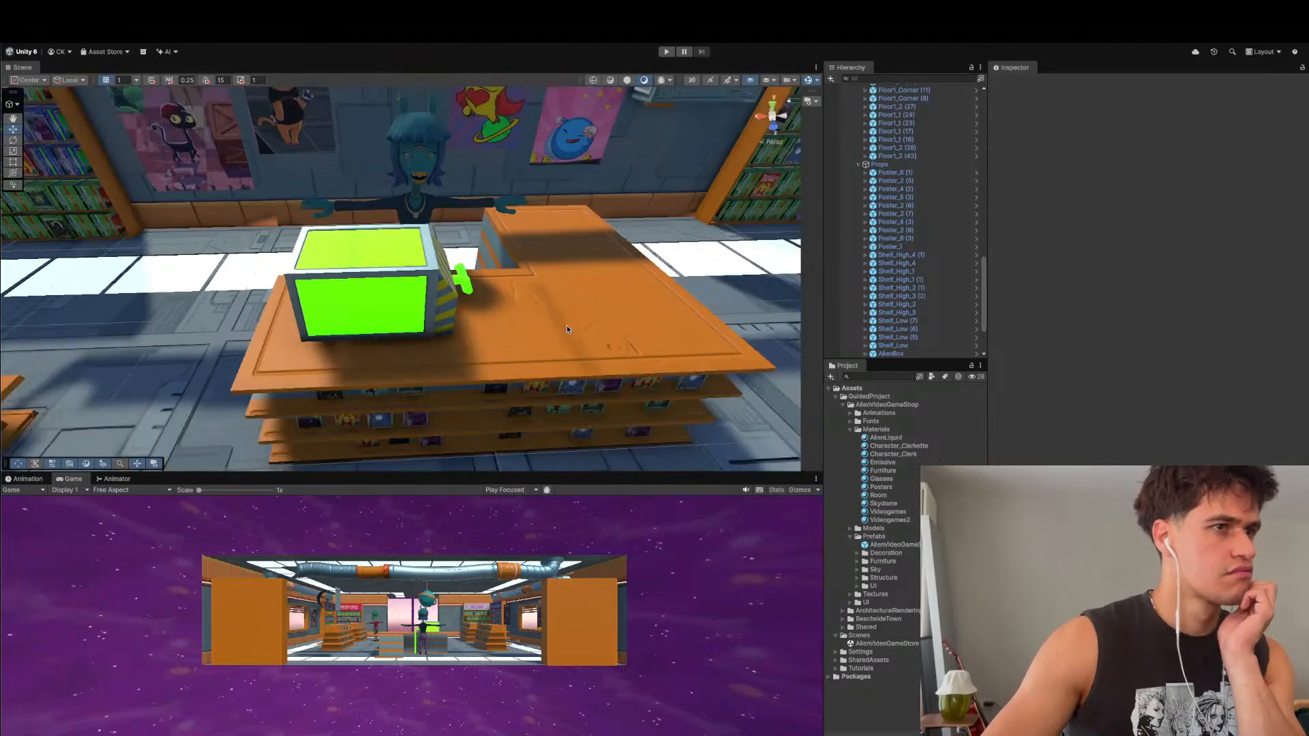
scroll(567, 325, up, 10)
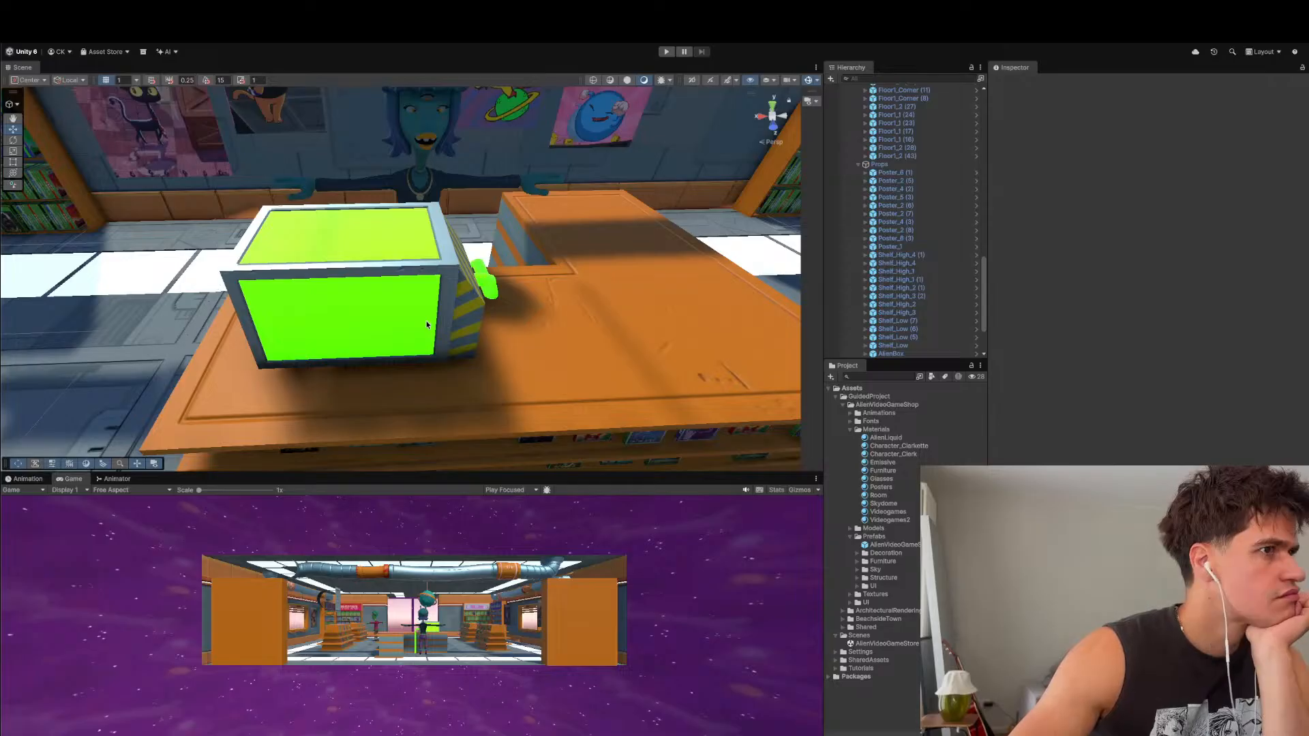
- Select the AlienBox and examine its AlienLiquid material's surface options and the available Shader Graphs shaders
click(427, 325)
click(427, 326)
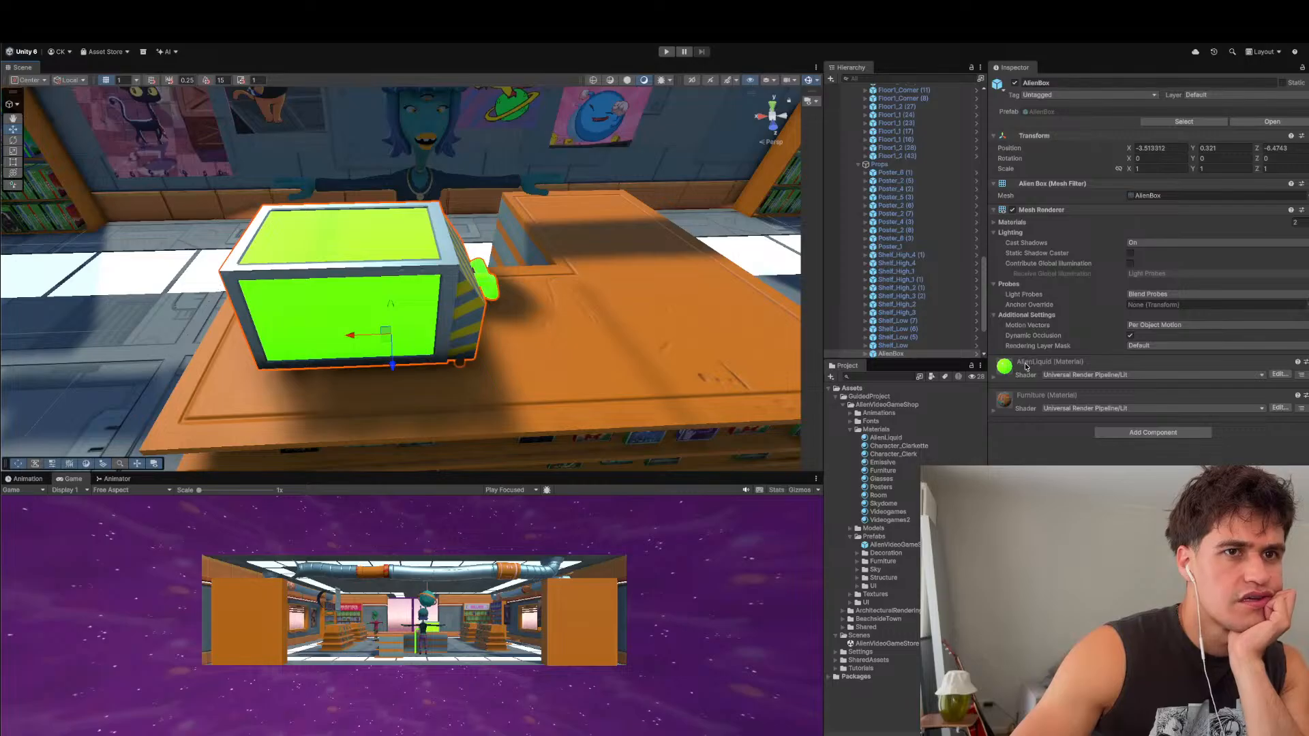
click(1002, 375)
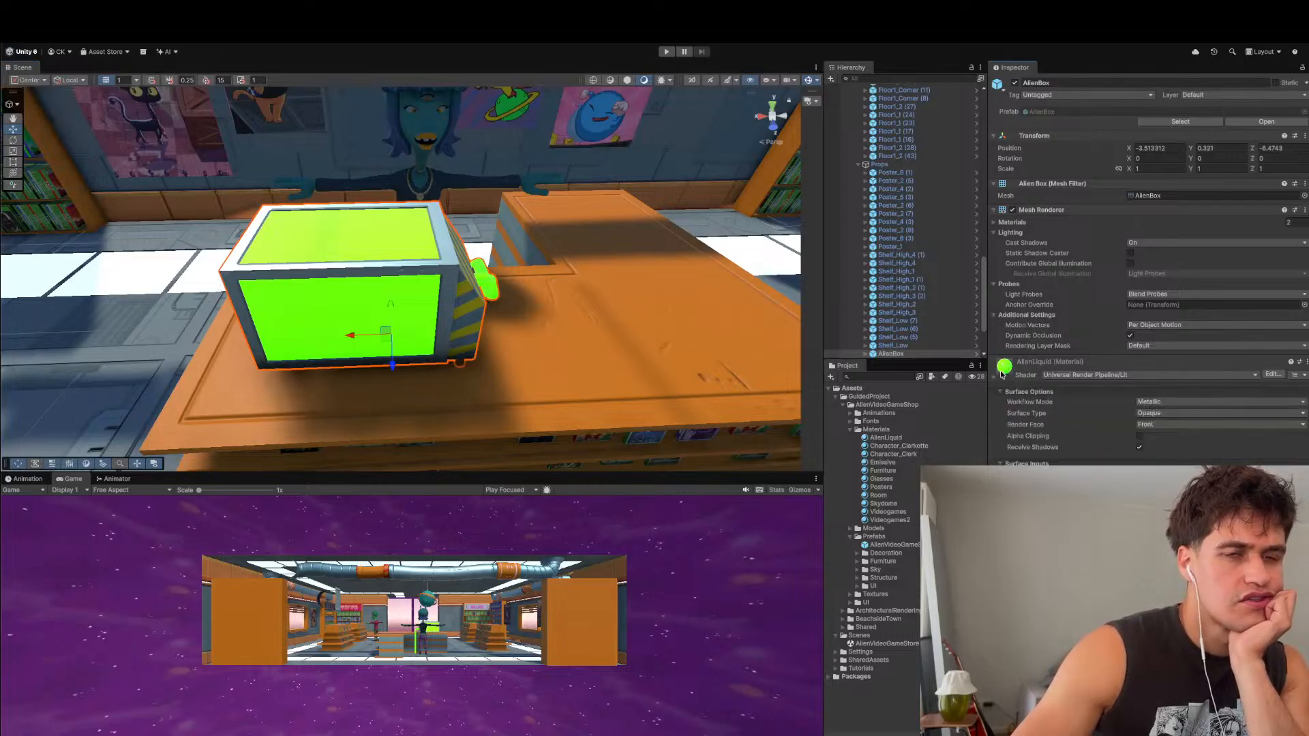
click(1001, 375)
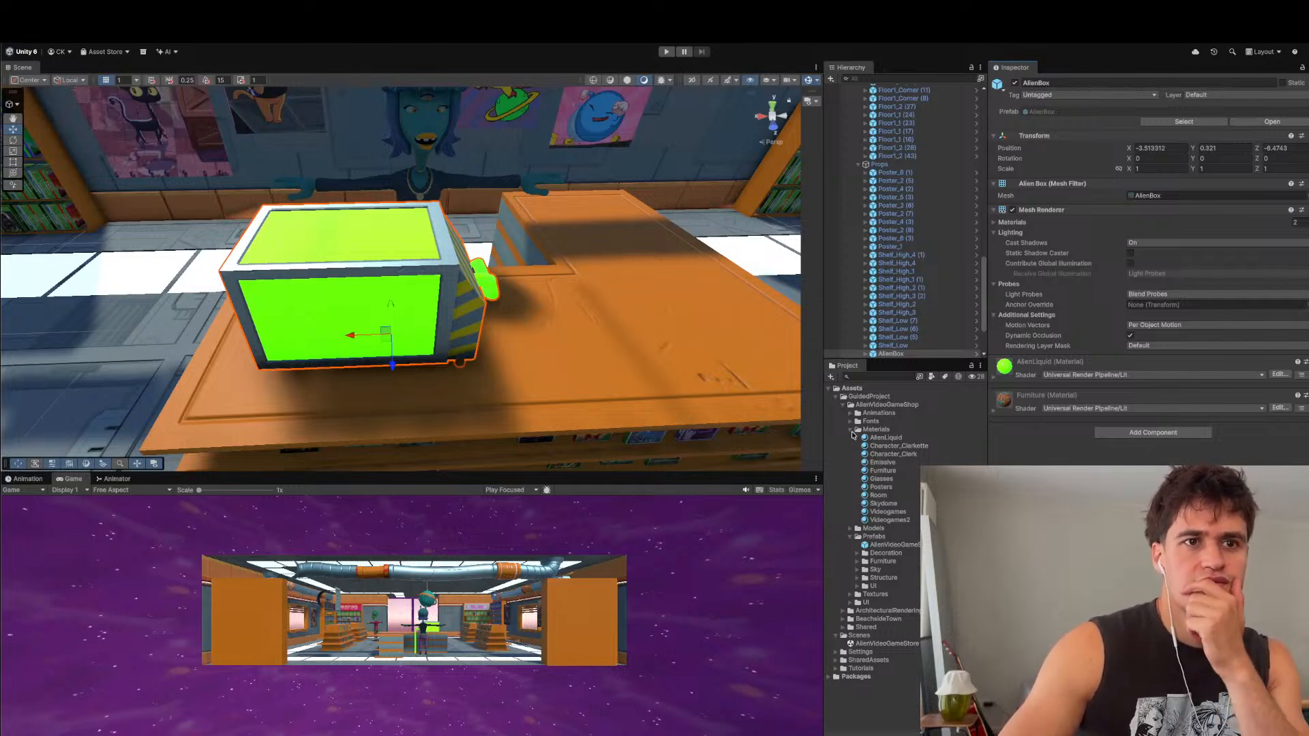
click(1062, 376)
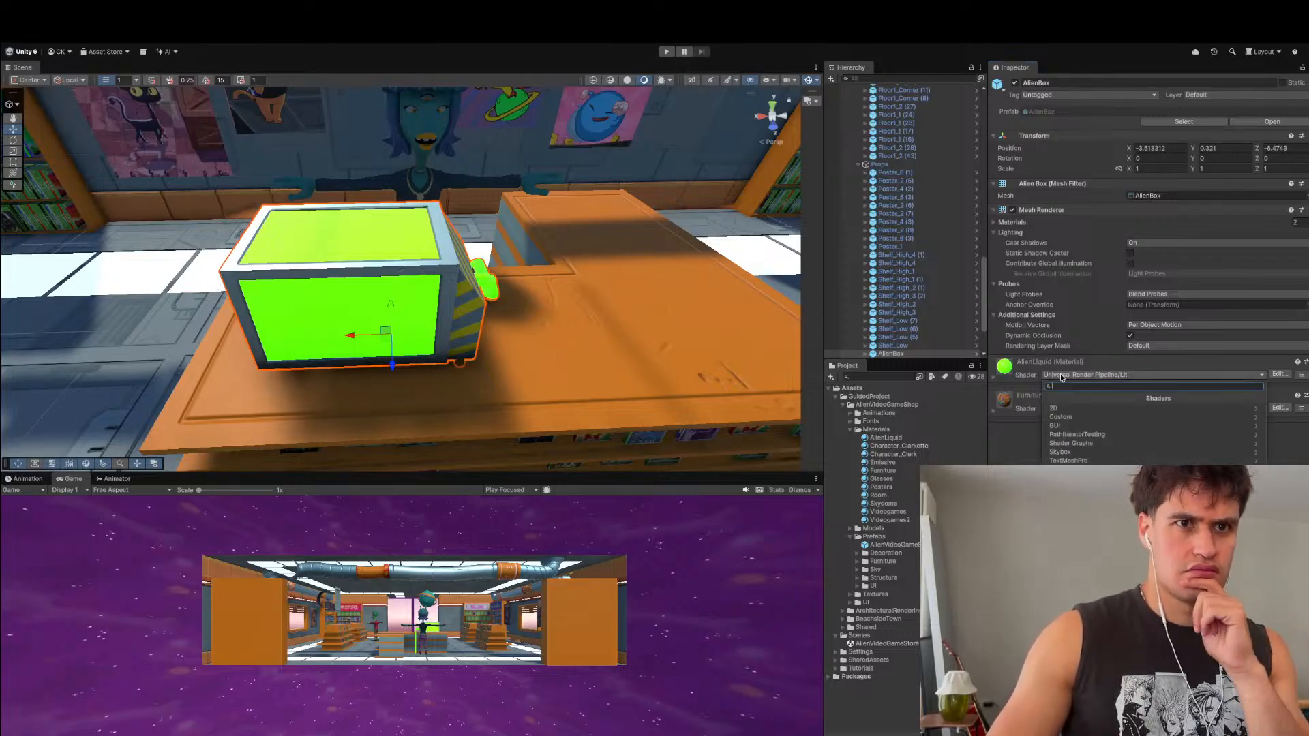
click(1083, 444)
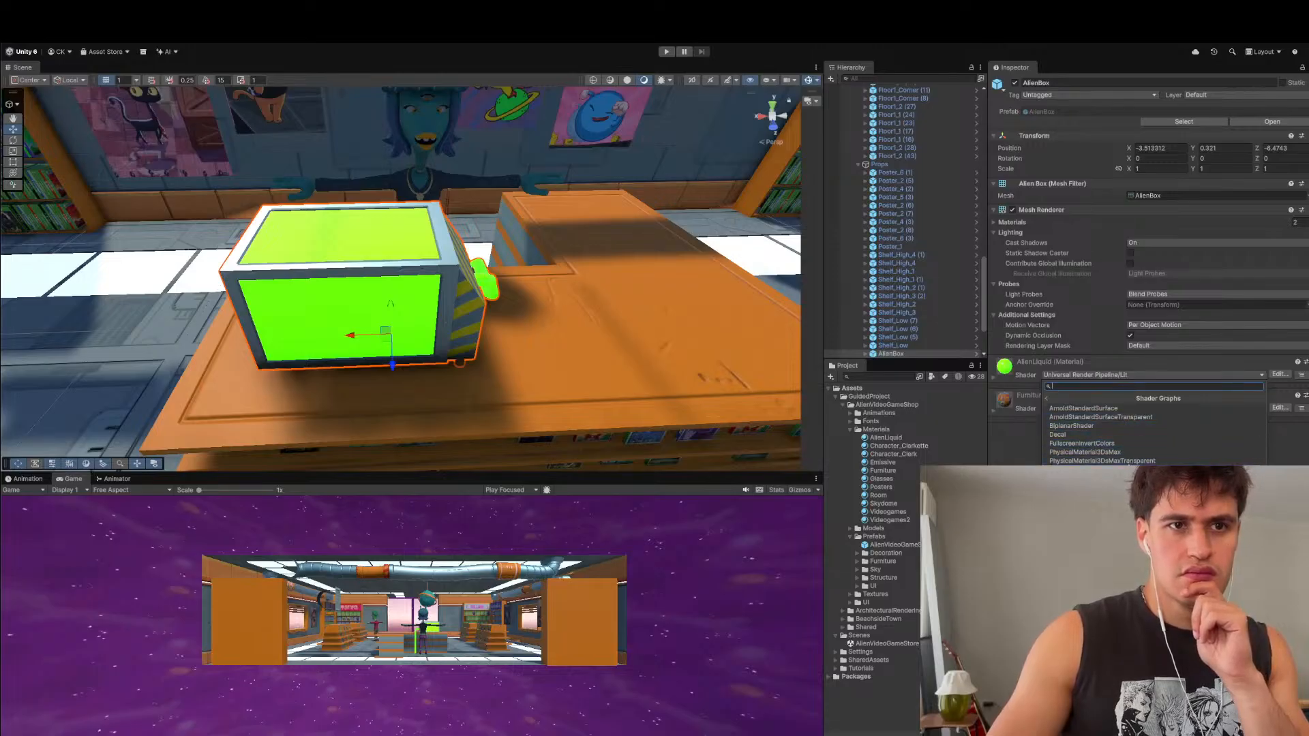
click(995, 457)
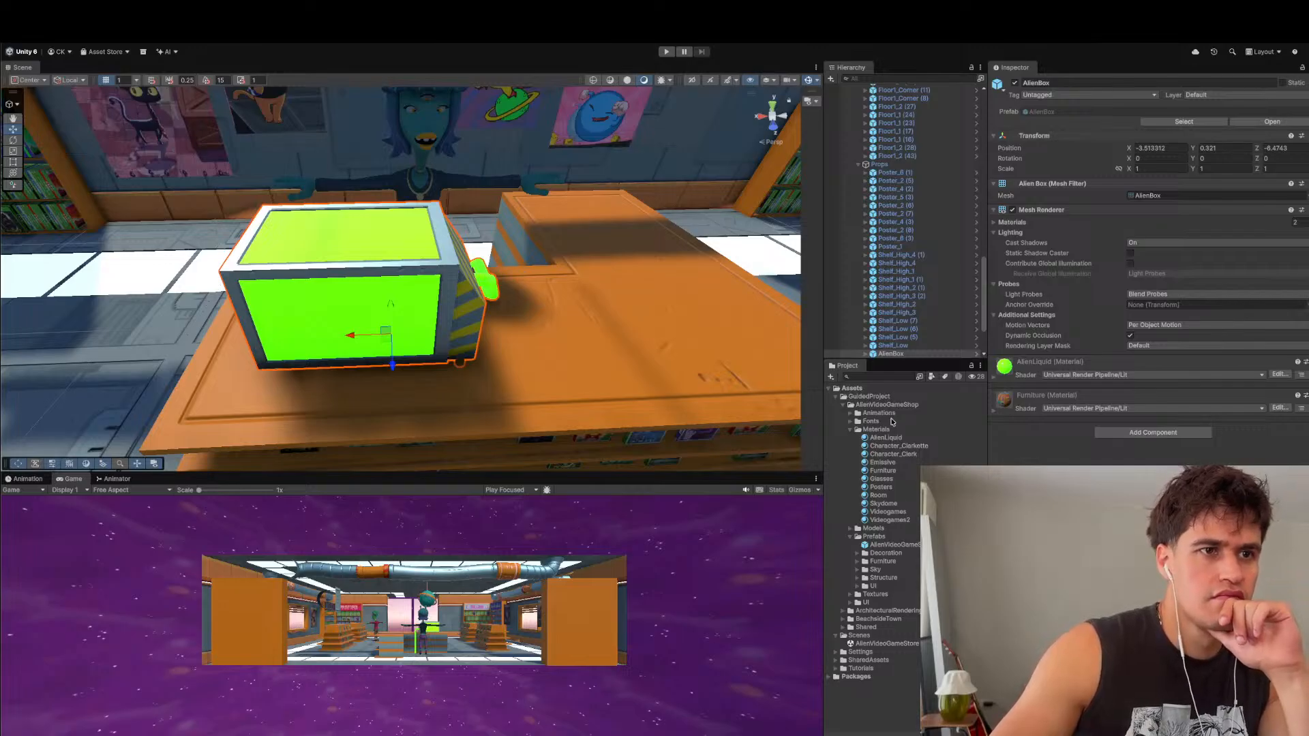
- Create a lit Shader Graph named "Alien Liquid" in the Materials folder and open it for editing
click(874, 431)
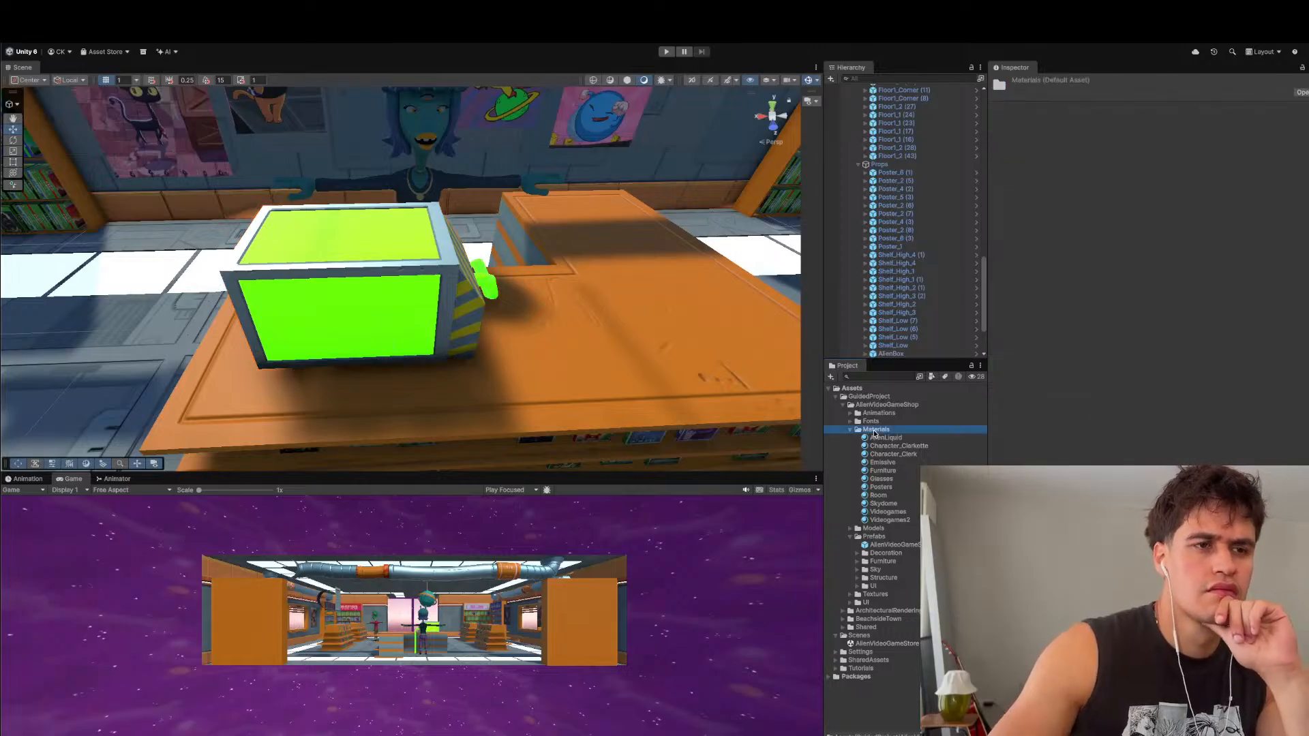
right_click(874, 430)
click(859, 435)
click(859, 430)
right_click(859, 430)
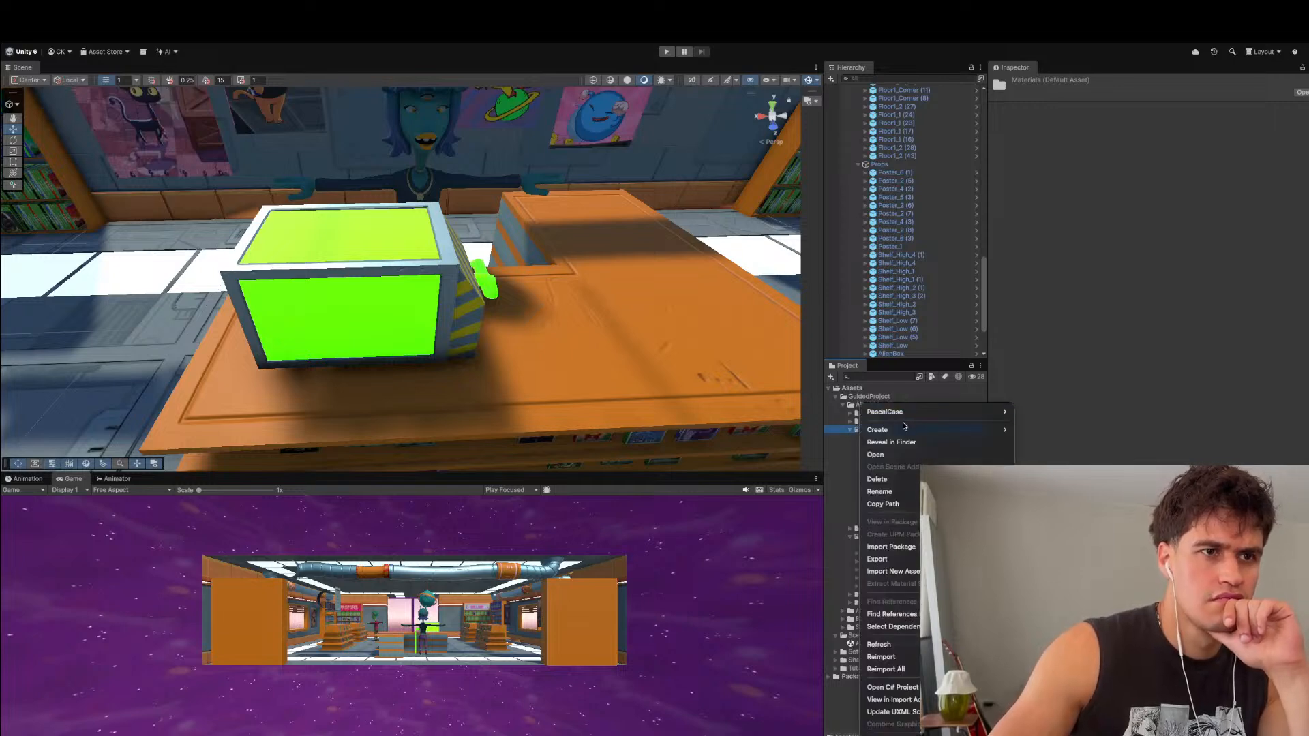
mouse_move(901, 428)
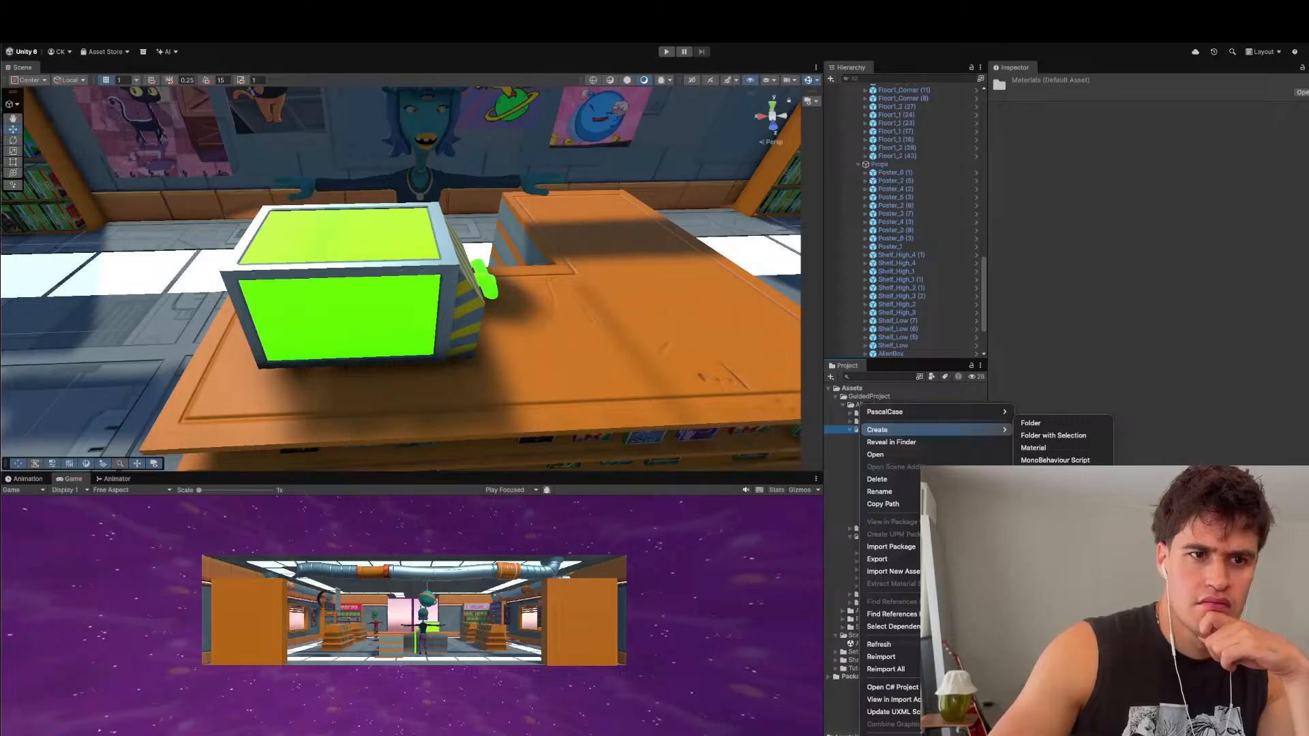
click(1193, 614)
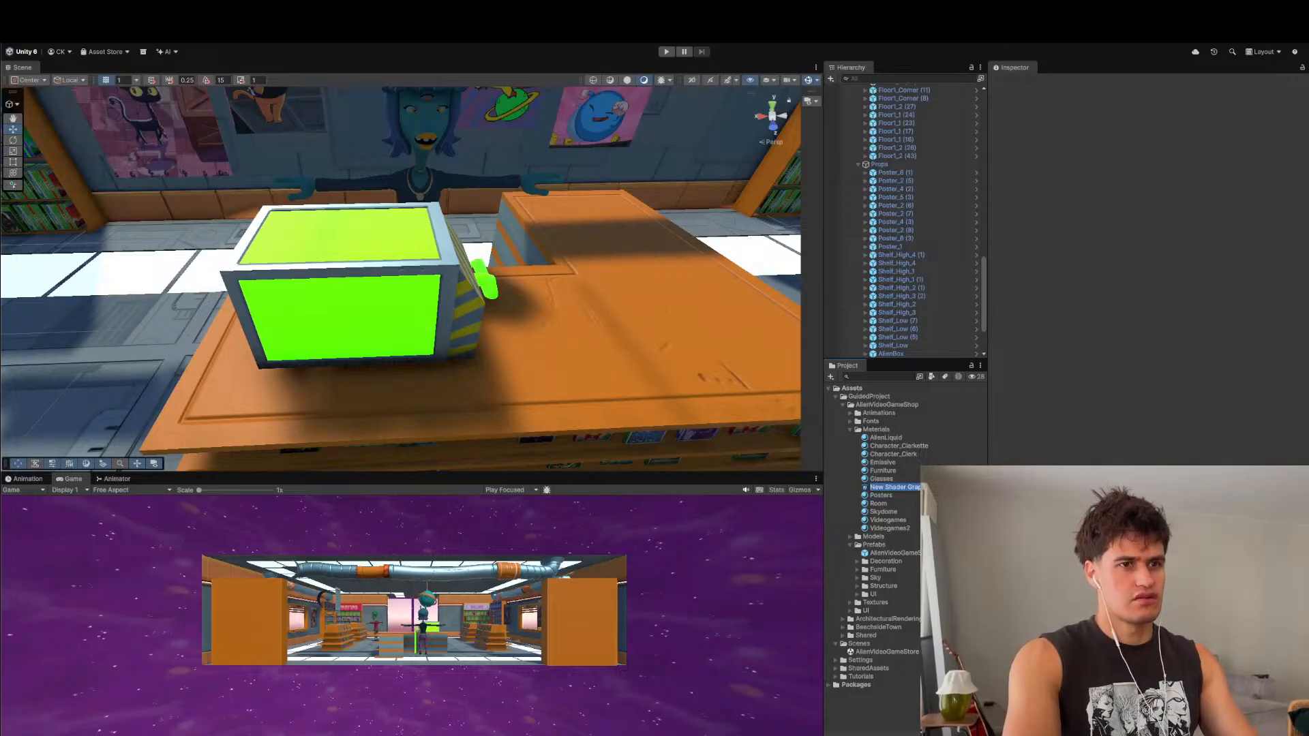
text(Al)
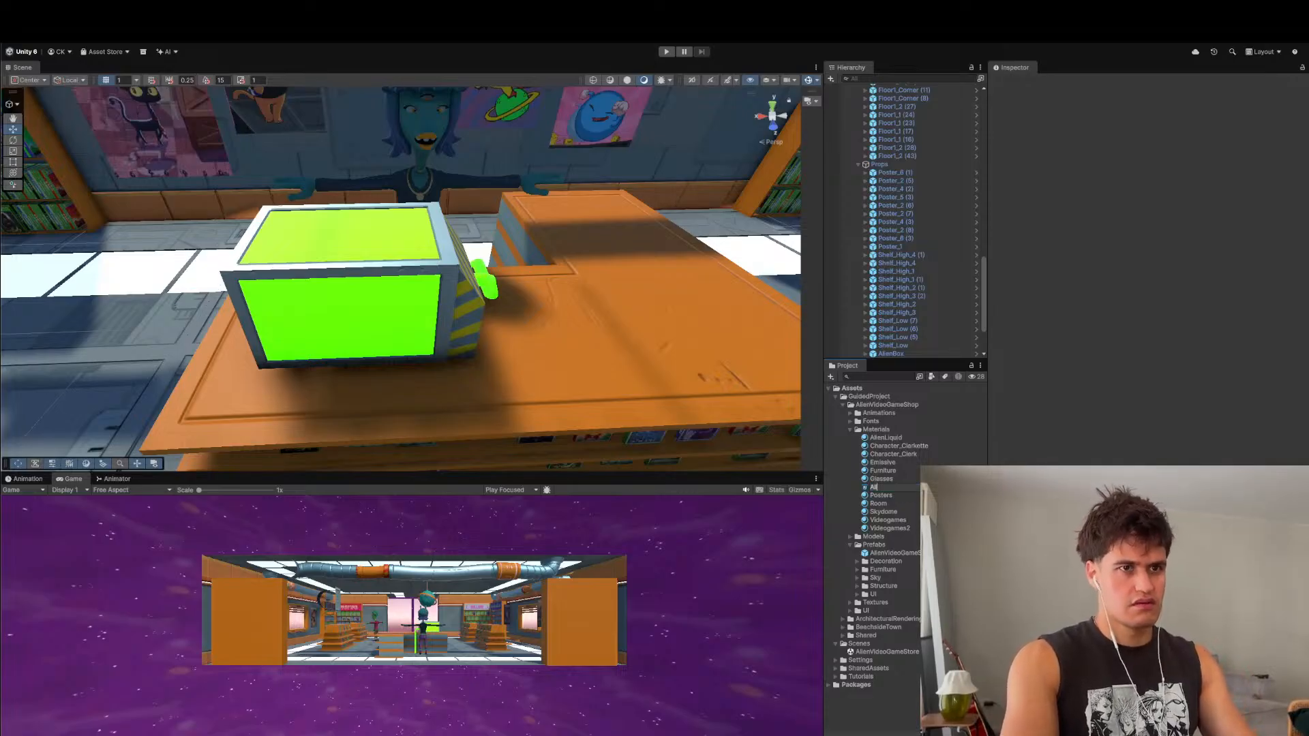
text(ien Liq)
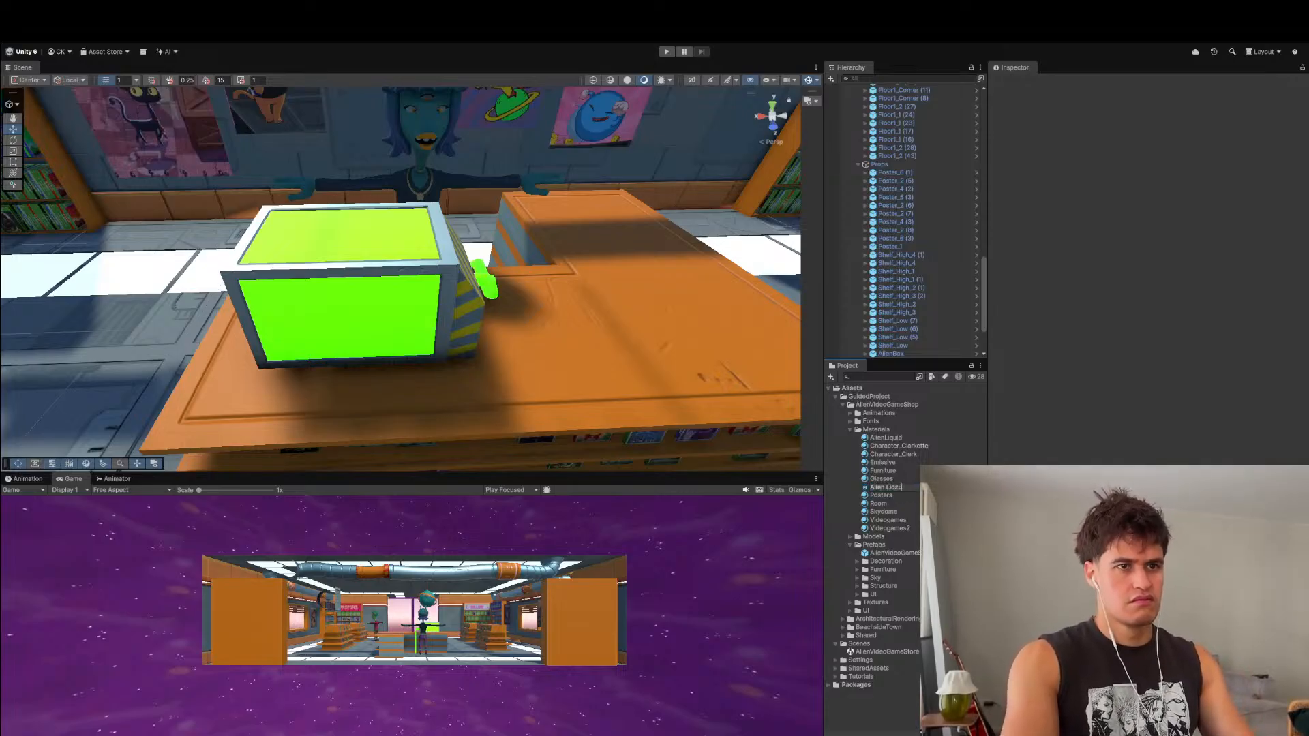
text(uid)
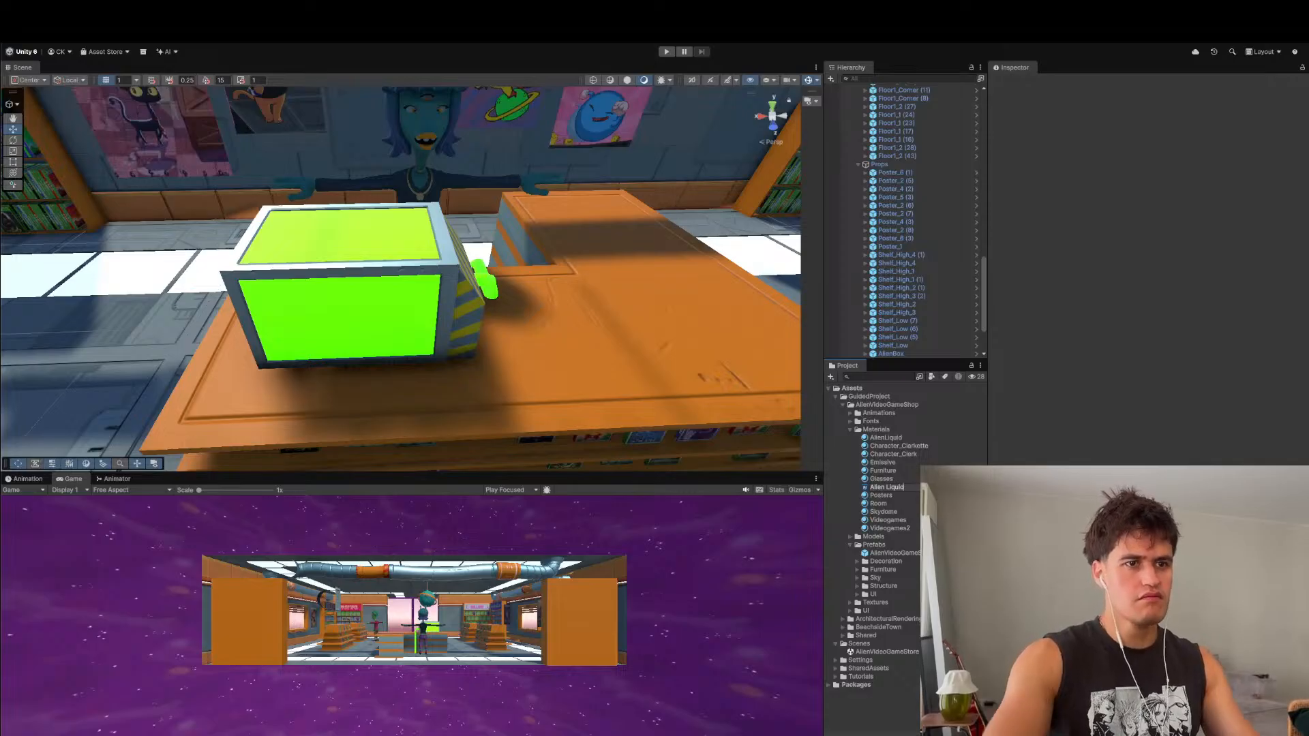
key(Return)
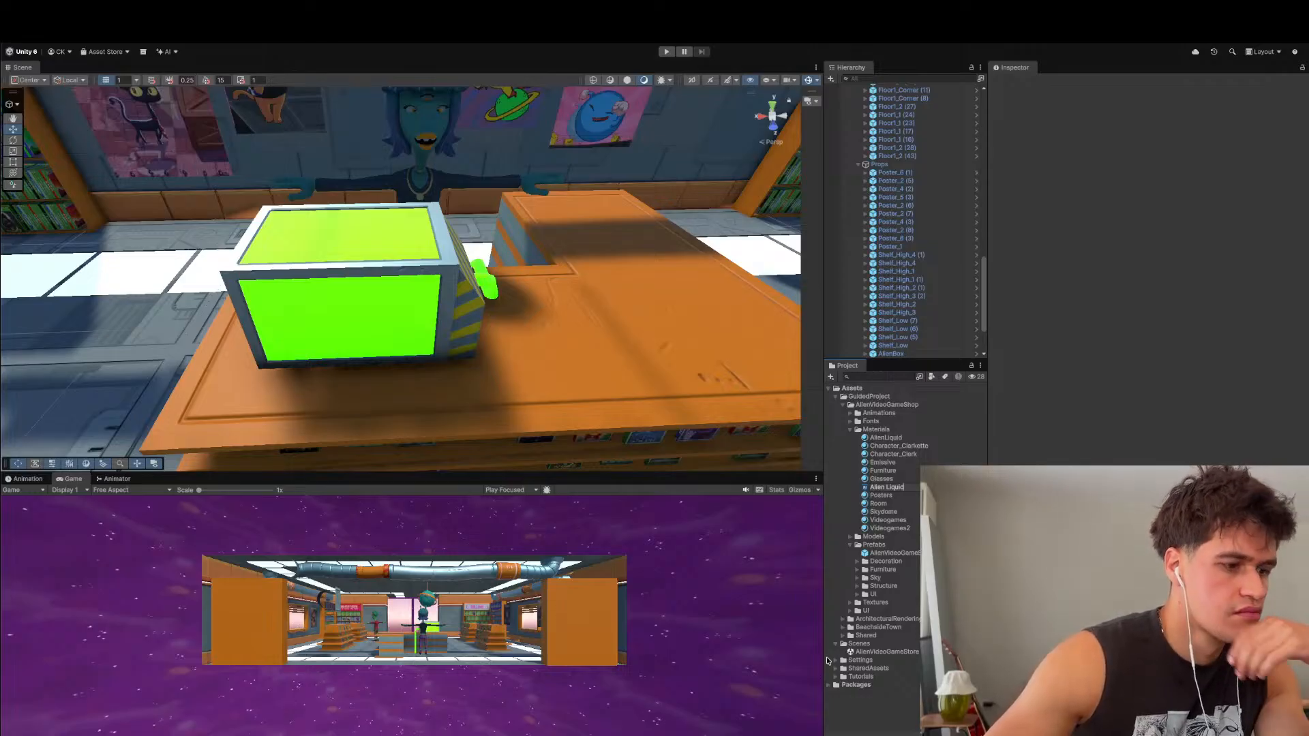
key(Return)
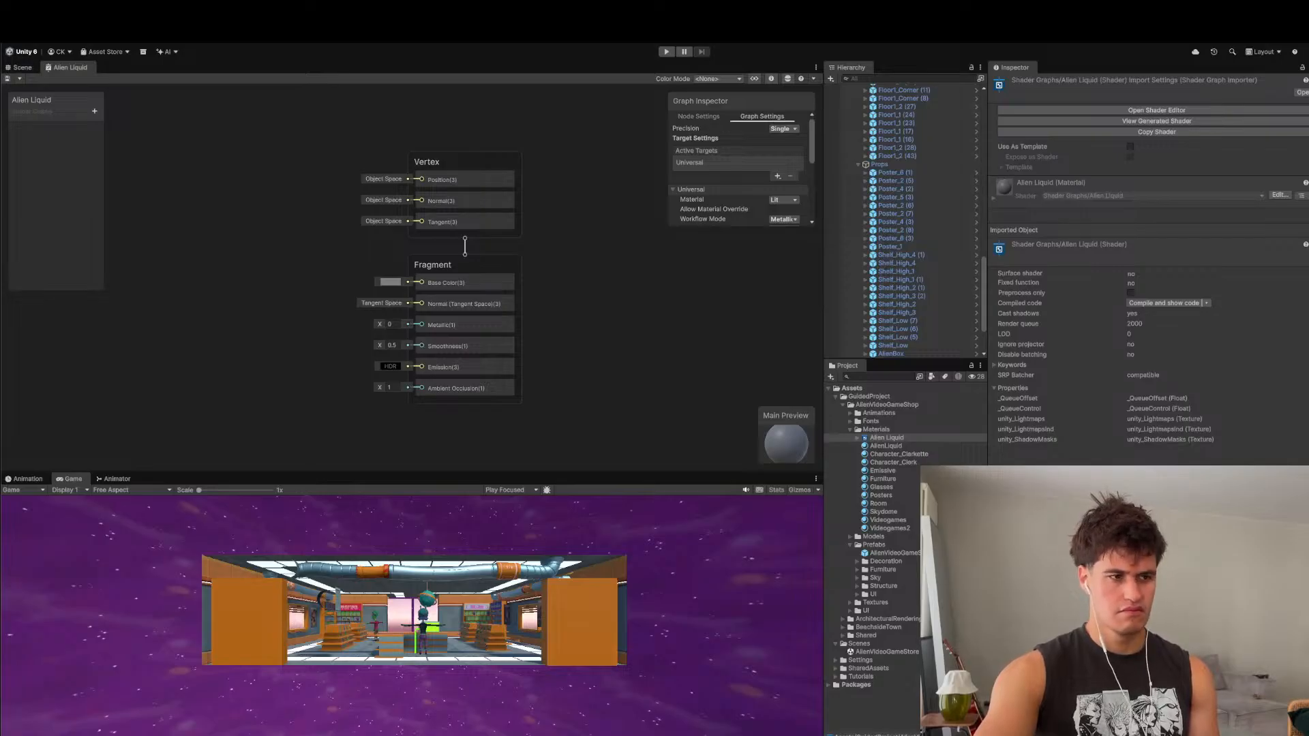
scroll(566, 613, up, 1)
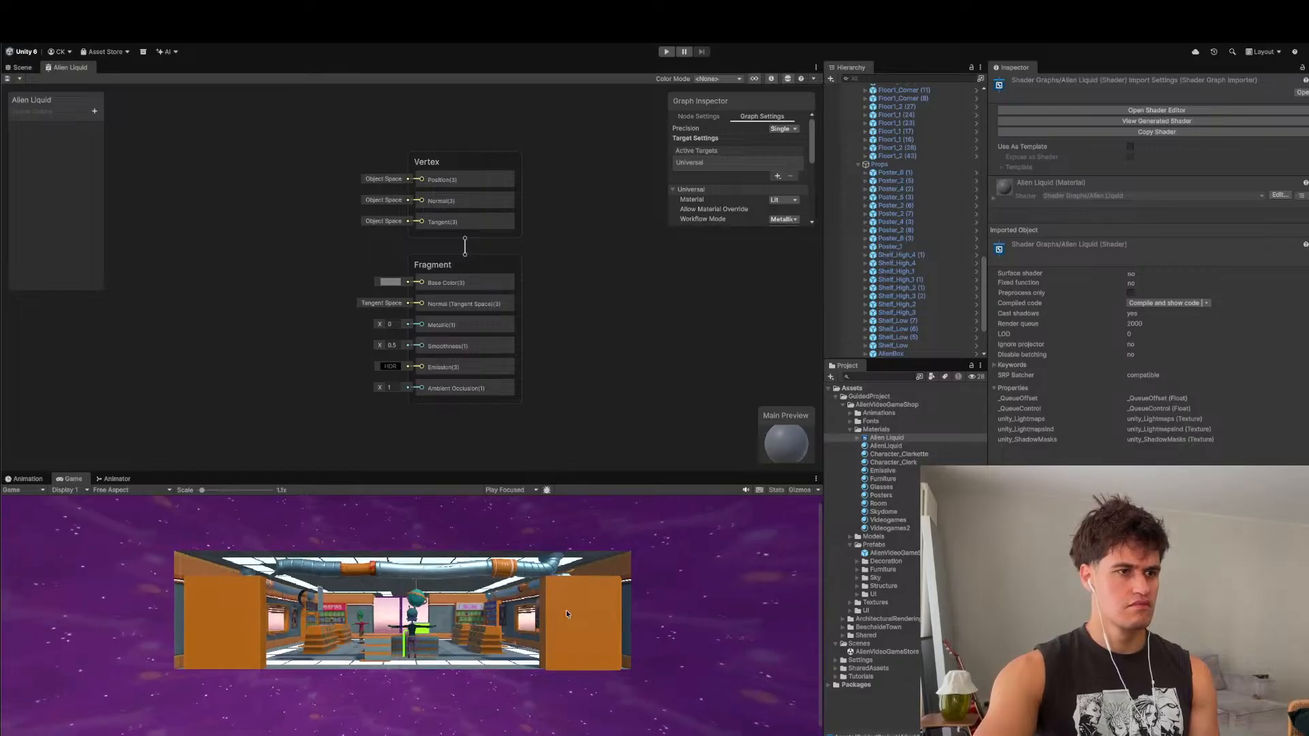
scroll(566, 611, down, 1)
scroll(587, 424, down, 3)
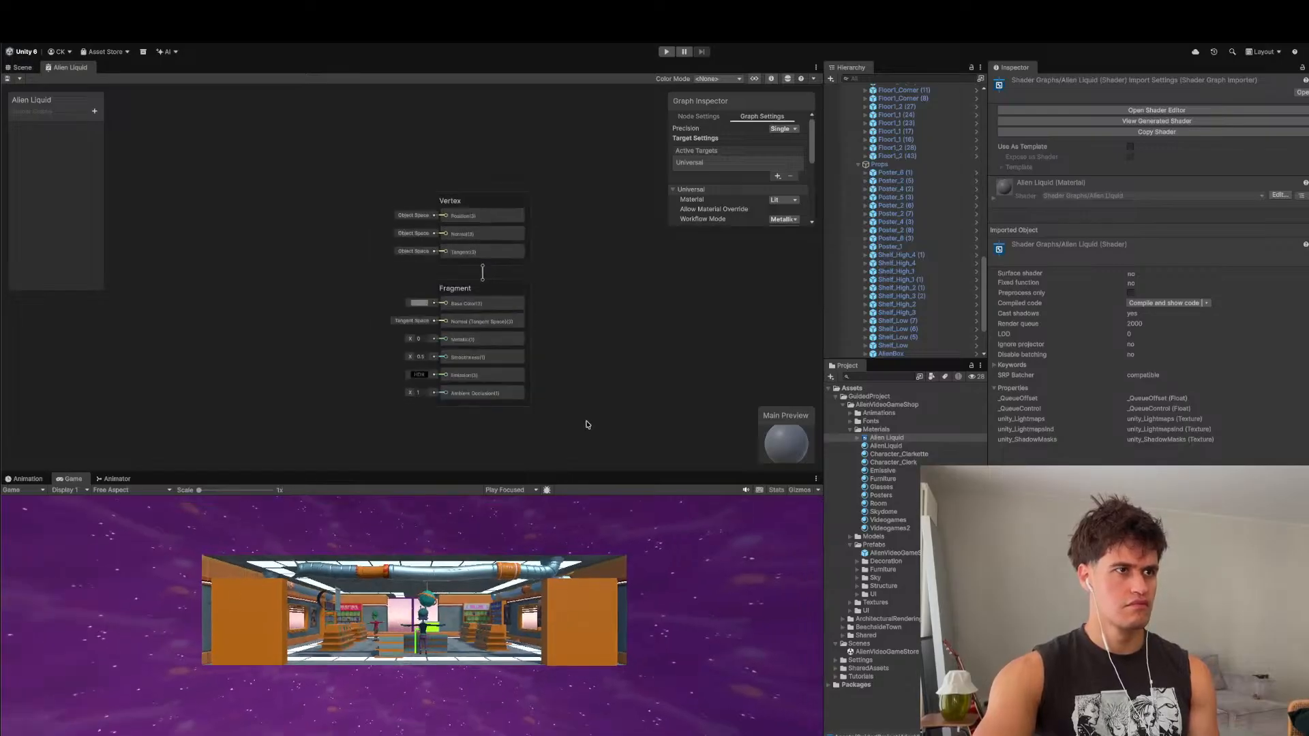
scroll(586, 424, up, 1)
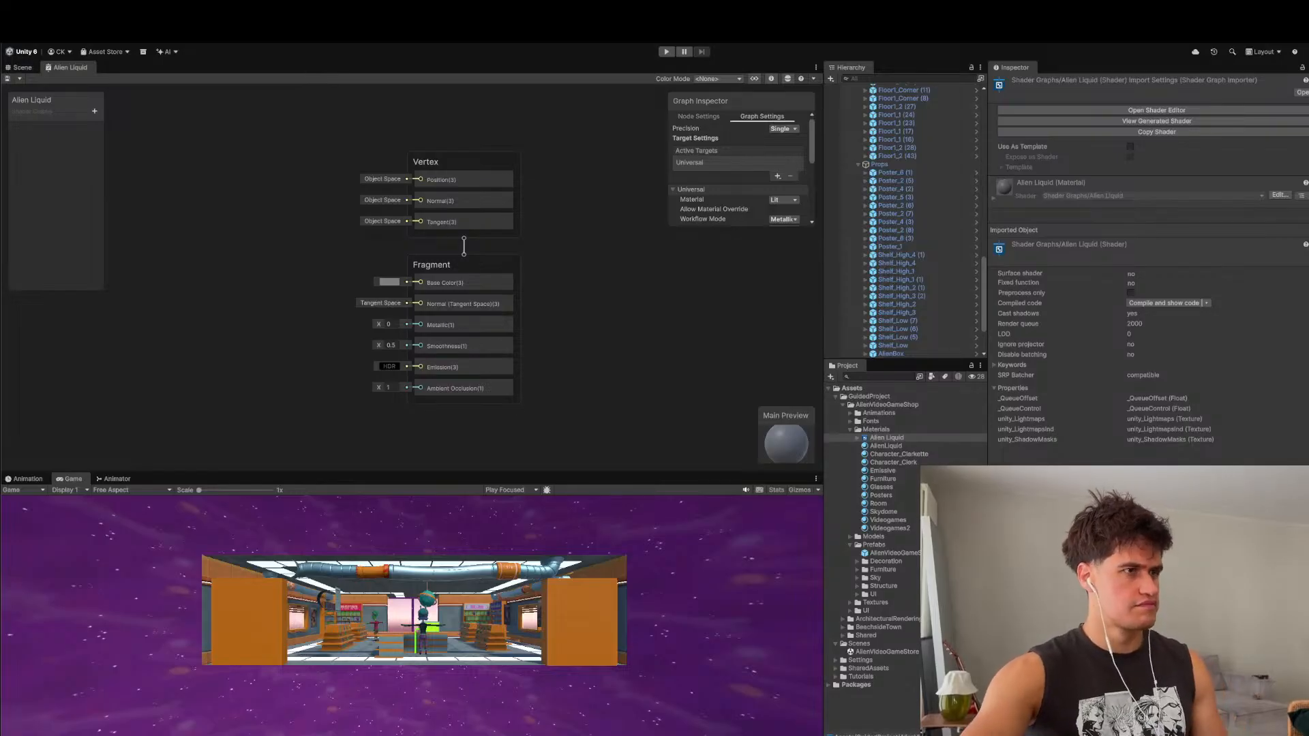
scroll(485, 558, up, 2)
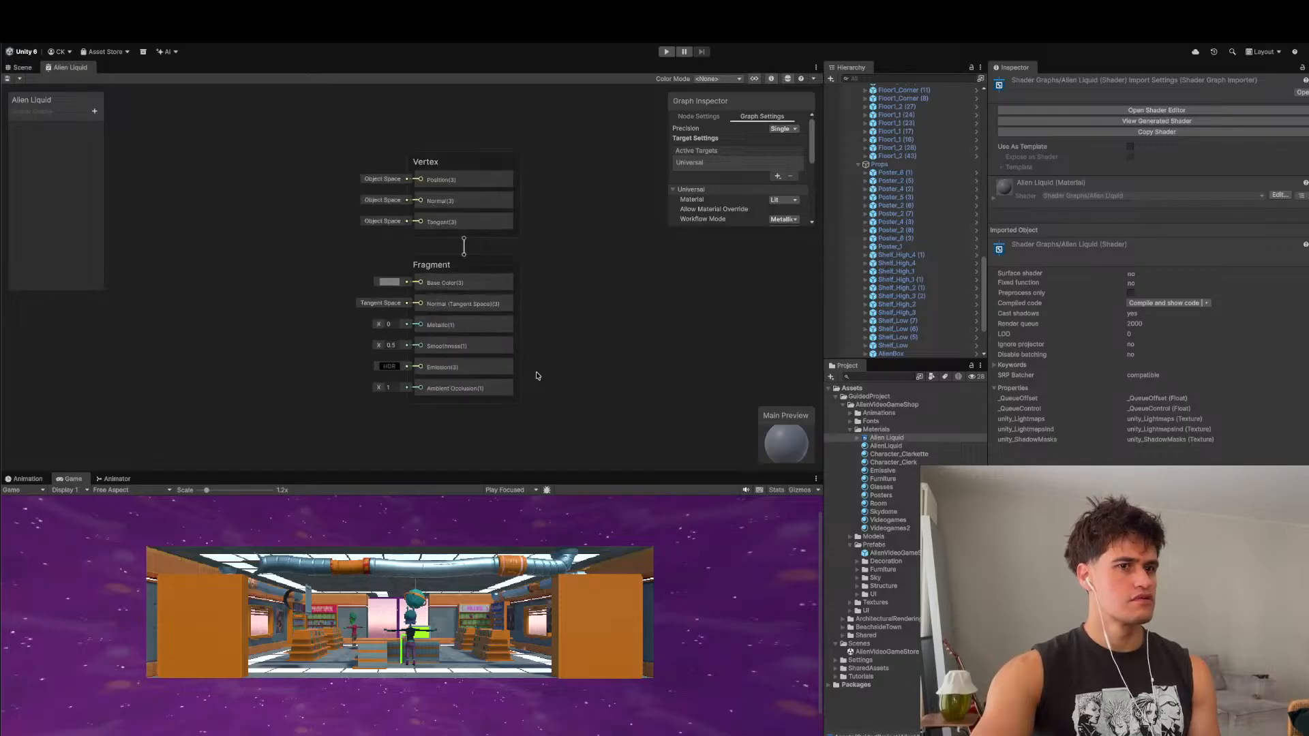
scroll(535, 376, down, 1)
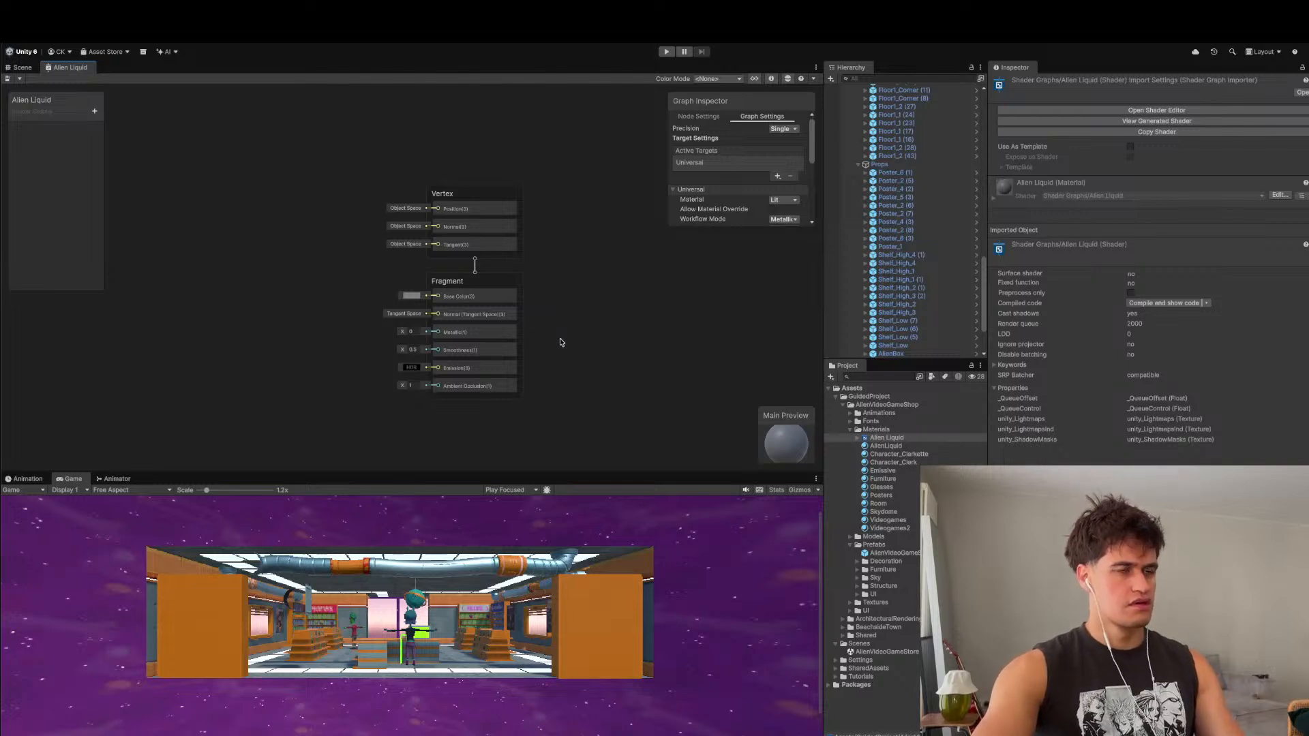
- Start creating a node in the Alien Liquid graph and look through the available noise and procedural nodes
key(space)
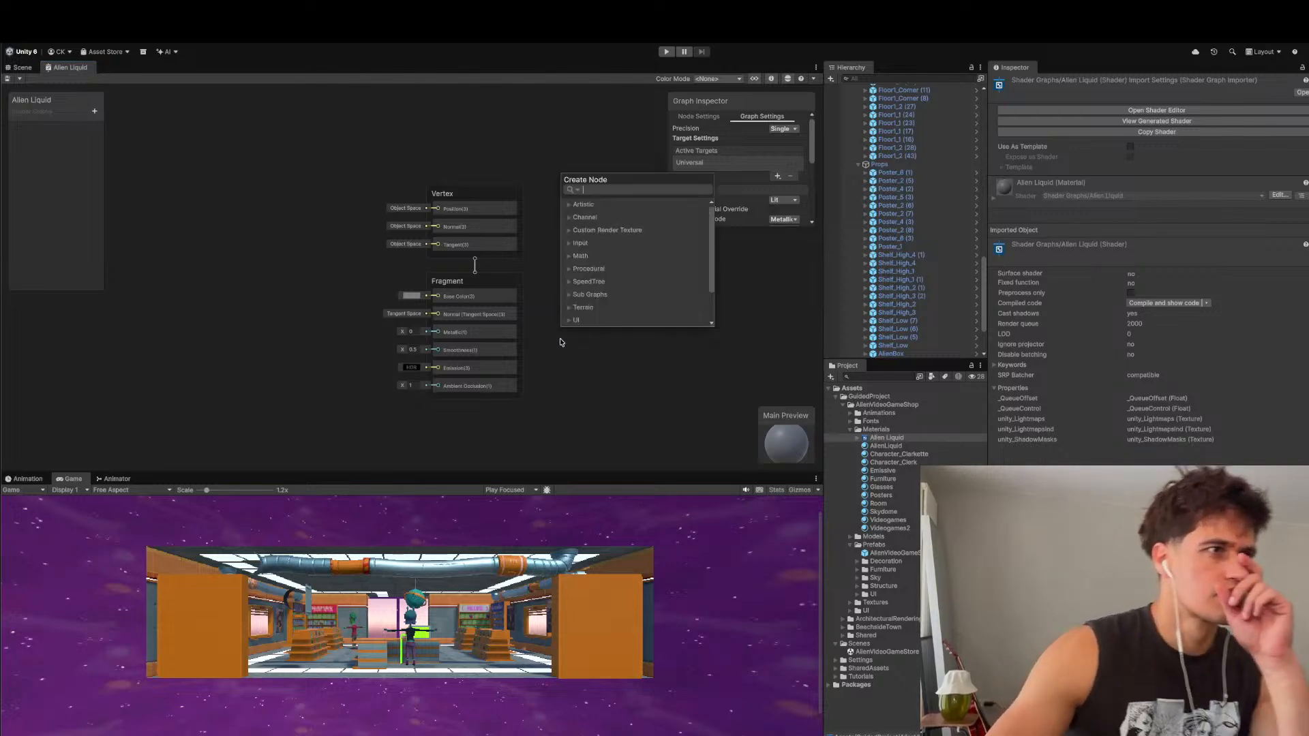
text(noise)
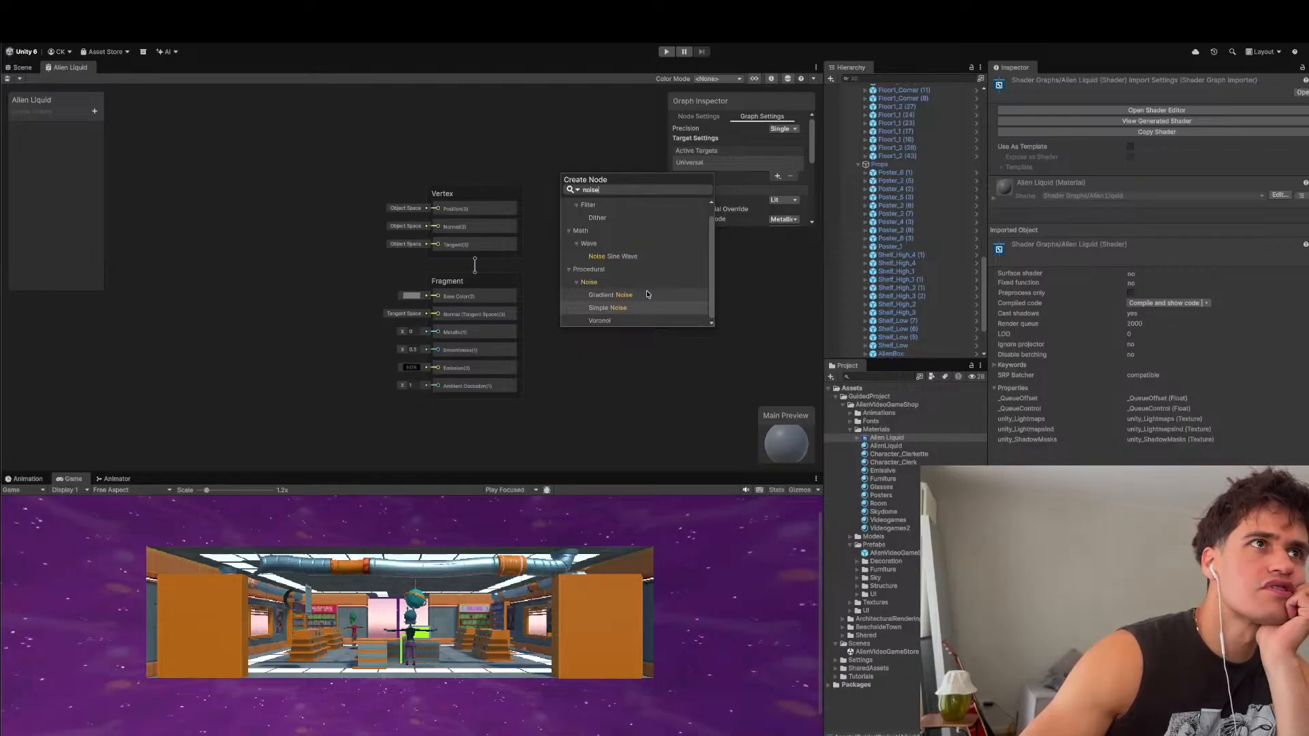
key(BackSpace)
key(BackSpace)
key(BackSpace)
key(BackSpace)
key(BackSpace)
text(proced)
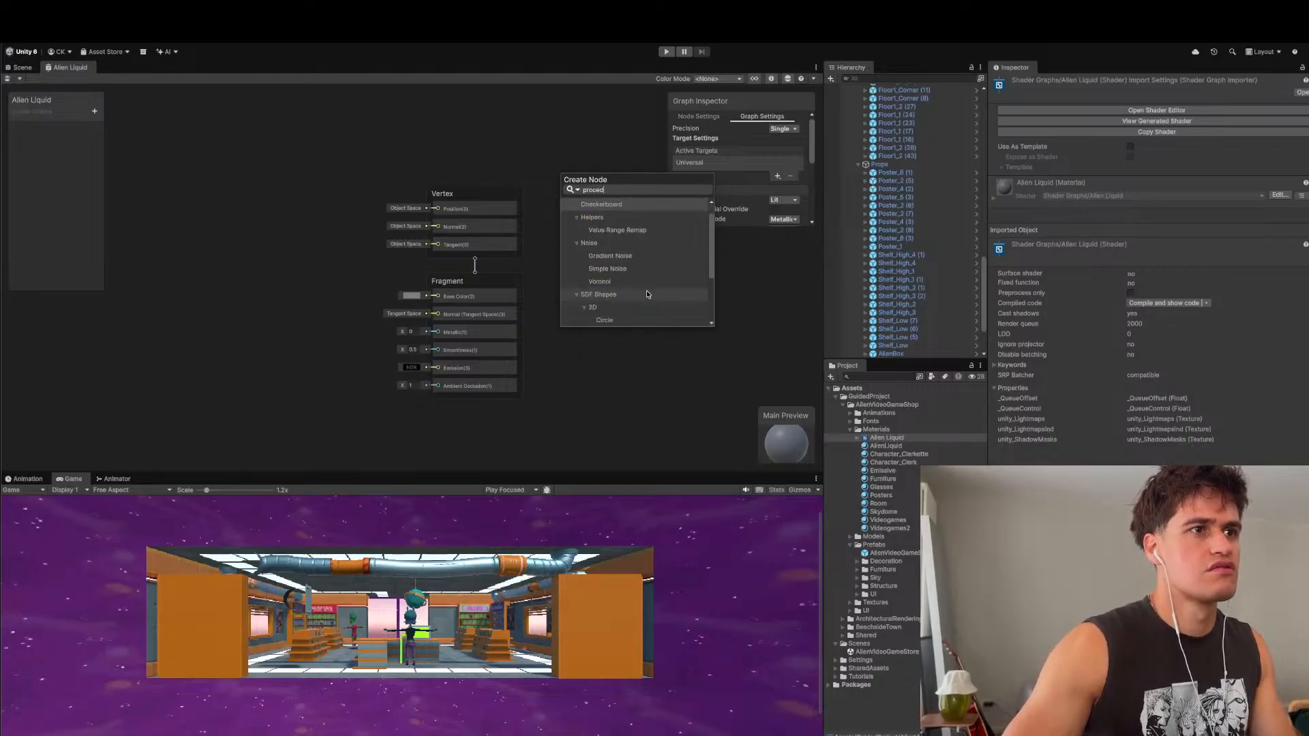
text(ur)
key(BackSpace)
key(BackSpace)
key(BackSpace)
key(BackSpace)
key(BackSpace)
key(BackSpace)
- Add a Gradient Noise node and place it to the left of the Vertex and Fragment blocks
text(noise)
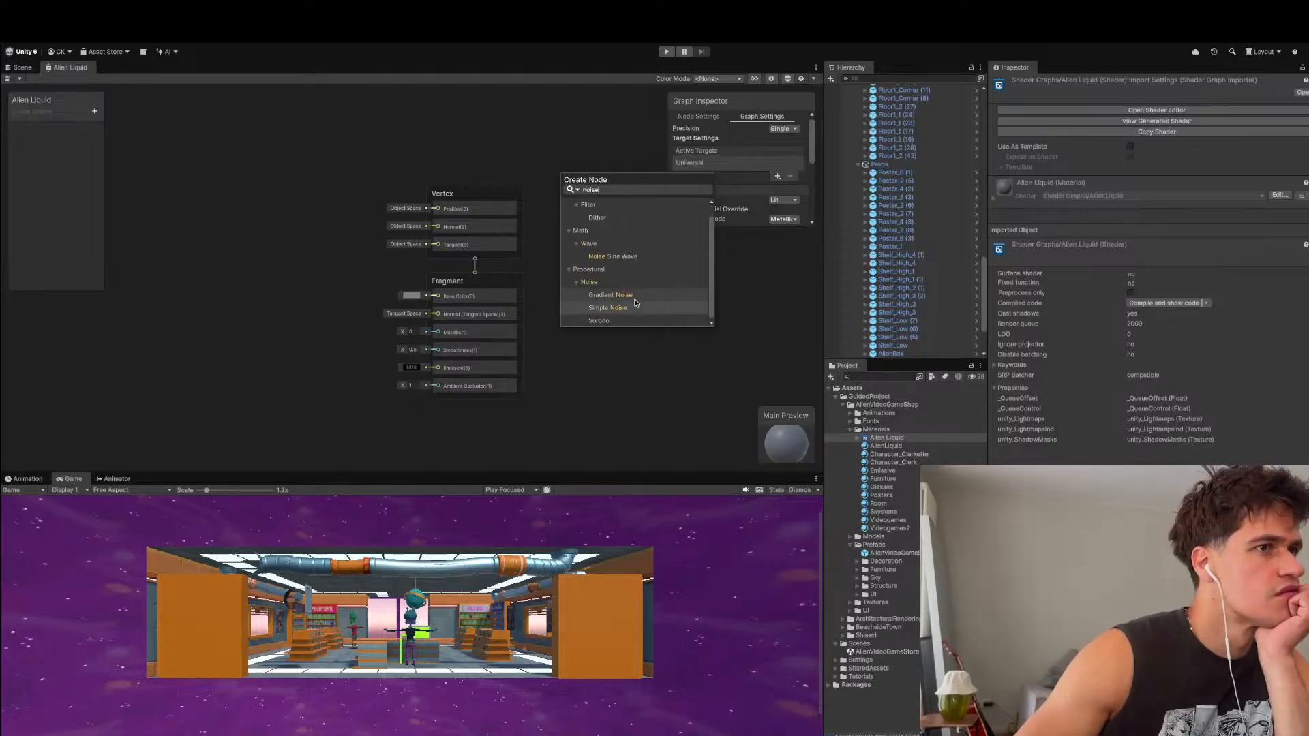
click(634, 300)
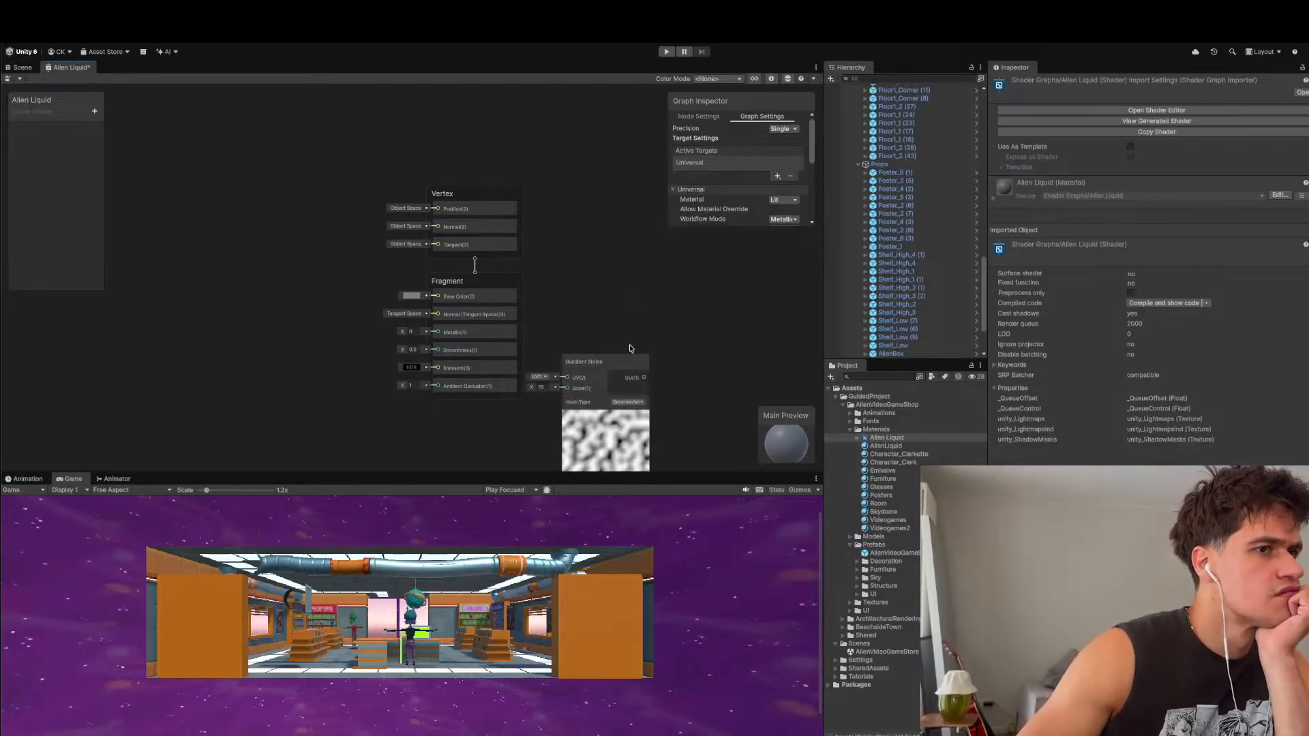
drag(593, 295, 212, 208)
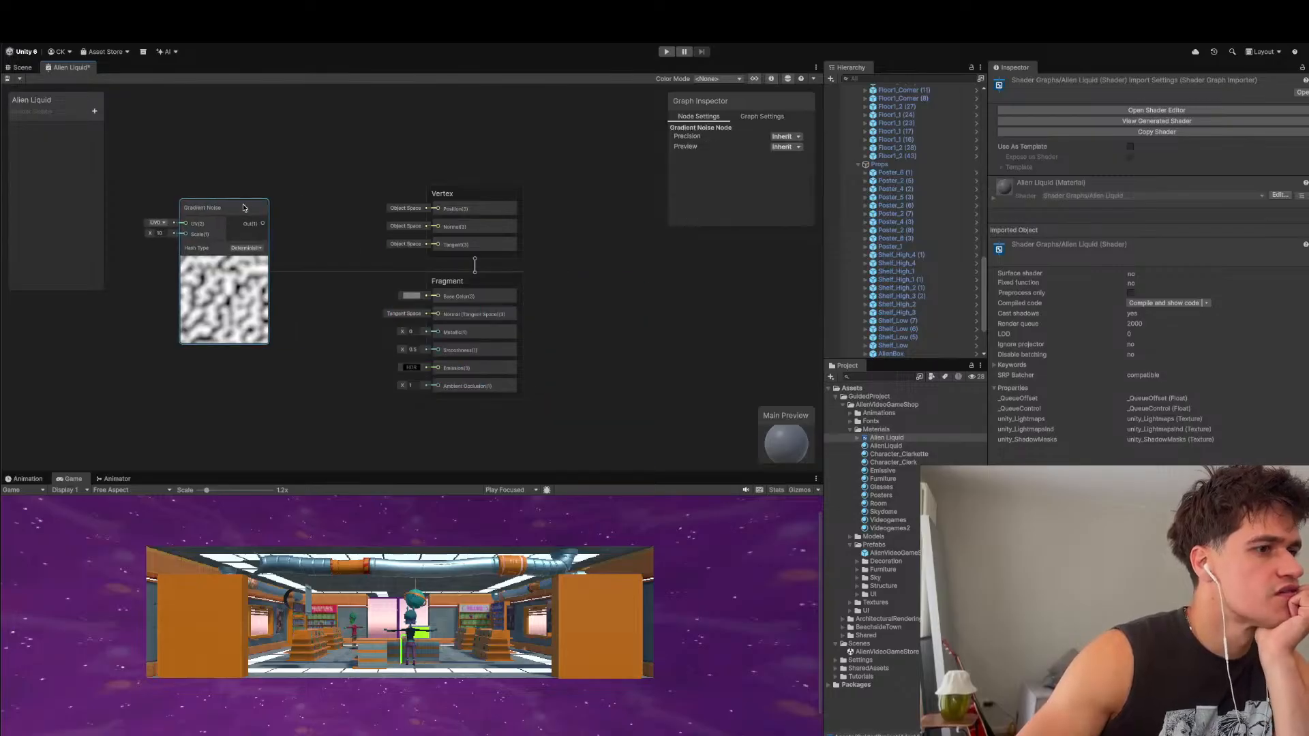
- Duplicate the Gradient Noise node and place the copy directly below the original
key(ctrl+d)
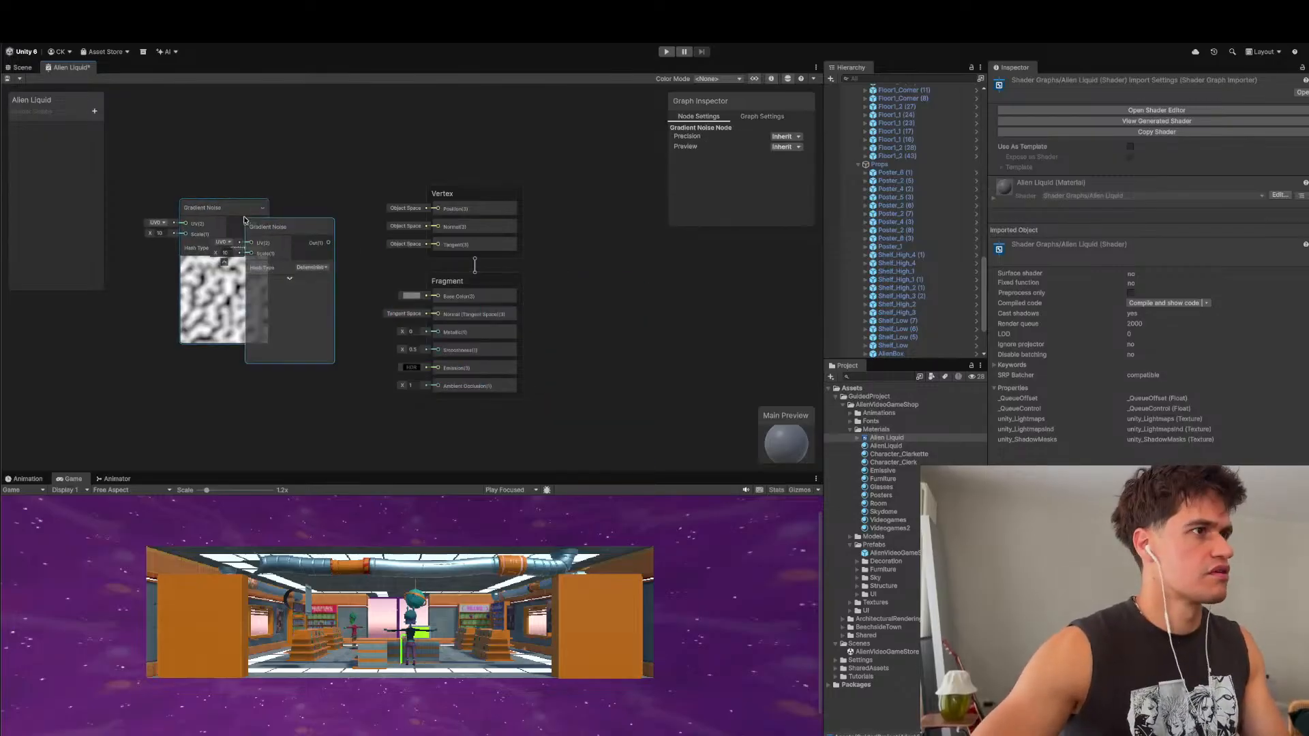
drag(276, 294, 206, 433)
scroll(375, 239, down, 5)
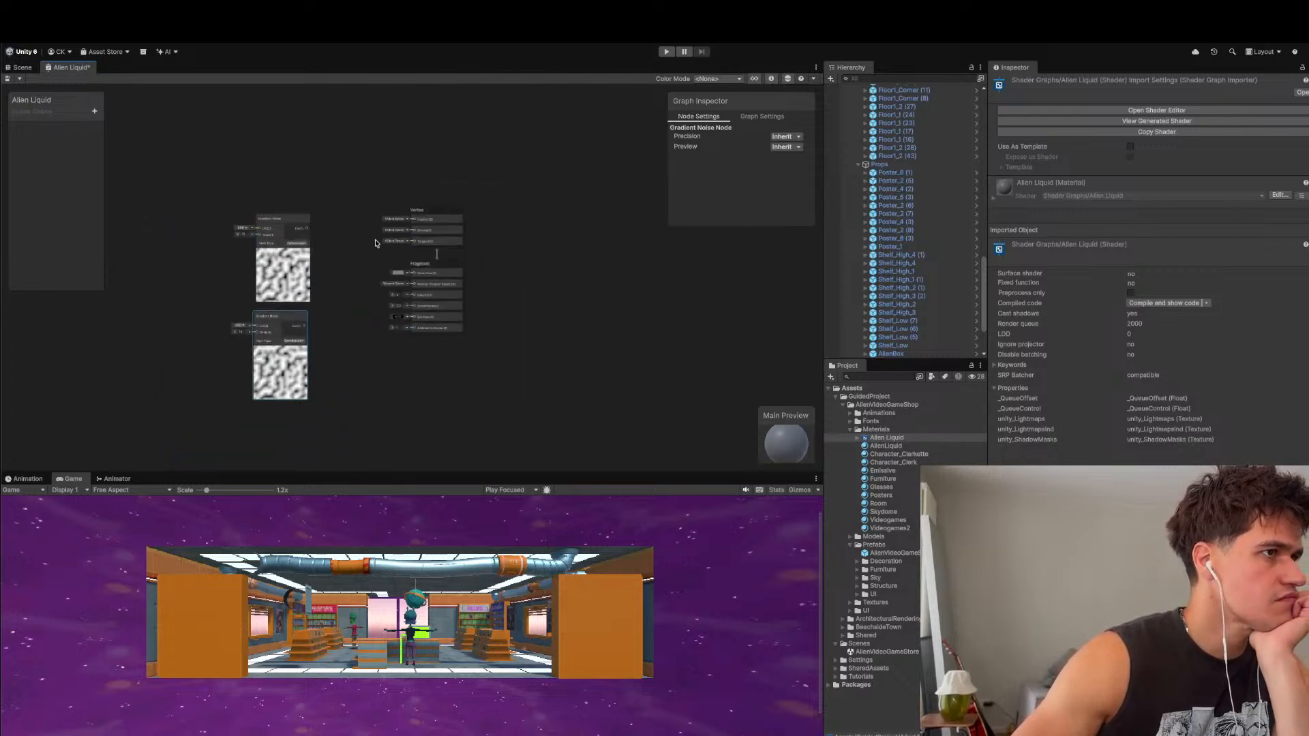
scroll(306, 265, up, 5)
scroll(480, 288, down, 5)
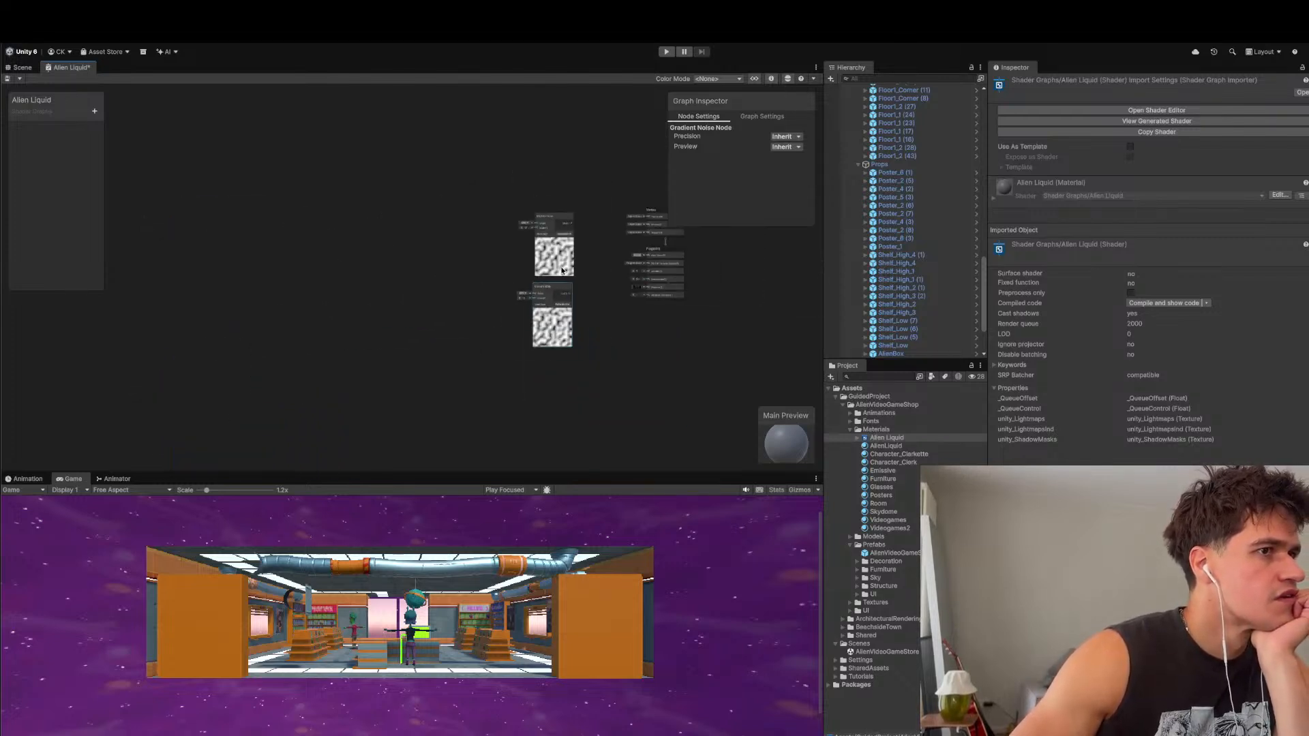
scroll(561, 270, up, 5)
scroll(476, 285, down, 3)
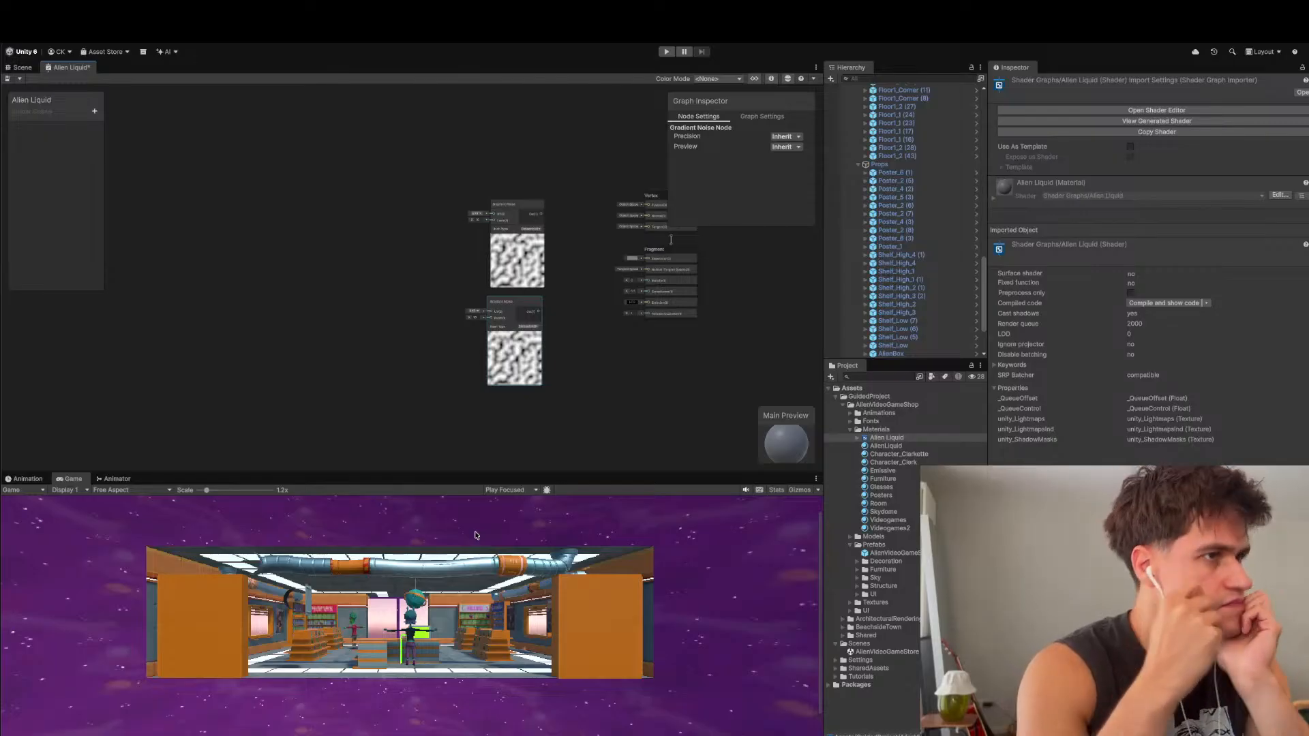
click(409, 293)
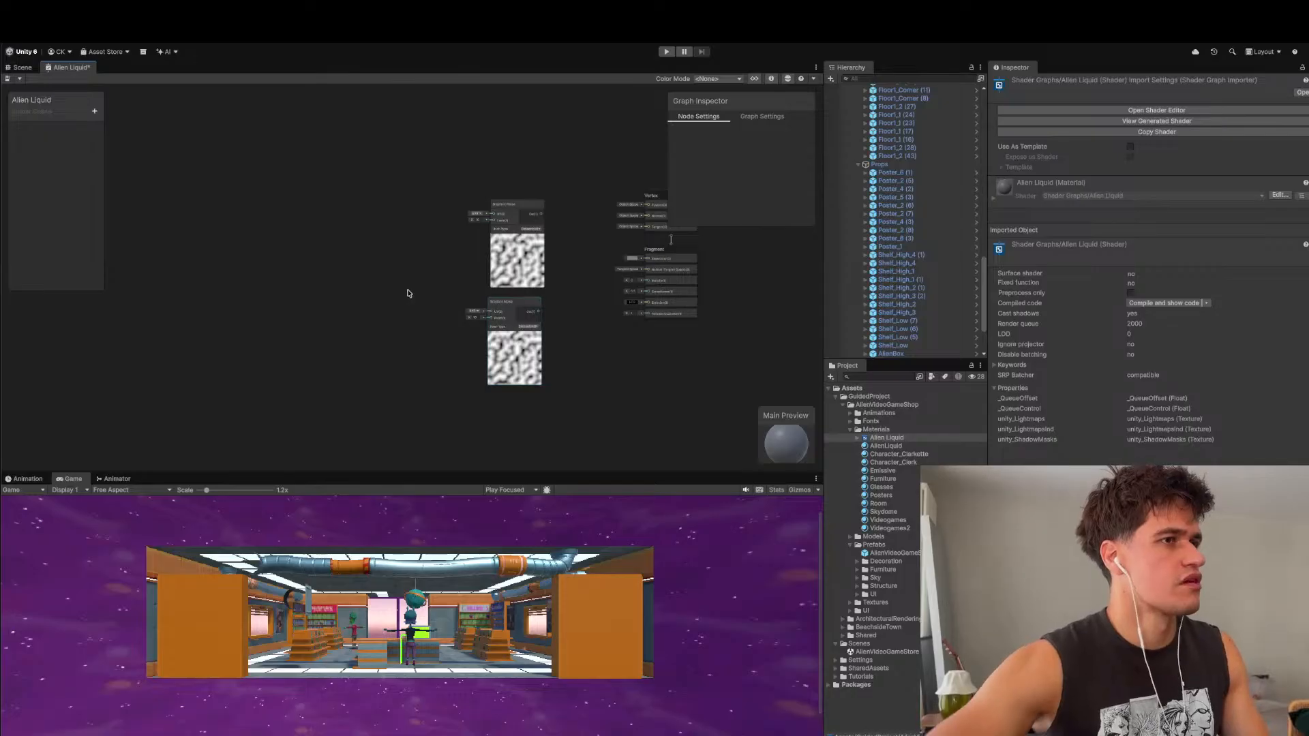
key(space)
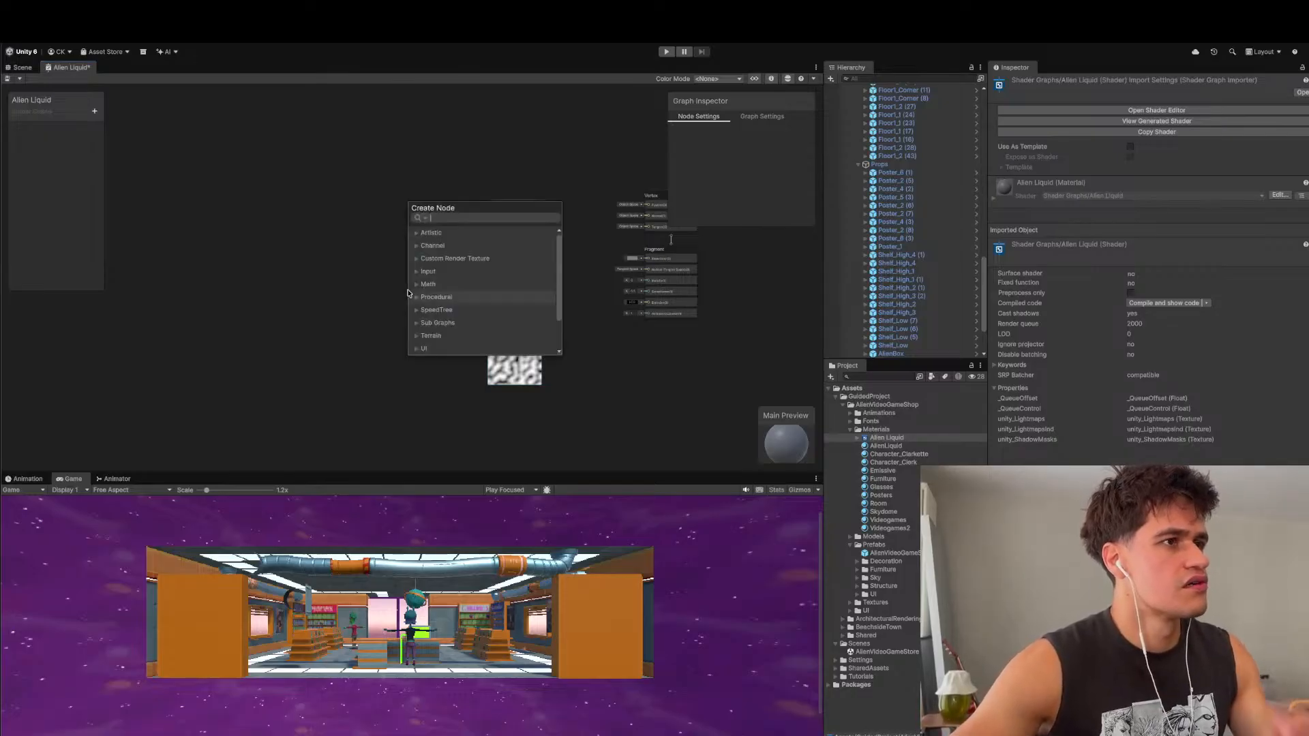
click(375, 289)
scroll(588, 310, up, 5)
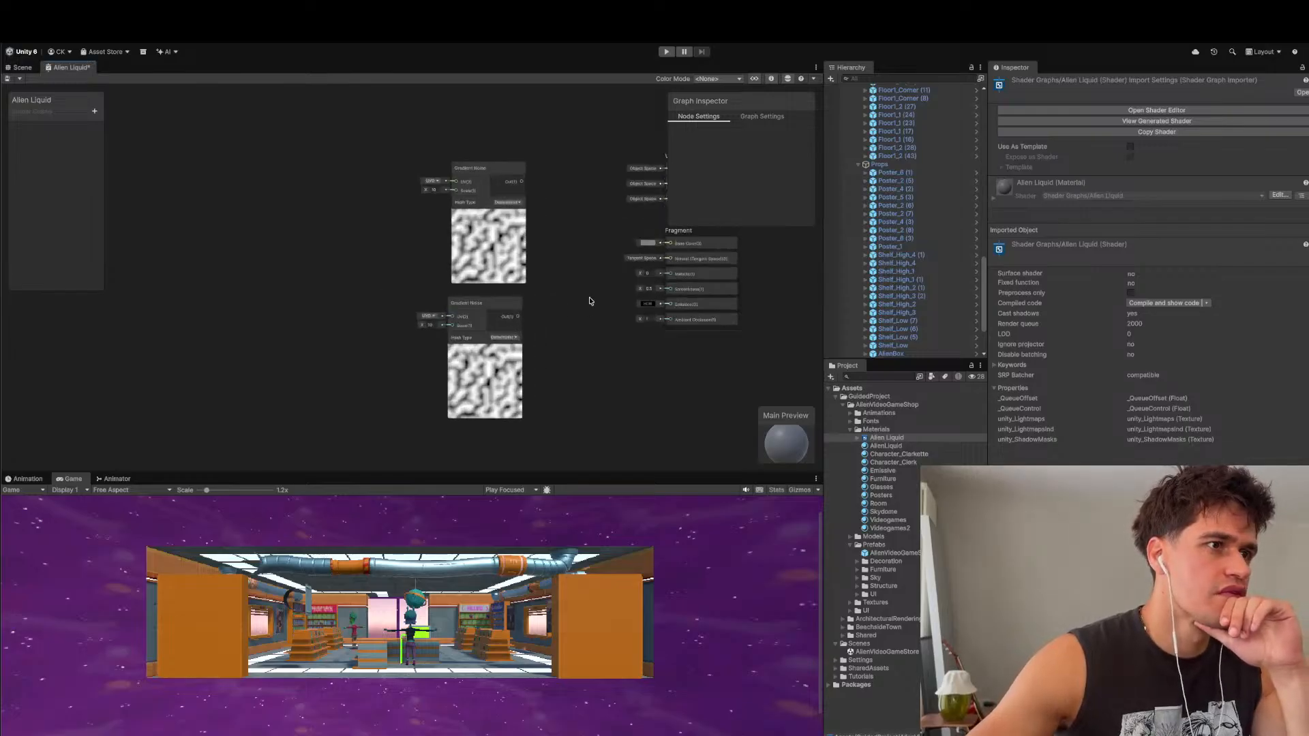
scroll(591, 301, down, 3)
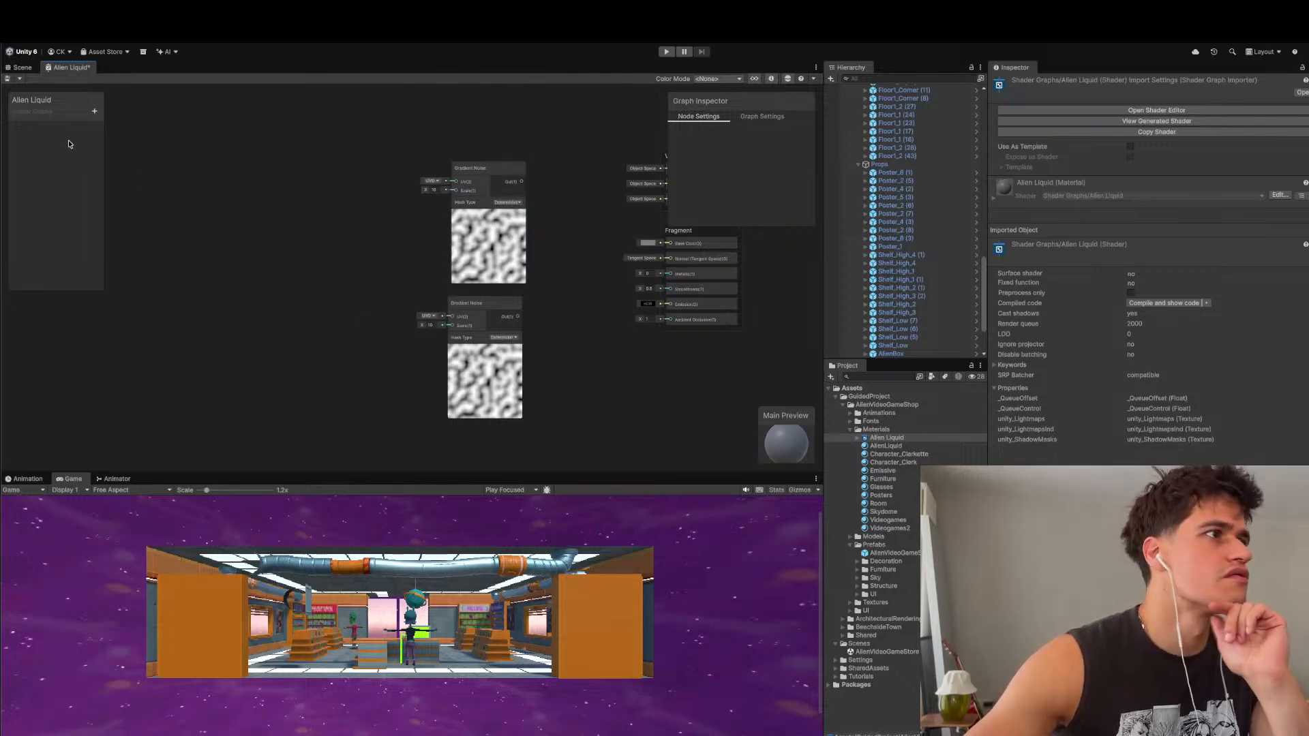
- Add a Float property named "Speed" to the Alien Liquid graph
click(95, 112)
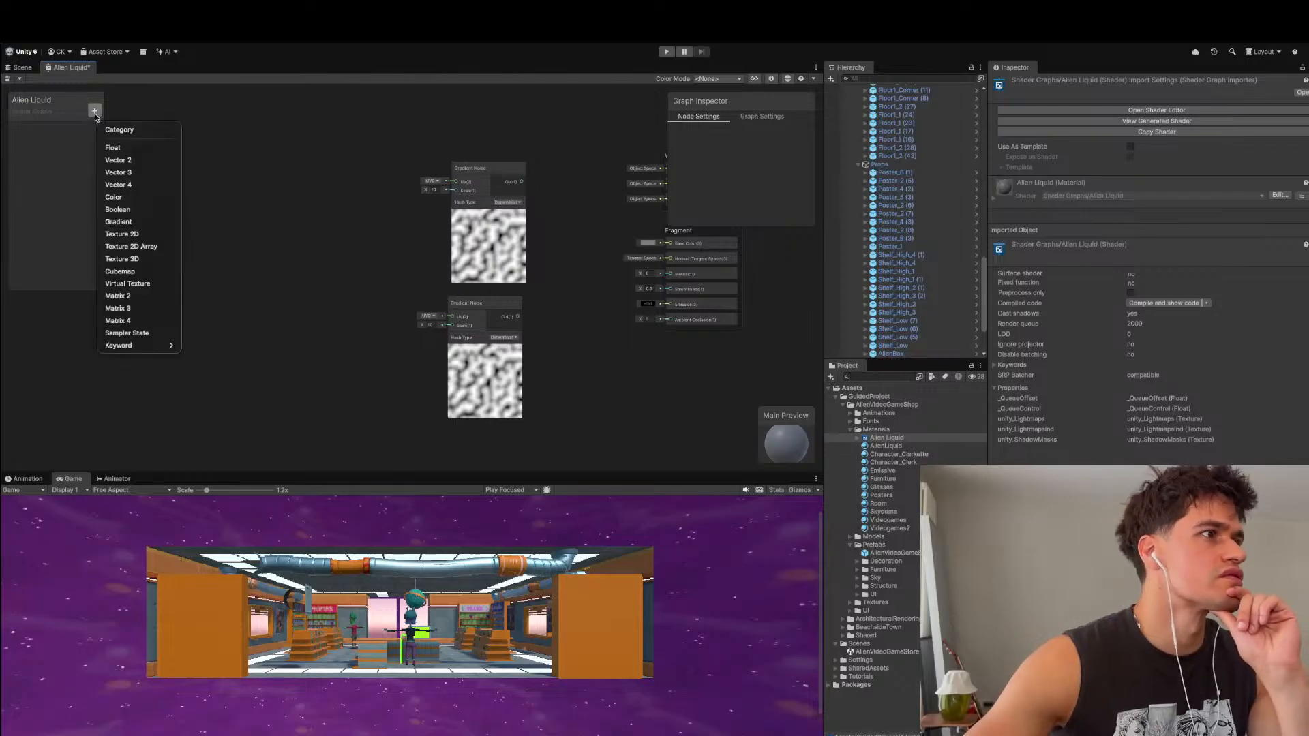
click(113, 147)
text(Sp)
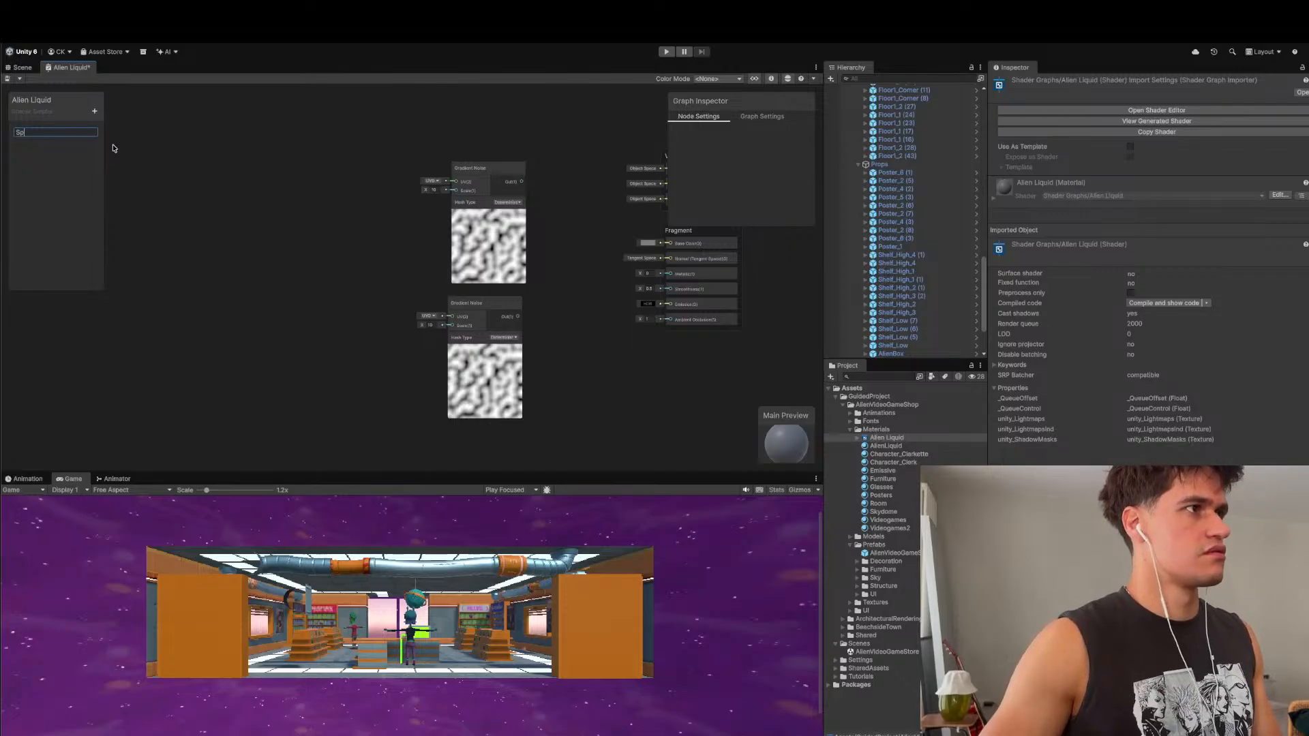
text(eed)
key(Return)
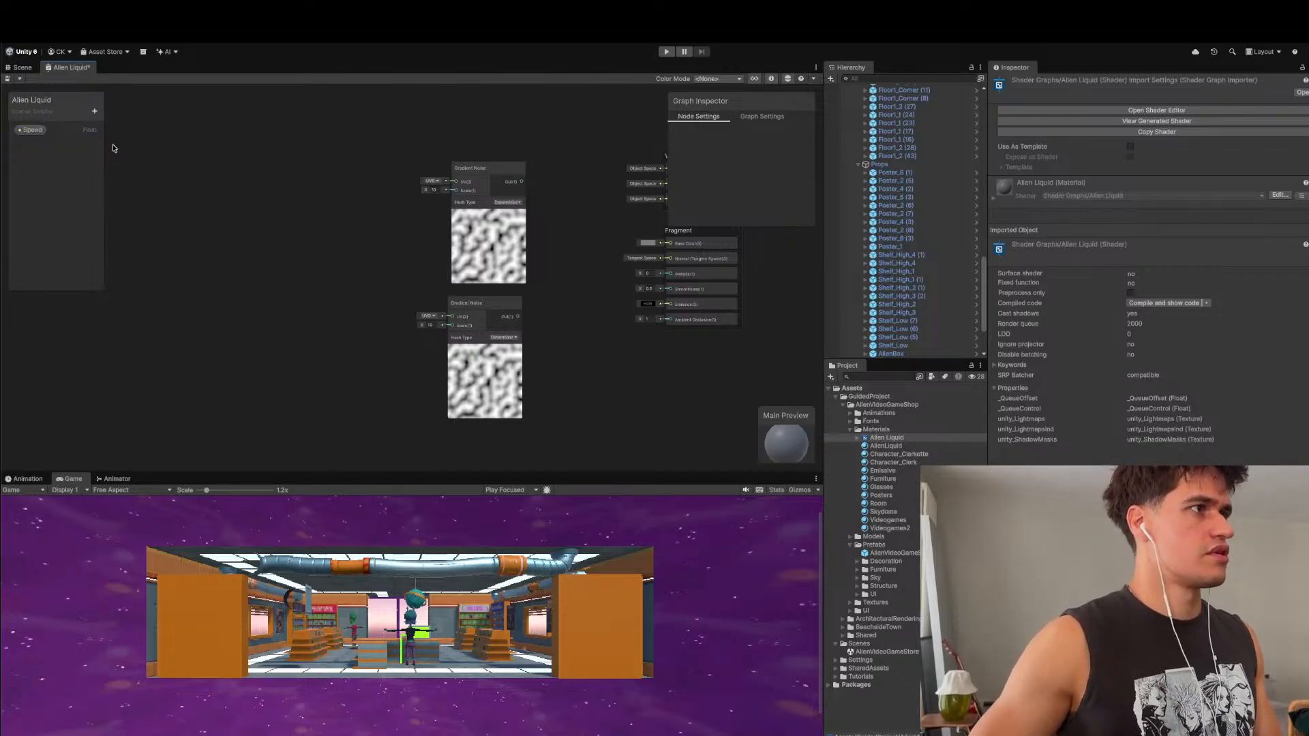
- Add a second Float property named "Scale" to the Alien Liquid graph
click(95, 112)
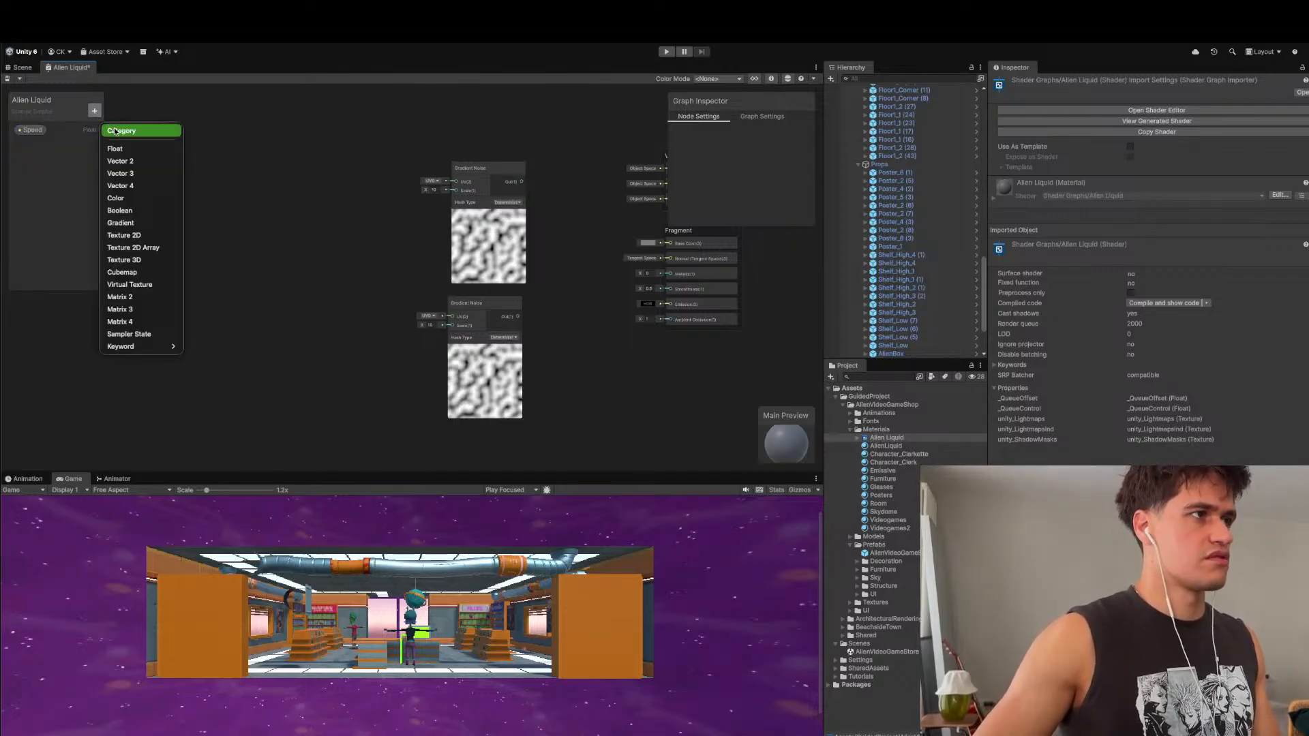
click(117, 149)
text(Scale)
key(Return)
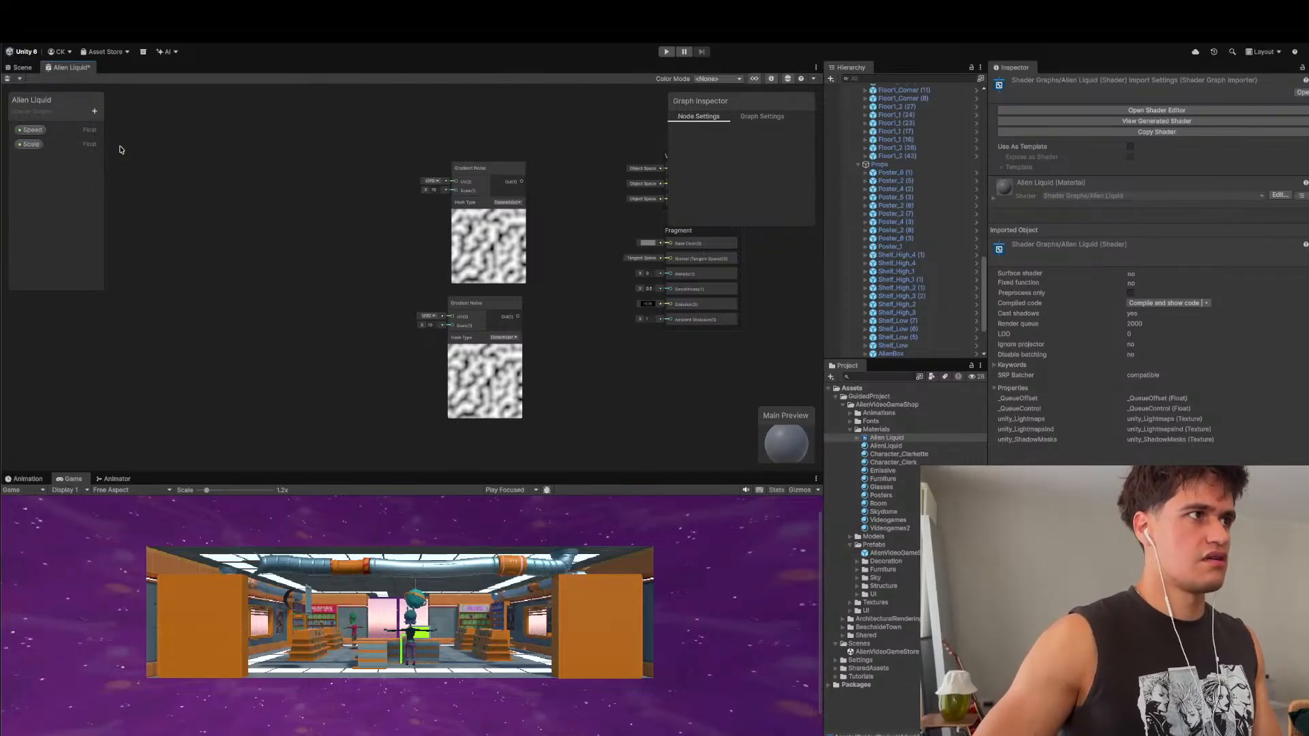
click(95, 111)
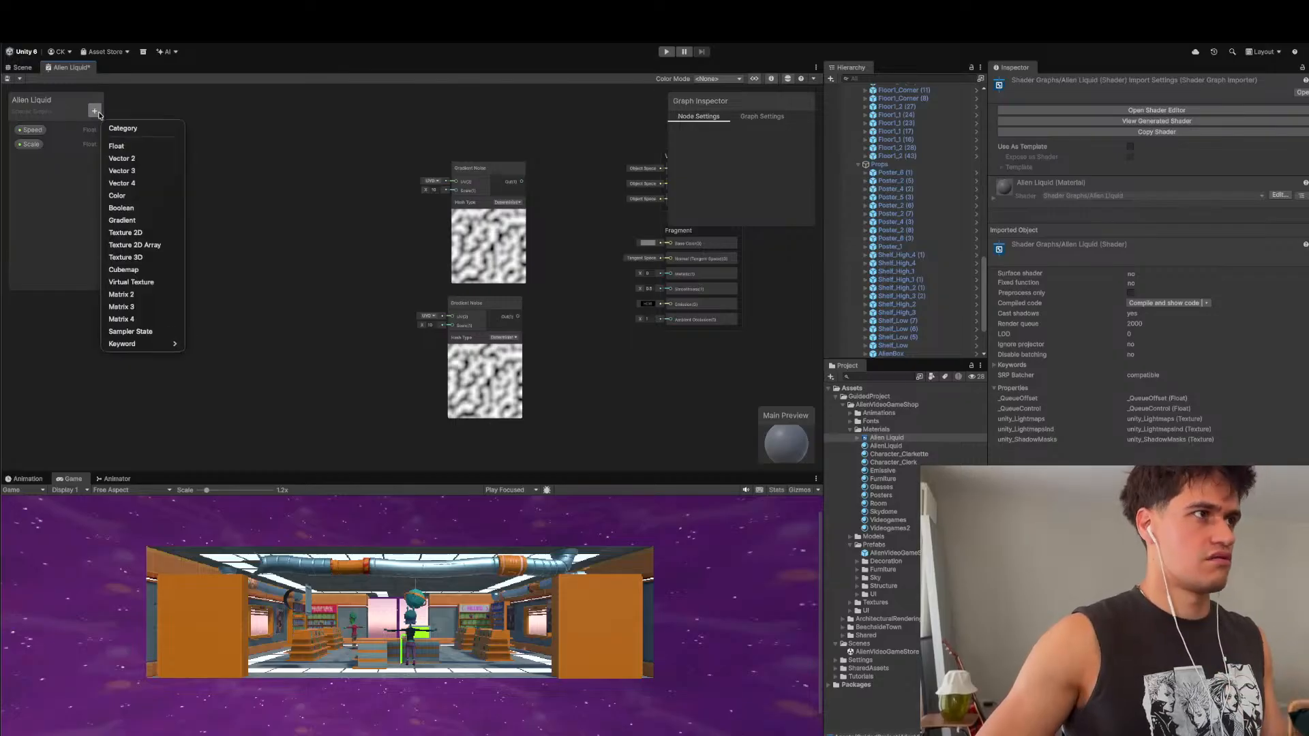
click(111, 145)
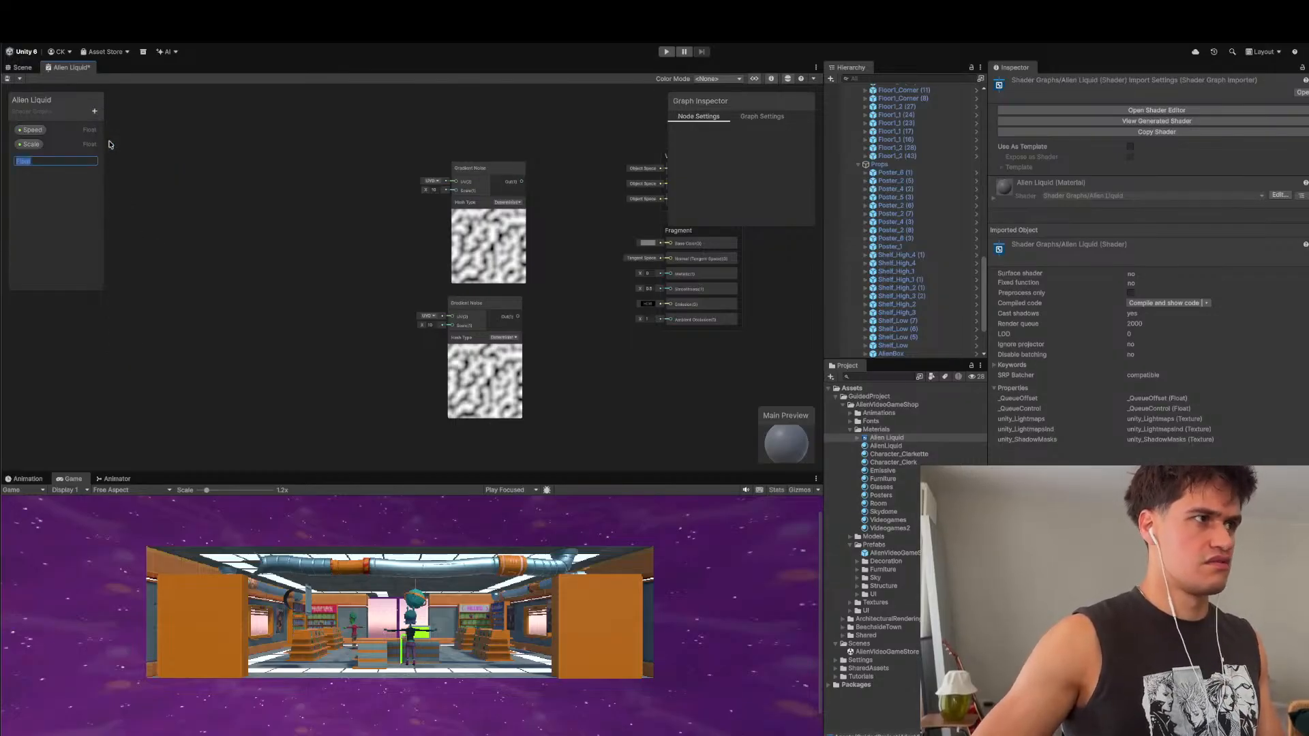
text(Color)
key(Return)
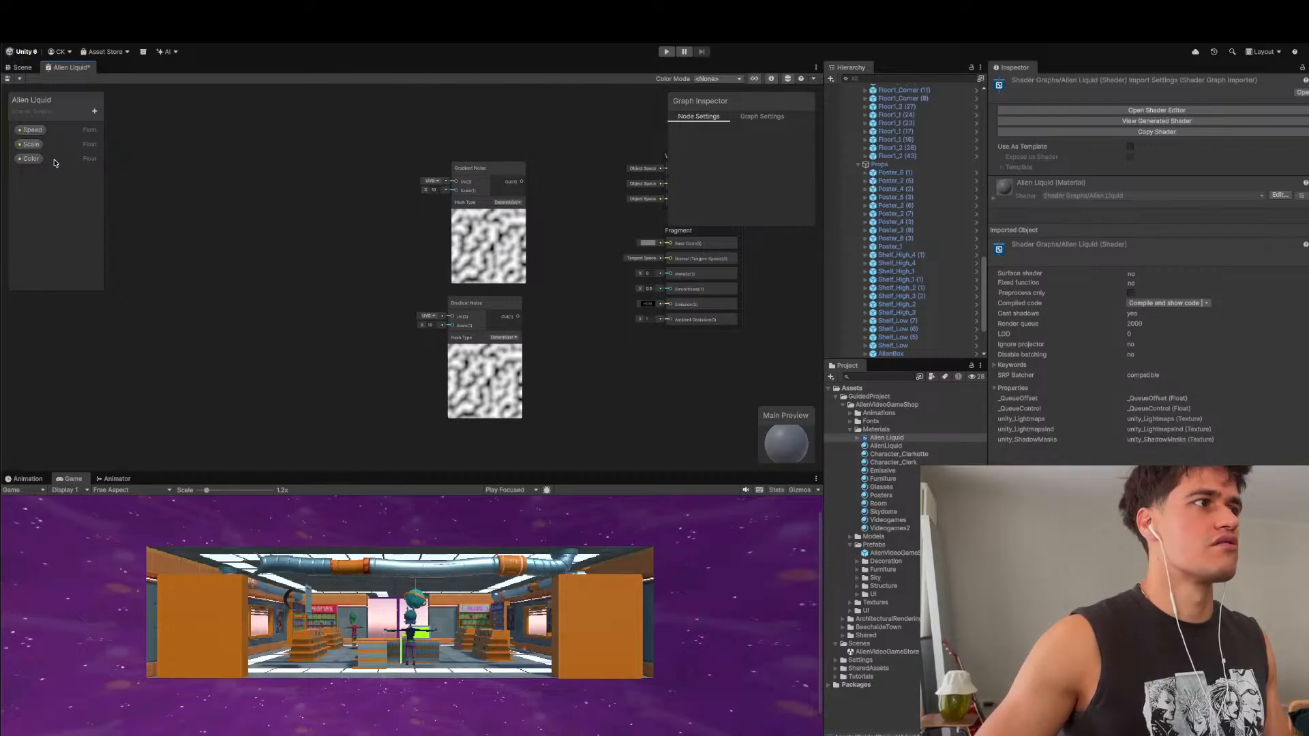
right_click(41, 161)
click(92, 188)
- Add a Color property named "Color" to the Alien Liquid graph
click(95, 111)
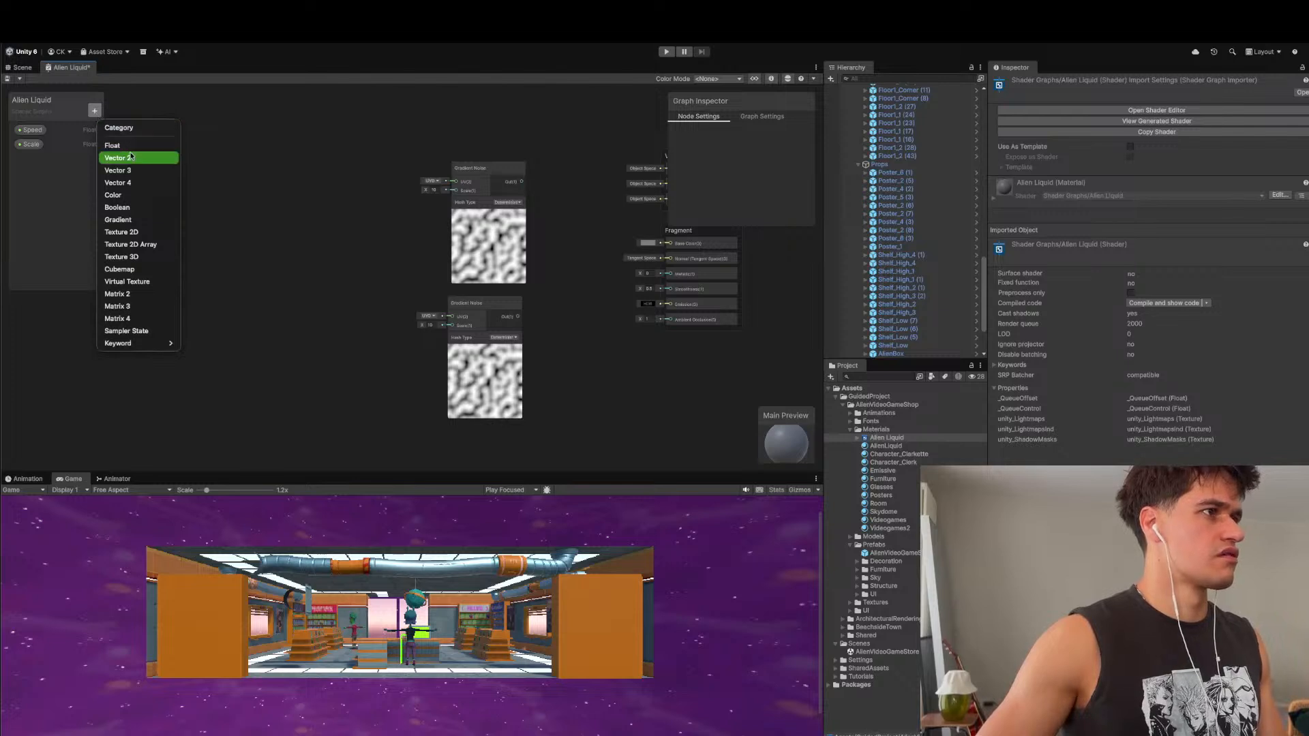
click(135, 195)
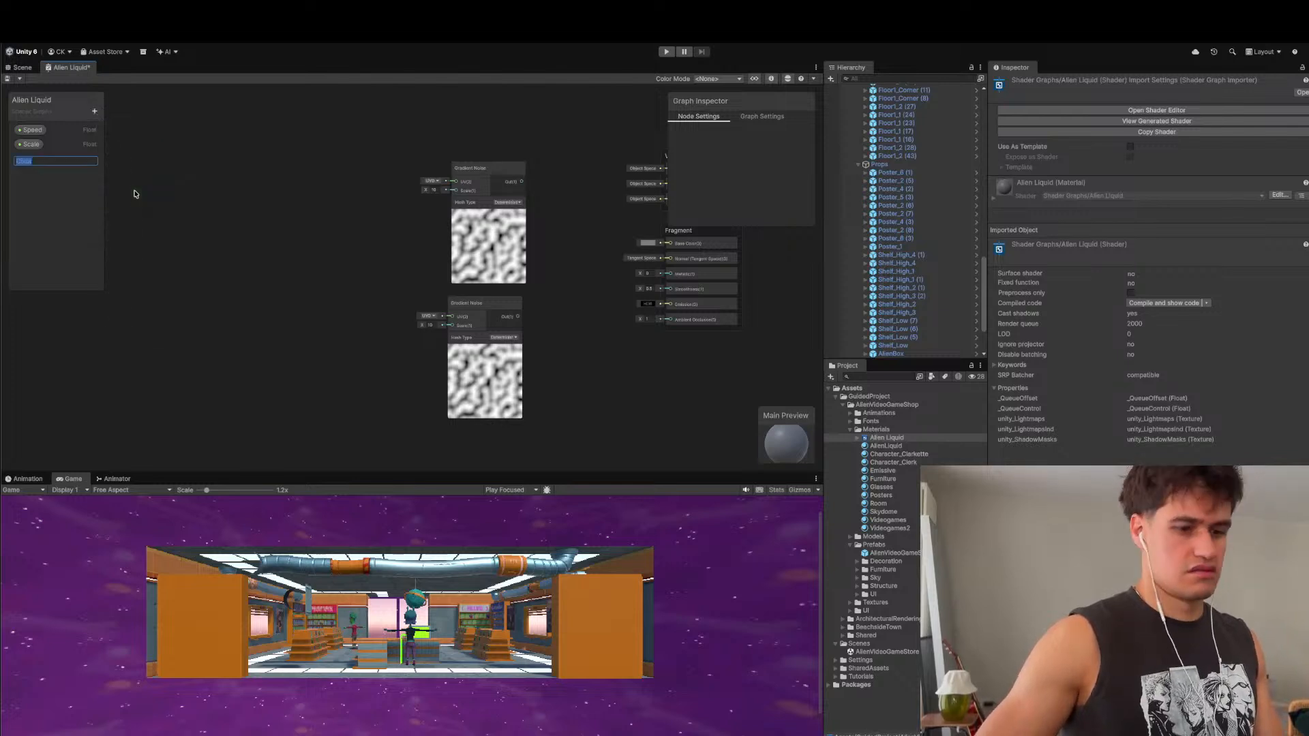
text(Color)
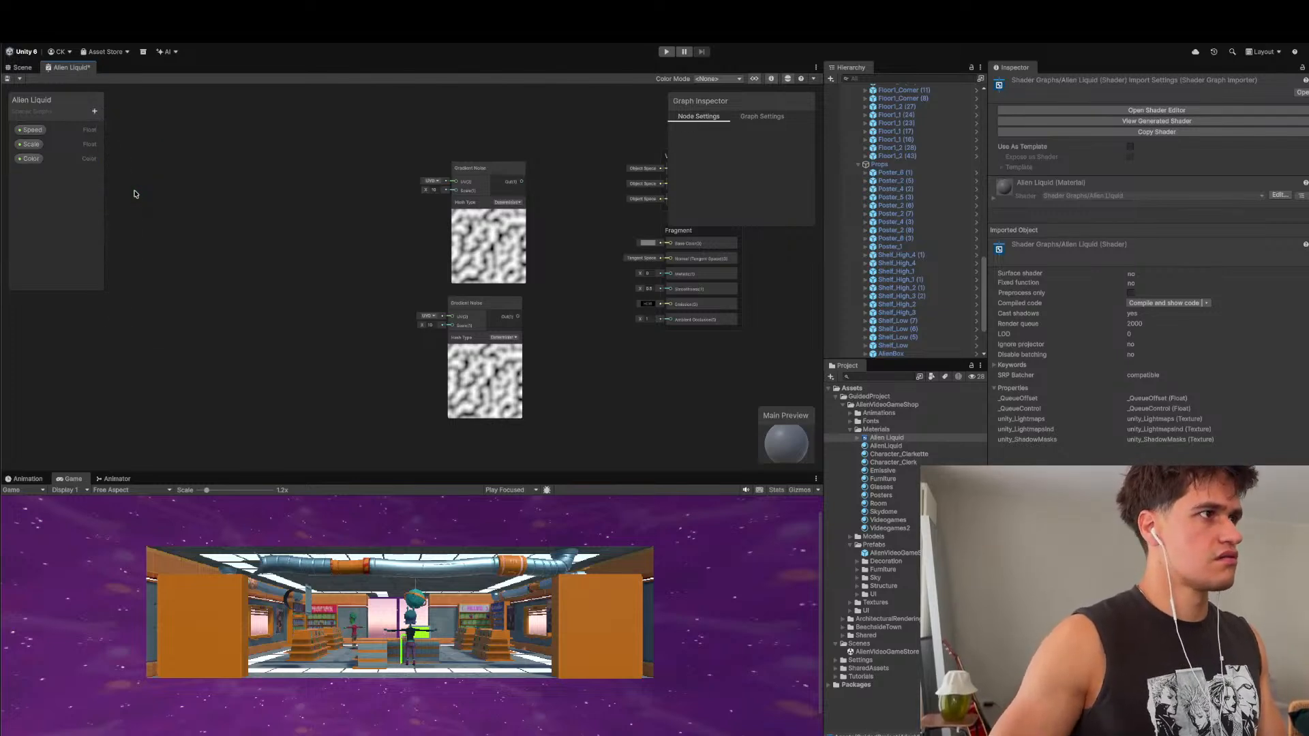
key(Return)
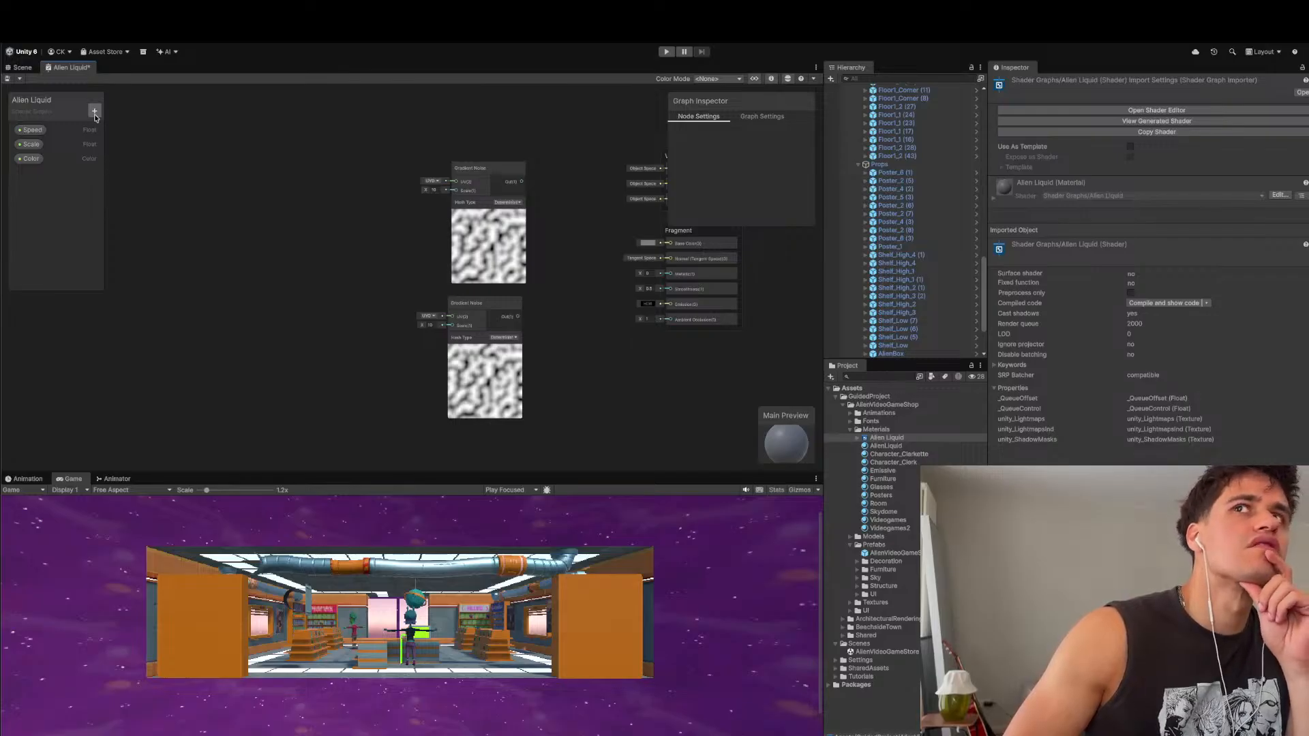
- Delete the Float Scale property and replace it with a Vector 2 property named "Scale"
right_click(41, 147)
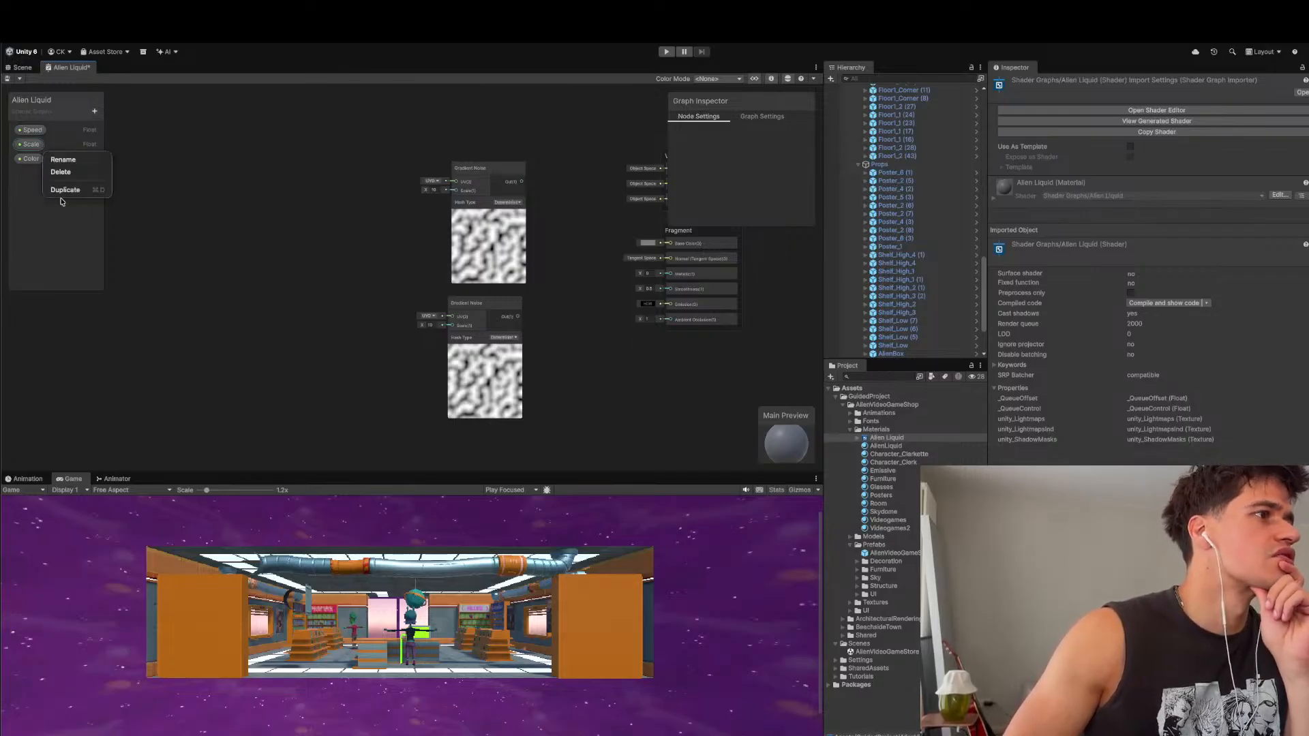
click(68, 172)
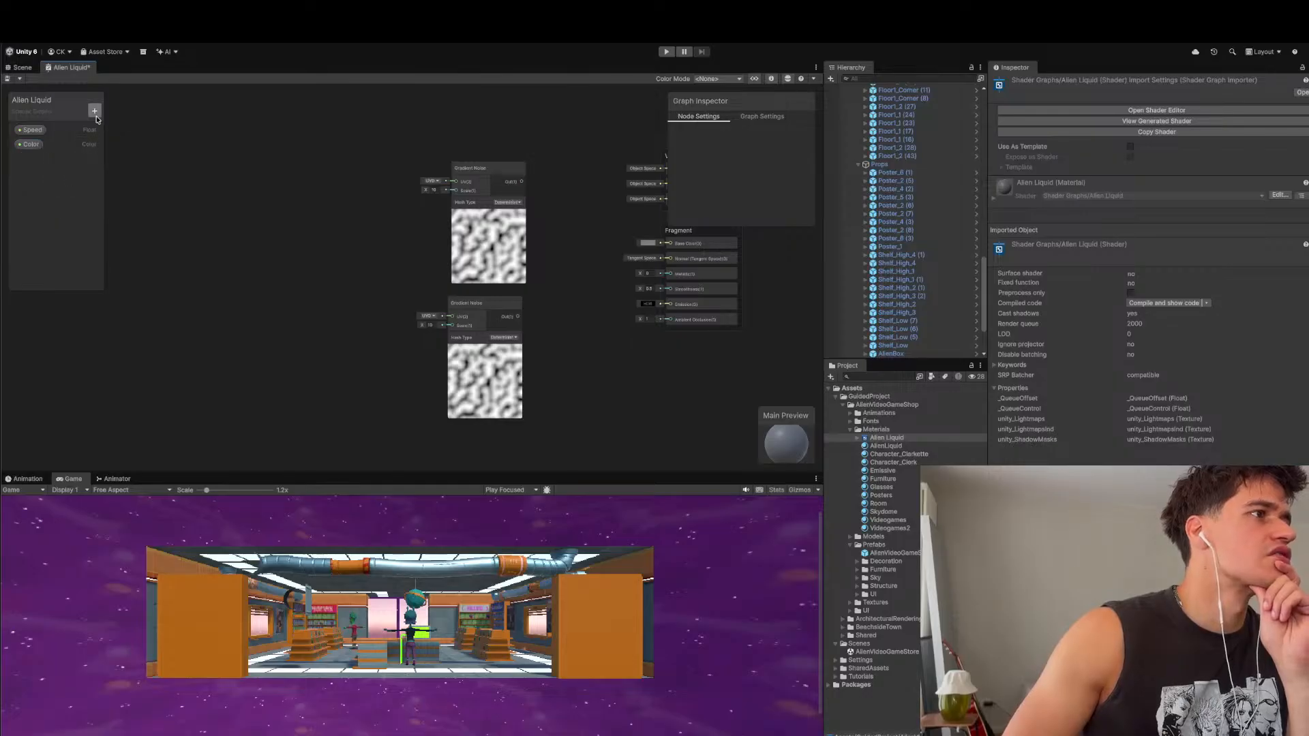
click(95, 112)
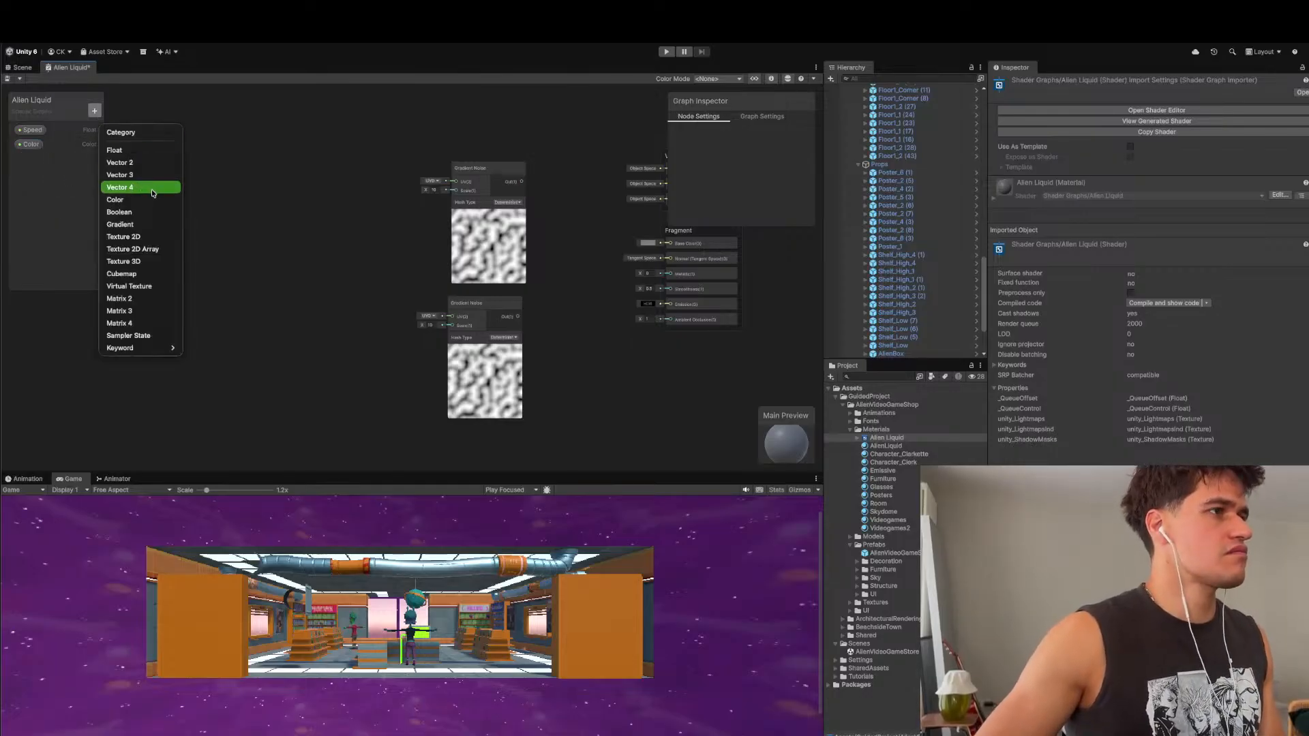
click(145, 162)
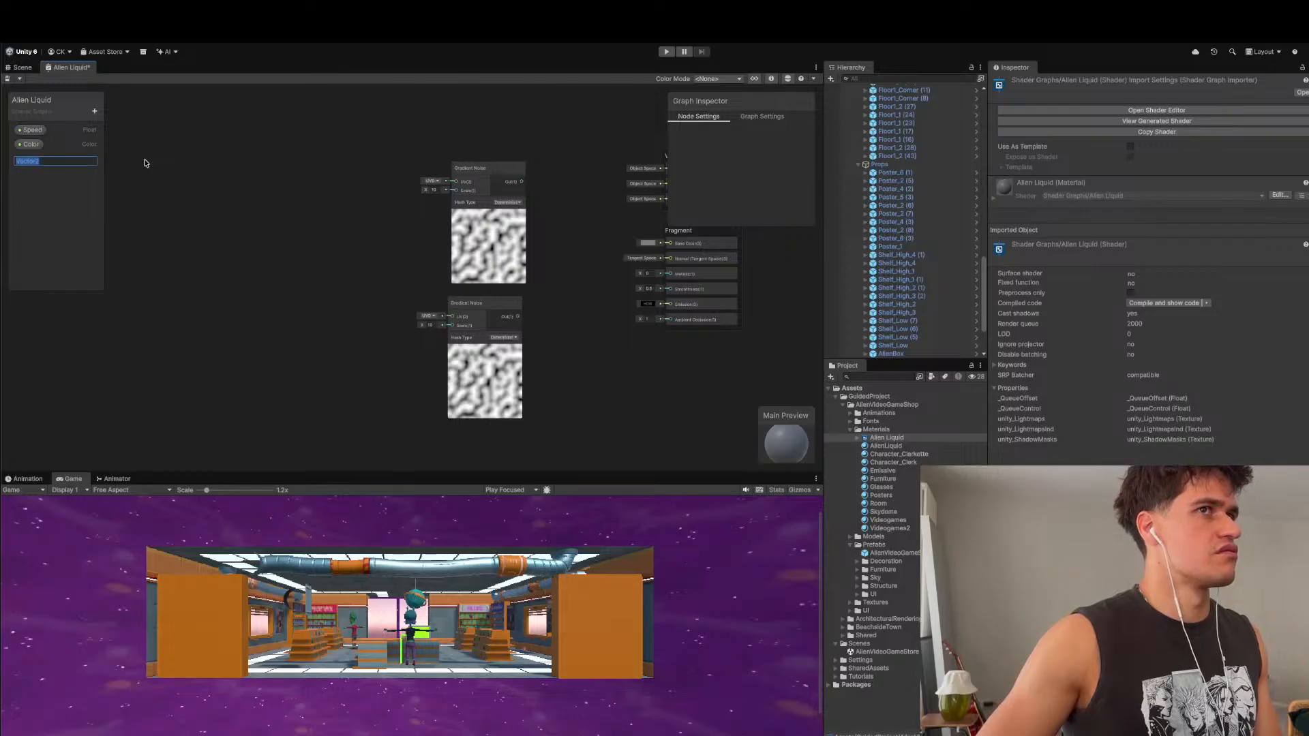
text(Scaole)
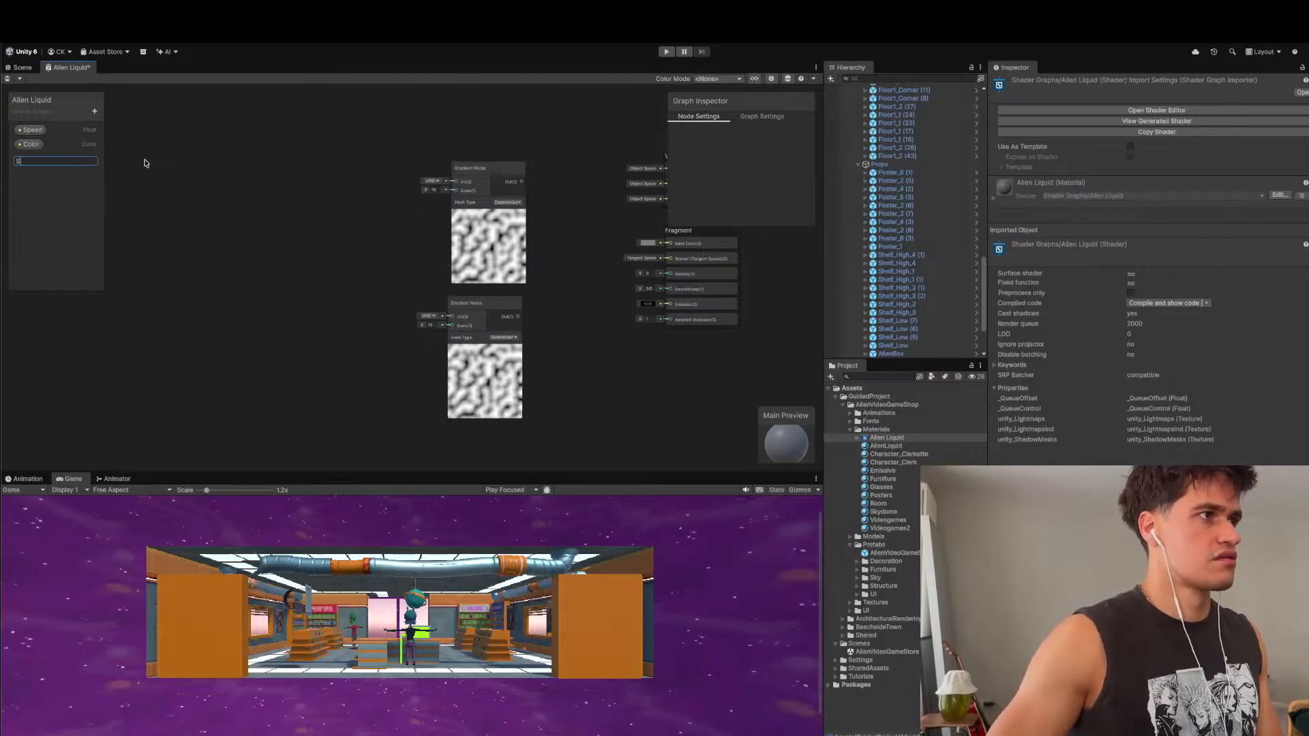
key(BackSpace)
key(BackSpace)
key(BackSpace)
text(le)
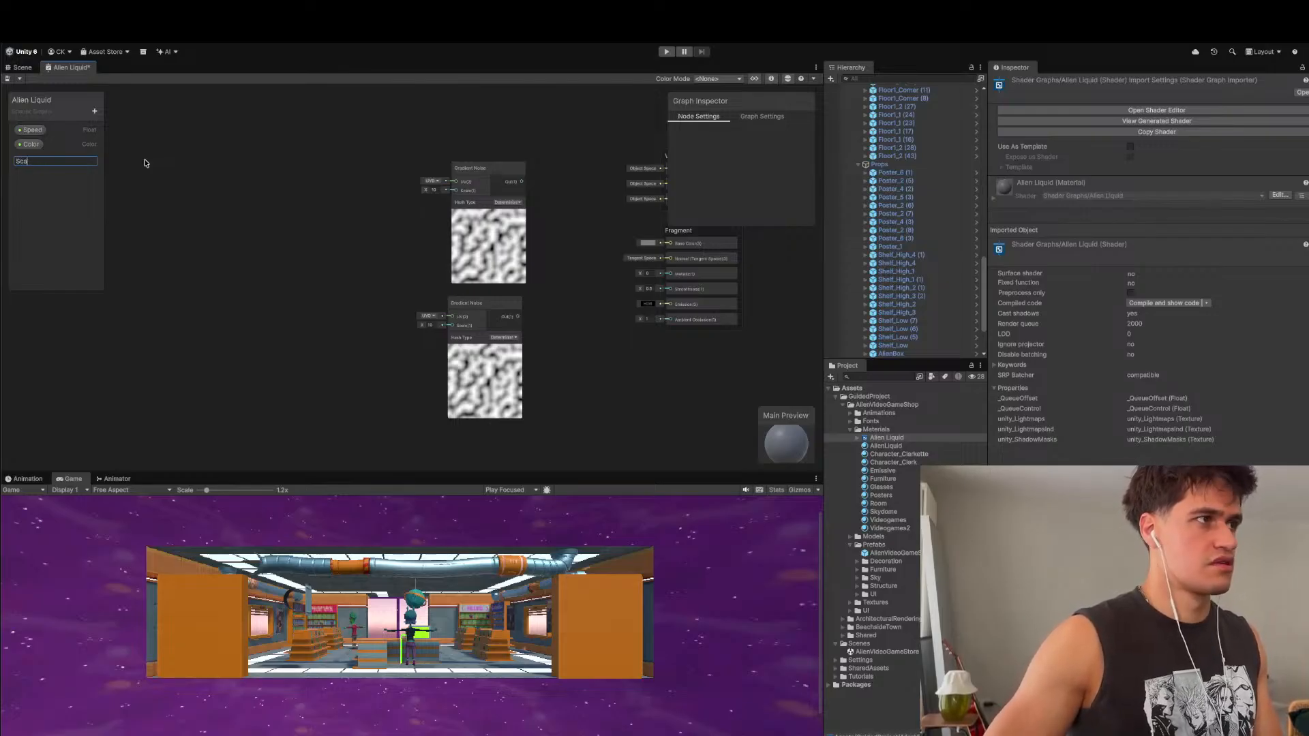
key(Return)
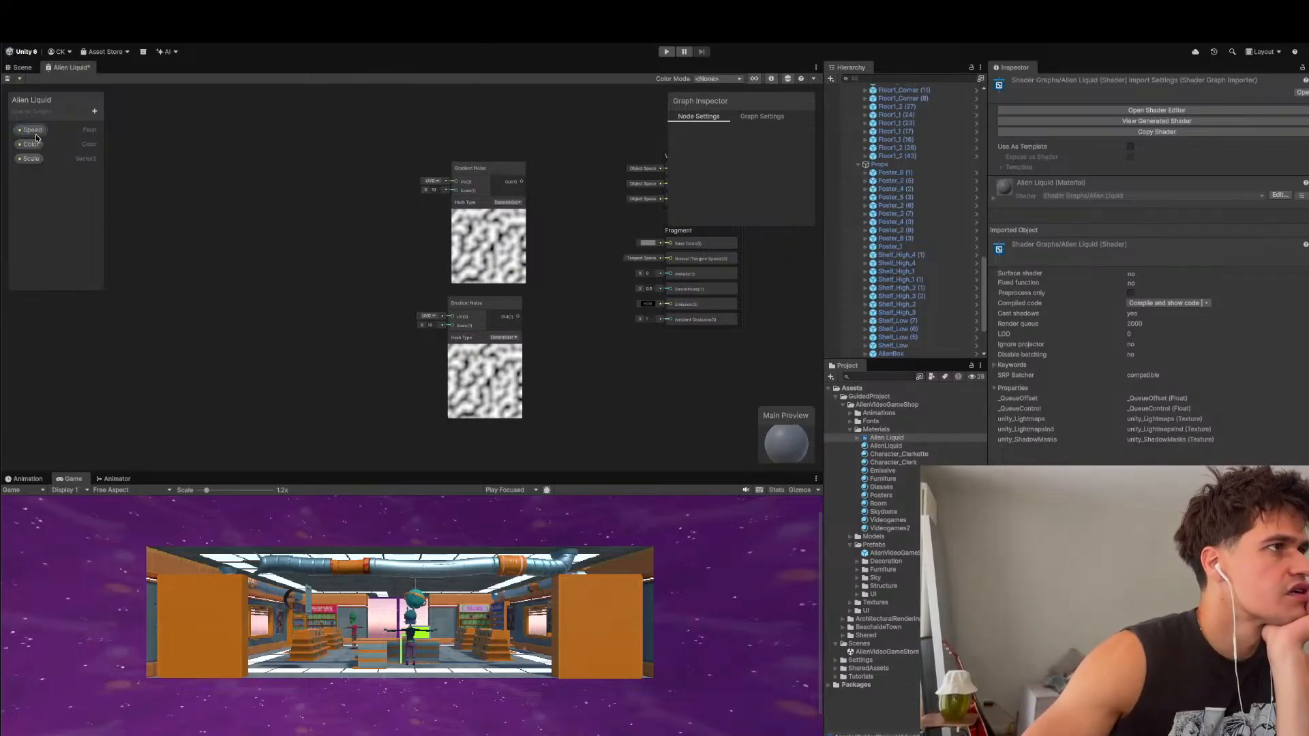
- Place the Speed property and a Multiply node in the graph, wiring Speed through Multiply's A input into the upper Gradient Noise's UV
drag(222, 278, 241, 281)
right_click(294, 281)
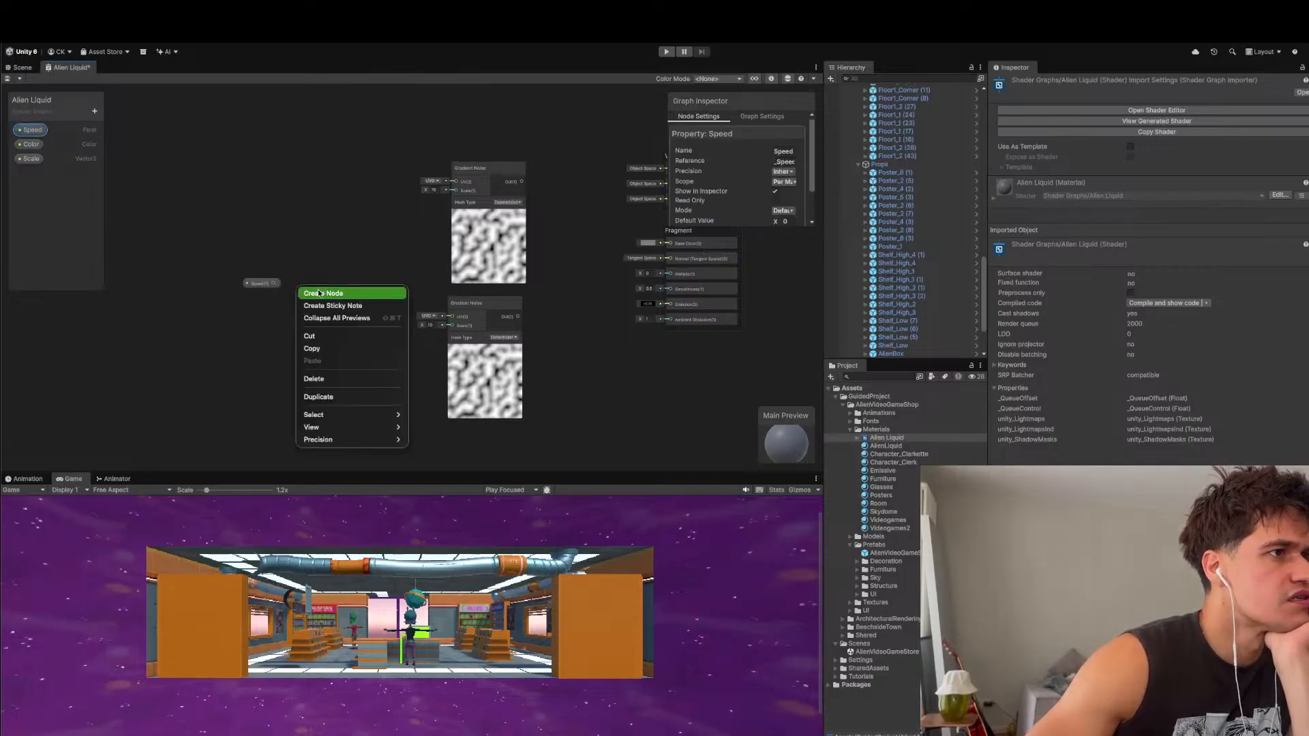
click(324, 293)
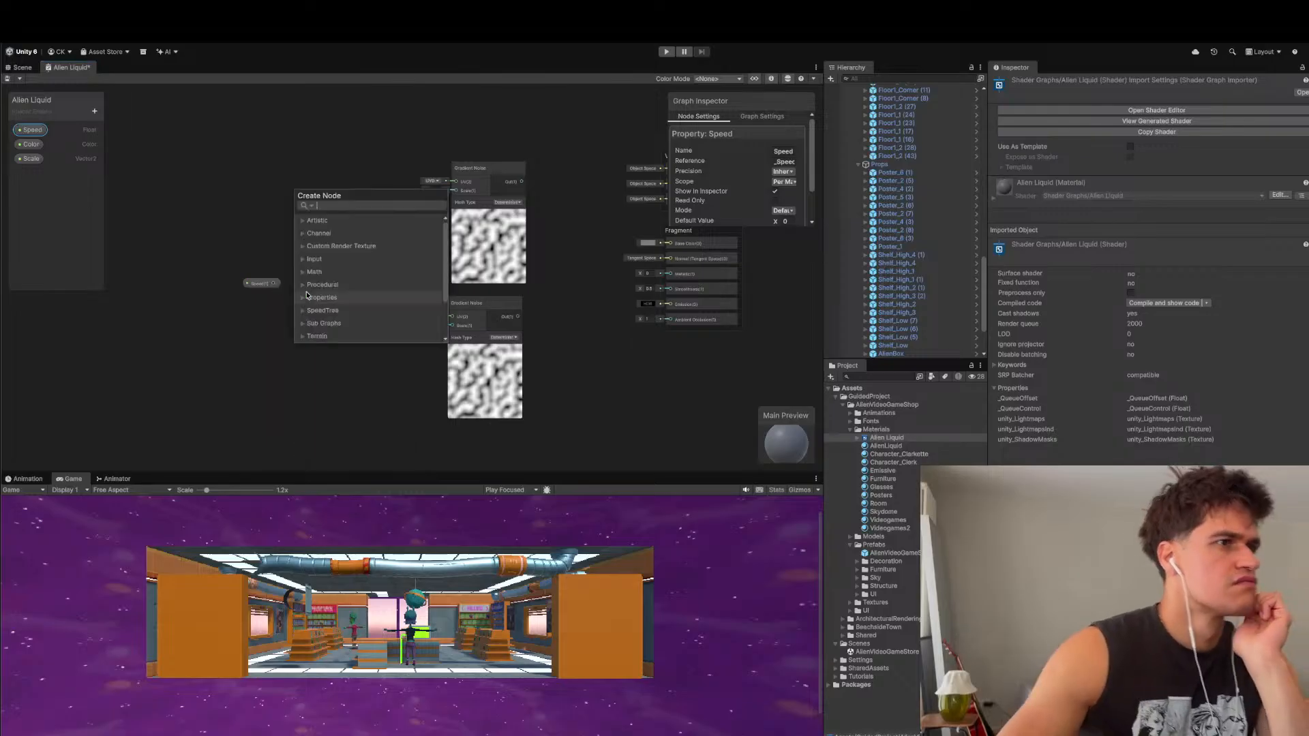
text(mul)
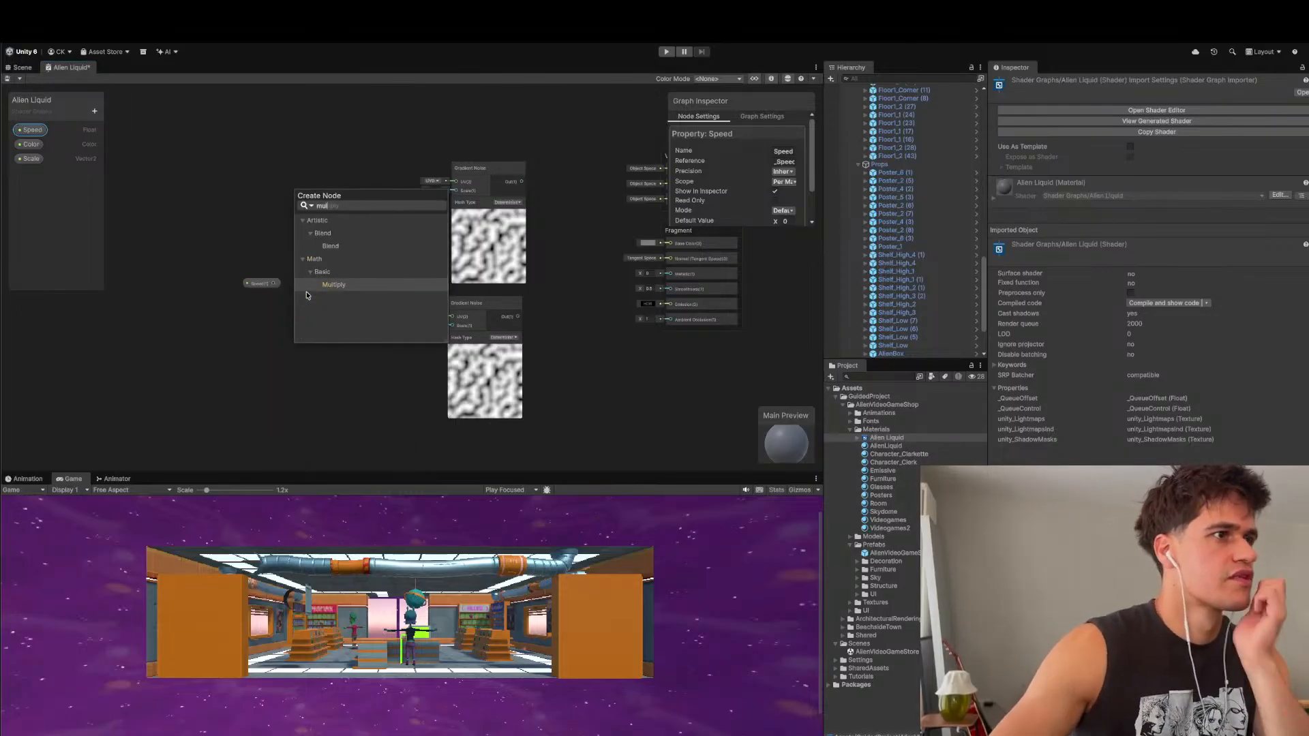
click(334, 285)
drag(333, 293, 355, 215)
drag(281, 283, 457, 182)
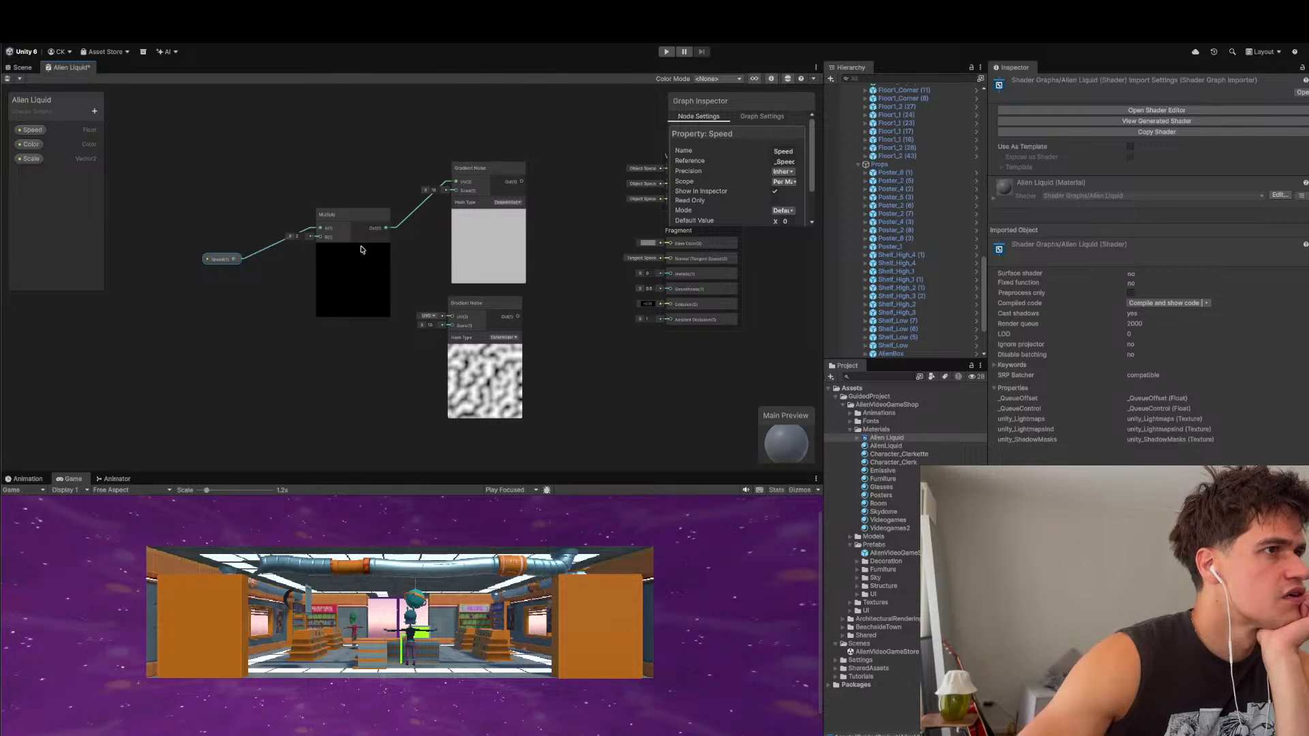
- Set the Speed property's default value to 1
scroll(765, 191, down, 2)
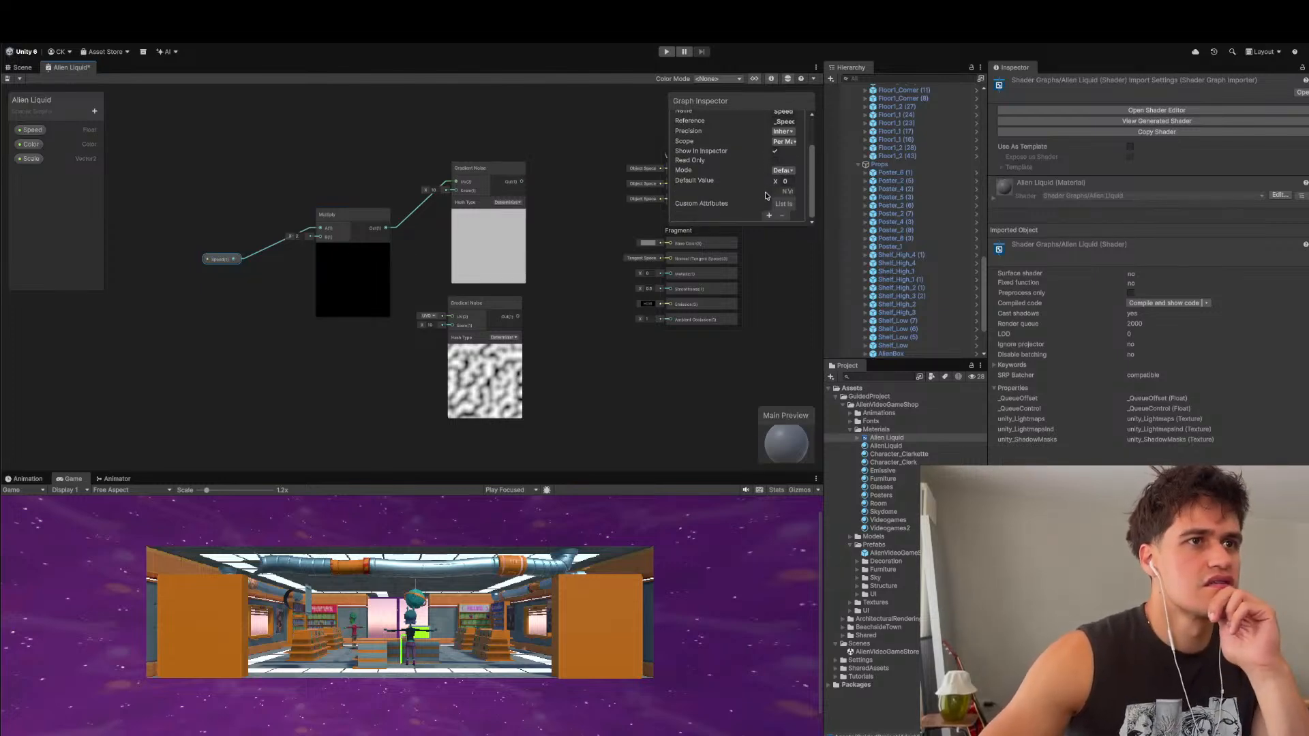
click(788, 182)
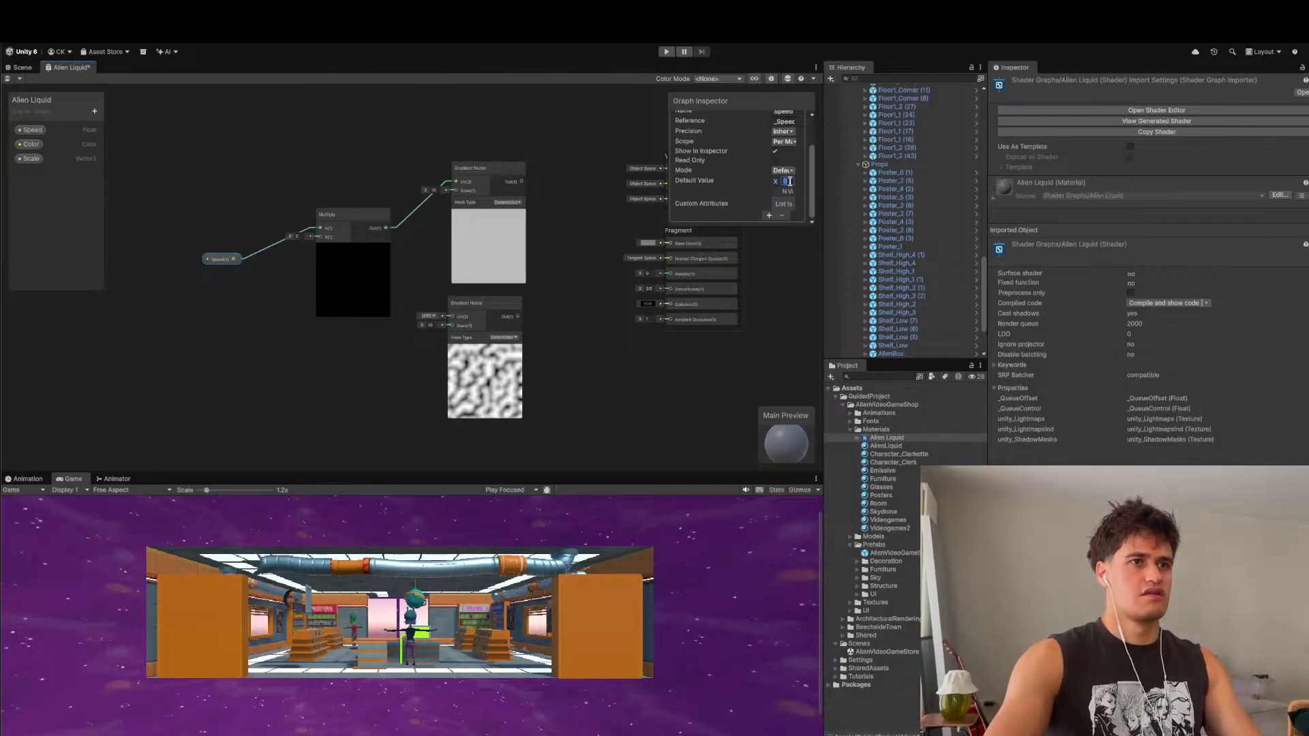
text(2)
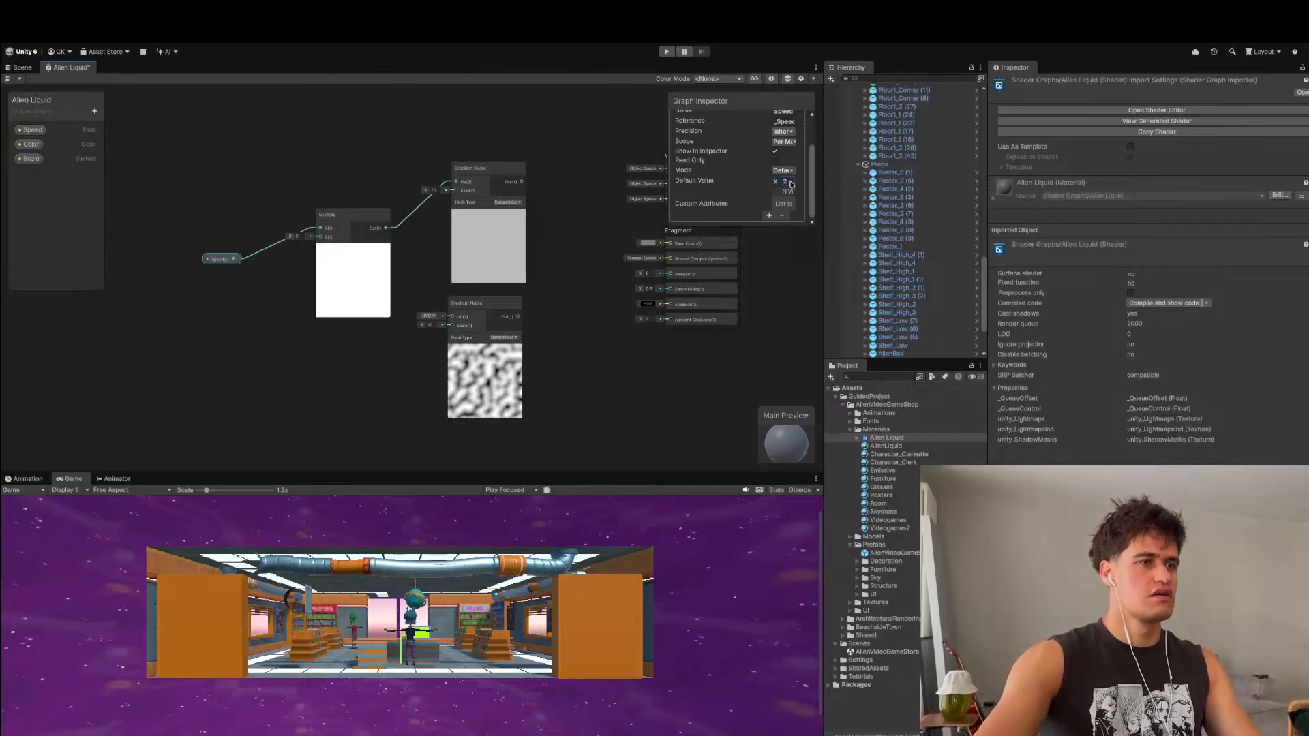
text(1)
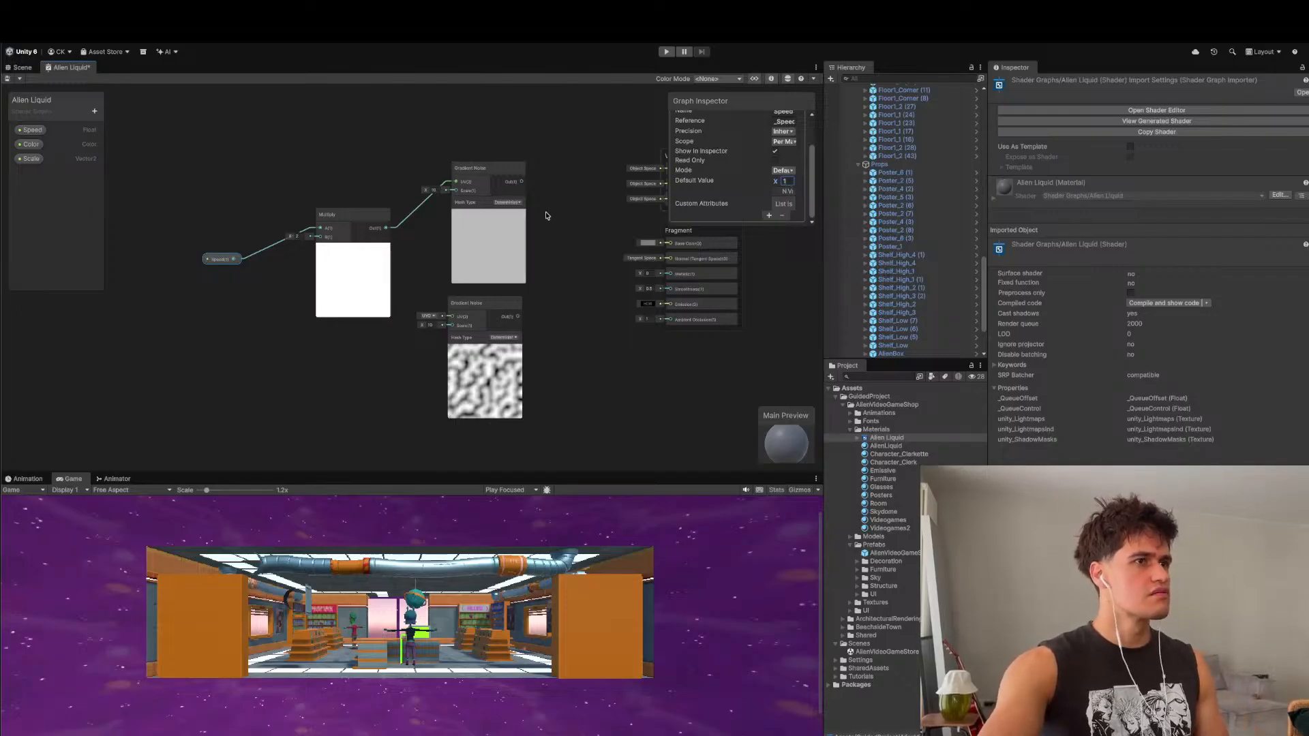
- Add a Time node to the graph and wire its Time output into the Multiply node's B input
scroll(457, 195, up, 3)
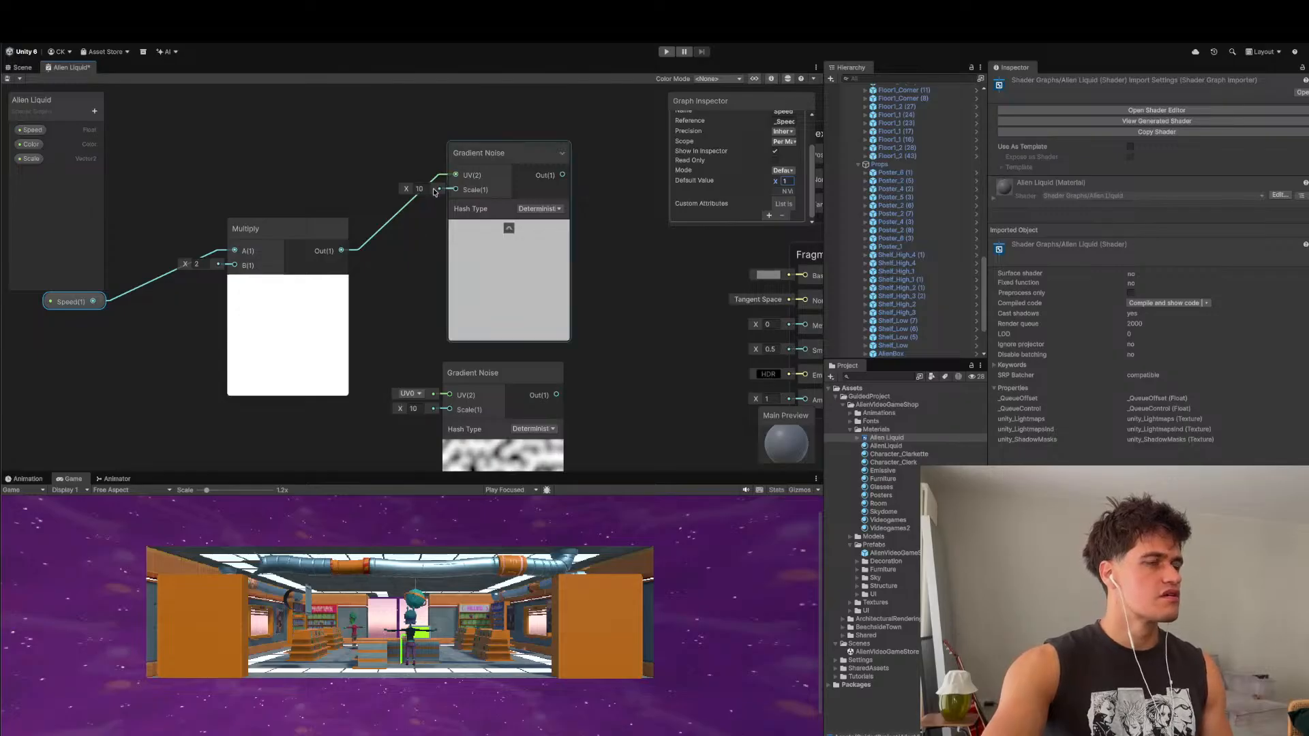
scroll(400, 219, down, 4)
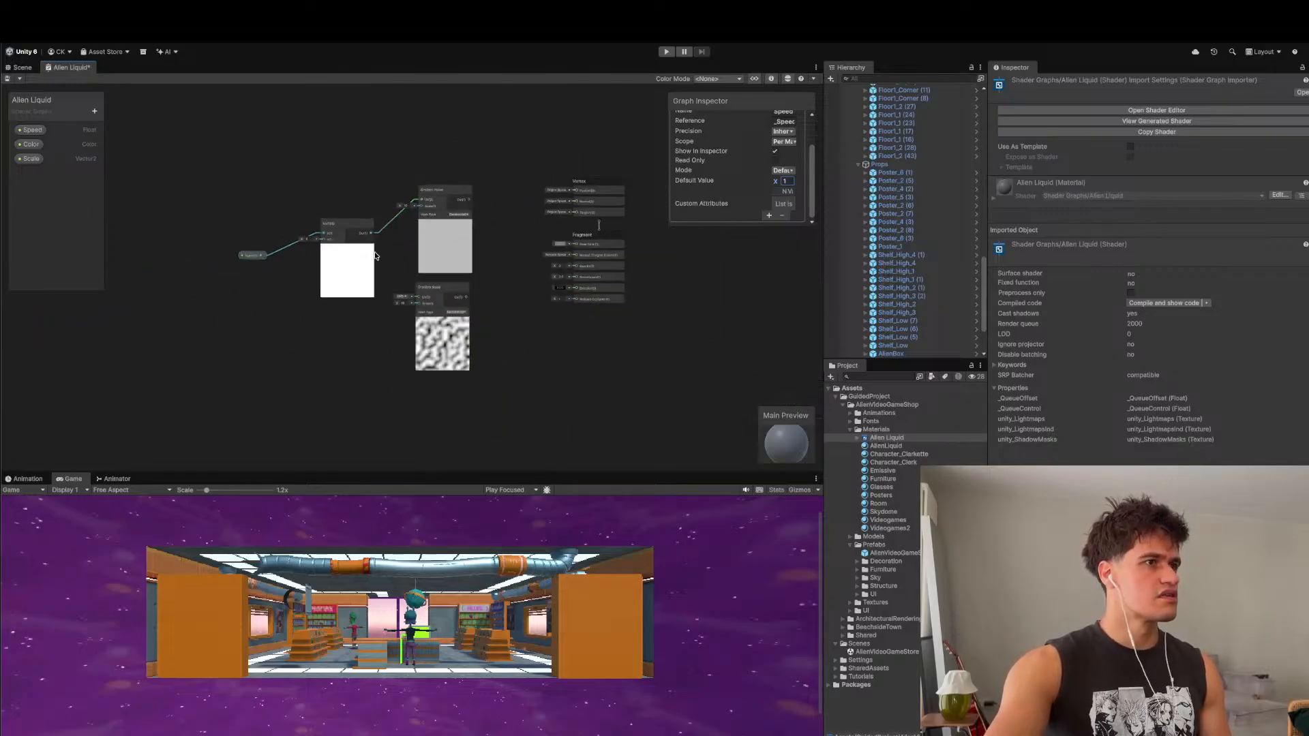
click(302, 439)
right_click(323, 394)
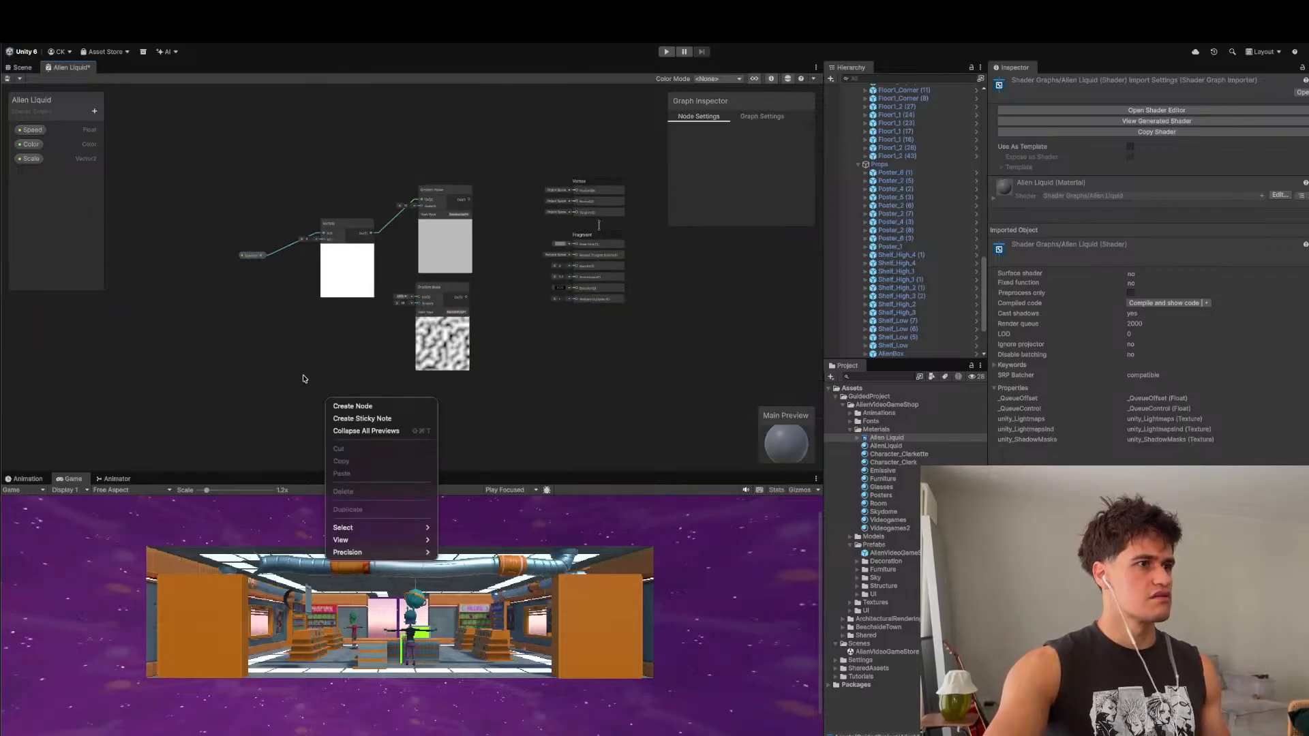
click(333, 407)
text(time)
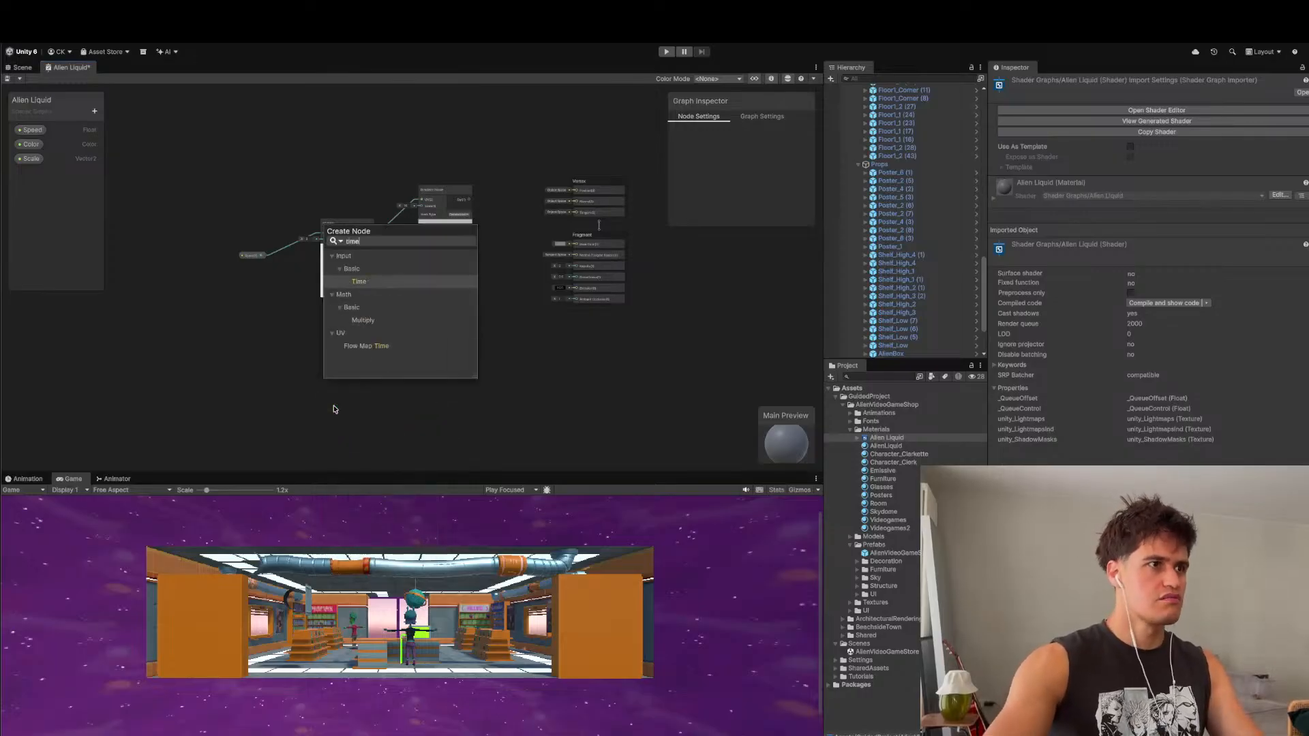
key(Return)
drag(335, 409, 349, 192)
scroll(280, 314, up, 3)
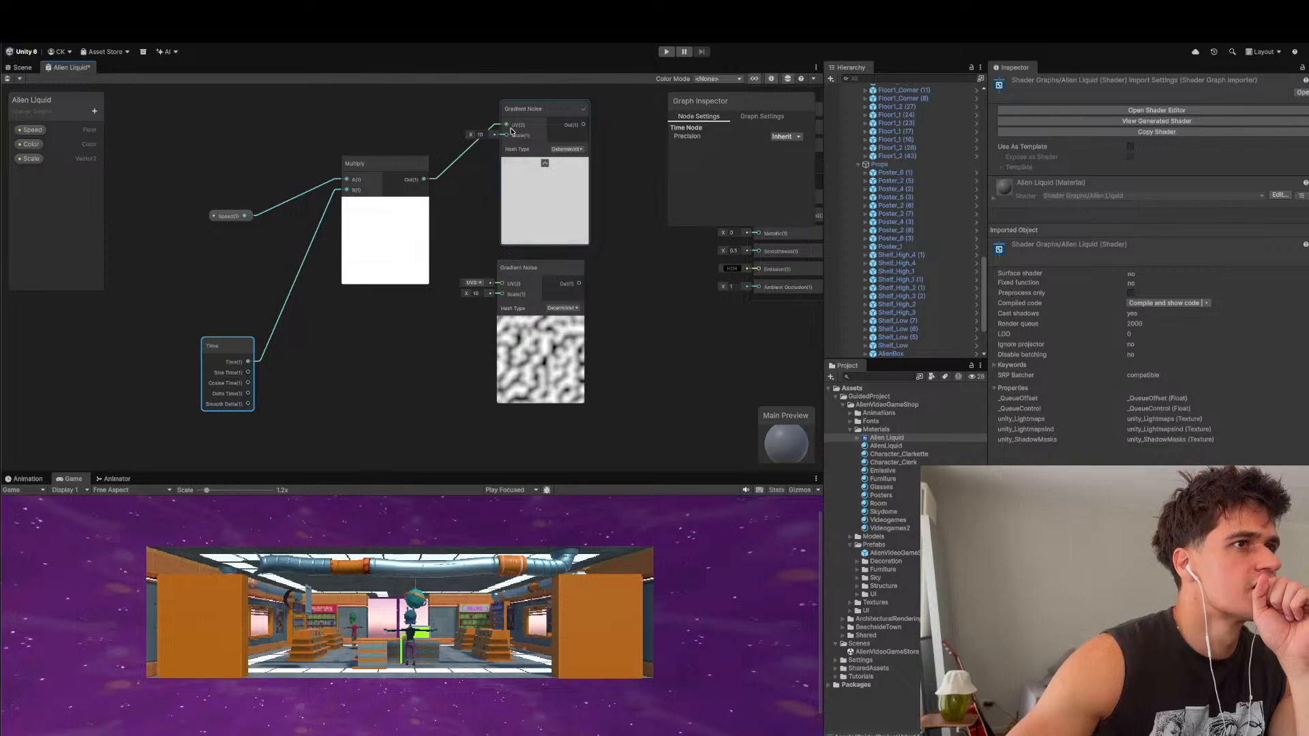
- Disconnect the Multiply output from the upper Gradient Noise node's UV input
drag(508, 128, 483, 117)
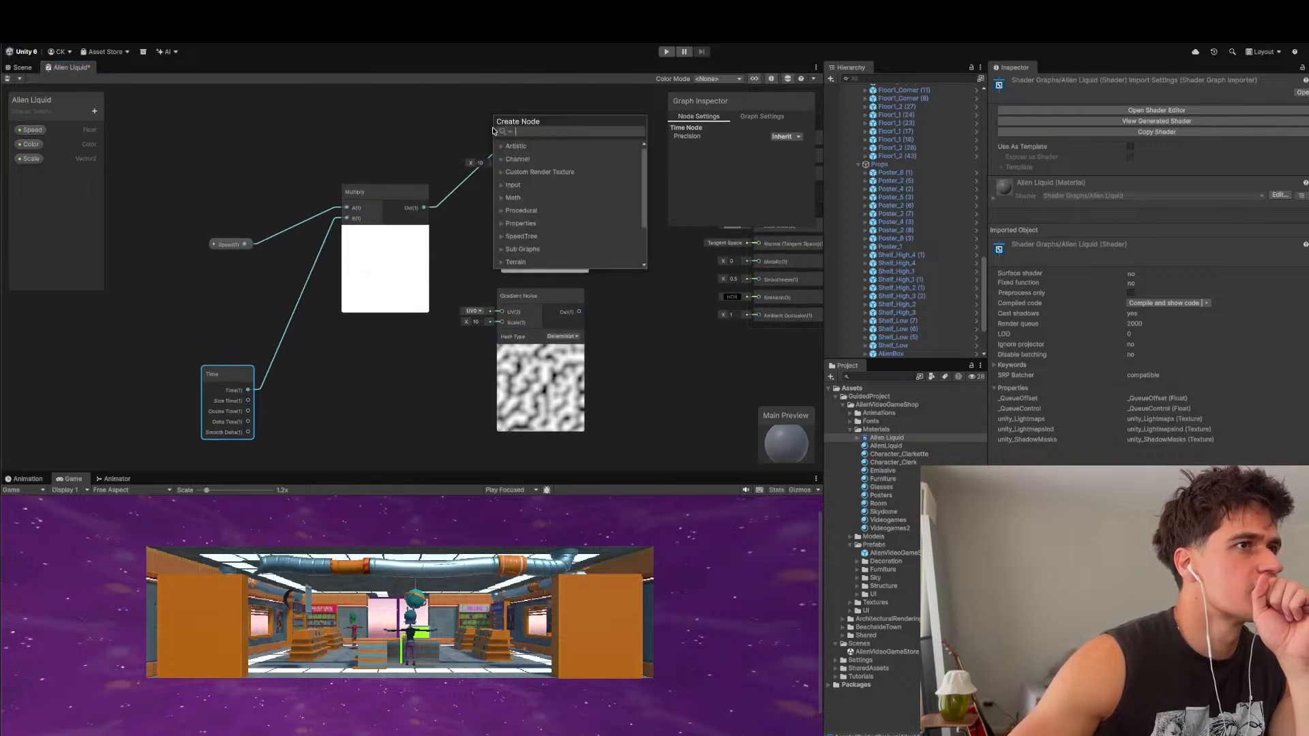
click(483, 116)
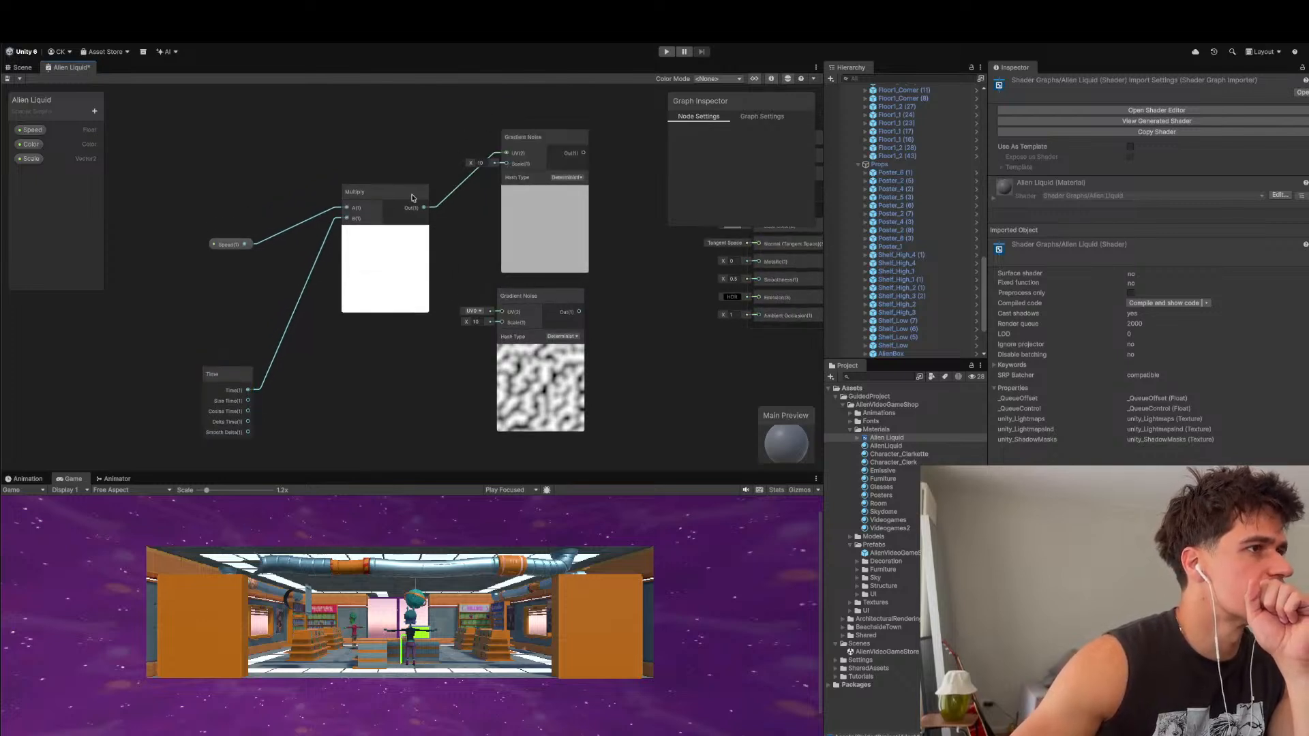
click(223, 243)
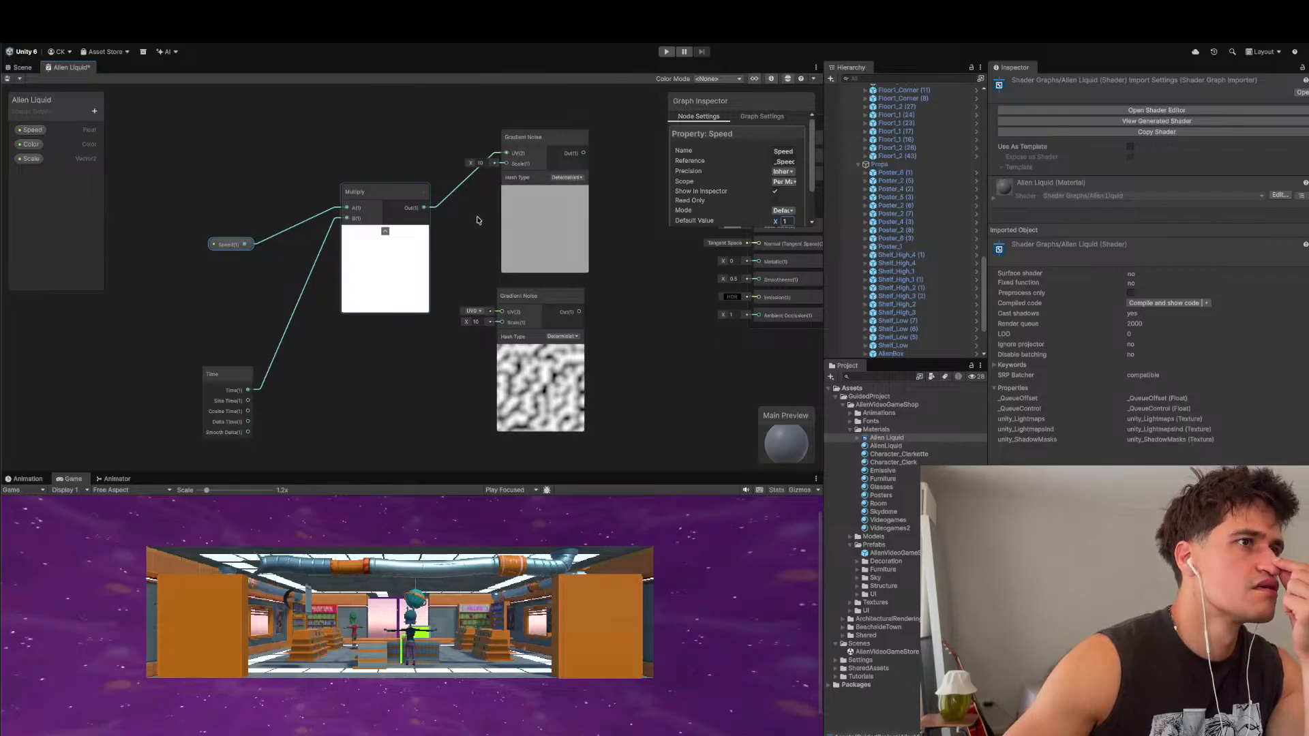
click(497, 156)
key(Delete)
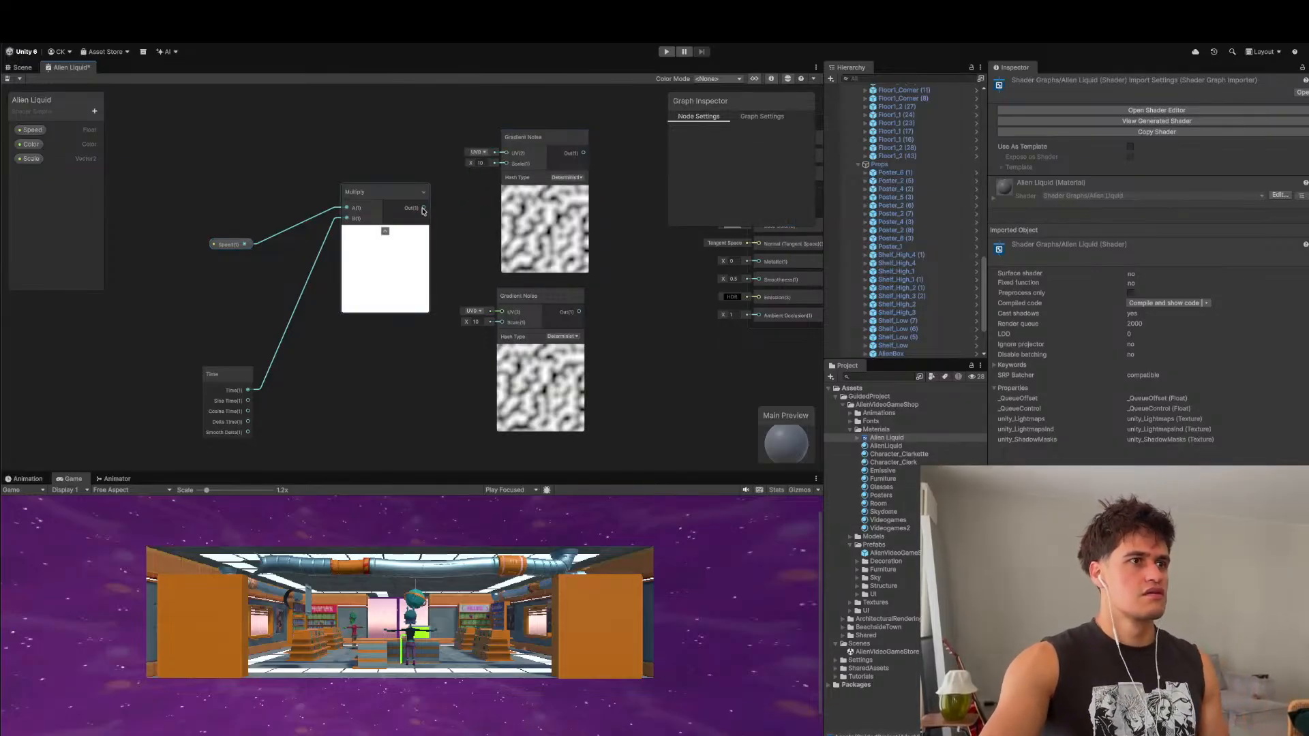
- Try wiring the Multiply output into the upper Gradient Noise node's Scale input, then delete that connection
drag(424, 207, 506, 164)
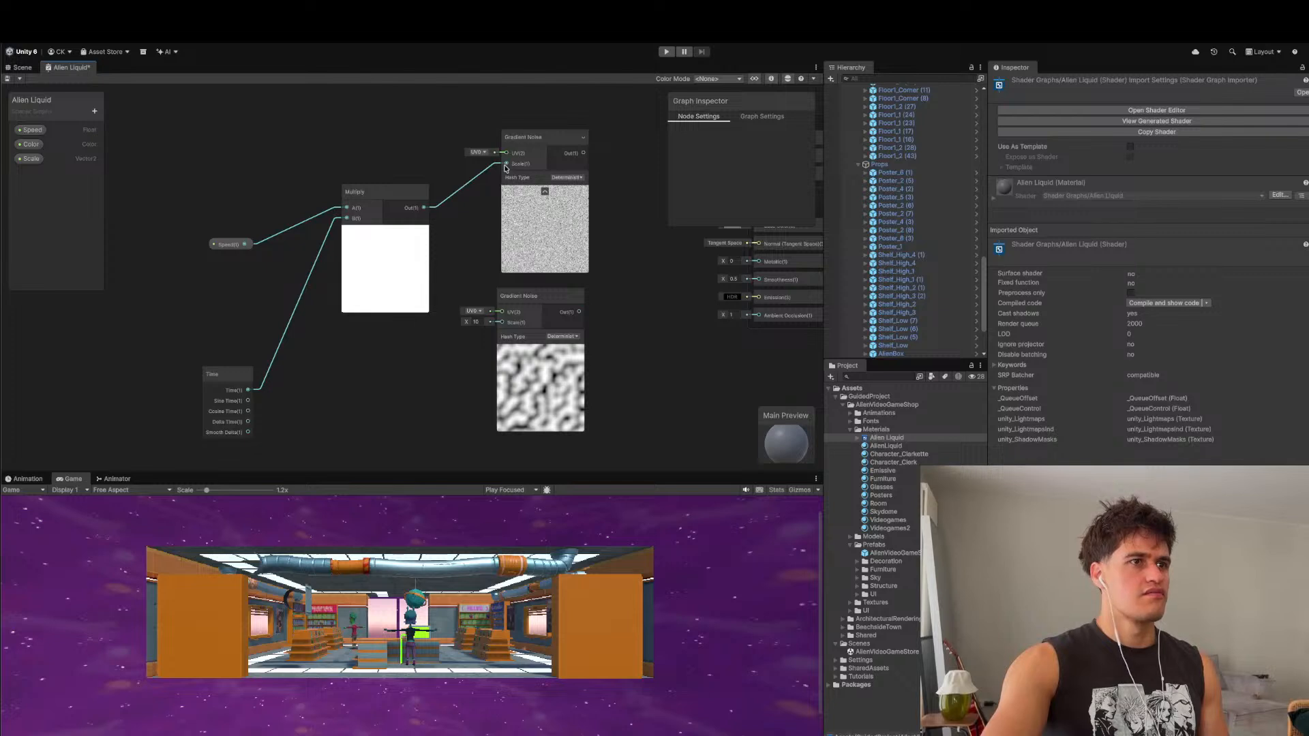
key(space)
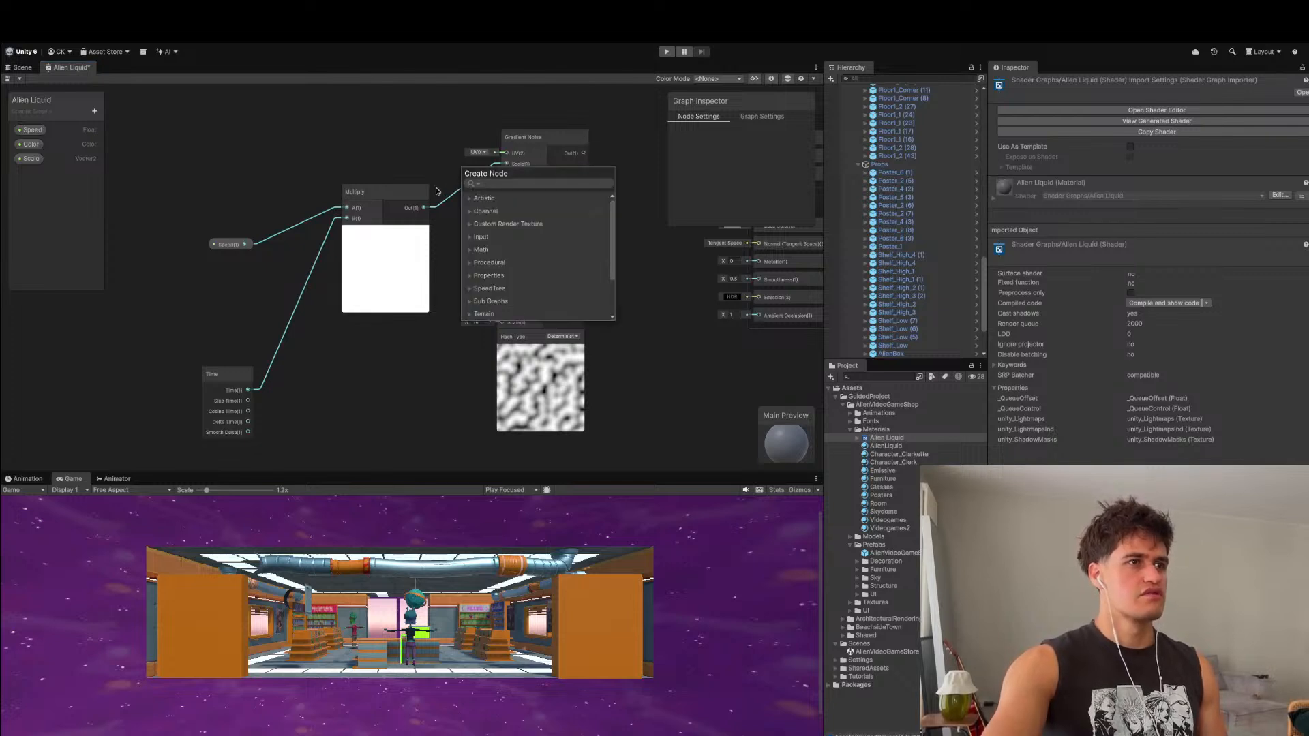
click(442, 193)
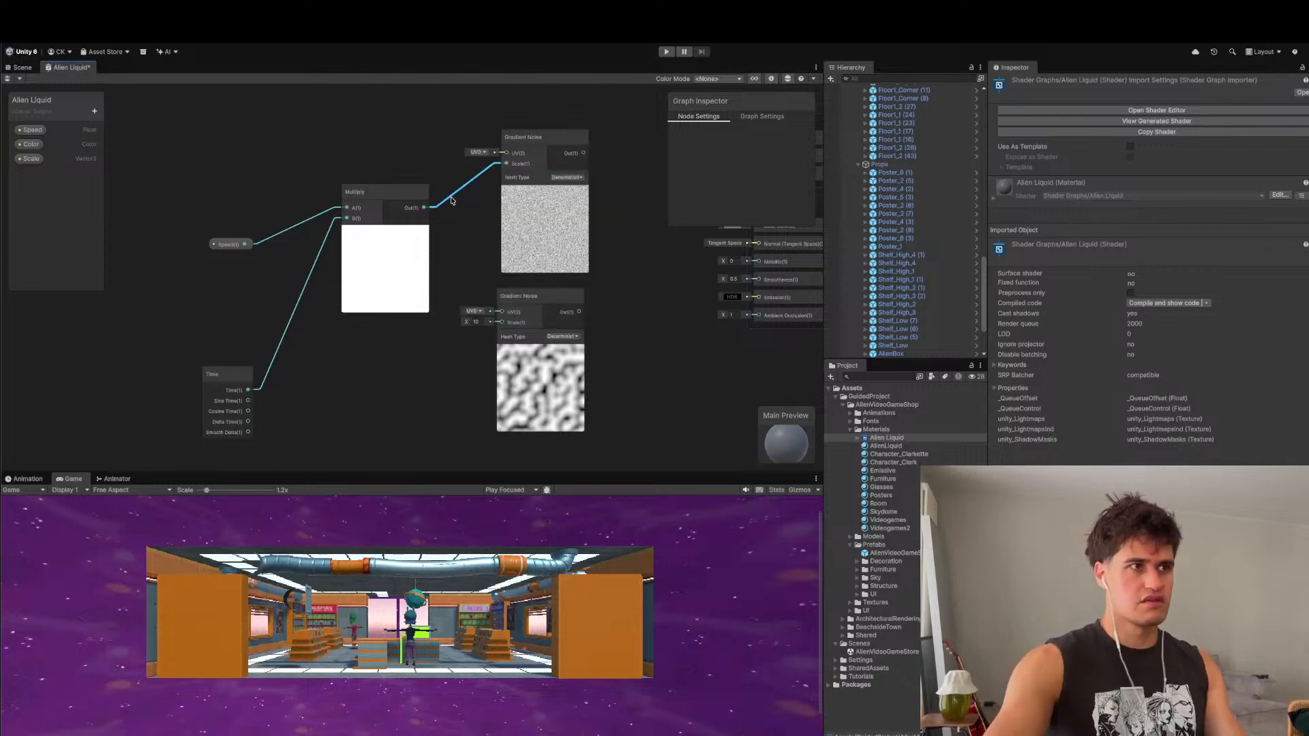
key(Delete)
click(411, 265)
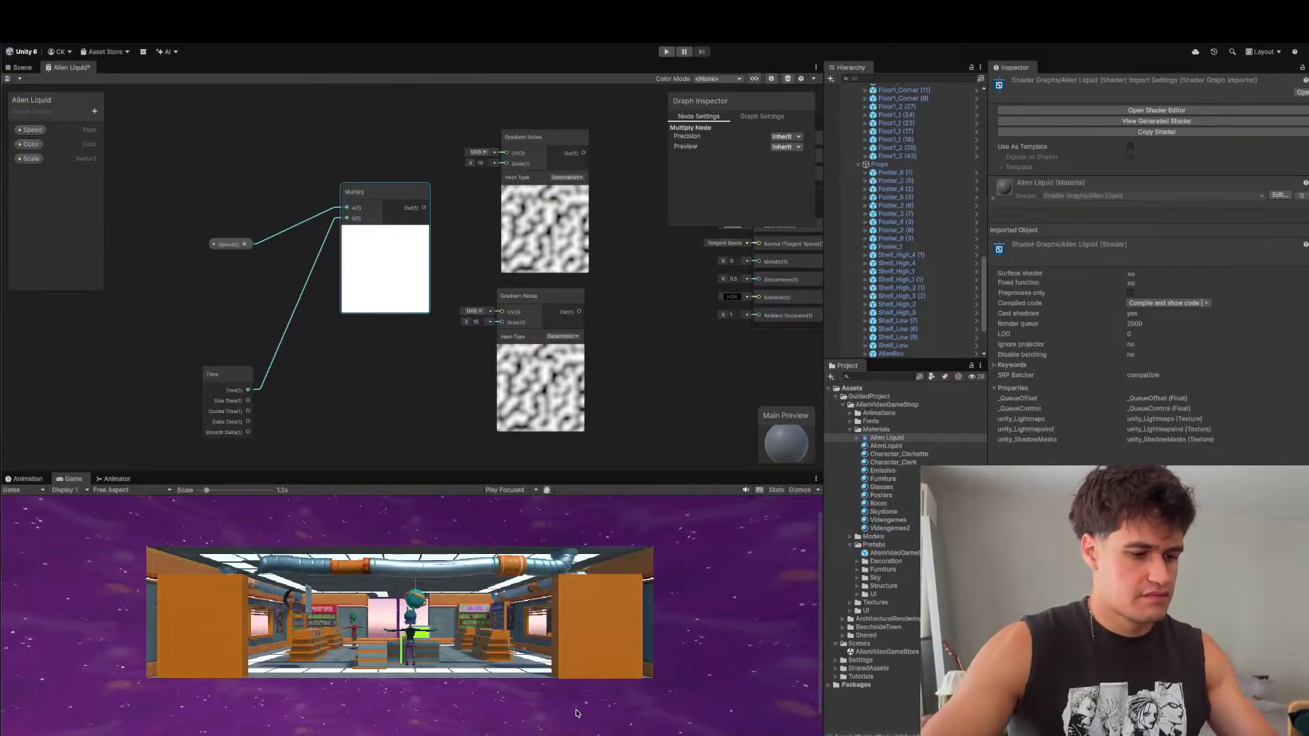
- Switch to Chrome and open Unity Learn's "Get started with Shader Graph" tutorial by way of the browsing history
key(super+Tab)
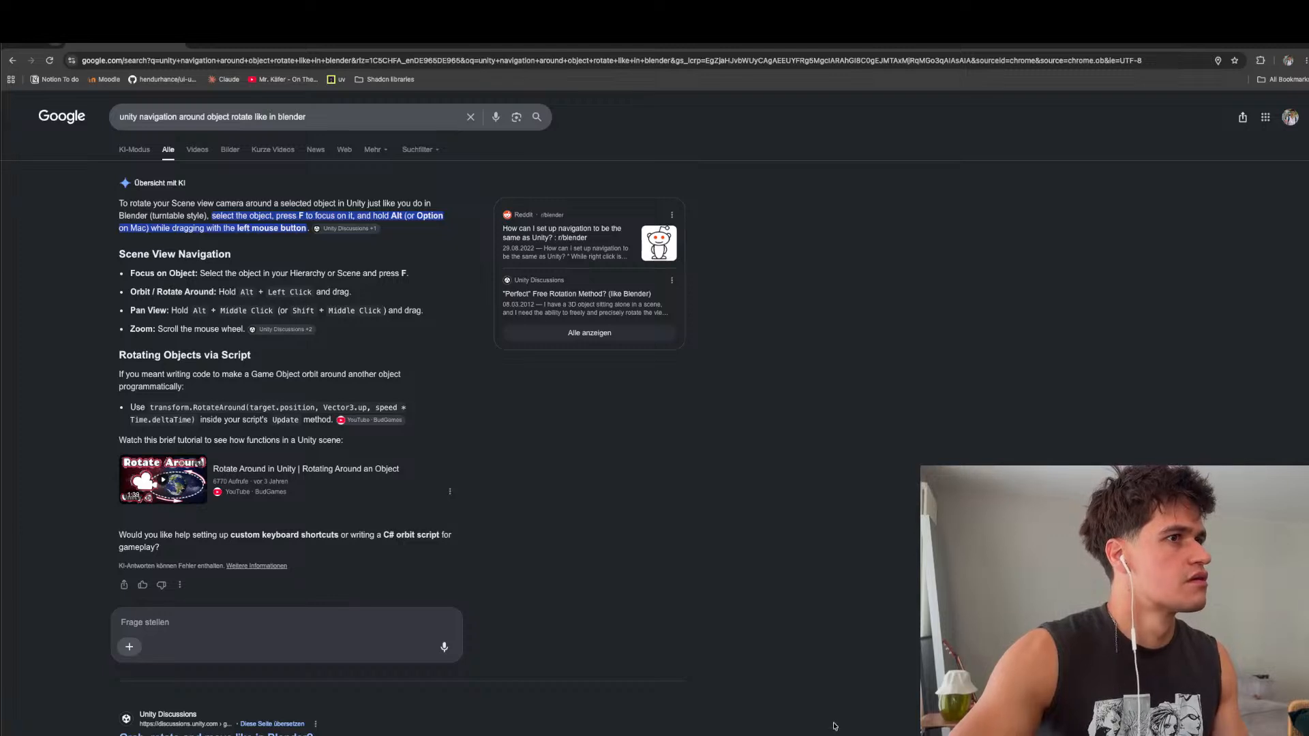
key(super+y)
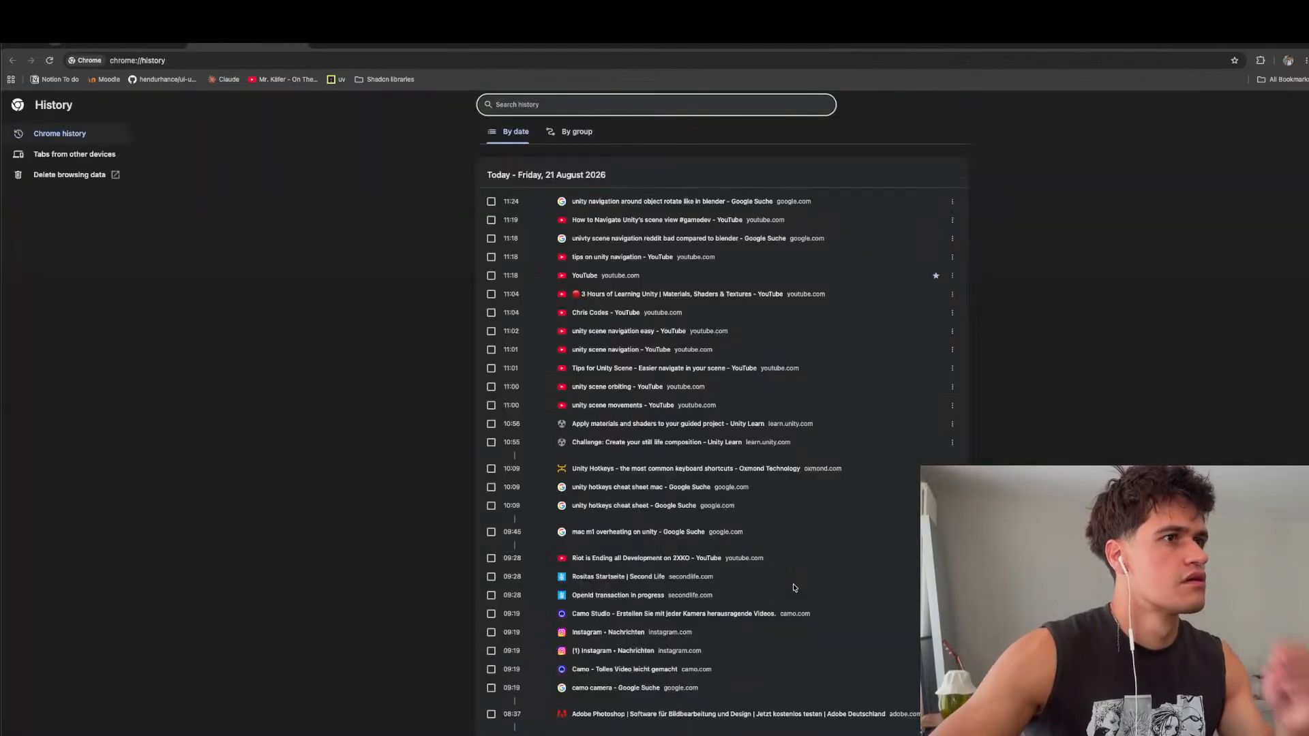
click(660, 426)
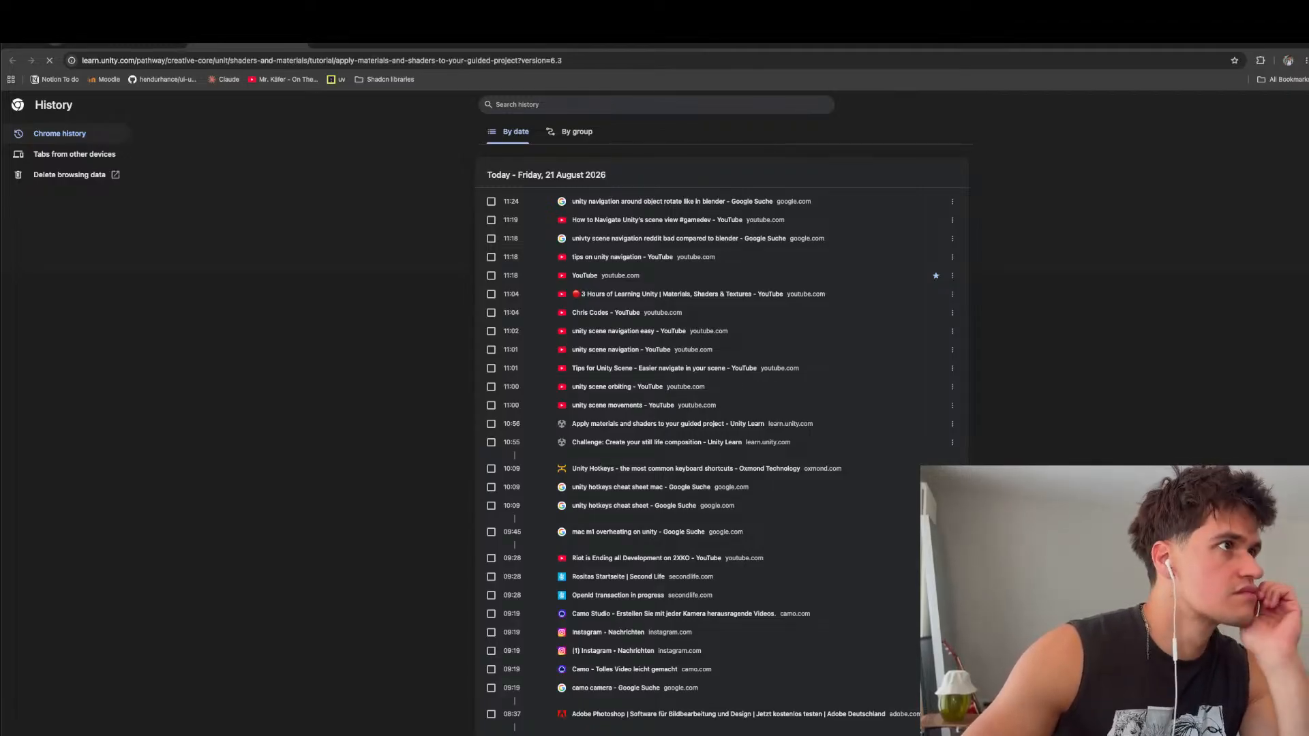
scroll(126, 489, up, 5)
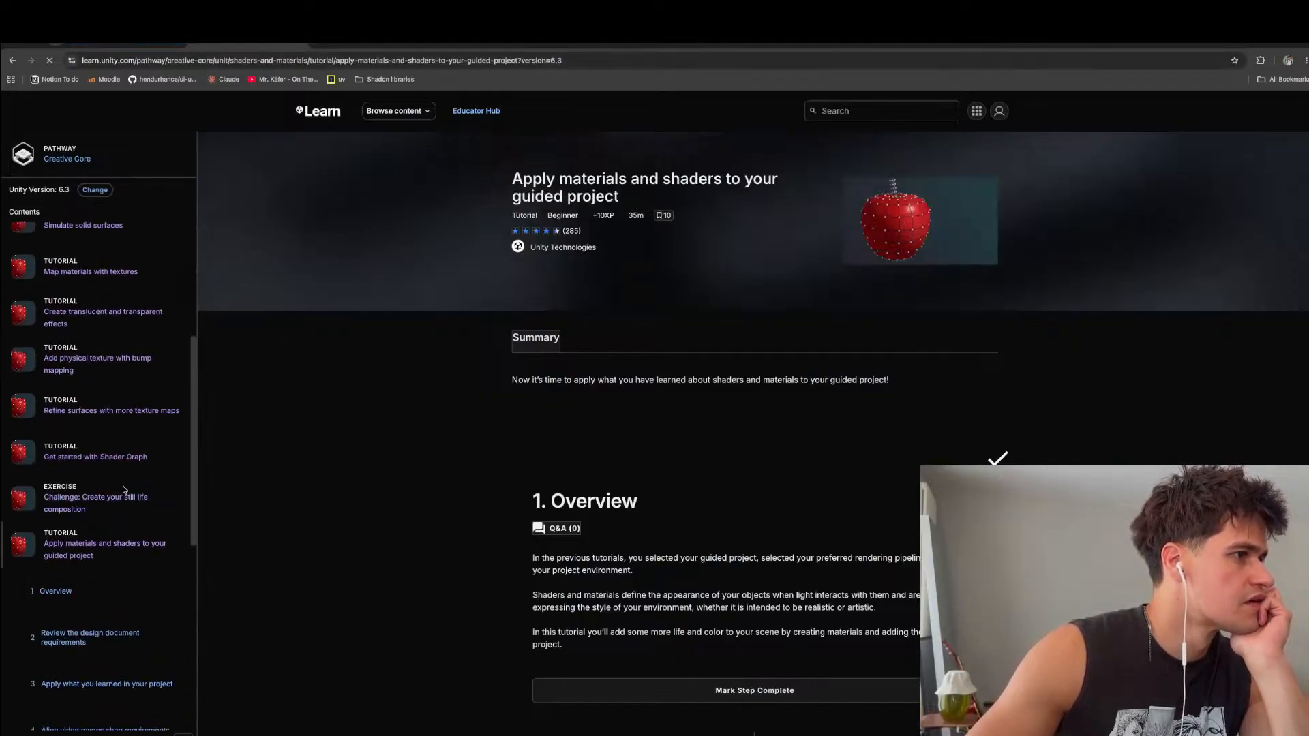
click(128, 458)
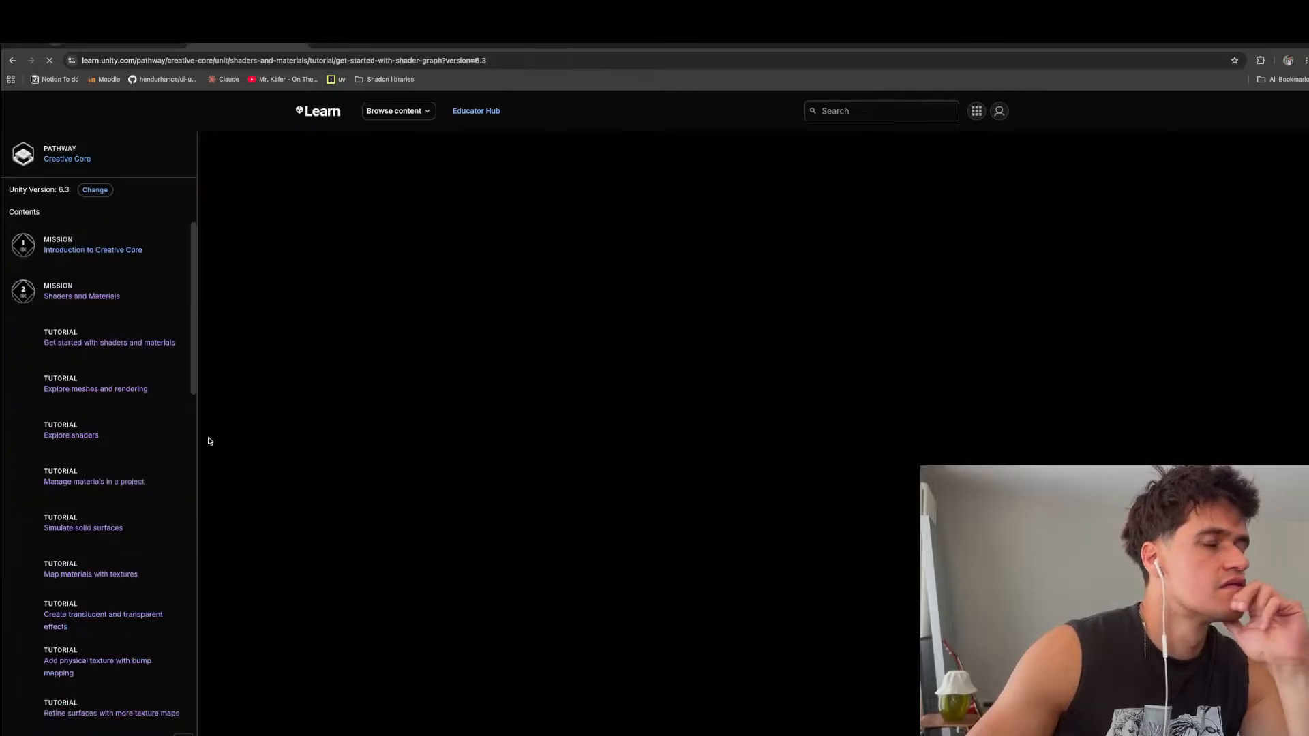
- Review the tutorial's "Create motion over time" section for how to animate the Gradient Noise
scroll(337, 477, down, 15)
scroll(340, 480, down, 20)
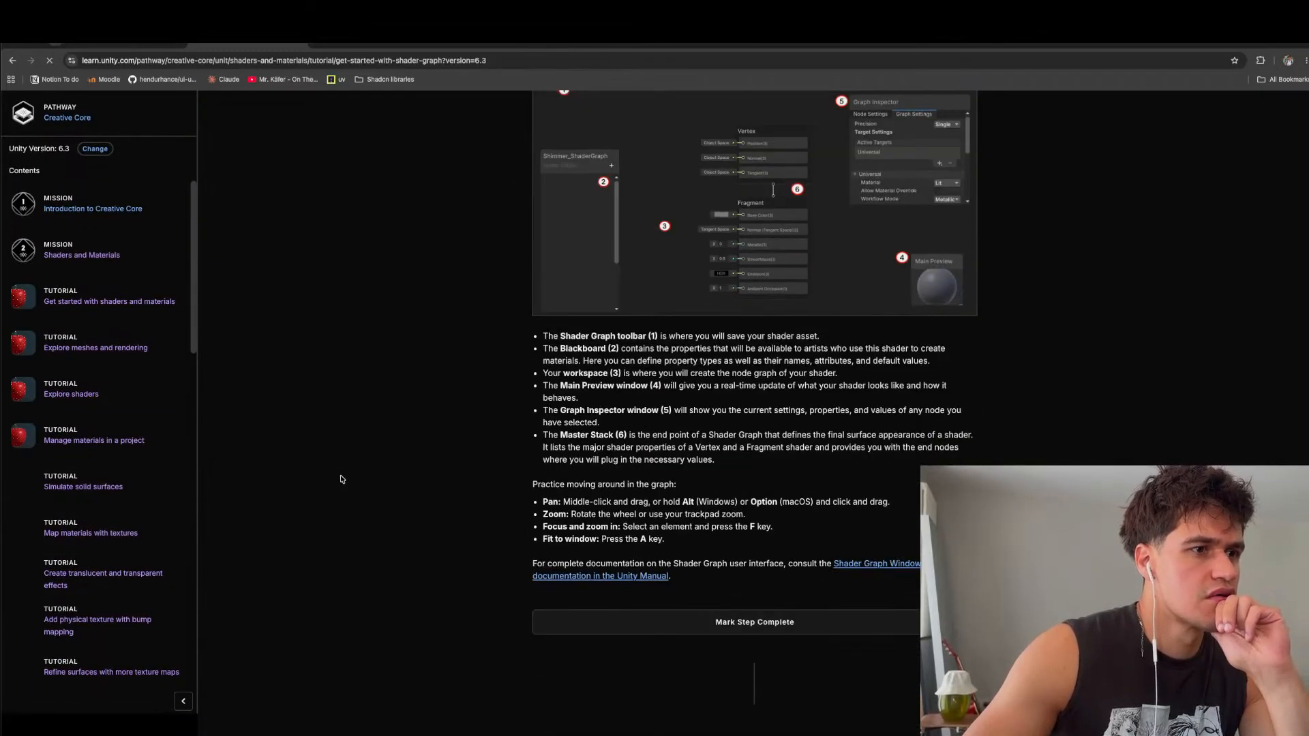
scroll(342, 479, down, 2)
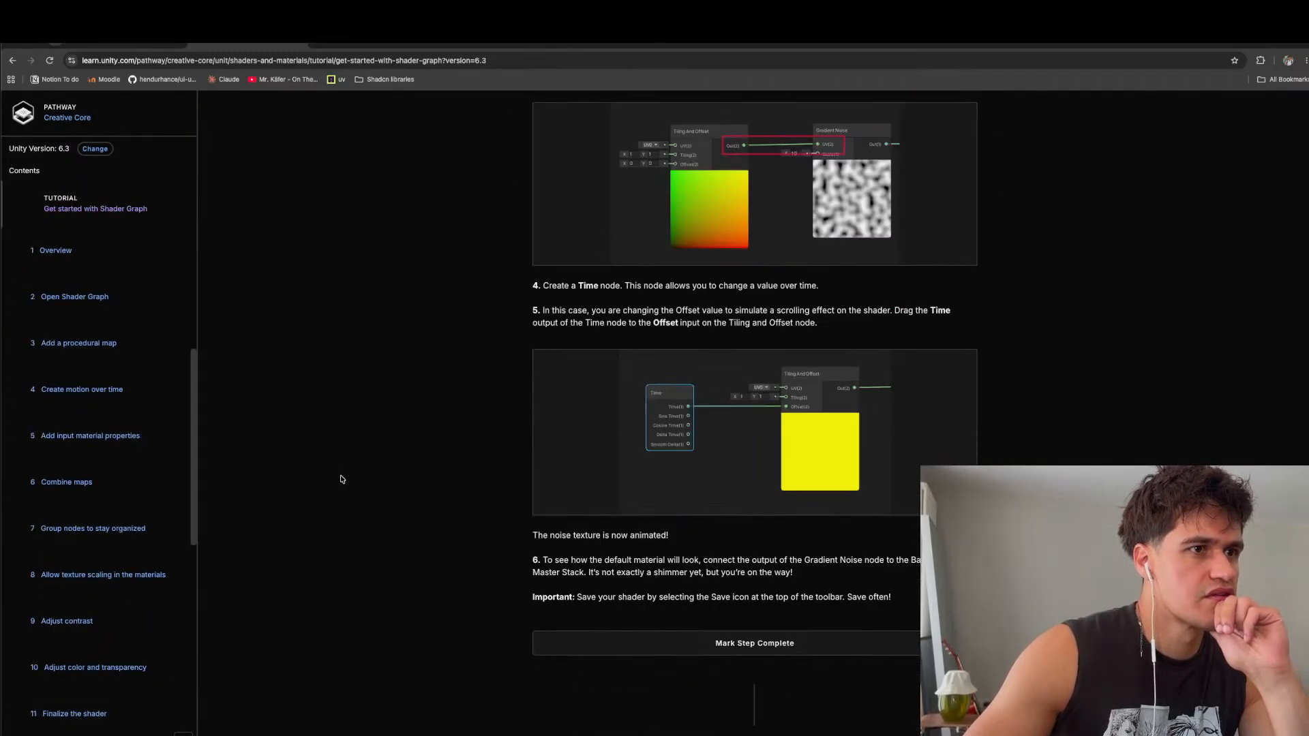
scroll(341, 479, up, 6)
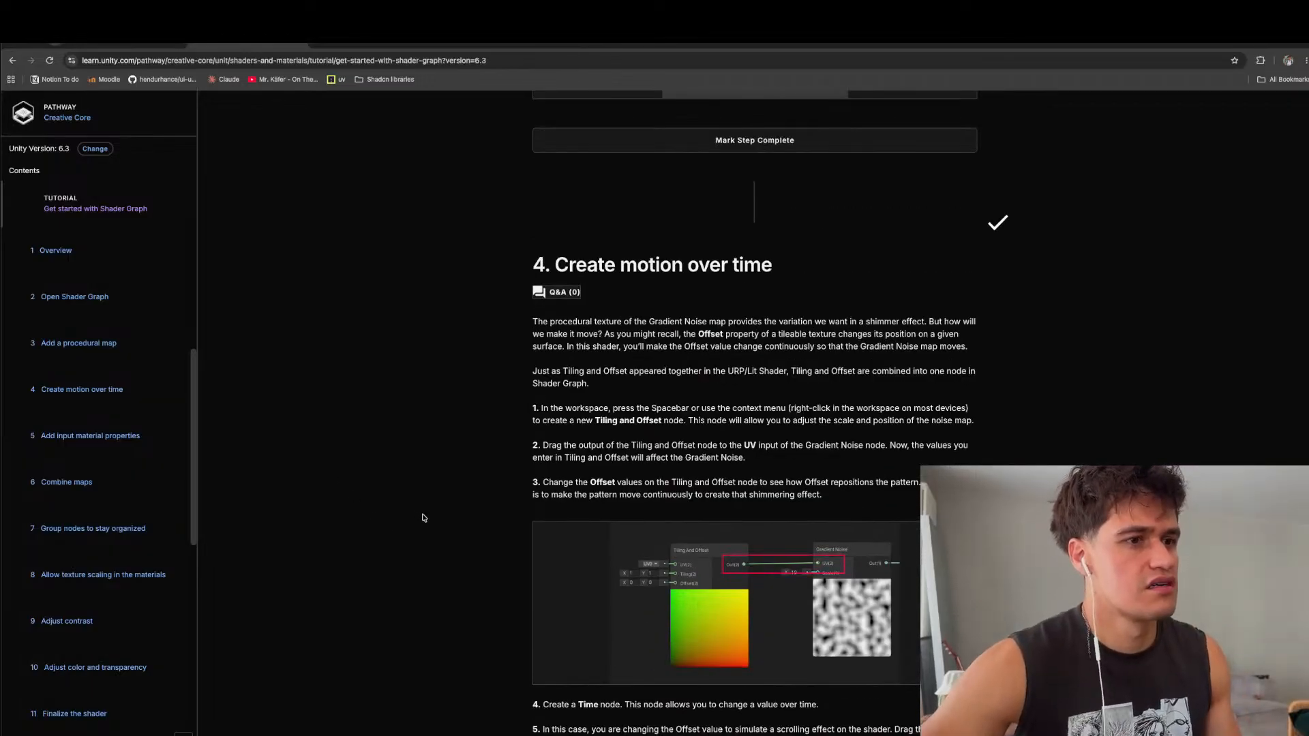
scroll(423, 519, up, 6)
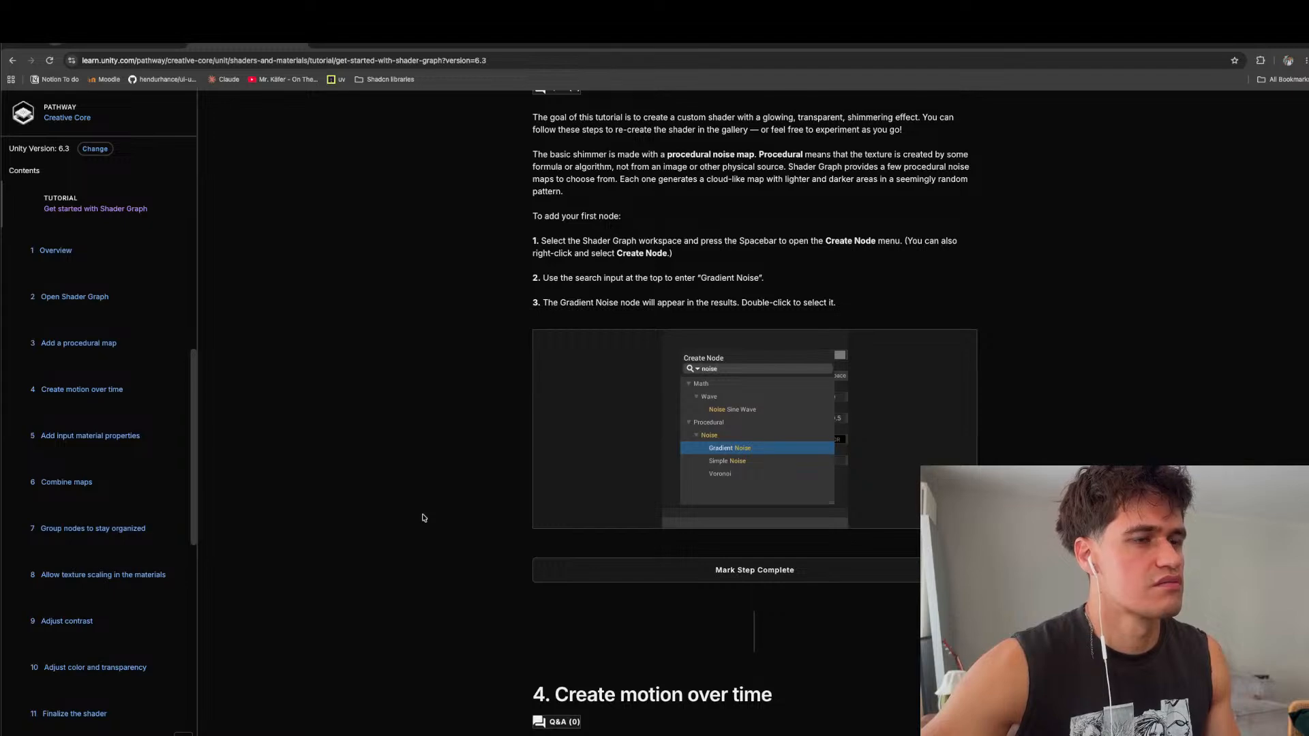
scroll(423, 519, down, 9)
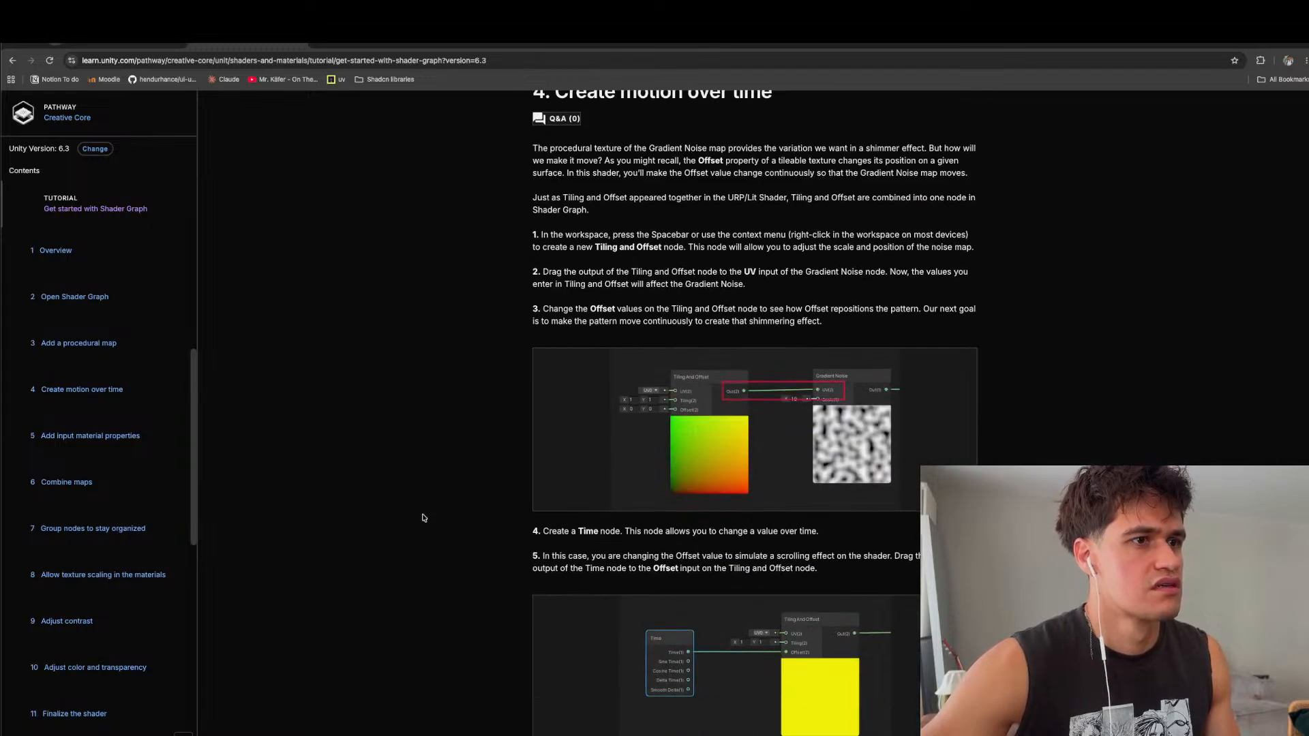
scroll(423, 518, down, 4)
- Switch back to Unity and add a Tiling And Offset node to the Alien Liquid graph
key(super+Tab)
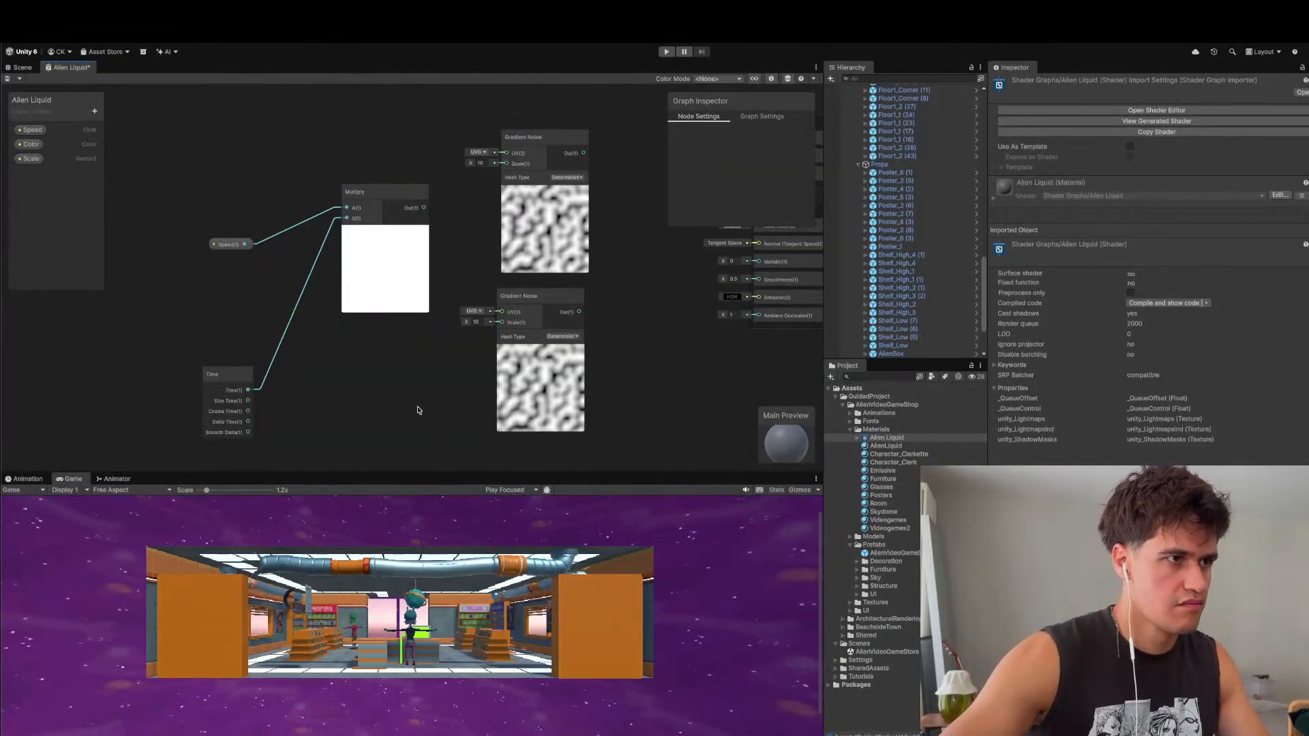
right_click(420, 412)
click(427, 421)
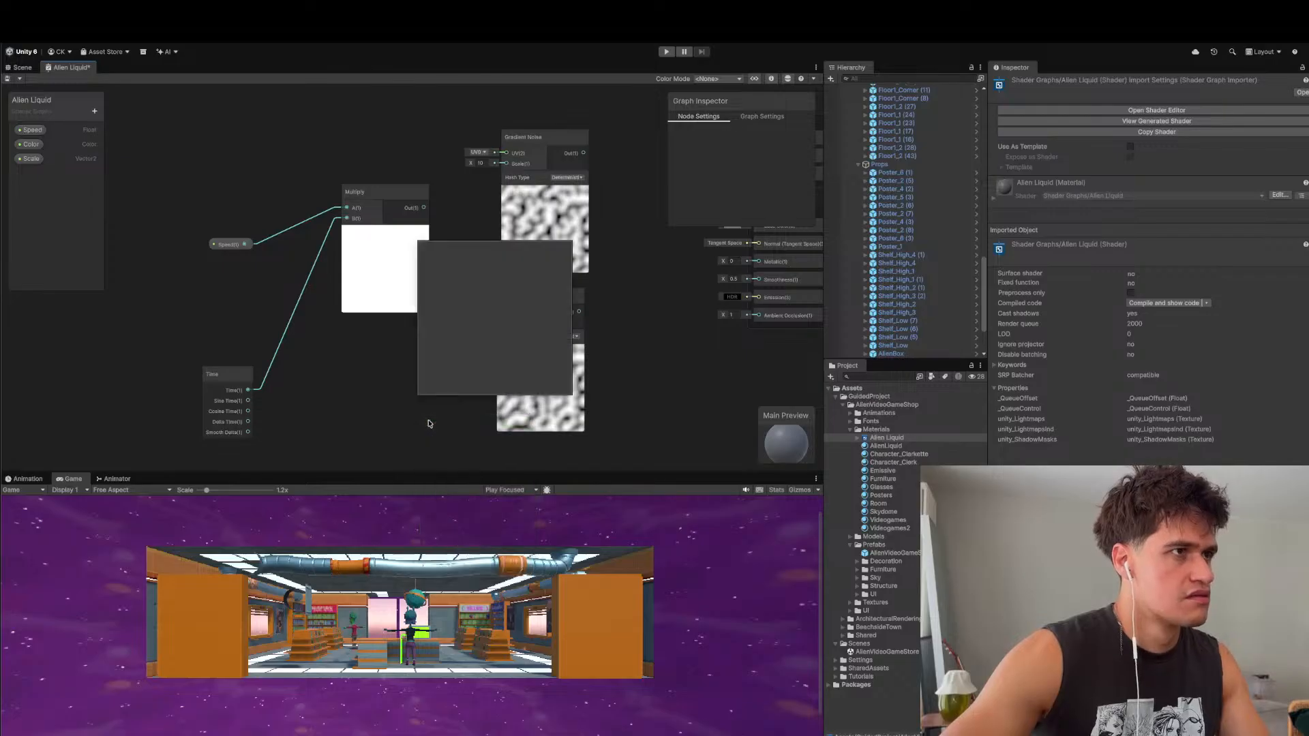
text(til)
key(Return)
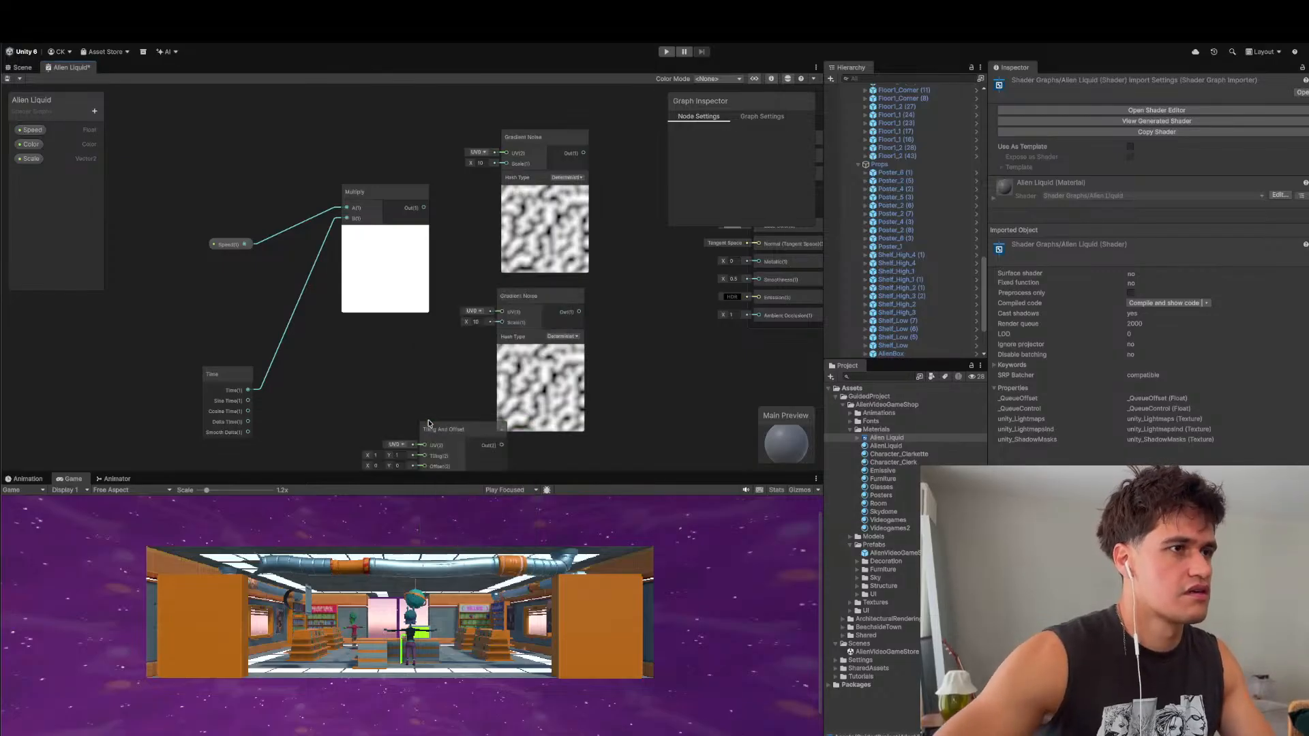
- Rearrange the nodes and wire Multiply's output through Tiling And Offset's Offset input into the upper Gradient Noise's UV
drag(385, 195, 362, 198)
drag(185, 144, 355, 450)
drag(369, 248, 226, 248)
drag(443, 428, 360, 191)
drag(261, 213, 502, 153)
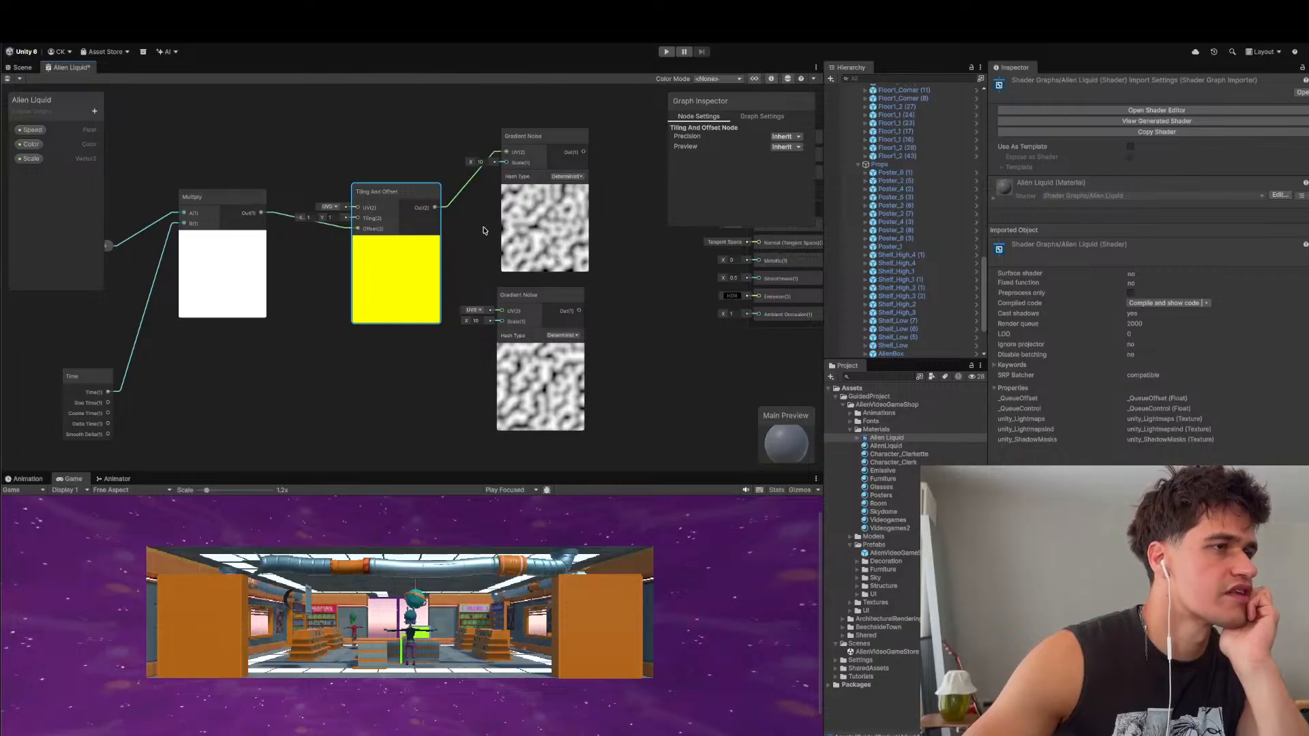
- Set the Speed property's default value to 0.5
scroll(340, 376, down, 4)
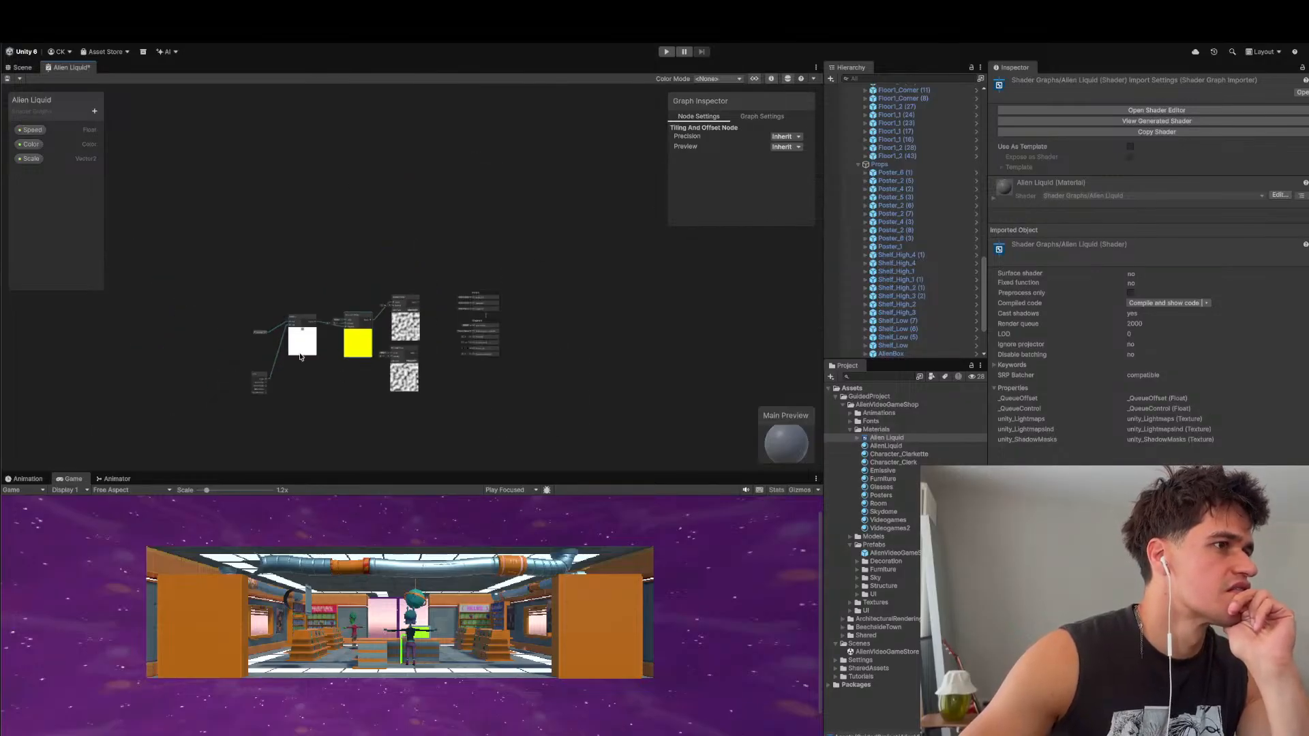
scroll(247, 327, up, 2)
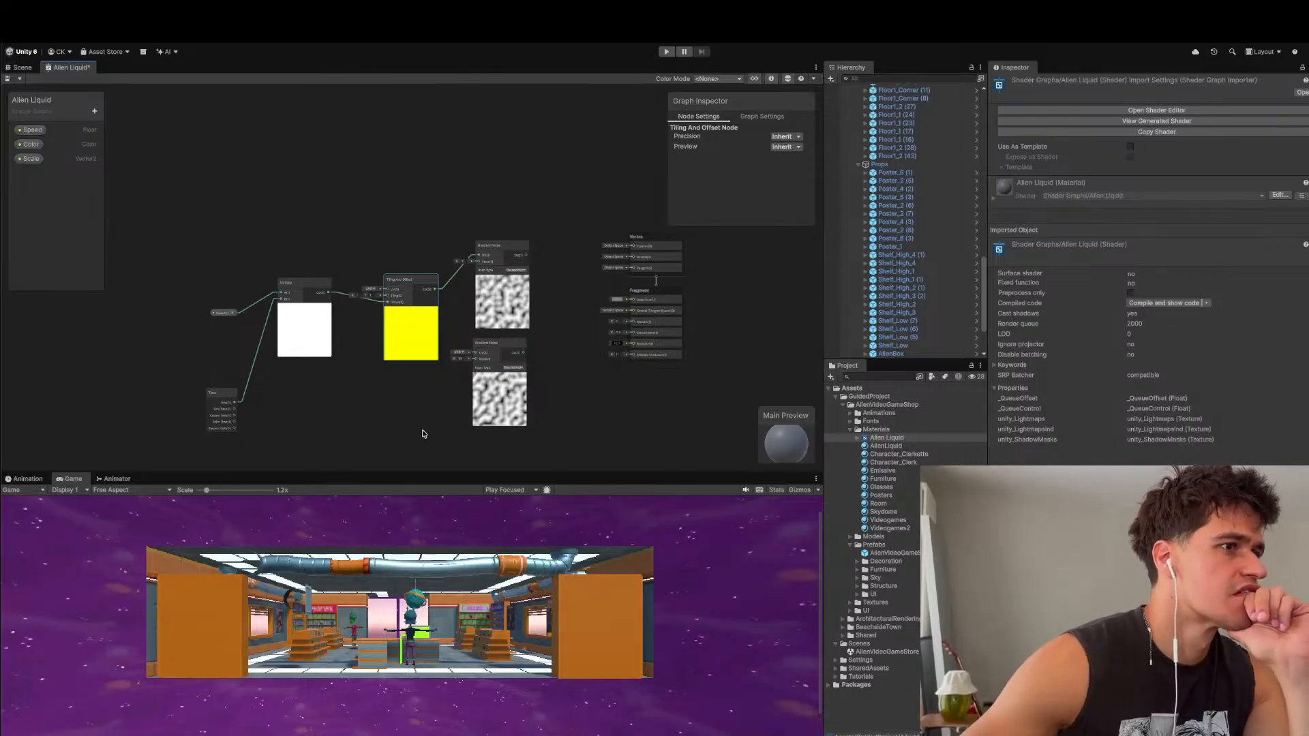
scroll(357, 420, up, 1)
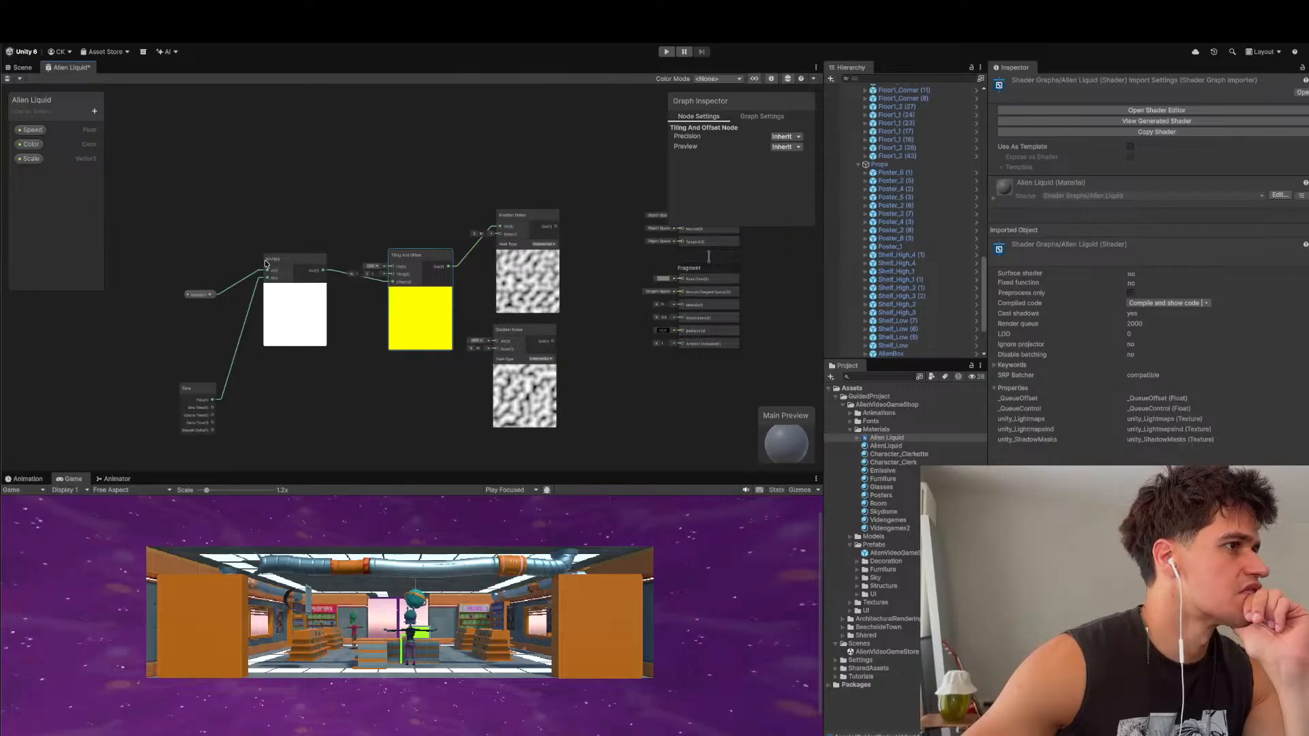
click(208, 298)
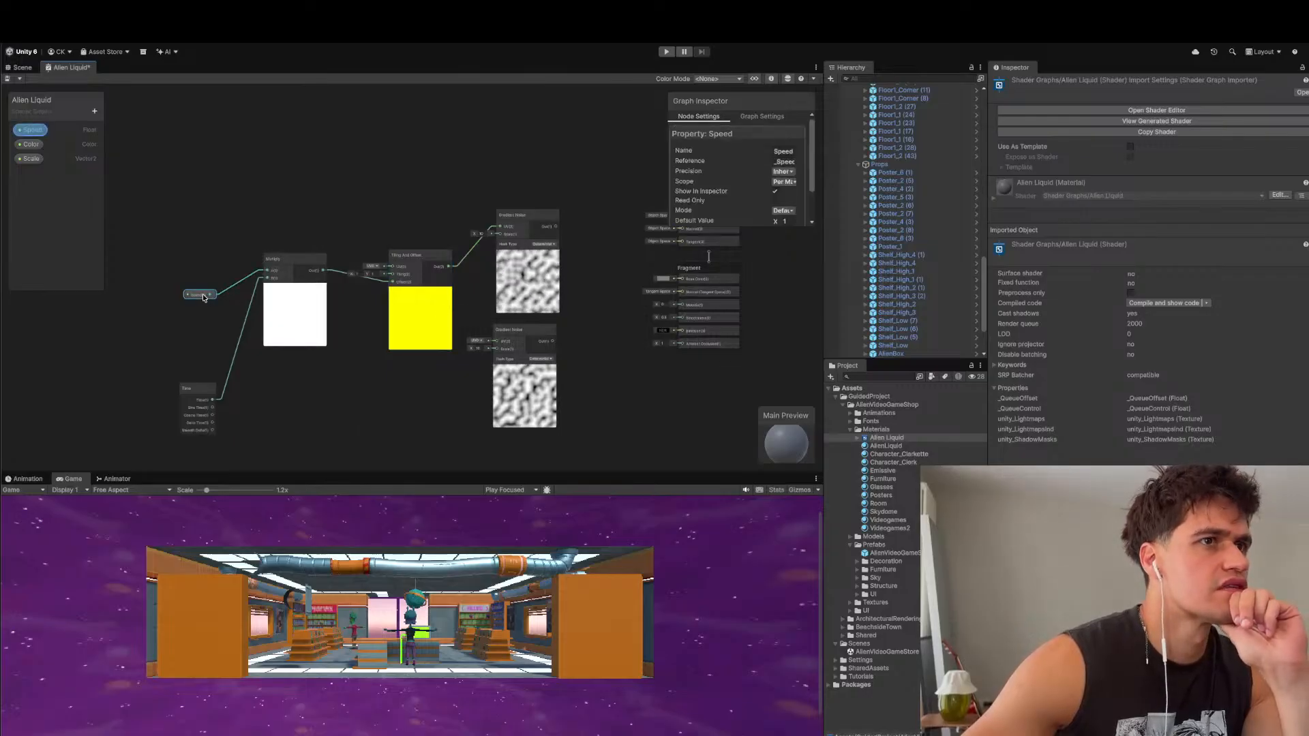
scroll(789, 172, down, 1)
click(785, 182)
text(0)
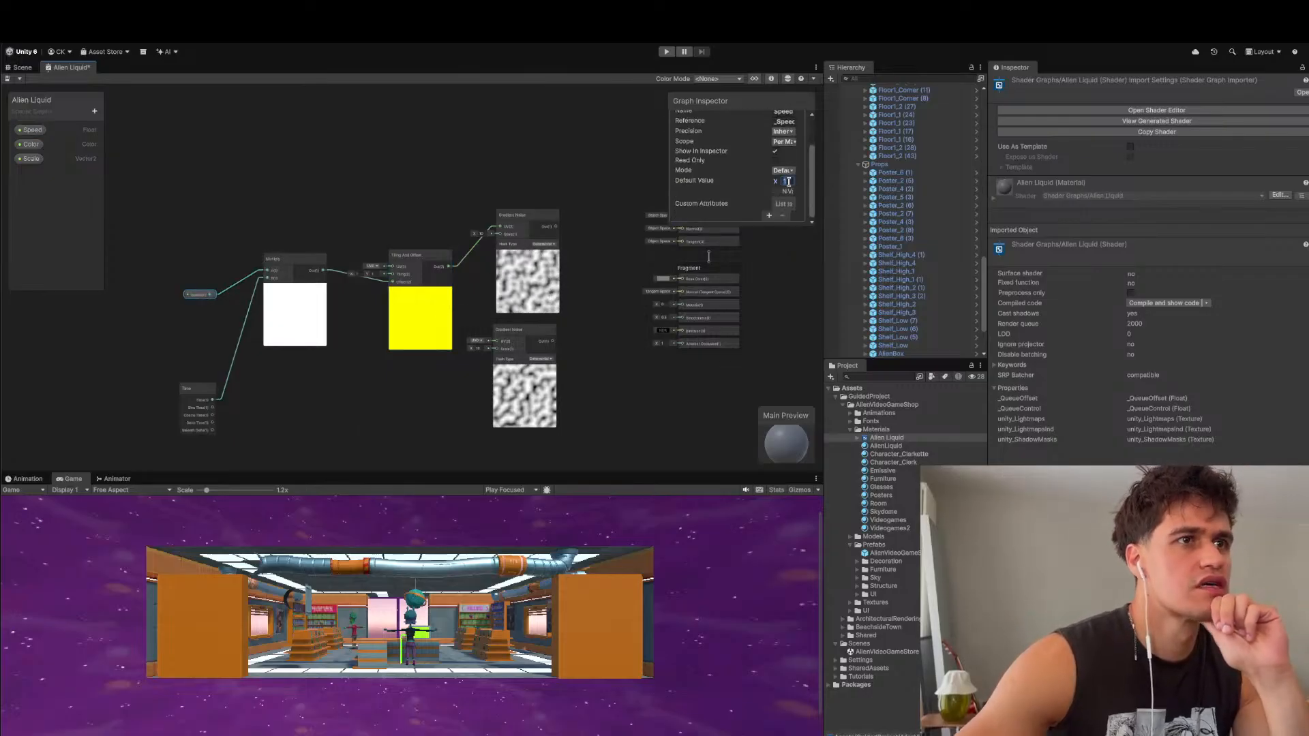
text(.5)
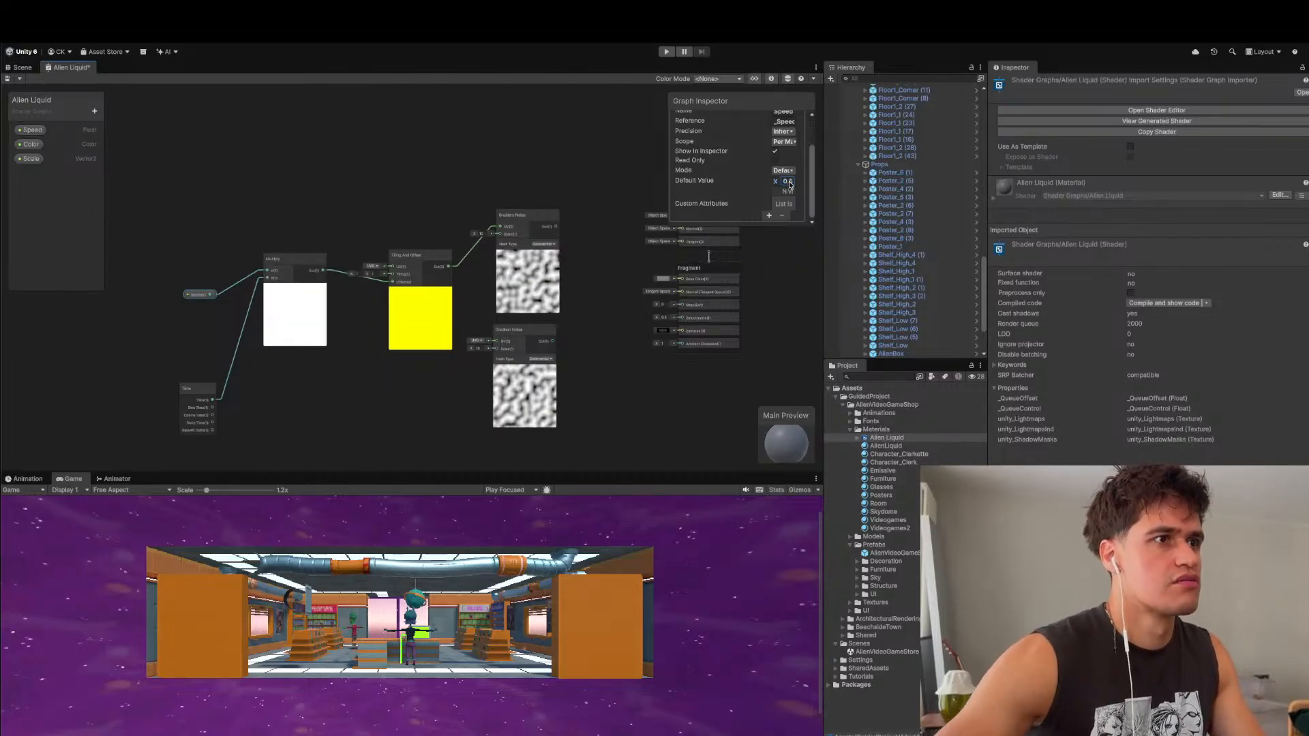
click(364, 429)
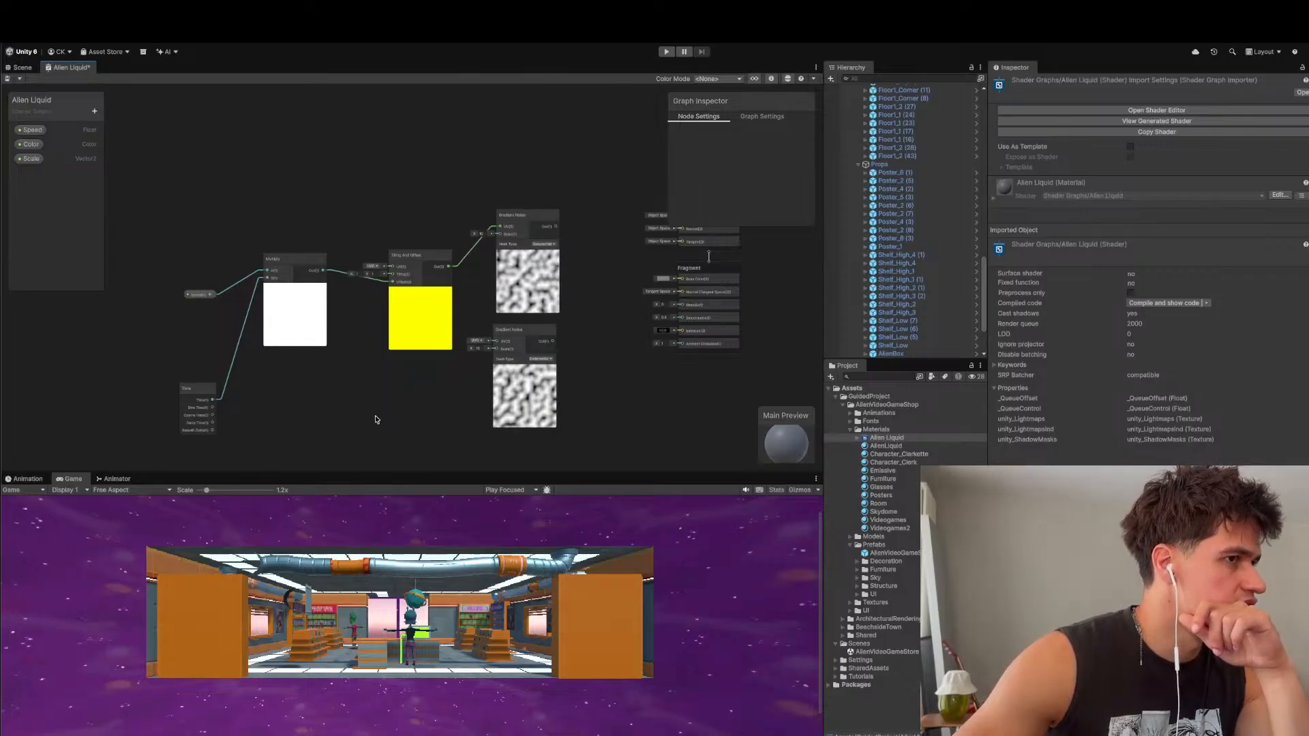
scroll(375, 419, down, 4)
scroll(375, 420, up, 4)
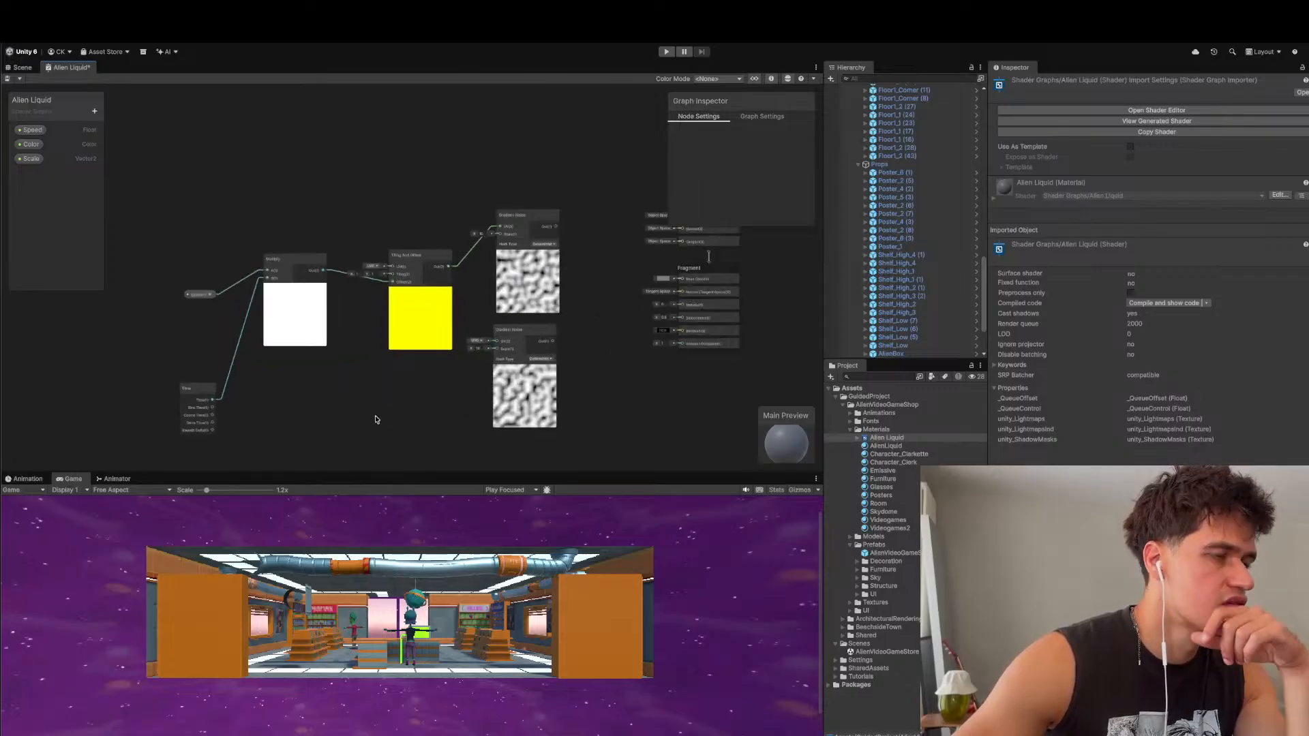
middle_drag(375, 420, 402, 353)
click(30, 158)
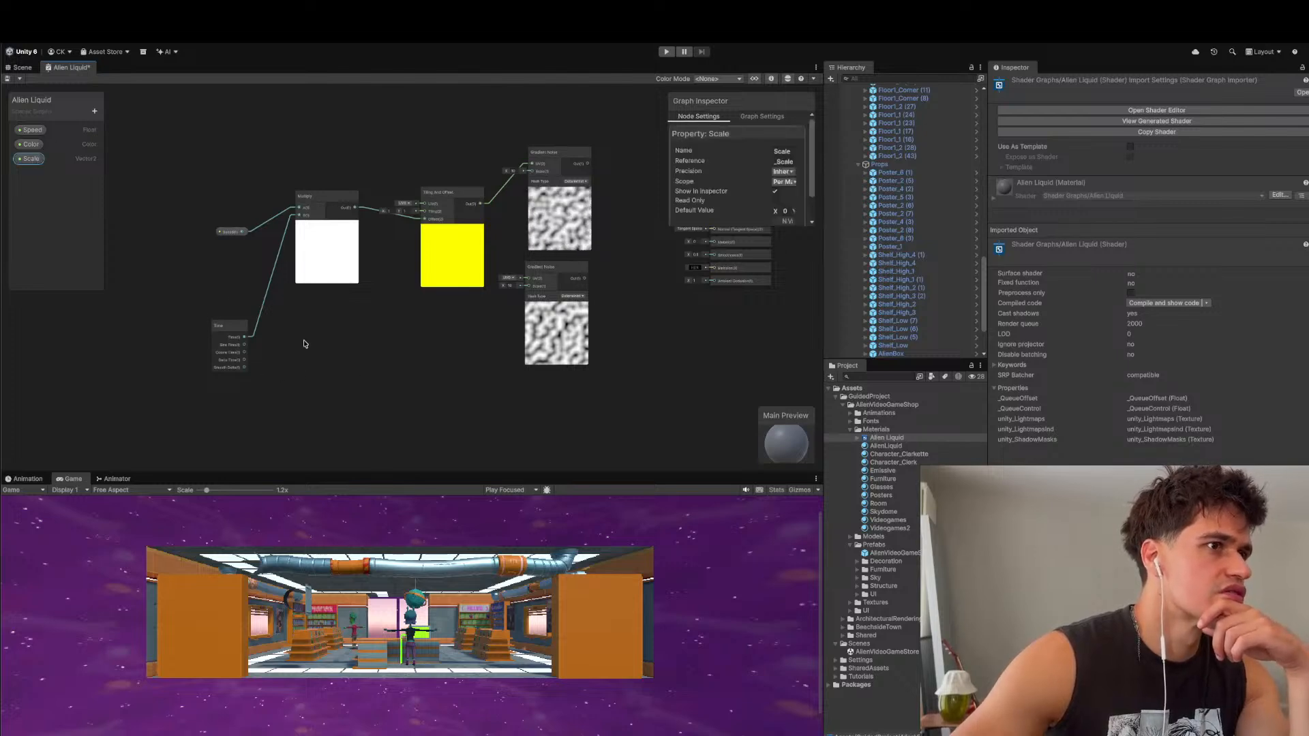
click(60, 202)
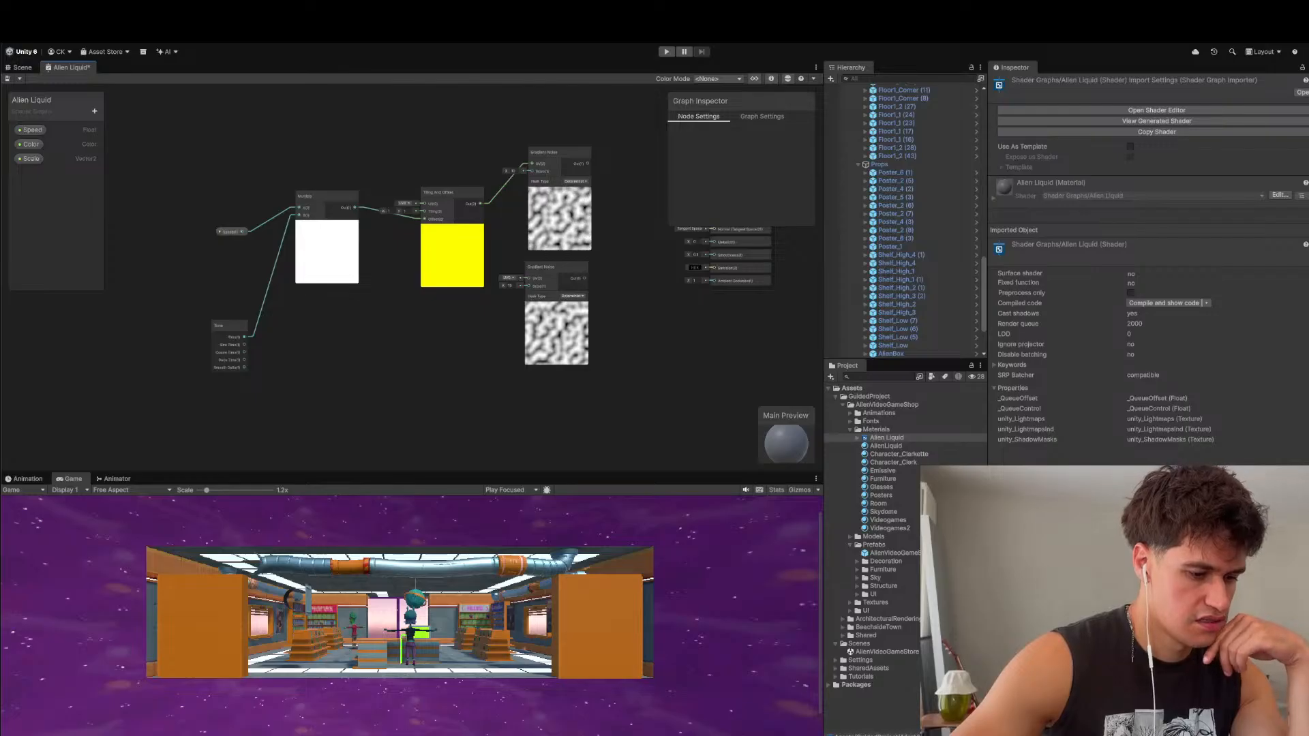
- Add a Divide node below the Multiply node and wire Multiply's output into its A input
right_click(454, 341)
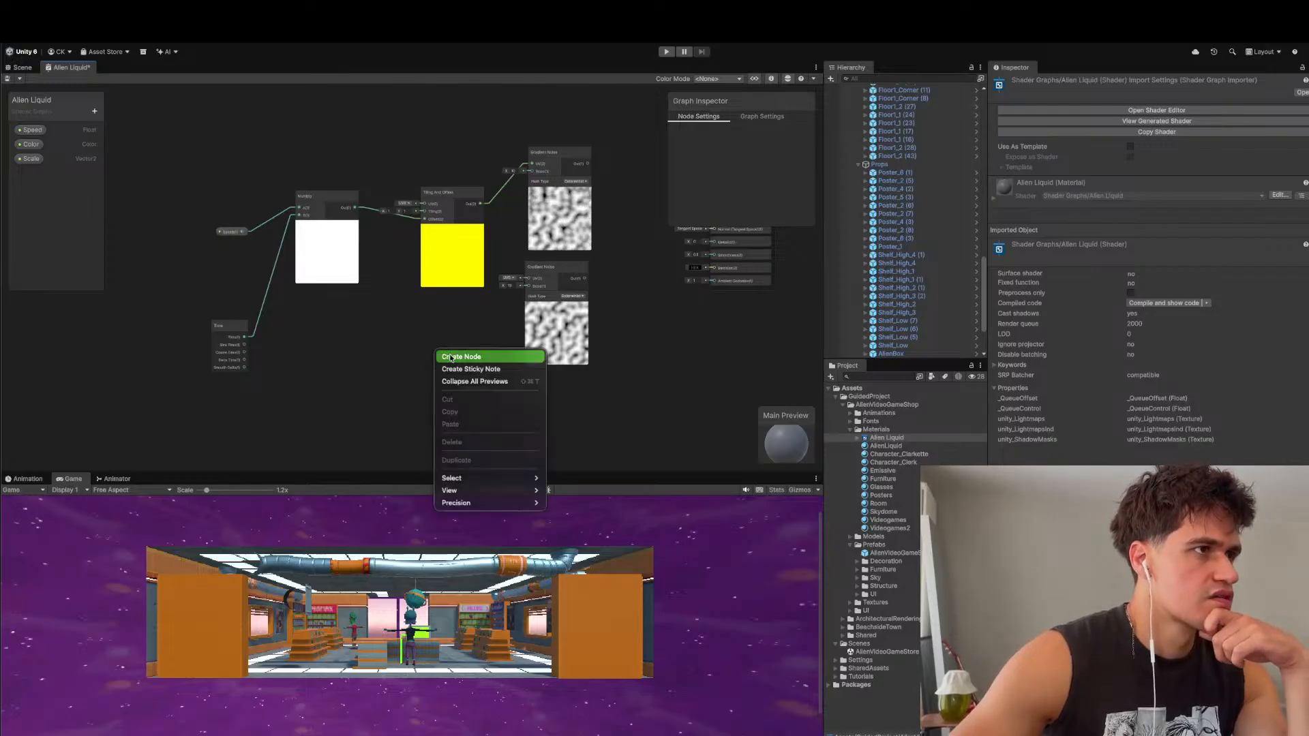
click(449, 358)
text(divid)
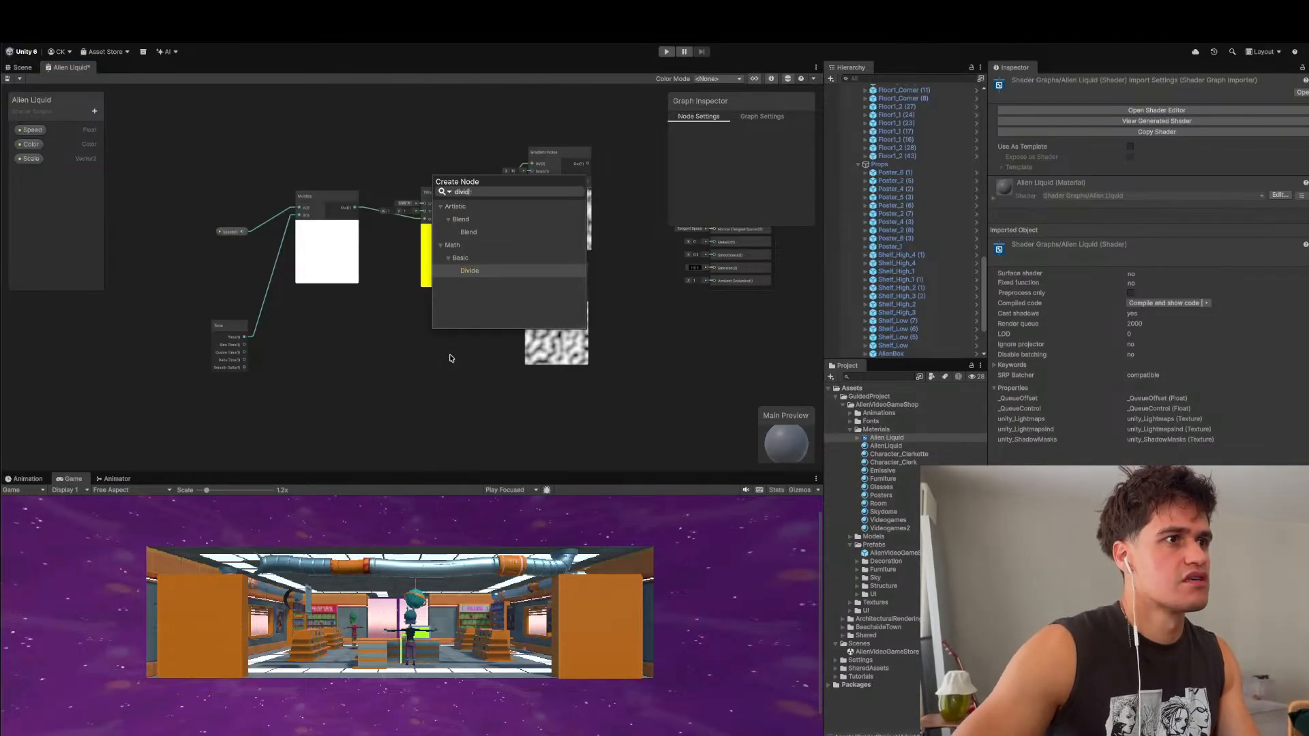
key(Return)
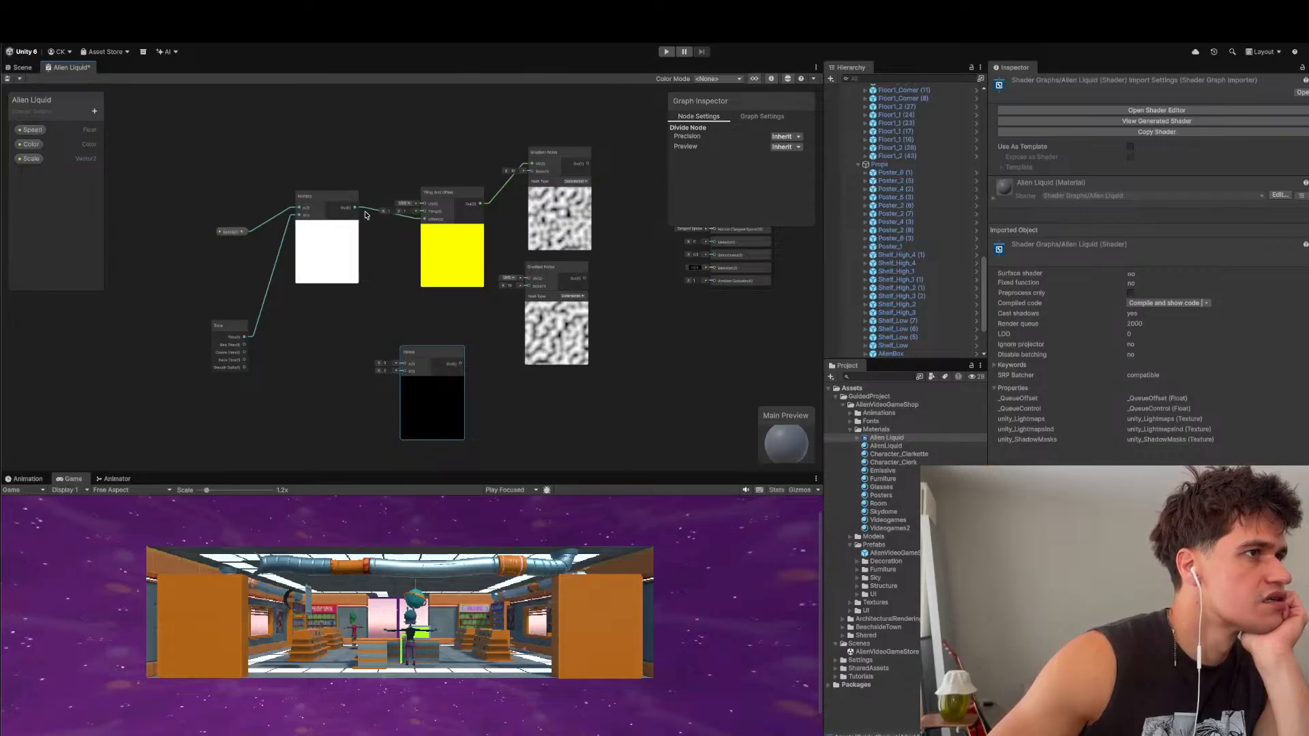
drag(354, 209, 489, 314)
drag(447, 357, 356, 368)
click(467, 330)
- Duplicate the Tiling And Offset node and wire Divide's output through the copy's Offset input into the lower Gradient Noise's UV
click(454, 197)
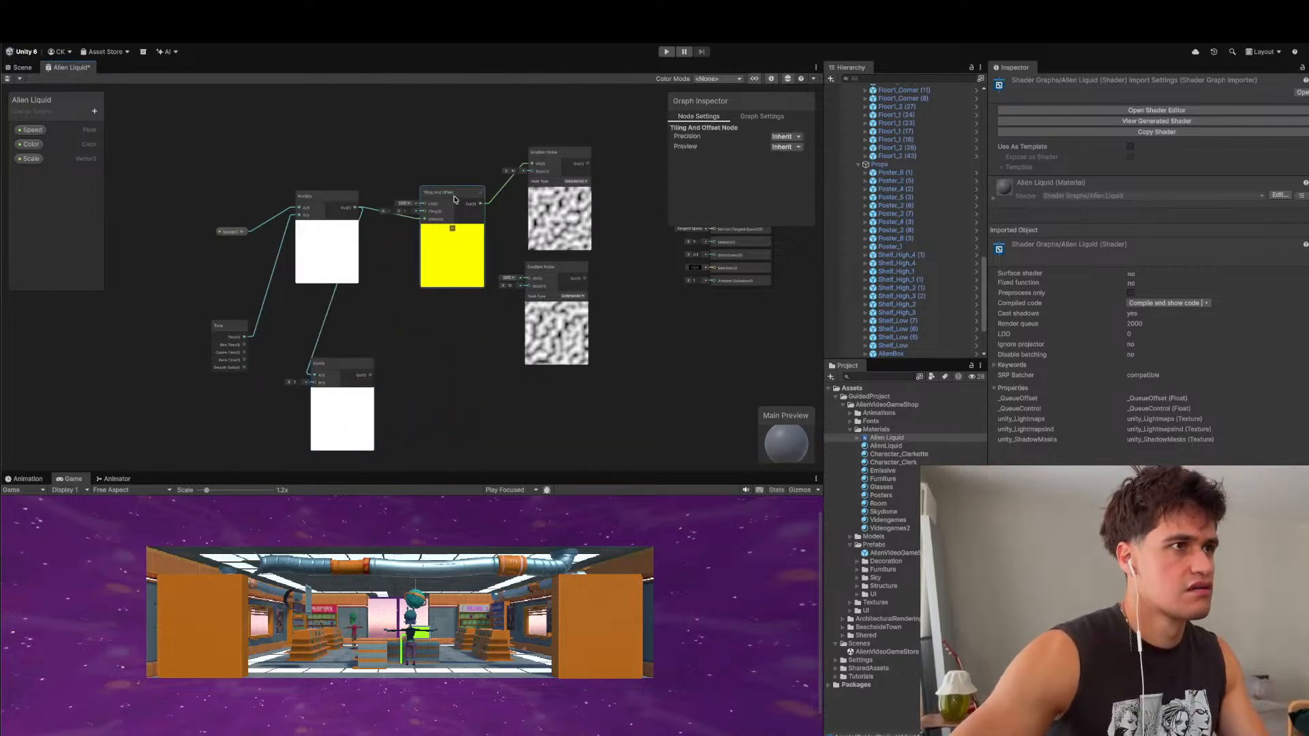
key(ctrl+d)
drag(455, 223, 531, 279)
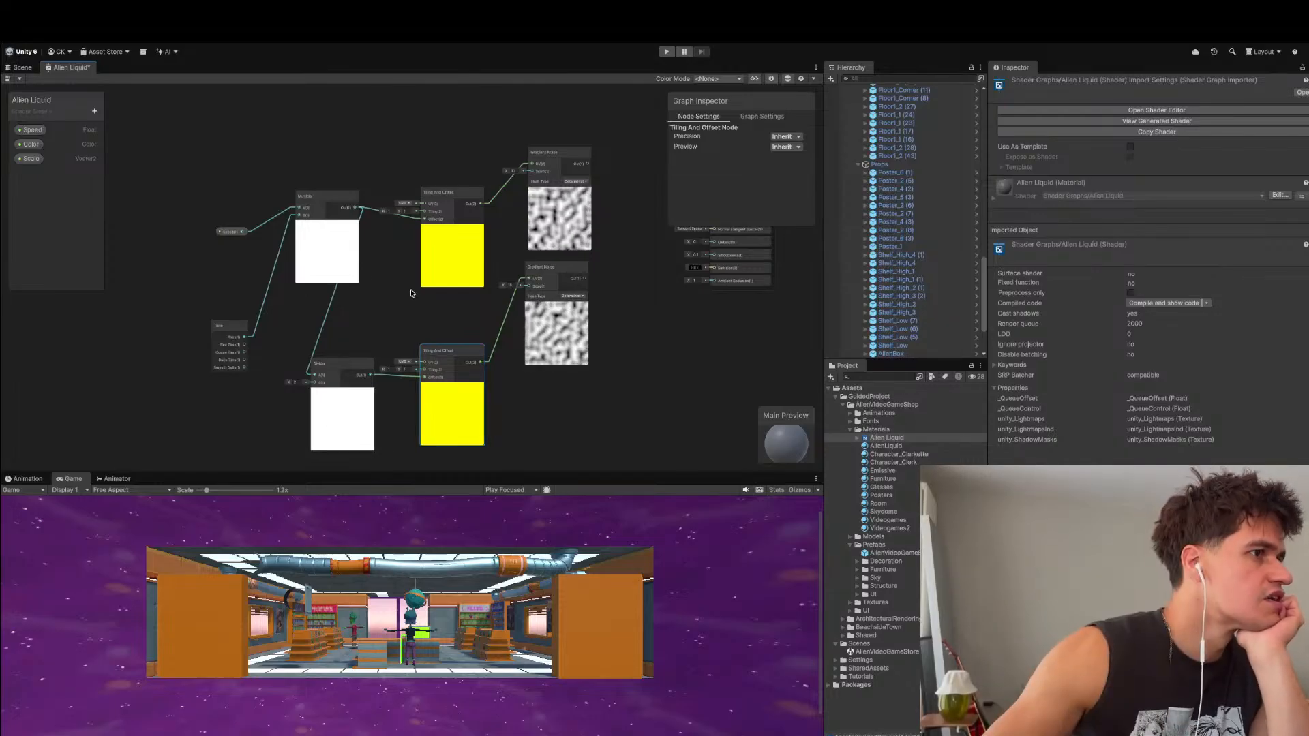
- Move the Multiply and upper Tiling And Offset nodes upward to spread out the graph
scroll(423, 290, down, 2)
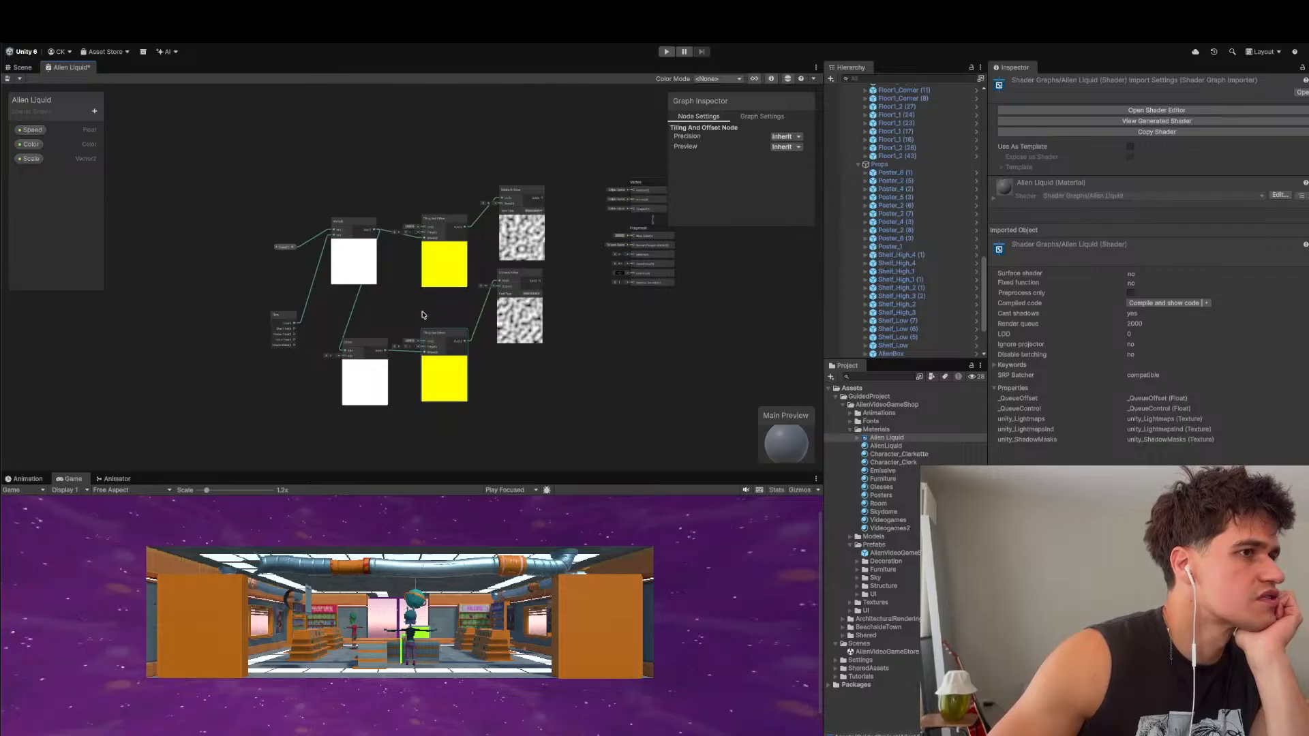
drag(357, 233, 335, 214)
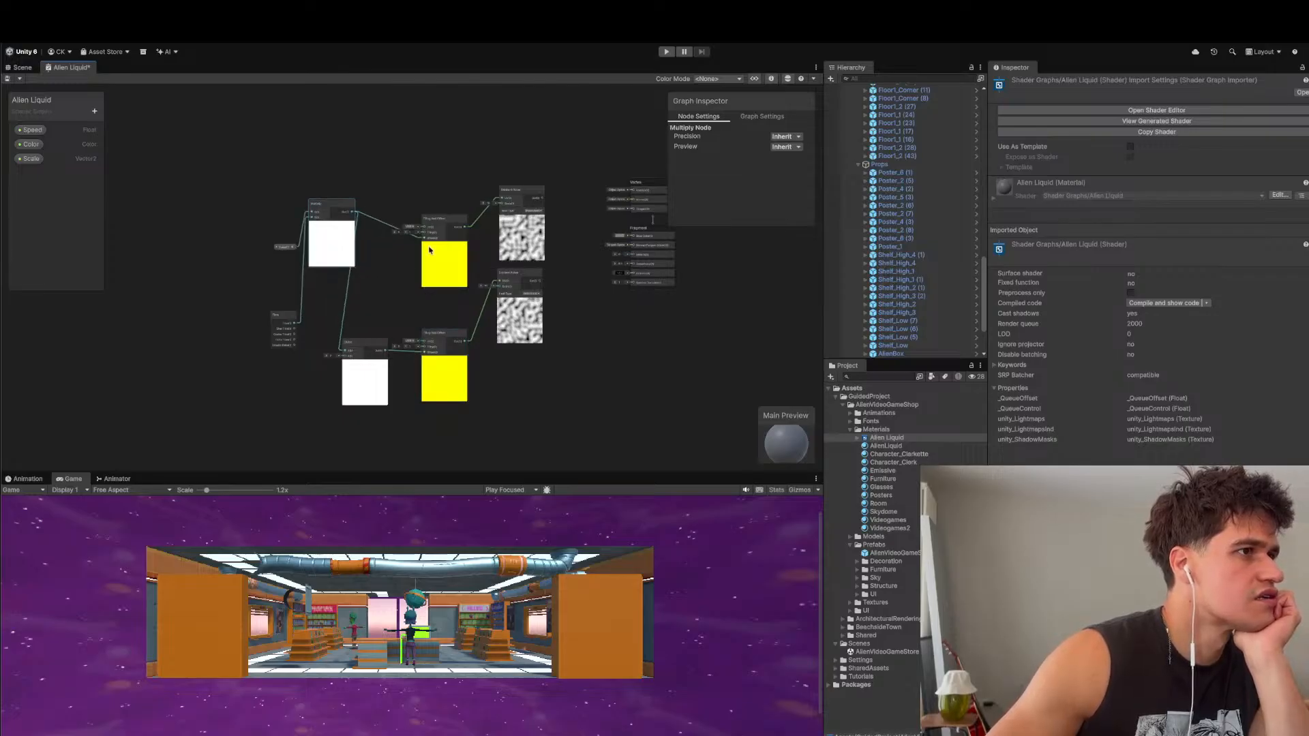
drag(441, 222, 431, 171)
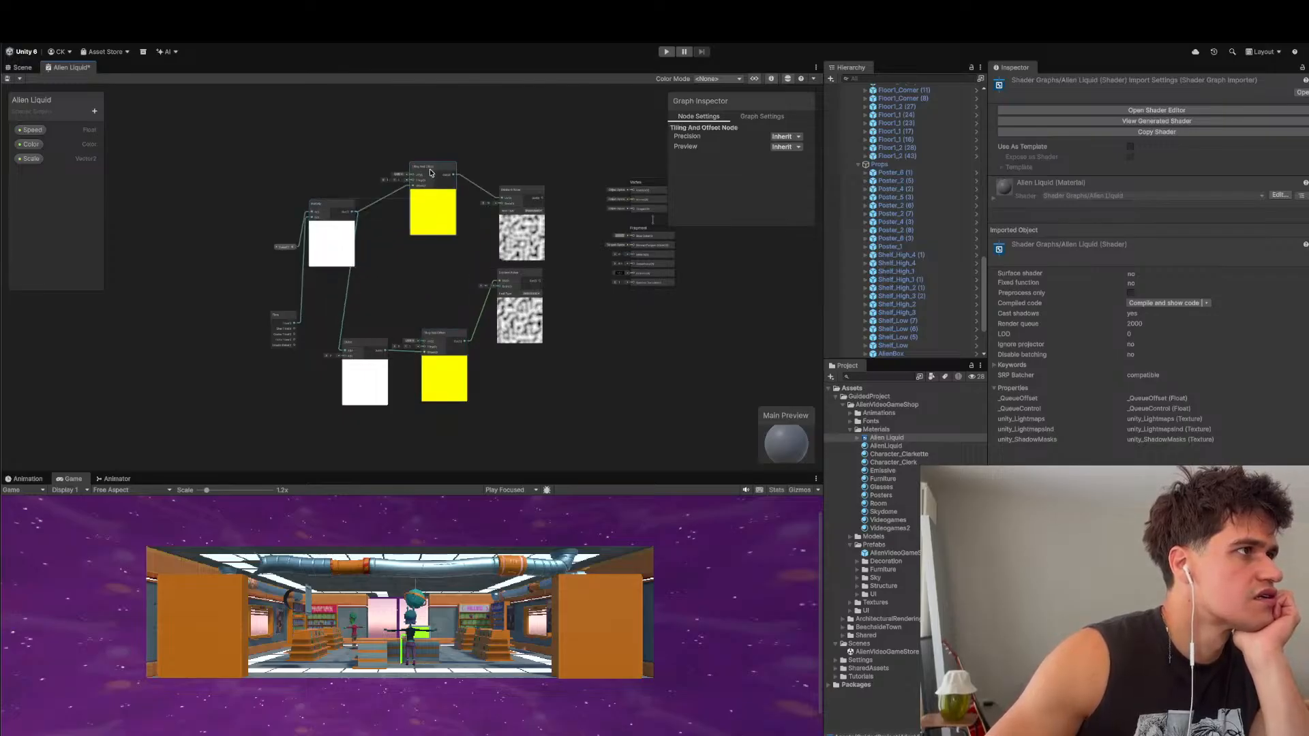
- Place a Scale property node in the graph, in the empty area between the upper and lower Tiling And Offset nodes
click(30, 158)
drag(146, 366, 492, 219)
scroll(251, 391, up, 2)
scroll(251, 392, up, 3)
scroll(207, 365, down, 2)
scroll(491, 225, down, 2)
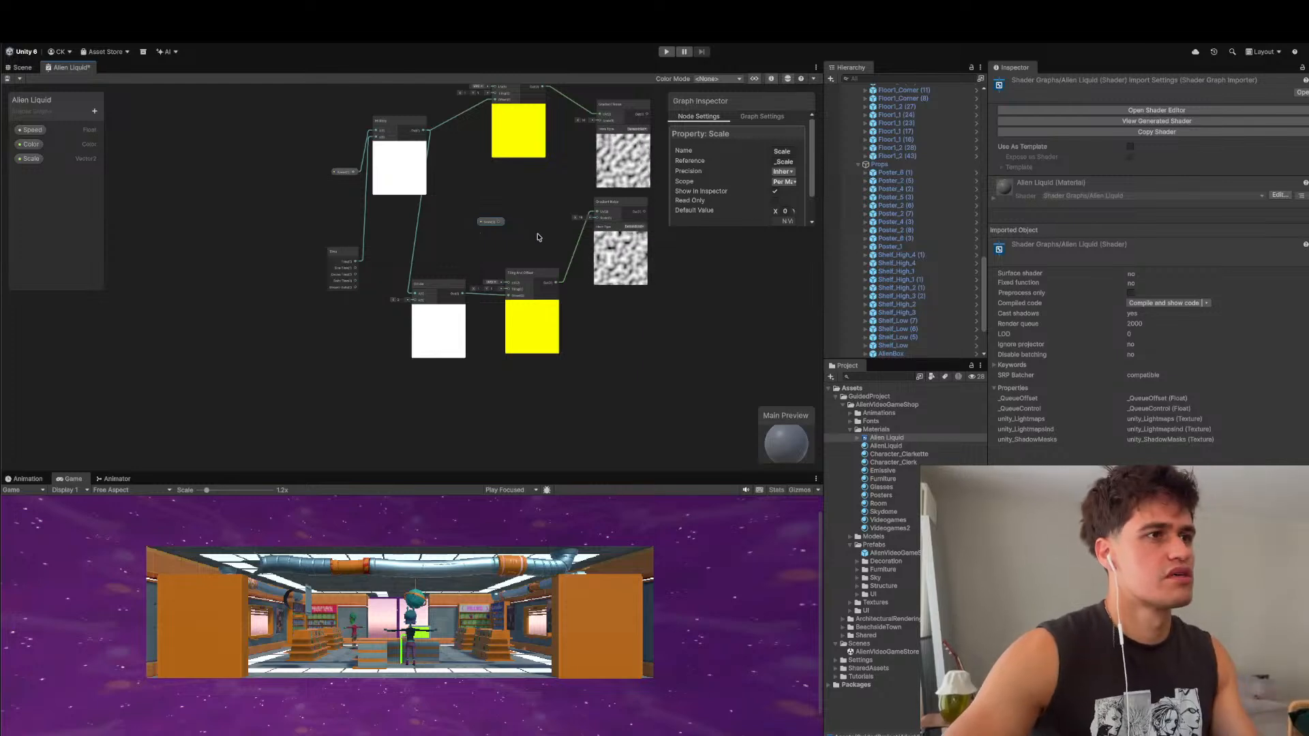
scroll(494, 320, down, 2)
scroll(514, 300, up, 2)
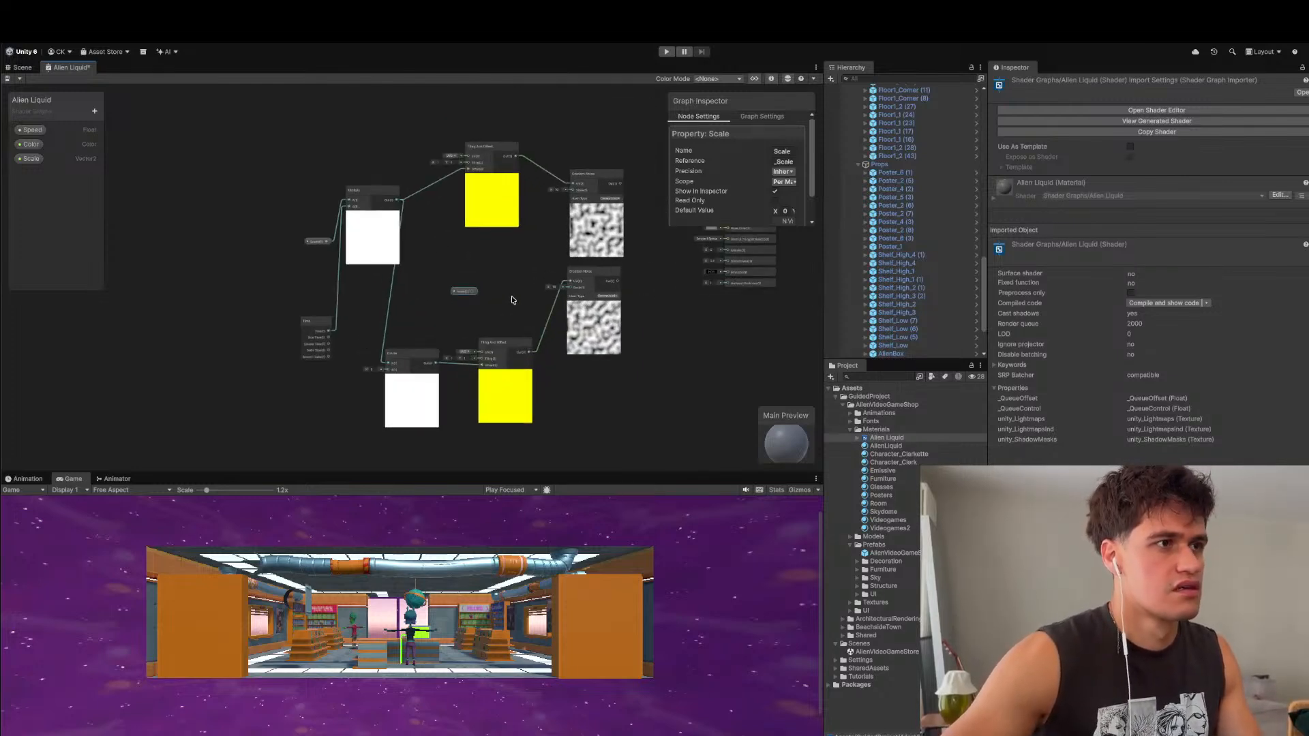
key(space)
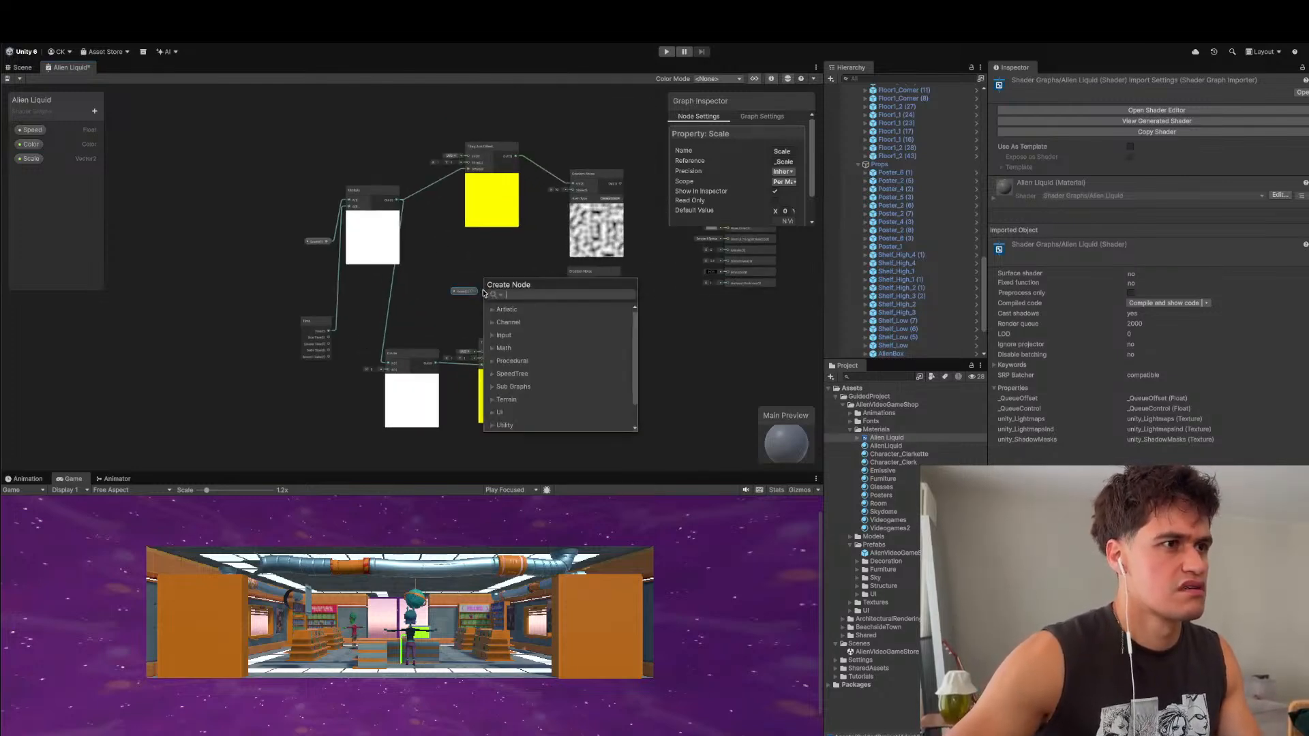
text(map)
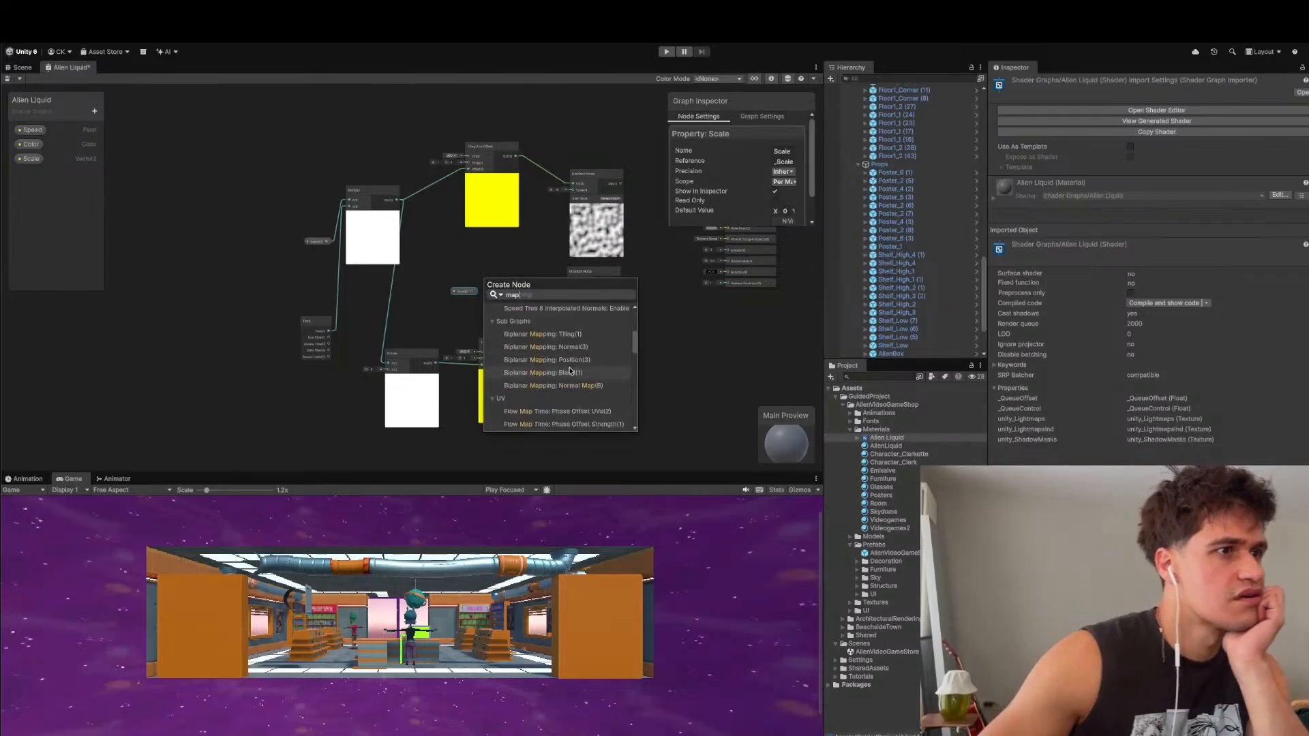
scroll(570, 370, down, 3)
scroll(572, 370, down, 5)
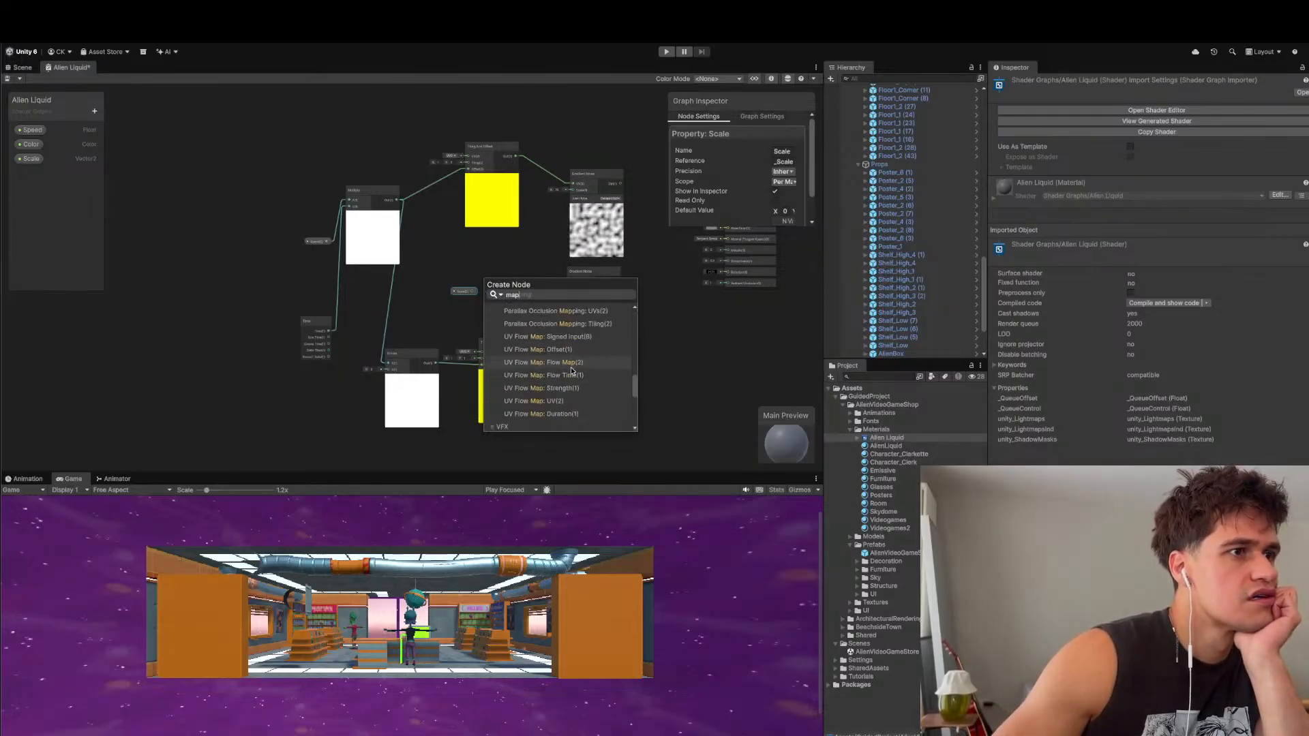
scroll(573, 370, up, 5)
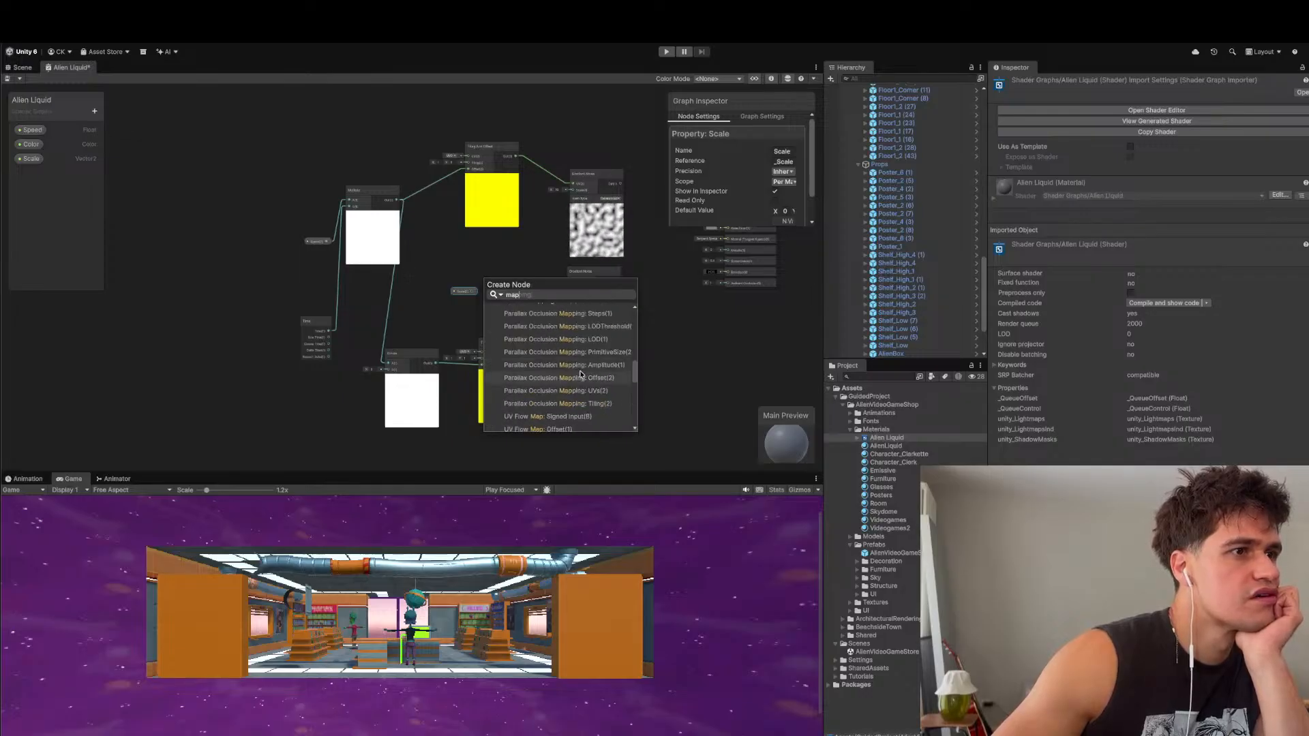
scroll(587, 365, up, 3)
scroll(598, 355, up, 5)
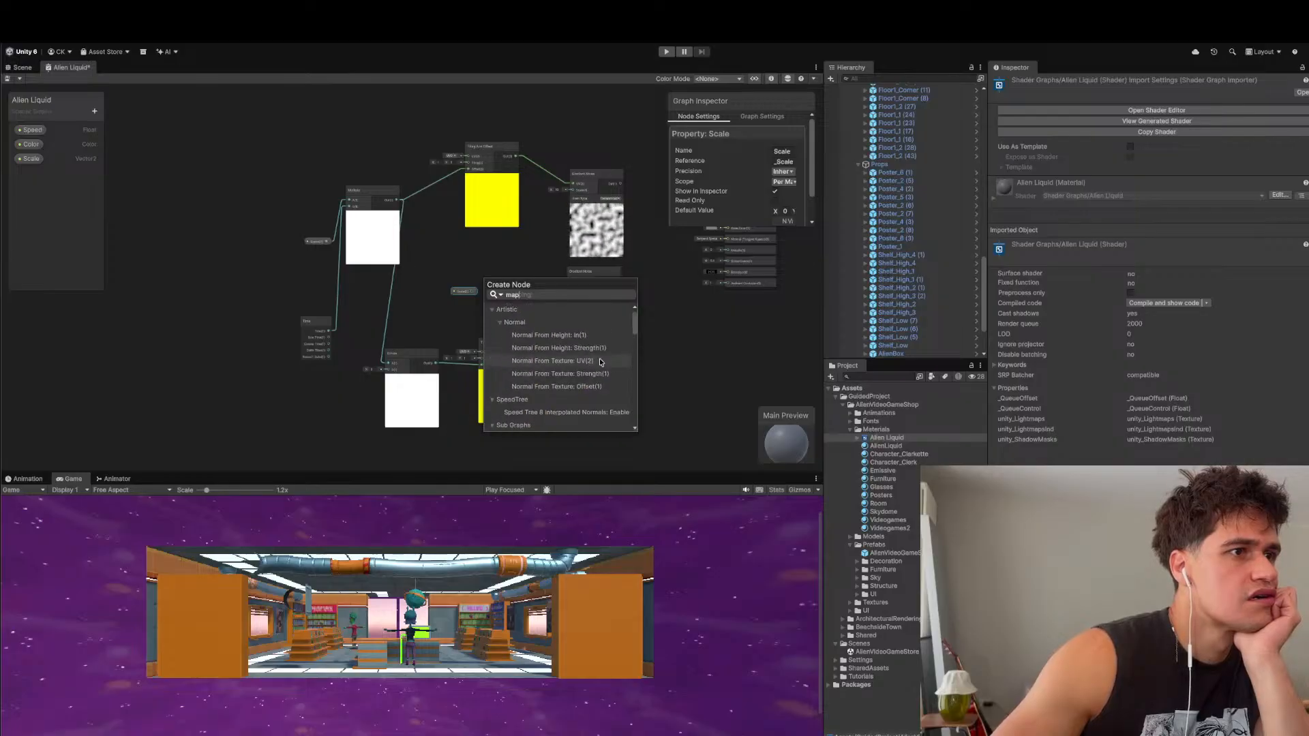
- Compare the shader graph with the combined-maps node diagram in the Unity Learn Shader Graph tutorial in the browser
key(super+Tab)
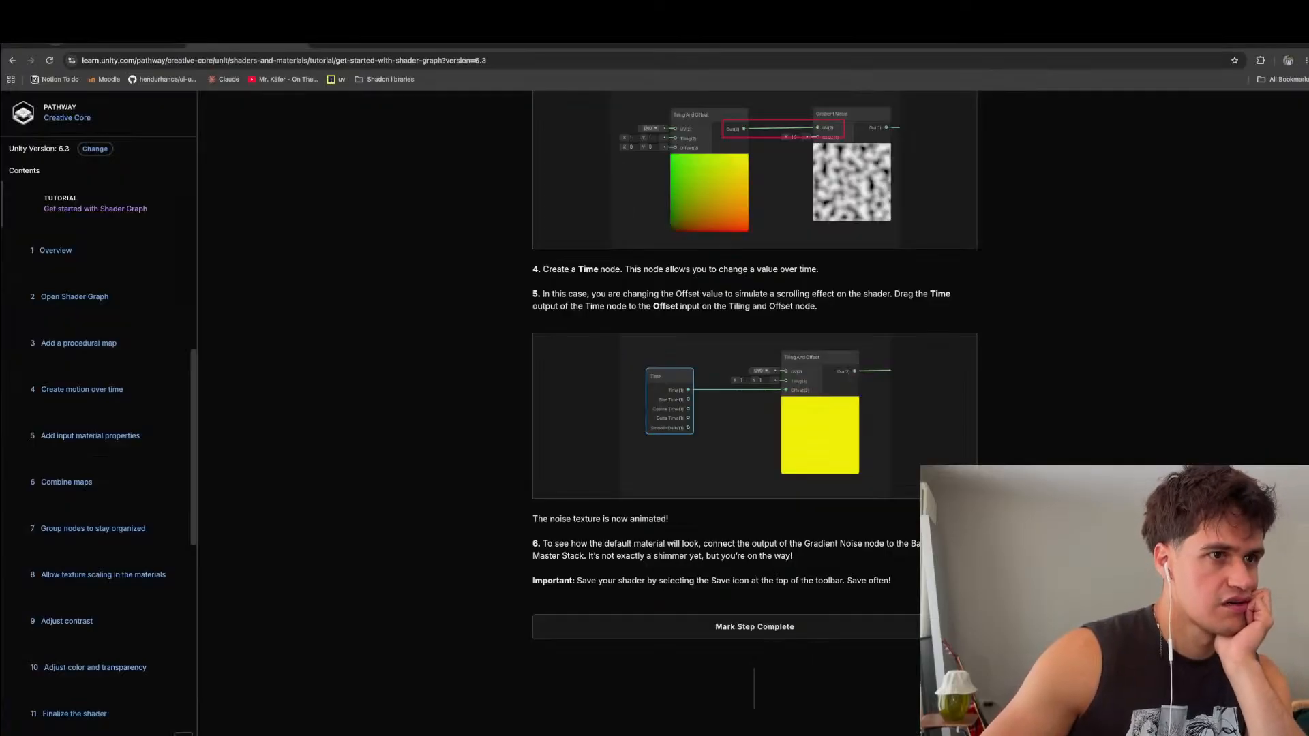
scroll(797, 472, down, 15)
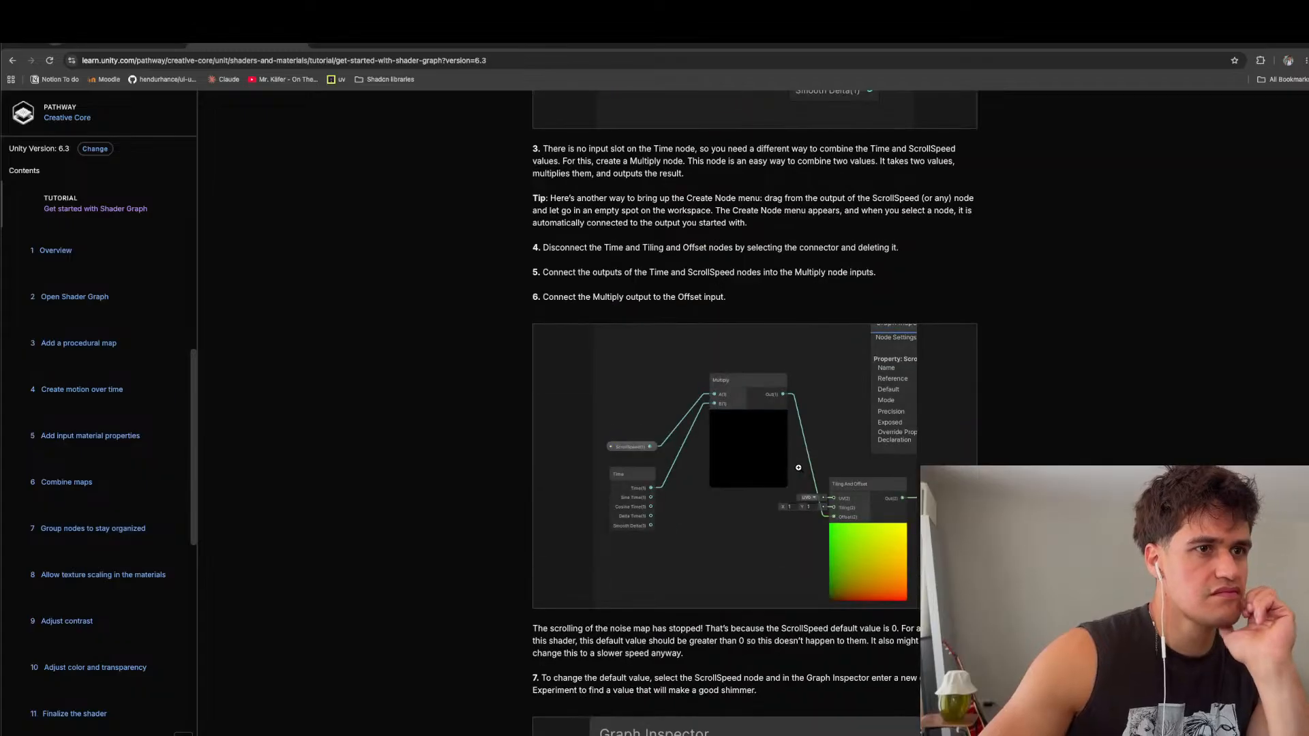
scroll(798, 468, down, 3)
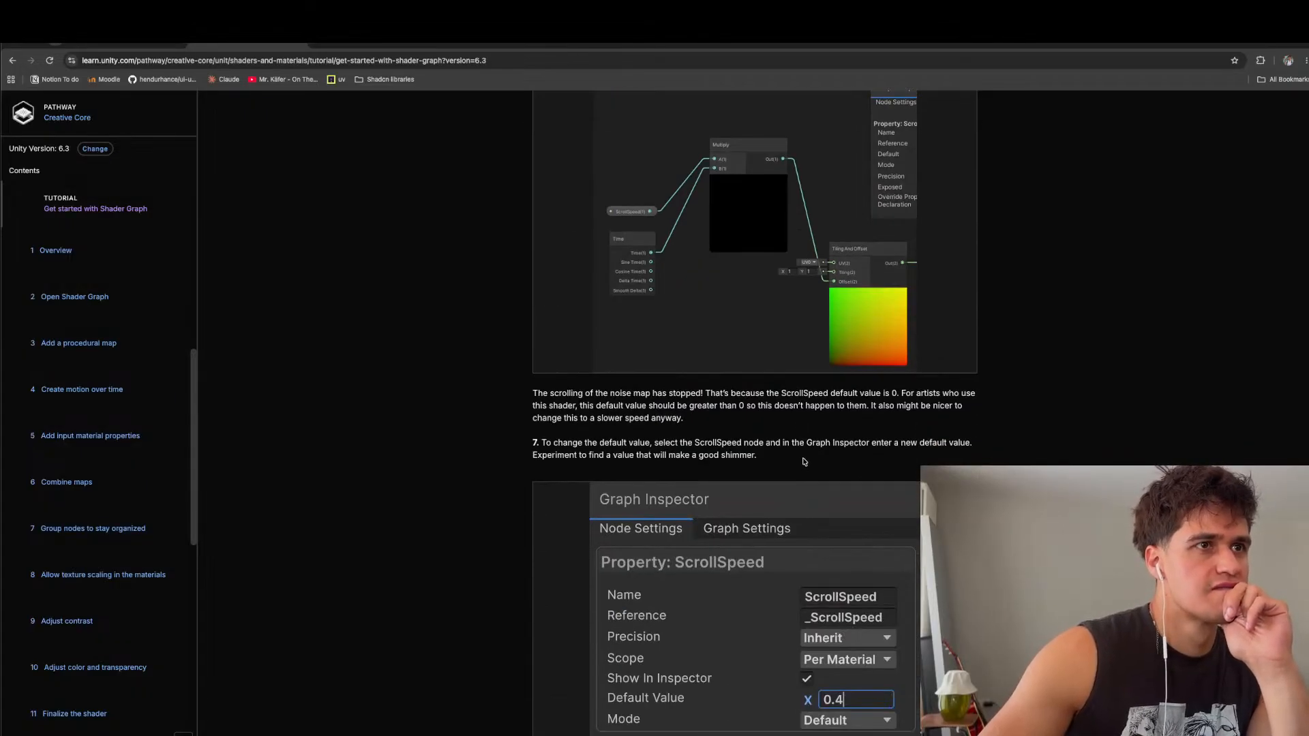
scroll(804, 462, down, 12)
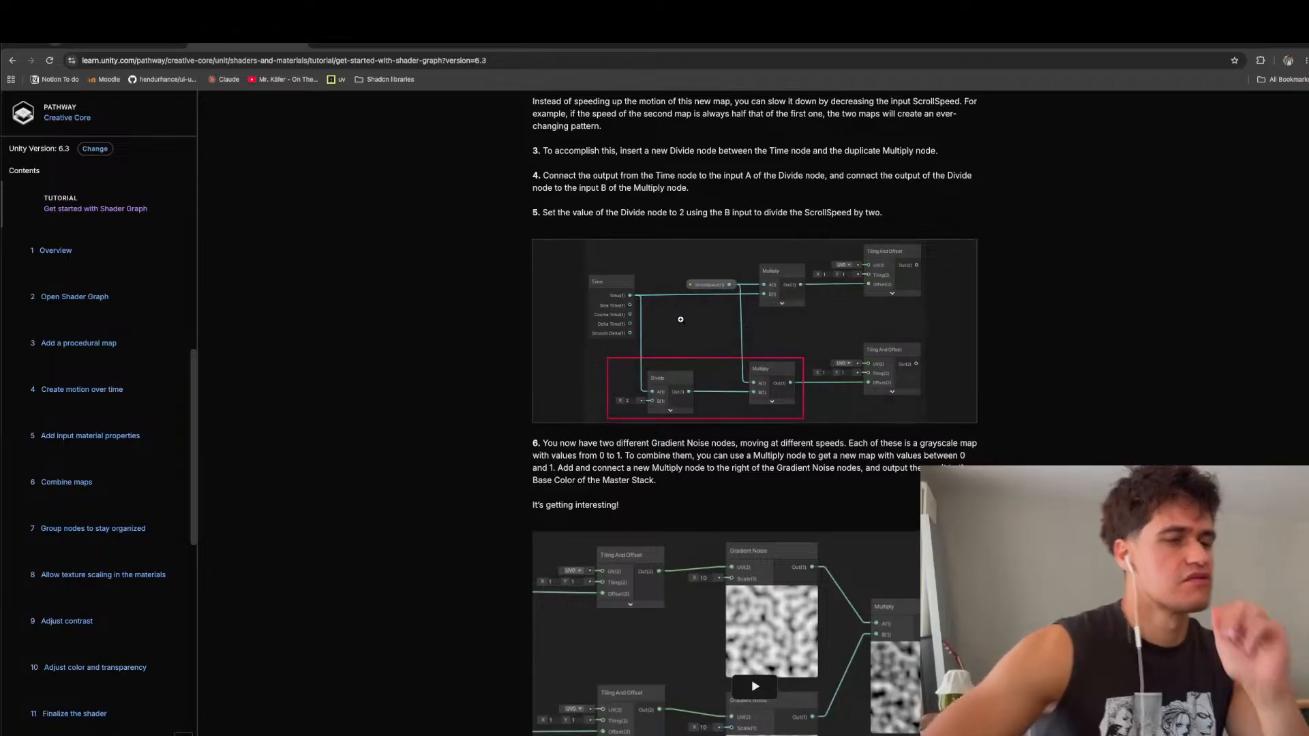
key(super+Tab)
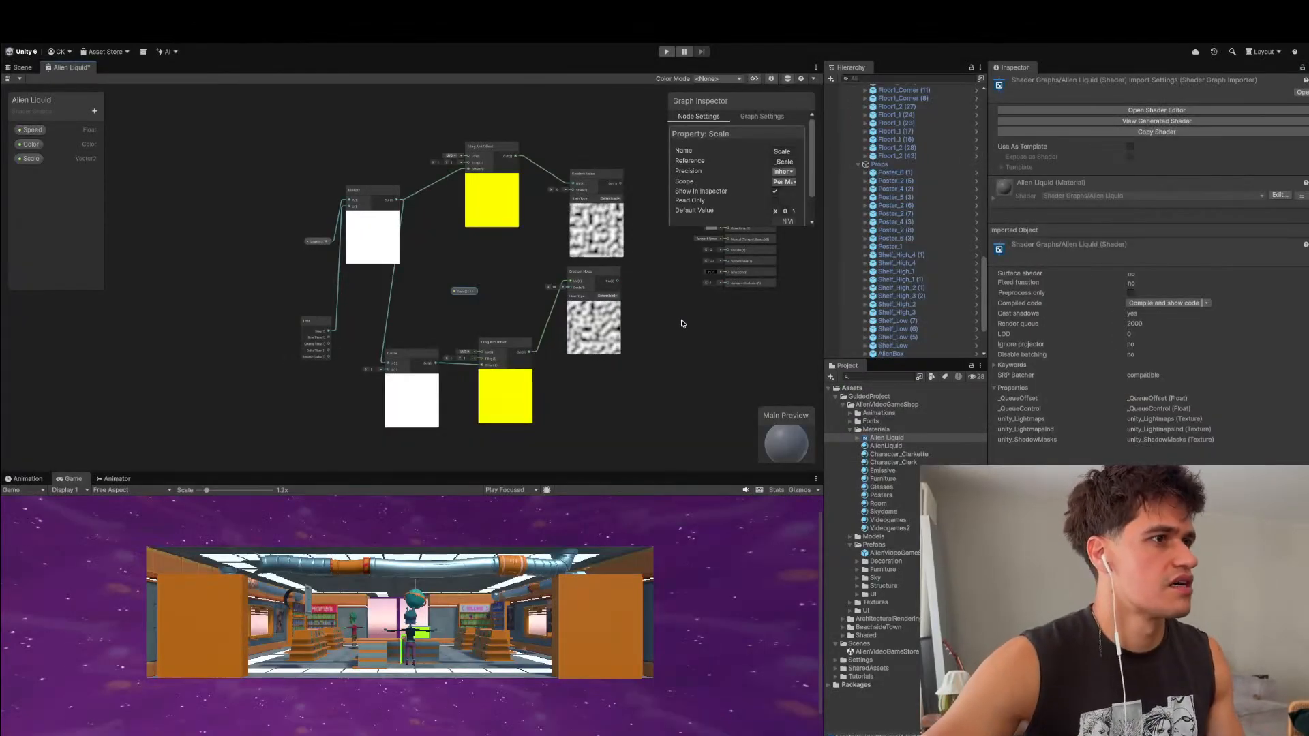
key(super+Tab)
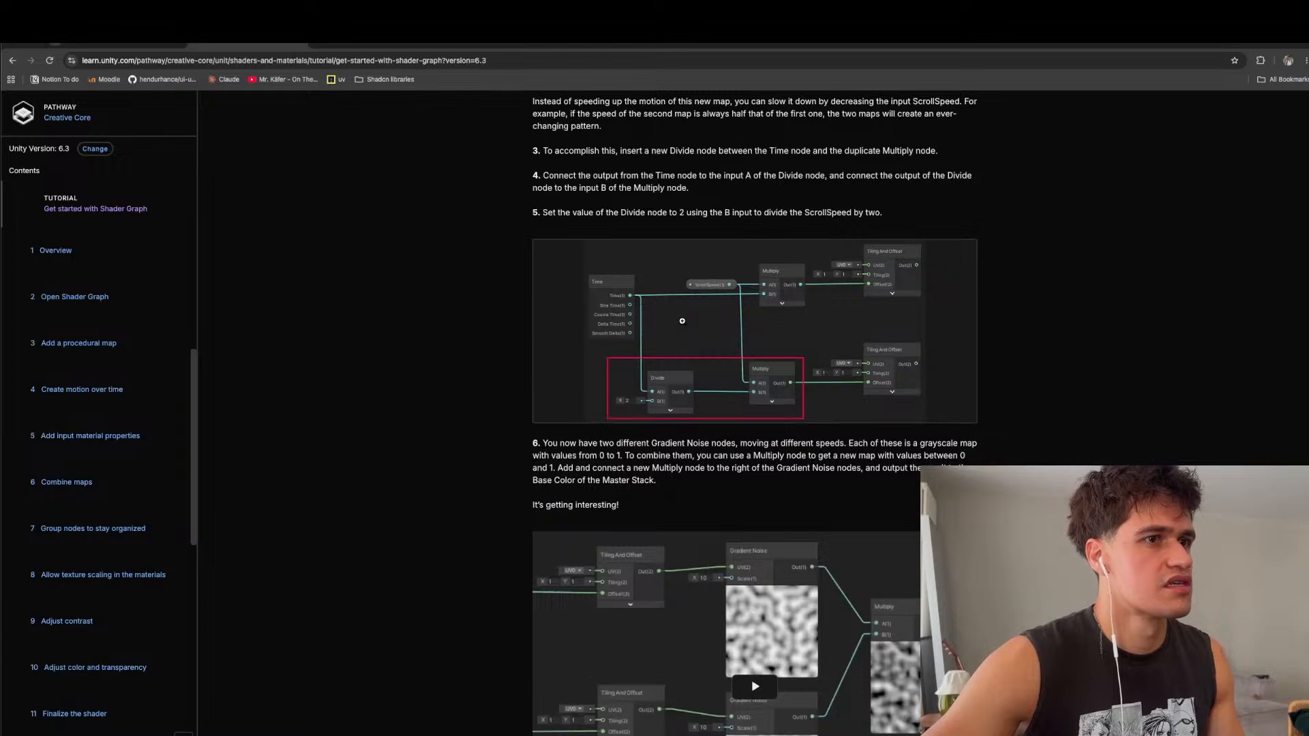
key(super+Tab)
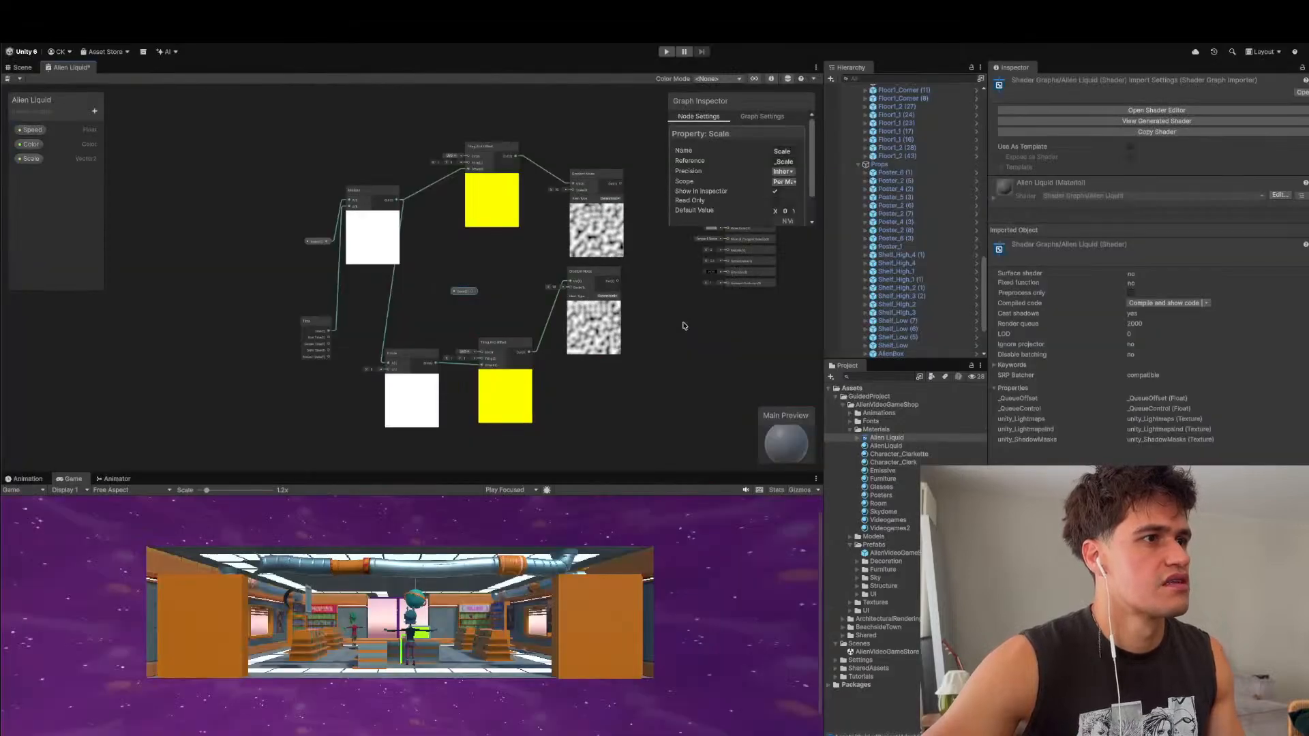
key(super+Tab)
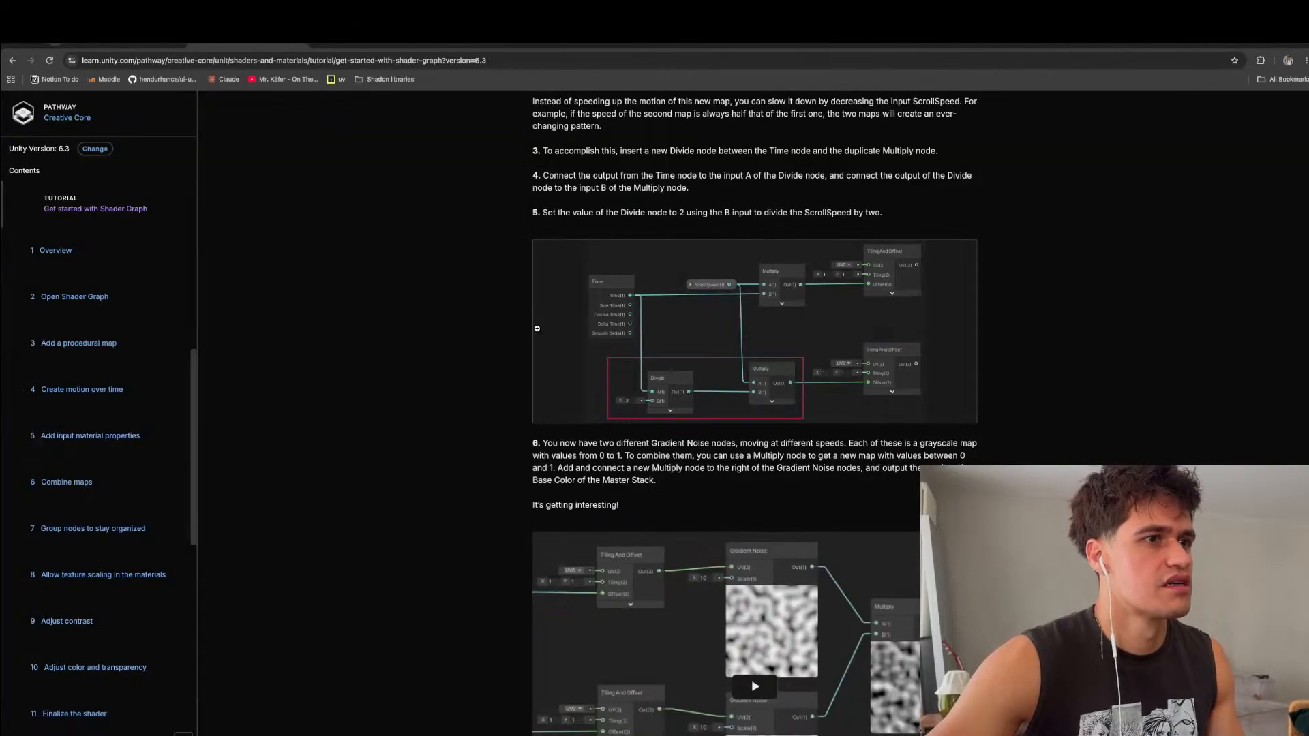
key(super+Tab)
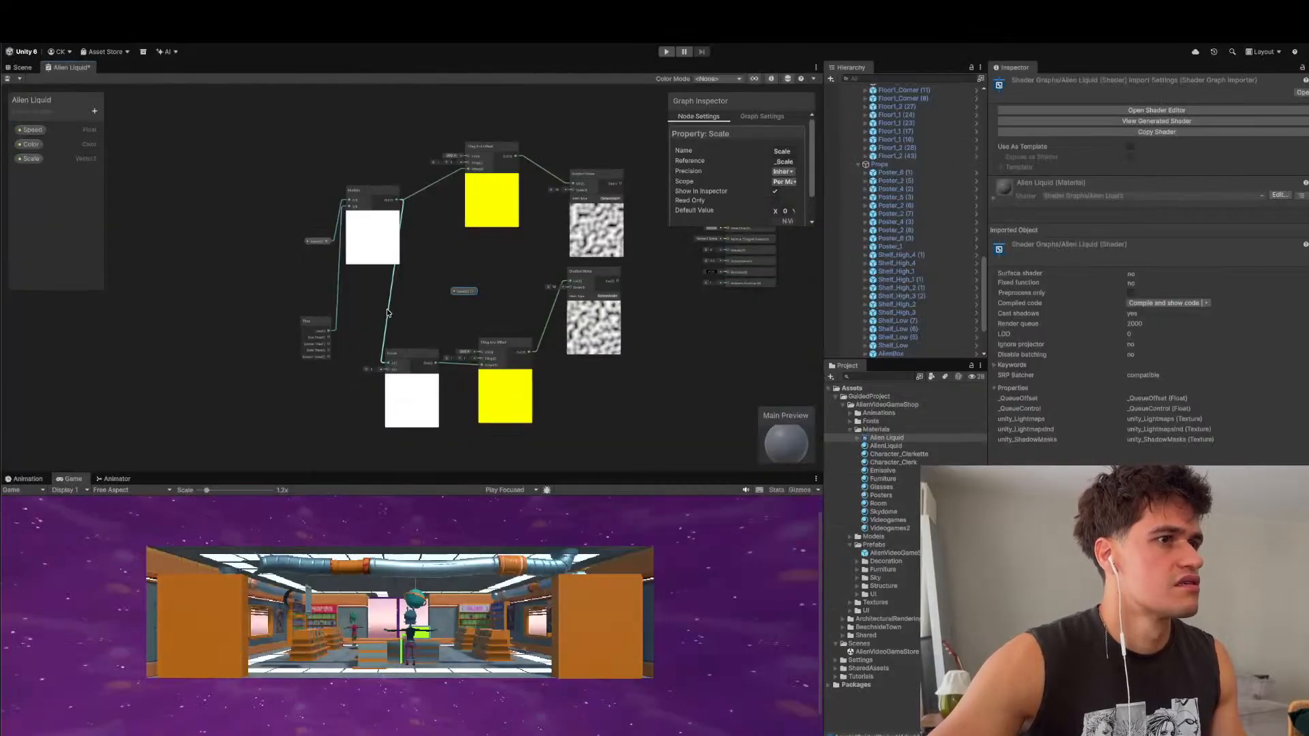
key(super+Tab)
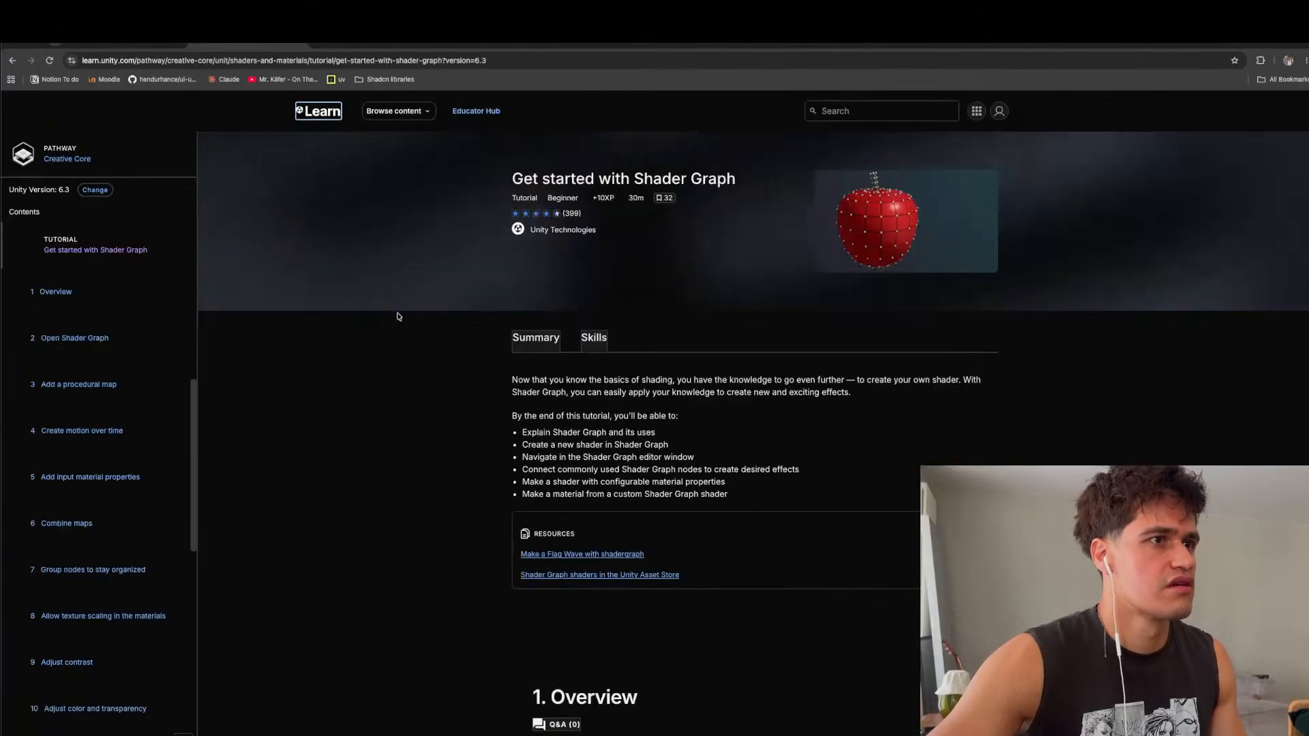
key(super+Tab)
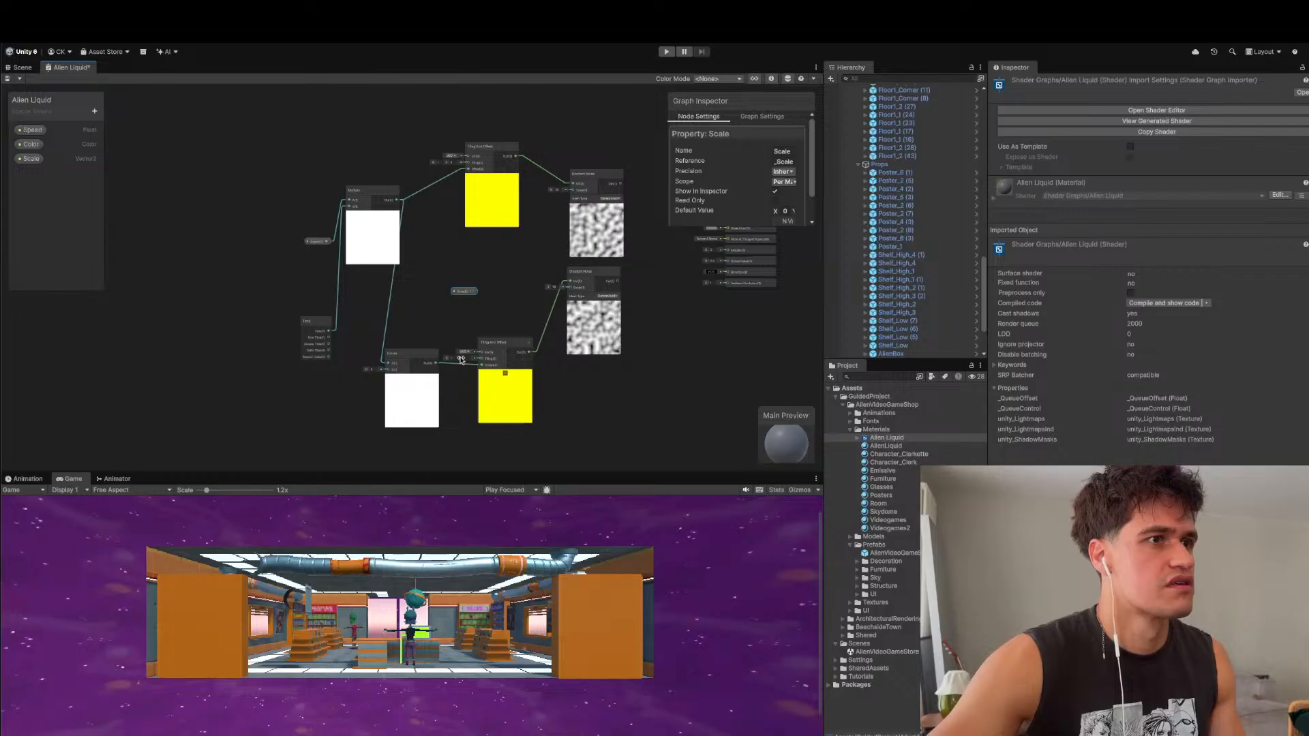
- Connect the Time node's output to the Divide node and create a Multiply node fed by the Divide output
drag(332, 334, 350, 368)
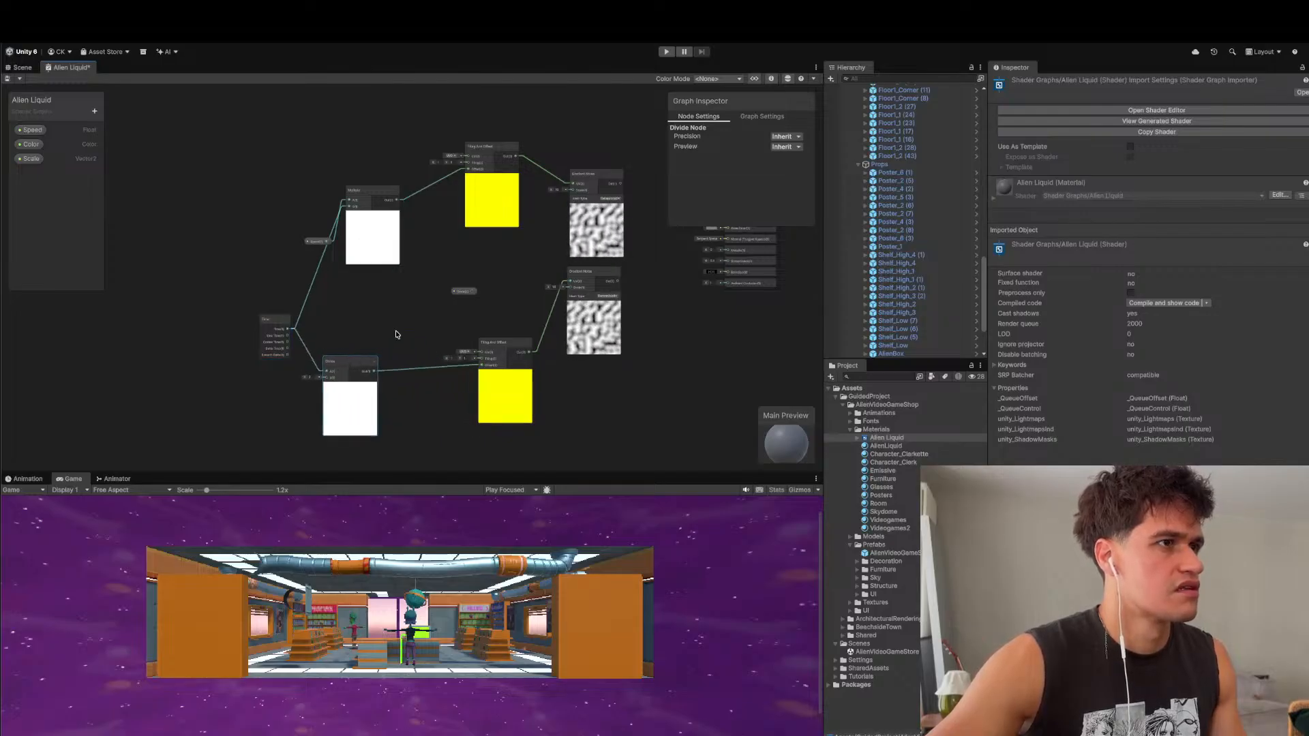
right_click(401, 341)
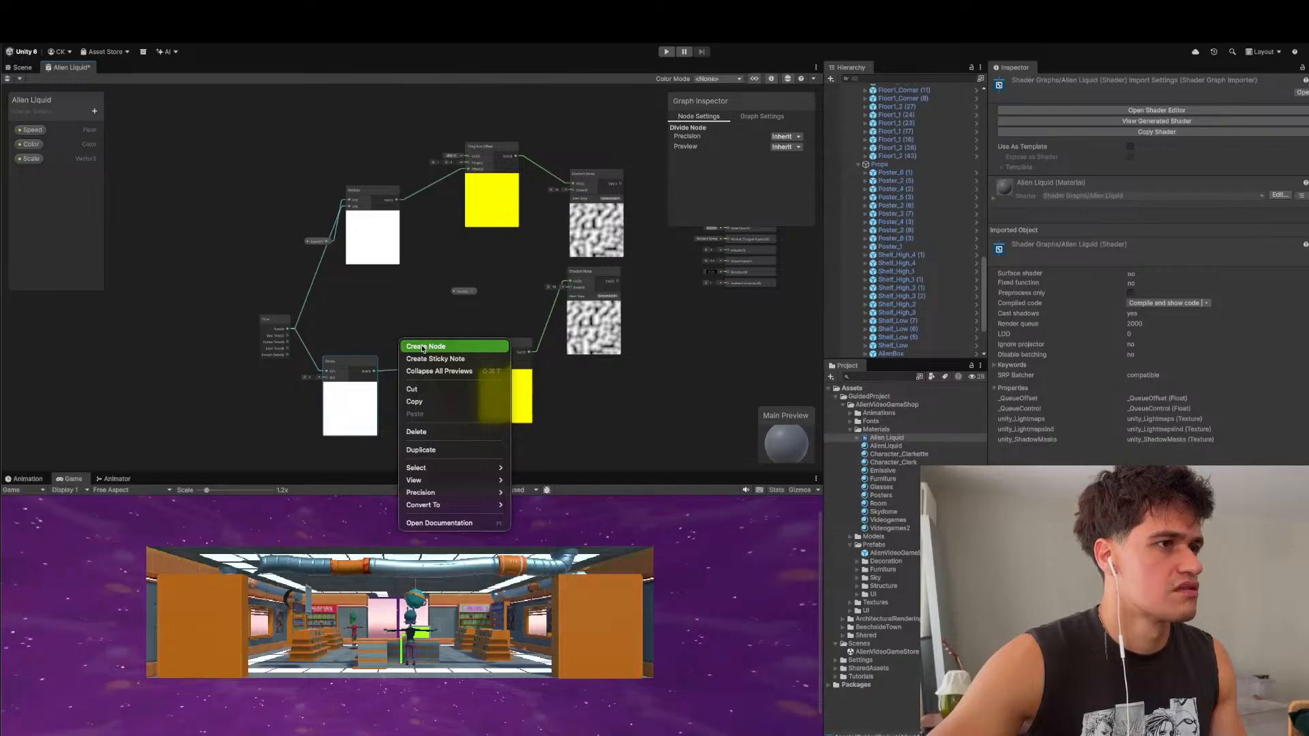
click(423, 347)
text(multi)
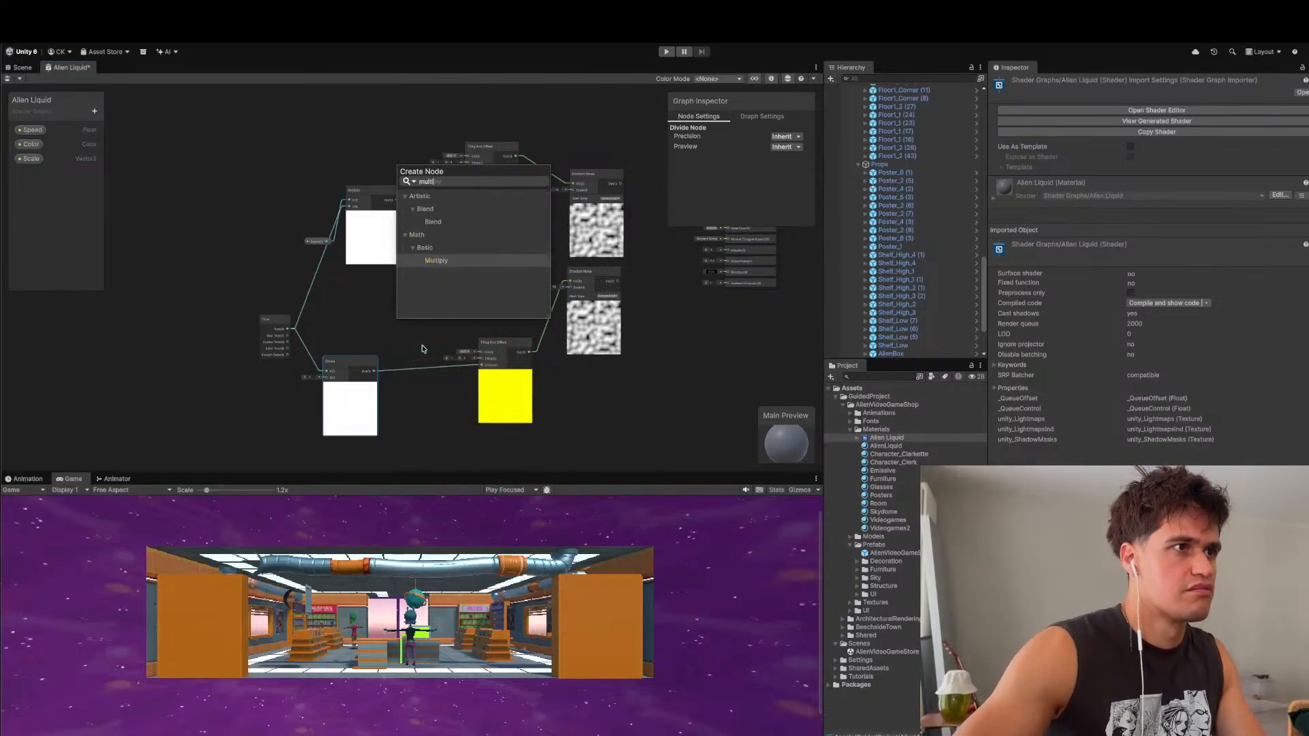
key(Return)
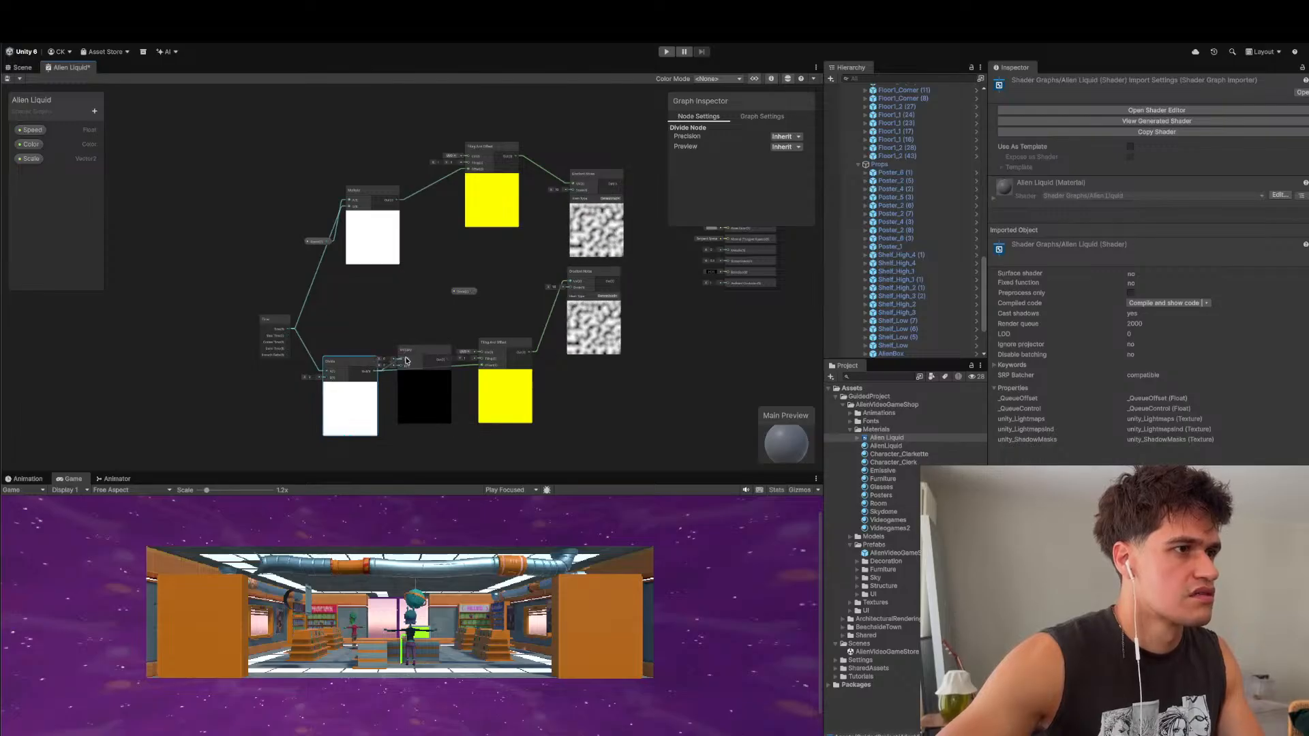
drag(402, 362, 402, 360)
- Following the browser tutorial's diagram, connect the Speed property to the new Multiply node and its output to the lower Tiling And Offset node's Offset input
key(super+Tab)
scroll(423, 363, down, 20)
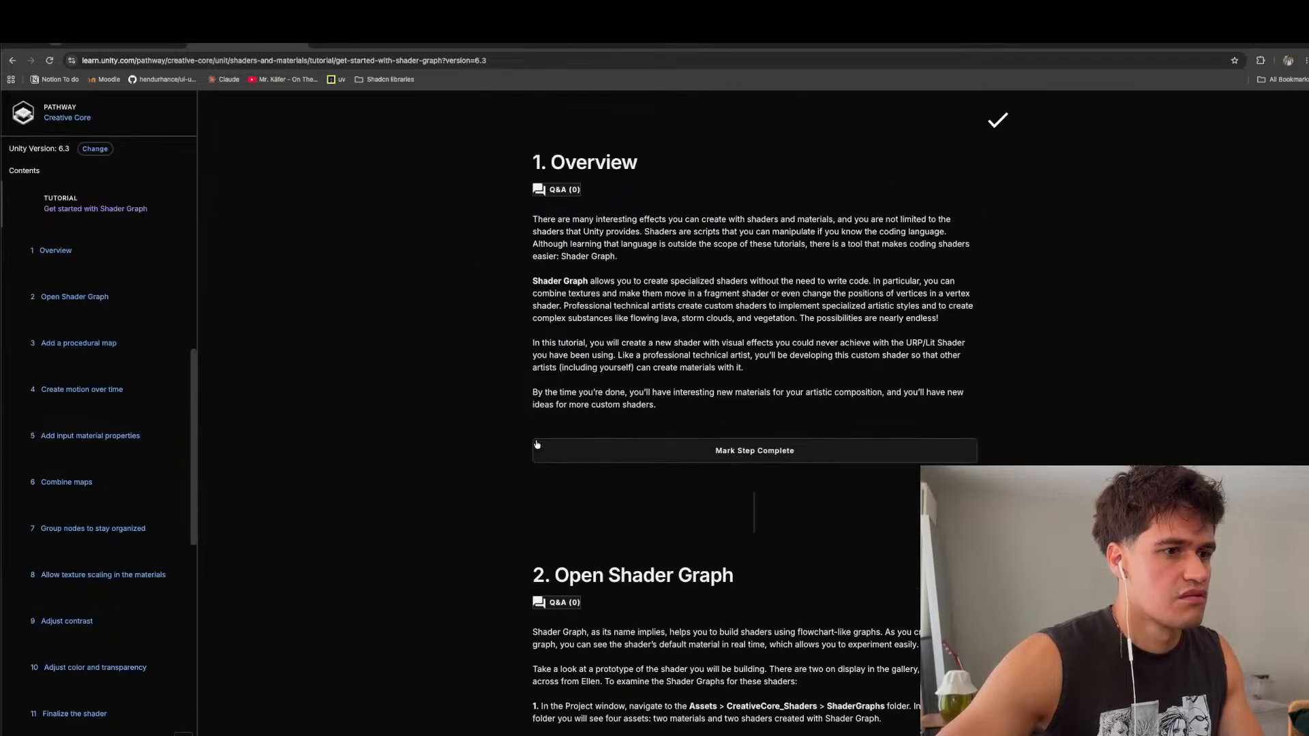
scroll(537, 444, down, 20)
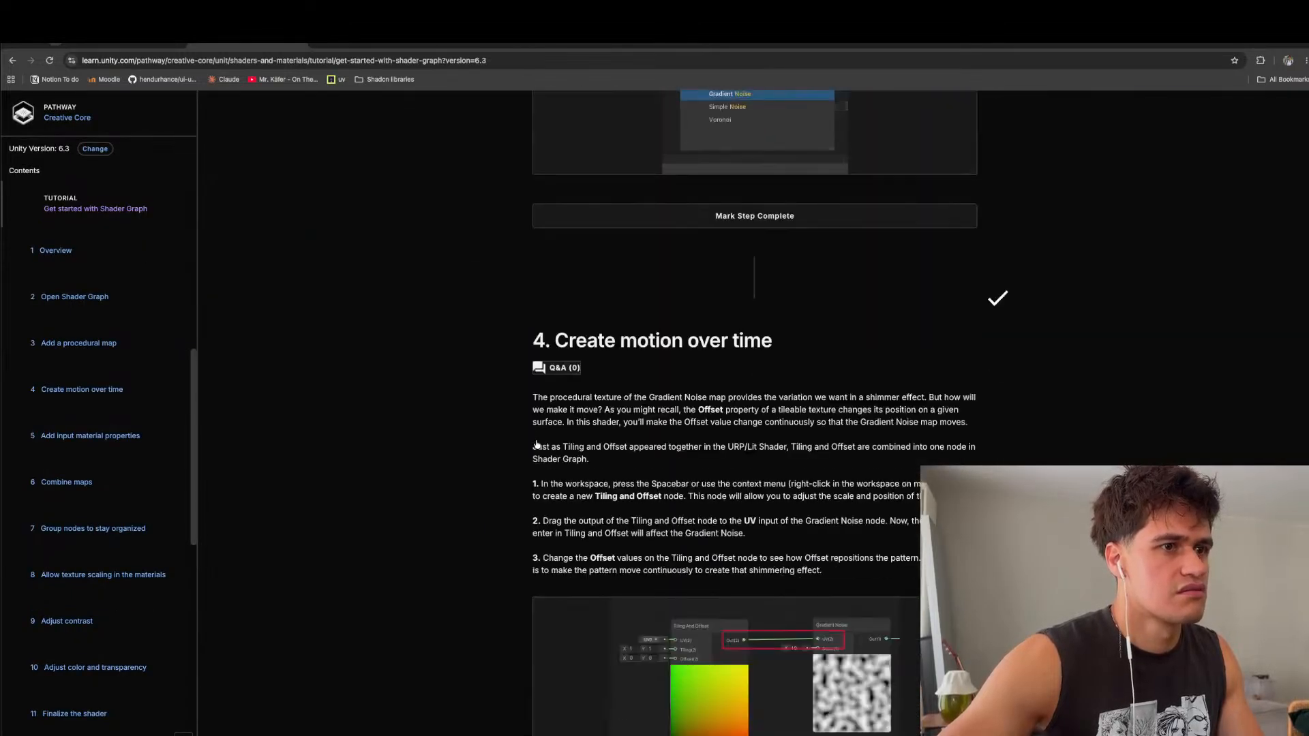
scroll(536, 443, down, 15)
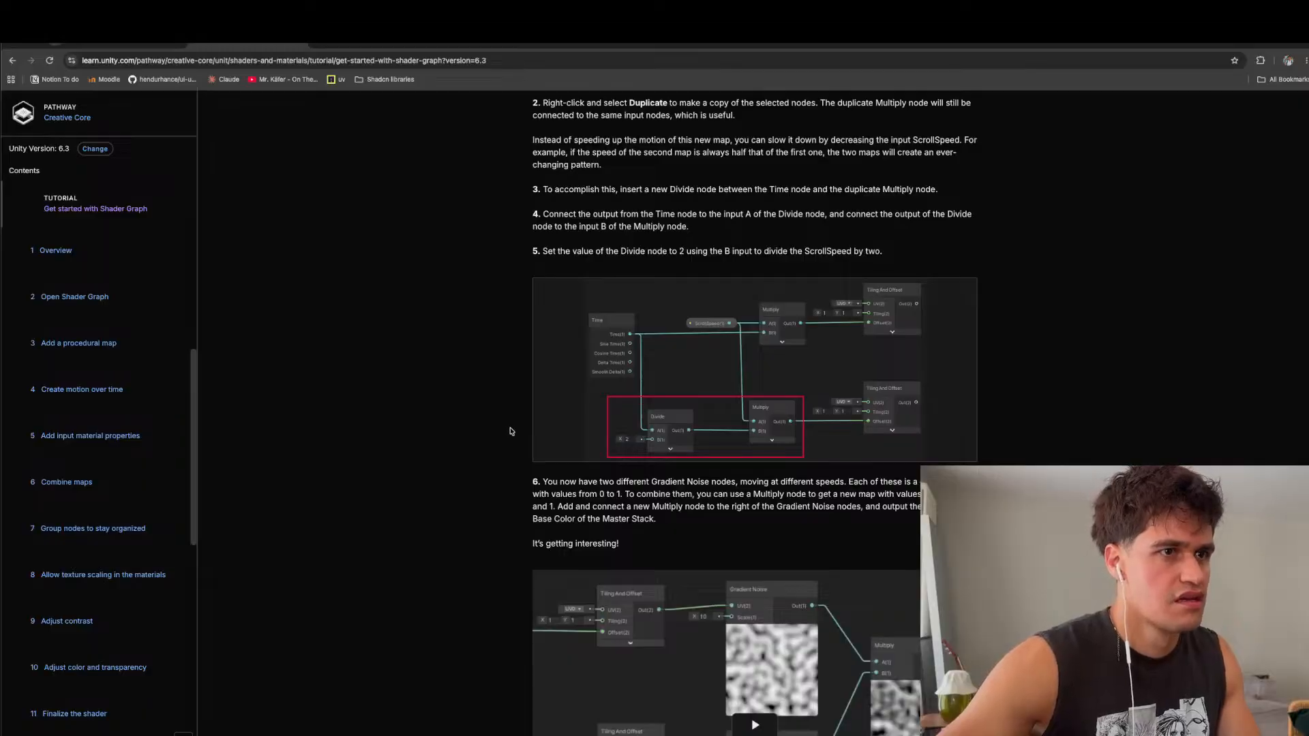
key(super+Tab)
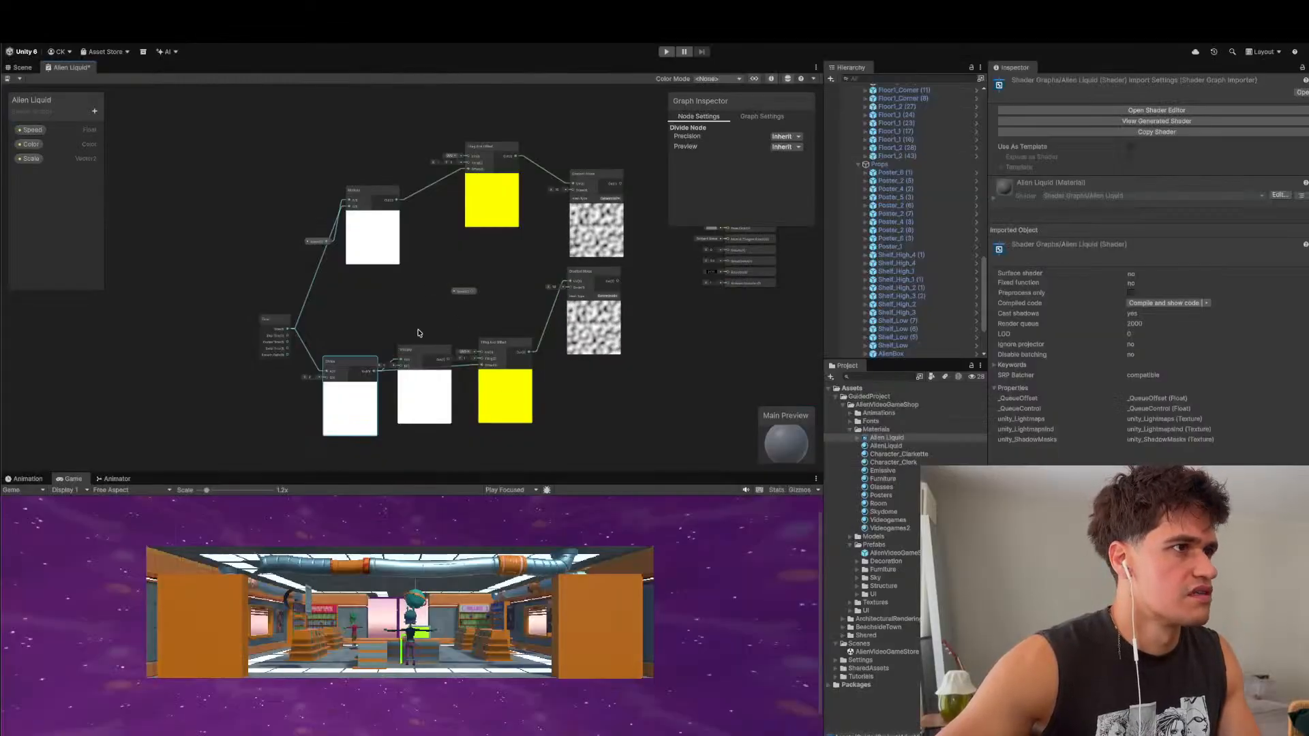
drag(412, 364, 423, 365)
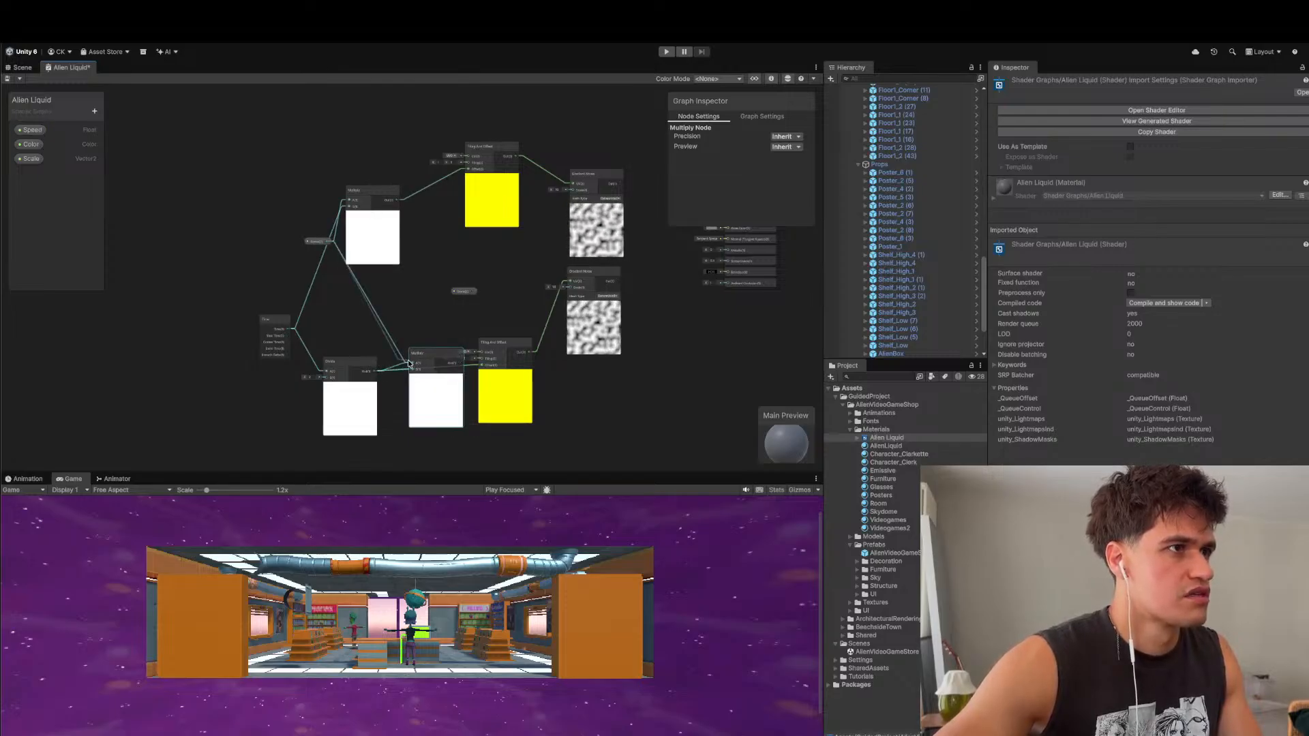
drag(442, 355, 419, 392)
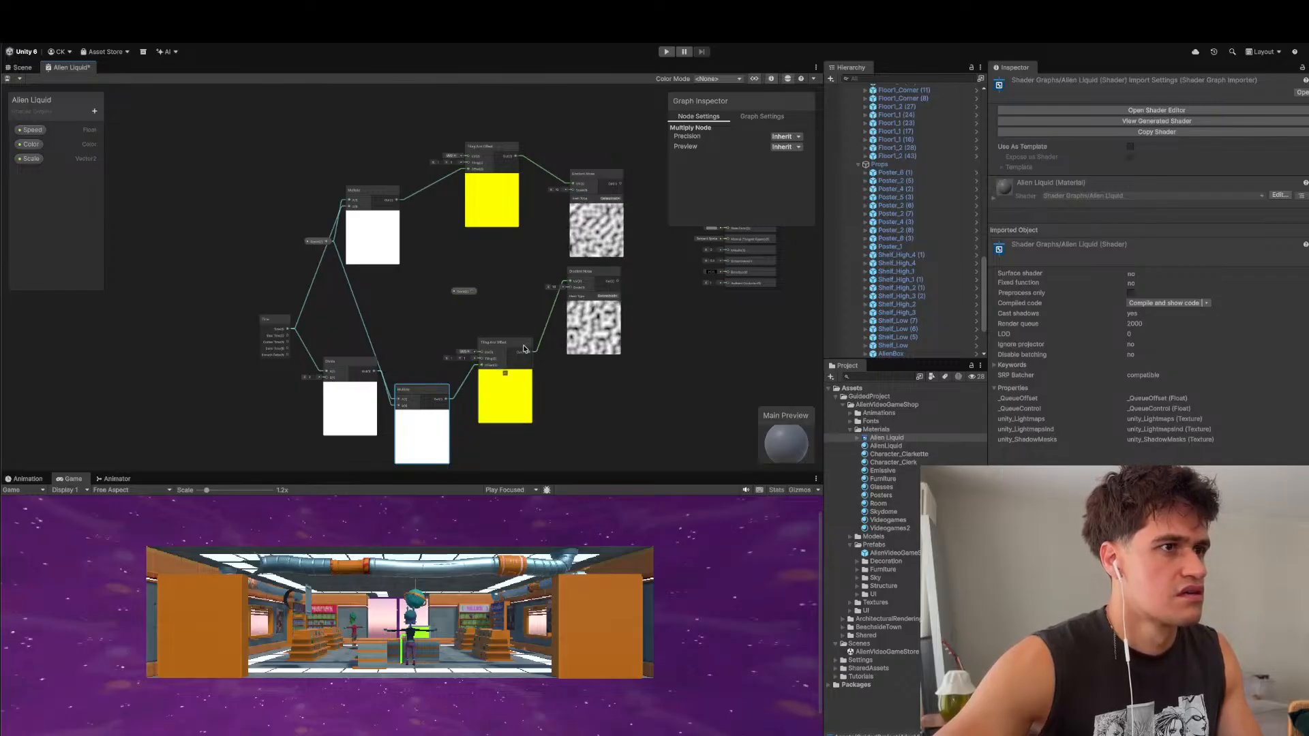
- Review the browser tutorial's sections on combining maps, grouping nodes and texture scaling against the Alien Liquid graph
key(super+Tab)
key(super+Tab)
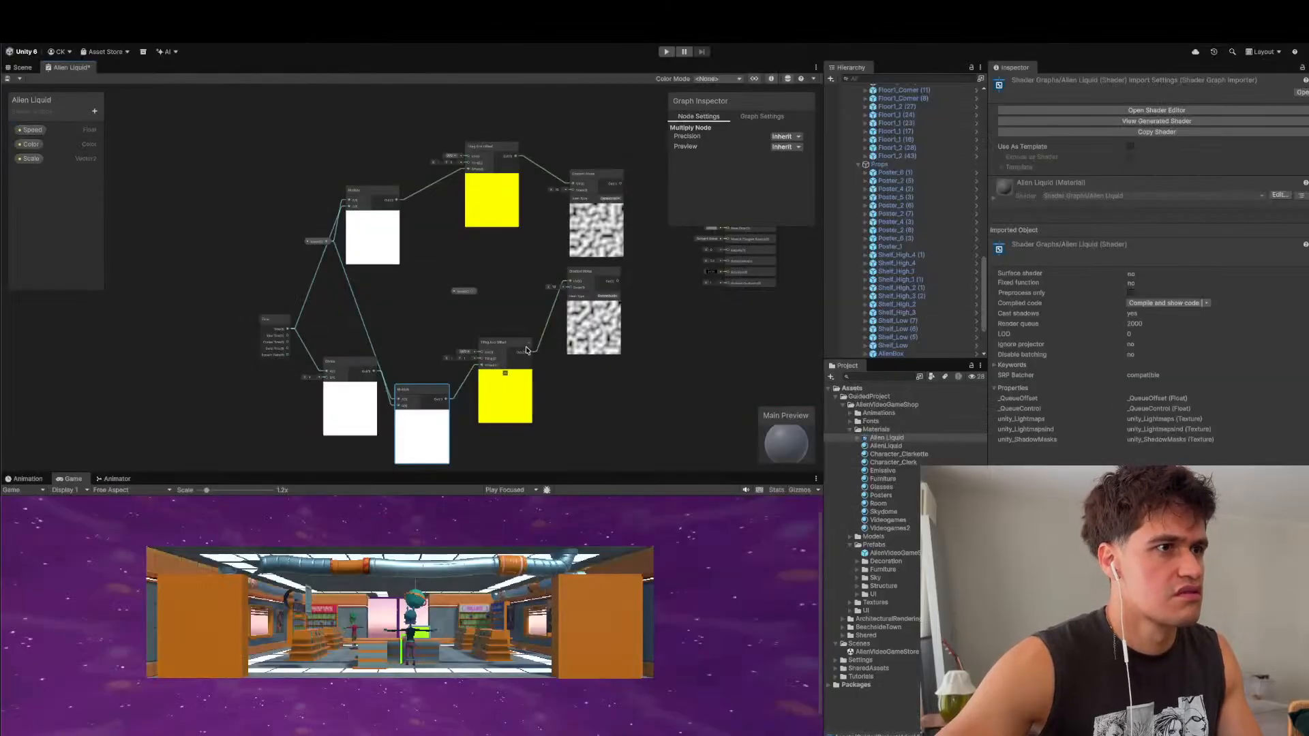
key(super+Tab)
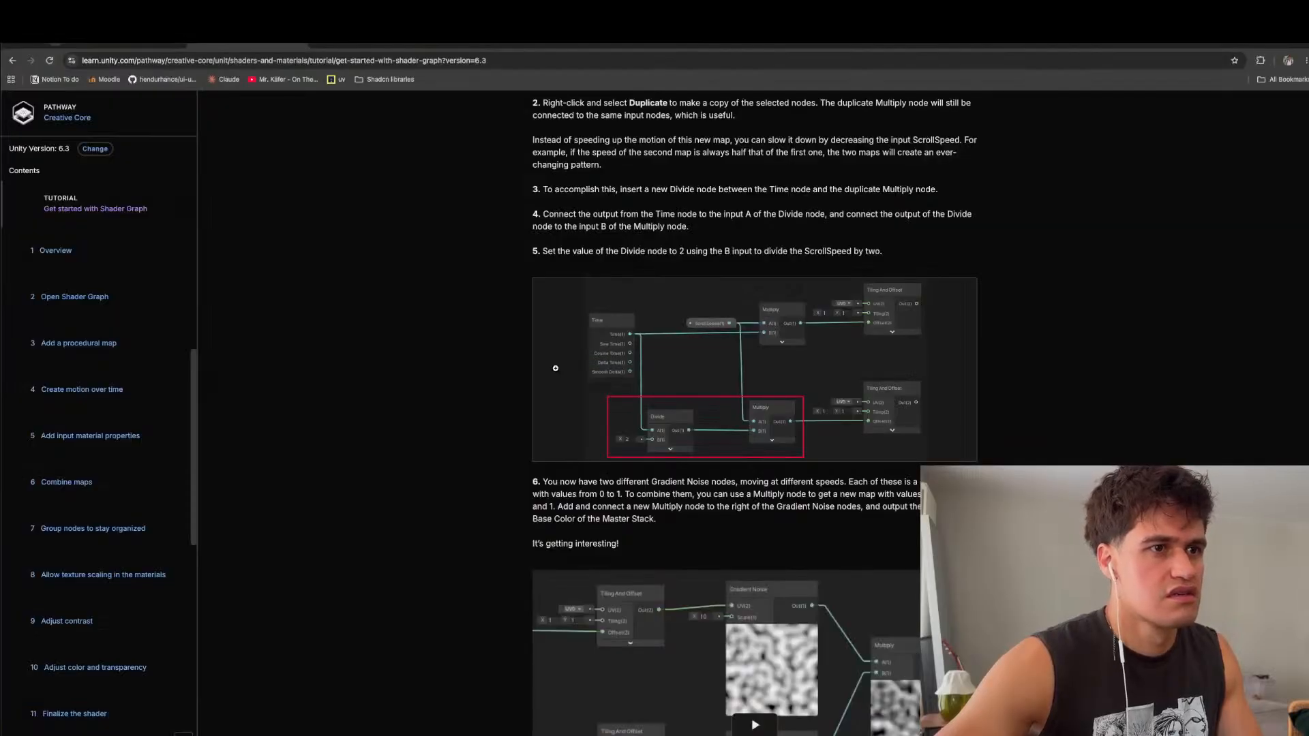
key(super+Tab)
key(super+Tab)
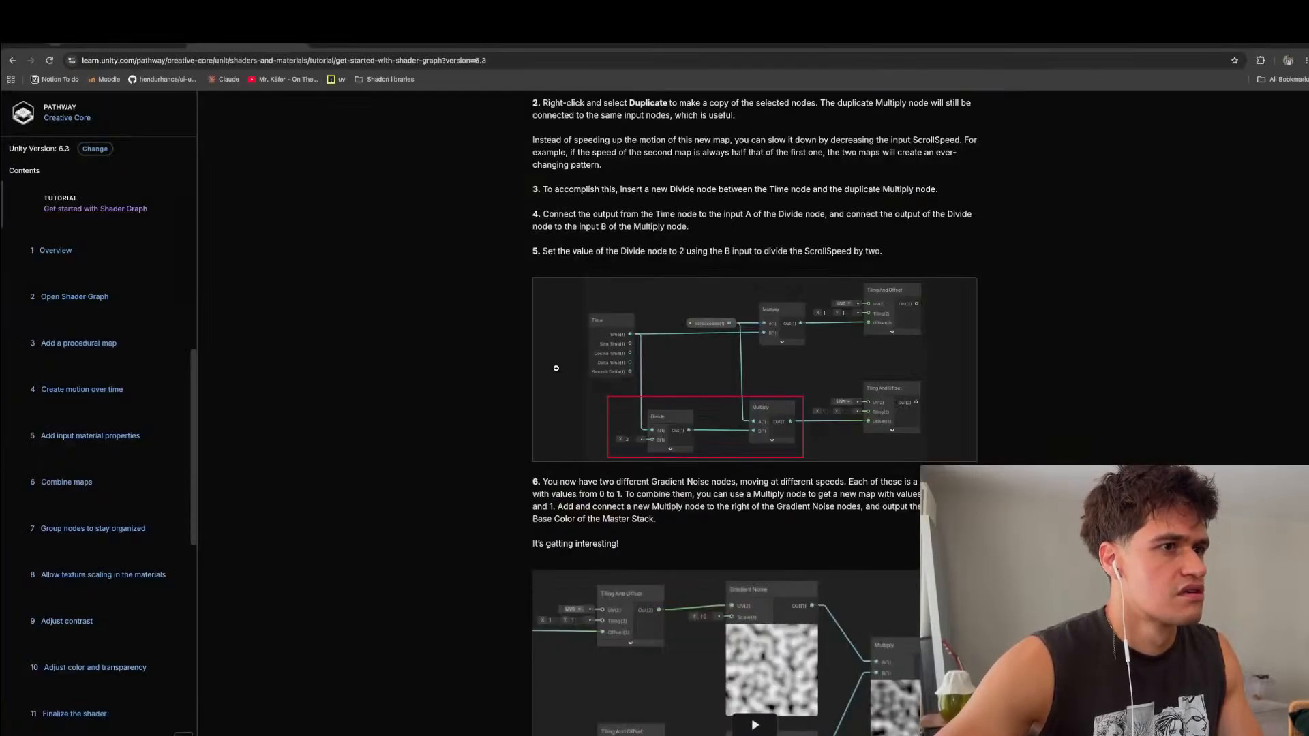
key(super+Tab)
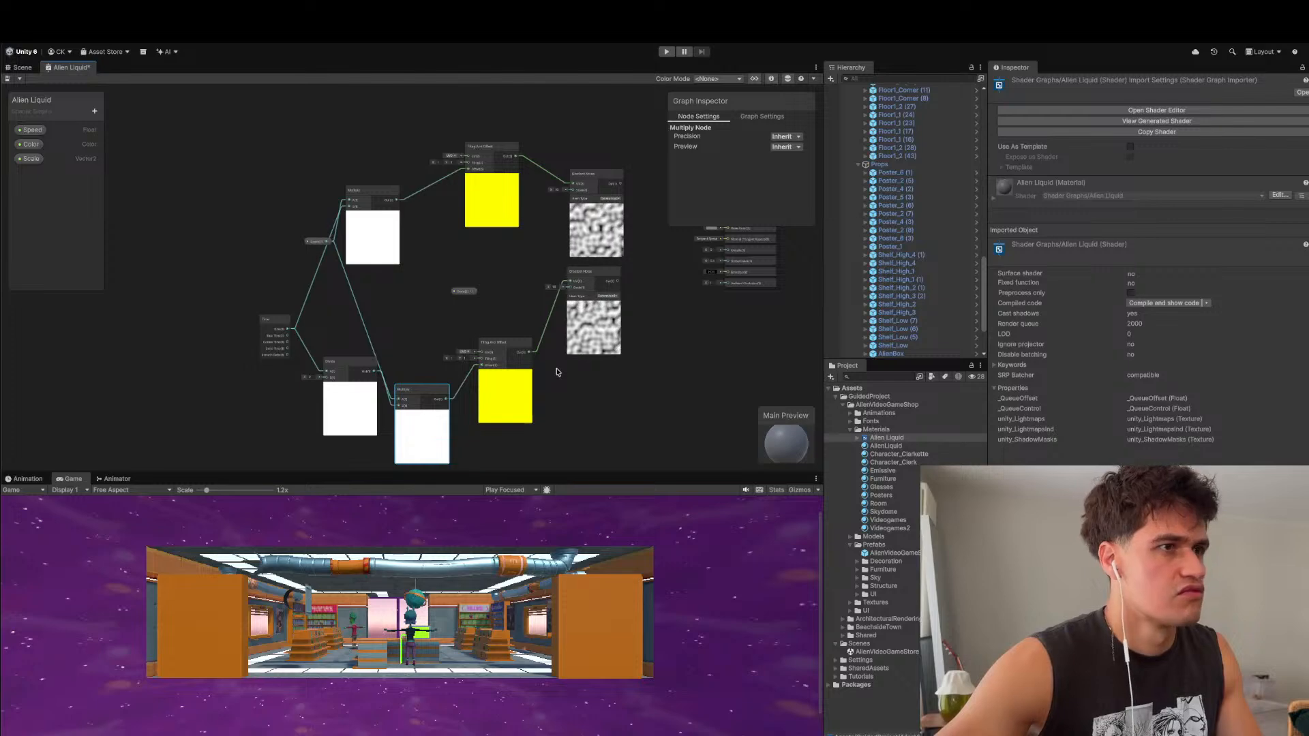
key(super+Tab)
scroll(634, 444, down, 7)
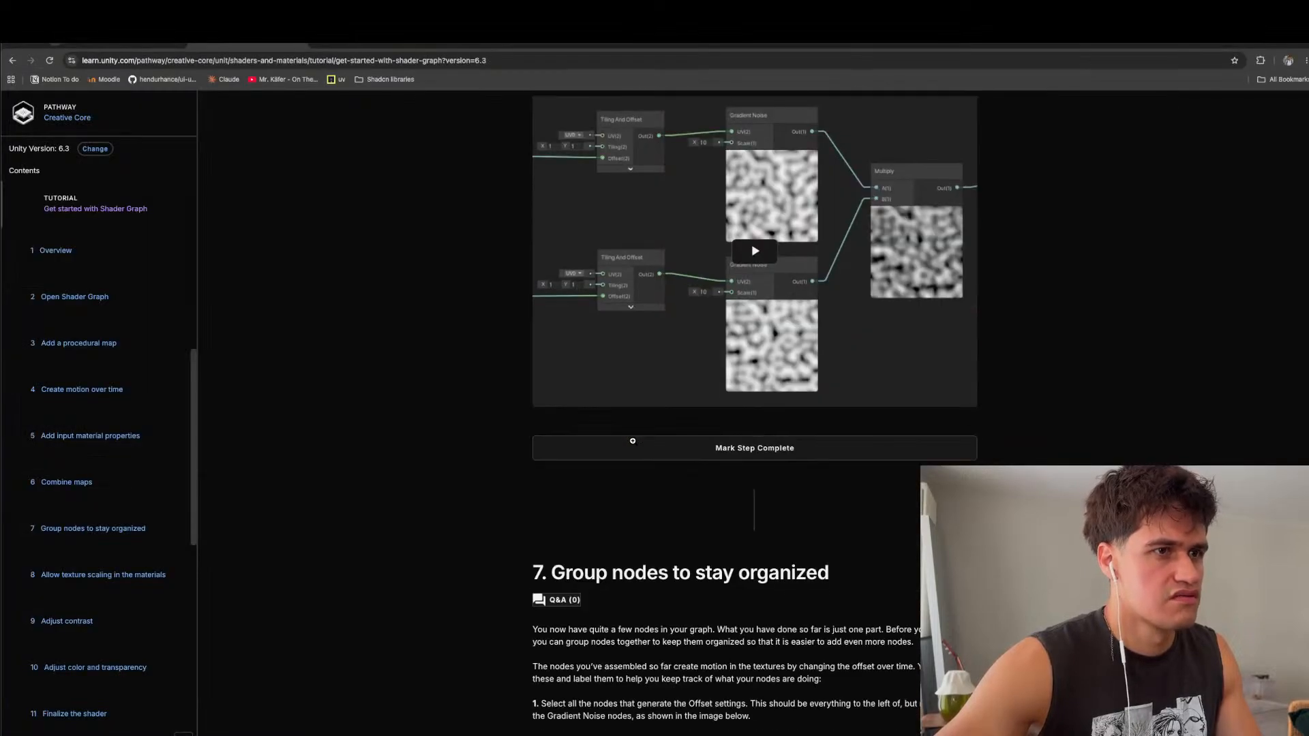
scroll(634, 444, up, 6)
scroll(633, 442, down, 20)
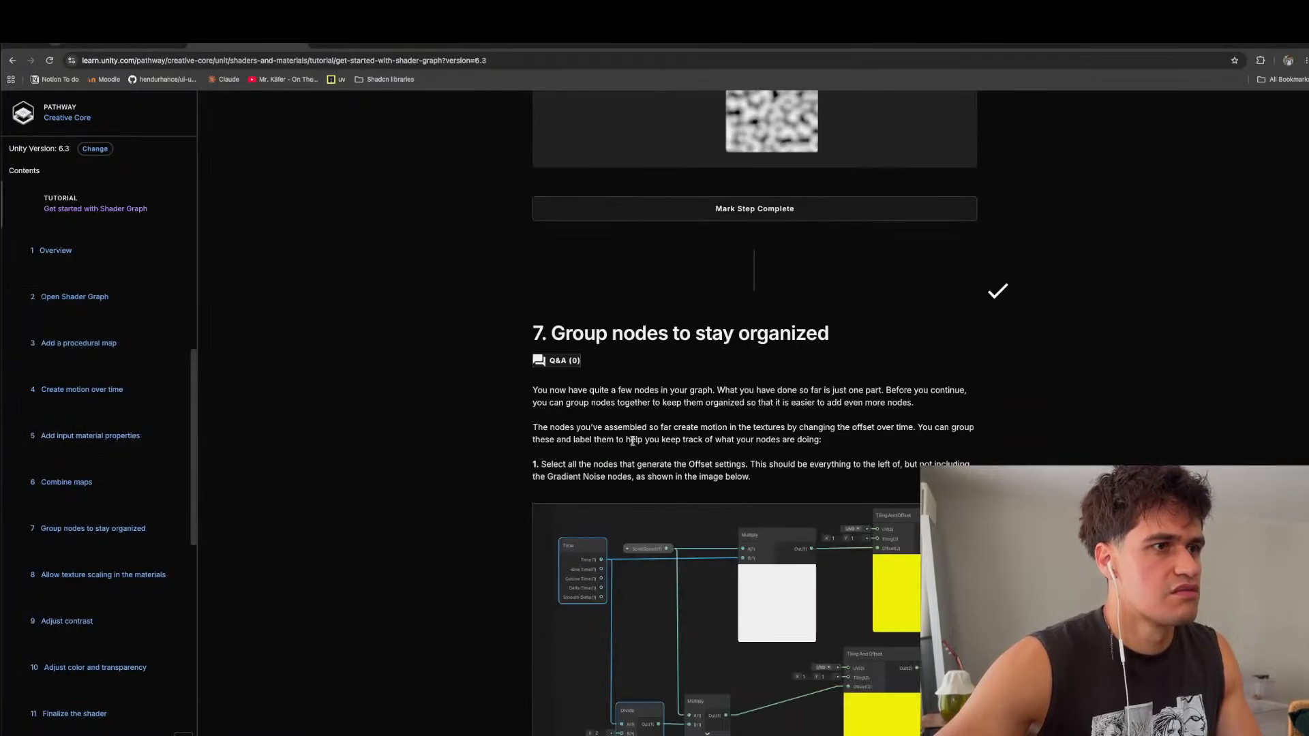
key(super+Tab)
key(super+Tab)
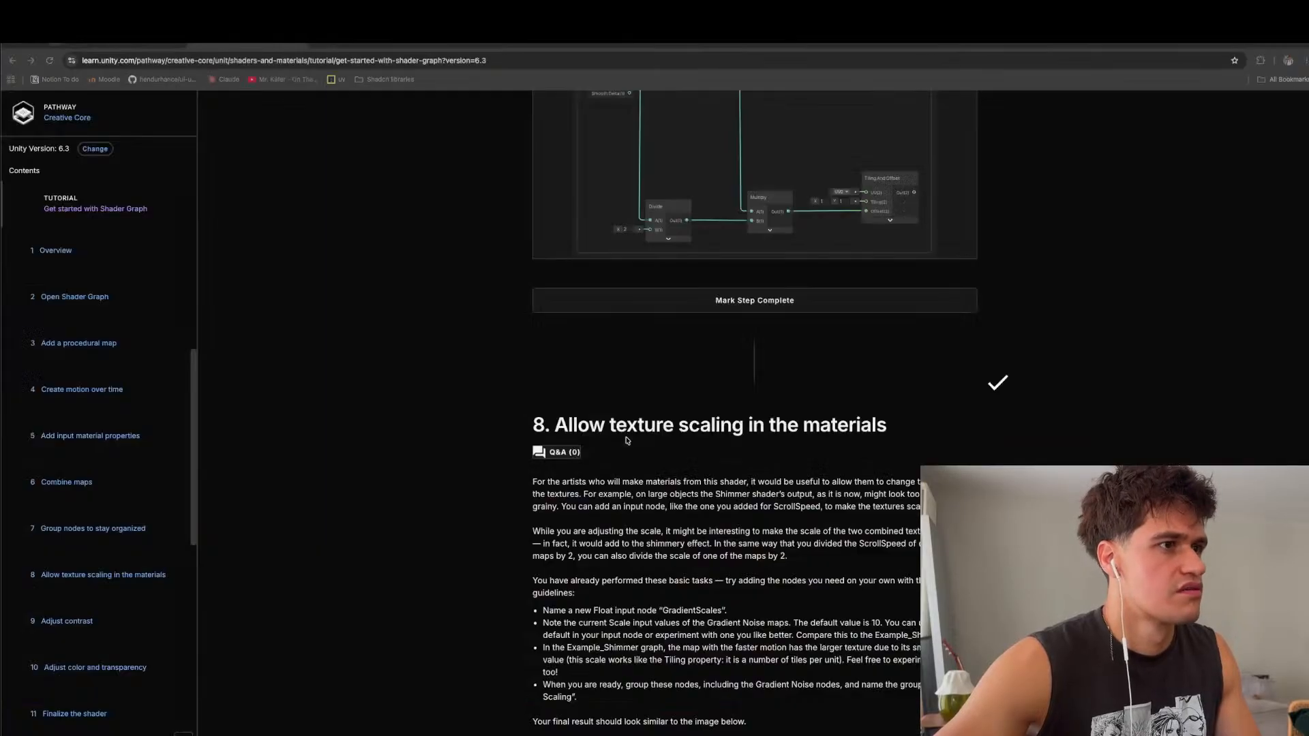
- After checking the browser tutorial's grouping instructions, group the nodes feeding the Gradient Noise nodes in the Alien Liquid graph as "Procedural Tiling"
scroll(626, 437, down, 8)
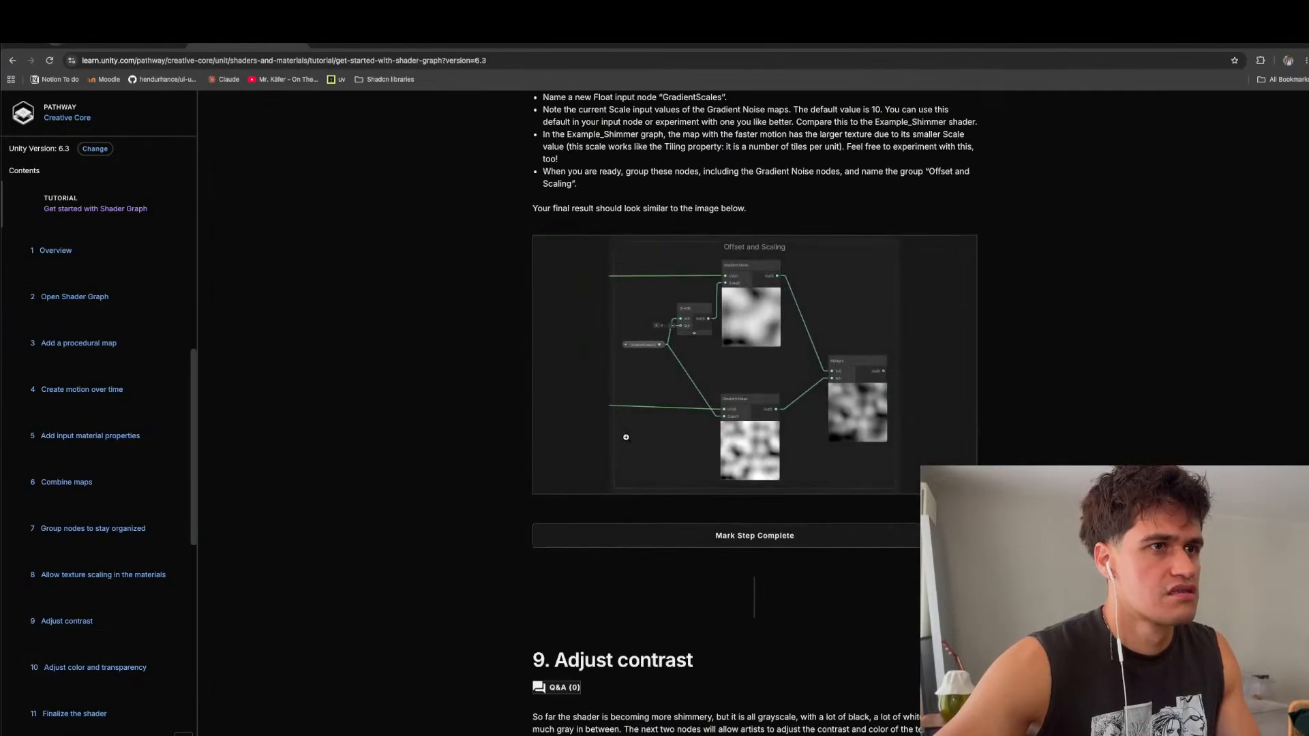
key(super+Tab)
drag(231, 107, 346, 264)
key(super+Tab)
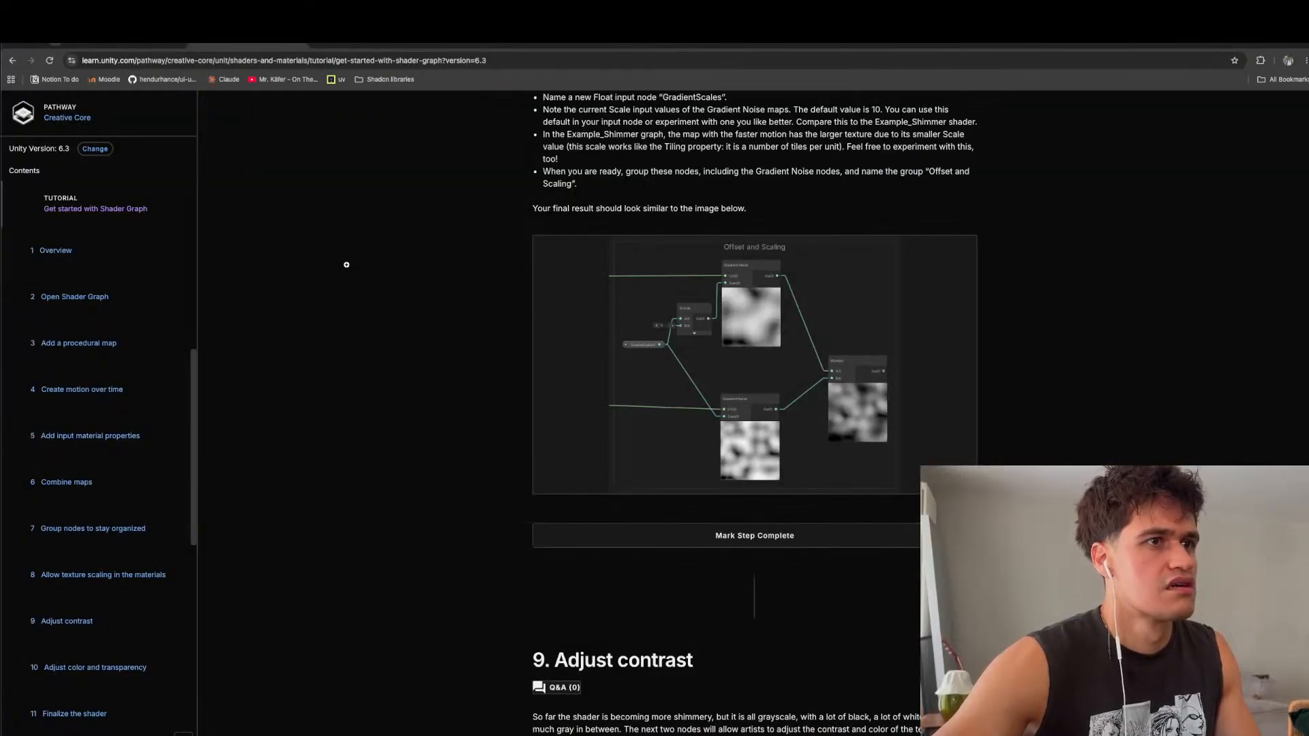
key(super+Tab)
key(super+Tab)
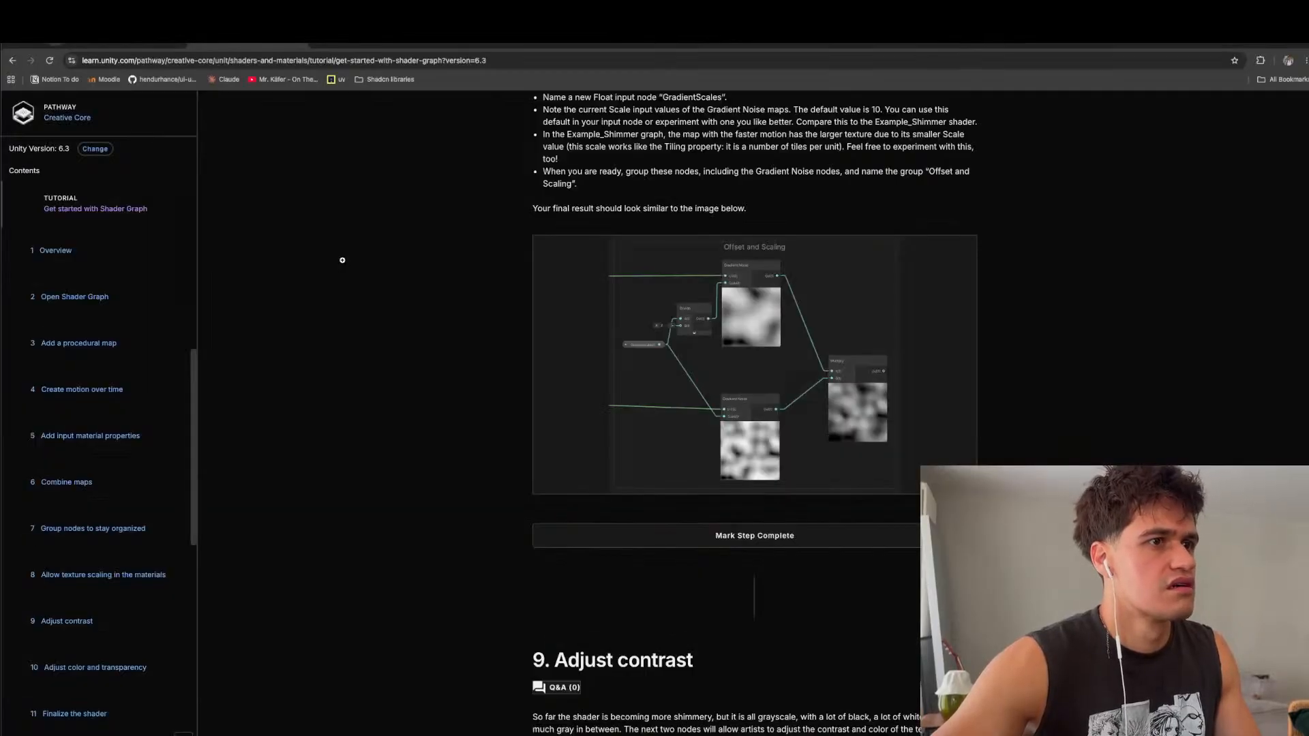
key(super+Tab)
drag(246, 113, 442, 402)
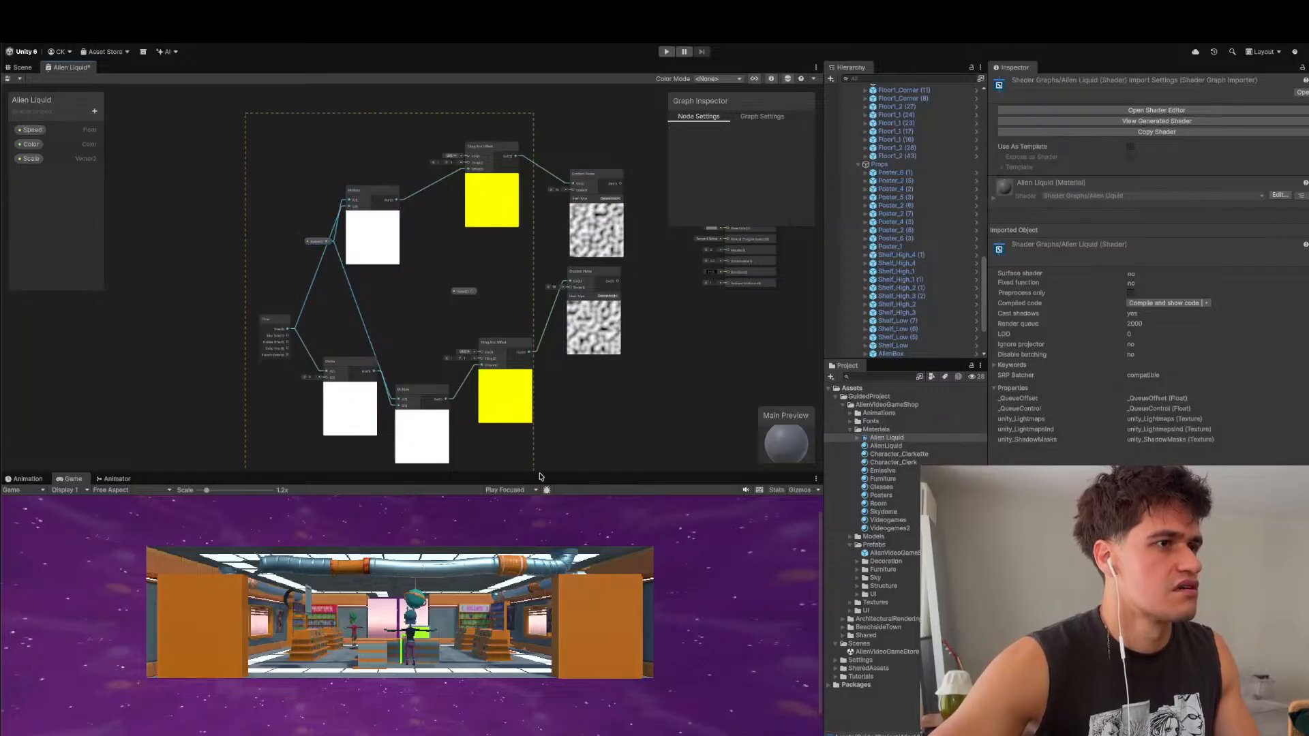
drag(540, 476, 540, 472)
key(ctrl+g)
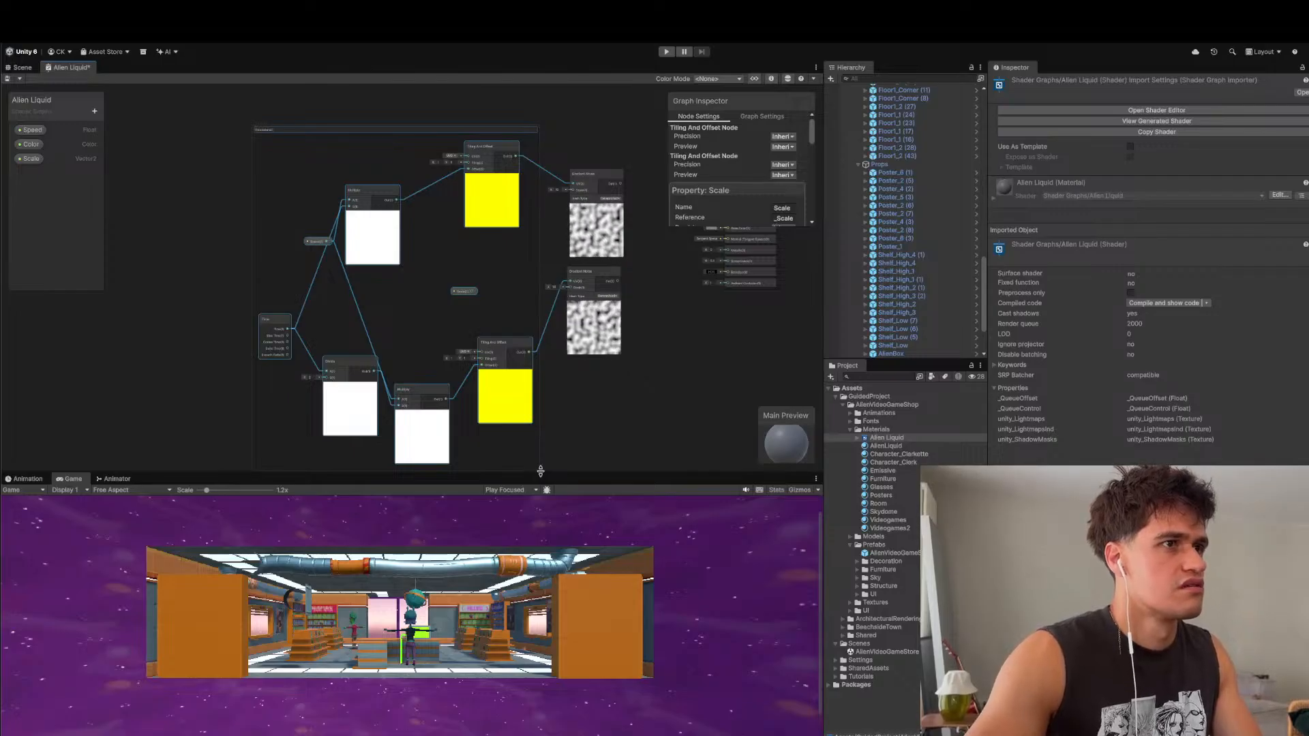
key(Return)
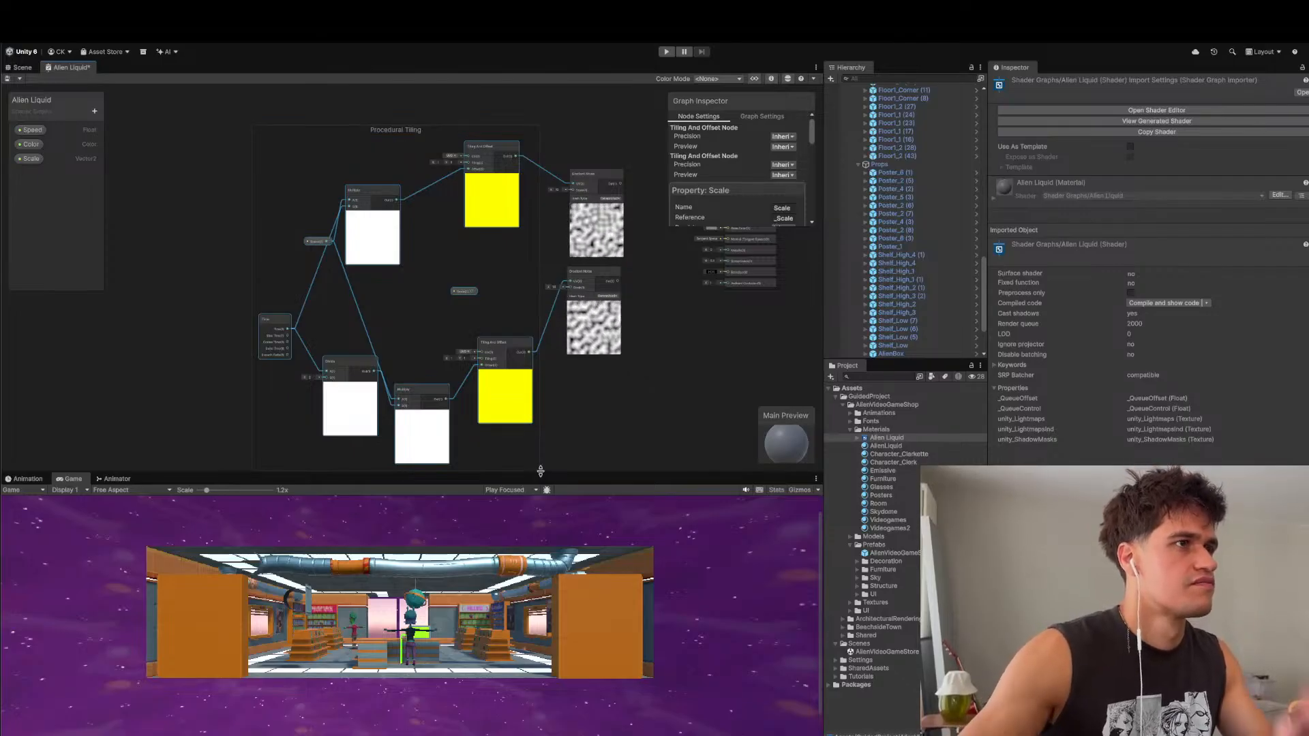
- Move the Procedural Tiling group away from the Gradient Noise nodes to leave free space between them
click(401, 139)
drag(371, 135, 204, 142)
click(526, 278)
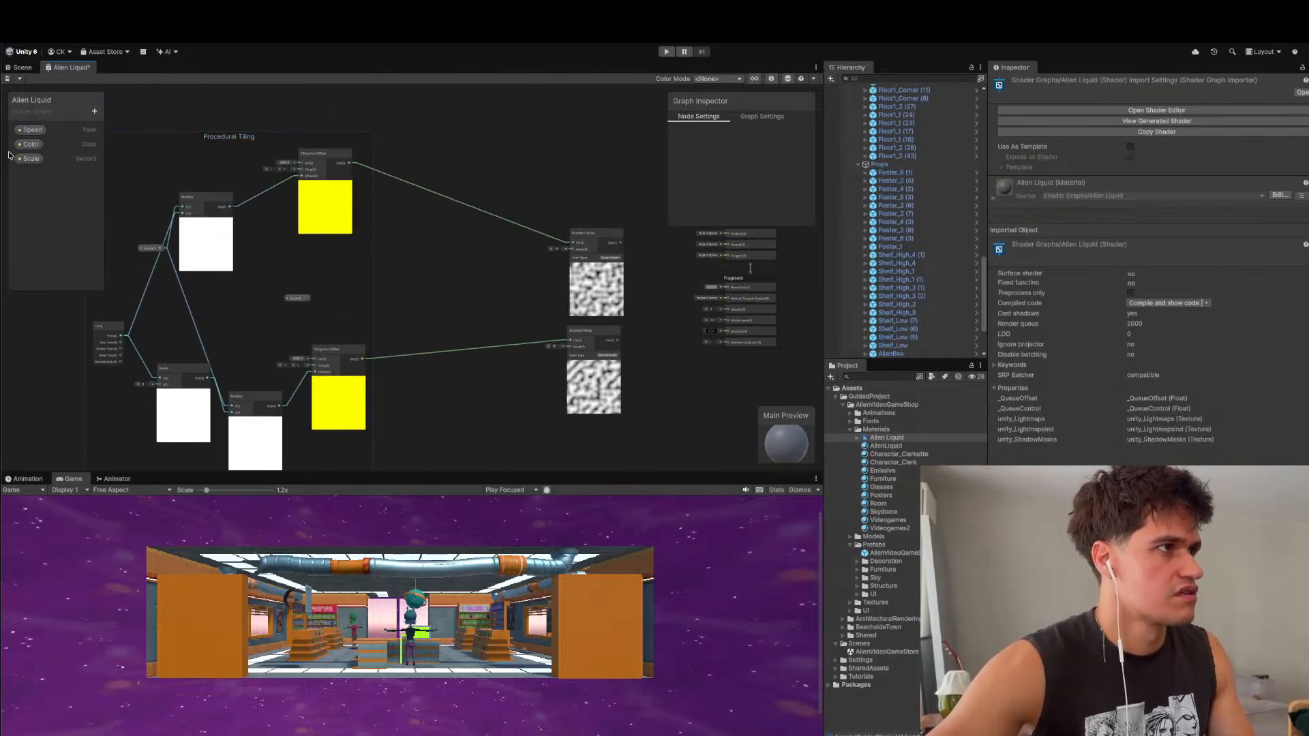
- Delete the Scale property node inside the Procedural Tiling group and place a new Scale node between the group and the Gradient Noise nodes
click(296, 298)
drag(298, 304, 435, 304)
key(super+z)
right_click(297, 298)
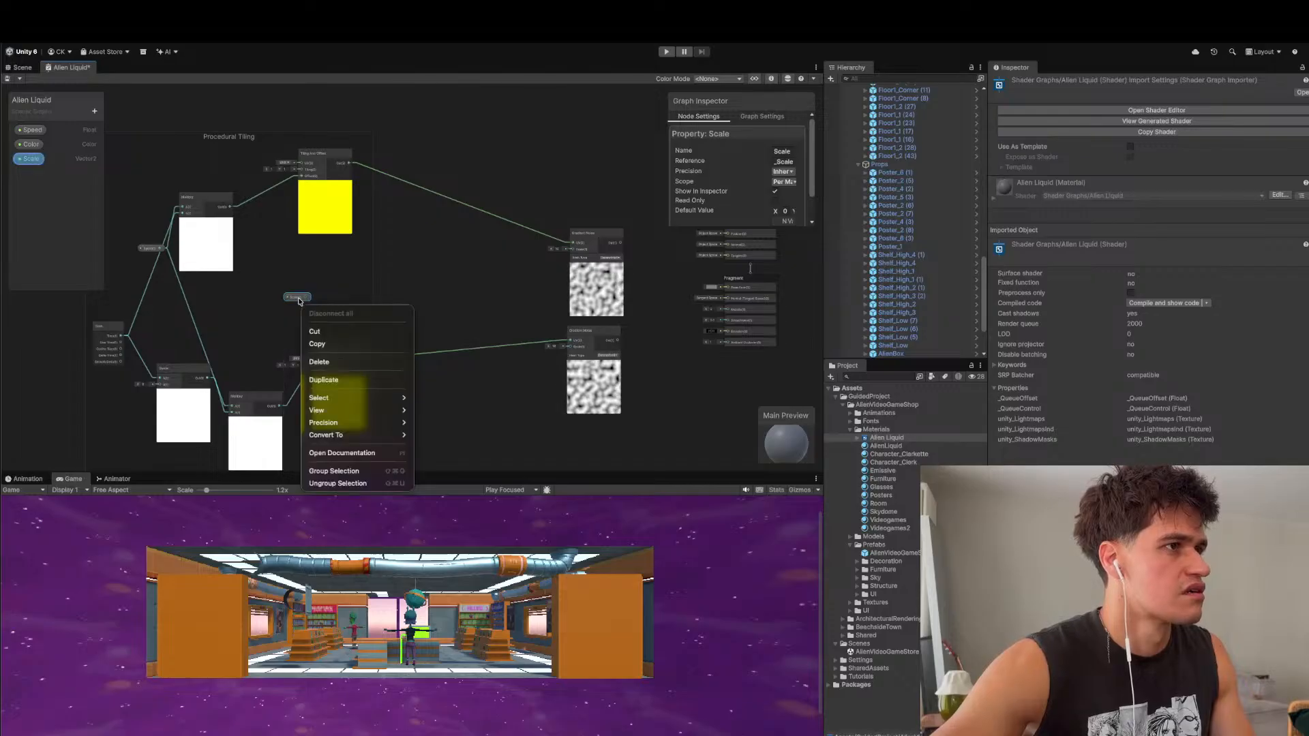
click(319, 362)
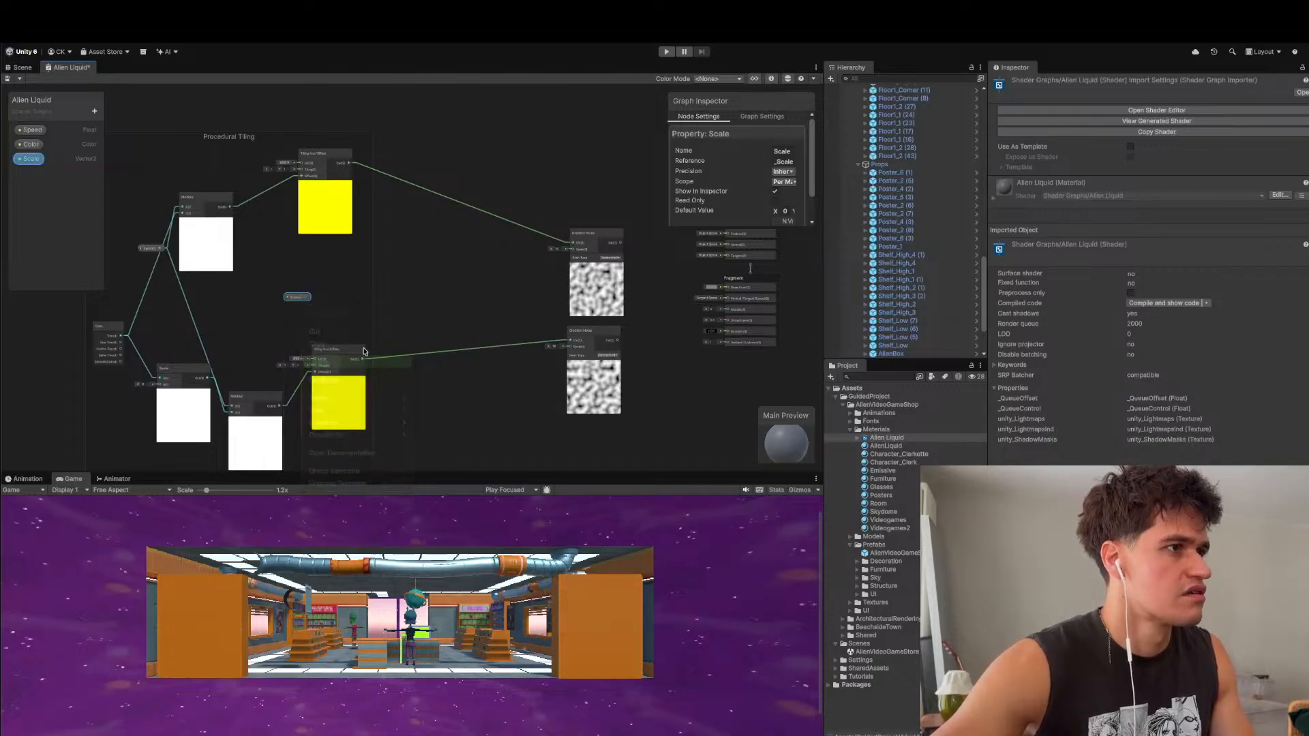
click(21, 161)
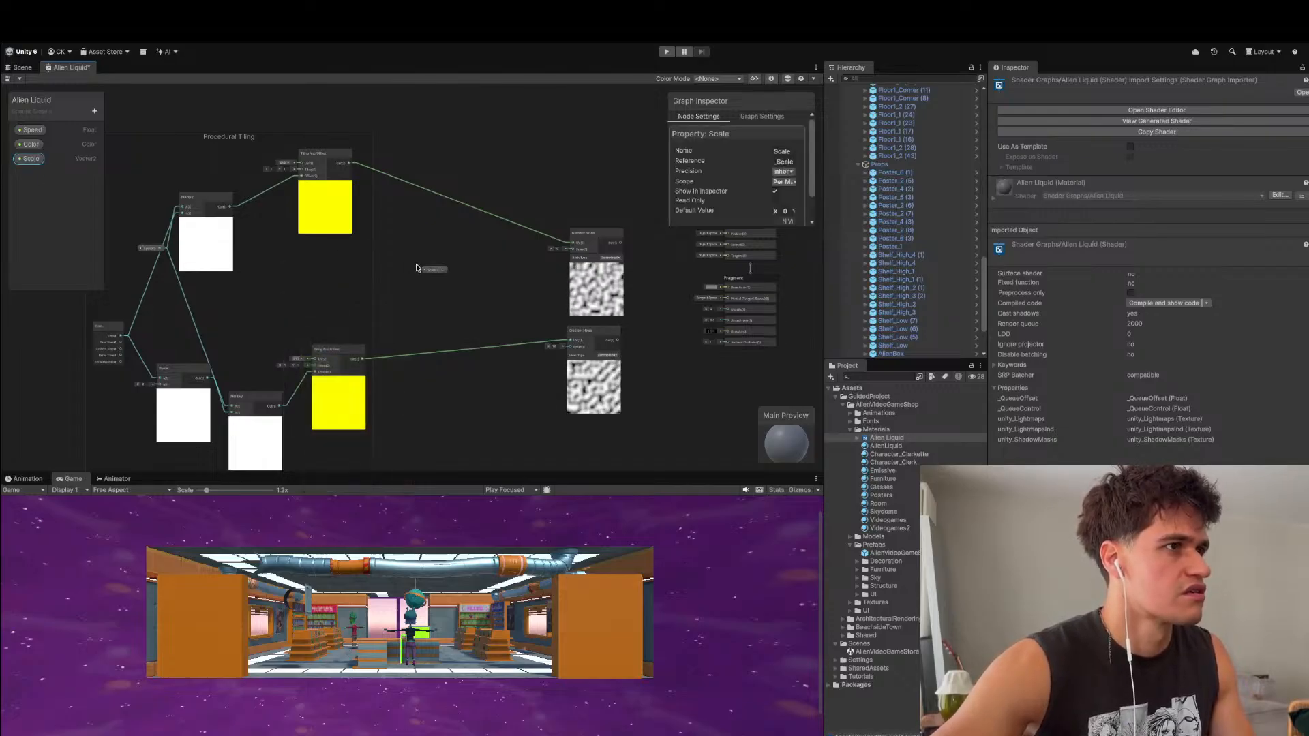
- Compare the Alien Liquid graph with the browser tutorial's grouping, texture scaling and contrast sections, including the Offset and Scaling diagram
key(super+Tab)
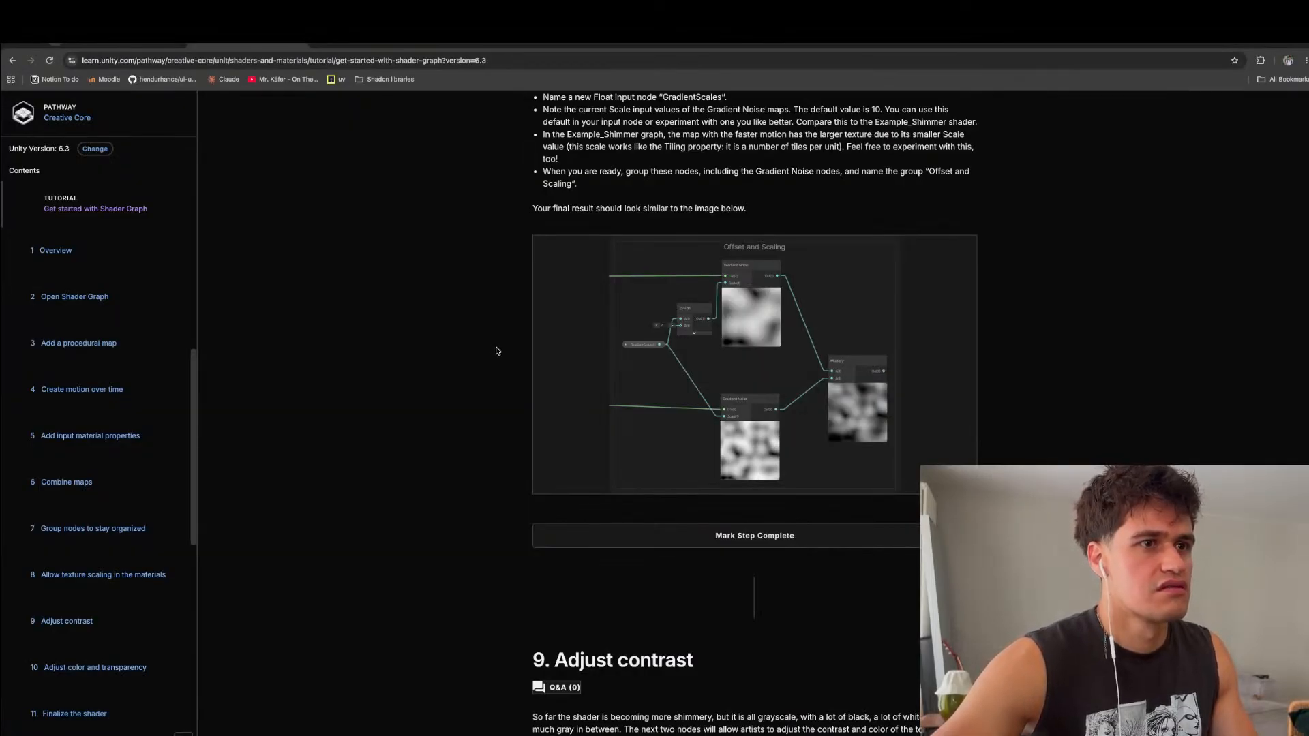
scroll(497, 351, up, 10)
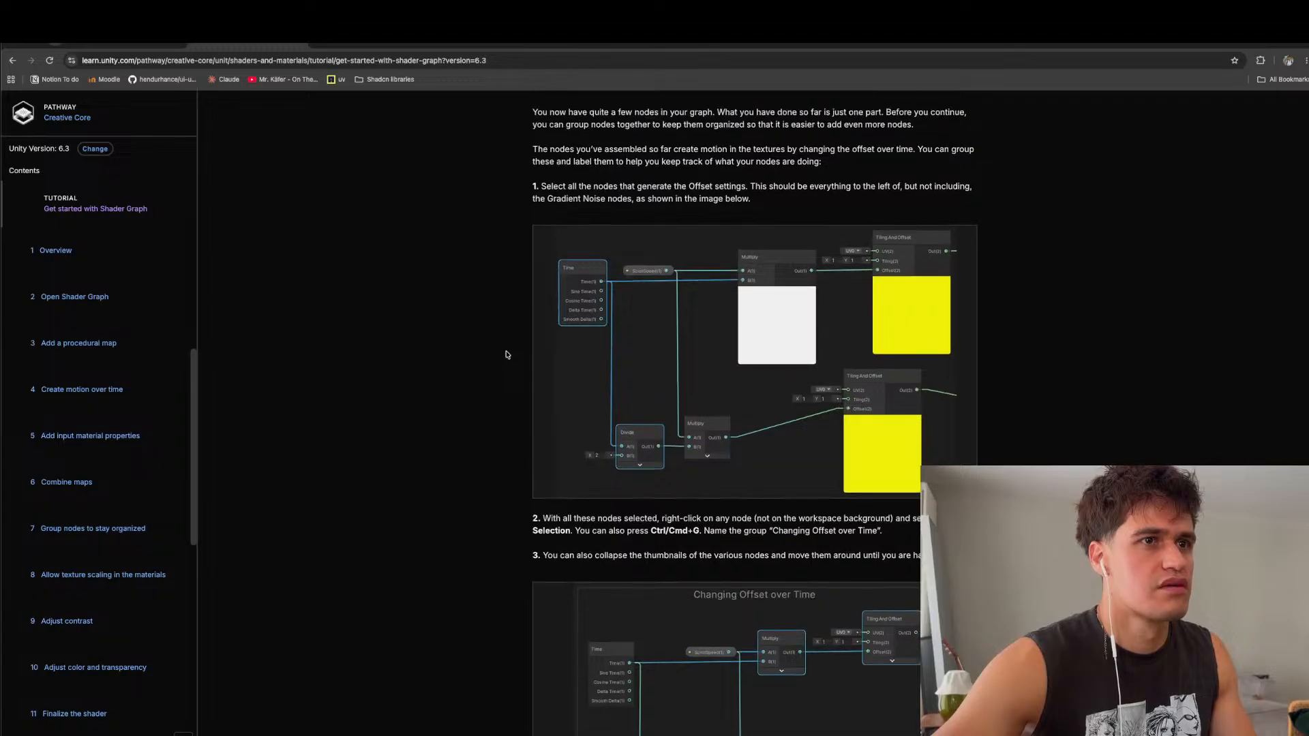
scroll(506, 354, down, 10)
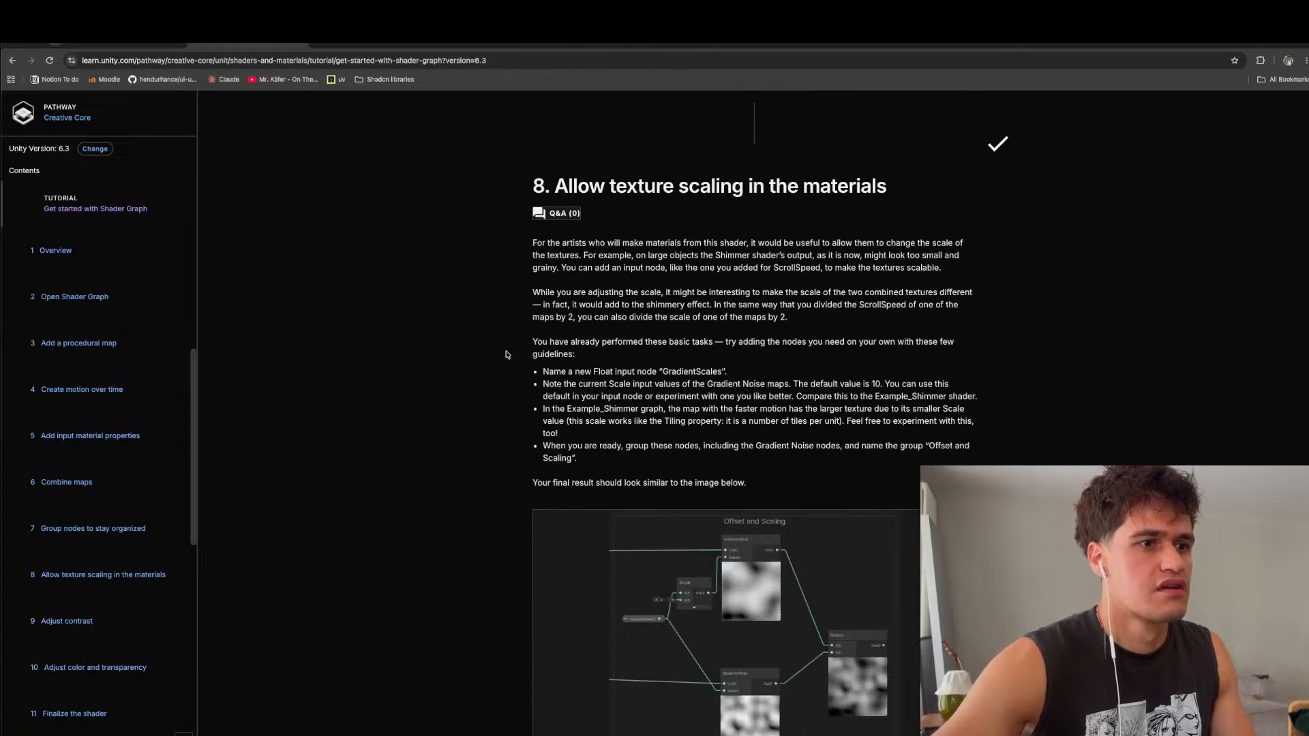
scroll(507, 353, down, 10)
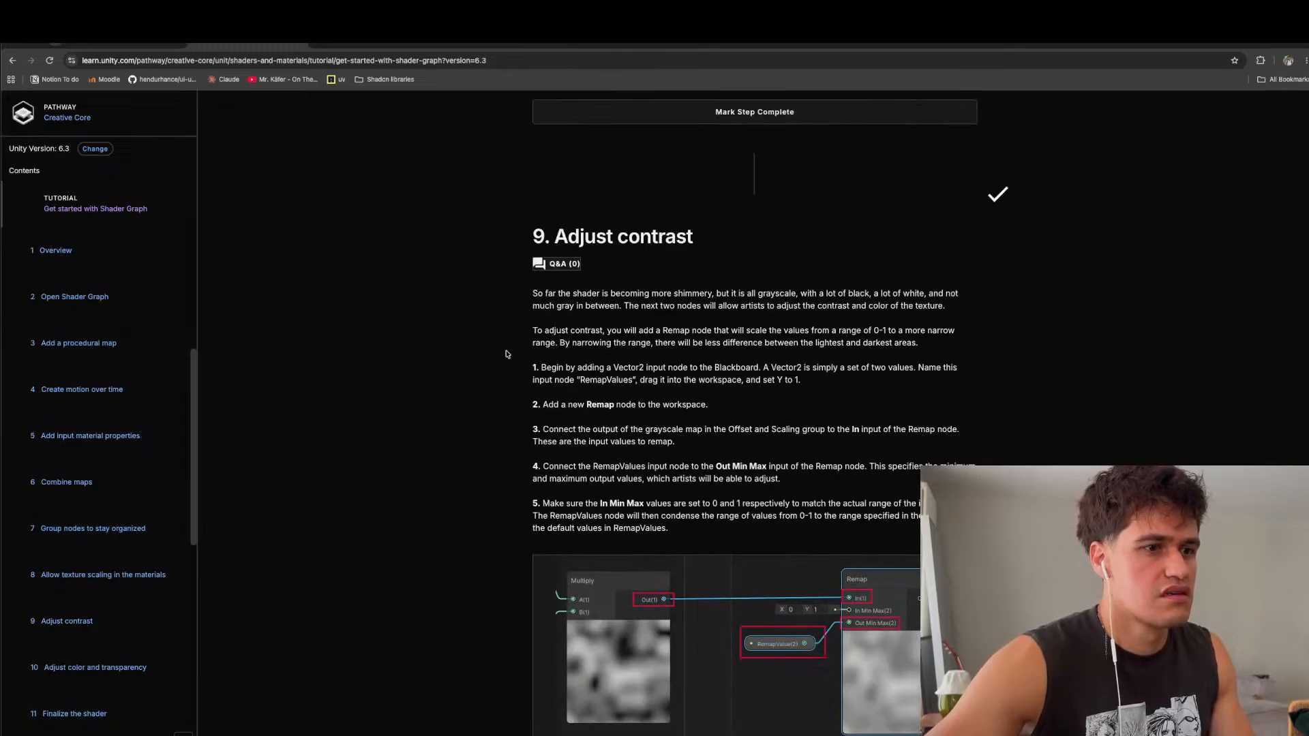
scroll(497, 355, down, 5)
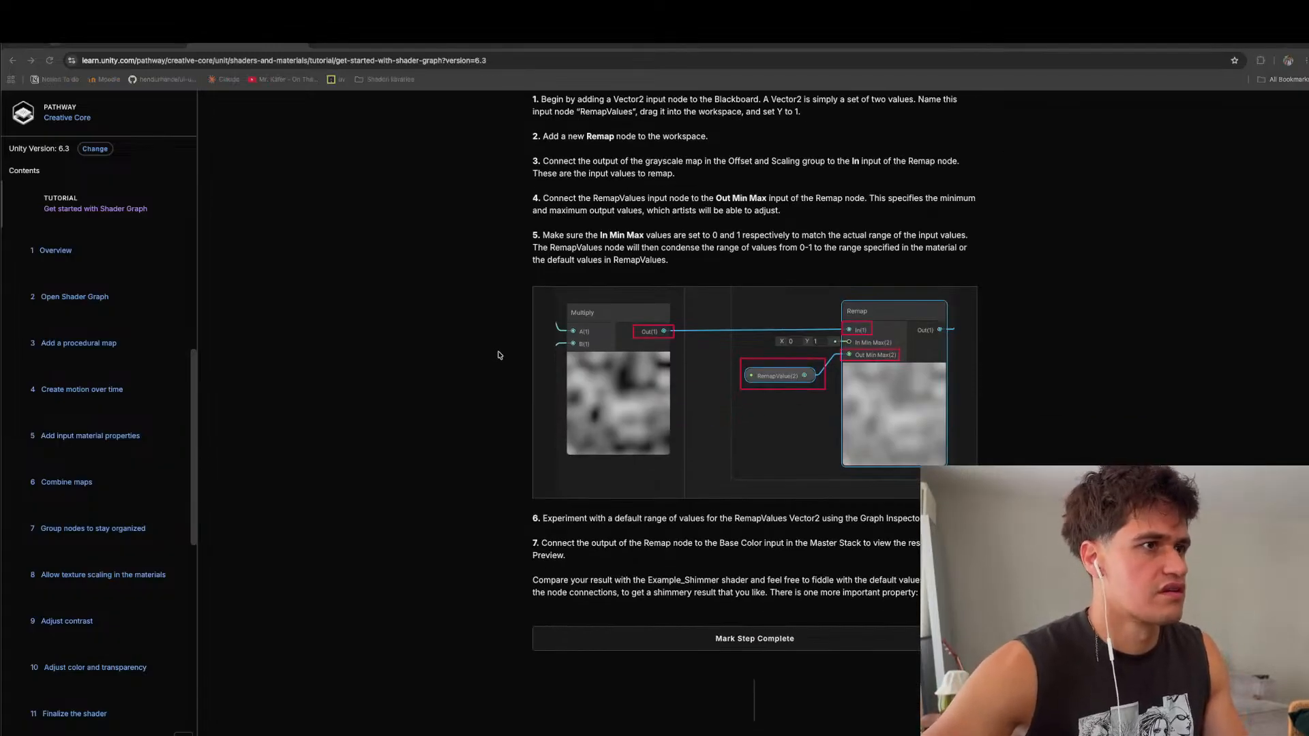
key(super+Tab)
scroll(432, 268, up, 3)
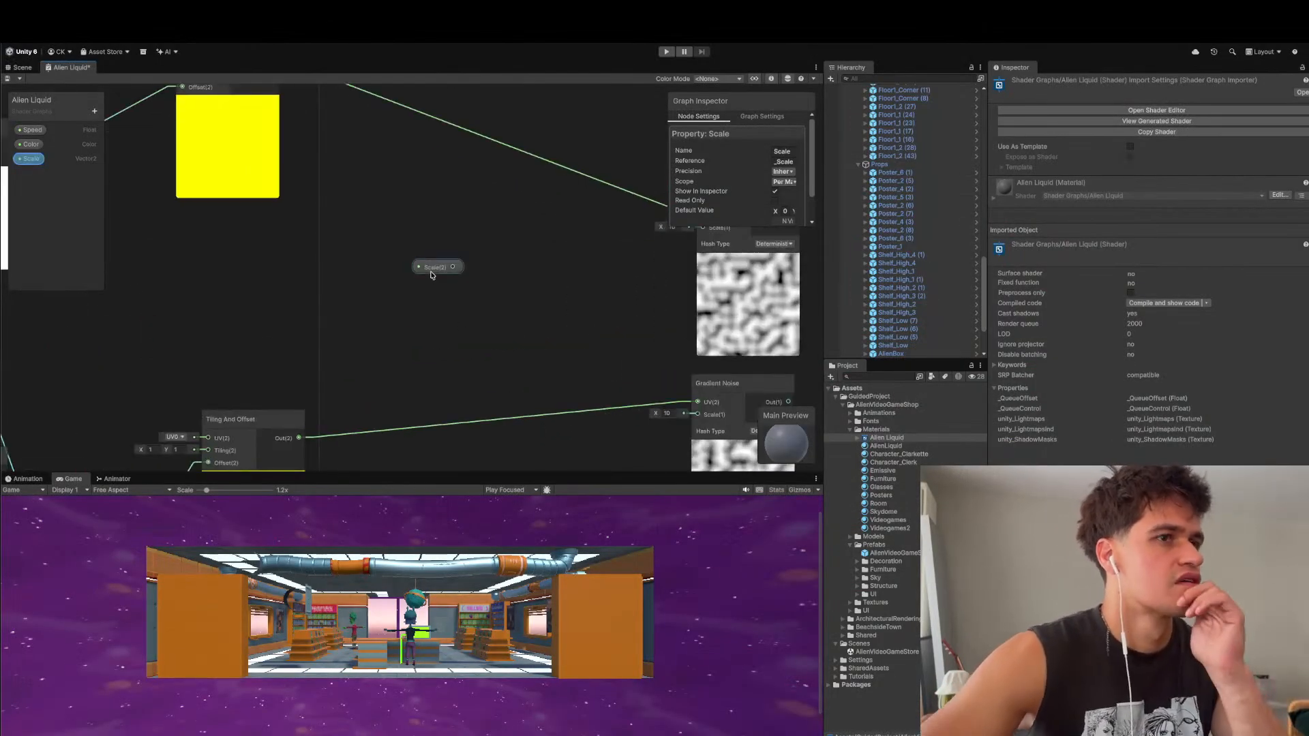
scroll(432, 268, down, 2)
click(432, 271)
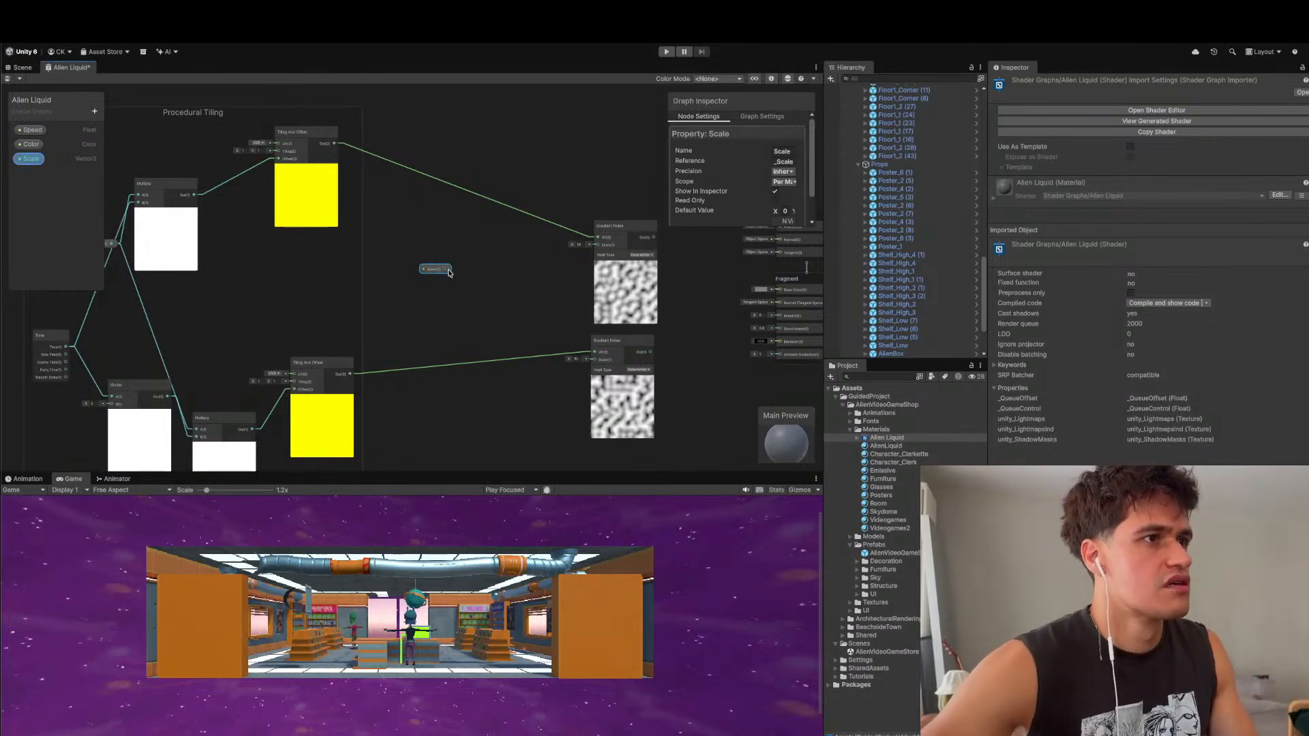
key(super+Tab)
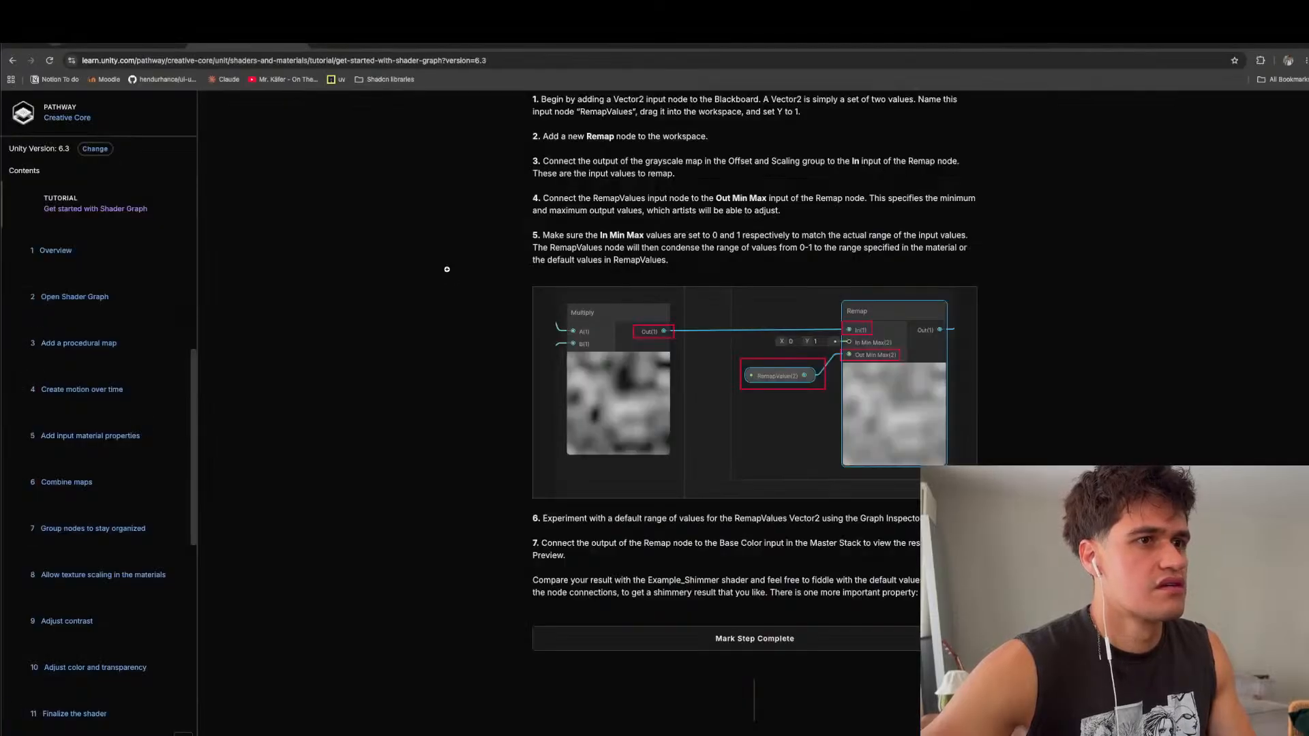
scroll(446, 269, up, 10)
scroll(514, 321, down, 3)
key(super+Tab)
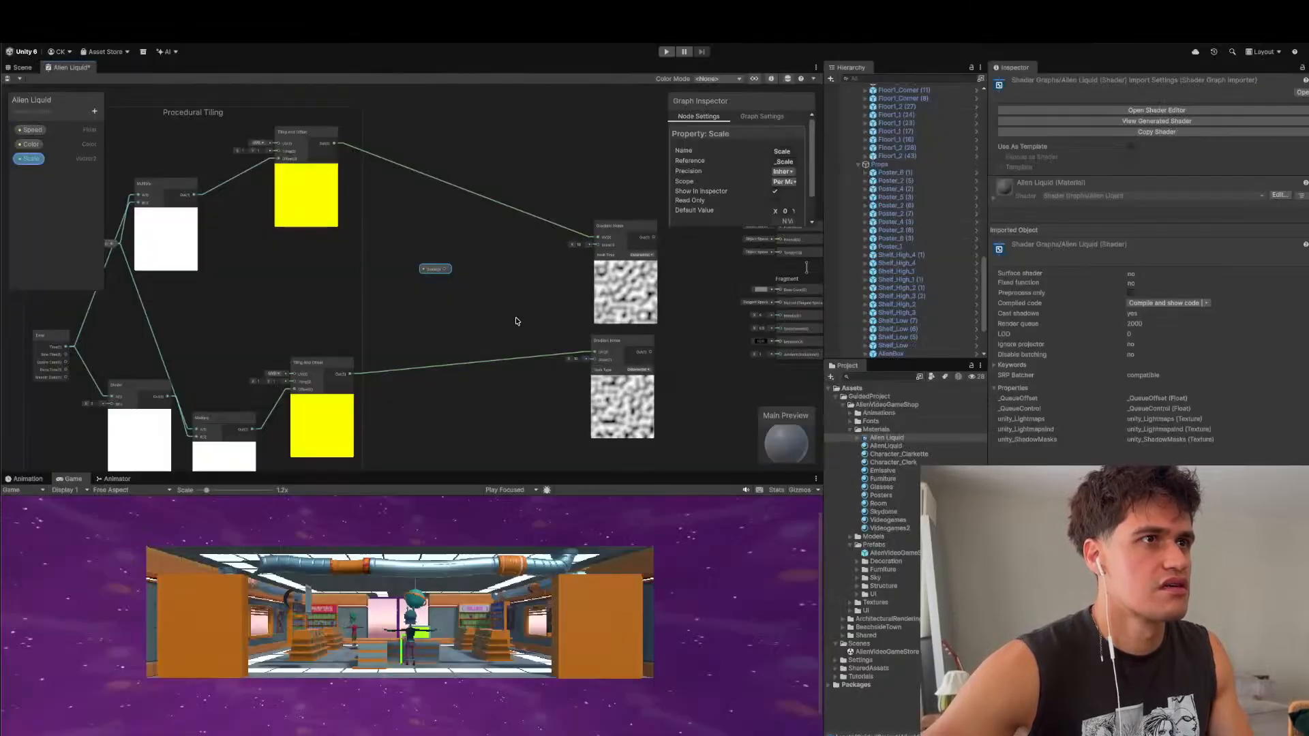
key(super+Tab)
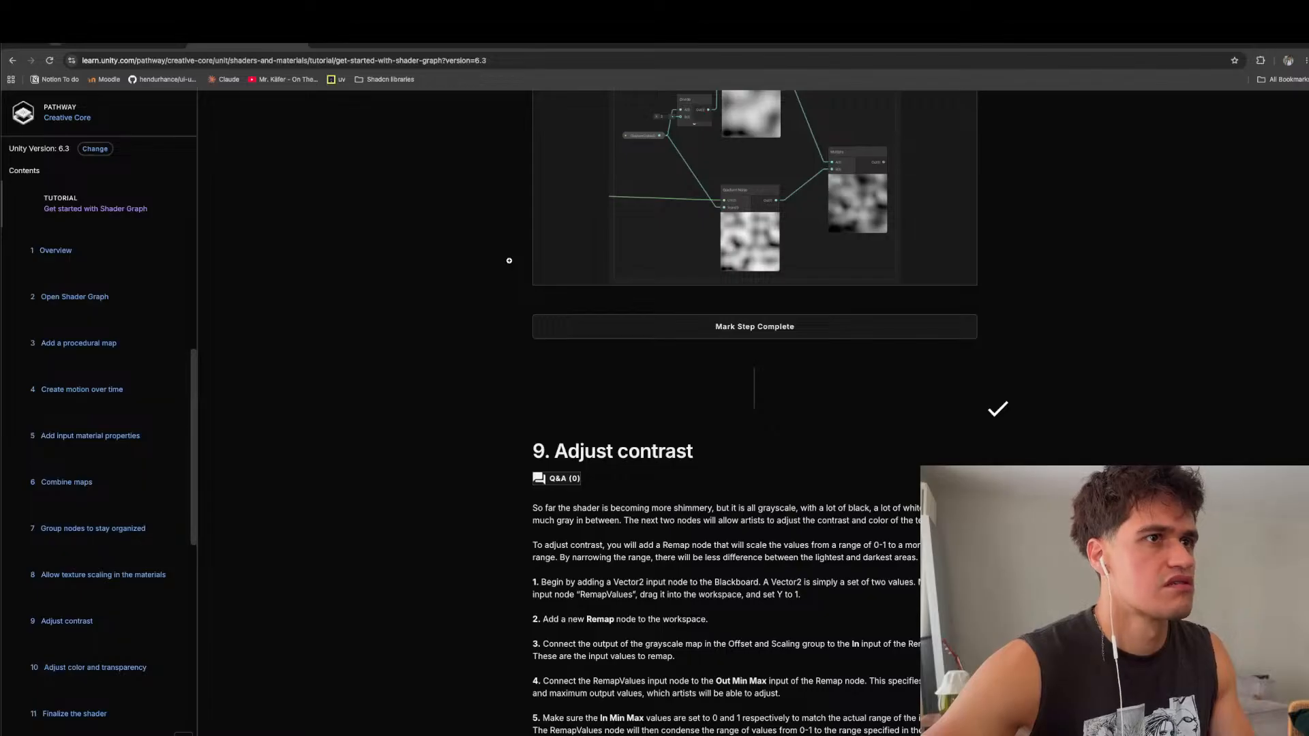
scroll(510, 261, up, 2)
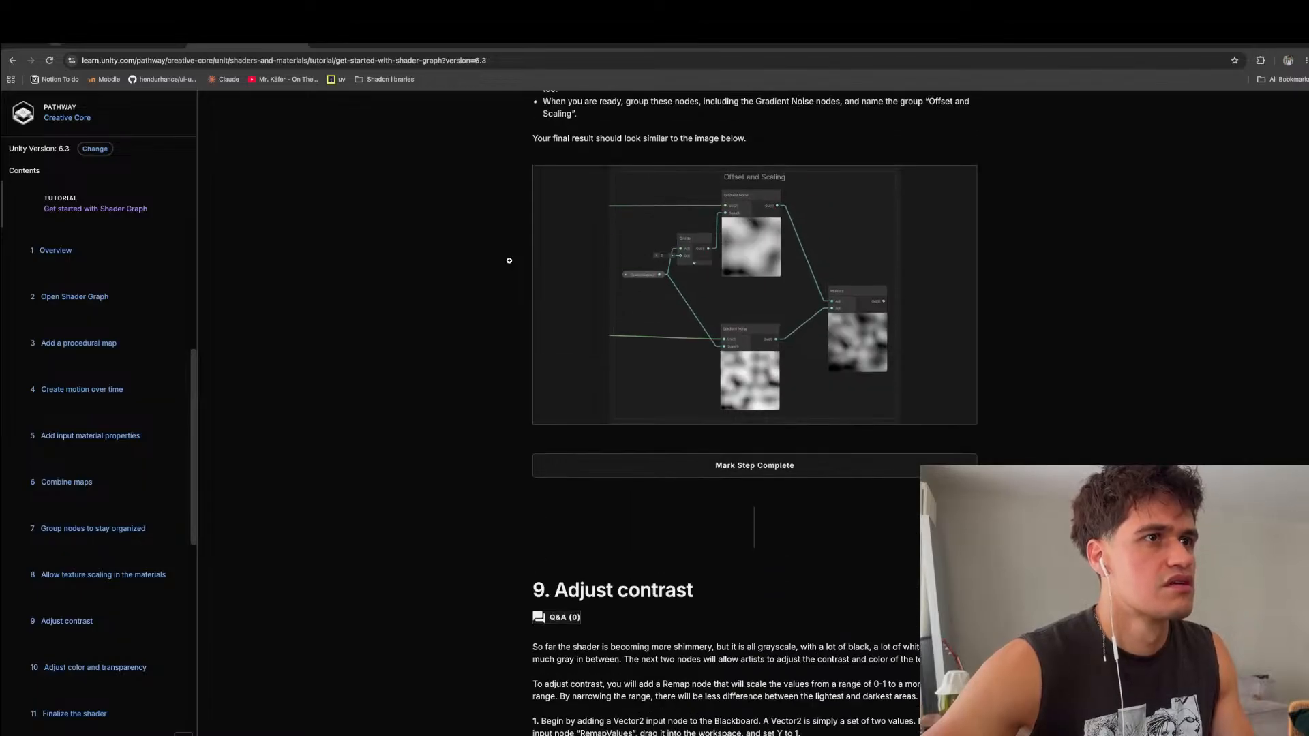
key(super+Tab)
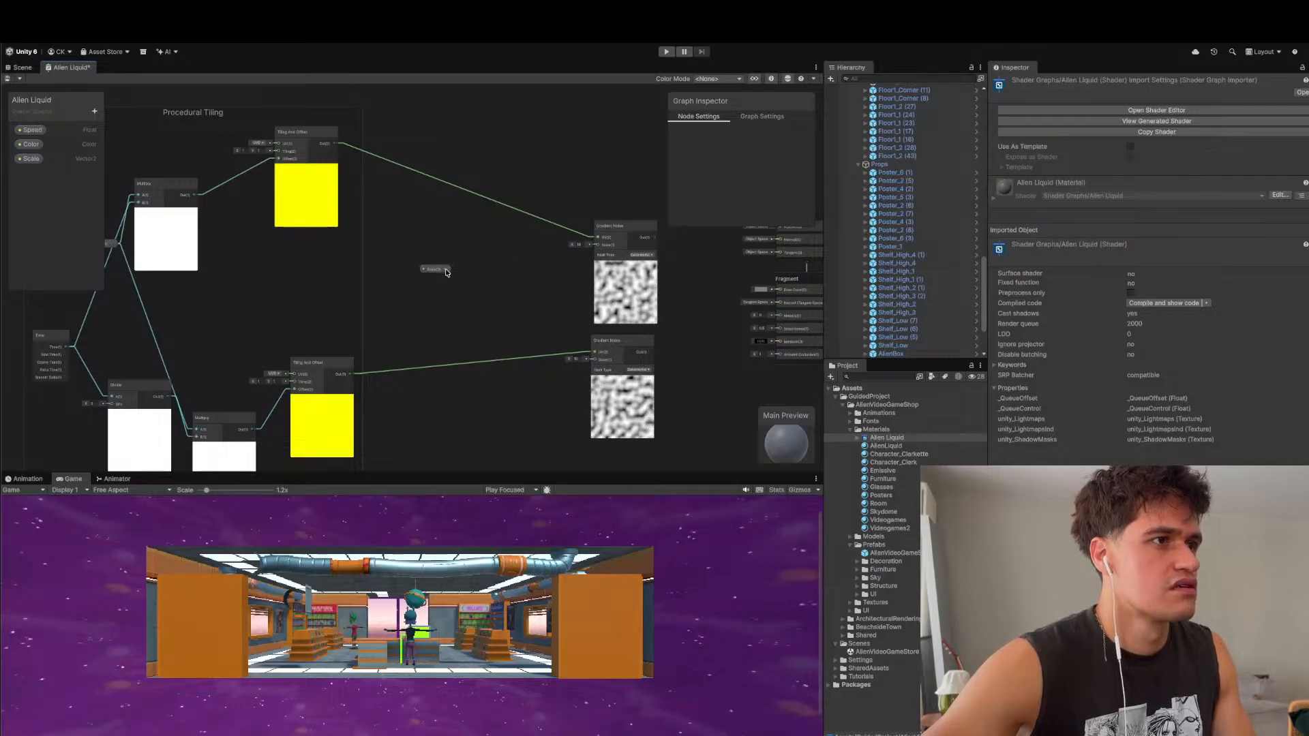
- Create a Divide node fed by the Scale property and connect its output to the upper Gradient Noise node's Scale input
key(space)
text(div)
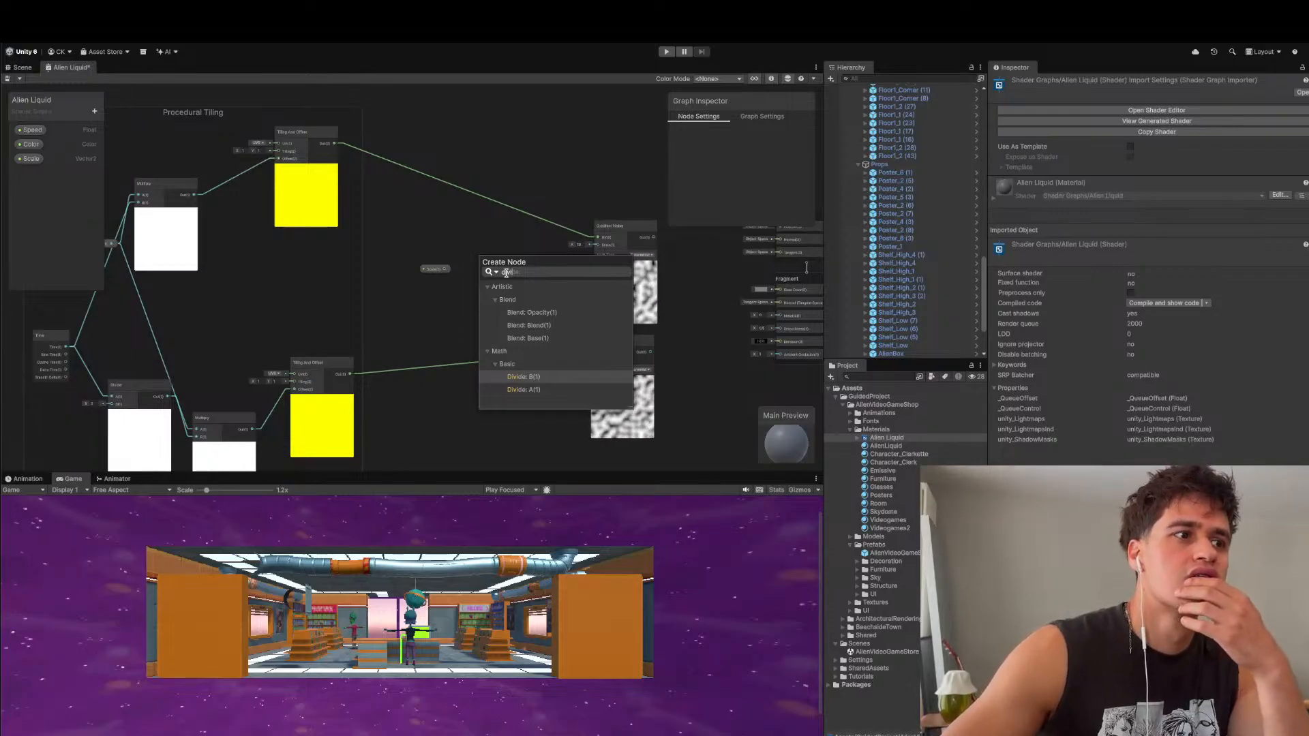
key(Down)
key(Return)
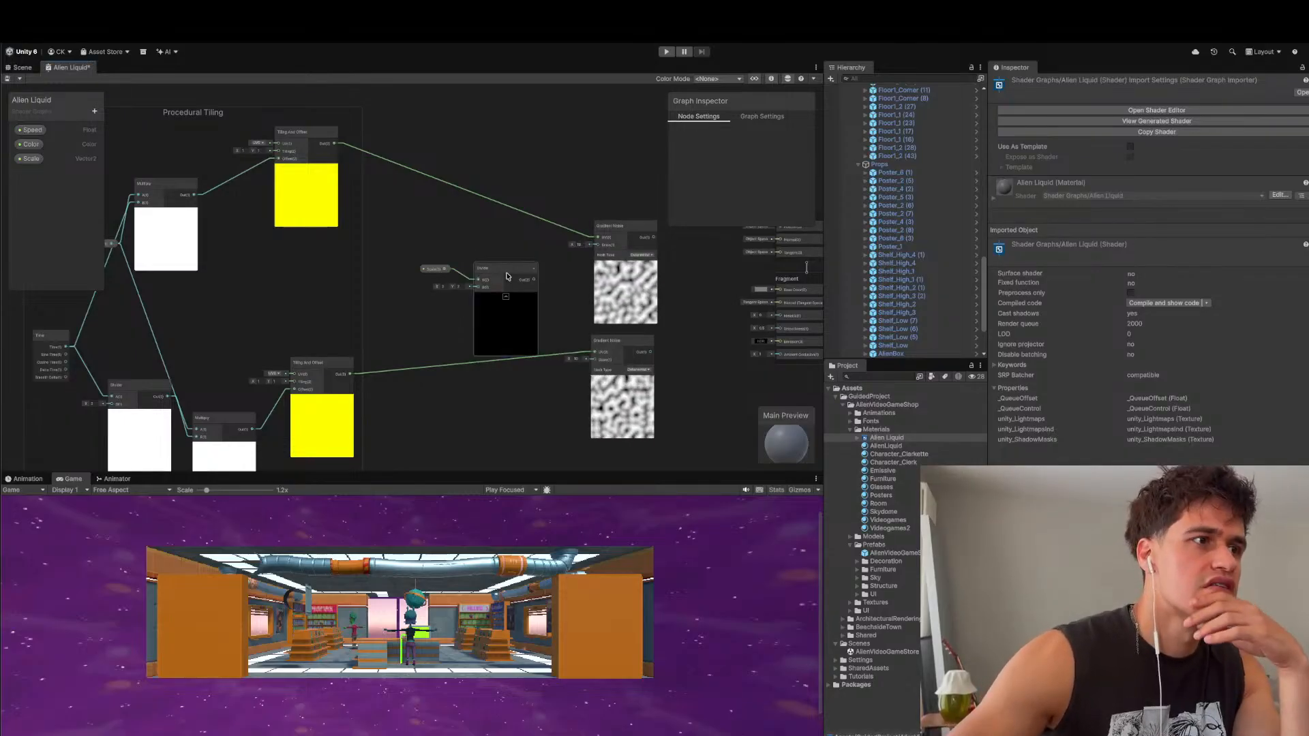
drag(546, 268, 599, 247)
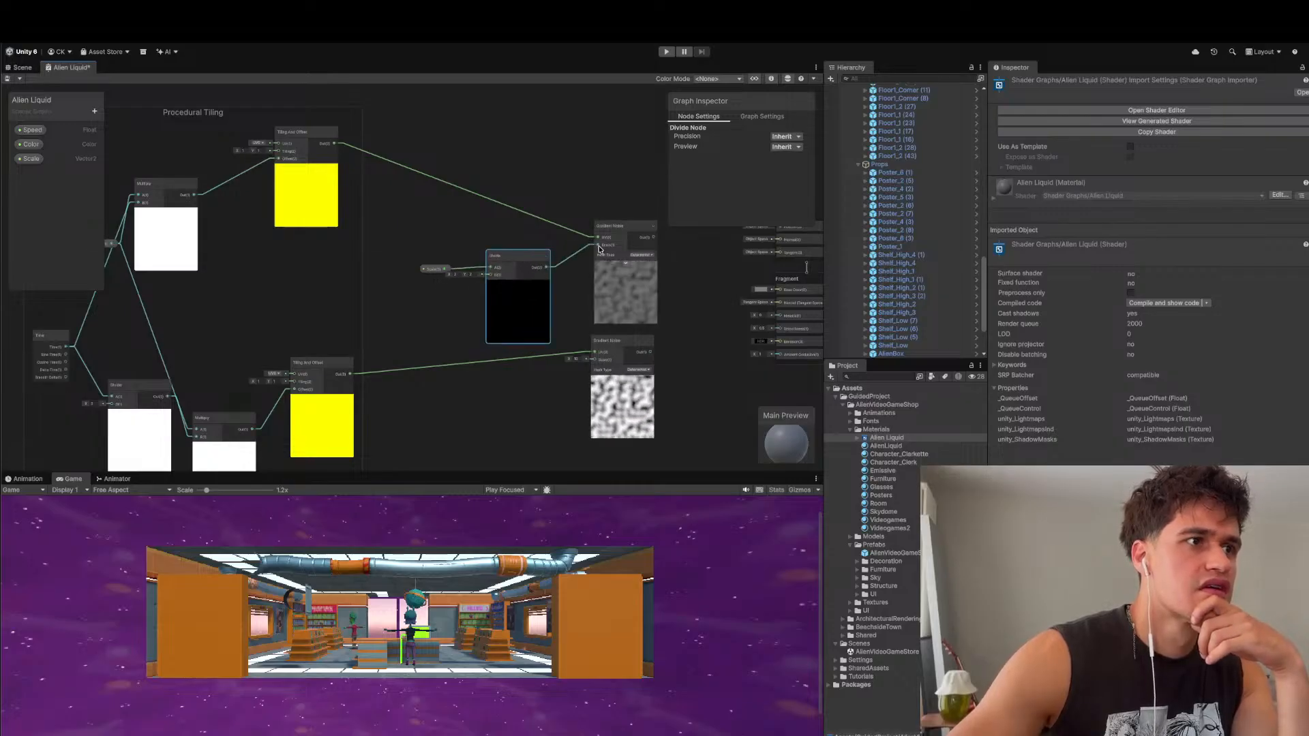
- Following the tutorial's Offset and Scaling diagram, connect the Scale property to the lower Gradient Noise node's Scale input
click(448, 272)
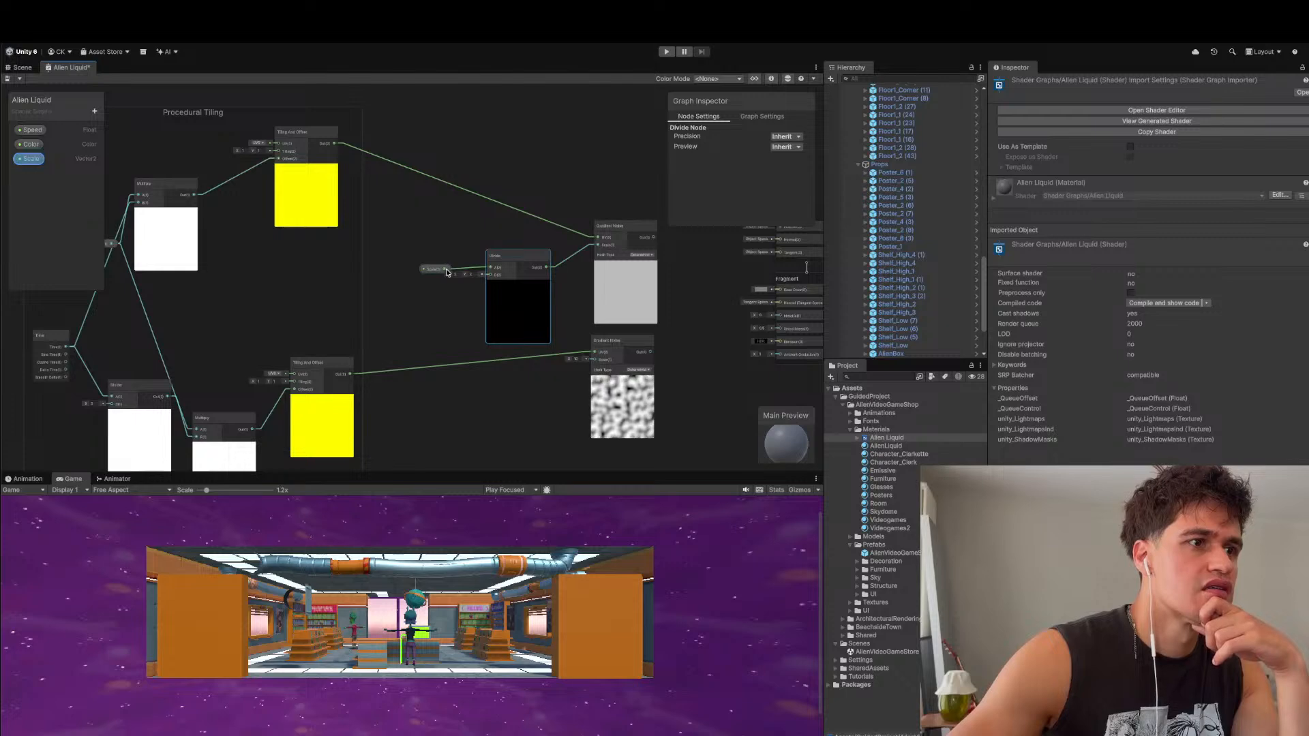
key(super+Tab)
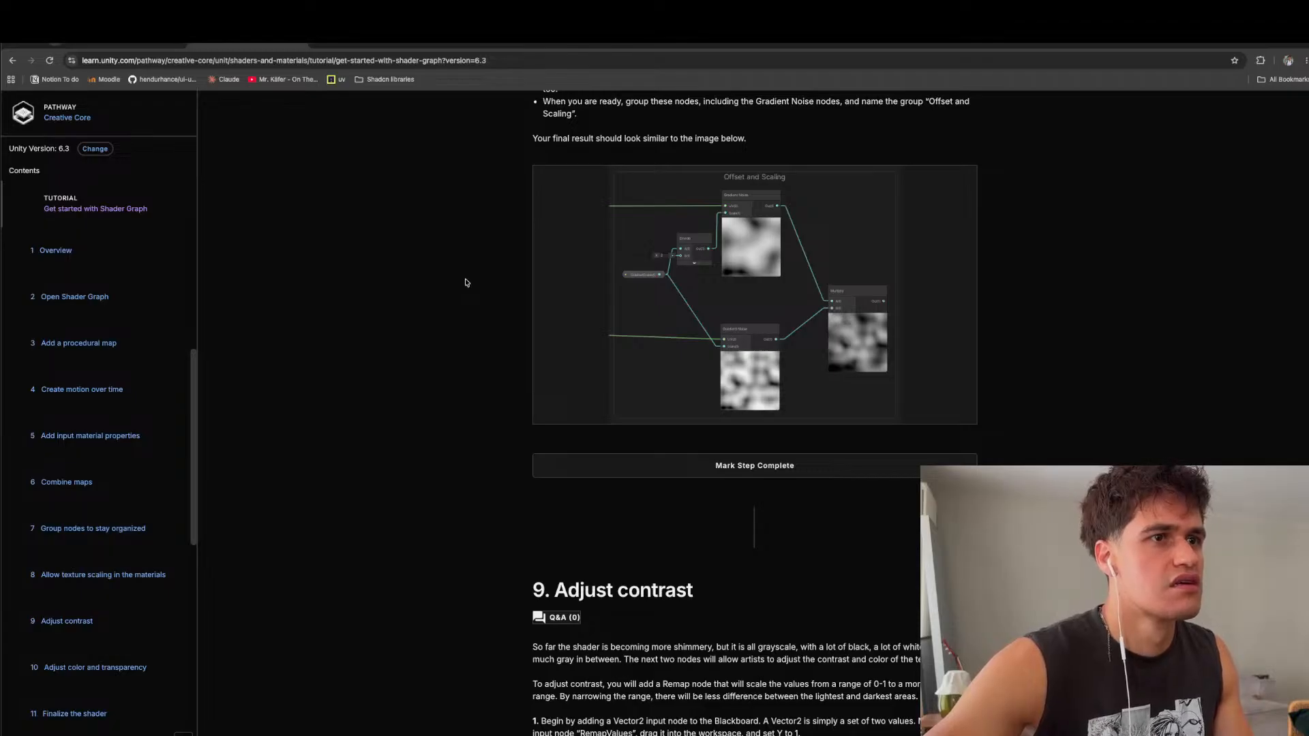
key(super+Tab)
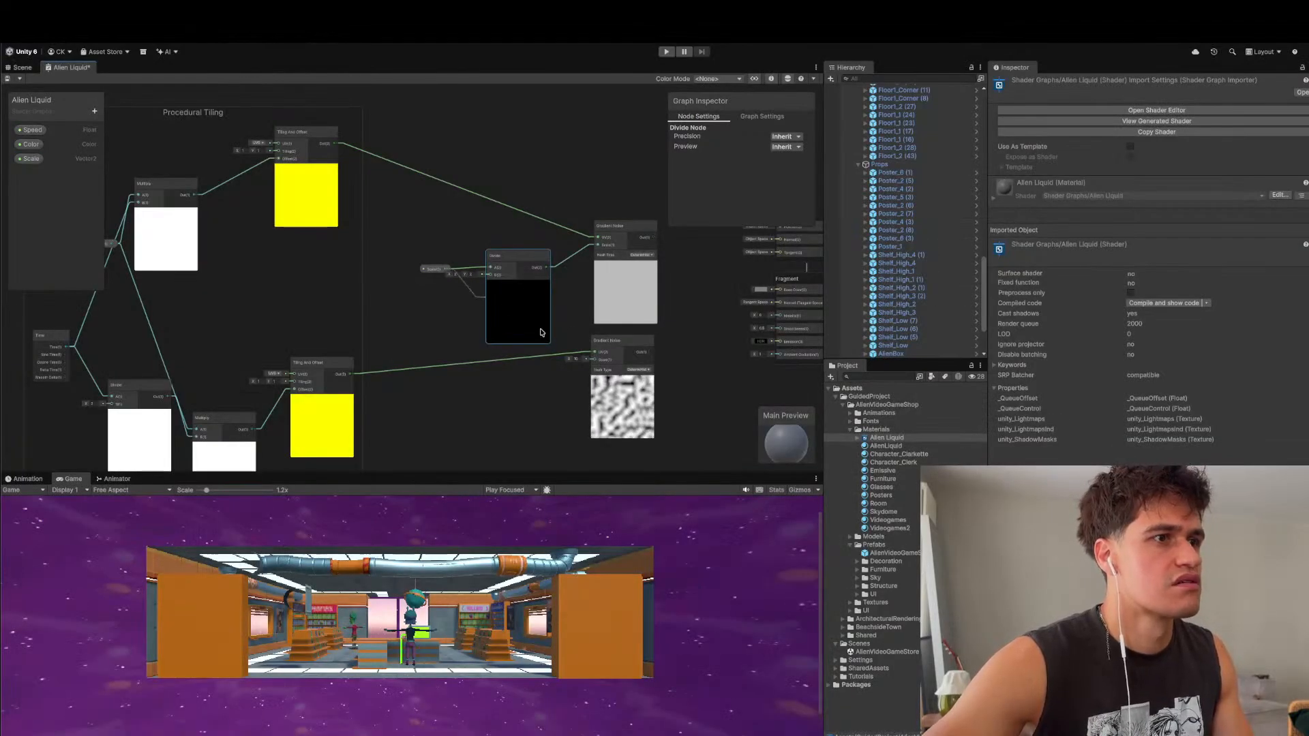
drag(593, 361, 593, 360)
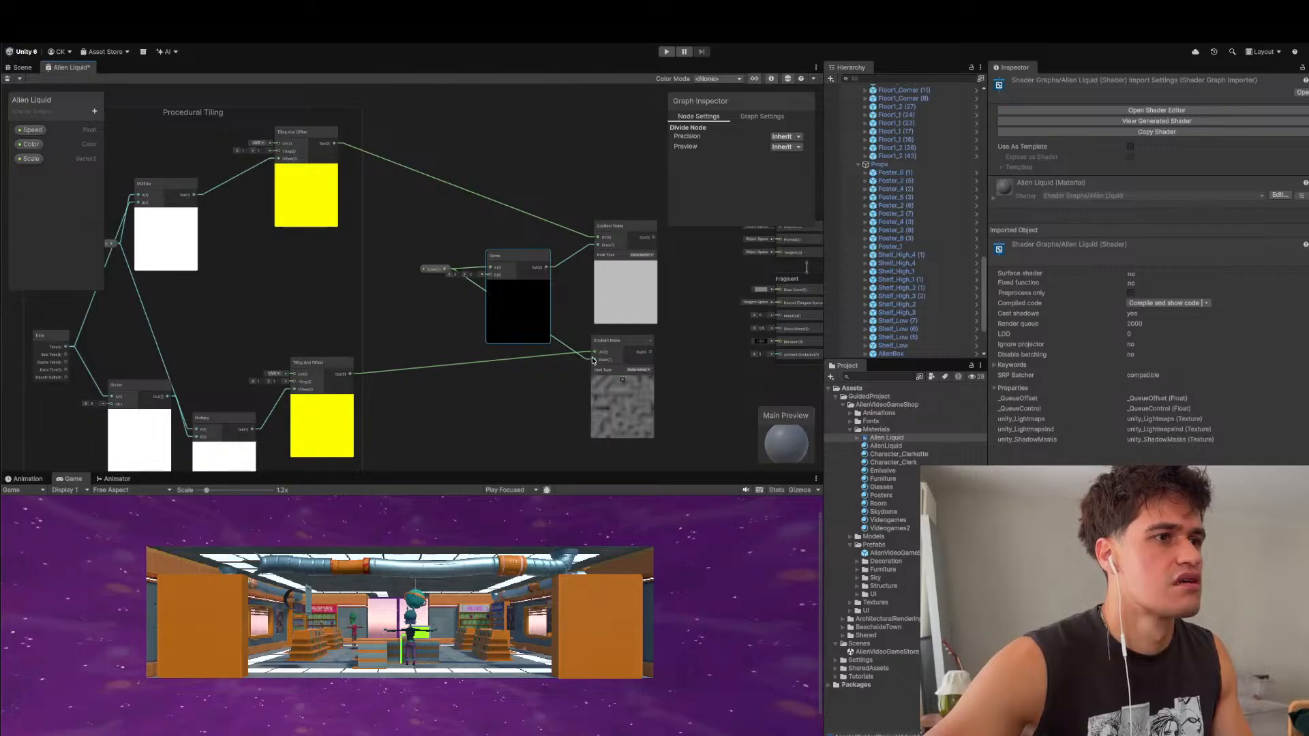
- Inspect the Scale property node's settings and widen the Graph Inspector so its default value fields are accessible
click(431, 268)
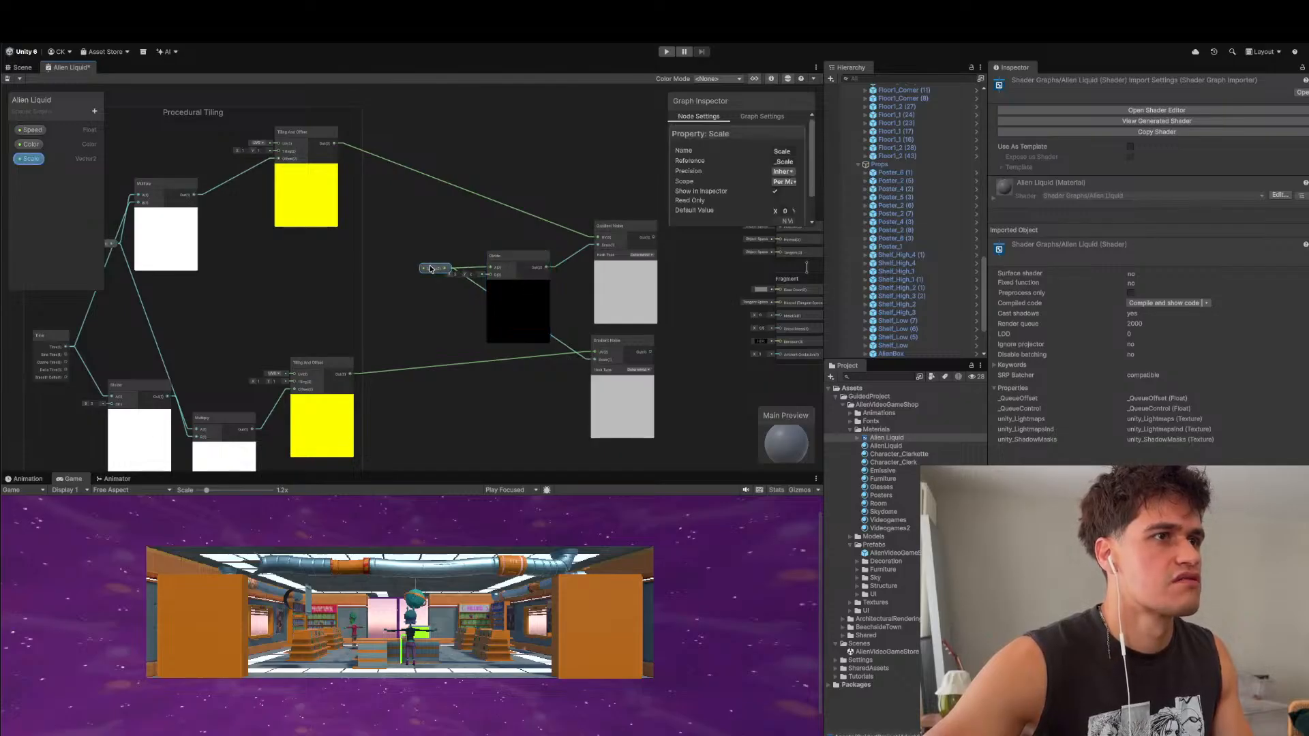
scroll(730, 184, down, 2)
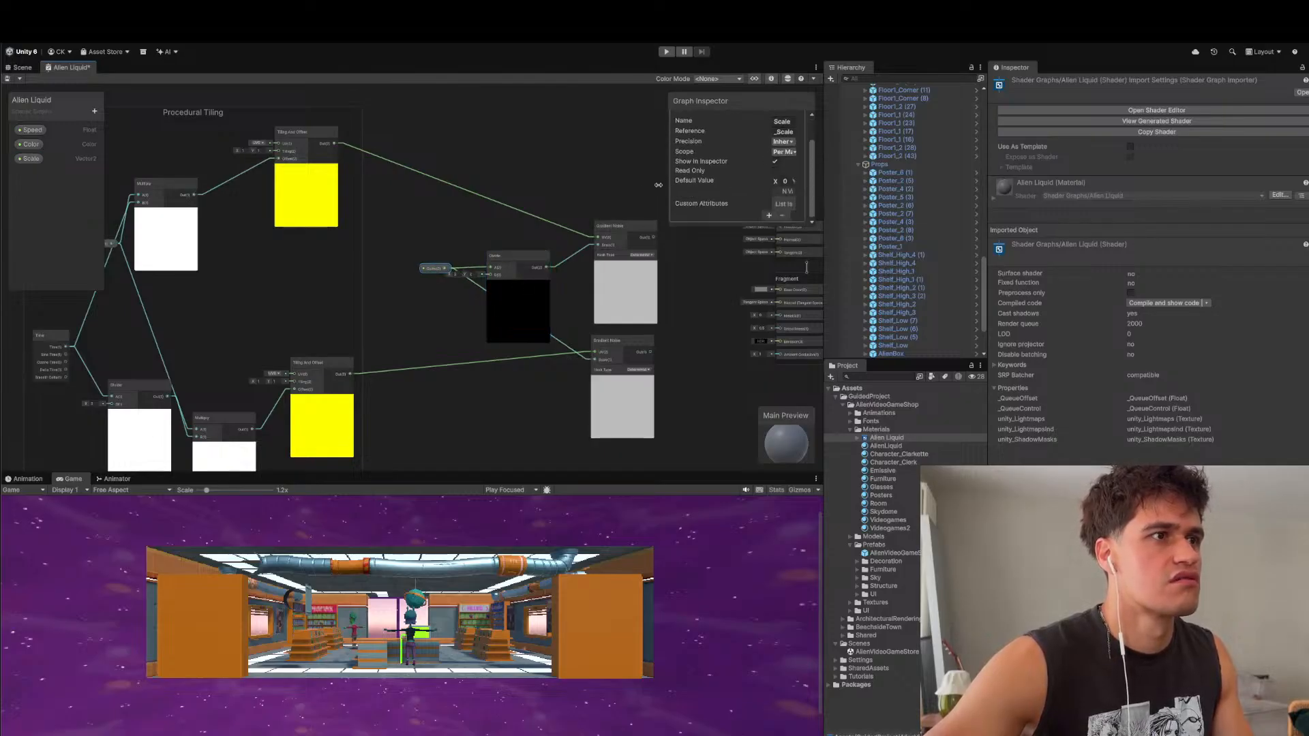
drag(666, 187, 602, 180)
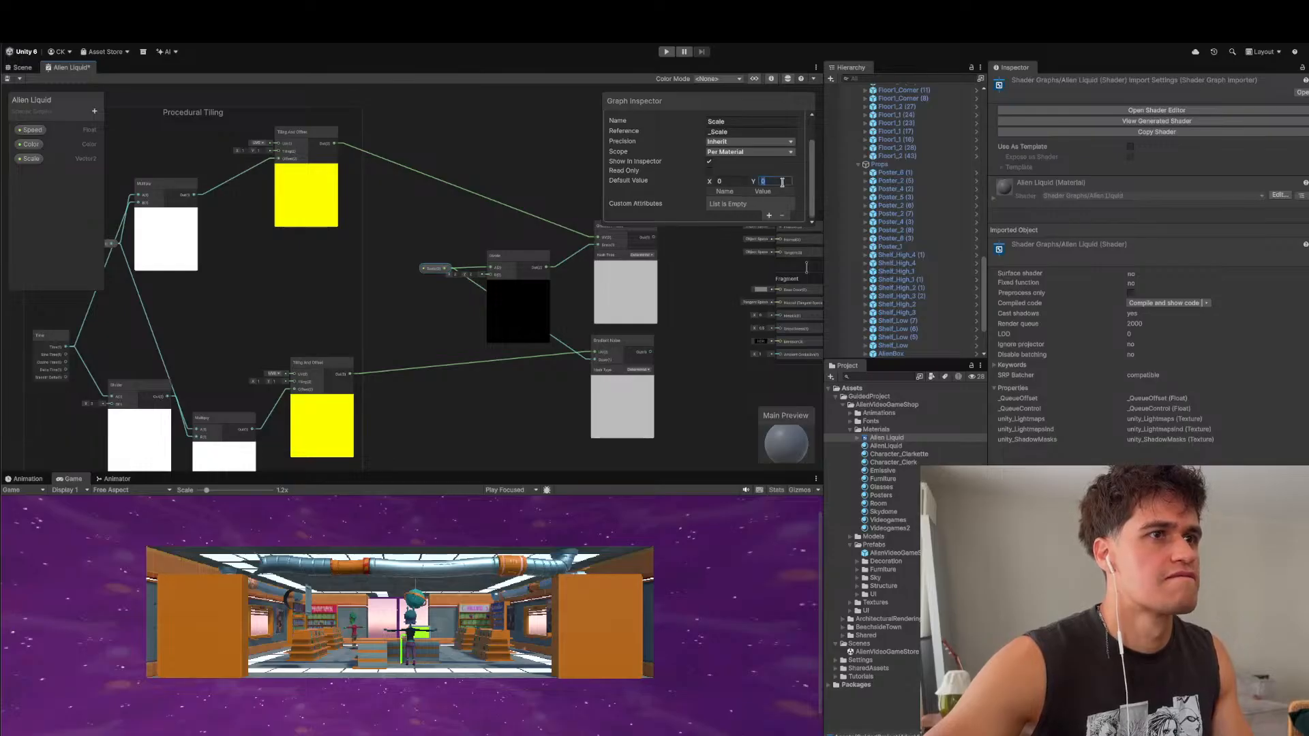
- In the browser tutorial, check the Adjust contrast section and the texture scaling guidelines for the input node's type and default
key(super+Tab)
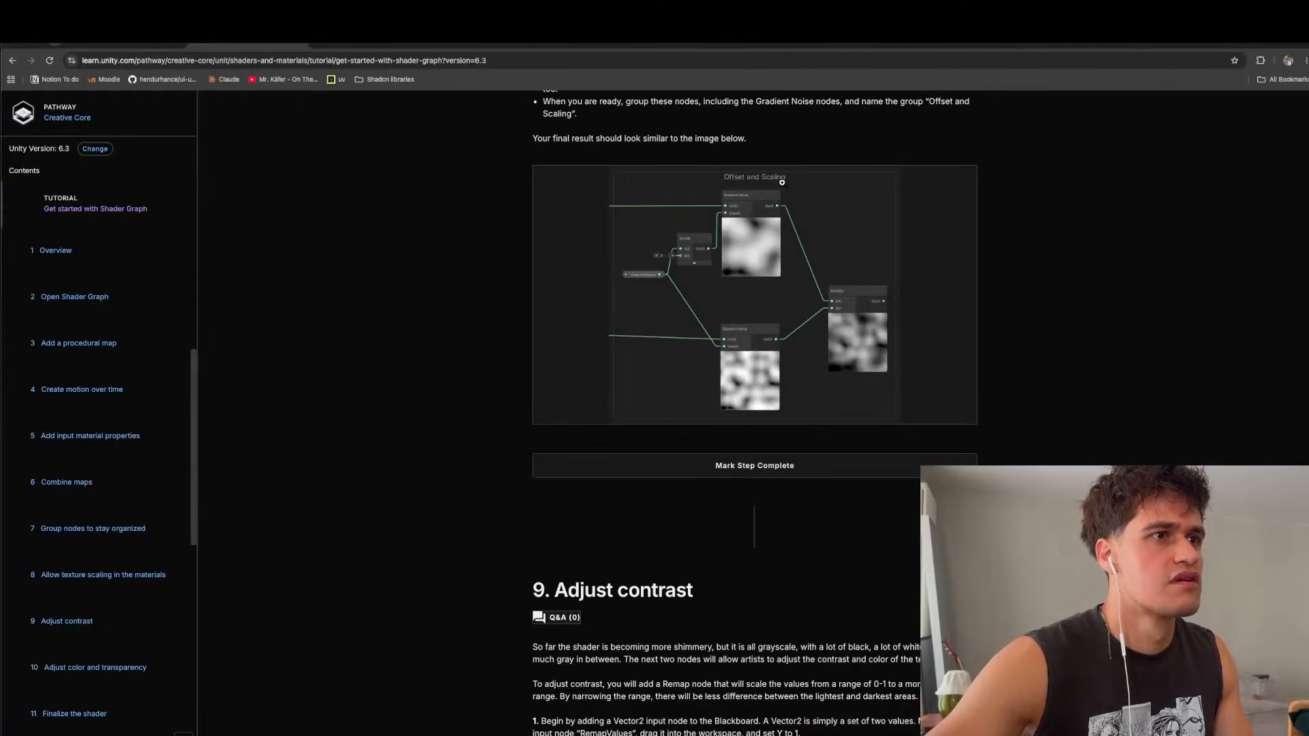
scroll(782, 182, down, 8)
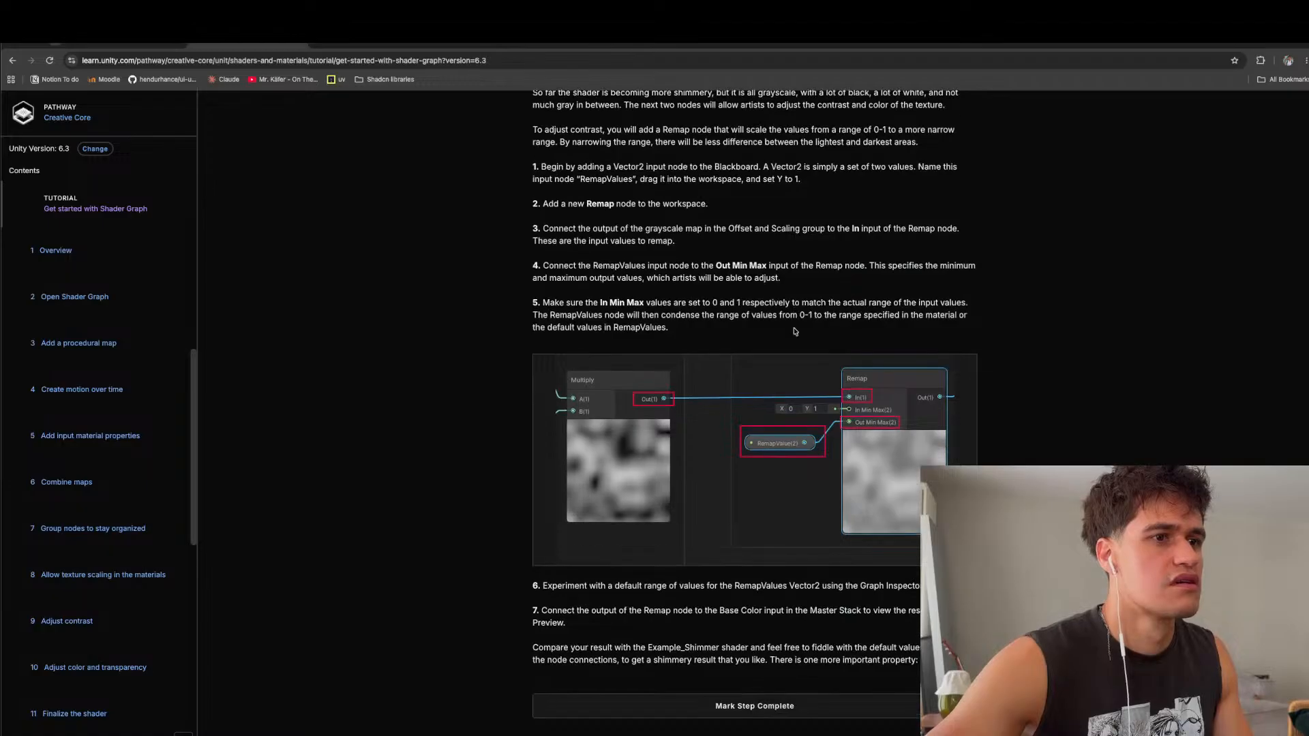
key(super+Tab)
key(super+Tab)
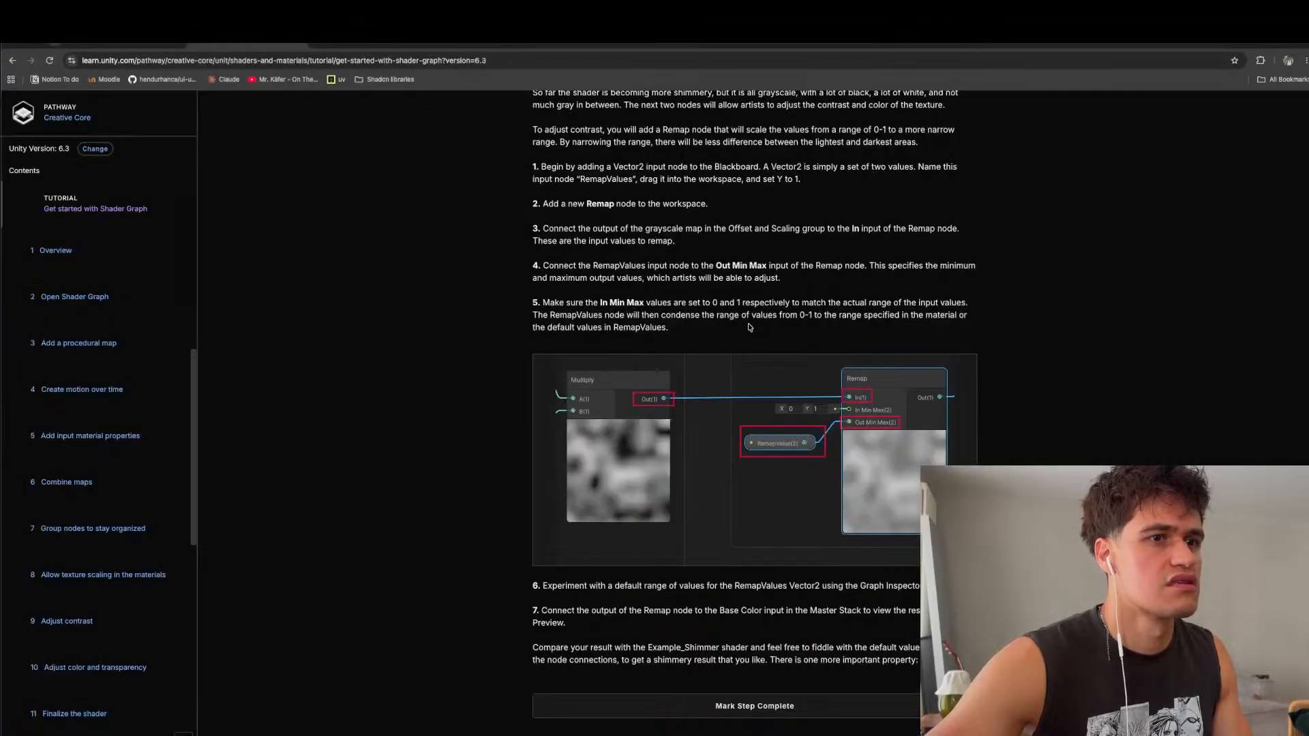
key(super+Tab)
key(super+Tab)
scroll(638, 332, up, 14)
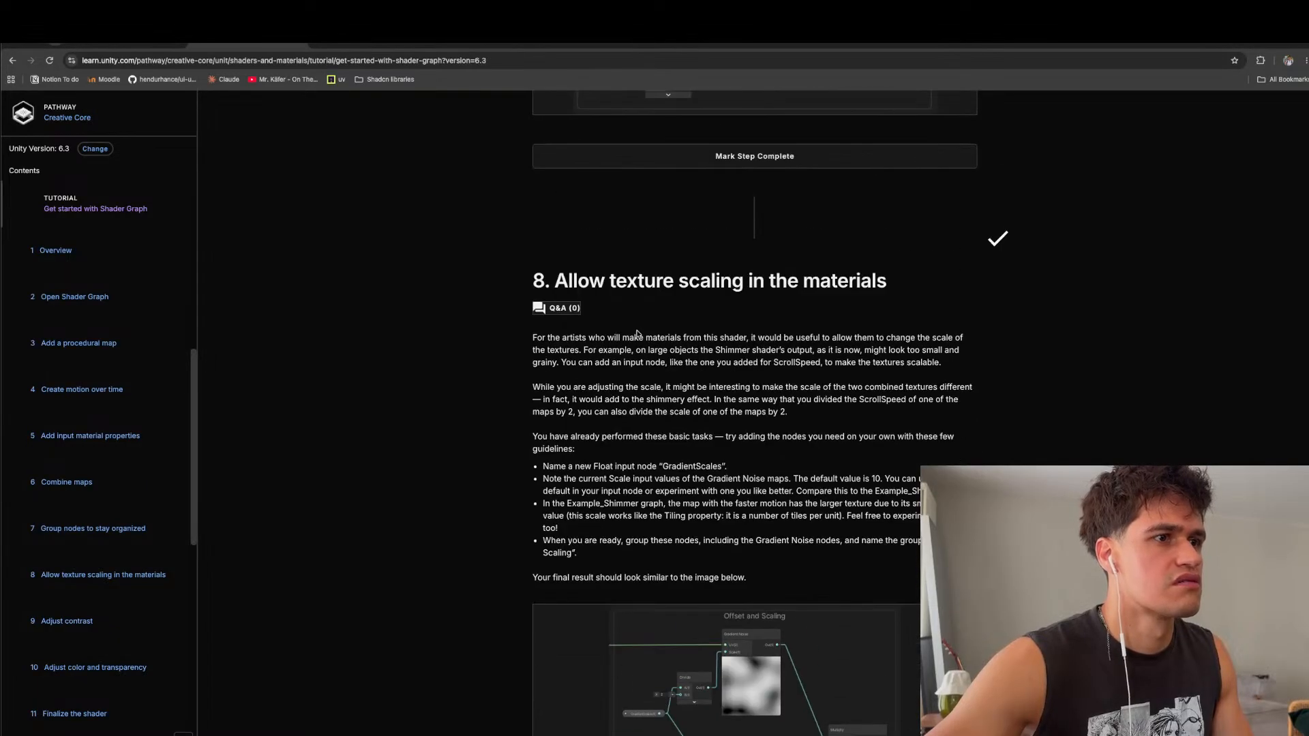
- Back in Unity, replace the Vector3 Scale property and its node with a Float property named Scale connected to the Divide node
key(super+Tab)
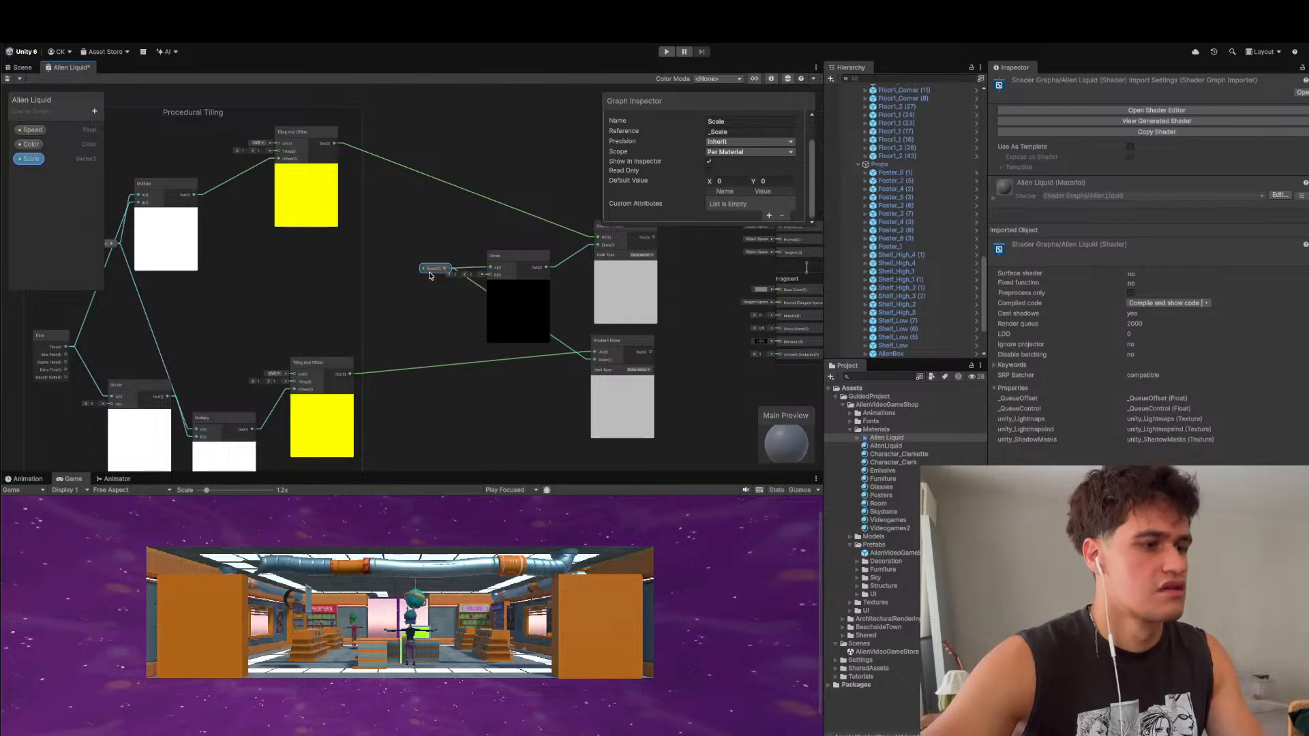
key(Delete)
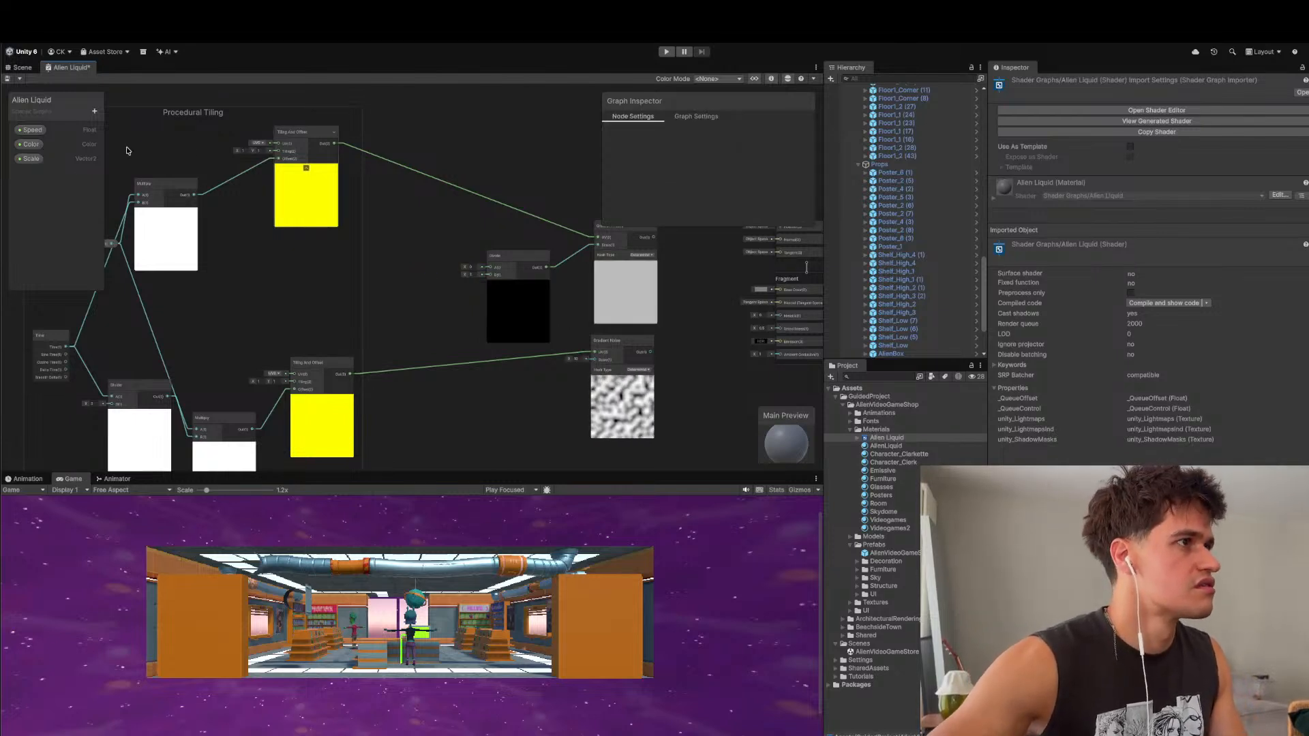
right_click(50, 165)
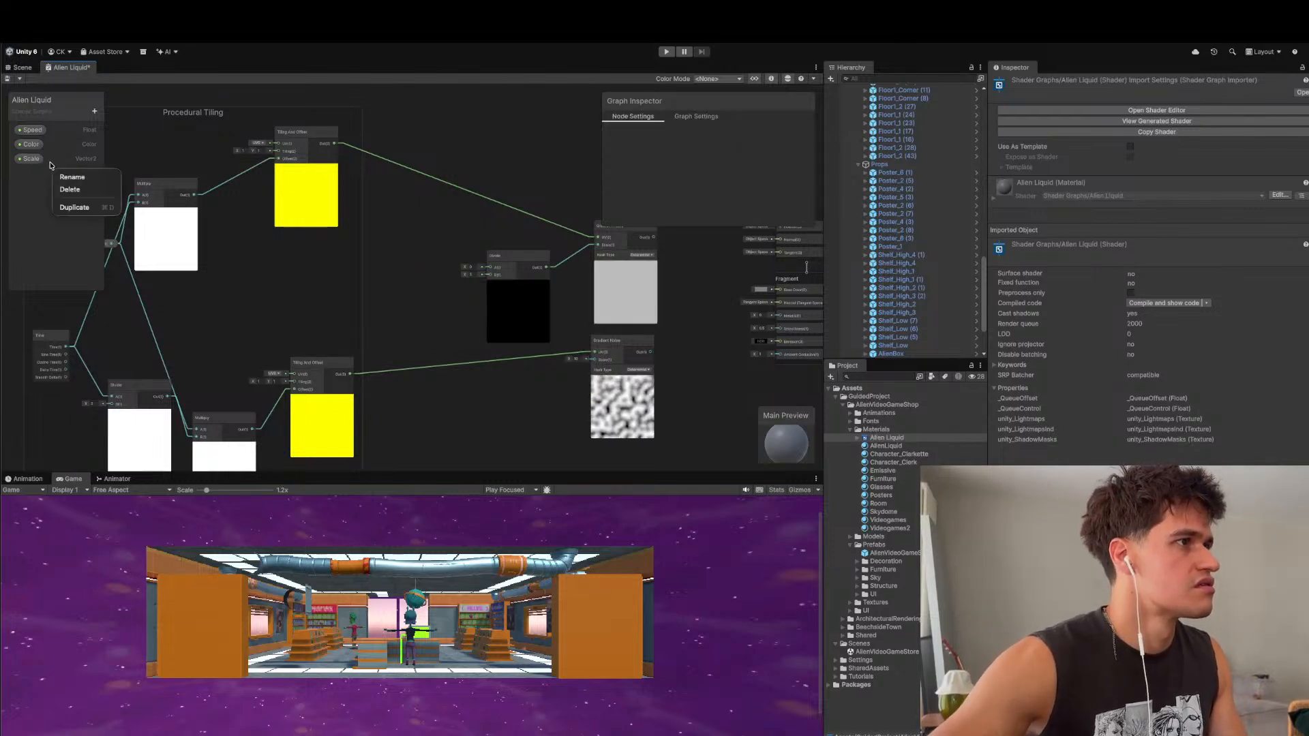
click(94, 113)
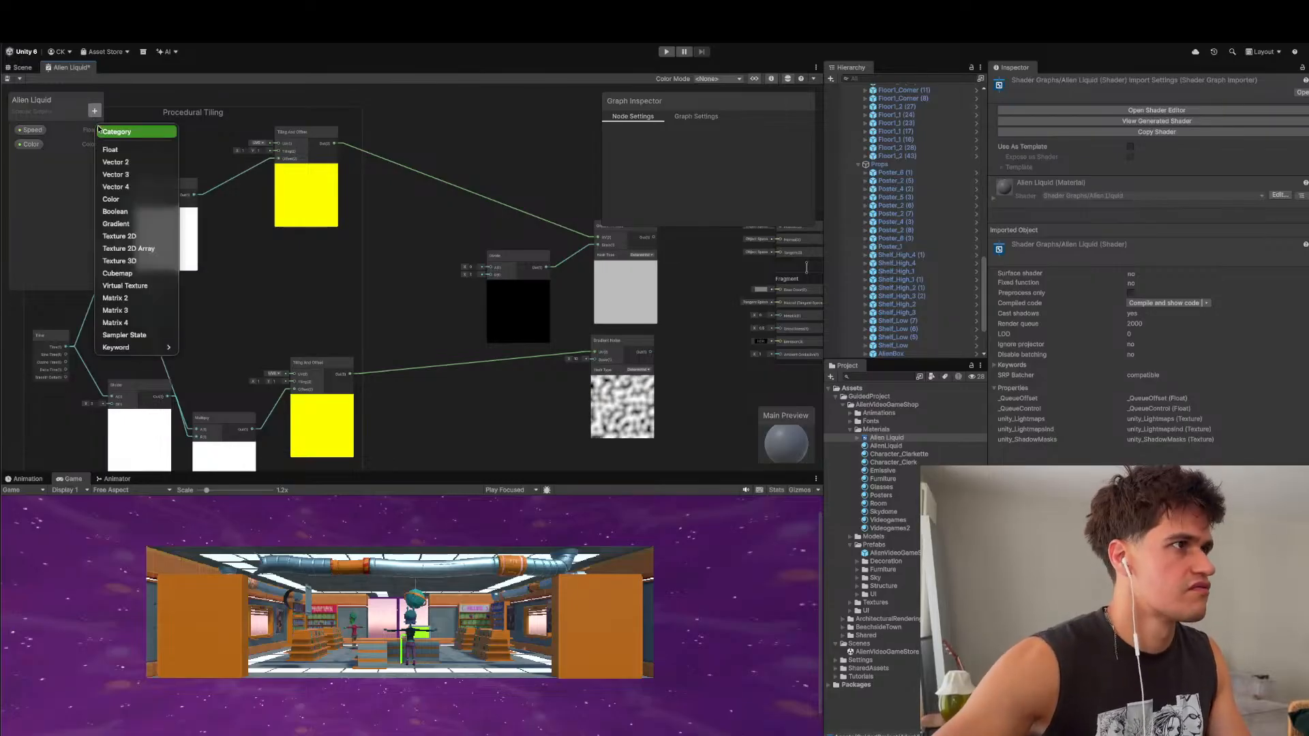
click(106, 150)
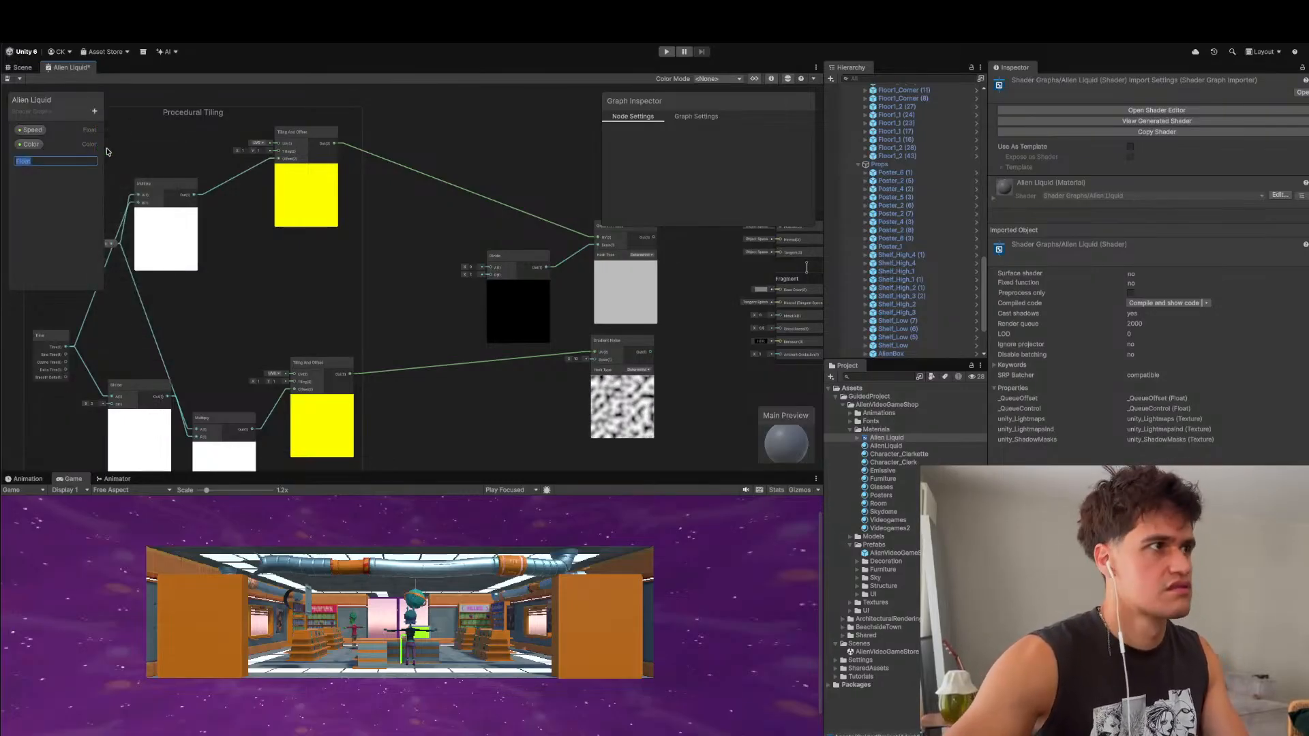
click(83, 157)
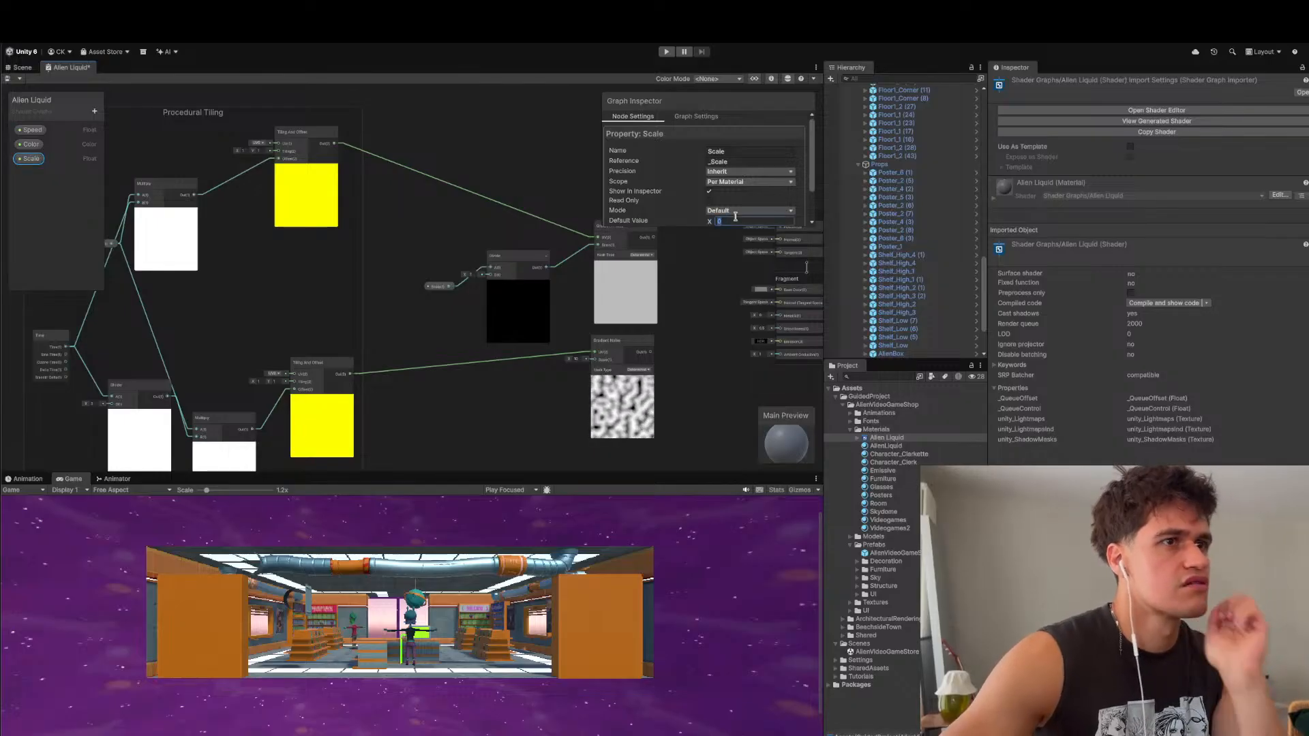
- Set the Float Scale property's default value to 10
text(2)
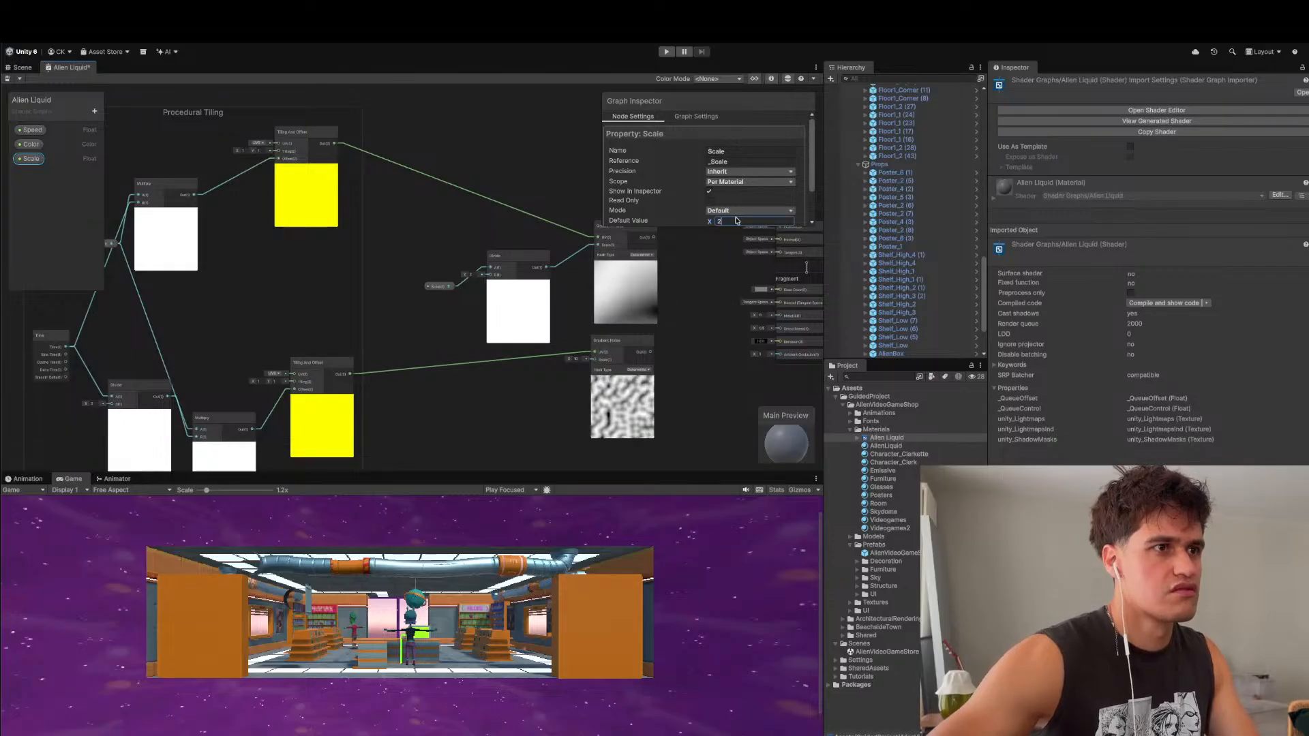
key(BackSpace)
text(0.5)
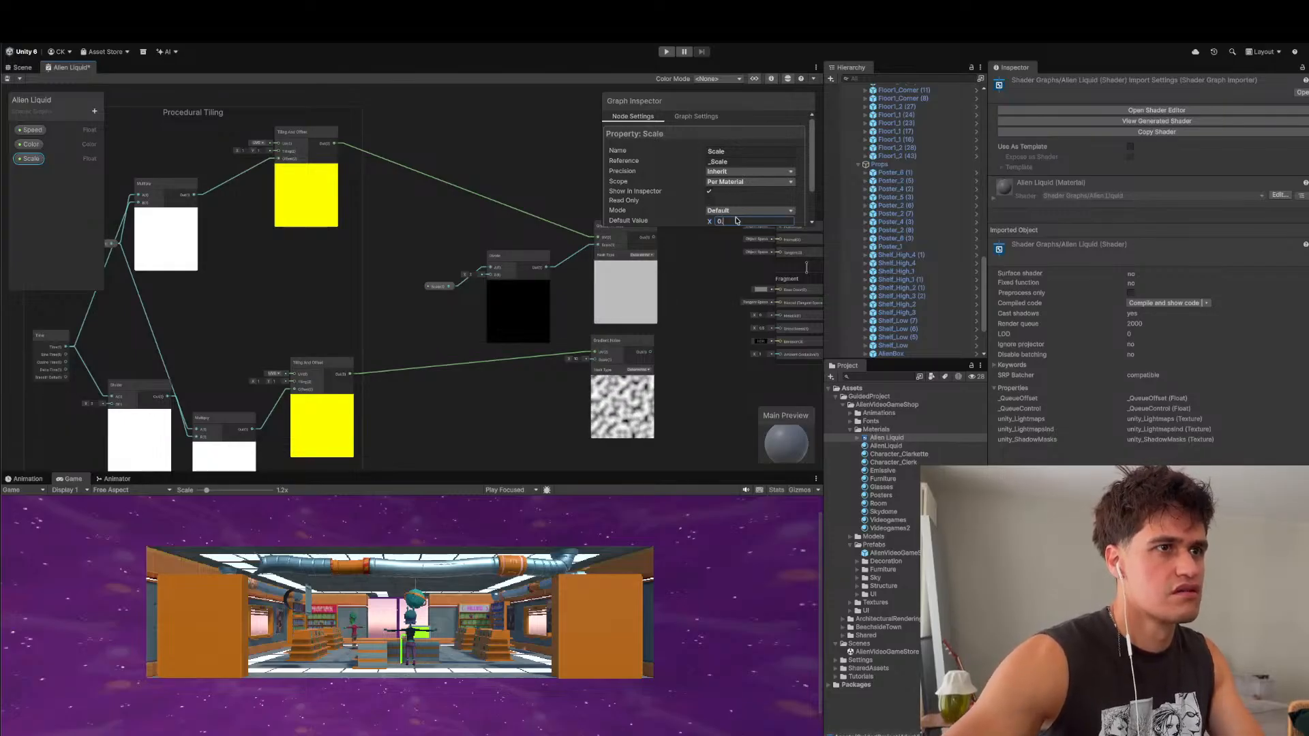
key(BackSpace)
key(BackSpace)
key(BackSpace)
text(10)
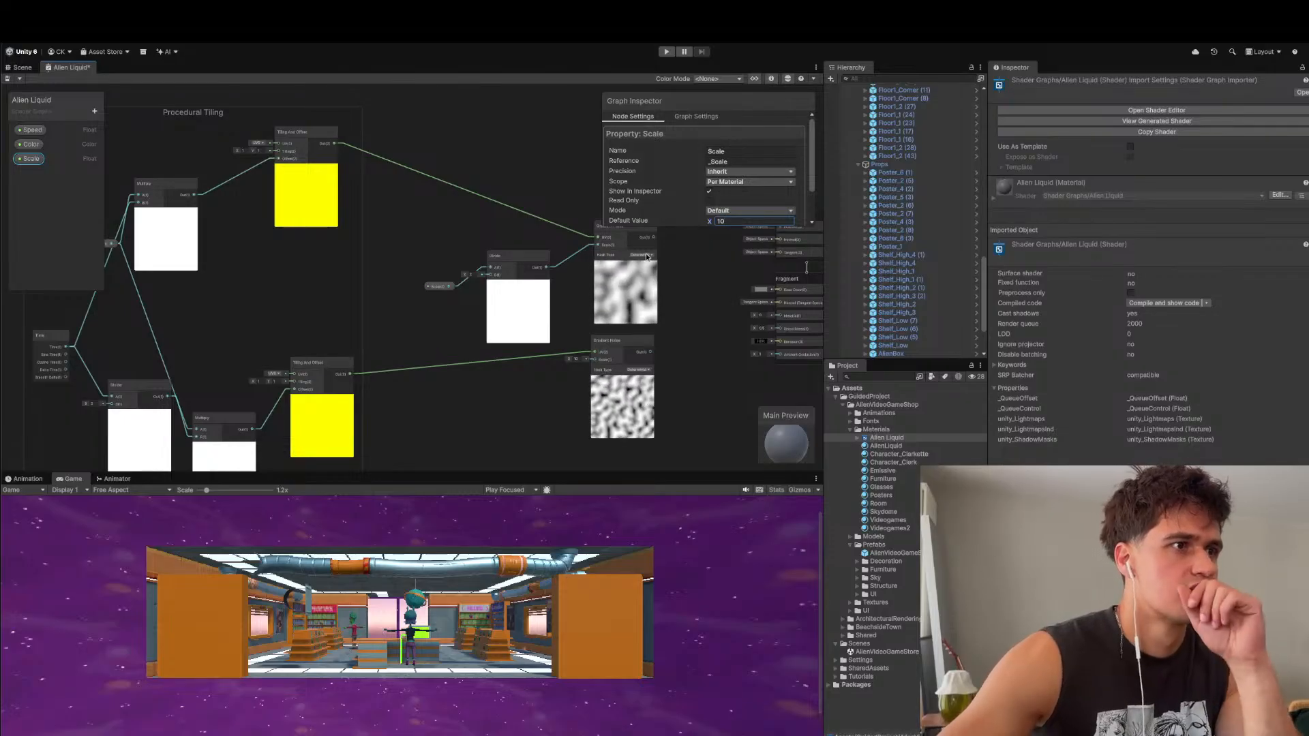
- Connect the Float Scale property node to the lower Gradient Noise node's Scale input
drag(450, 287, 594, 360)
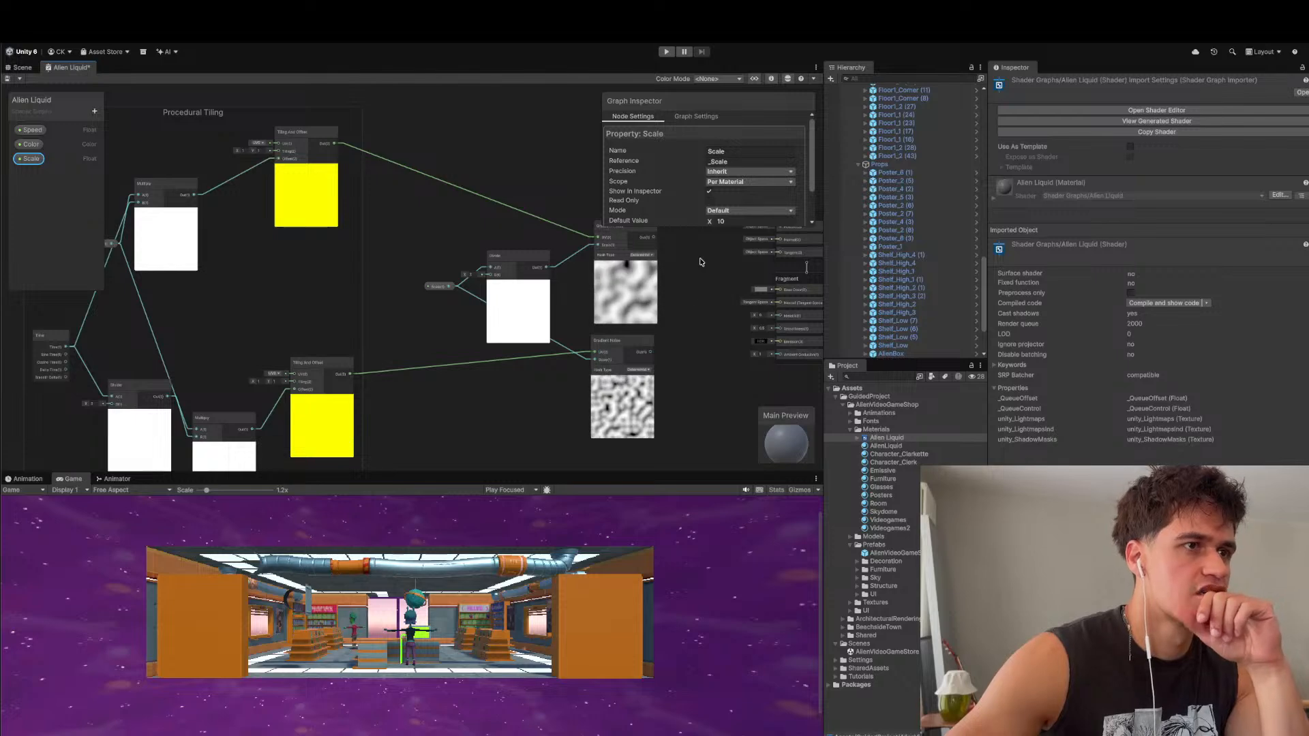
scroll(674, 322, down, 3)
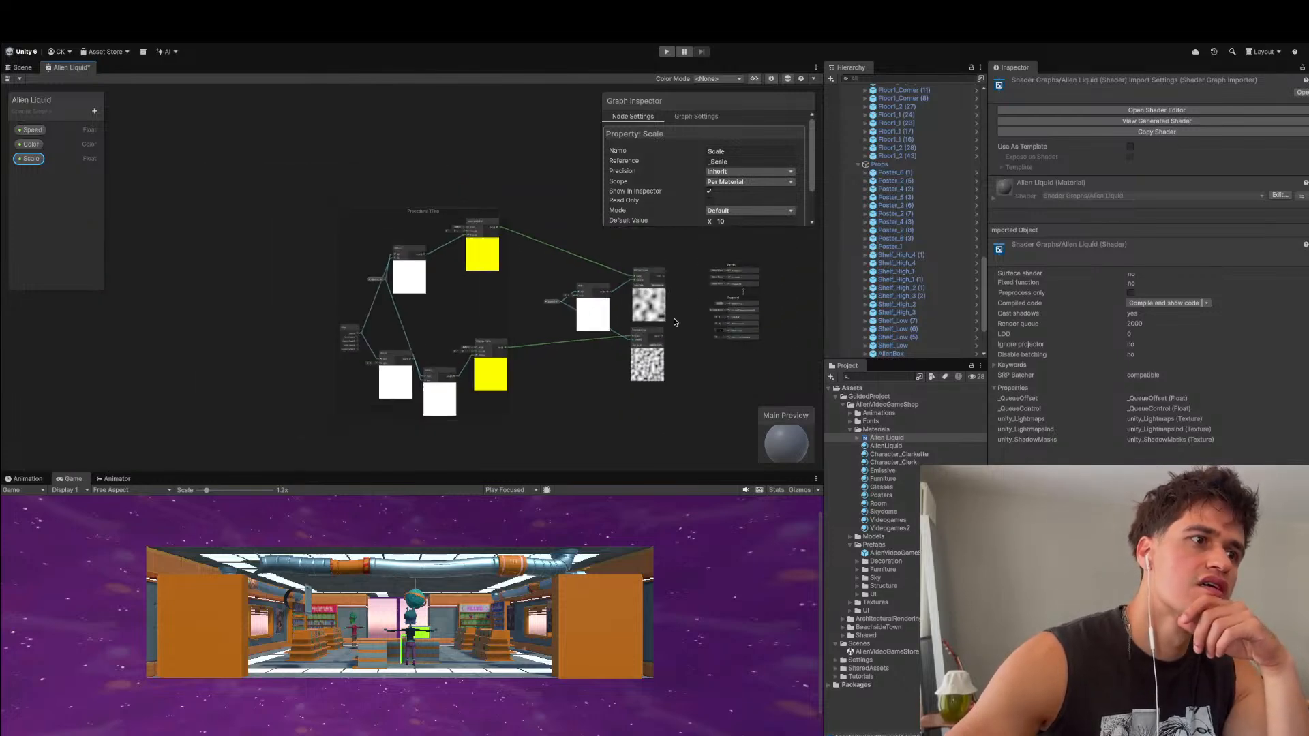
scroll(674, 322, up, 3)
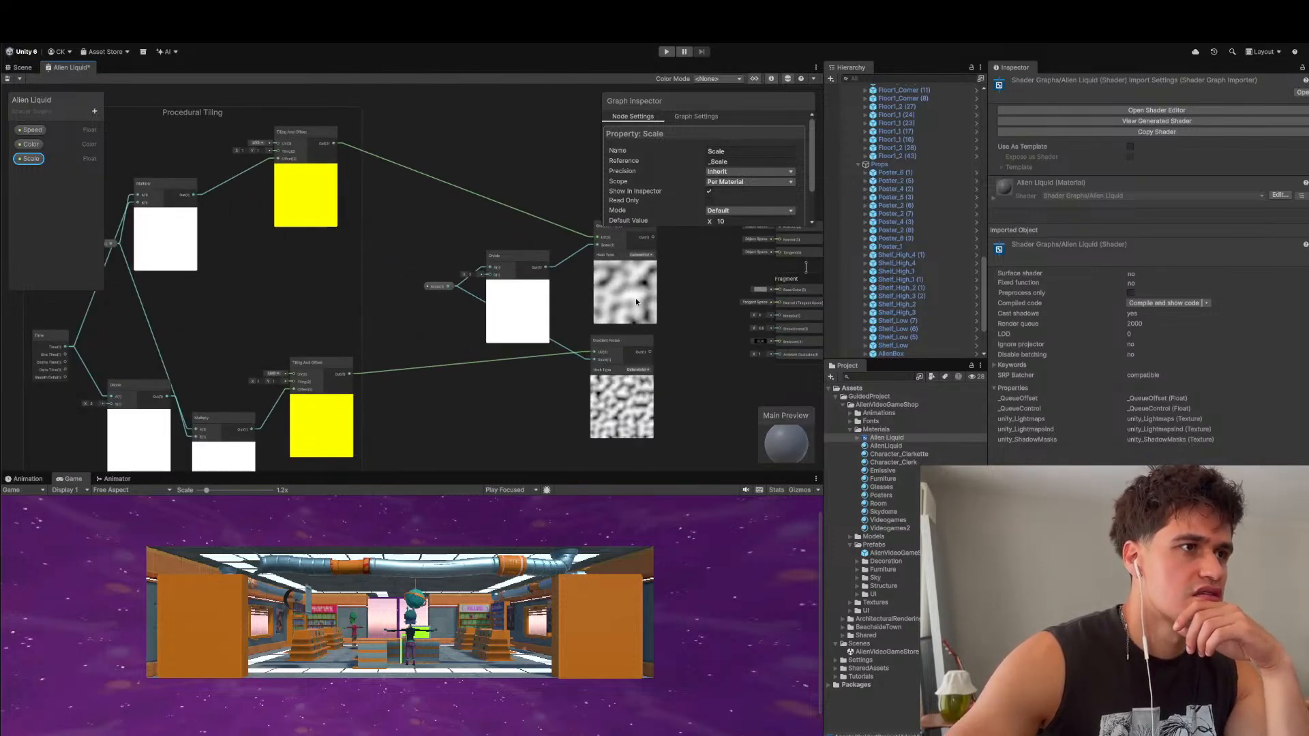
- Move the Scale, Divide and both Gradient Noise nodes closer to the Procedural Tiling group, and shift the Master Stack farther away from them
scroll(600, 293, down, 2)
drag(457, 178, 636, 432)
drag(625, 382, 567, 382)
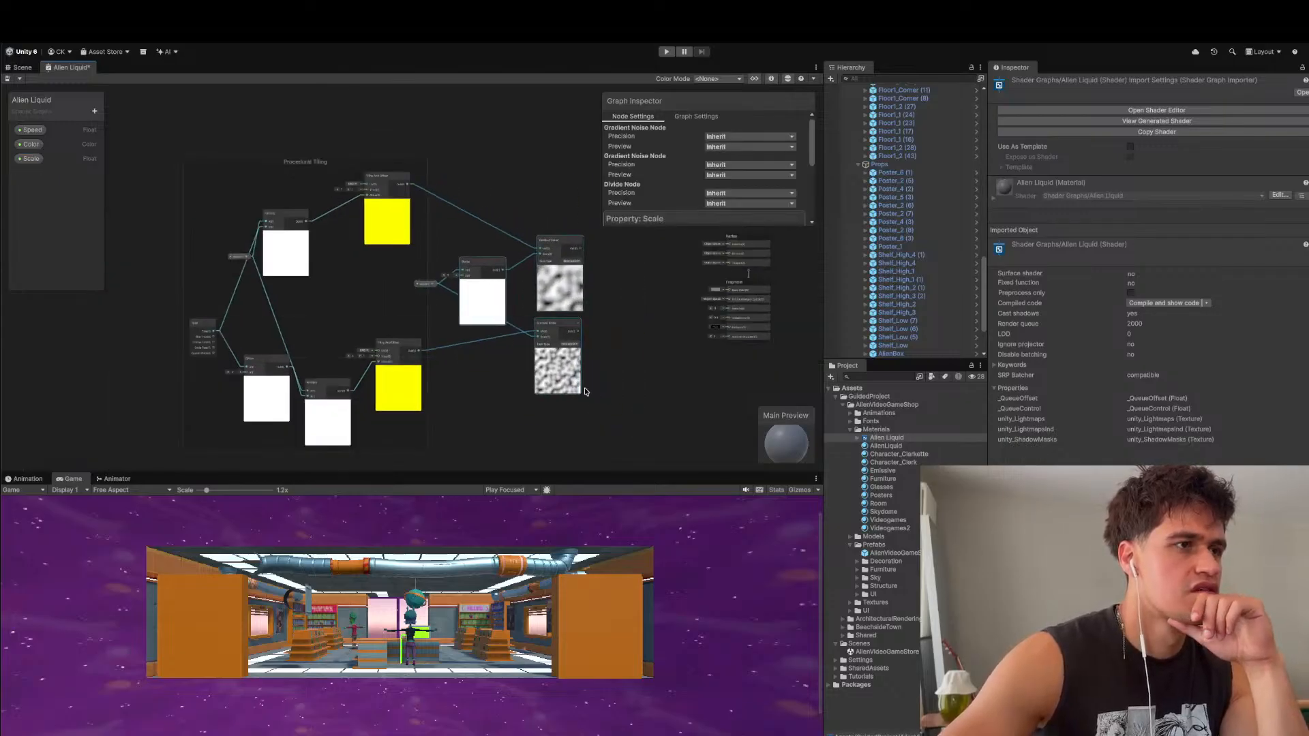
click(610, 382)
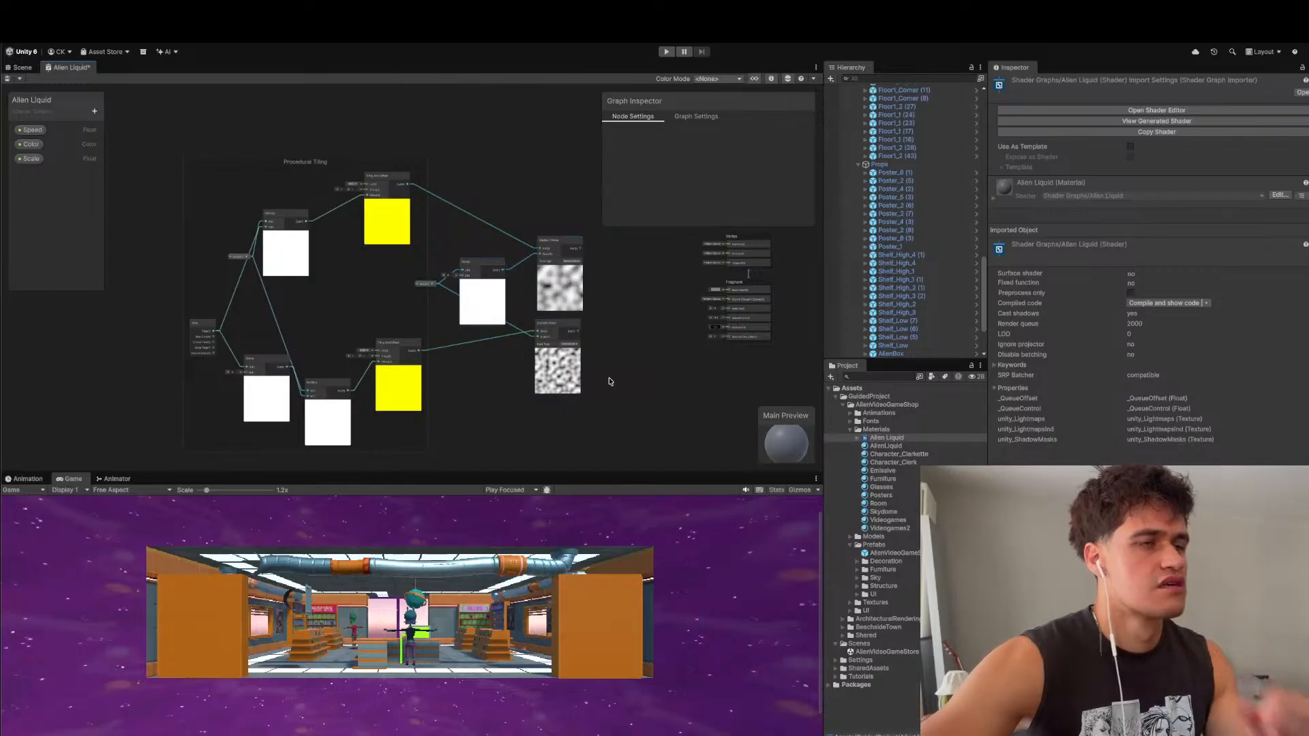
scroll(610, 382, down, 4)
scroll(591, 309, up, 2)
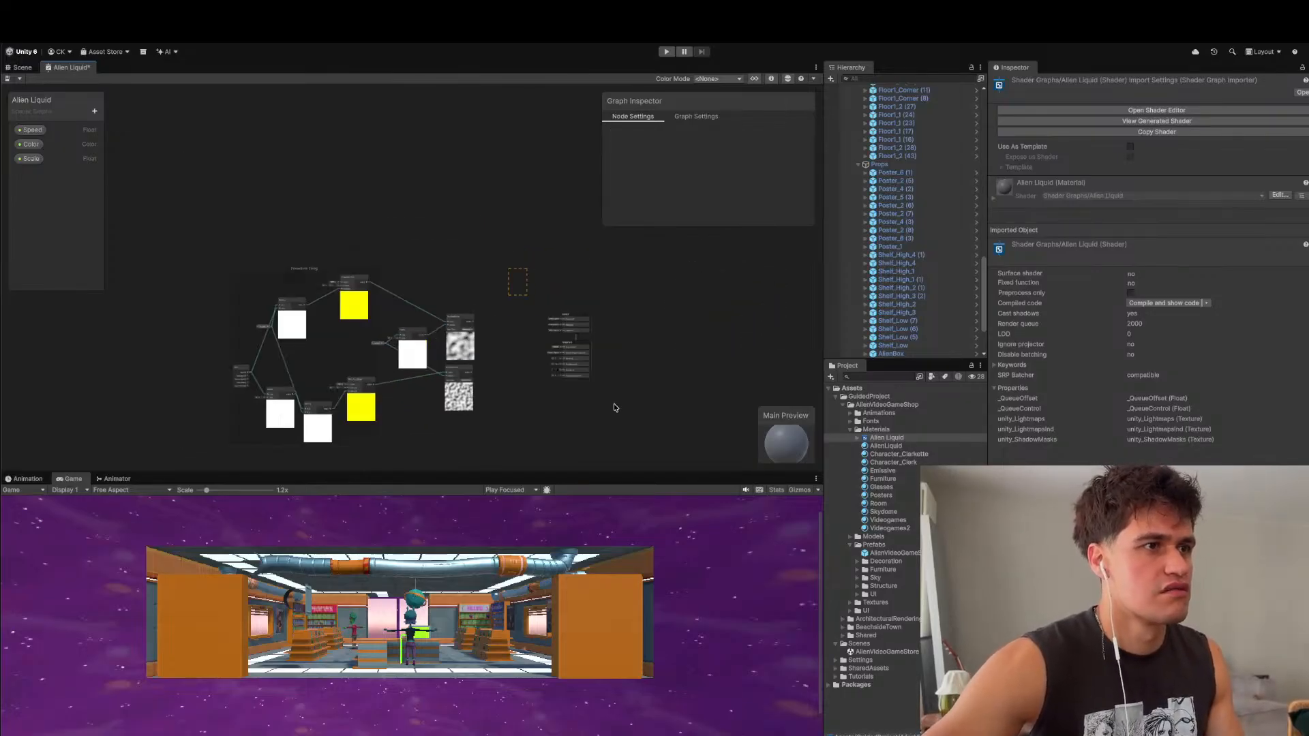
drag(585, 365, 704, 365)
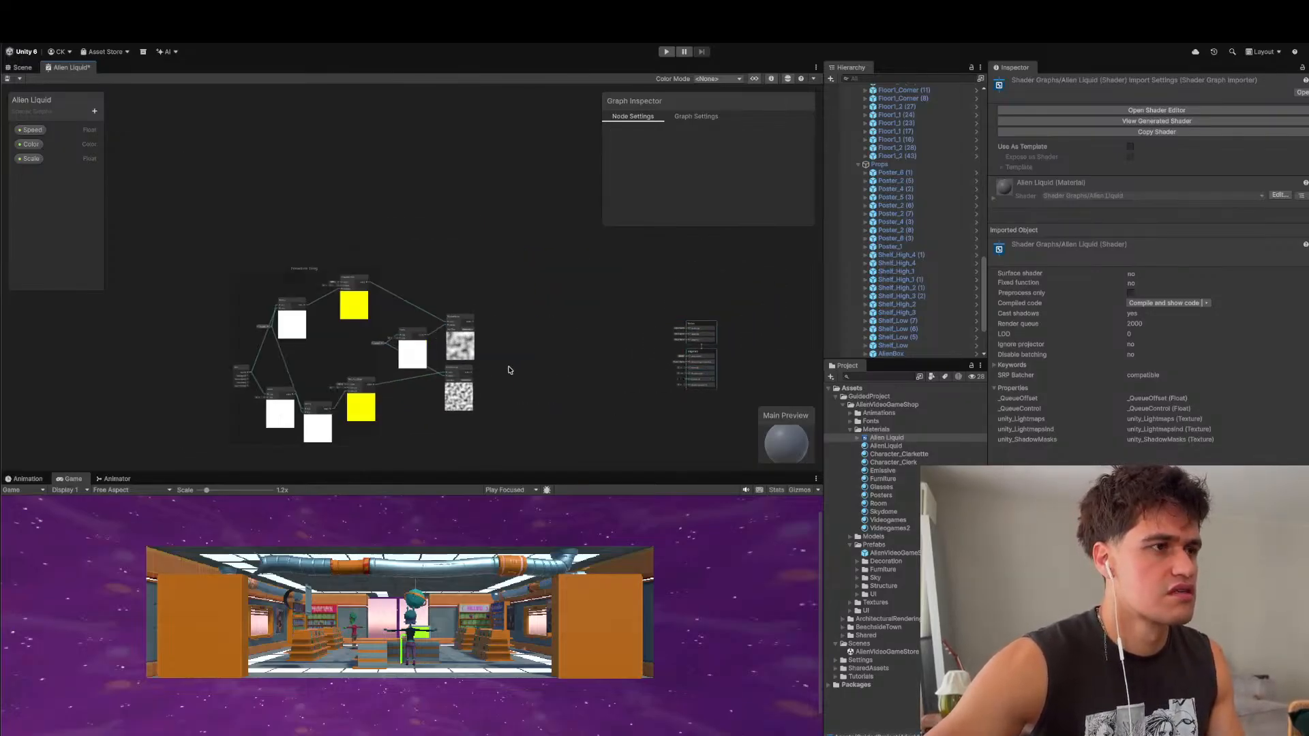
- Create a Multiply node fed by the upper Gradient Noise output and connect the lower Gradient Noise output to its B input
scroll(509, 371, up, 2)
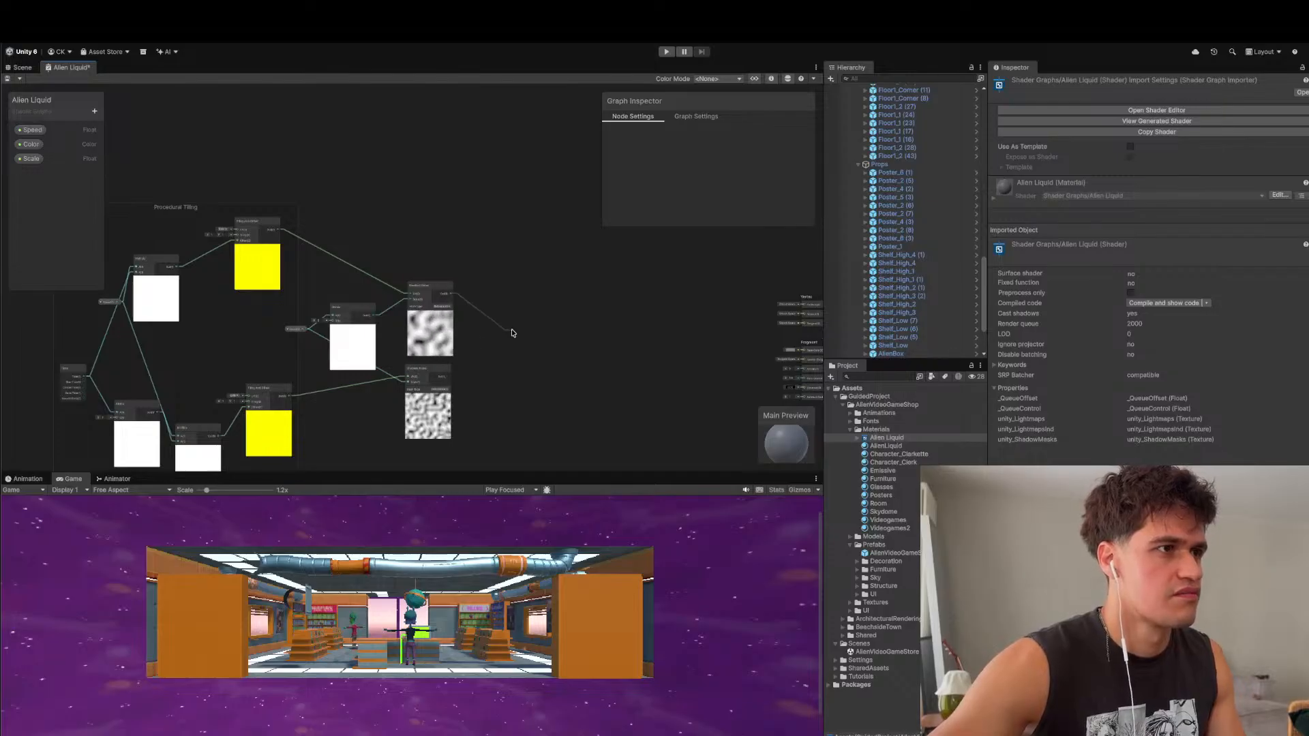
key(space)
text(mult)
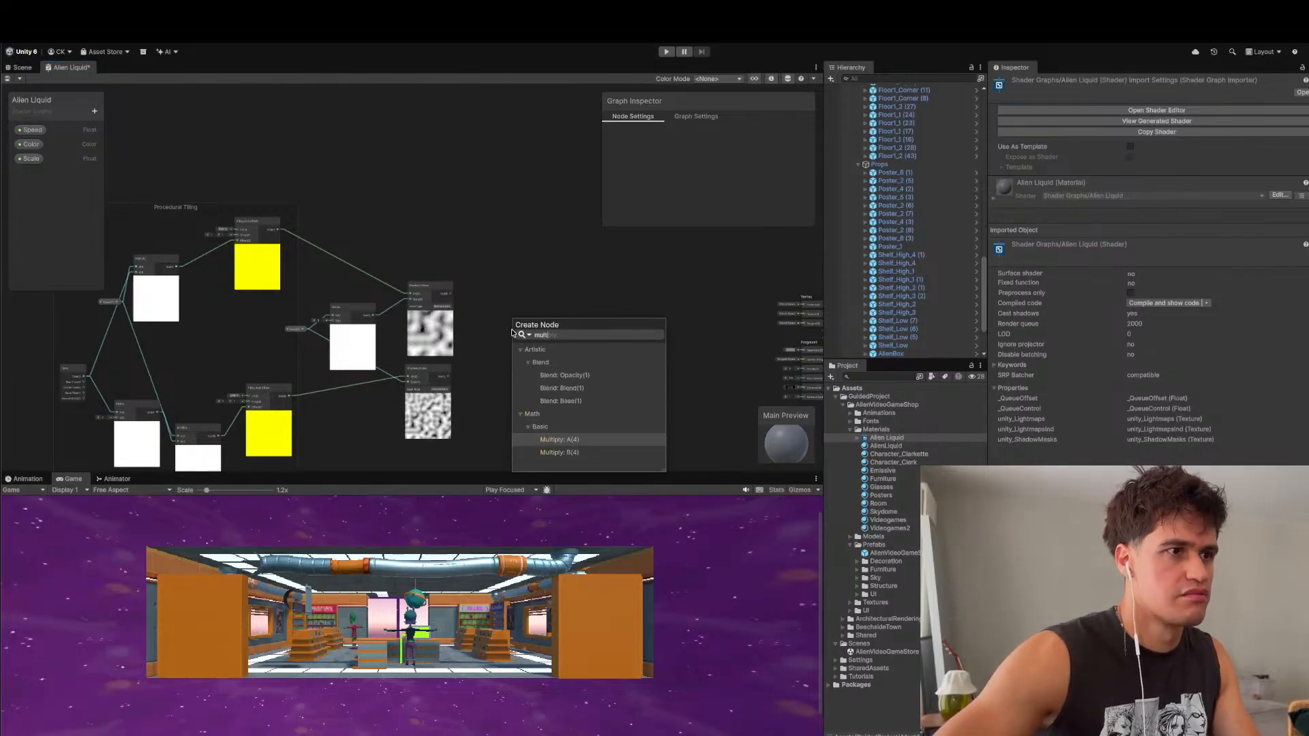
key(Return)
drag(450, 381, 513, 347)
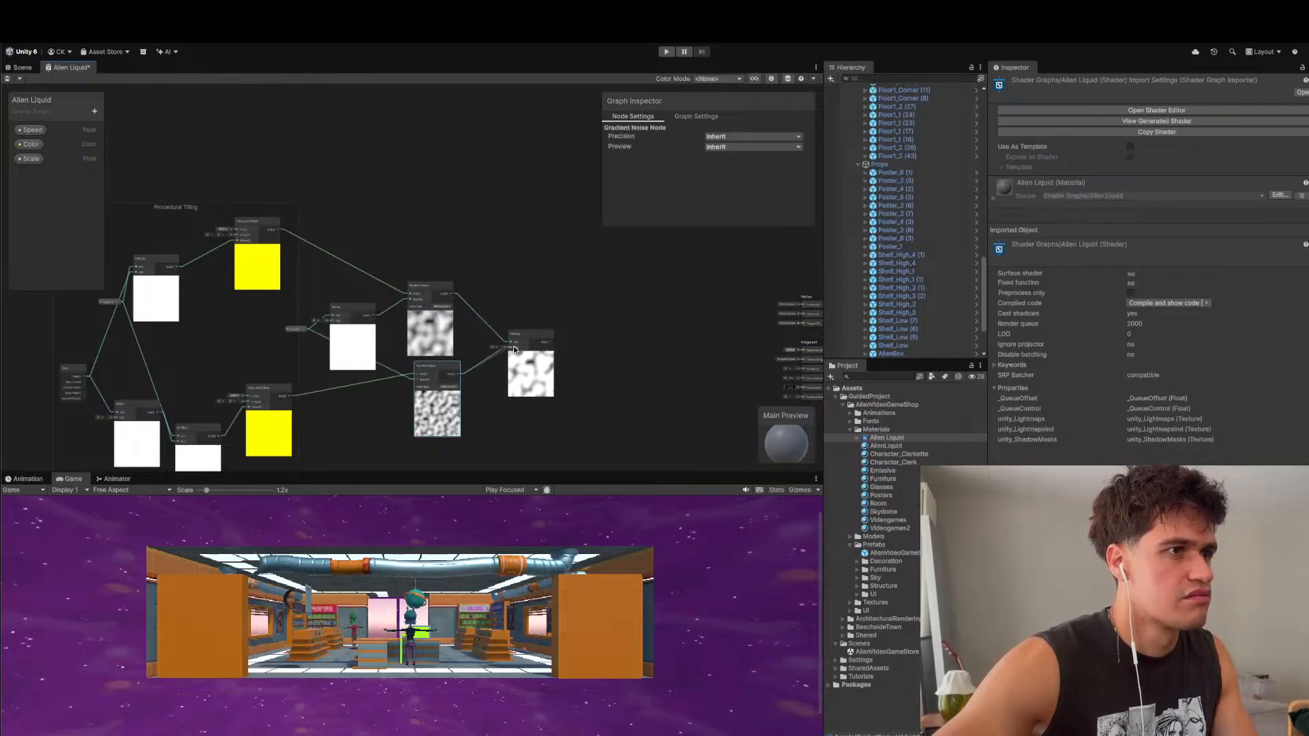
scroll(566, 356, up, 2)
scroll(566, 356, down, 3)
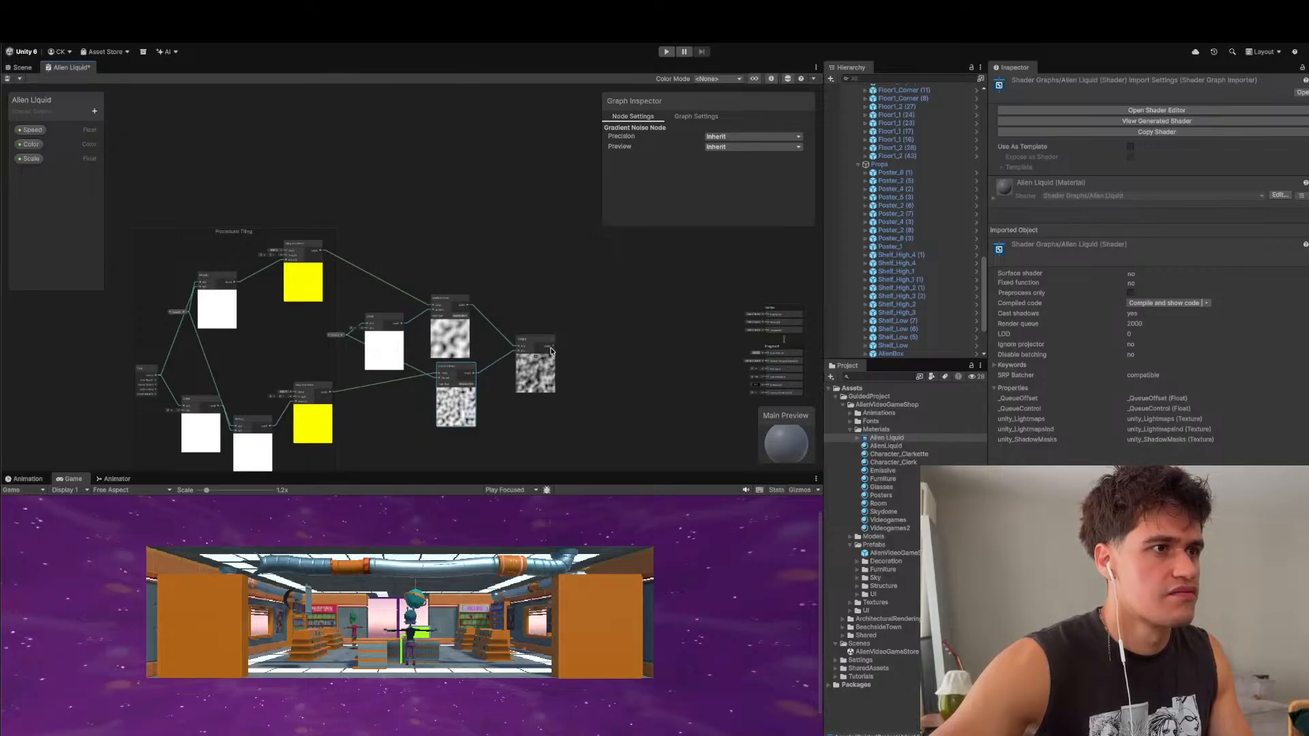
- Switch to the browser tutorial and read the Adjust contrast and Adjust color and transparency sections, including the Intensity and Color diagram
key(super+Tab)
scroll(654, 453, down, 15)
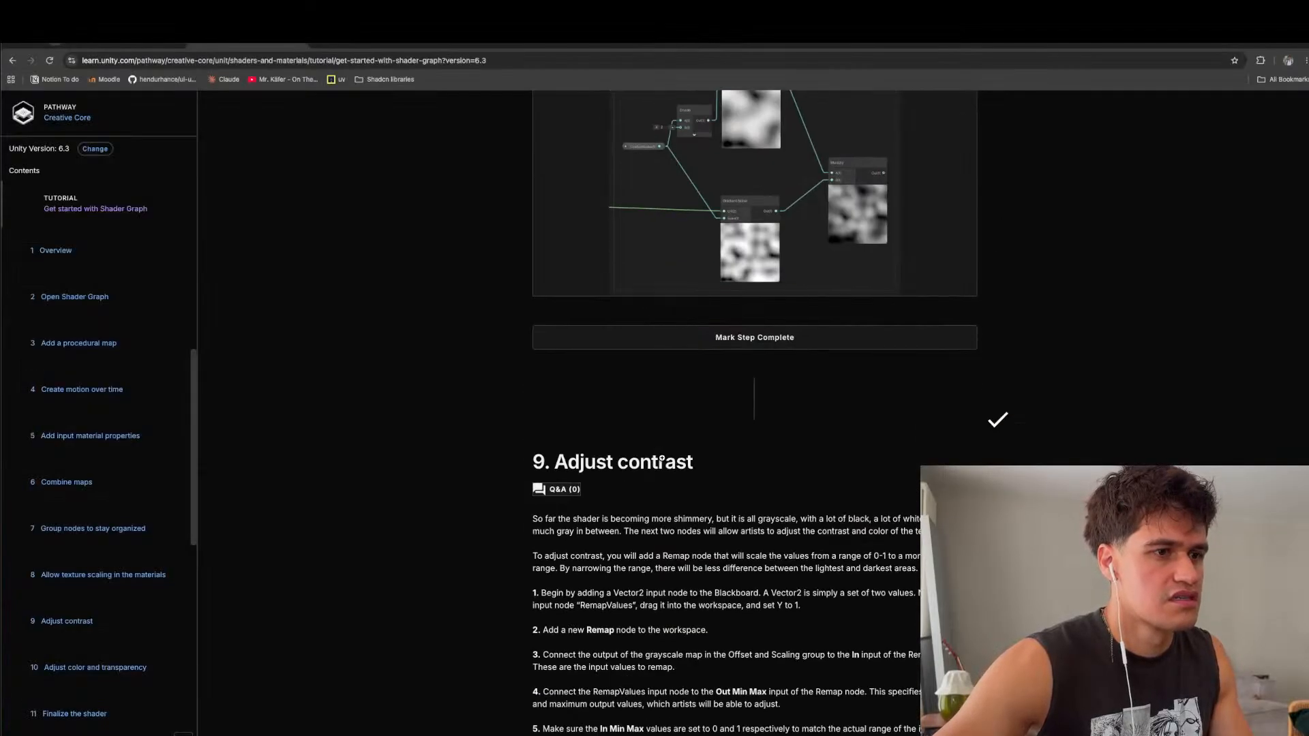
scroll(661, 458, down, 7)
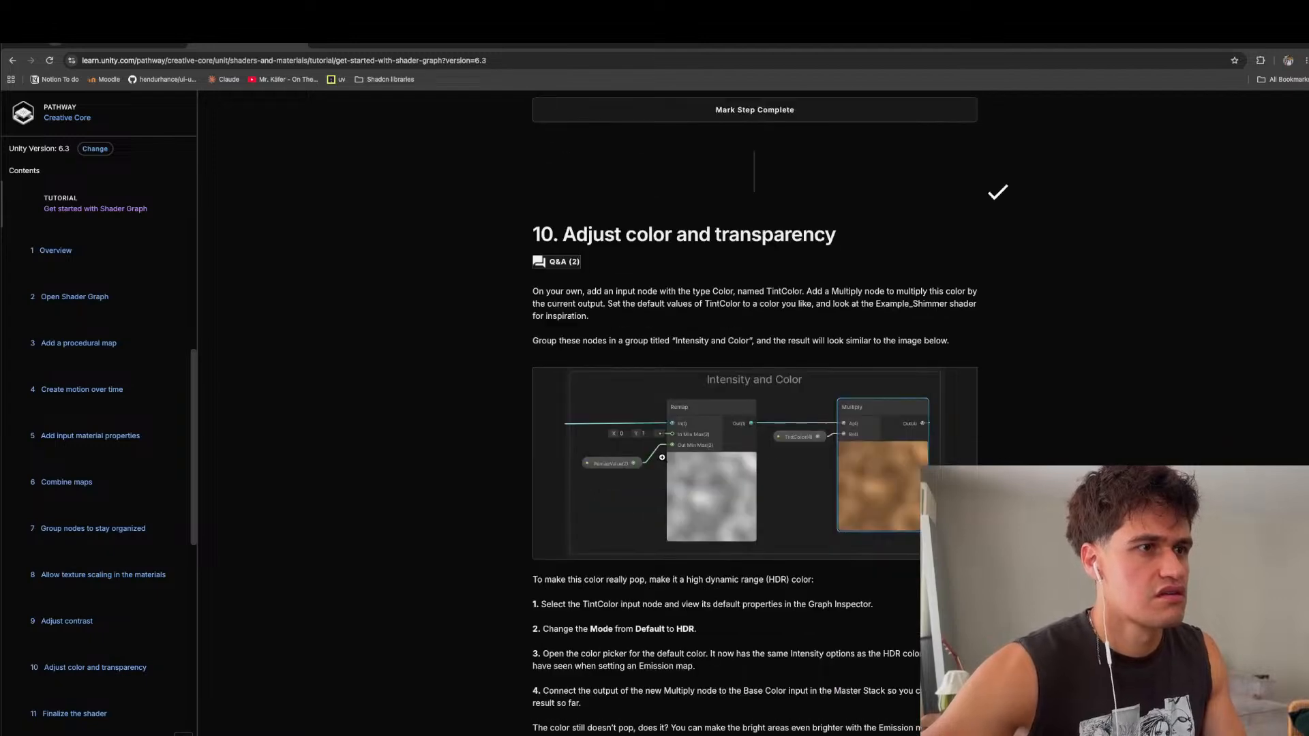
scroll(662, 458, up, 3)
scroll(661, 458, down, 2)
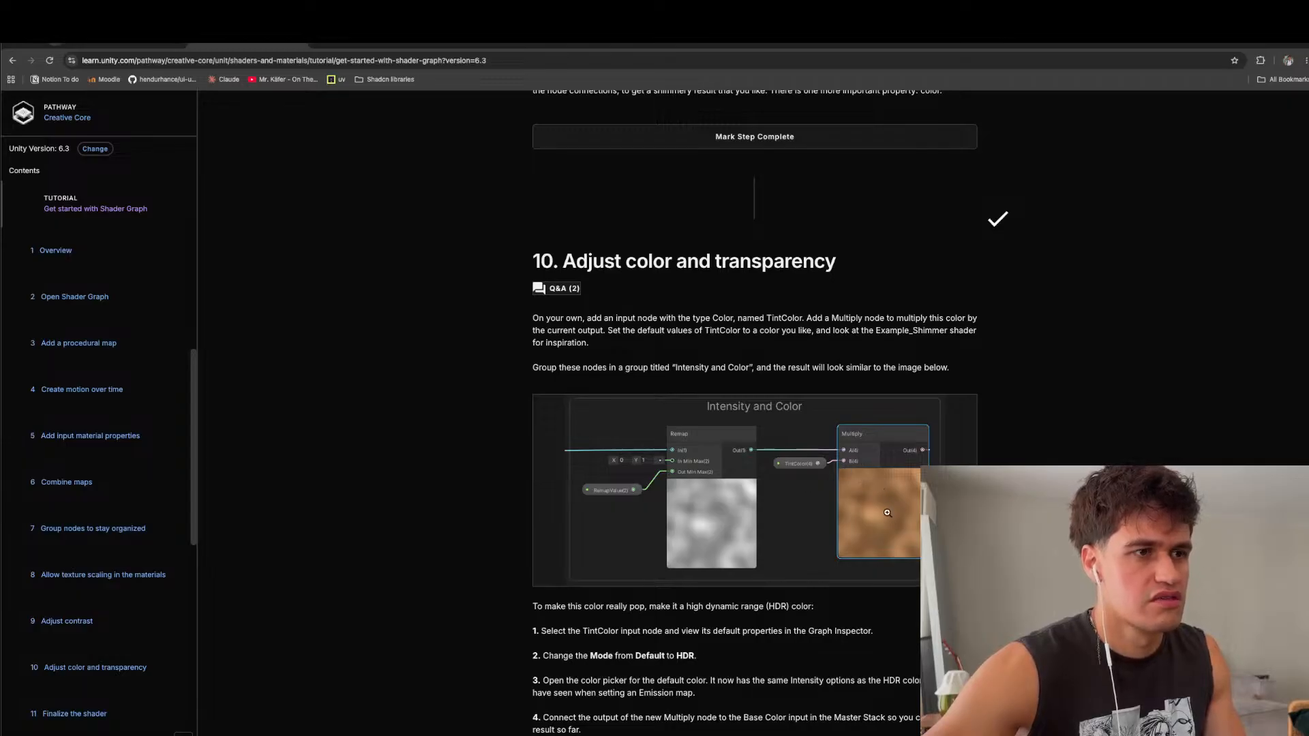
scroll(760, 510, down, 8)
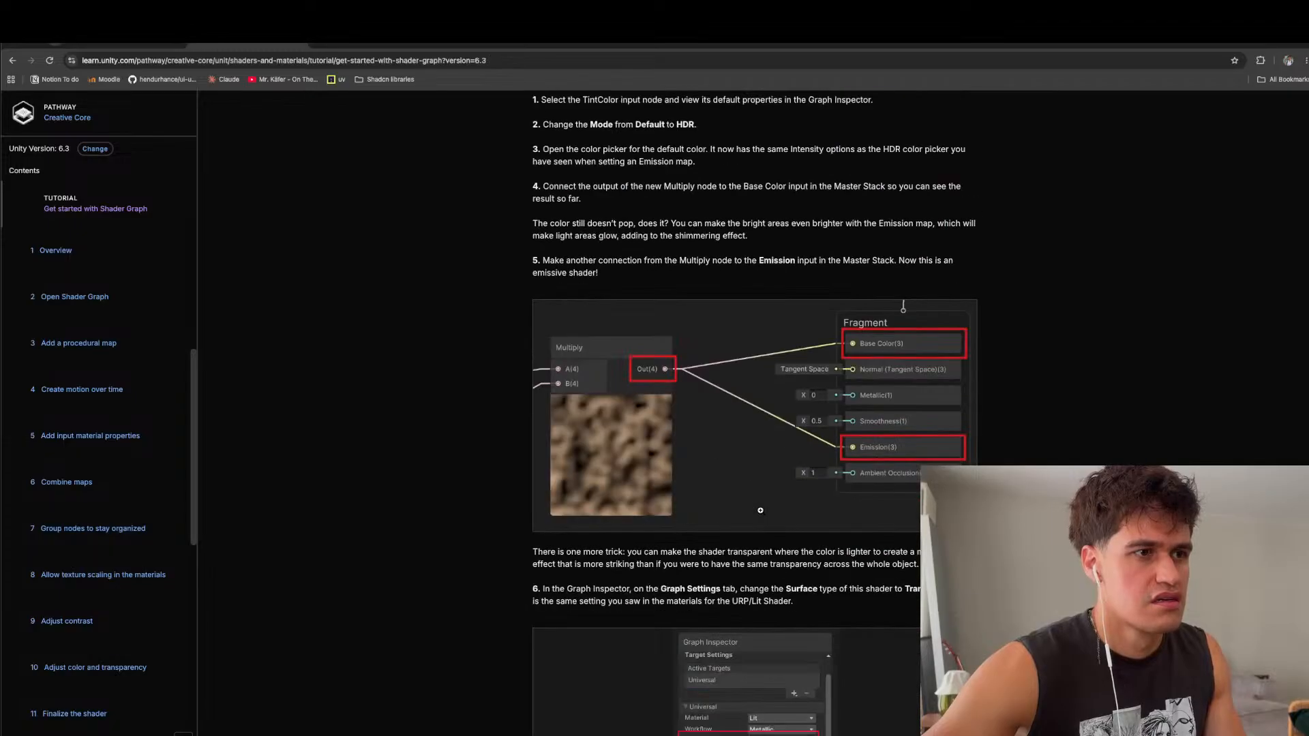
scroll(760, 510, up, 15)
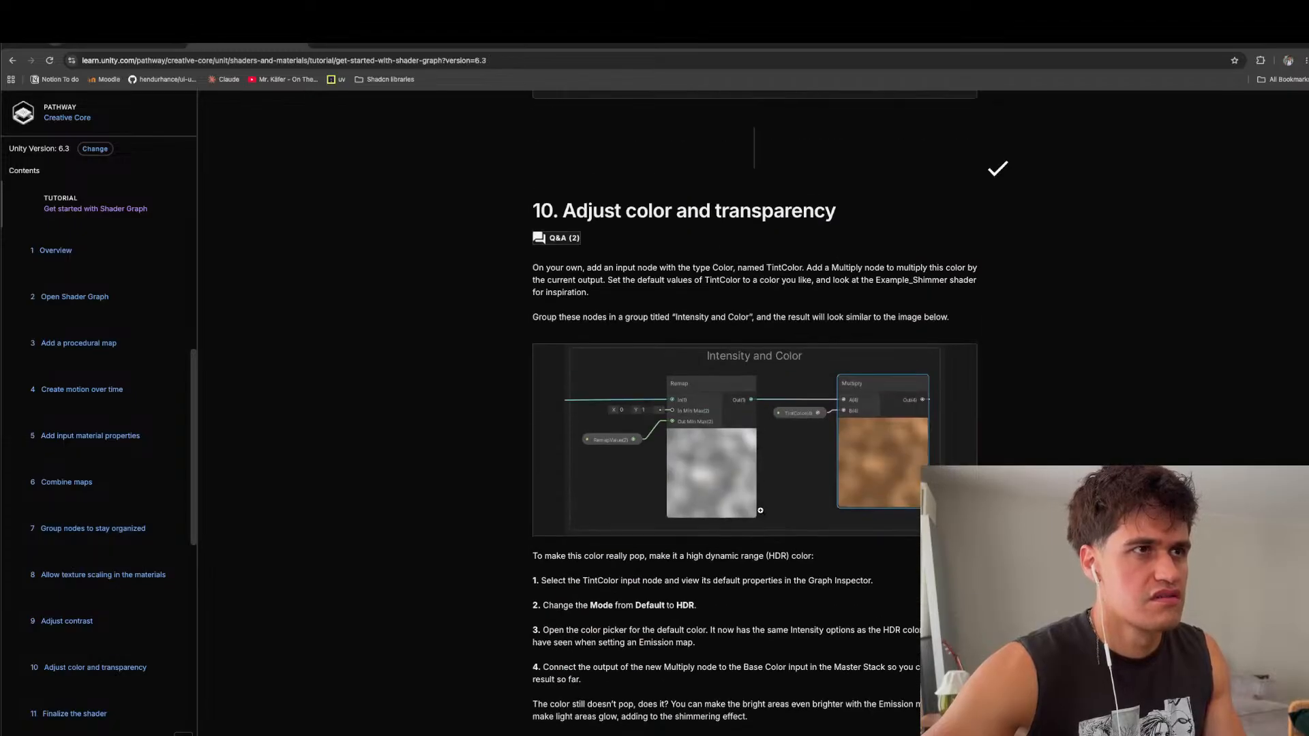
scroll(761, 513, down, 10)
scroll(760, 513, up, 7)
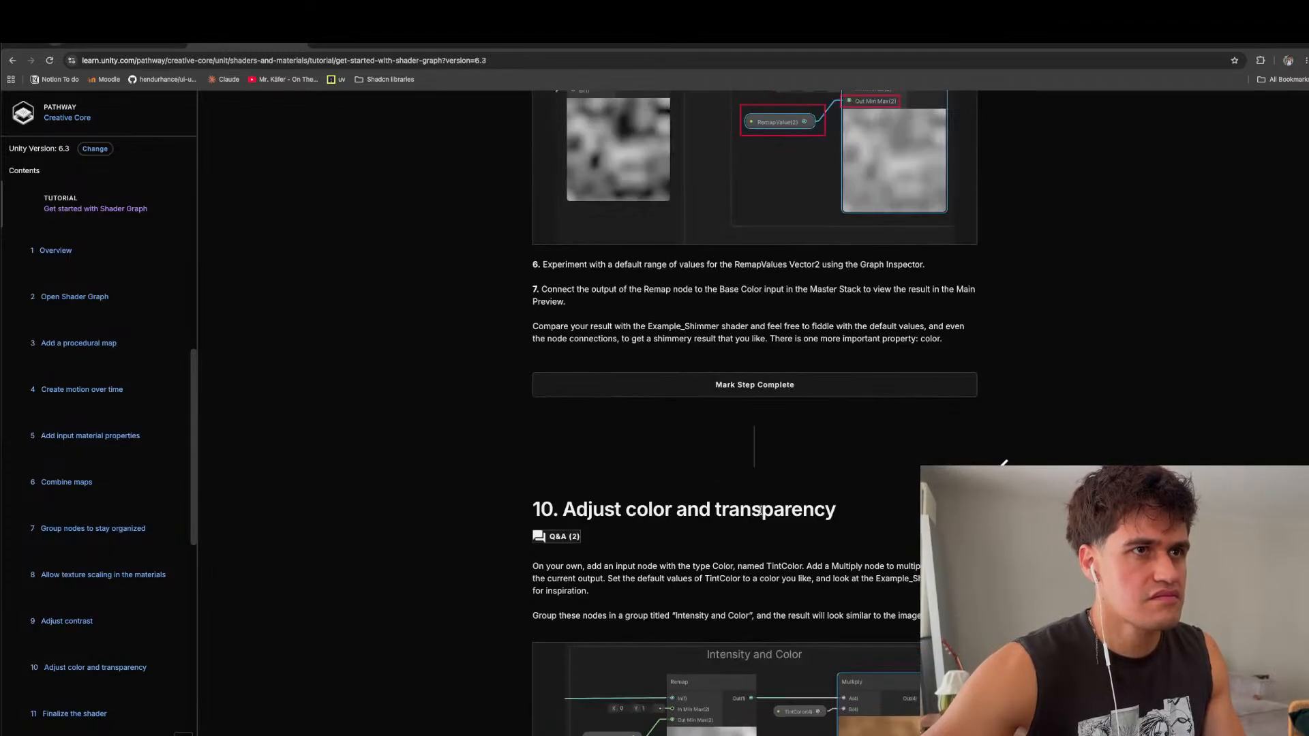
scroll(761, 510, up, 7)
scroll(760, 510, down, 15)
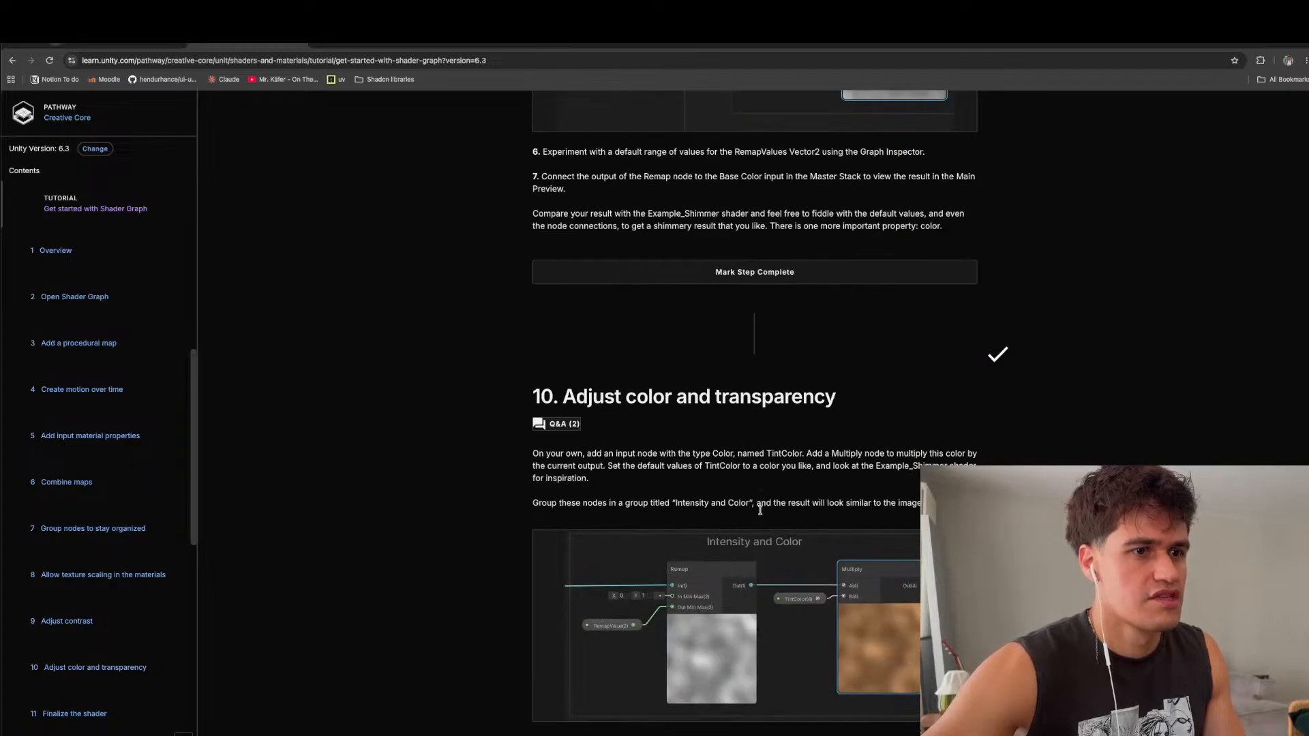
scroll(762, 510, down, 6)
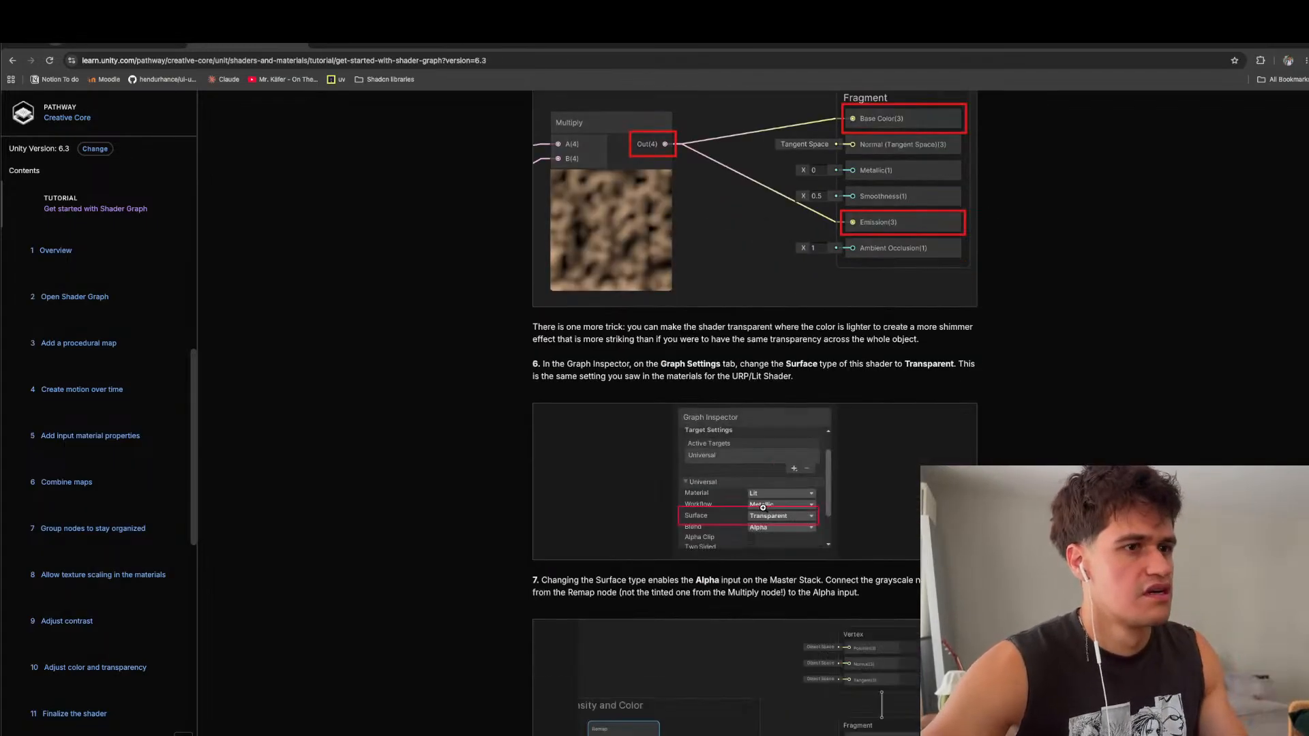
- Switch back to the Alien Liquid graph in Unity and clear the node selection
key(super+Tab)
scroll(614, 383, up, 4)
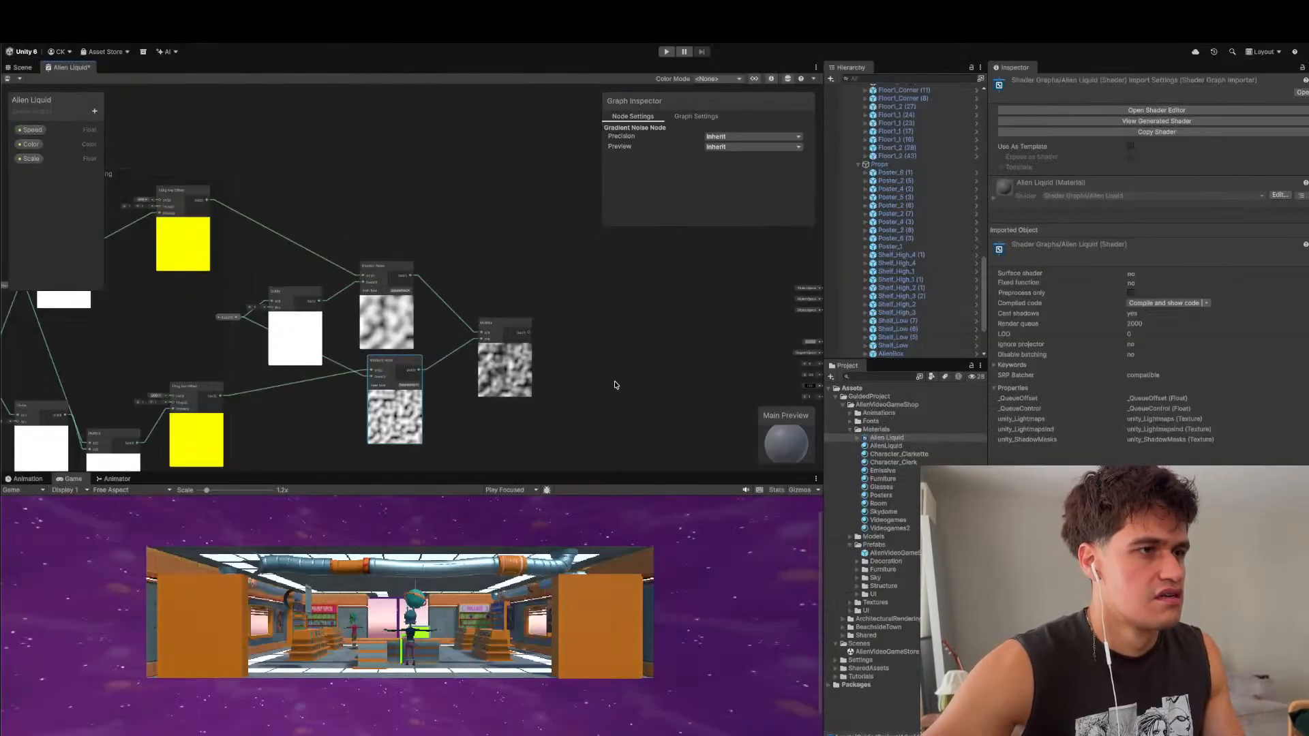
scroll(545, 365, down, 3)
click(546, 369)
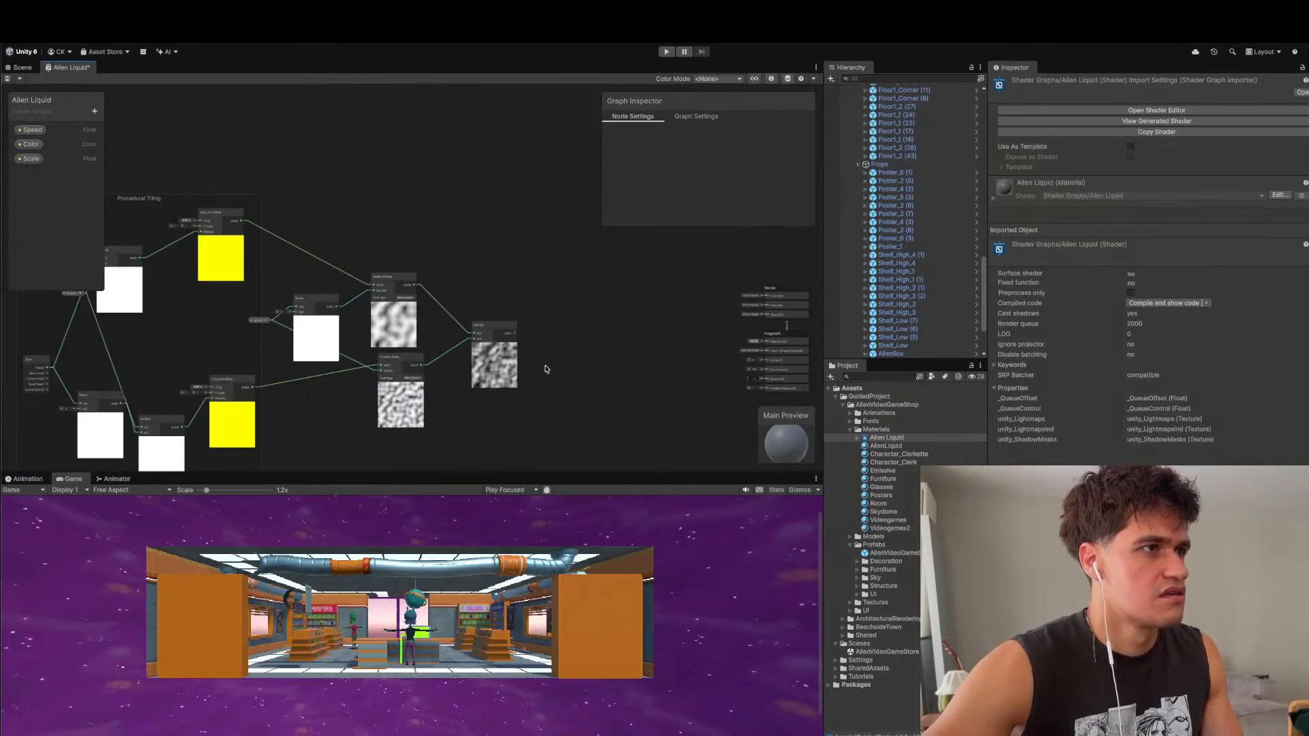
click(93, 111)
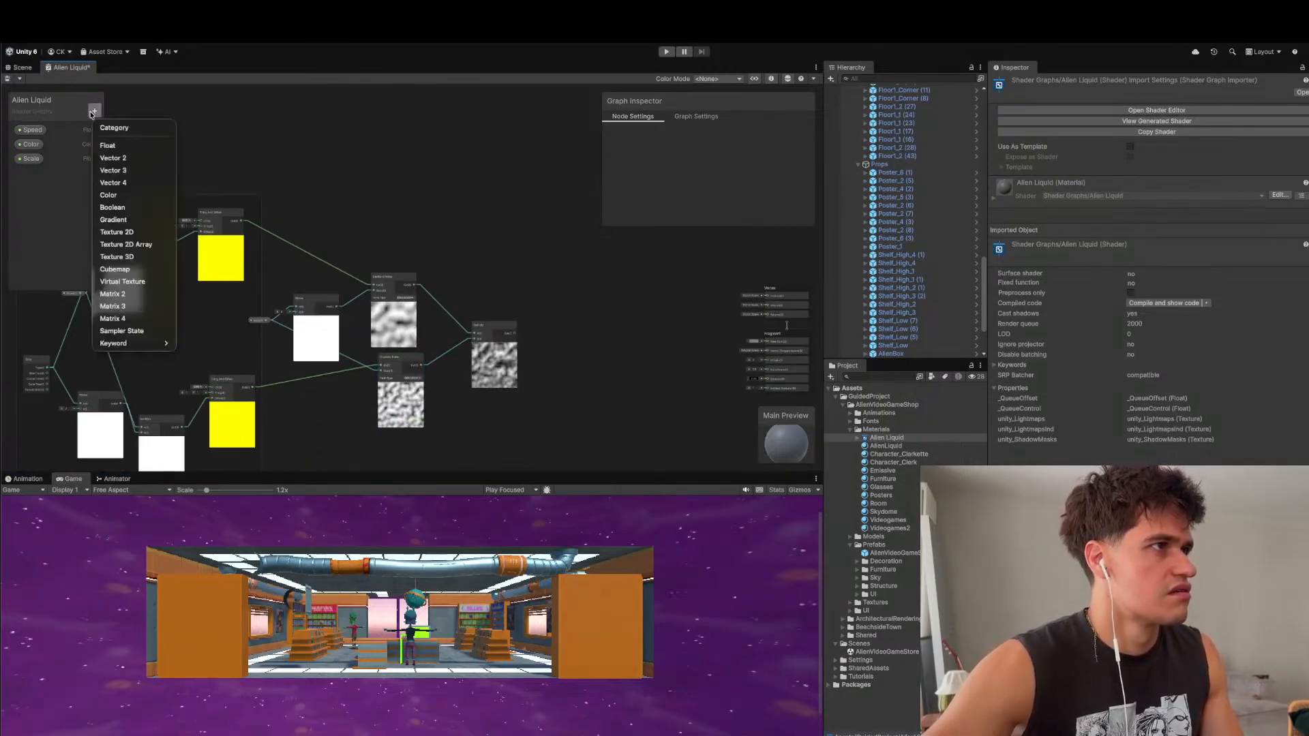
click(123, 195)
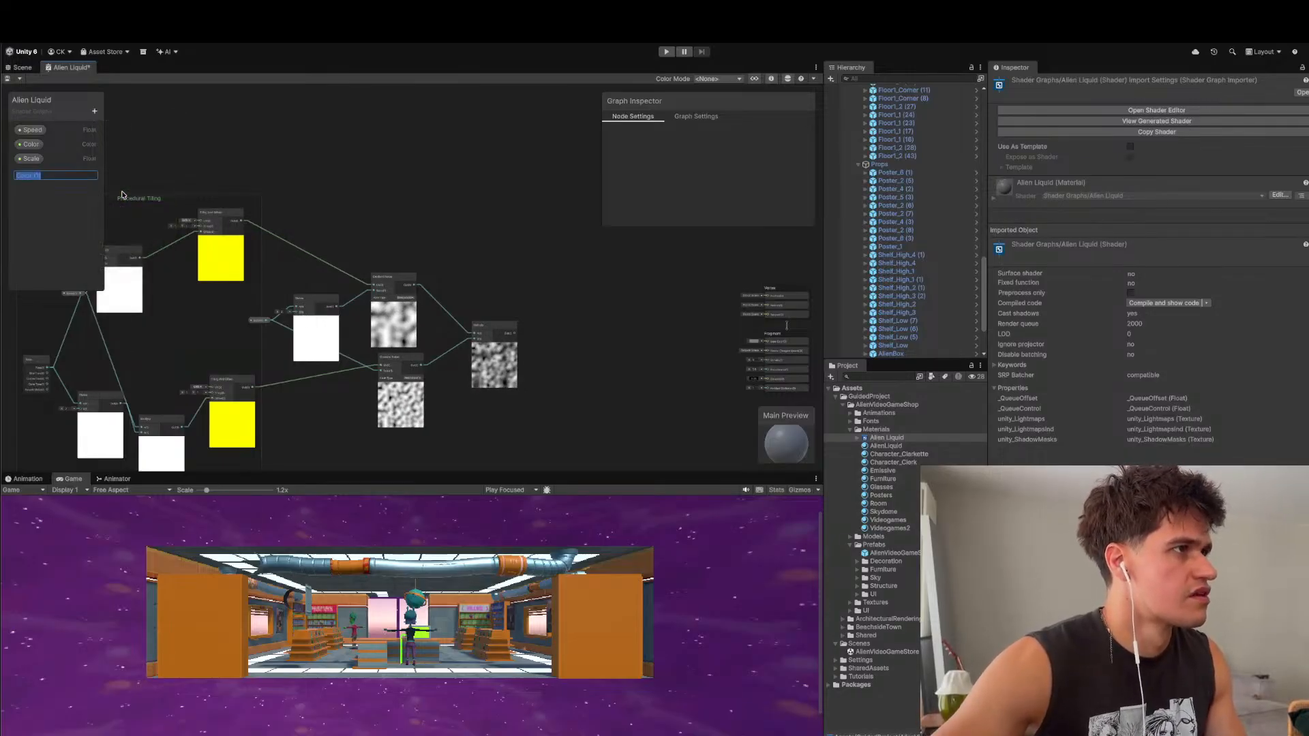
right_click(58, 182)
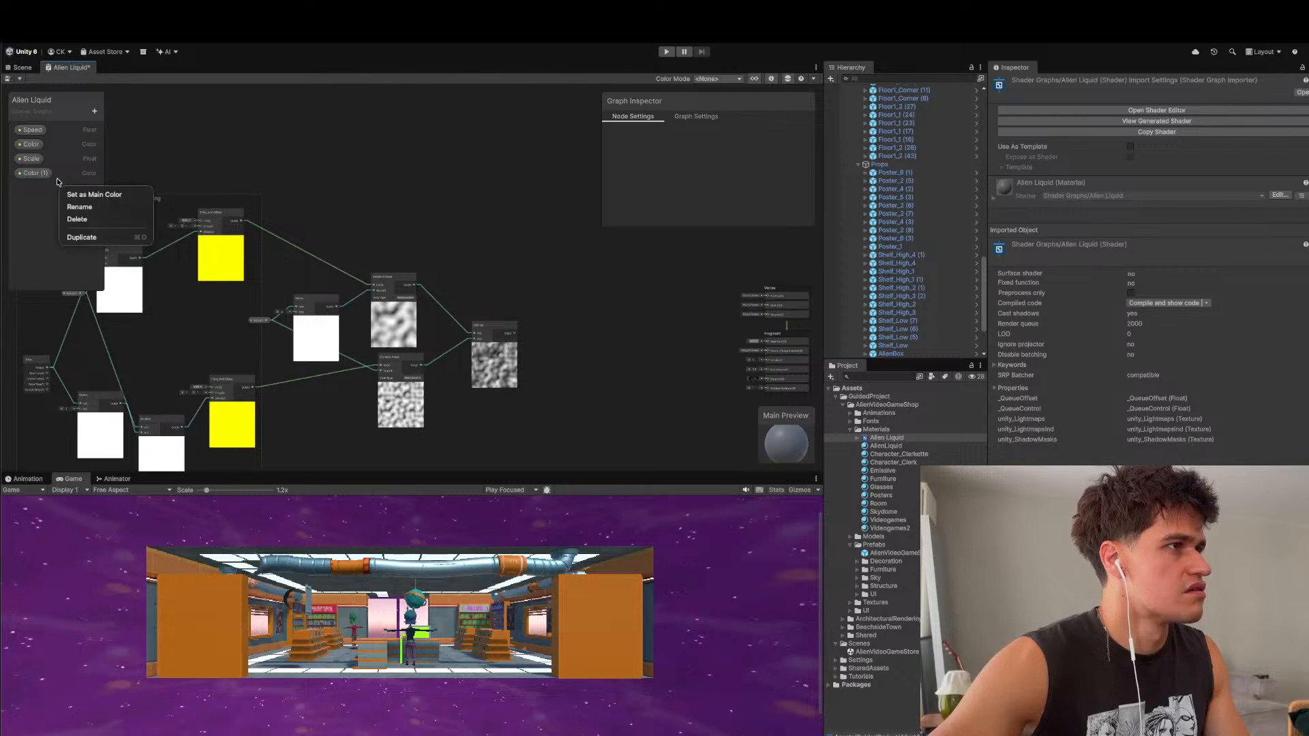
- Place the existing Color property as a node in the graph, past the Multiply node that combines the noise maps
drag(32, 145, 448, 283)
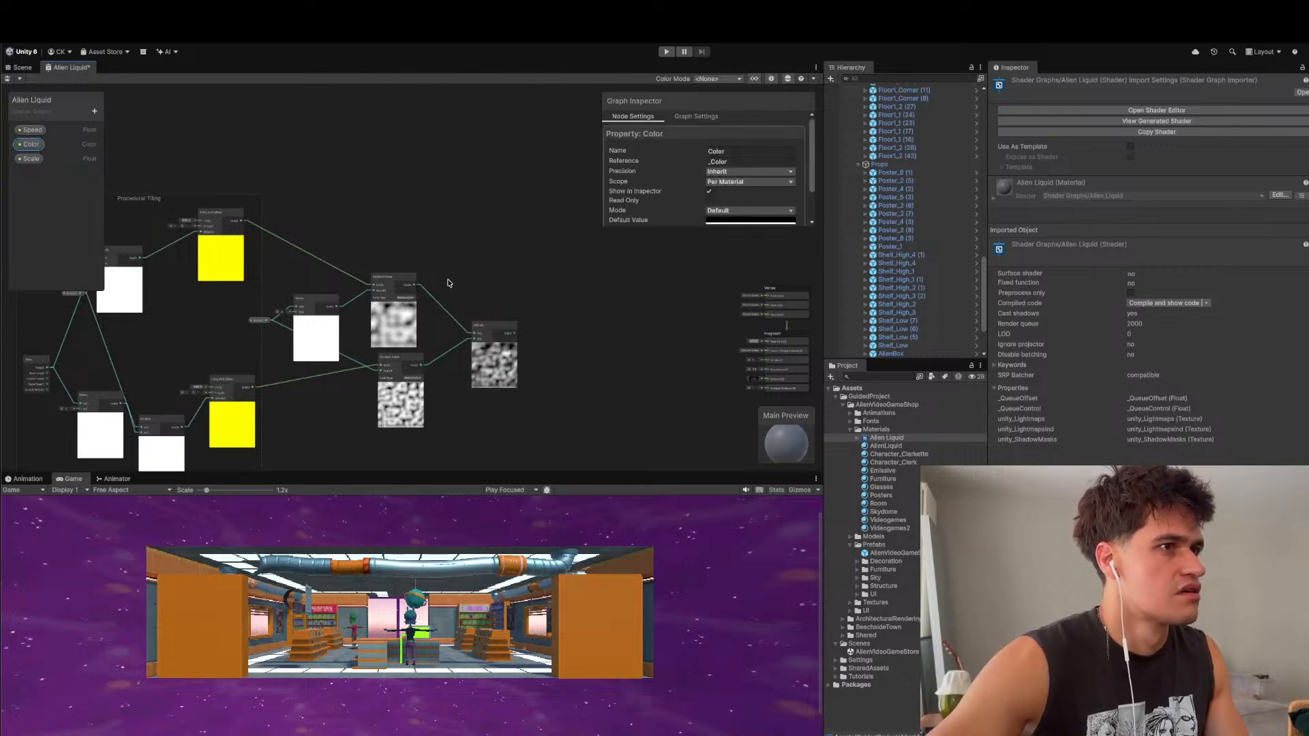
scroll(560, 360, up, 3)
click(559, 361)
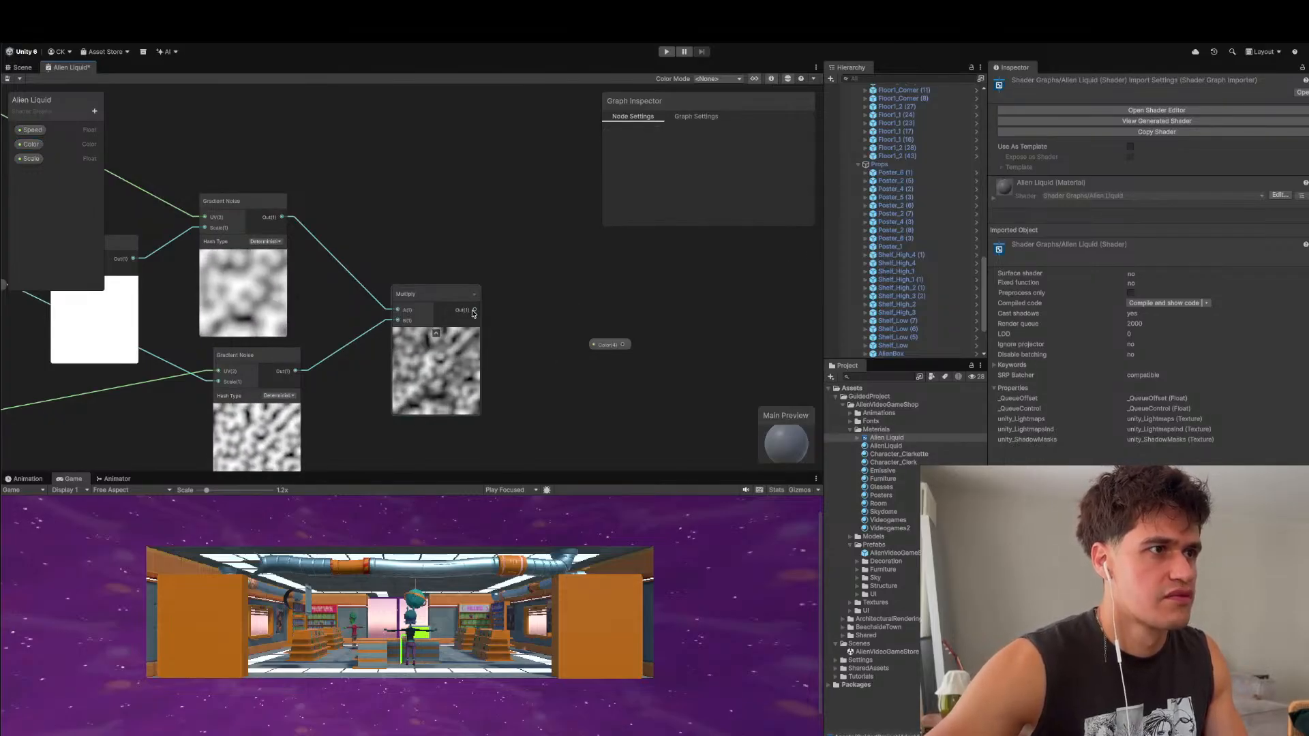
- Create a second Multiply node fed by the noise Multiply output and connect the Color property node to its B input
key(space)
text(mul)
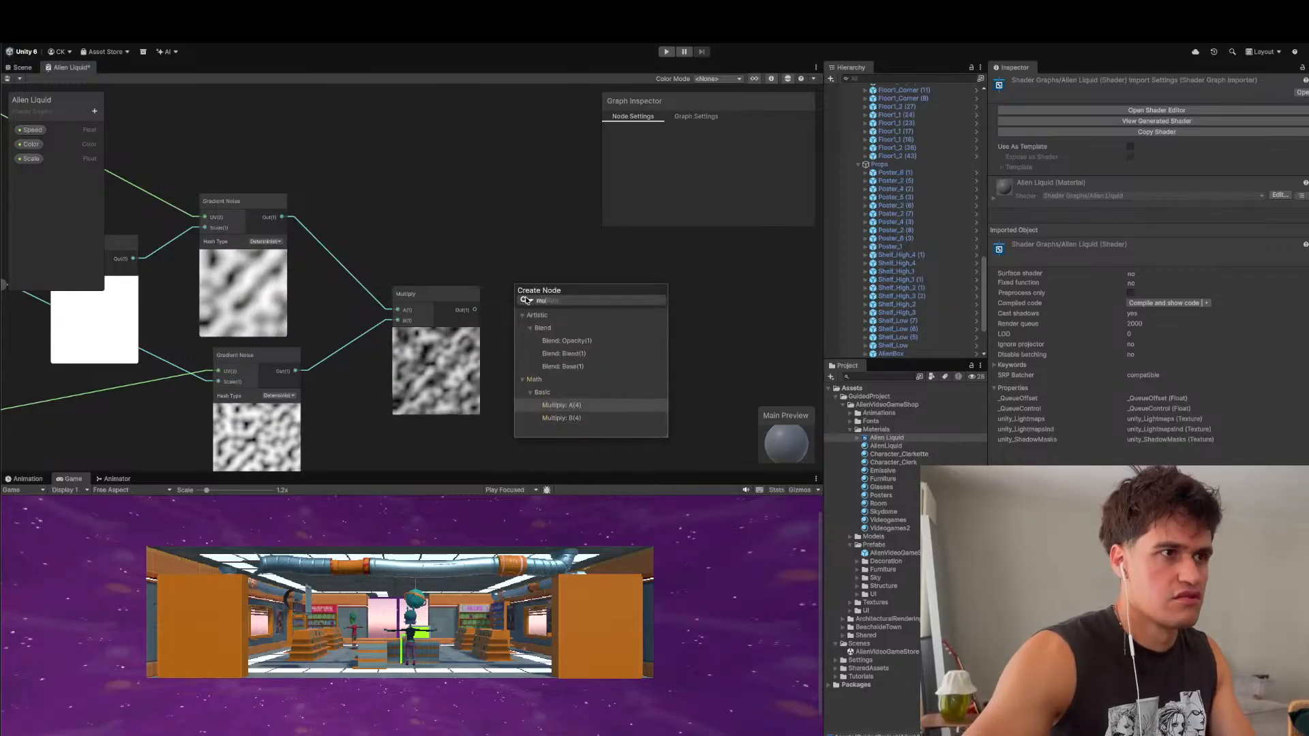
key(Return)
drag(540, 295, 710, 295)
drag(622, 345, 683, 285)
- Set the Color property's mode to HDR and its default value to bright green with R 0, G 237, B 1
click(609, 344)
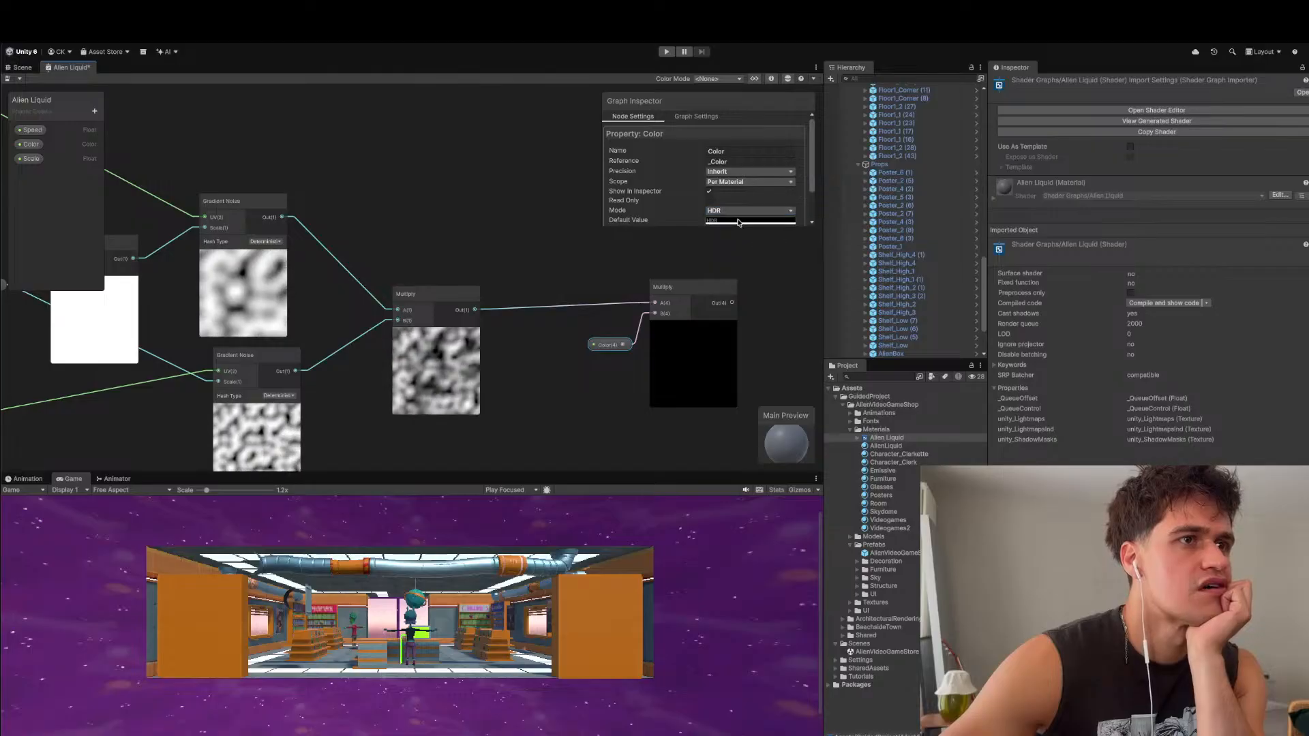
click(738, 221)
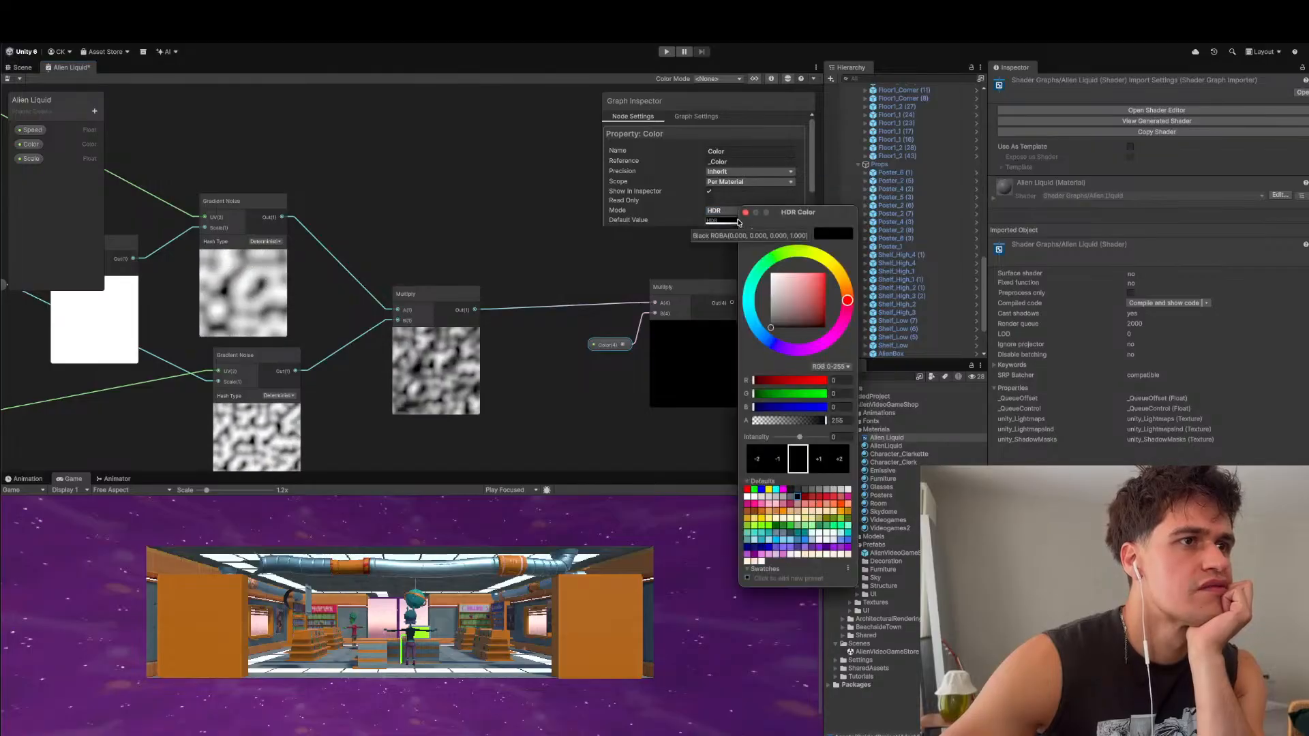
click(773, 259)
click(800, 287)
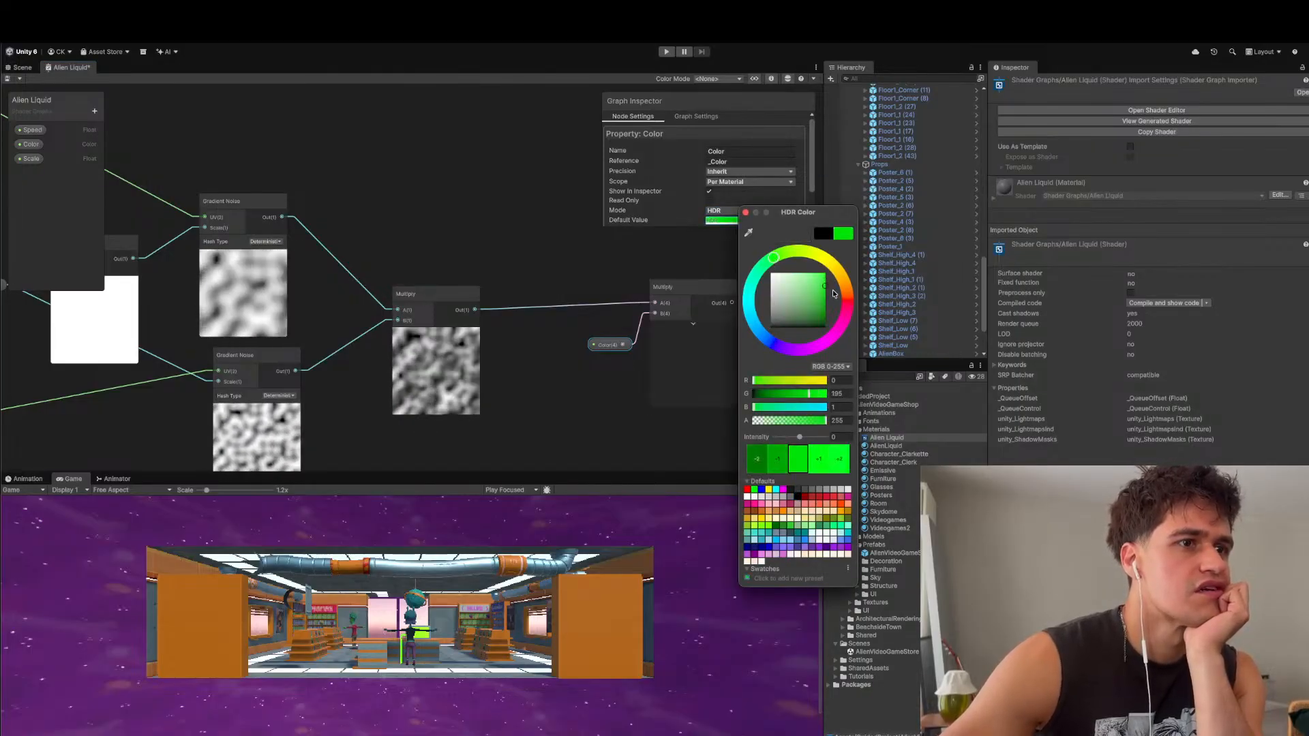
click(814, 280)
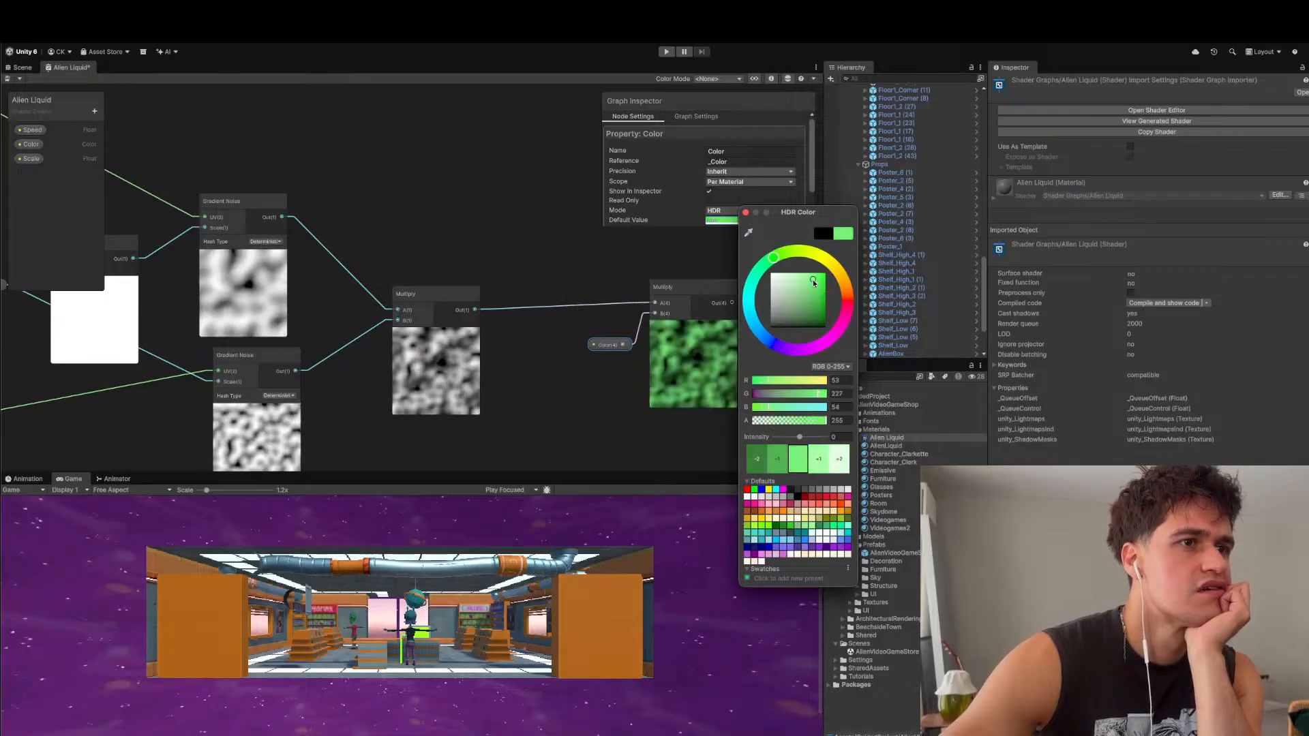
click(824, 279)
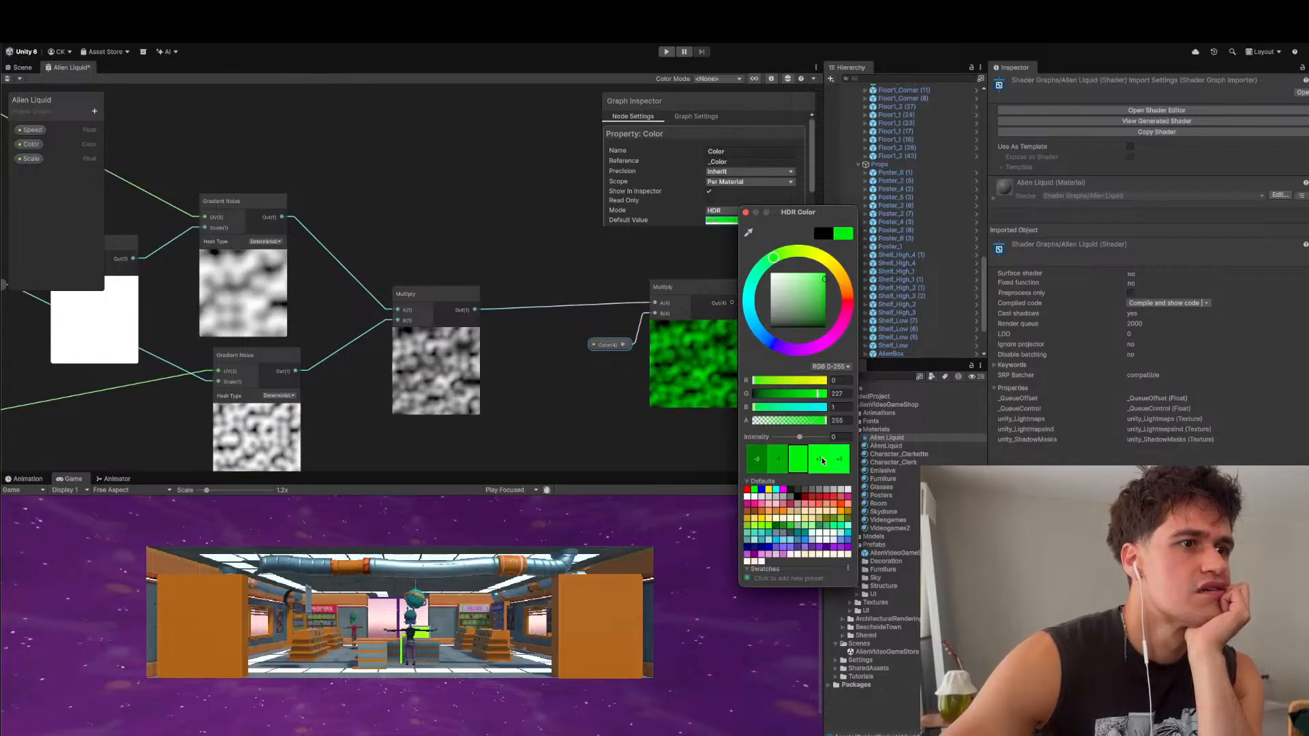
click(629, 422)
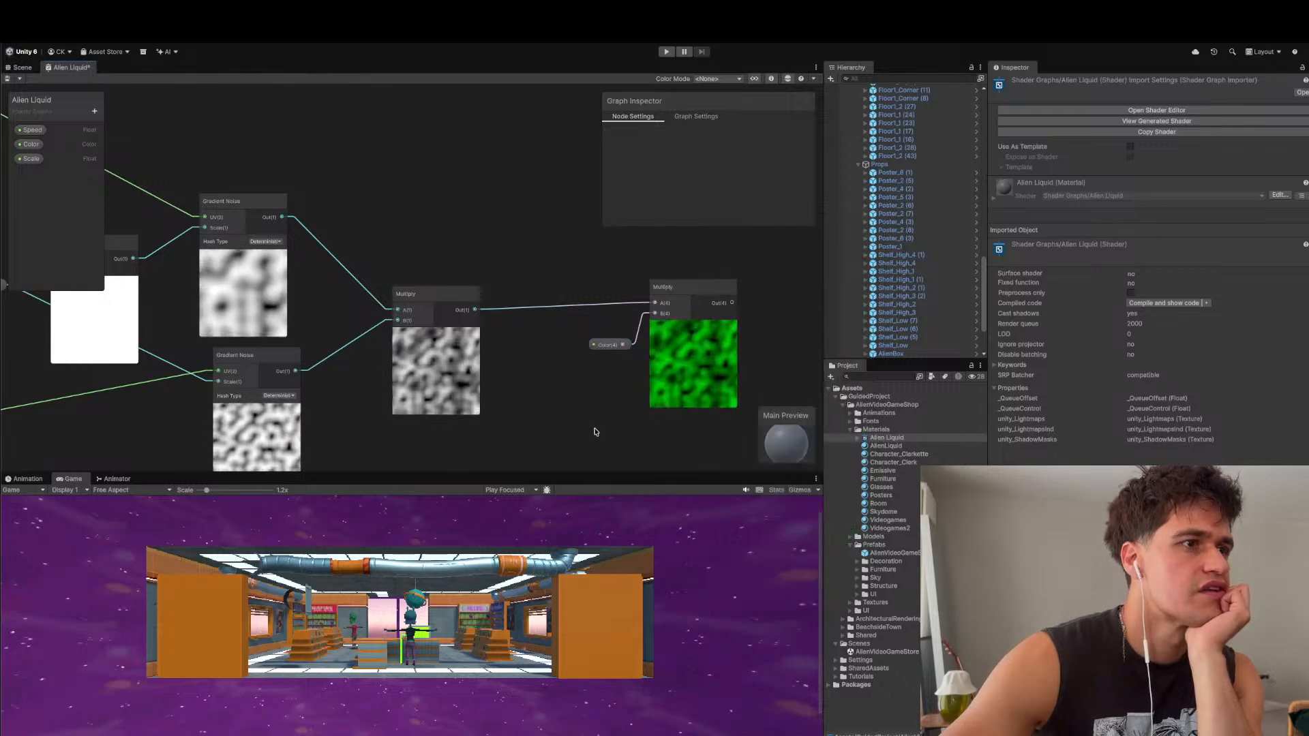
- Add a Vector 2 property named Contrast to the Alien Liquid graph
scroll(505, 201, down, 3)
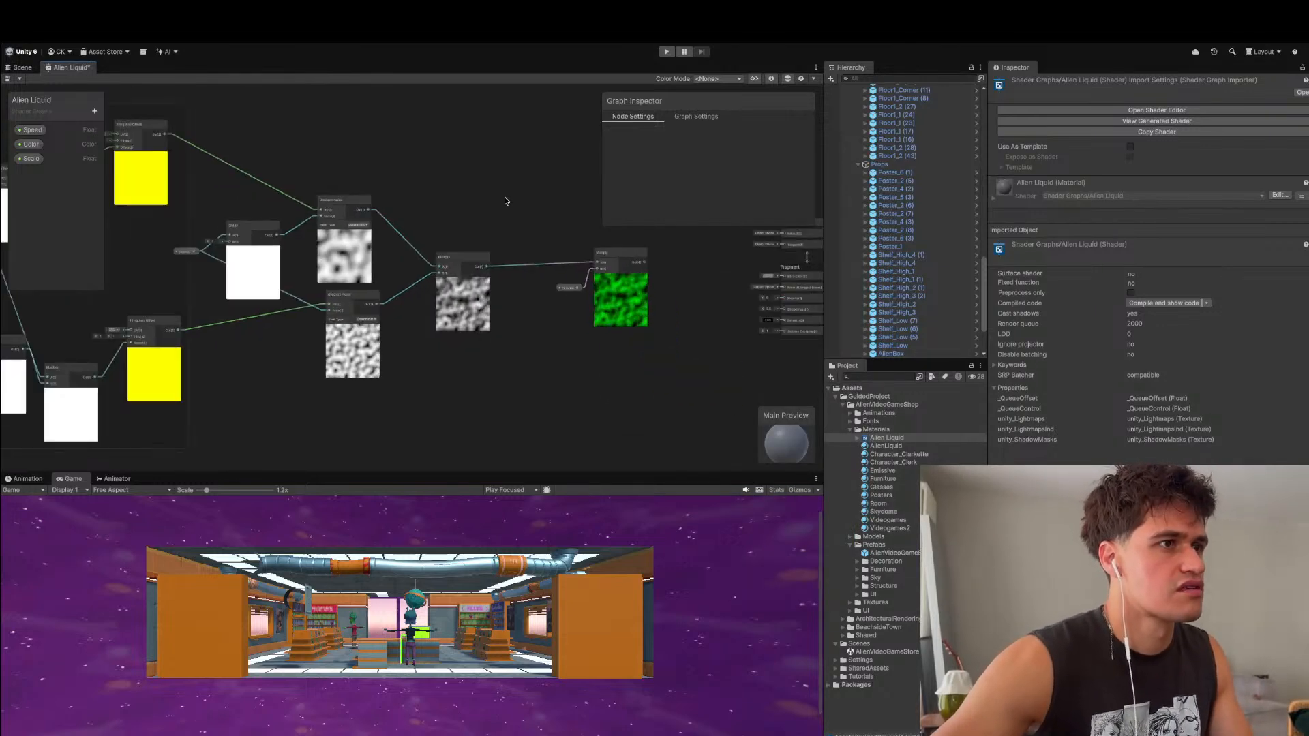
click(94, 112)
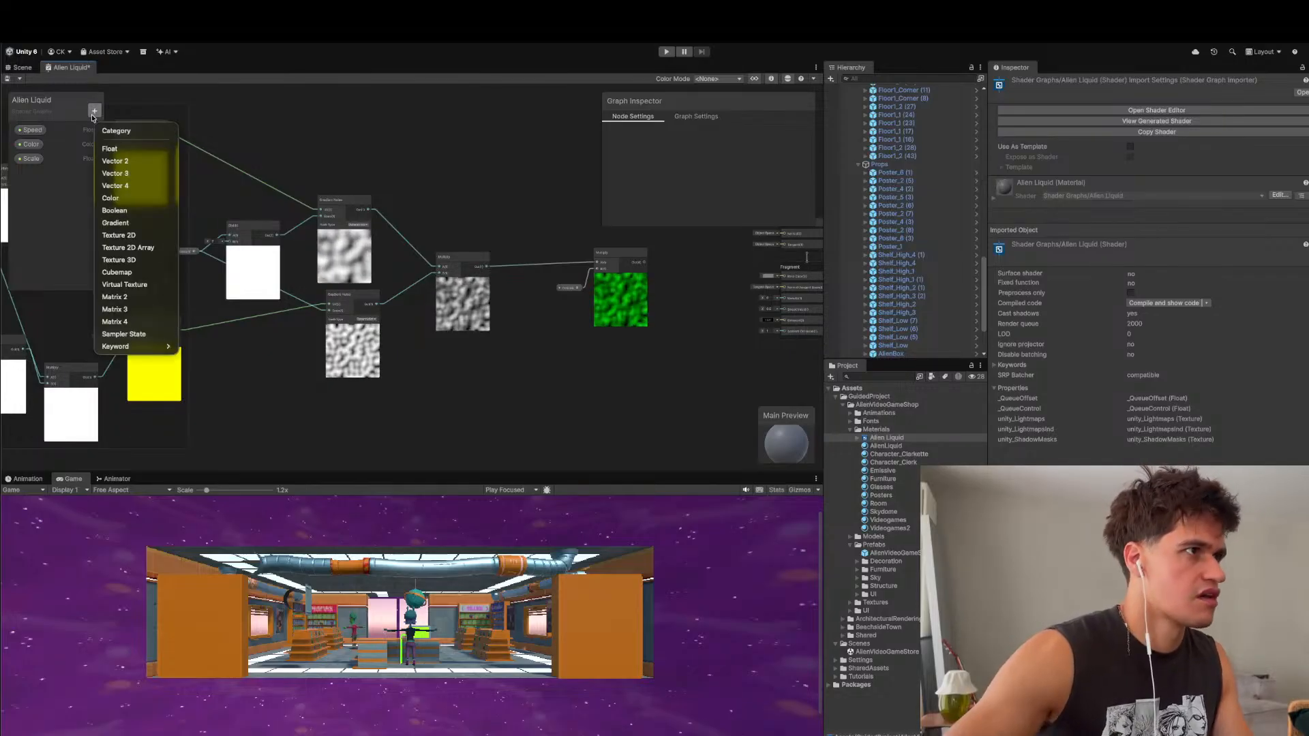
click(131, 161)
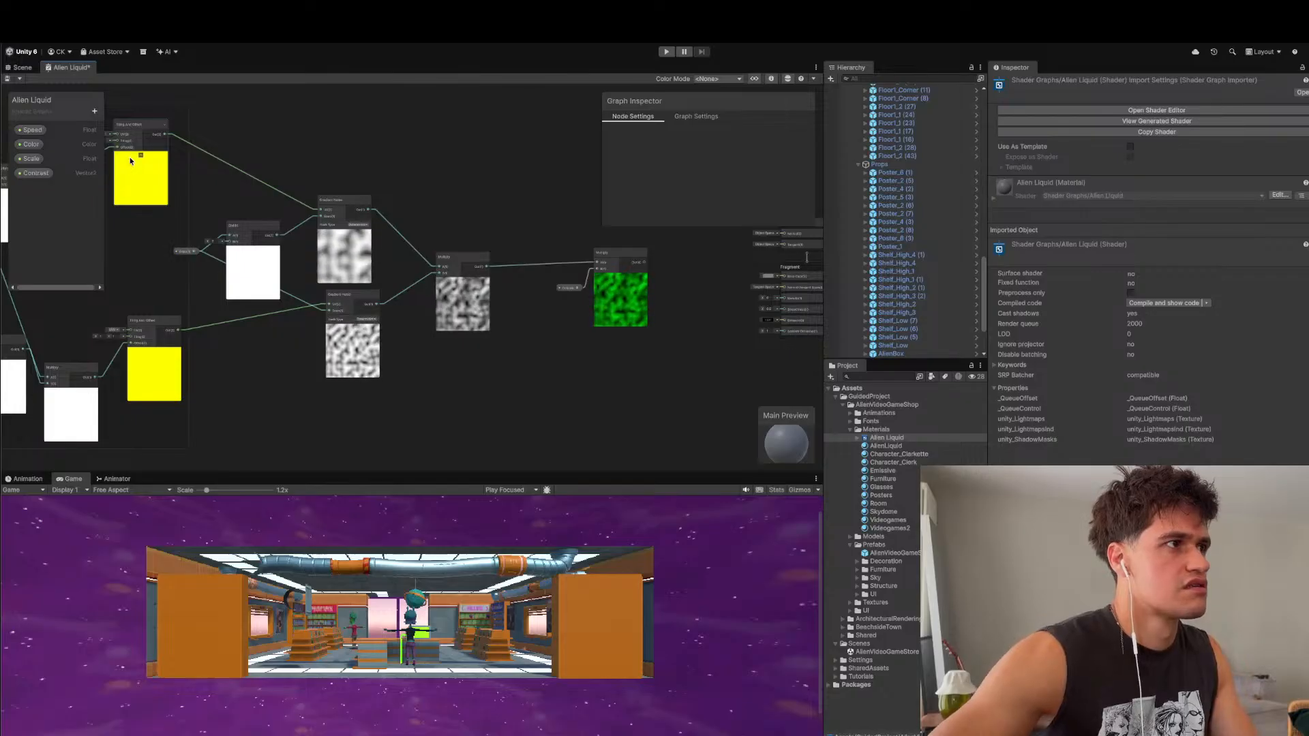
- Place the Contrast property in the graph and create a Remap node with Contrast feeding its Out Min Max input
scroll(553, 274, up, 4)
scroll(553, 277, down, 3)
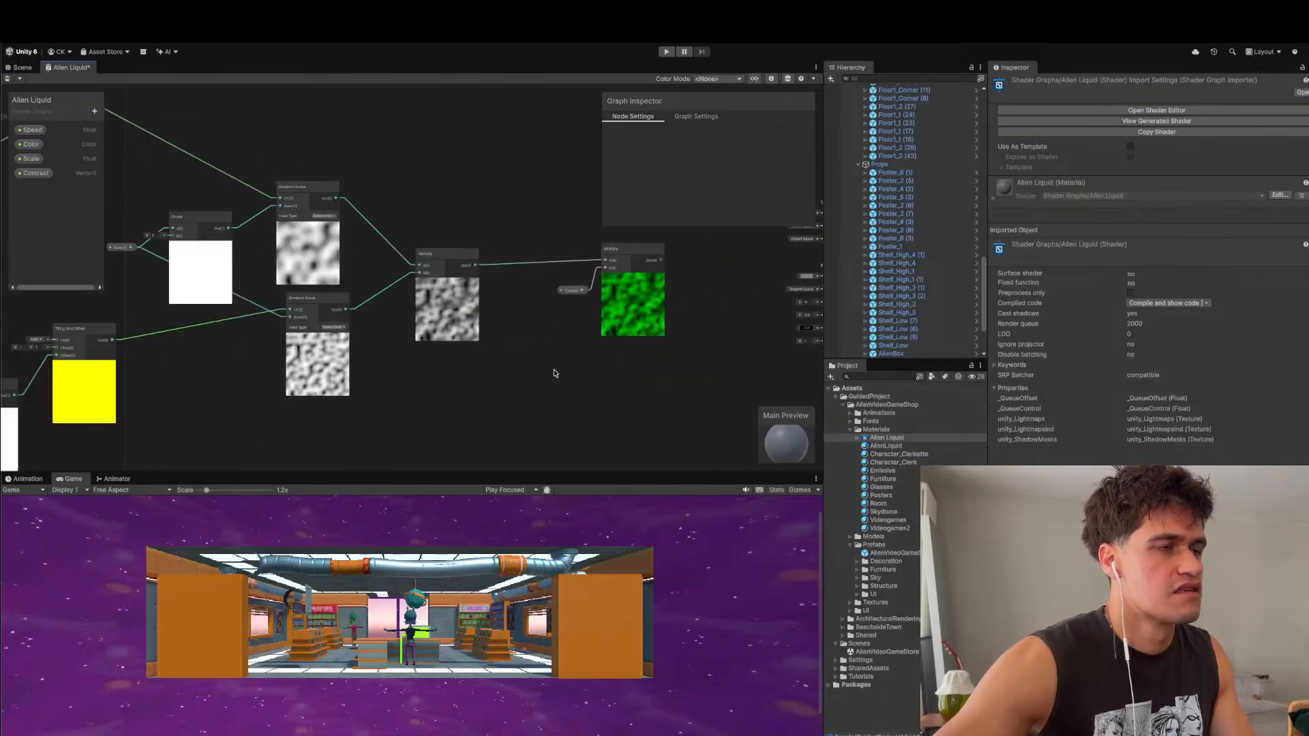
drag(44, 175, 554, 360)
text(Re)
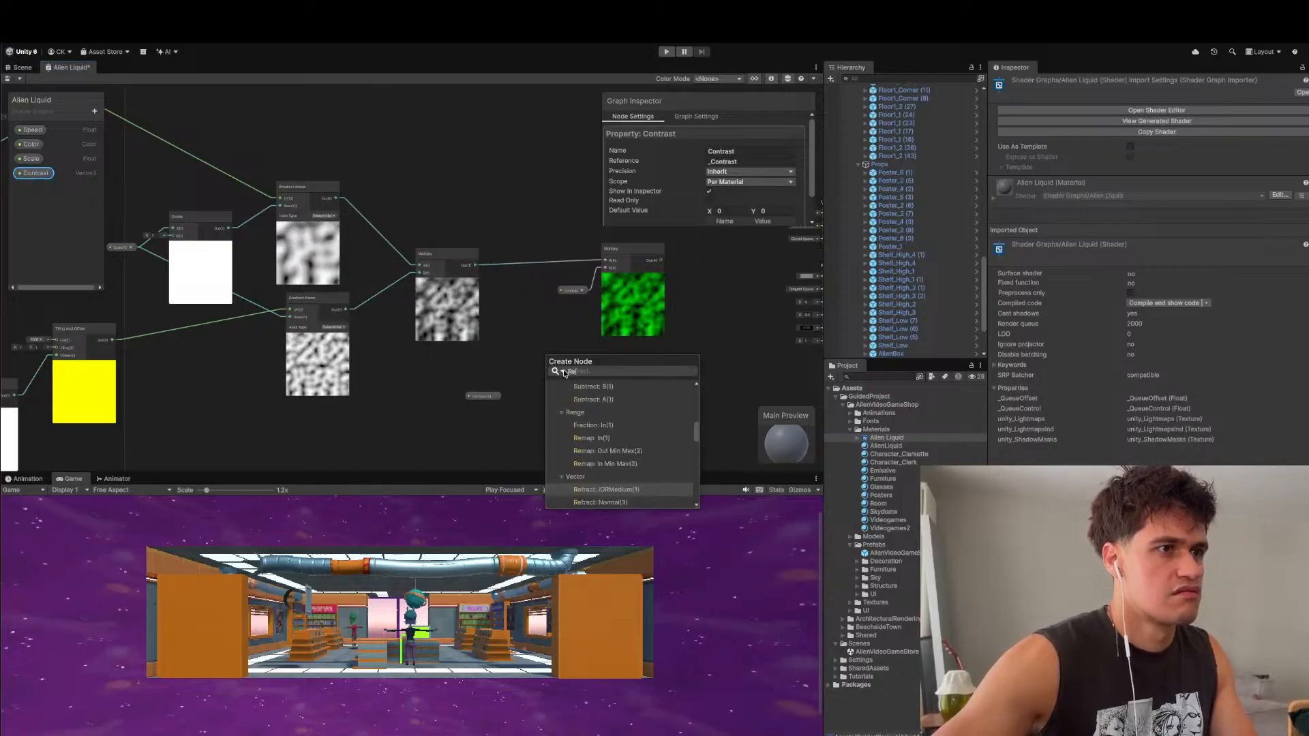
text(map)
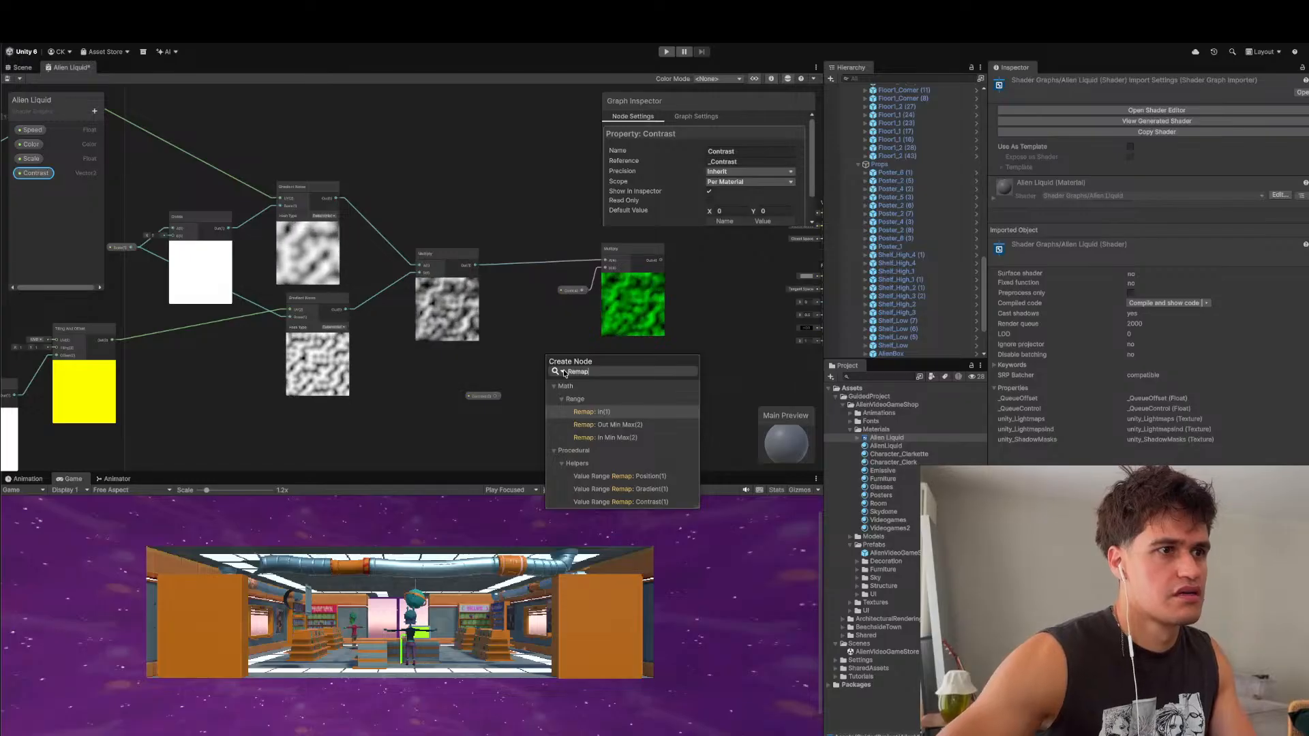
key(Return)
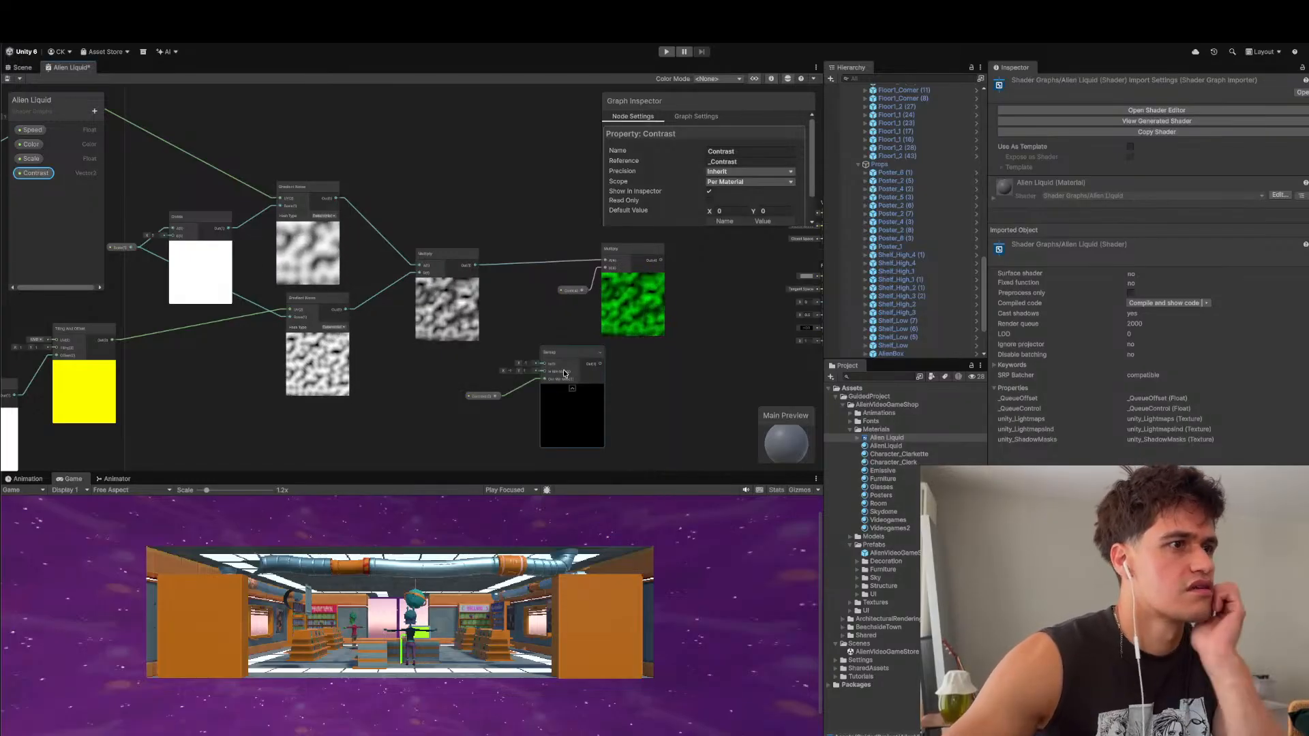
- Connect the noise Multiply output to the Remap node's In input and shift that Multiply closer to the Gradient Noise nodes
scroll(564, 374, up, 1)
scroll(565, 373, up, 1)
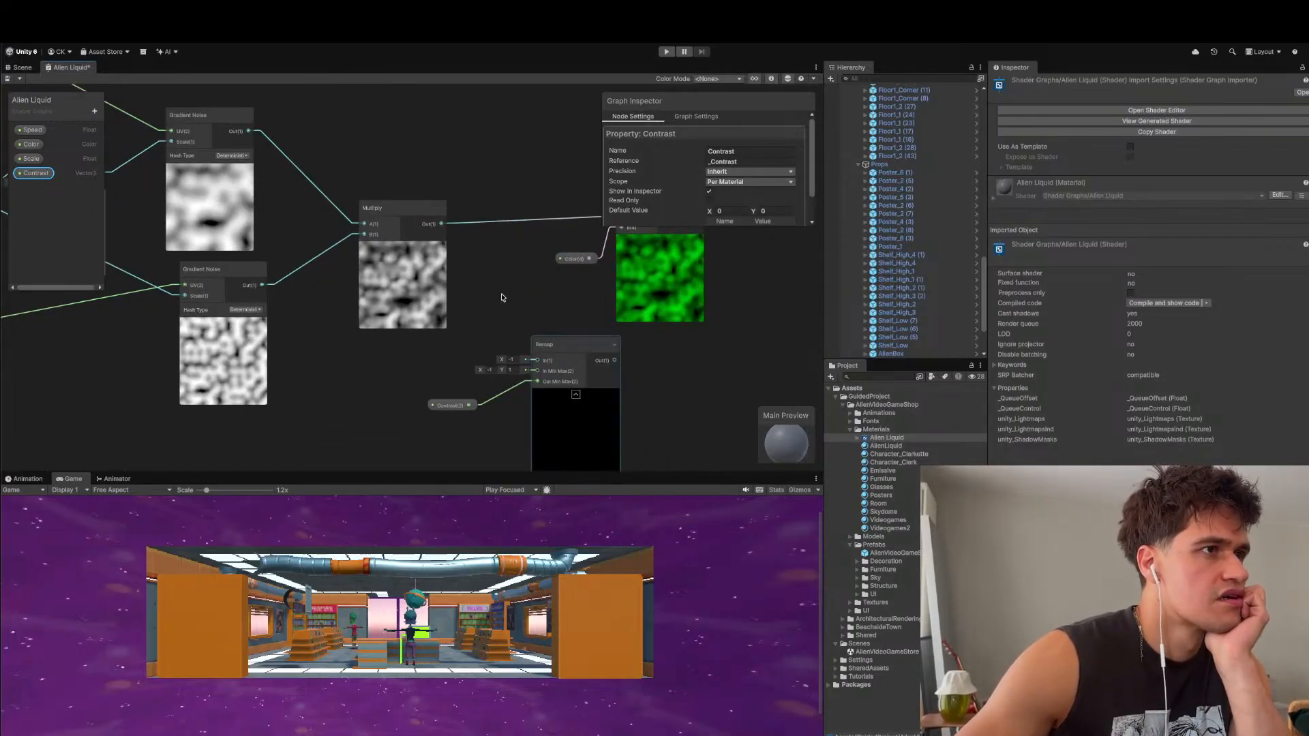
drag(441, 234, 542, 365)
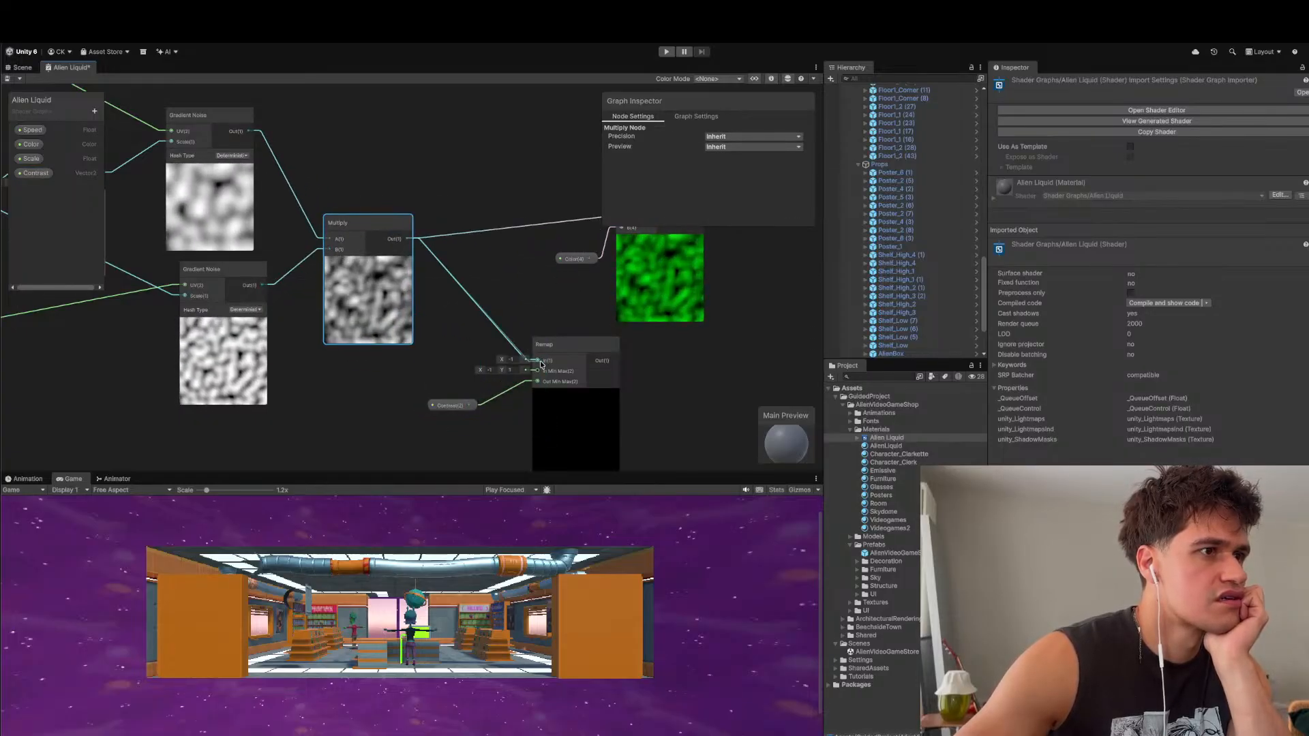
- Set the Contrast property's default Y to 1 and the Remap node's In Min Max X to 0
click(450, 406)
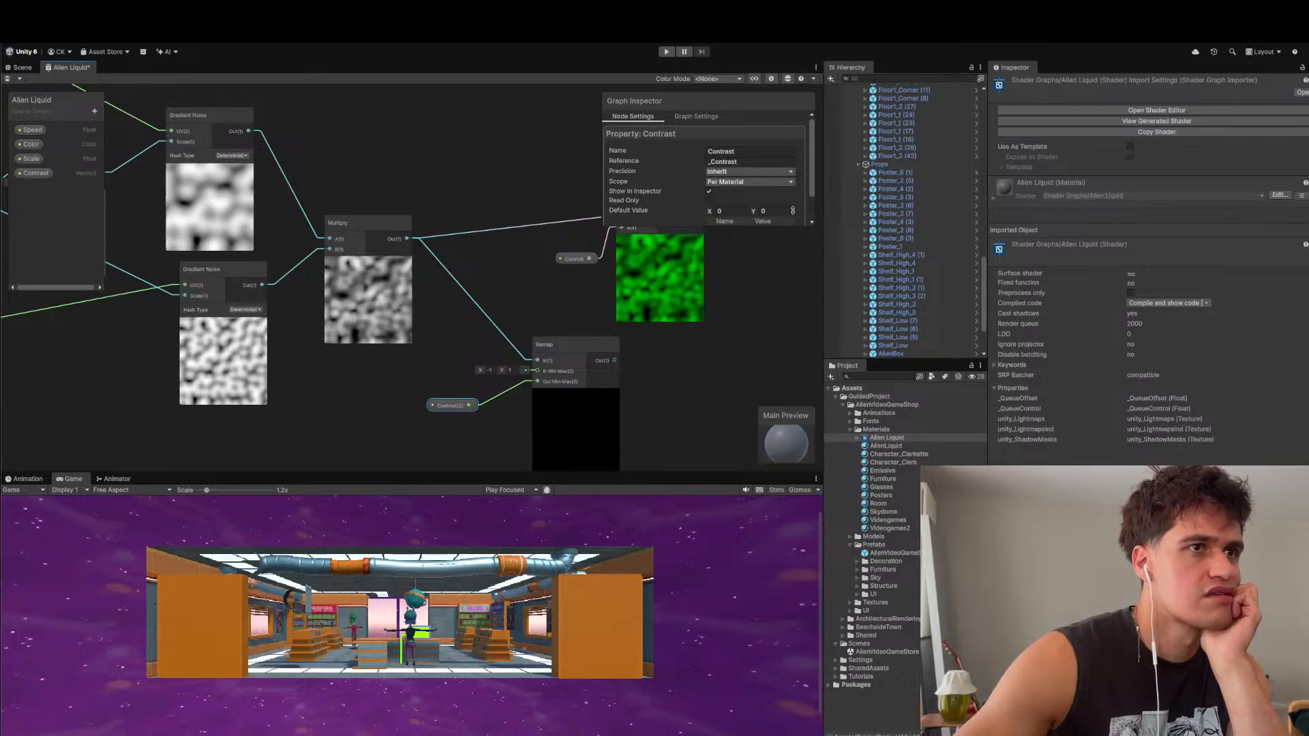
click(790, 211)
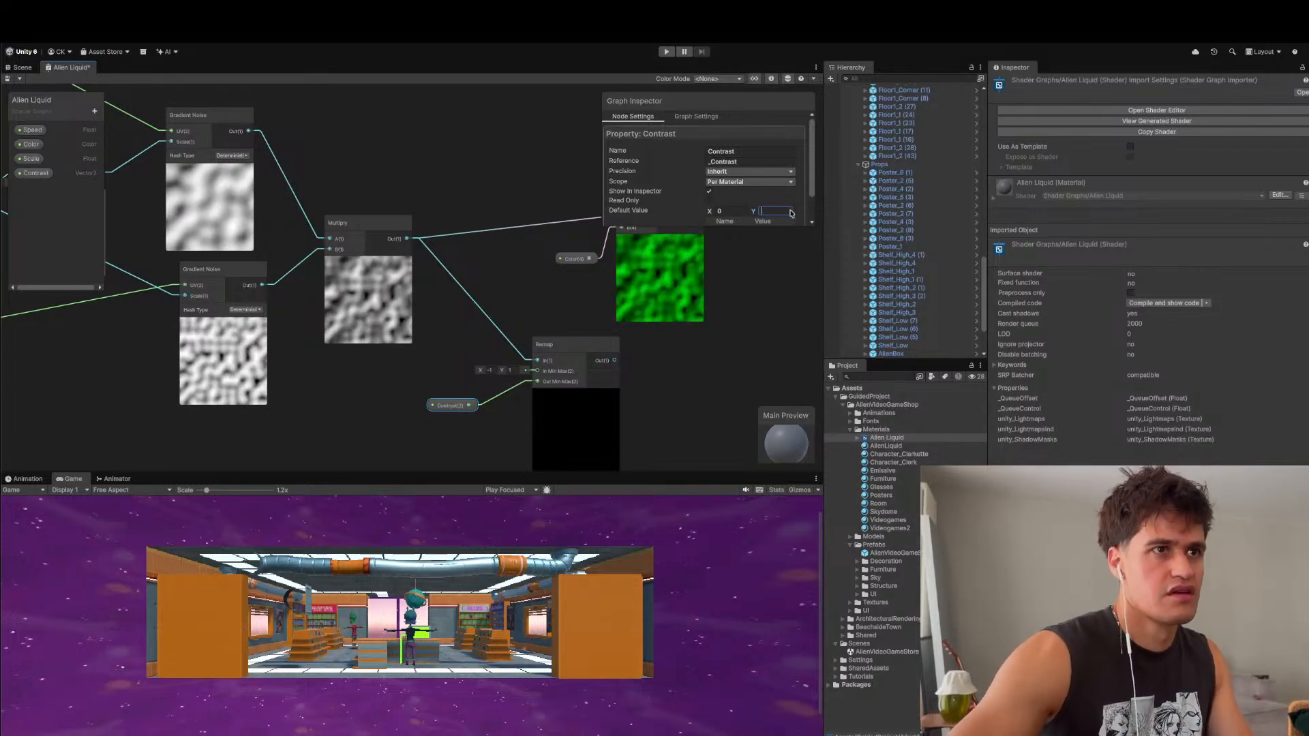
text(1)
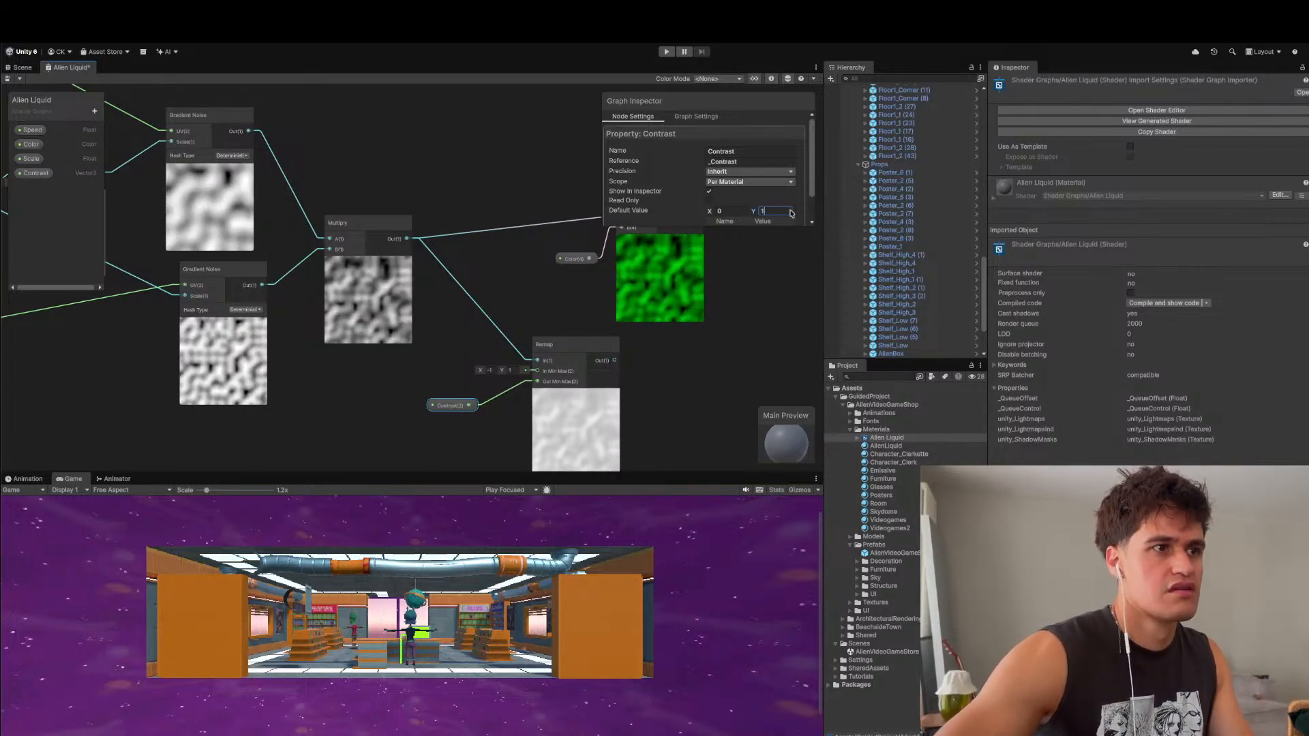
click(489, 370)
text(0)
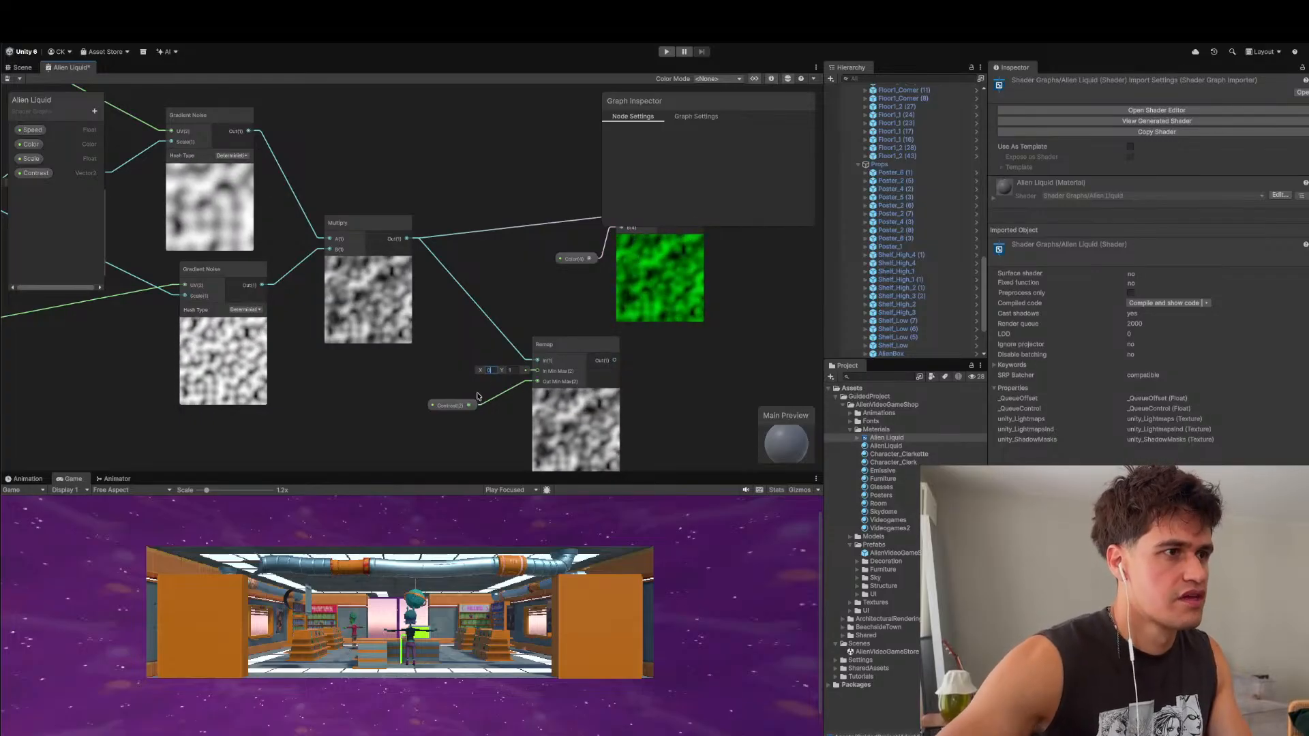
click(456, 407)
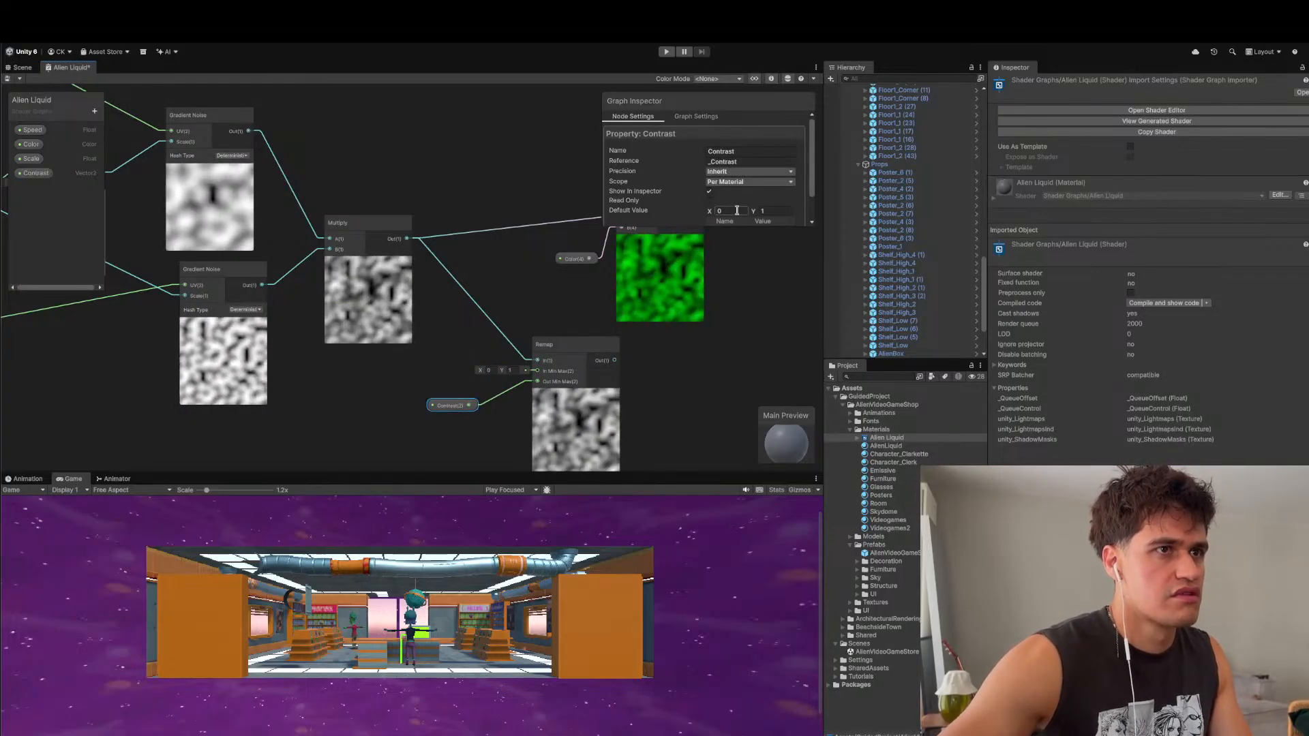
- Move the Remap node closer to the noise Multiply and connect its output to the color Multiply node's A input
drag(618, 345, 583, 303)
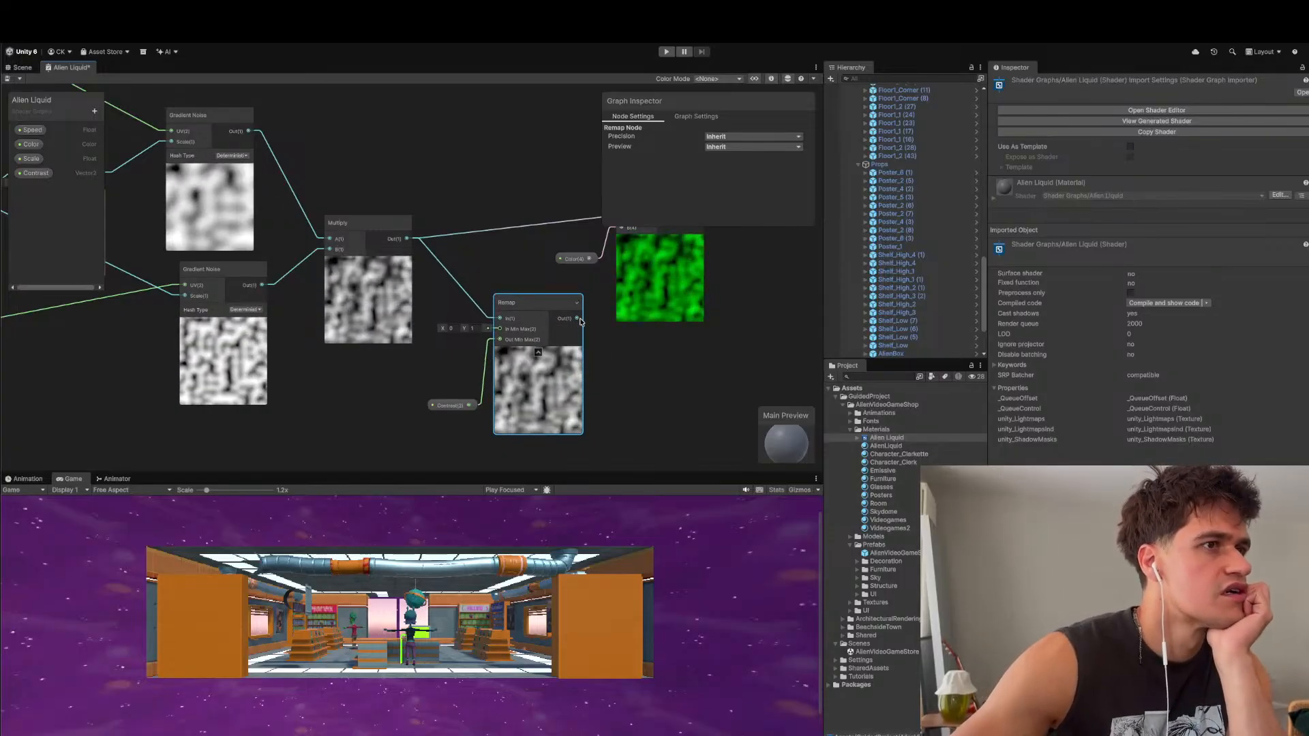
scroll(594, 291, down, 3)
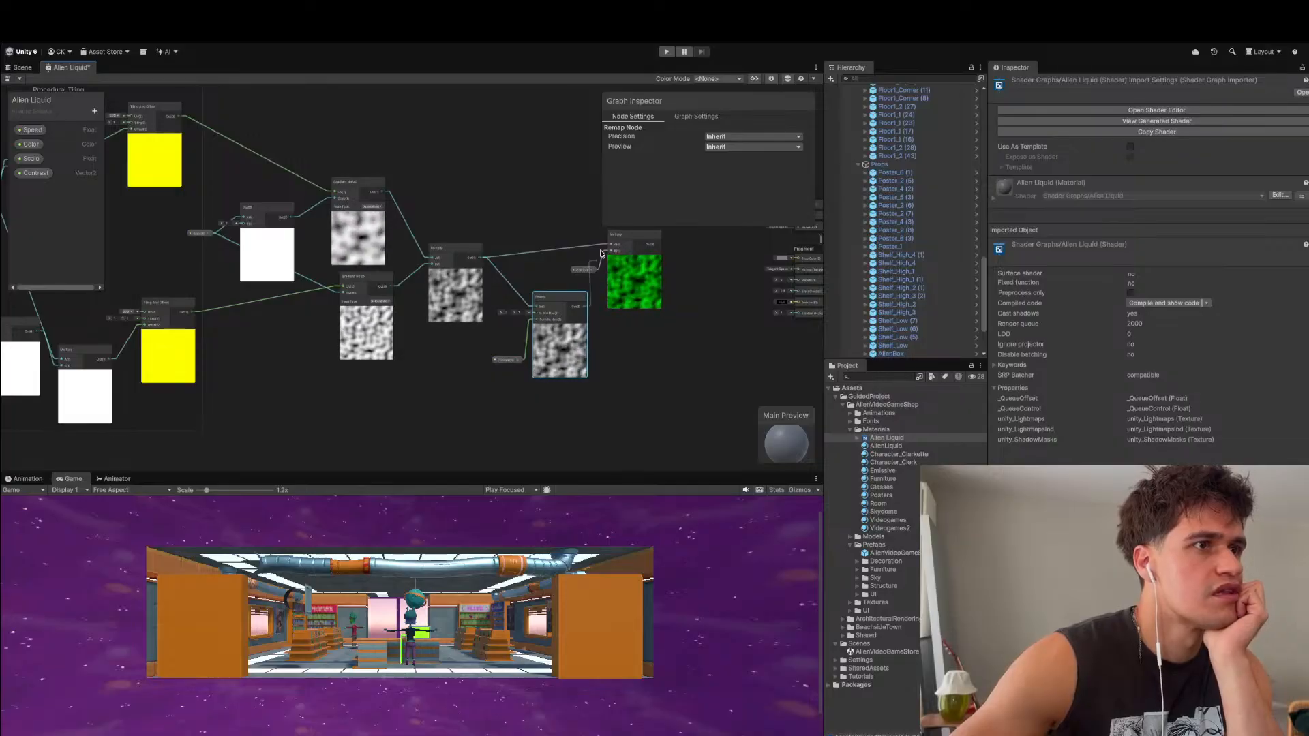
drag(612, 248, 612, 245)
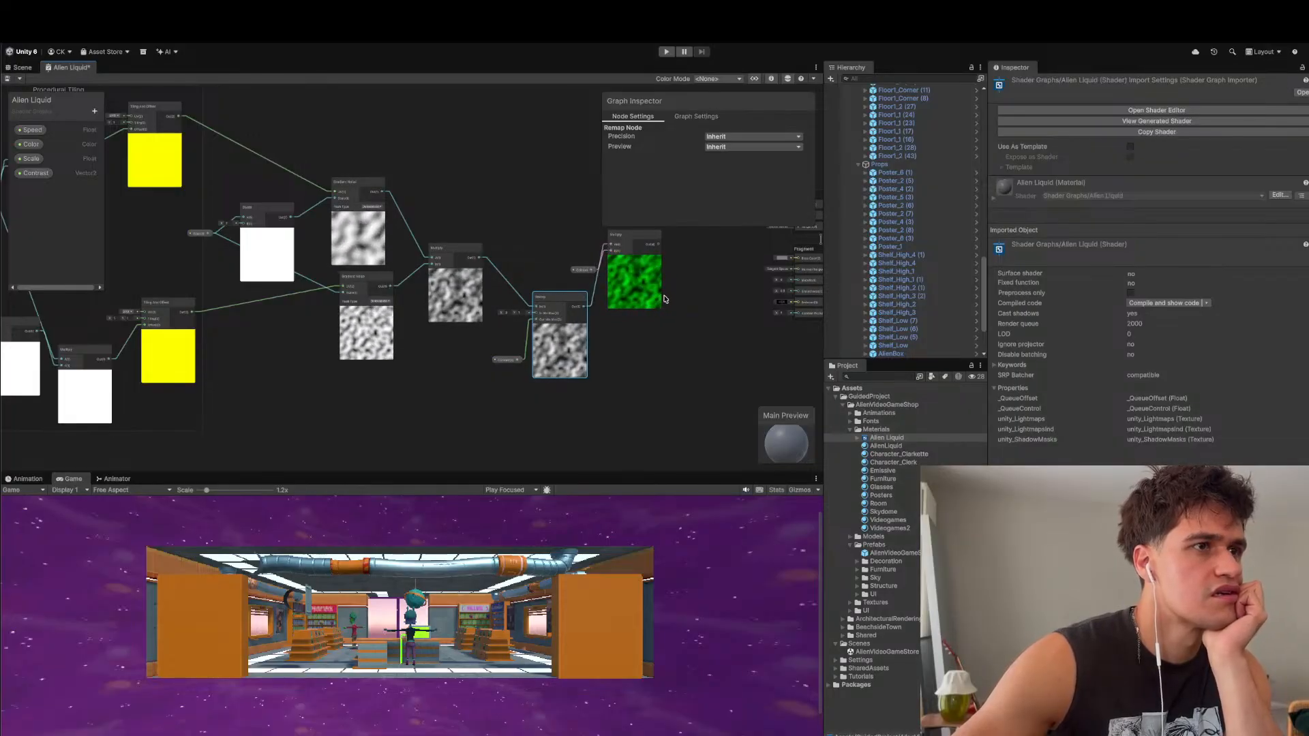
- Connect the color Multiply node's output to the Base Color input of the Master Stack's Fragment block
scroll(672, 330, down, 3)
scroll(659, 354, up, 3)
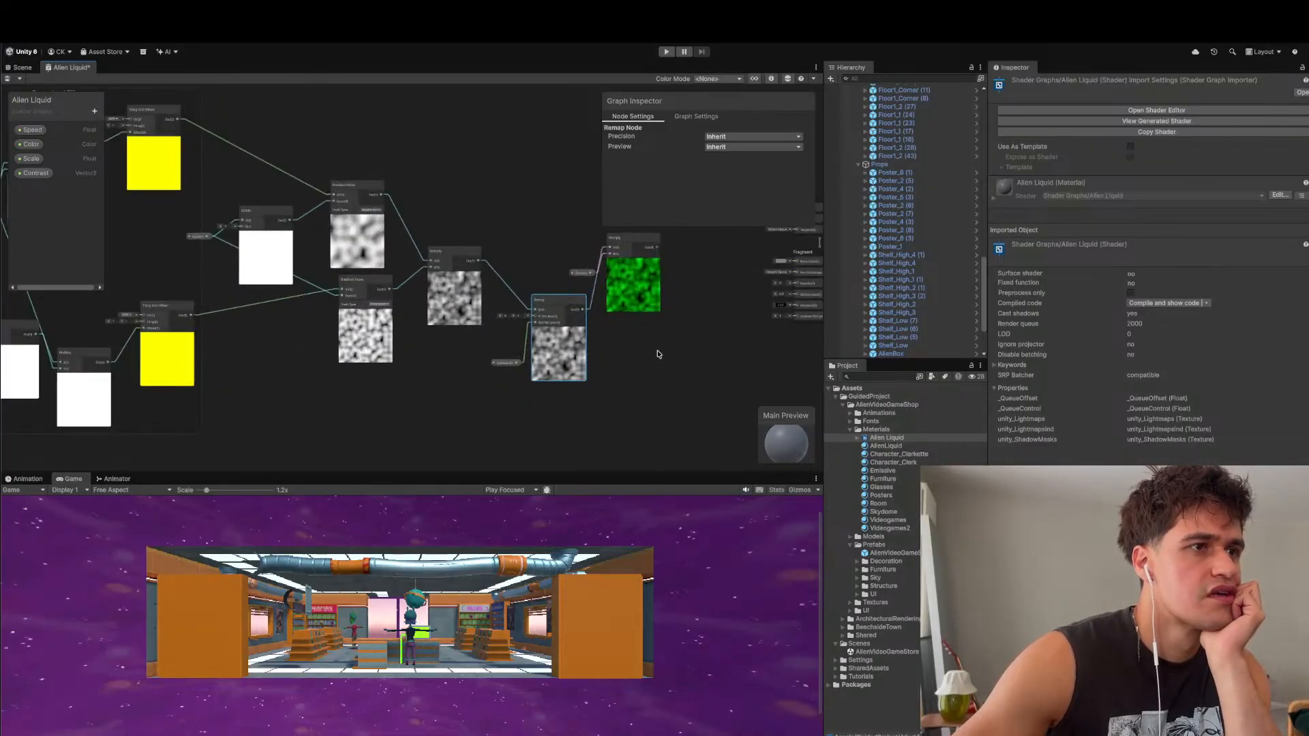
click(640, 240)
scroll(646, 325, down, 3)
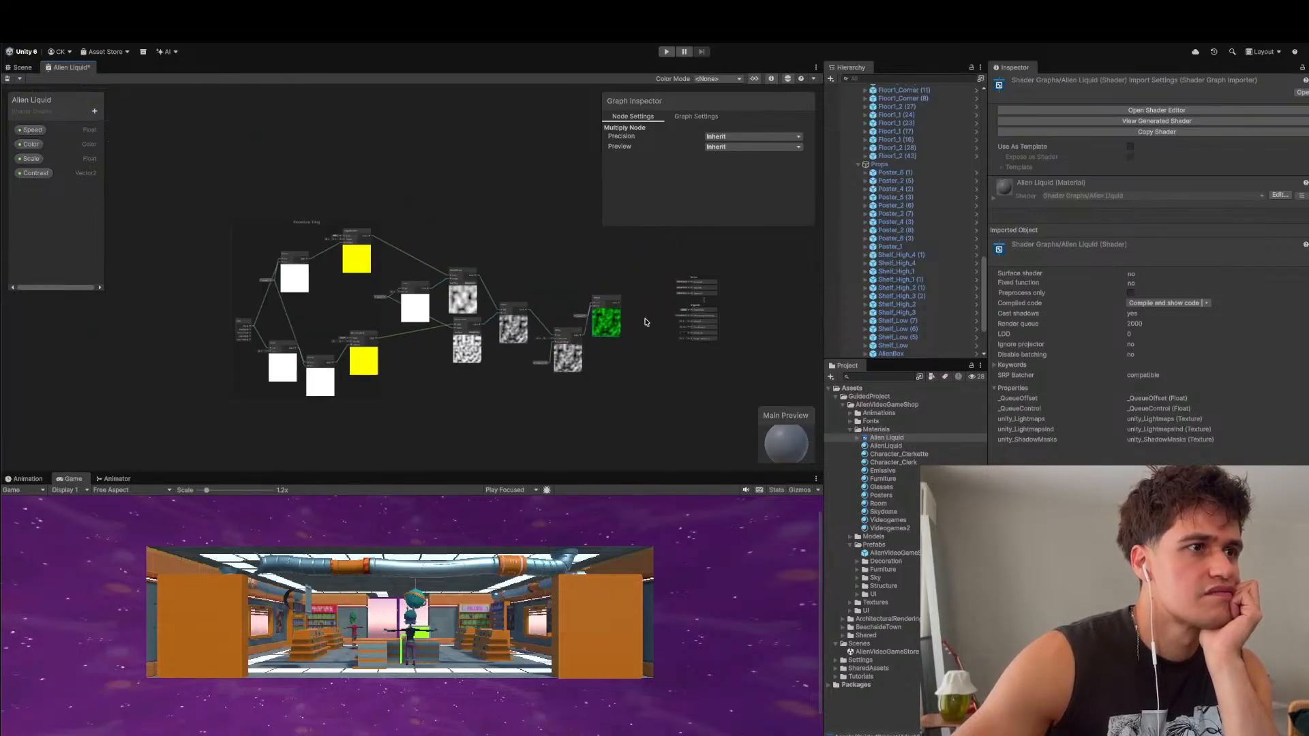
scroll(646, 325, up, 3)
scroll(612, 308, up, 2)
scroll(532, 303, down, 1)
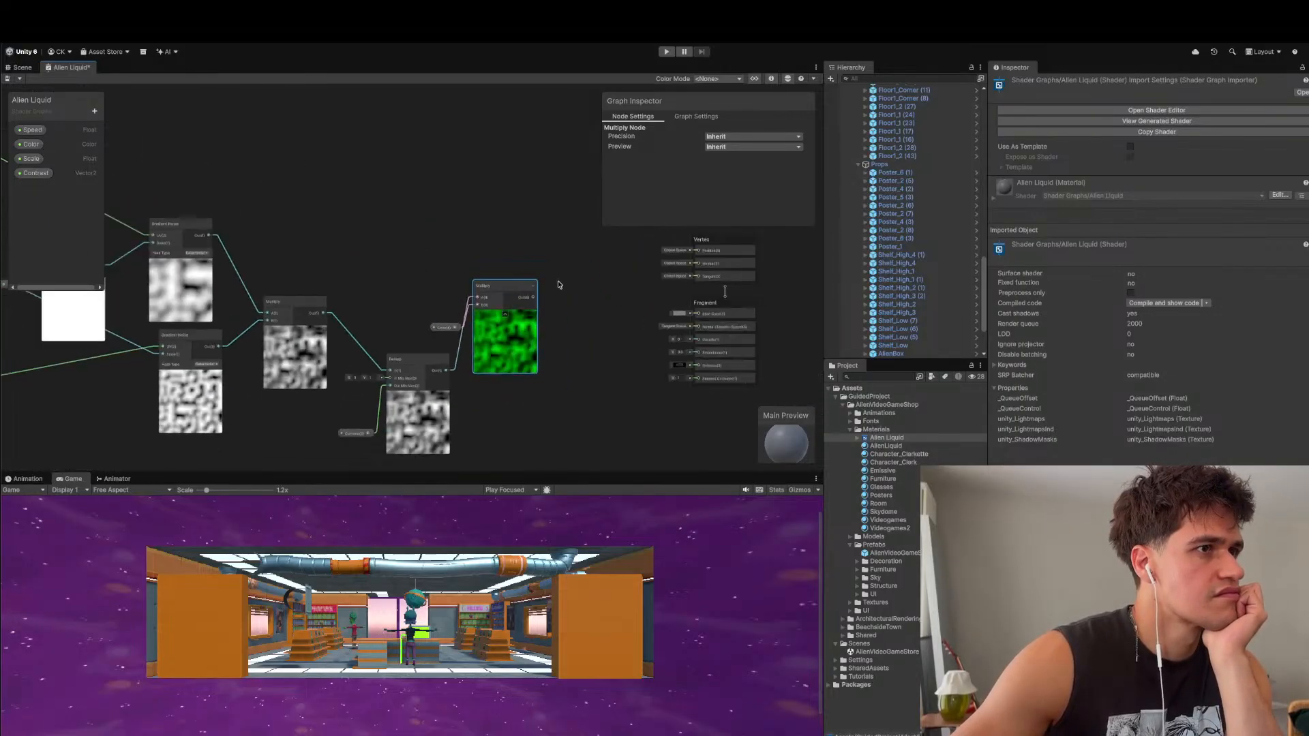
drag(532, 300, 701, 314)
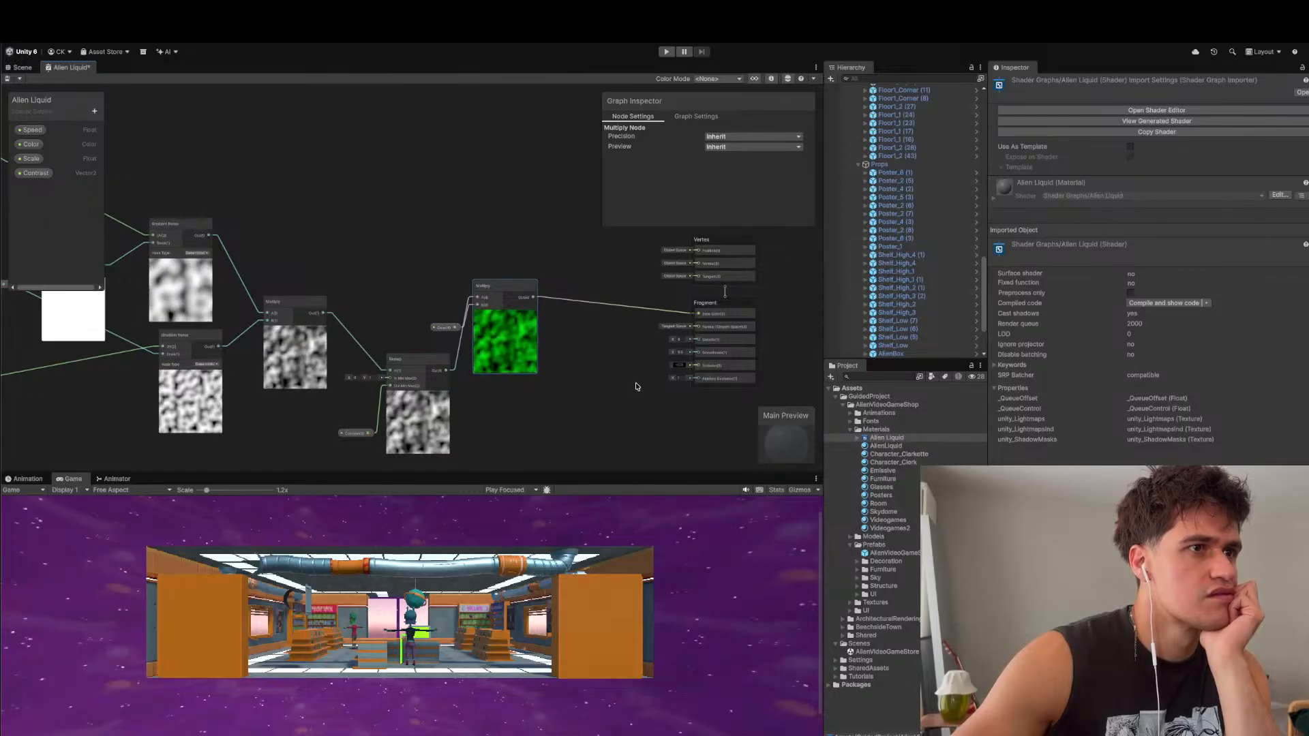
- Set the graph's surface type to Transparent and connect the Remap node's output to the Fragment block's Alpha input
scroll(637, 386, down, 3)
scroll(708, 349, up, 3)
click(692, 327)
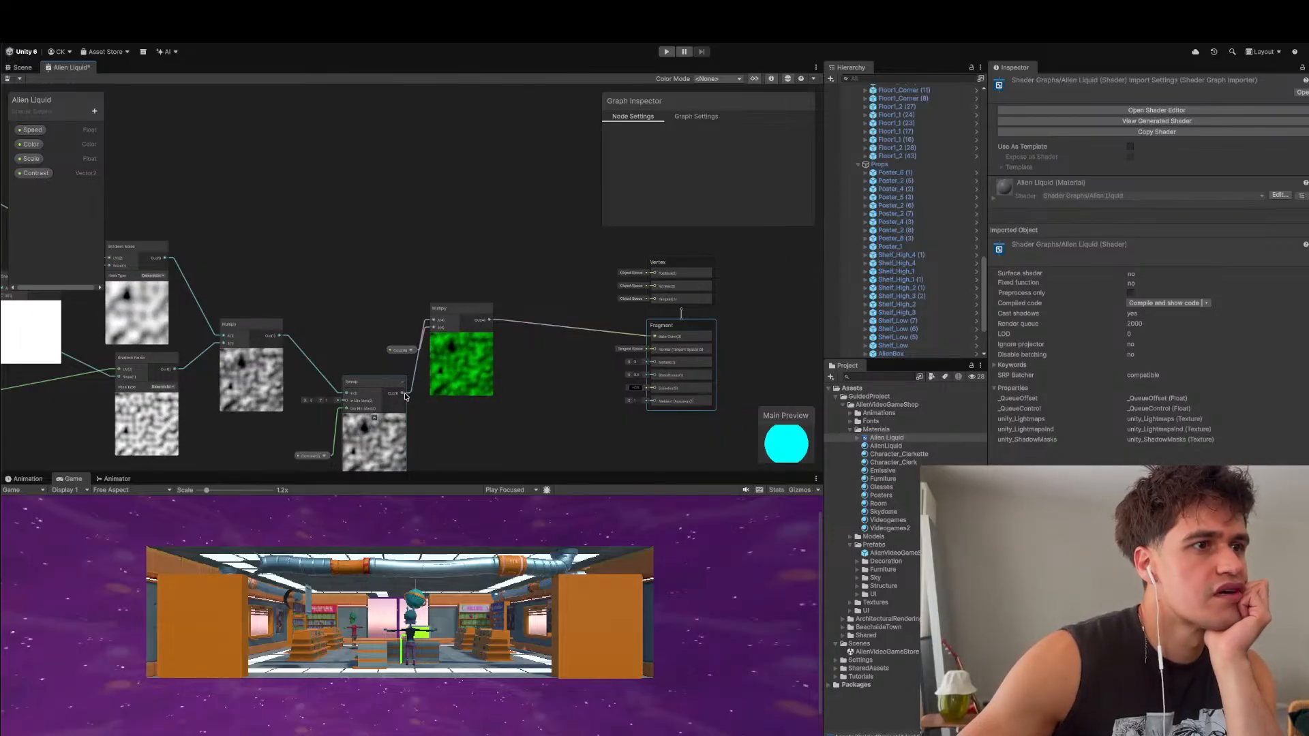
click(692, 116)
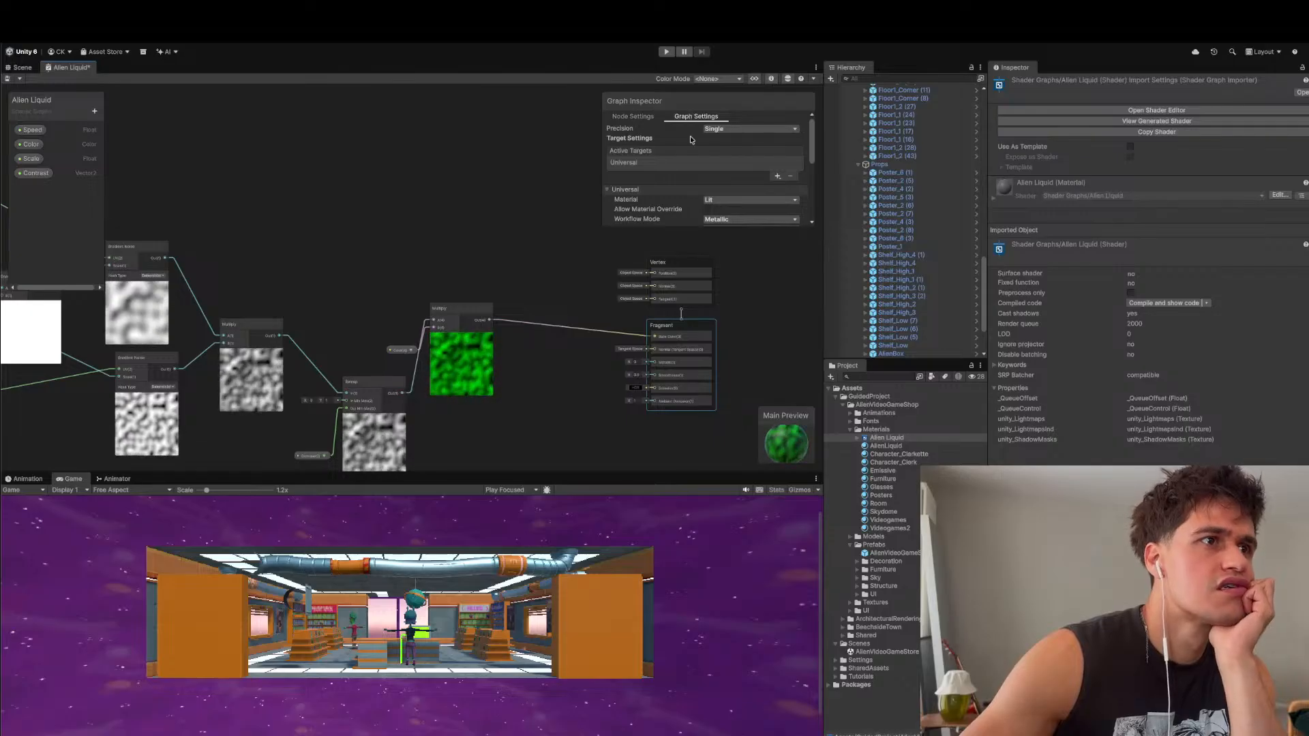
scroll(697, 161, down, 2)
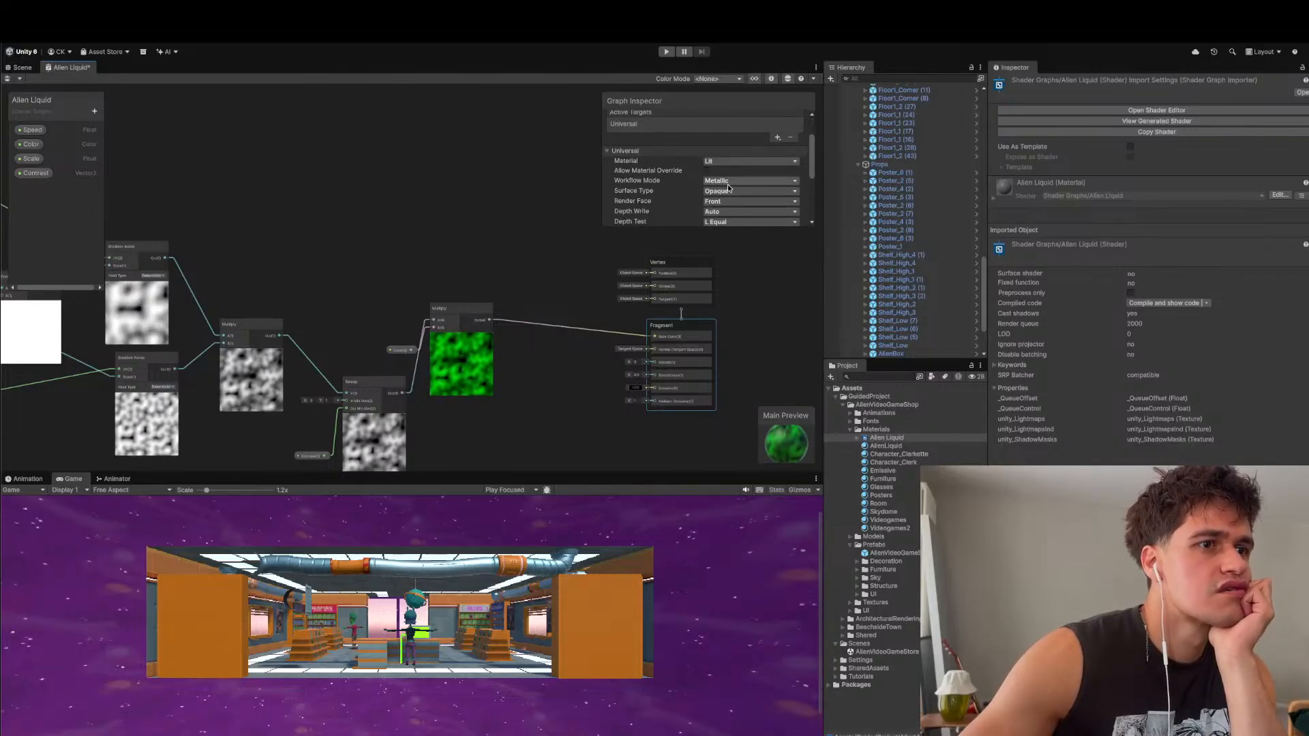
click(728, 183)
click(729, 186)
click(728, 192)
click(728, 218)
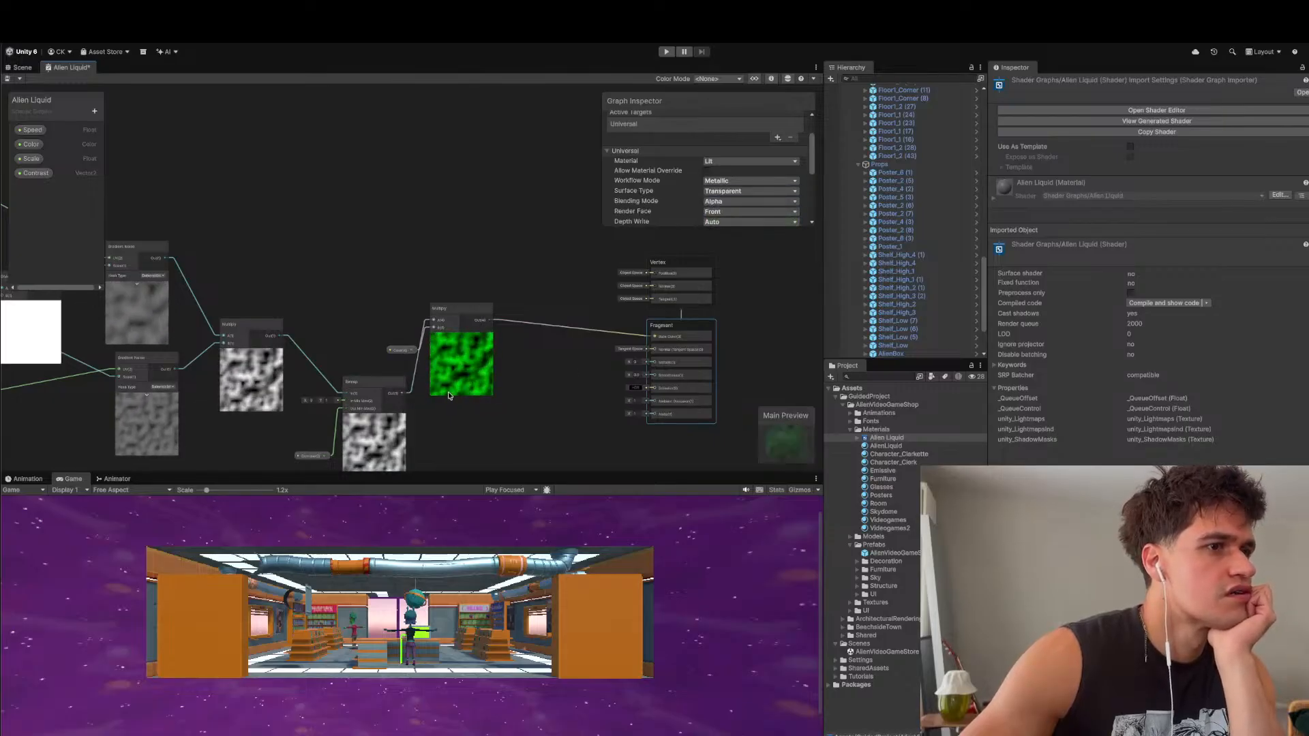
drag(632, 406, 655, 416)
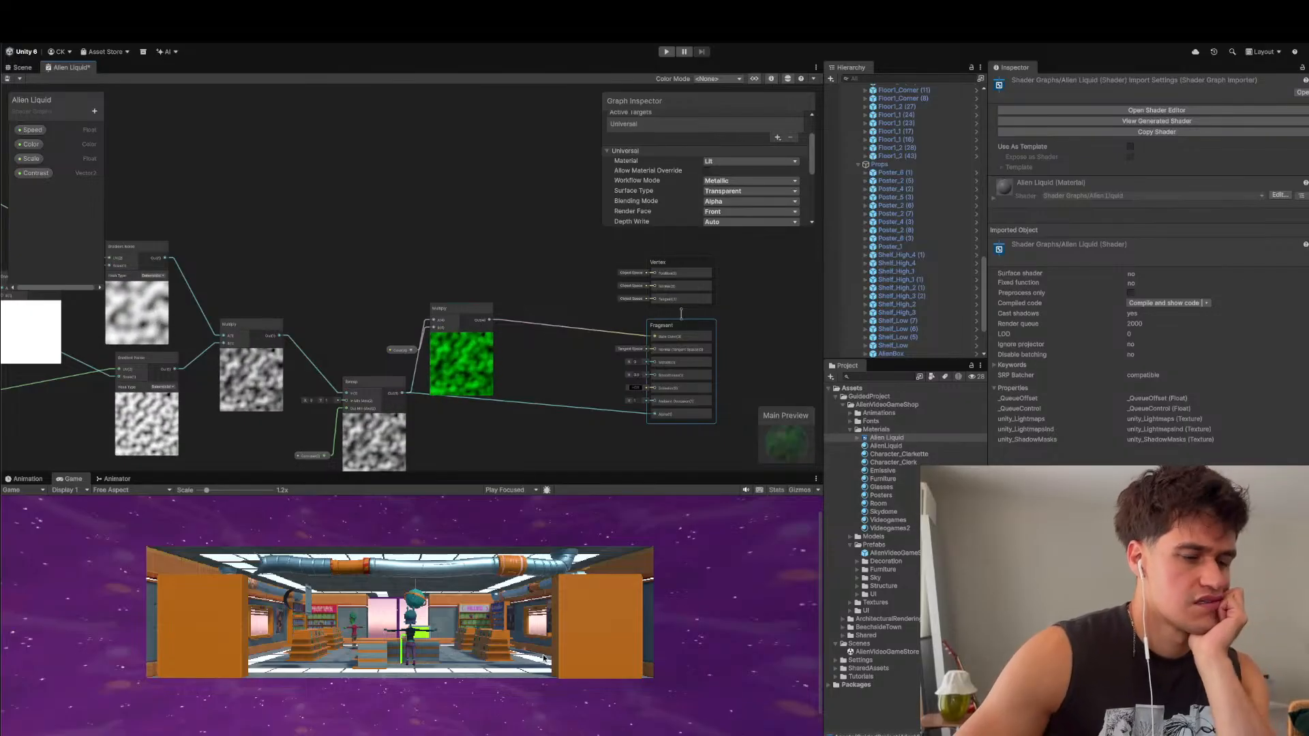
- Add a Float property named Metallic to the shader graph's property list
click(95, 112)
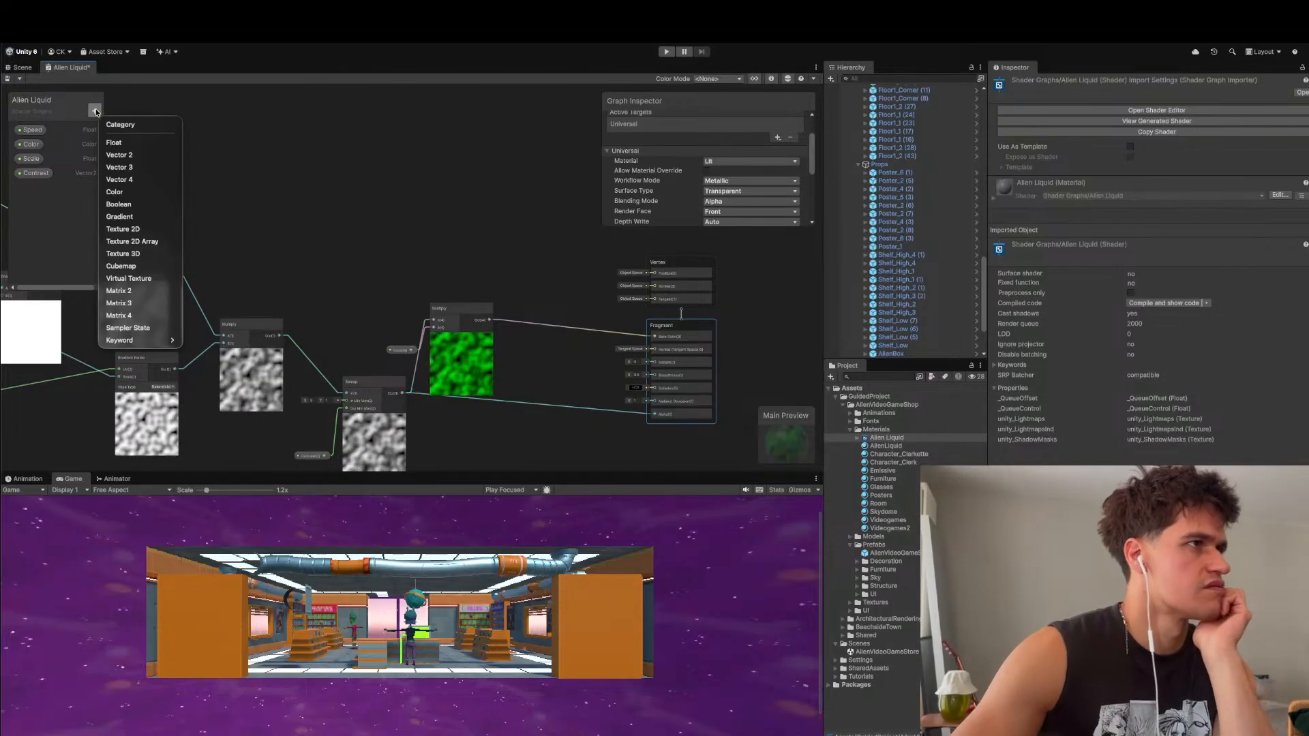
click(141, 142)
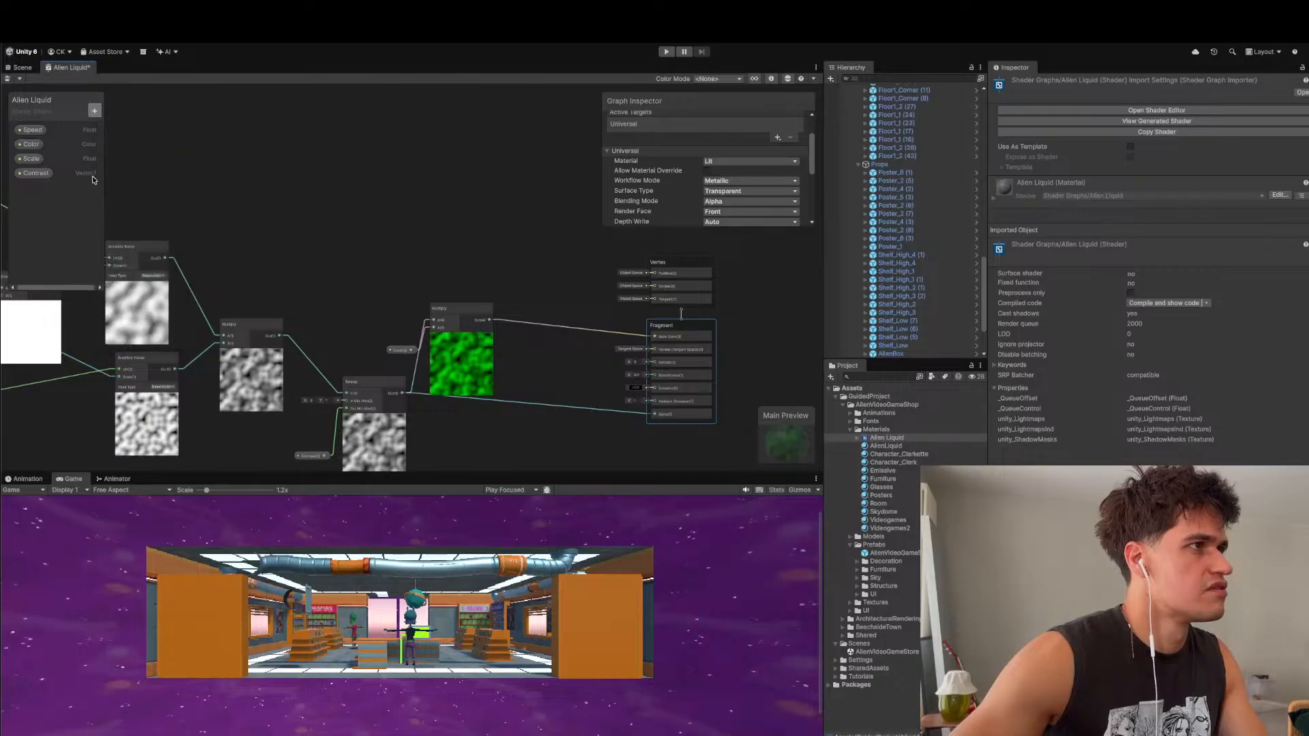
text(Metal)
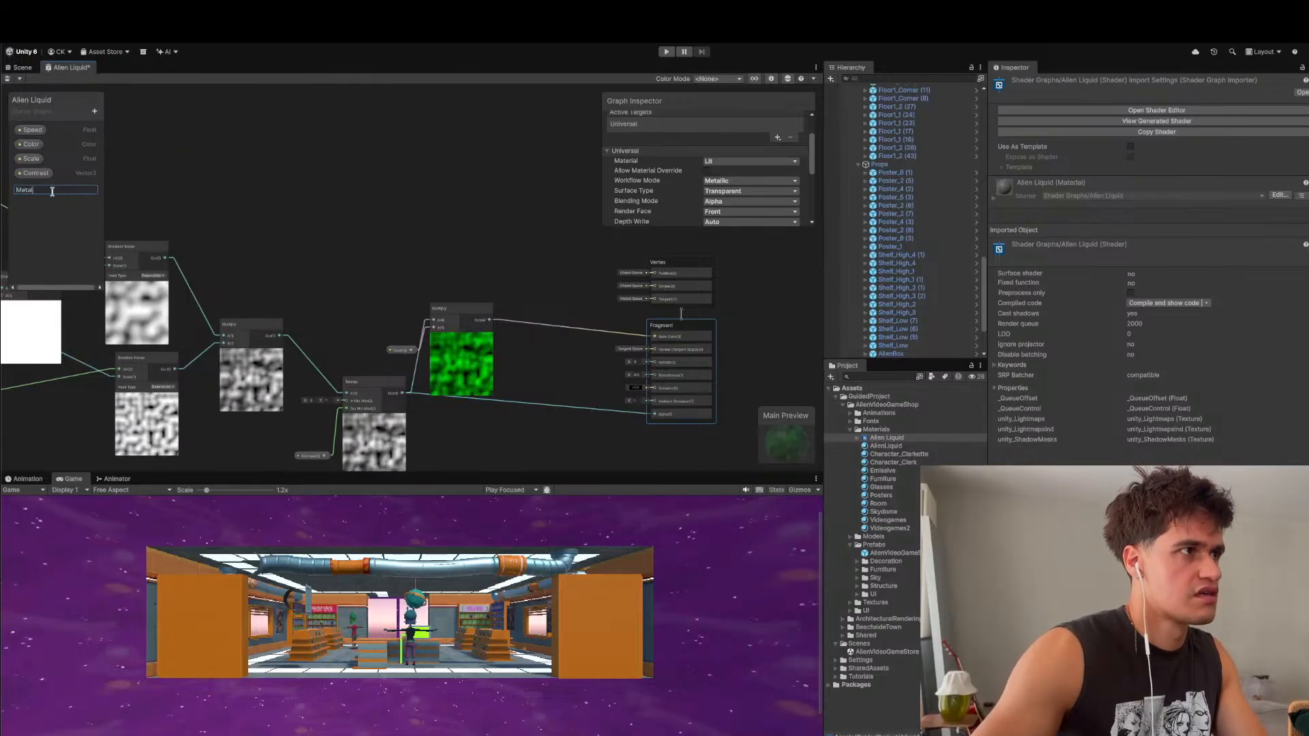
text(lic)
key(Return)
- Duplicate the Metallic property and rename the copy Smoothness
right_click(72, 189)
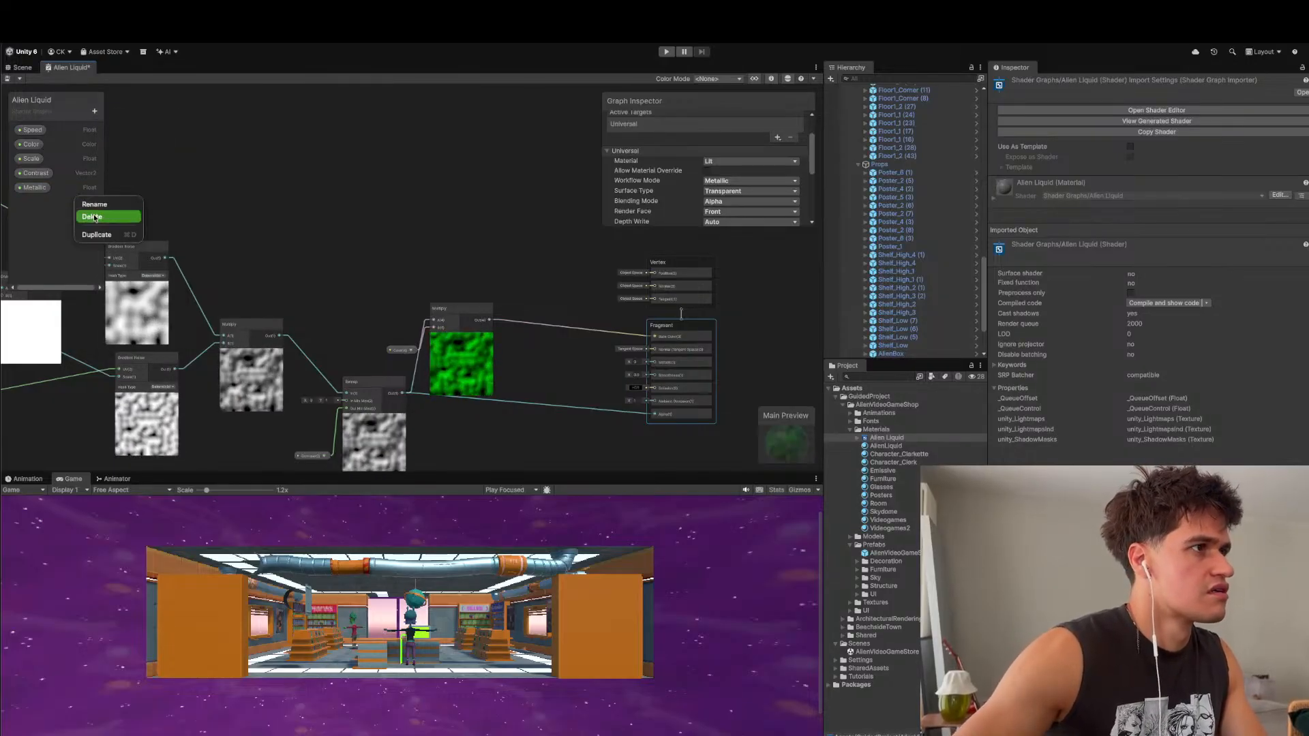
click(96, 235)
right_click(52, 212)
key(Escape)
key(F2)
text(Smoothness)
key(Return)
- Place the Metallic and Smoothness properties in the graph, connecting Metallic to the Metallic input and Smoothness to the Emission input
drag(34, 187, 653, 362)
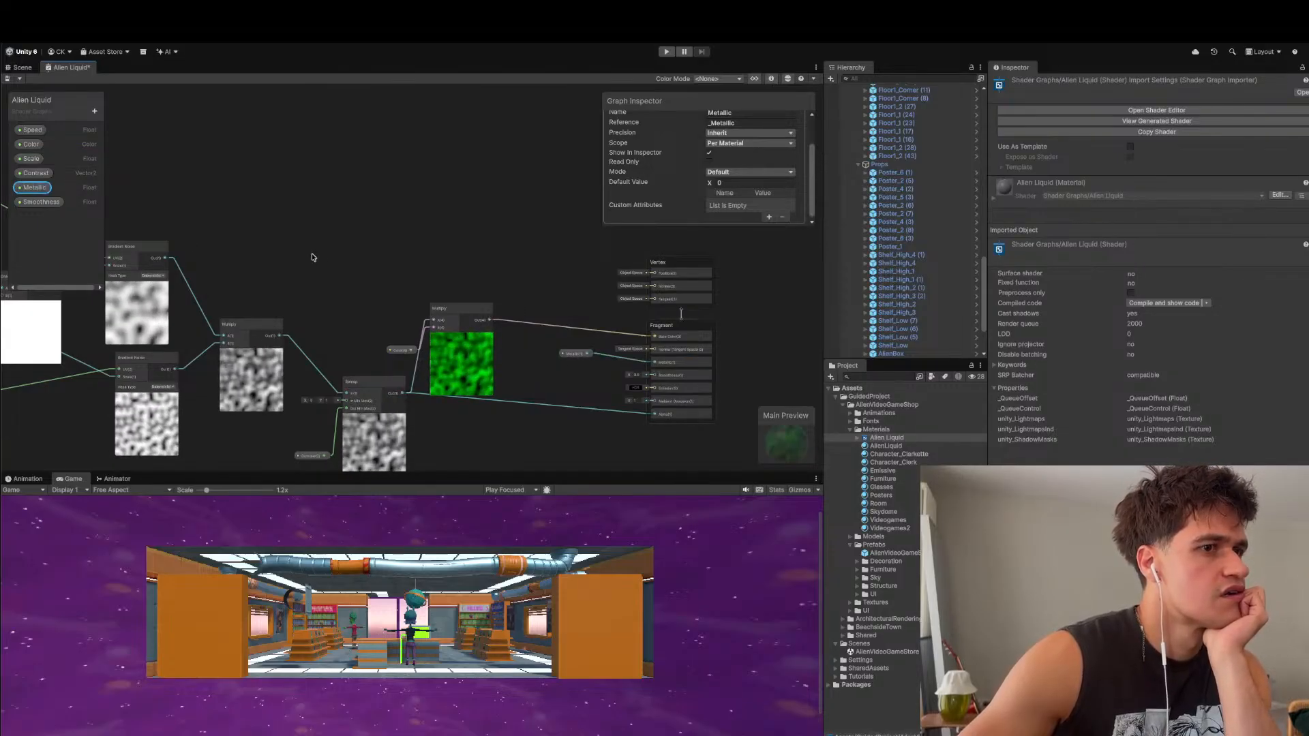
click(40, 202)
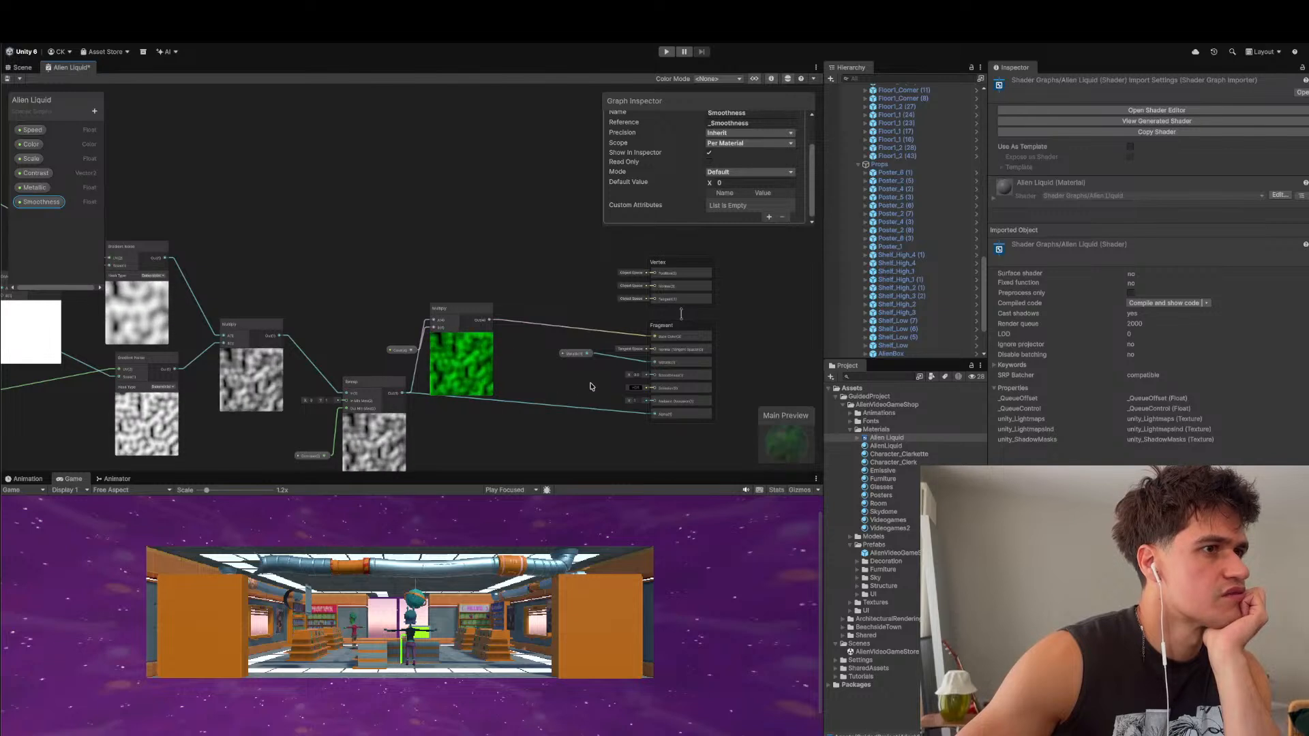
drag(40, 202, 652, 388)
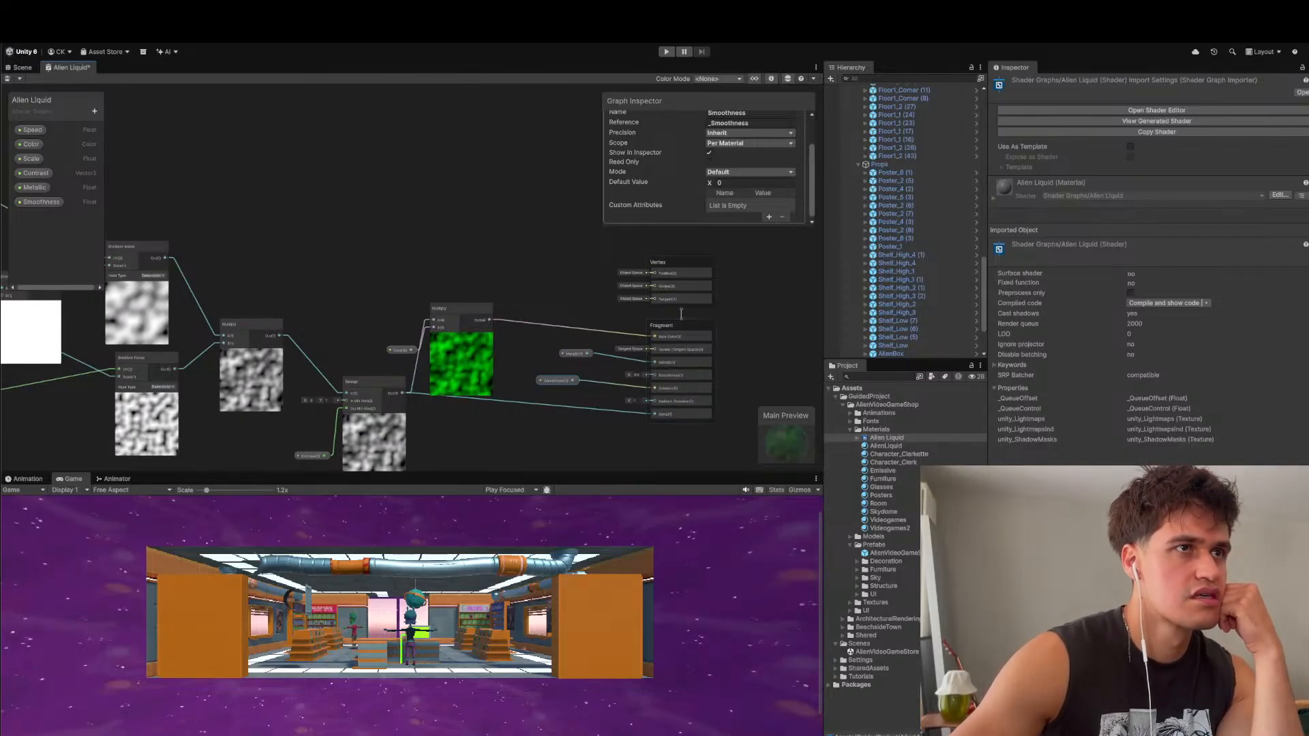
- Look through the graph's Universal target settings, from the material type down to the VFX Graph support option
scroll(763, 164, up, 2)
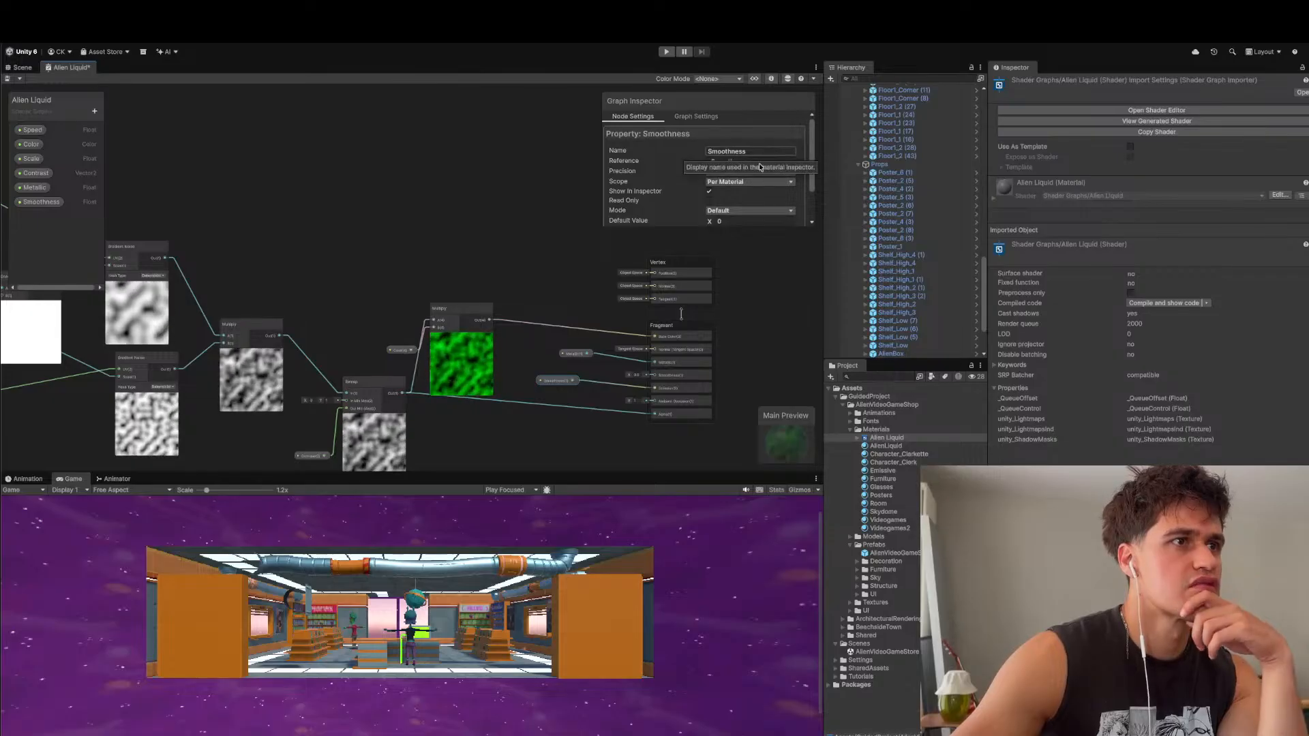
click(692, 117)
scroll(709, 172, down, 5)
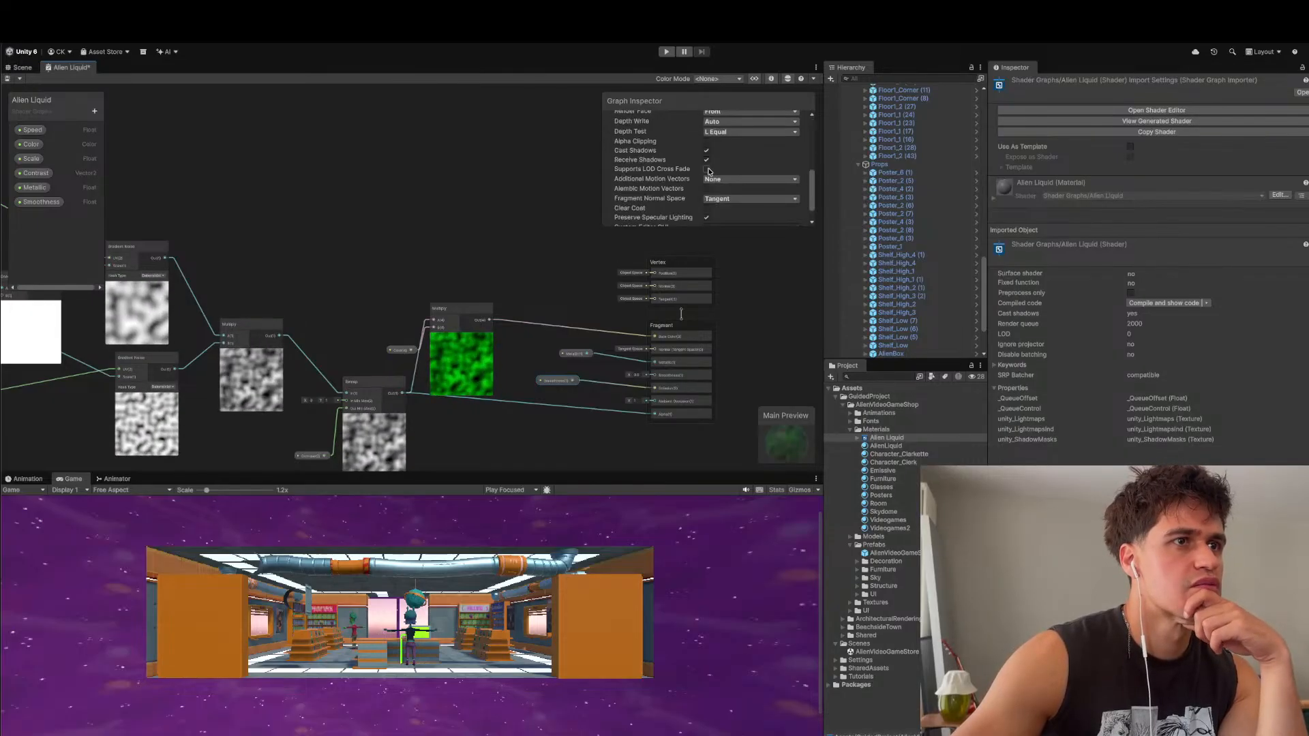
scroll(709, 172, up, 5)
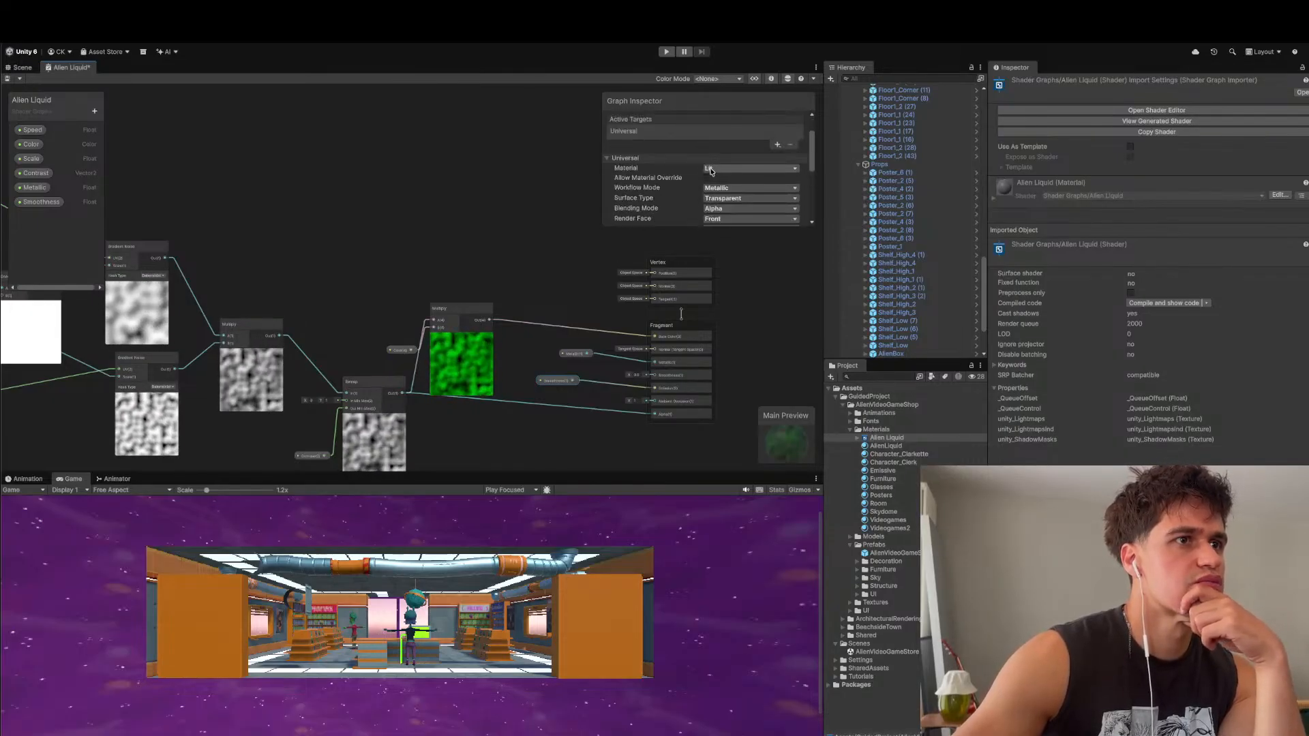
scroll(711, 171, down, 1)
scroll(709, 178, down, 5)
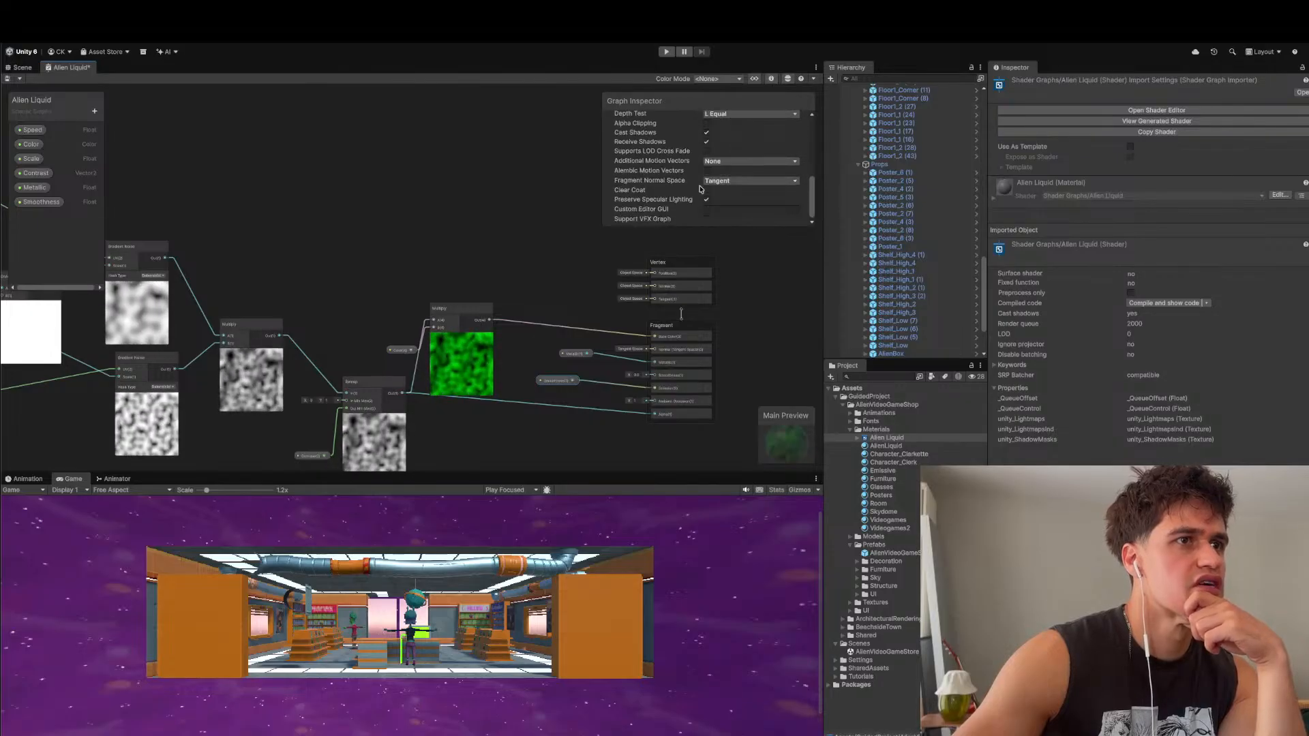
scroll(701, 189, up, 3)
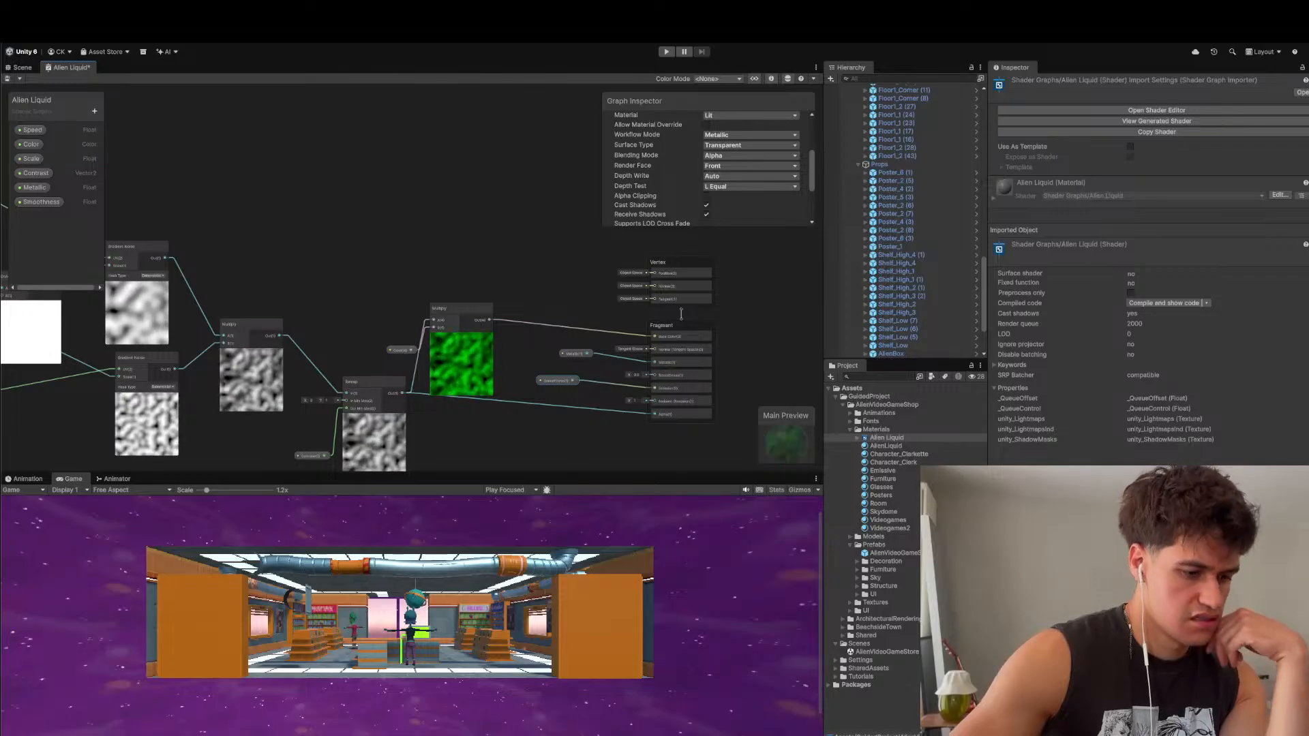
- Following the Unity Learn diagram in the browser, connect the color Multiply output to Emission and the Smoothness property to the Smoothness input
key(super+Tab)
scroll(916, 173, down, 7)
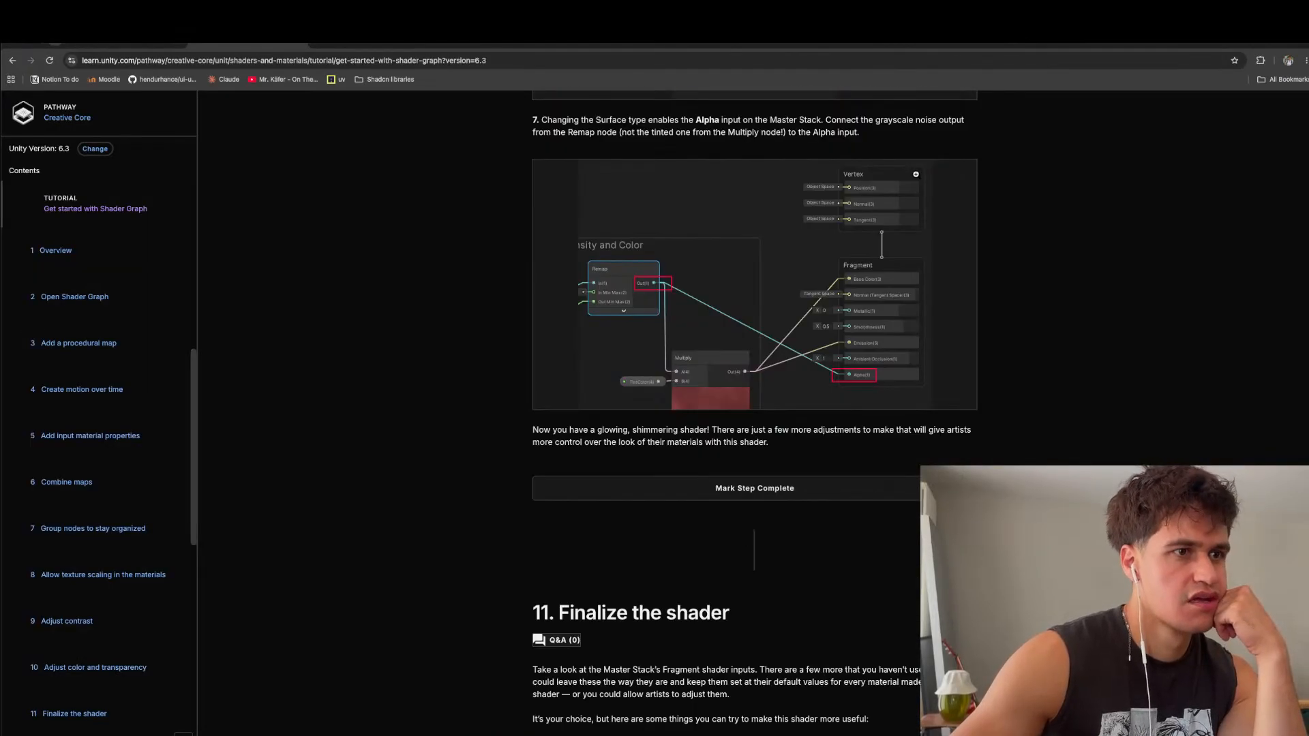
scroll(919, 182, down, 1)
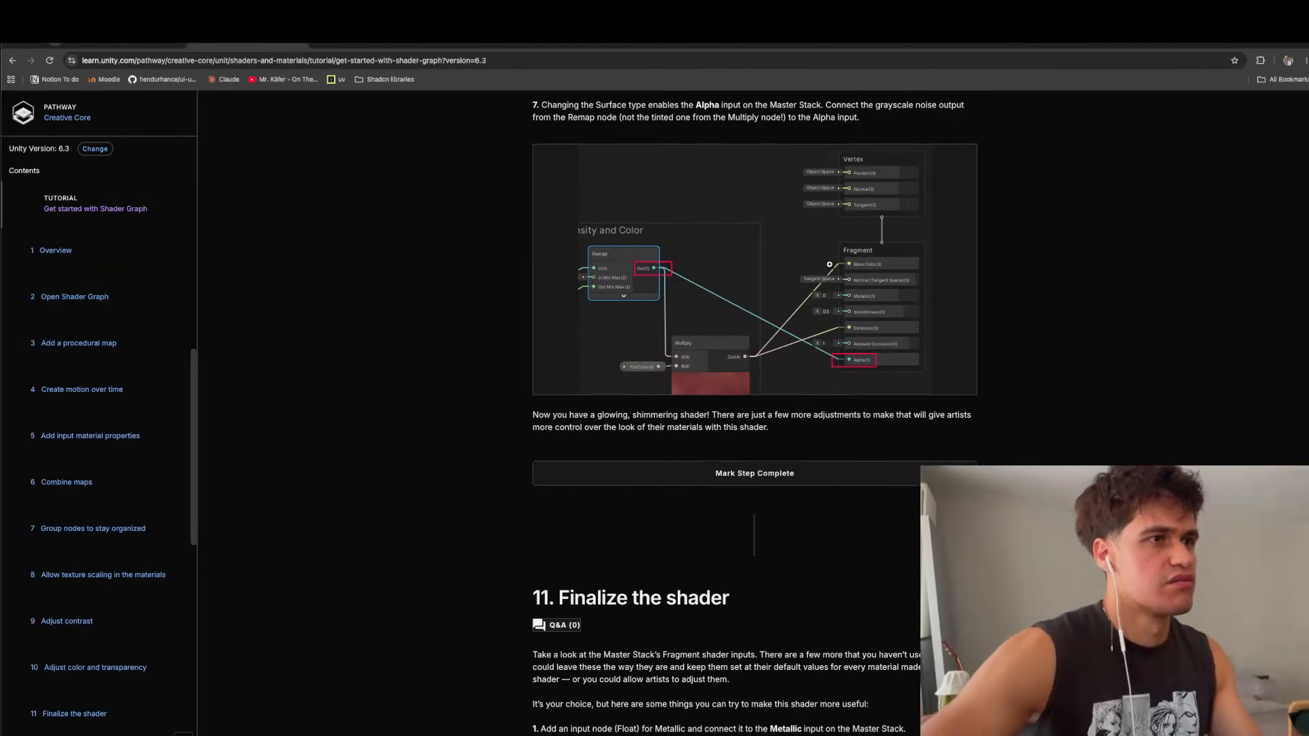
key(super+Tab)
key(super+Tab)
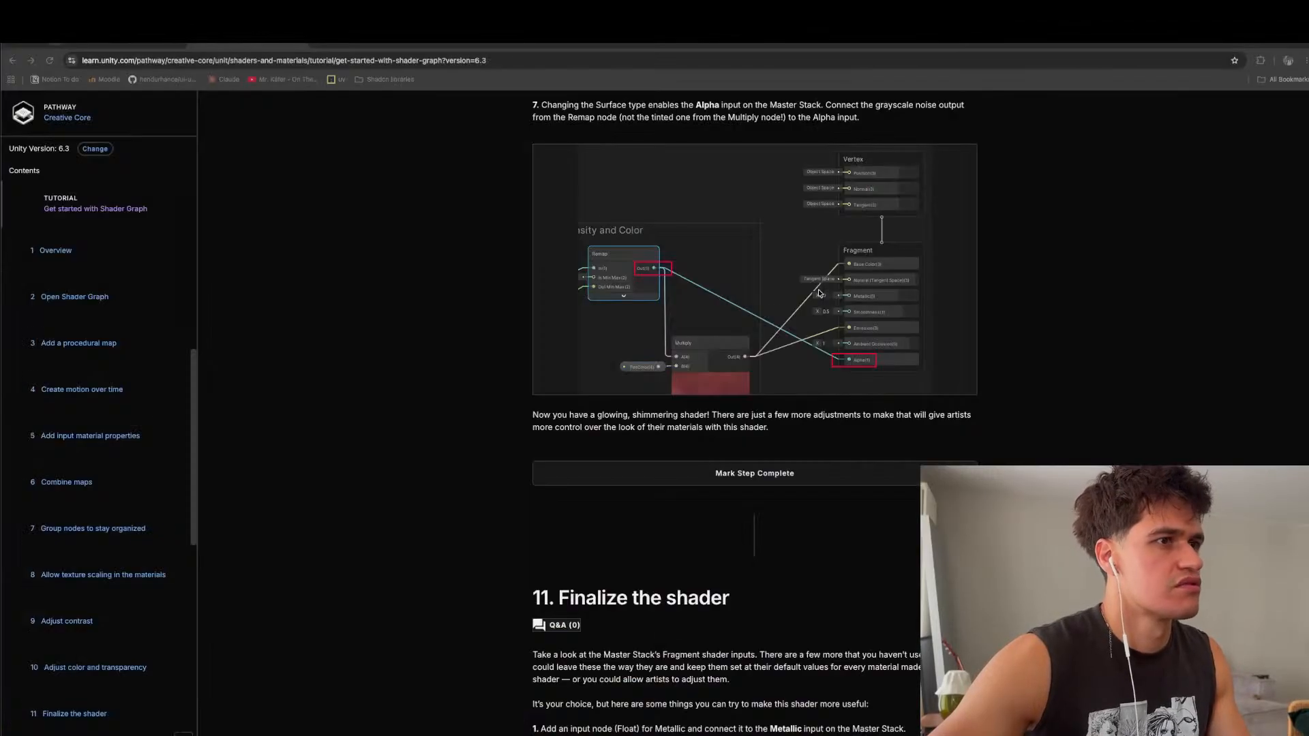
key(super+Tab)
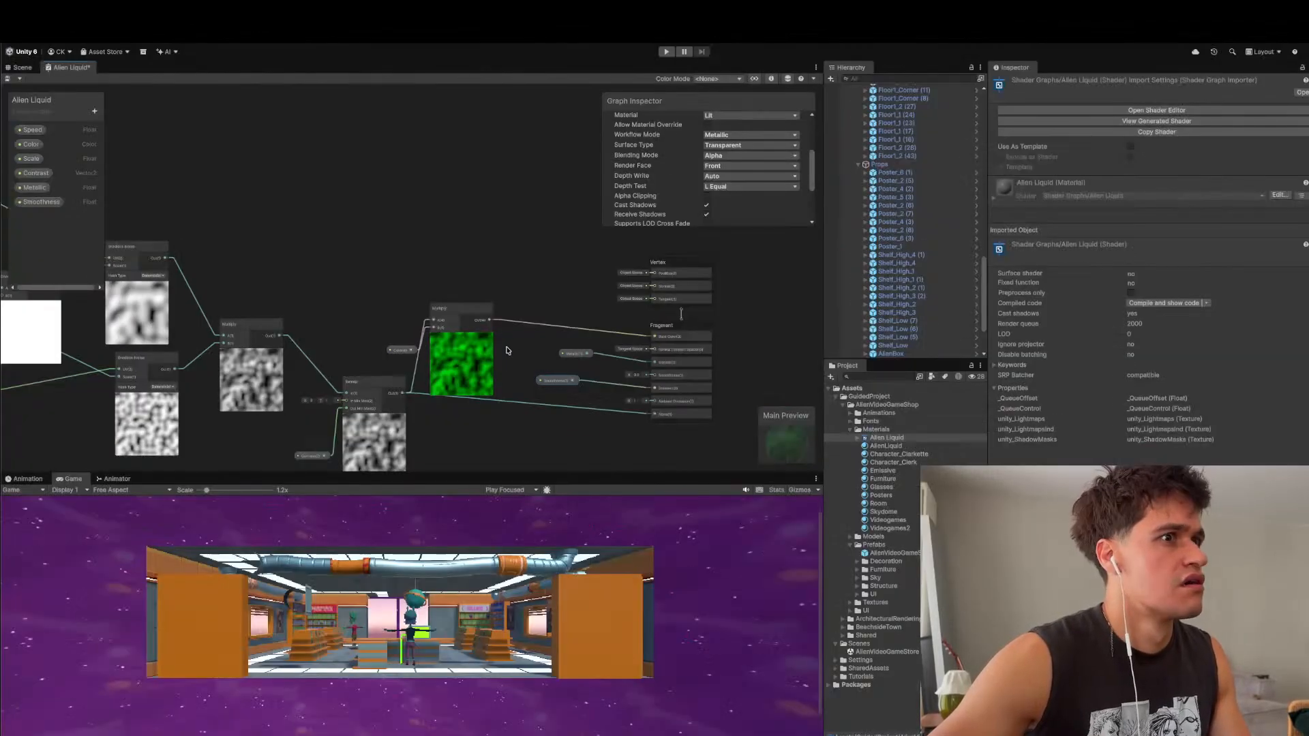
key(super+Tab)
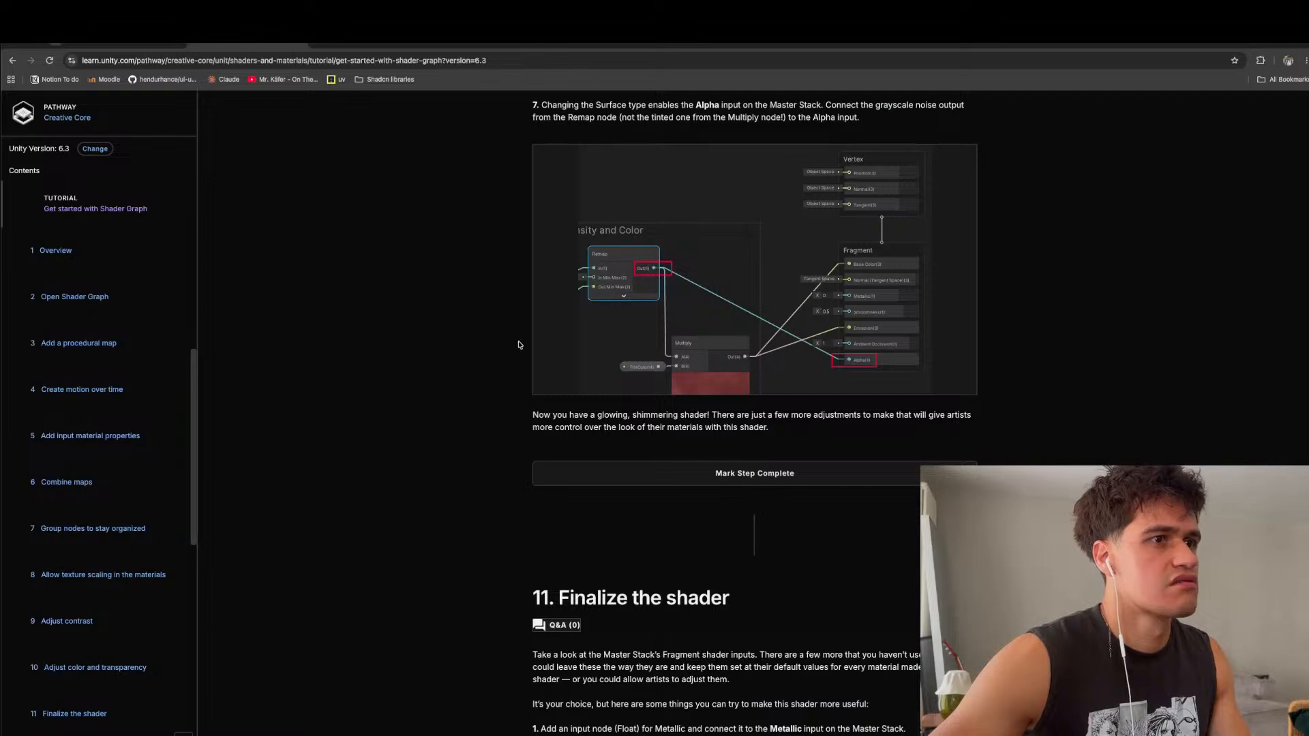
key(super+Tab)
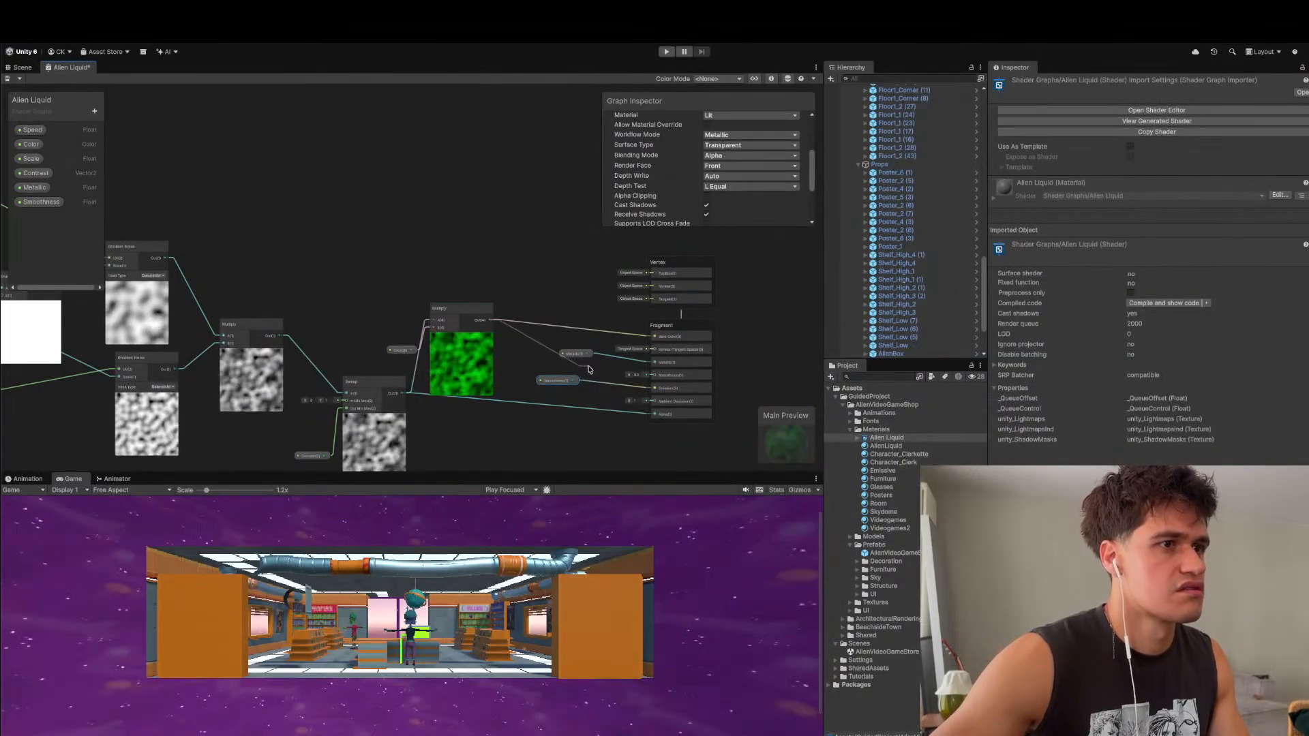
drag(637, 389, 653, 392)
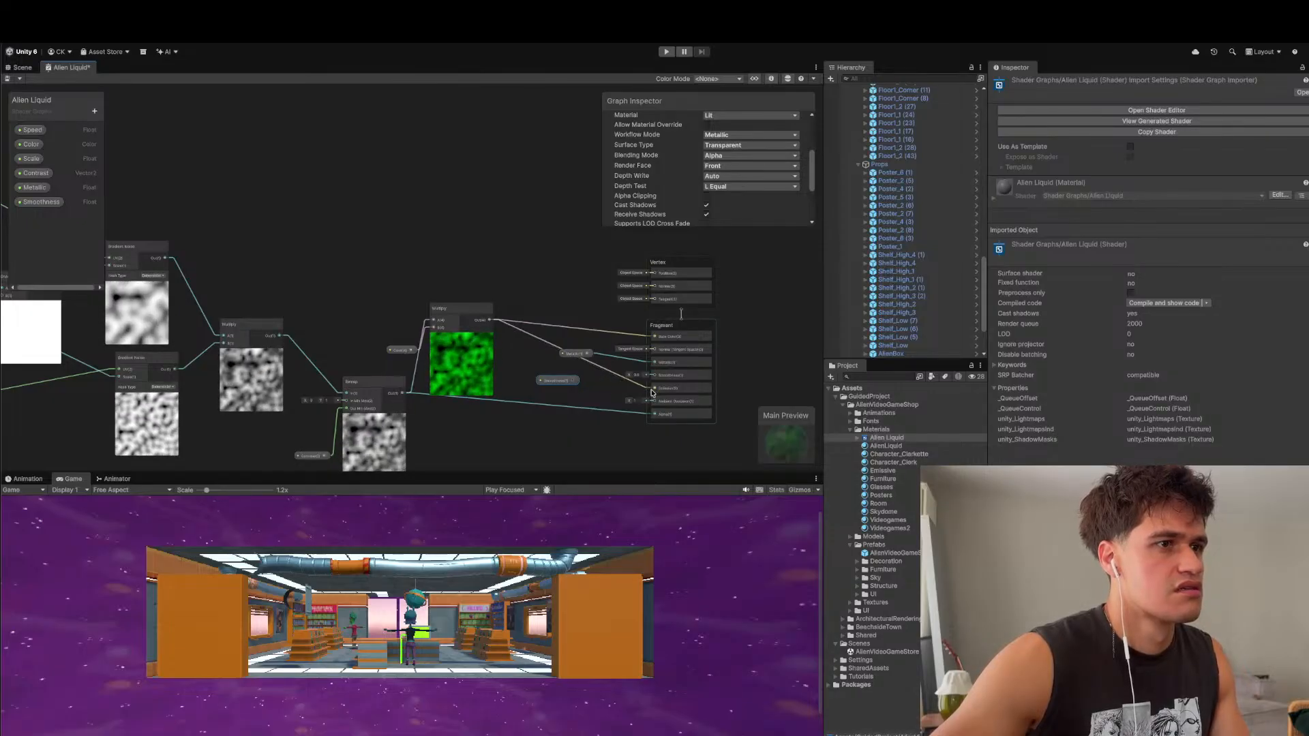
drag(574, 384, 653, 375)
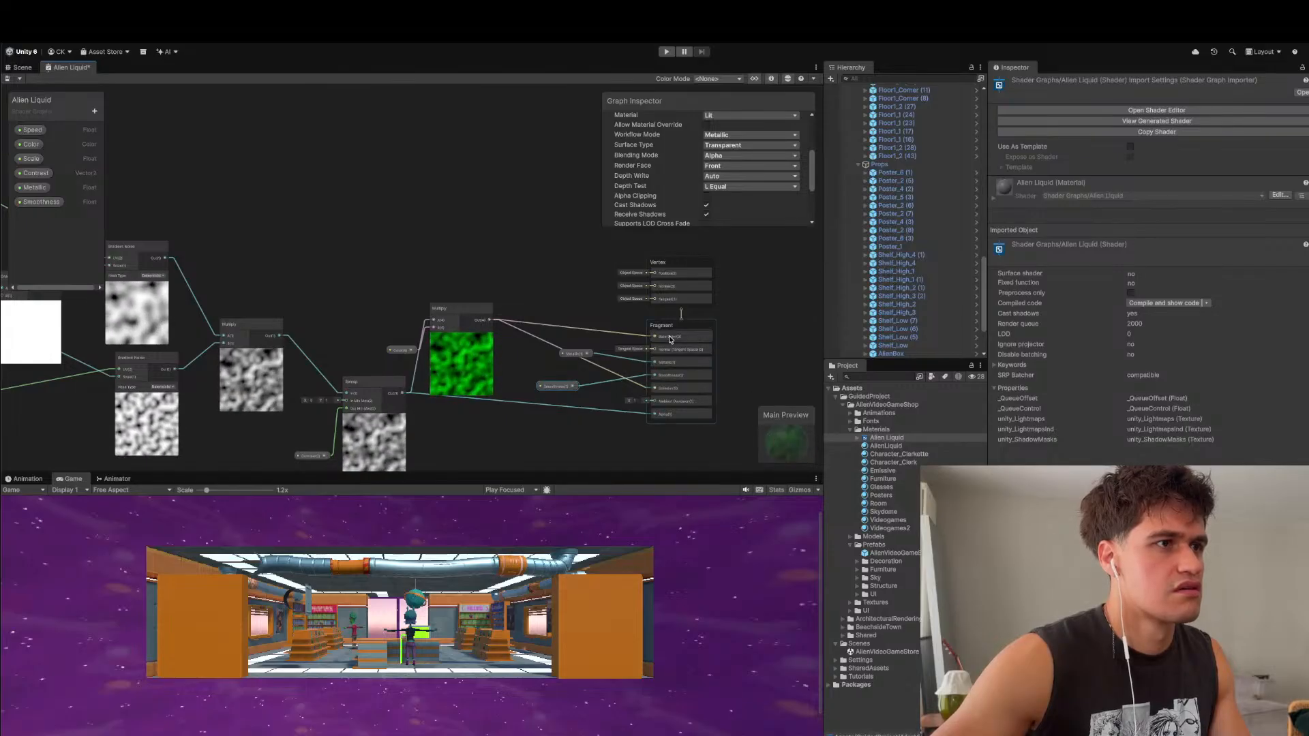
- Switch between the browser tutorial and Unity to compare the Fragment block's connections with the diagram, and read ahead to the test material instructions
key(super+Tab)
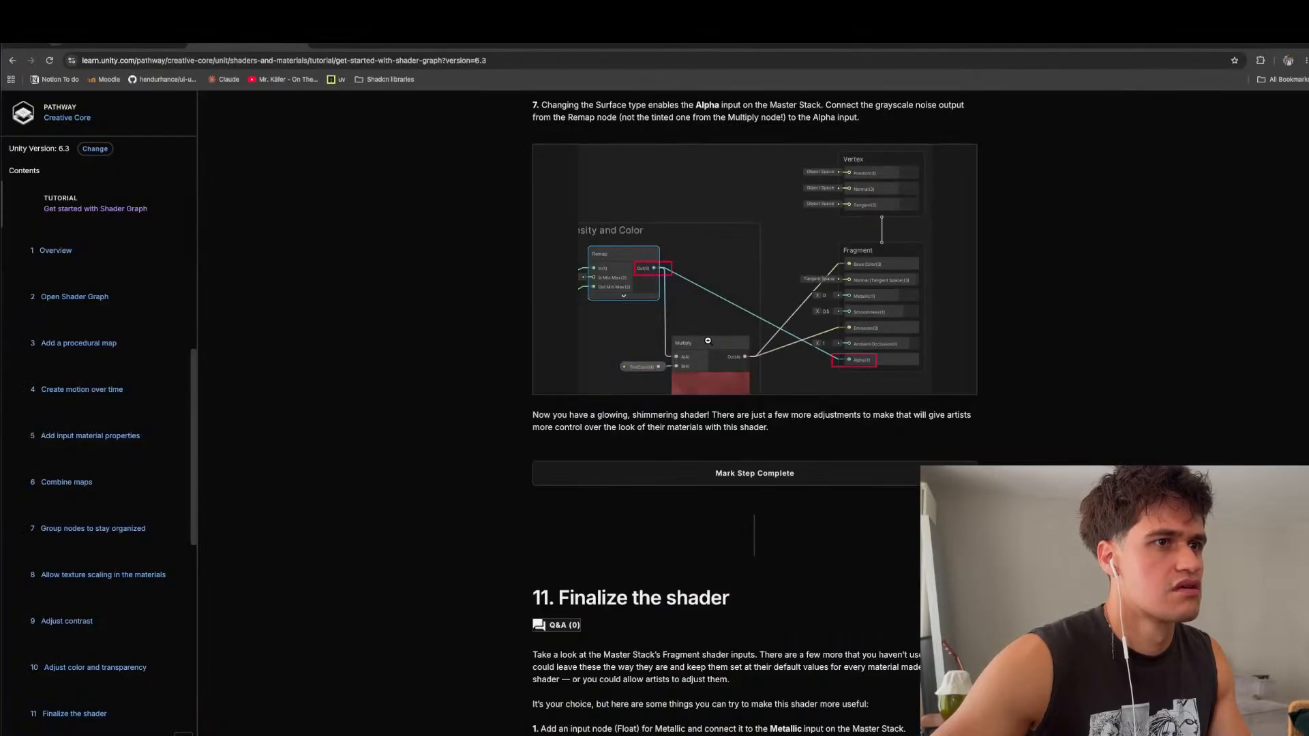
key(super+Tab)
key(super+Tab)
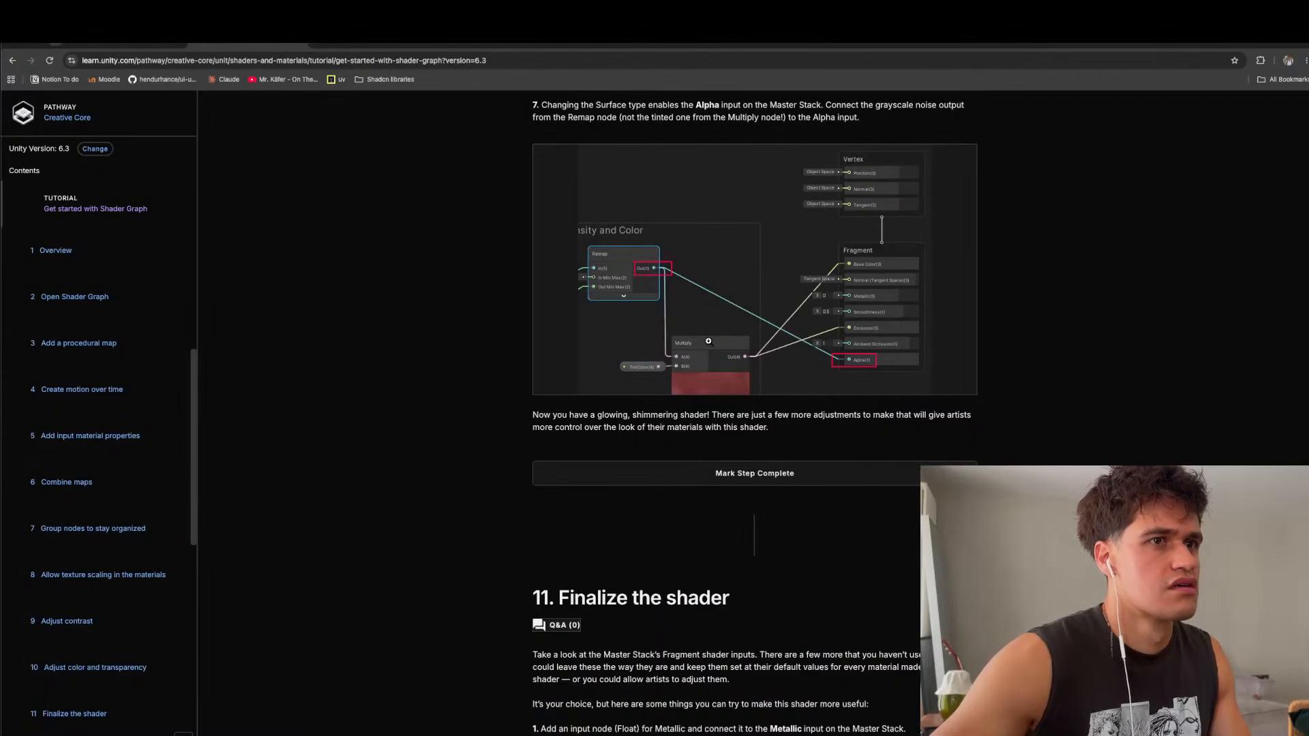
key(super+Tab)
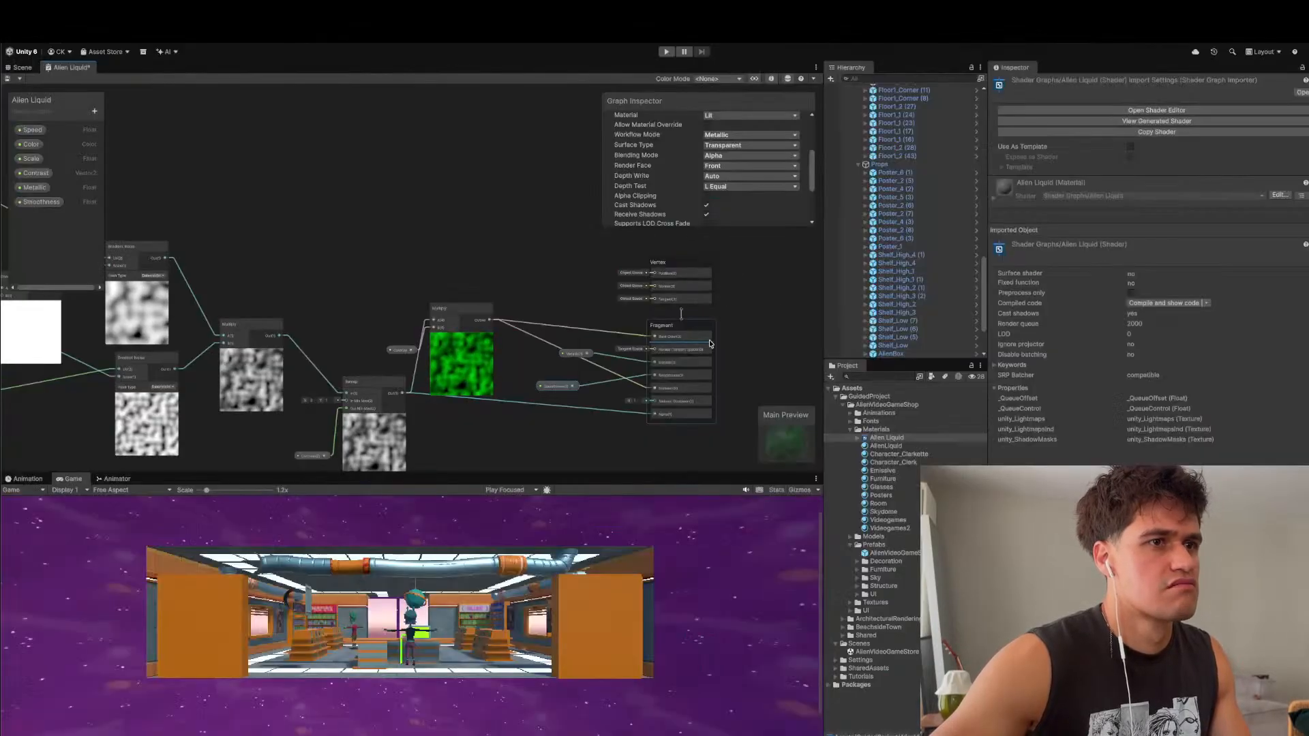
key(super+Tab)
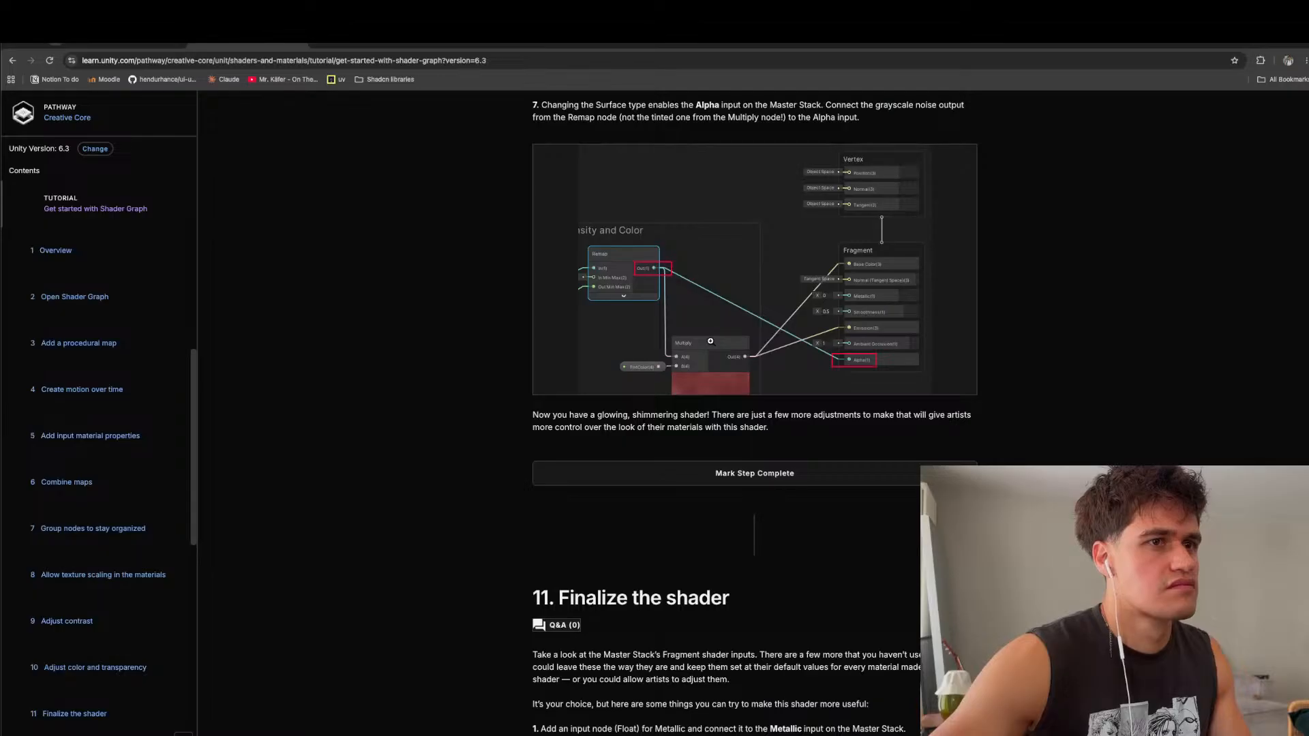
key(super+Tab)
key(super+Tab)
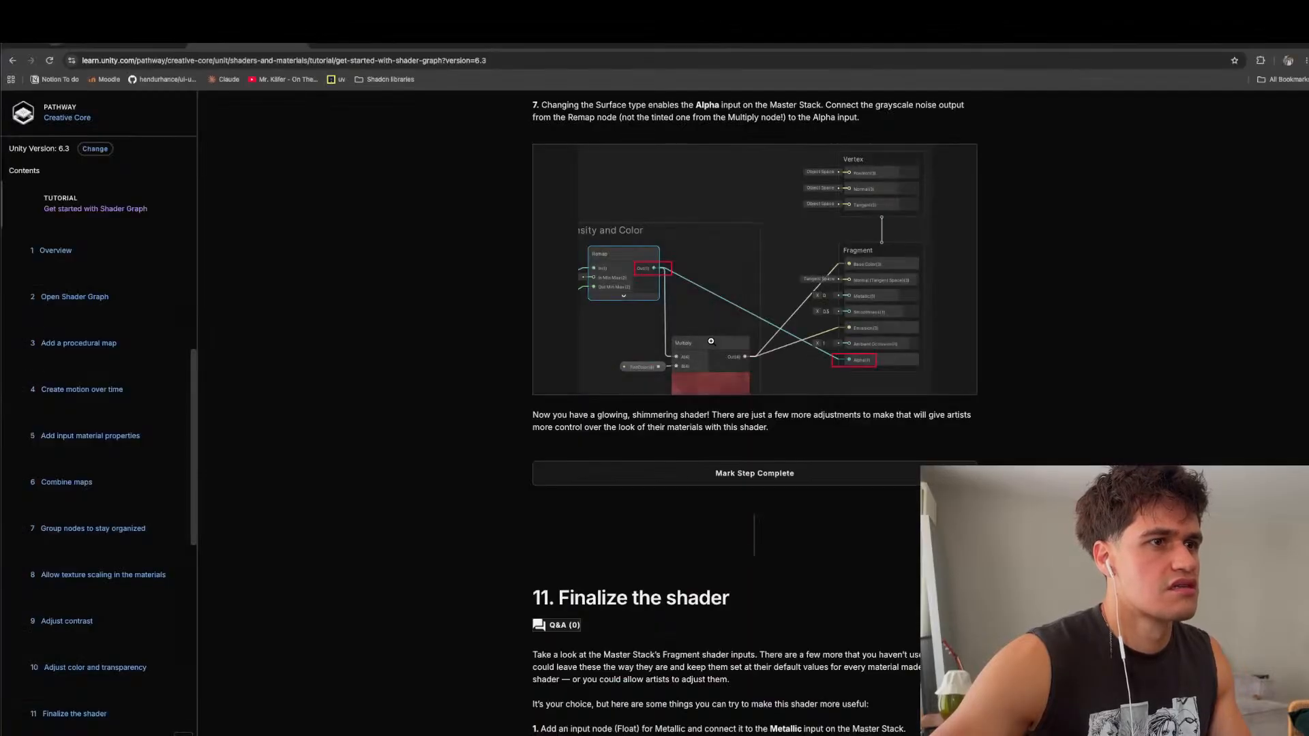
key(super+Tab)
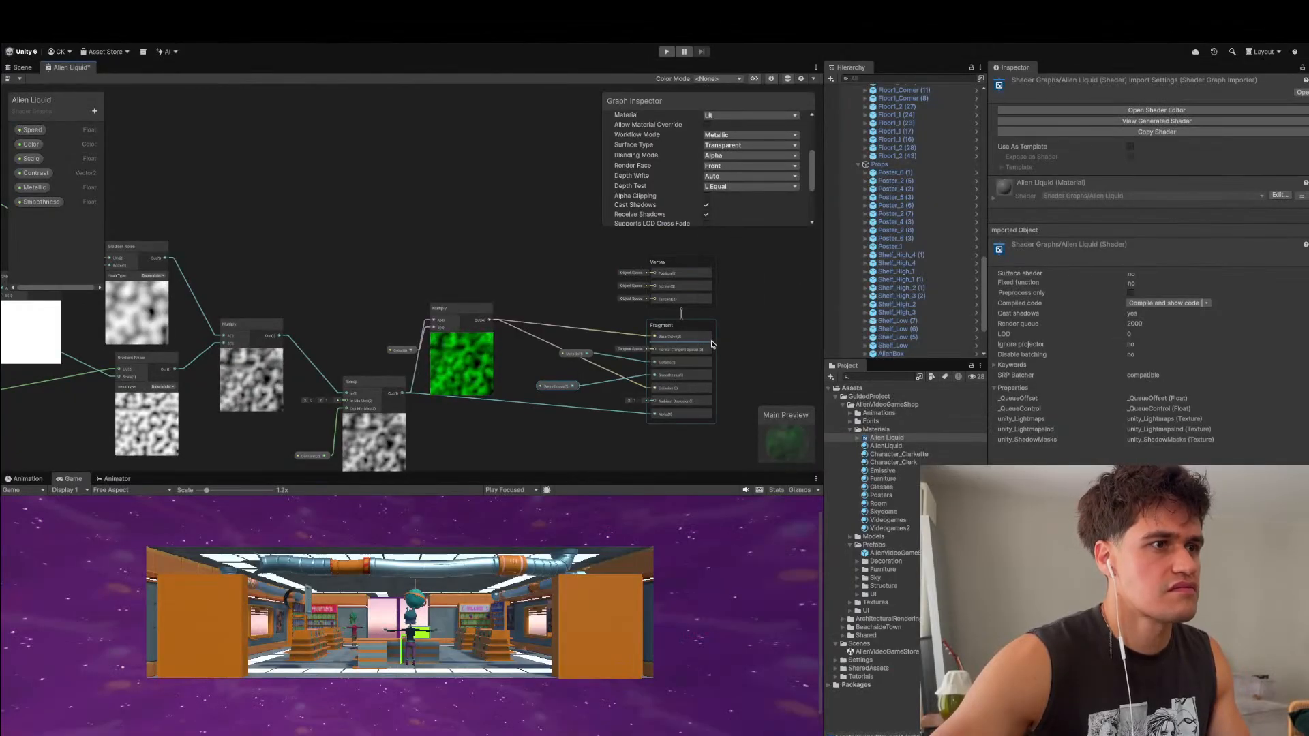
key(super+Tab)
scroll(711, 341, down, 15)
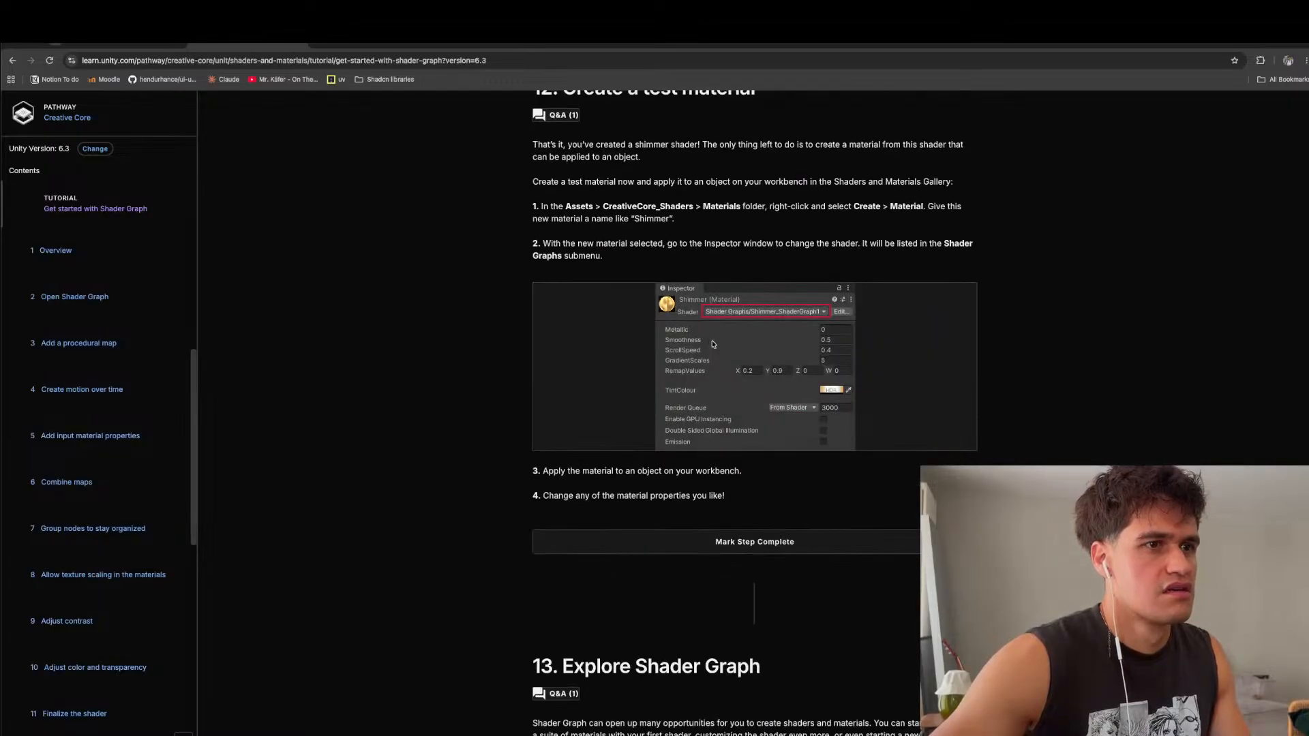
key(super+Tab)
scroll(737, 412, down, 3)
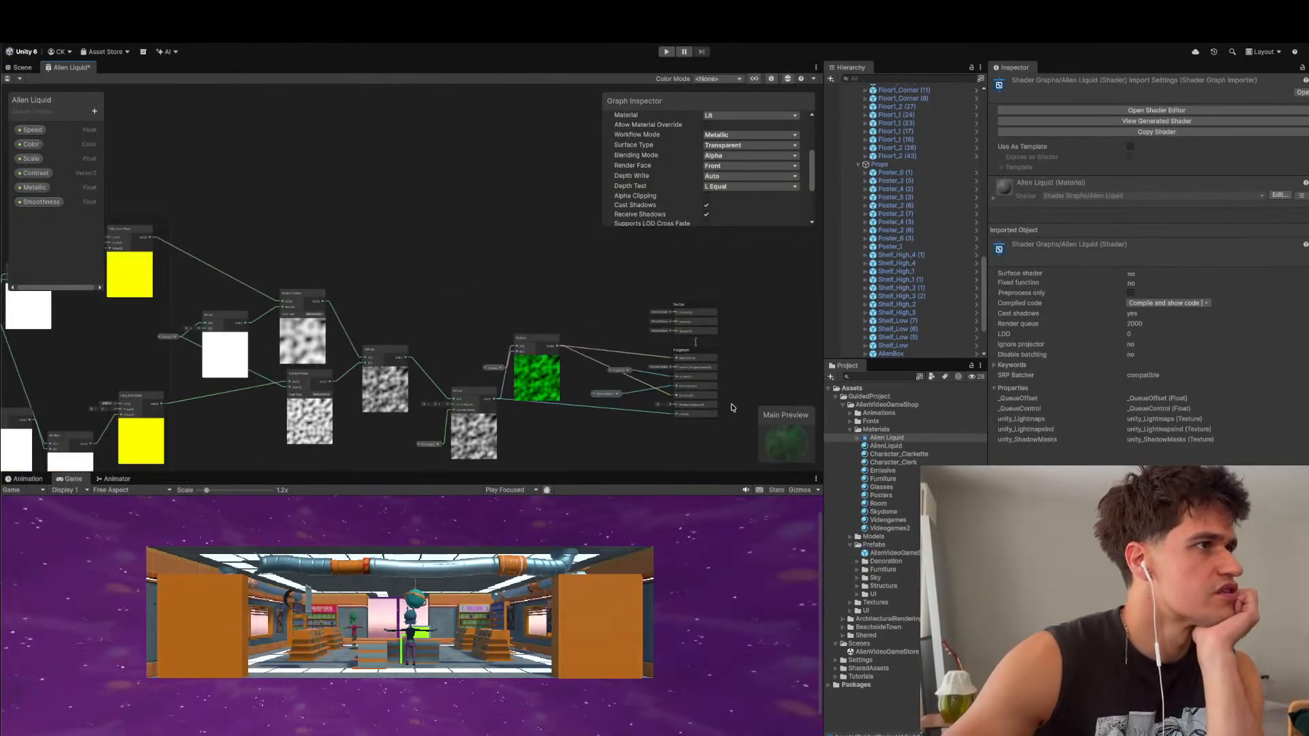
scroll(643, 419, up, 2)
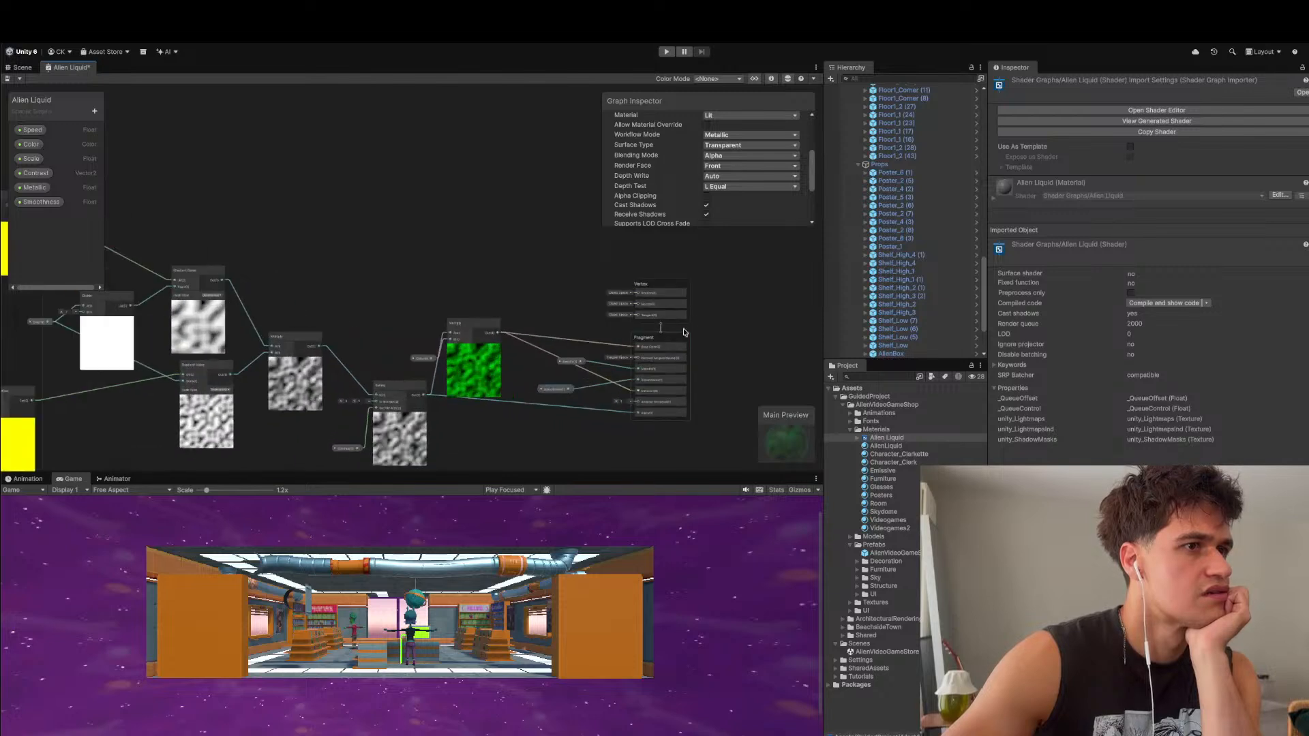
click(680, 343)
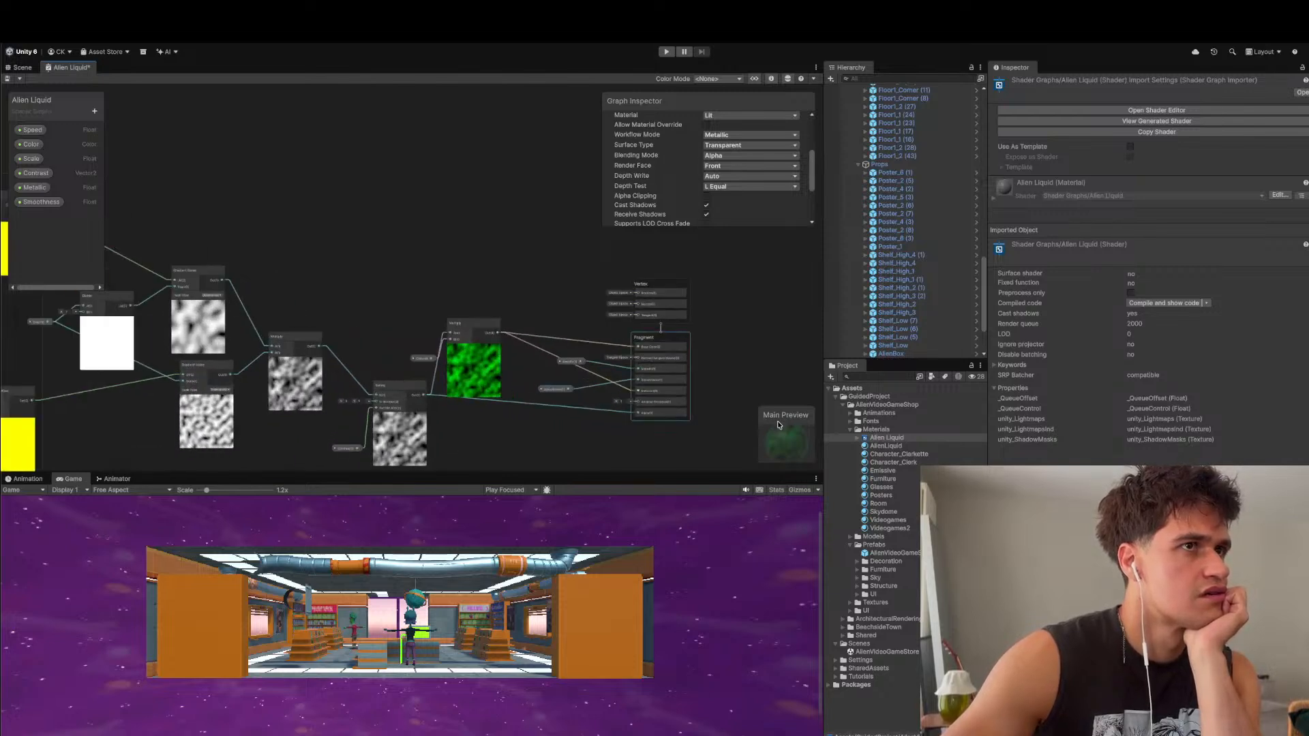
- Save the Alien Liquid shader graph and assign the Shader Graphs/Alien Liquid shader to the AlienLiquid material
scroll(753, 205, up, 3)
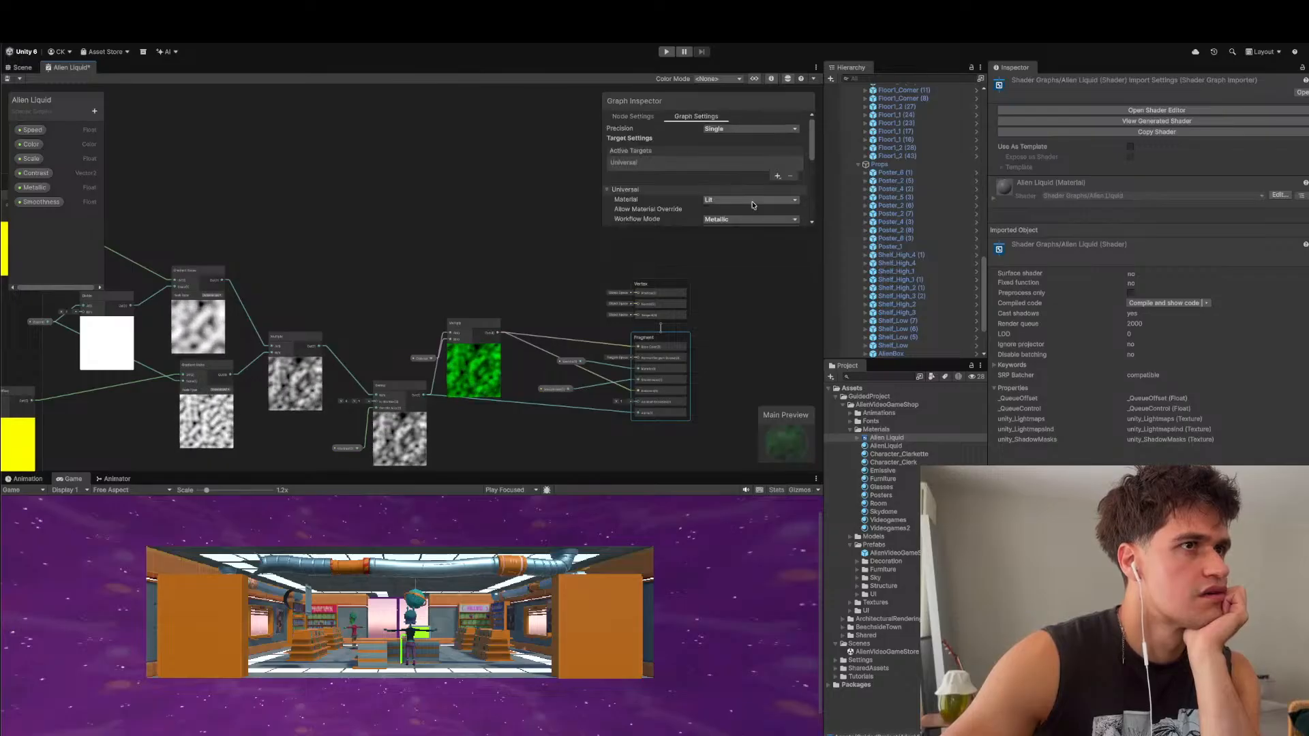
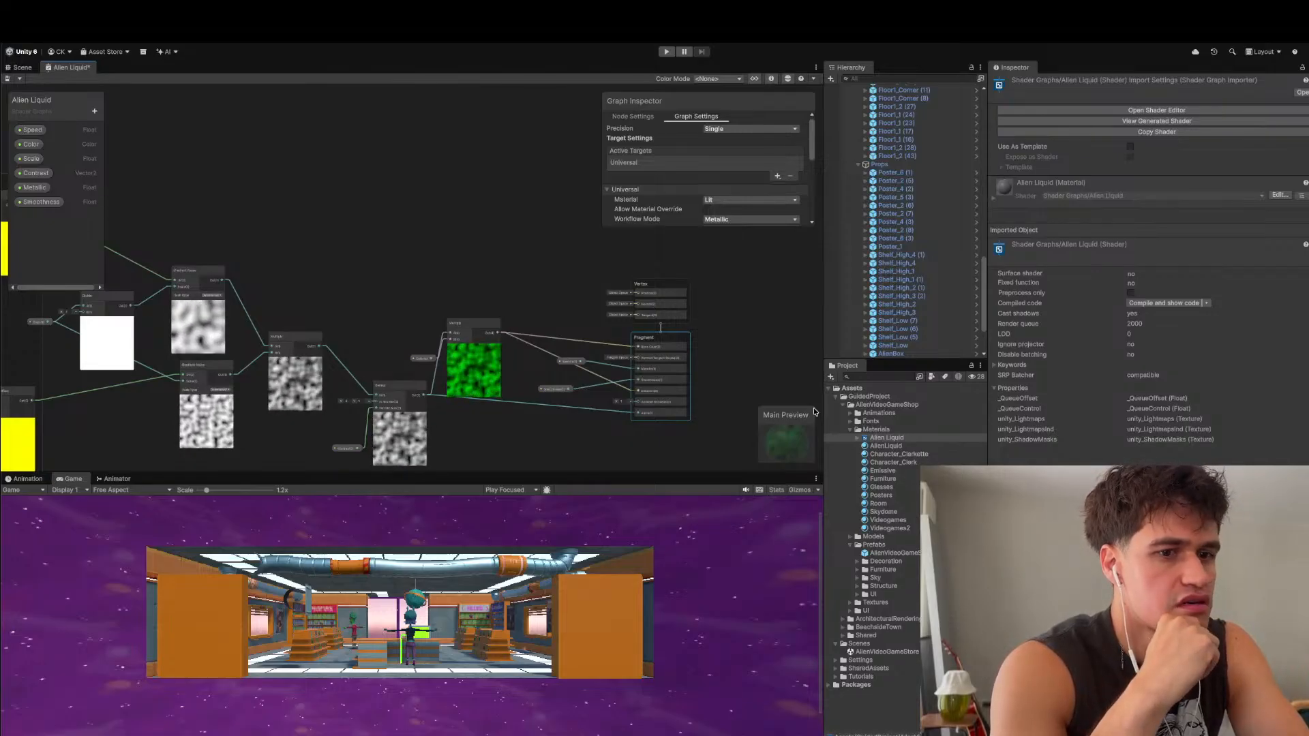
click(9, 78)
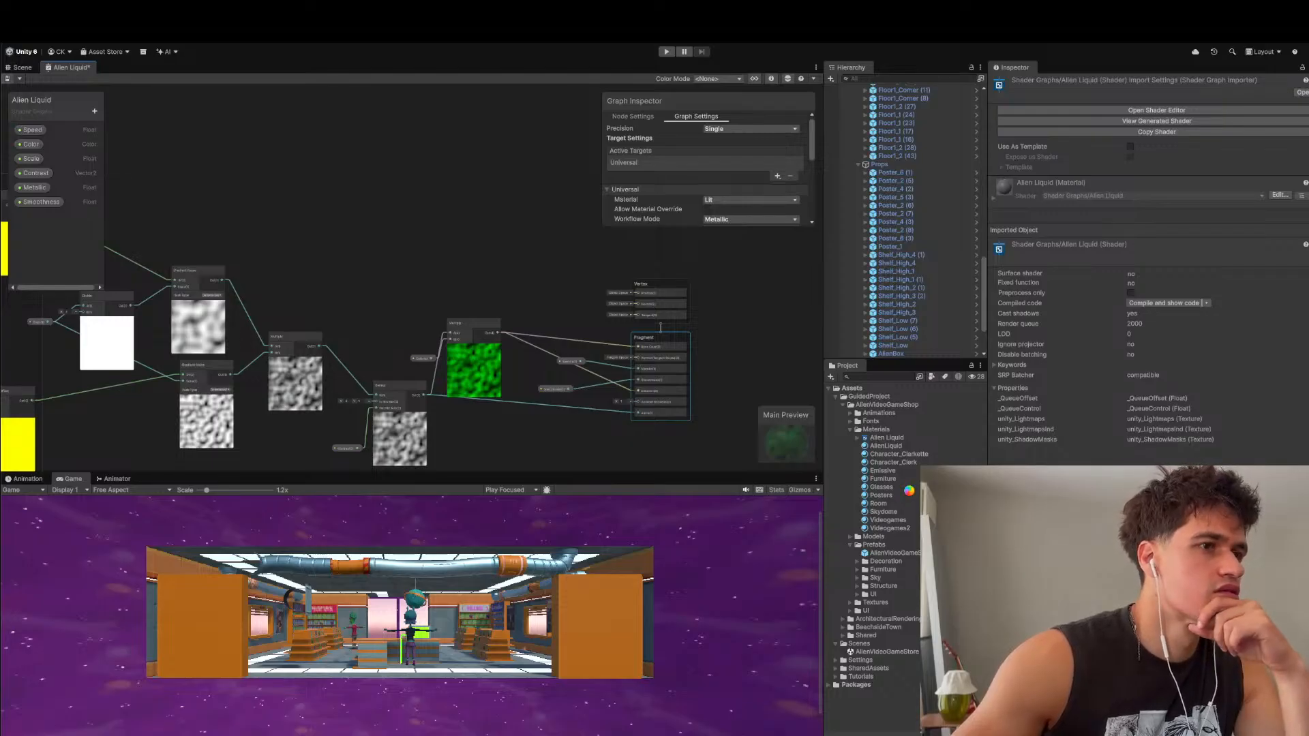
click(888, 446)
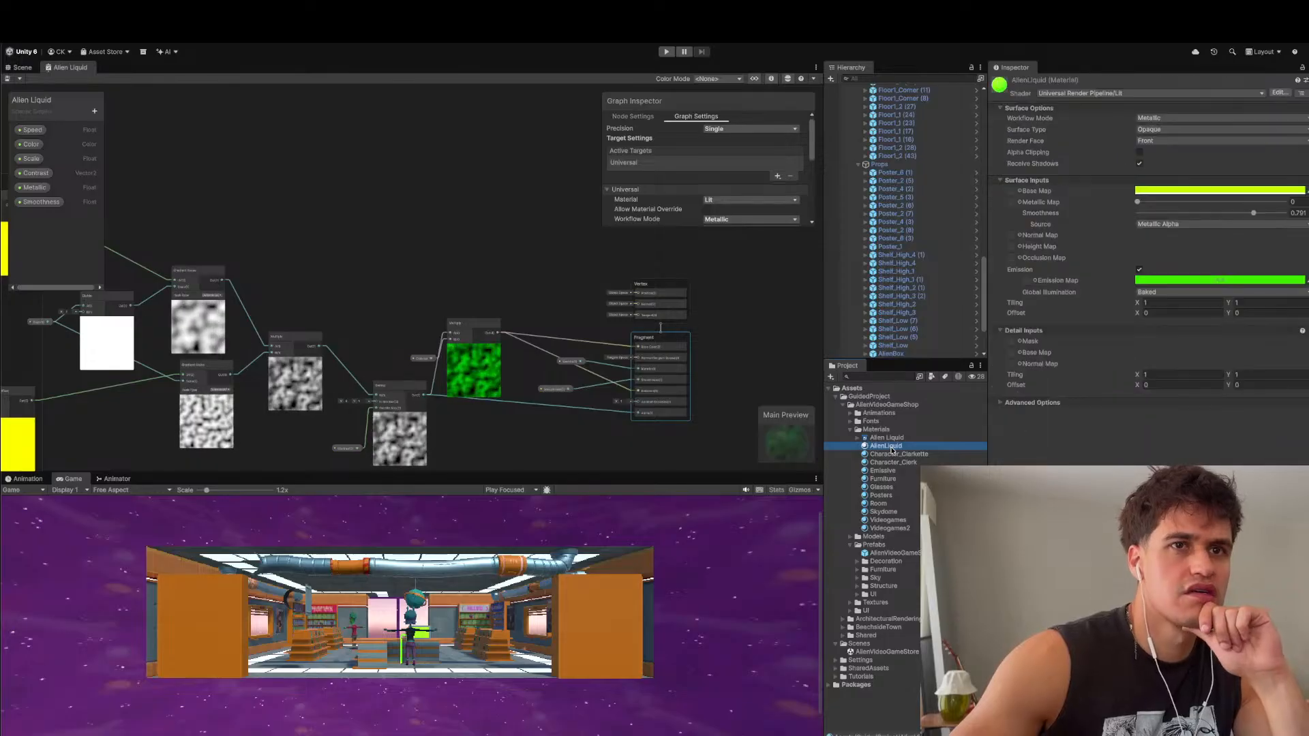
click(1123, 93)
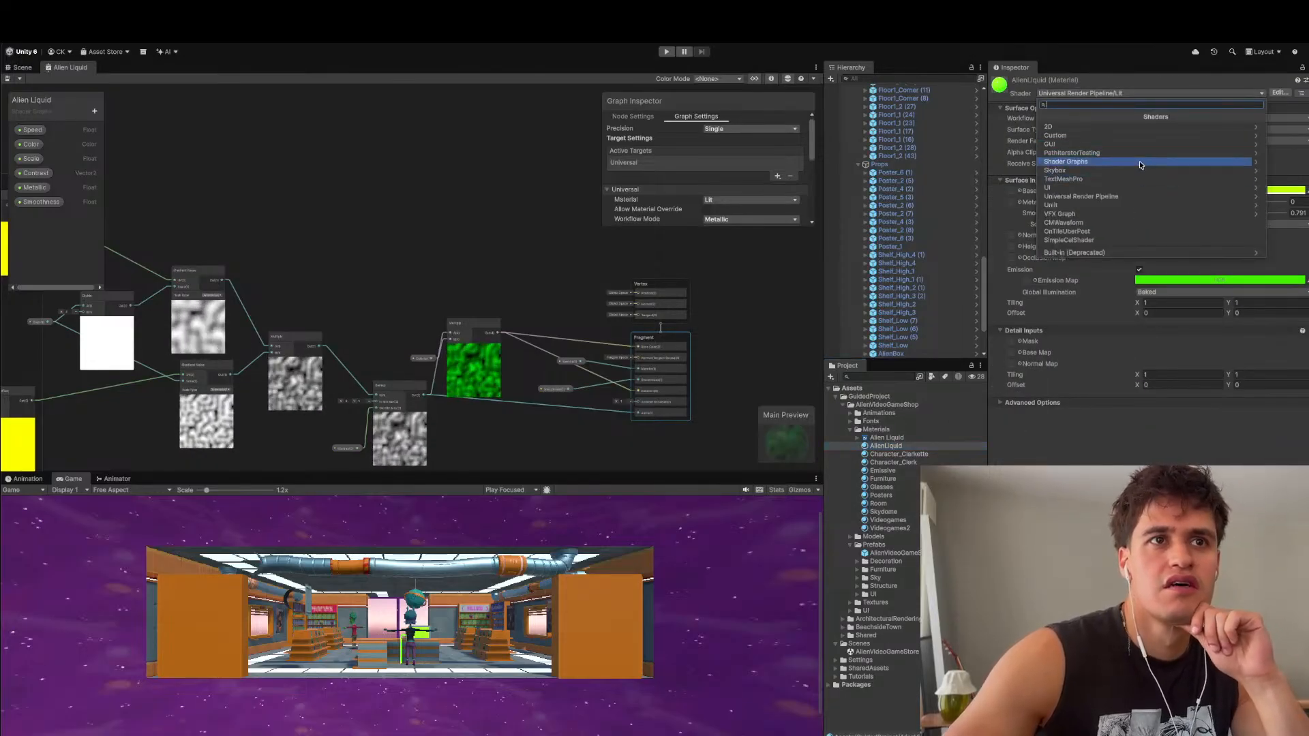
click(1139, 161)
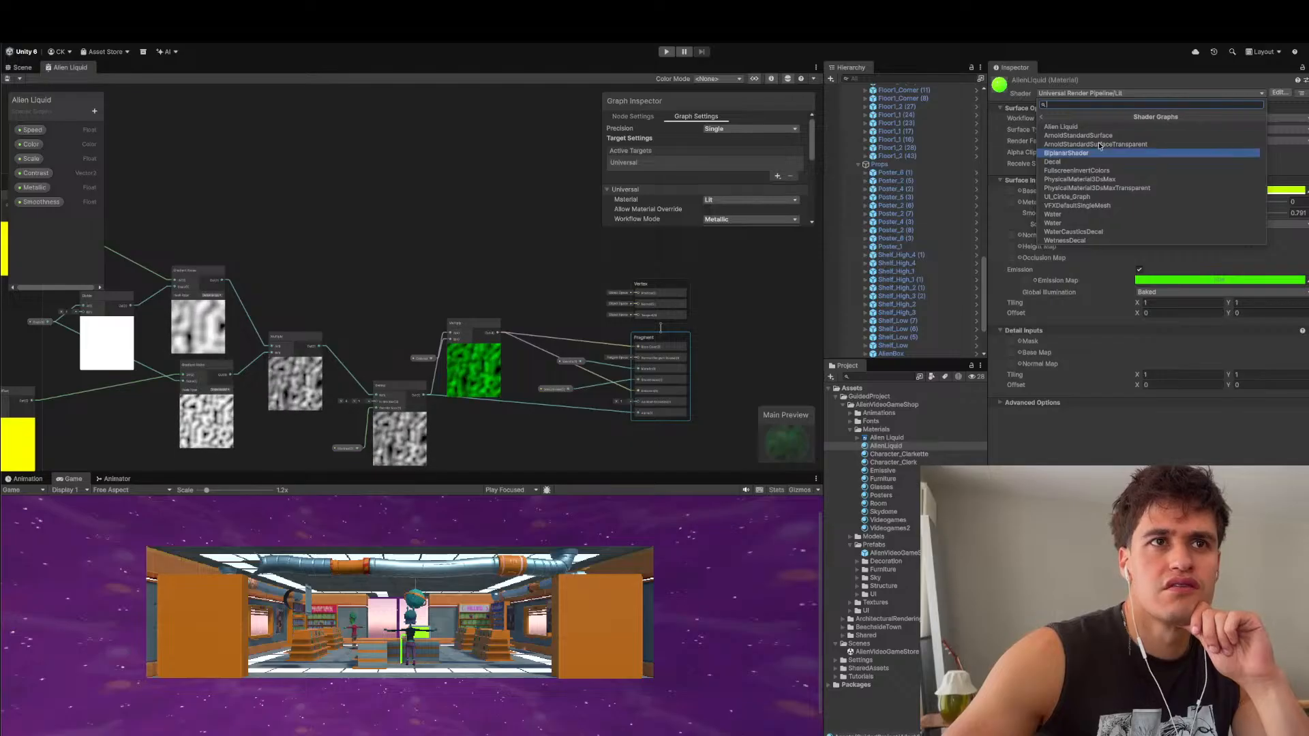
click(1063, 127)
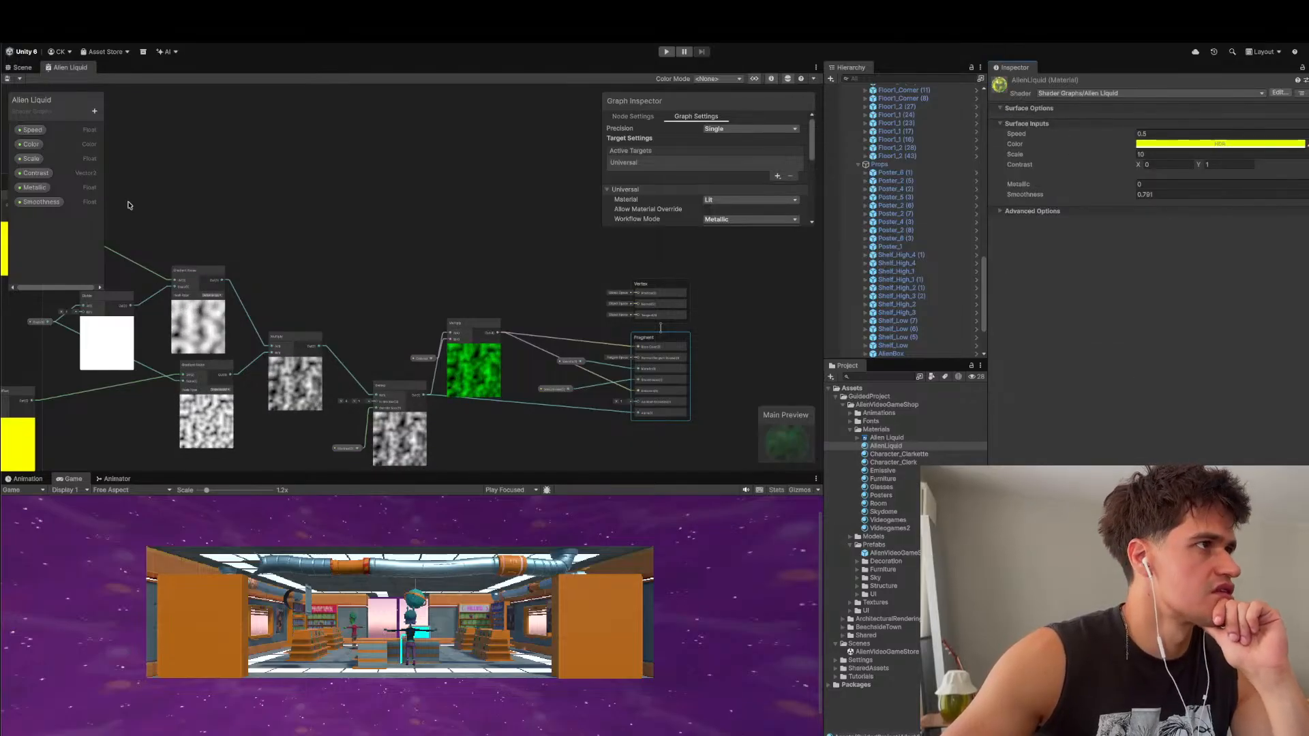
- Close the Alien Liquid shader graph and view the alien tank on the counter in the scene
click(11, 67)
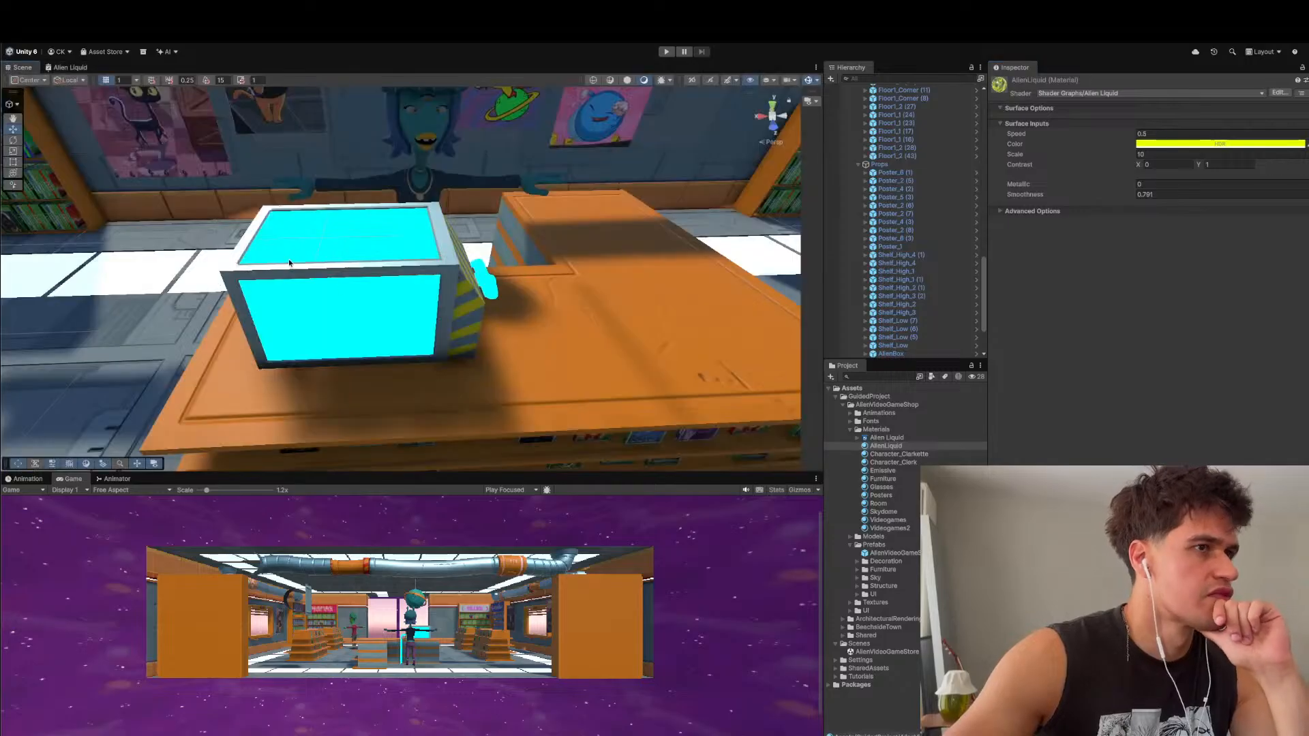
click(80, 69)
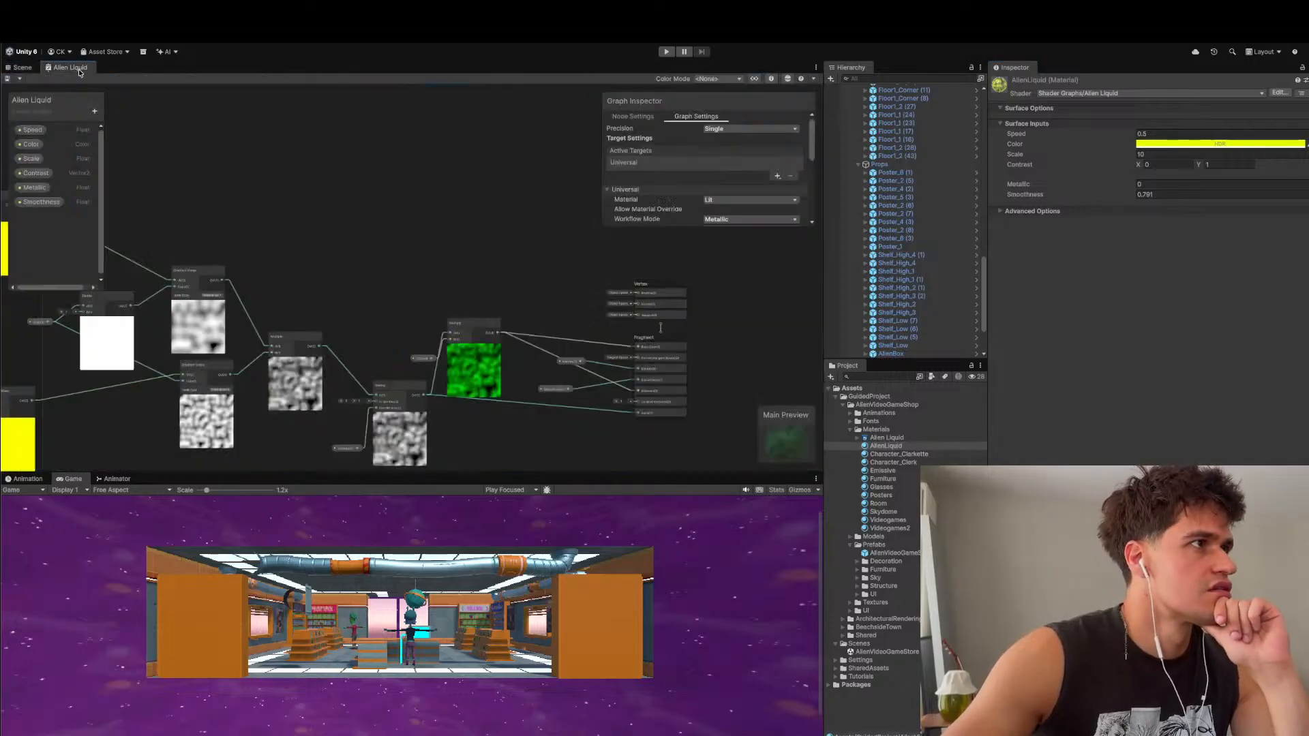
right_click(79, 69)
click(102, 88)
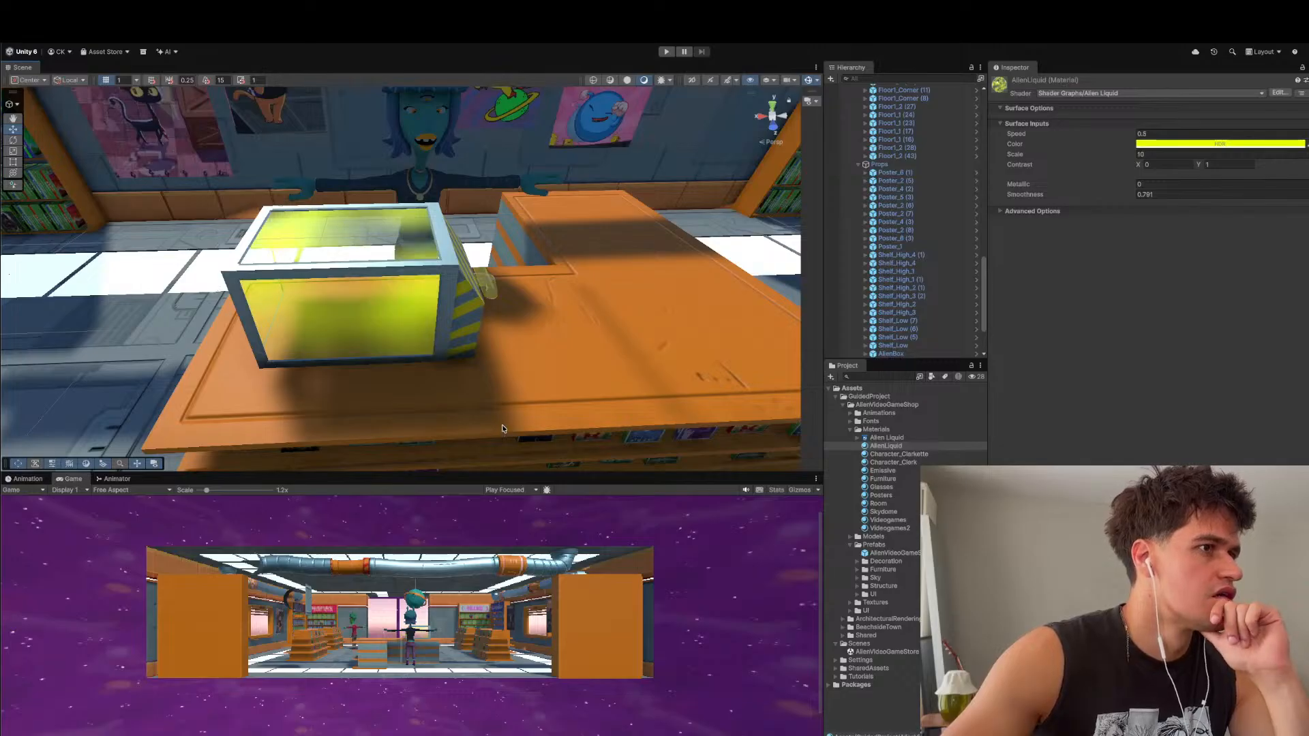
scroll(575, 377, down, 4)
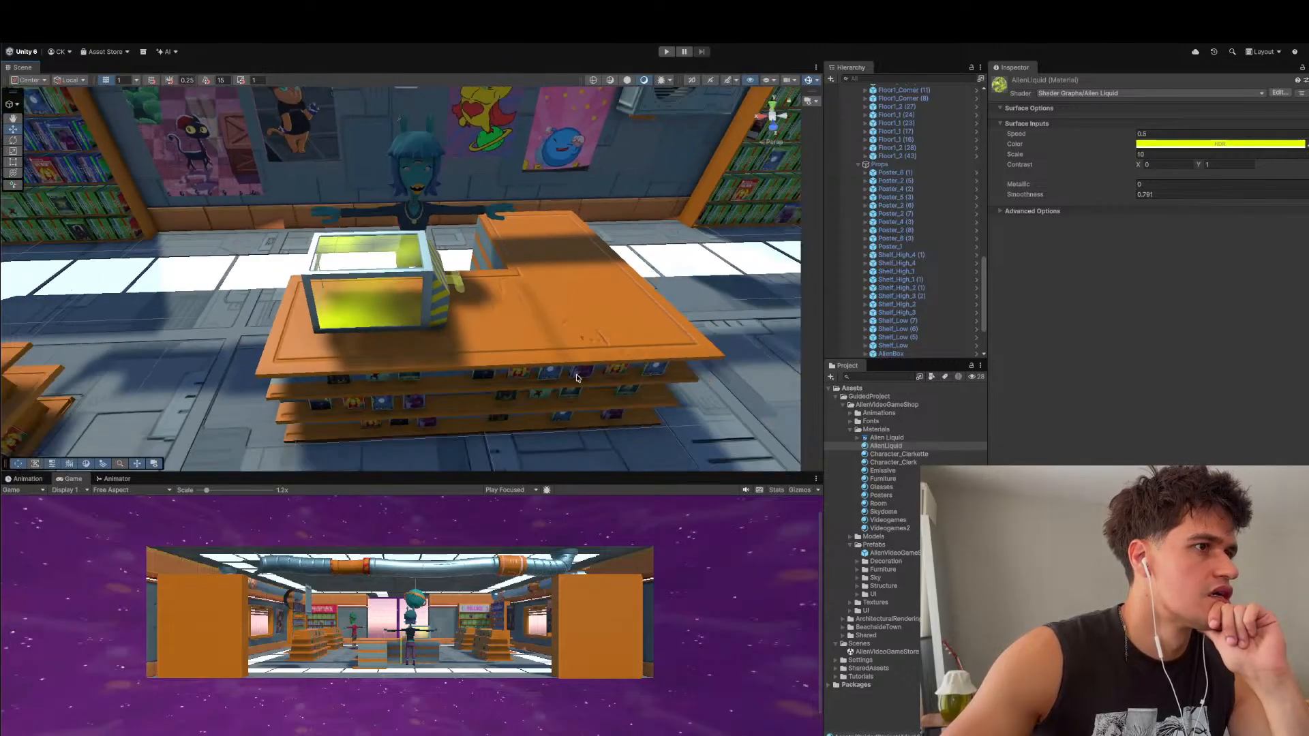
scroll(576, 377, down, 2)
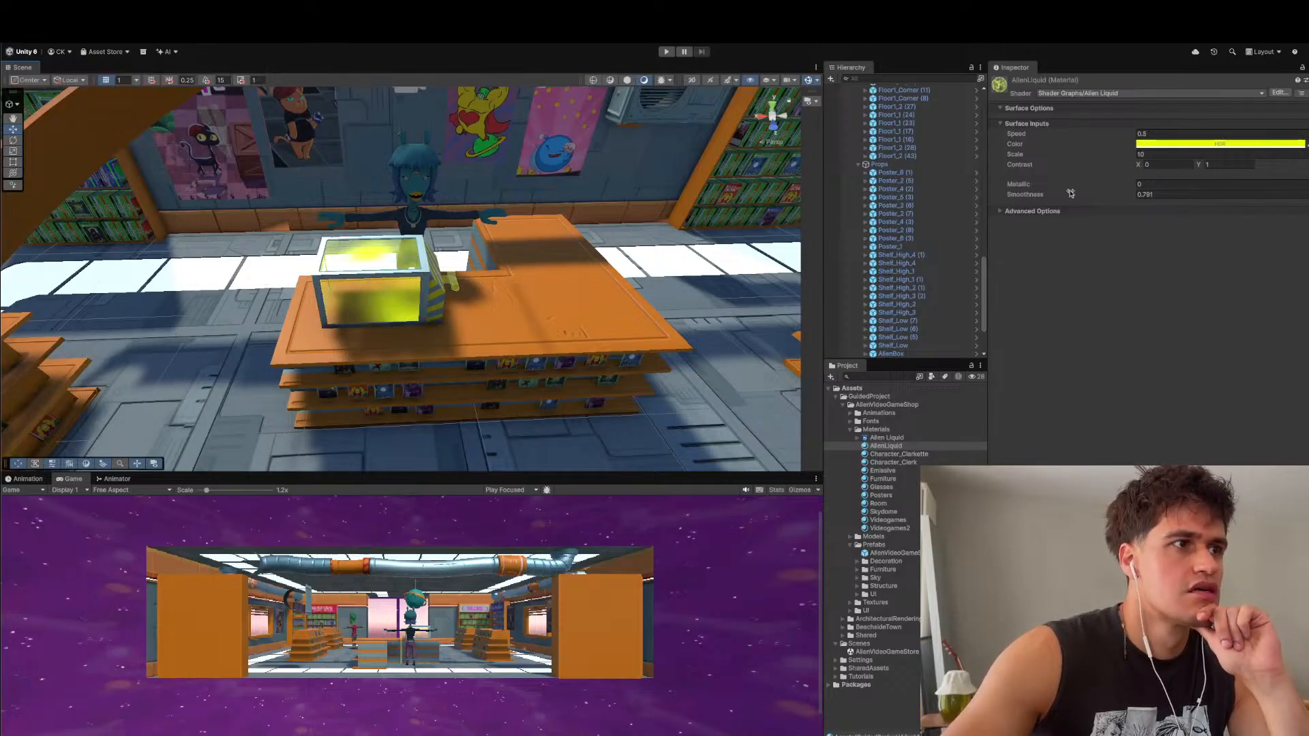
- Set the AlienLiquid material's Speed to 0.2 and its Scale to 20
click(1038, 212)
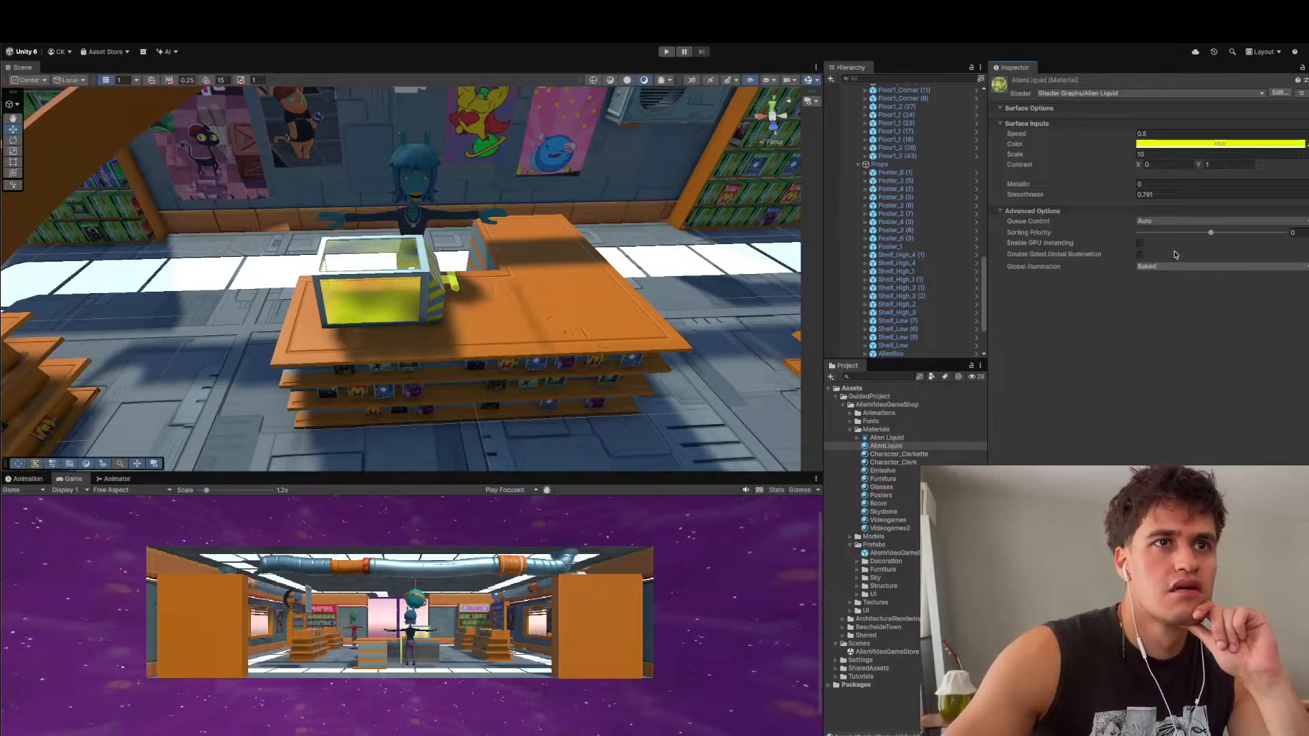
click(1239, 131)
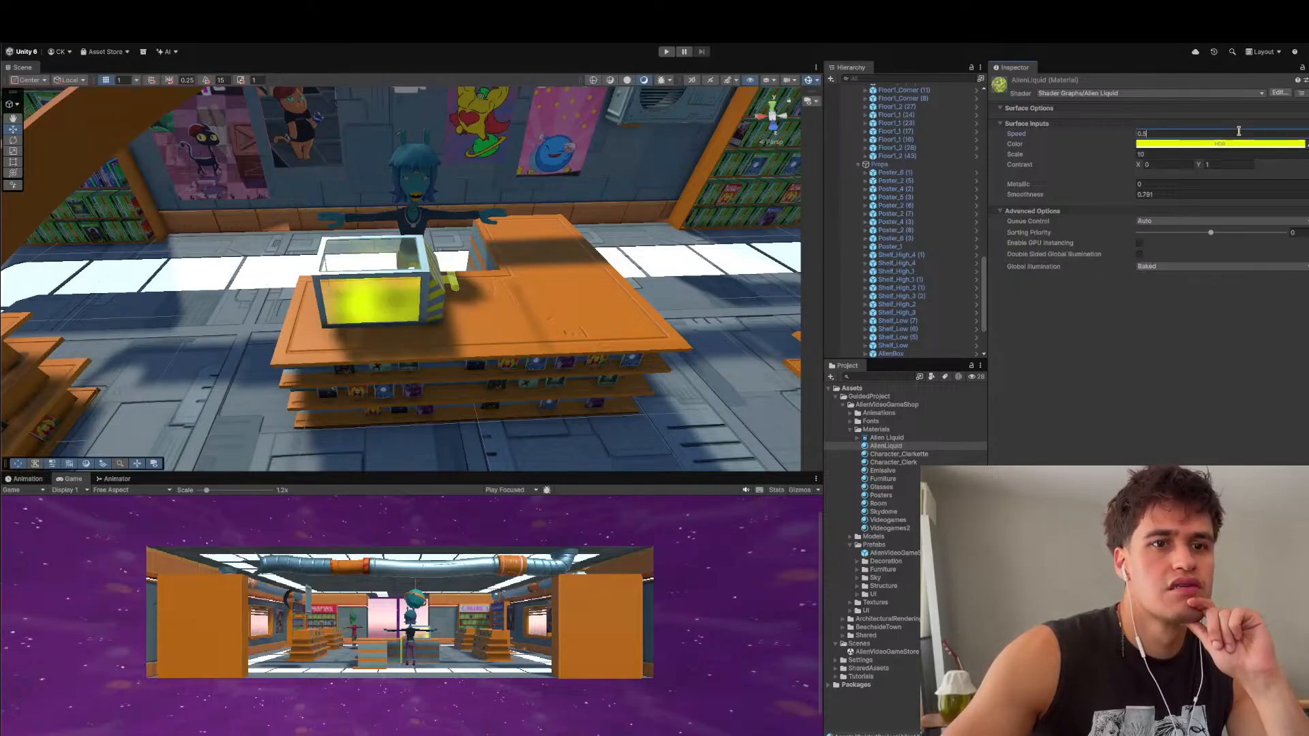
text(0)
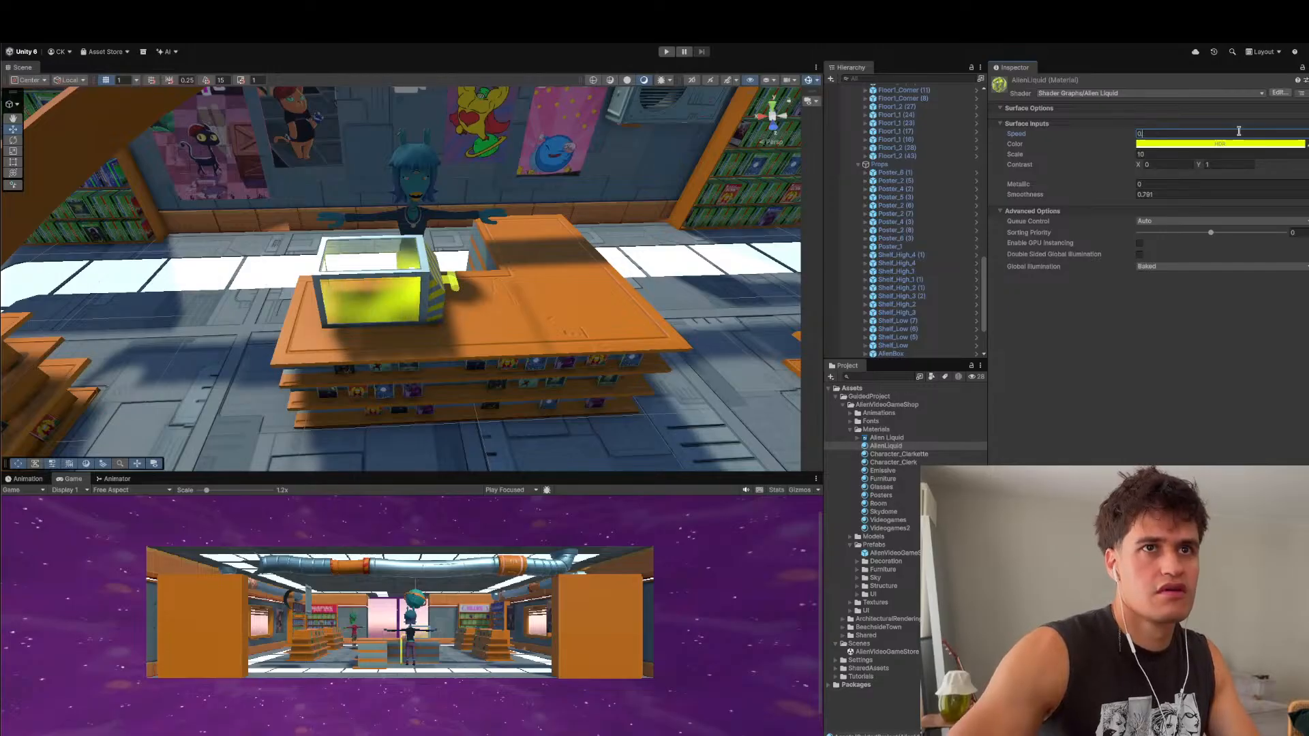
text(.2)
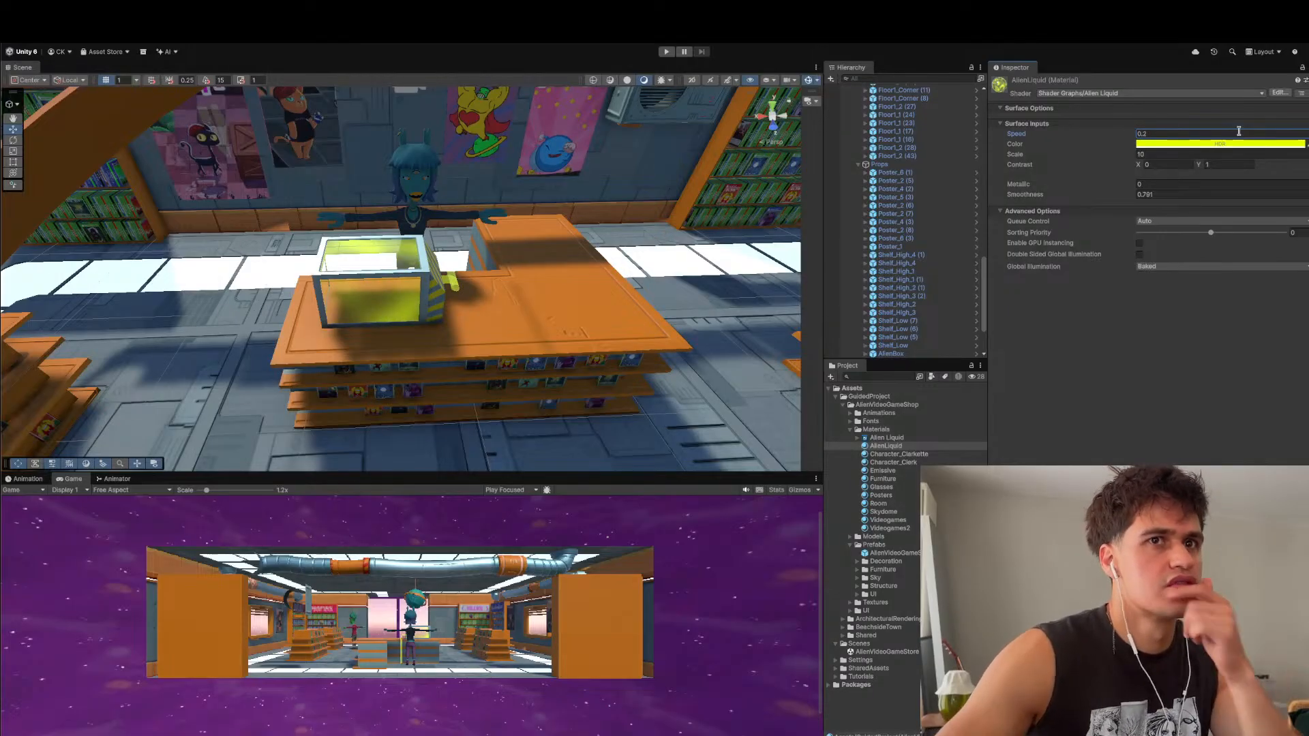
click(1185, 152)
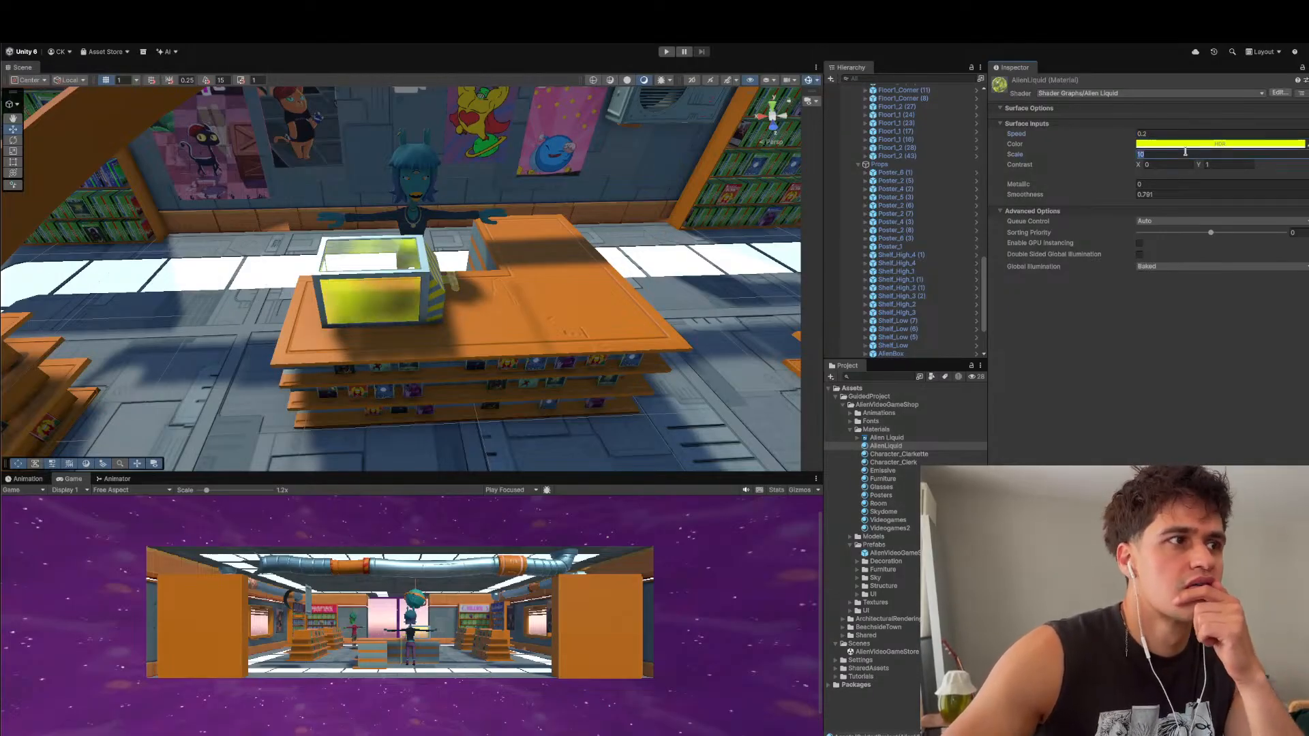
text(2)
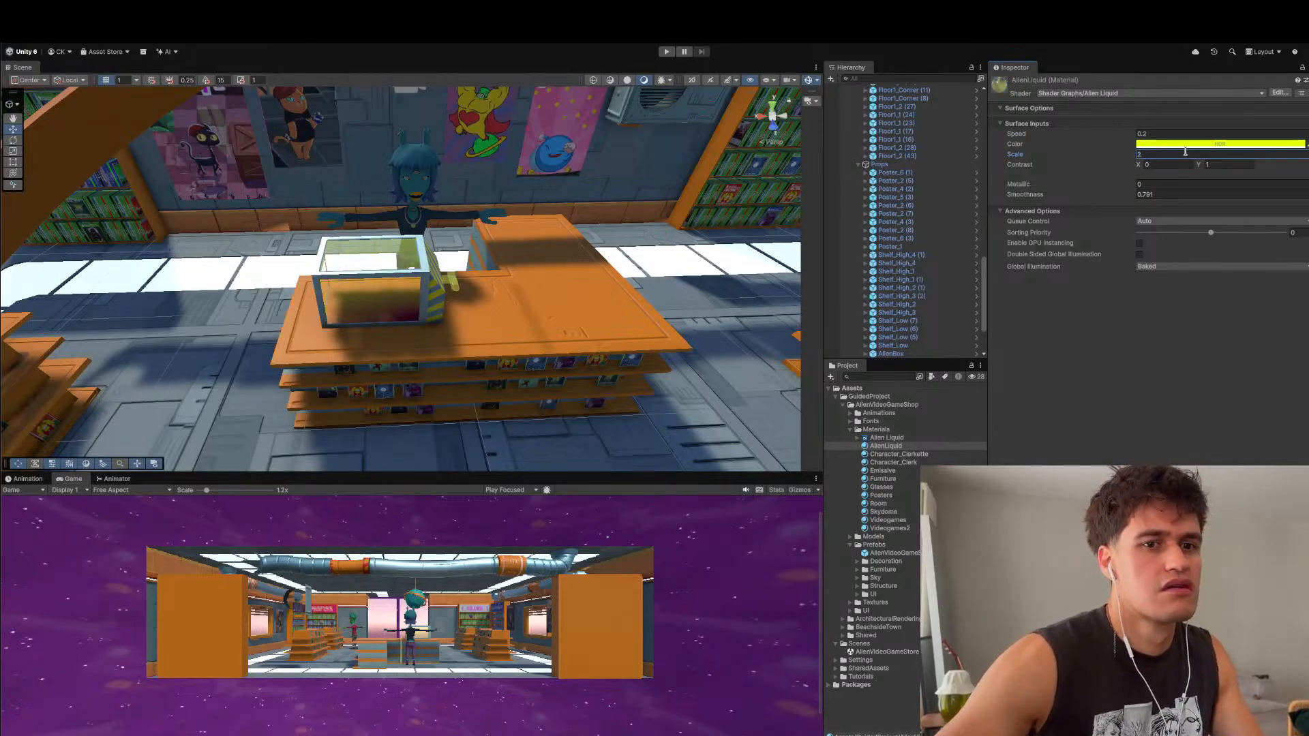
text(10)
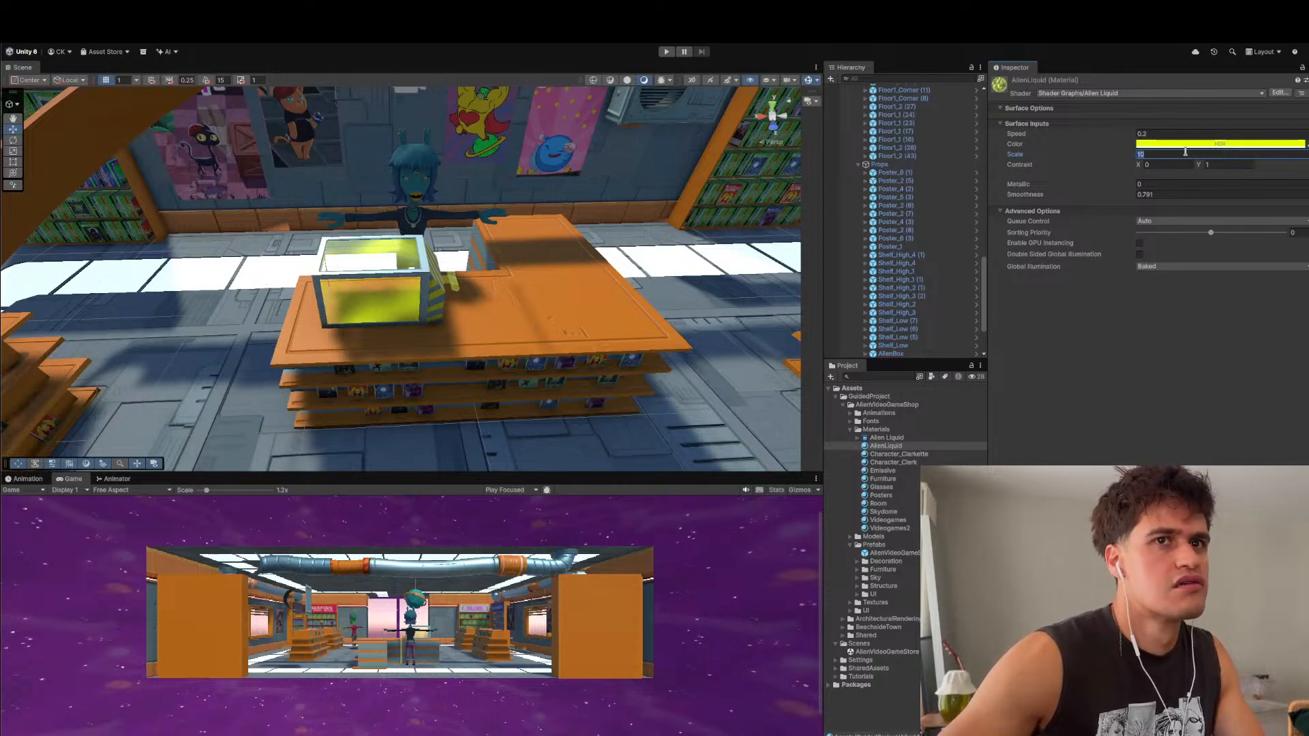
key(BackSpace)
key(BackSpace)
text(20)
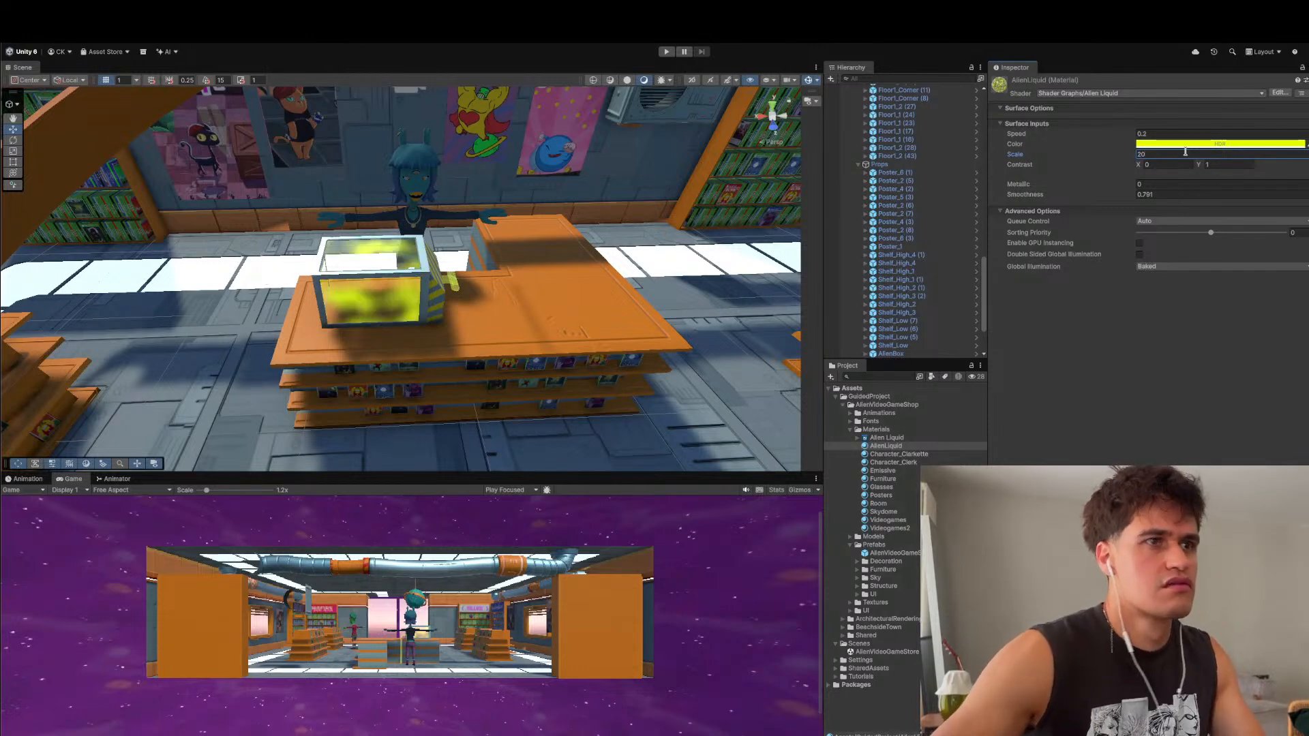
- Set the AlienLiquid material's Contrast to 0.2 in X and 0.5 in Y
click(1230, 165)
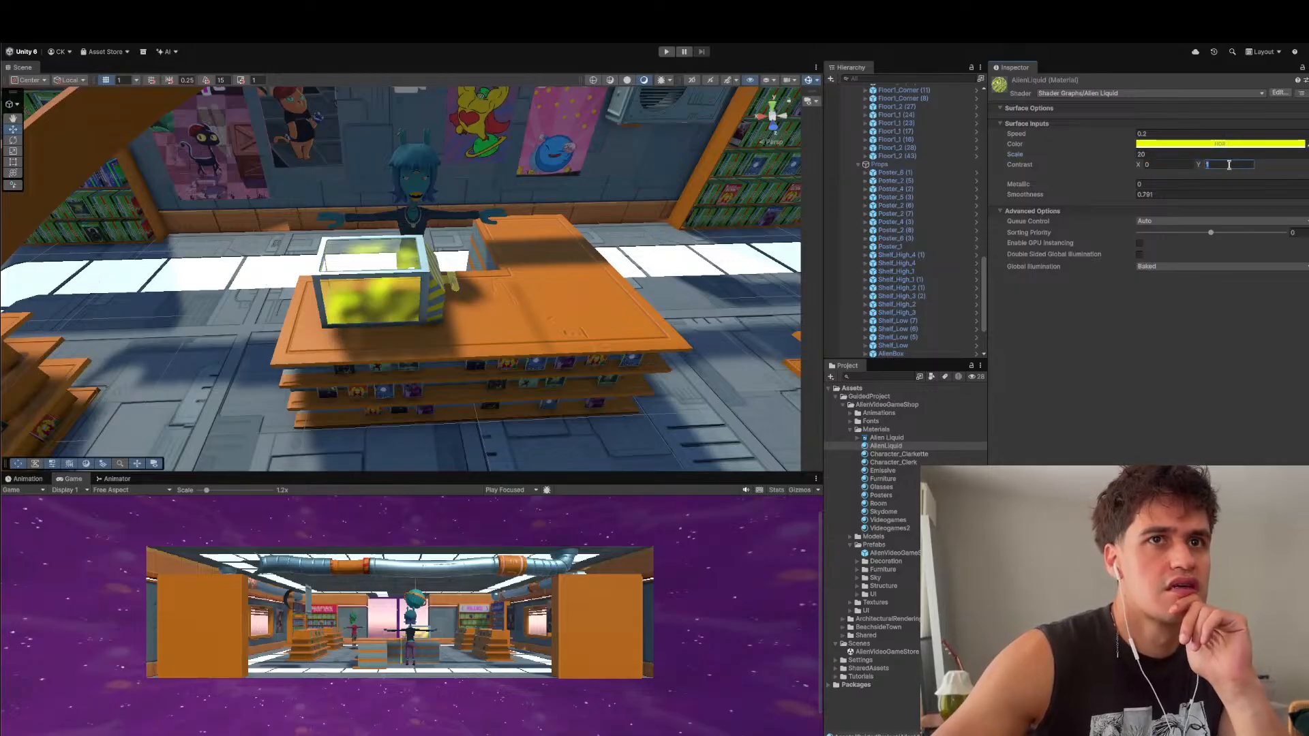
text(0.4)
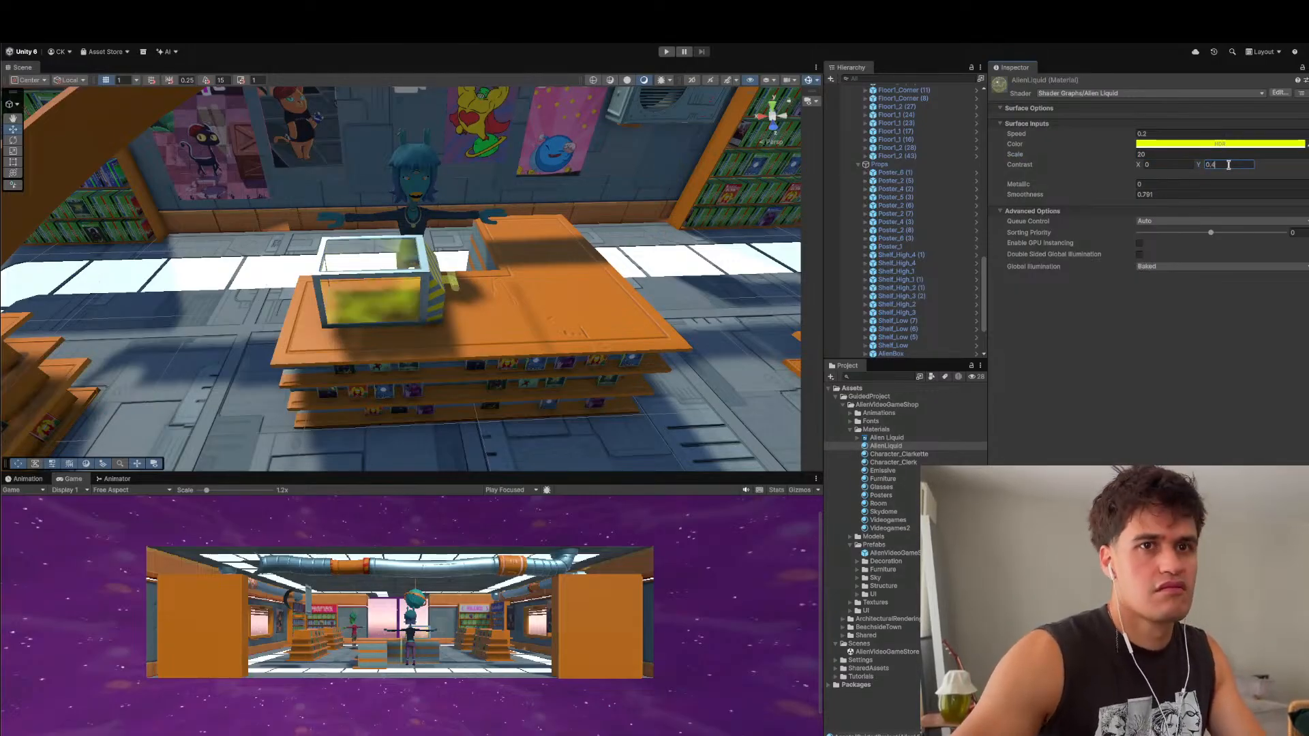
key(BackSpace)
text(5)
click(1181, 166)
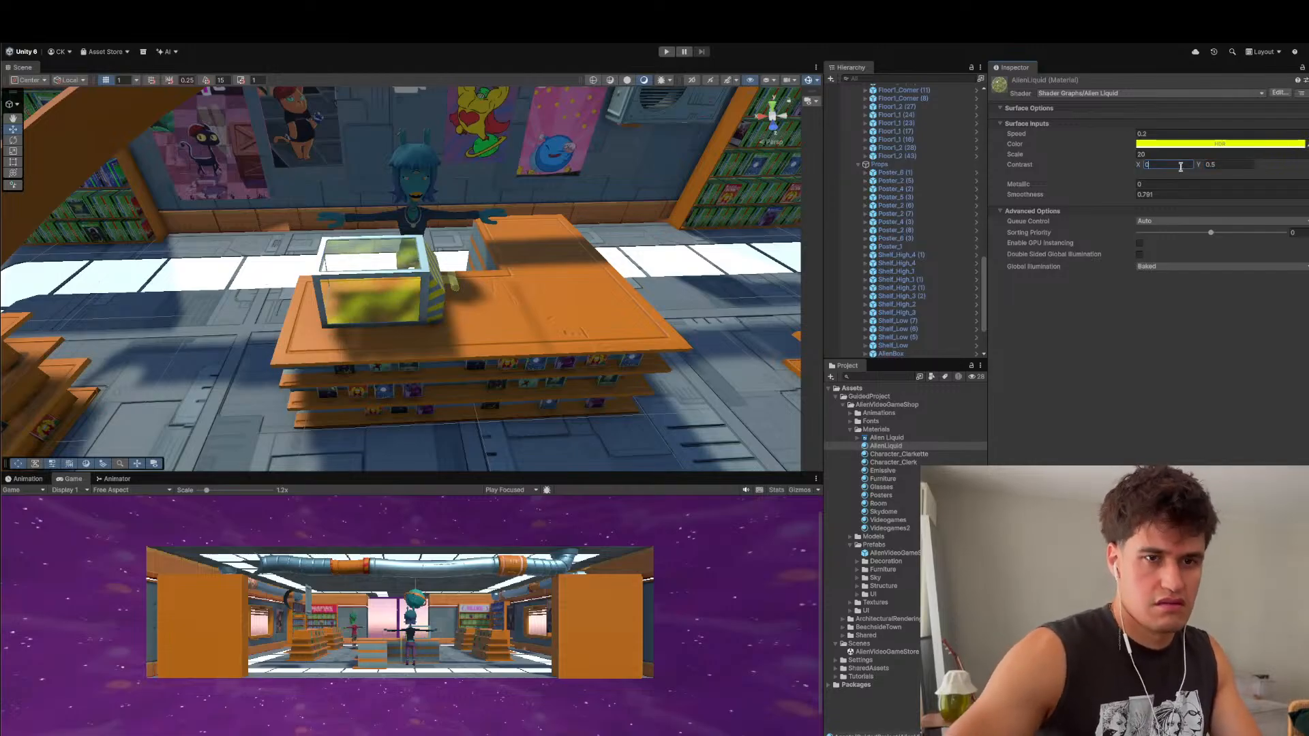
text(0.2)
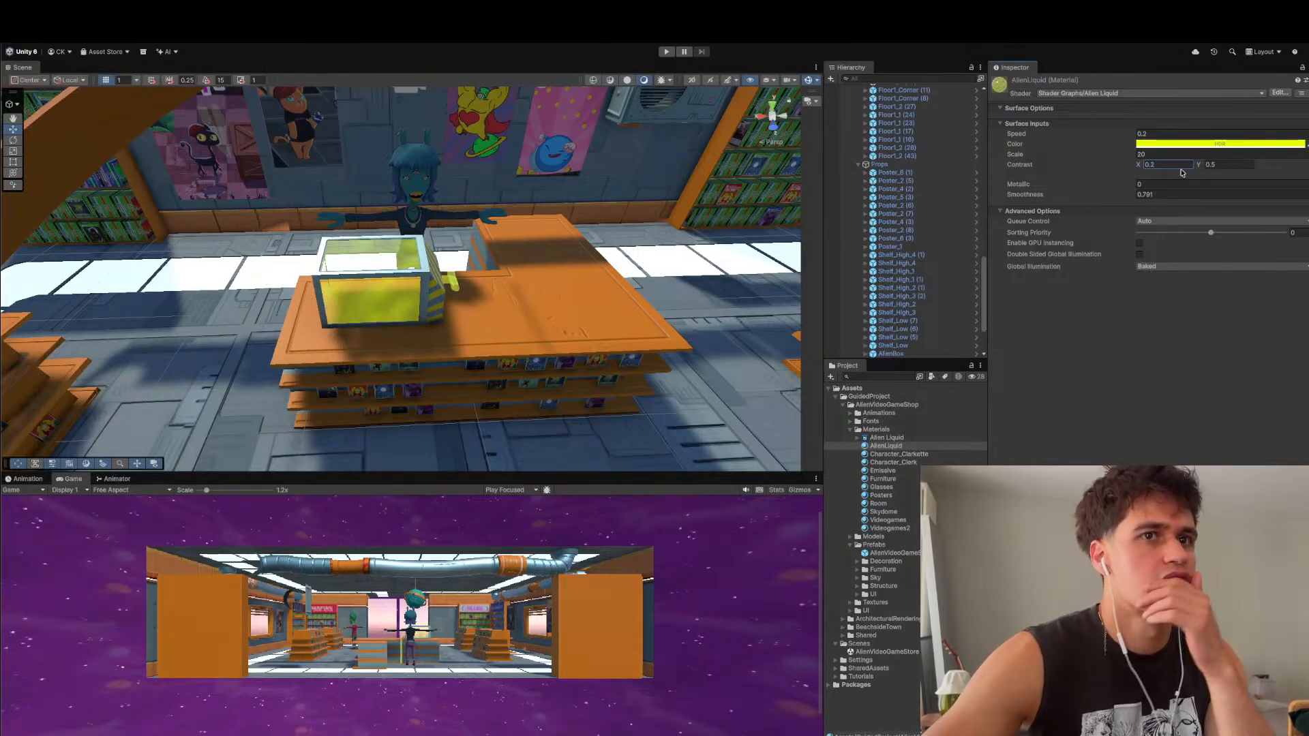
- Set both Metallic and Smoothness of the AlienLiquid material to 1
click(1148, 184)
text(1)
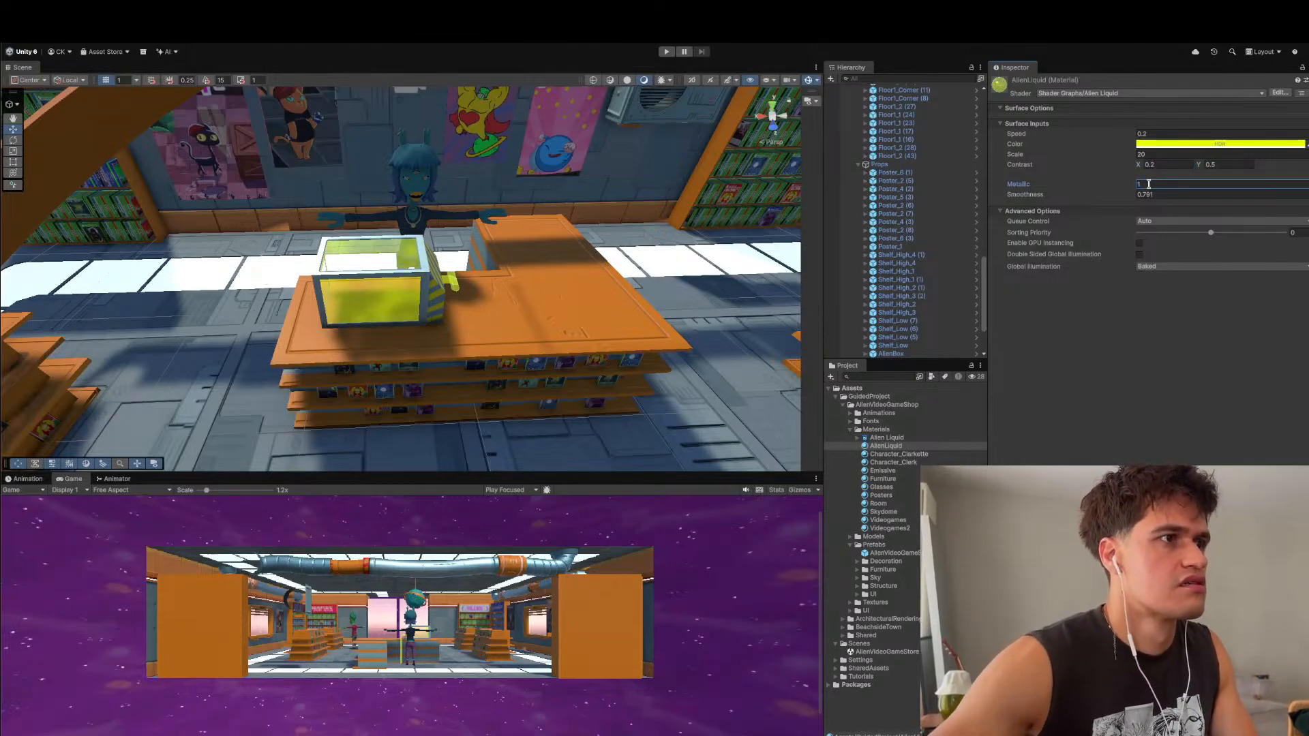
click(1163, 192)
text(2.42)
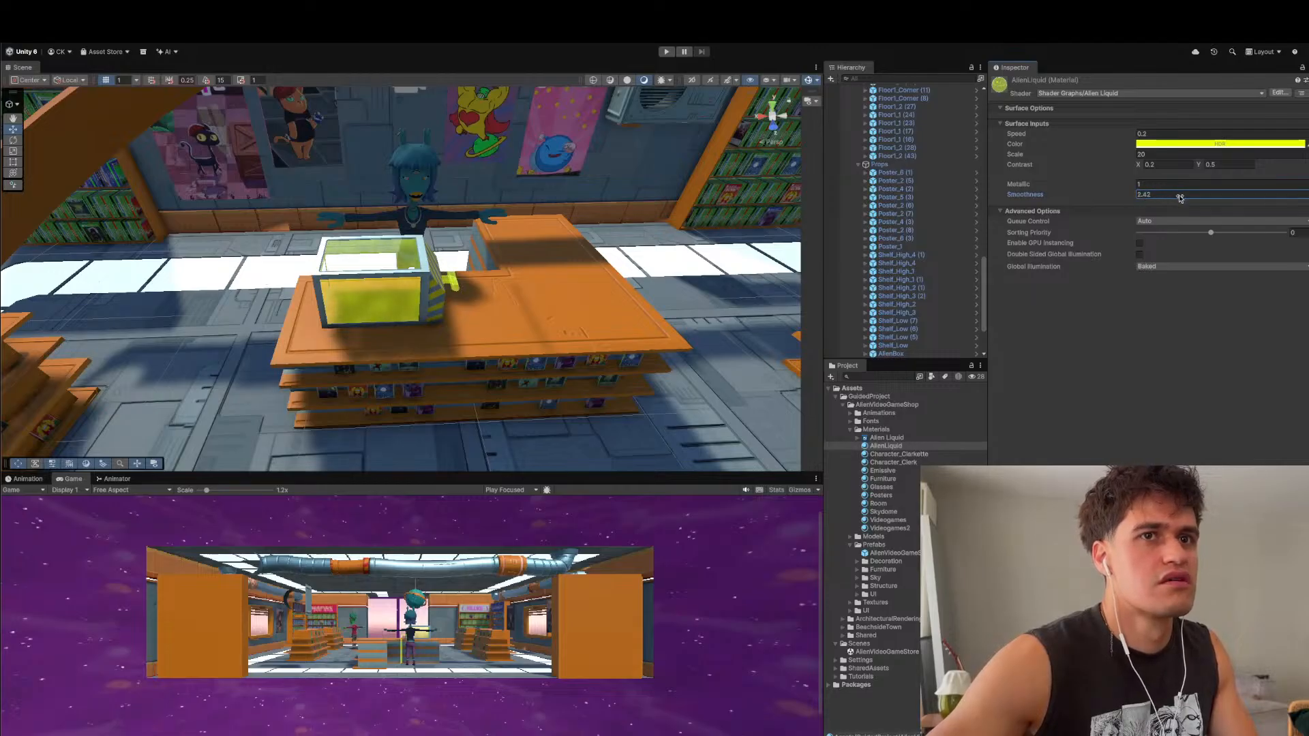
key(BackSpace)
key(BackSpace)
key(BackSpace)
key(BackSpace)
text(1)
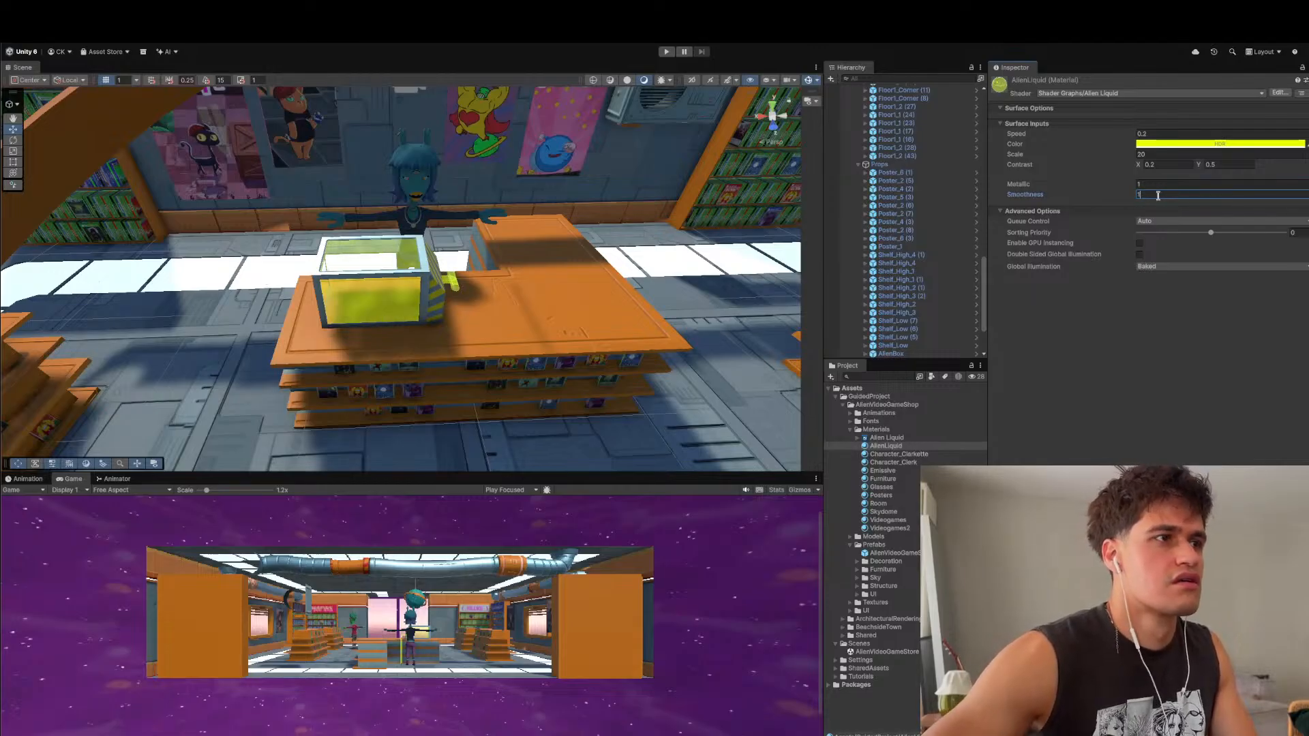
- Raise the HDR intensity of the AlienLiquid material's Color to 1
click(1220, 144)
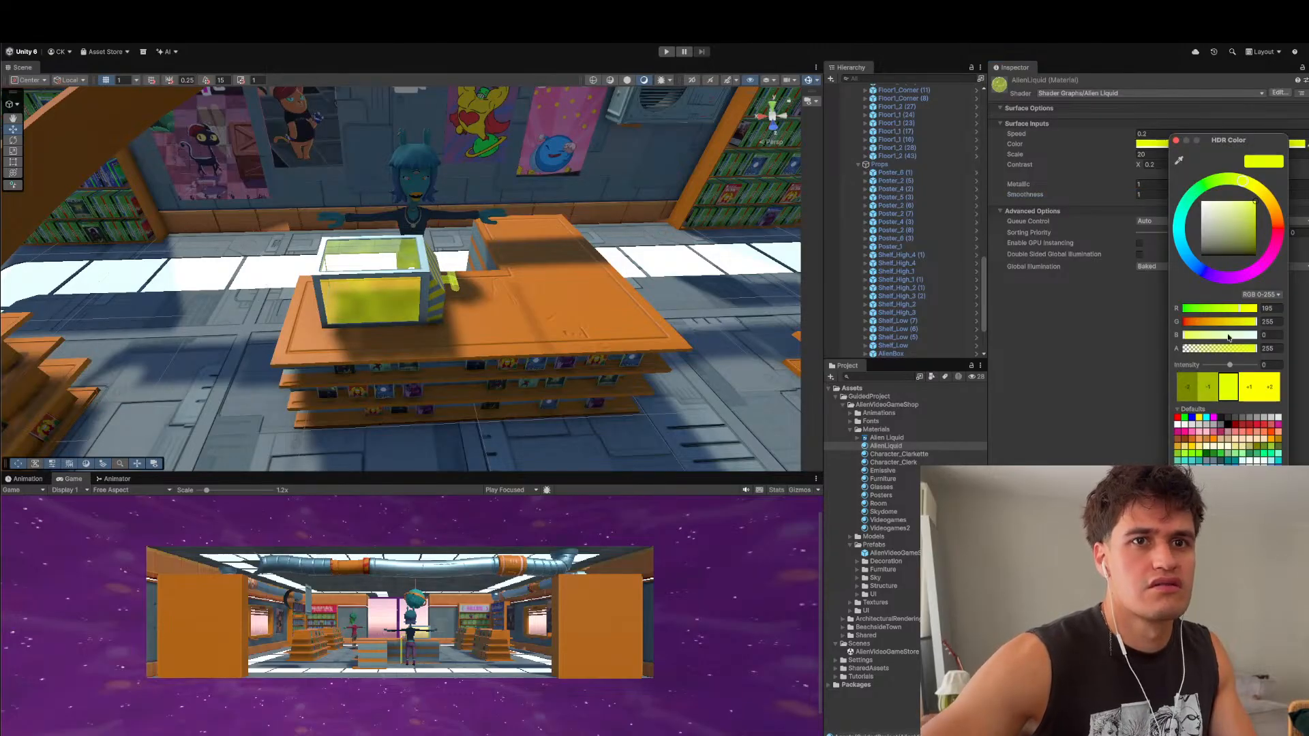
click(1250, 389)
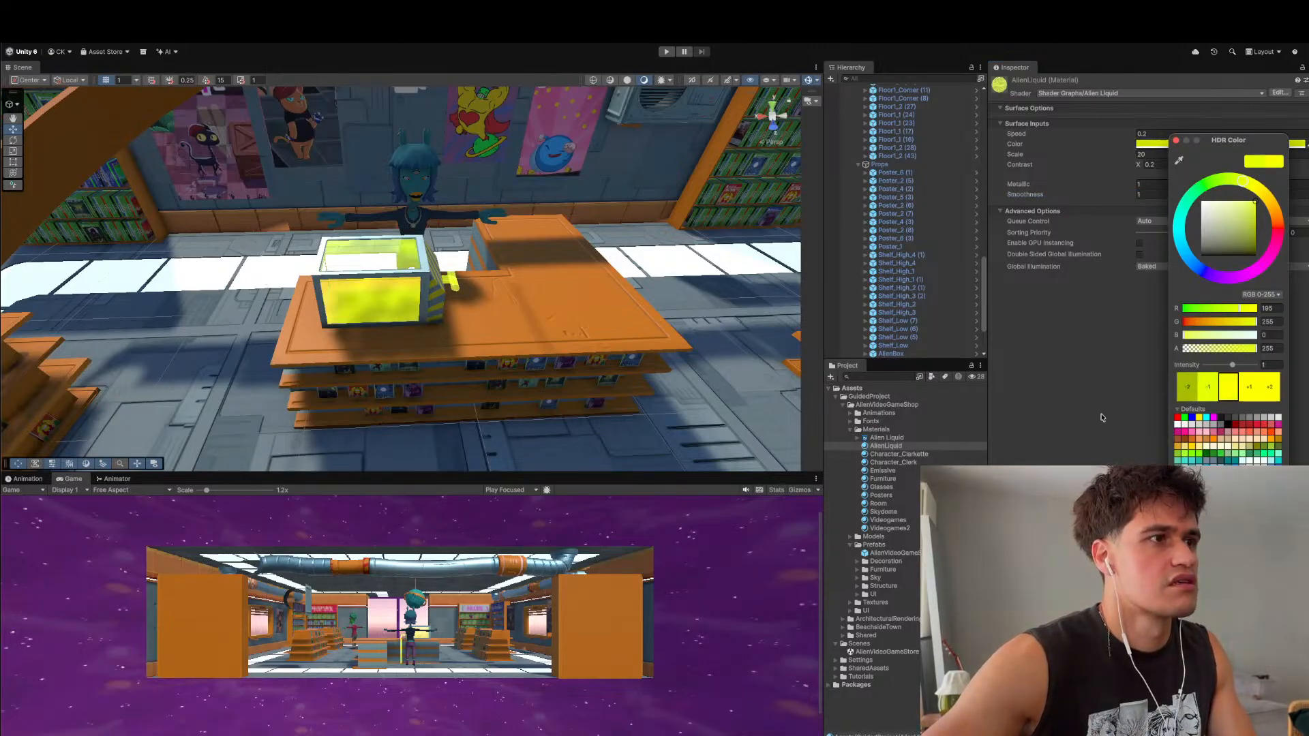
scroll(342, 272, up, 10)
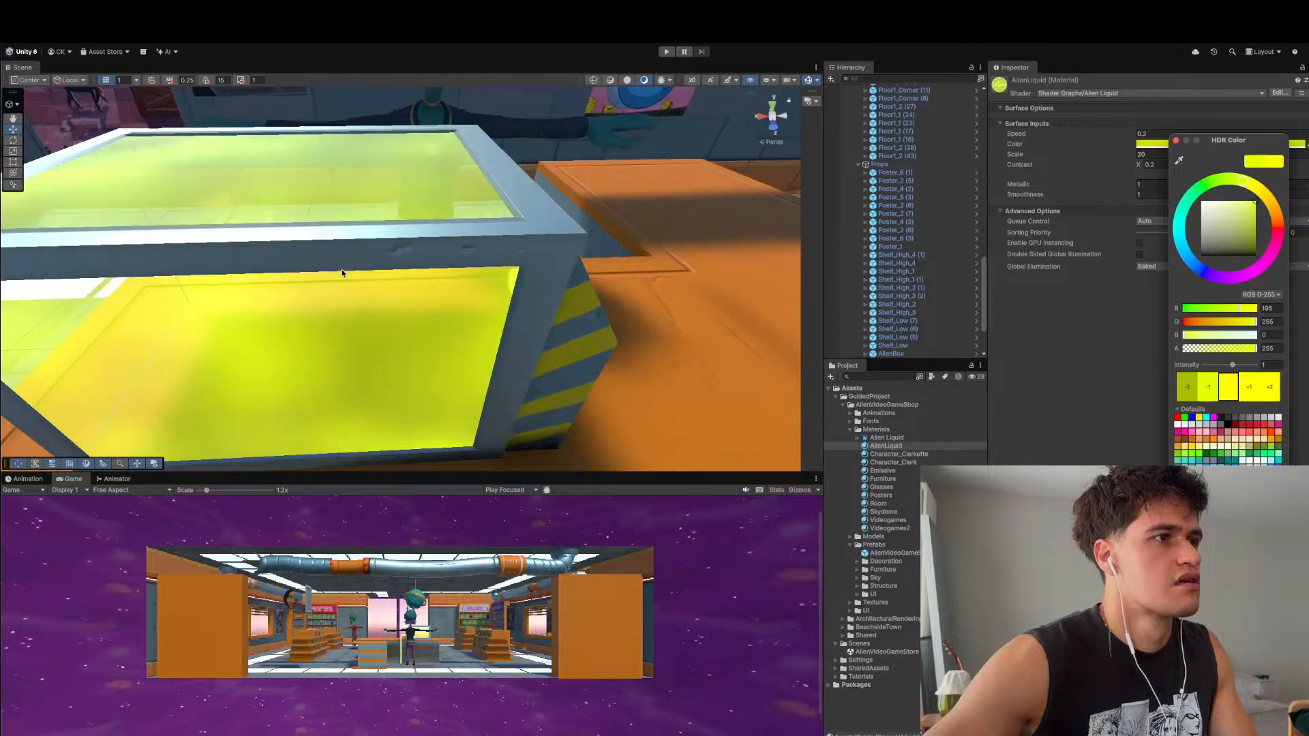
scroll(615, 325, down, 5)
- Examine the liquid effect on the AlienBox tank in the scene, with the tank selected and deselected
click(643, 333)
click(642, 334)
scroll(642, 332, down, 3)
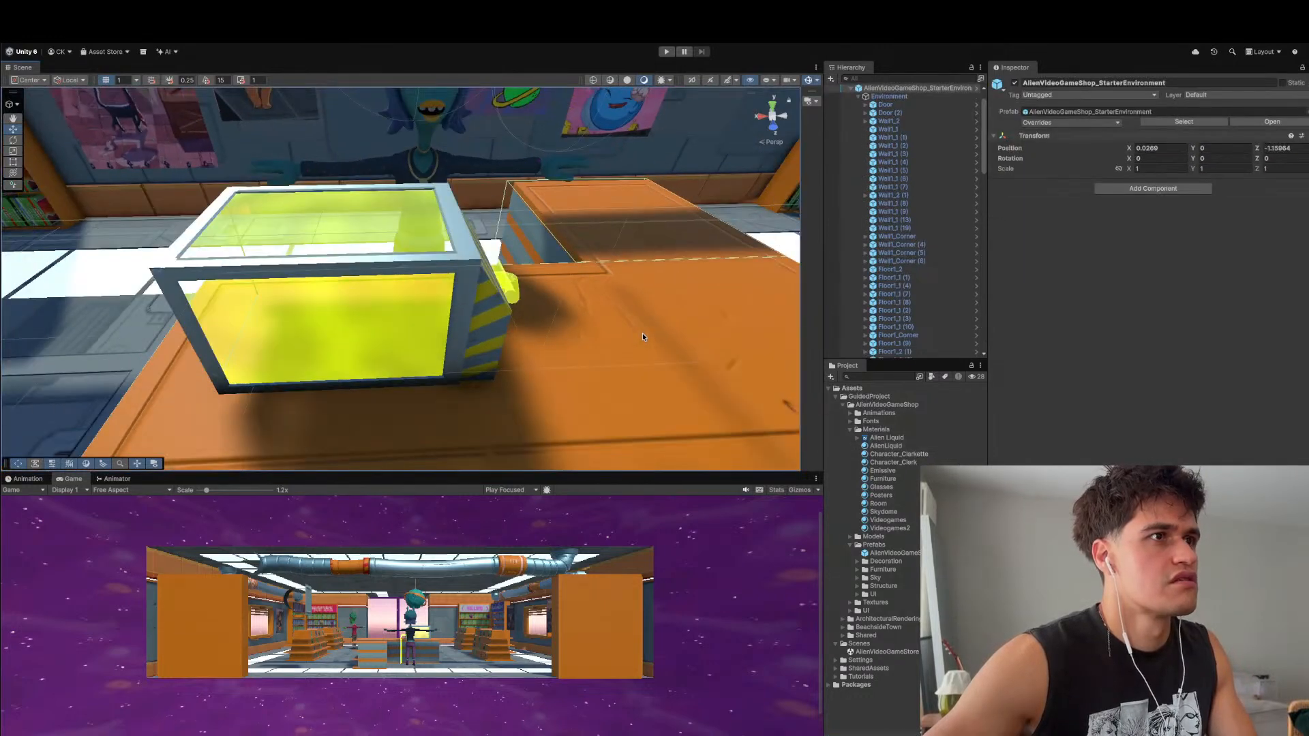
click(468, 309)
scroll(468, 305, down, 3)
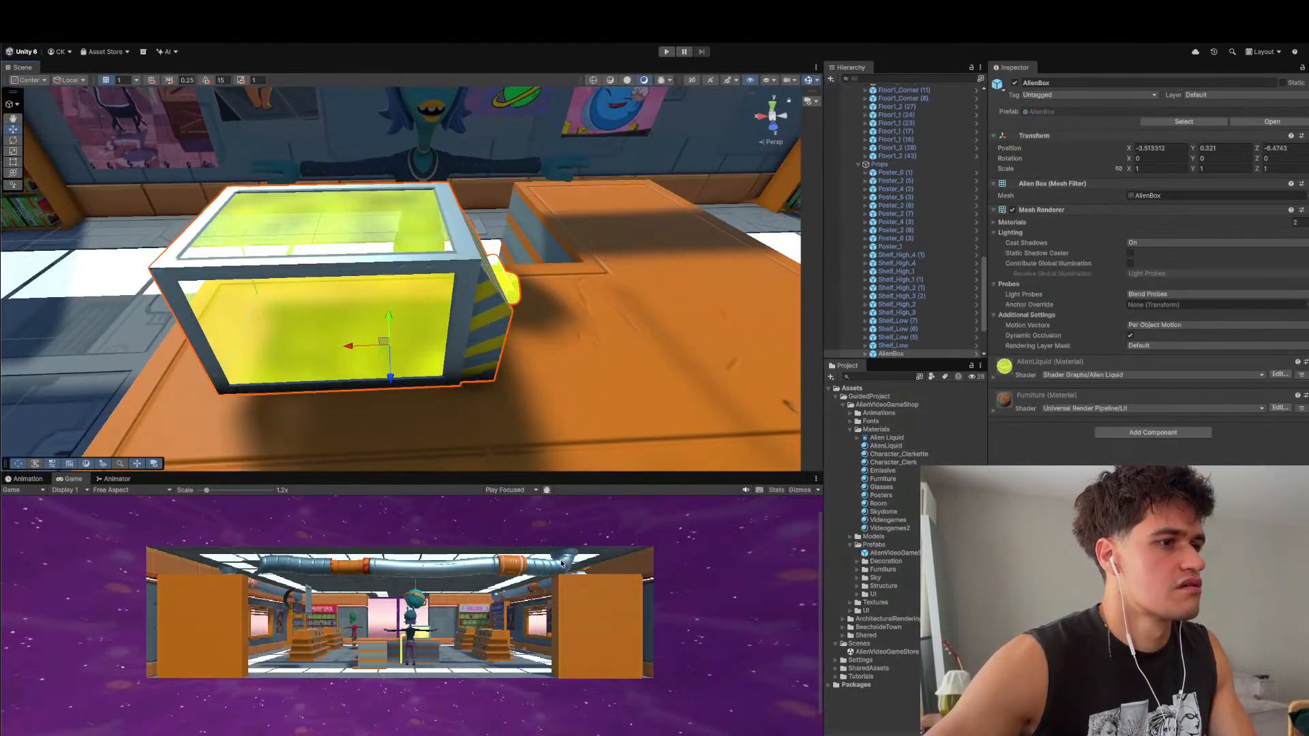
scroll(409, 614, down, 2)
scroll(532, 390, down, 3)
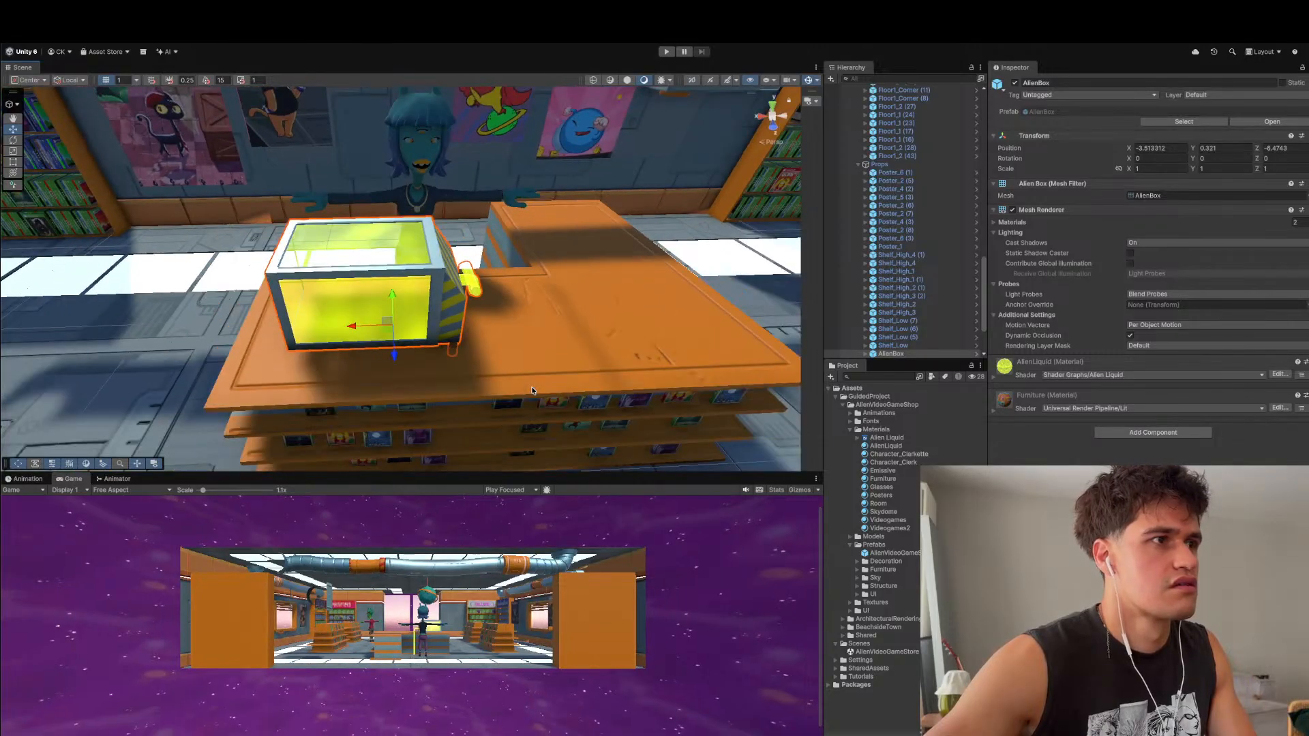
click(611, 356)
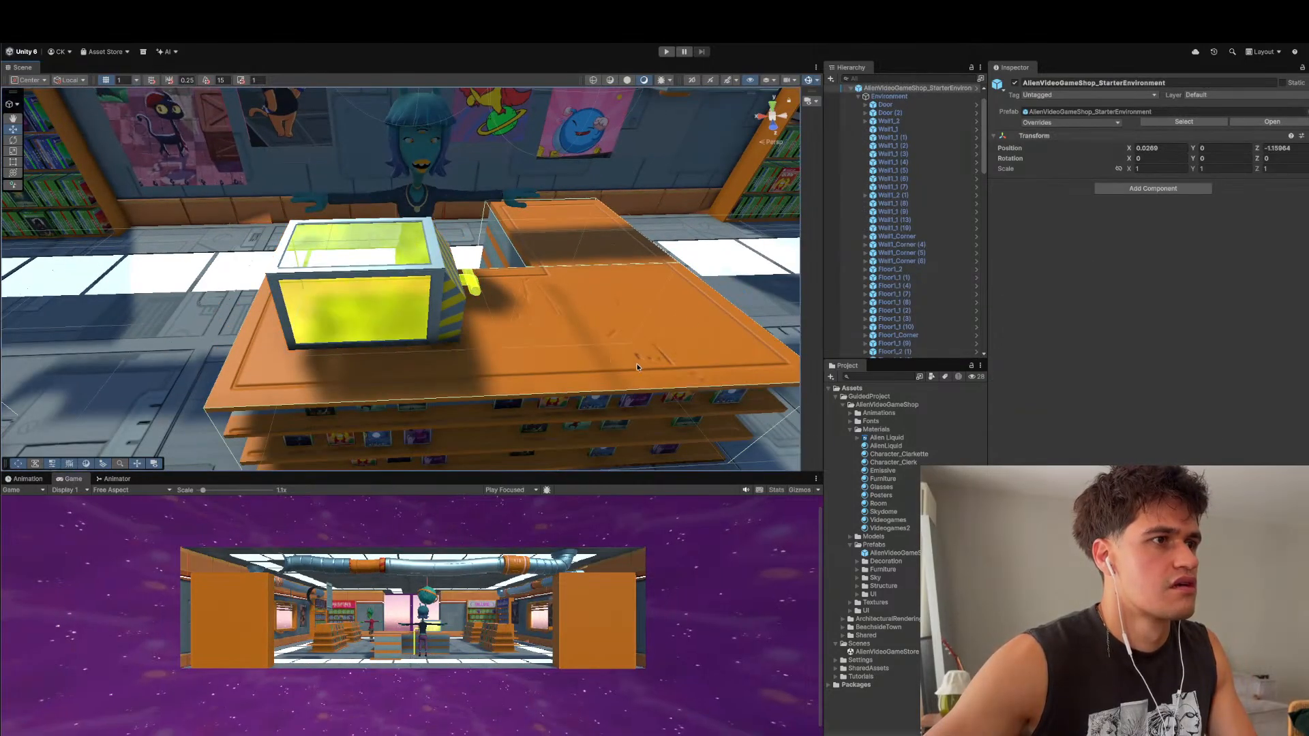
click(401, 296)
click(401, 296)
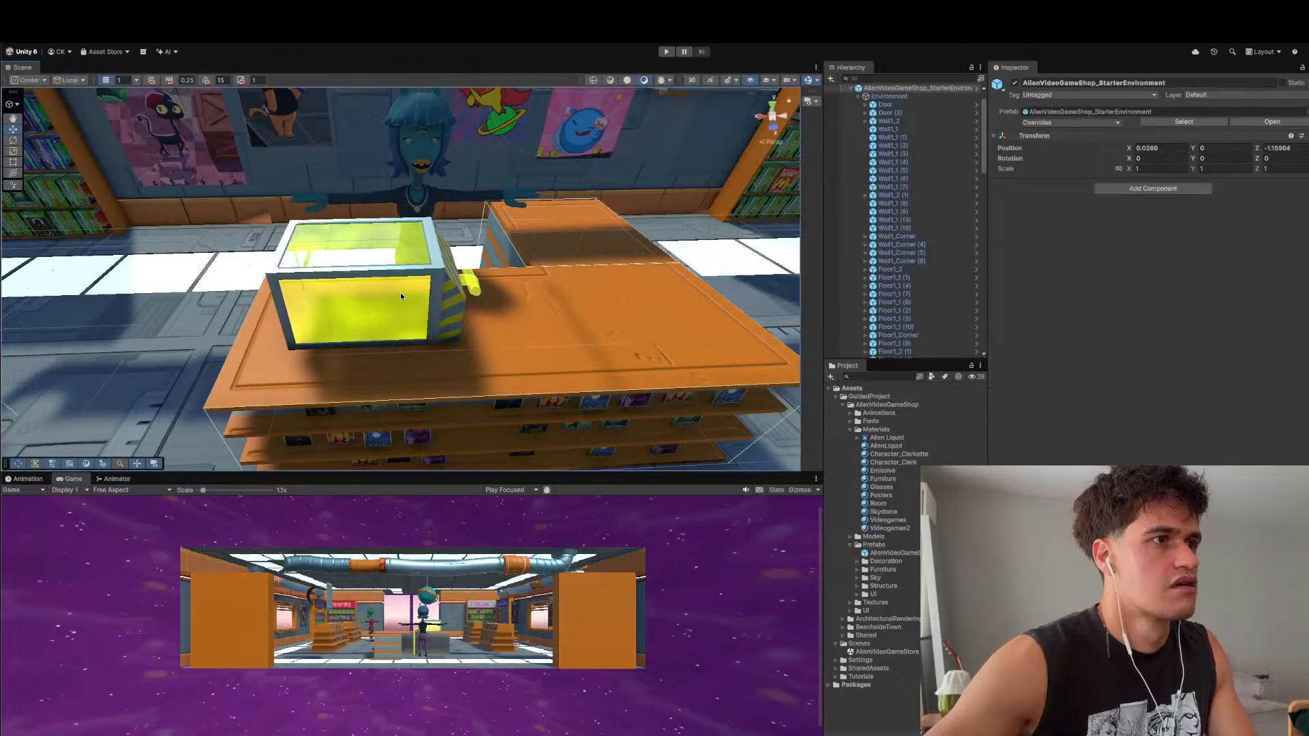
- Change the AlienLiquid material's HDR Color to a vivid green of about R 16, G 128, B 0
scroll(563, 409, down, 3)
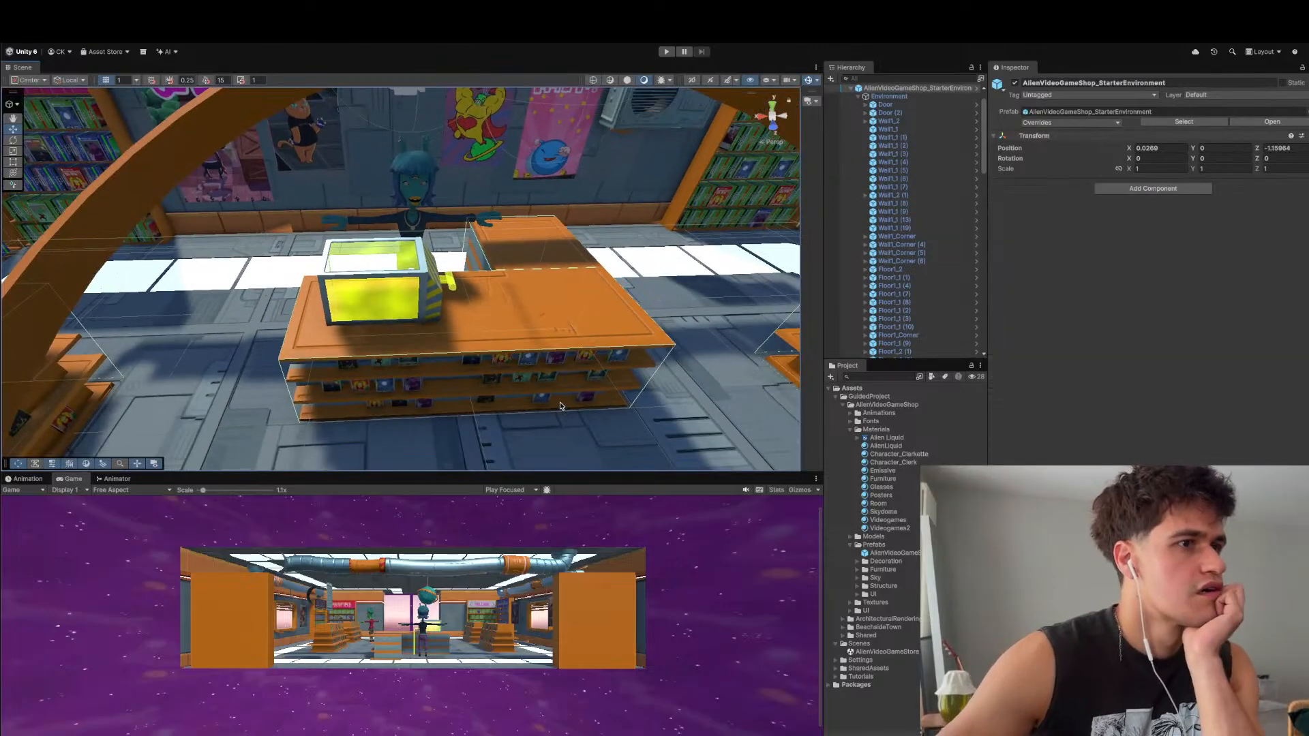
scroll(560, 406, up, 3)
scroll(568, 313, up, 3)
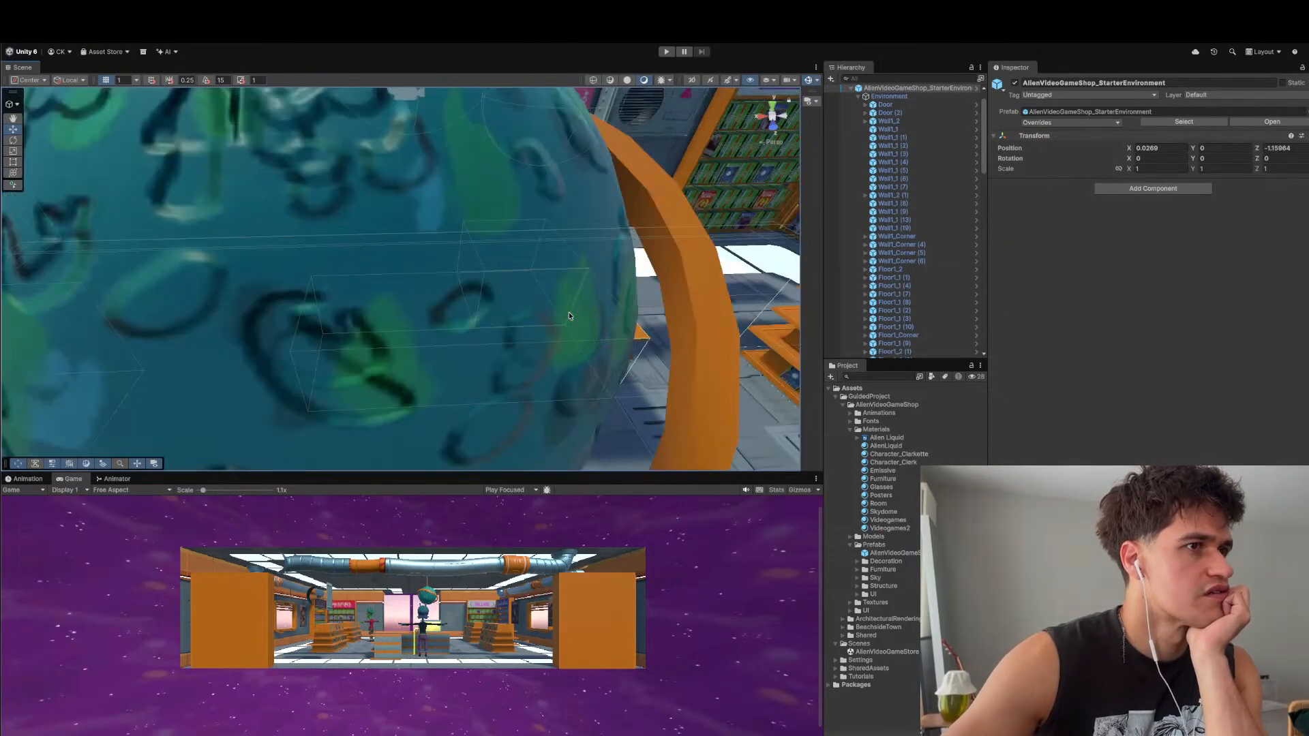
scroll(568, 312, down, 3)
click(421, 312)
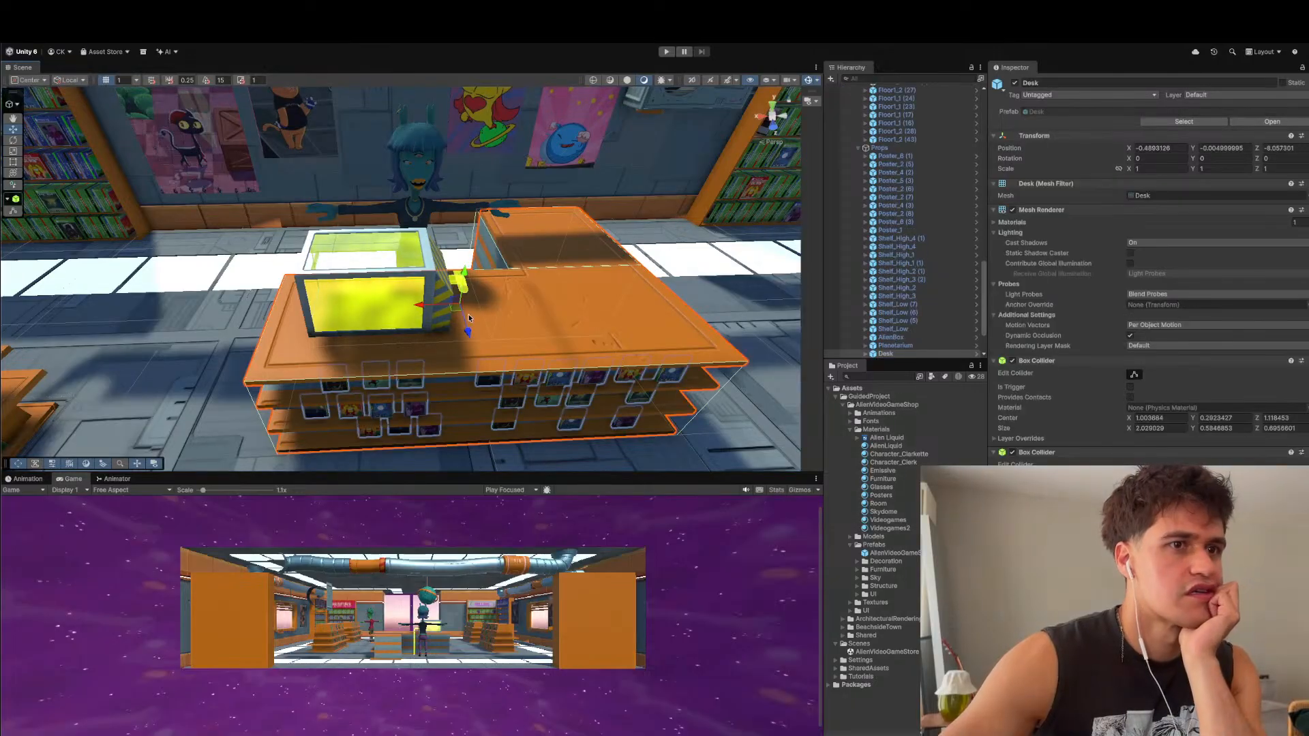
click(885, 446)
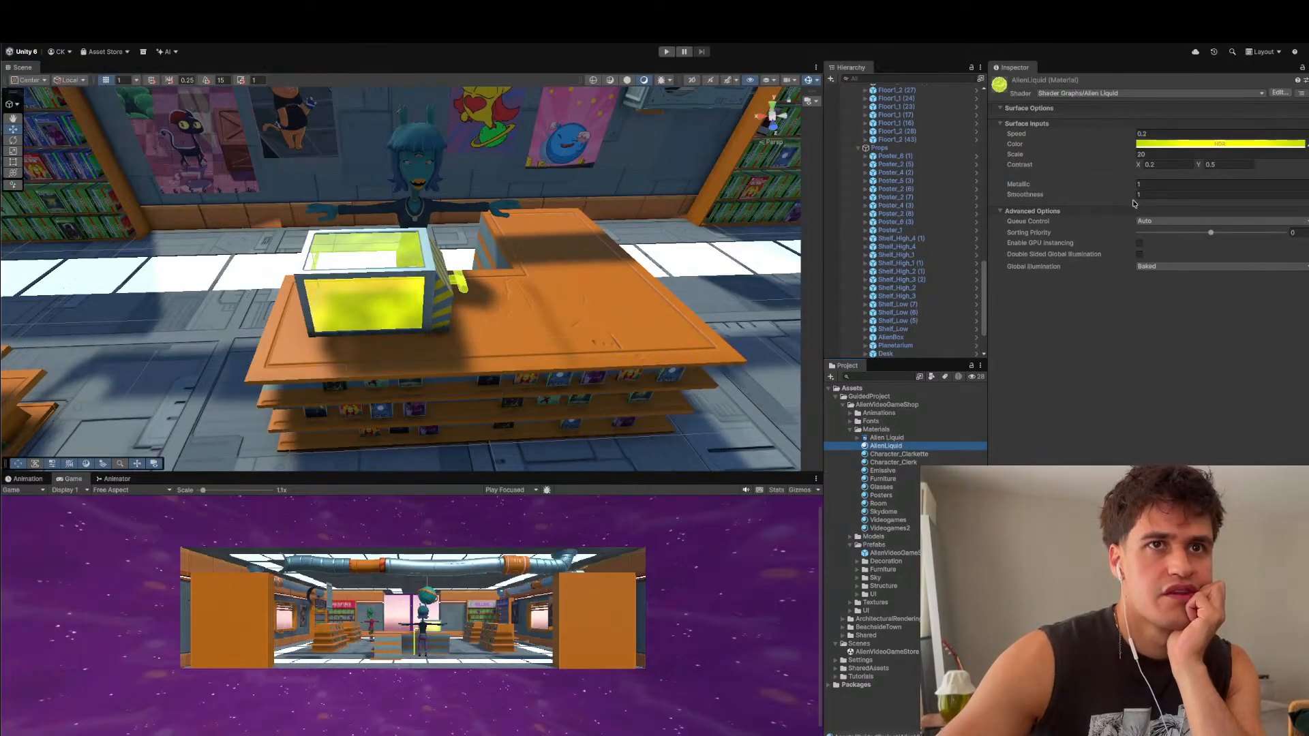
click(1146, 144)
click(1188, 180)
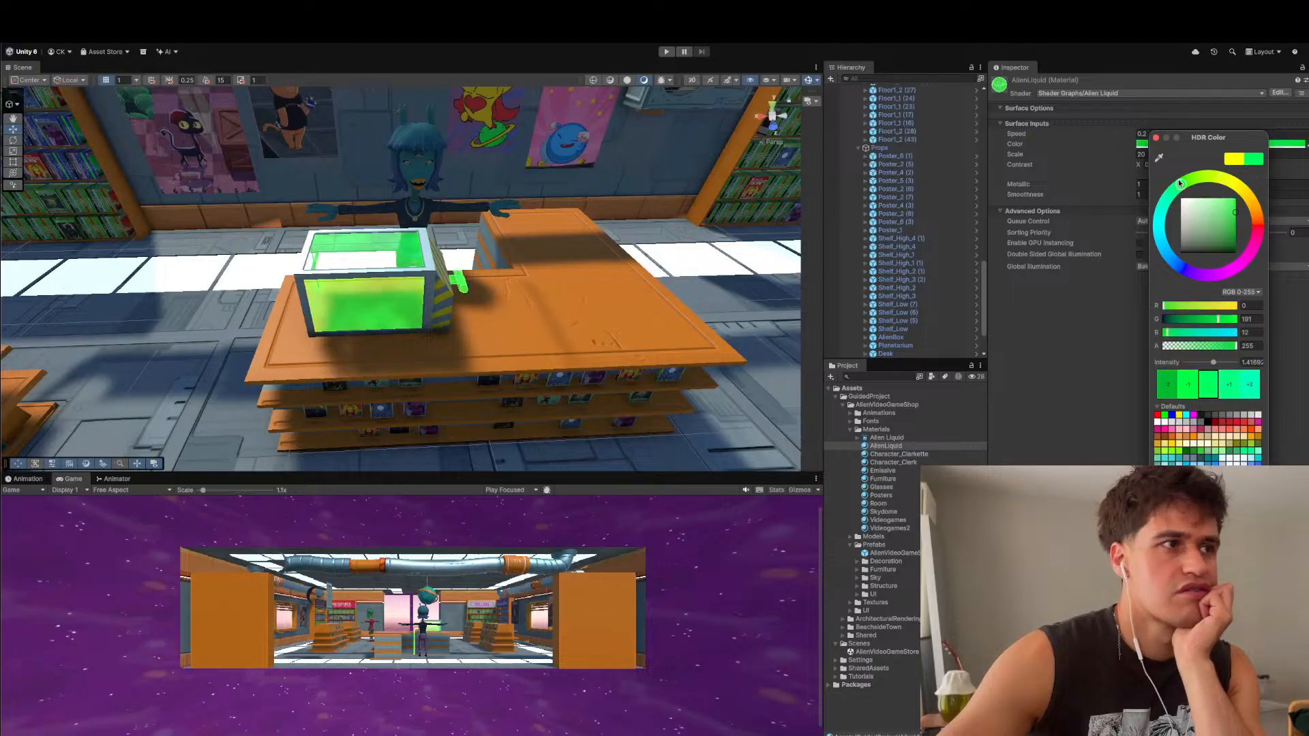
drag(1234, 213, 1242, 230)
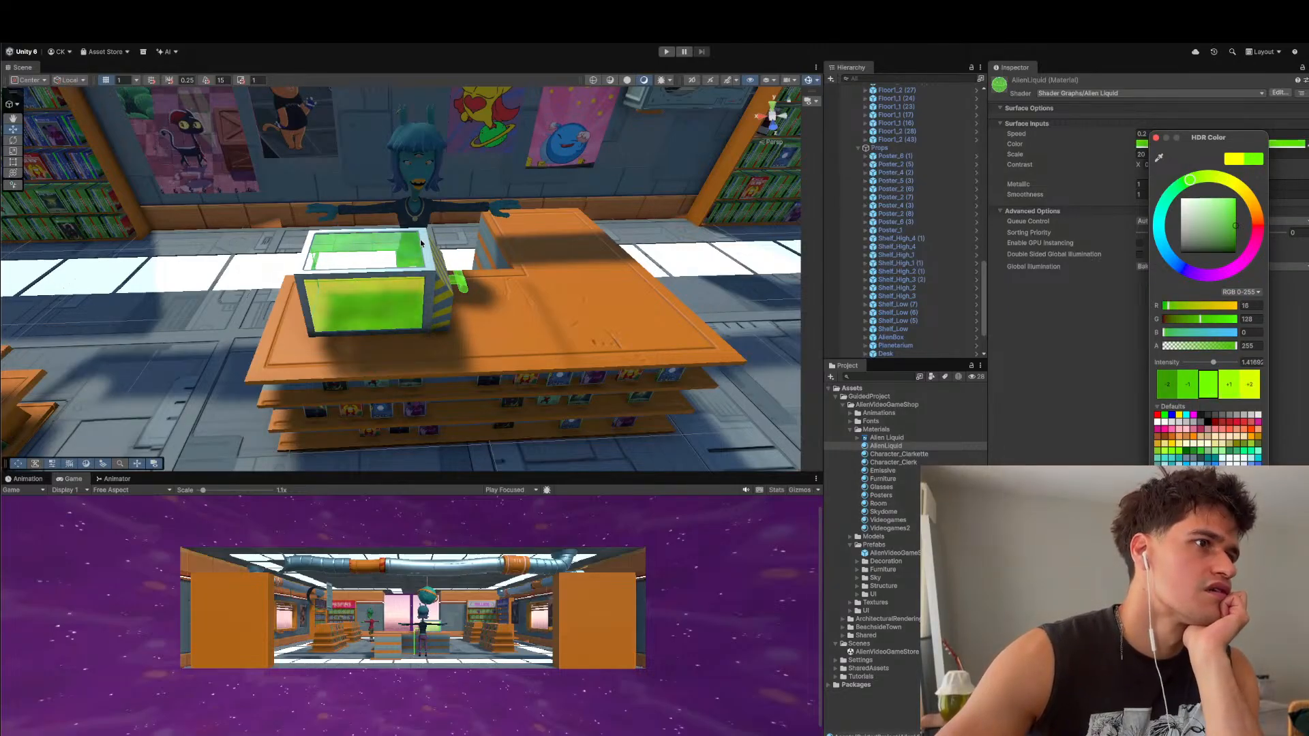
- Inspect the green liquid and the outlet pipe of the AlienBox tank up close in the scene
click(463, 289)
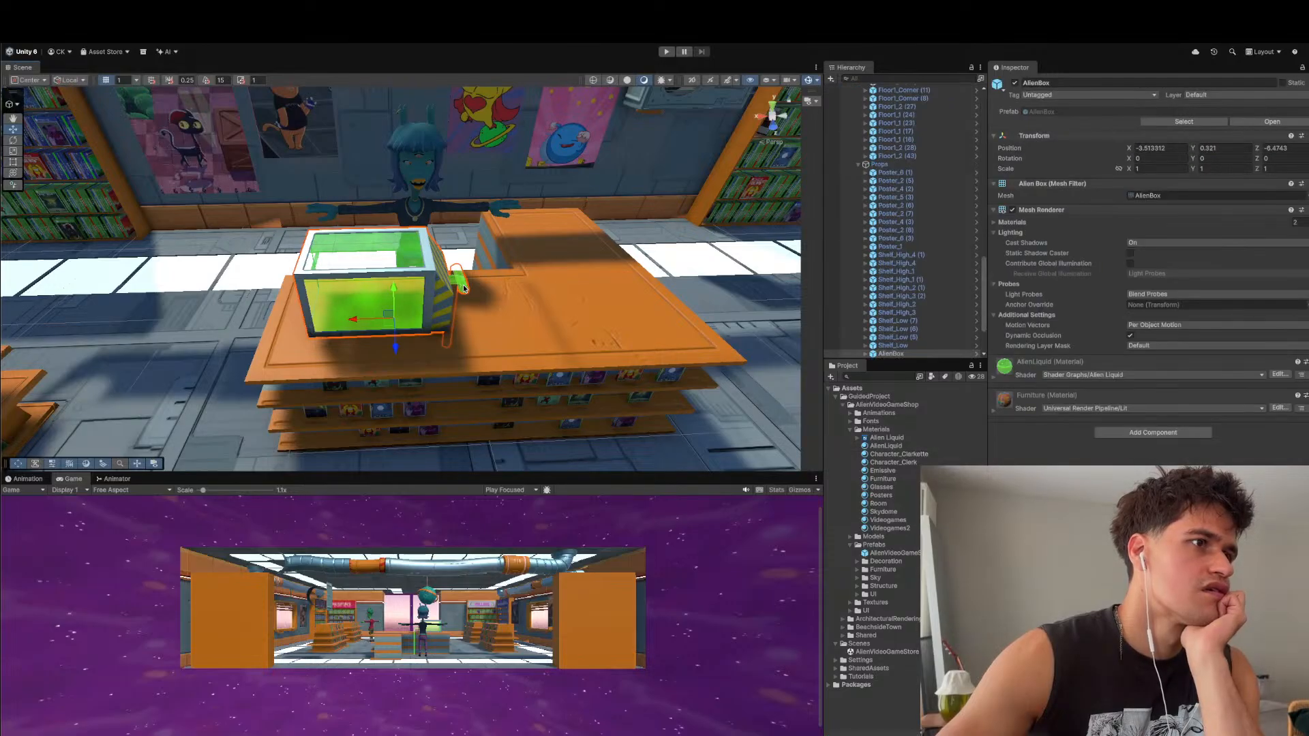
scroll(463, 287, up, 2)
middle_drag(464, 287, 294, 295)
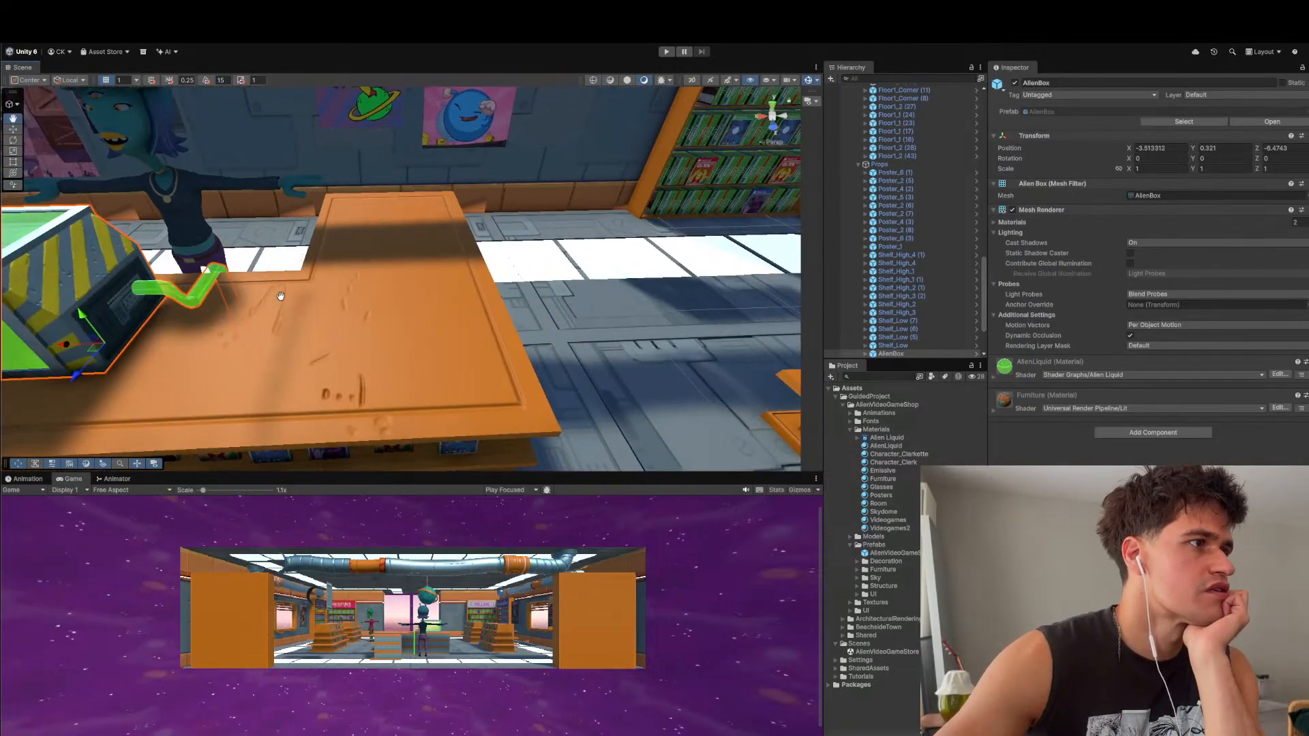
middle_drag(410, 287, 587, 282)
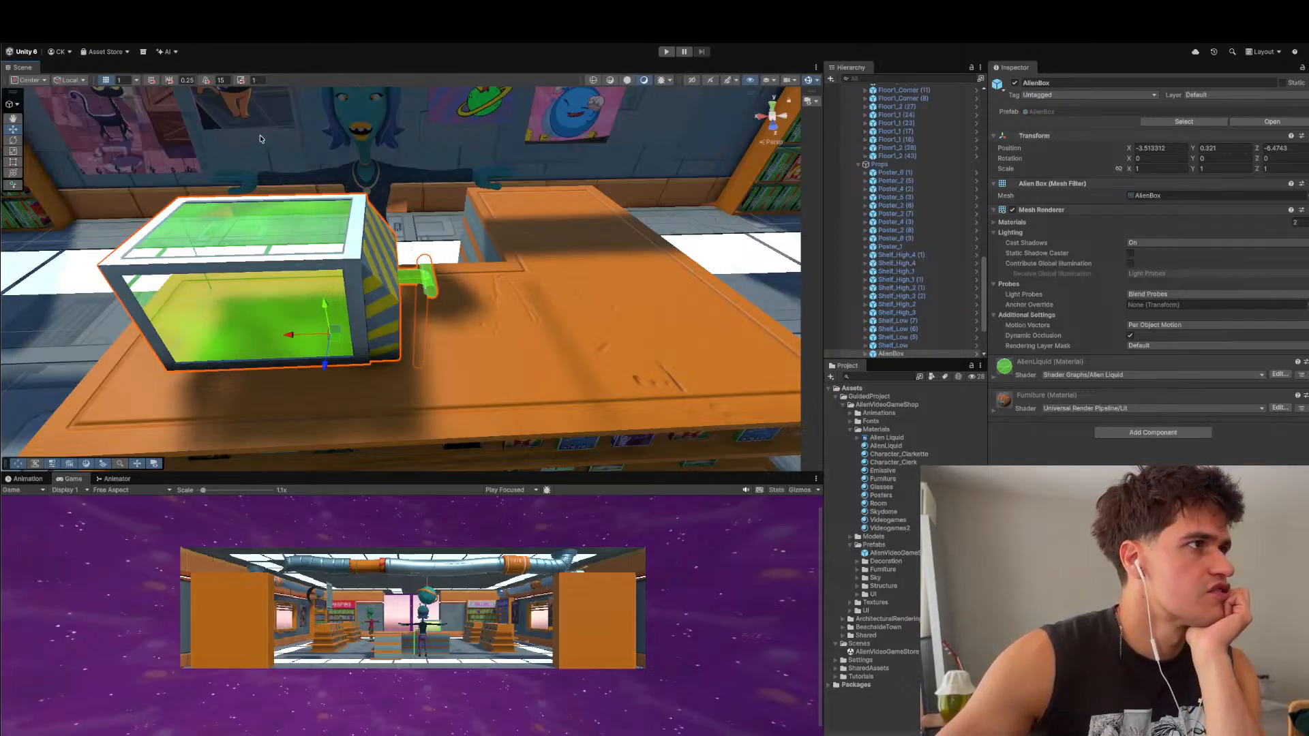
- Open the Alien Liquid shader graph and examine its node chain and the connections into the Fragment block
click(890, 438)
double_click(890, 438)
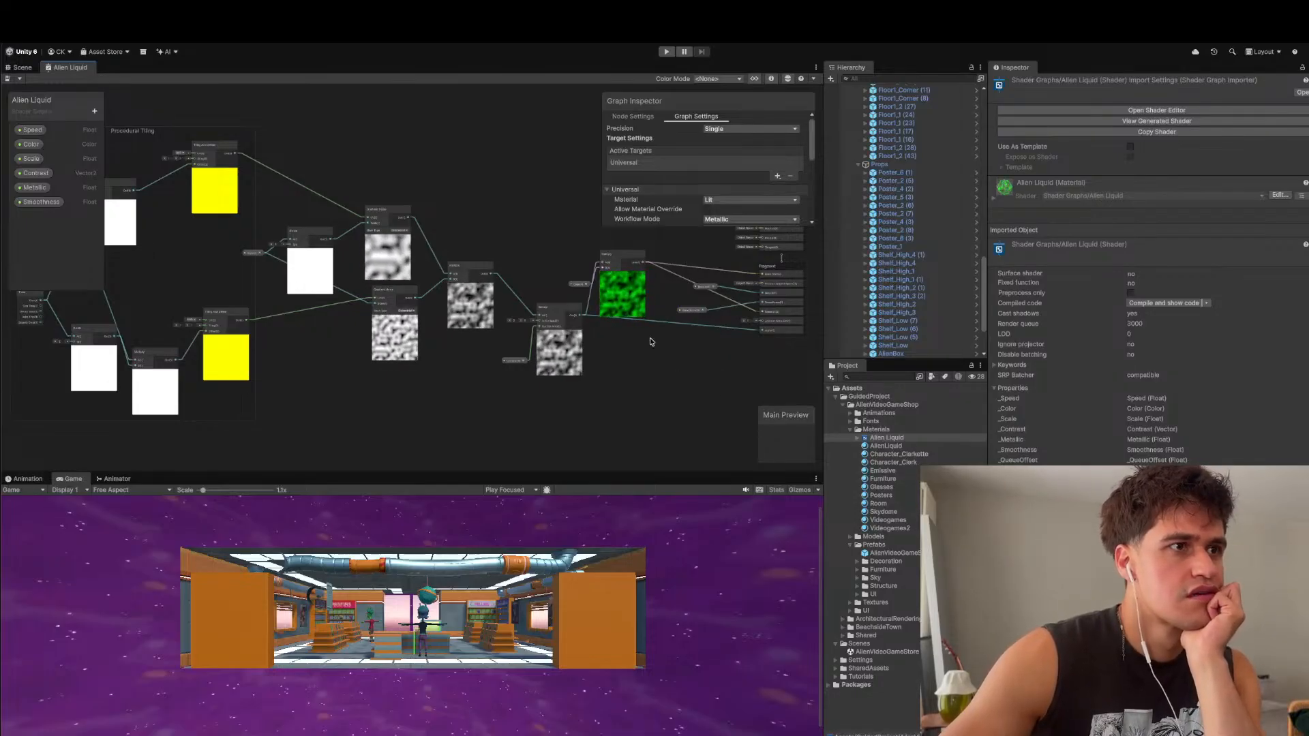
scroll(443, 341, down, 3)
scroll(648, 293, up, 2)
scroll(539, 314, down, 3)
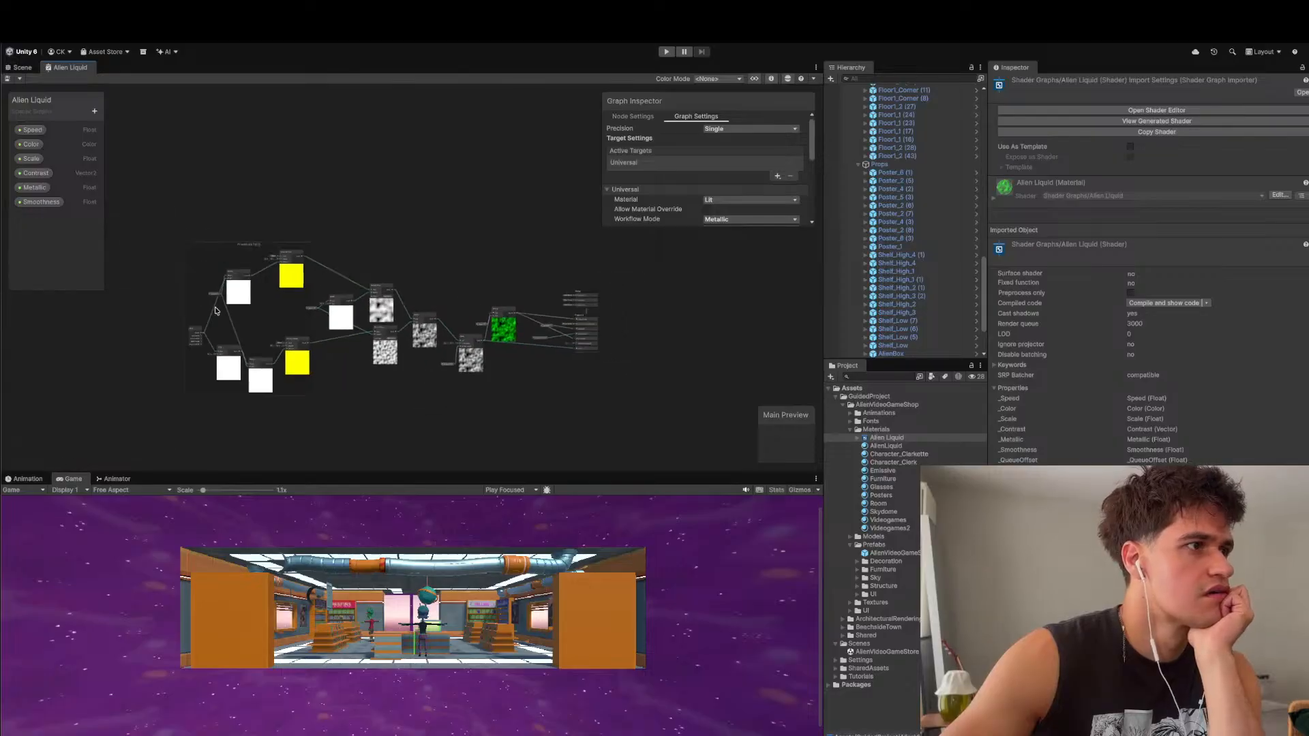
scroll(205, 320, up, 5)
scroll(202, 320, down, 4)
scroll(599, 348, up, 6)
scroll(599, 348, up, 4)
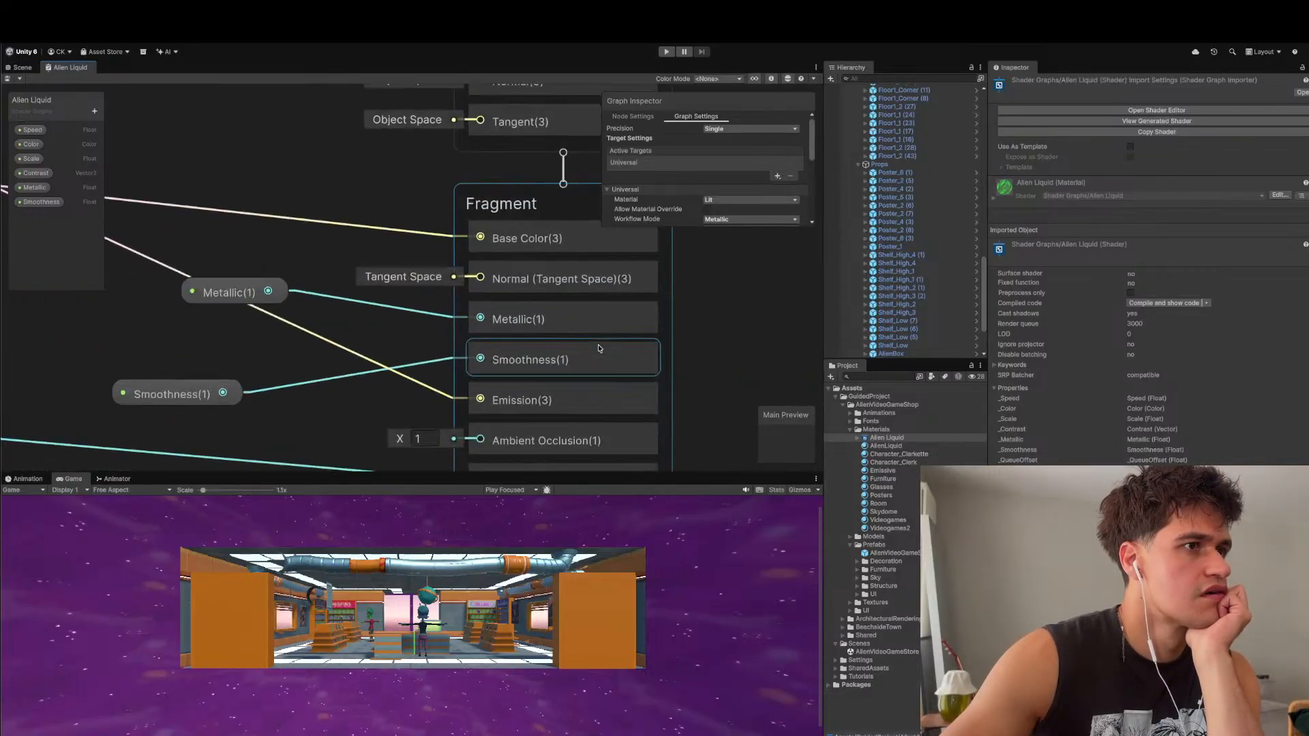
scroll(599, 349, down, 4)
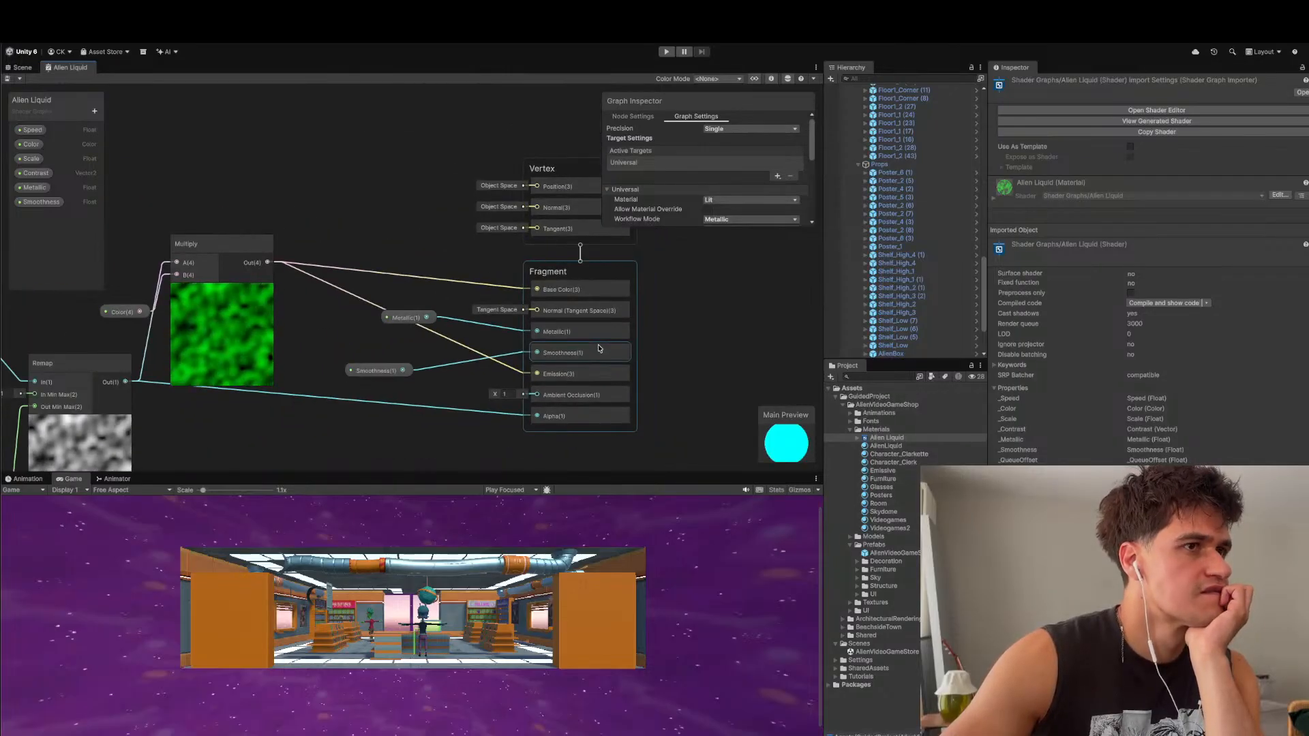
- Review the Alien Liquid graph's Universal settings, including surface type and blending mode, and return to the scene view
scroll(659, 207, down, 5)
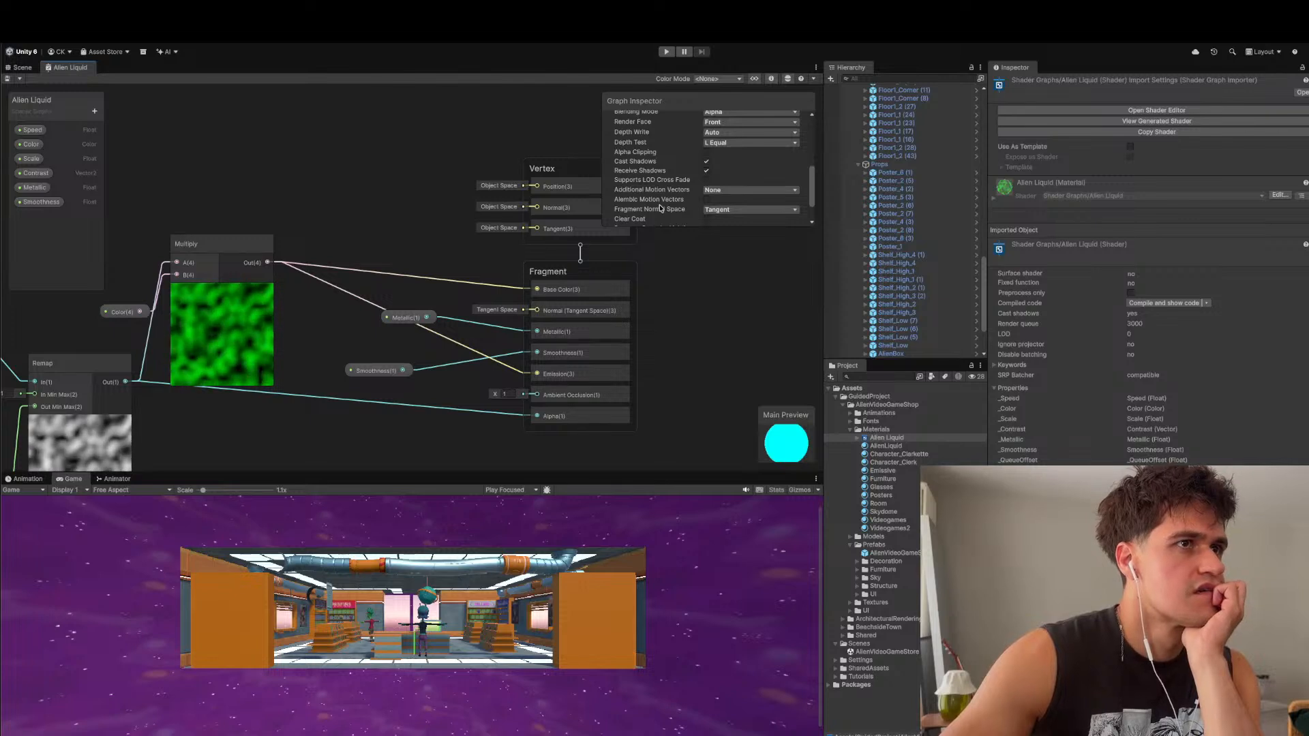
scroll(660, 207, up, 1)
scroll(660, 208, up, 1)
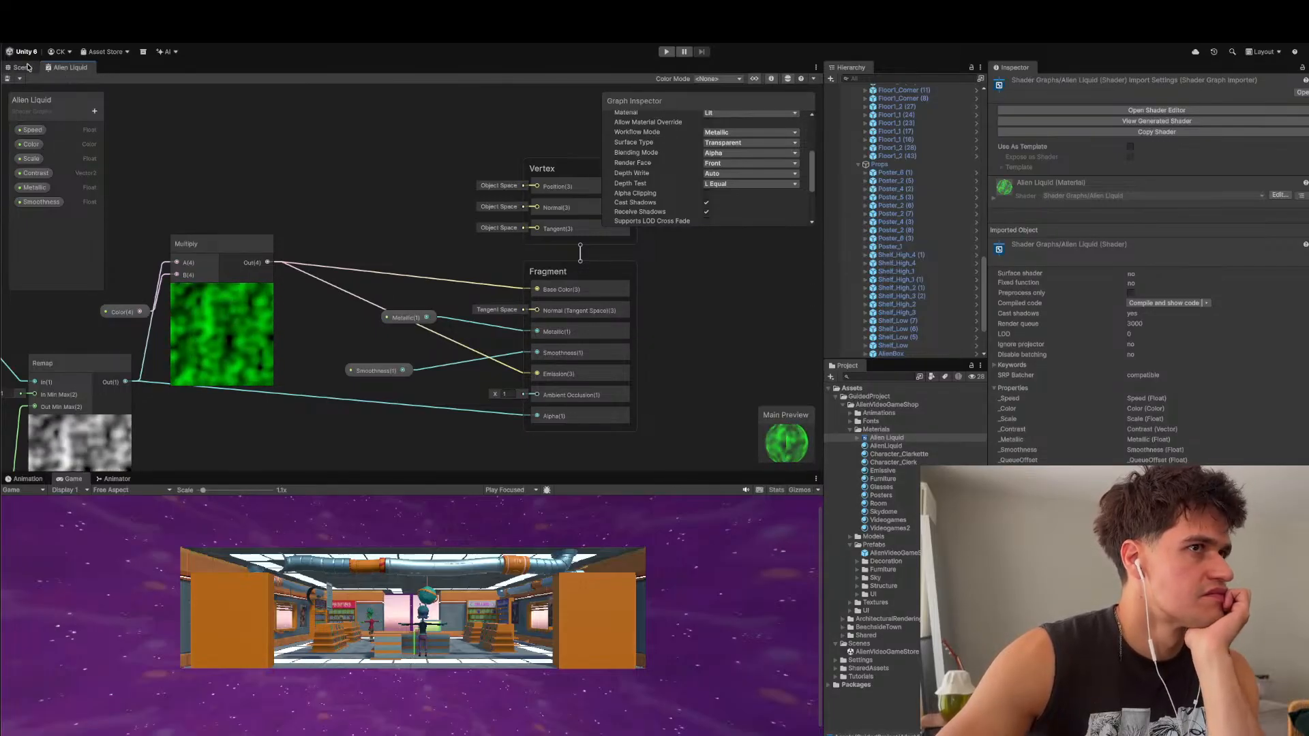
scroll(383, 297, down, 5)
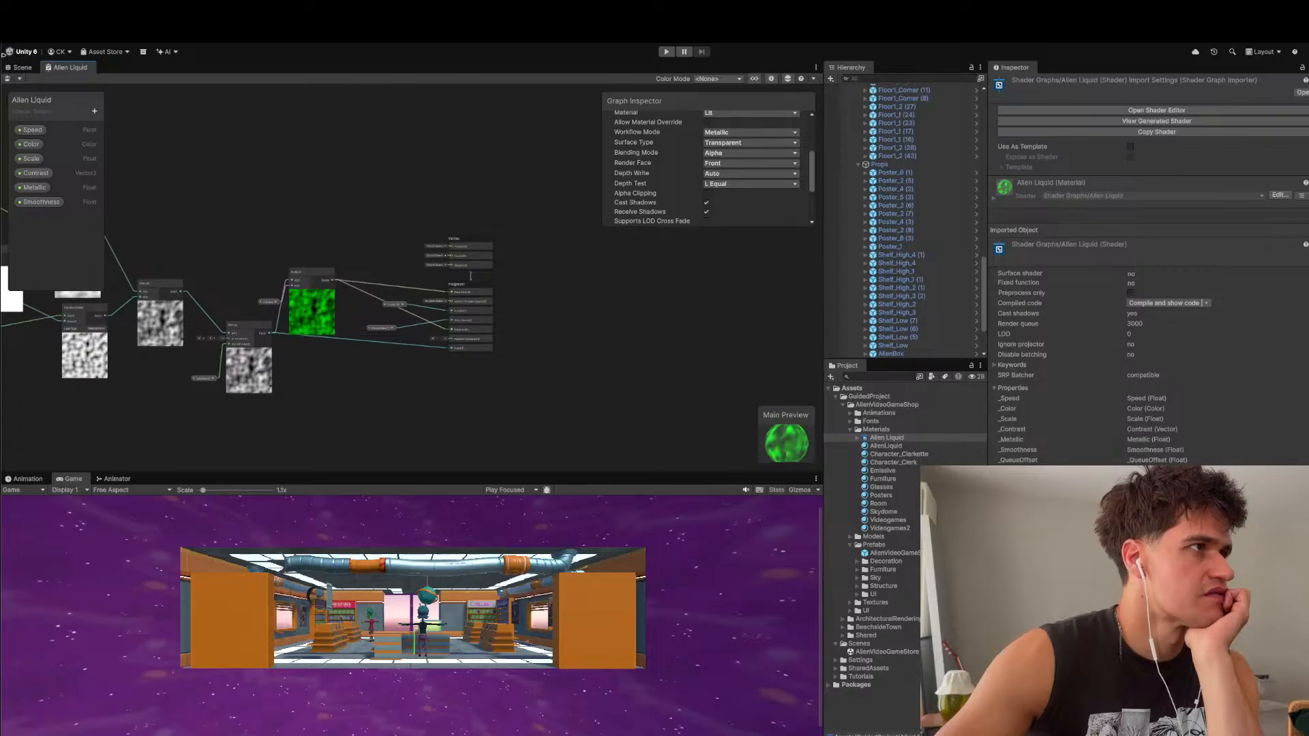
click(16, 67)
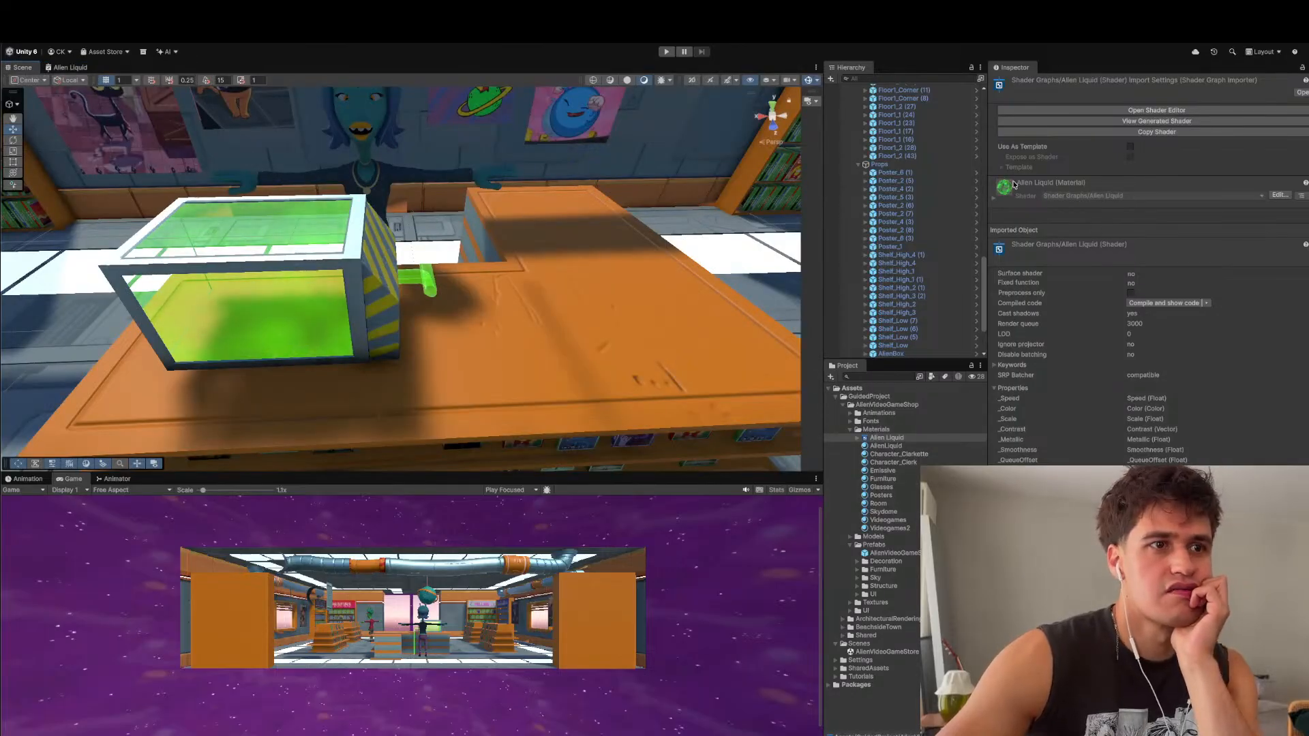
- Check the AlienLiquid material's available shaders, its linked shader graph and its Queue Control options
click(886, 446)
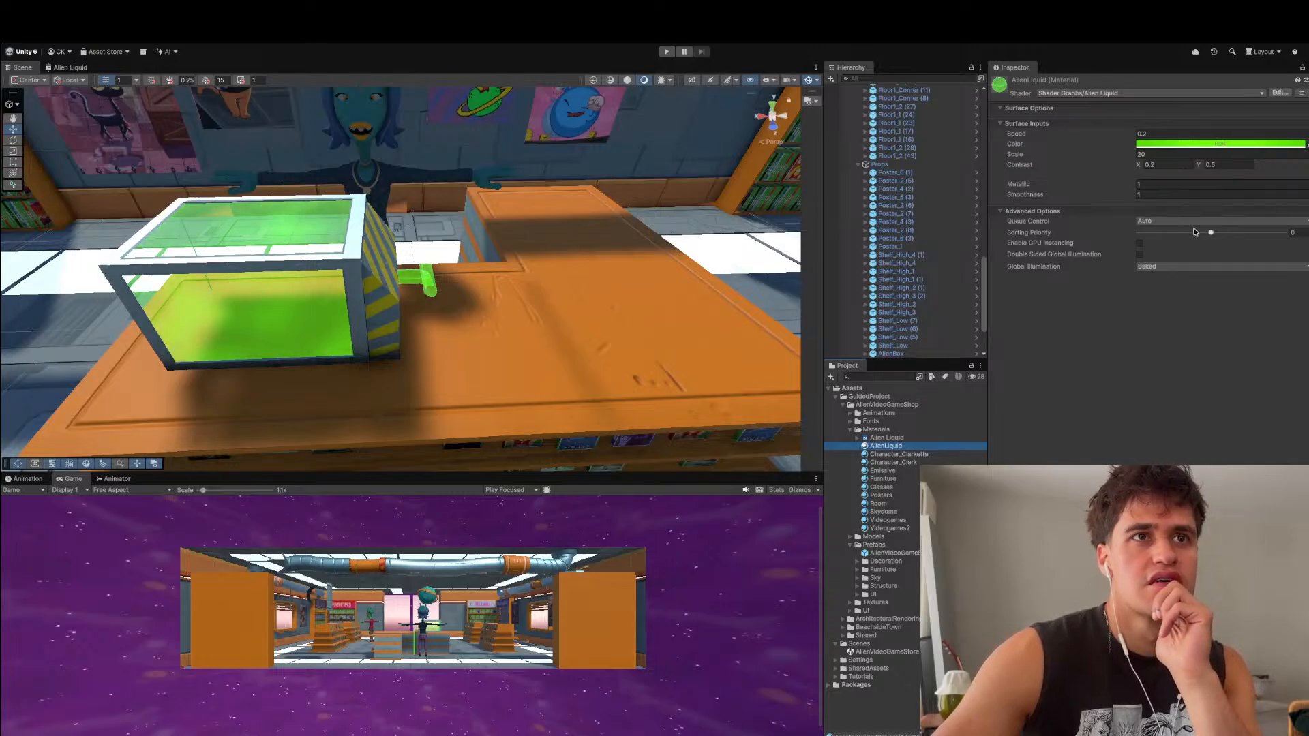
click(1303, 94)
click(1263, 93)
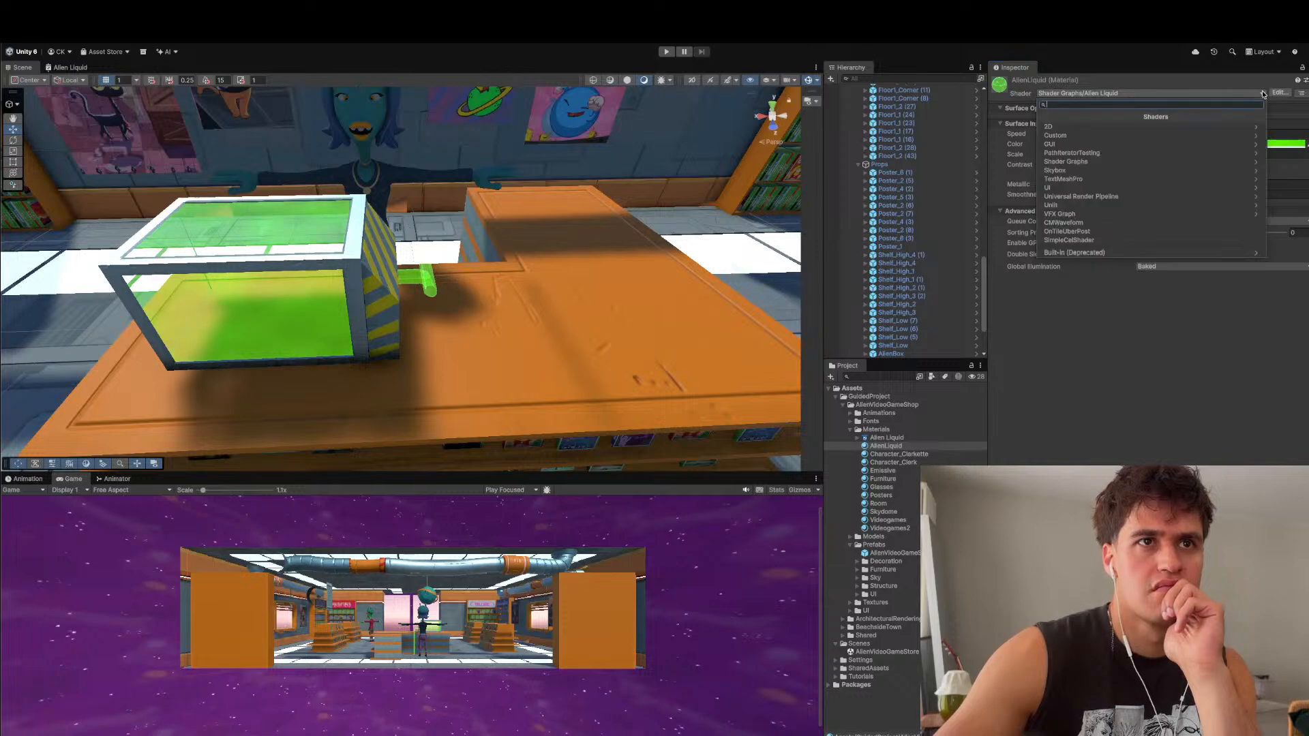
click(1272, 93)
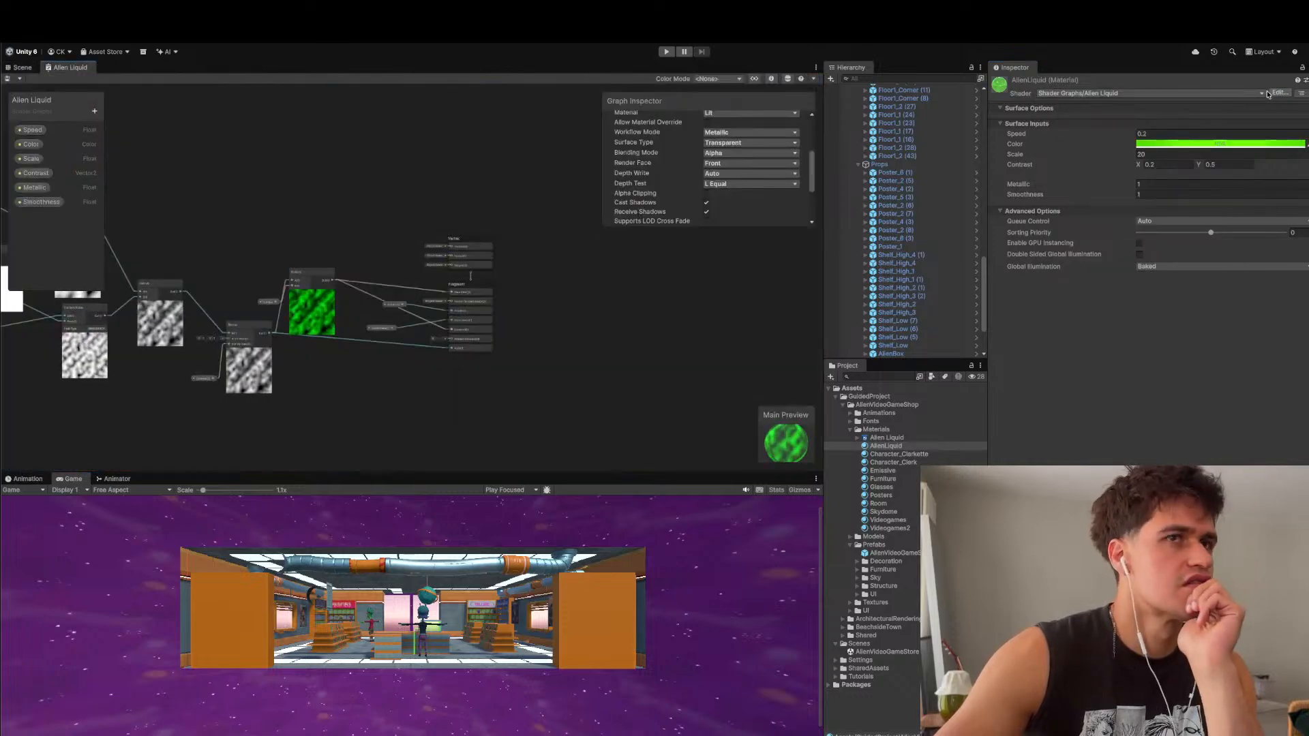
click(21, 67)
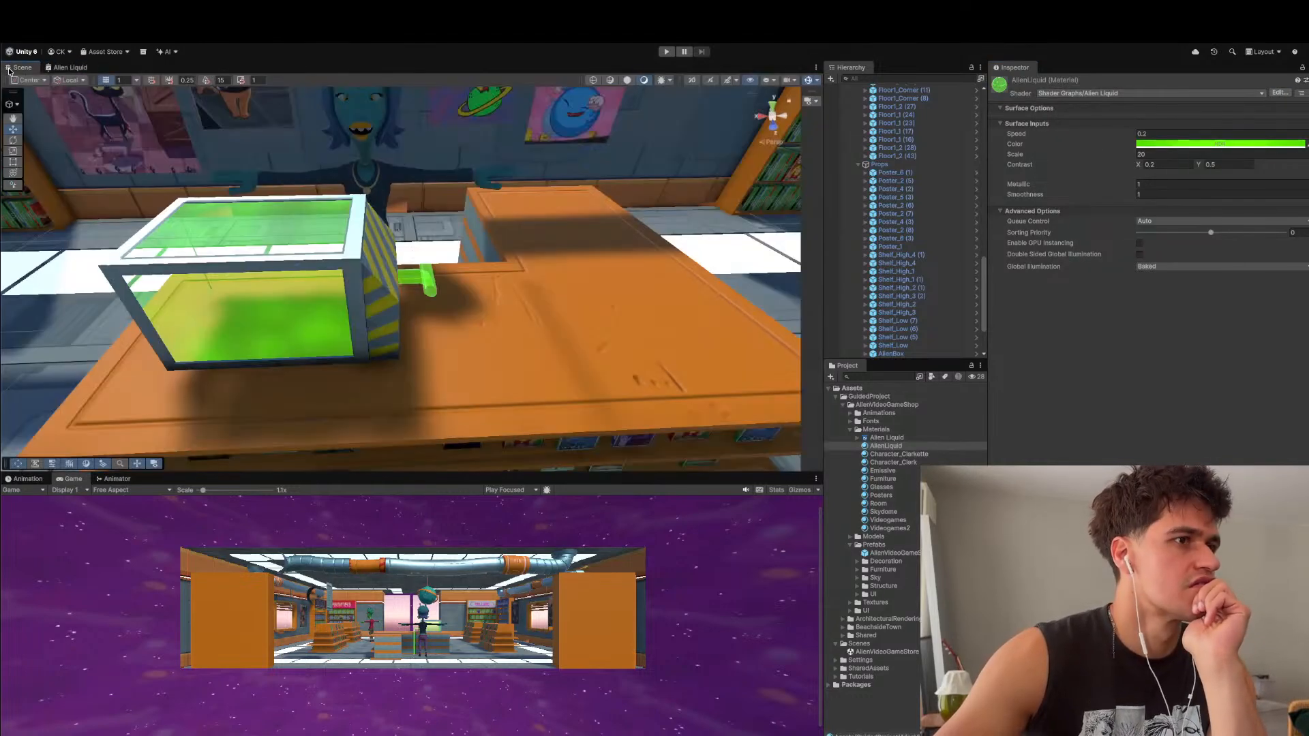
scroll(727, 276, down, 5)
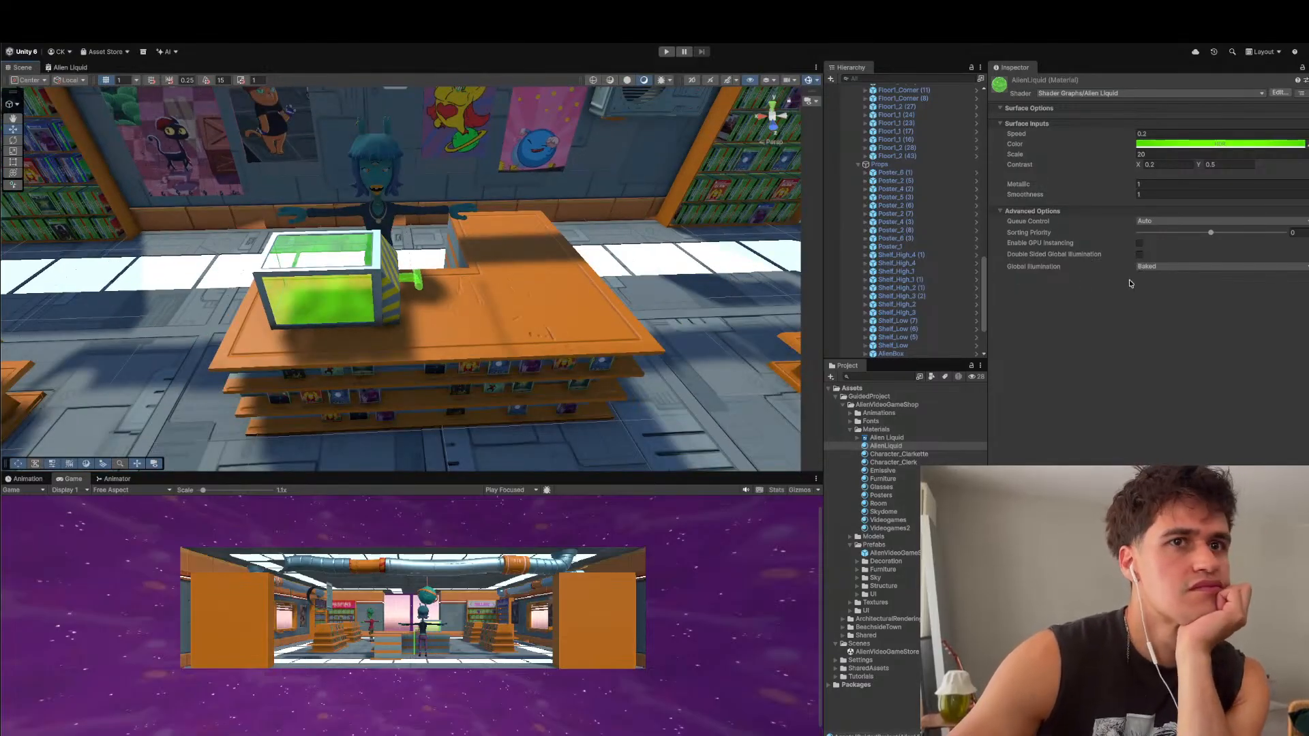
click(1158, 221)
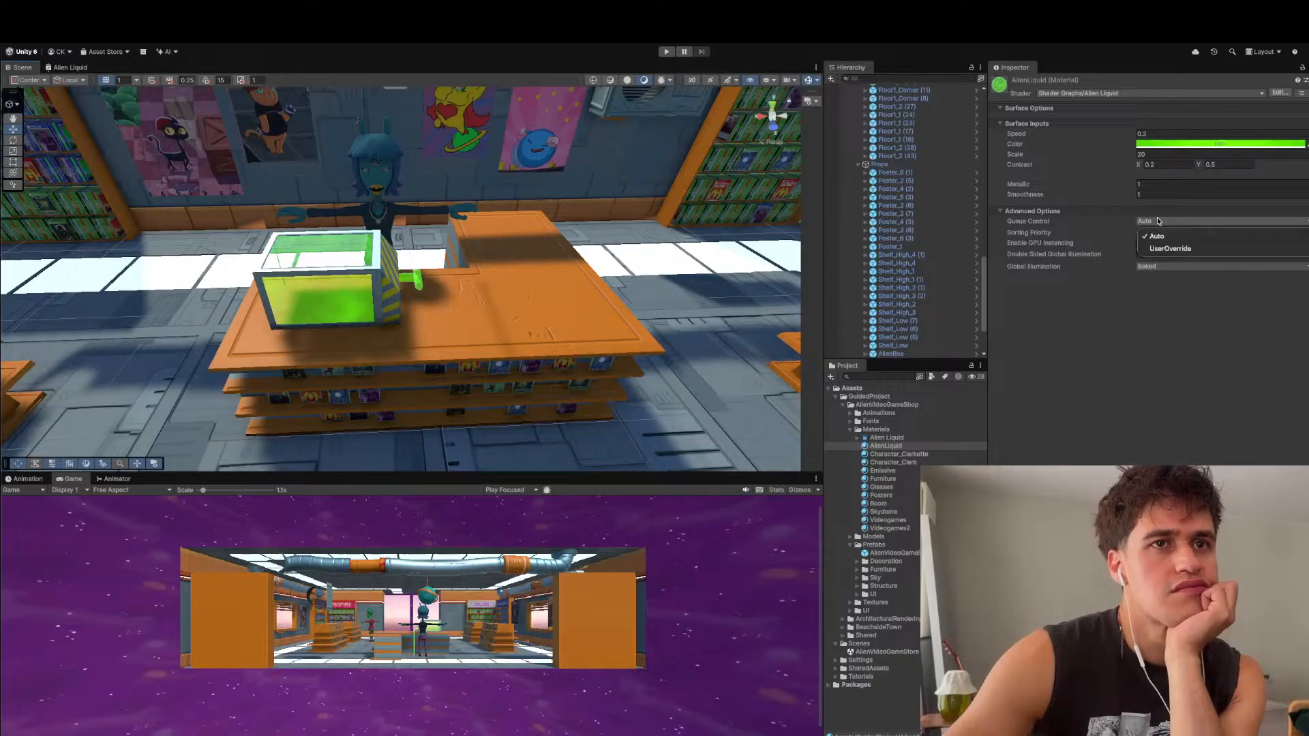
click(1159, 221)
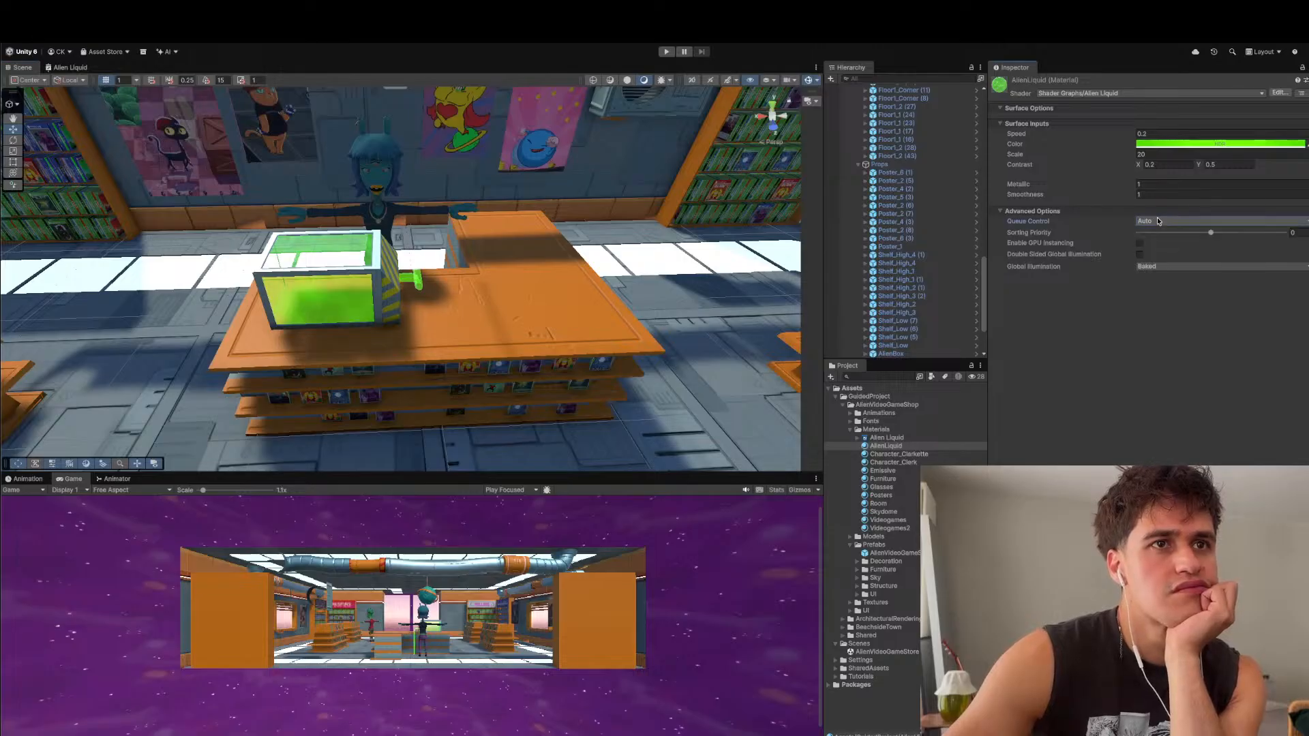
- Set the AlienLiquid material's Contrast to 0 in X and 1 in Y
click(1160, 165)
text(0)
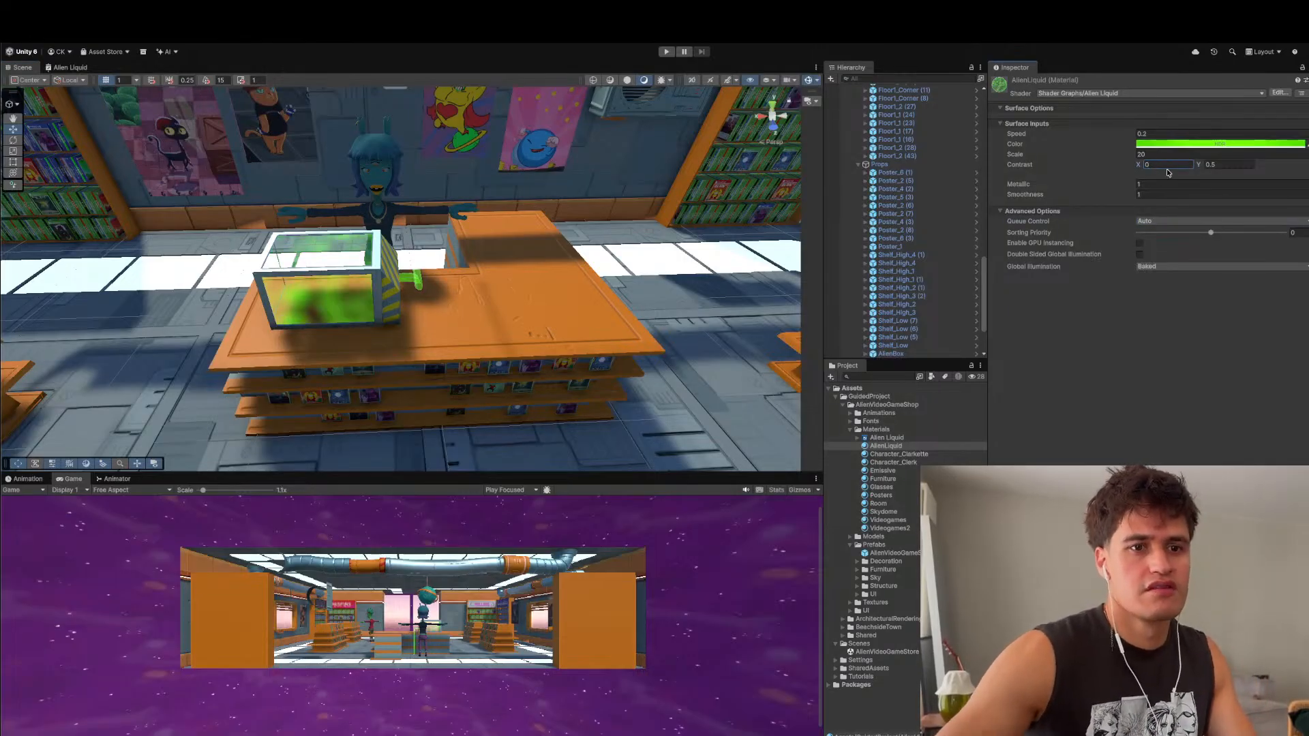
click(1215, 165)
text(1)
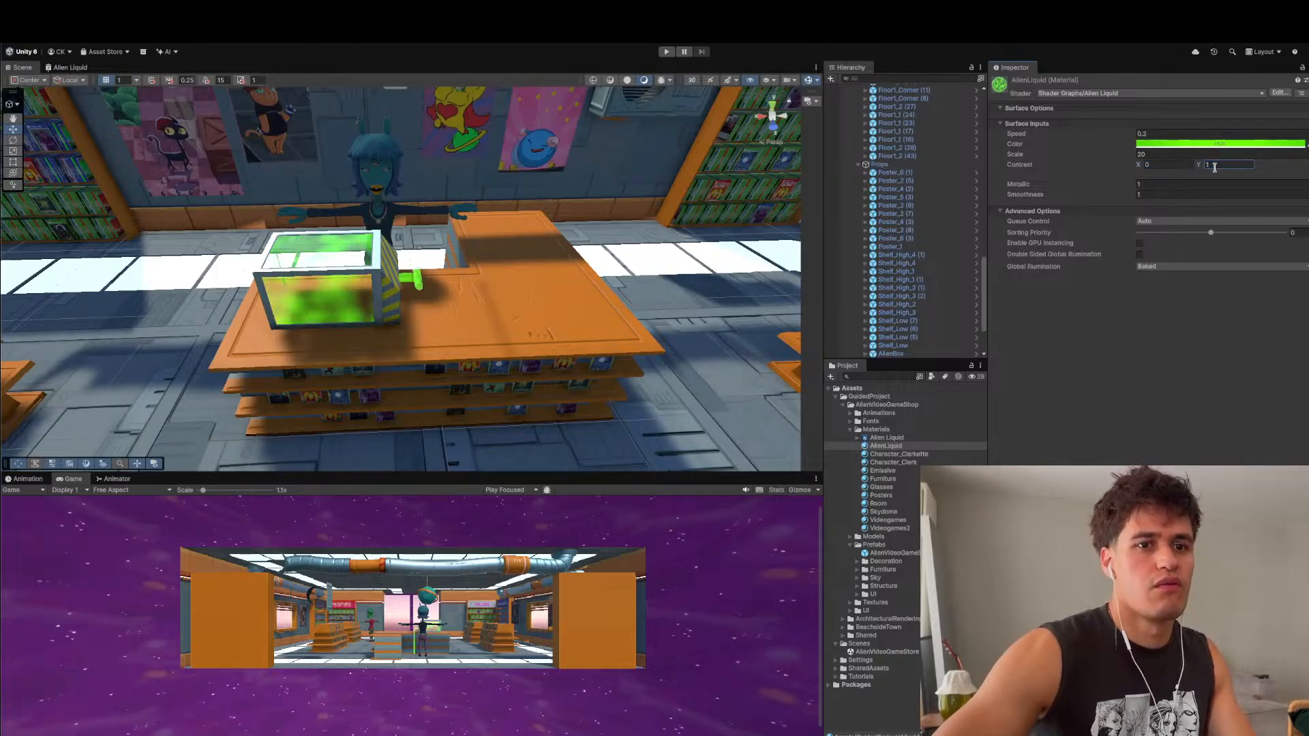
- Try Scale values of 1 and 10 on the AlienLiquid material and restore the Scale to 20
click(1174, 155)
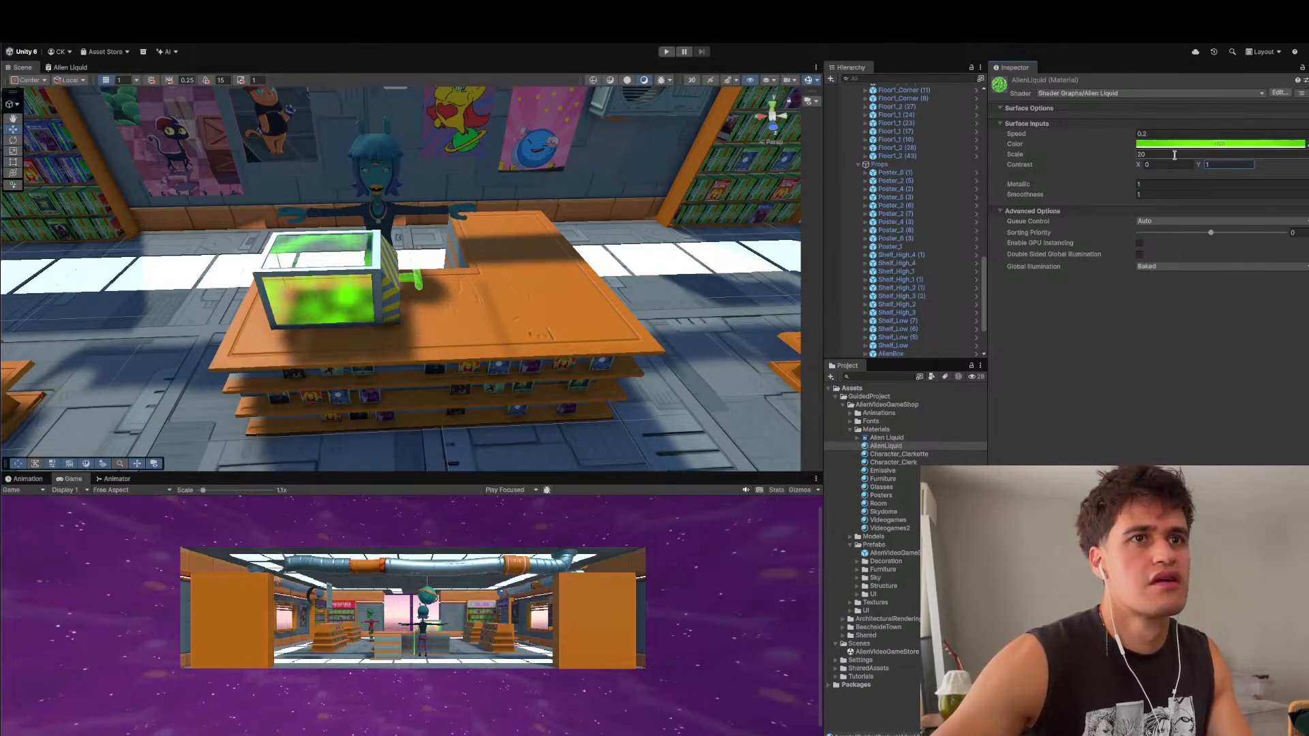
text(1)
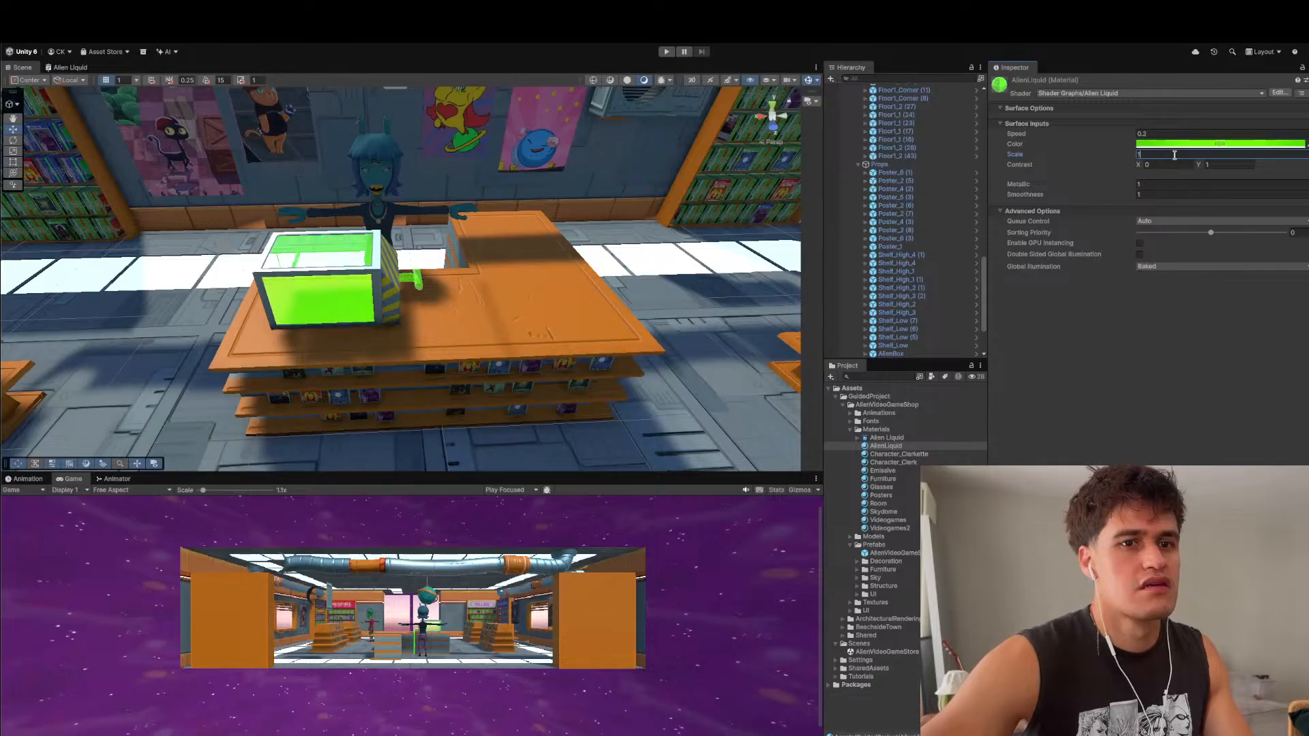
text(0)
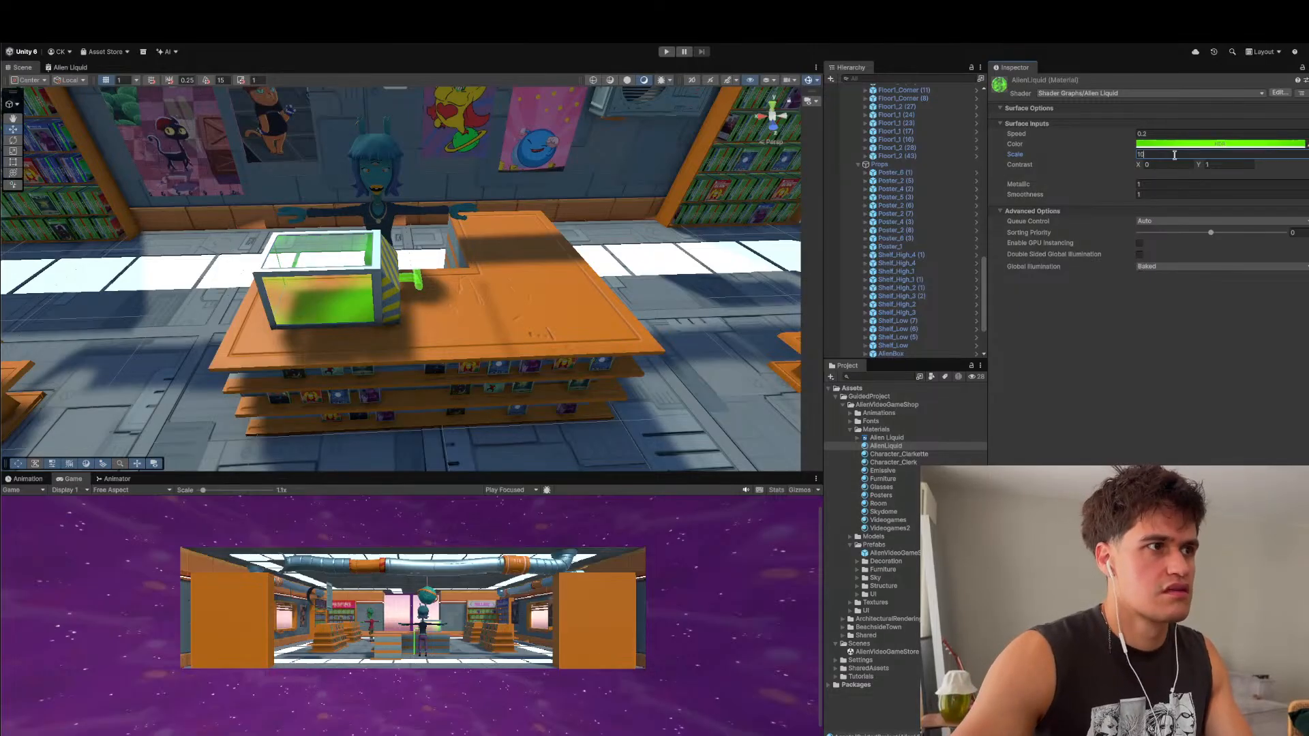
key(BackSpace)
key(BackSpace)
text(20)
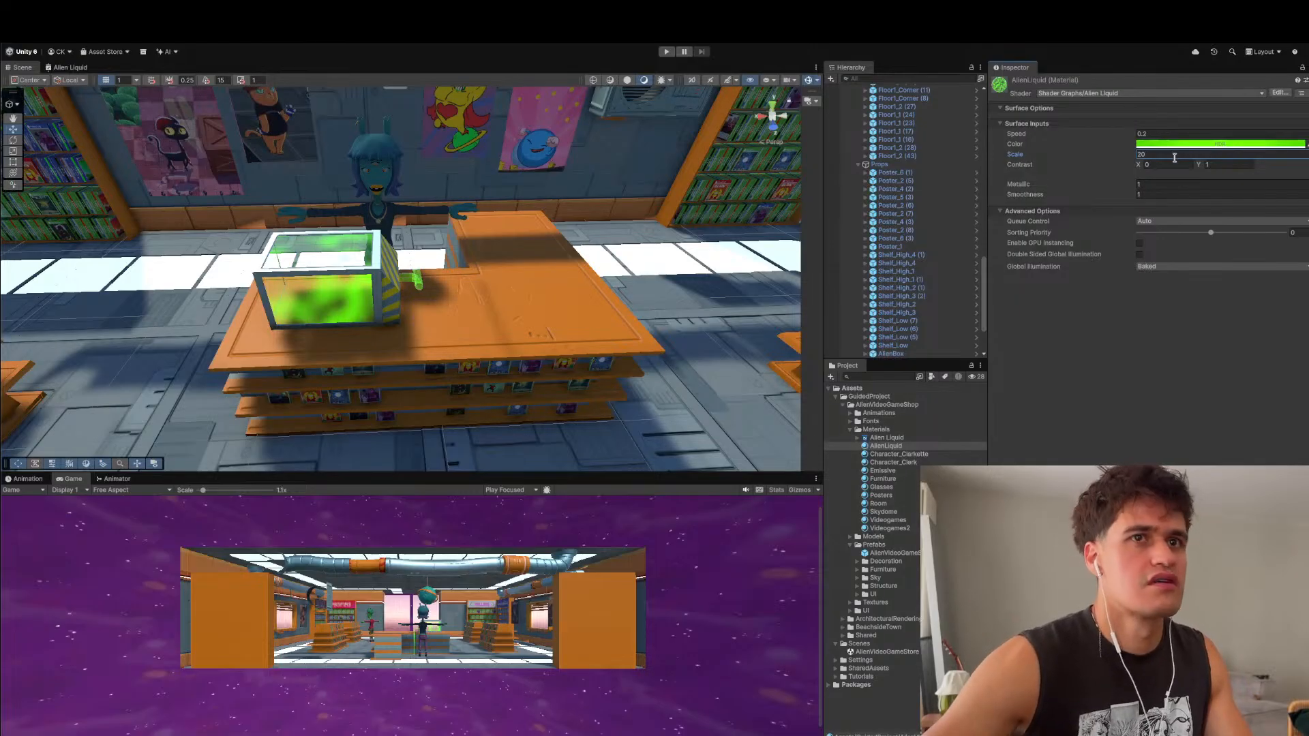
- Set the AlienLiquid material's Speed to 1 and adjust its HDR Color to about R 18, G 138, B 2
click(1164, 134)
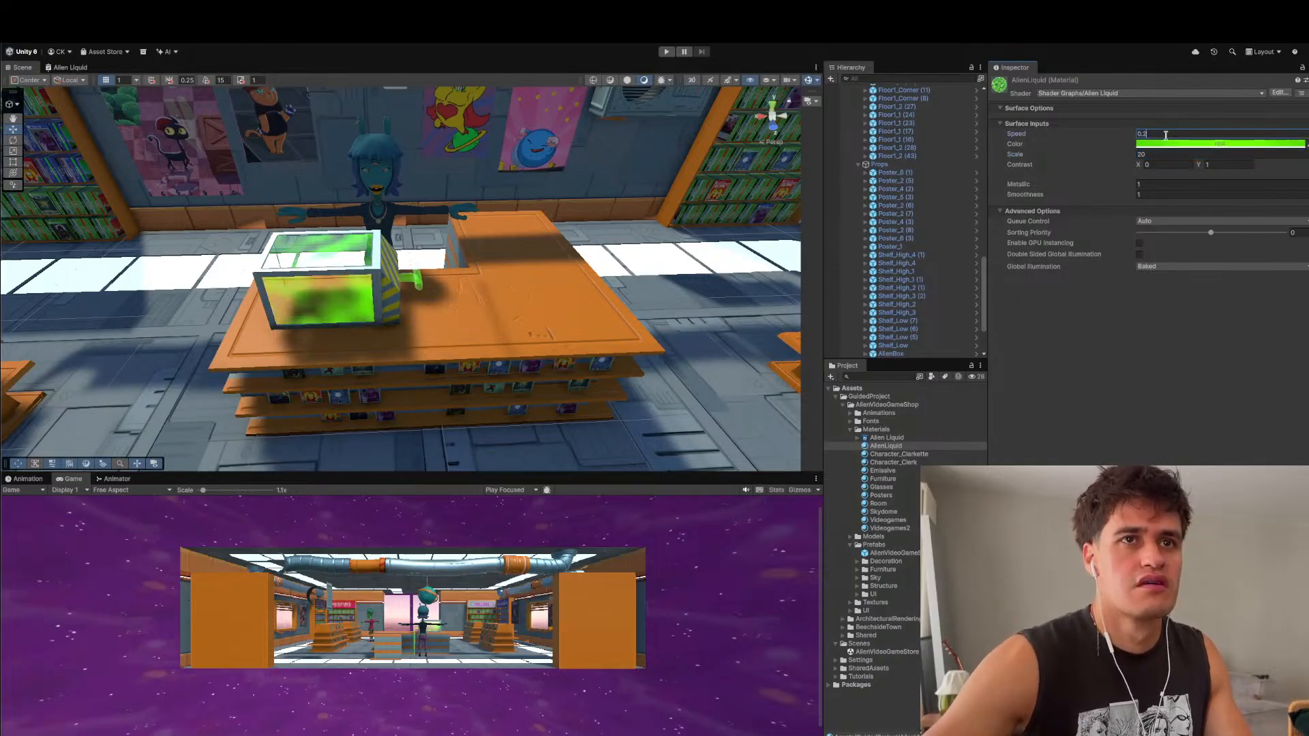
text(1)
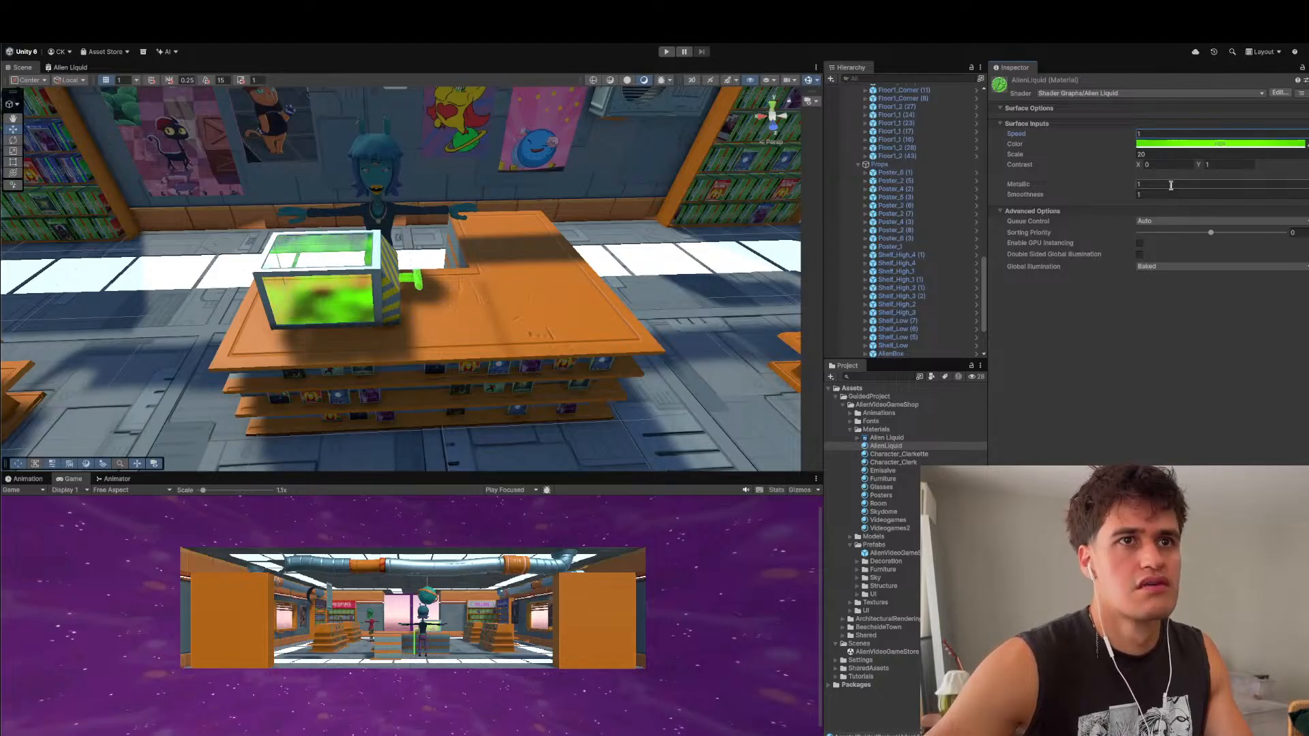
click(1194, 145)
drag(1253, 217, 1281, 227)
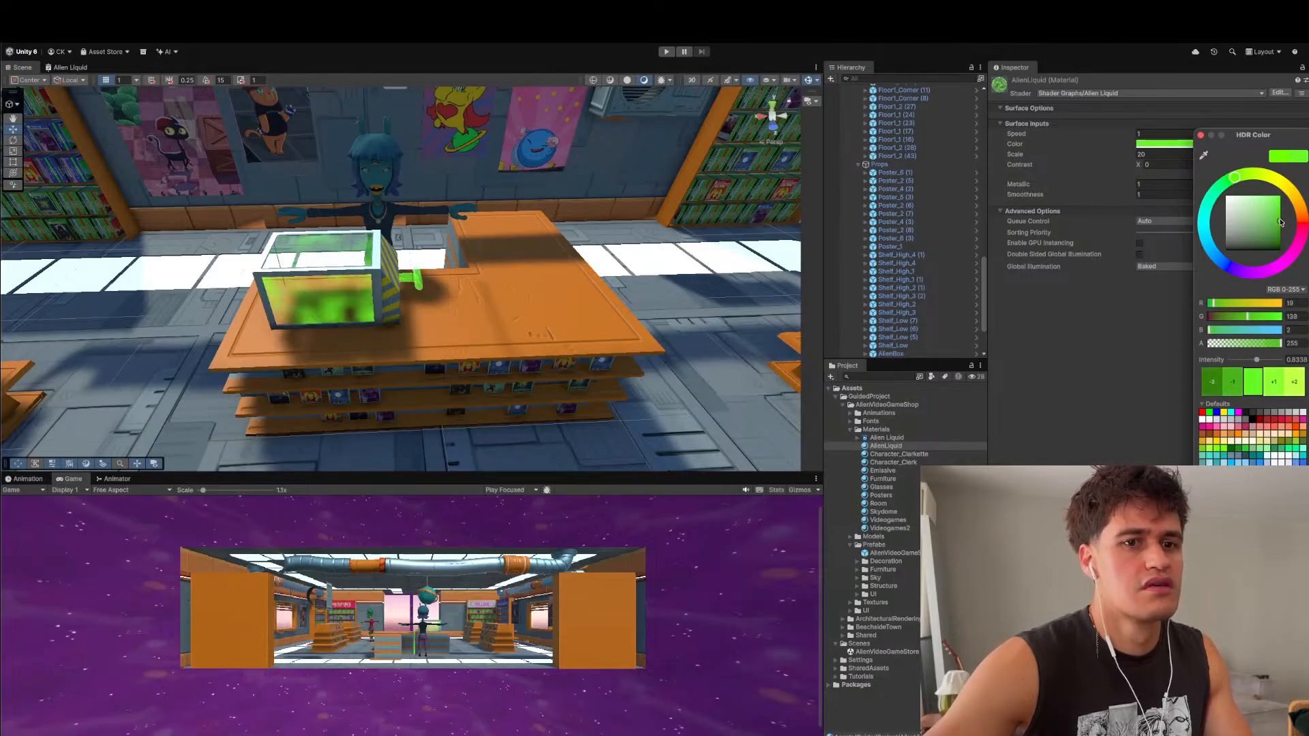
click(1052, 371)
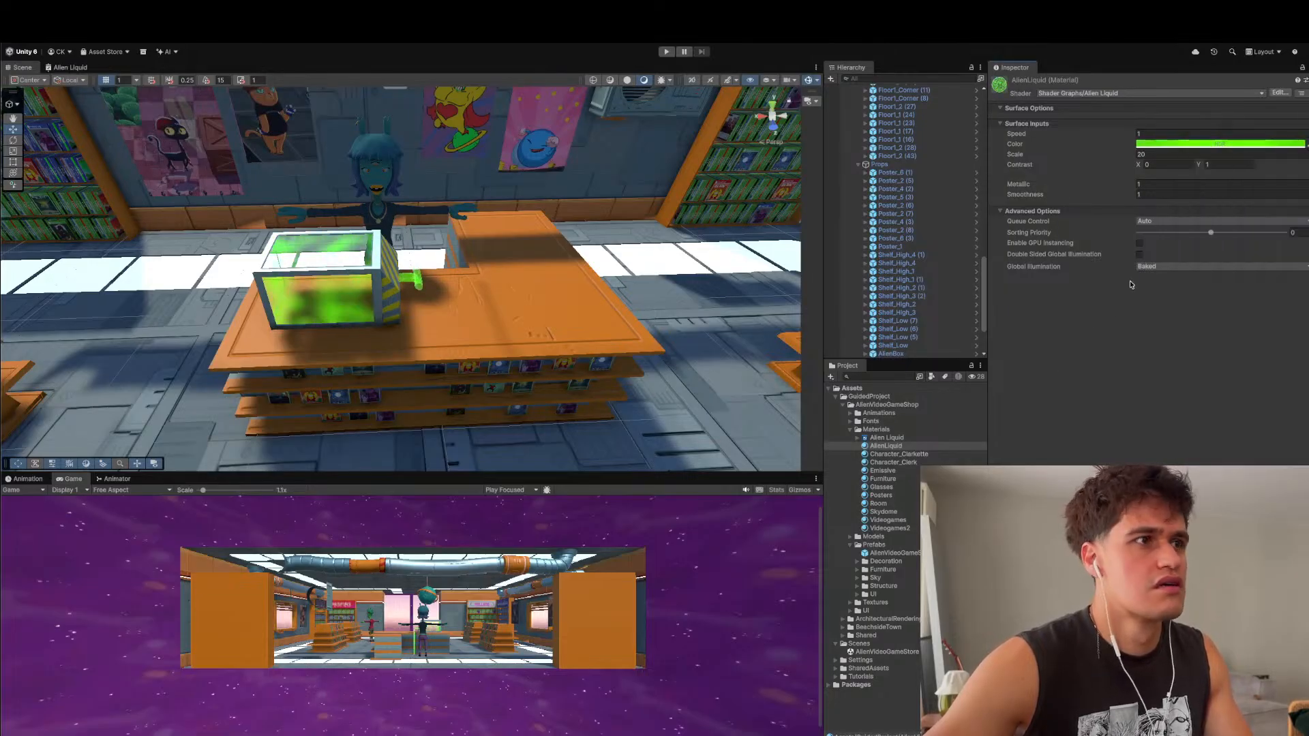
scroll(421, 320, down, 4)
scroll(412, 311, up, 5)
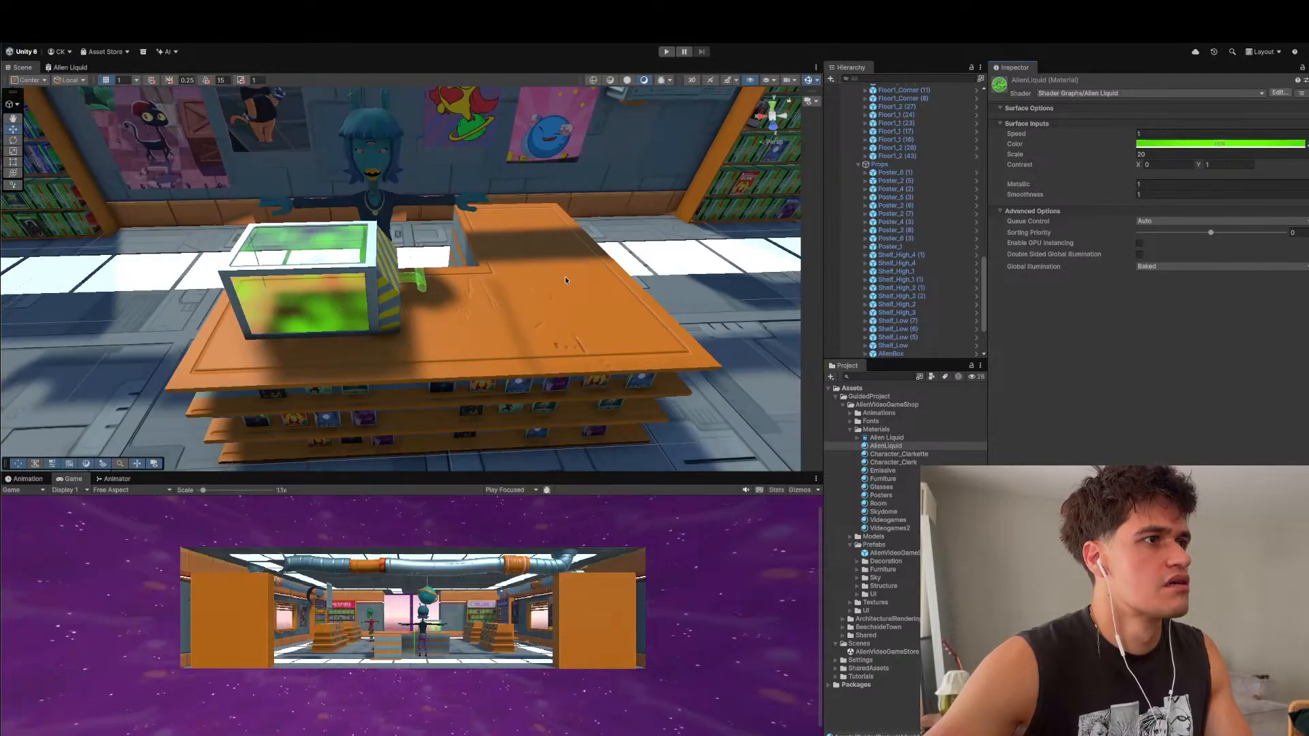
- Set the AlienLiquid material's Speed to 0.5
click(1194, 133)
text(0.2)
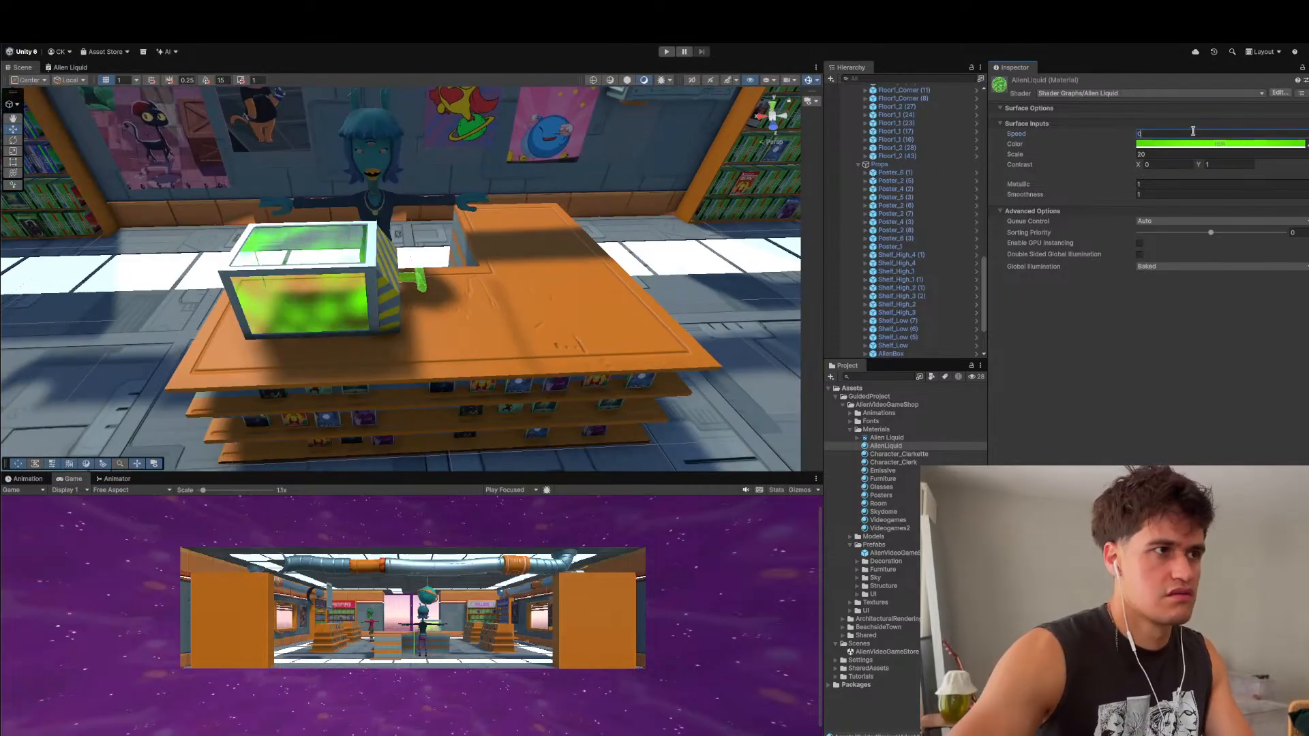
key(BackSpace)
text(5)
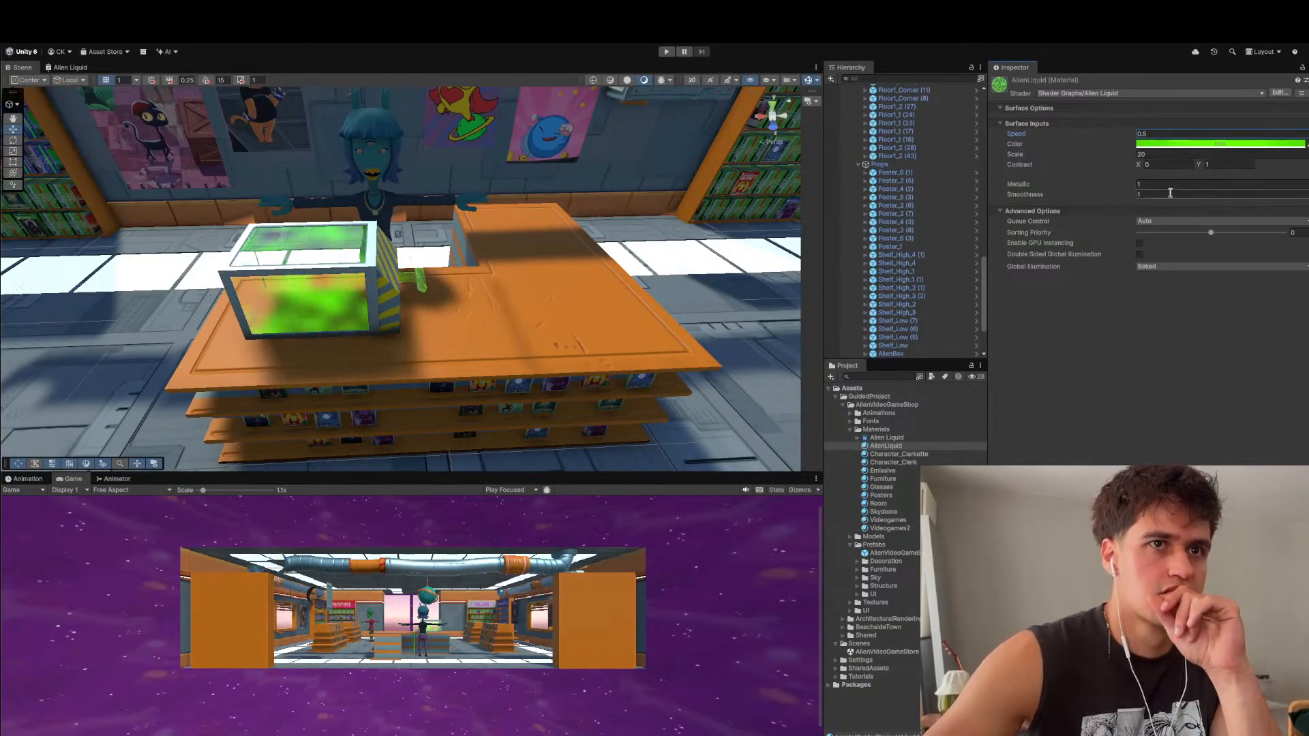
- Check the AlienLiquid material's Queue Control options and try toggling Enable GPU Instancing
click(1172, 221)
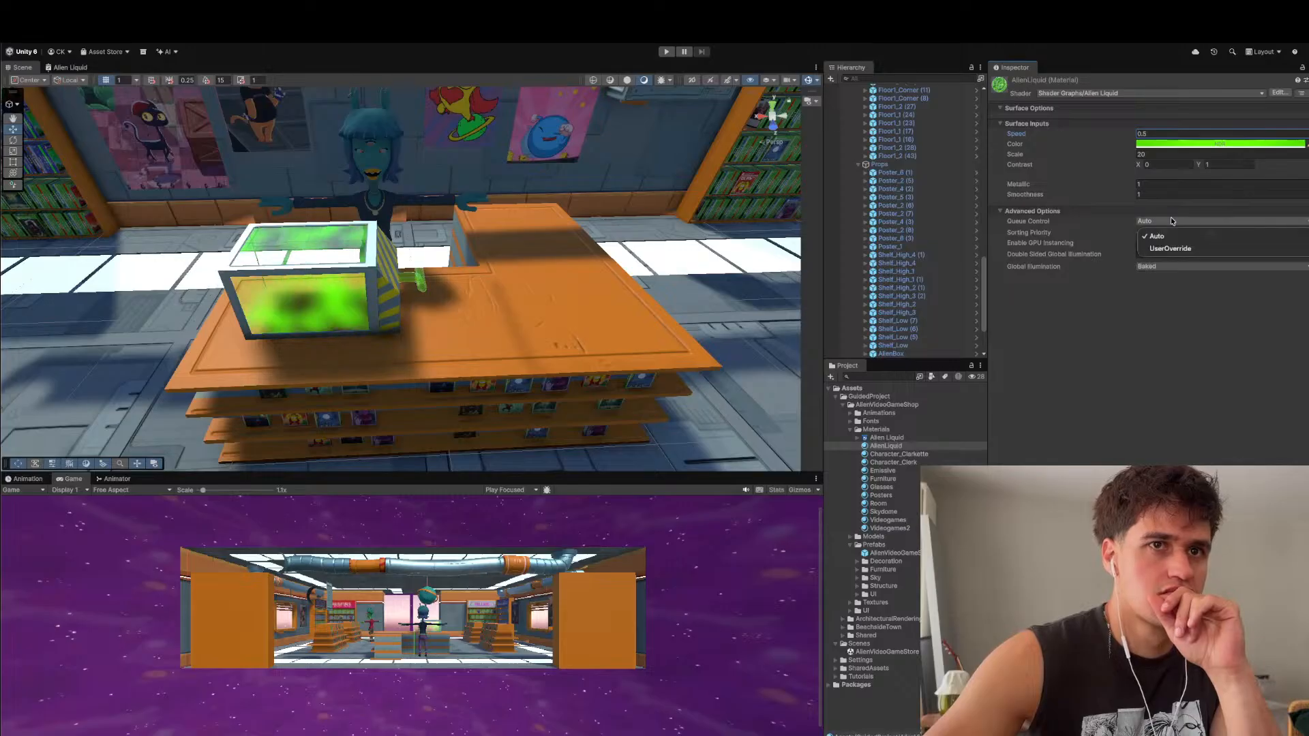
click(1172, 221)
click(1140, 244)
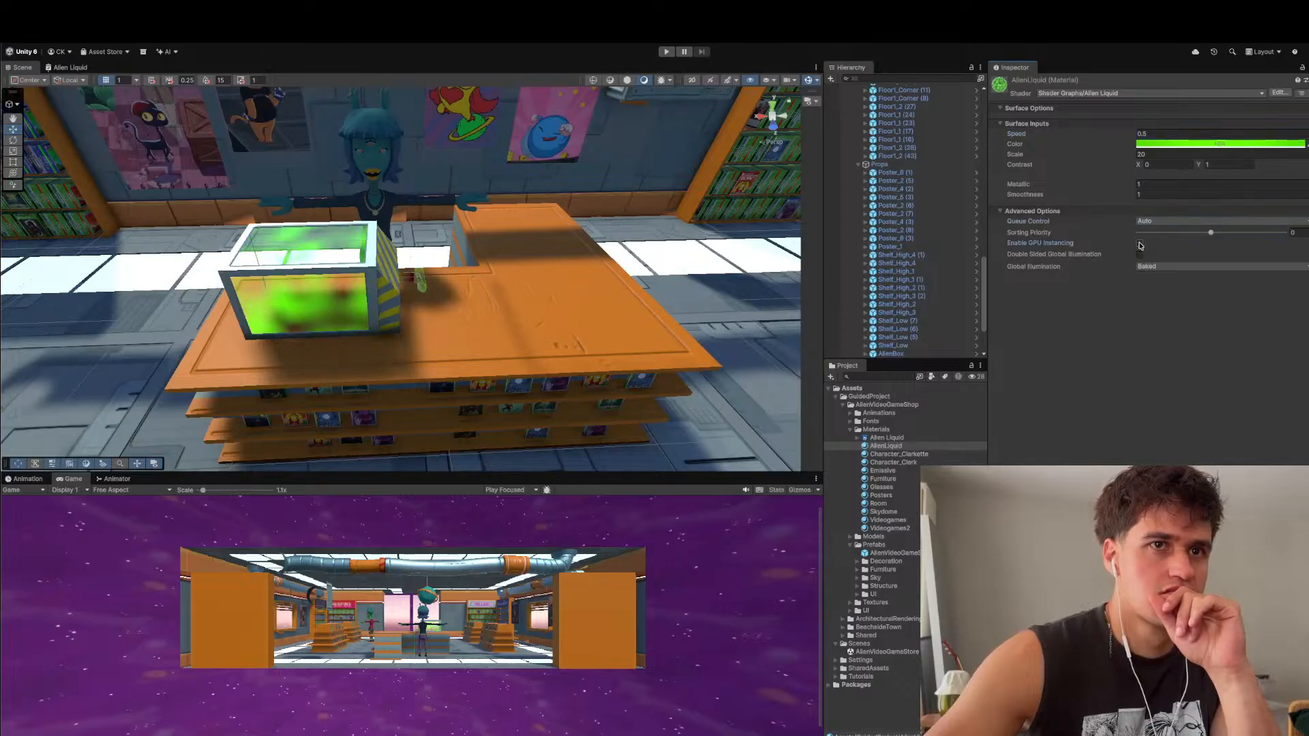
click(1140, 245)
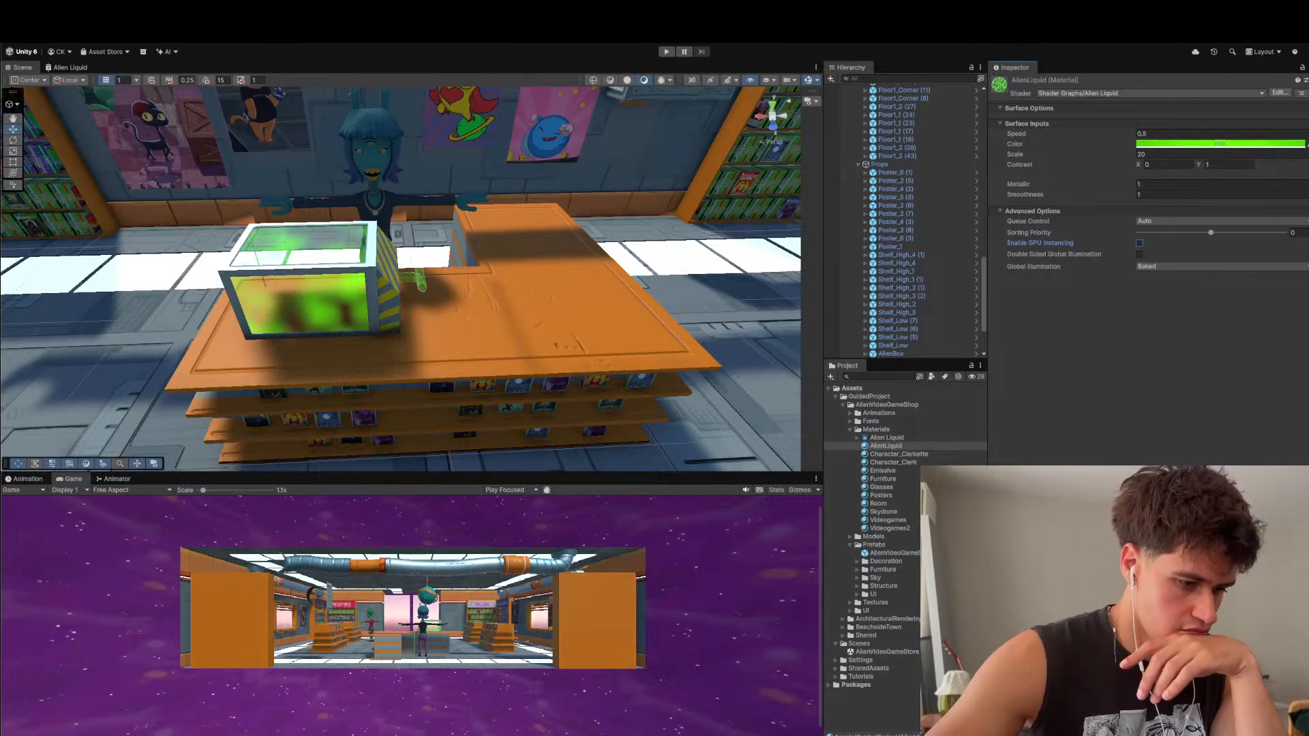
- Switch to the browser and search Google in a new tab for "why is my custom shader in scene view slow or laggy"
key(super+Tab)
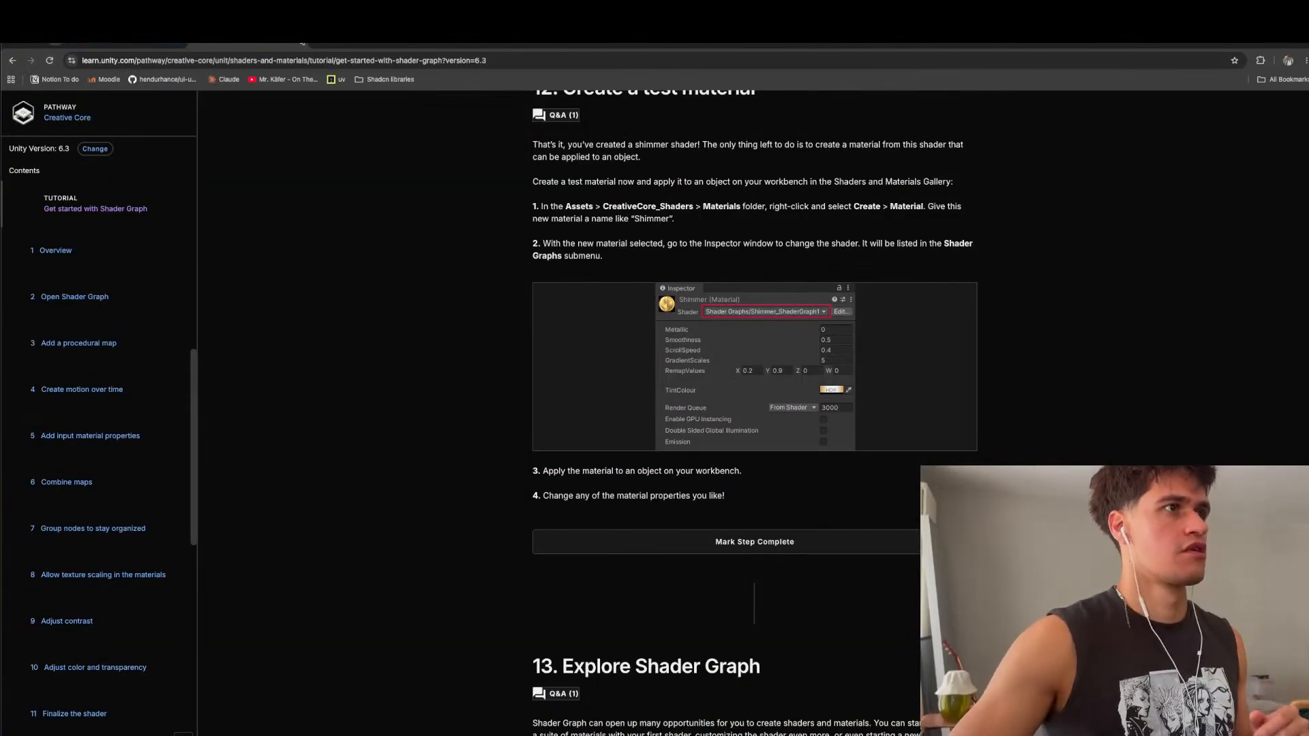
key(ctrl+t)
text(why is )
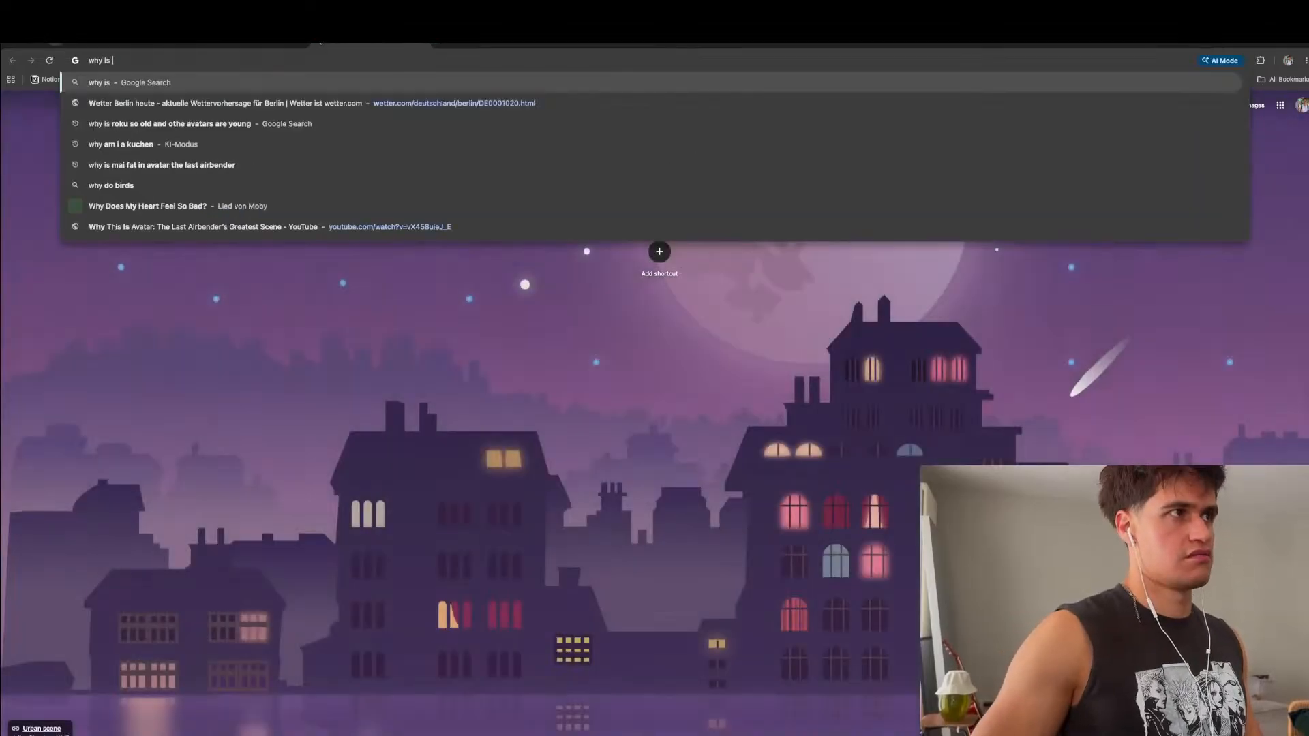
text(my custom shader i)
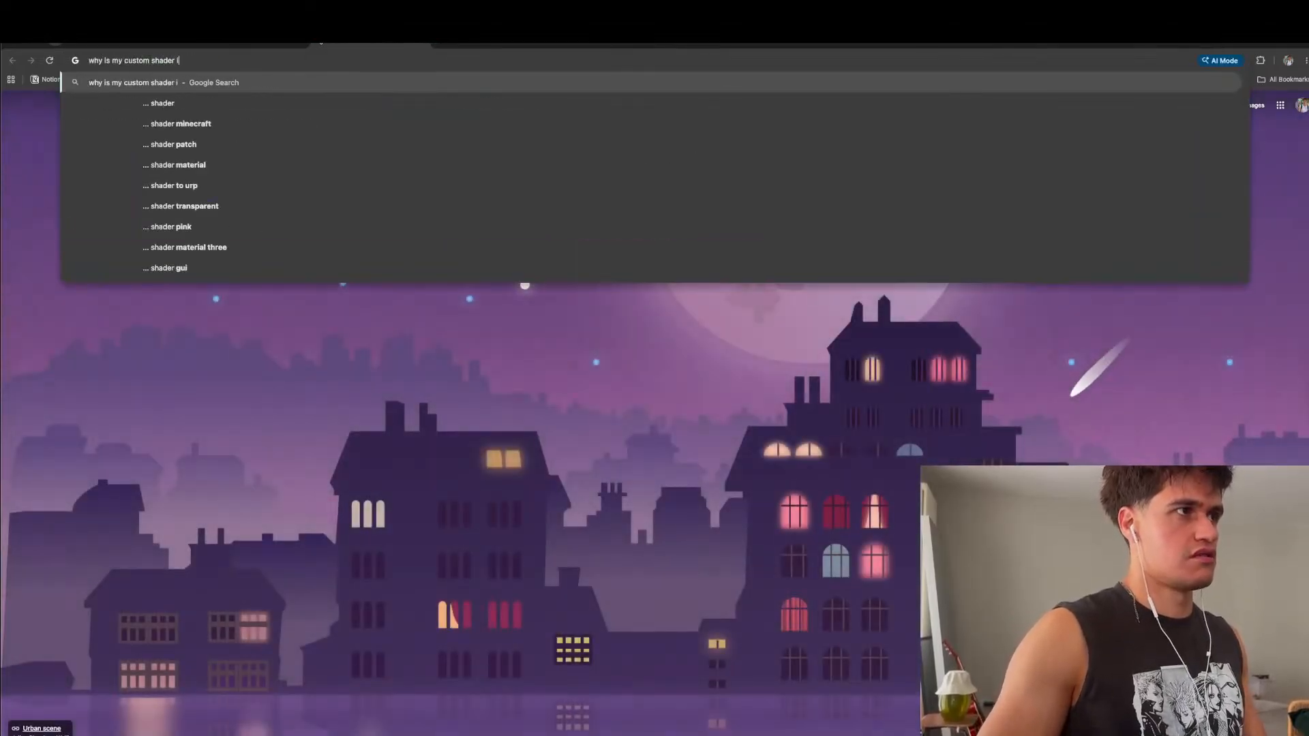
text(n scene)
text(iew )
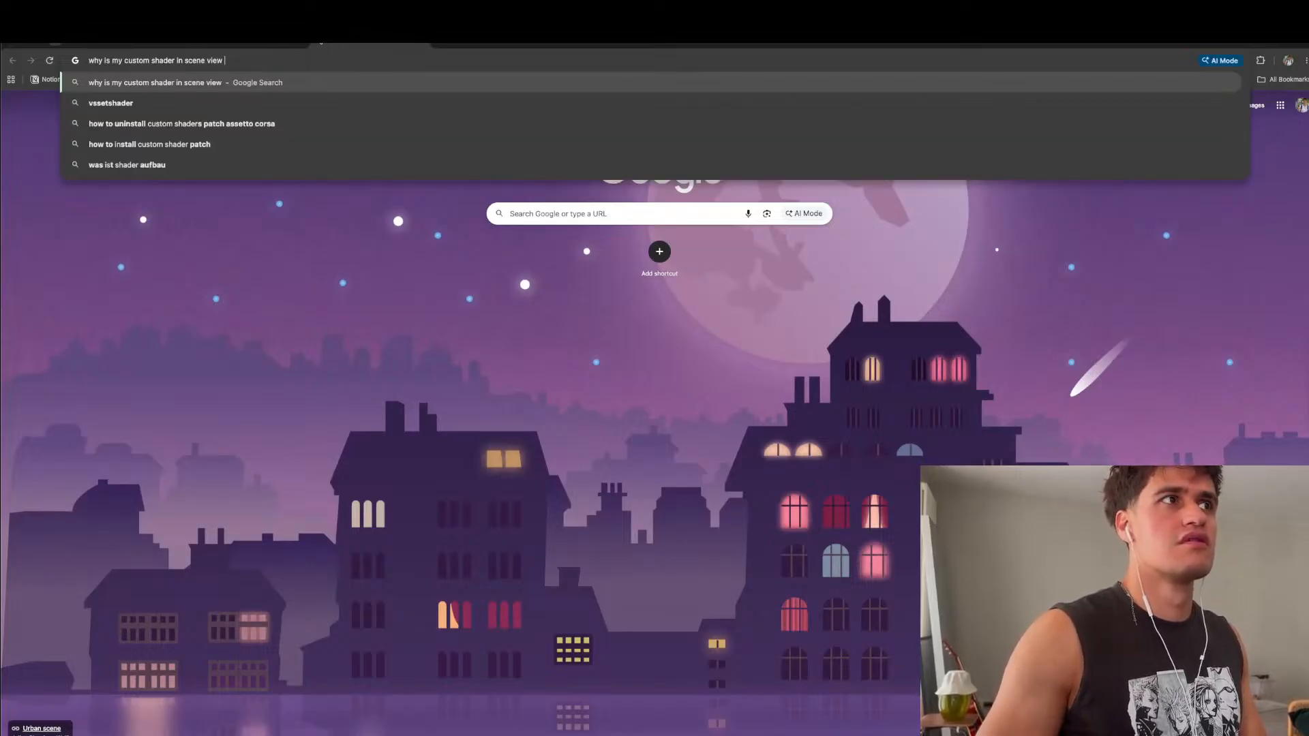
text(slow or cu)
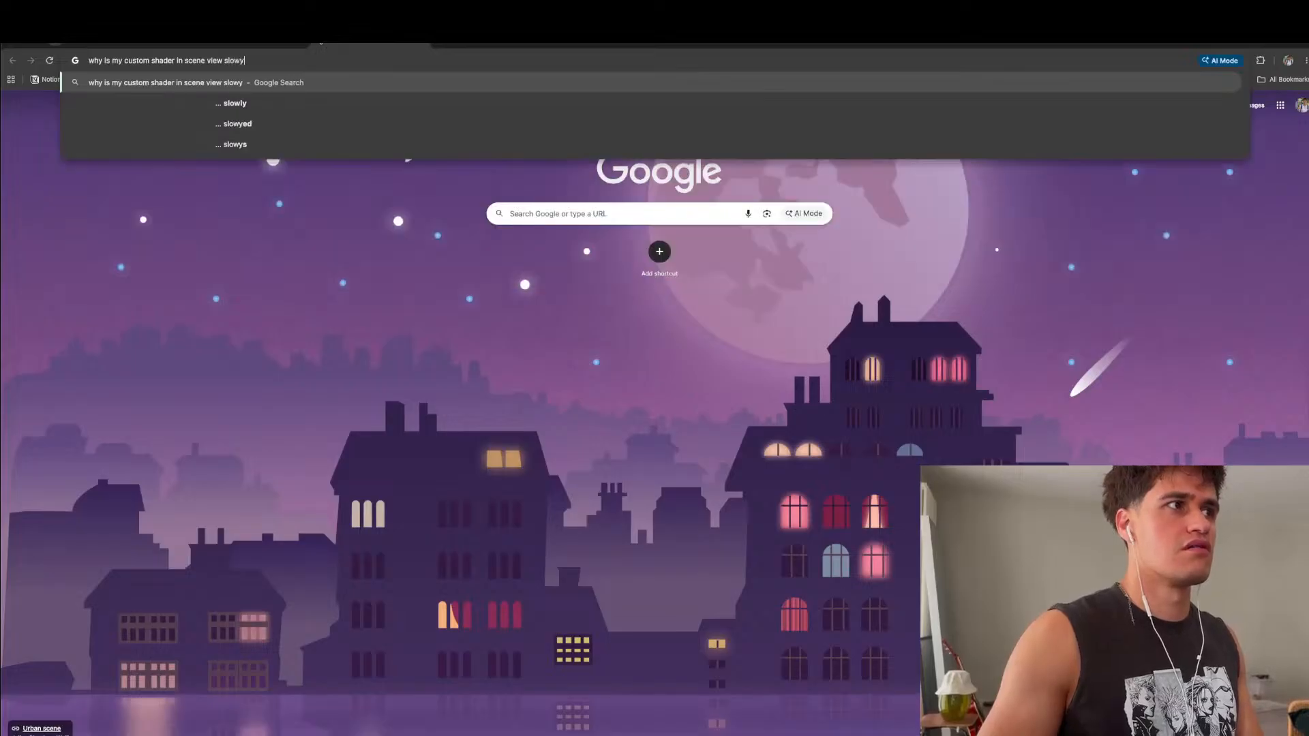
text(tting)
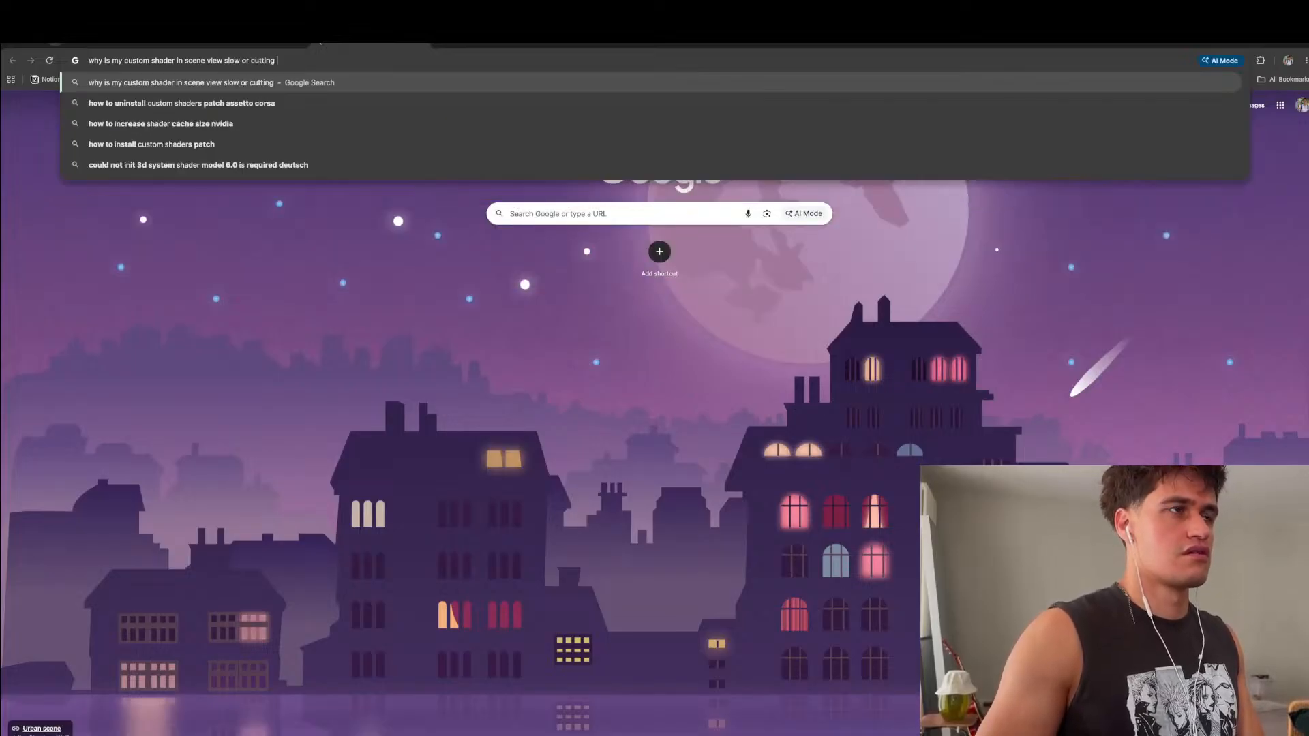
key(BackSpace)
key(BackSpace)
key(BackSpace)
key(BackSpace)
key(BackSpace)
key(BackSpace)
key(BackSpace)
text(laggy)
key(Return)
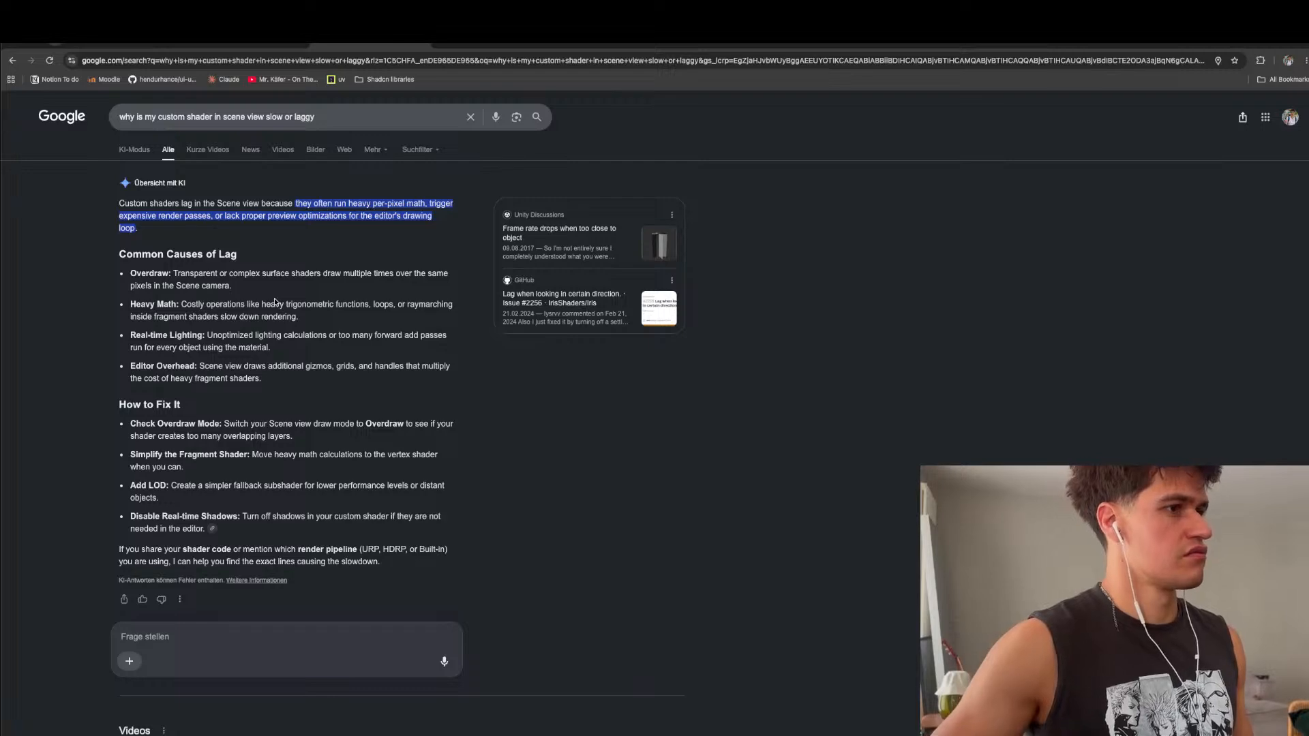
- Return to Unity, compare the Scene view's draw modes against the search advice, and set the view to Unlit draw mode
key(super+Tab)
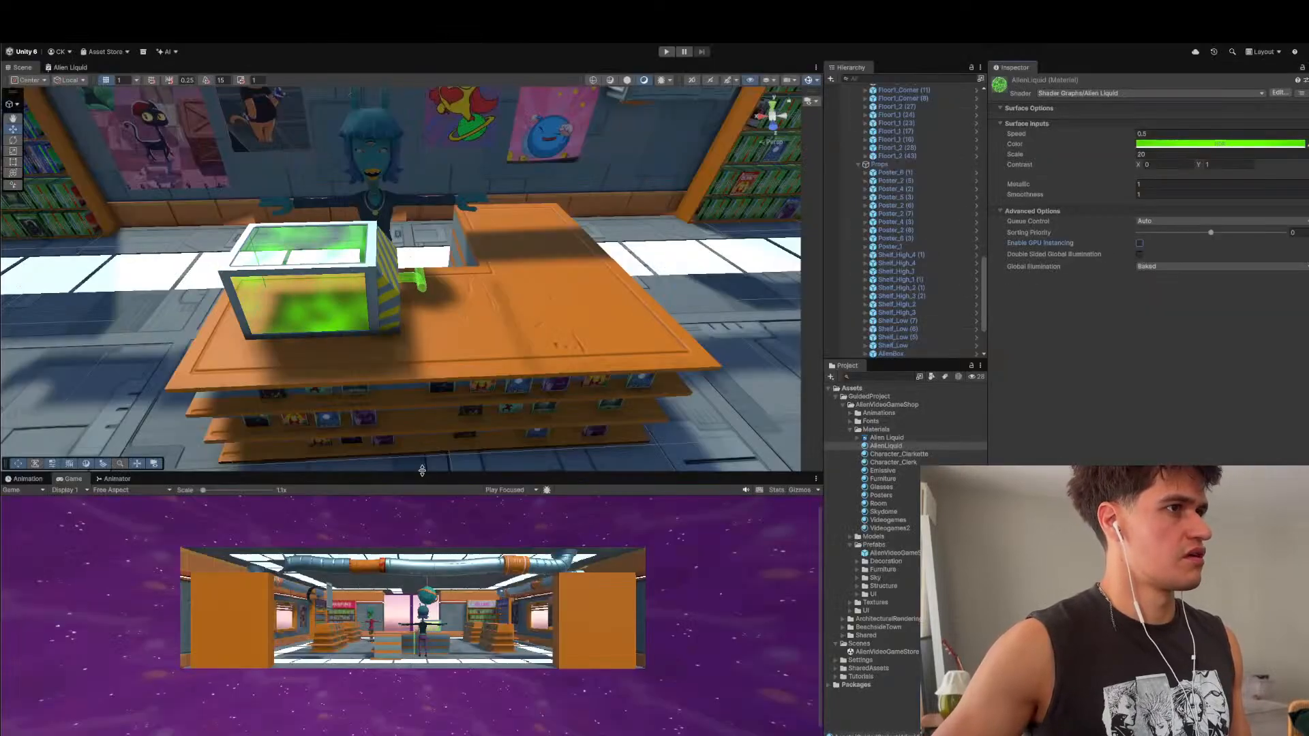
click(628, 80)
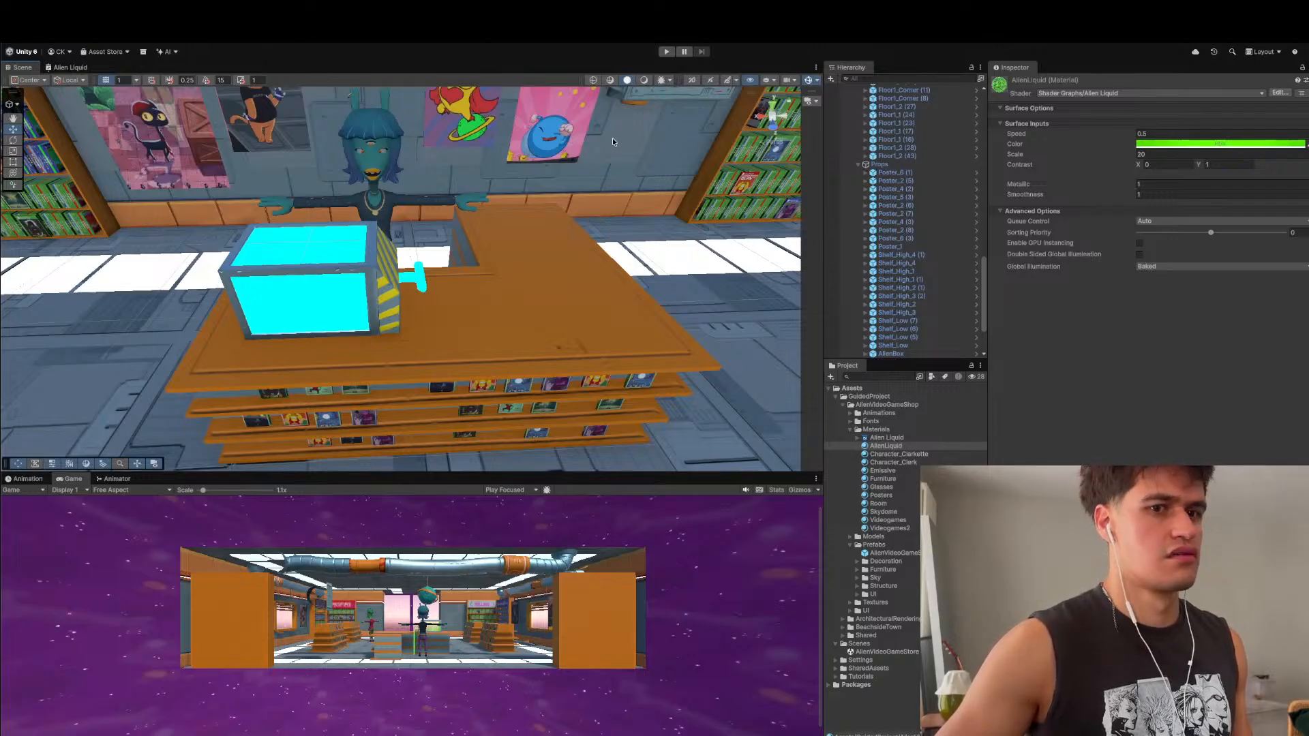
key(super+Tab)
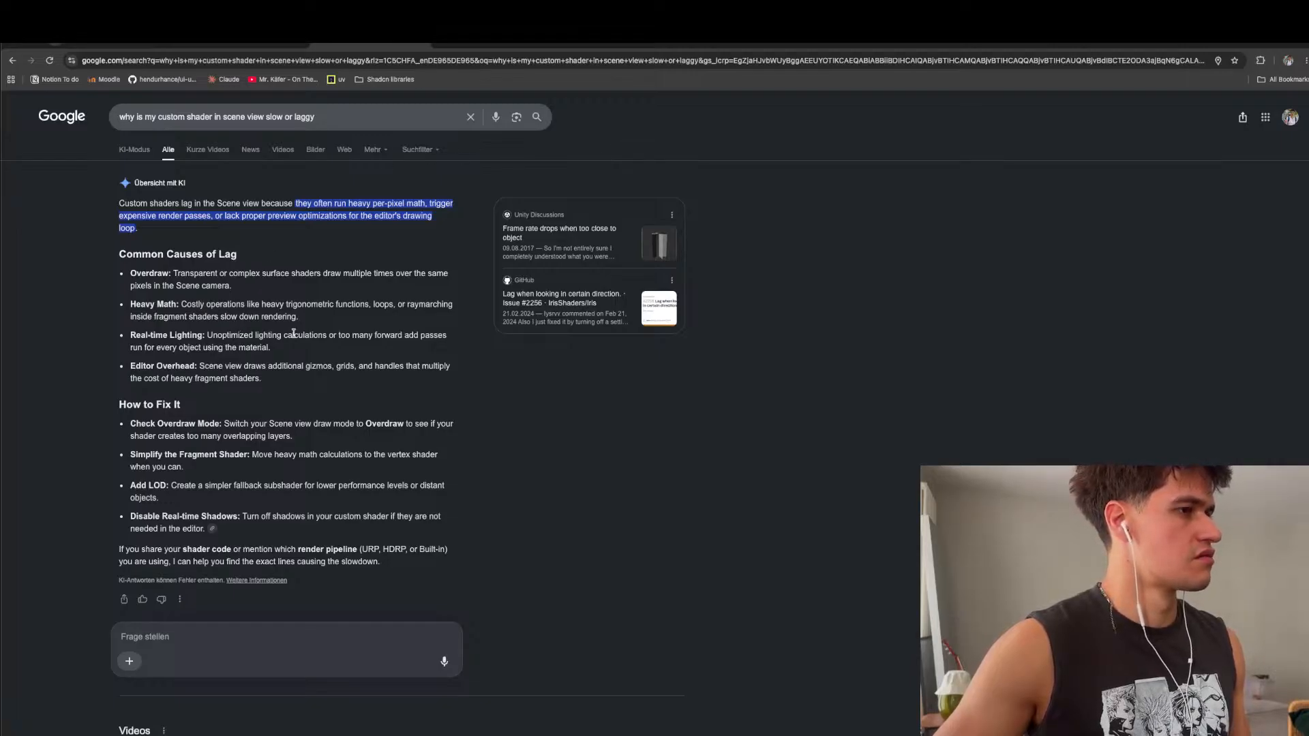
key(super+Tab)
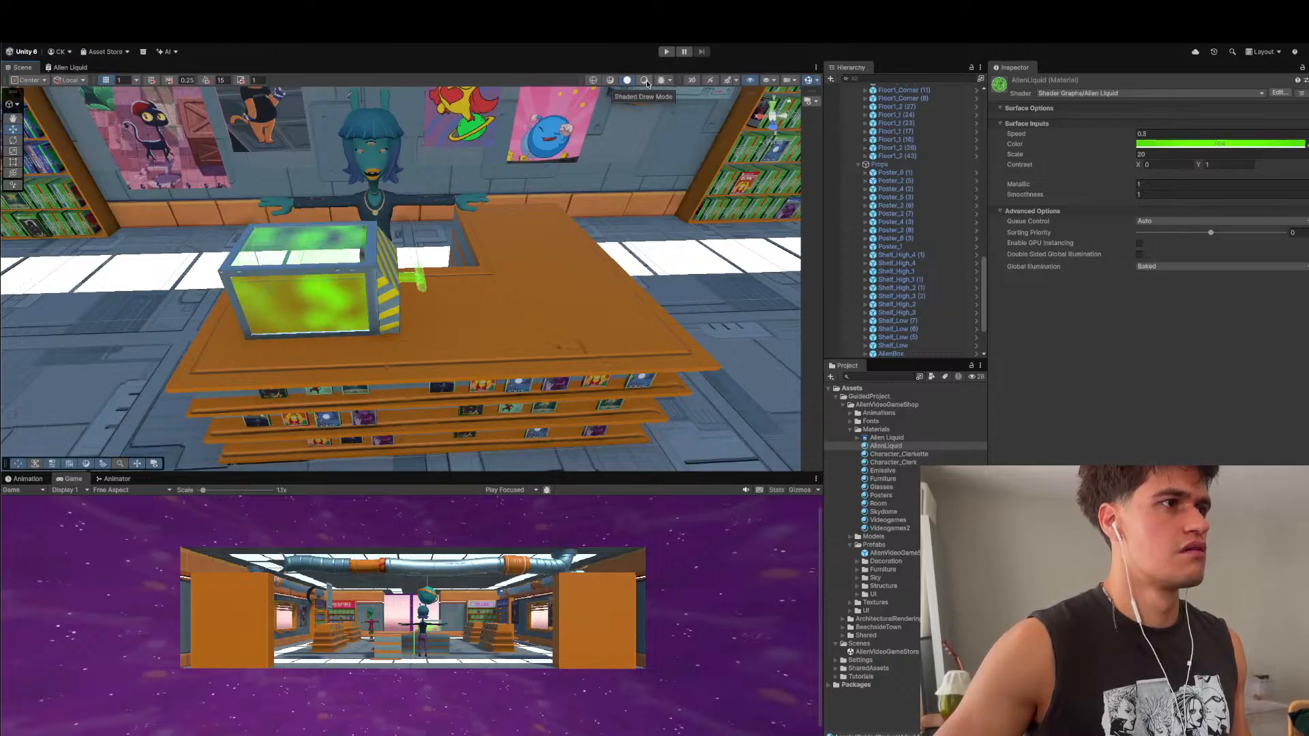
click(609, 81)
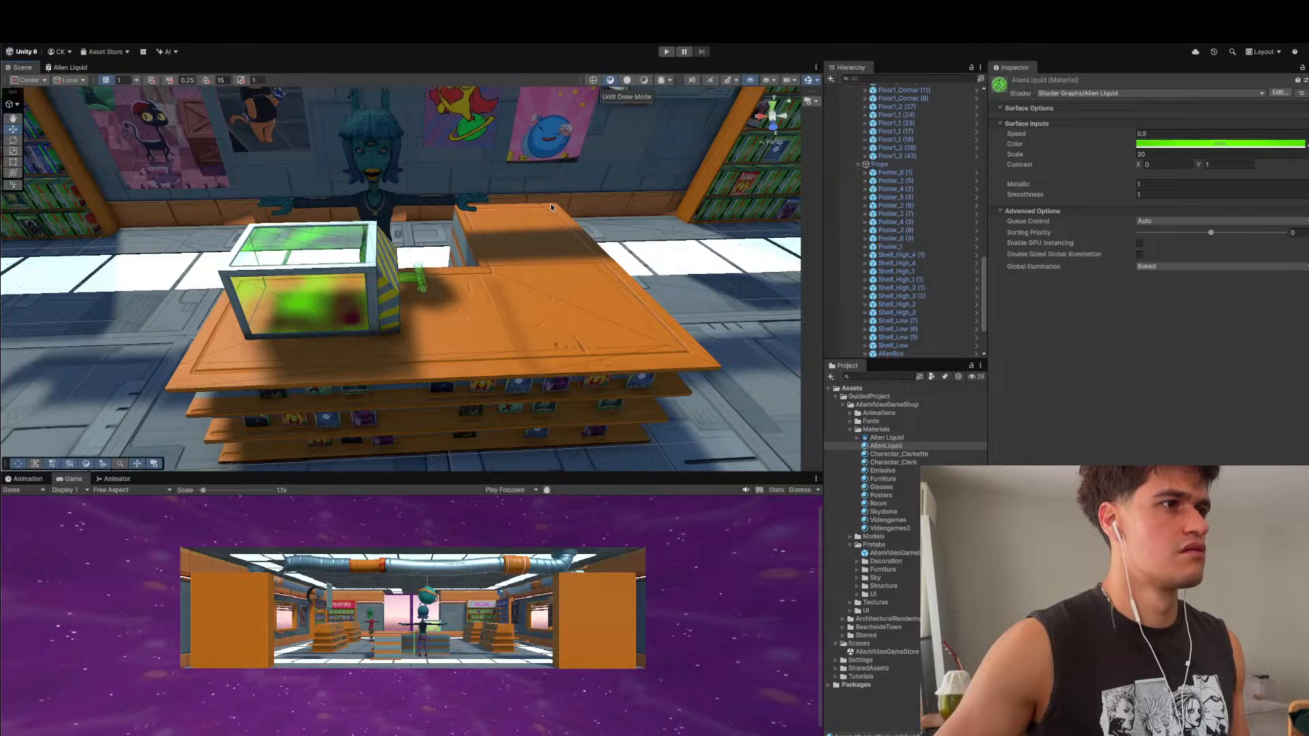
click(627, 80)
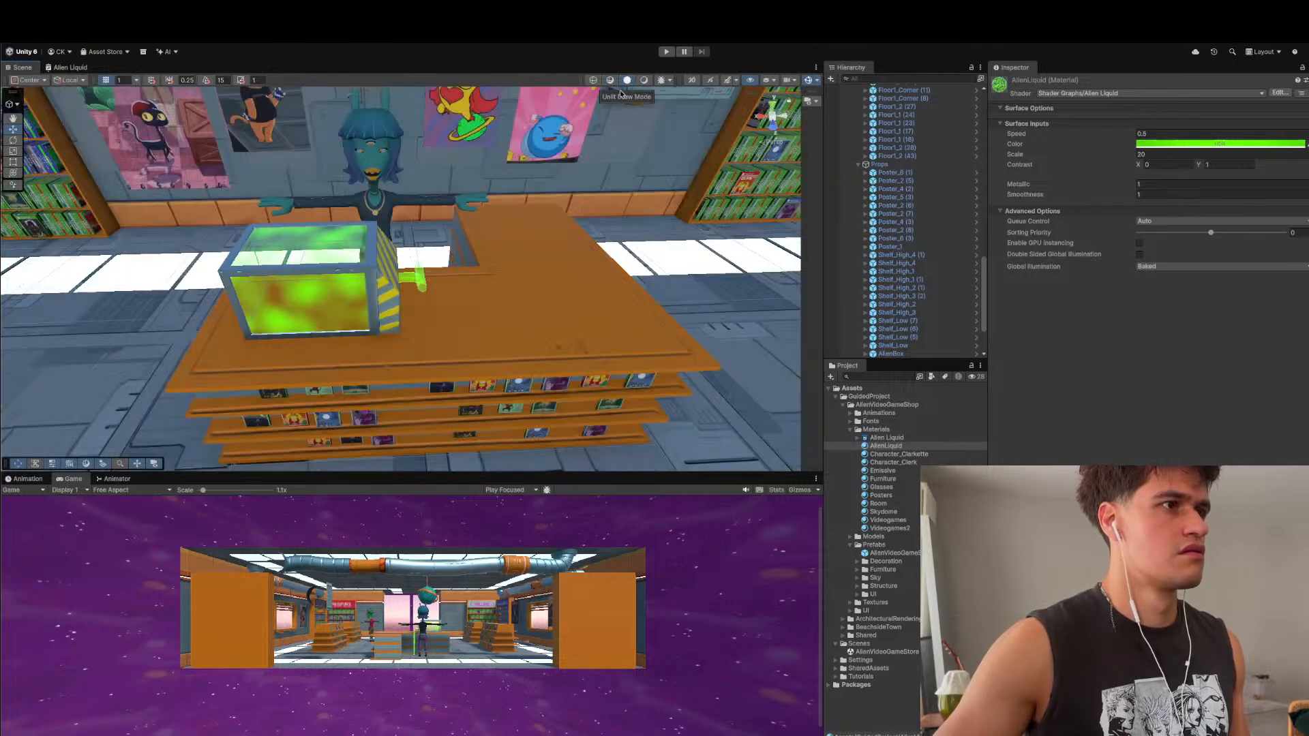
- Examine the animated liquid in the counter's alien tank from close up and from farther away
scroll(307, 283, up, 3)
middle_drag(307, 283, 421, 277)
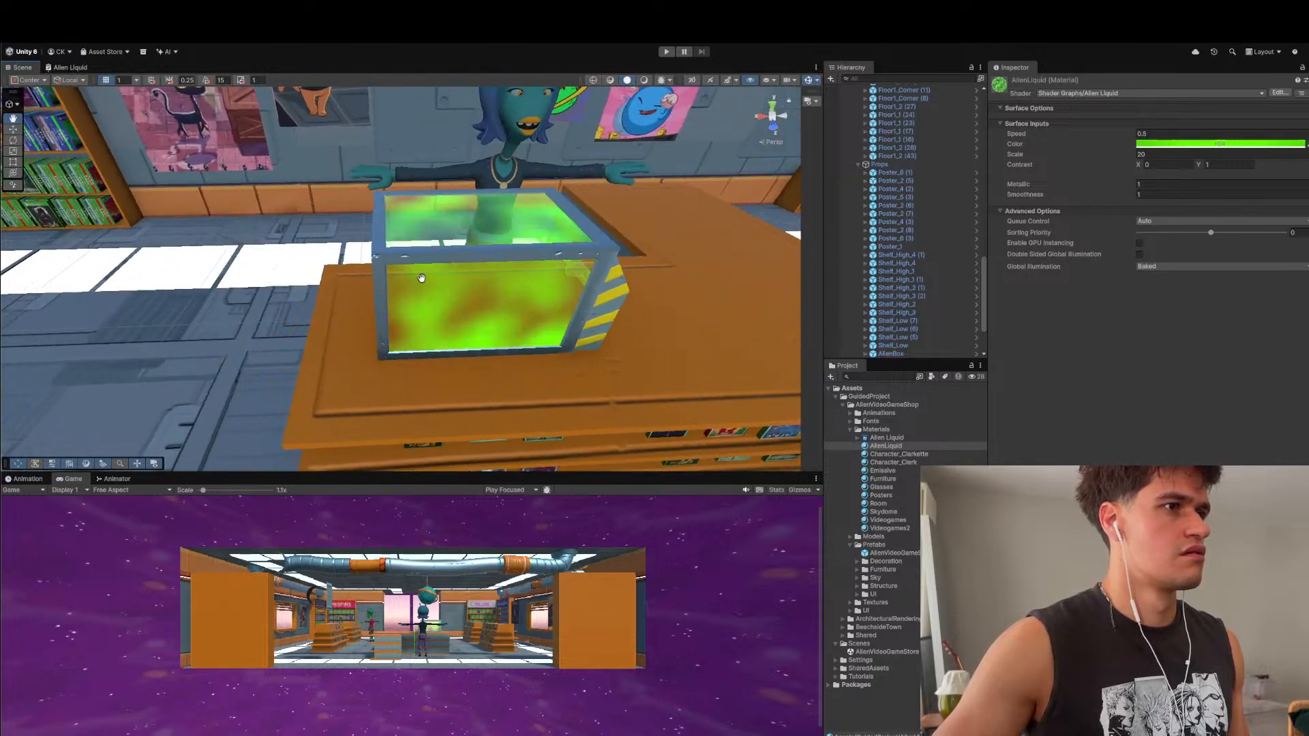
scroll(422, 276, down, 3)
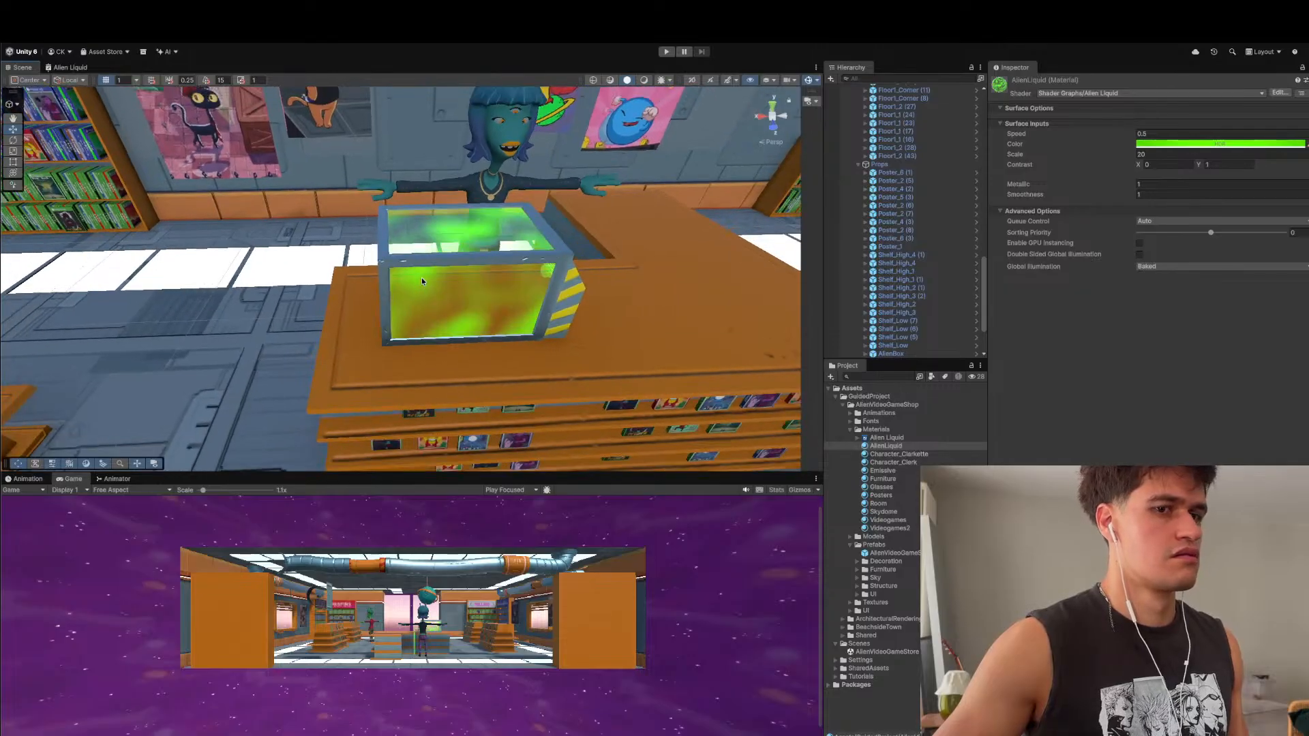
scroll(423, 277, down, 4)
scroll(422, 278, up, 4)
scroll(422, 281, up, 2)
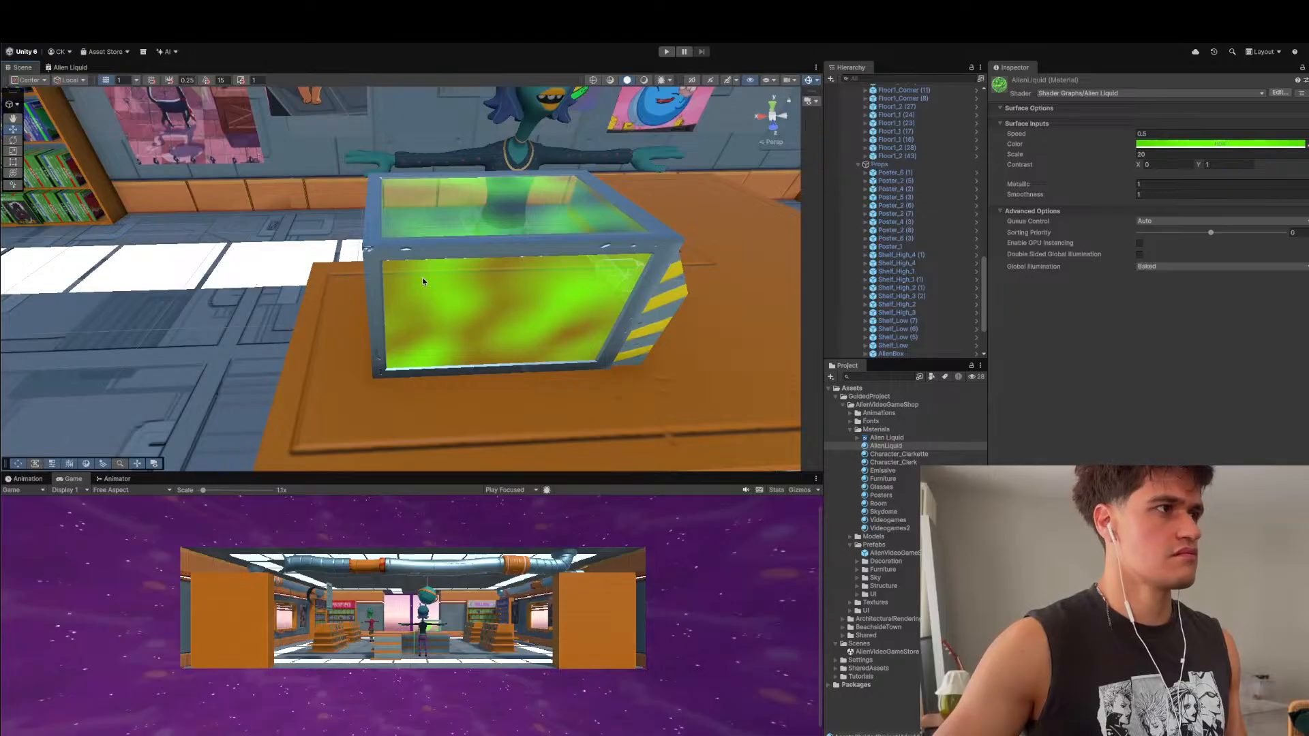
scroll(424, 256, down, 2)
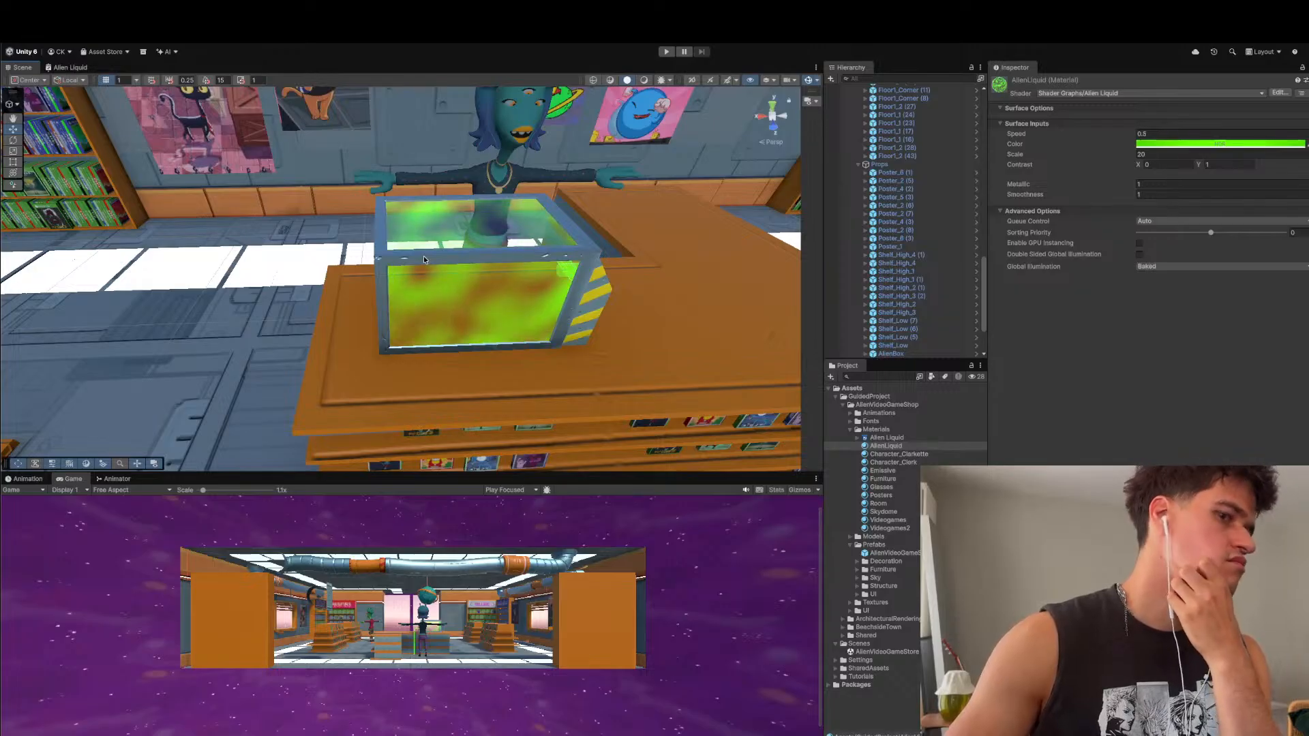
scroll(423, 258, down, 3)
scroll(423, 256, up, 5)
scroll(423, 256, down, 5)
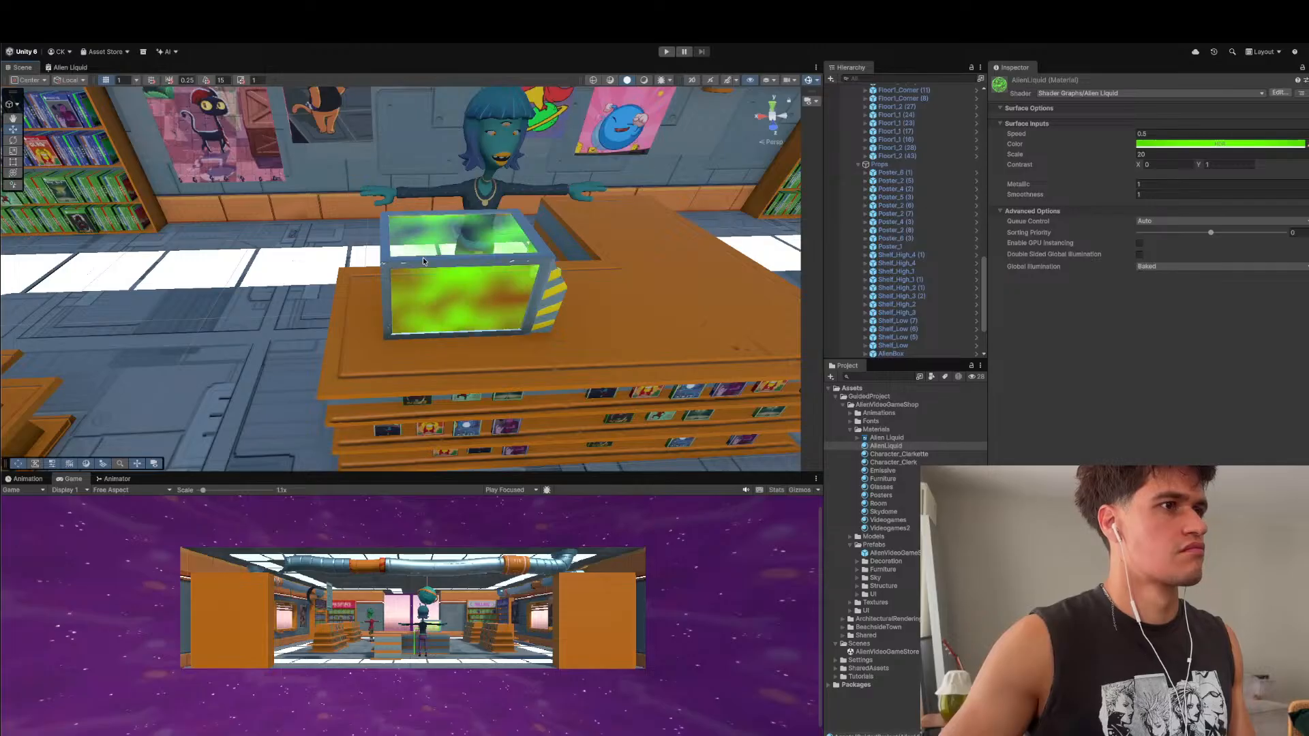
- Switch to the browser, look through the shader lag search results and open the Reddit thread "Shaders are laggy in edit mode"
key(super+Tab)
key(super+Tab)
key(super+Tab)
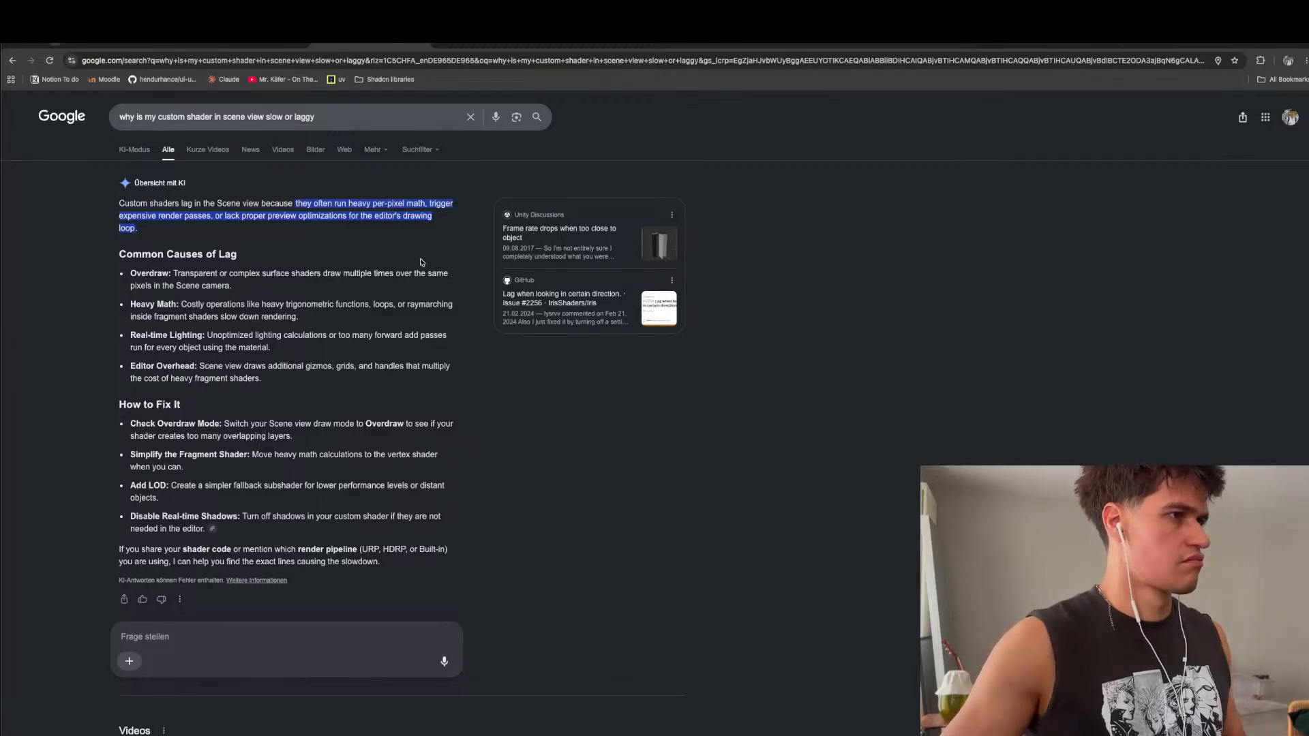
scroll(420, 262, down, 1)
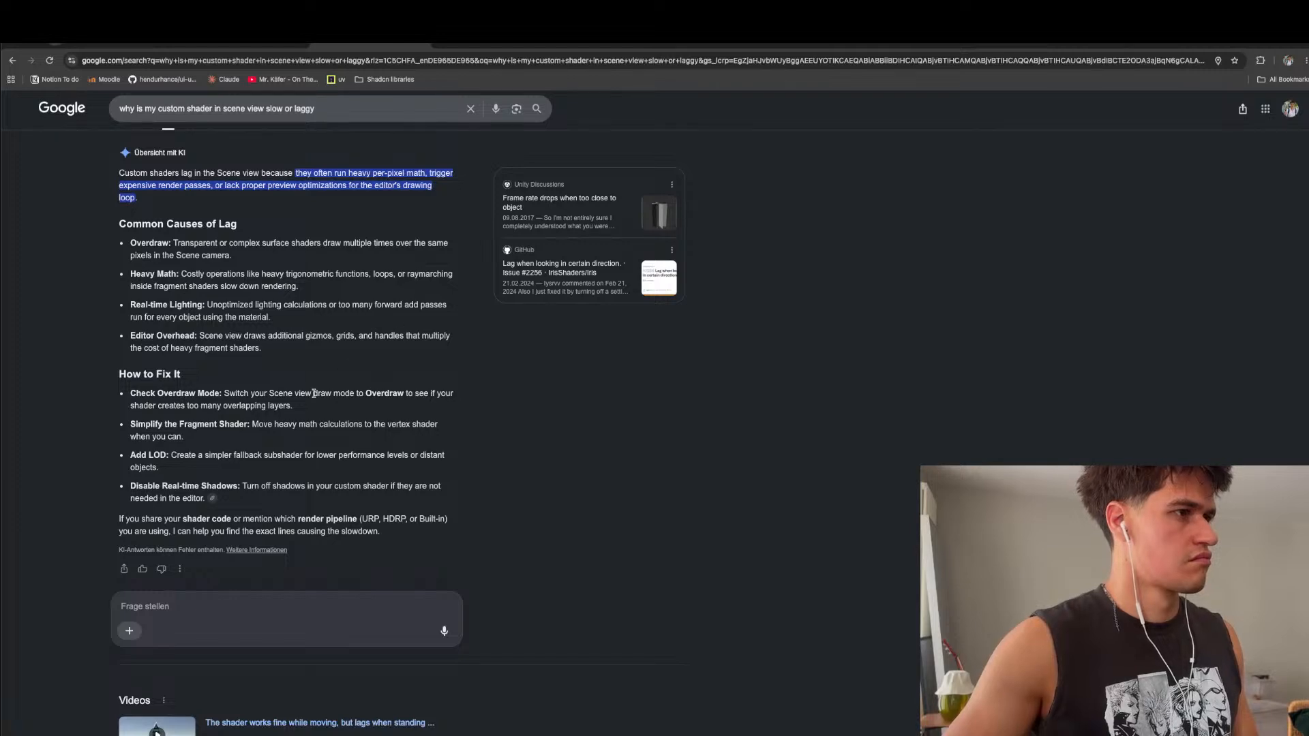
scroll(217, 455, down, 7)
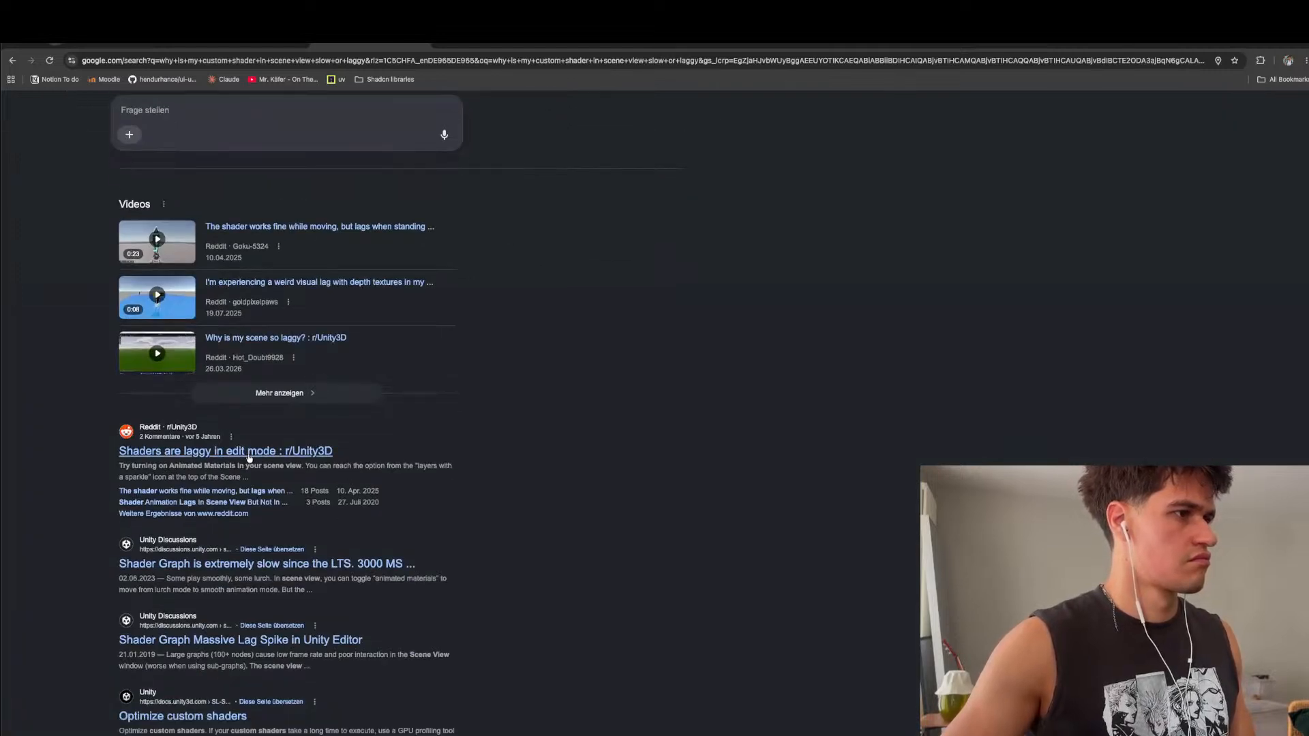
click(250, 456)
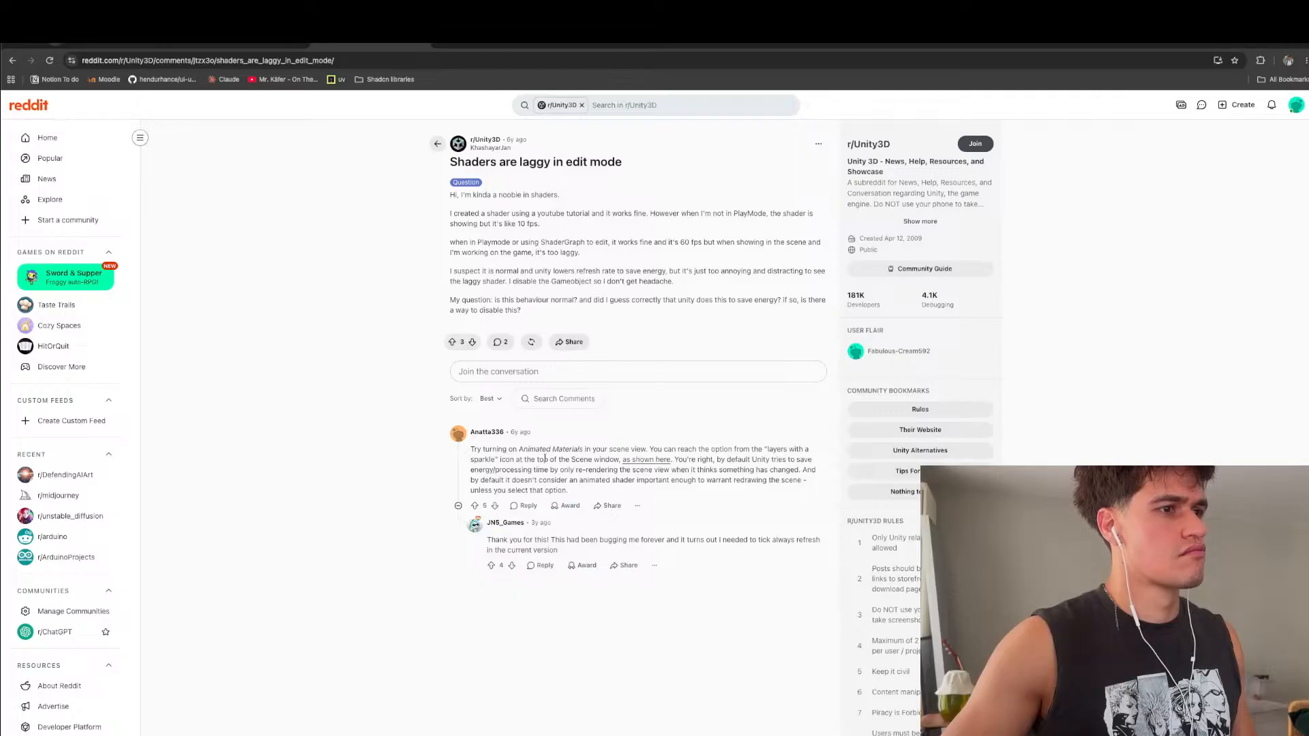
- Read the thread's reply, switch to Unity and look for Animated Materials among the Scene view's gizmo and layer visibility options
key(super+Tab)
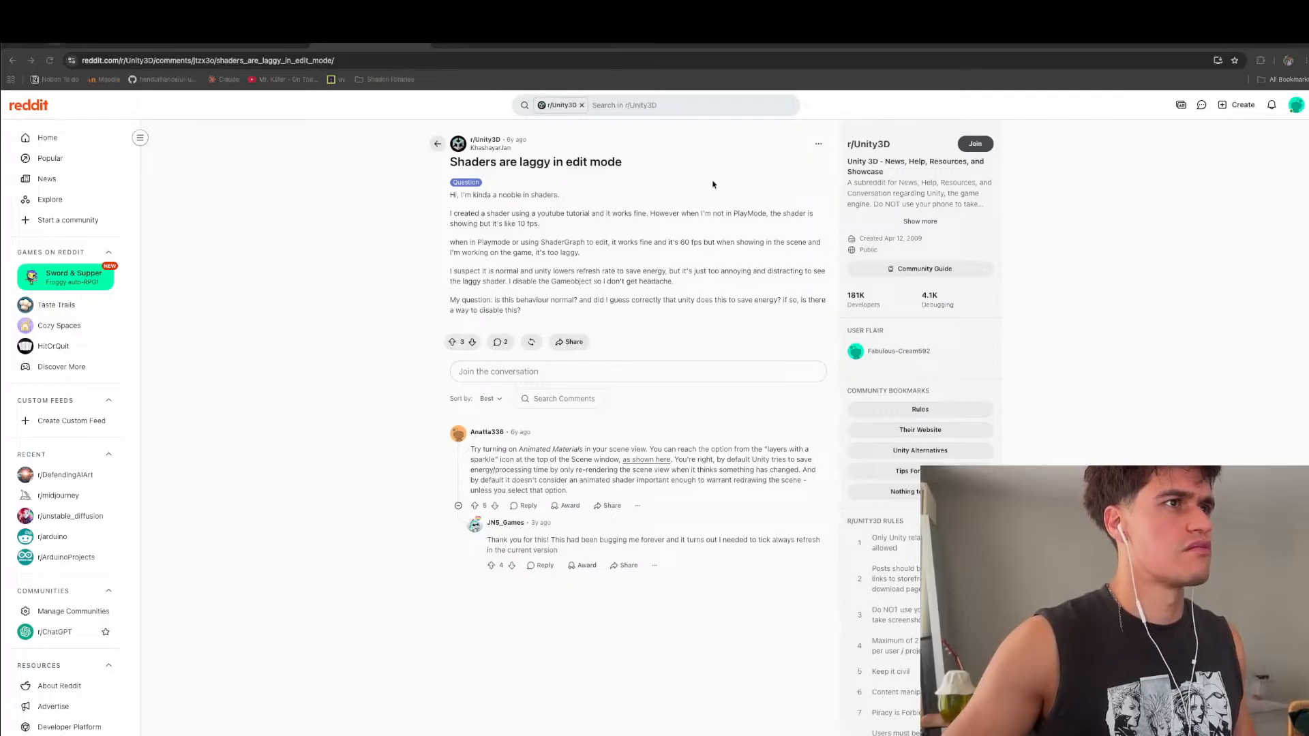
key(super+Tab)
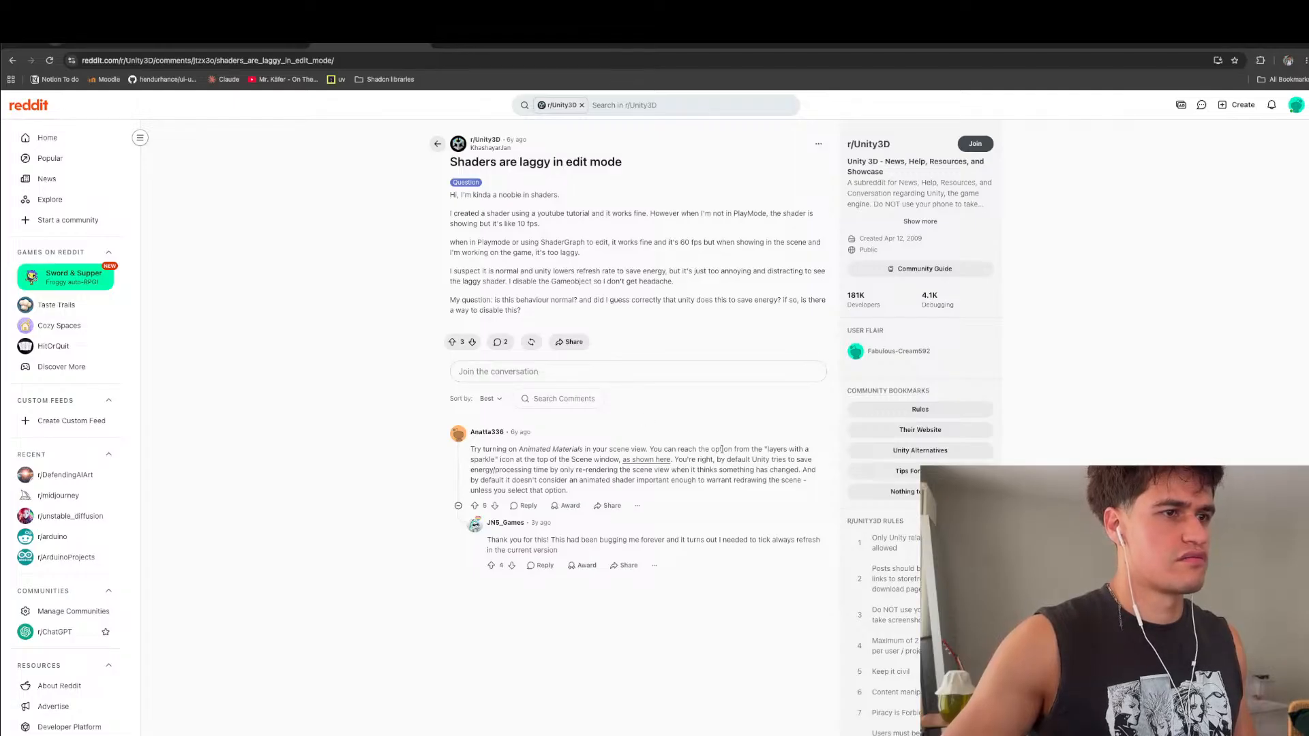
key(super+Tab)
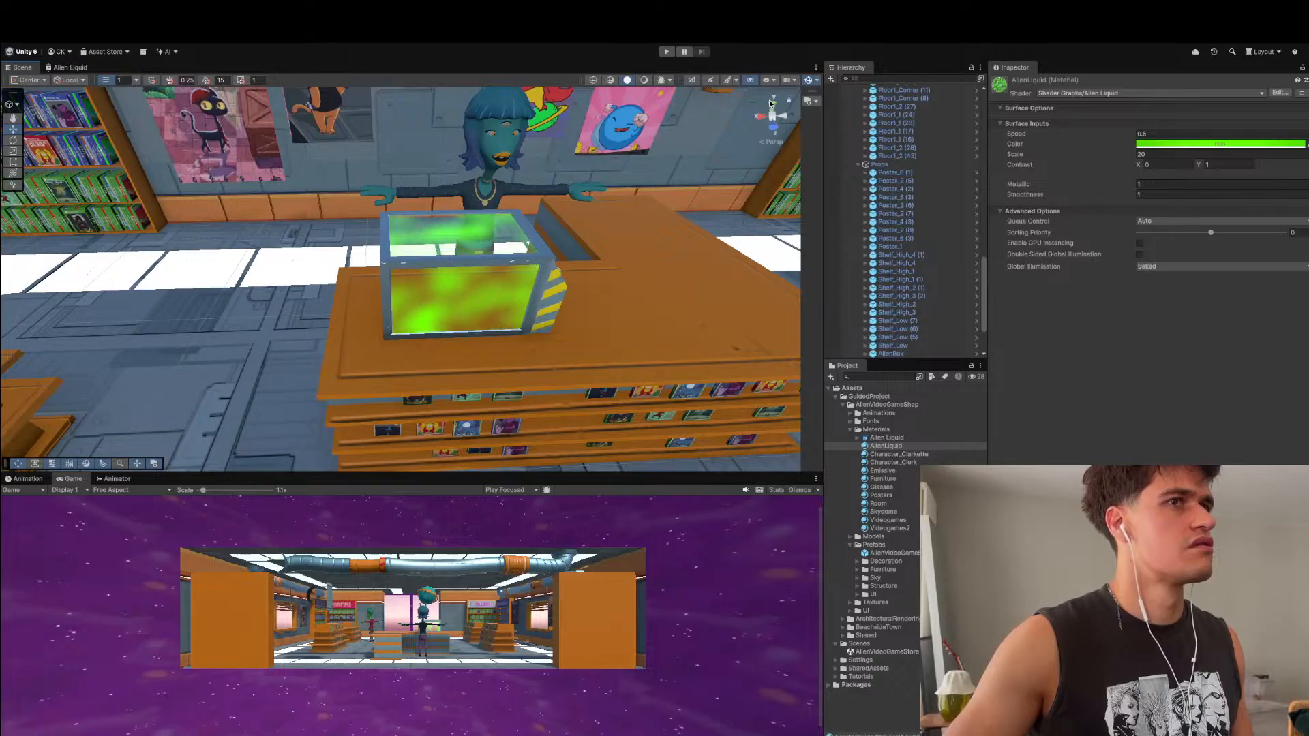
click(816, 80)
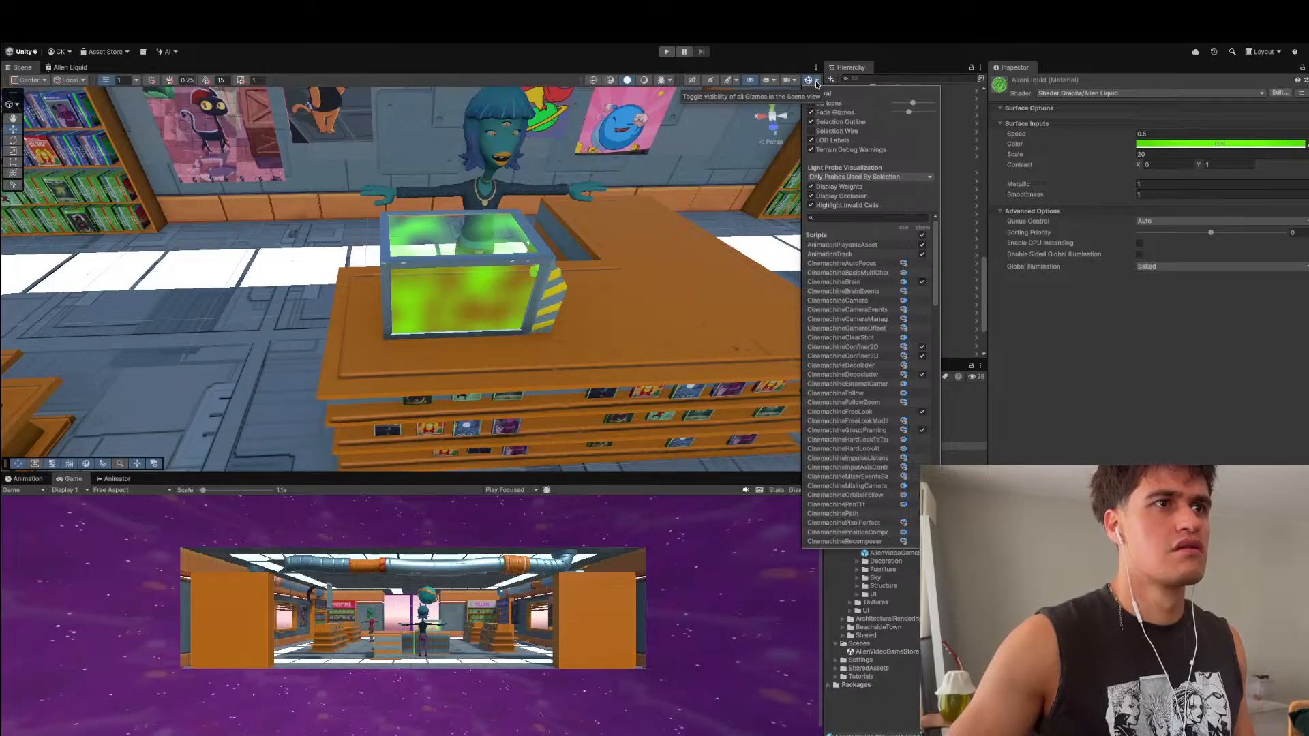
click(817, 84)
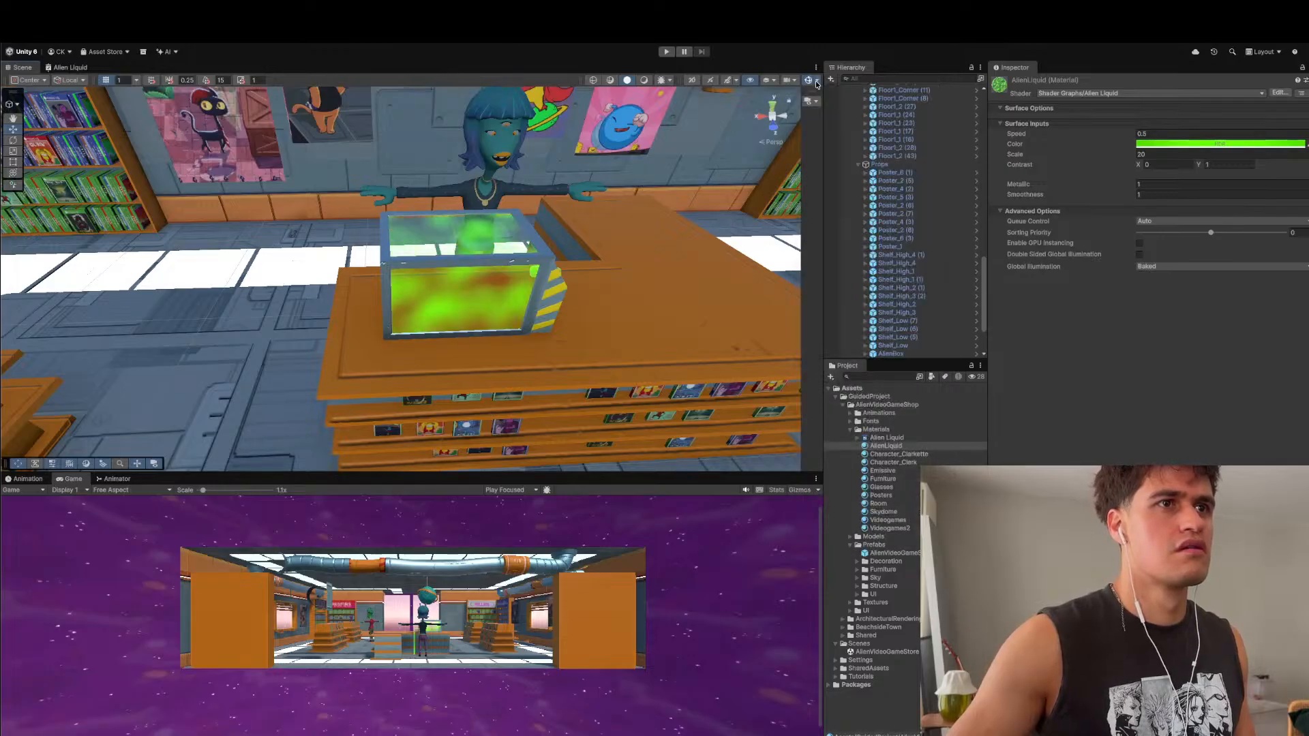
click(775, 83)
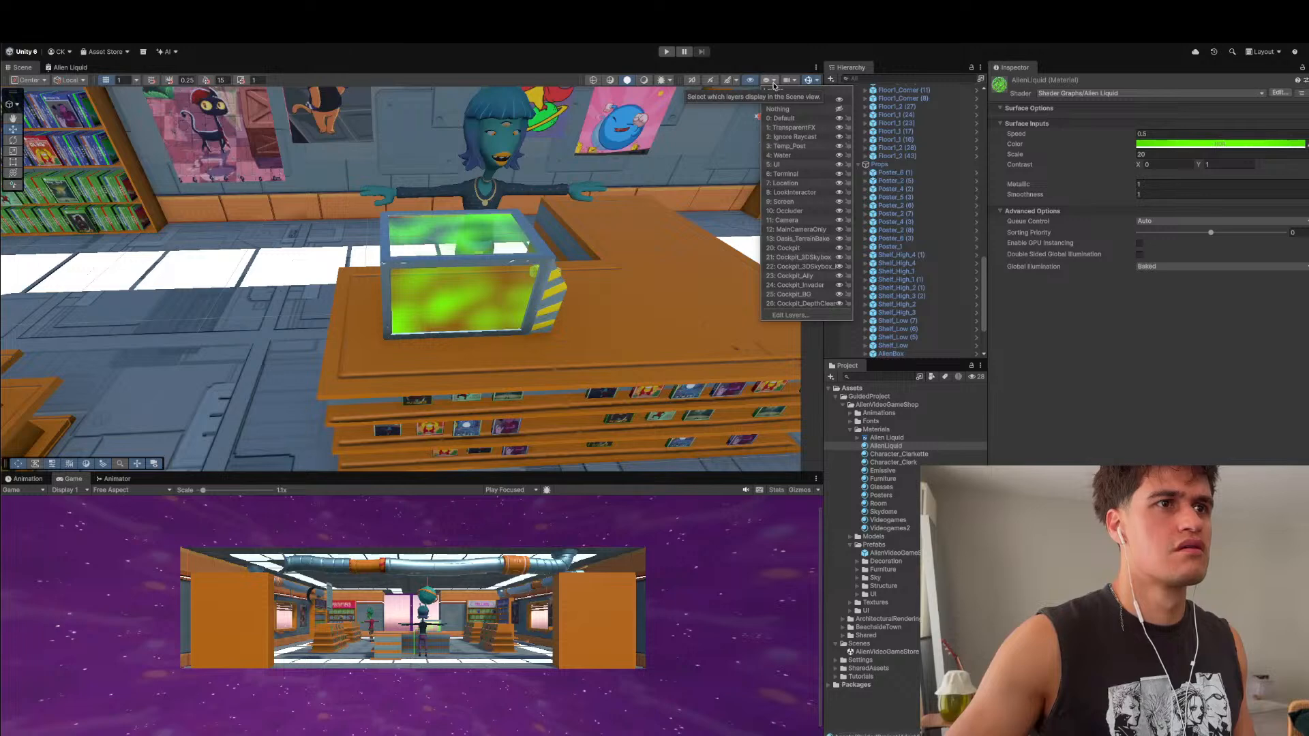
click(774, 84)
- Switch to the browser and search "where do I do this: Try turning on Animated Materials in your scene view"
key(super+Tab)
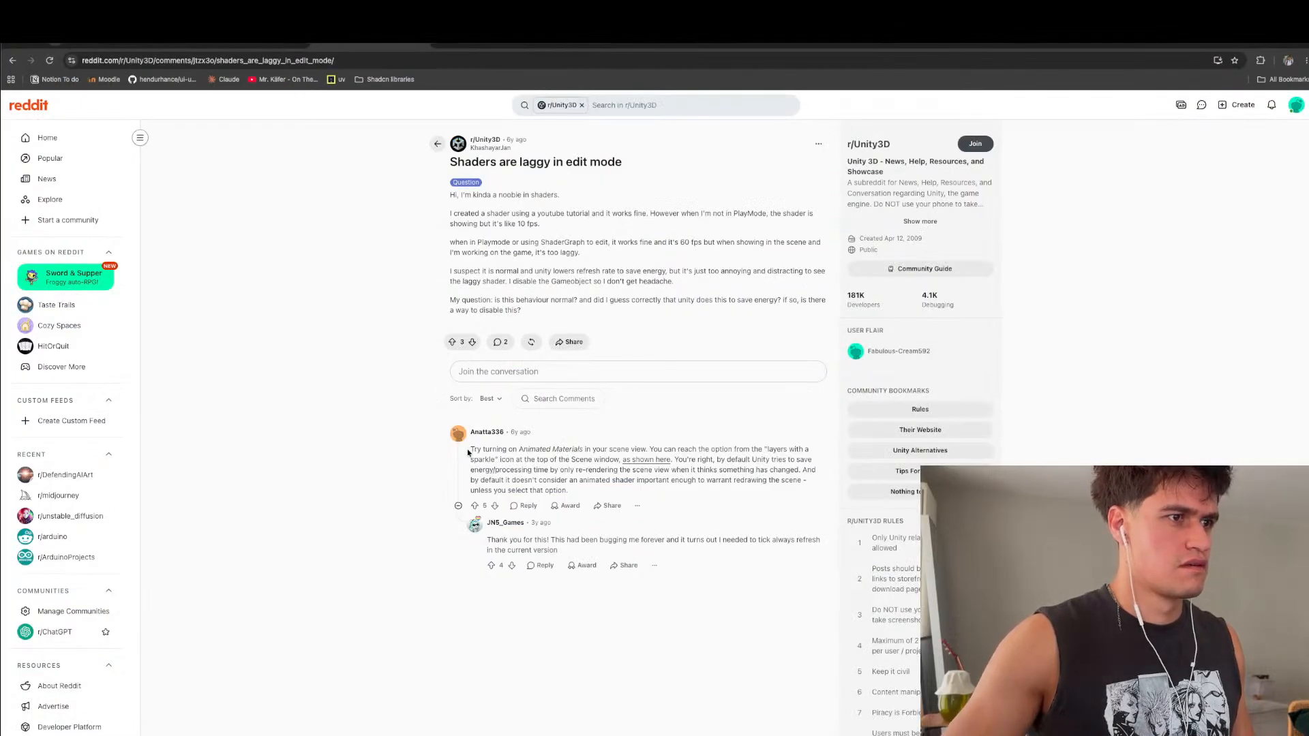
drag(469, 452, 634, 457)
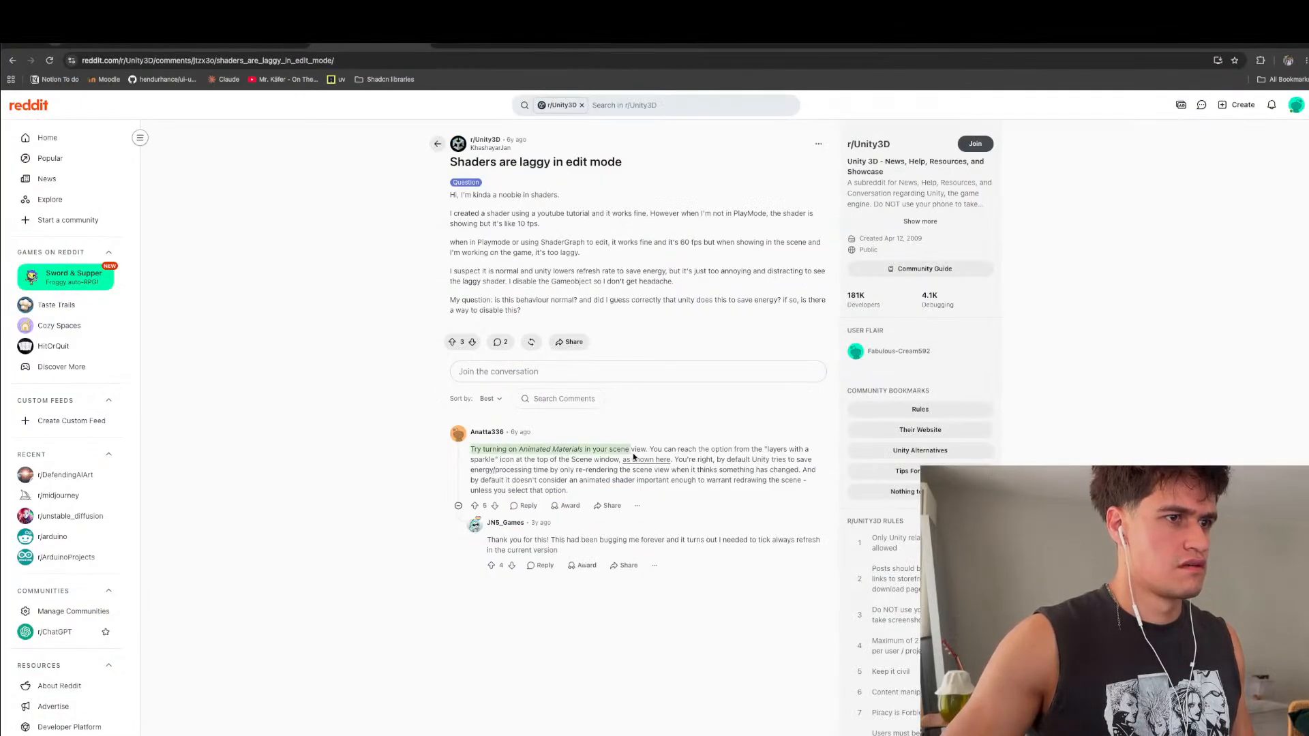
click(454, 43)
text(wher)
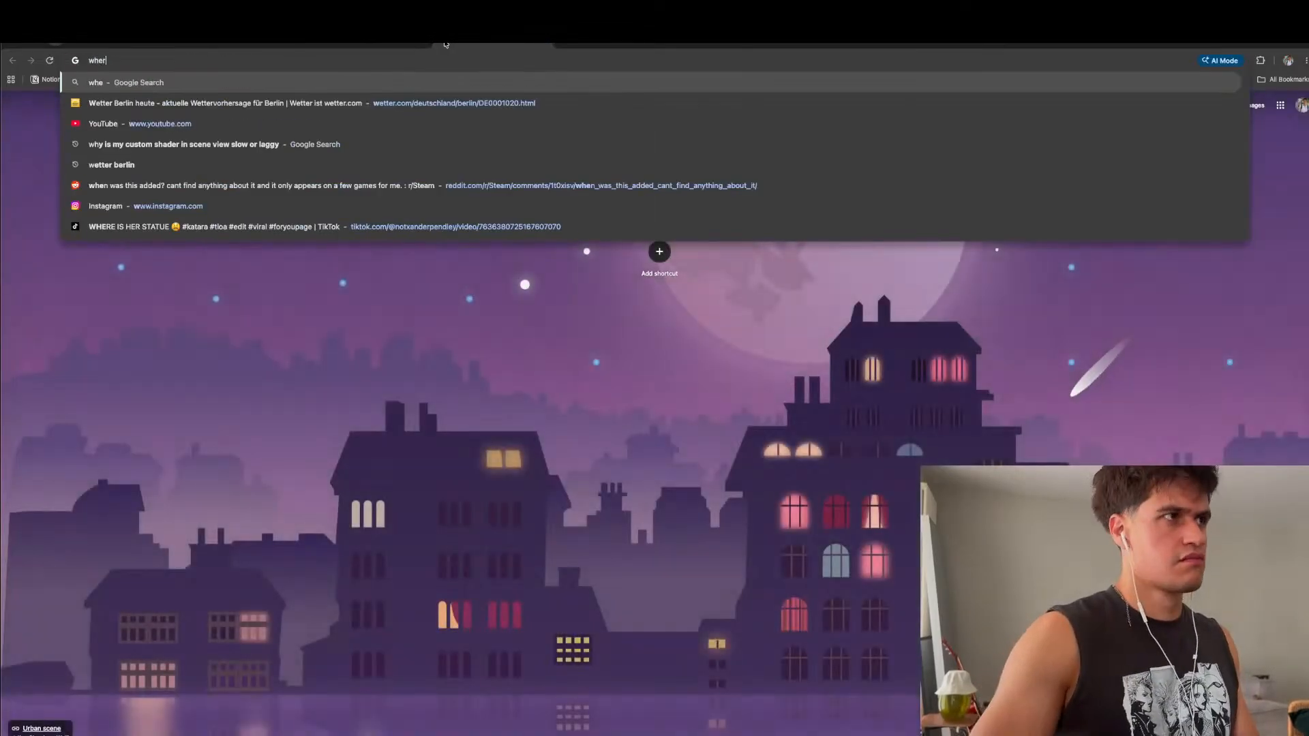
text(e do I do this:)
text(Try turning on Animated Materials in your scene view)
key(Return)
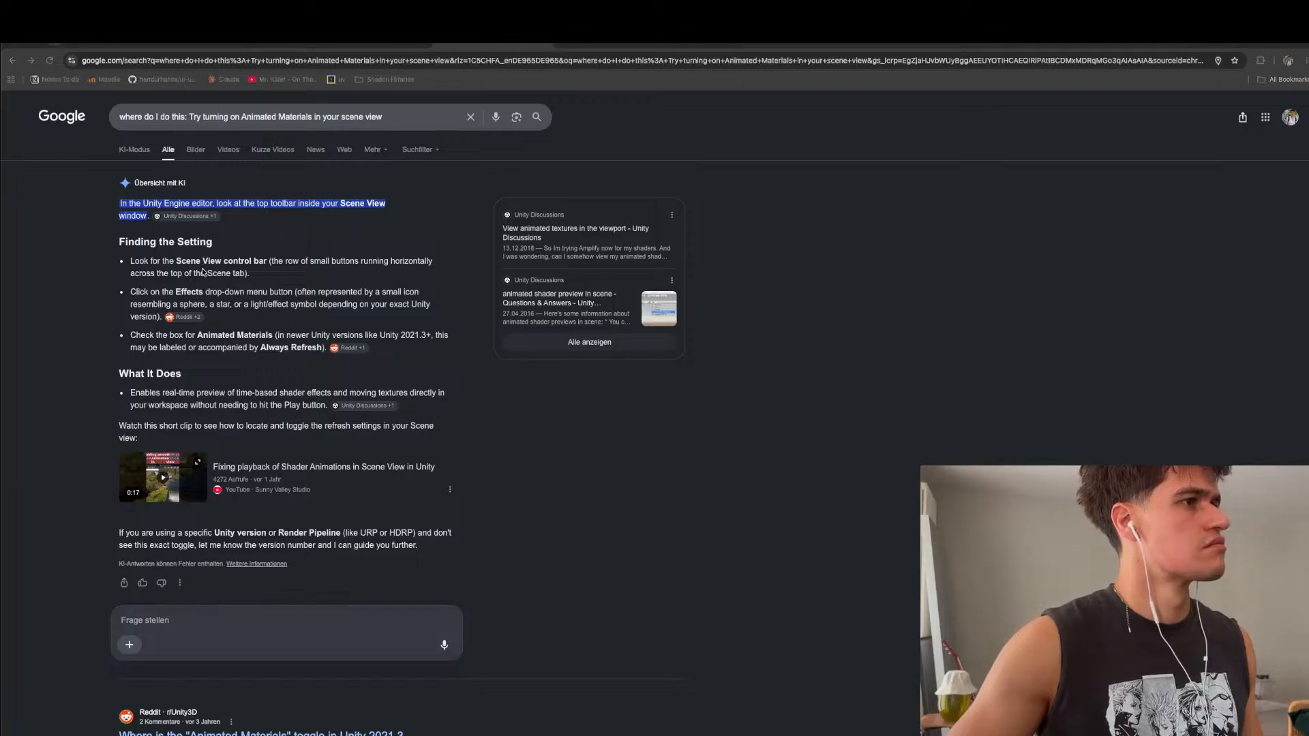
- Switch to Unity and check the Scene view's gizmo, camera and layer visibility options for the setting the search overview describes
key(super+Tab)
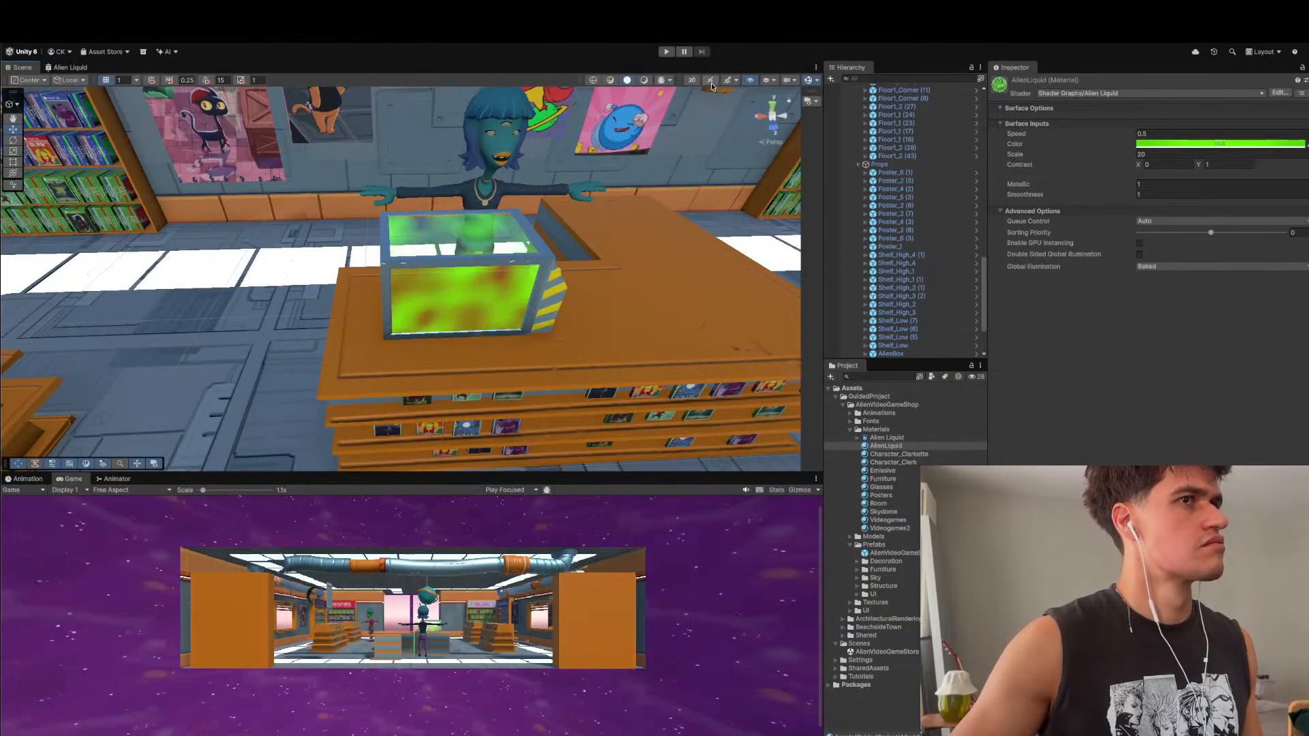
key(super+Tab)
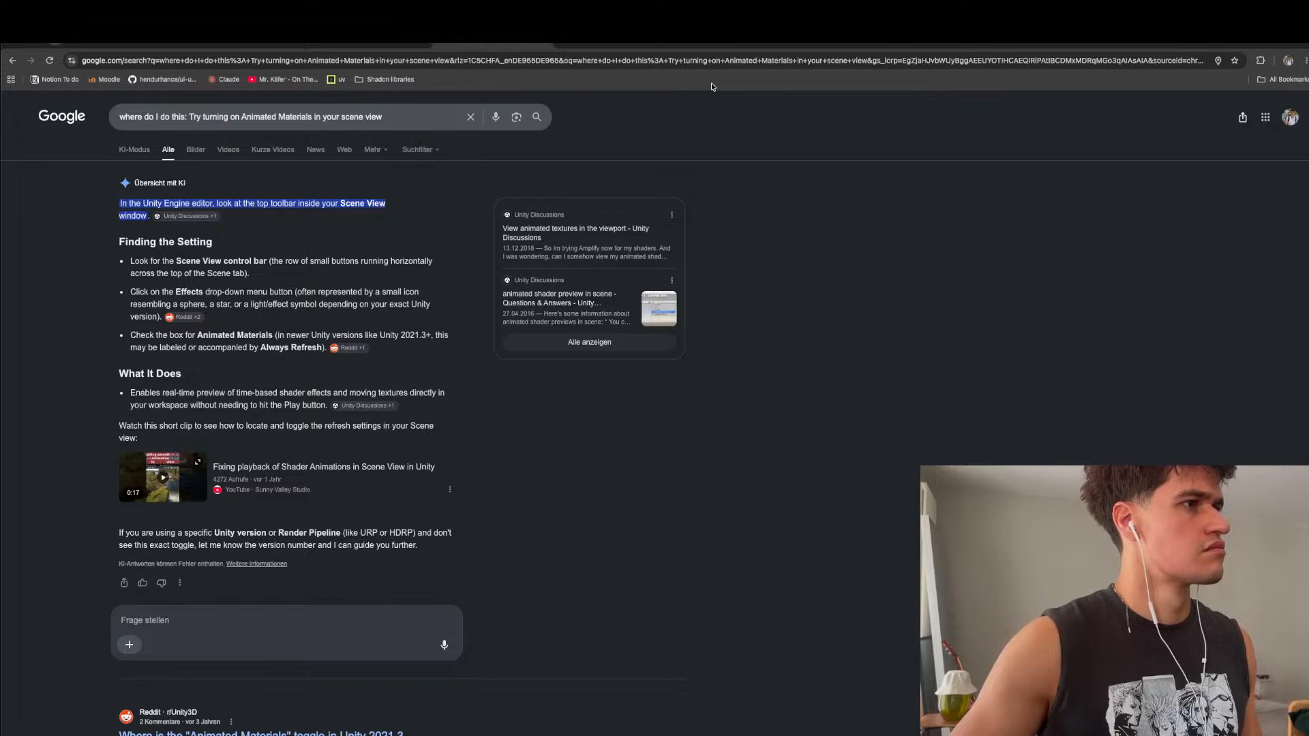
key(super+Tab)
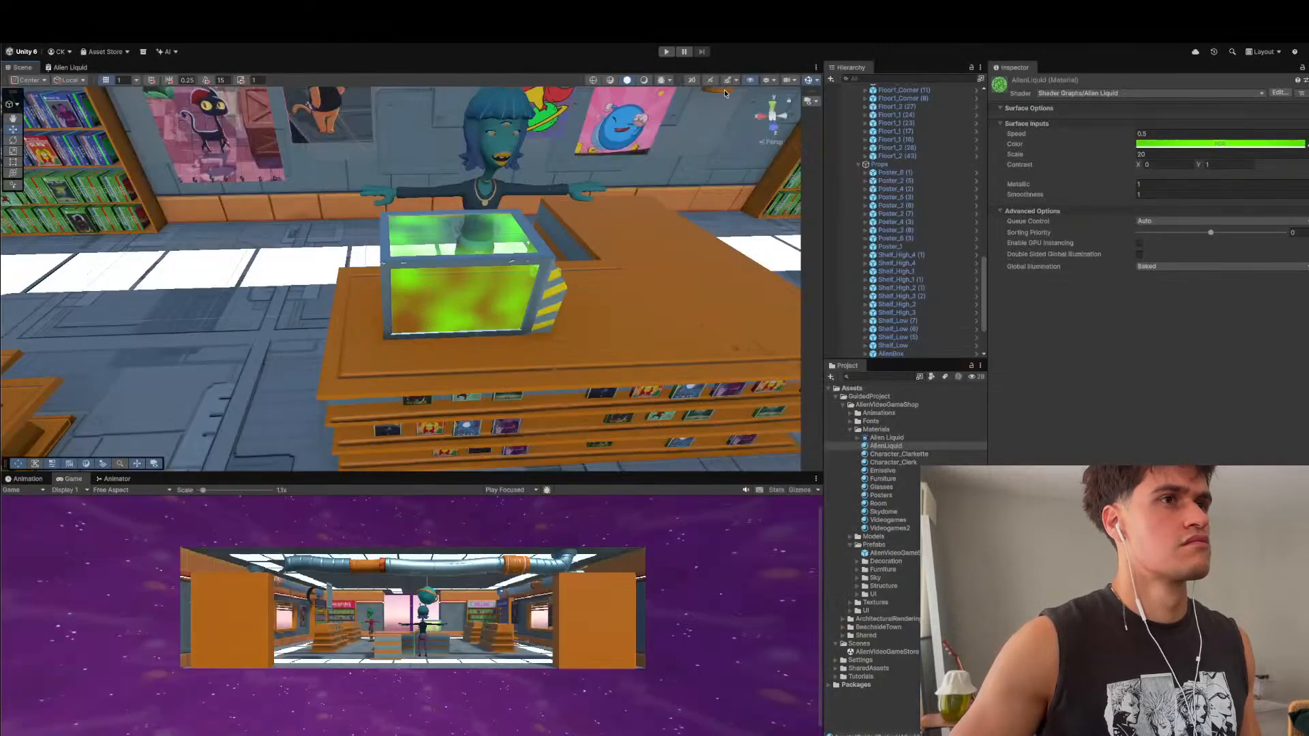
click(816, 82)
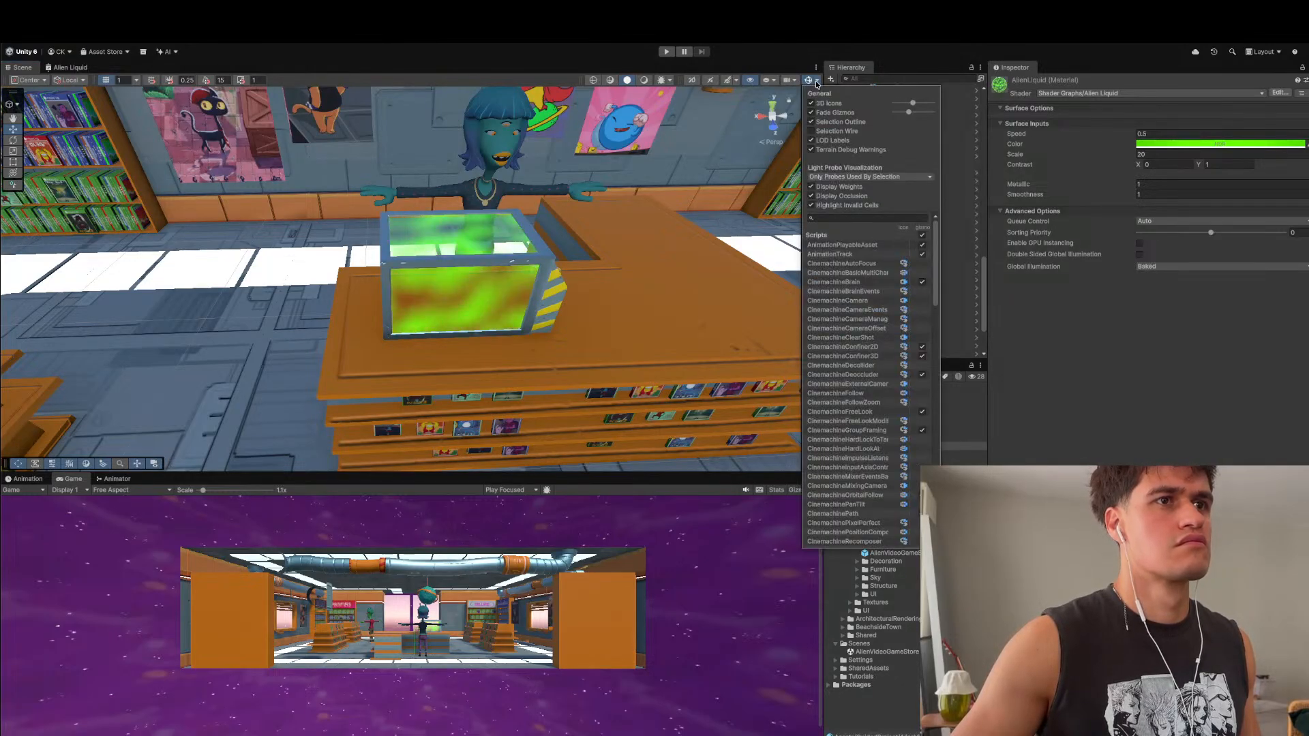
click(817, 82)
click(799, 83)
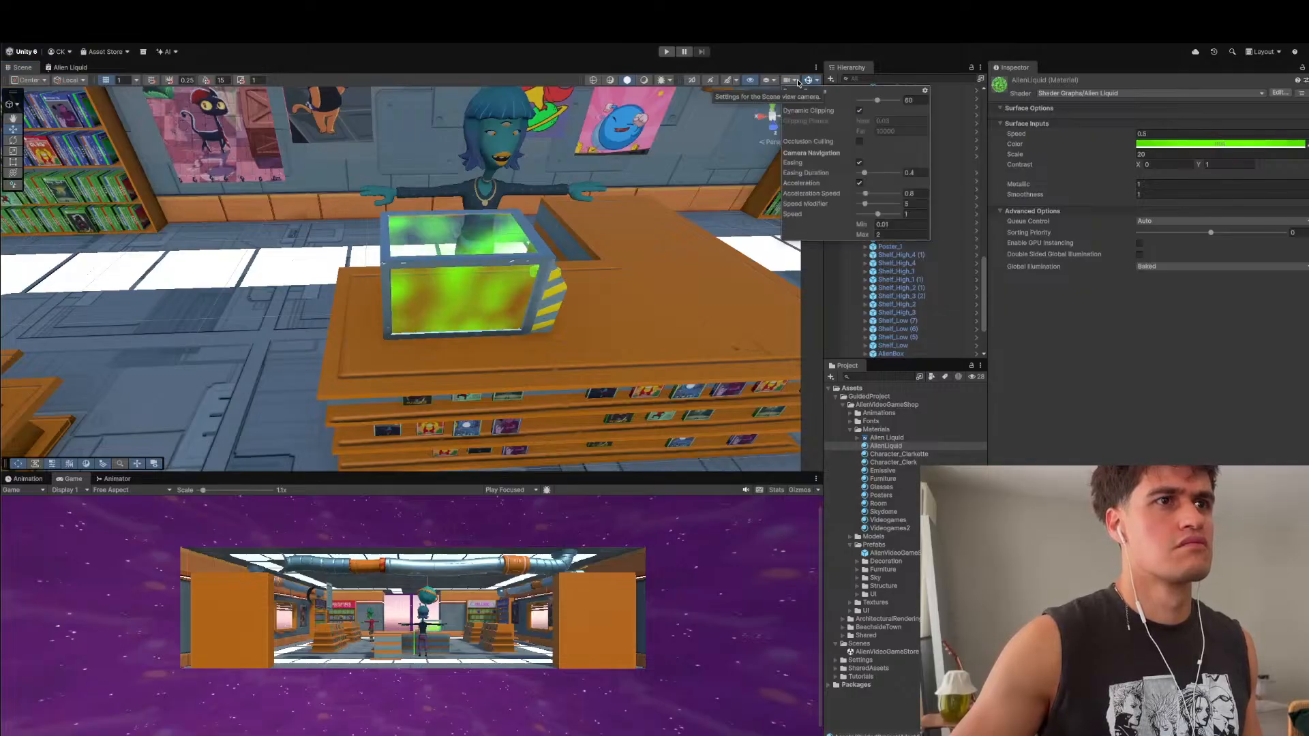
click(796, 83)
click(768, 82)
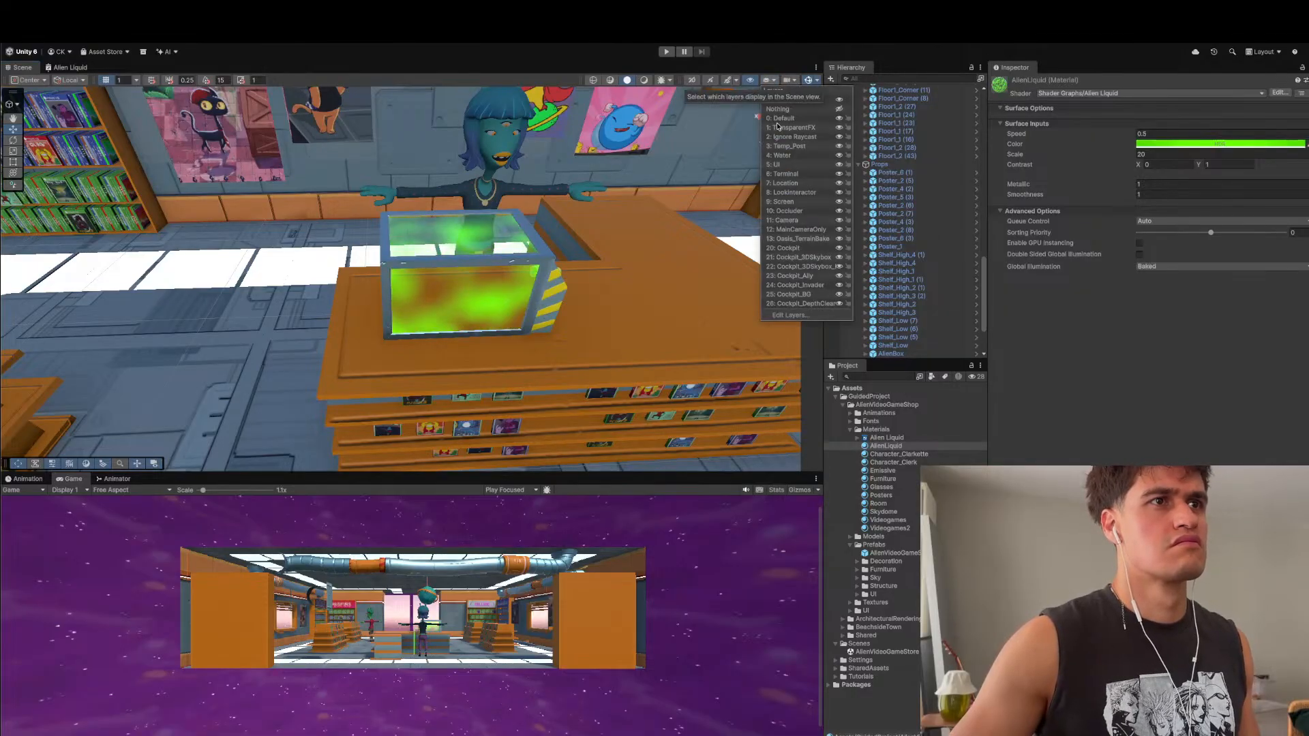
- Inspect the Scene view's effects options and toggle the effects on and off to compare the alien tank's liquid
click(737, 82)
click(736, 81)
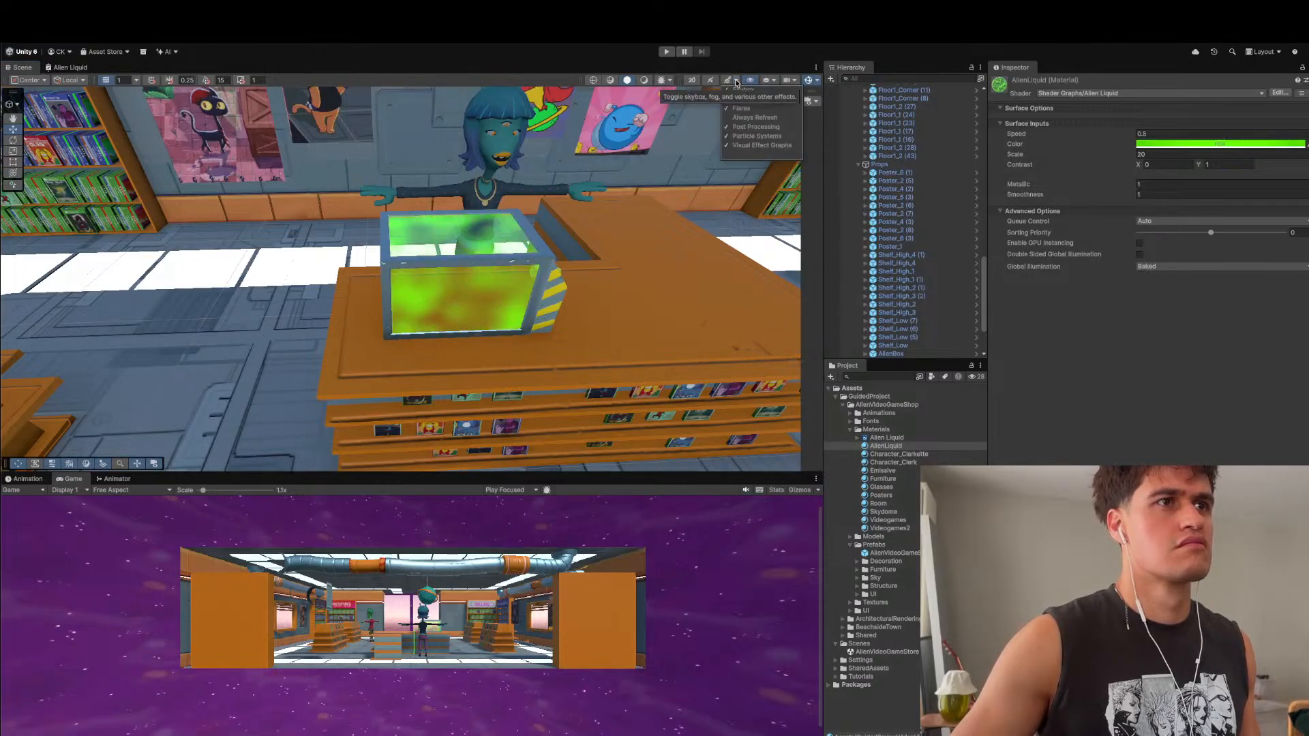
click(736, 81)
click(728, 81)
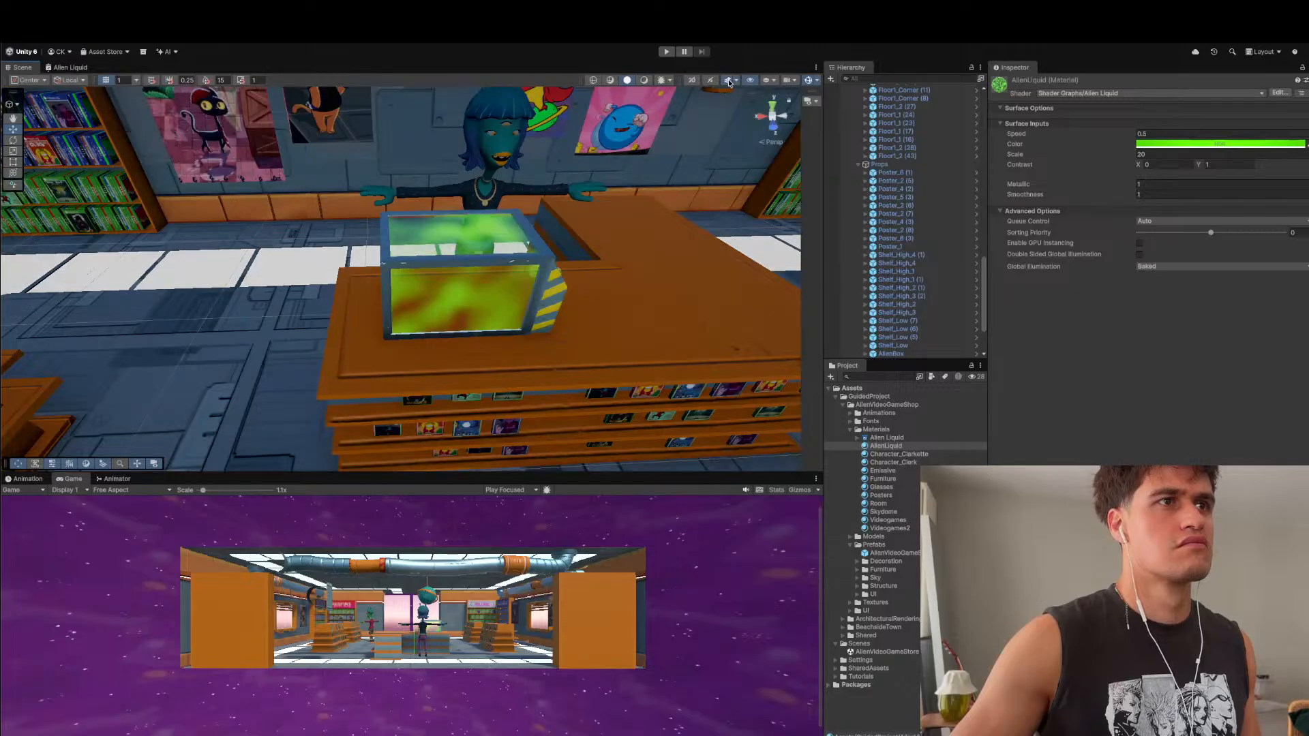
click(728, 81)
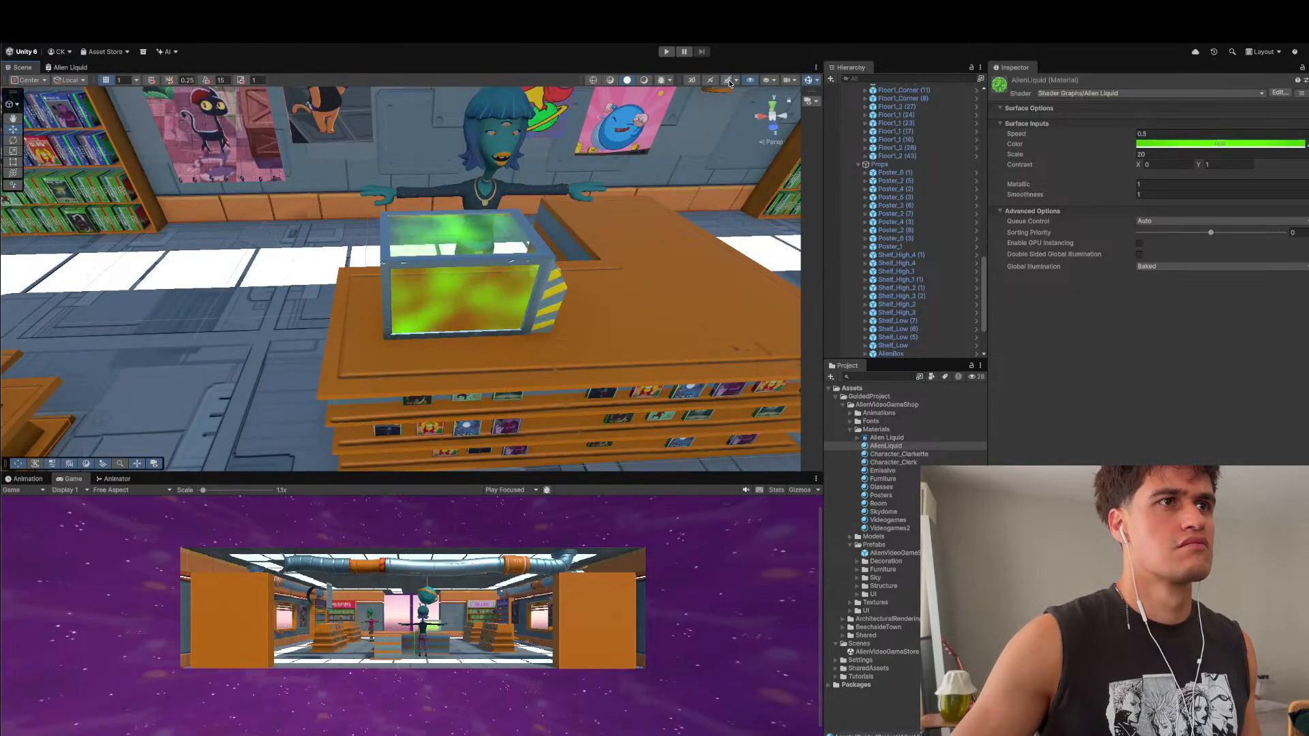
click(728, 81)
click(737, 82)
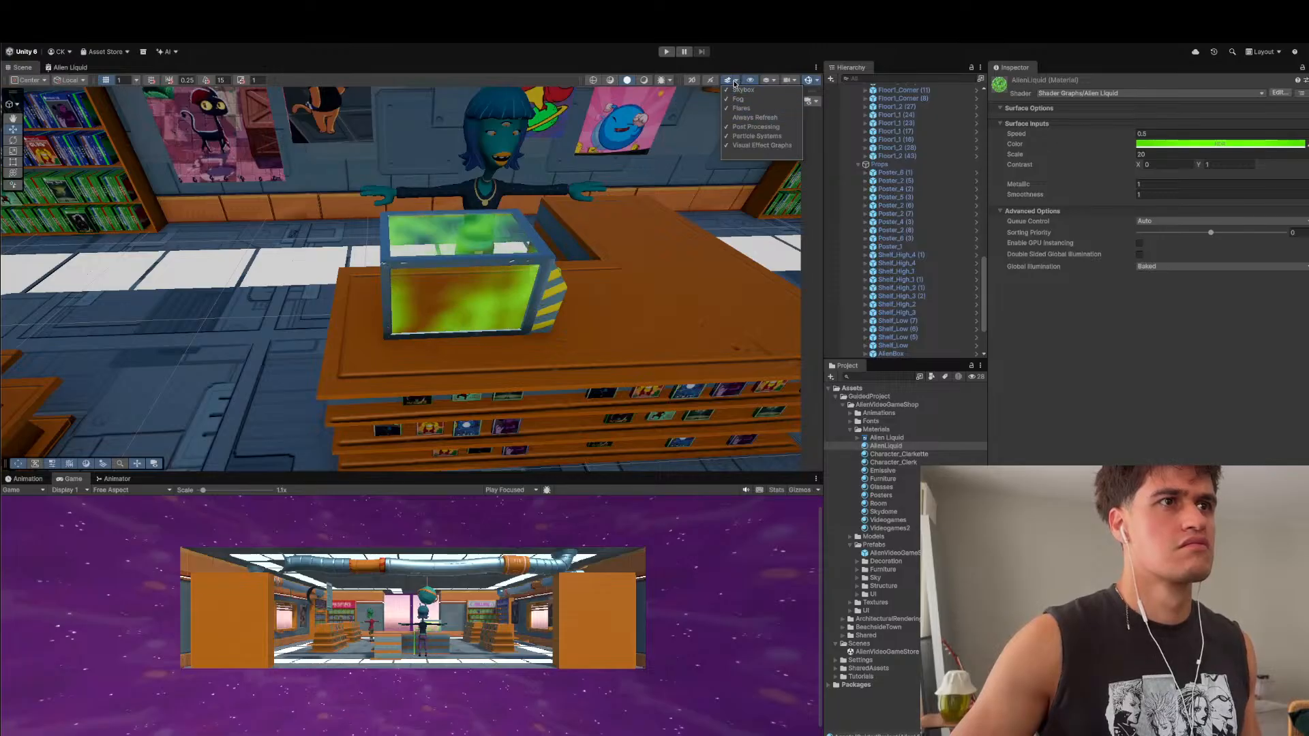
click(728, 81)
click(728, 81)
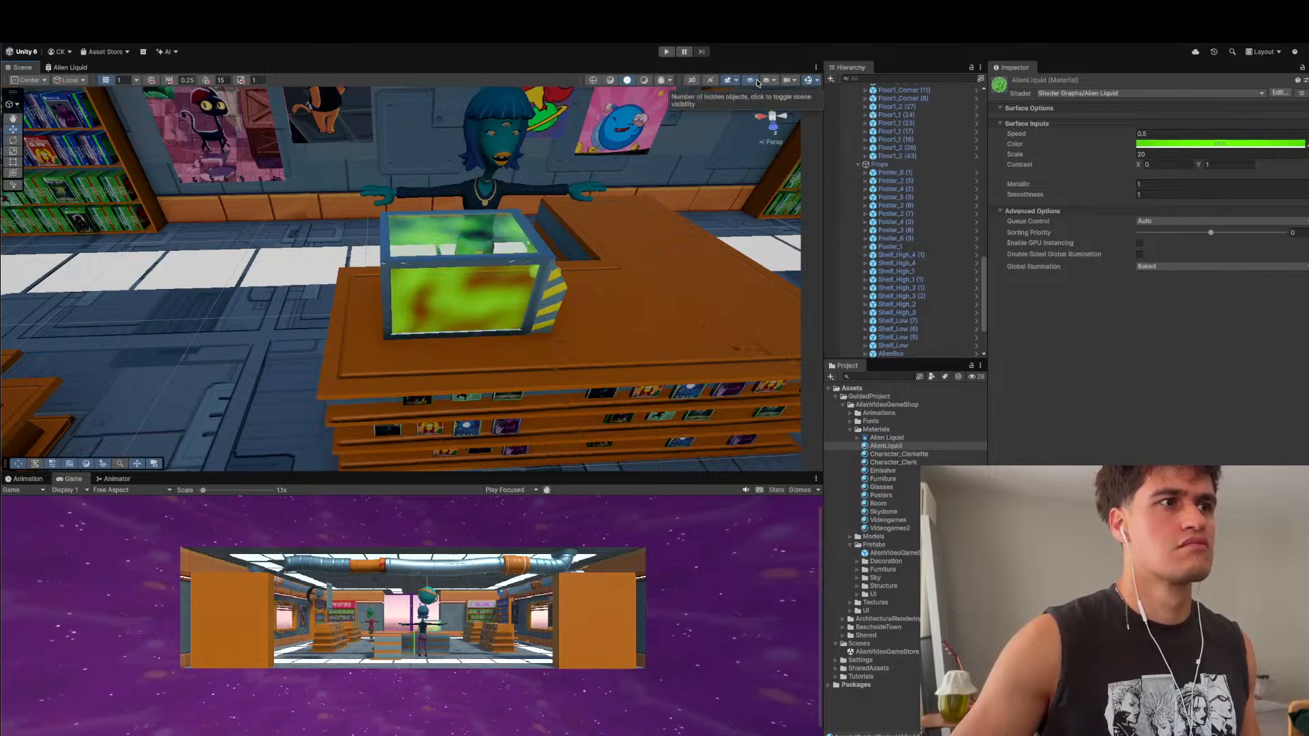
click(730, 81)
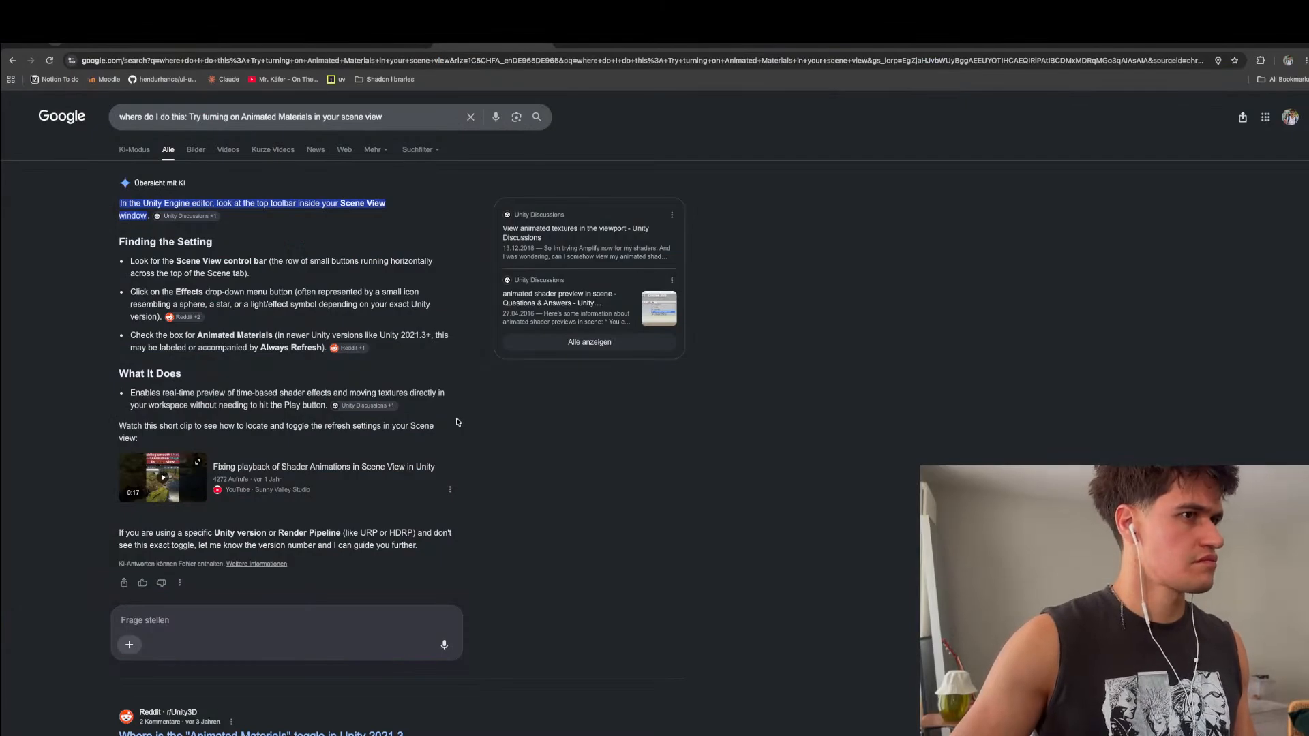
- In the browser results, open the Reddit thread "Where is the 'Animated Materials' toggle in Unity 2021.3", read its replies and return to the results
scroll(457, 422, down, 4)
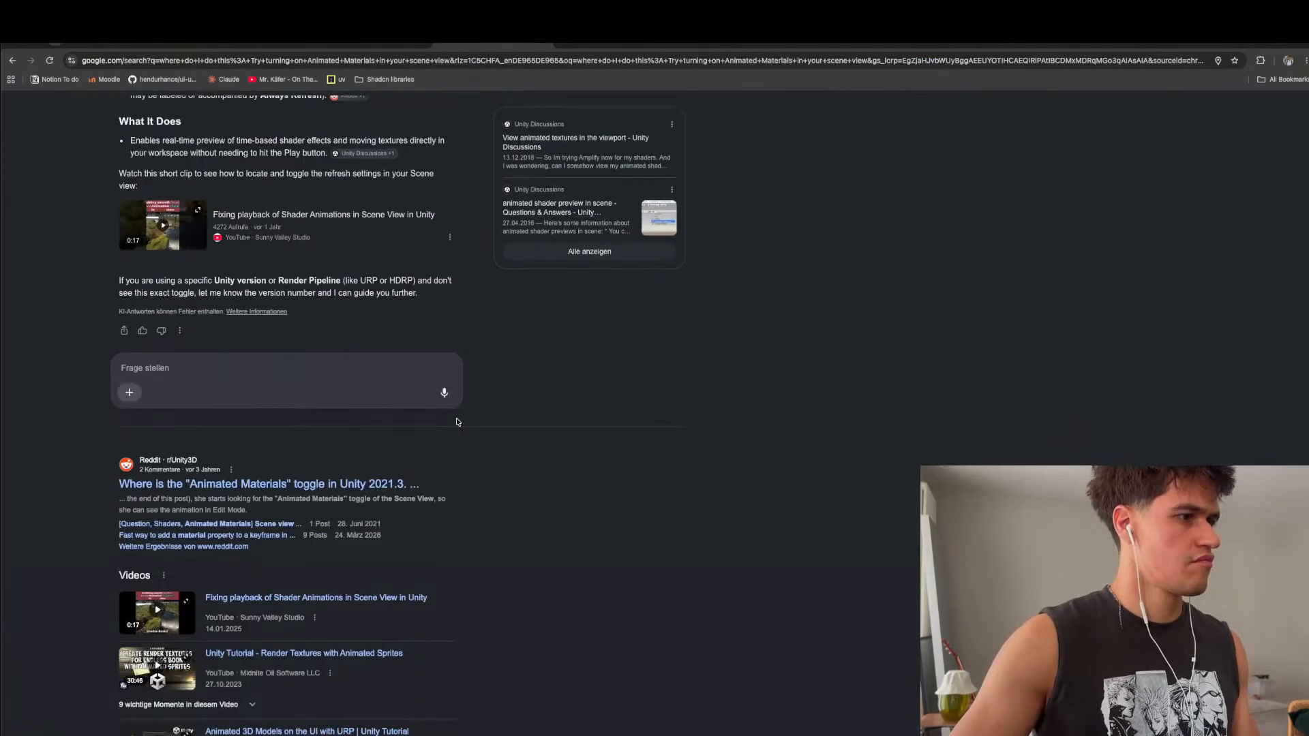
click(326, 485)
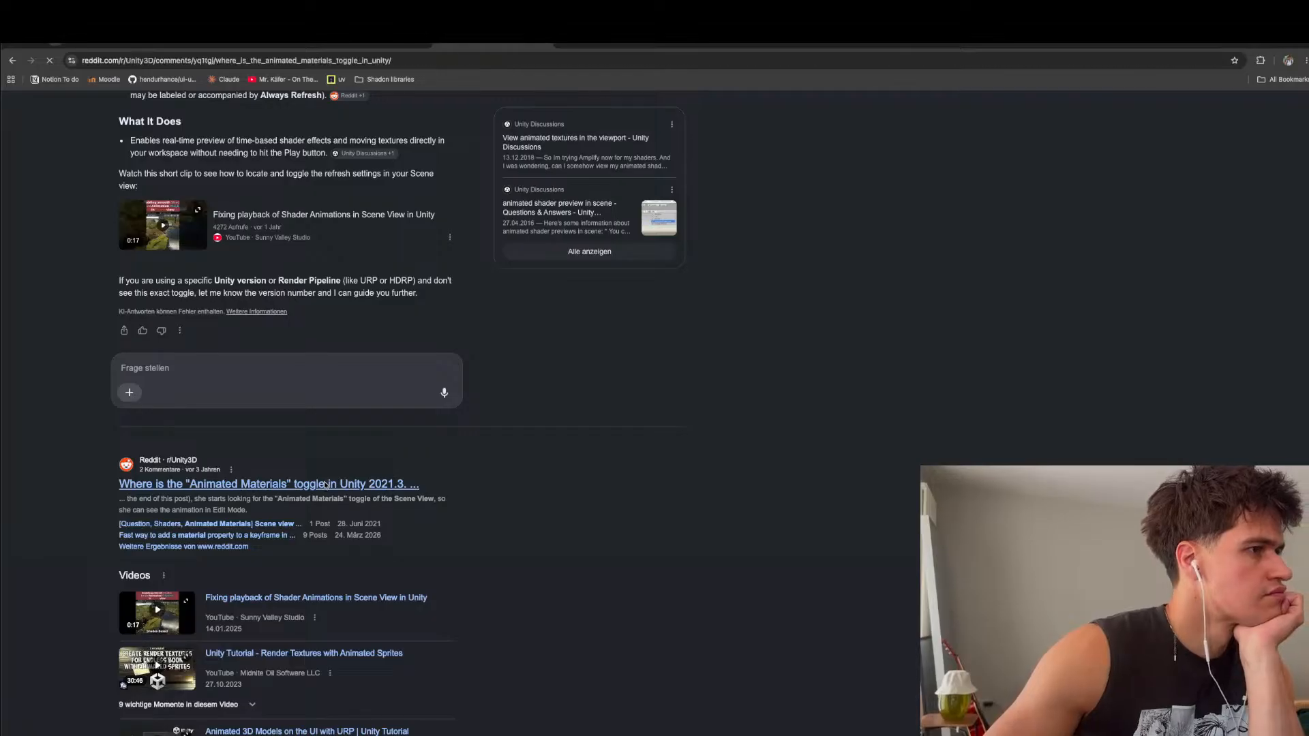
scroll(522, 362, down, 4)
scroll(523, 367, down, 10)
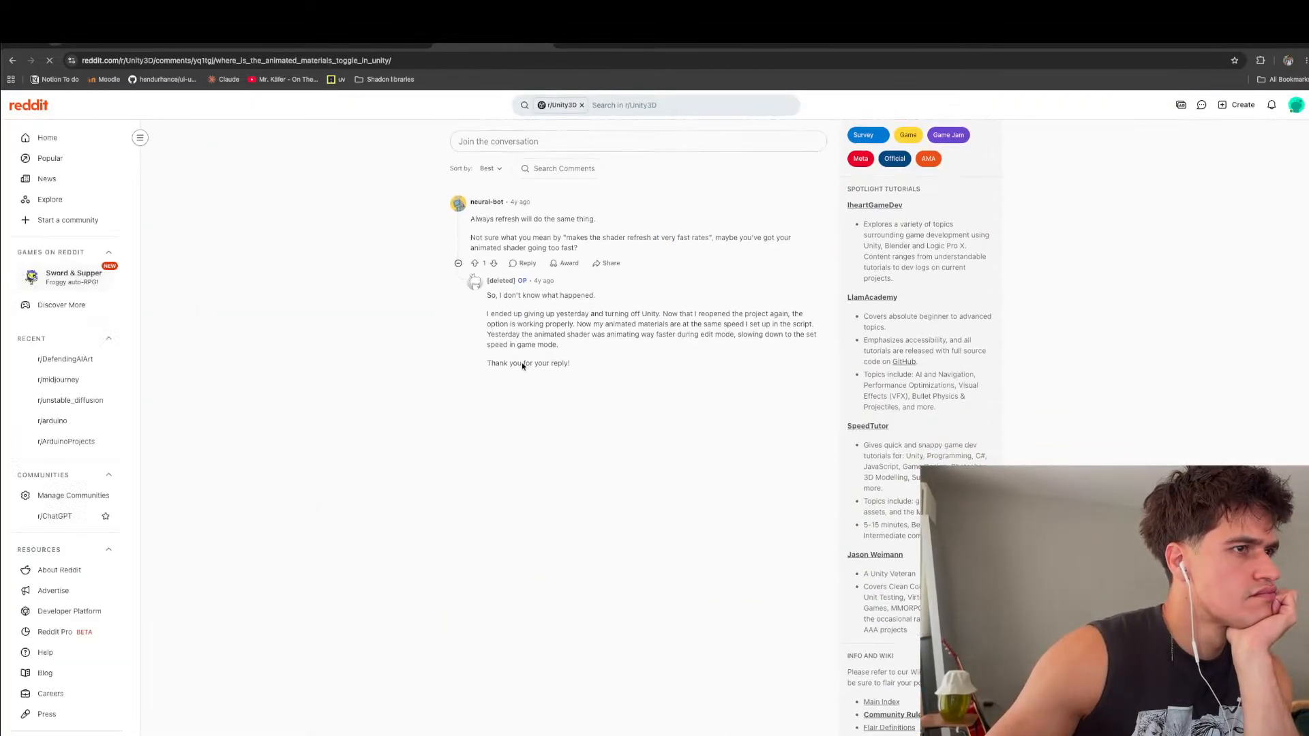
scroll(523, 367, up, 3)
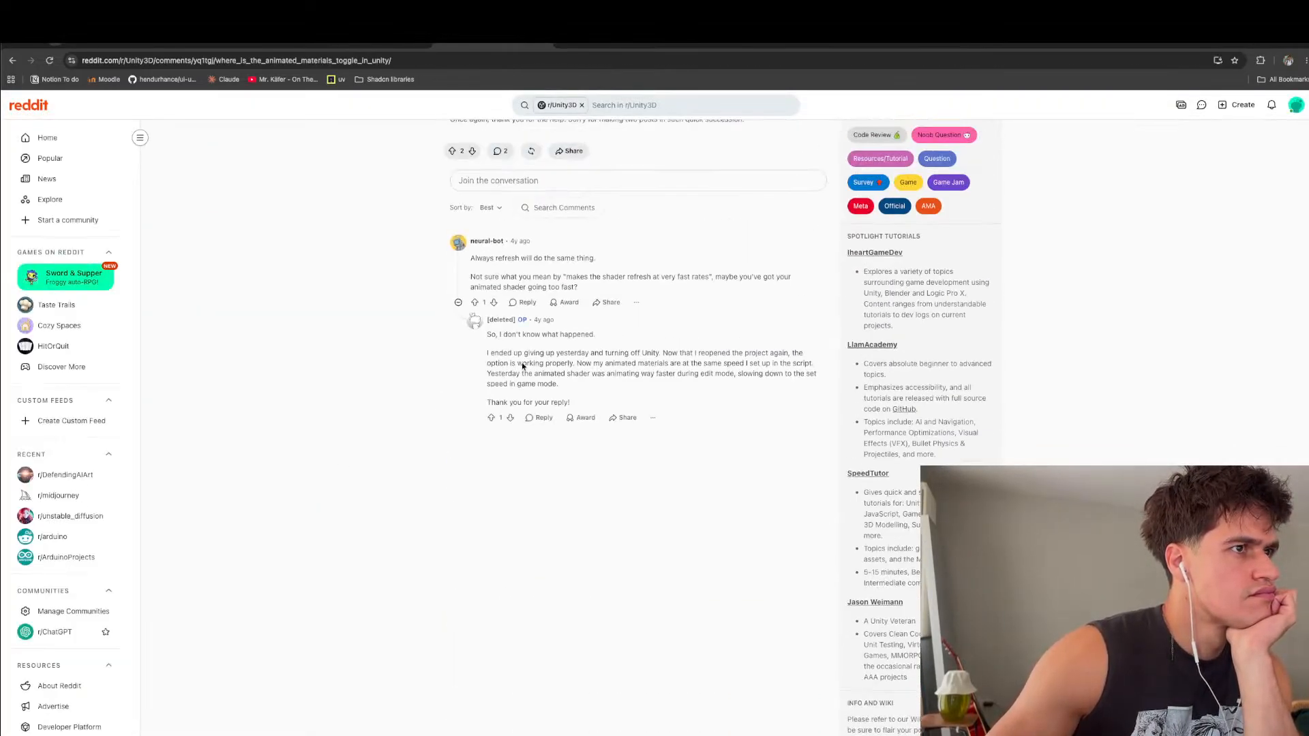
drag(522, 362, 603, 362)
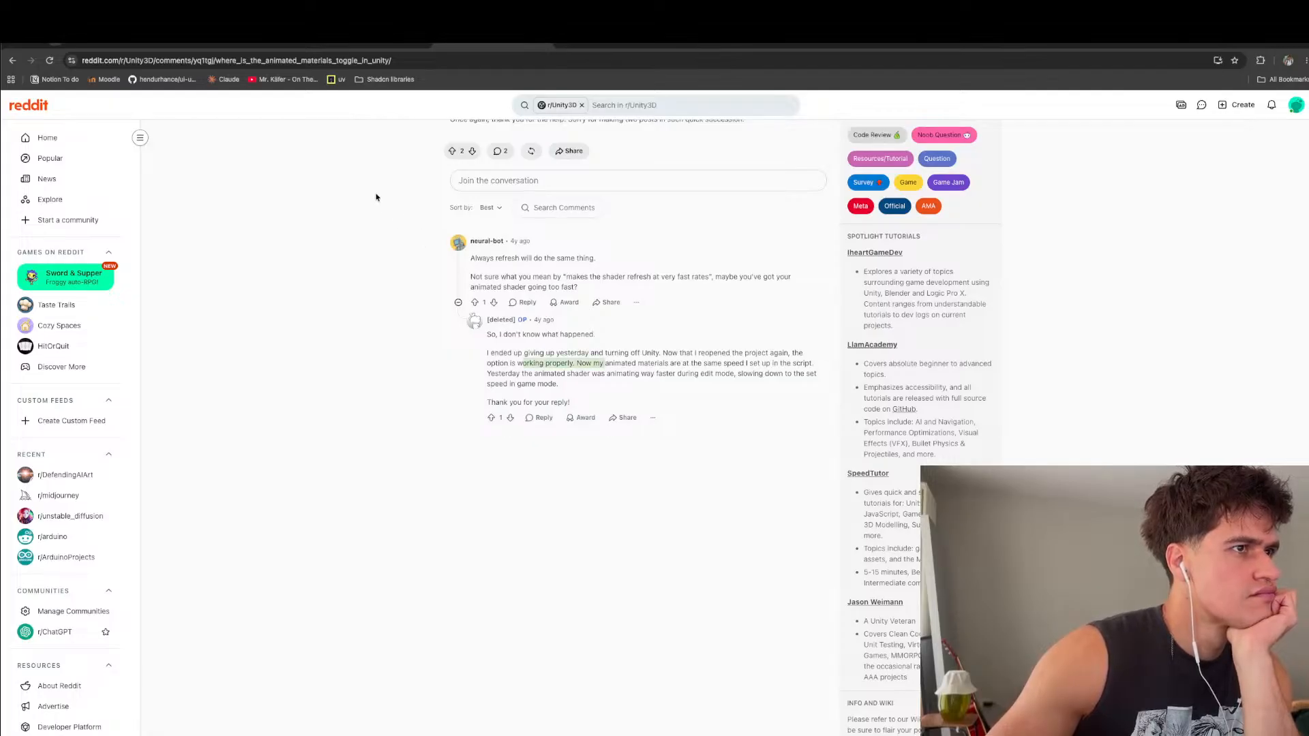
click(13, 60)
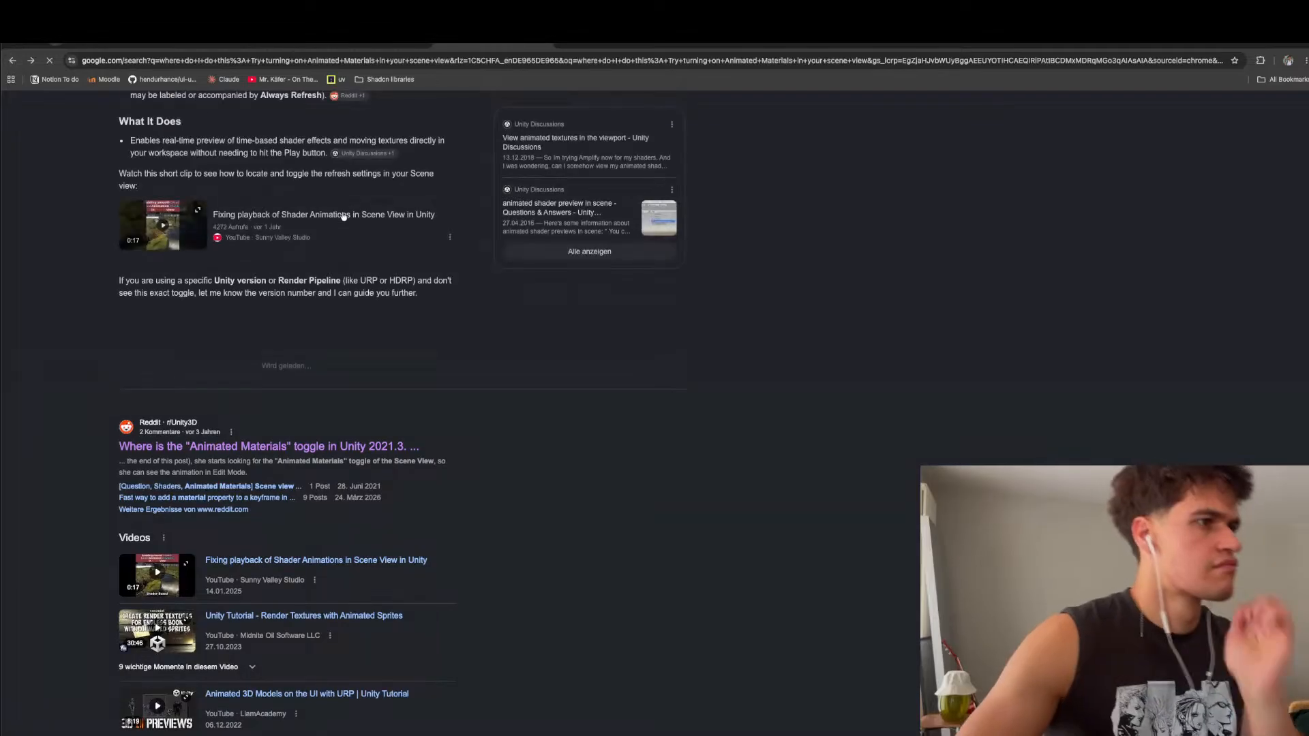
- Switch to Unity, enable Always Refresh in the Scene view's effects options and turn the scene effects on
key(super+Tab)
key(super+Tab)
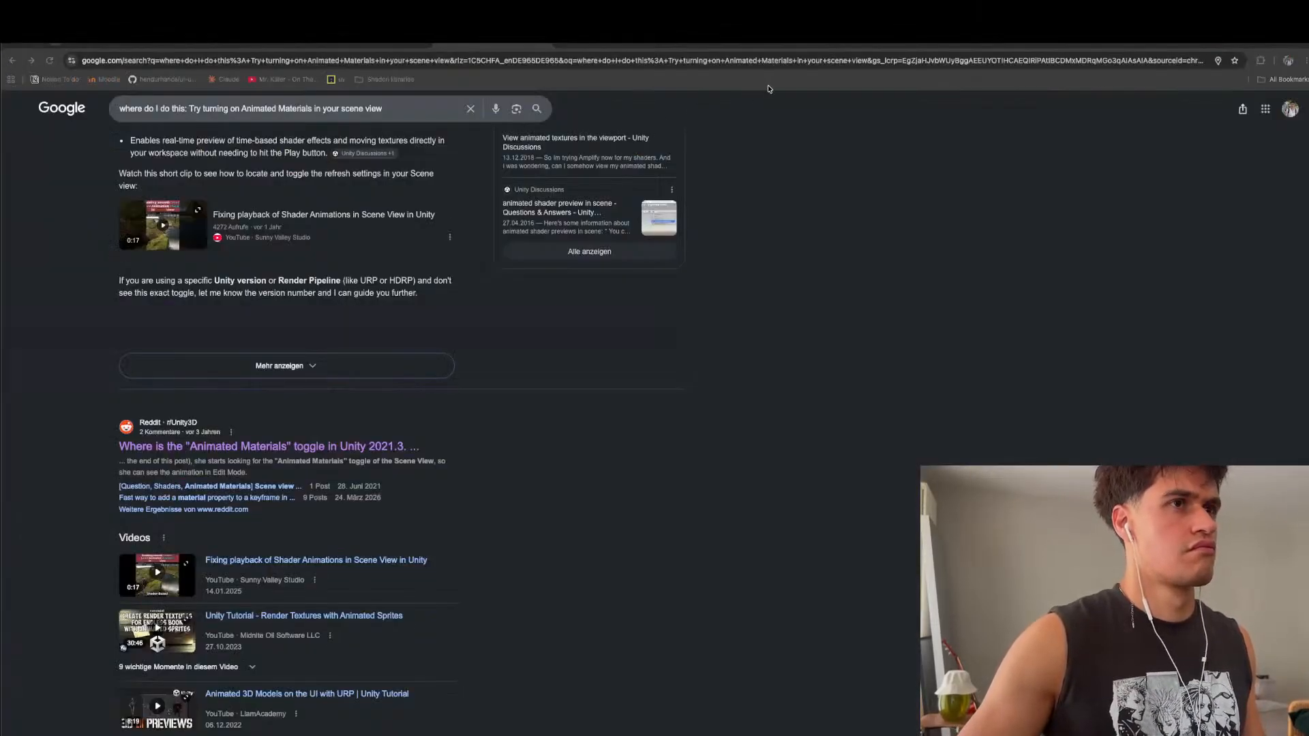
key(super+Tab)
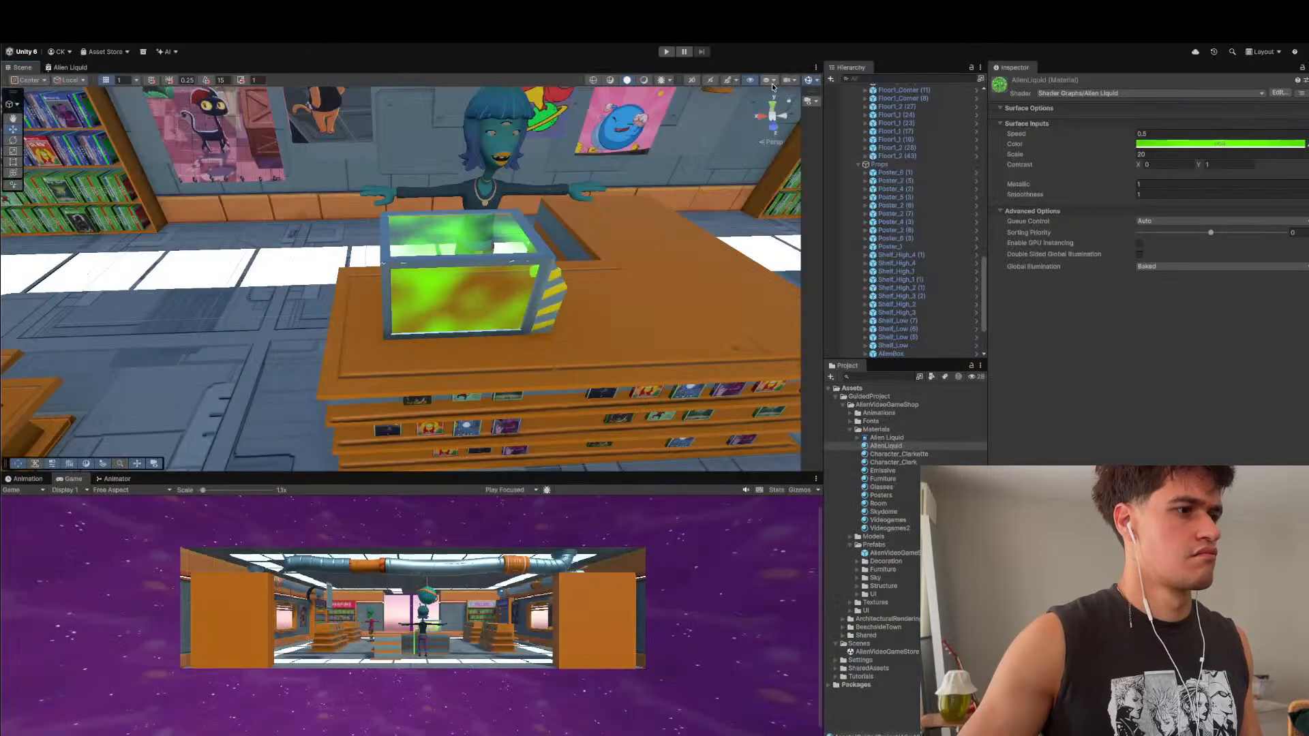
click(738, 80)
click(739, 118)
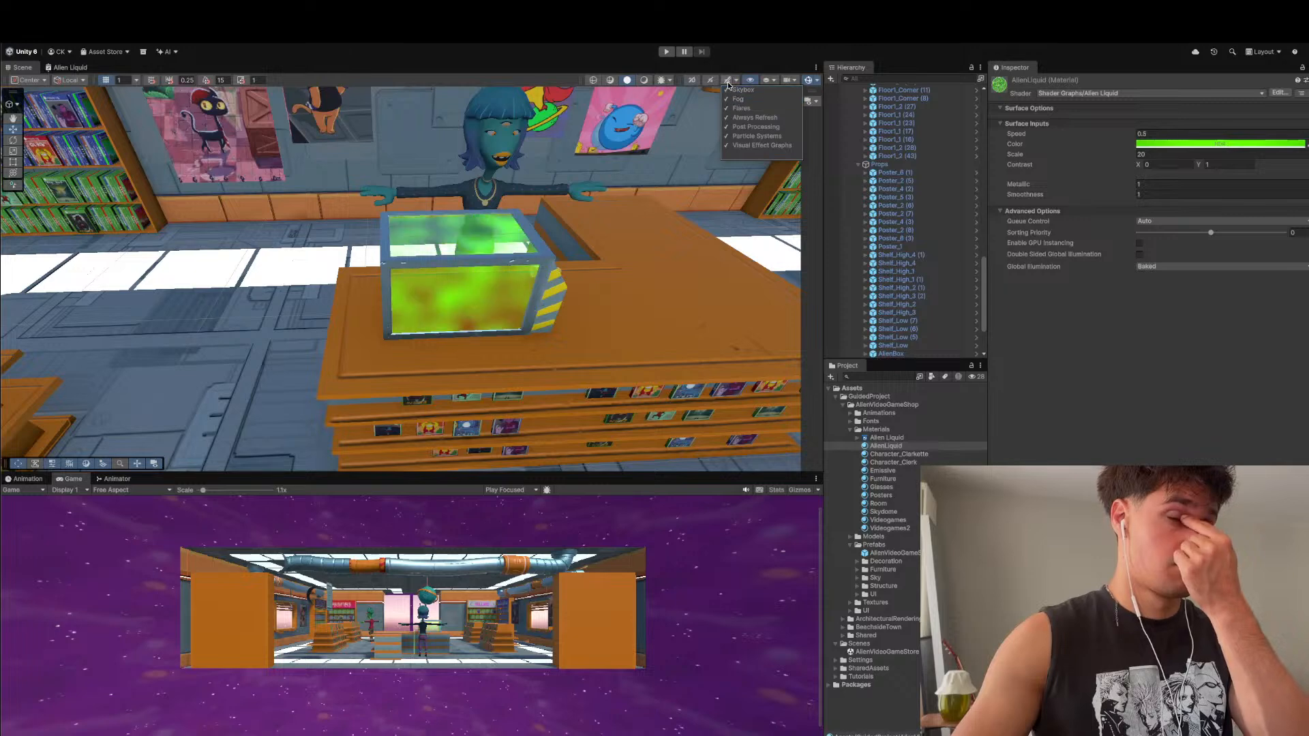
click(728, 83)
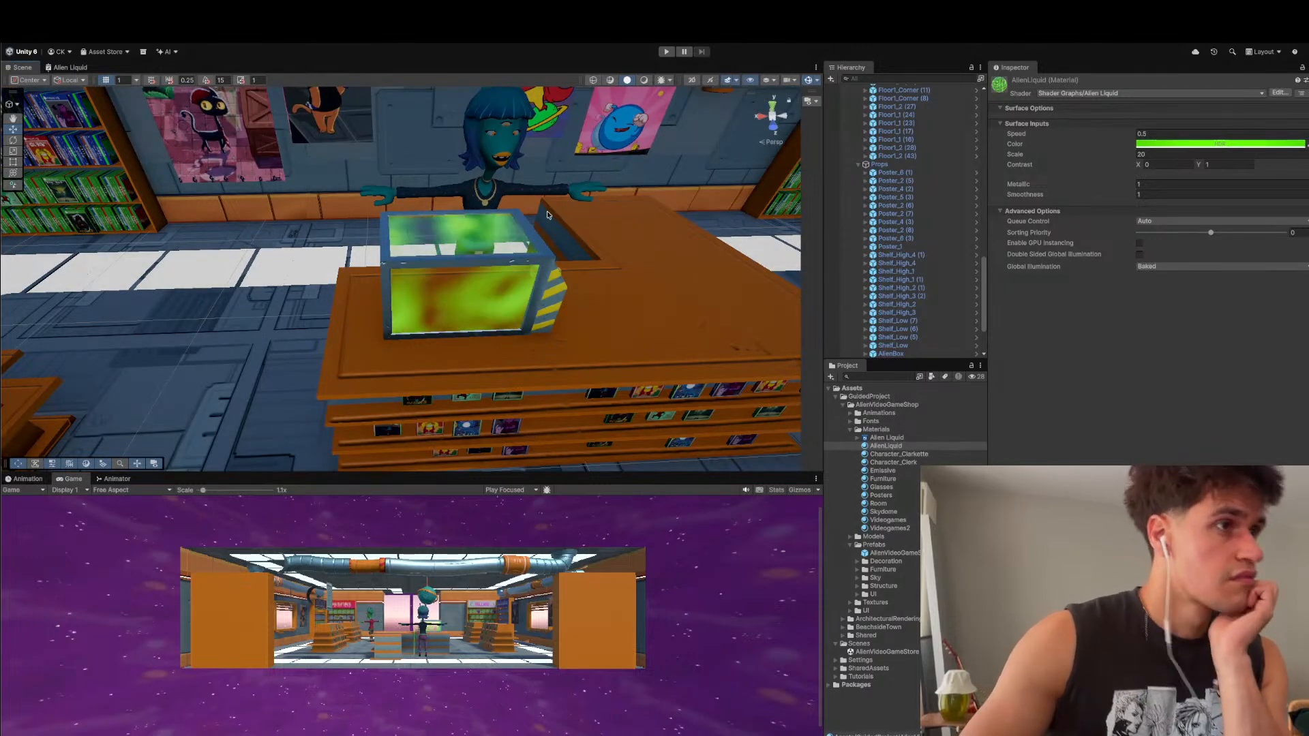
- Set the Alien Liquid material's Speed to 0.2 and its Scale to 50, checking the liquid in the counter's tank
scroll(544, 224, up, 3)
middle_drag(544, 224, 519, 249)
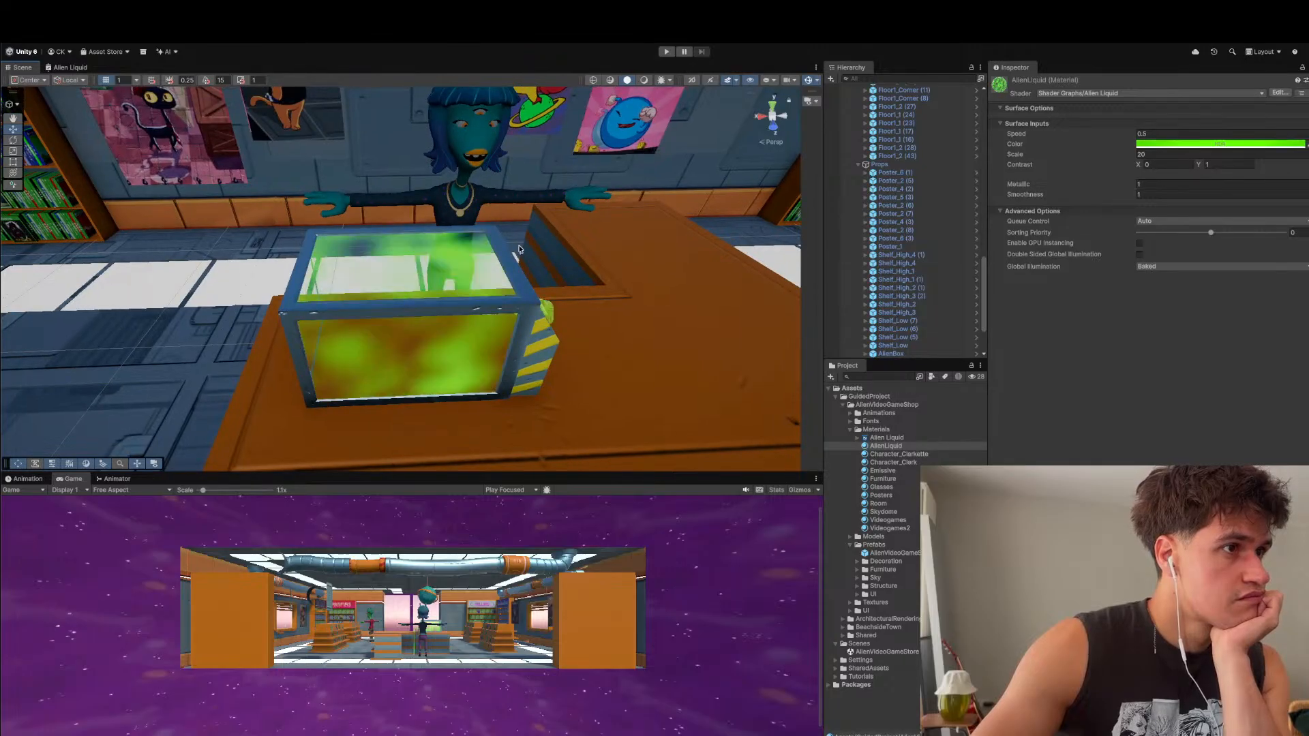
scroll(519, 249, down, 5)
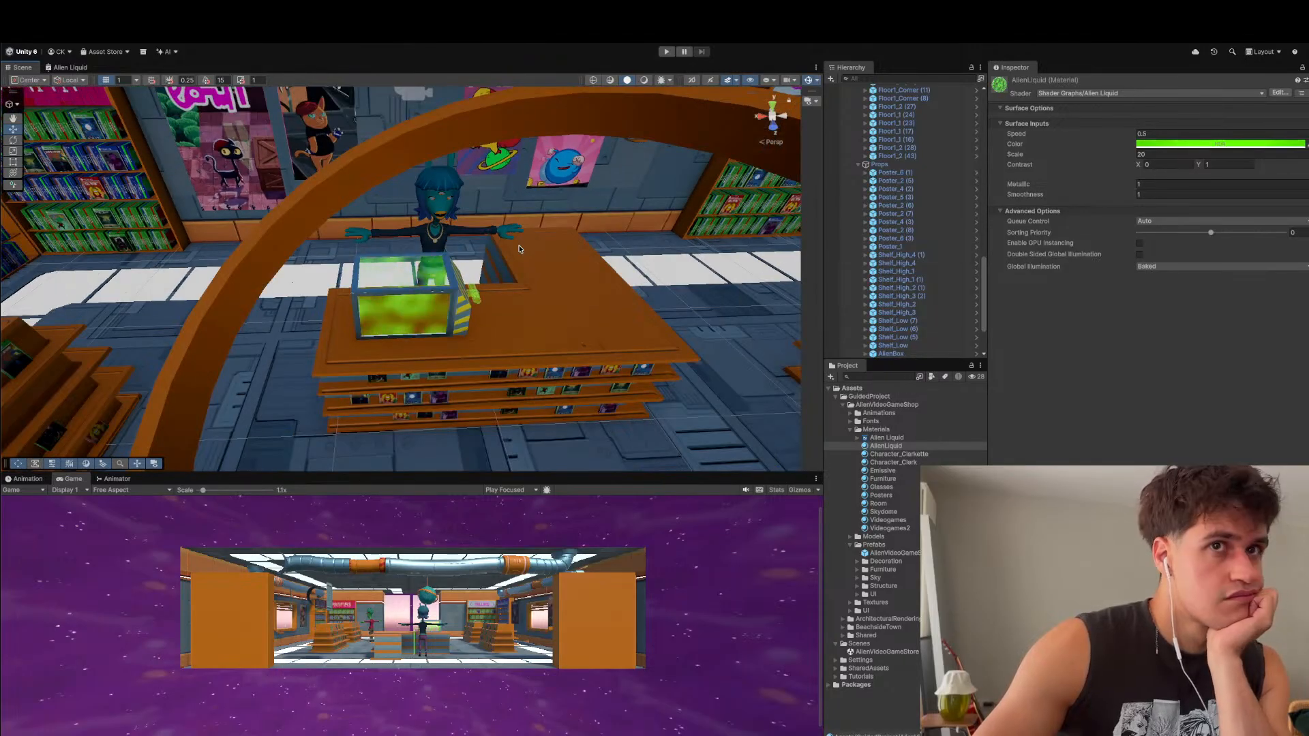
scroll(519, 249, up, 3)
click(1173, 134)
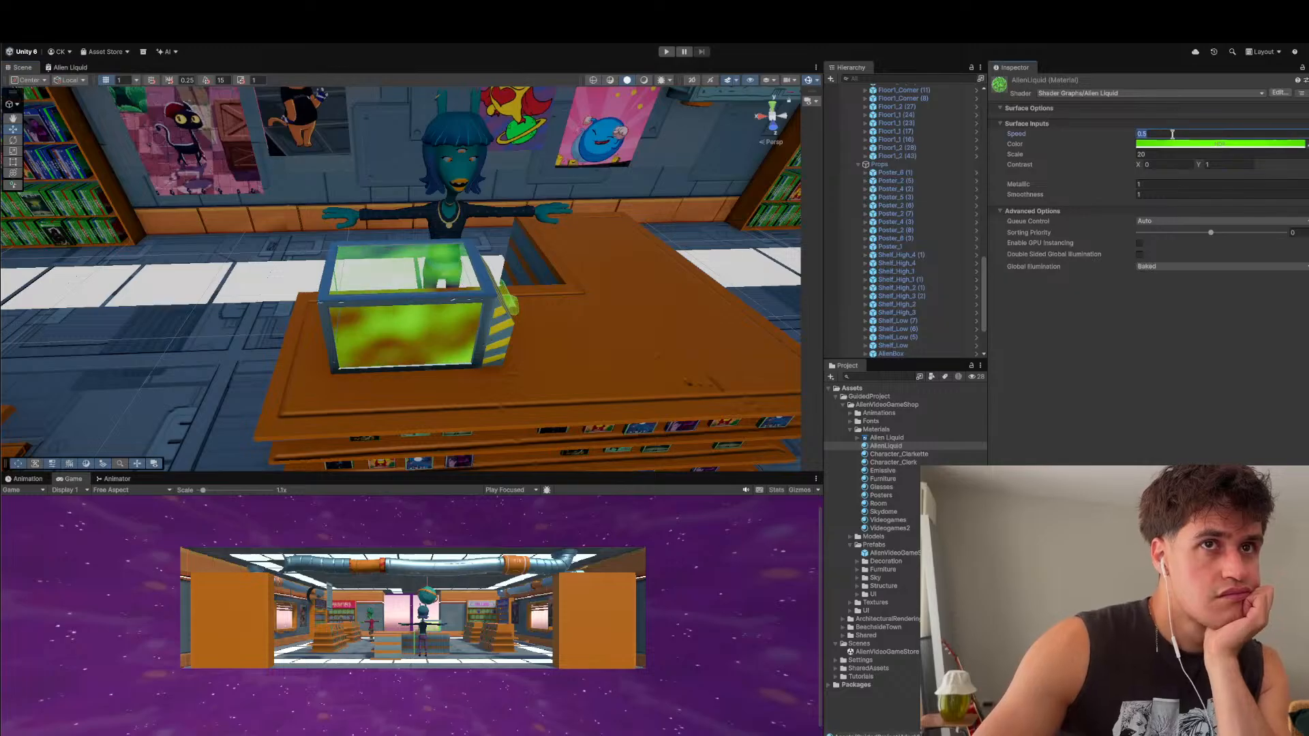
text(0.2)
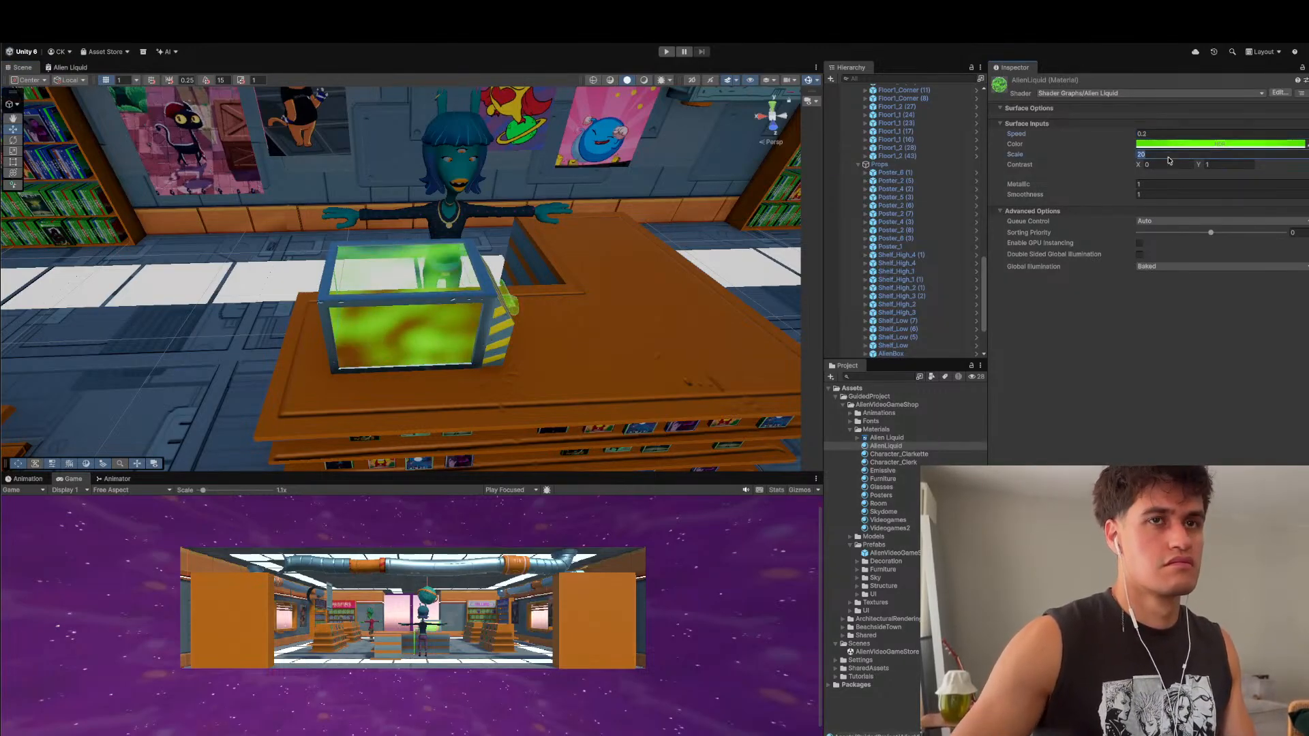
click(1169, 155)
text(50)
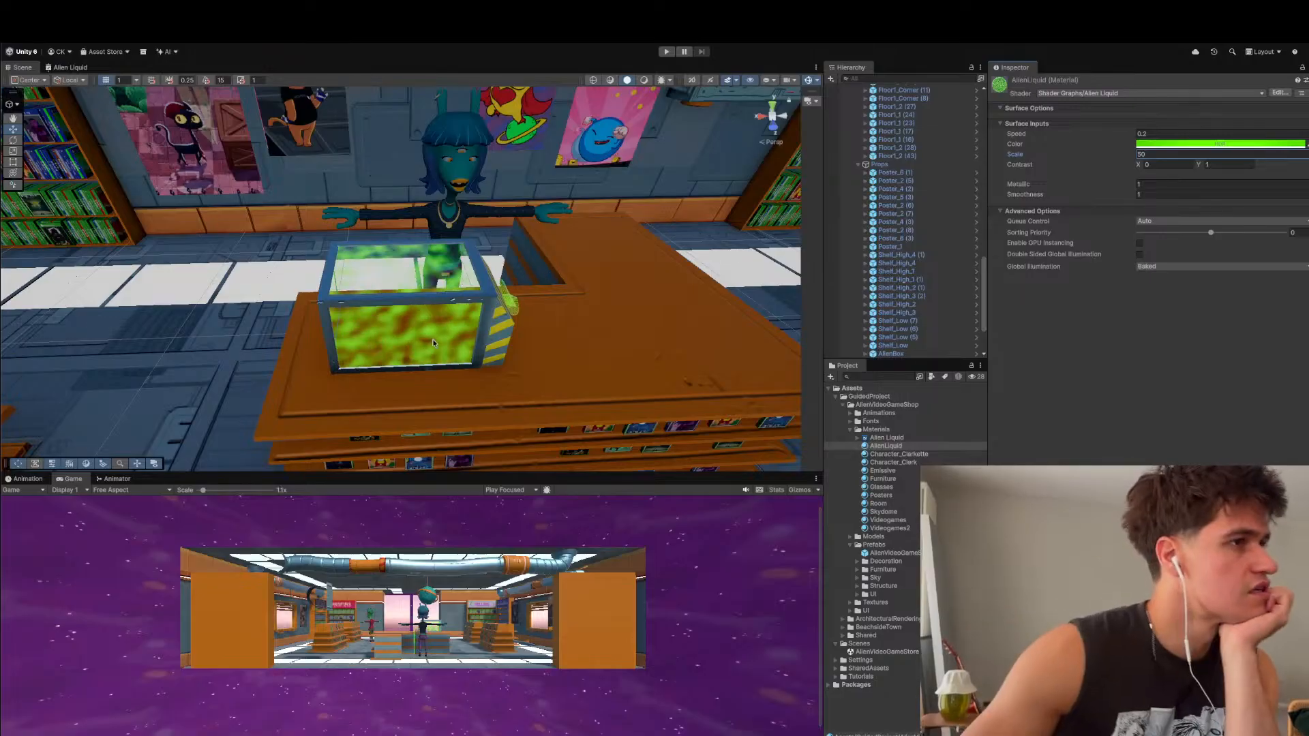
scroll(450, 327, up, 3)
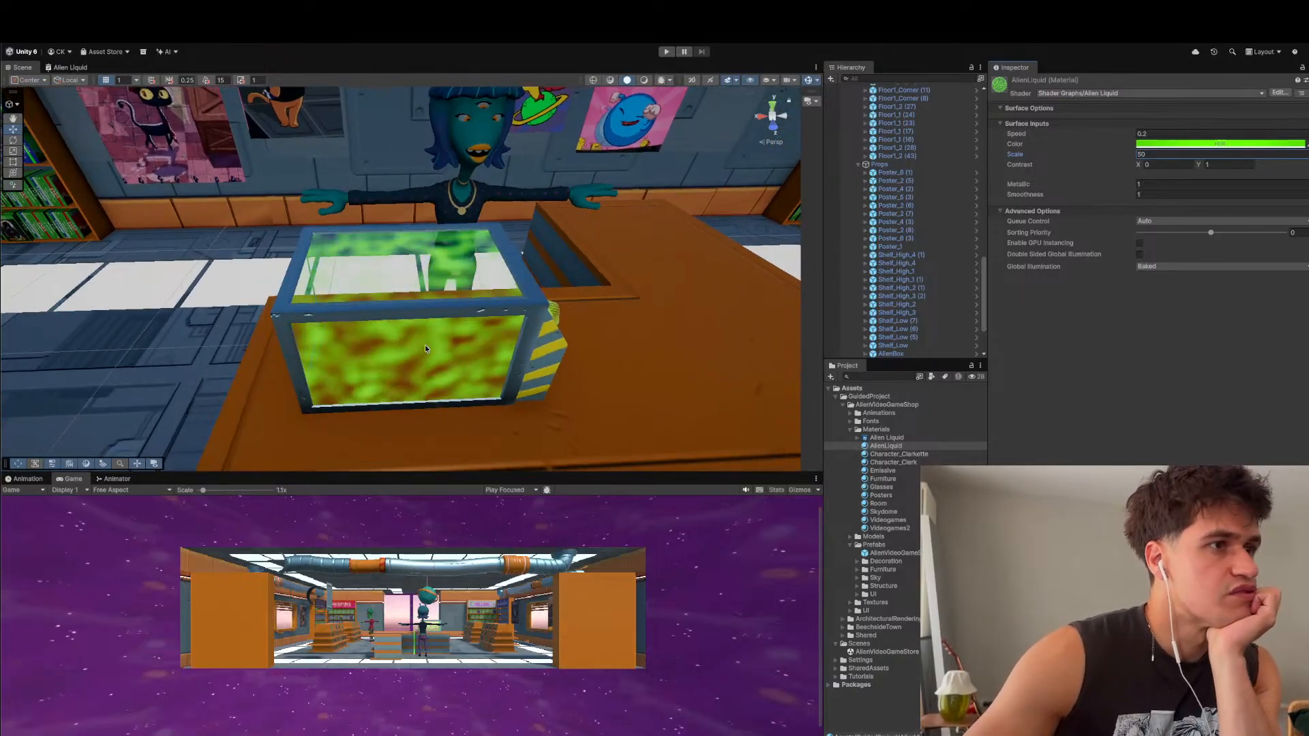
- Open the Alien Liquid shader graph and examine the noise, Multiply and Fragment node connections
scroll(424, 345, down, 3)
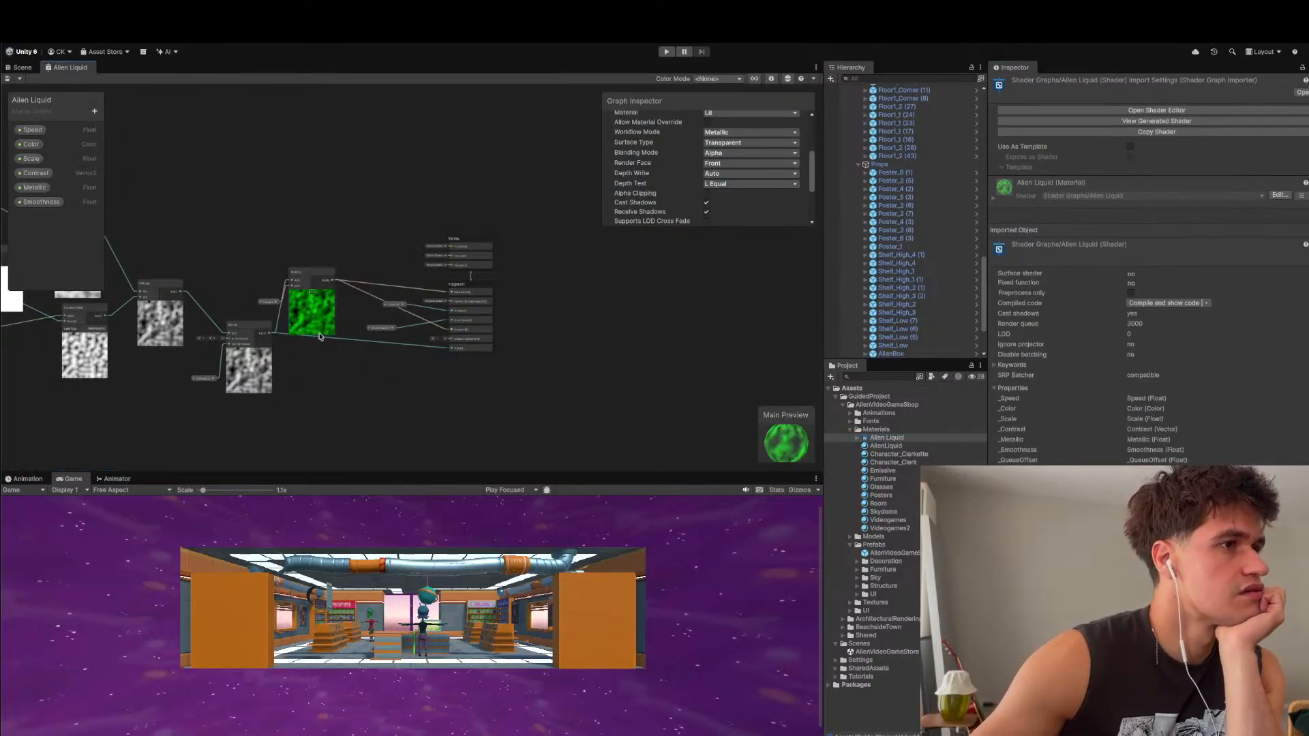
scroll(454, 395, up, 5)
scroll(462, 380, down, 4)
scroll(304, 334, up, 1)
scroll(304, 335, down, 2)
middle_drag(304, 335, 383, 354)
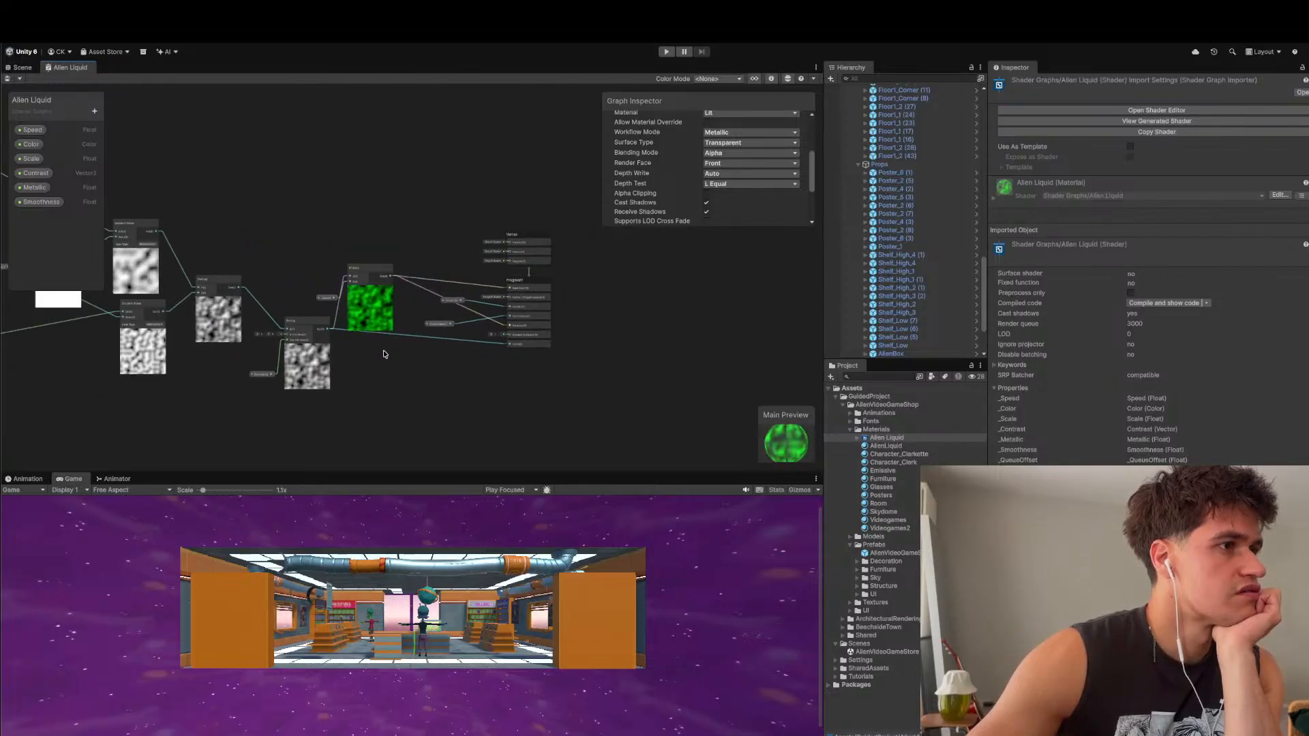
scroll(383, 354, up, 1)
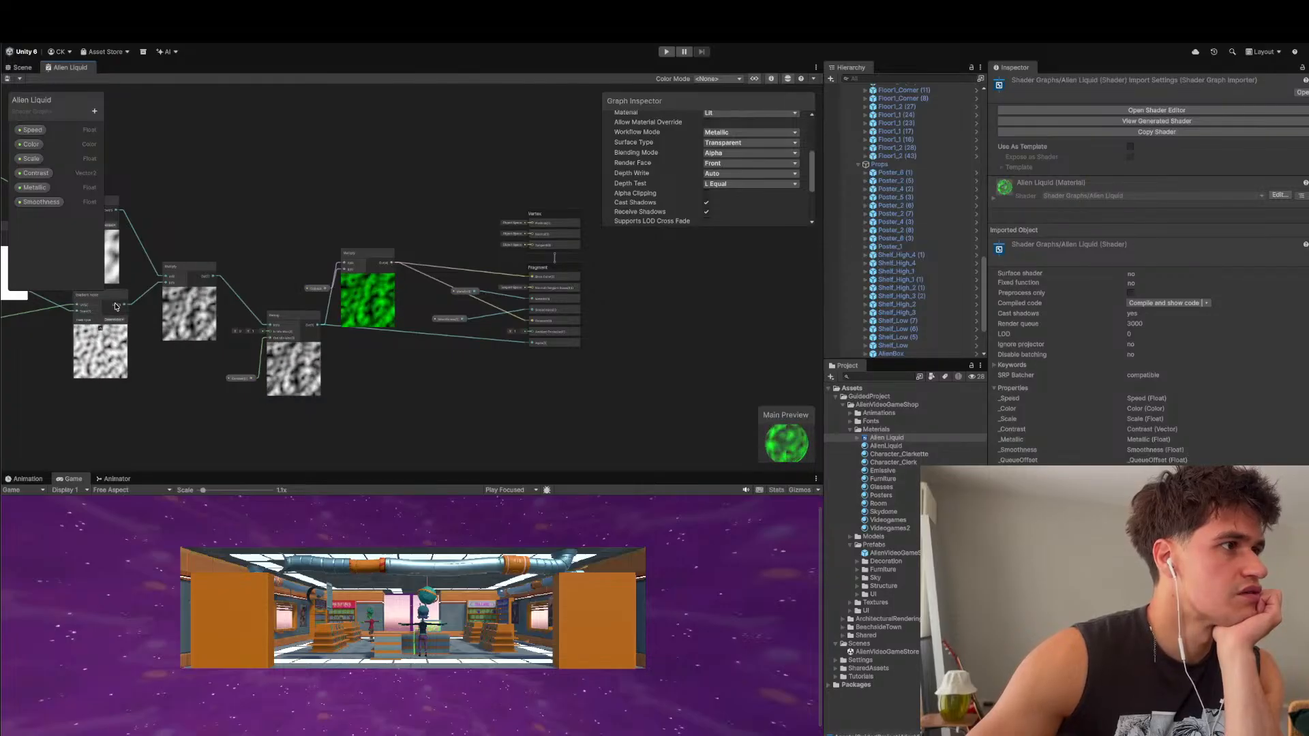
- Review the color and transparency section of the browser's Get started with Shader Graph tutorial, including its Emission and Alpha connections, and return to Unity
scroll(266, 347, up, 4)
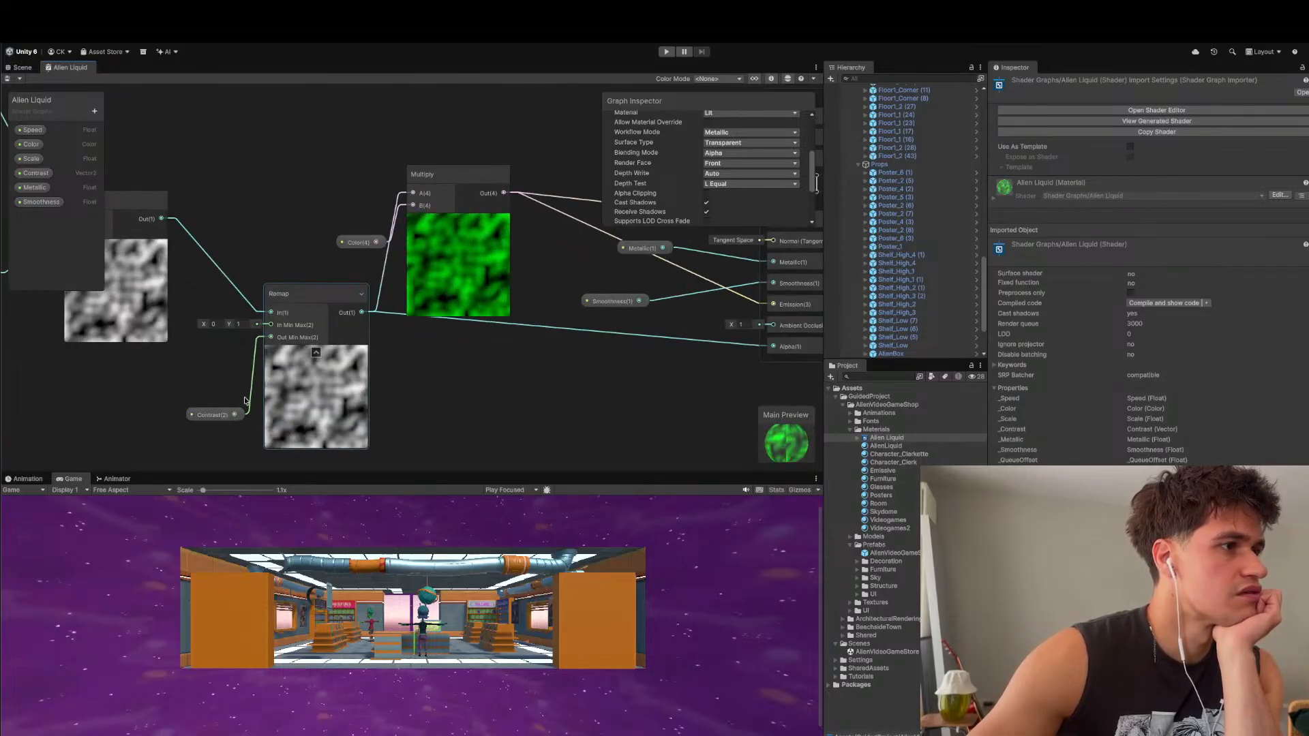
scroll(283, 384, down, 4)
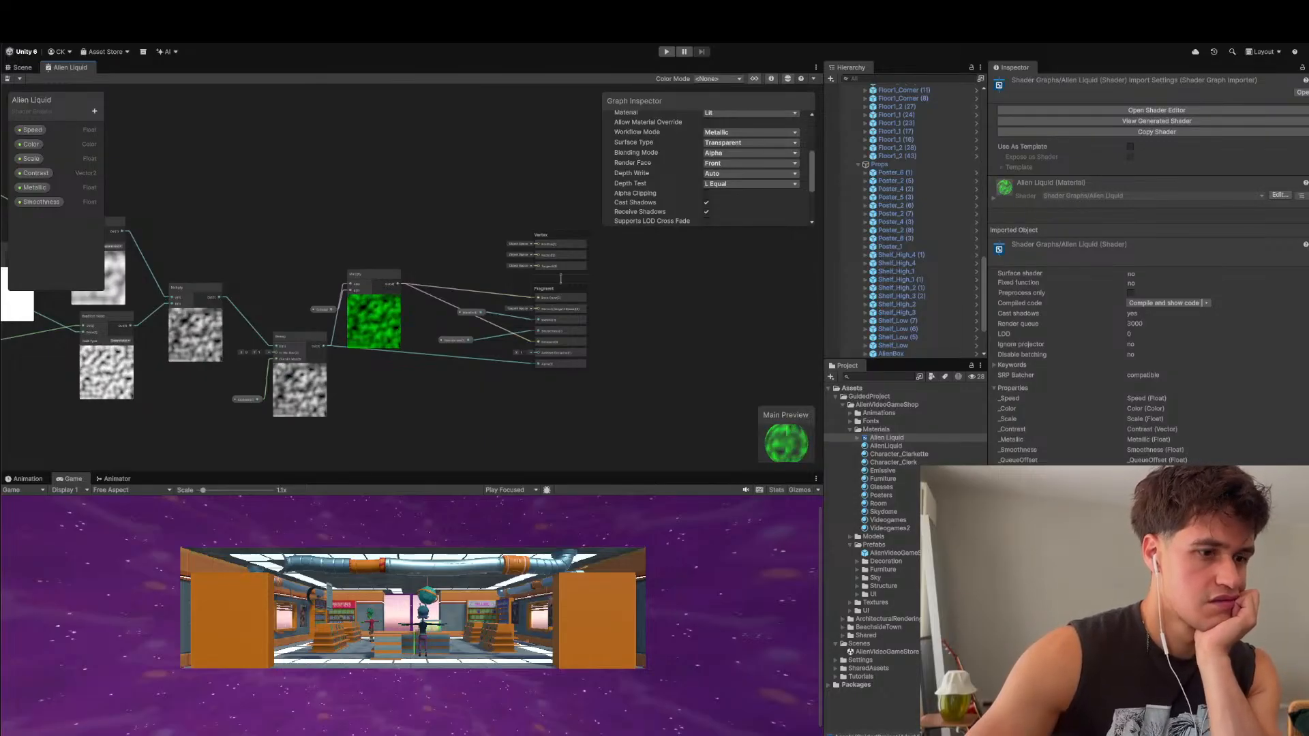
key(super+Tab)
click(298, 47)
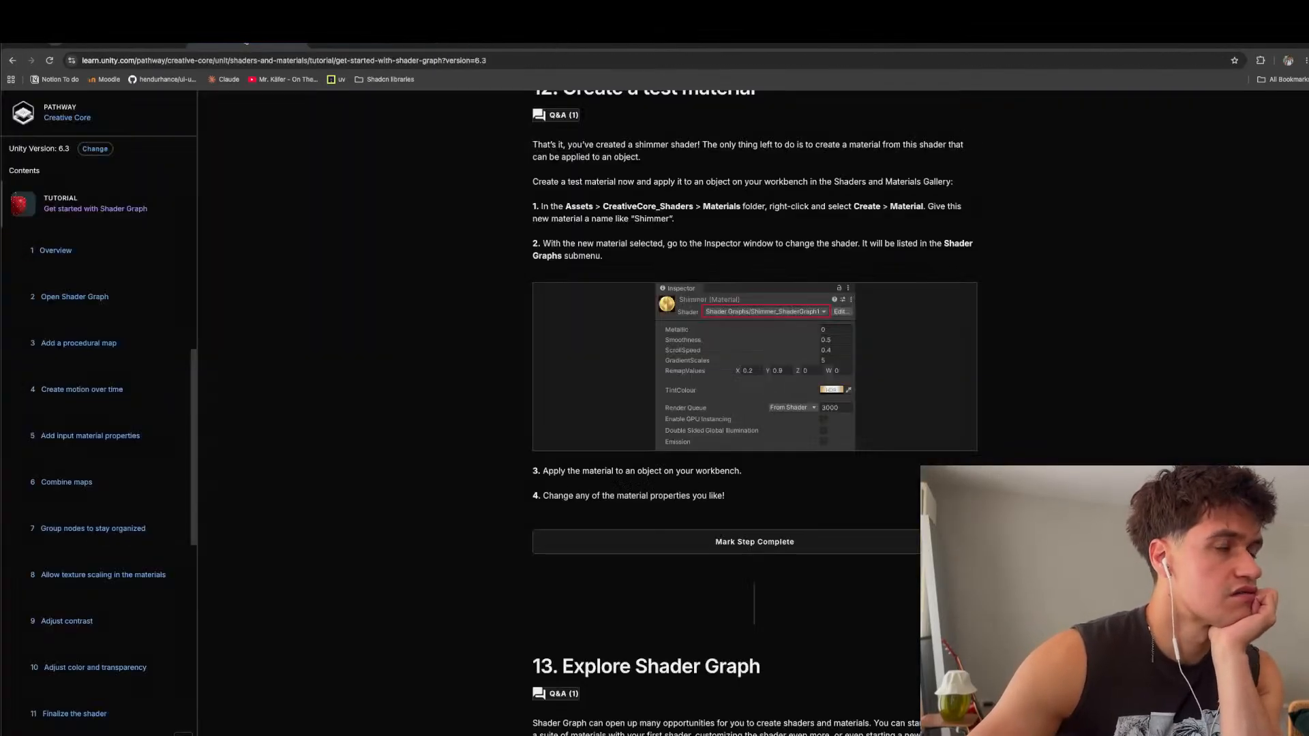
scroll(761, 477, down, 6)
scroll(757, 464, up, 15)
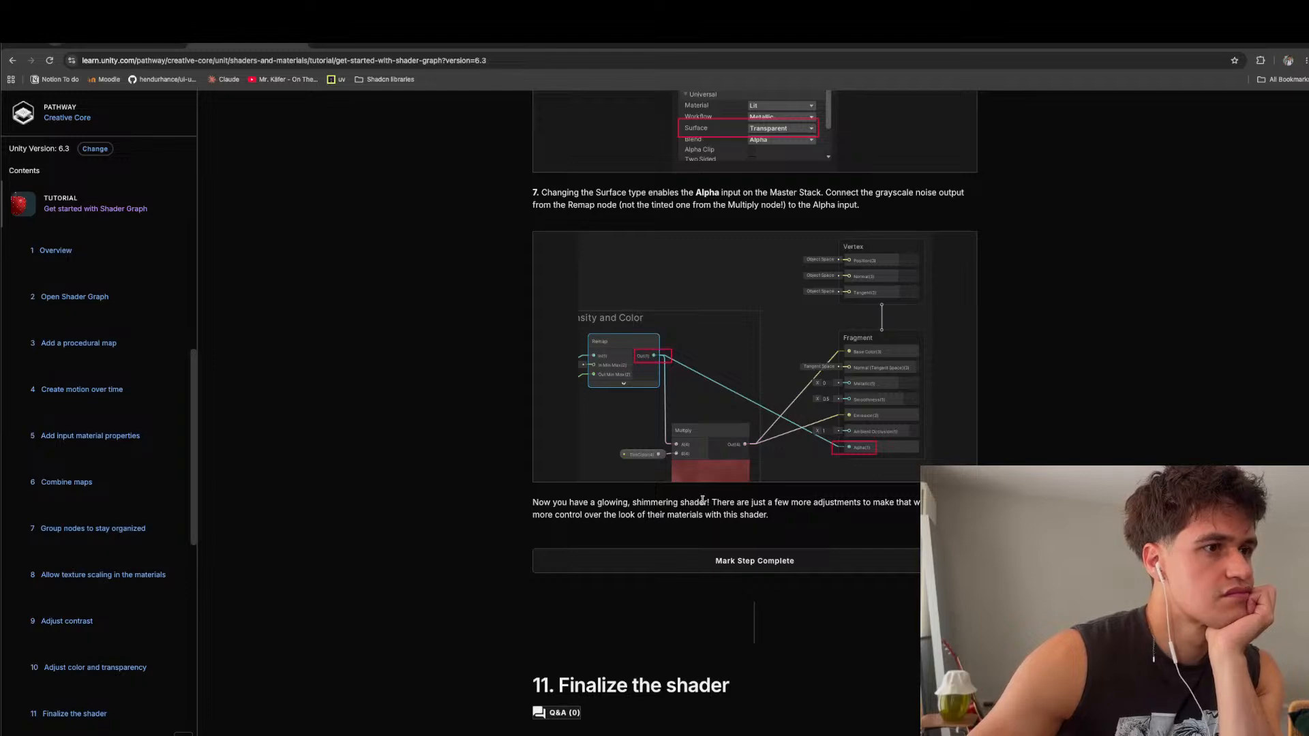
scroll(679, 510, up, 8)
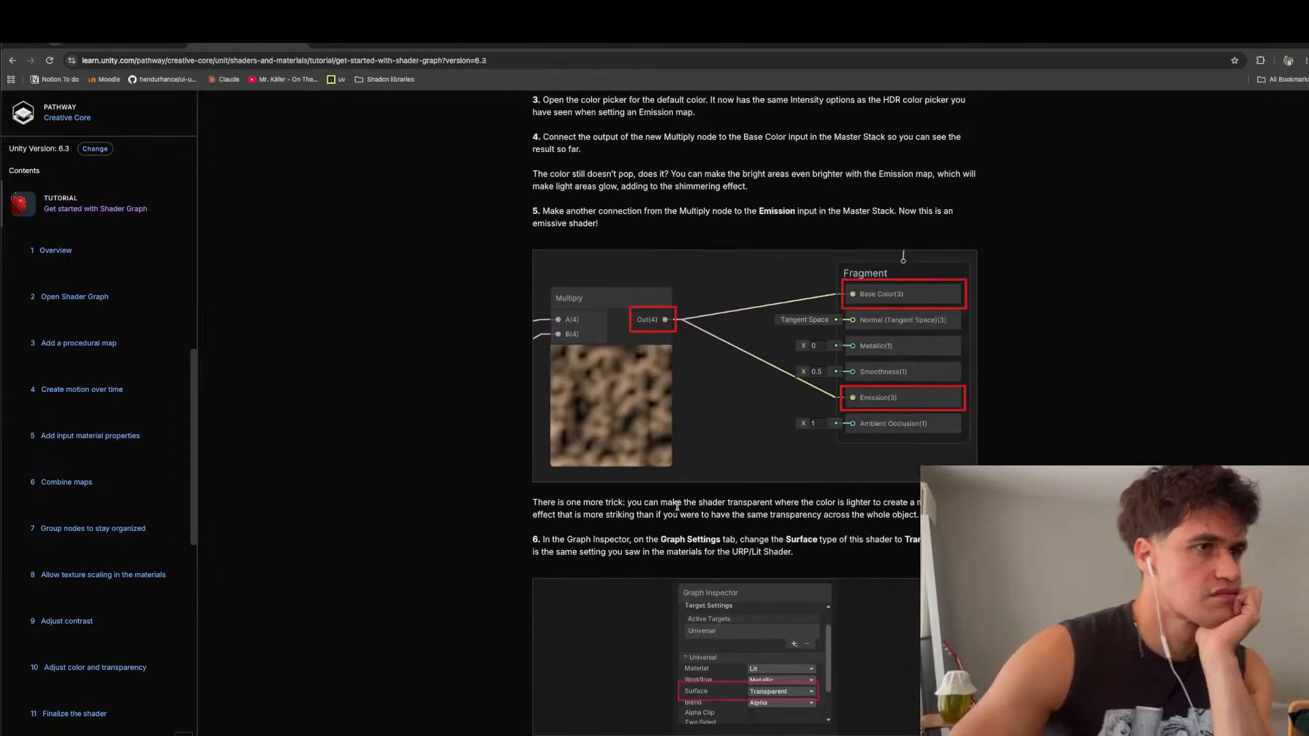
scroll(679, 507, down, 8)
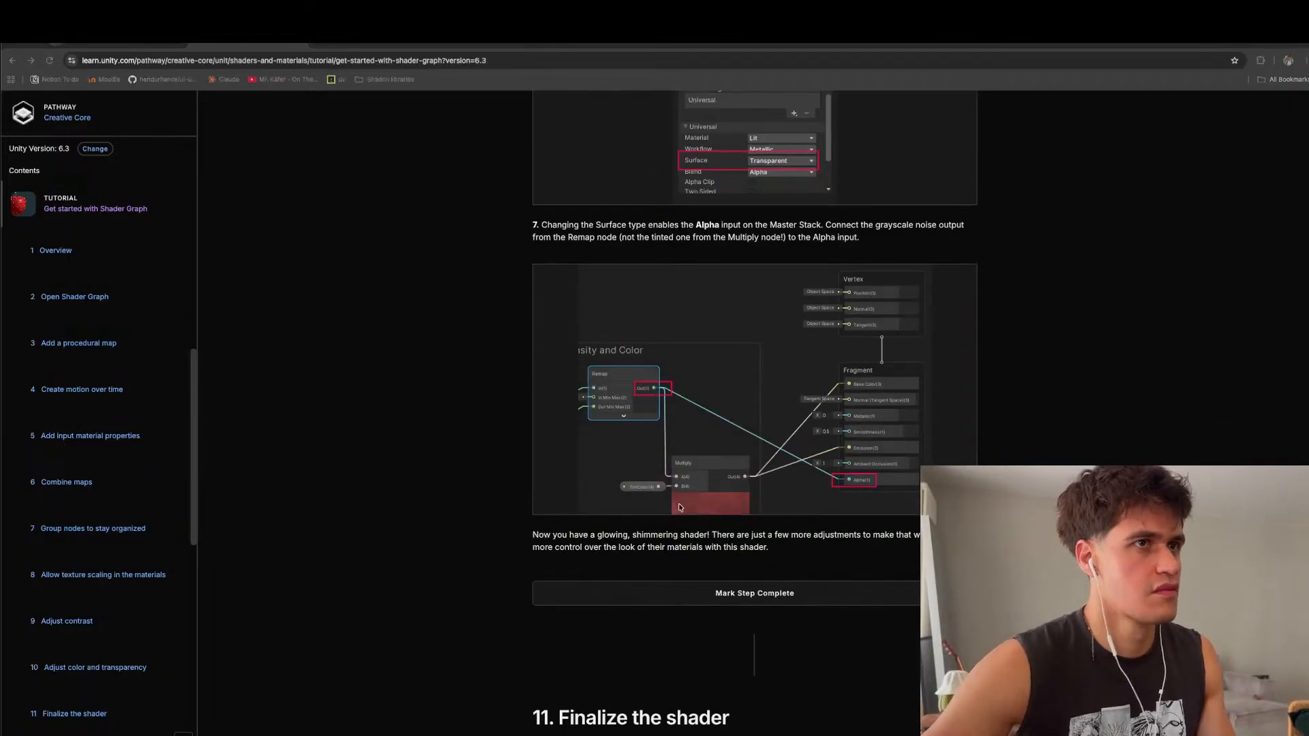
key(super+Tab)
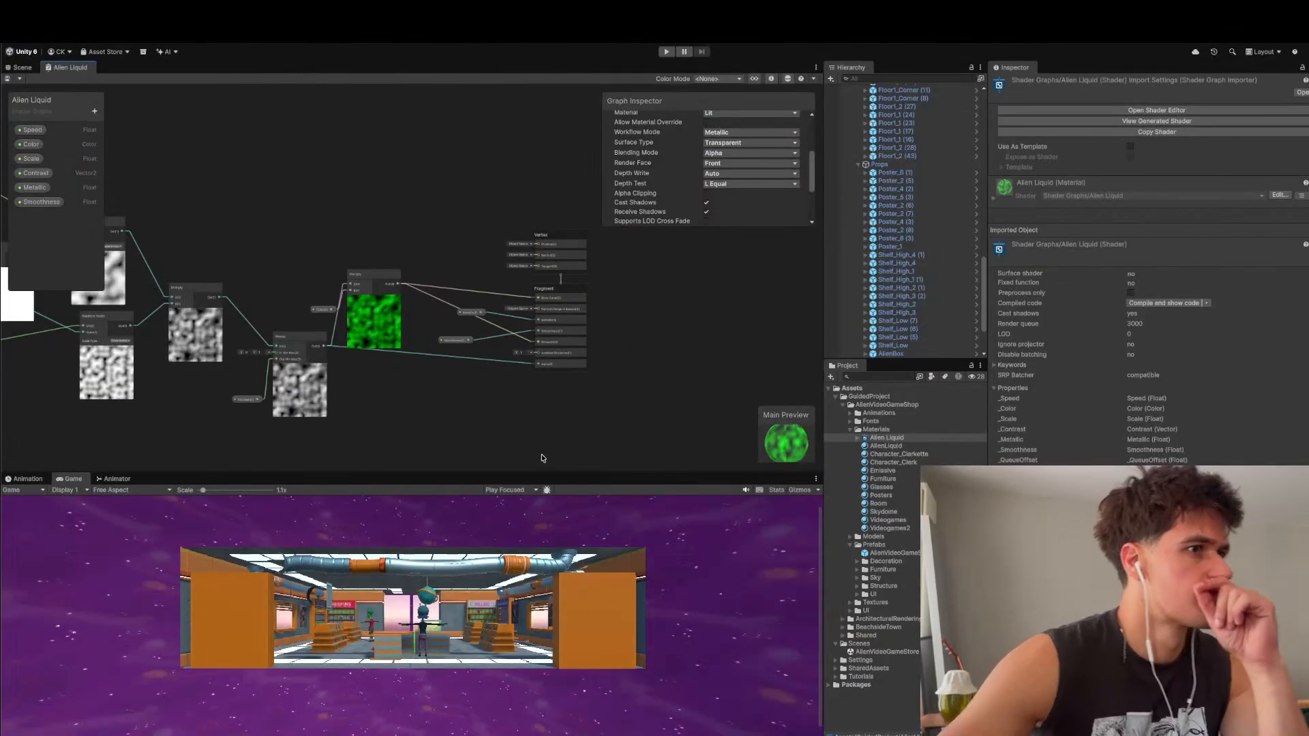
- Examine how the Contrast, Remap, Multiply, Metallic and Smoothness nodes connect to the Fragment inputs in the Alien Liquid graph
scroll(529, 379, up, 4)
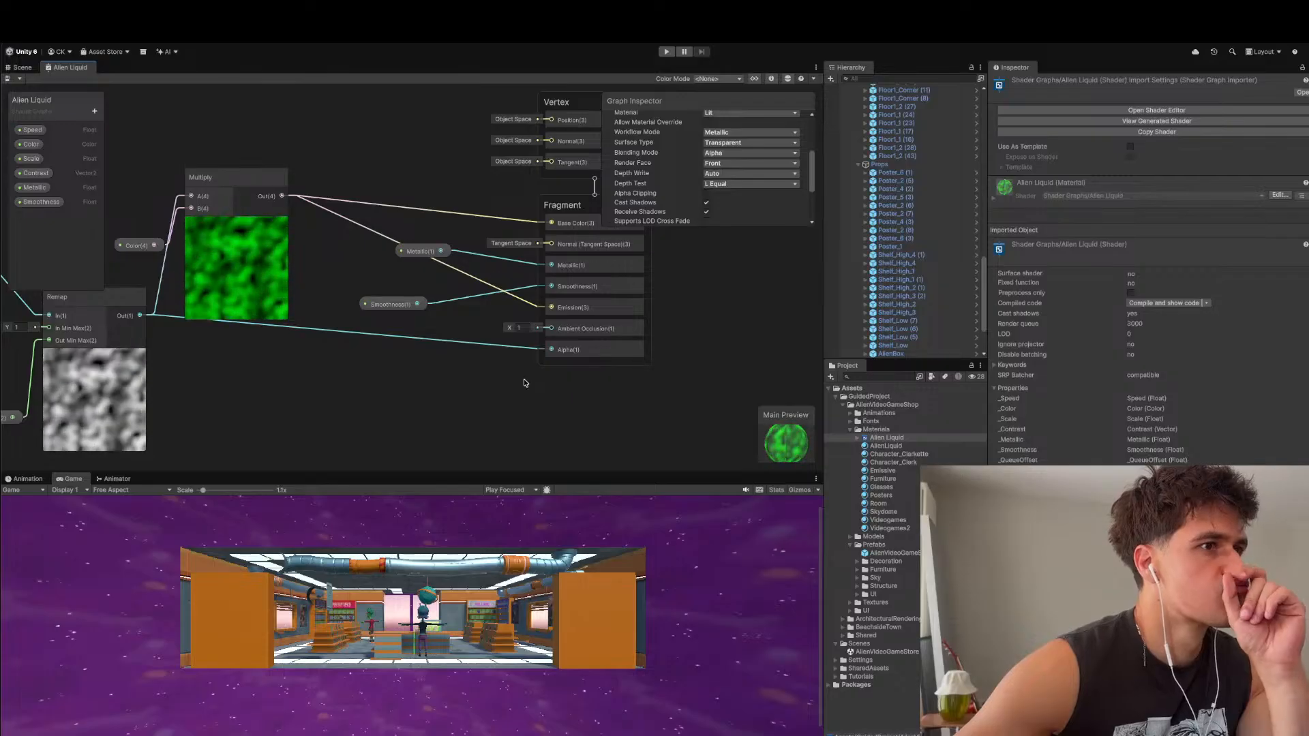
scroll(525, 383, down, 3)
scroll(208, 369, up, 2)
scroll(208, 369, up, 2)
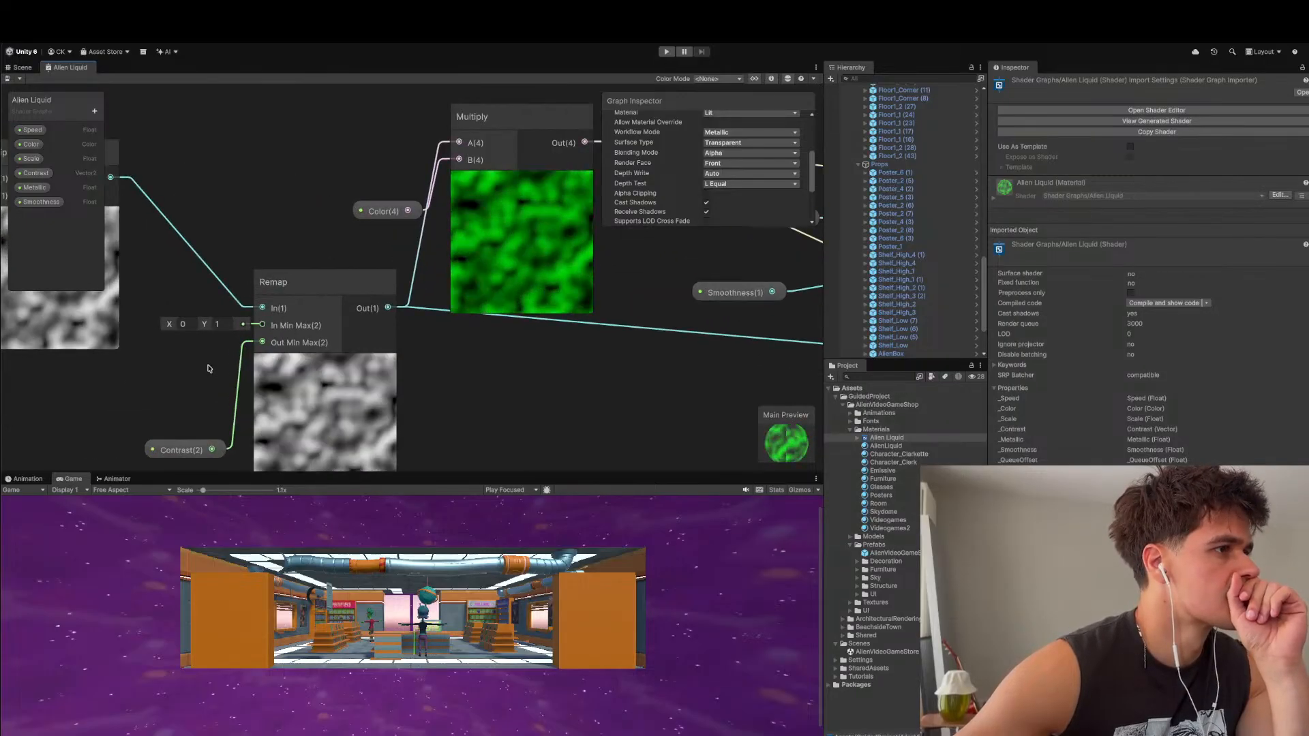
scroll(268, 420, down, 1)
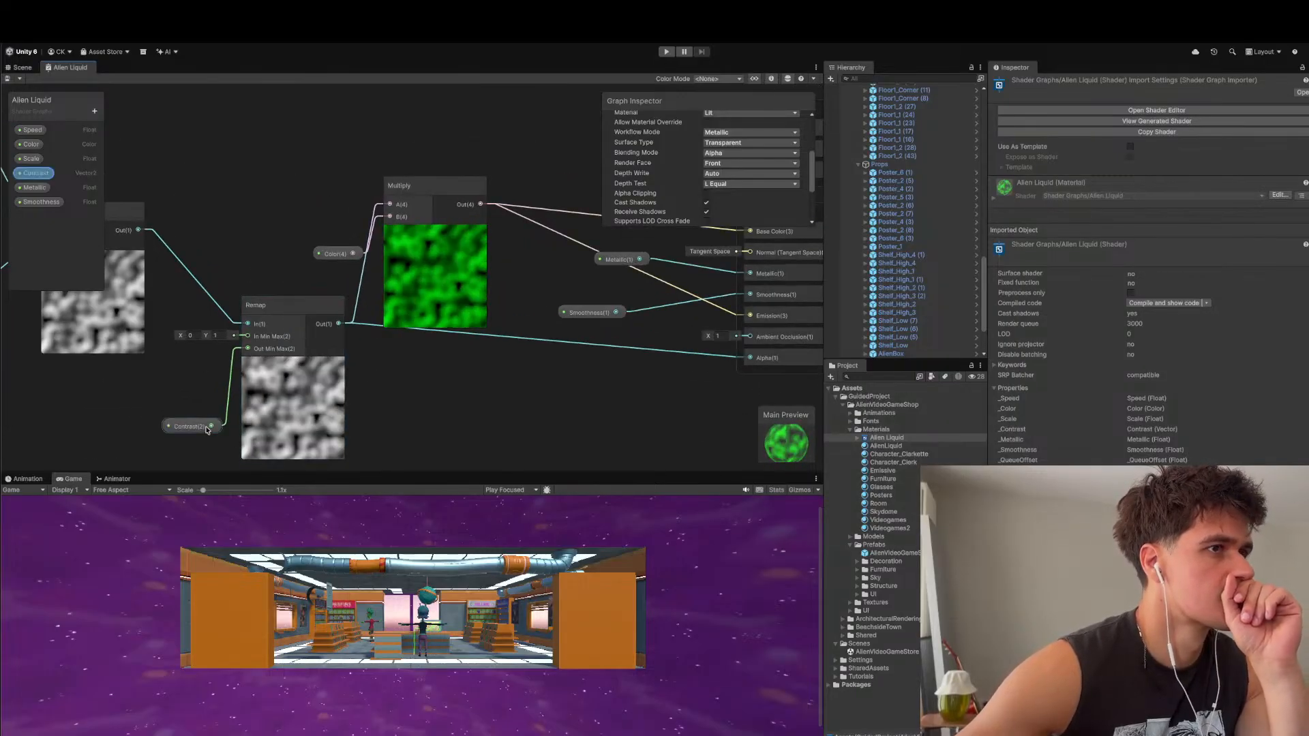
scroll(300, 403, down, 2)
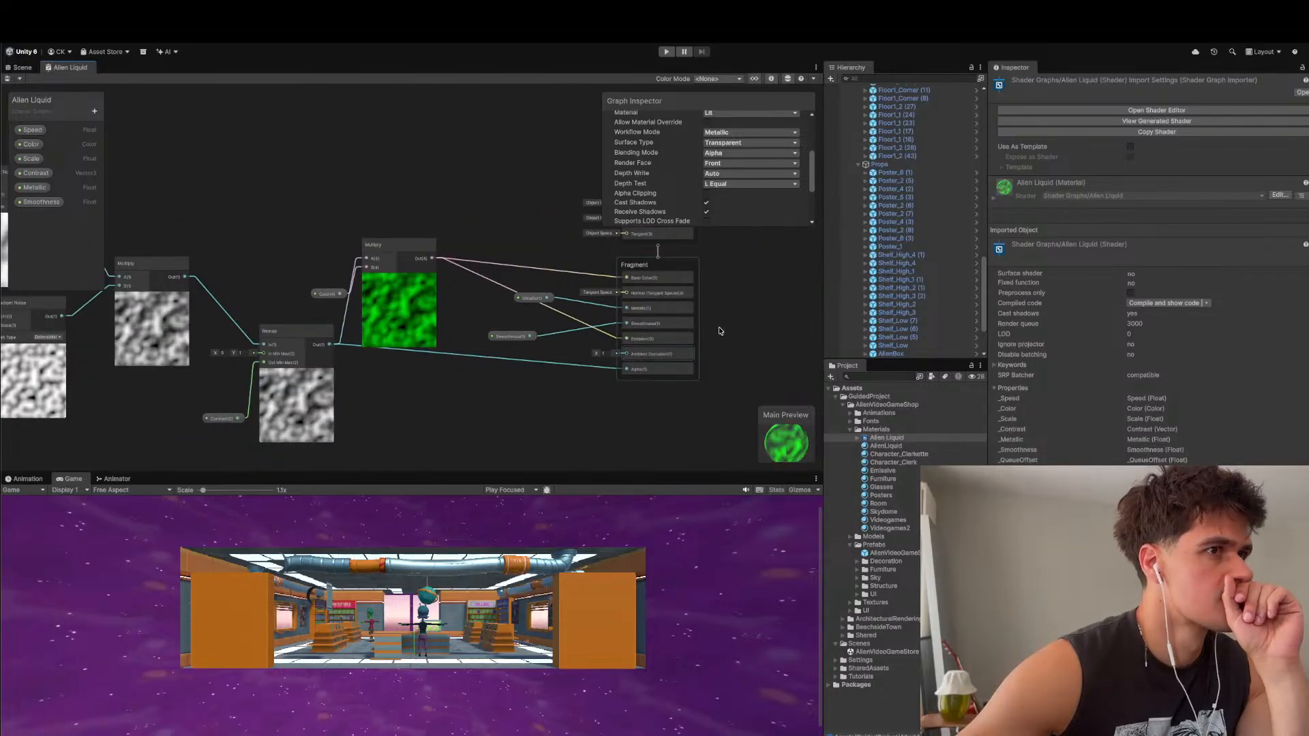
scroll(519, 367, down, 3)
scroll(520, 367, up, 5)
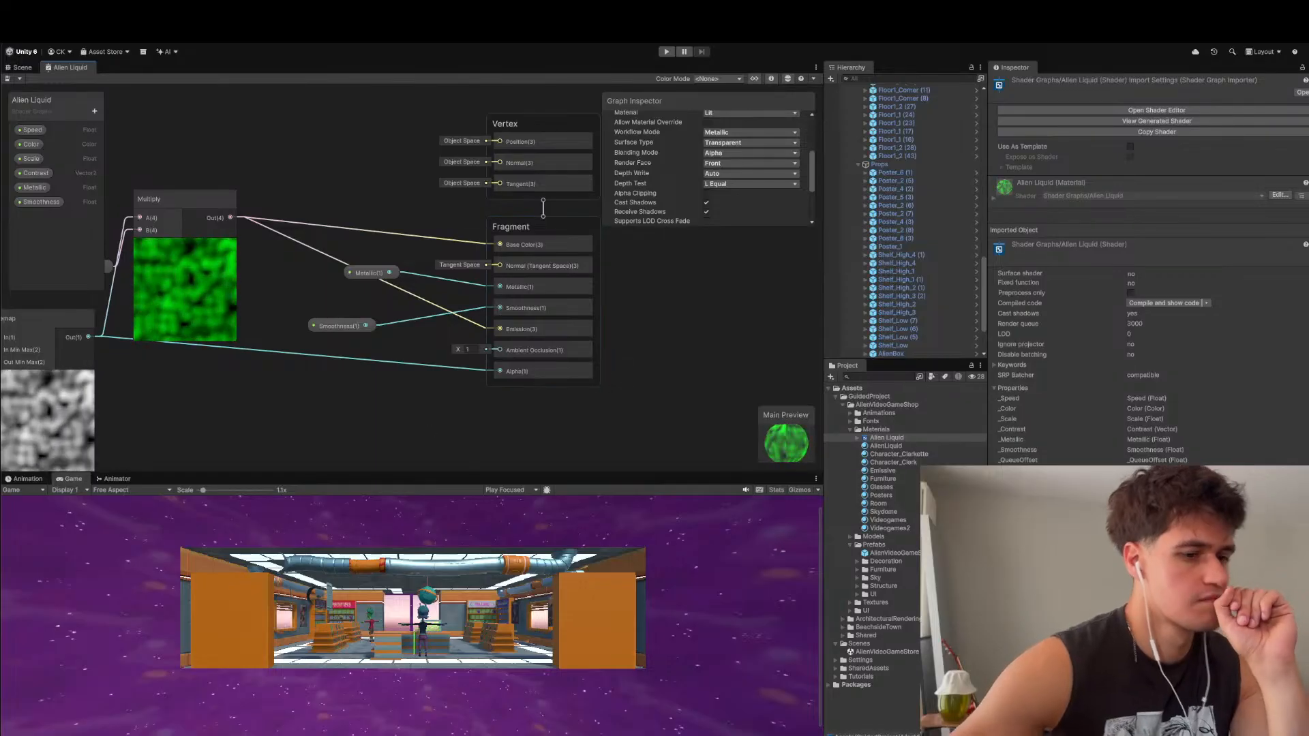
- Switch to the browser, reread the tutorial's Alpha connection instructions and the Finalize the shader section, and return to Unity
key(super+Tab)
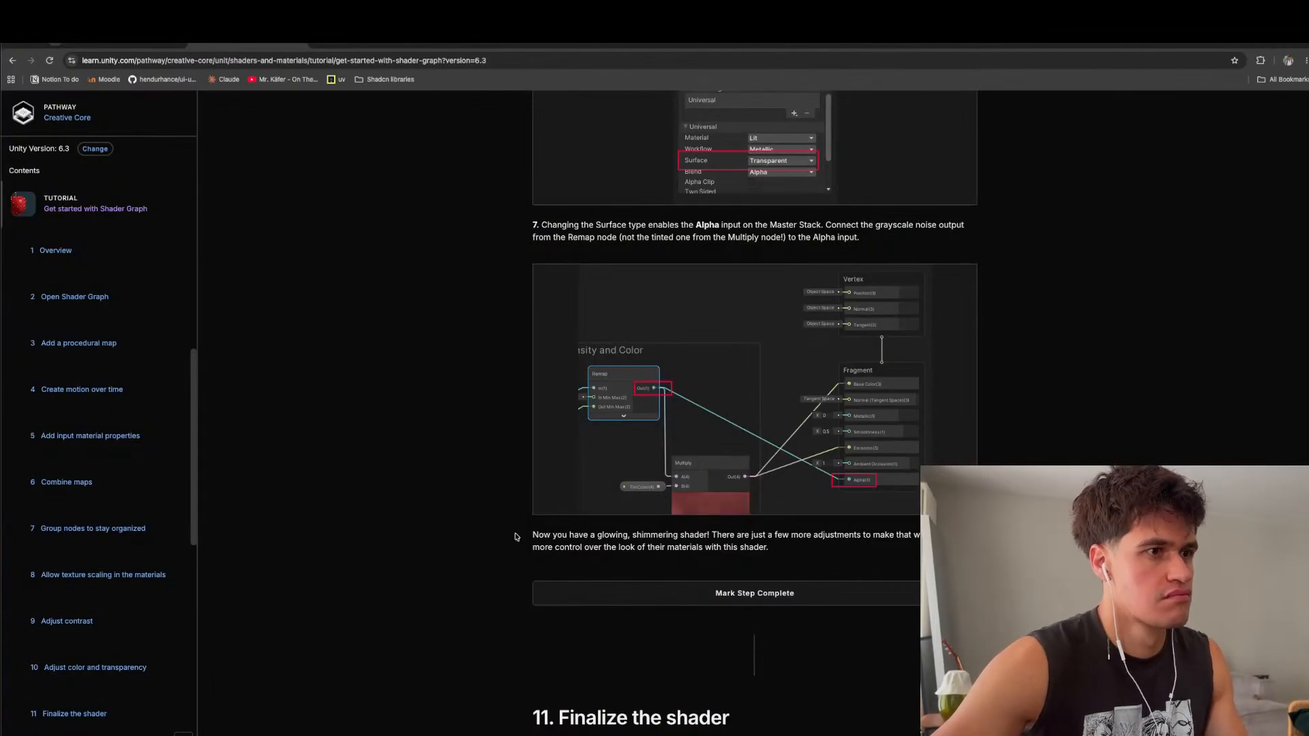
scroll(516, 536, down, 4)
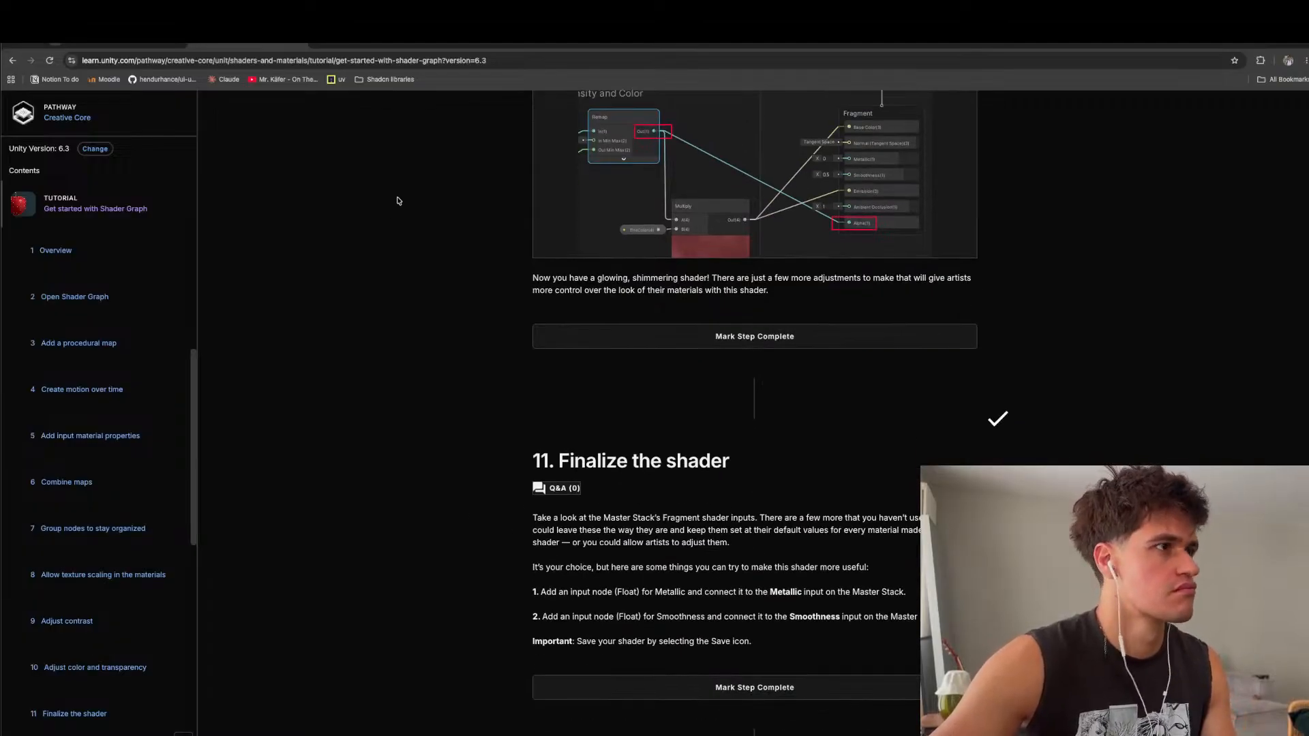
scroll(111, 436, down, 10)
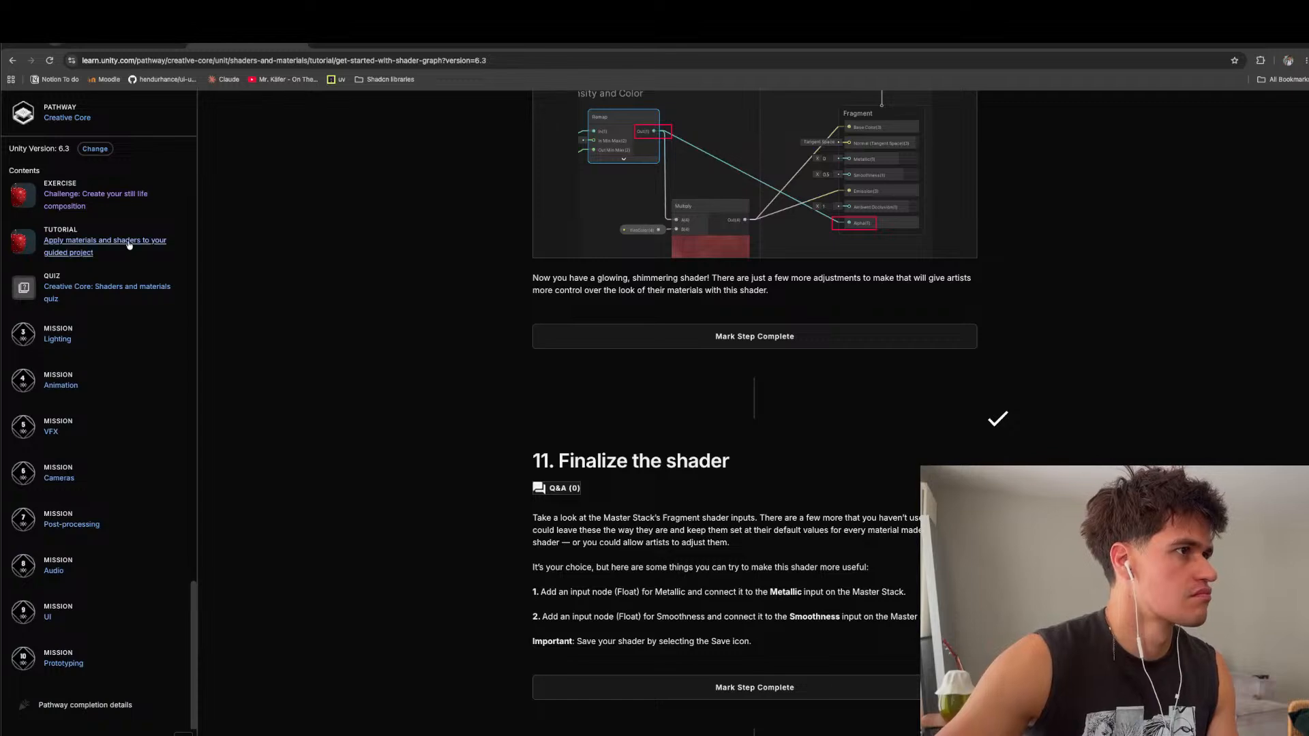
scroll(508, 447, up, 6)
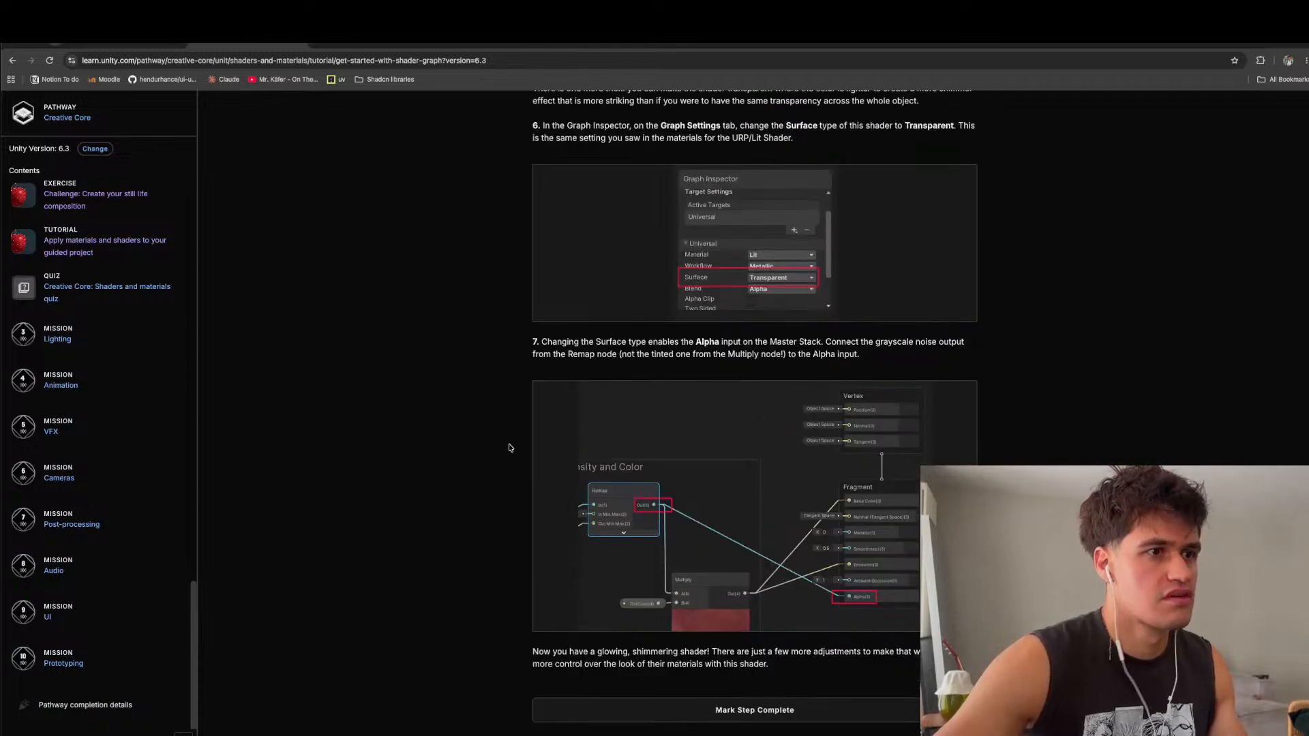
scroll(509, 448, down, 1)
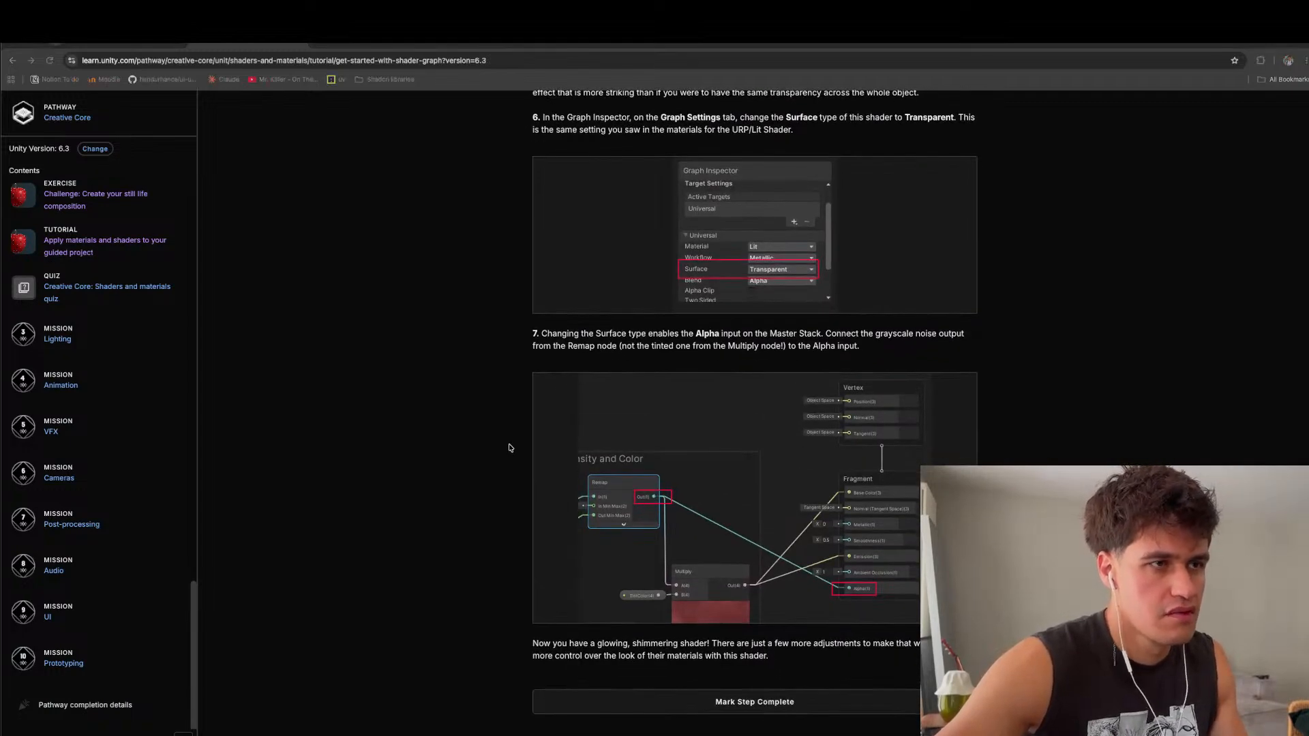
key(super+Tab)
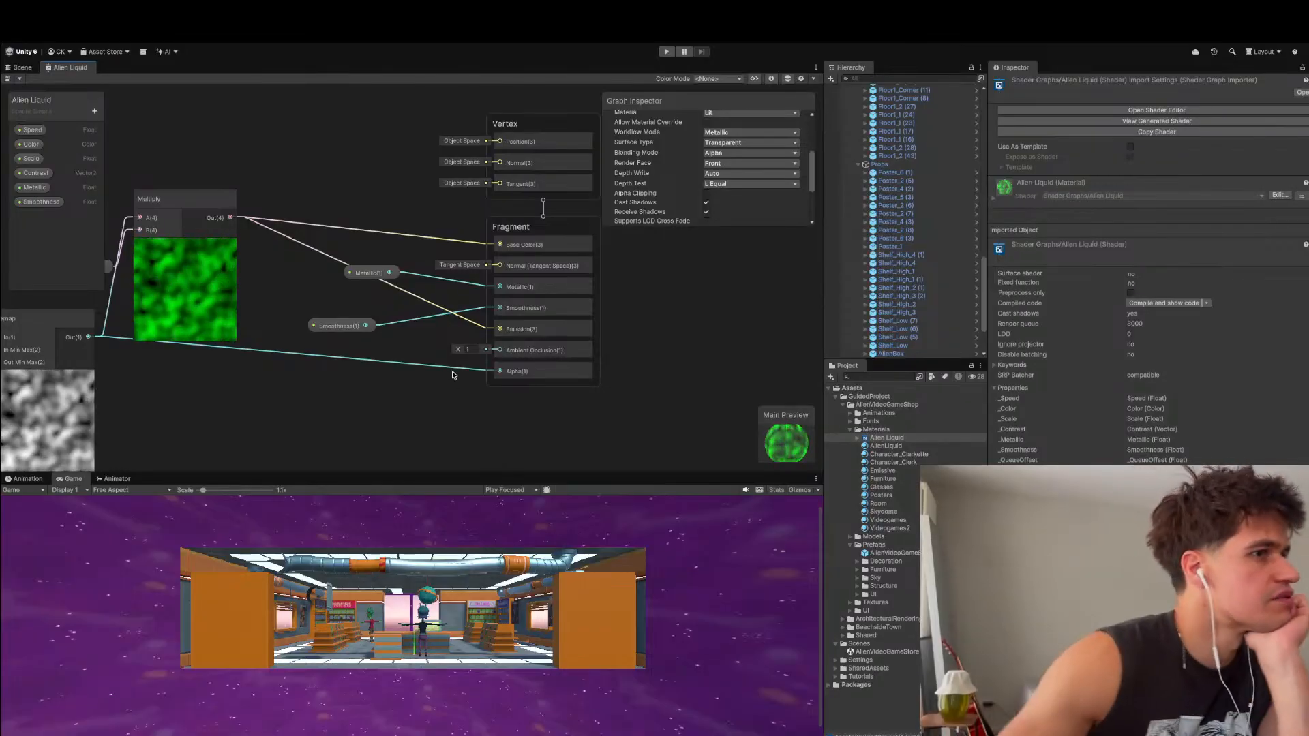
- Connect the Gradient Noise output to the Fragment's Alpha input and check the tank's liquid in the Scene view
scroll(351, 380, down, 3)
scroll(353, 389, up, 2)
middle_drag(353, 391, 397, 393)
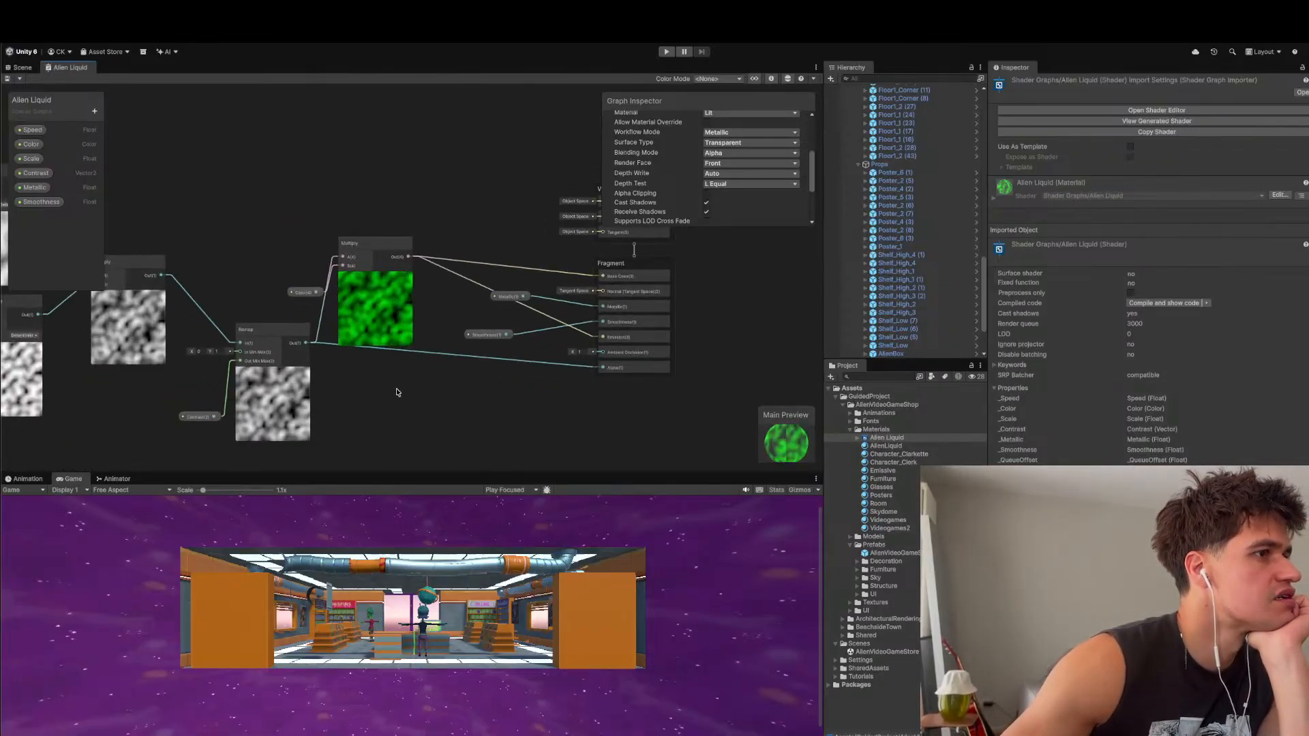
middle_drag(227, 317, 285, 317)
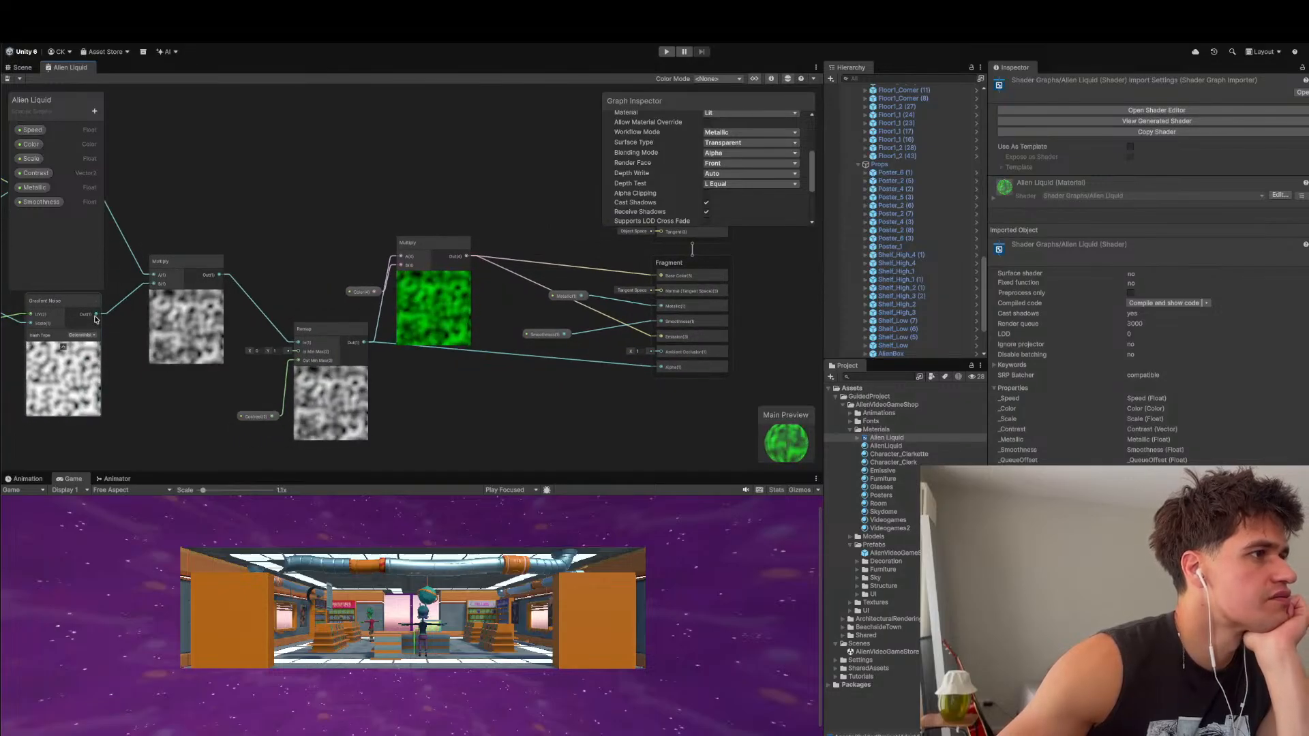
drag(96, 314, 662, 368)
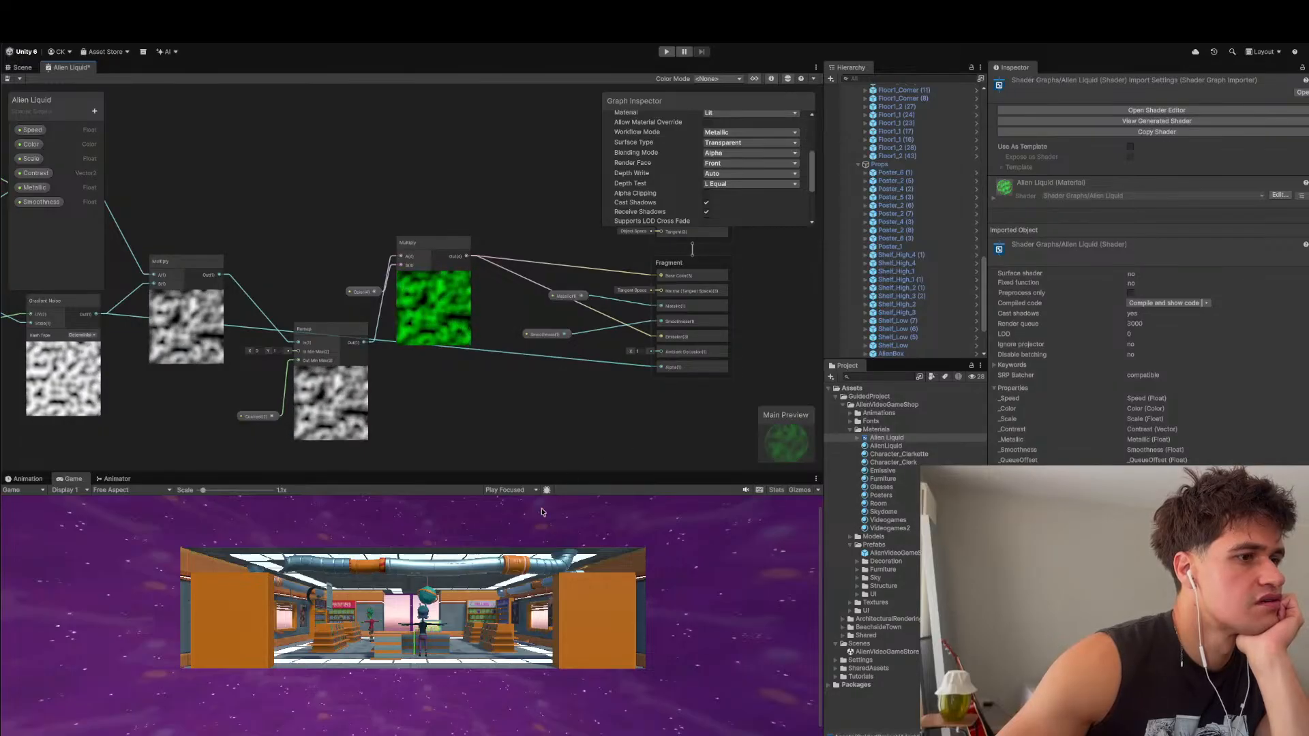
click(21, 68)
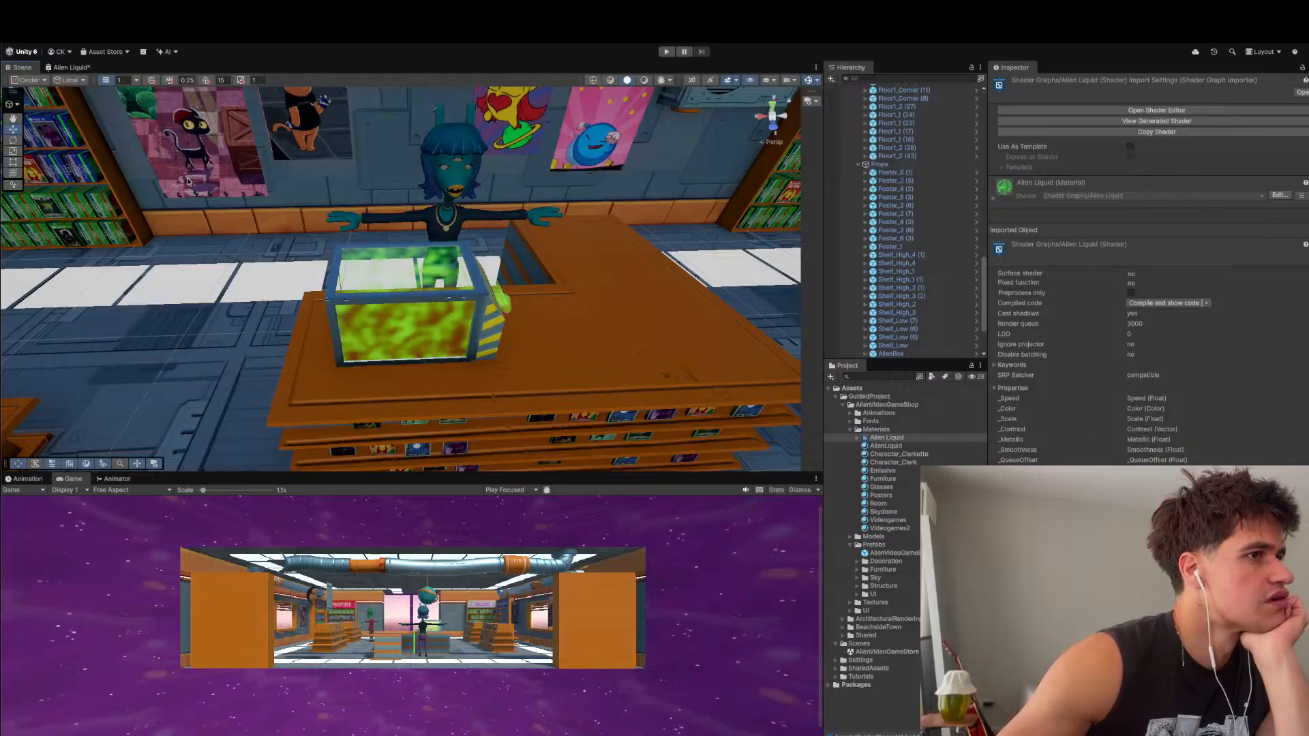
click(70, 68)
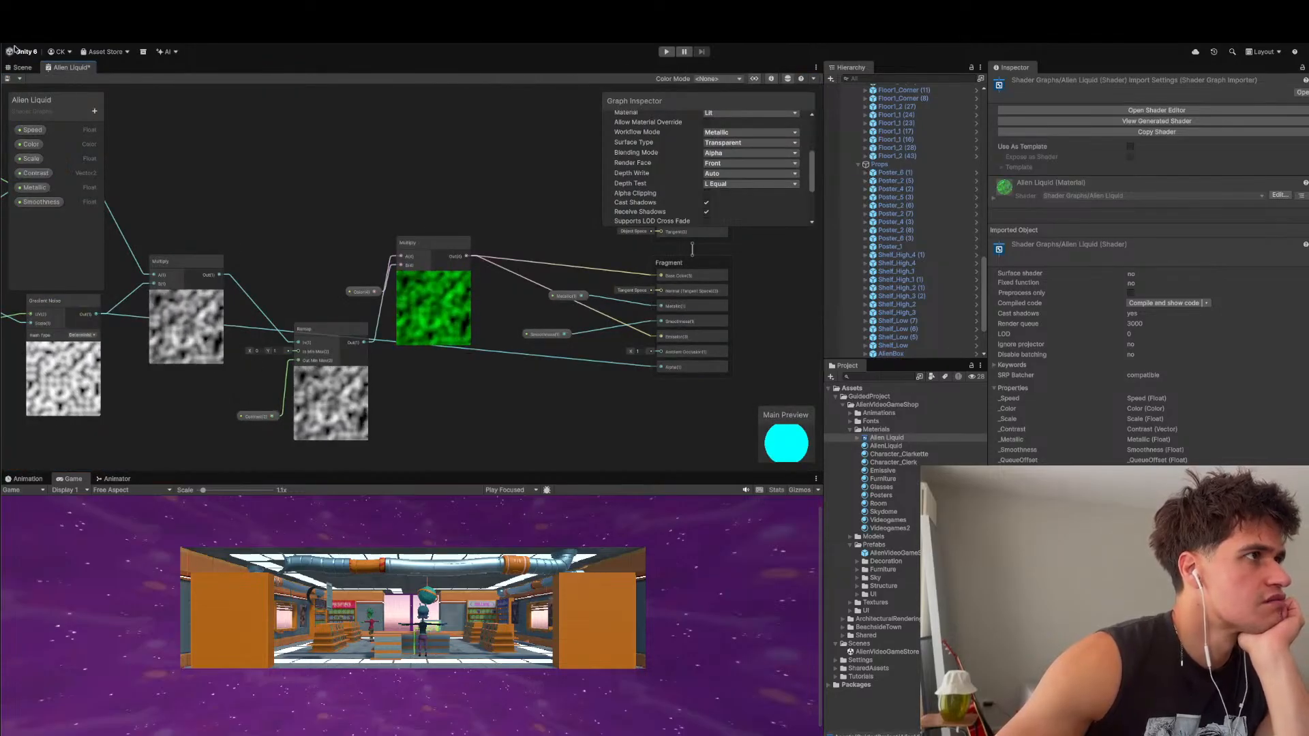
click(21, 68)
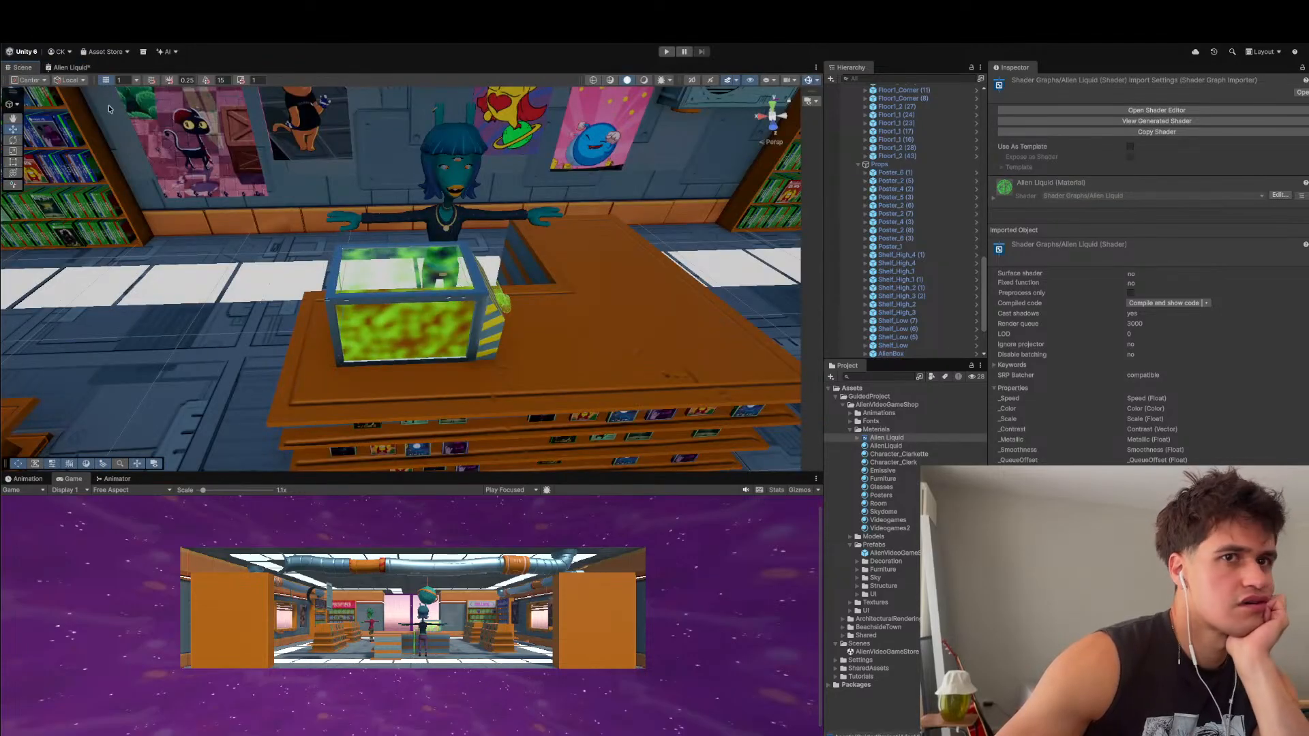
- Set the AlienLiquid material's Contrast to X 0.58 and Y 1.84 and its Speed to 0.05, checking the liquid in the tank
click(884, 445)
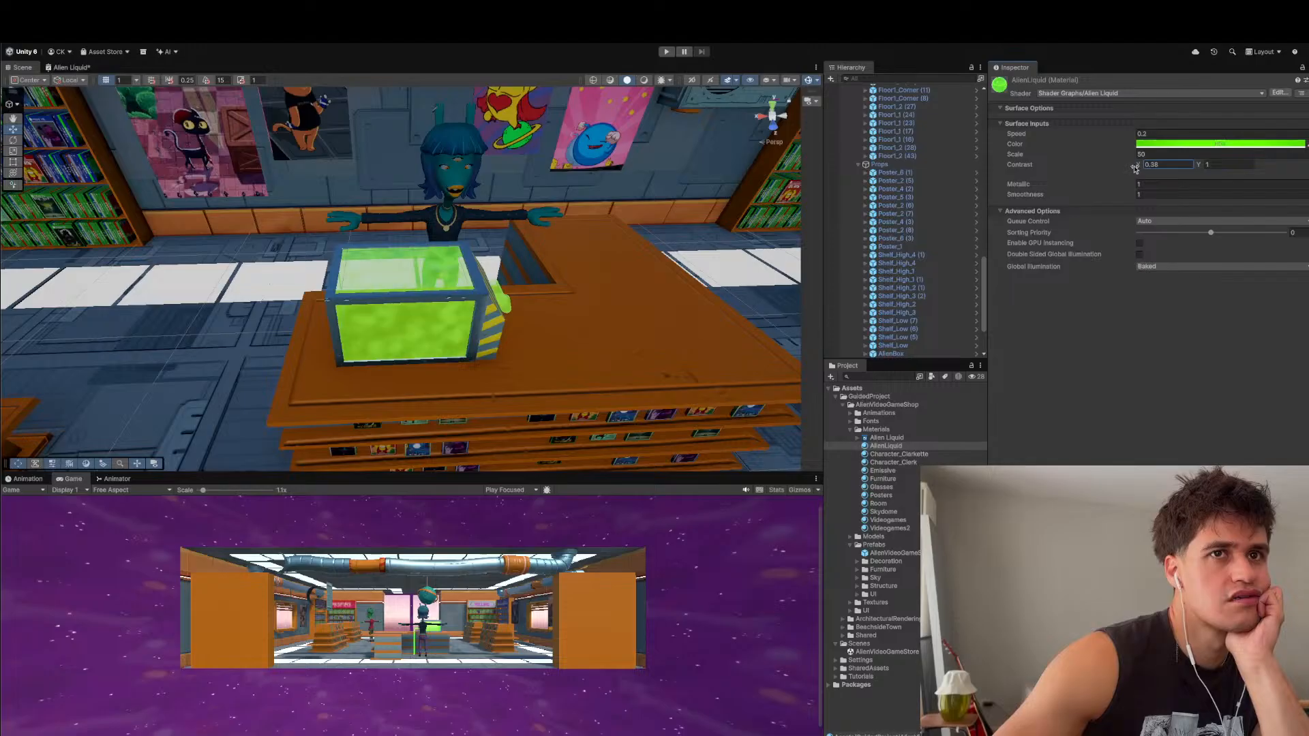
mouse_move(1134, 169)
mouse_down()
mouse_move(1212, 169)
mouse_move(1148, 166)
mouse_up()
scroll(423, 337, up, 3)
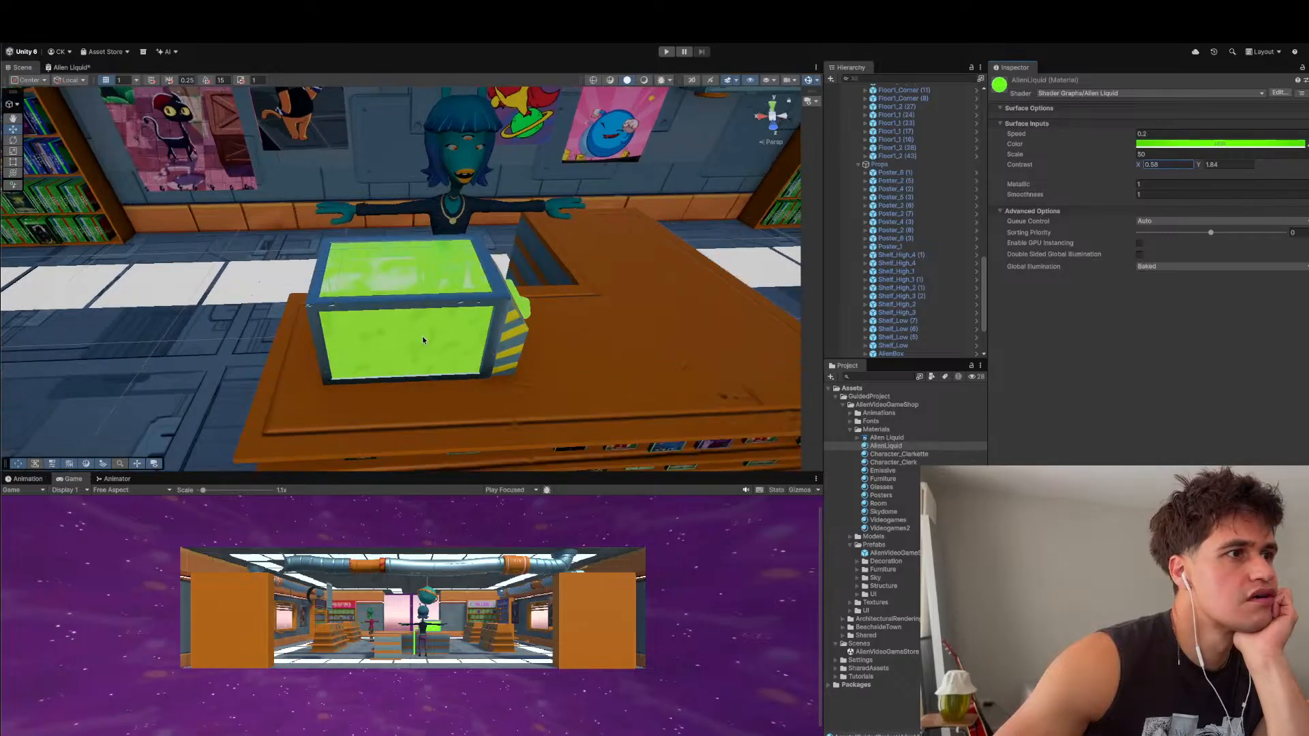
middle_drag(421, 330, 425, 271)
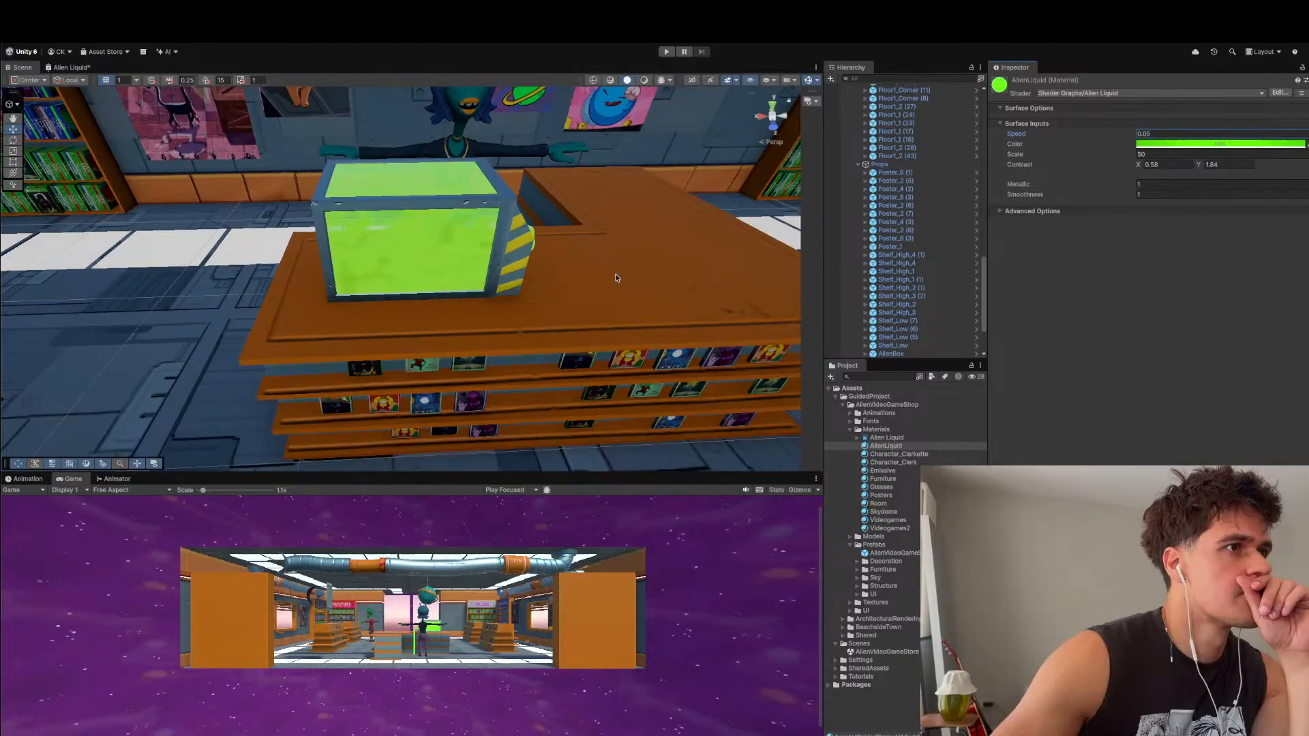
scroll(617, 279, down, 5)
scroll(617, 278, up, 4)
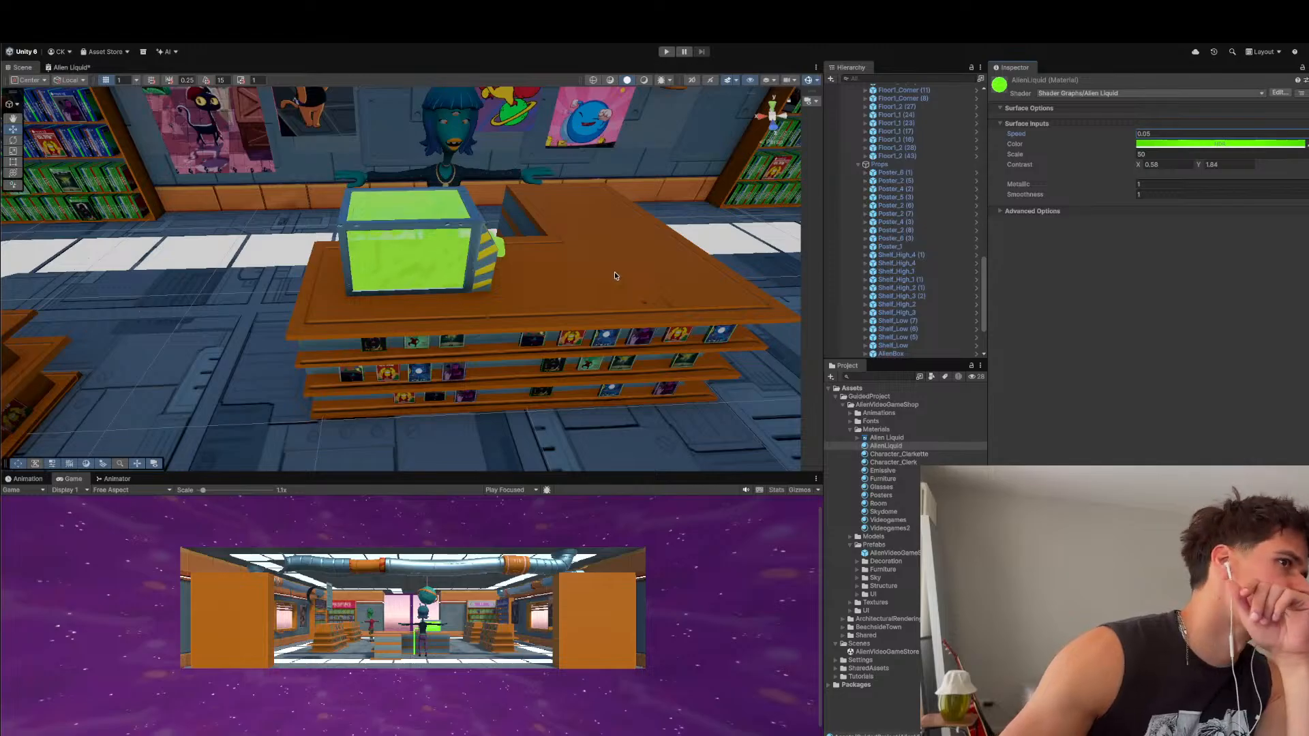
scroll(559, 316, up, 2)
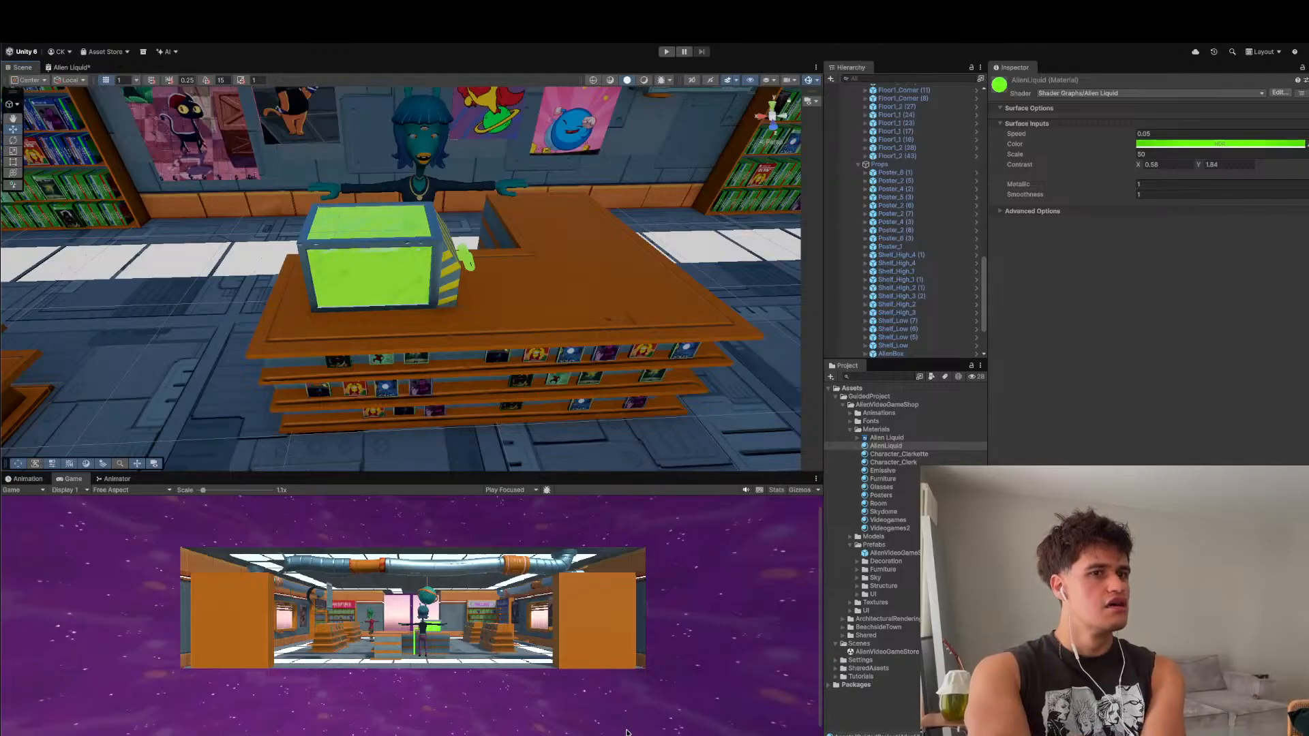
- Turn the Scene view's effects off and inspect the alien tank and shop up close and from afar
right_click(946, 450)
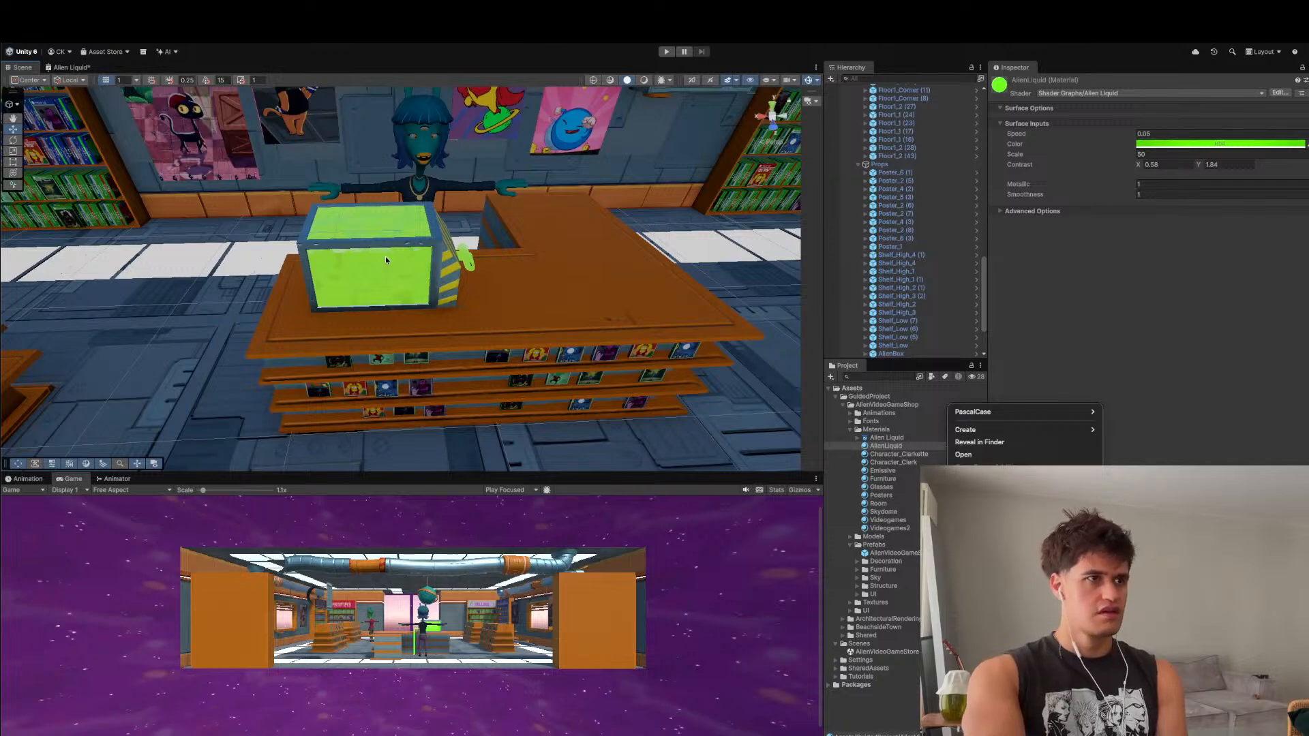
click(293, 266)
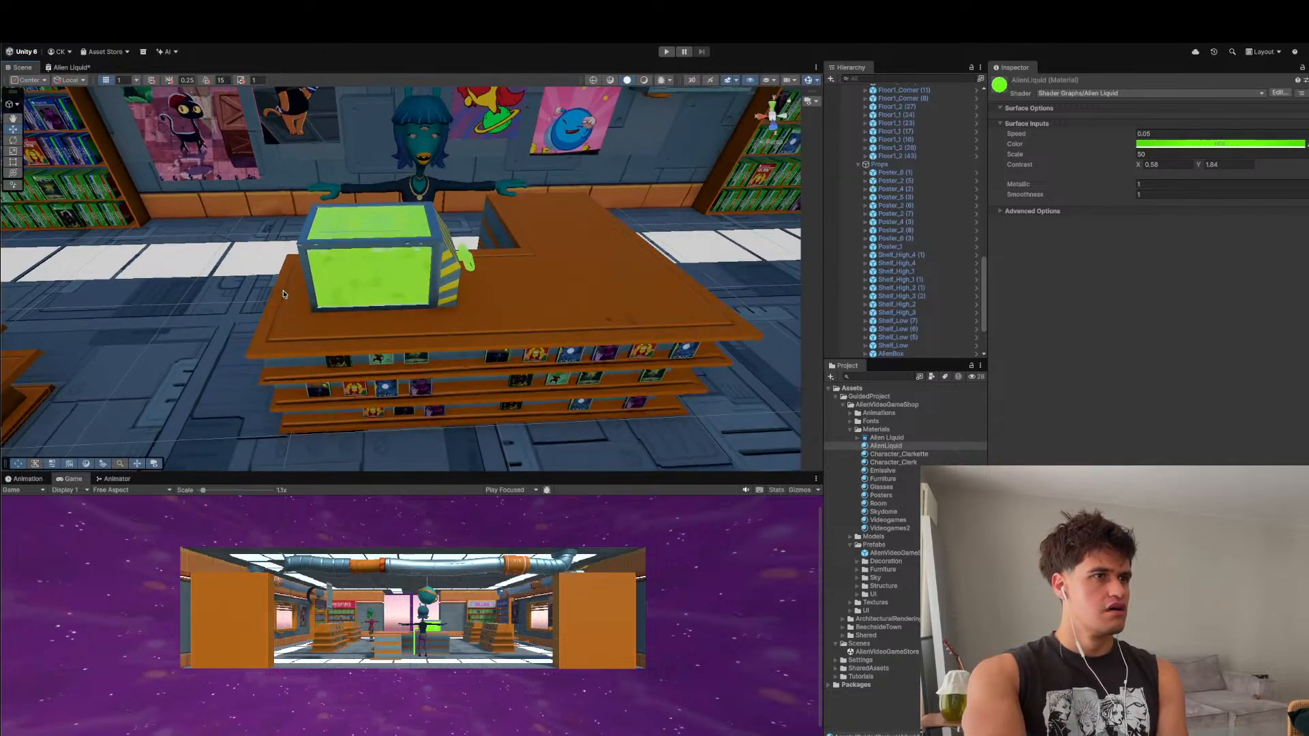
click(728, 81)
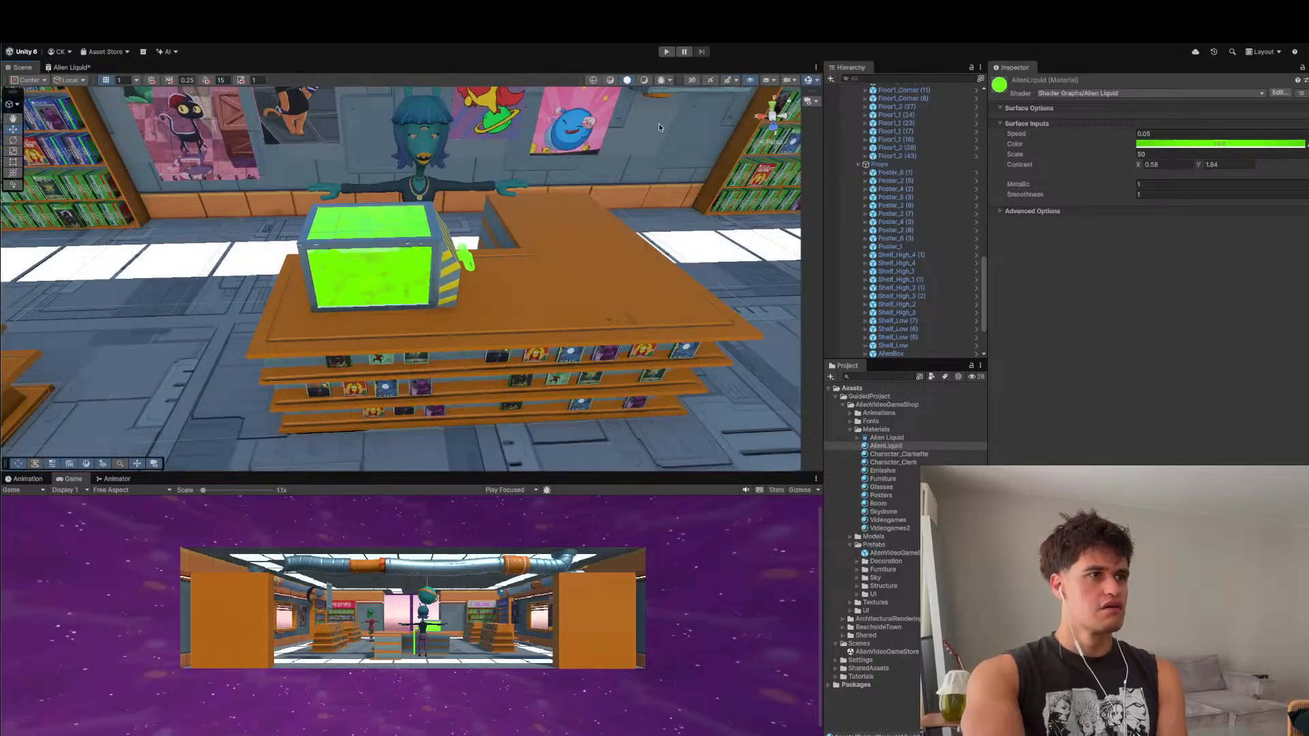
scroll(677, 204, down, 10)
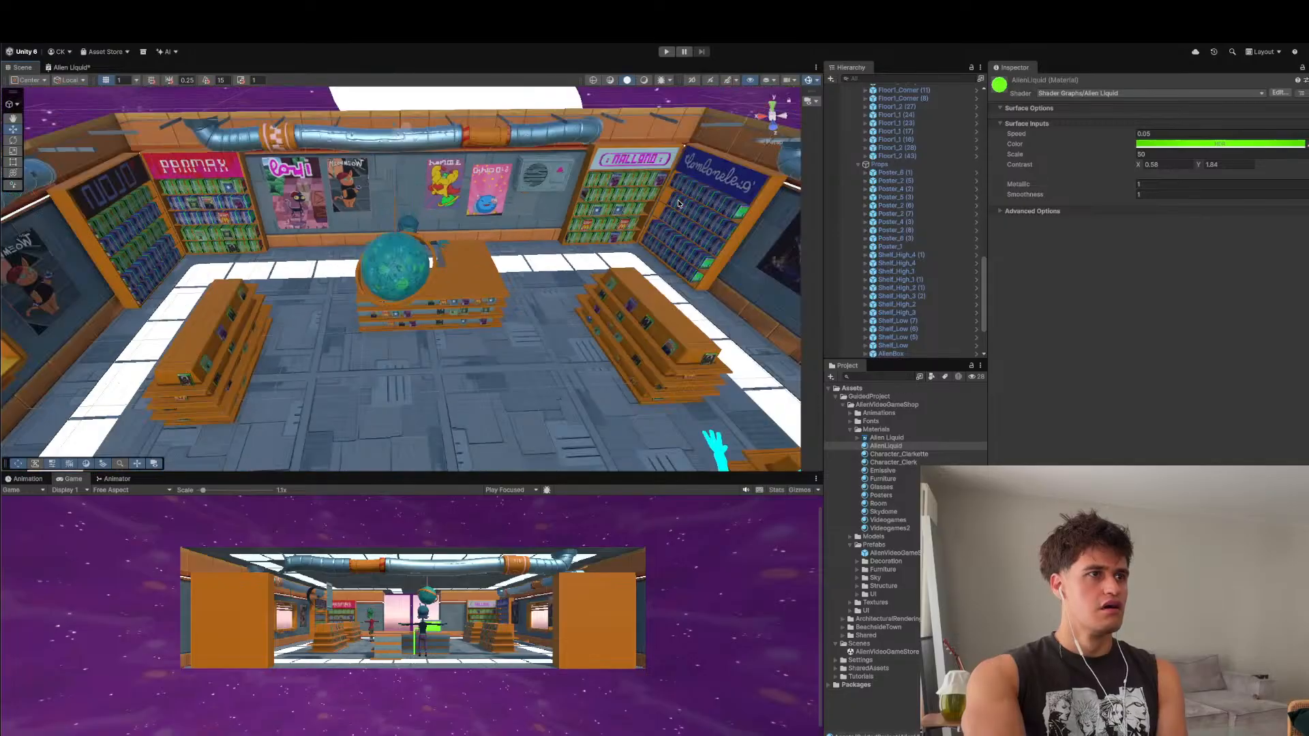
scroll(681, 202, up, 10)
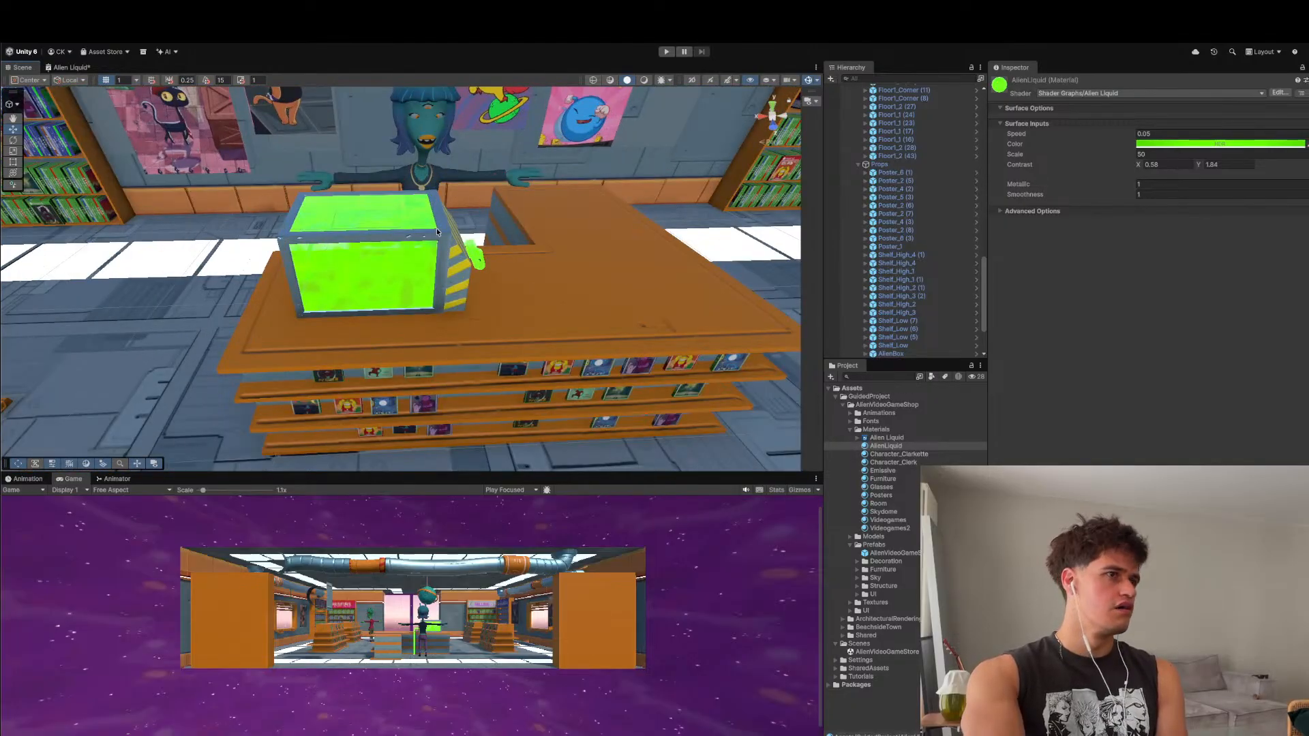
scroll(437, 232, down, 10)
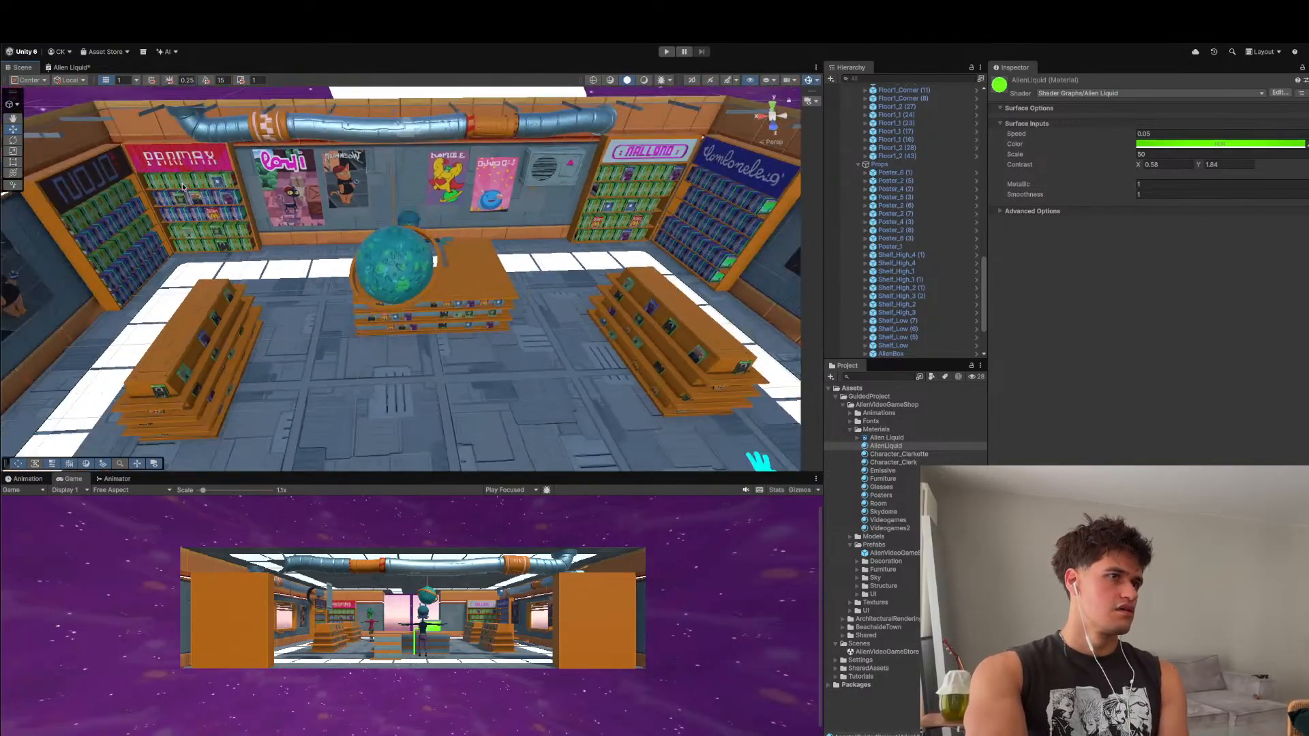
scroll(183, 187, down, 5)
scroll(394, 326, down, 2)
scroll(382, 309, down, 3)
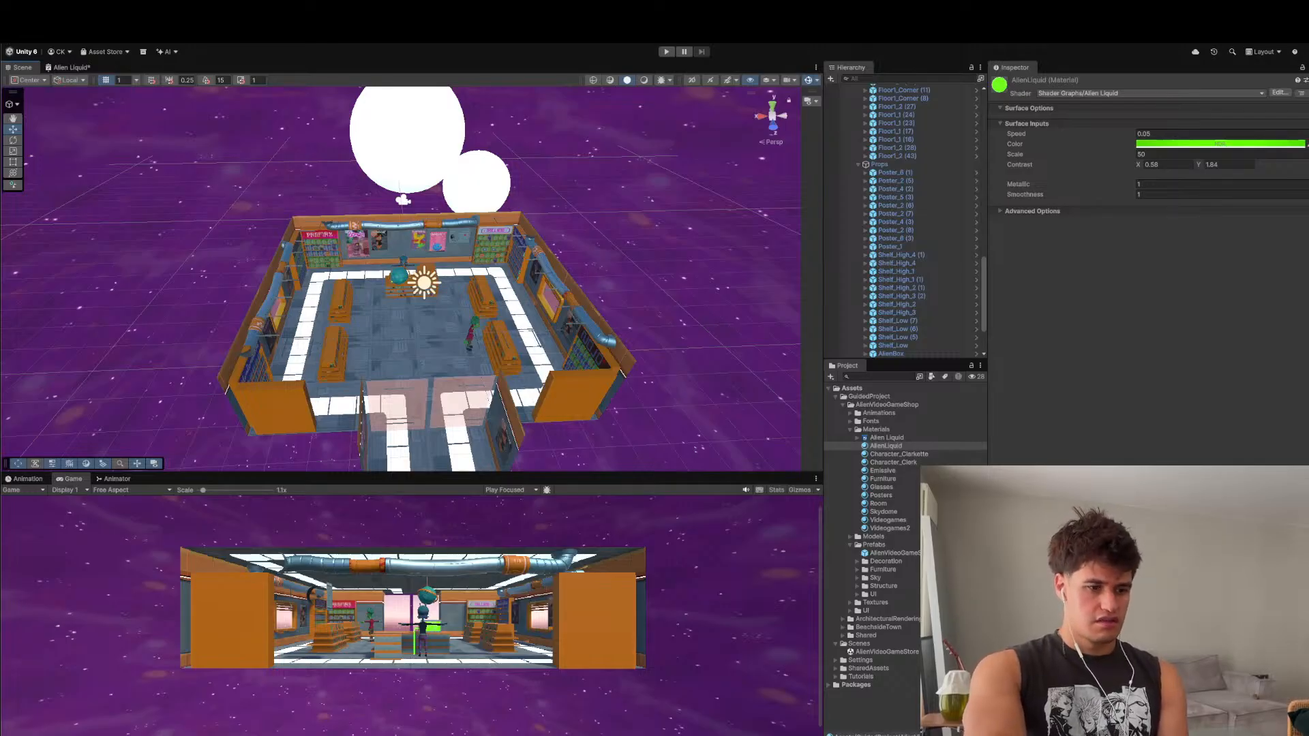
- Switch to the browser, open the tutorial Apply materials and shaders to your guided project, and read through its requirements sections
key(super+Tab)
scroll(289, 433, down, 14)
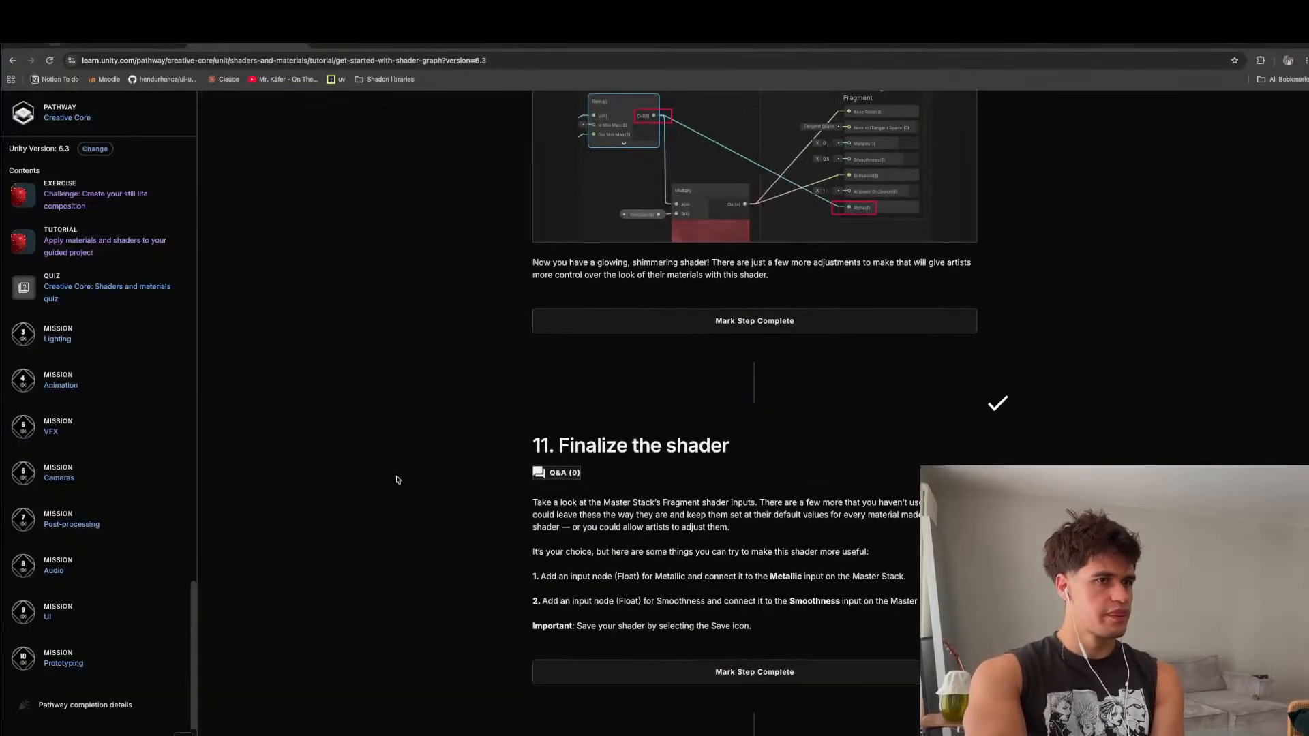
click(82, 243)
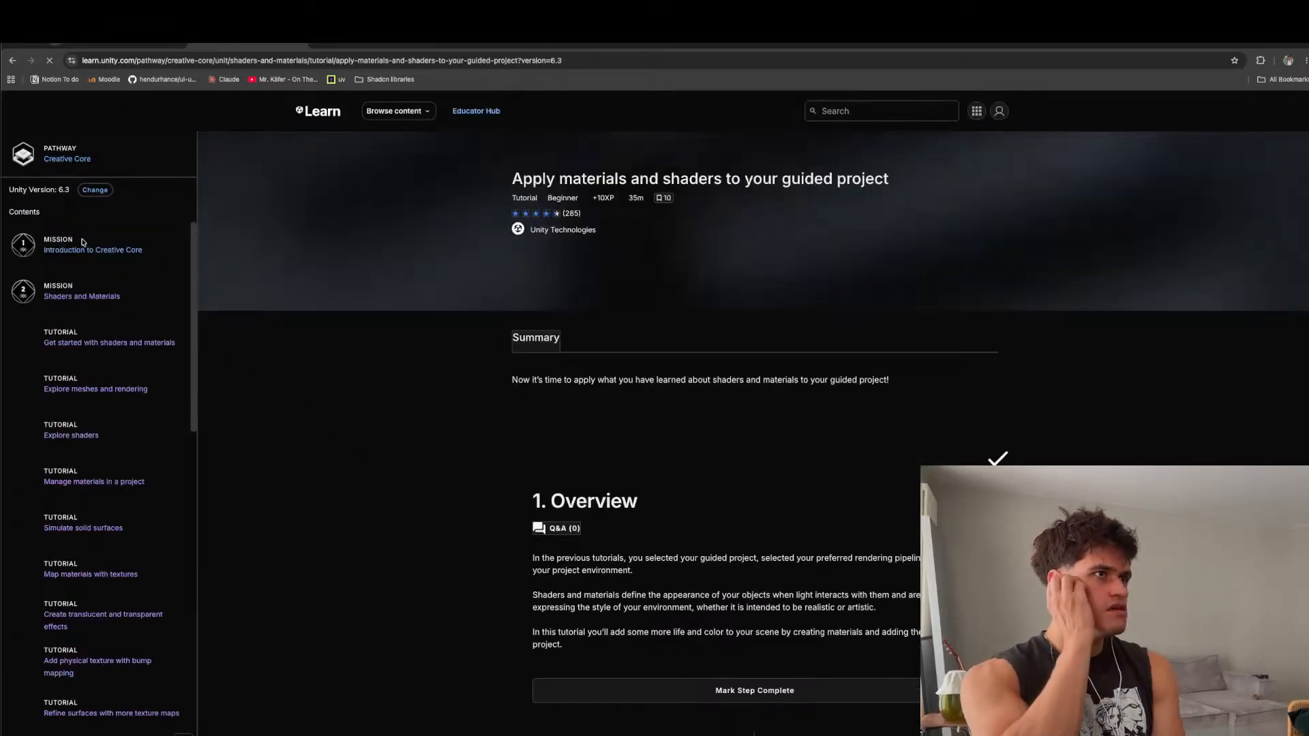
scroll(589, 327, down, 20)
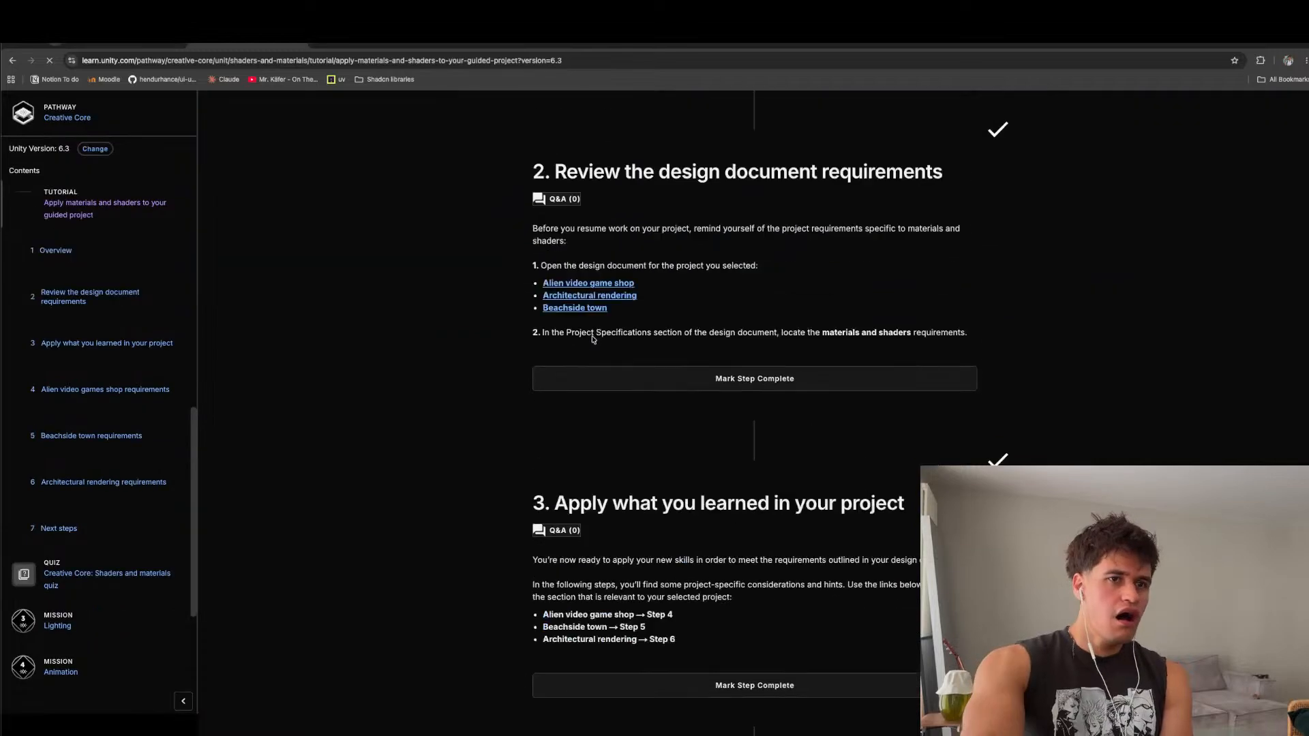
scroll(595, 340, down, 20)
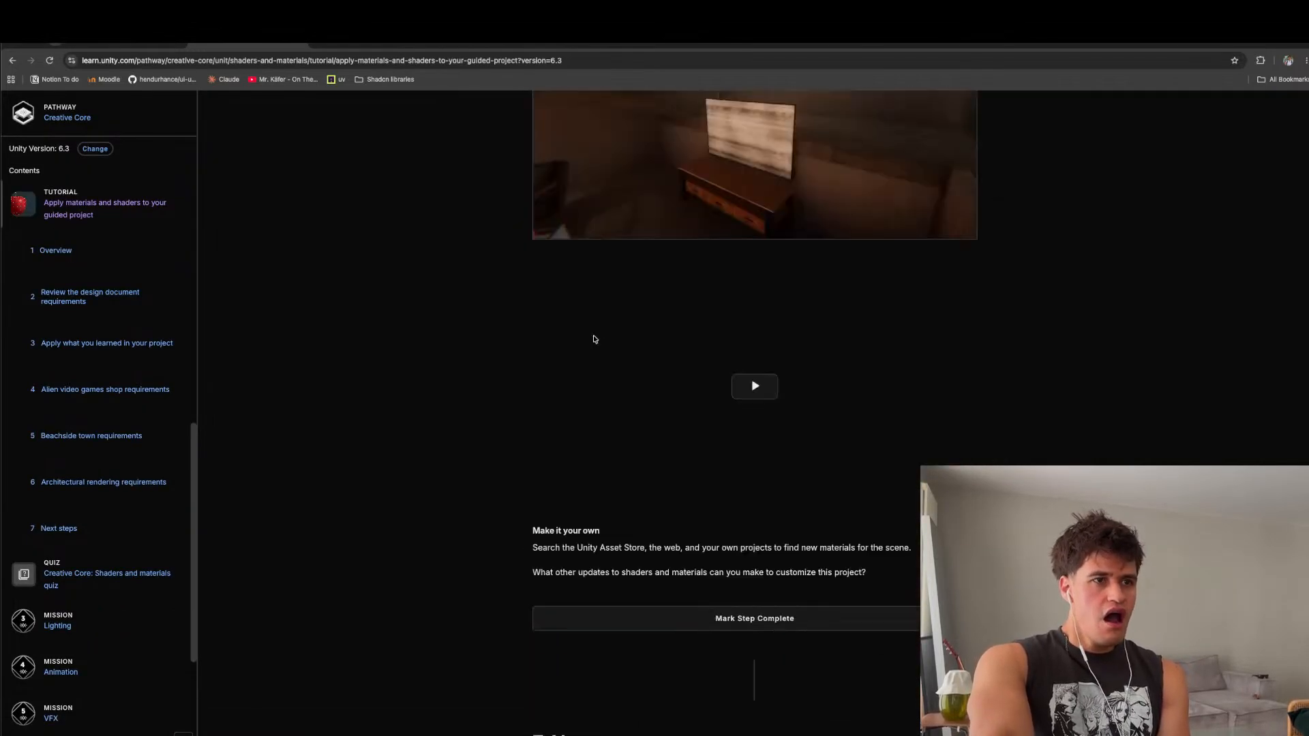
- Go to the Unity sign-in page from the tutorial and dismiss the saved-login suggestions on the Email field
click(693, 449)
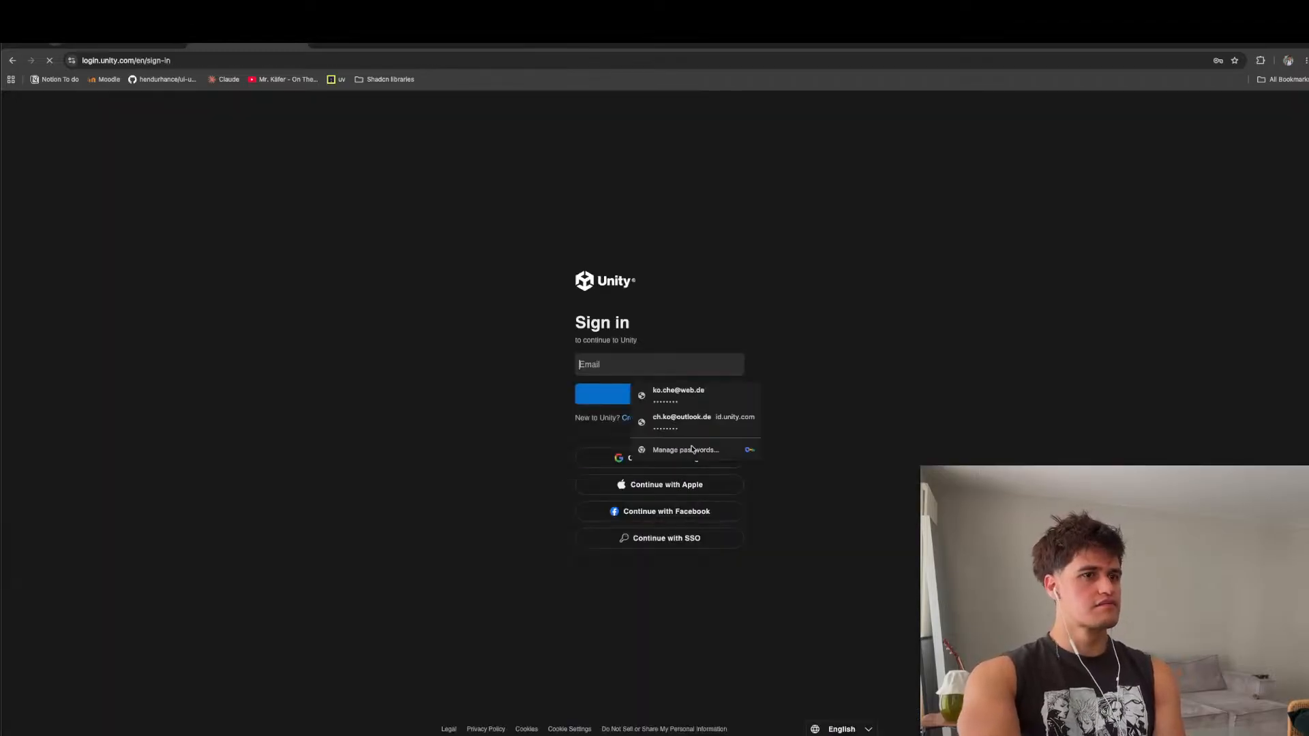
click(470, 356)
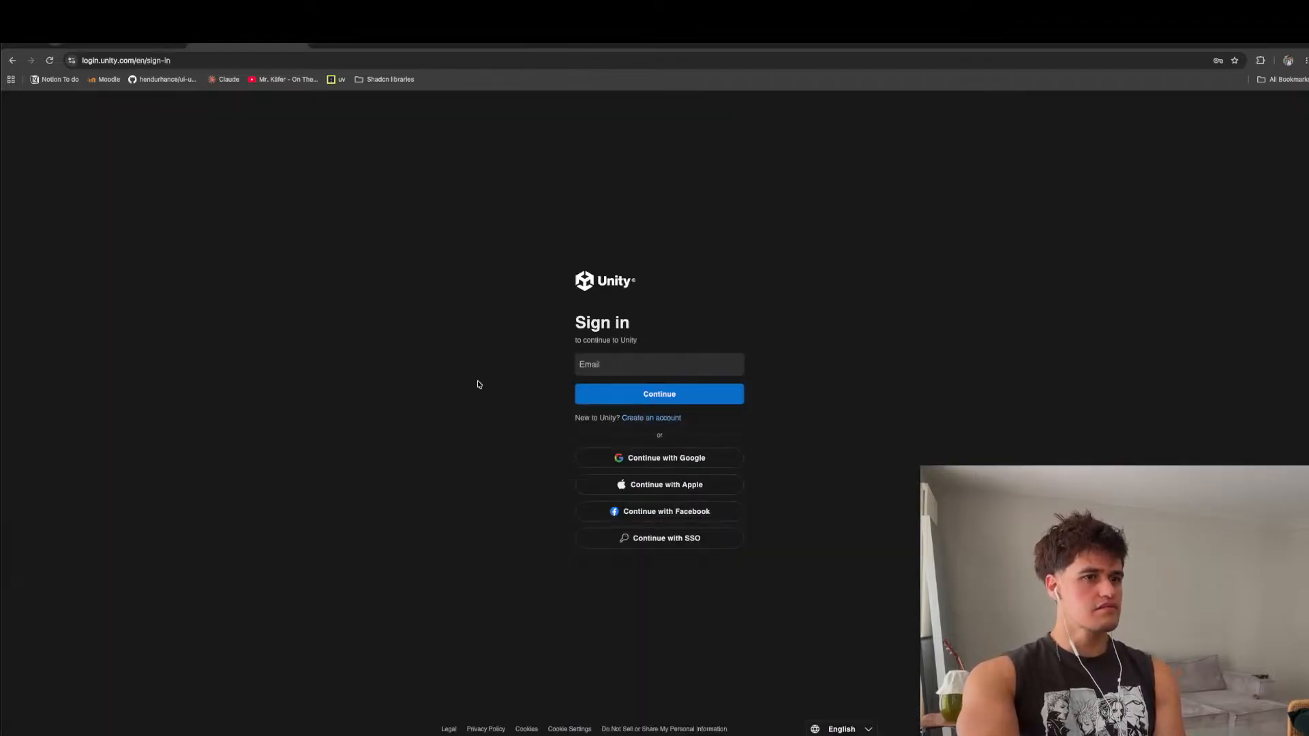